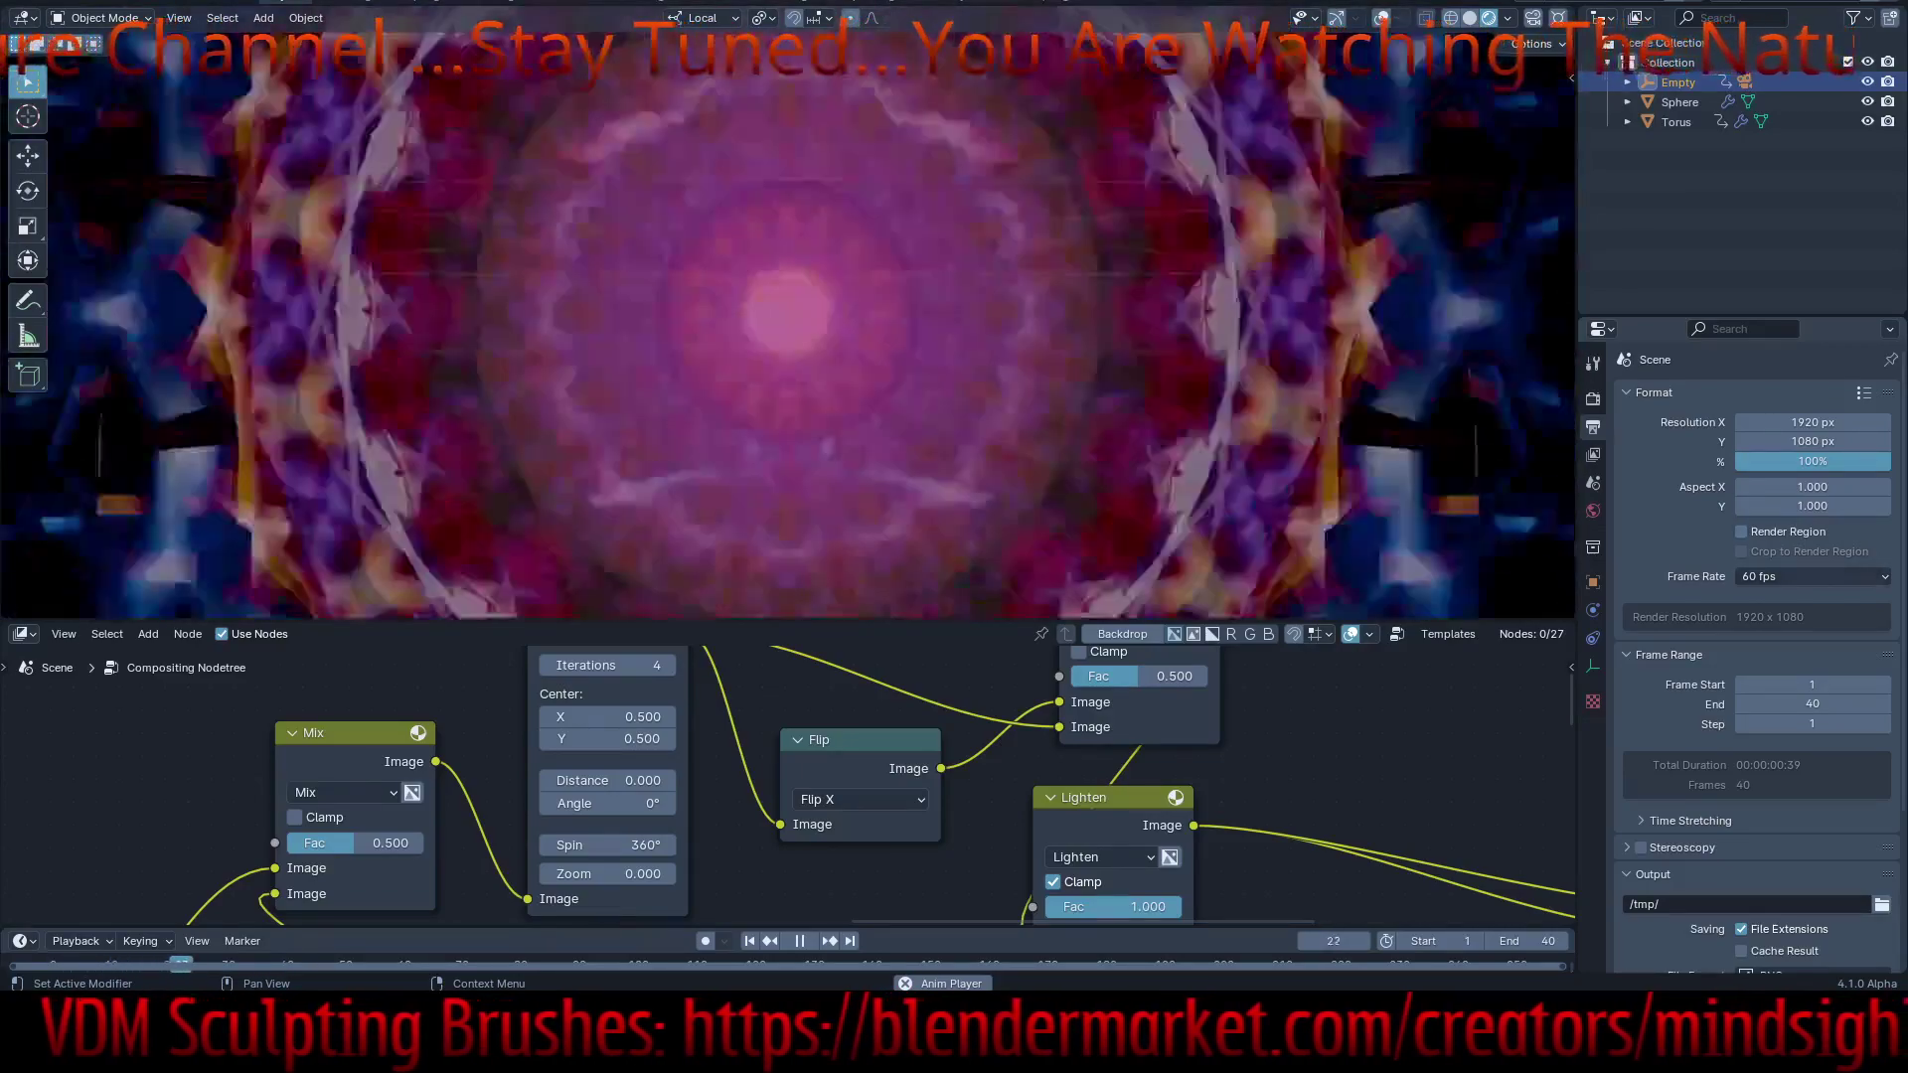
# - Set the scene's frame rate to 30 fps, then lower it to 24 fps
pyautogui.click(1789, 576)
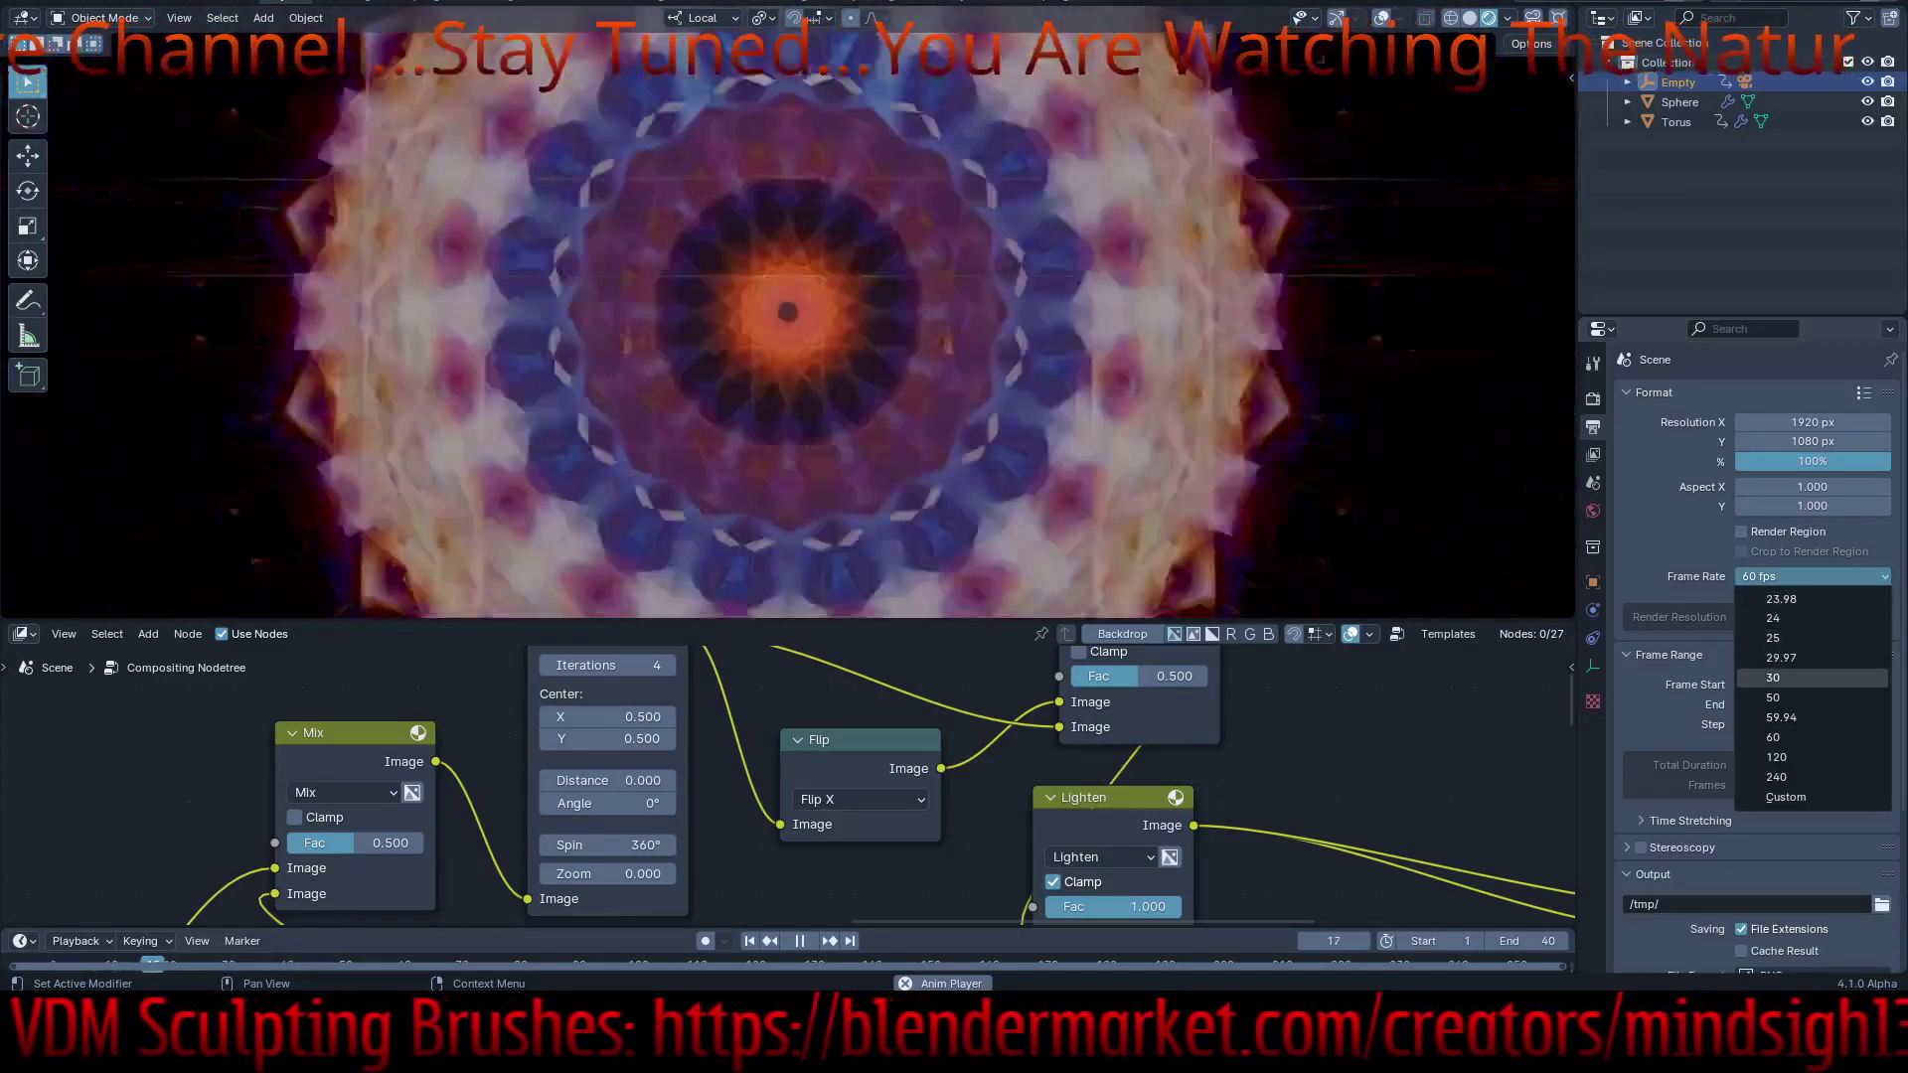
pyautogui.click(1779, 677)
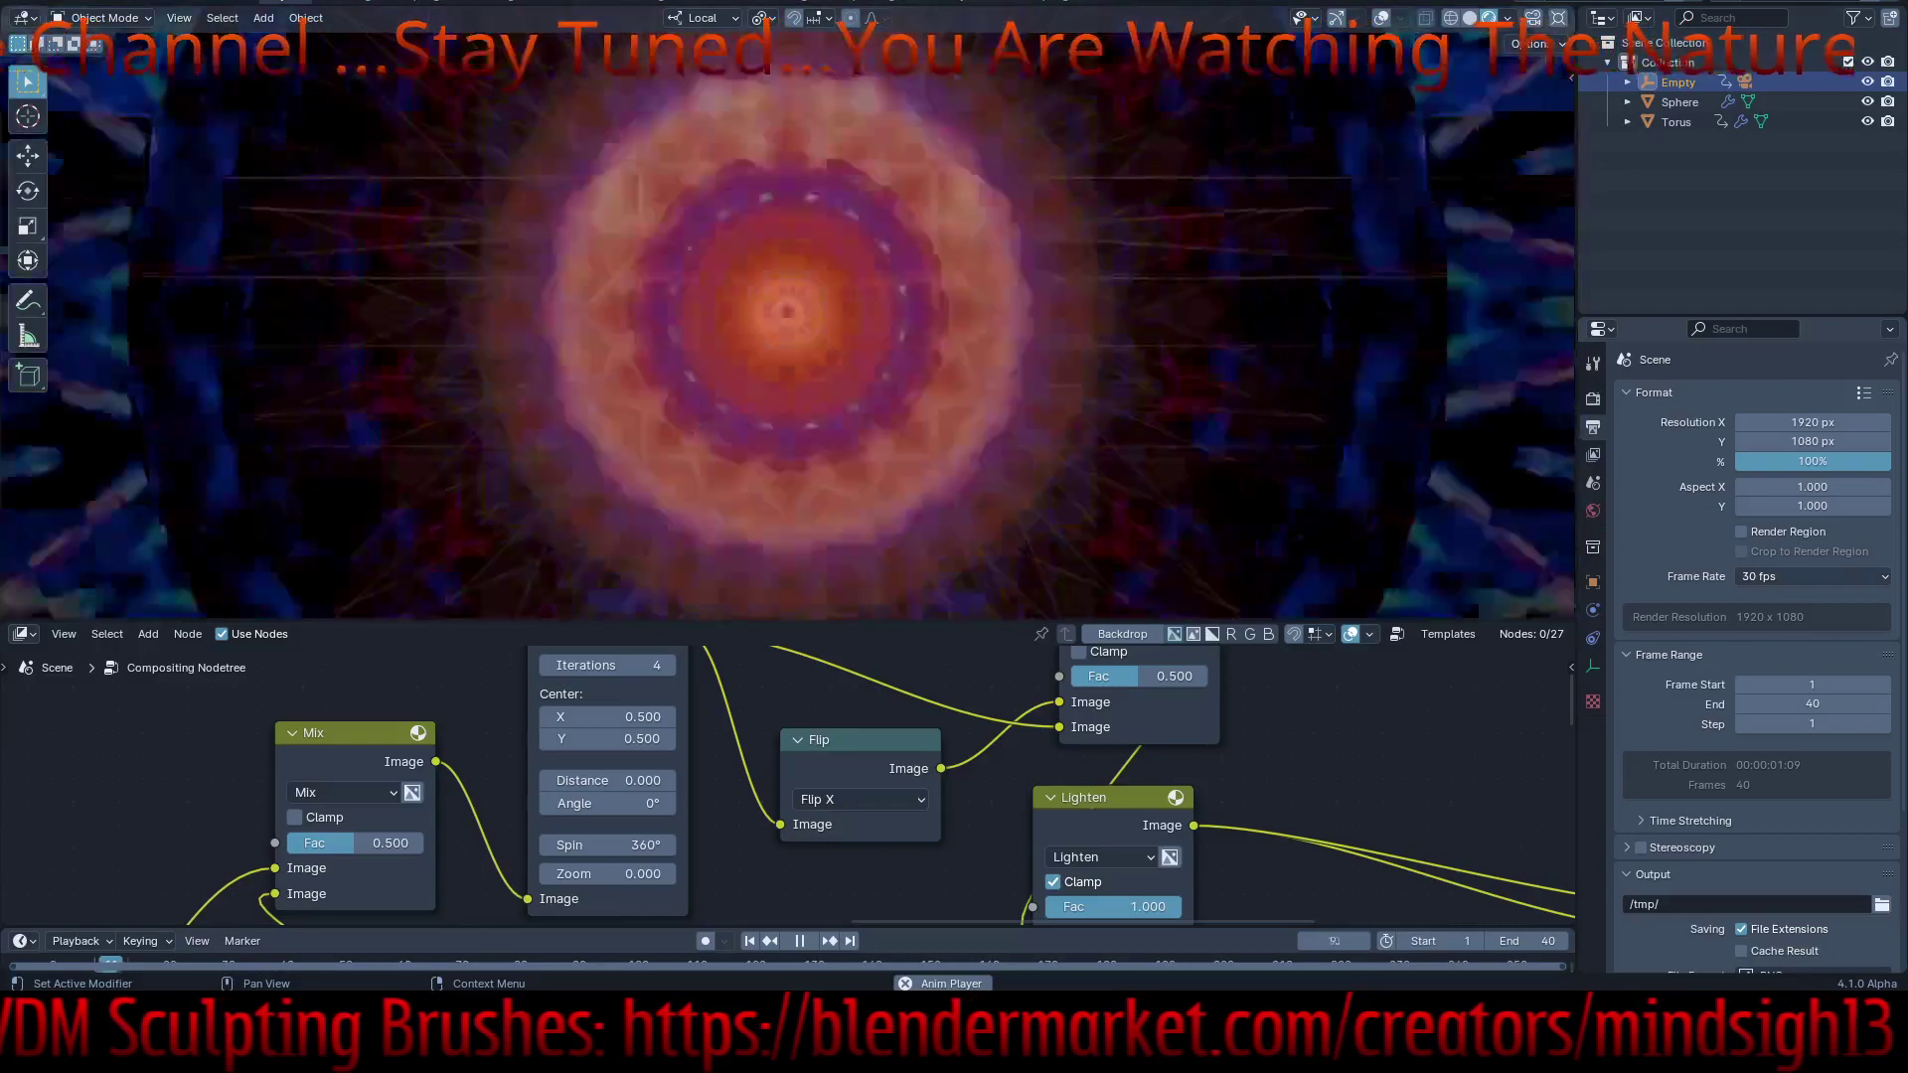
pyautogui.click(1789, 577)
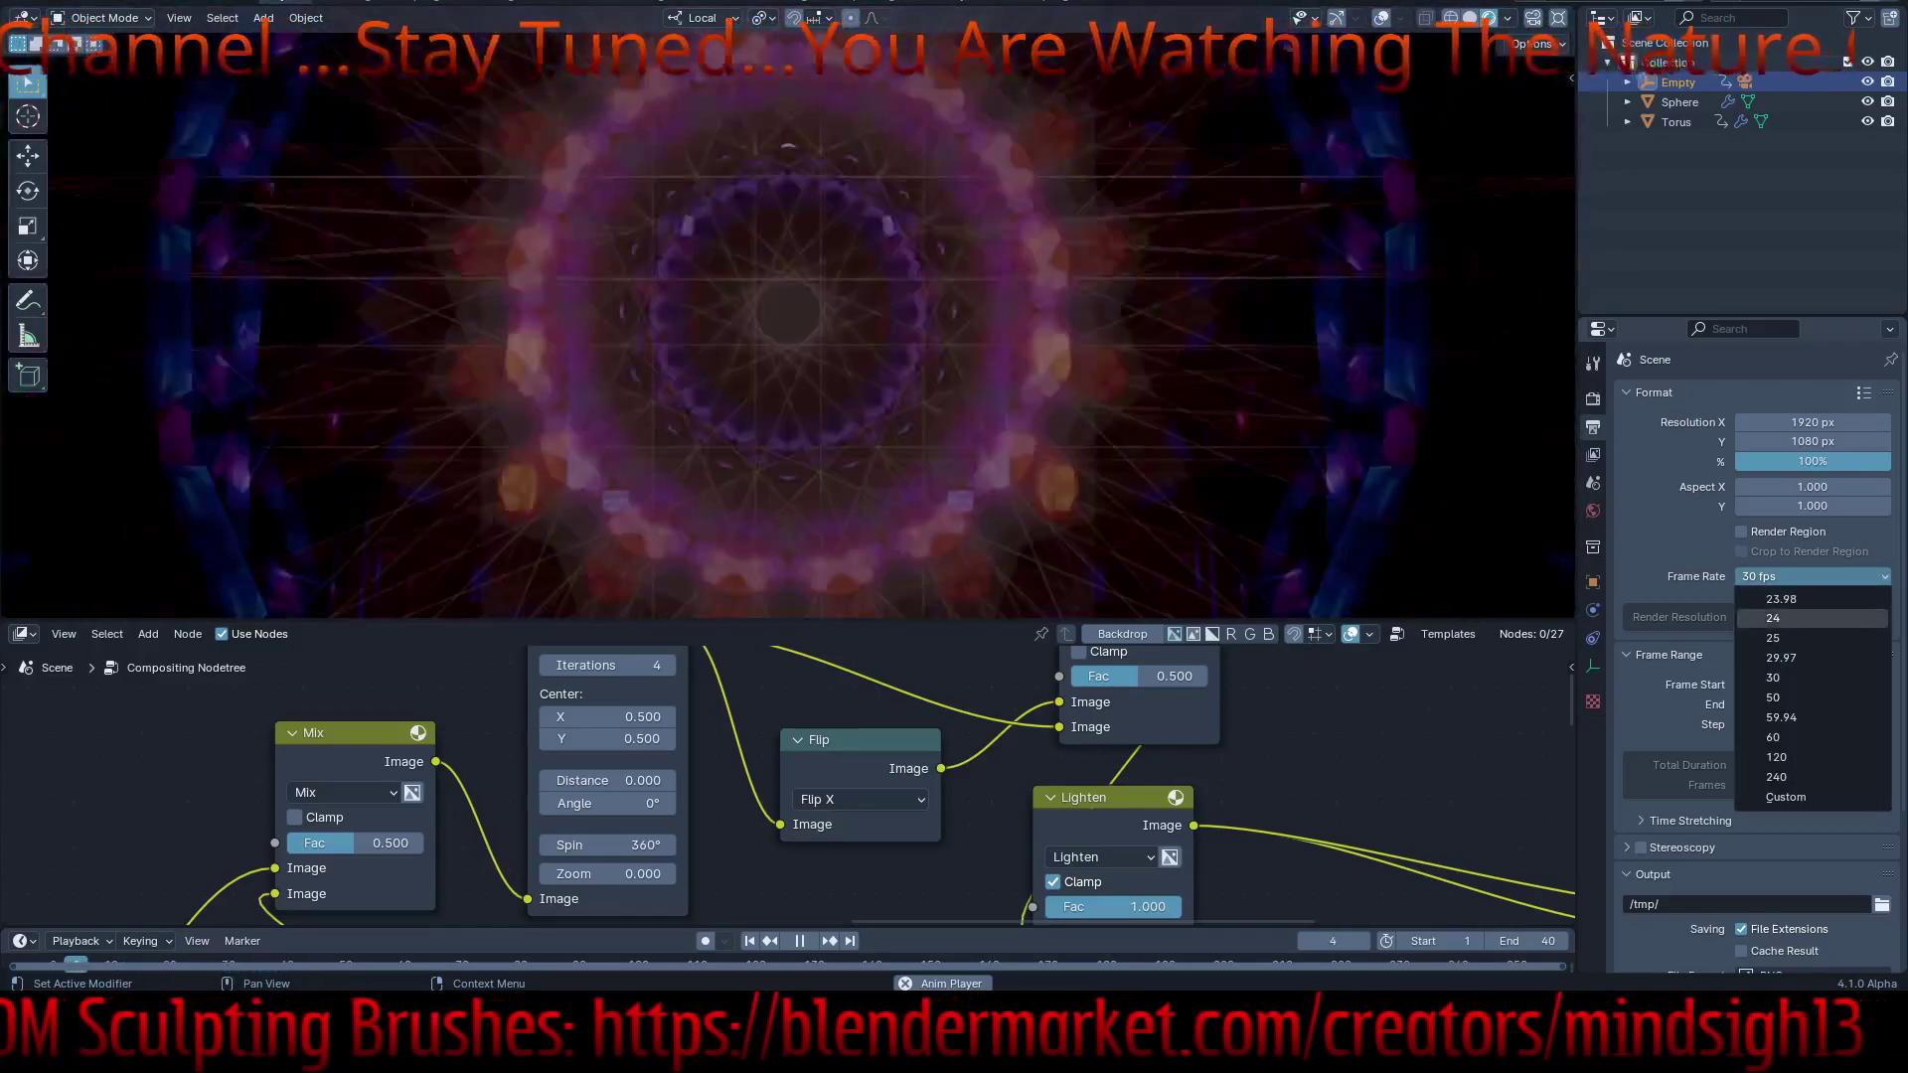
pyautogui.click(1775, 618)
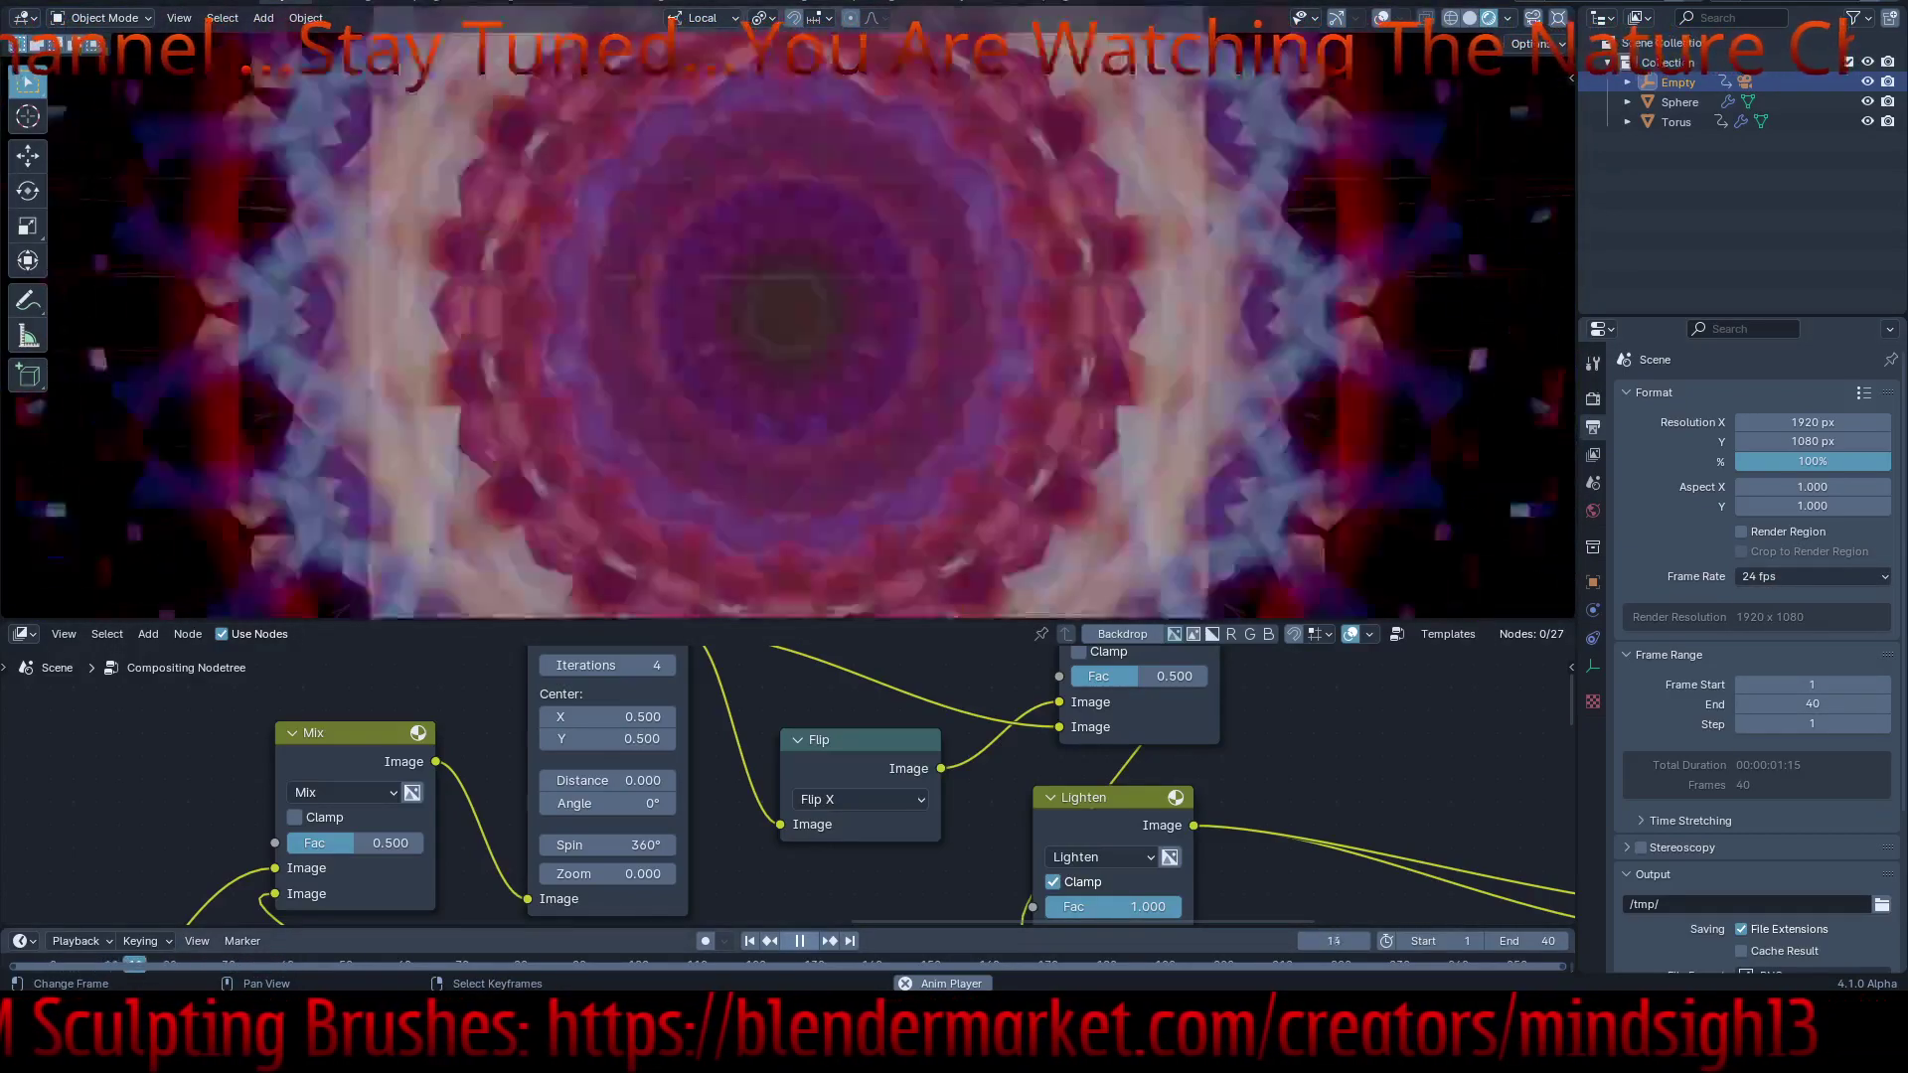
# - Pause and resume the animation to check its motion at 24 fps, and leave playback stopped
pyautogui.press('space')
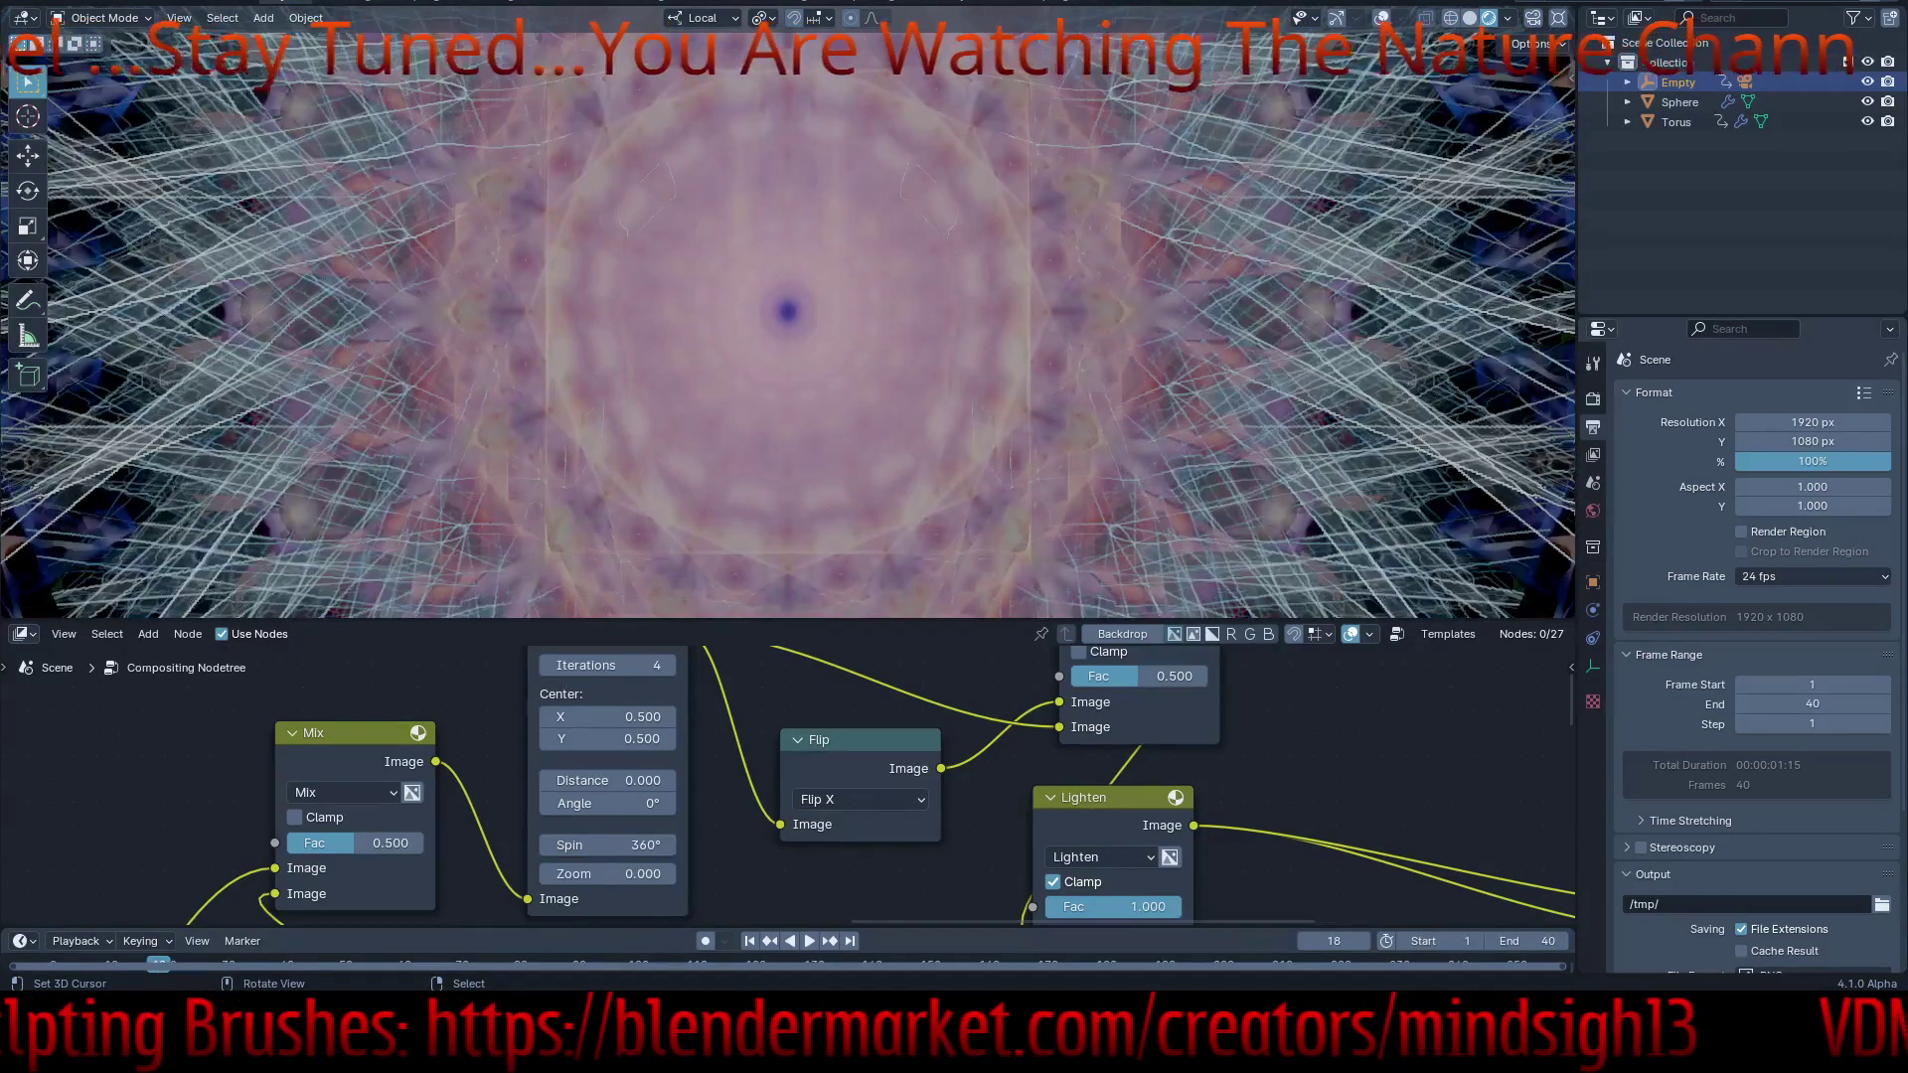
pyautogui.press('space')
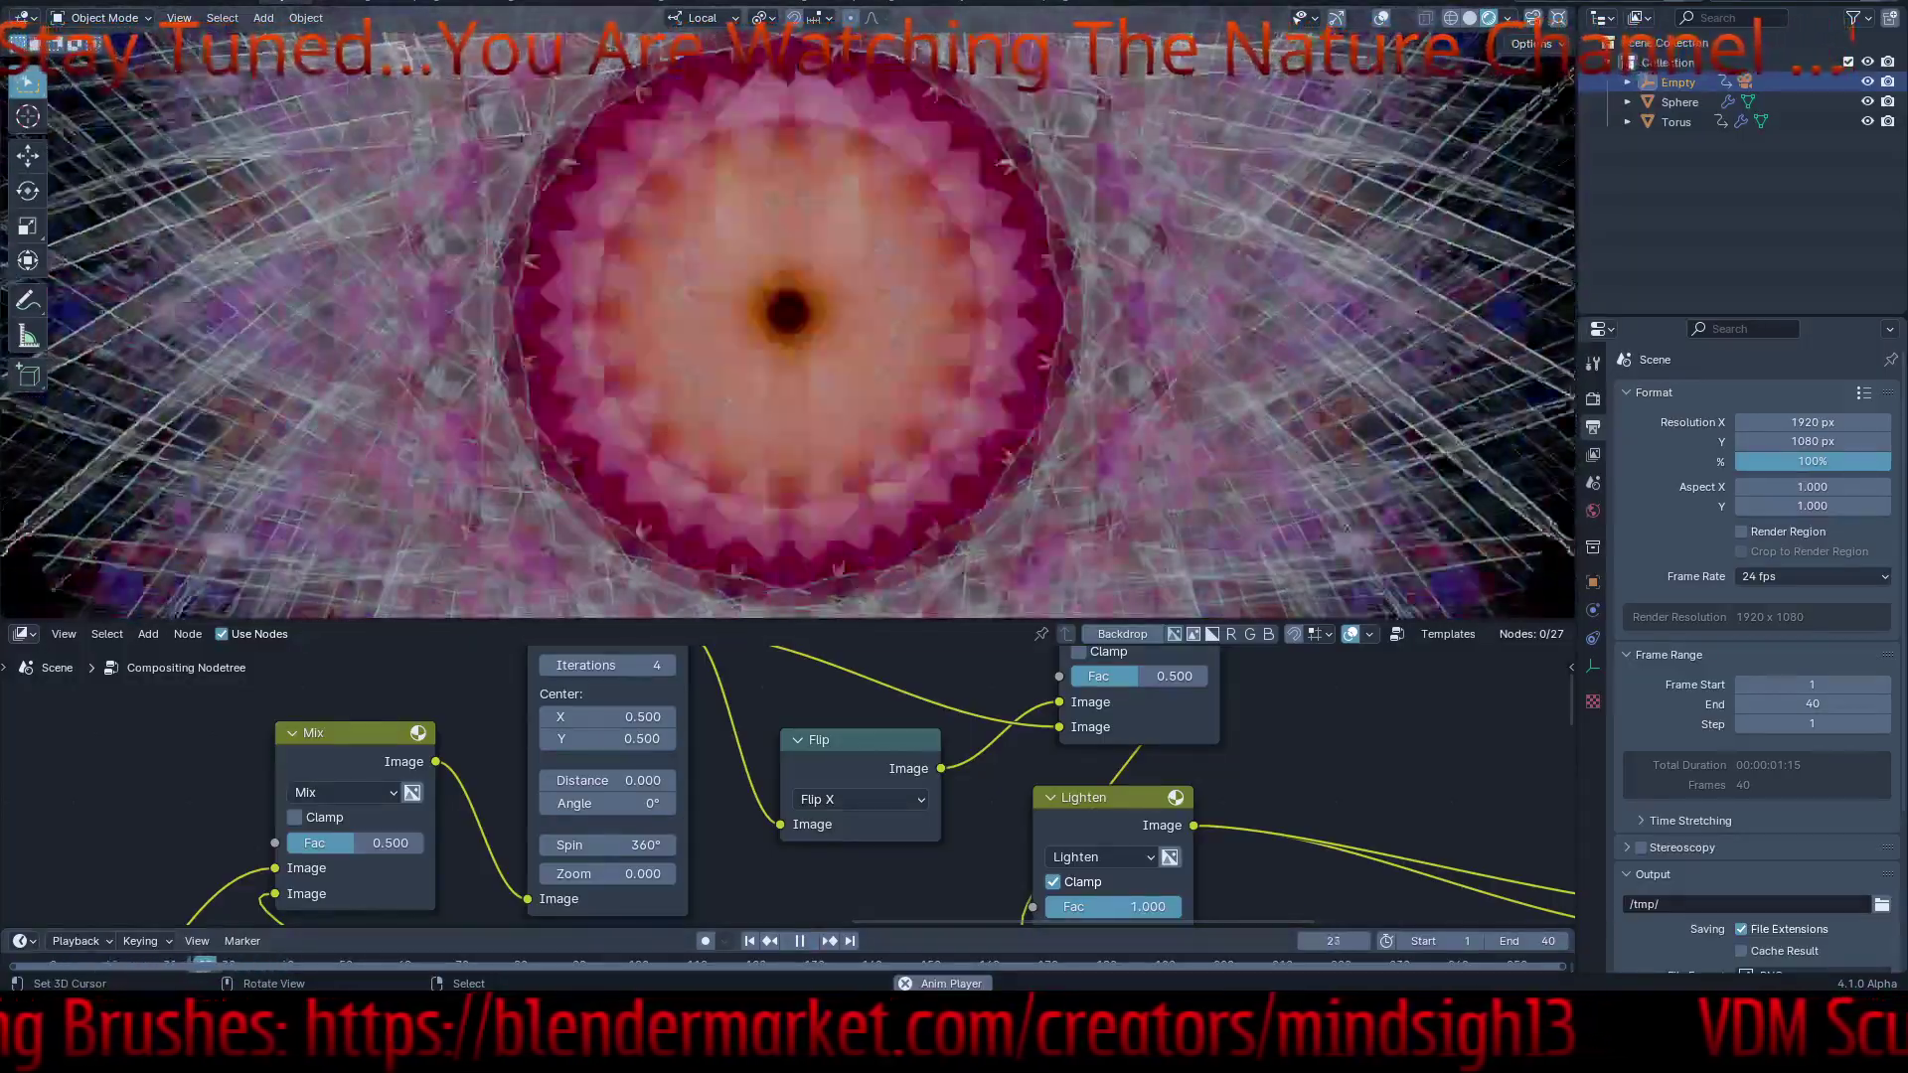
pyautogui.press('space')
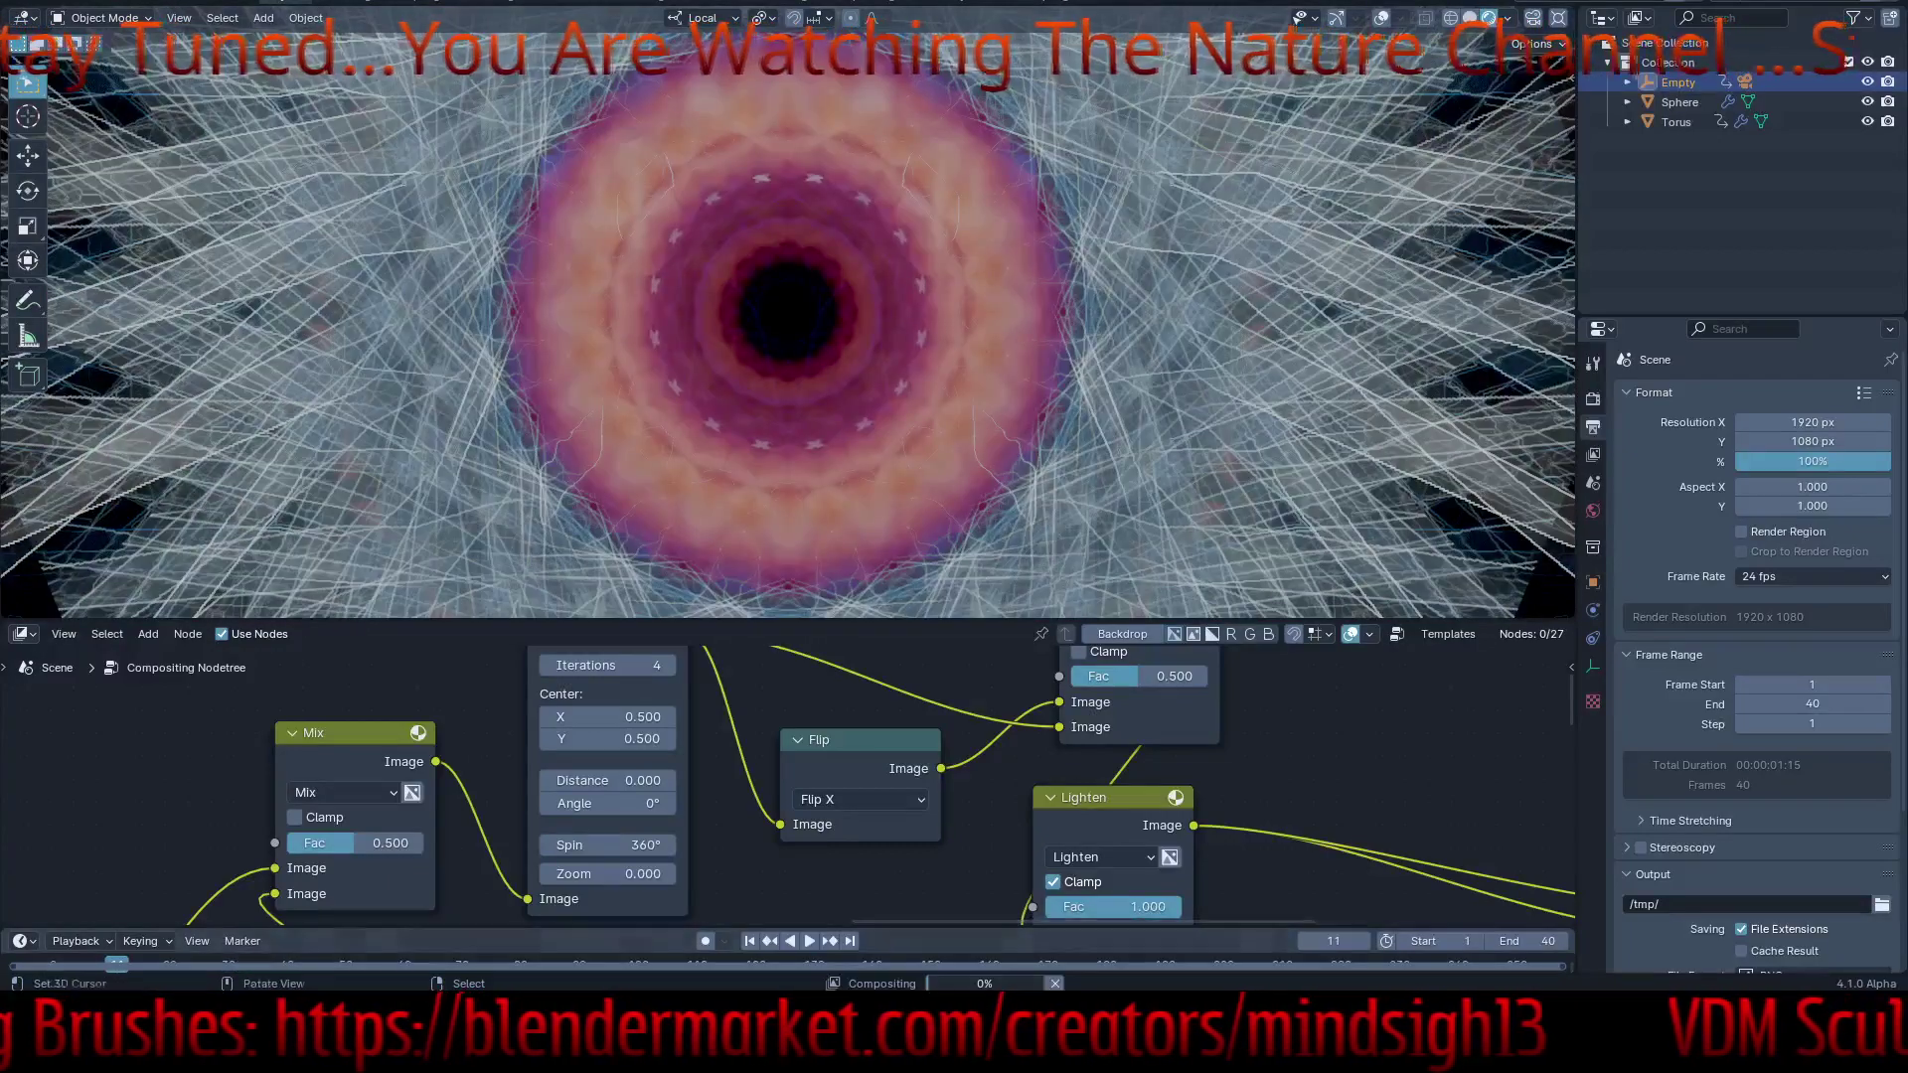
# - Open the recent file Saturday_Loop.blend
pyautogui.click(20, 16)
pyautogui.moveTo(93, 55)
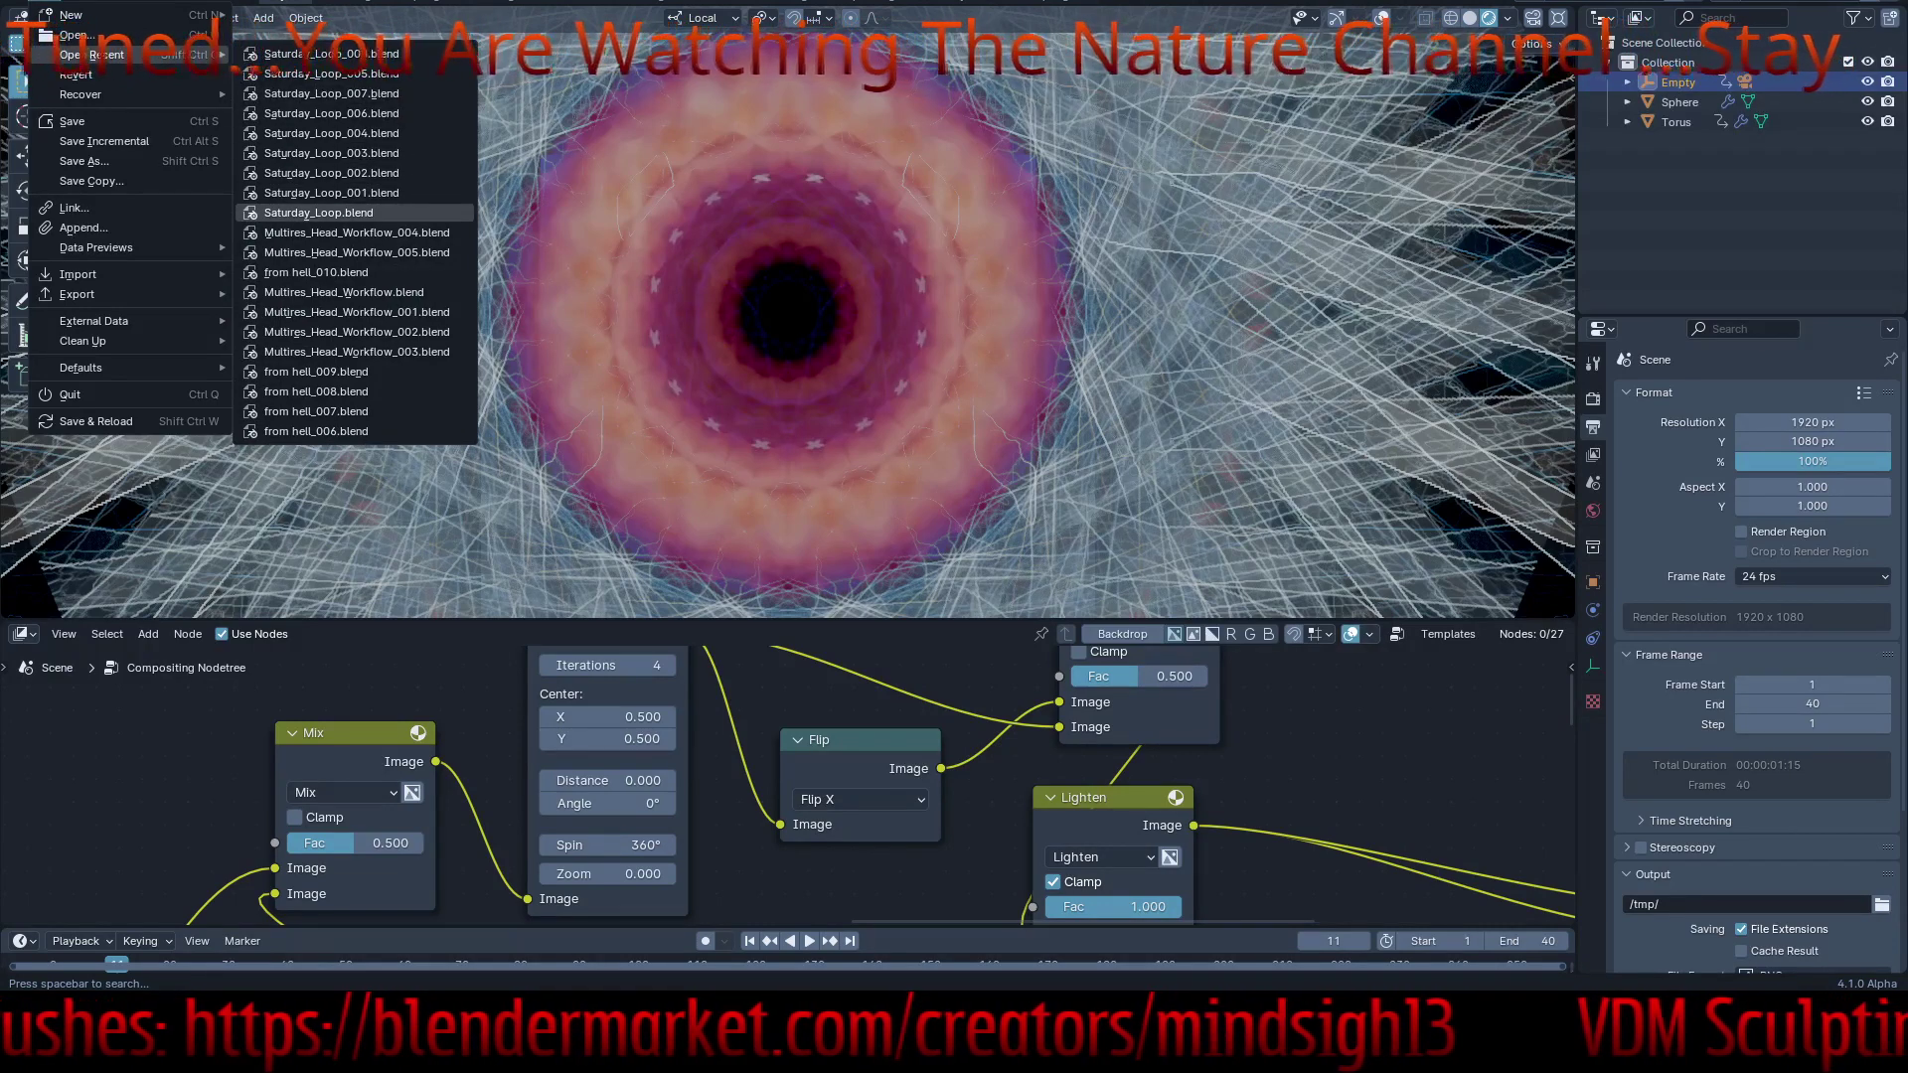
pyautogui.click(318, 213)
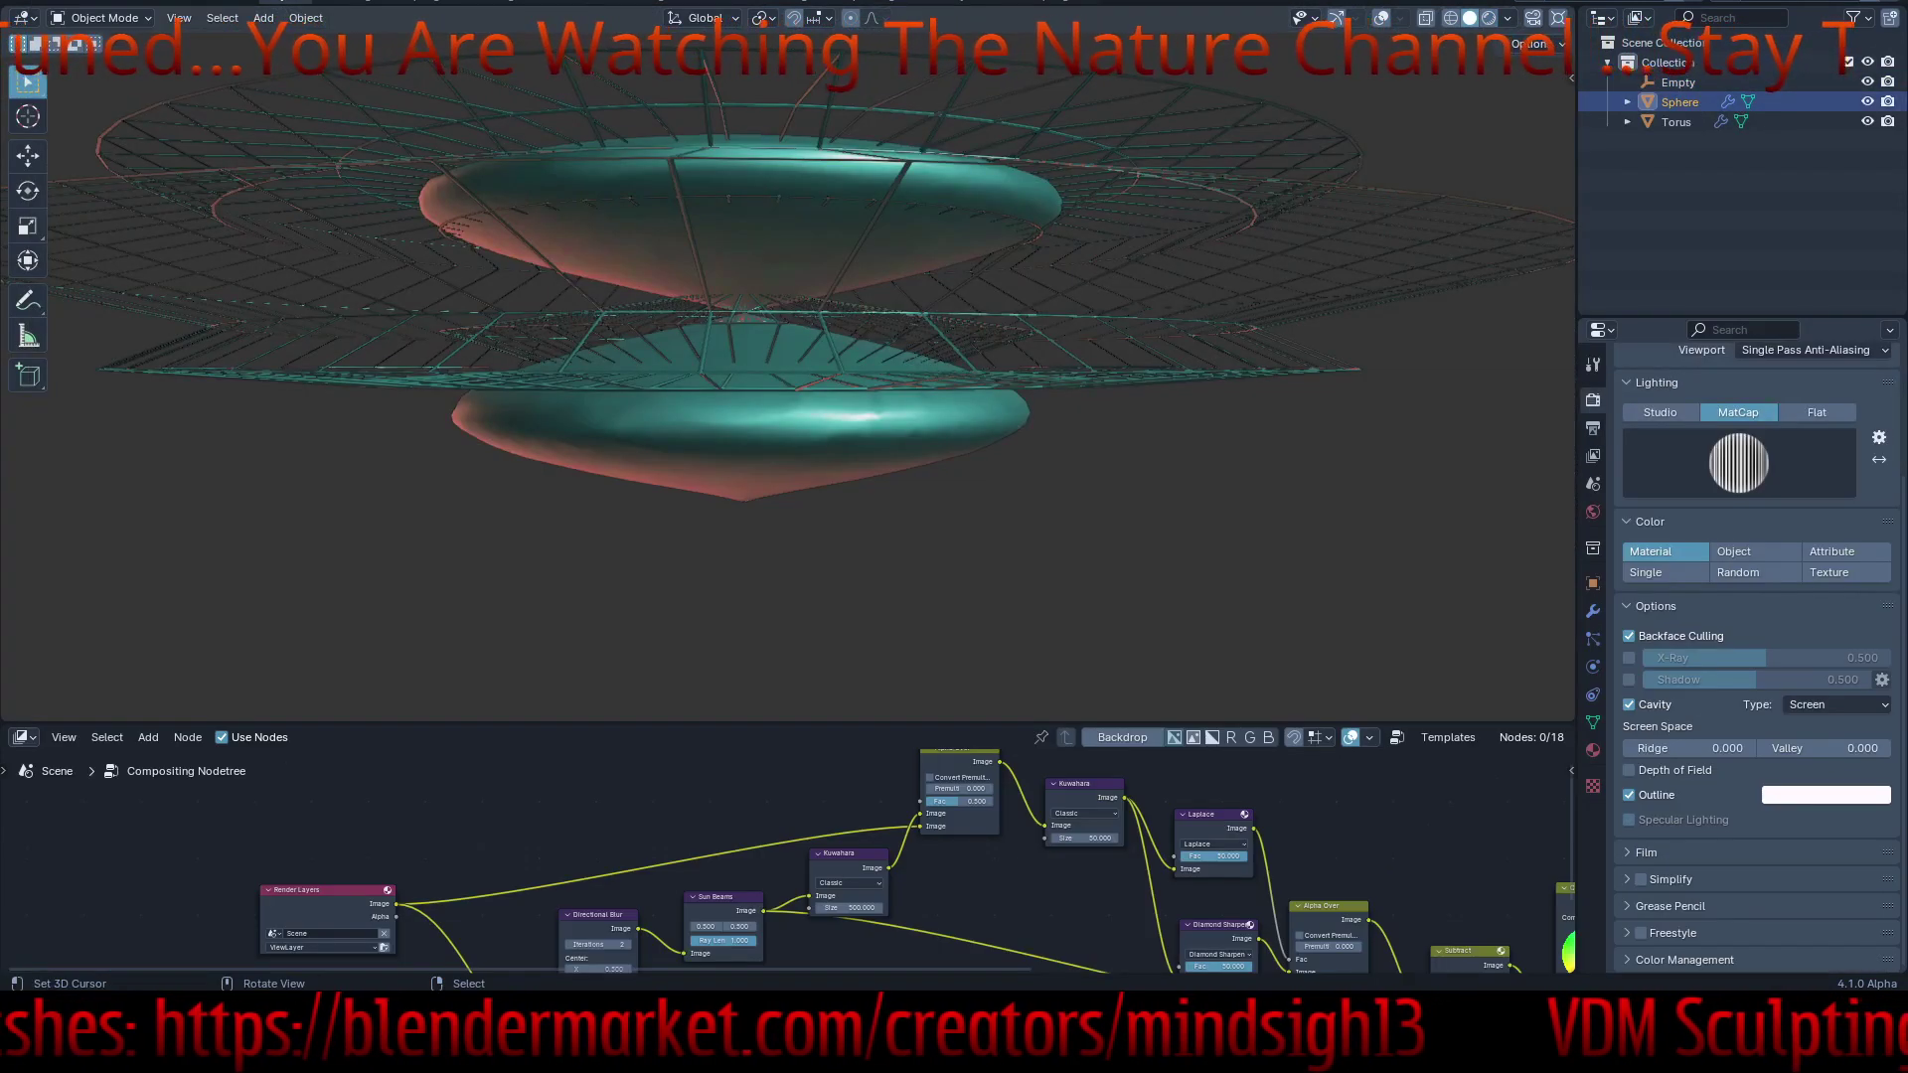
# - Switch the 3D viewport to rendered shading and play the animation
pyautogui.click(1488, 18)
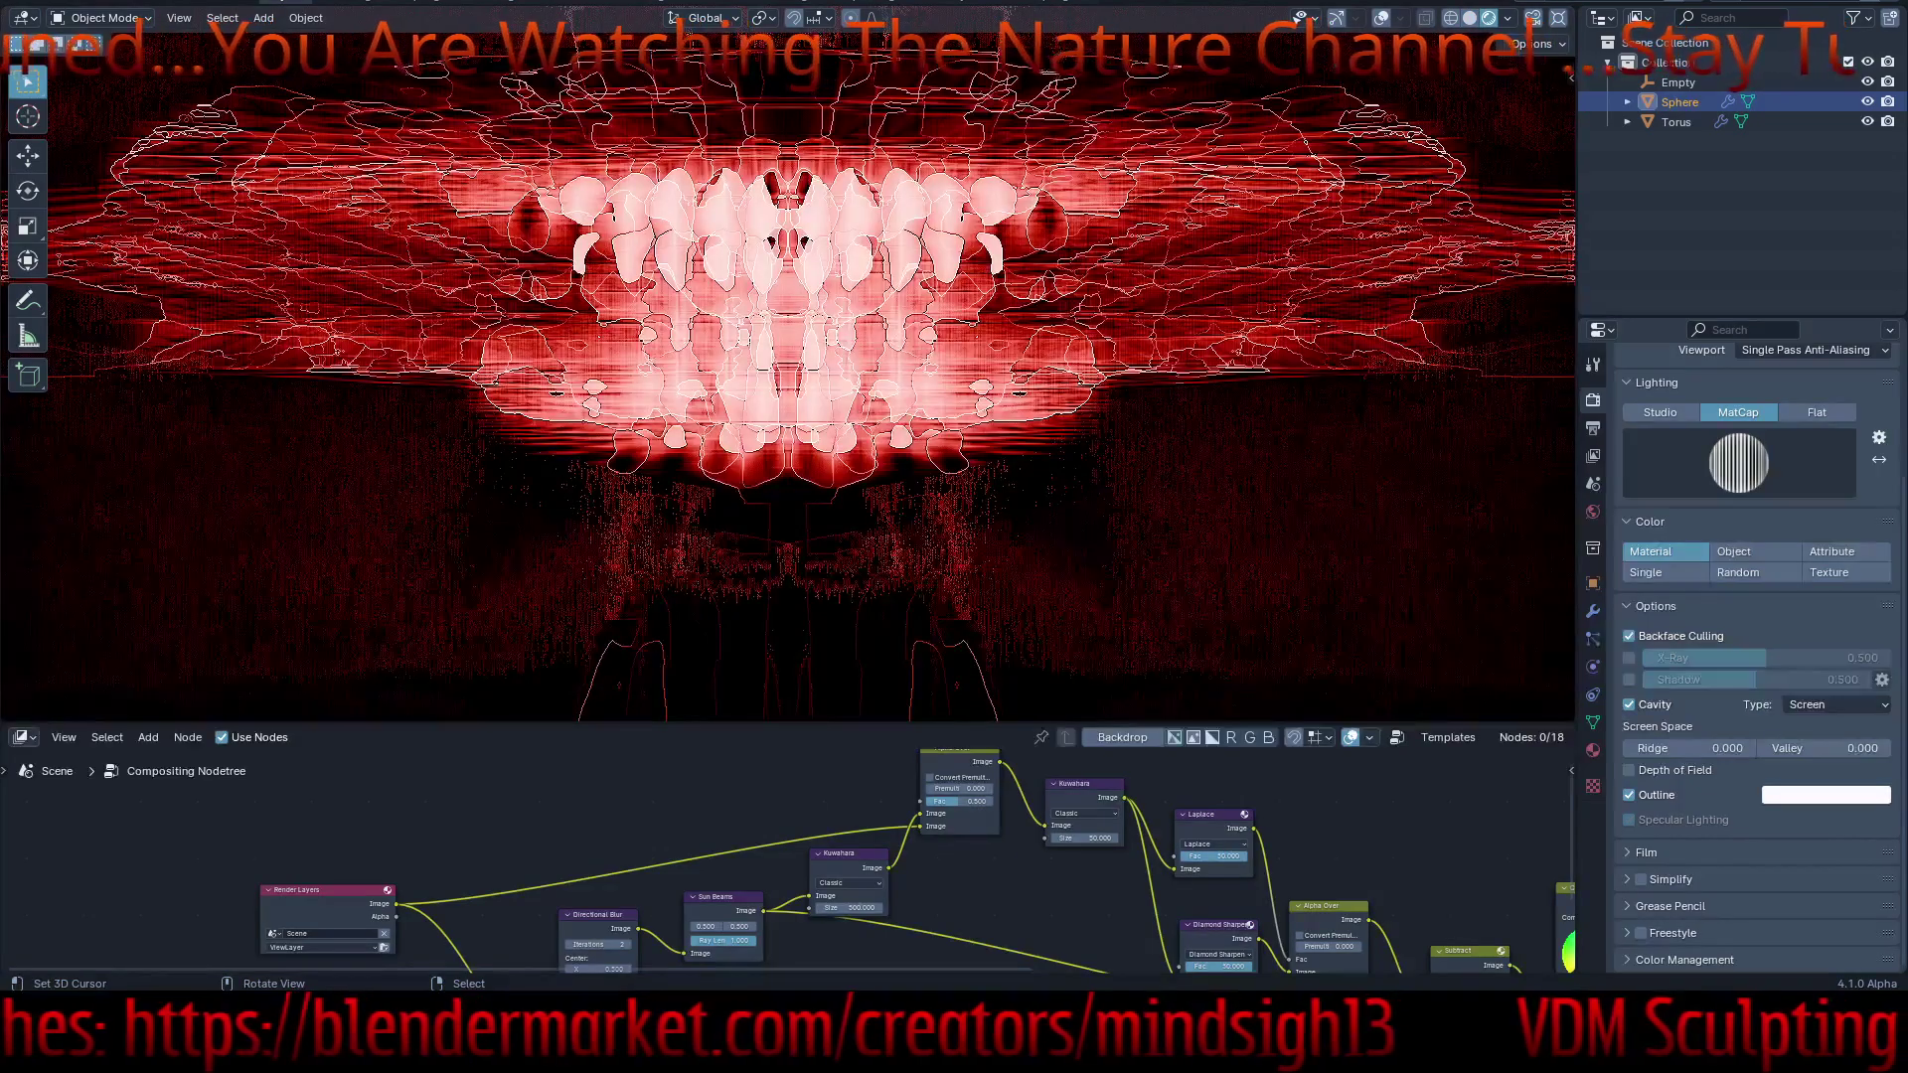
pyautogui.hotkey('shift', 'space')
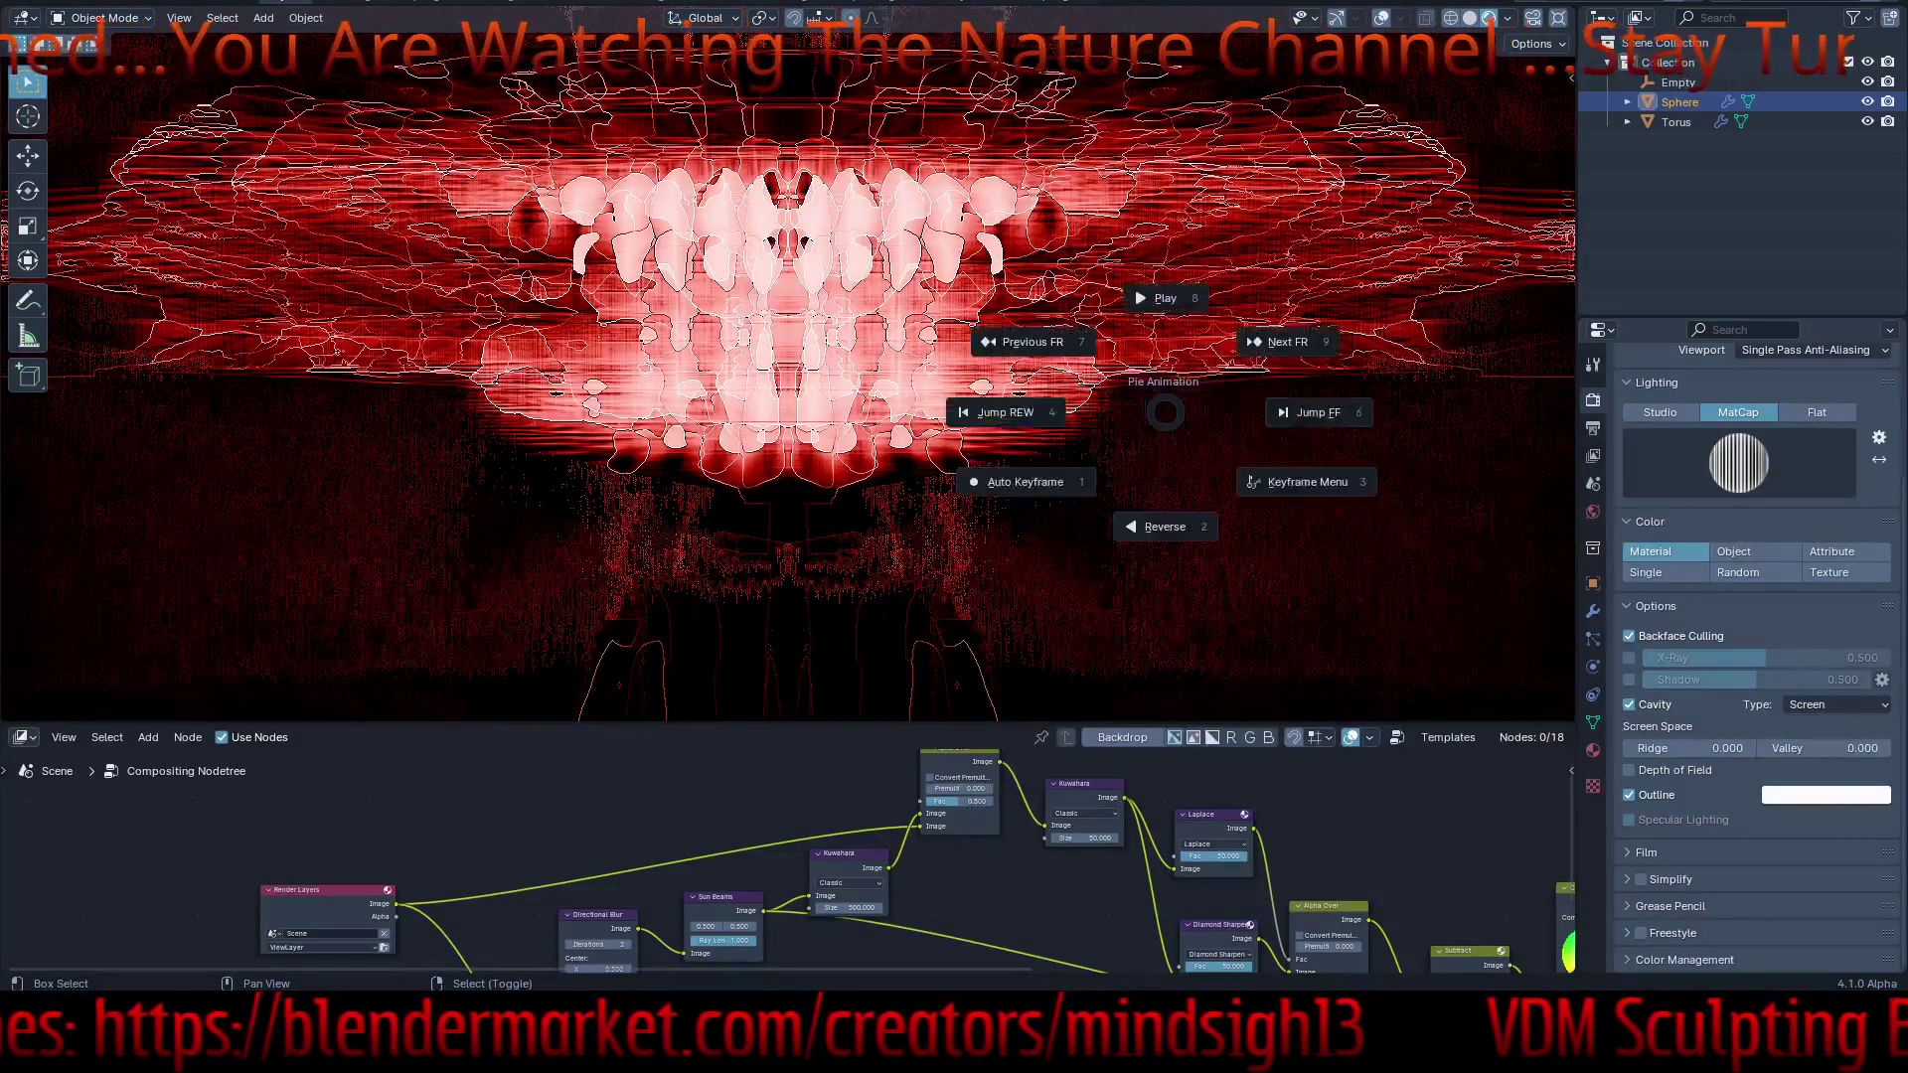
pyautogui.click(1166, 298)
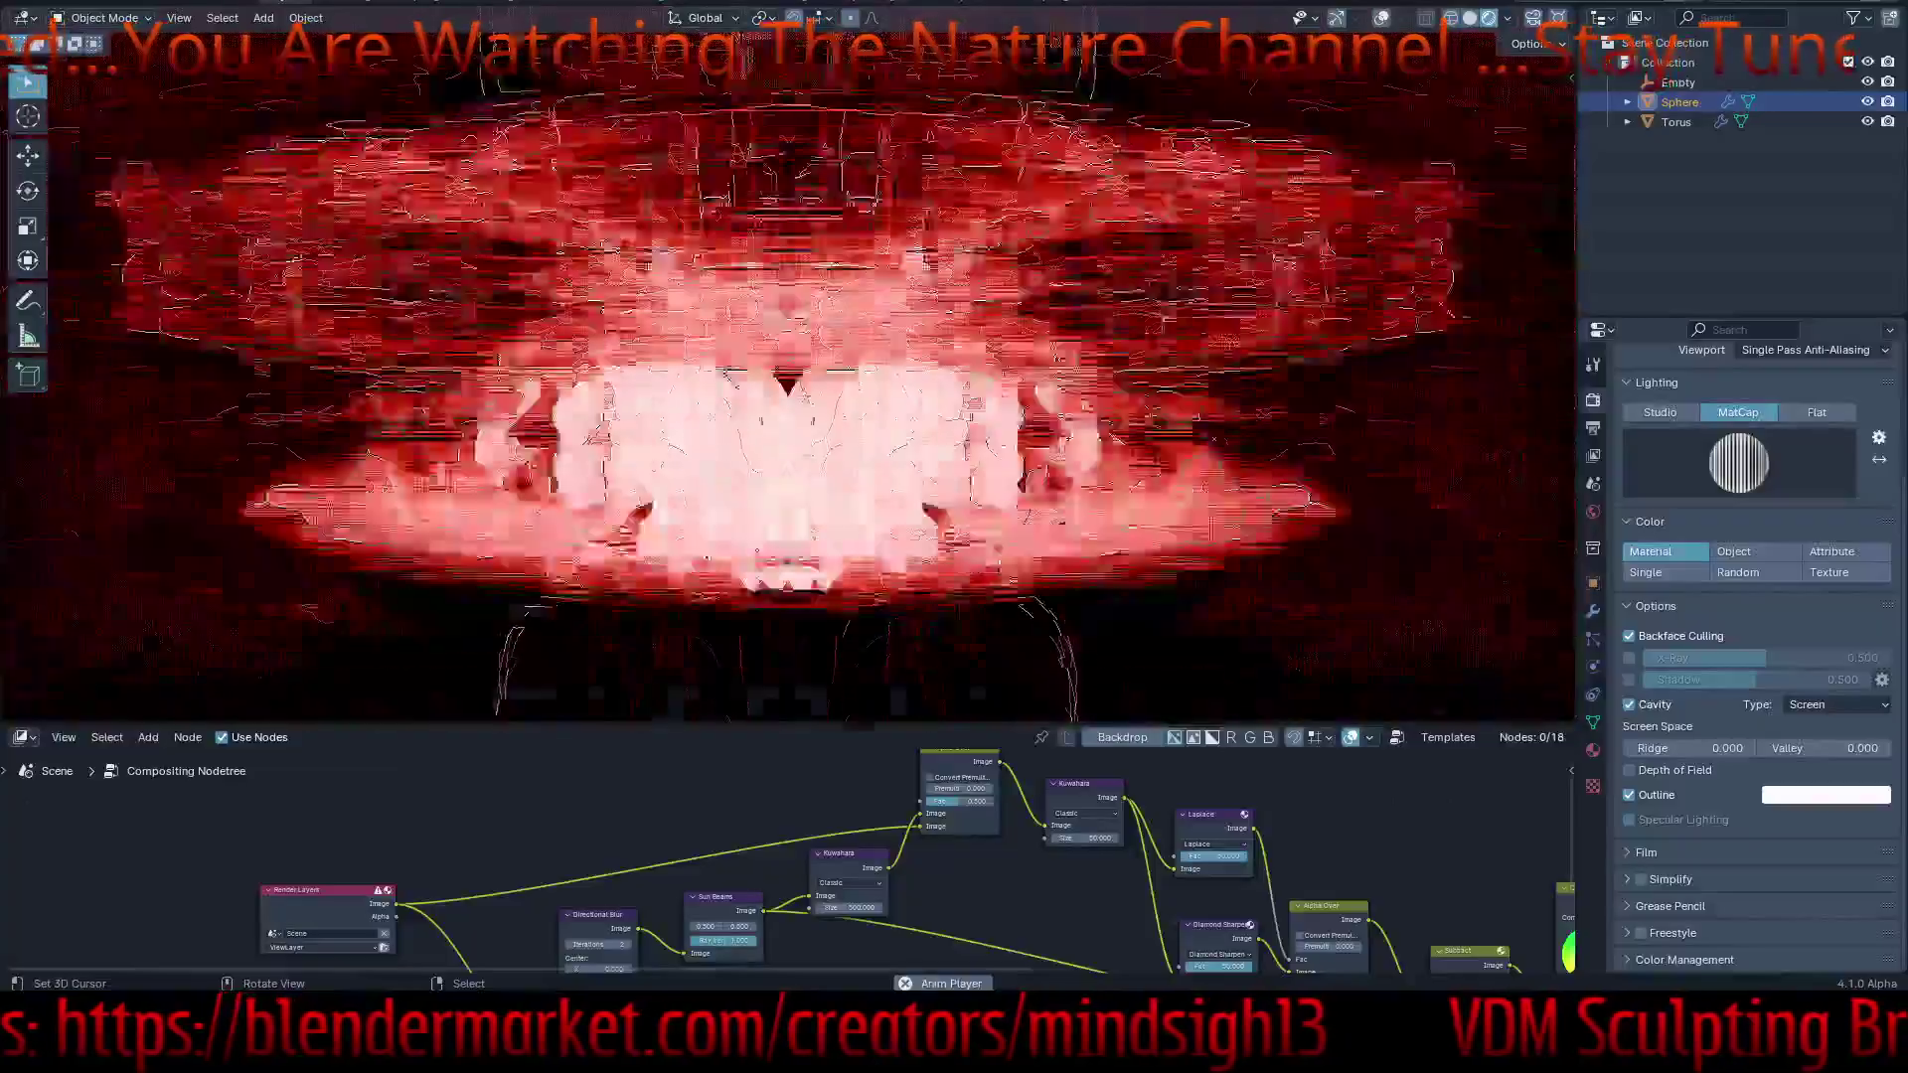
# - Try the dark MatCap with the glowing ring, then set the lighting to the dark red MatCap with a bright rim
pyautogui.click(1738, 463)
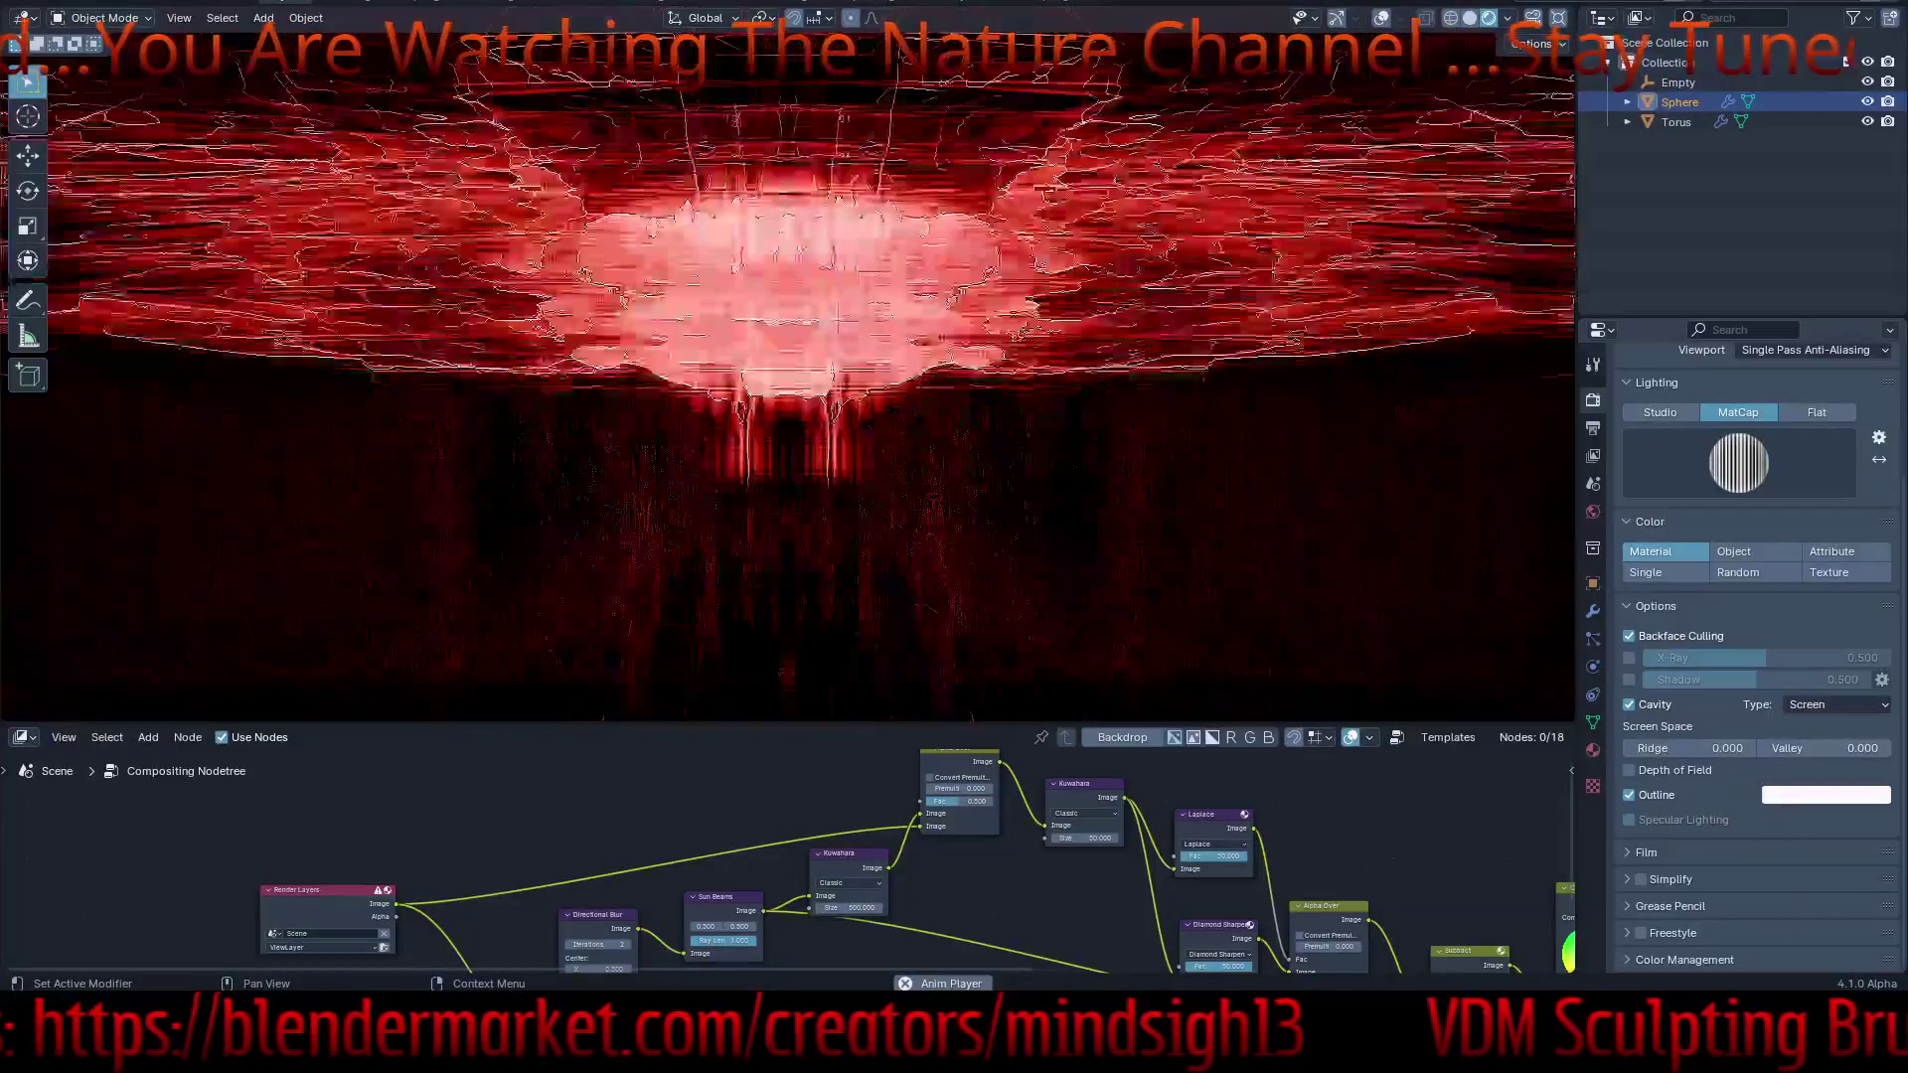
pyautogui.click(1738, 463)
pyautogui.click(1403, 534)
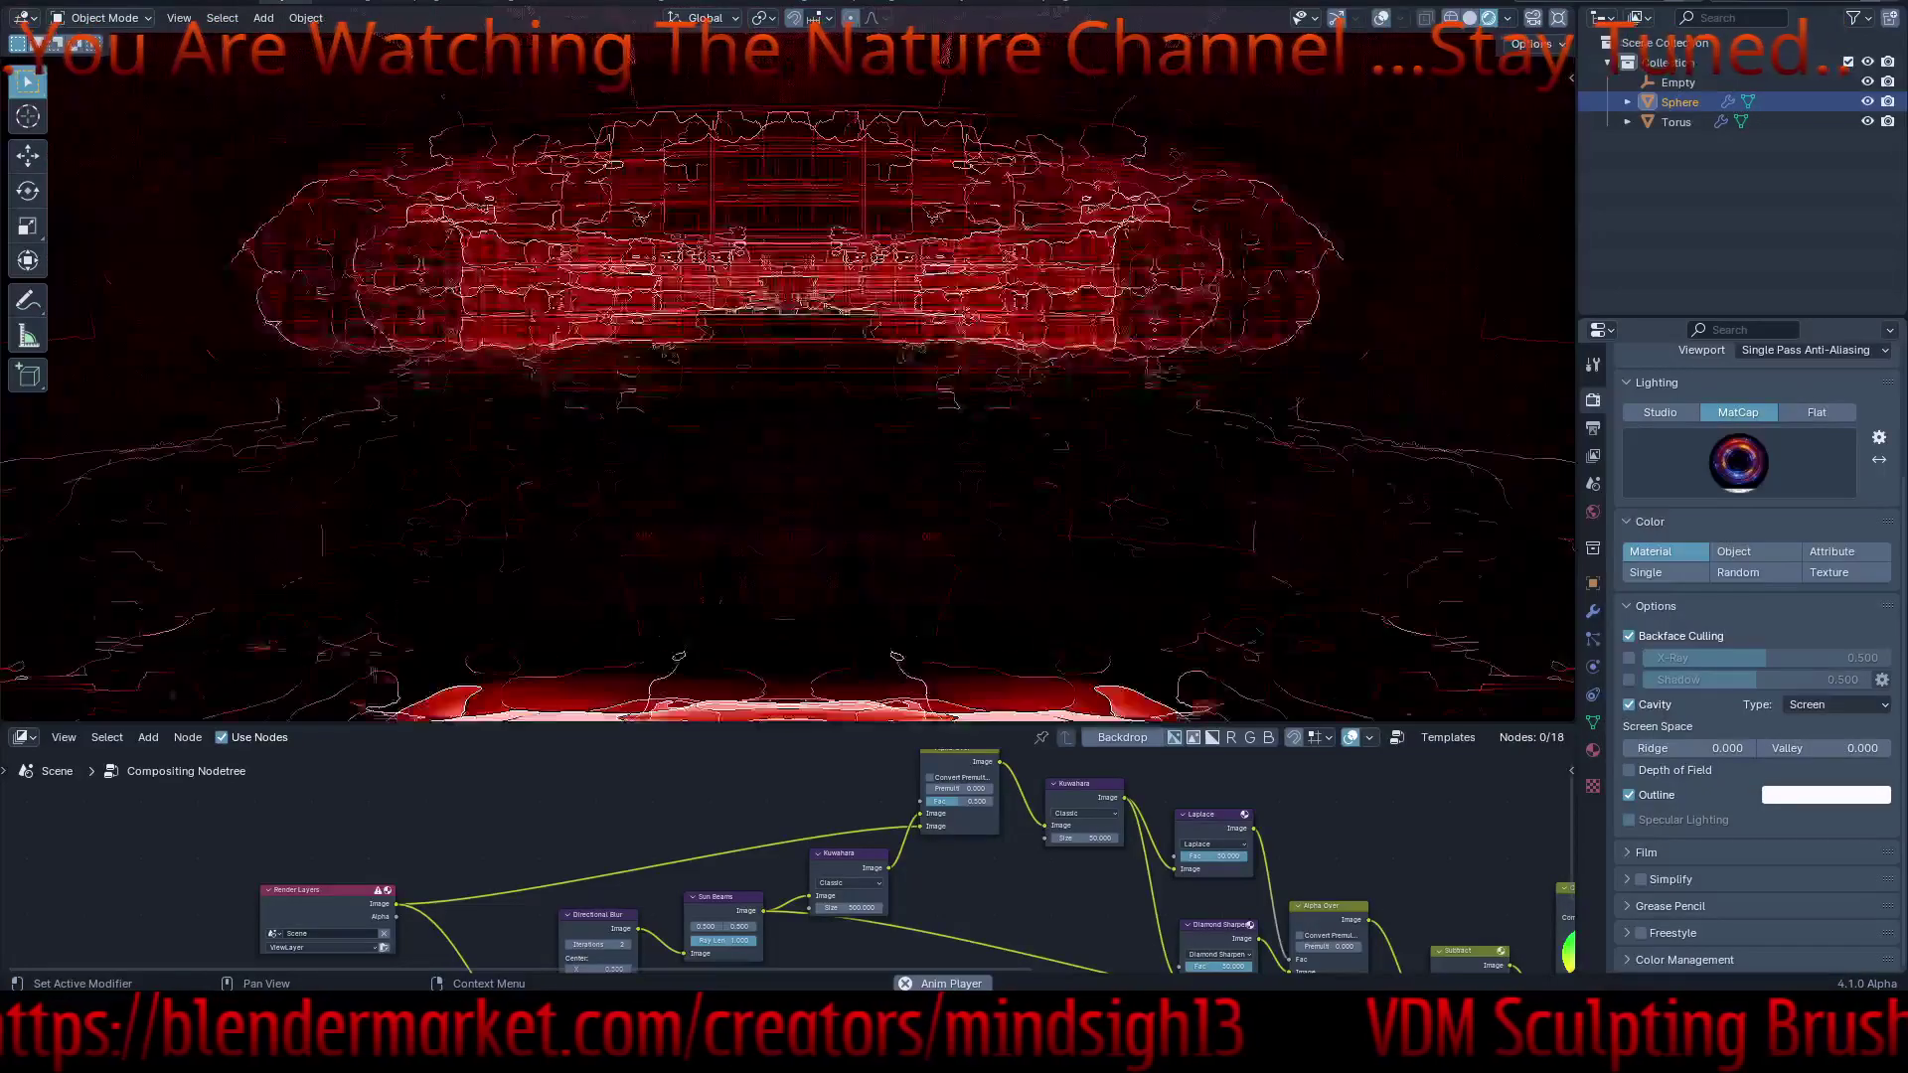
pyautogui.click(1738, 463)
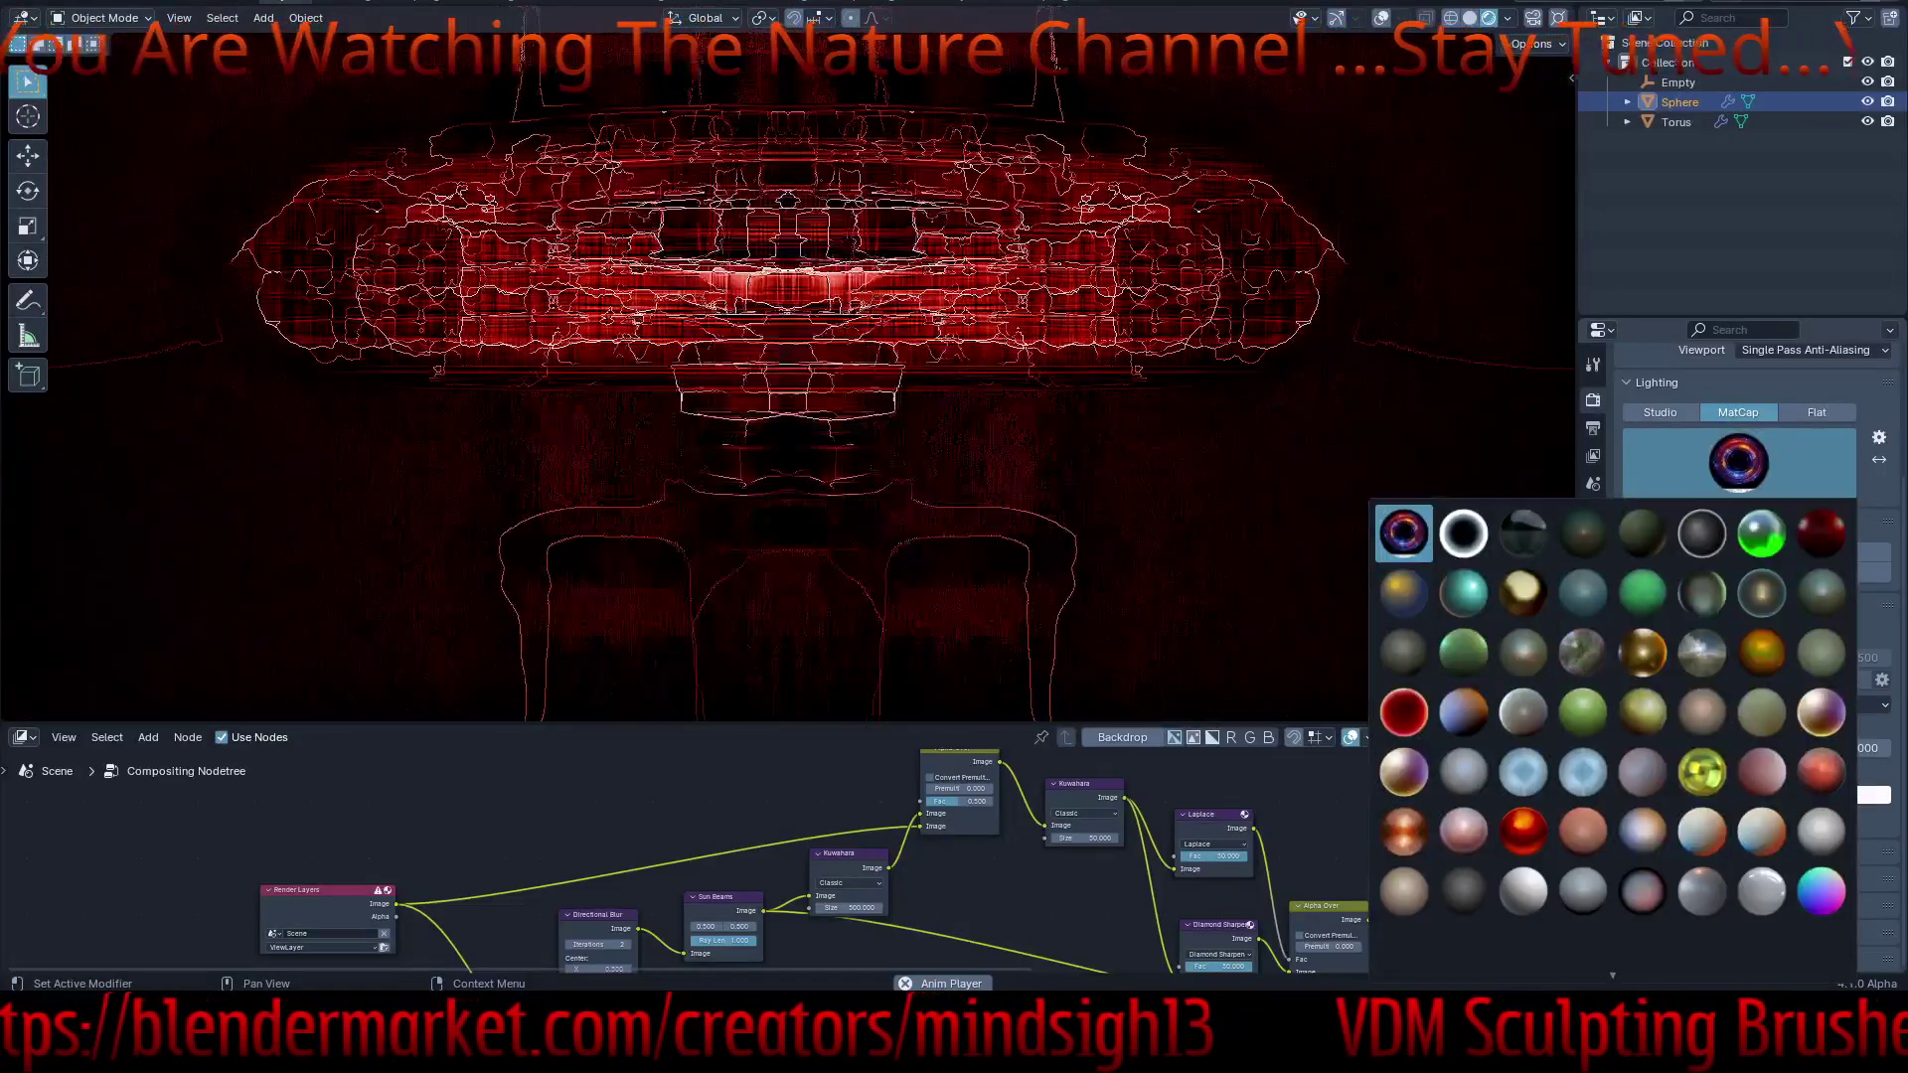
pyautogui.click(1404, 713)
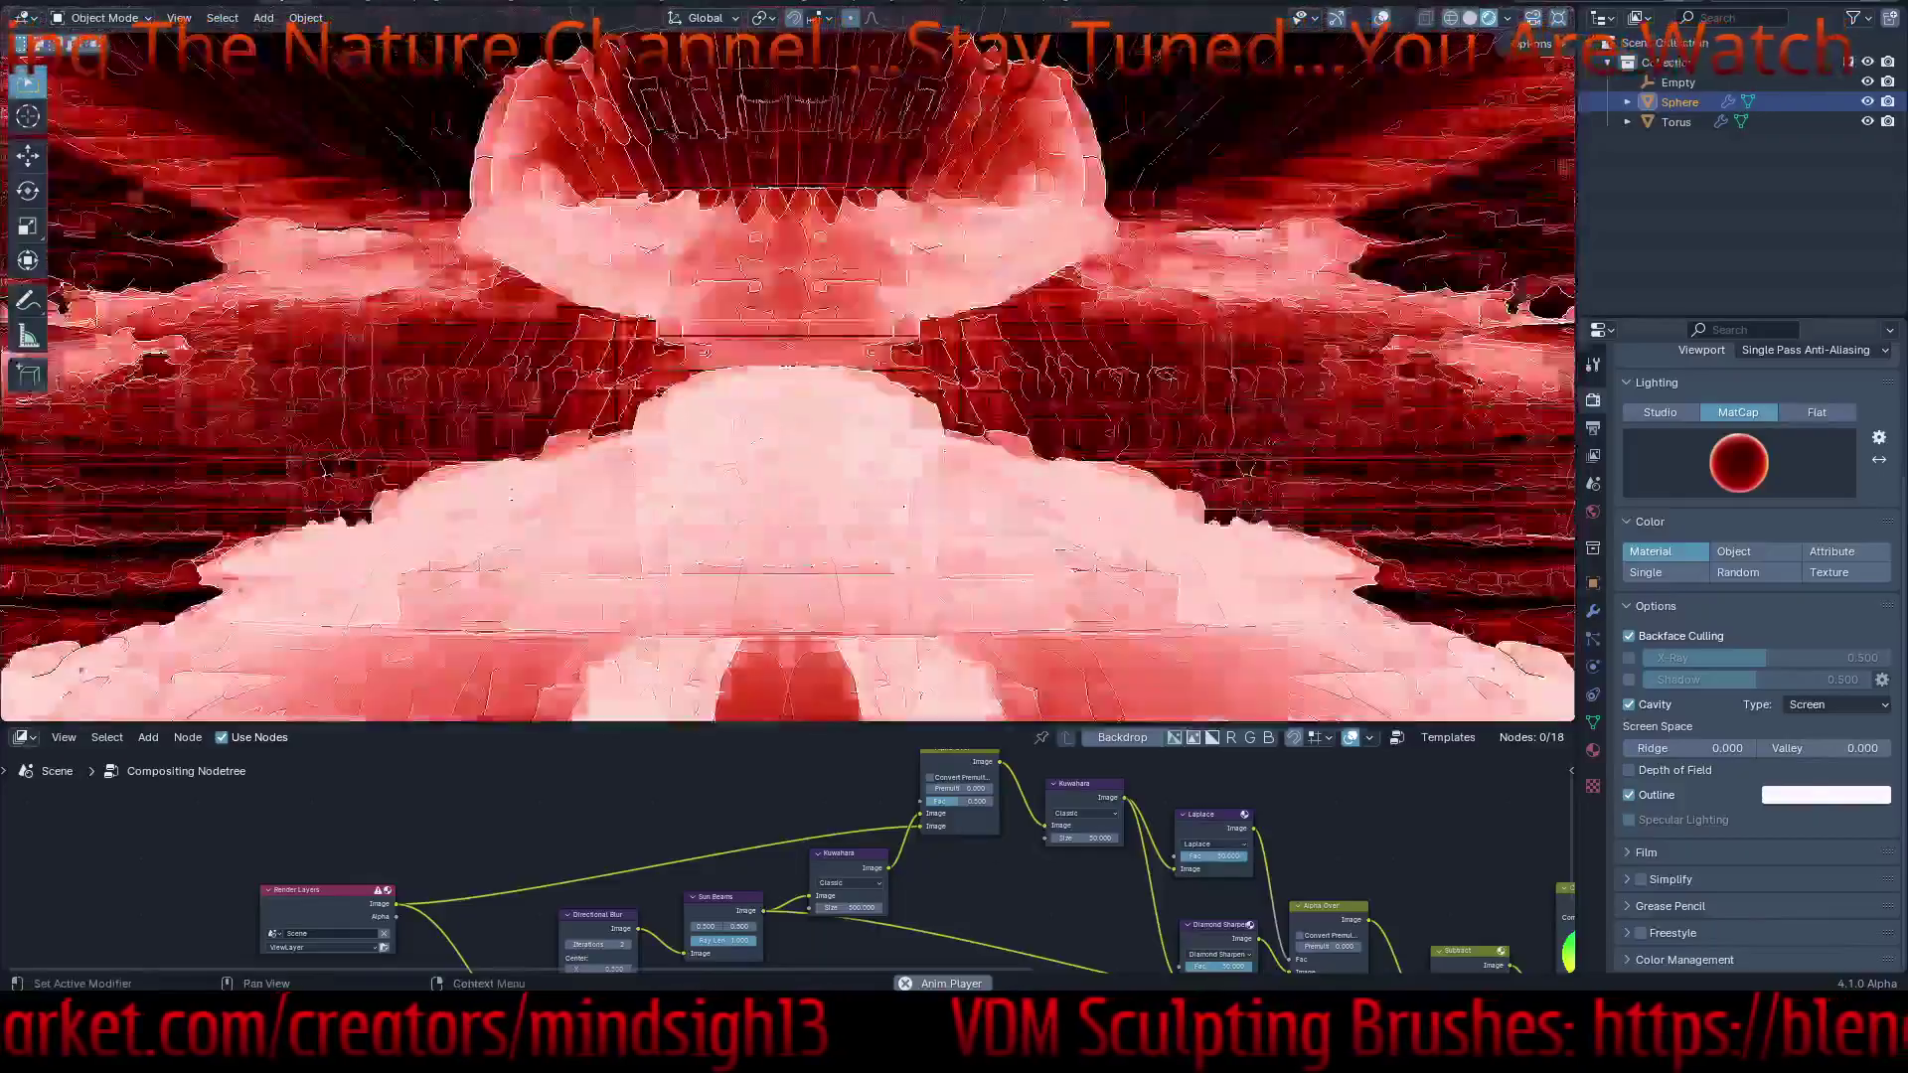
# - In the sphere's Wave modifier, set the height to 0.26 m and the width to 0.82 m
pyautogui.click(1593, 611)
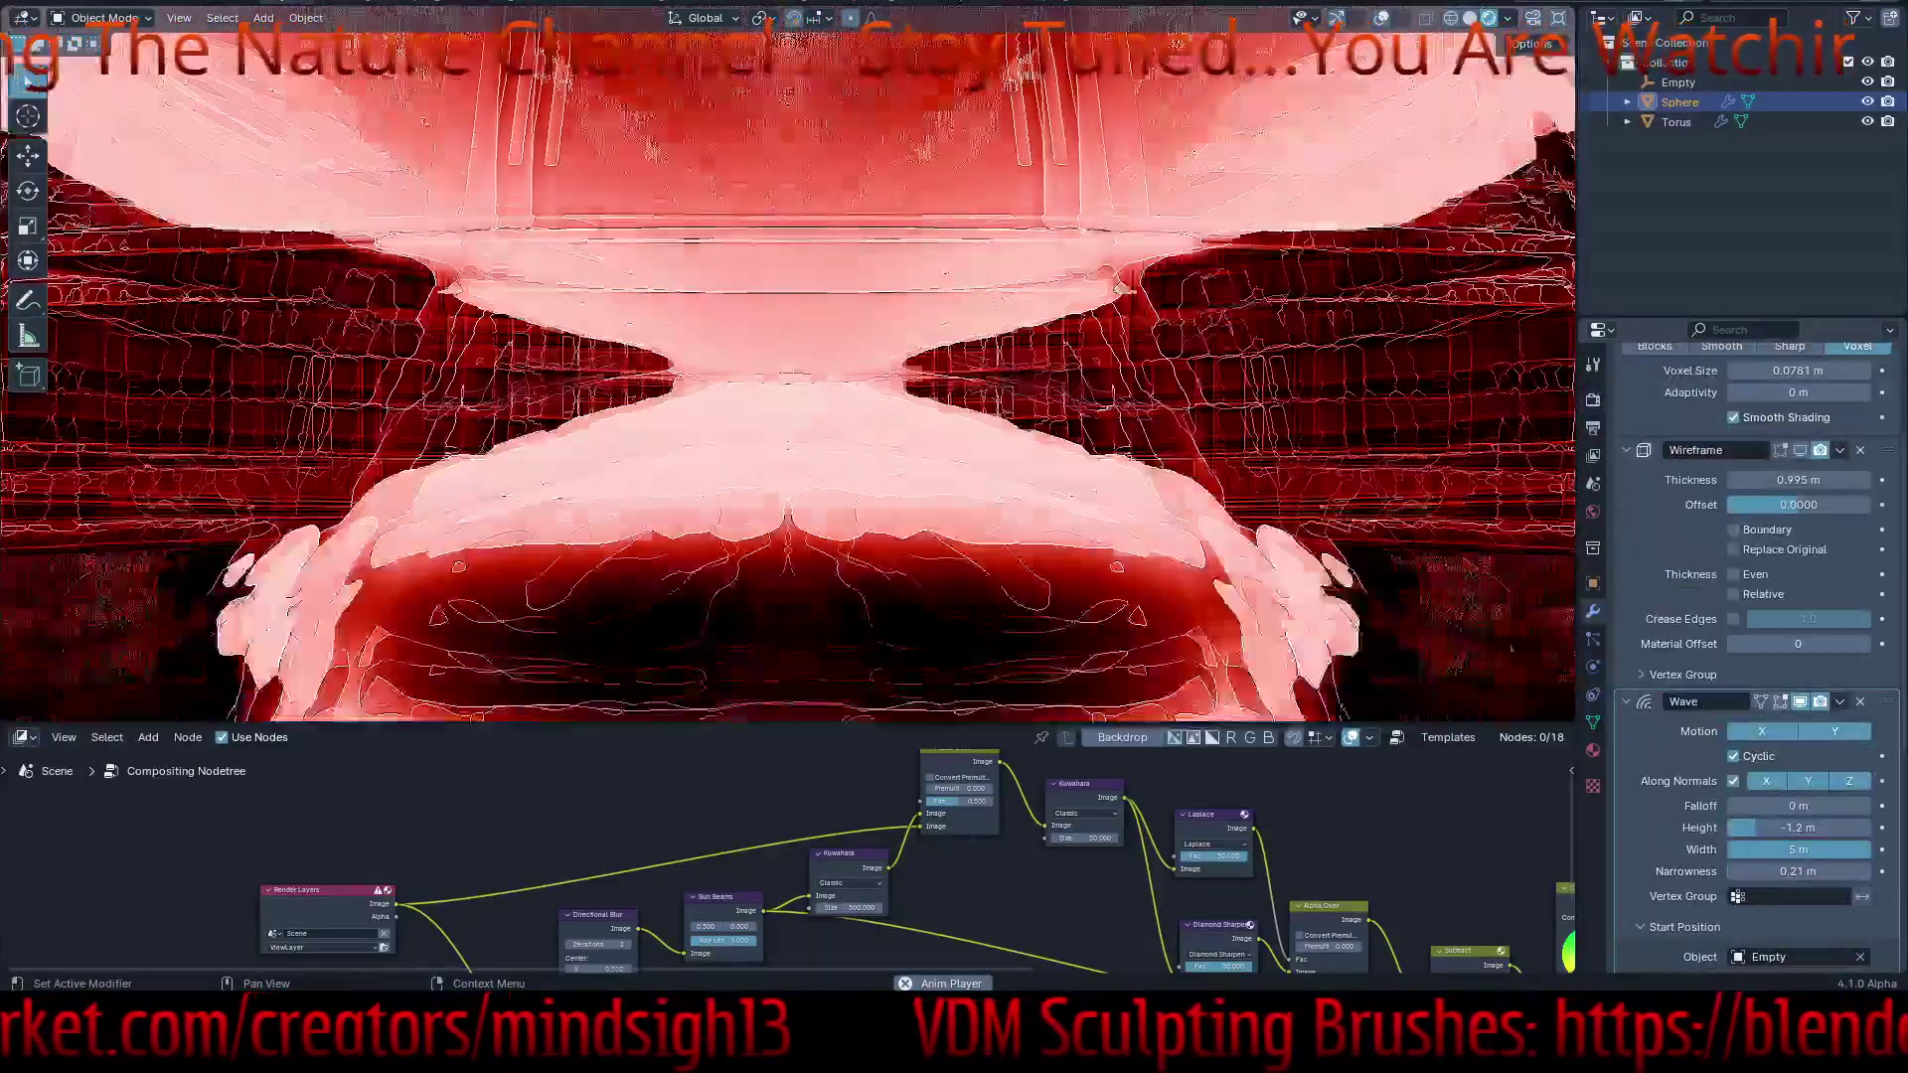
pyautogui.scroll(4, 1757, 646)
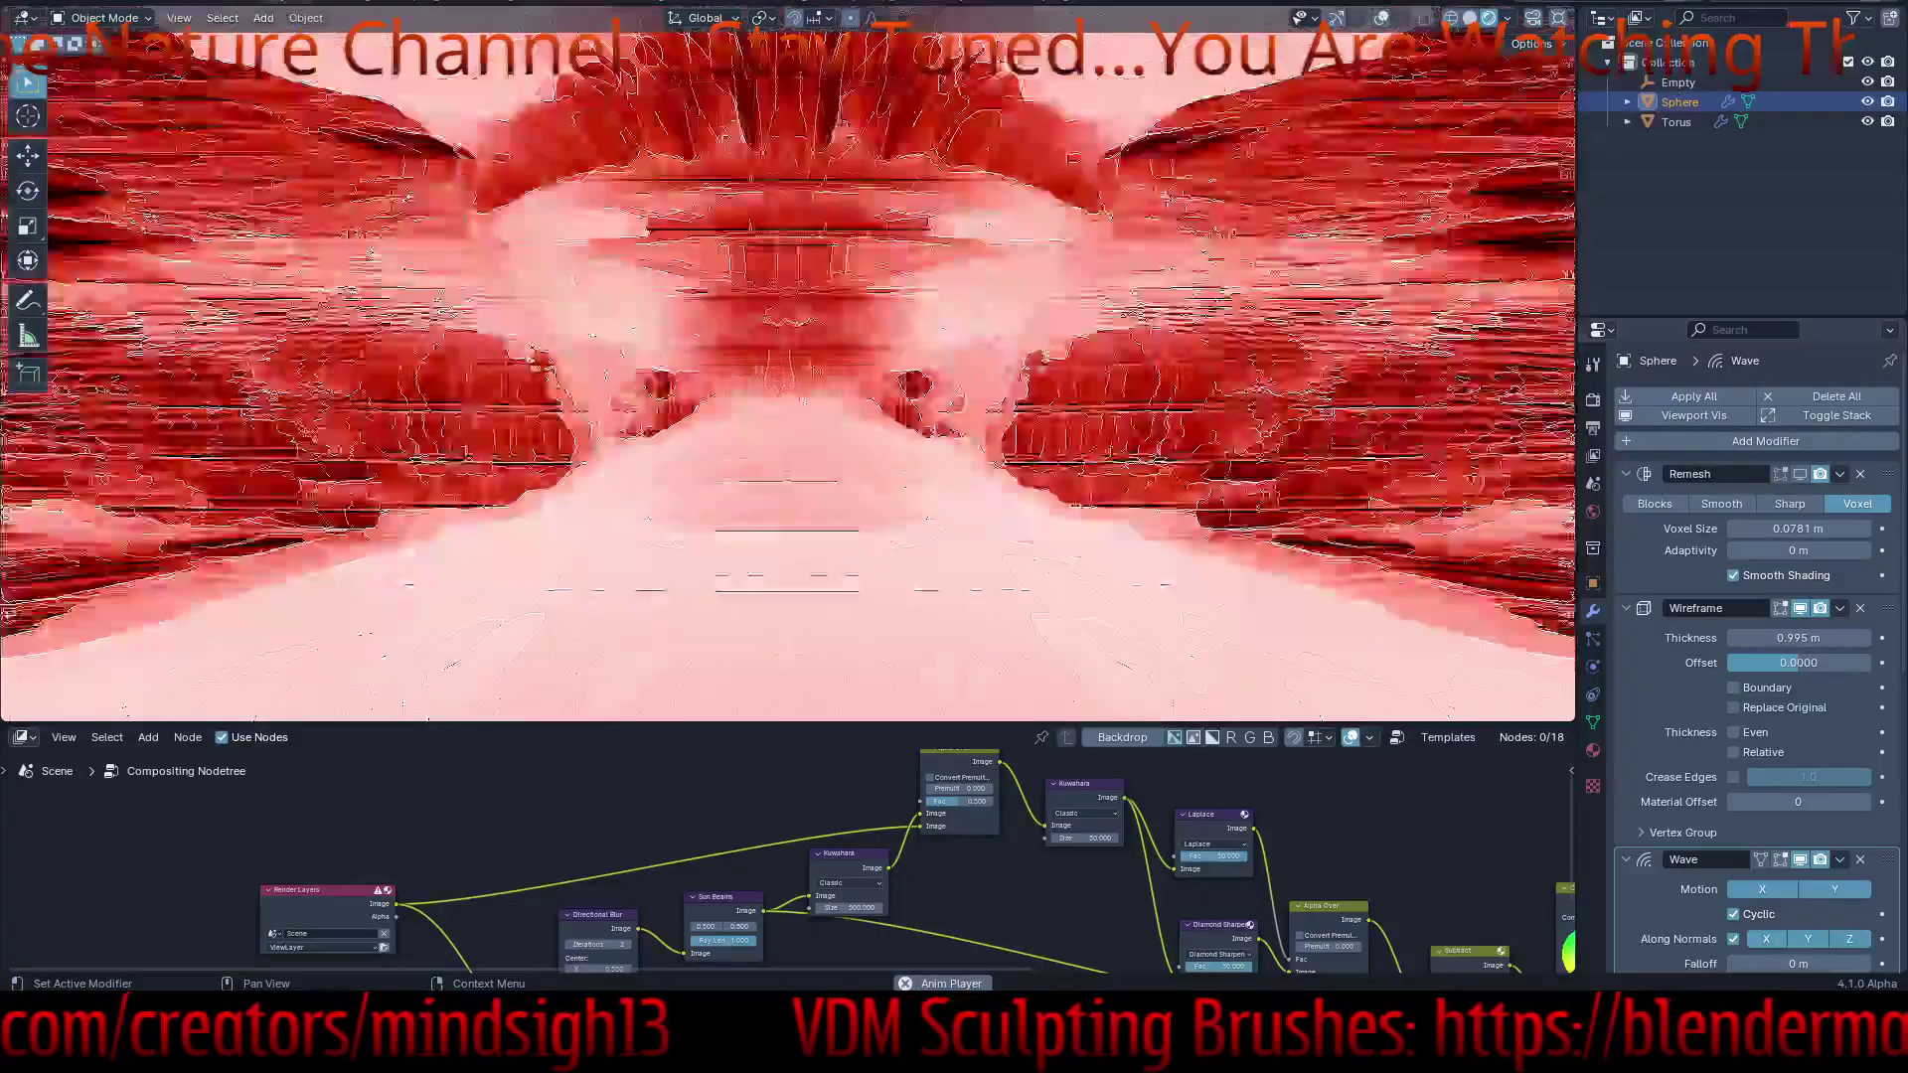
pyautogui.scroll(-5, 1754, 646)
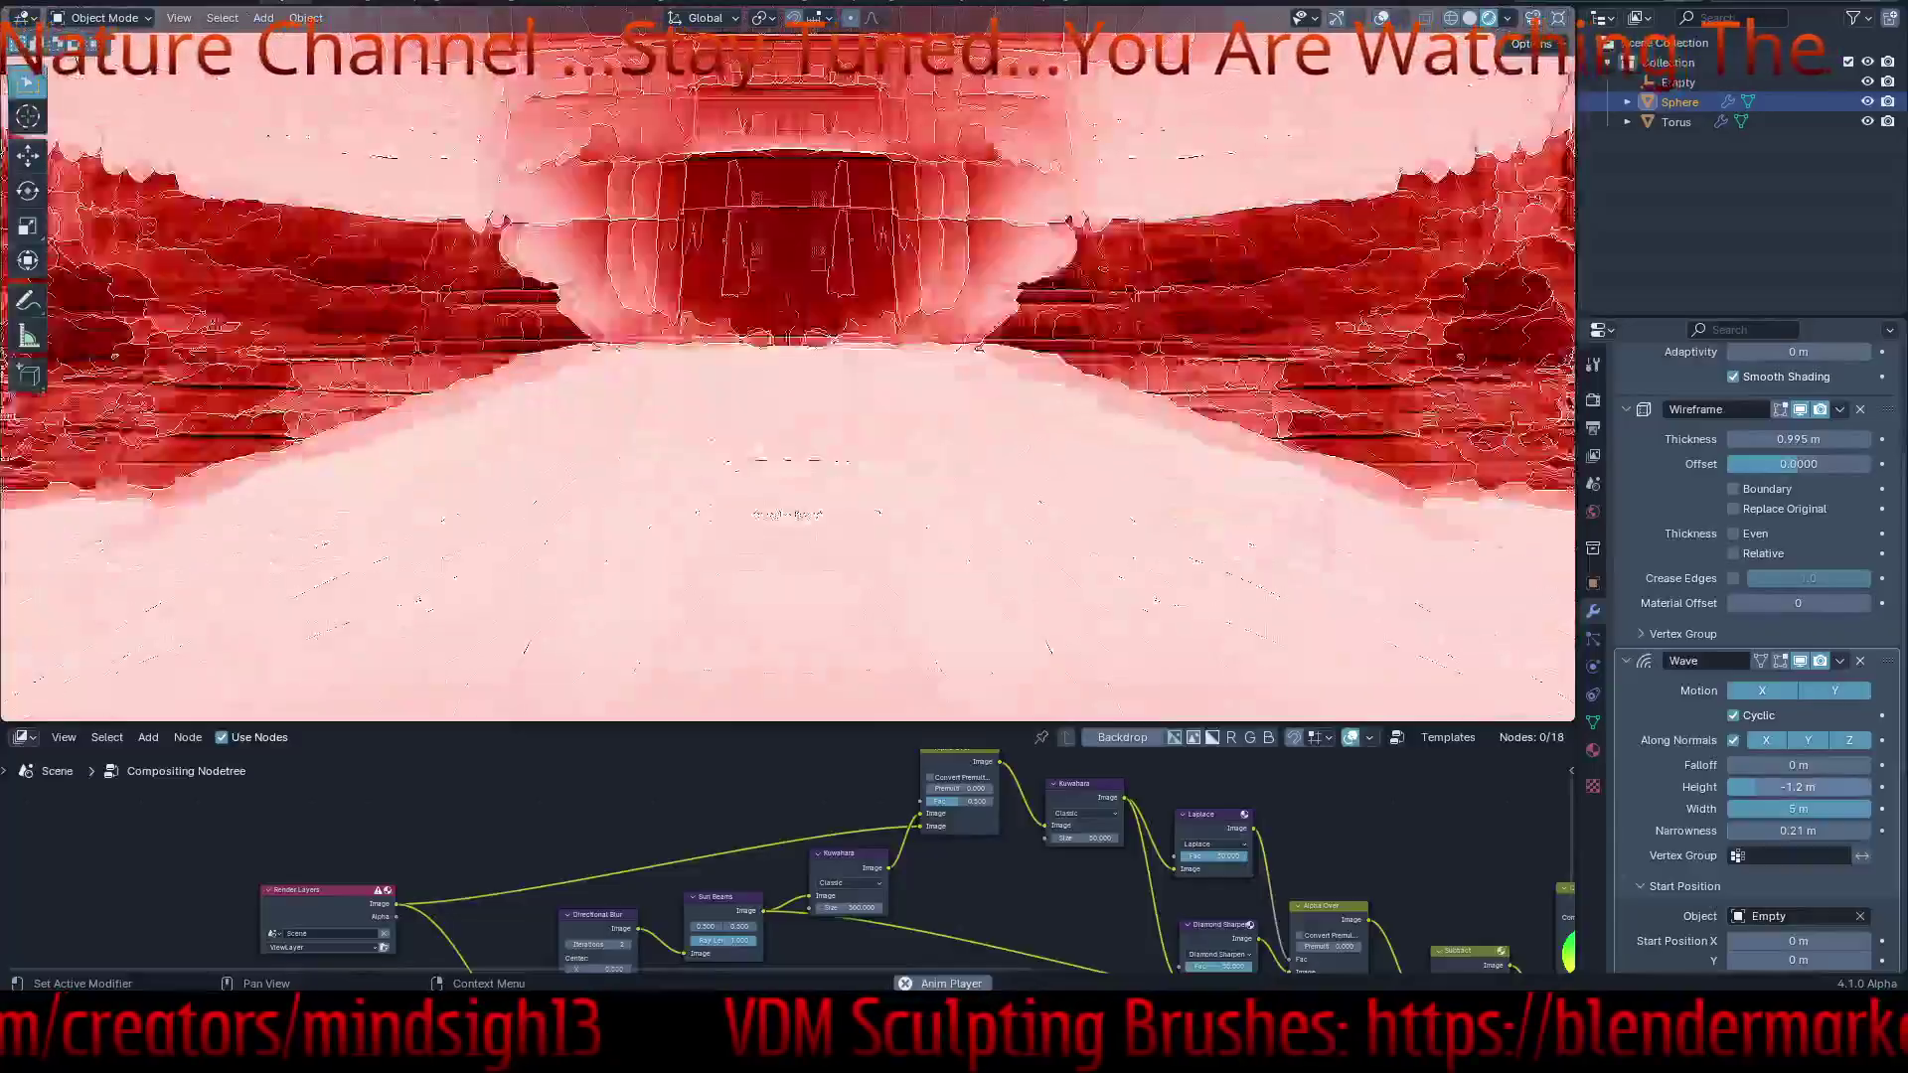
pyautogui.moveTo(1769, 787); pyautogui.dragTo(1810, 787)
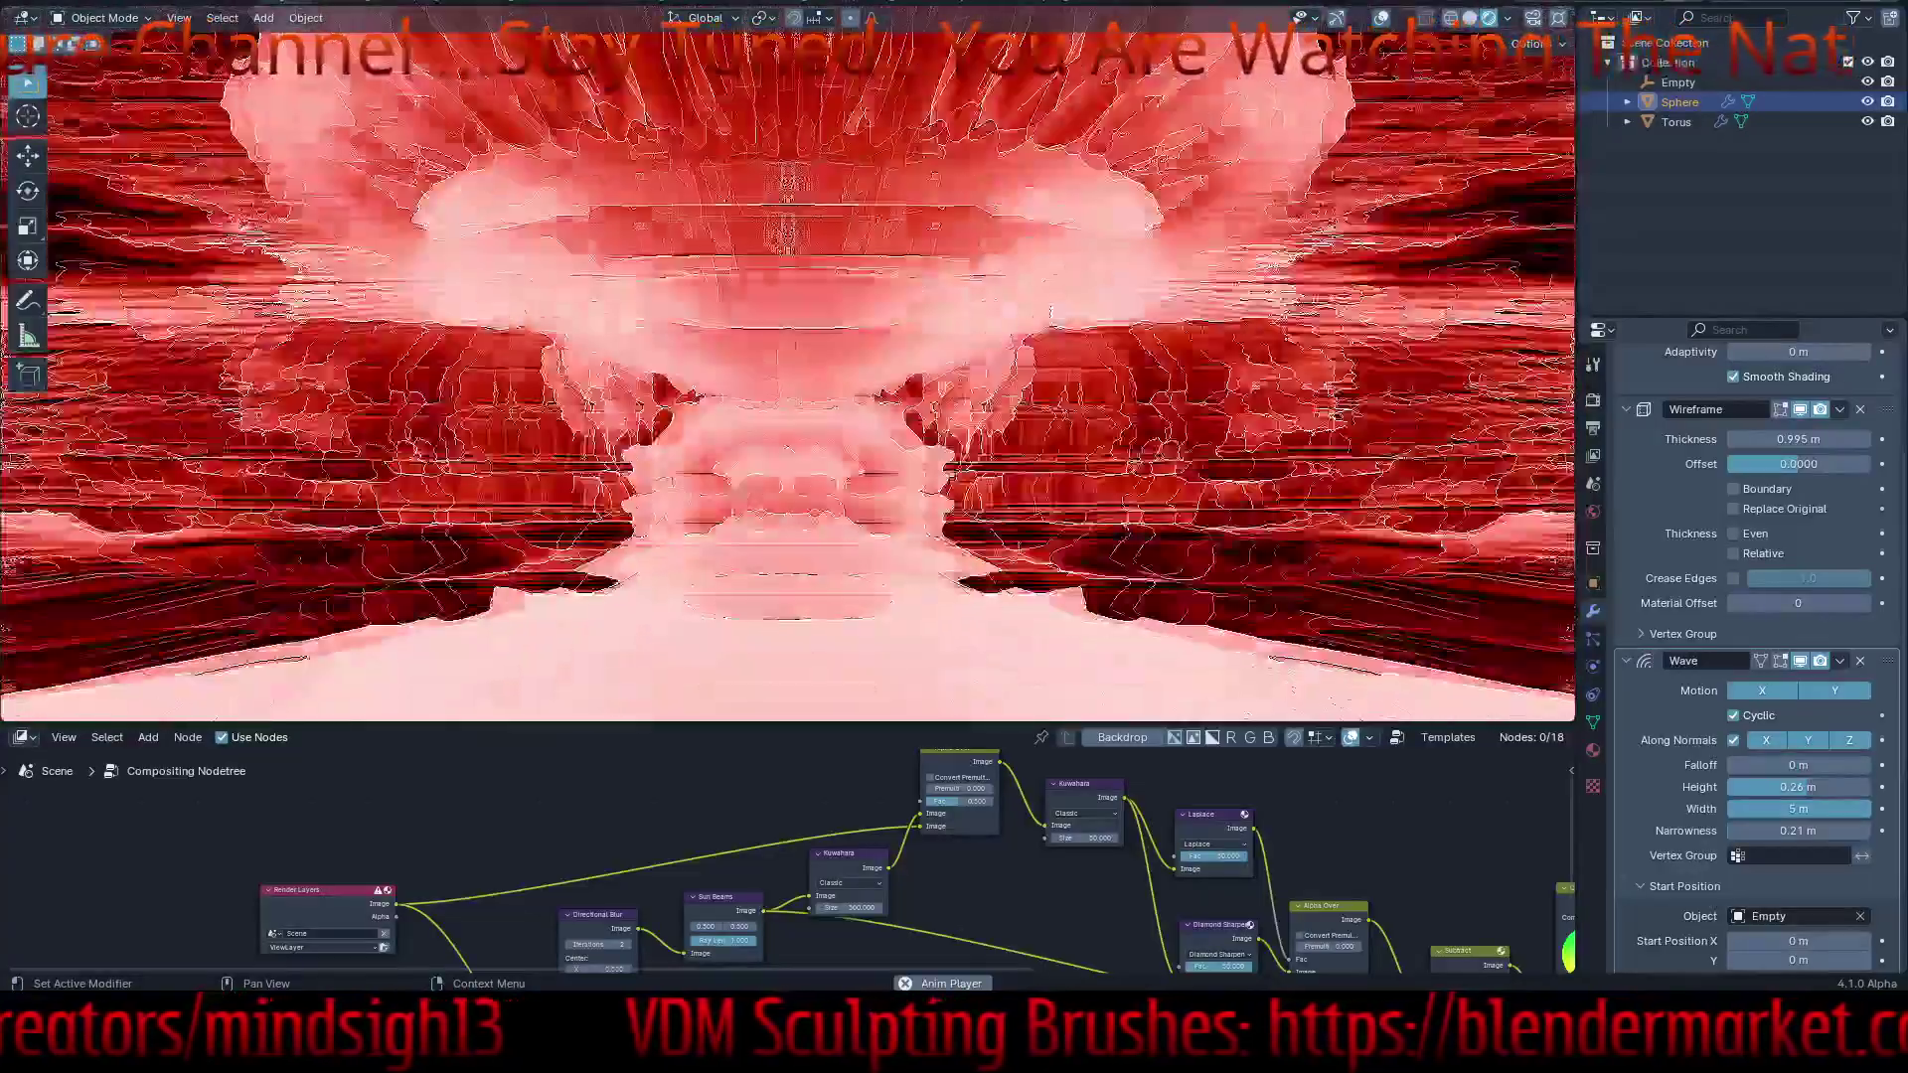
pyautogui.moveTo(1828, 808); pyautogui.dragTo(1775, 809)
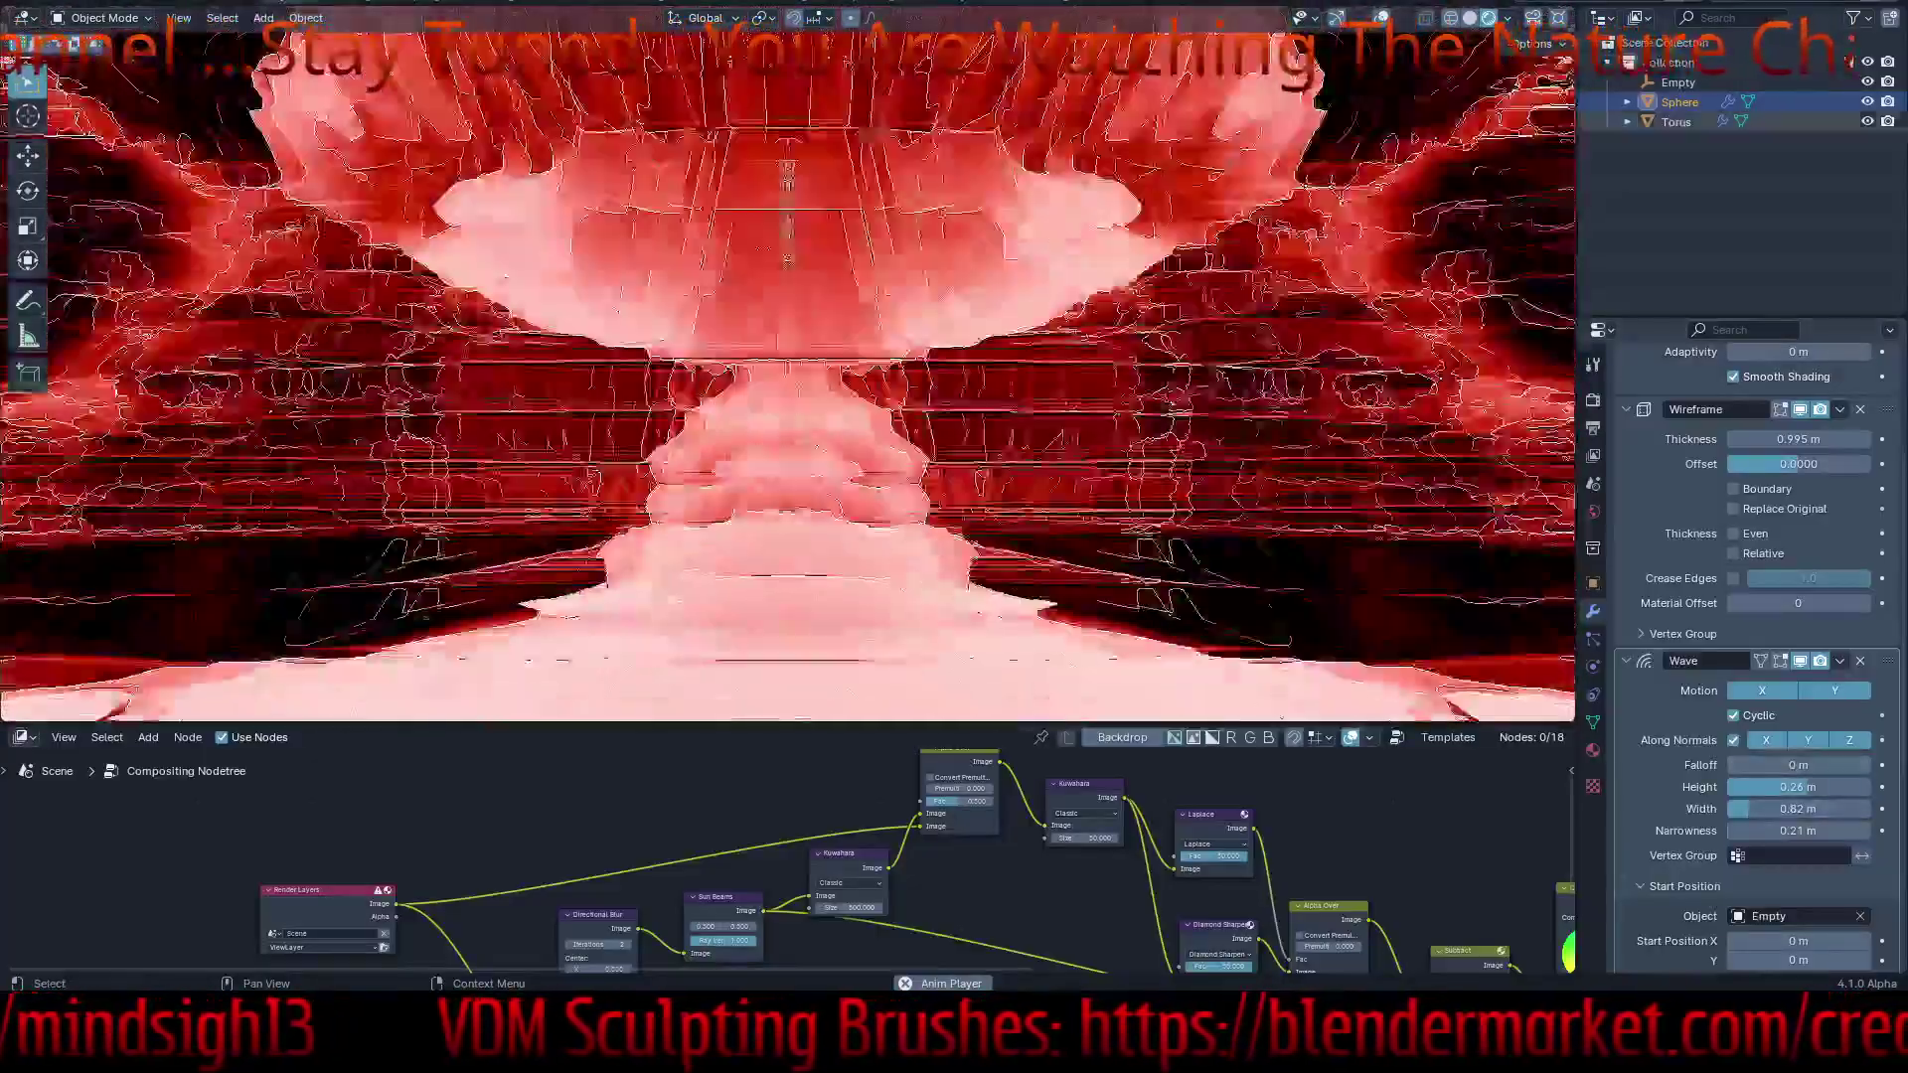
# - Select the torus and set its Wave modifier height to -0.78 m
pyautogui.click(1676, 122)
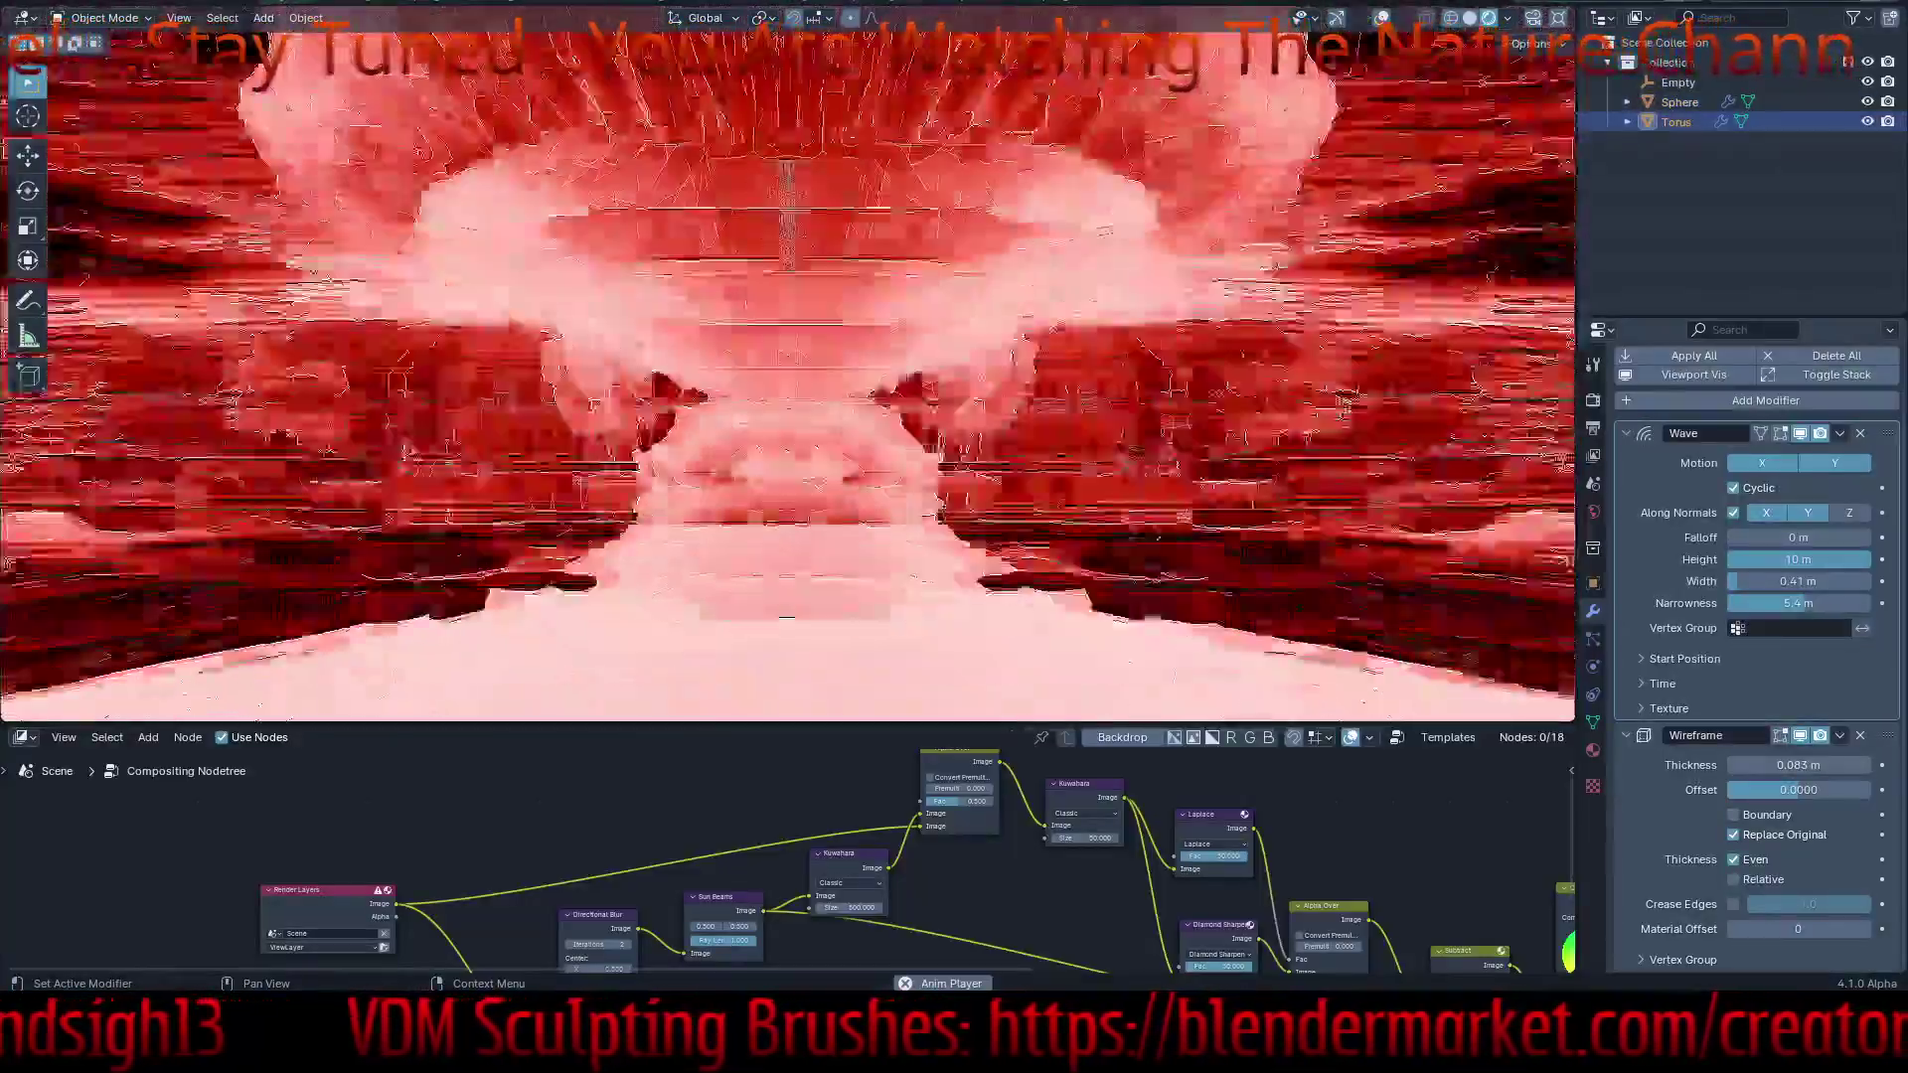
pyautogui.moveTo(1785, 559)
pyautogui.mouseDown()
pyautogui.moveTo(1711, 559)
pyautogui.moveTo(1749, 560)
pyautogui.mouseUp()
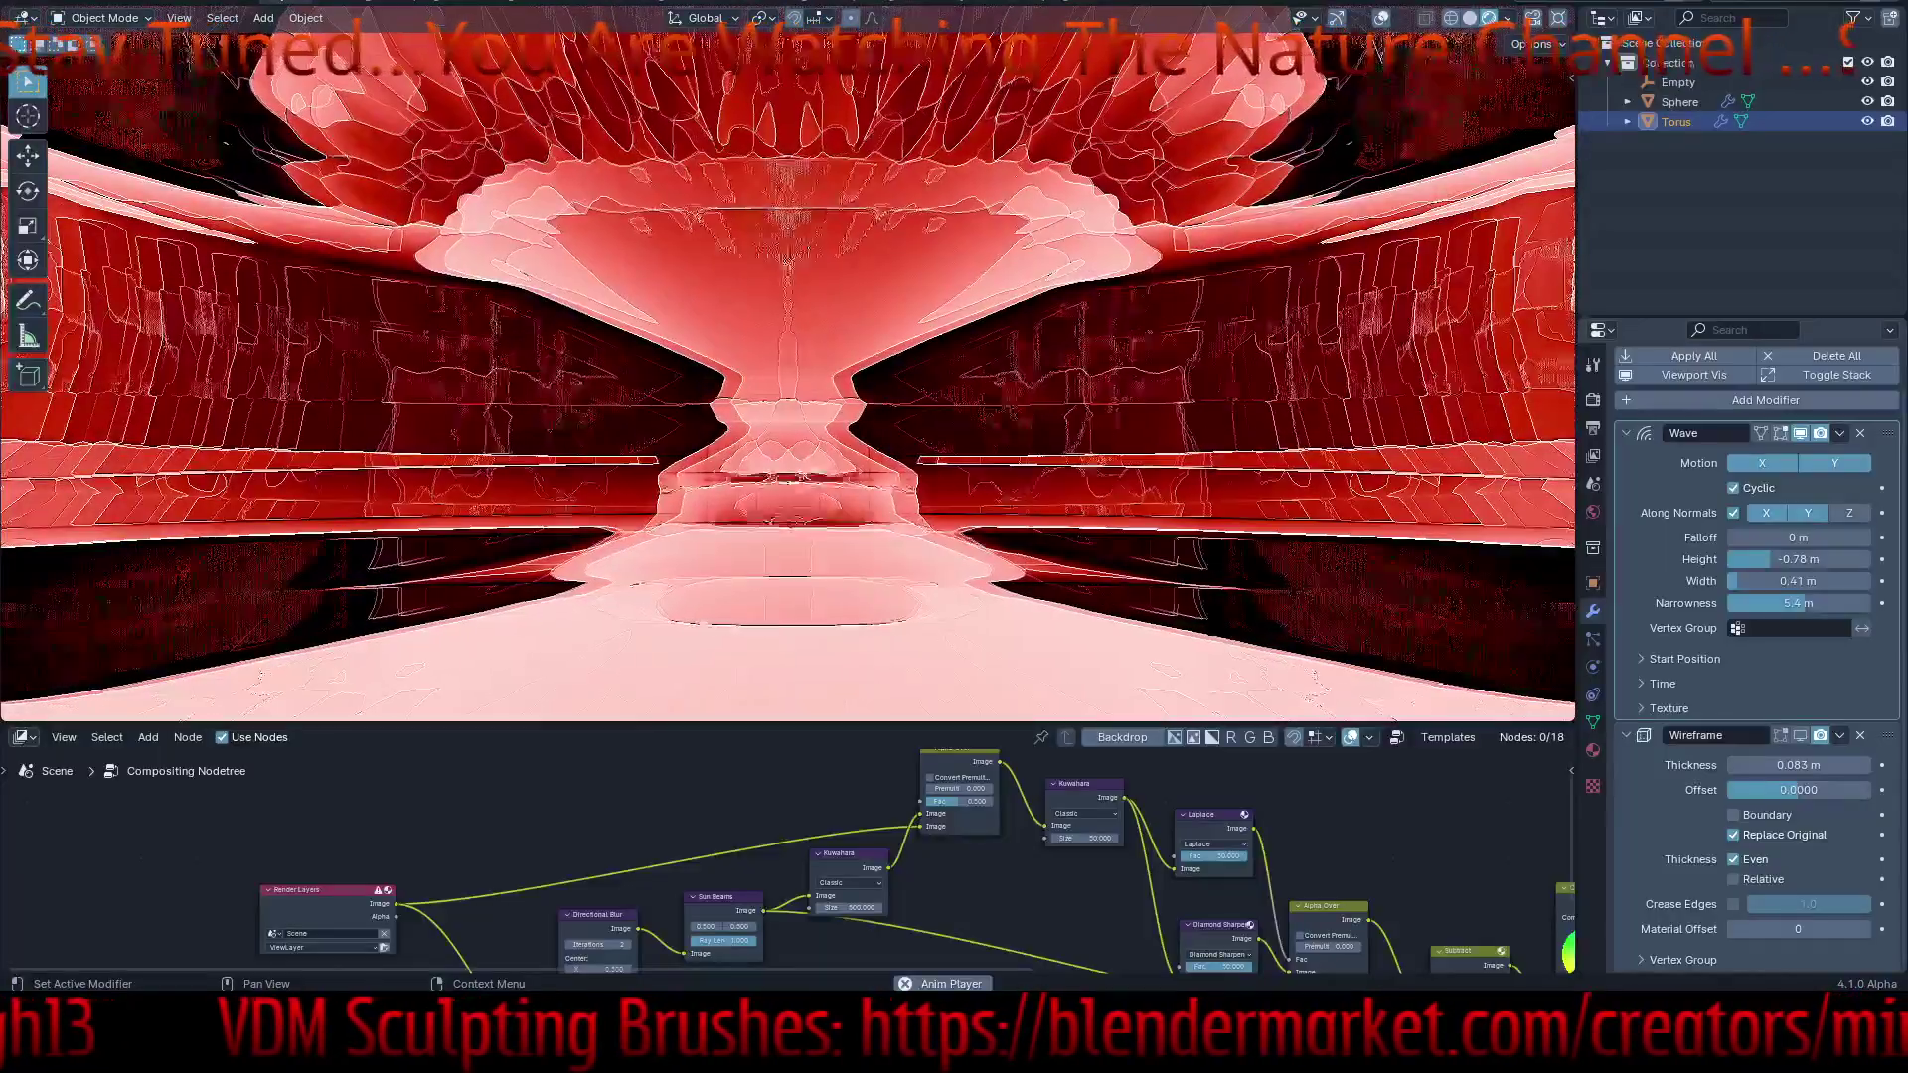
# - Remove the torus's Wireframe modifier and disable the viewport display of its Wave modifier
pyautogui.click(1860, 735)
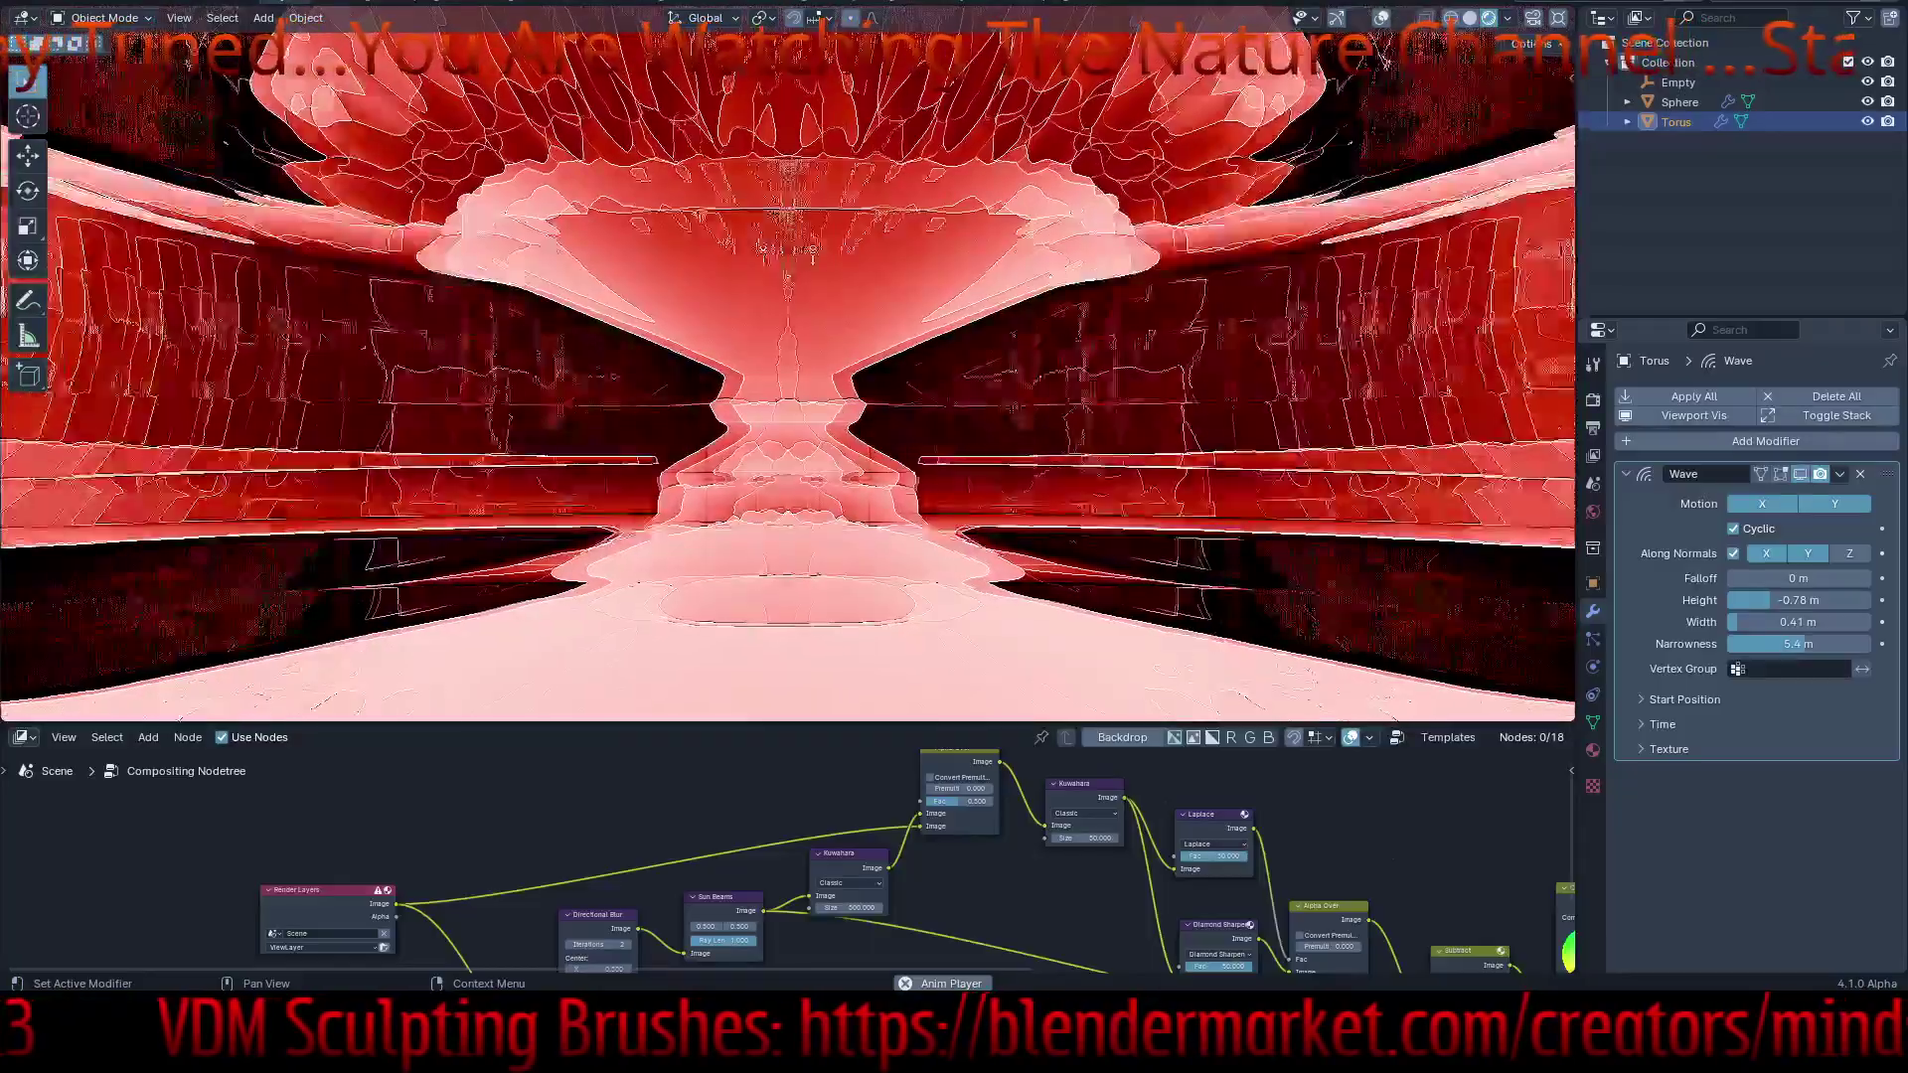
pyautogui.click(1800, 474)
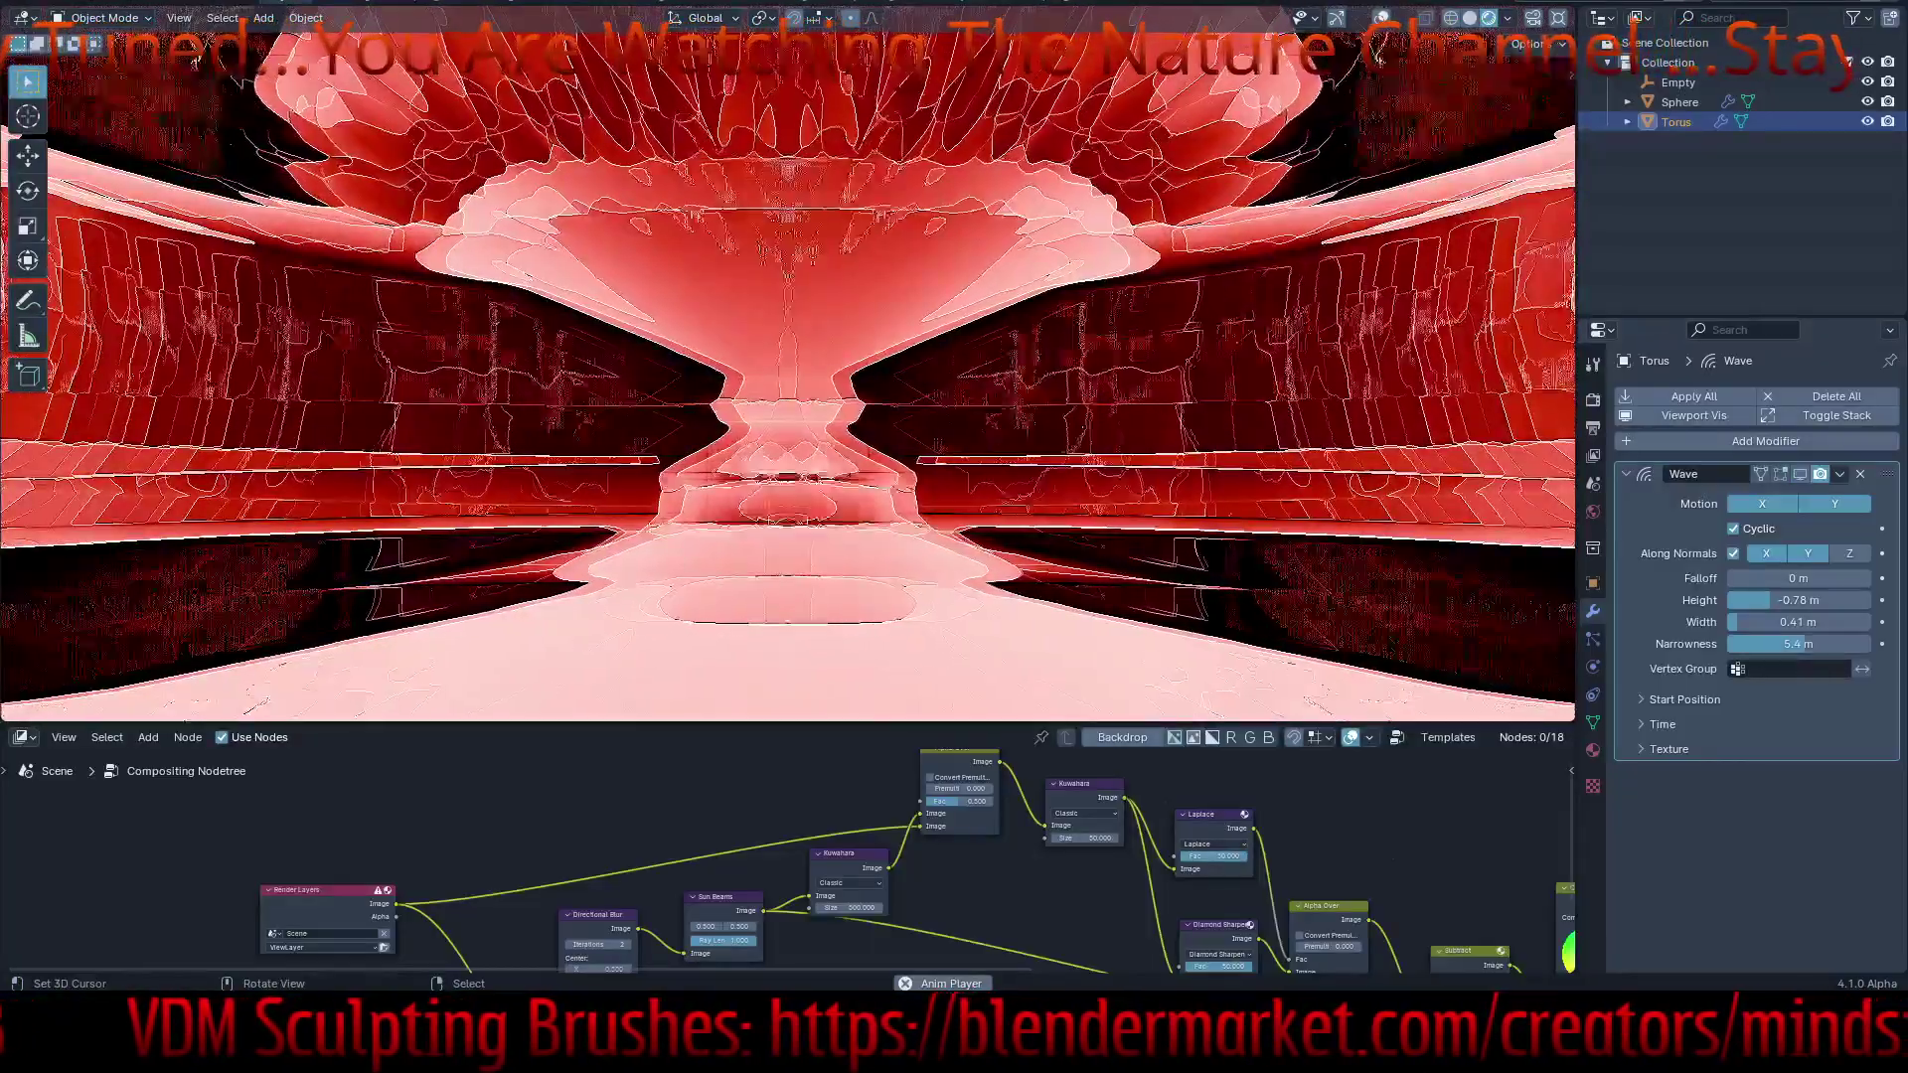
# - Scale the torus down to about 0.28 of its size
pyautogui.moveTo(1093, 448); pyautogui.dragTo(1085, 318, button='middle')
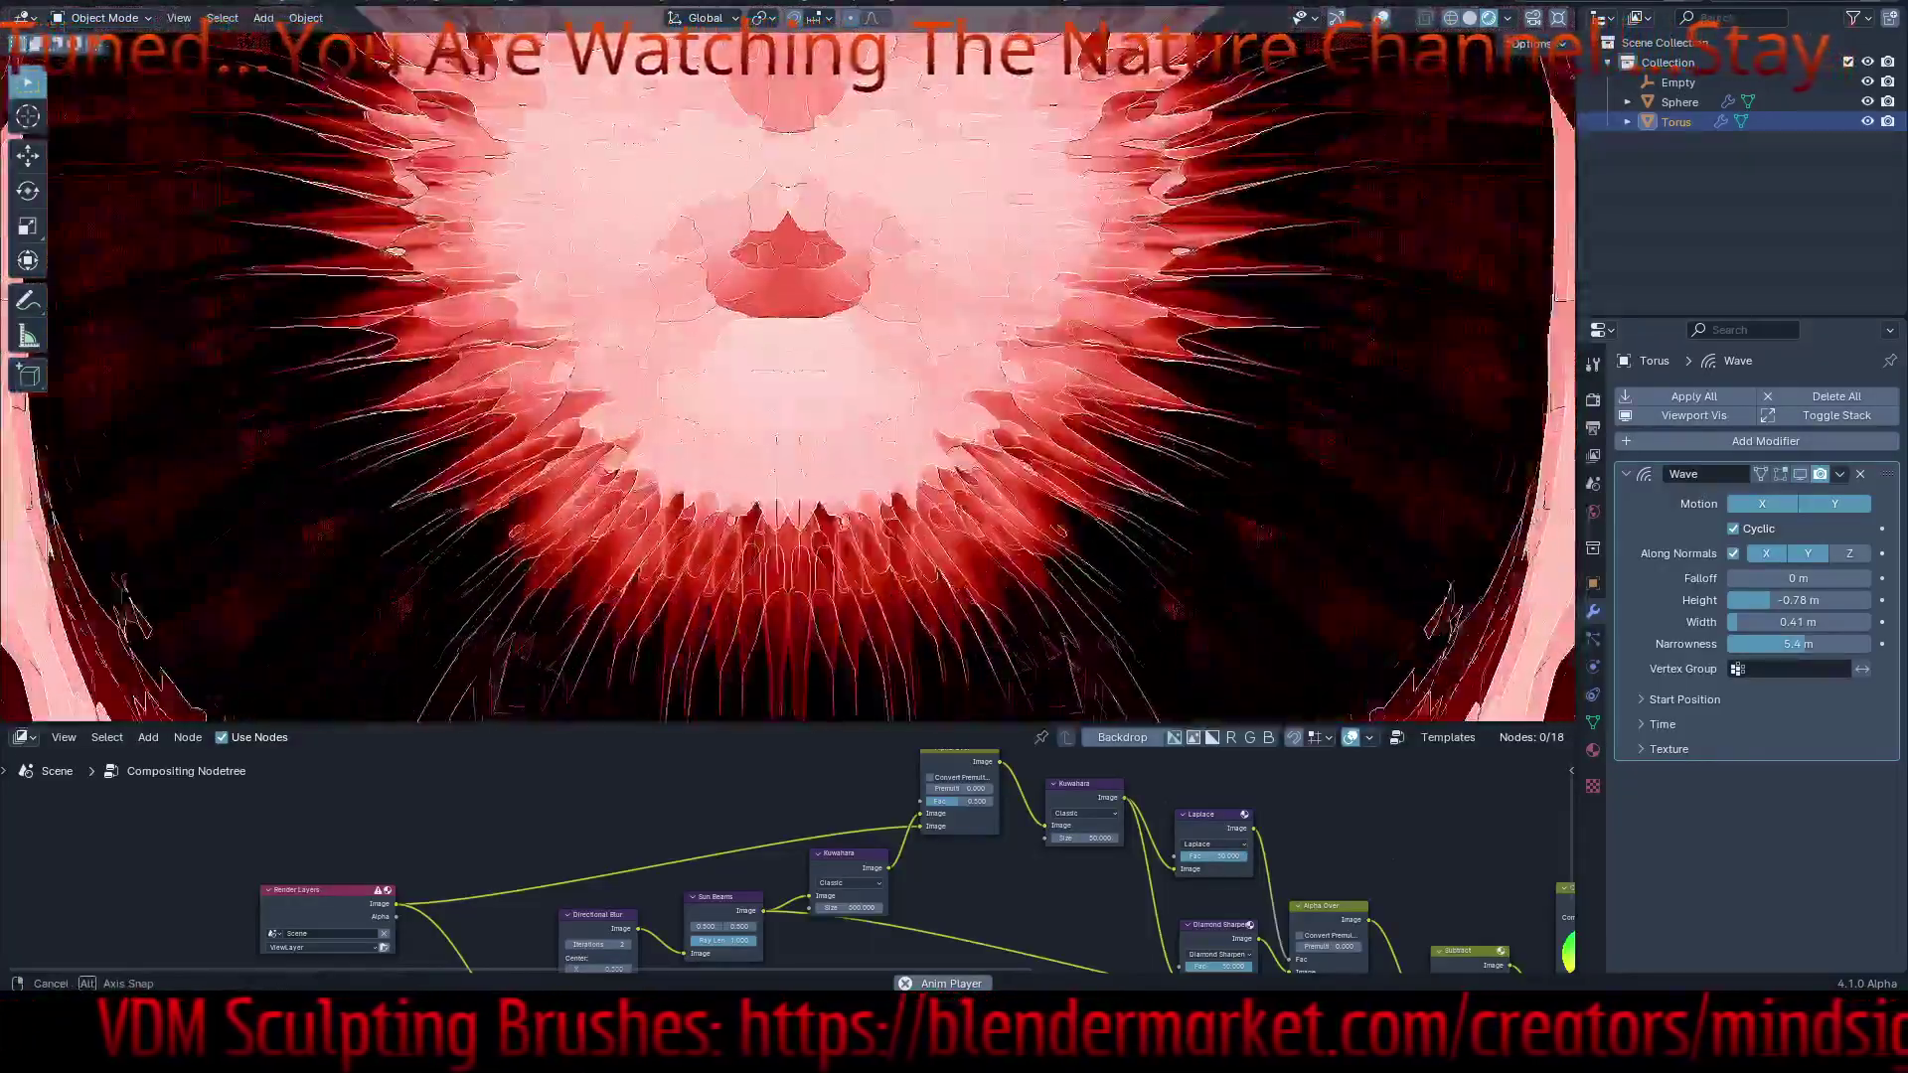
pyautogui.scroll(-3, 1085, 318)
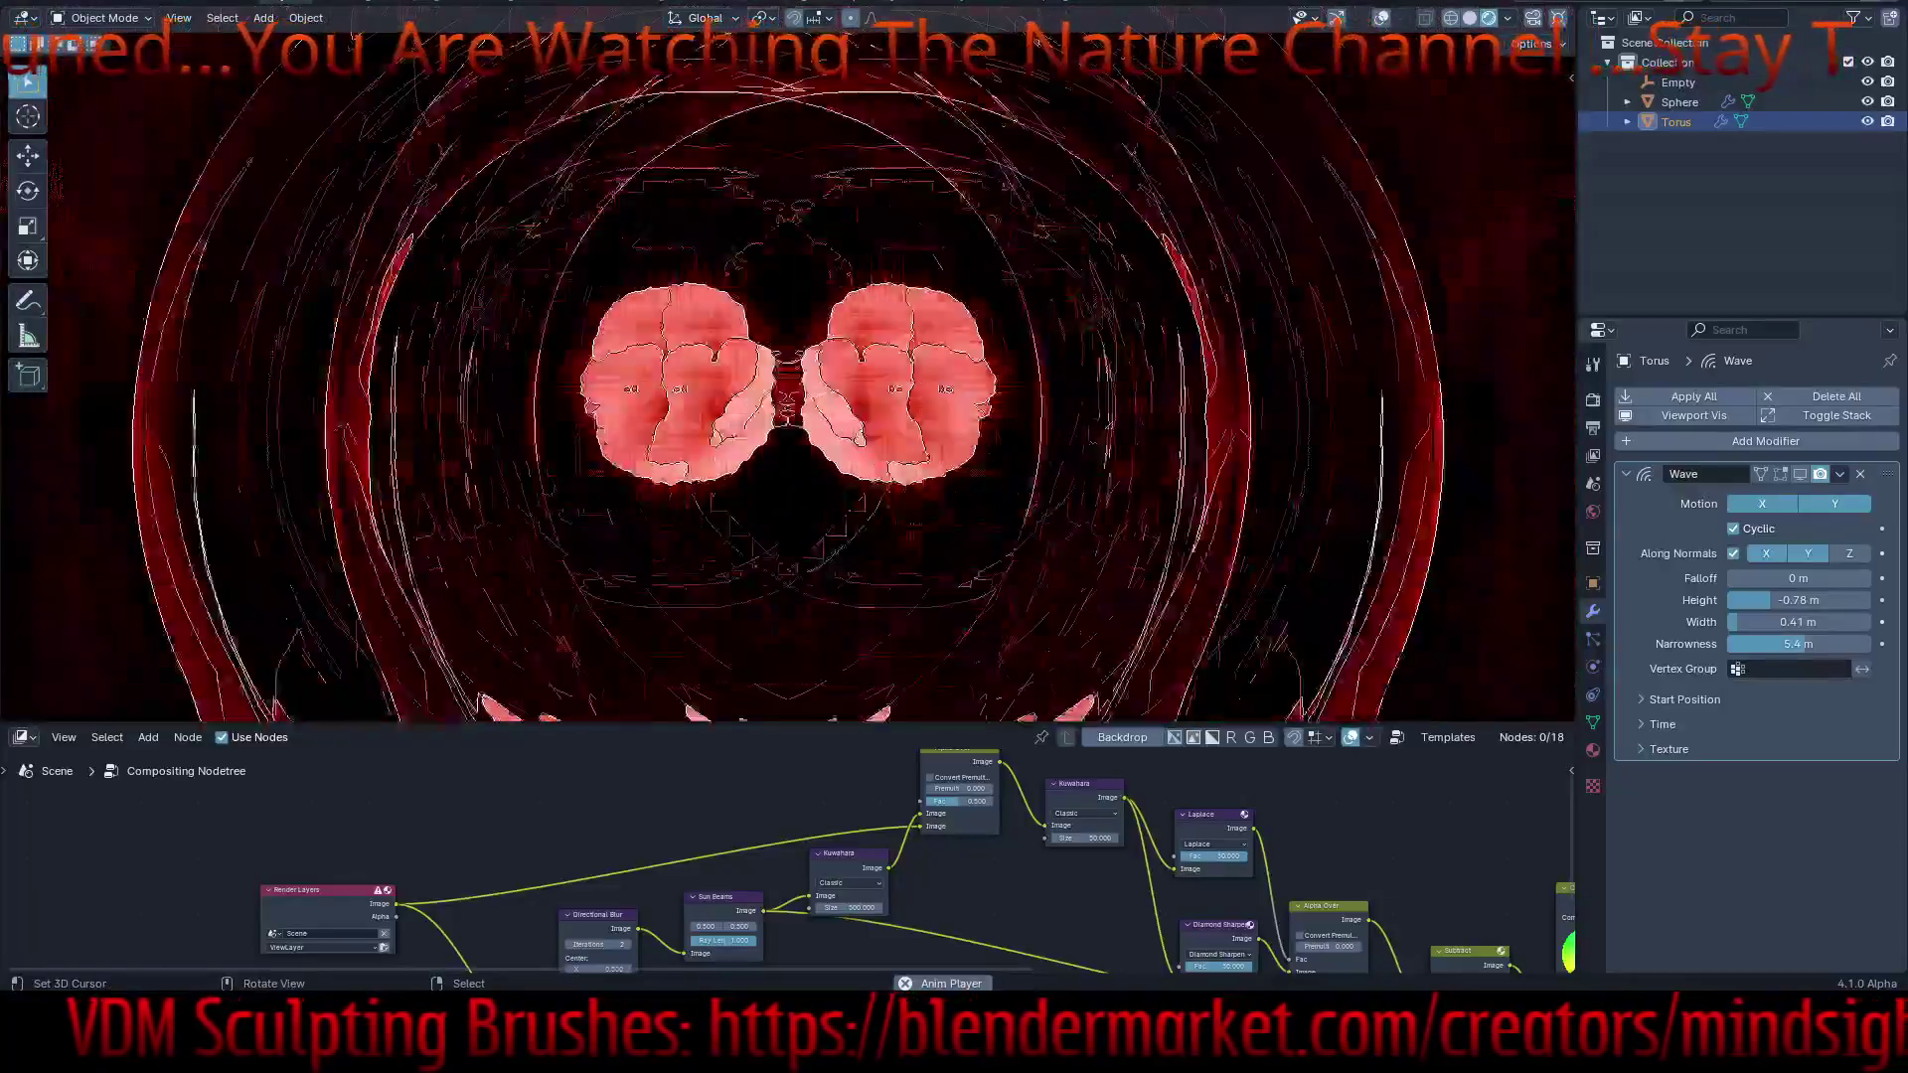
pyautogui.moveTo(1085, 318); pyautogui.dragTo(1085, 606, button='middle')
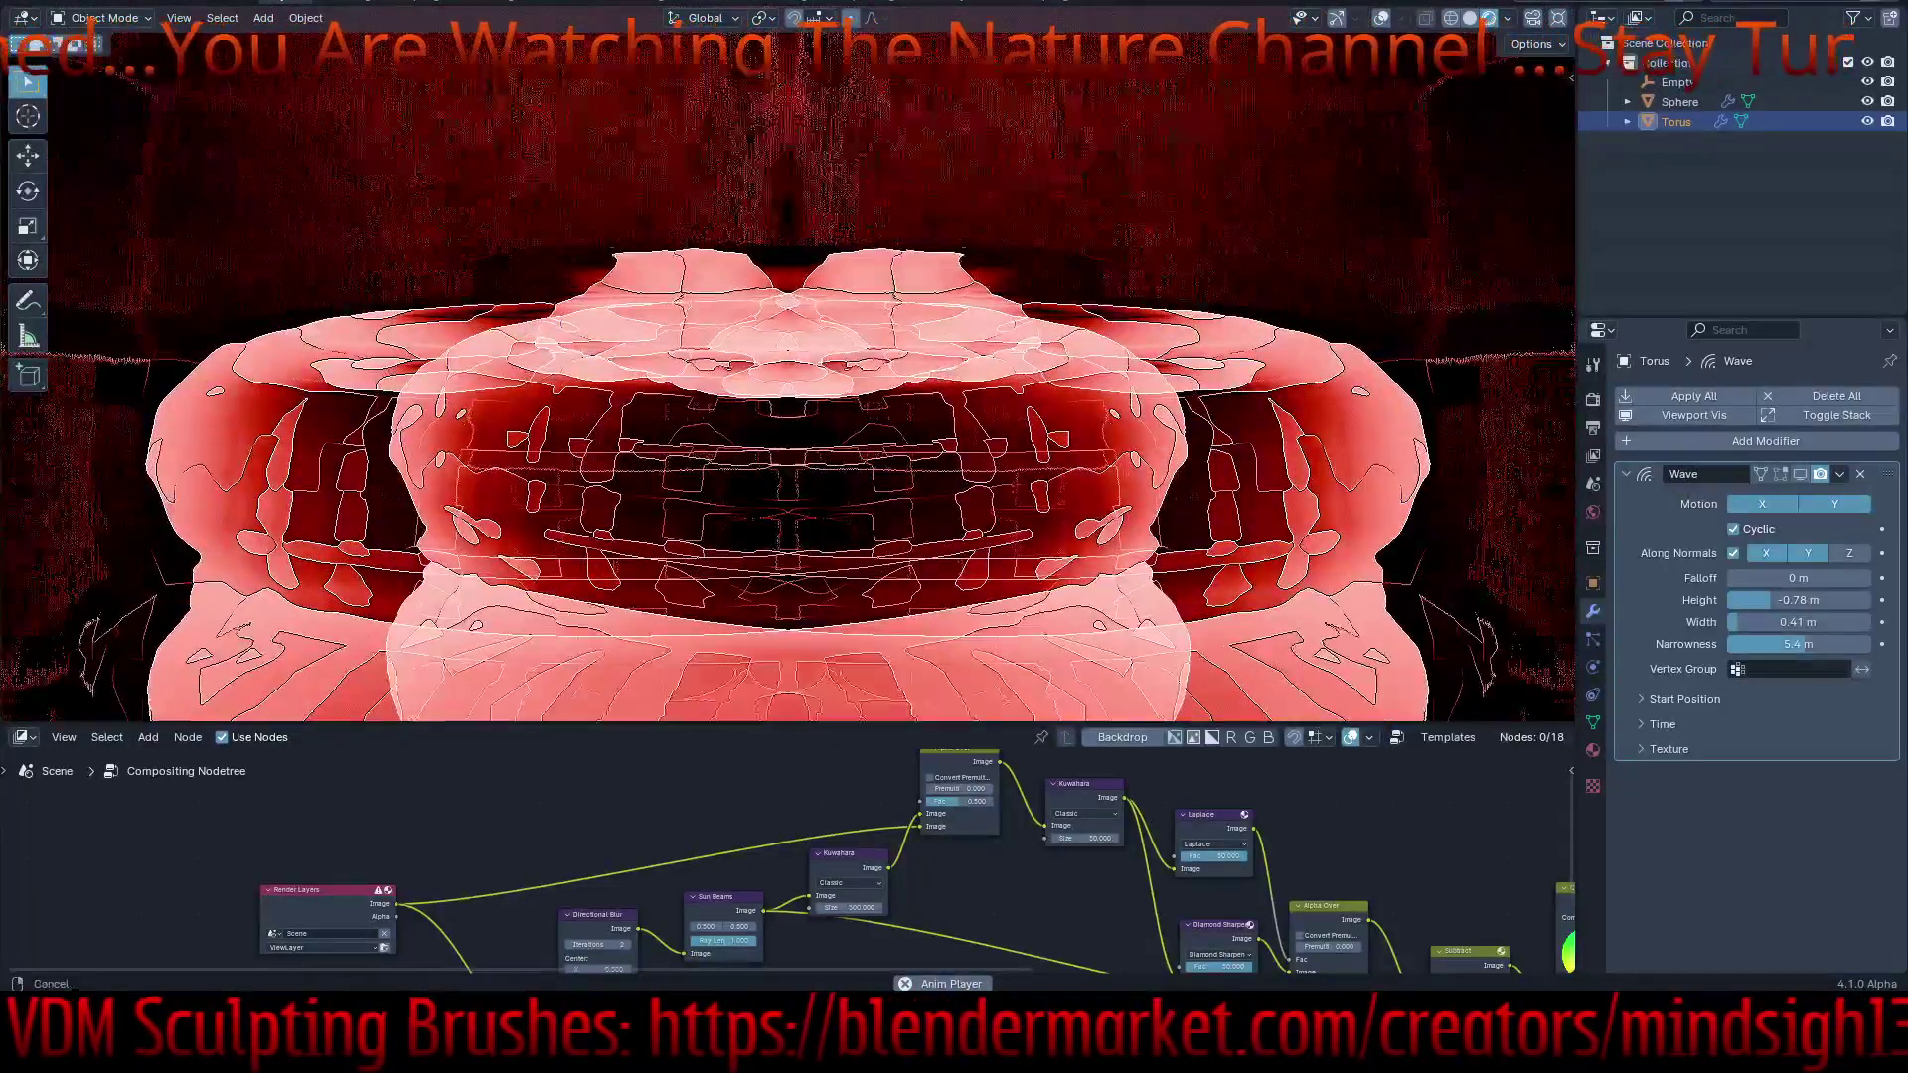
pyautogui.keyDown('shift'); pyautogui.moveTo(994, 497); pyautogui.dragTo(875, 529, button='middle'); pyautogui.keyUp('shift')
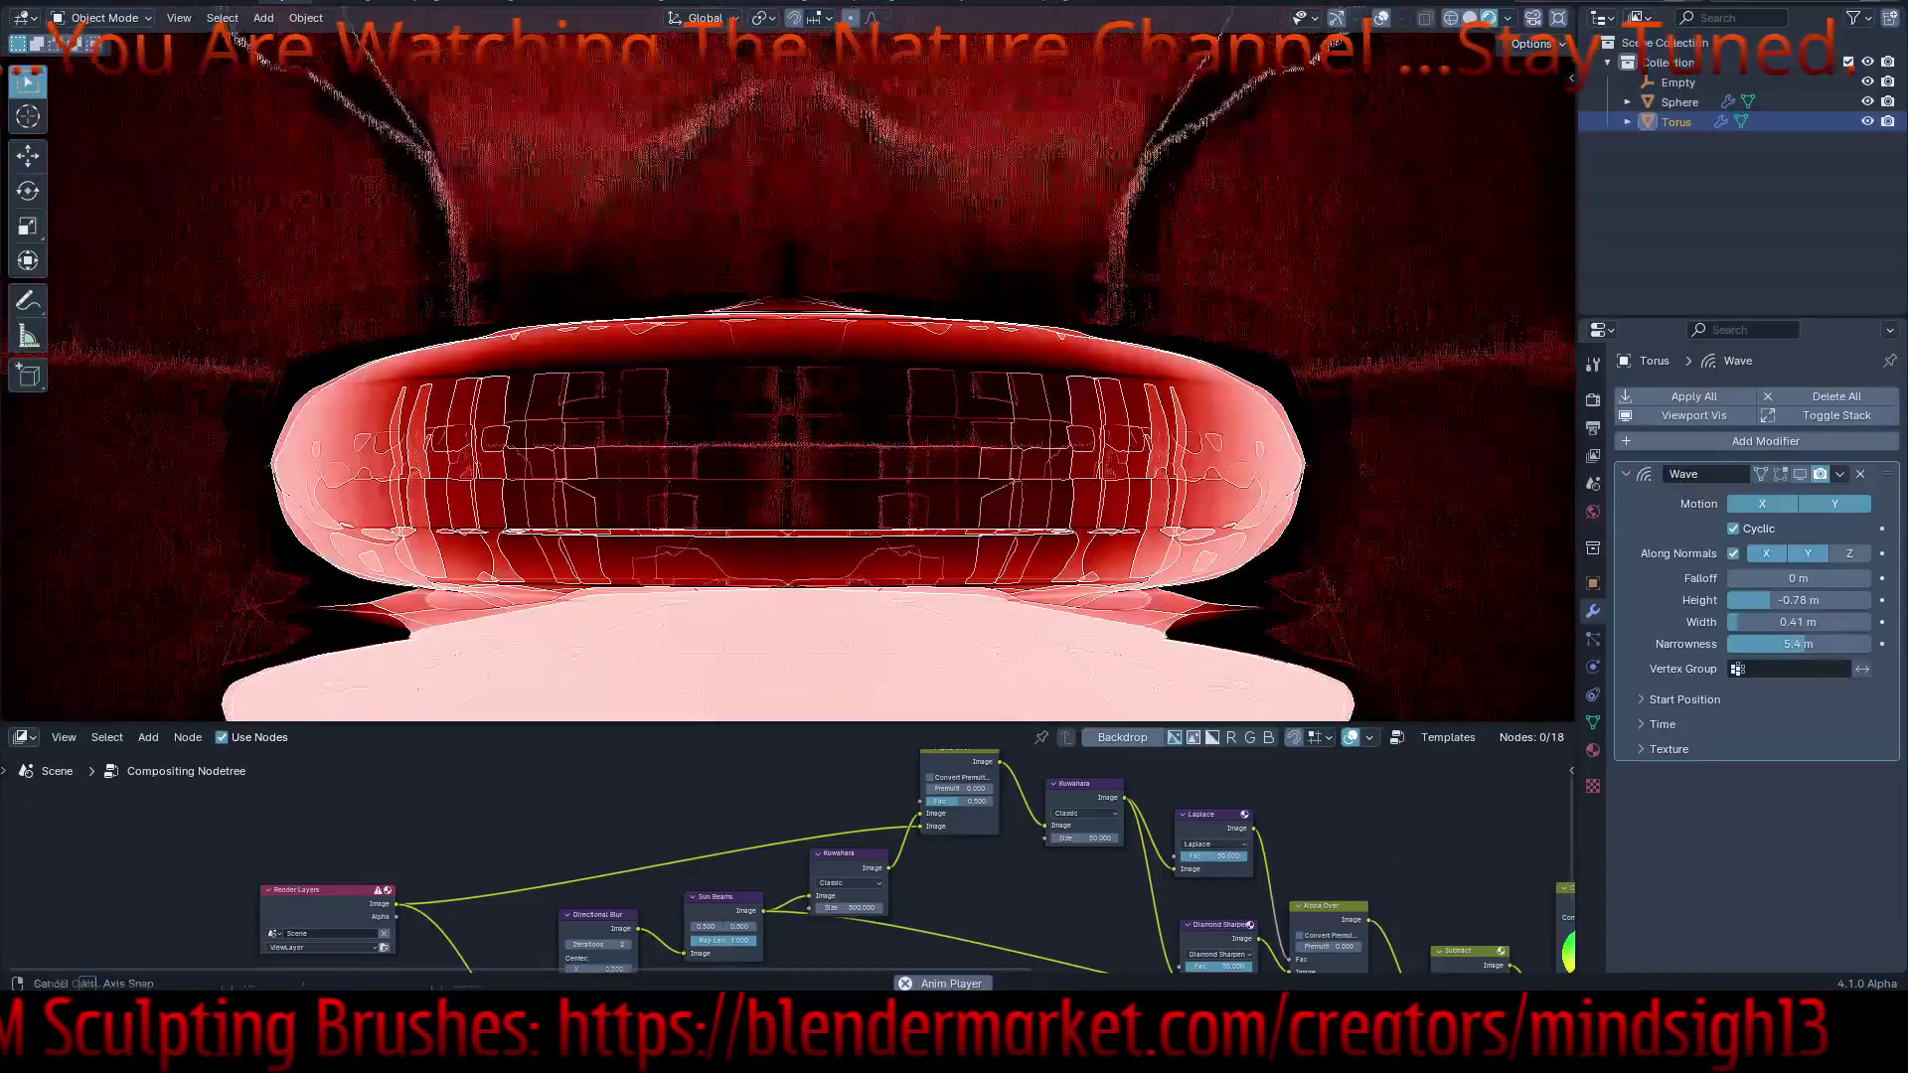
pyautogui.press('s')
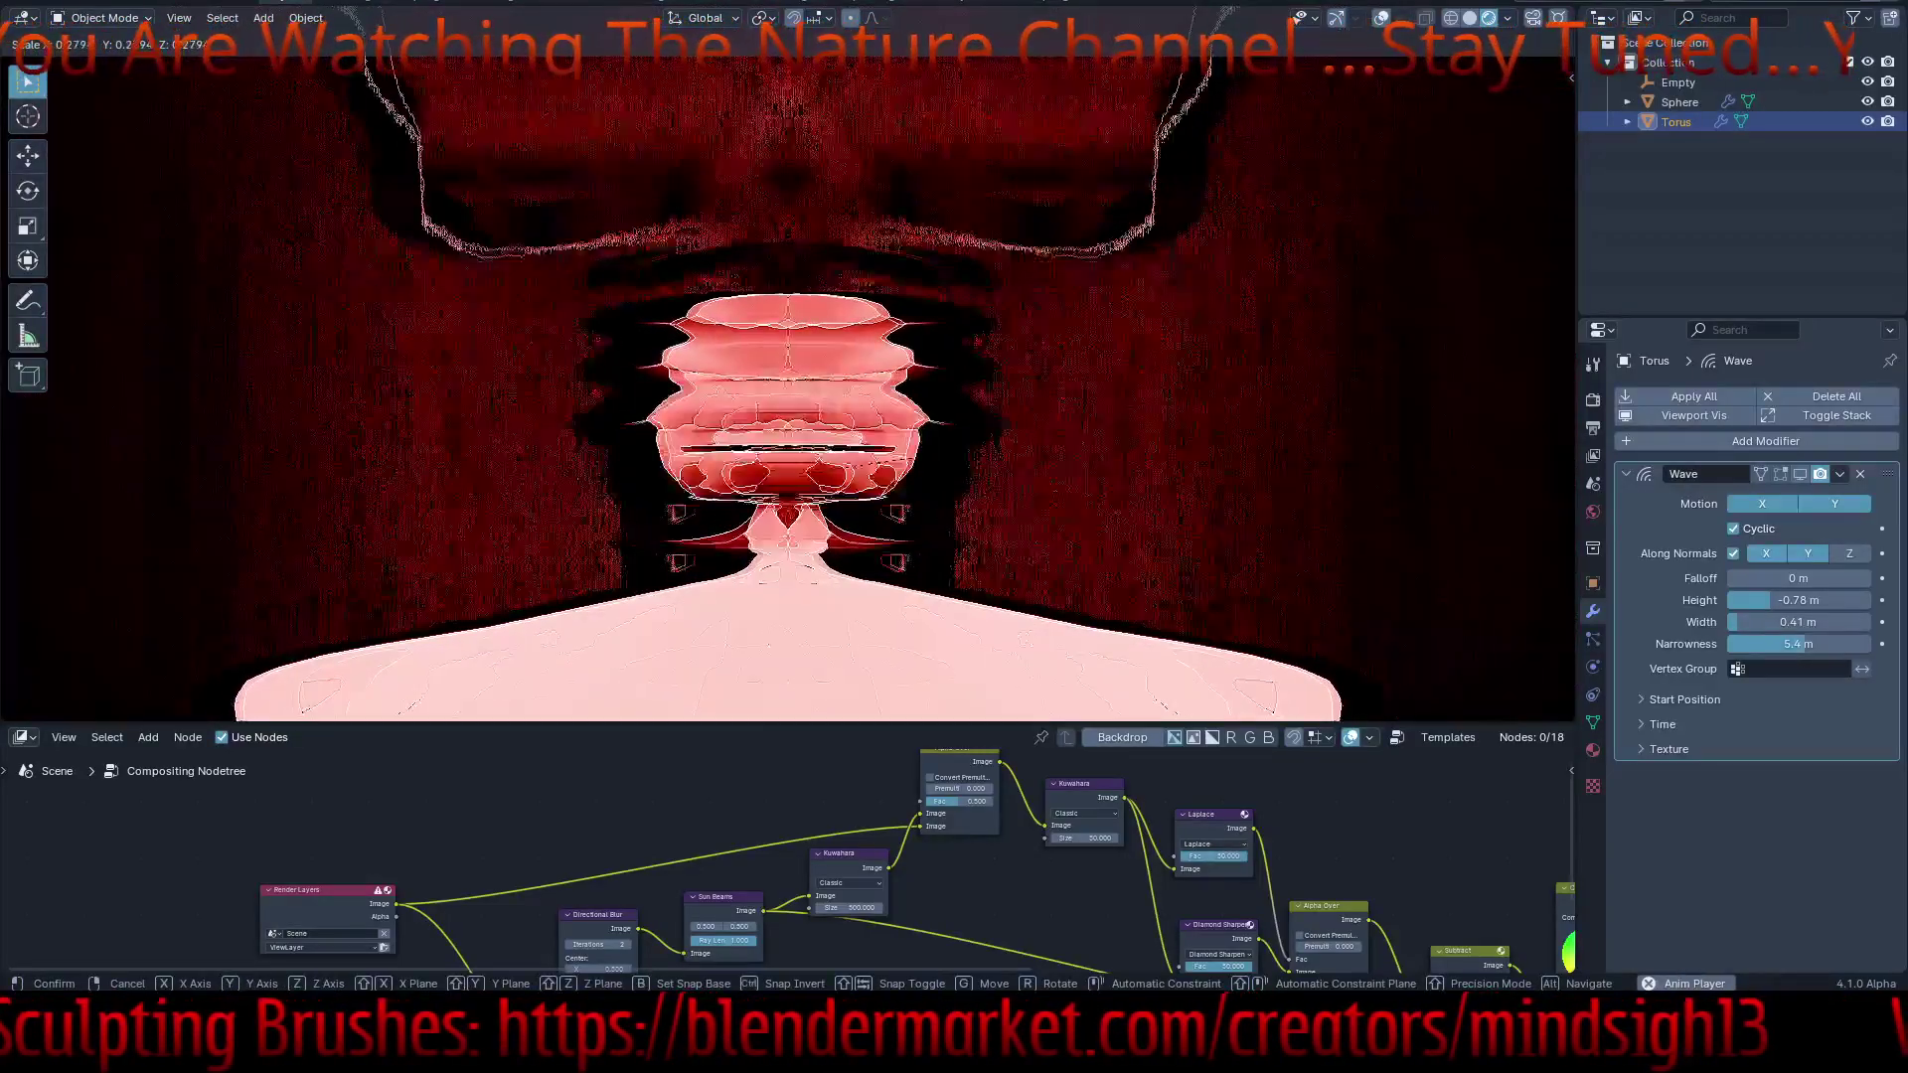
pyautogui.press('Return')
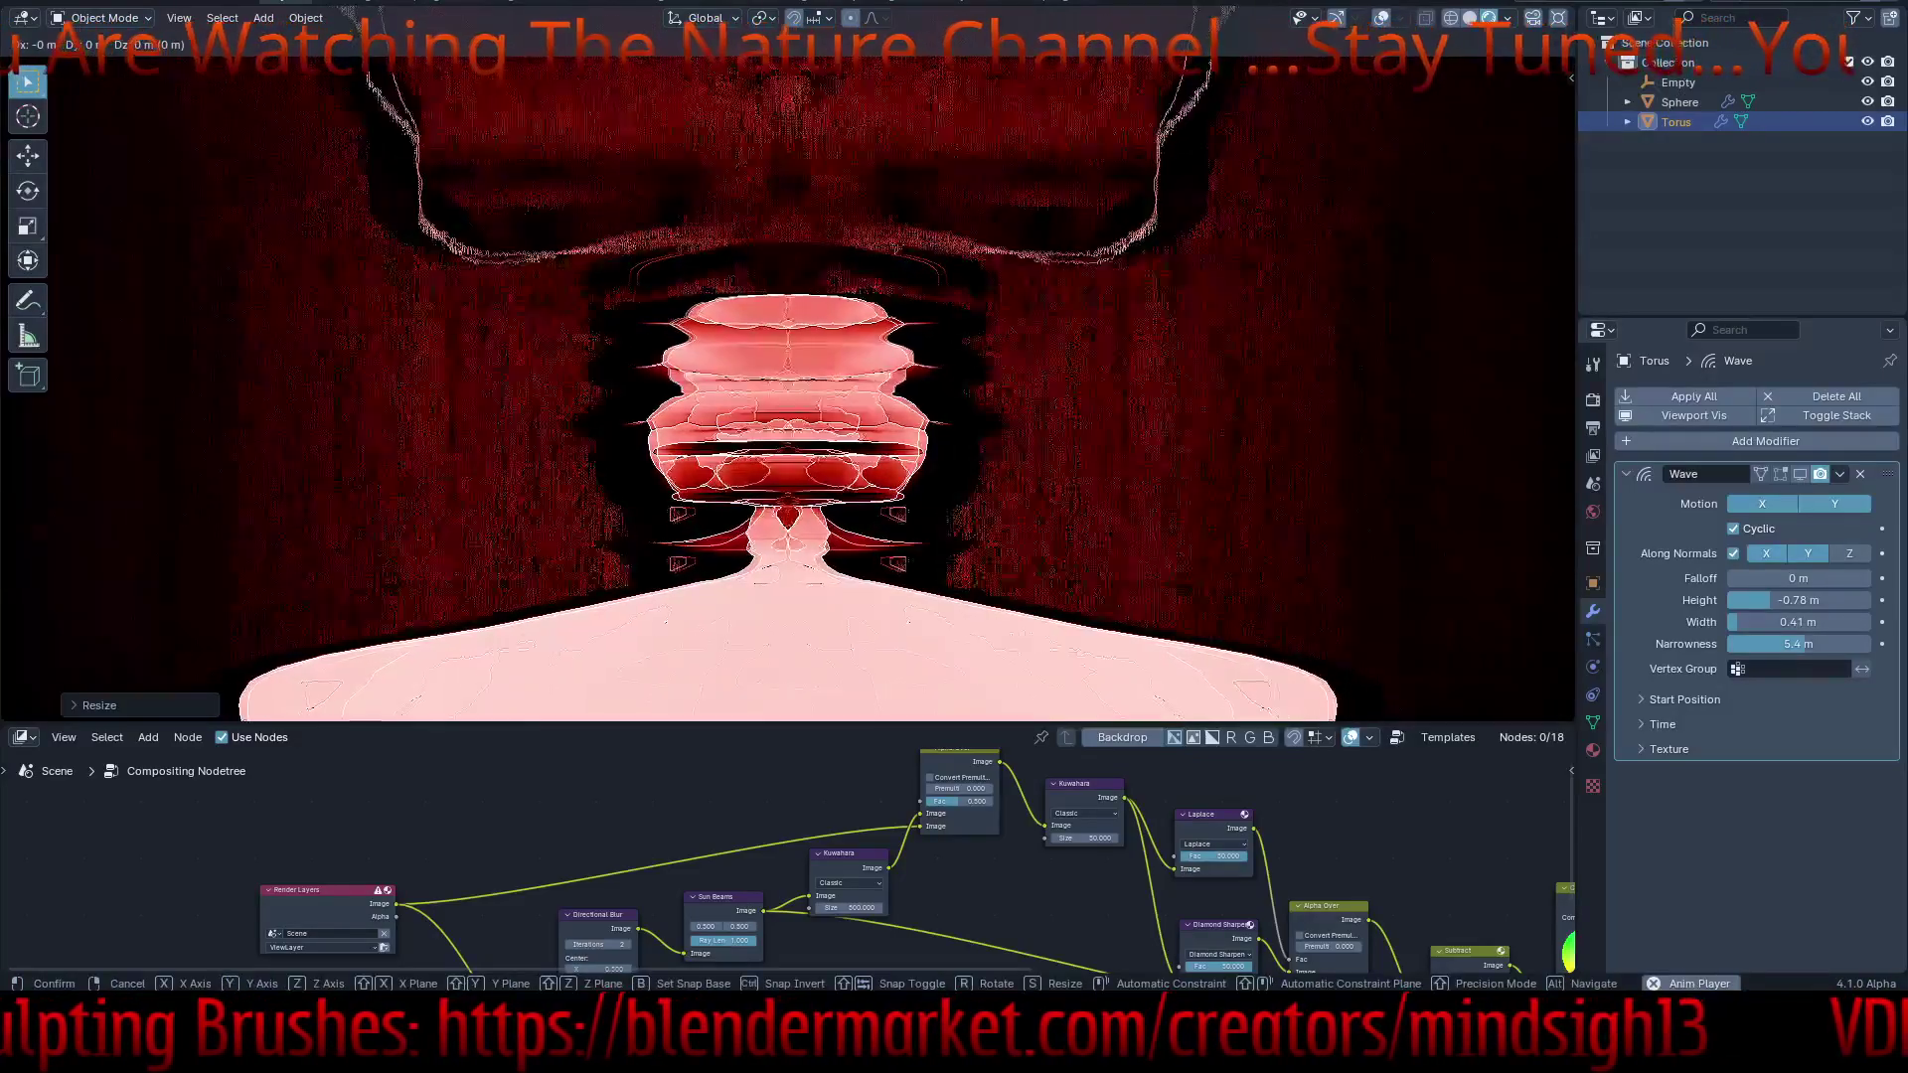
# - Move the torus down about 2 m along global Z and widen it about 2.6 times in X and Y only
pyautogui.press('z')
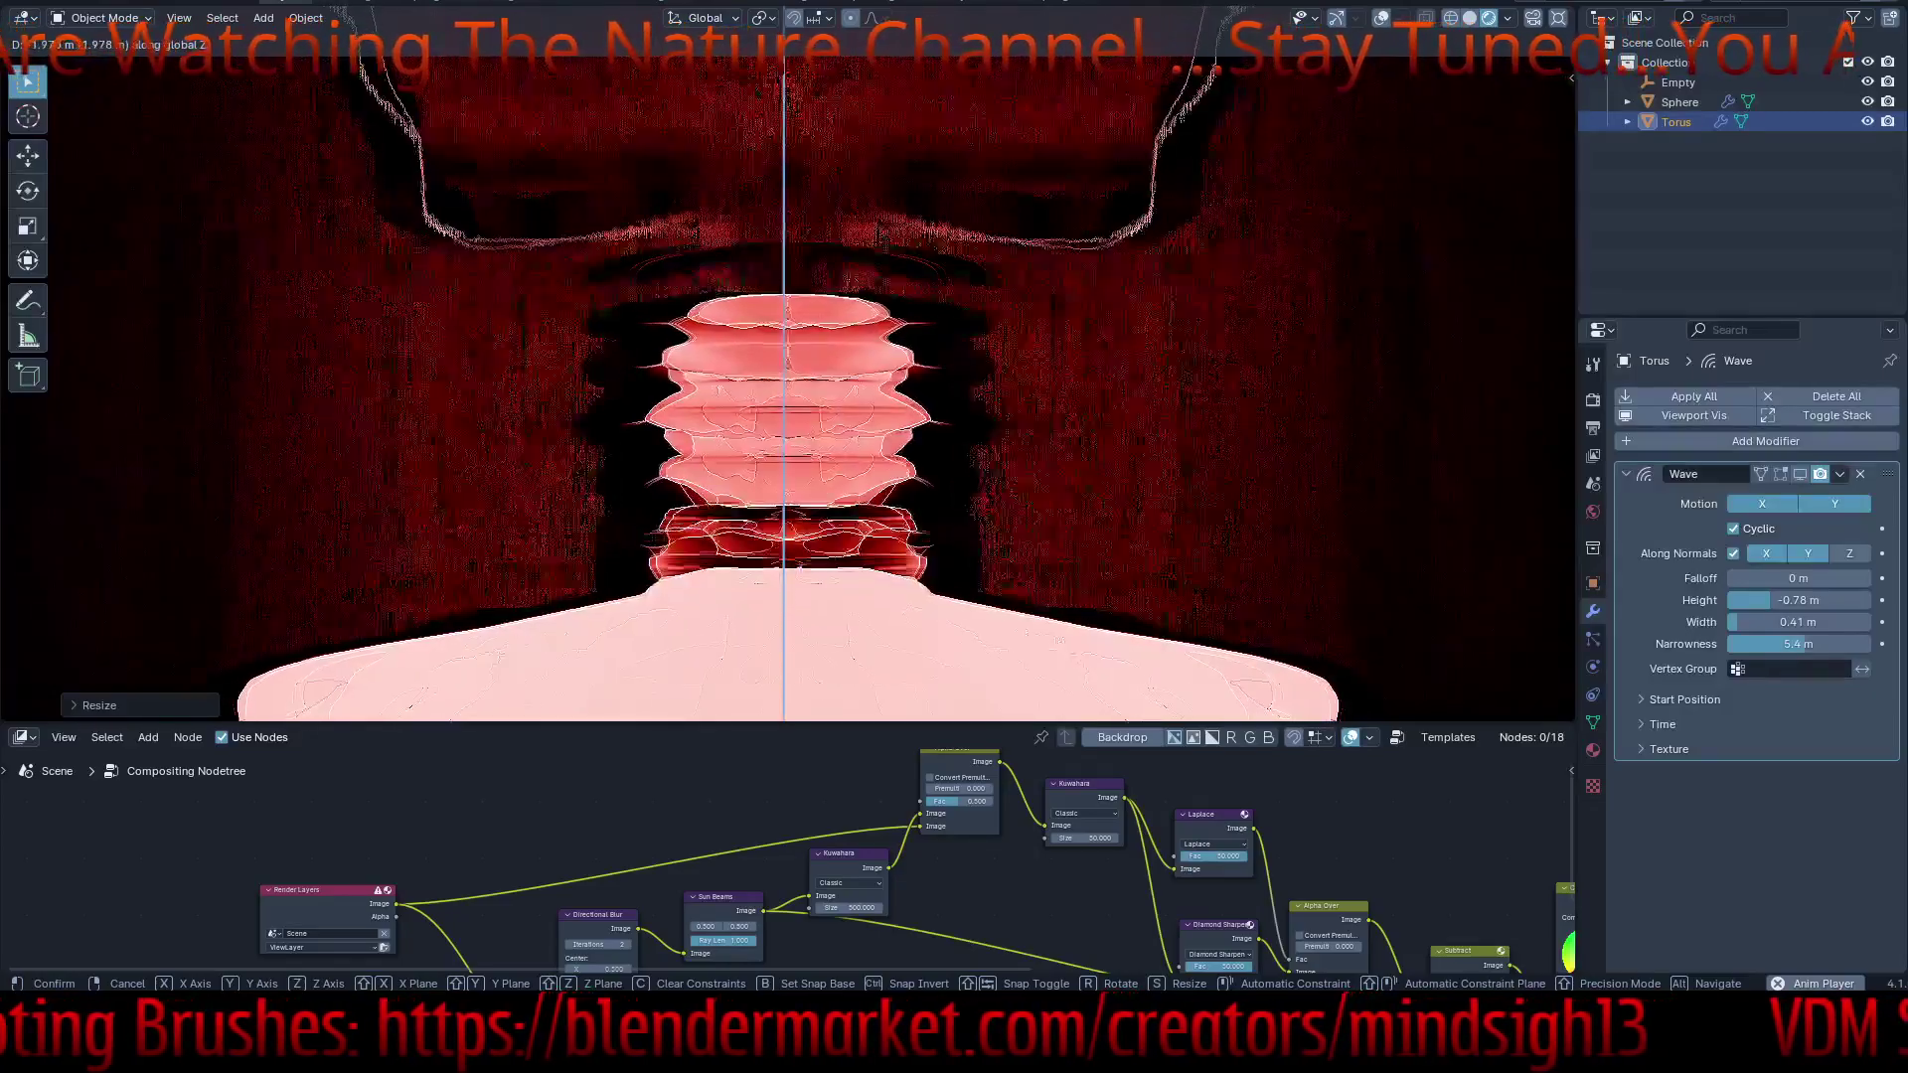
pyautogui.press('Return')
pyautogui.hotkey('shift', 'z')
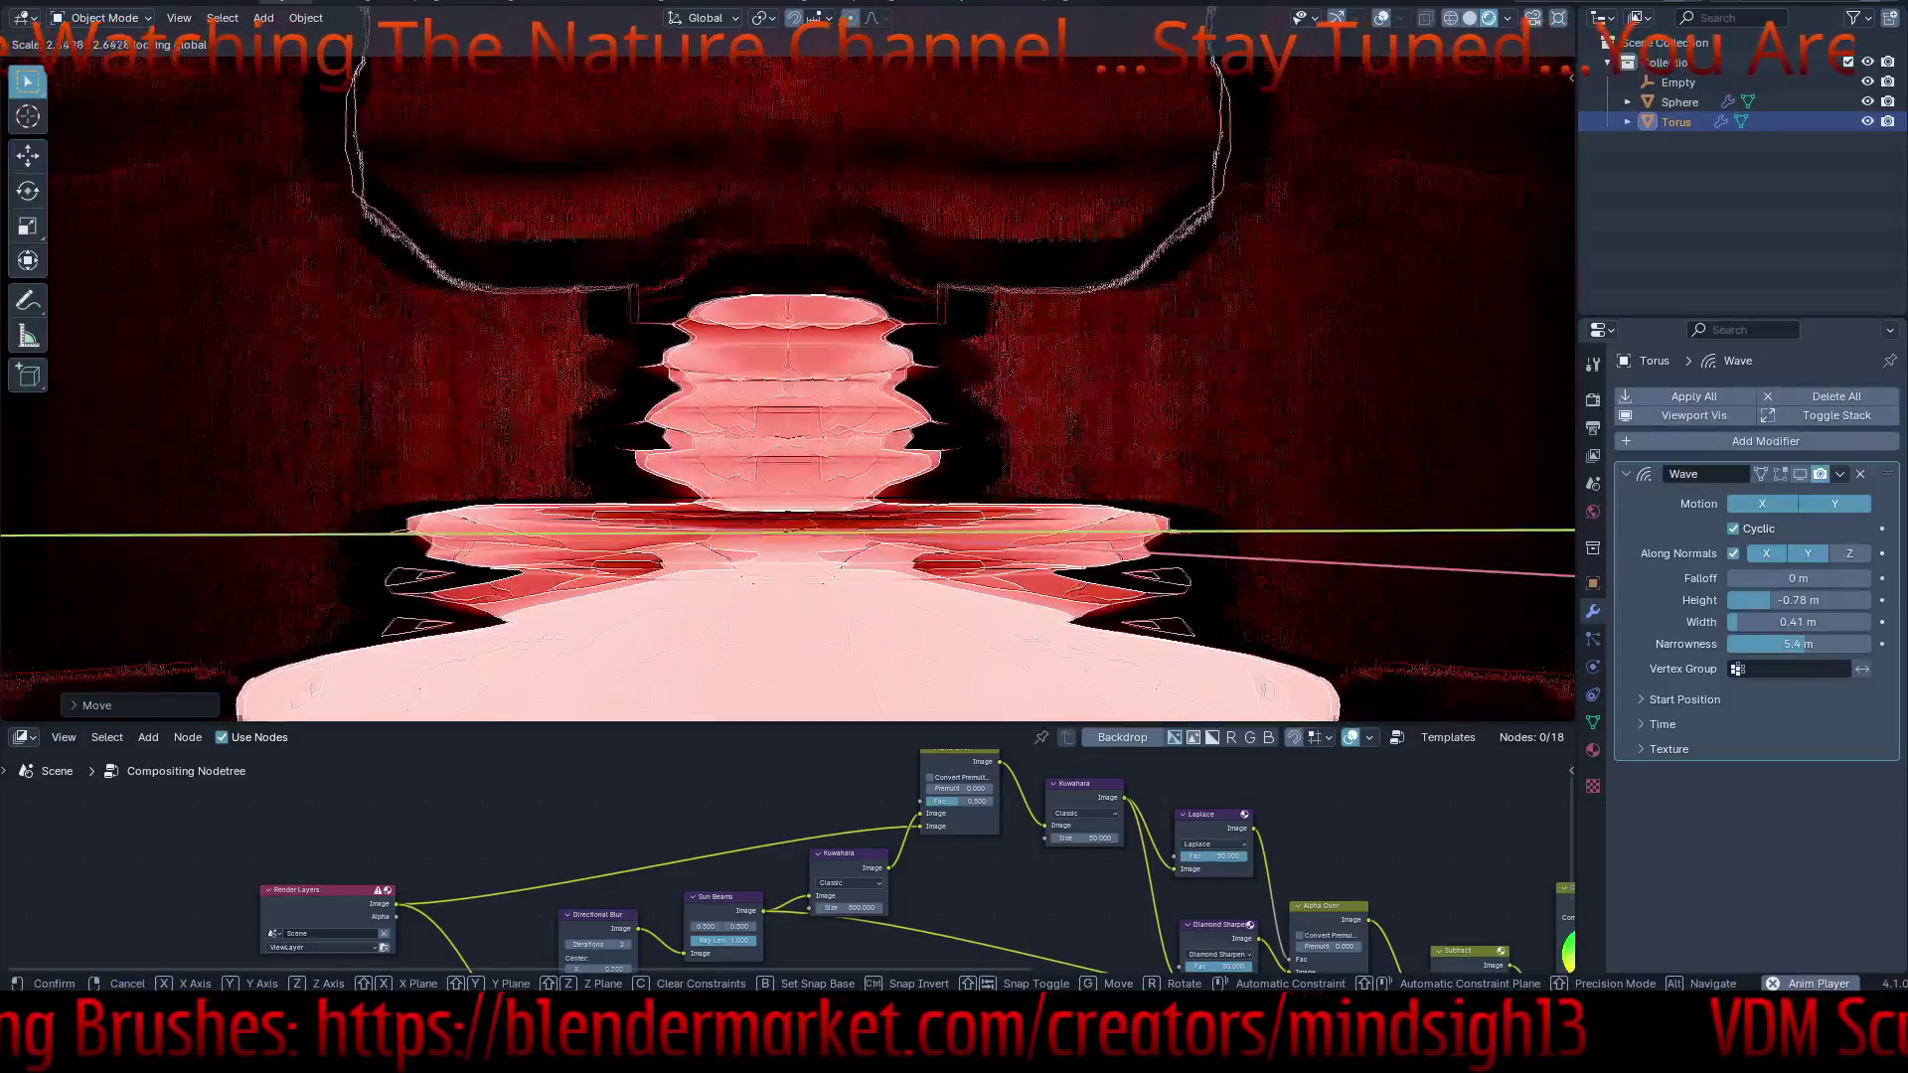
pyautogui.press('Return')
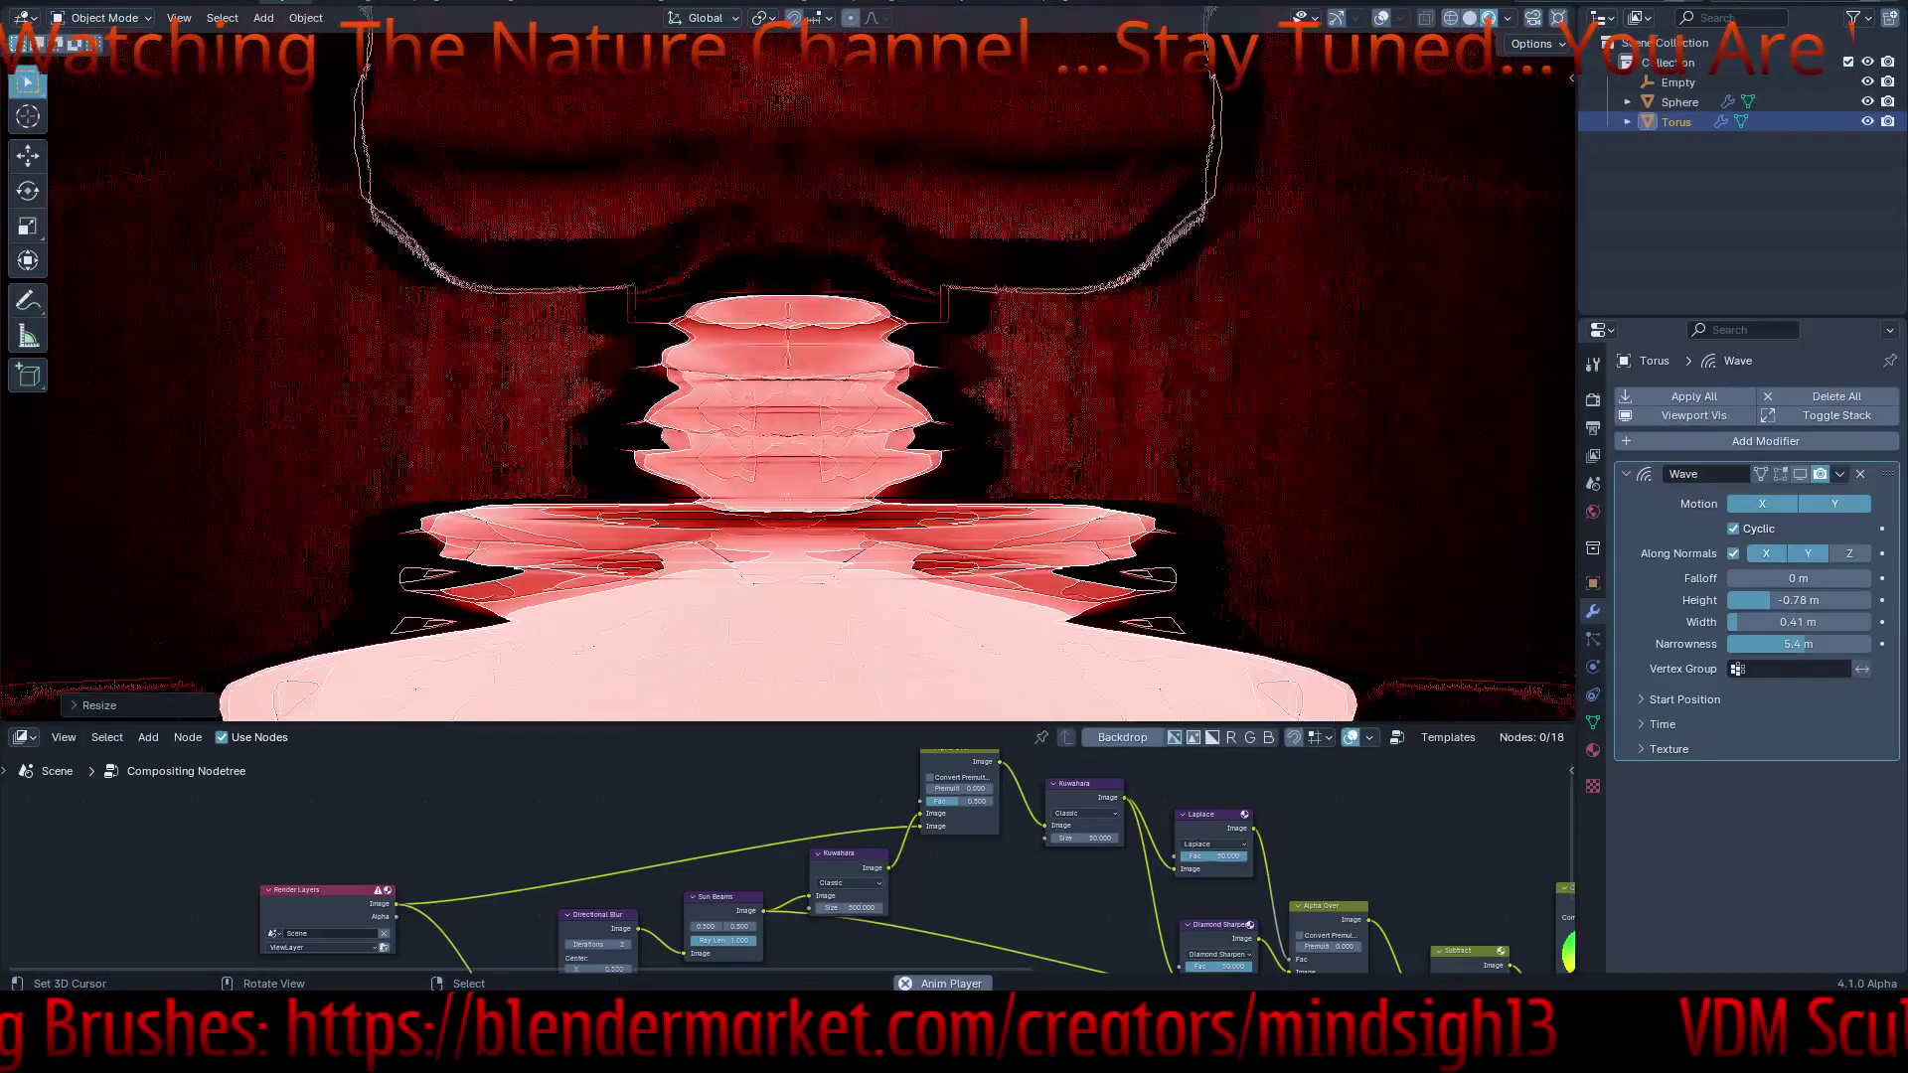
pyautogui.rightClick(853, 387)
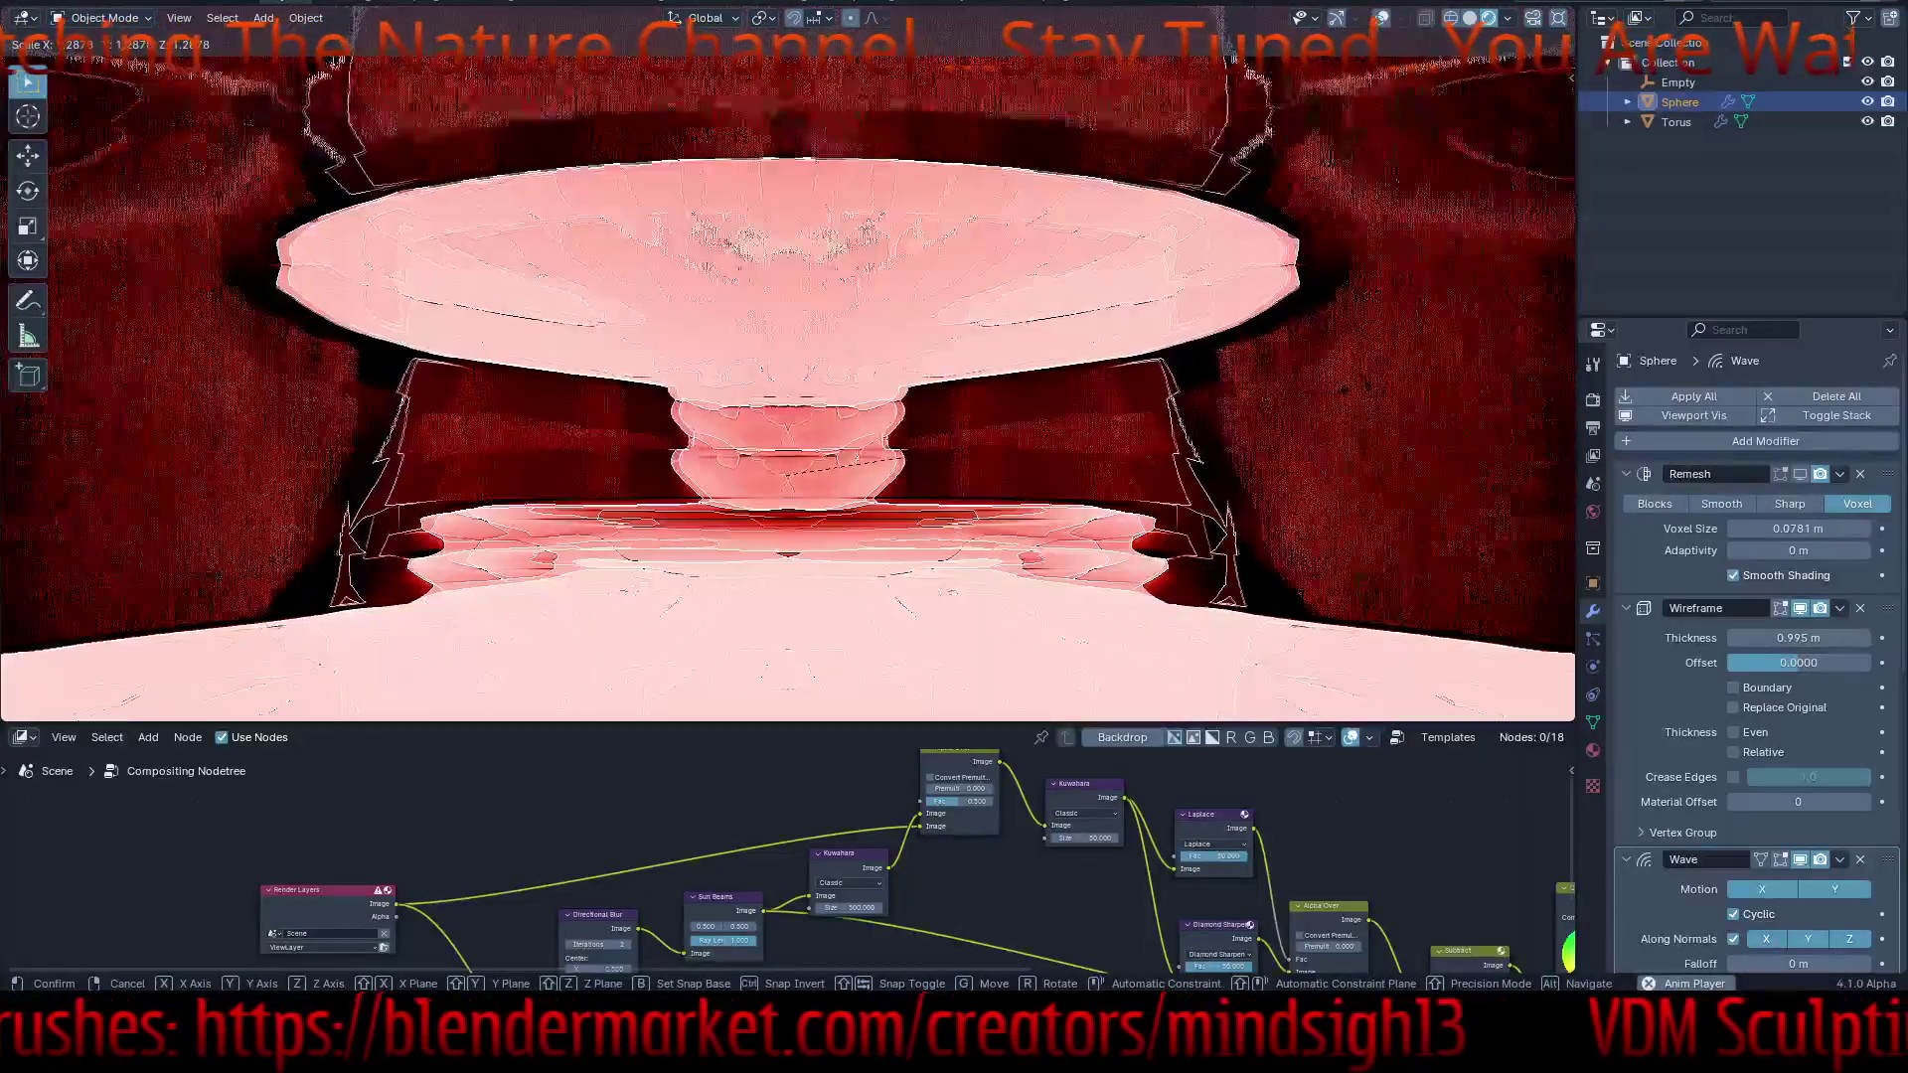
pyautogui.press('z')
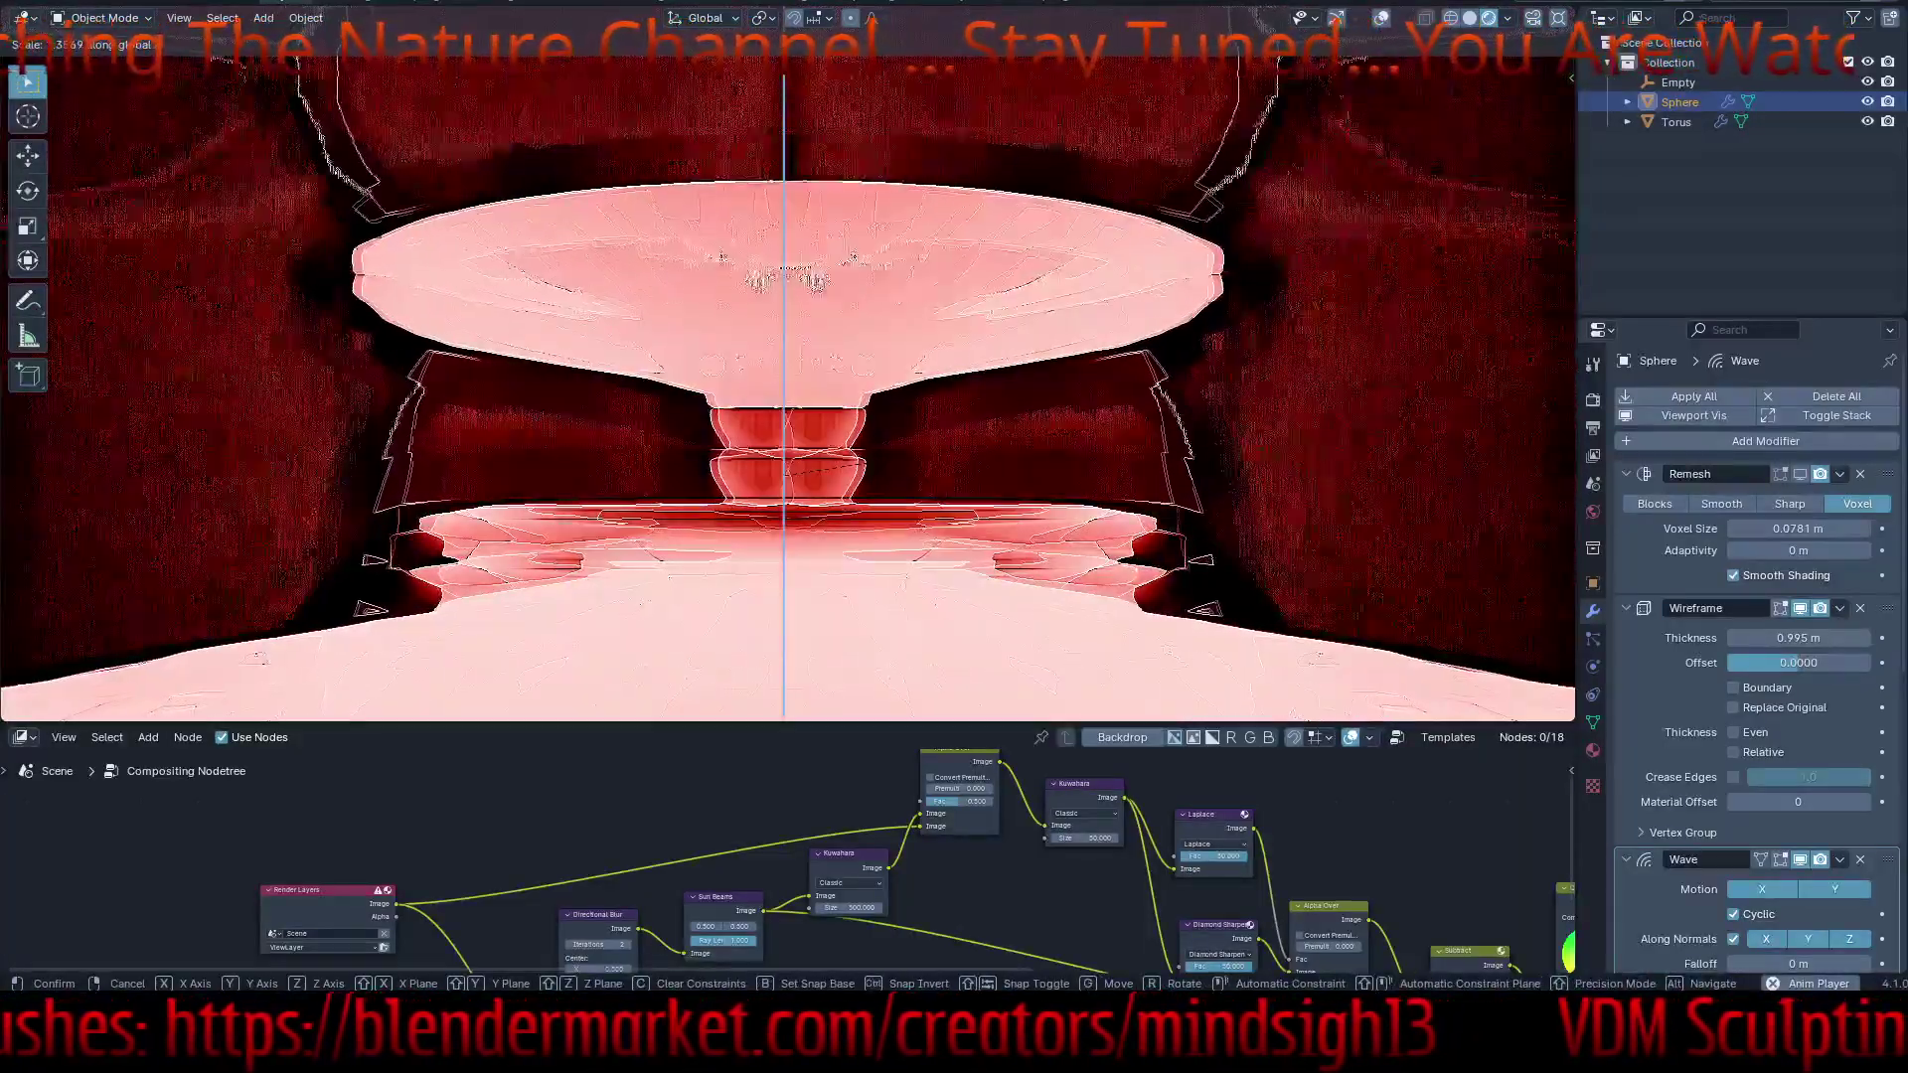
pyautogui.press('Return')
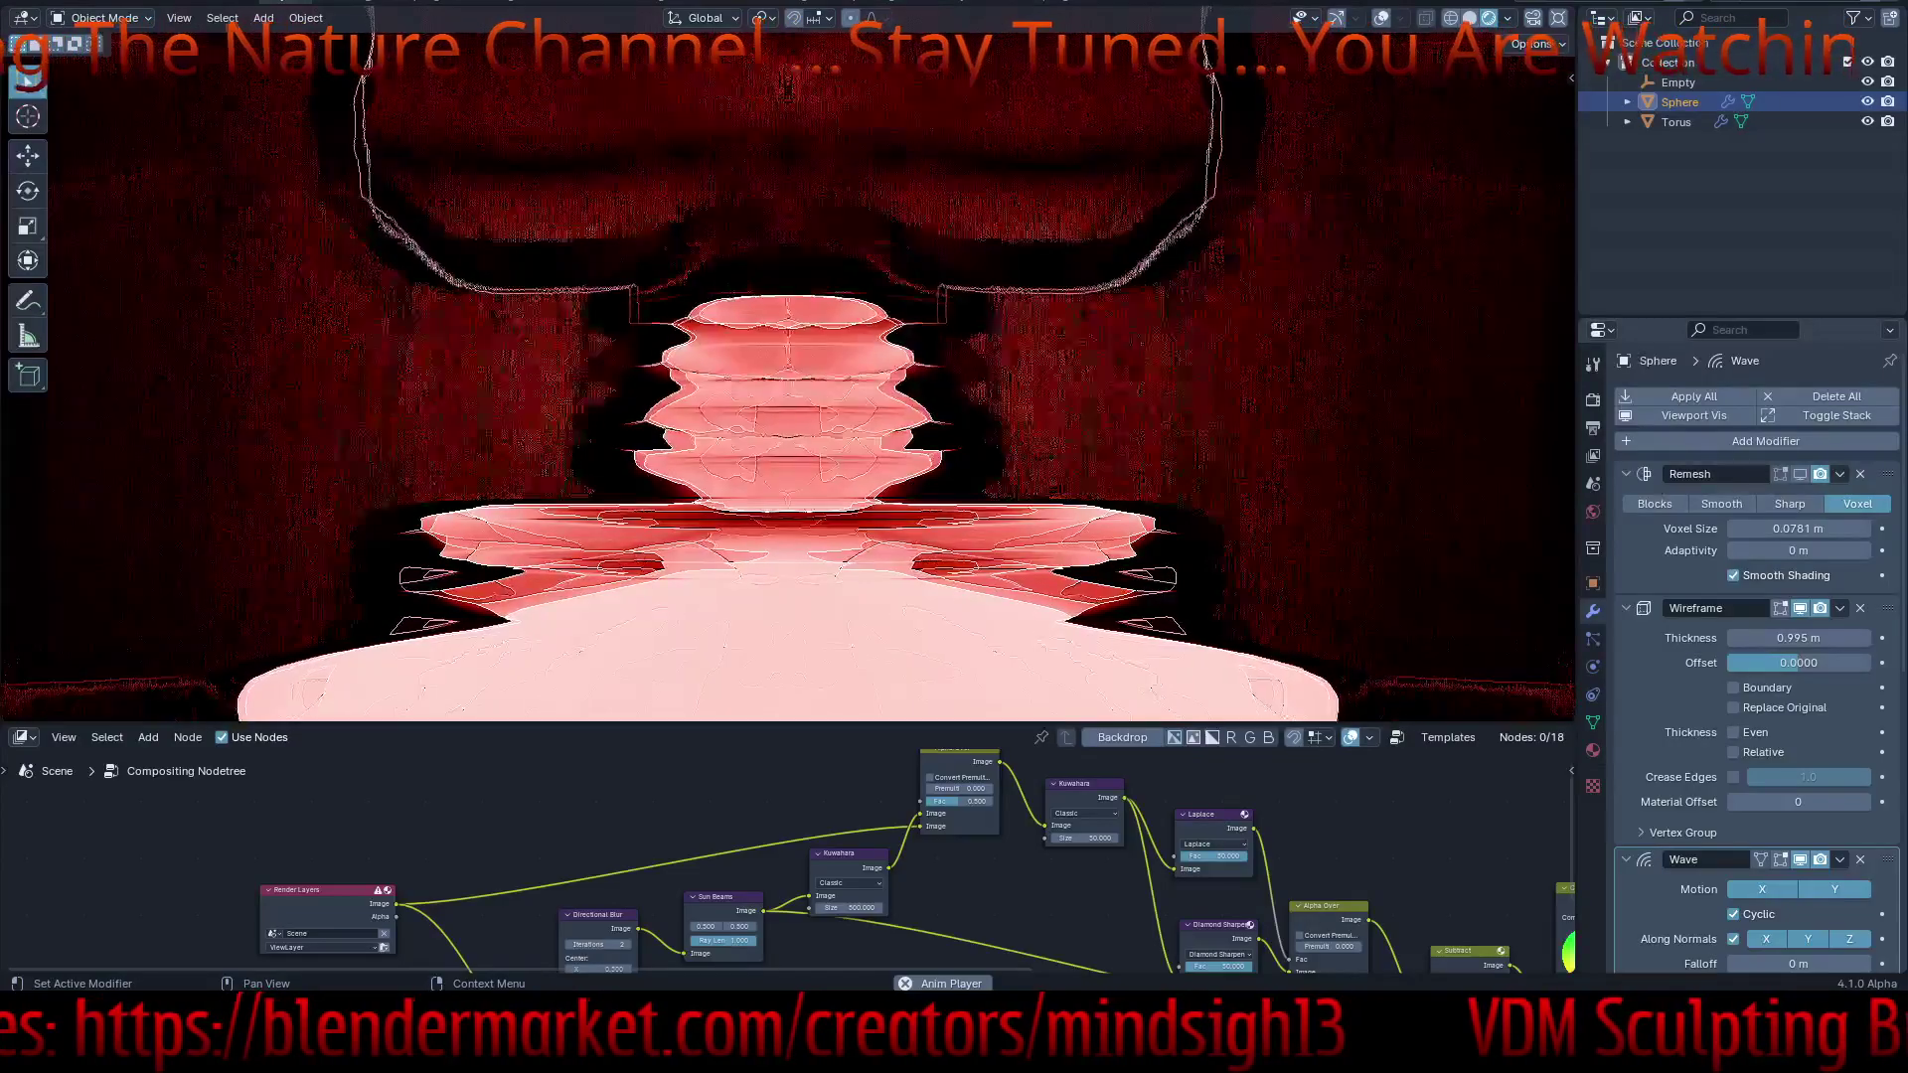
pyautogui.scroll(-4, 1759, 656)
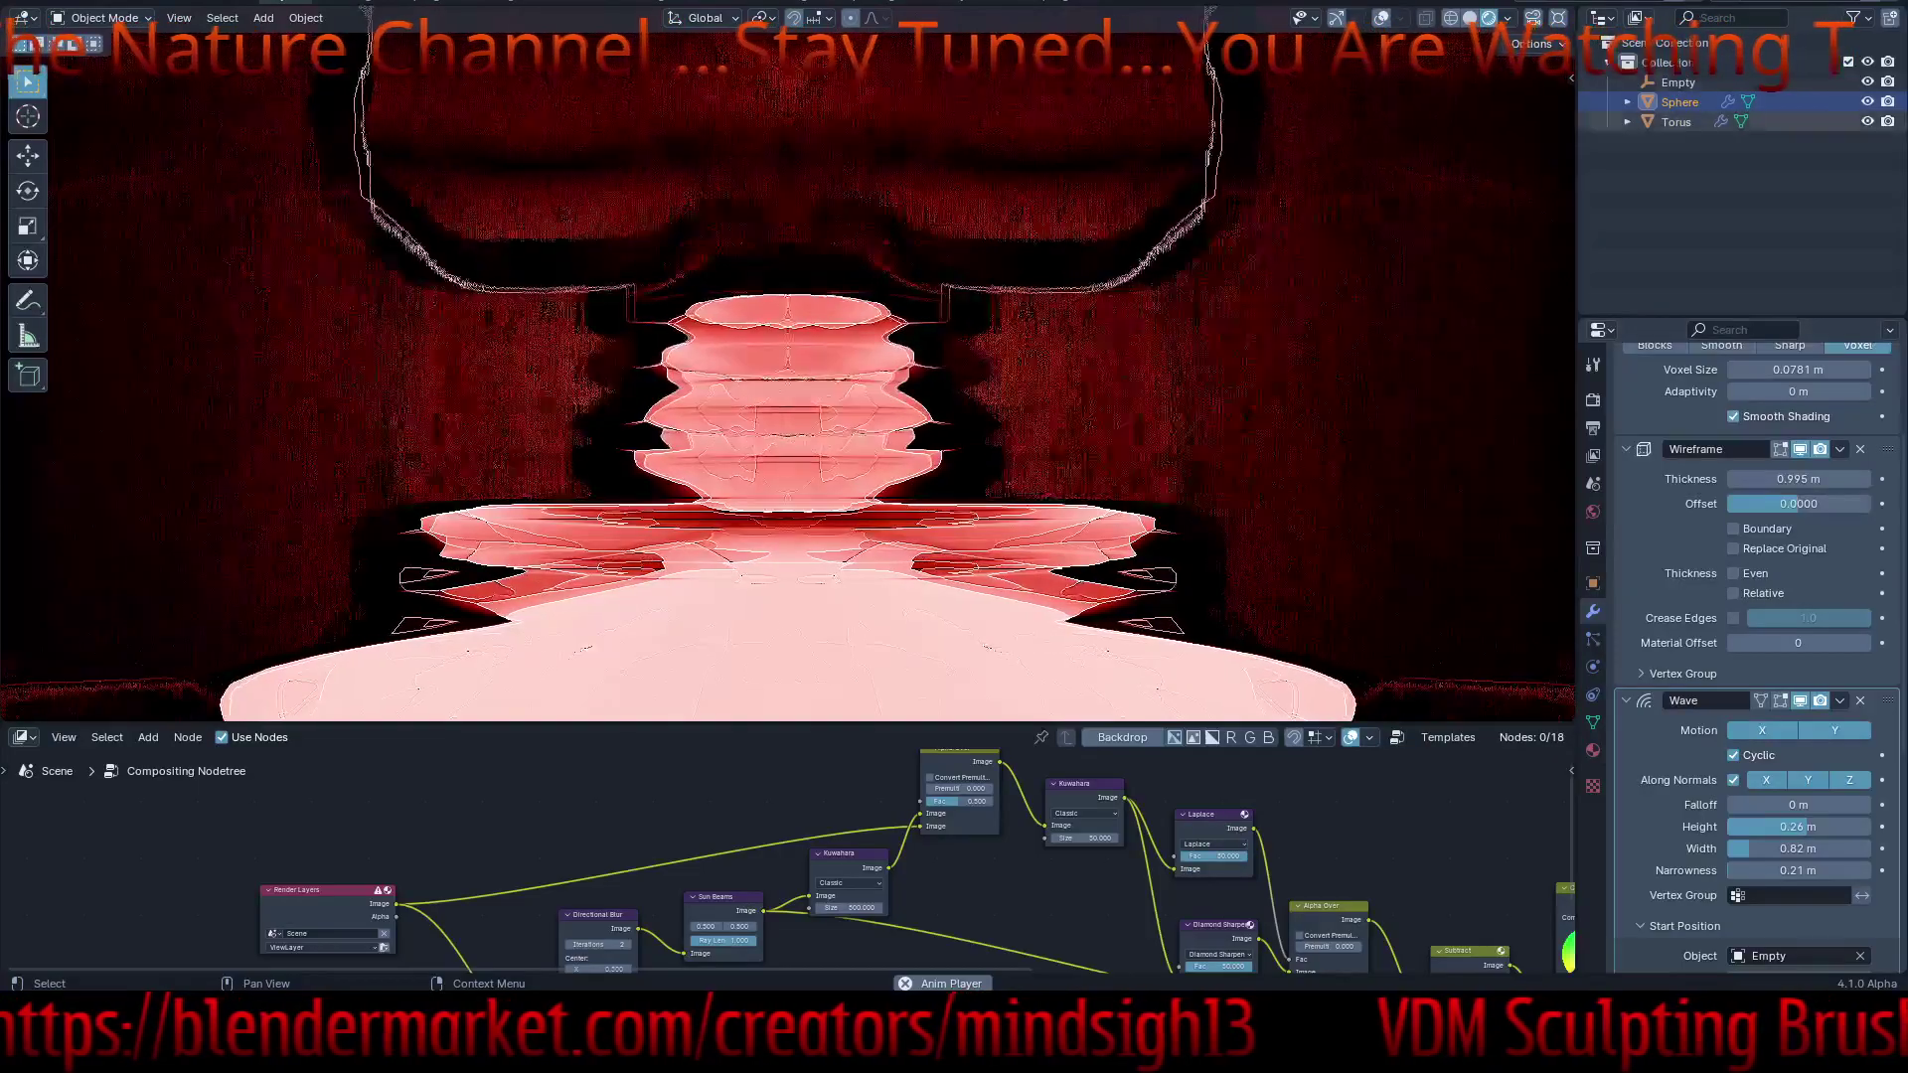
# - Select the Empty and move it down about 0.34 m along global Z
pyautogui.click(1679, 83)
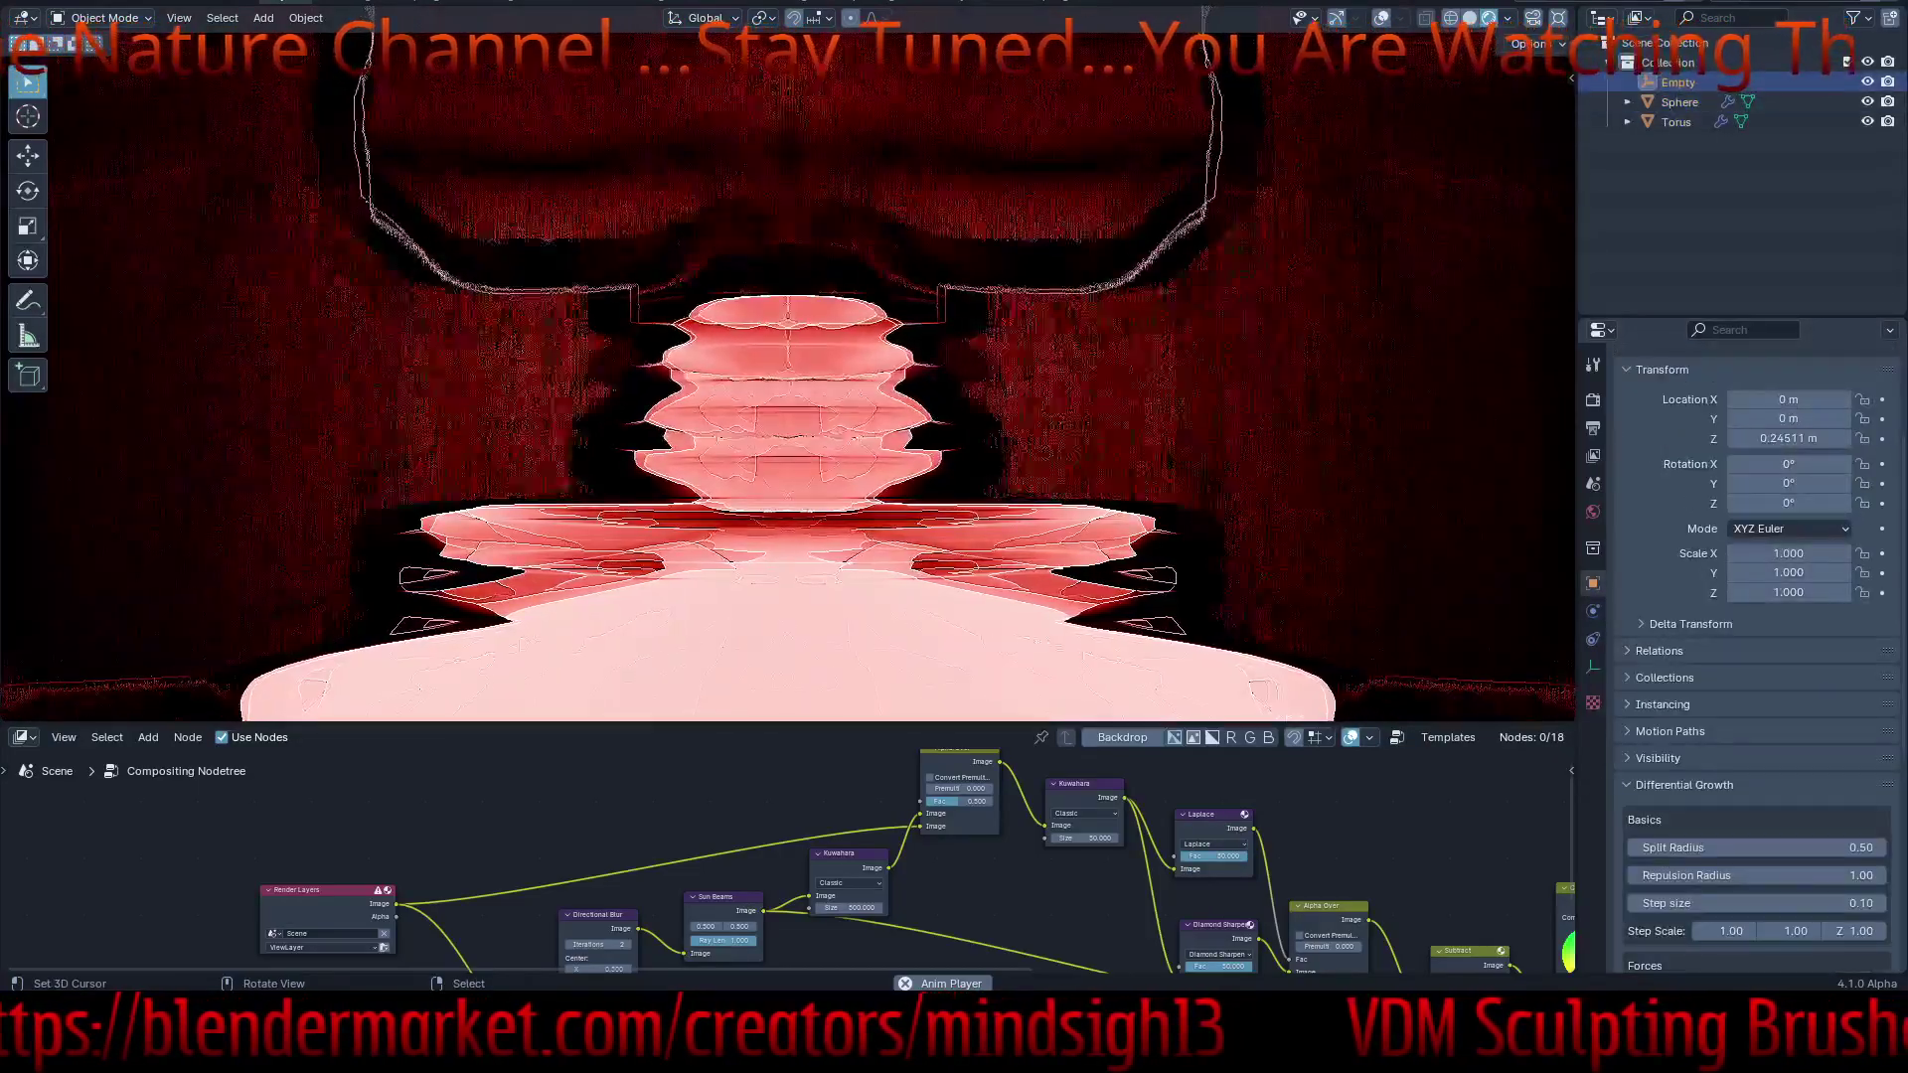
pyautogui.press('z')
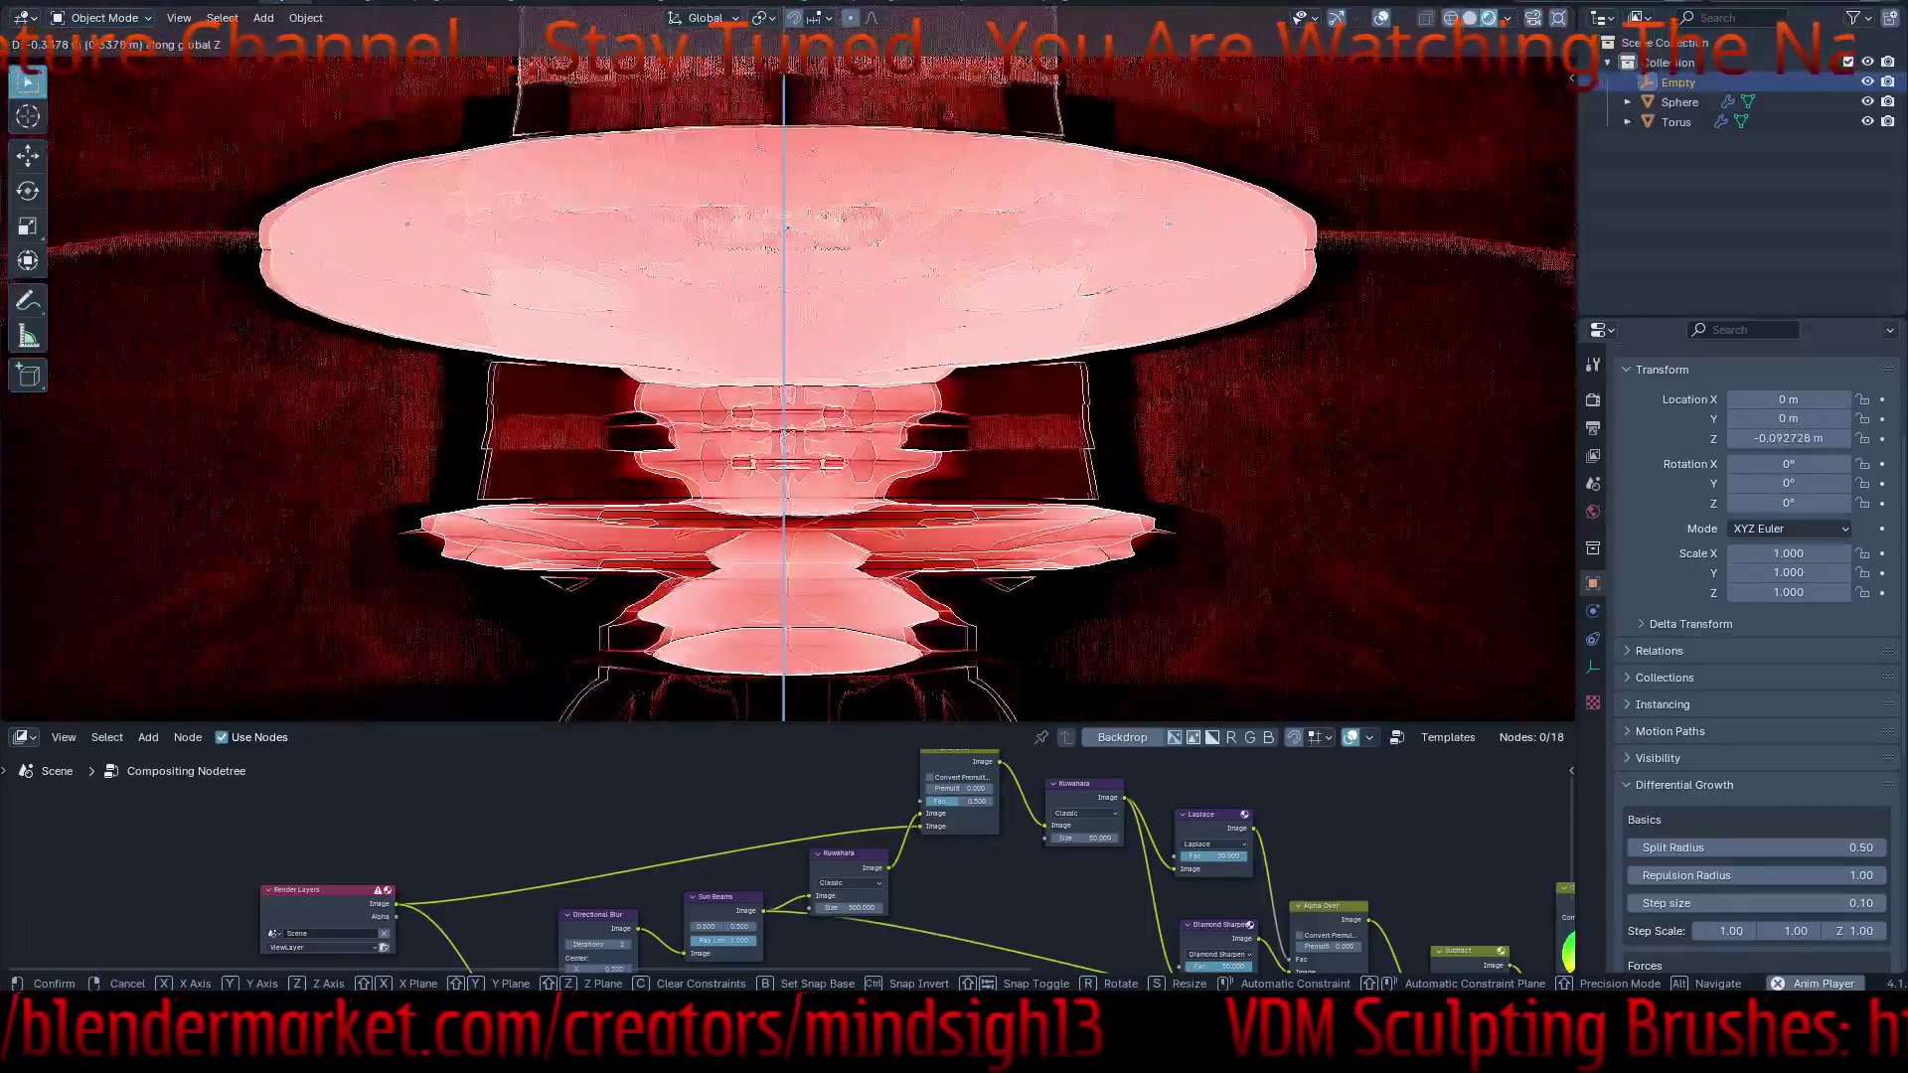
pyautogui.press('Return')
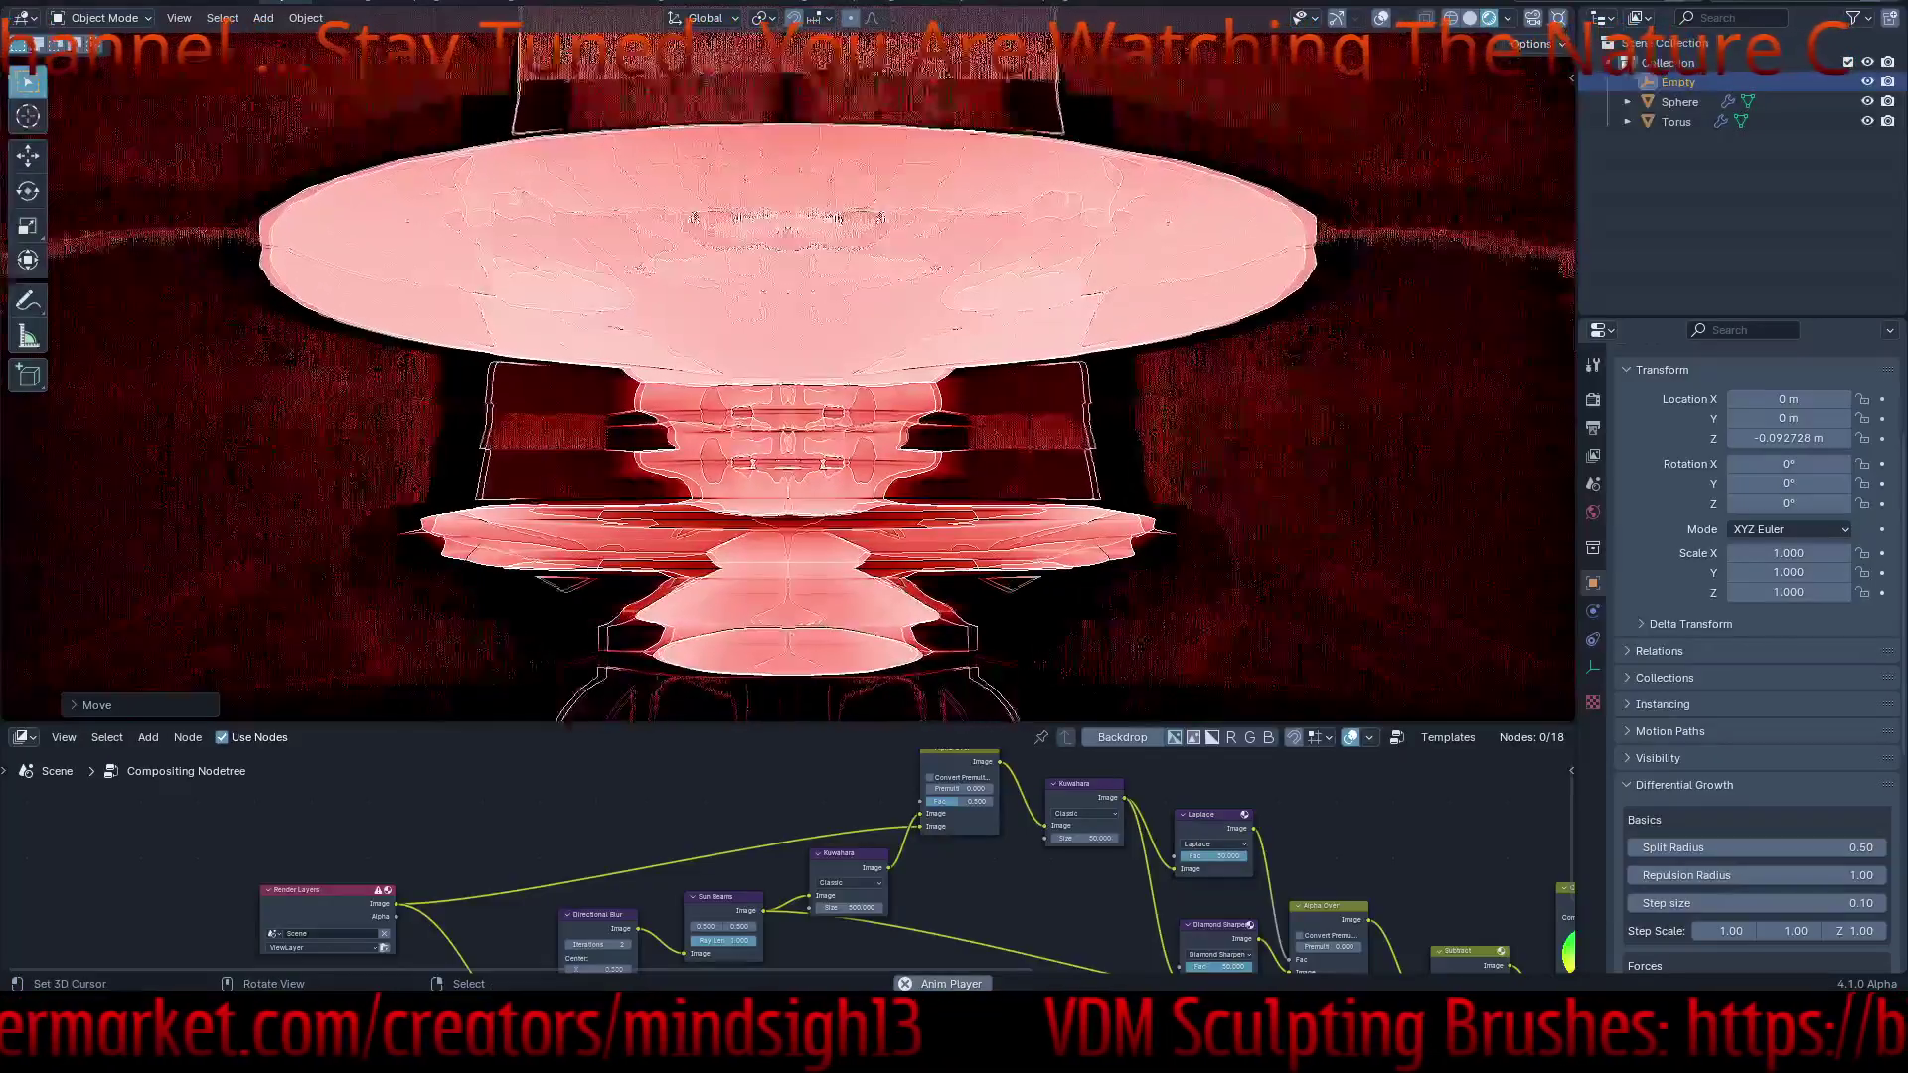
# - Pause the animation, inspect the paused shape from other angles, and resume playback
pyautogui.hotkey('alt', 'a')
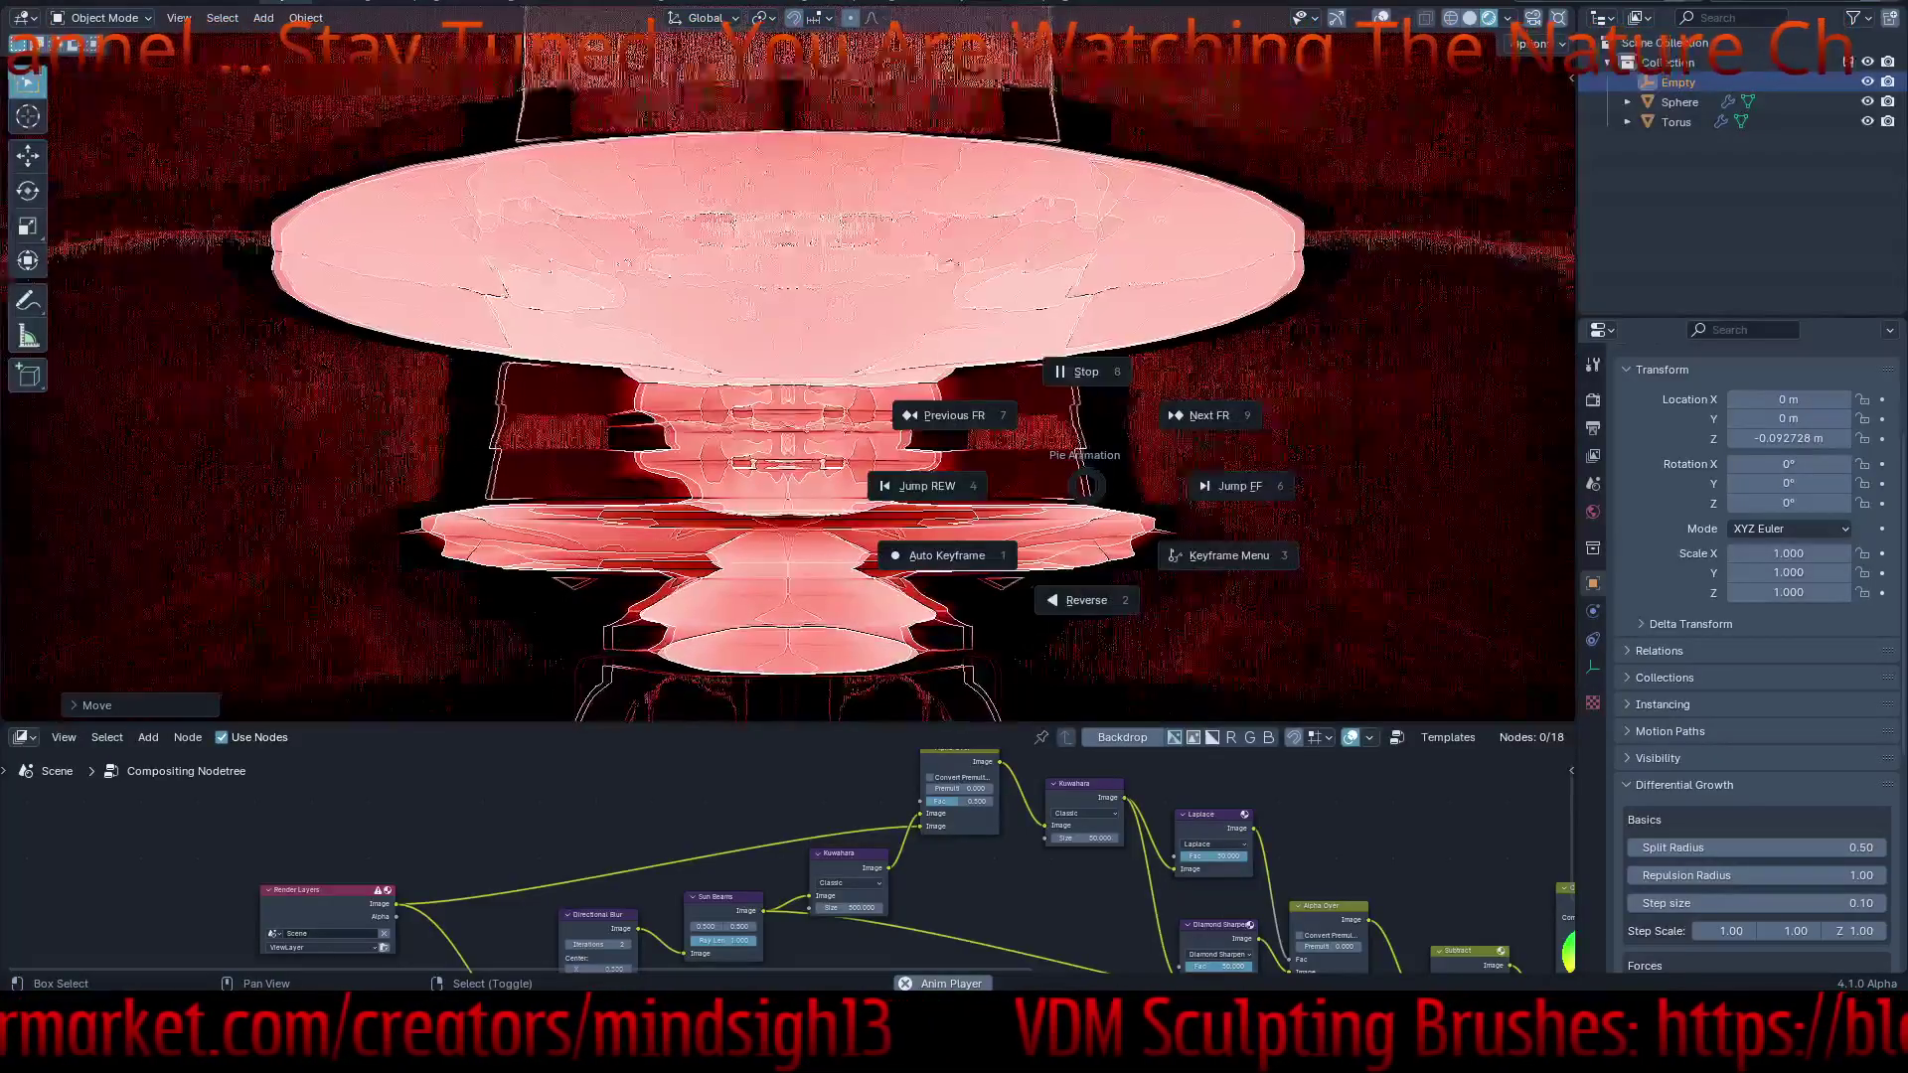
pyautogui.click(1086, 372)
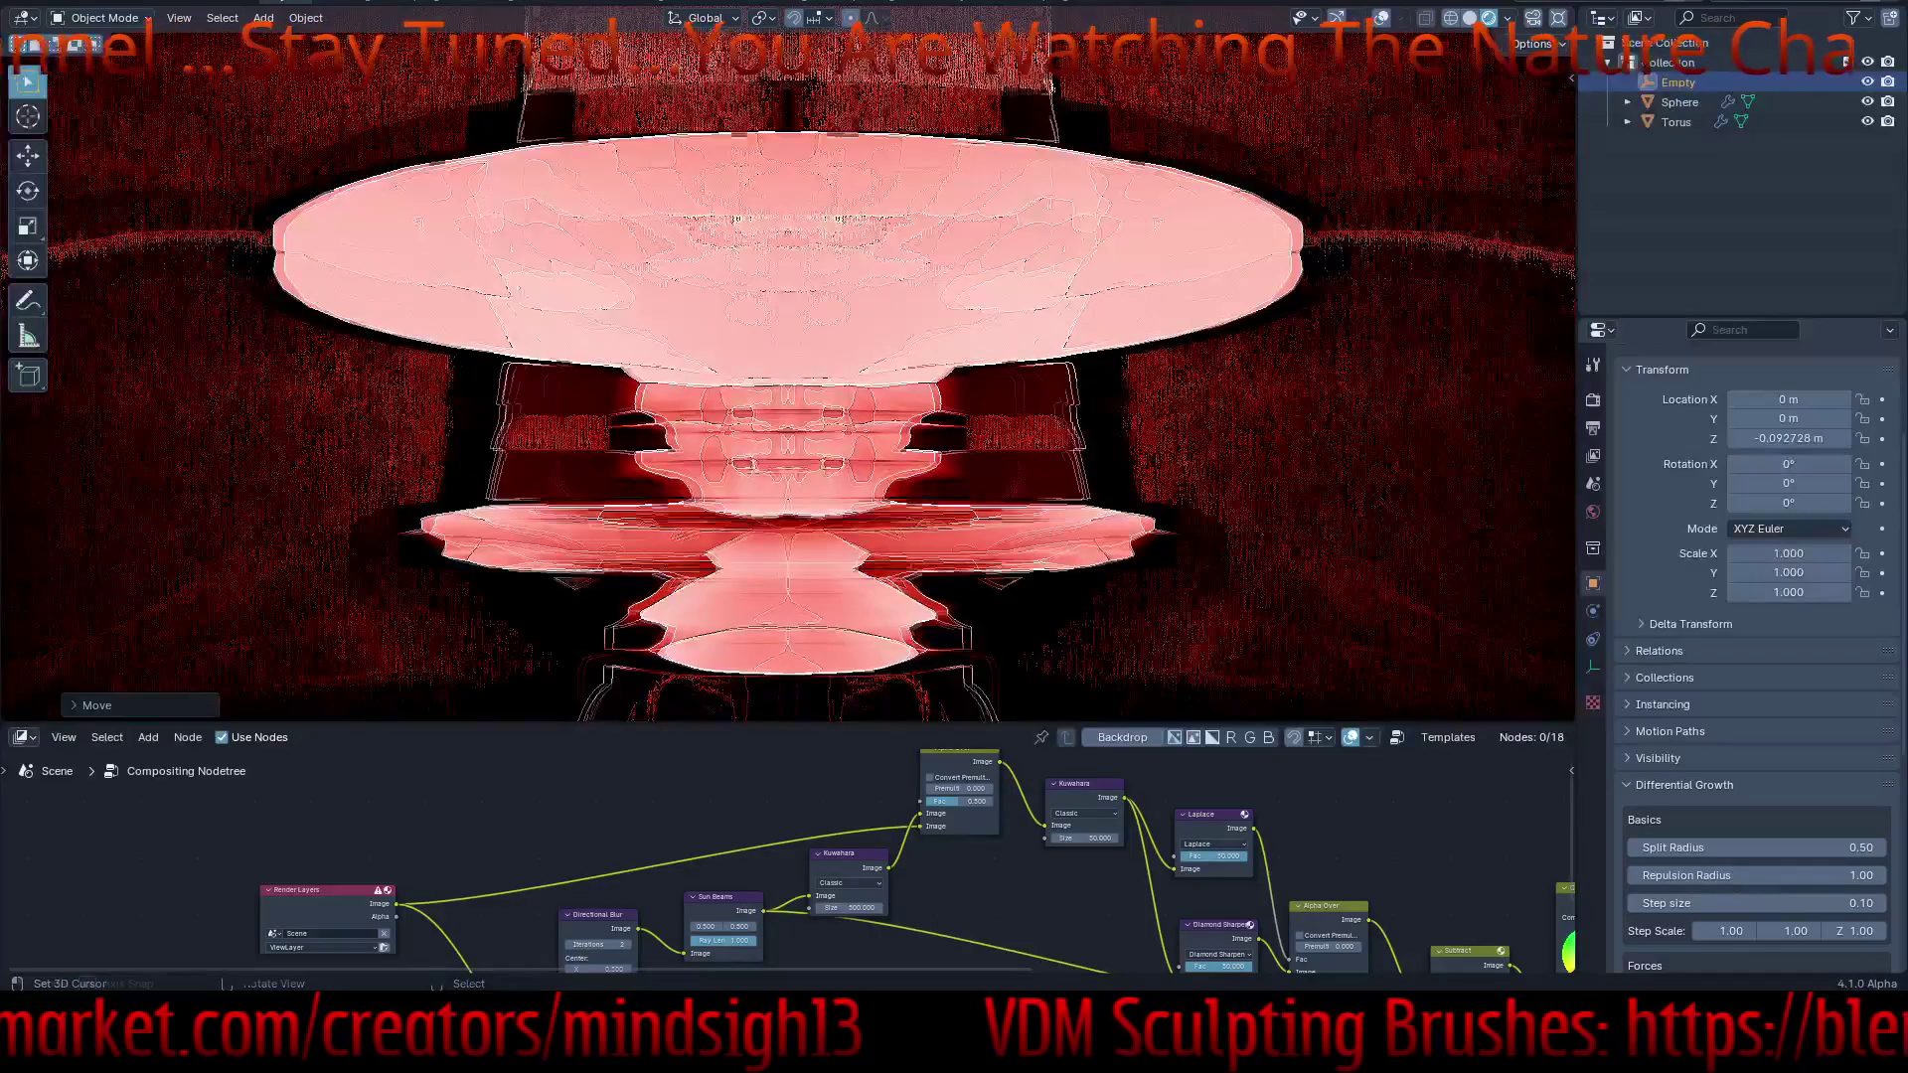
pyautogui.moveTo(1086, 373); pyautogui.dragTo(1086, 214, button='middle')
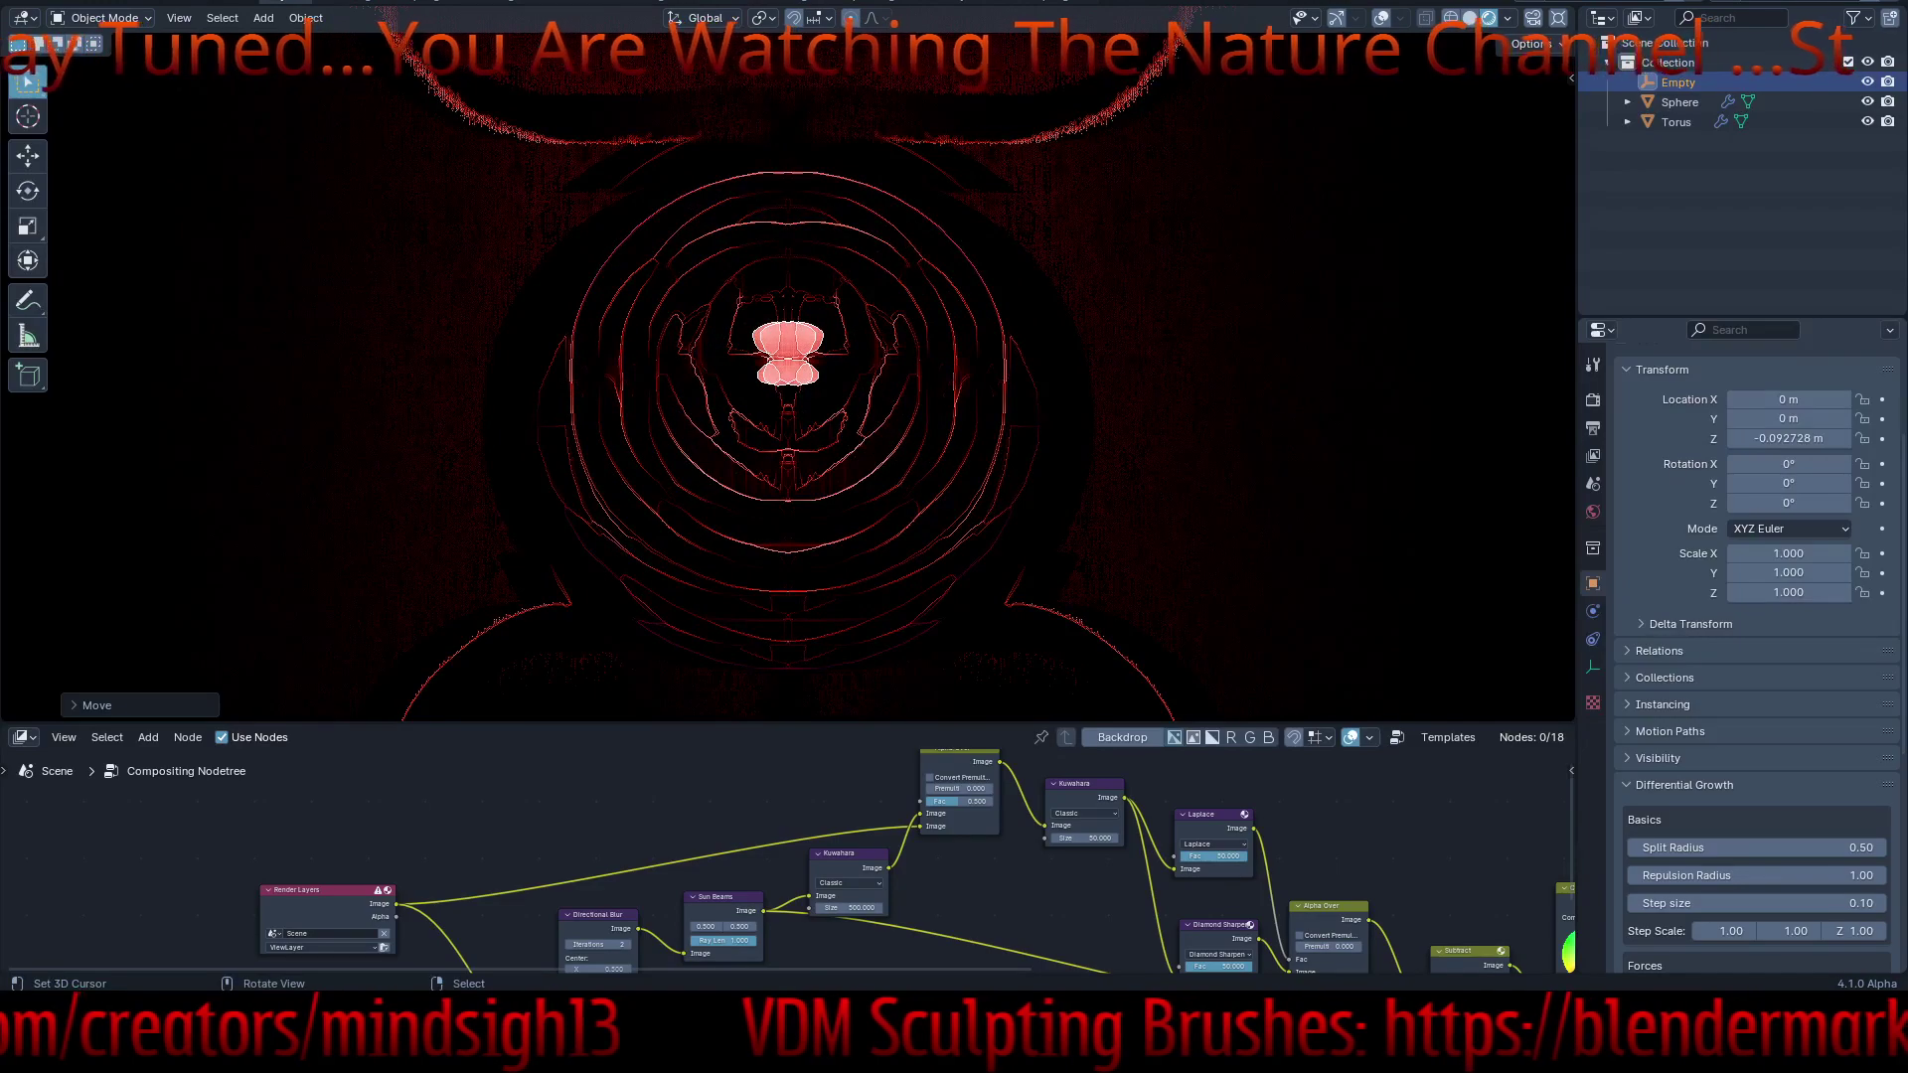
pyautogui.moveTo(788, 417); pyautogui.dragTo(788, 179, button='middle')
pyautogui.hotkey('shift', 'space')
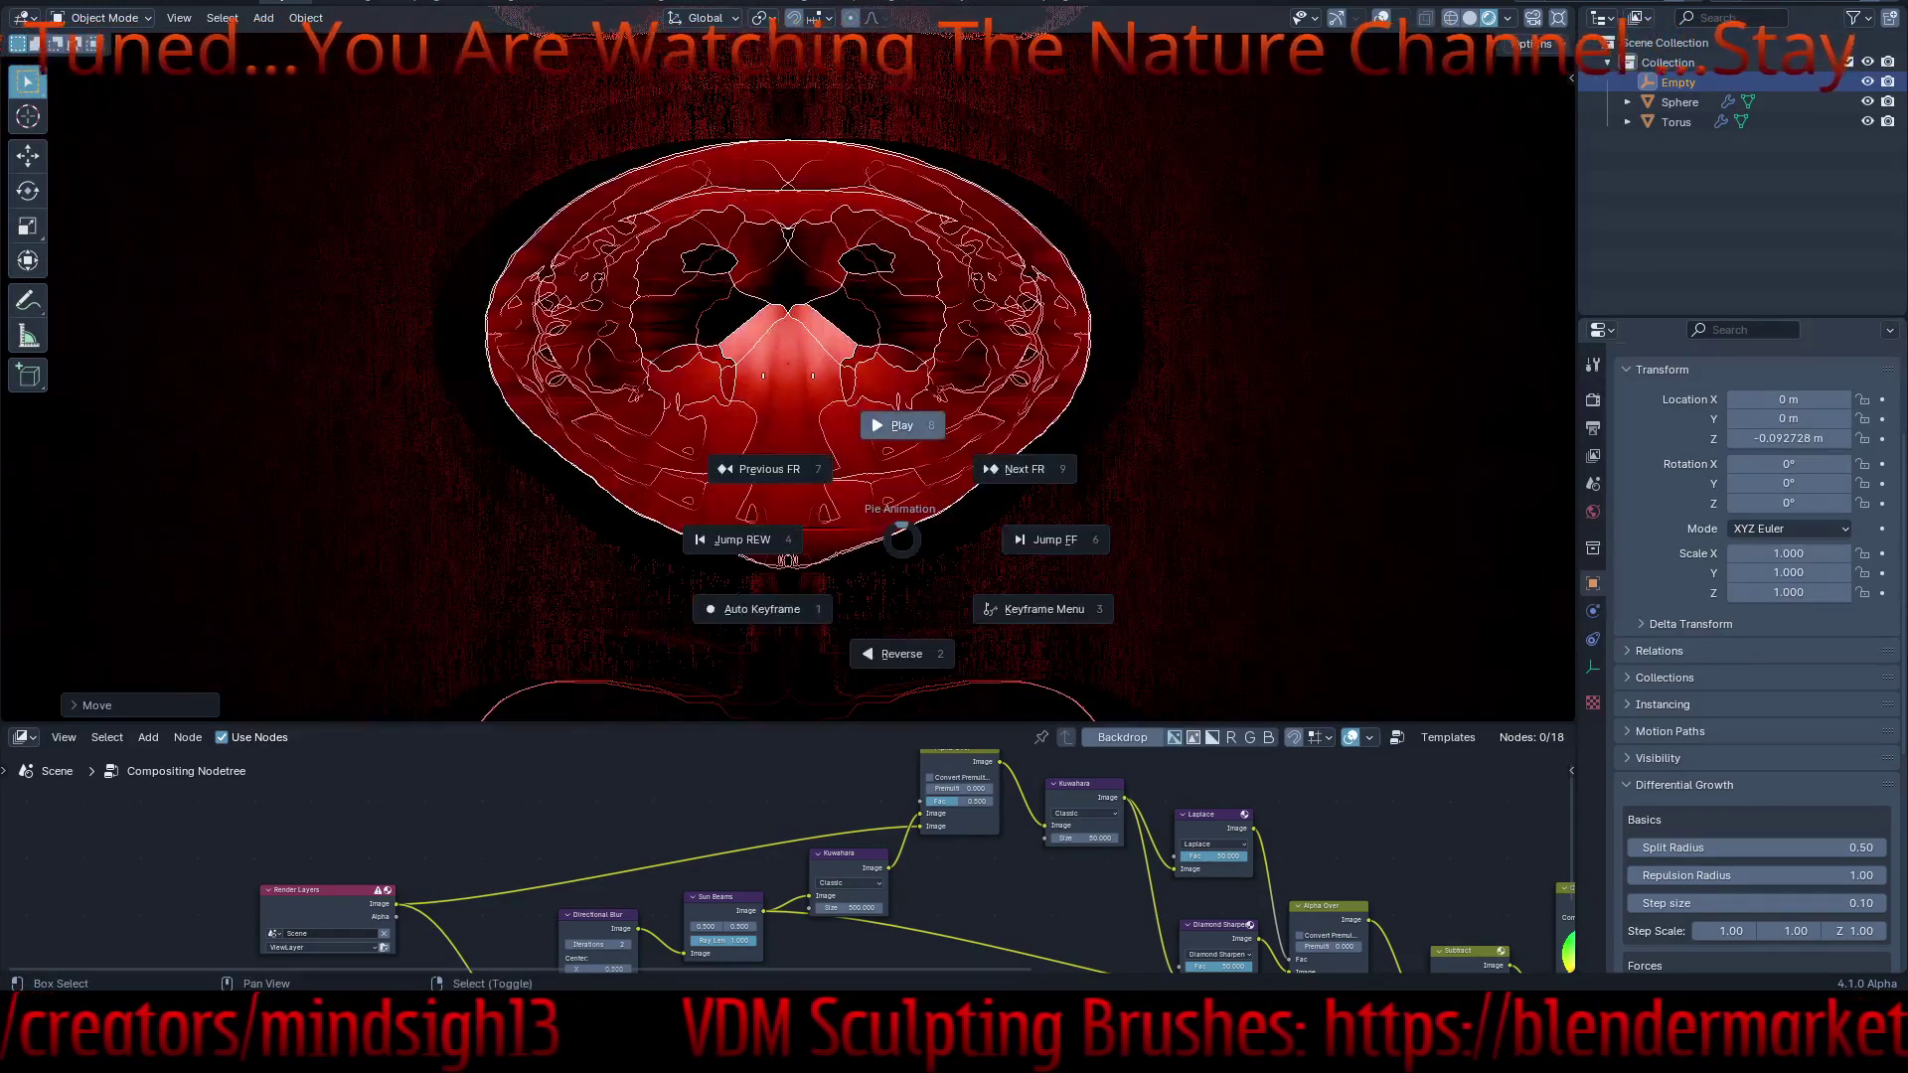
pyautogui.click(902, 425)
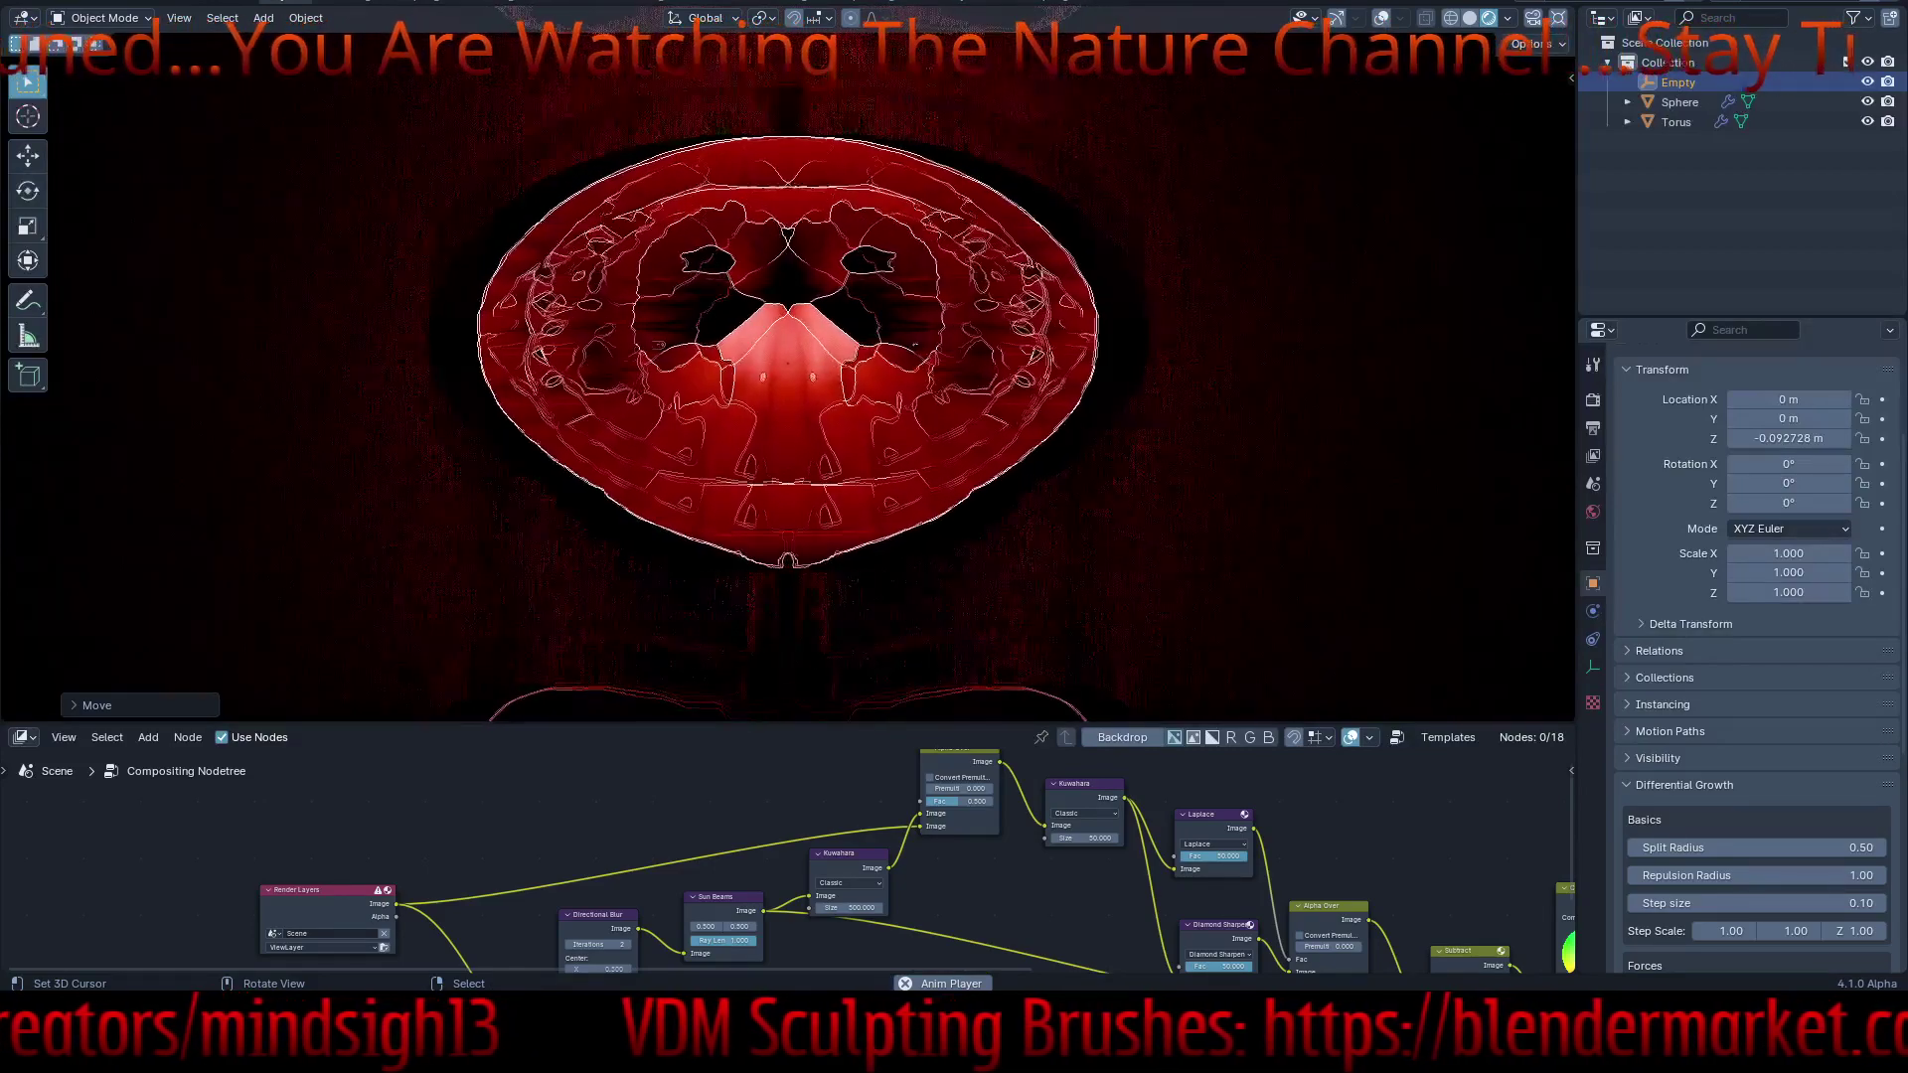
pyautogui.moveTo(788, 397); pyautogui.dragTo(788, 242, button='middle')
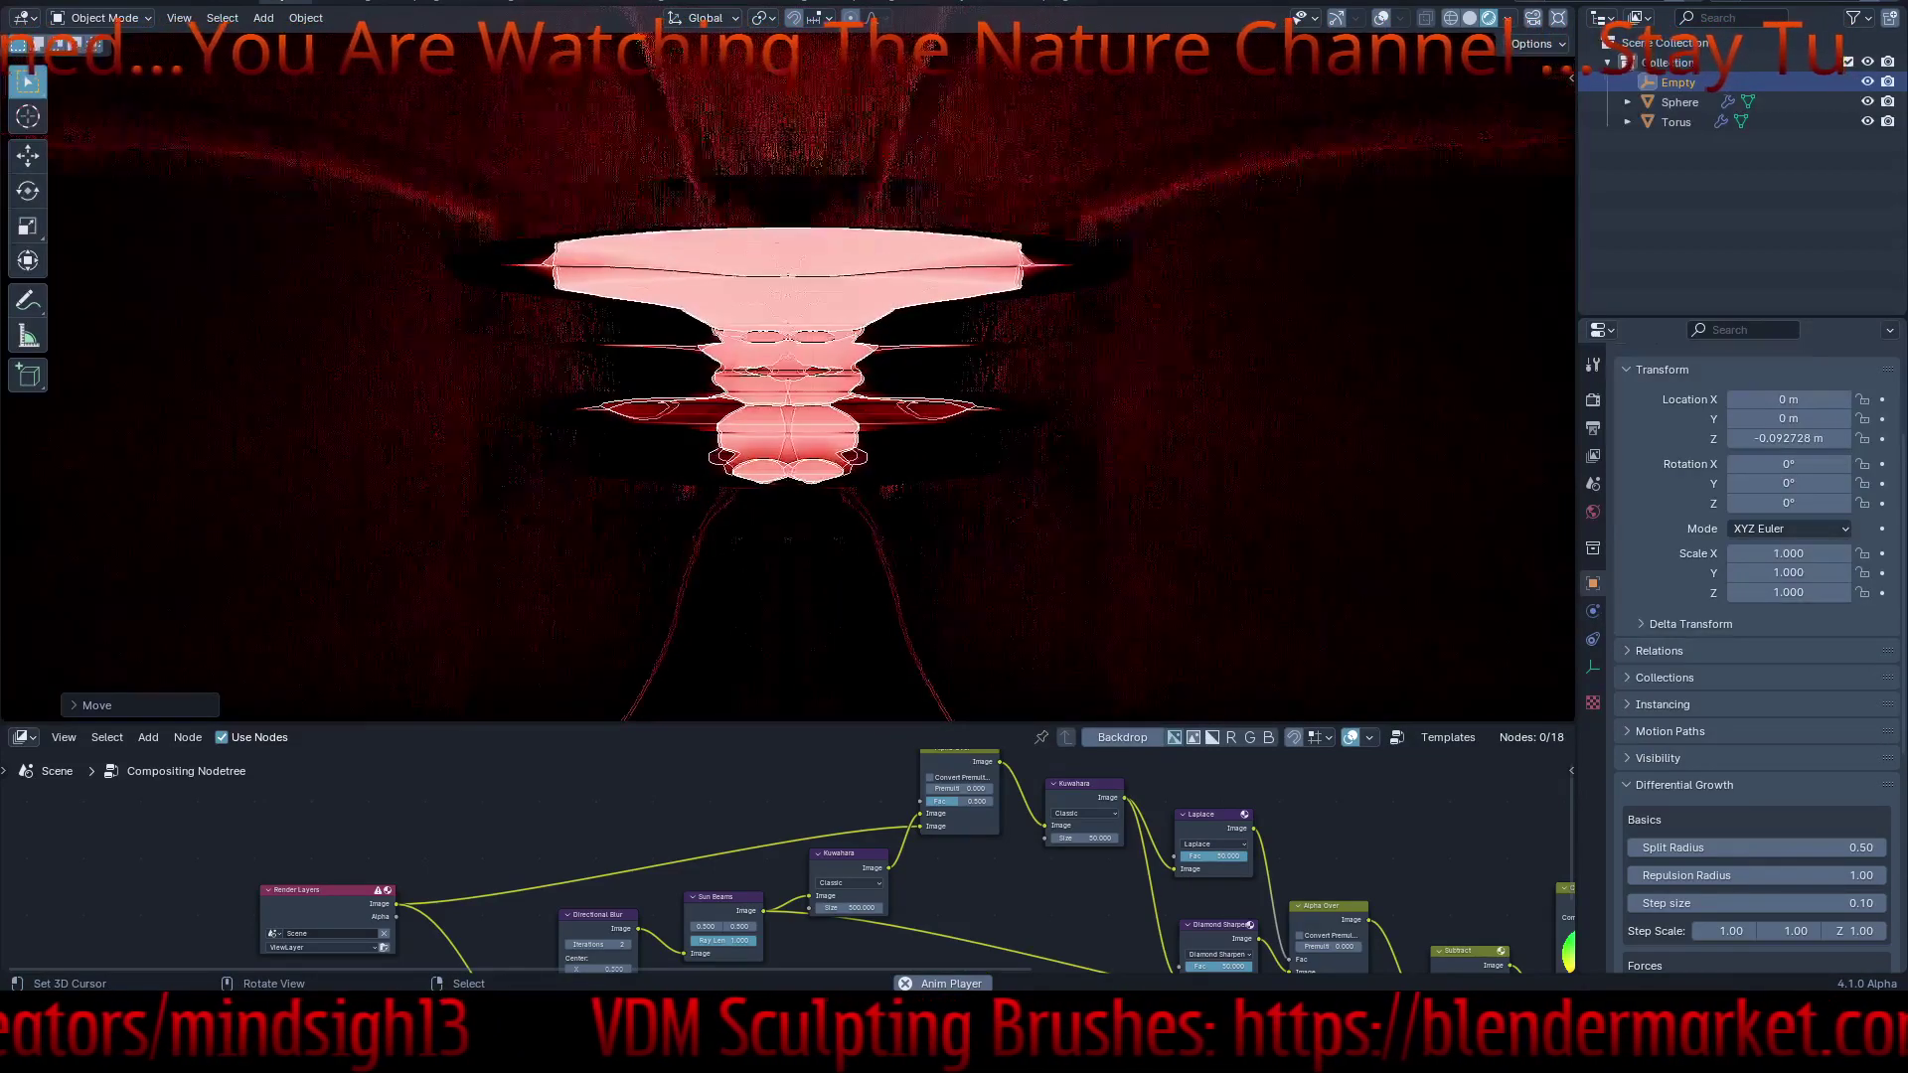
# - Open the recent file Saturday_Loop_001.blend, discarding the changes to the current file
pyautogui.click(44, 1)
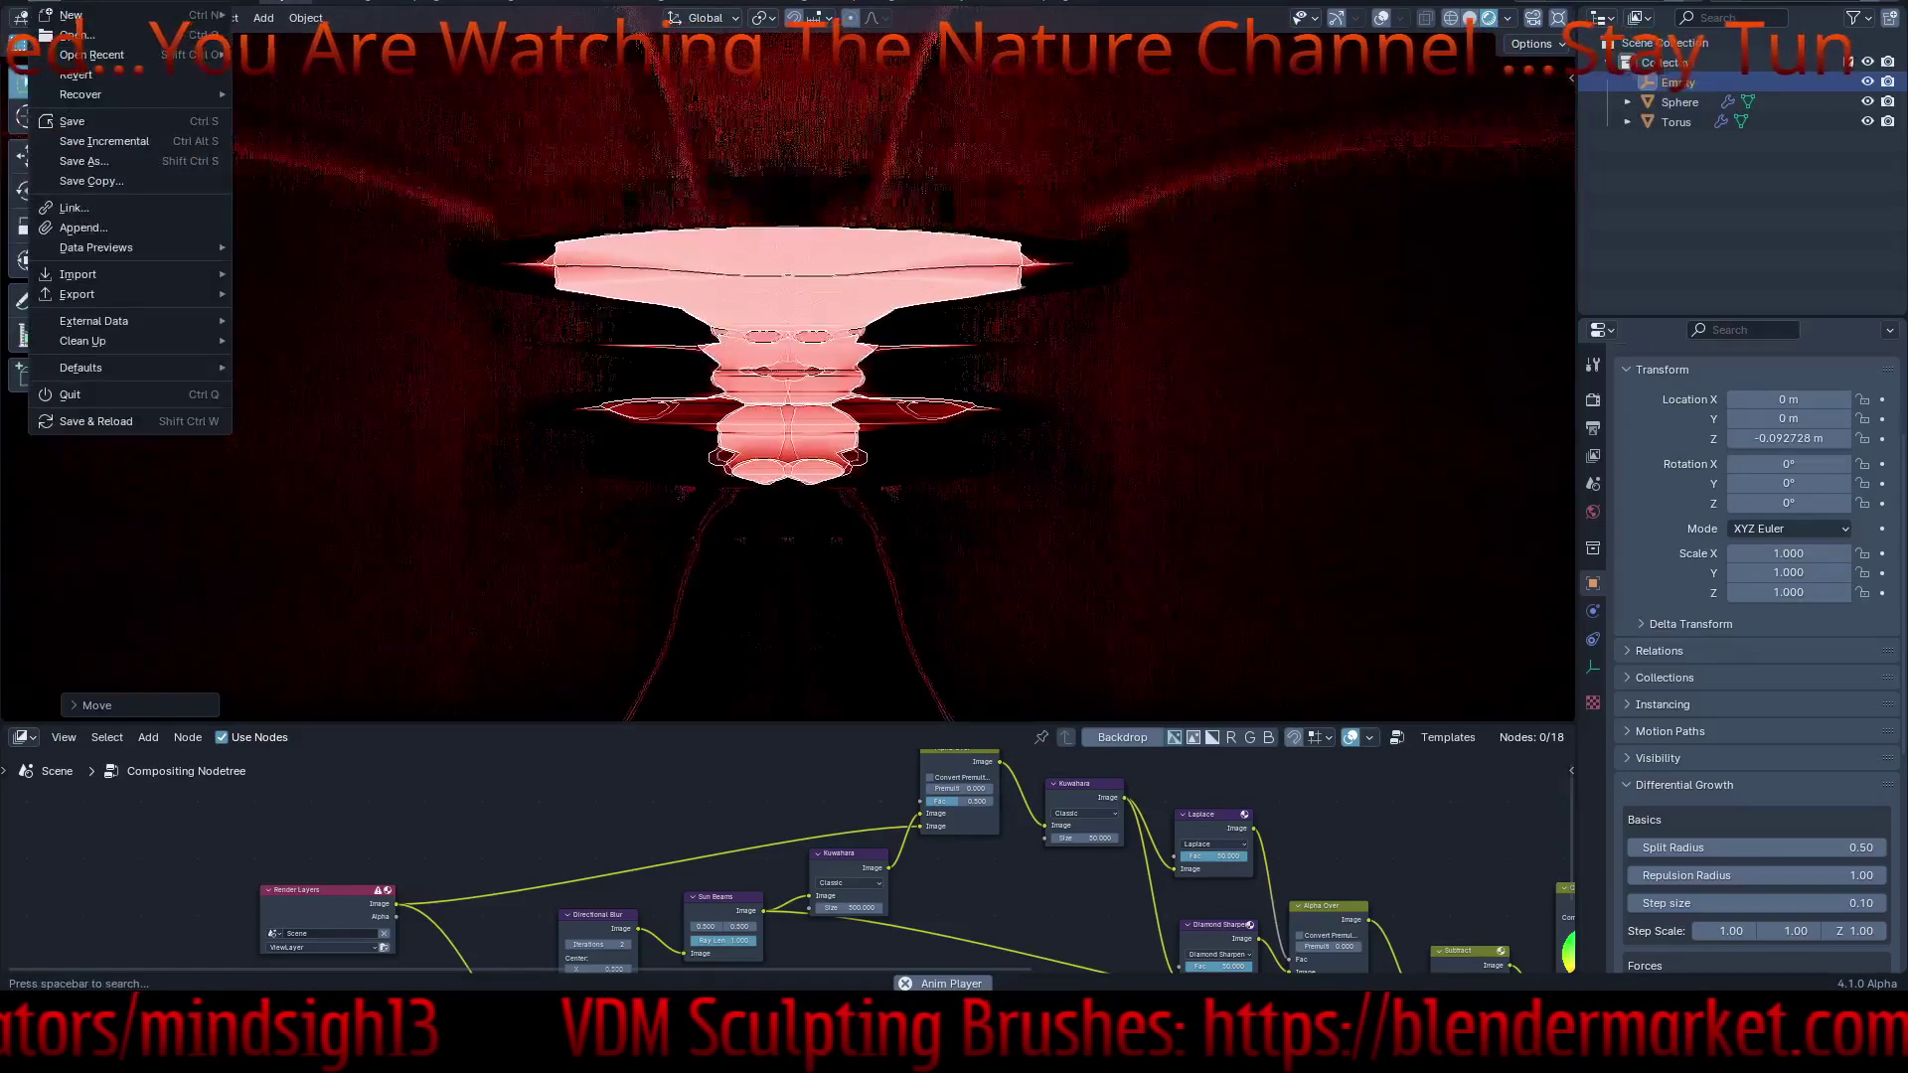
pyautogui.moveTo(66, 55)
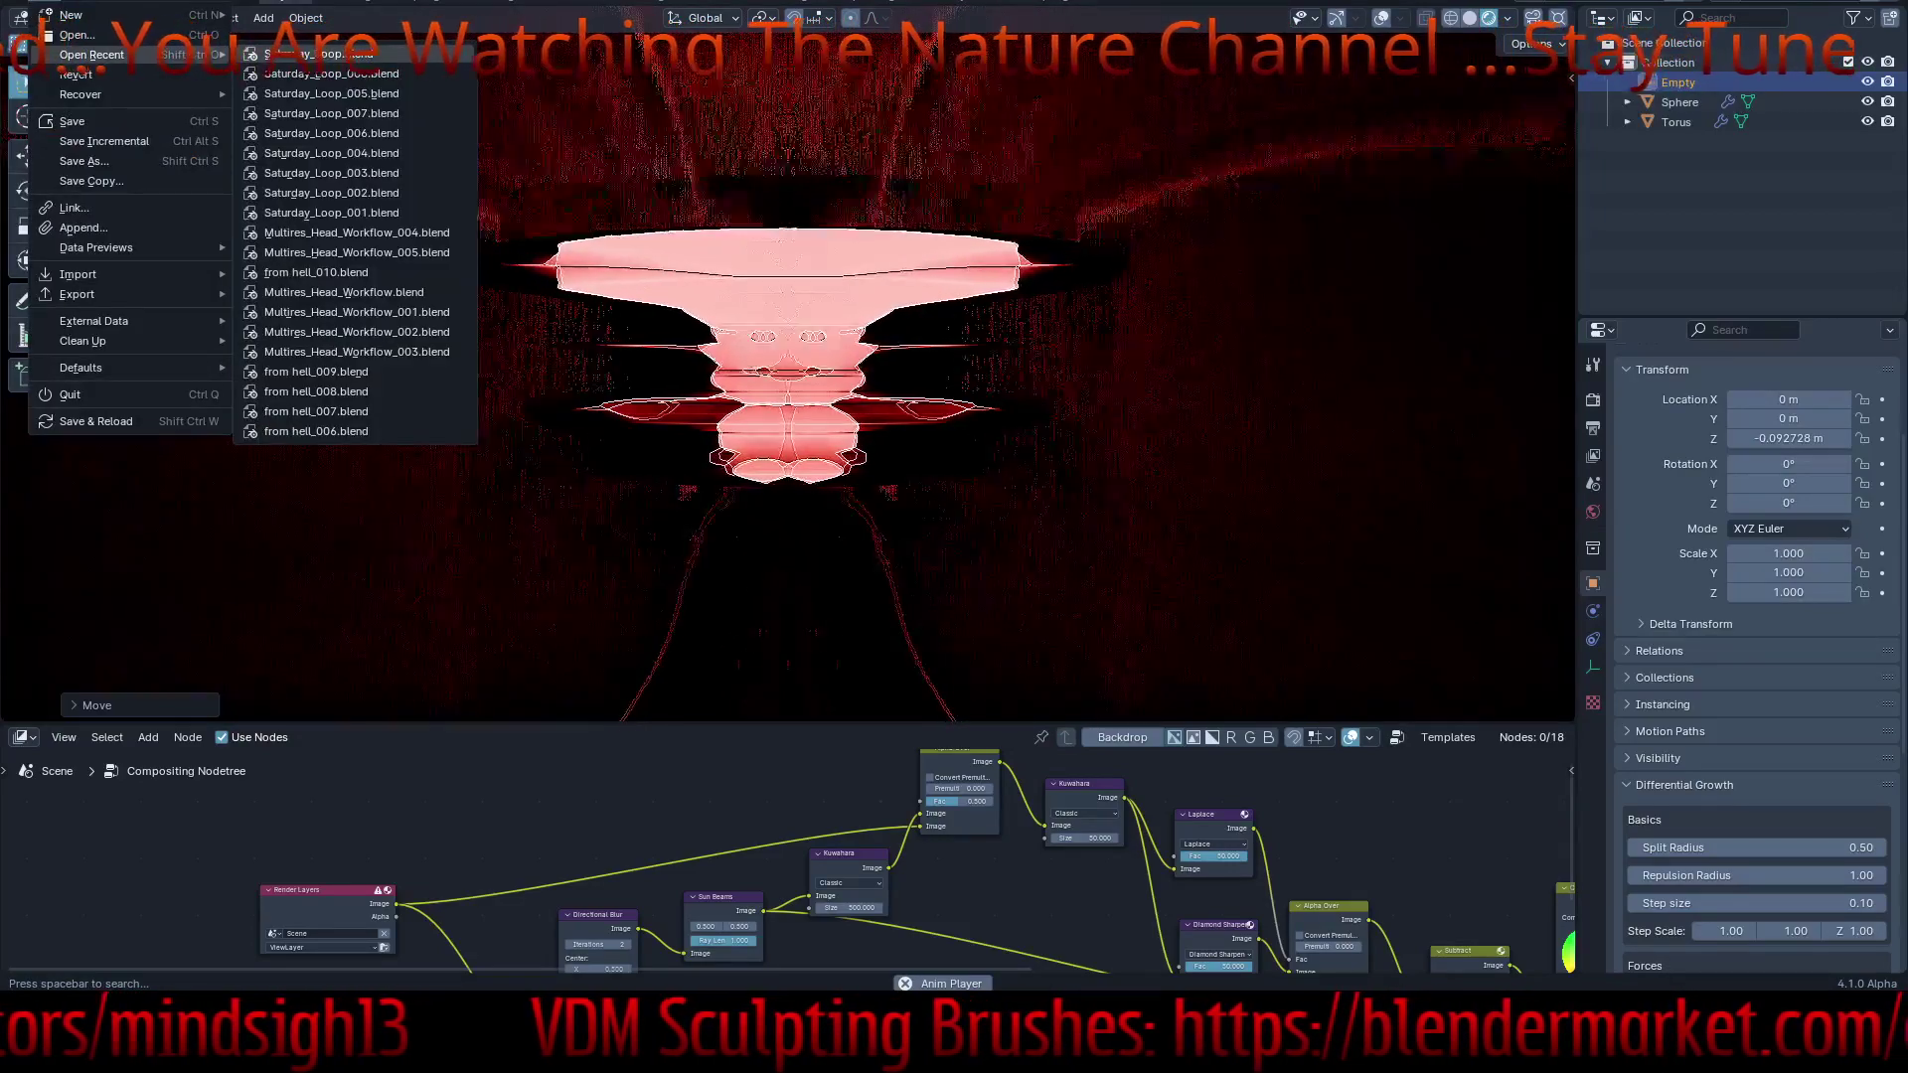
pyautogui.click(408, 211)
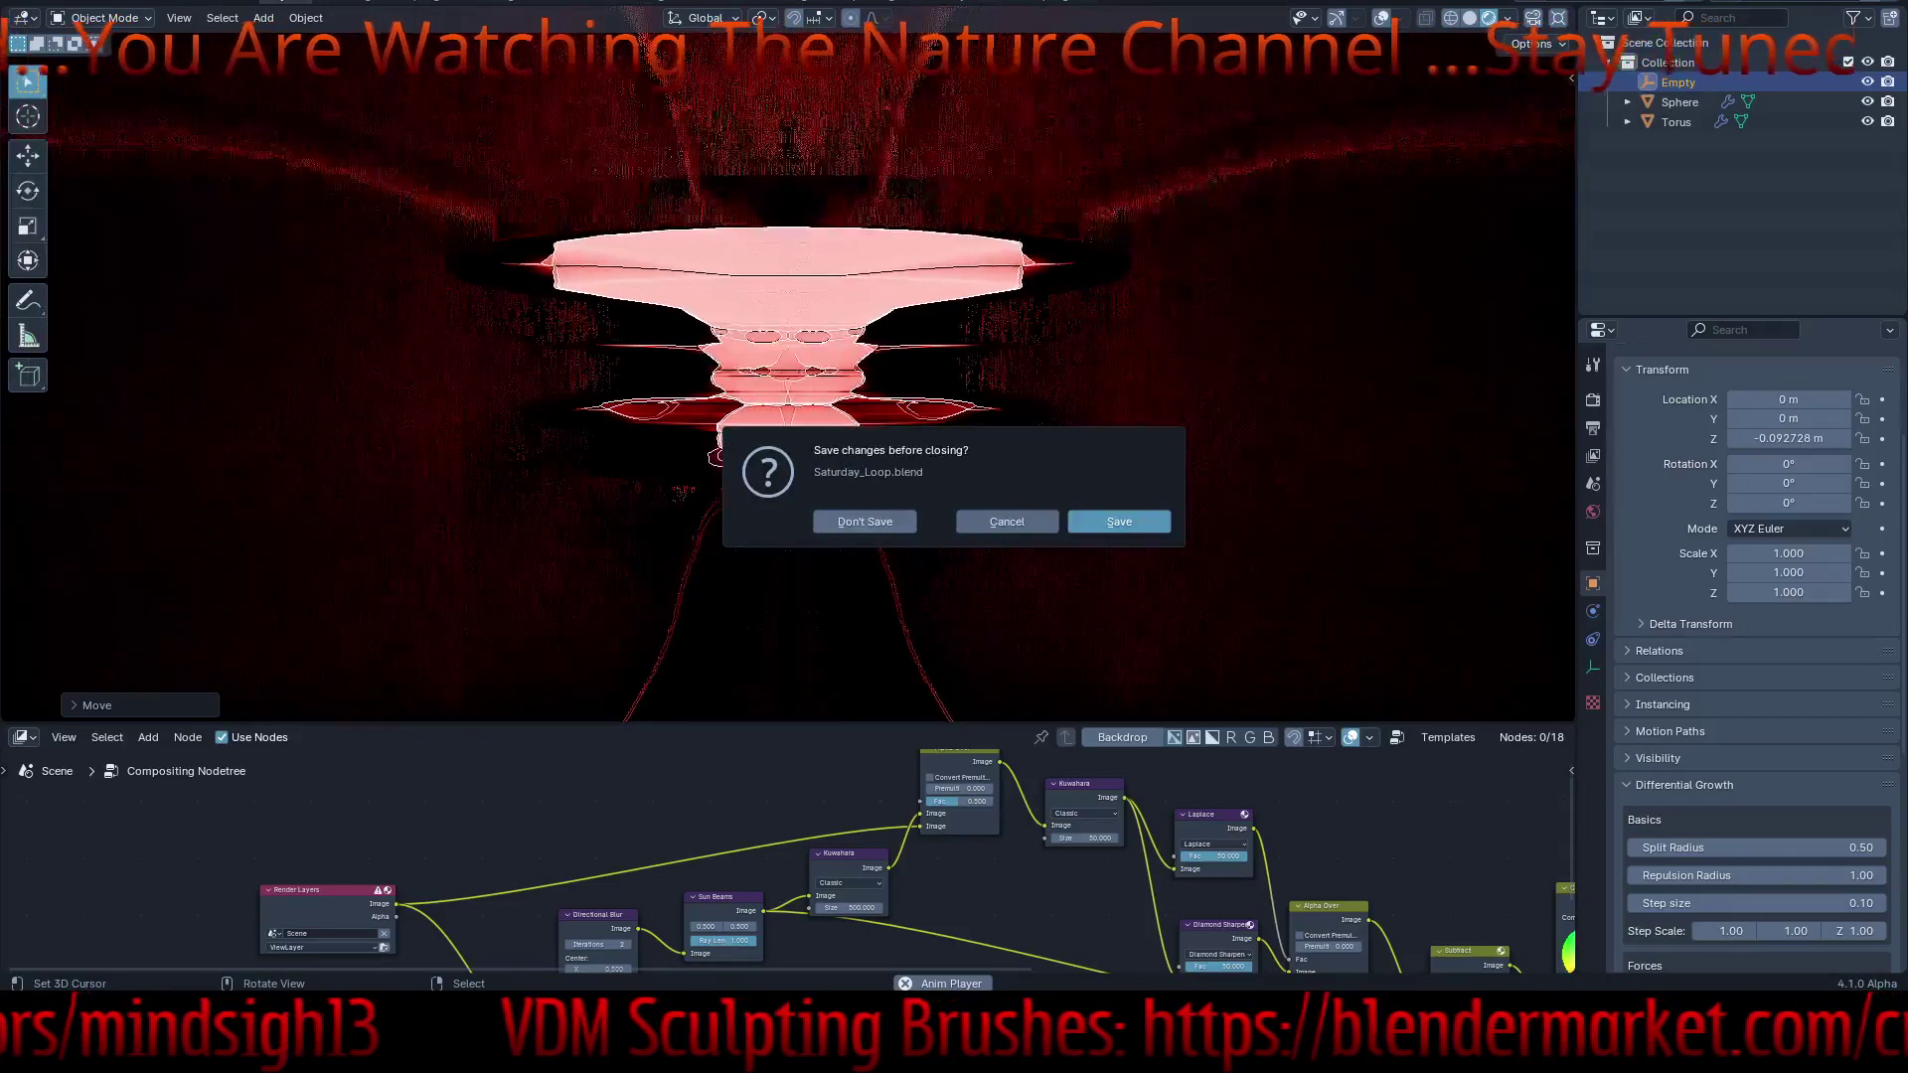
pyautogui.click(864, 522)
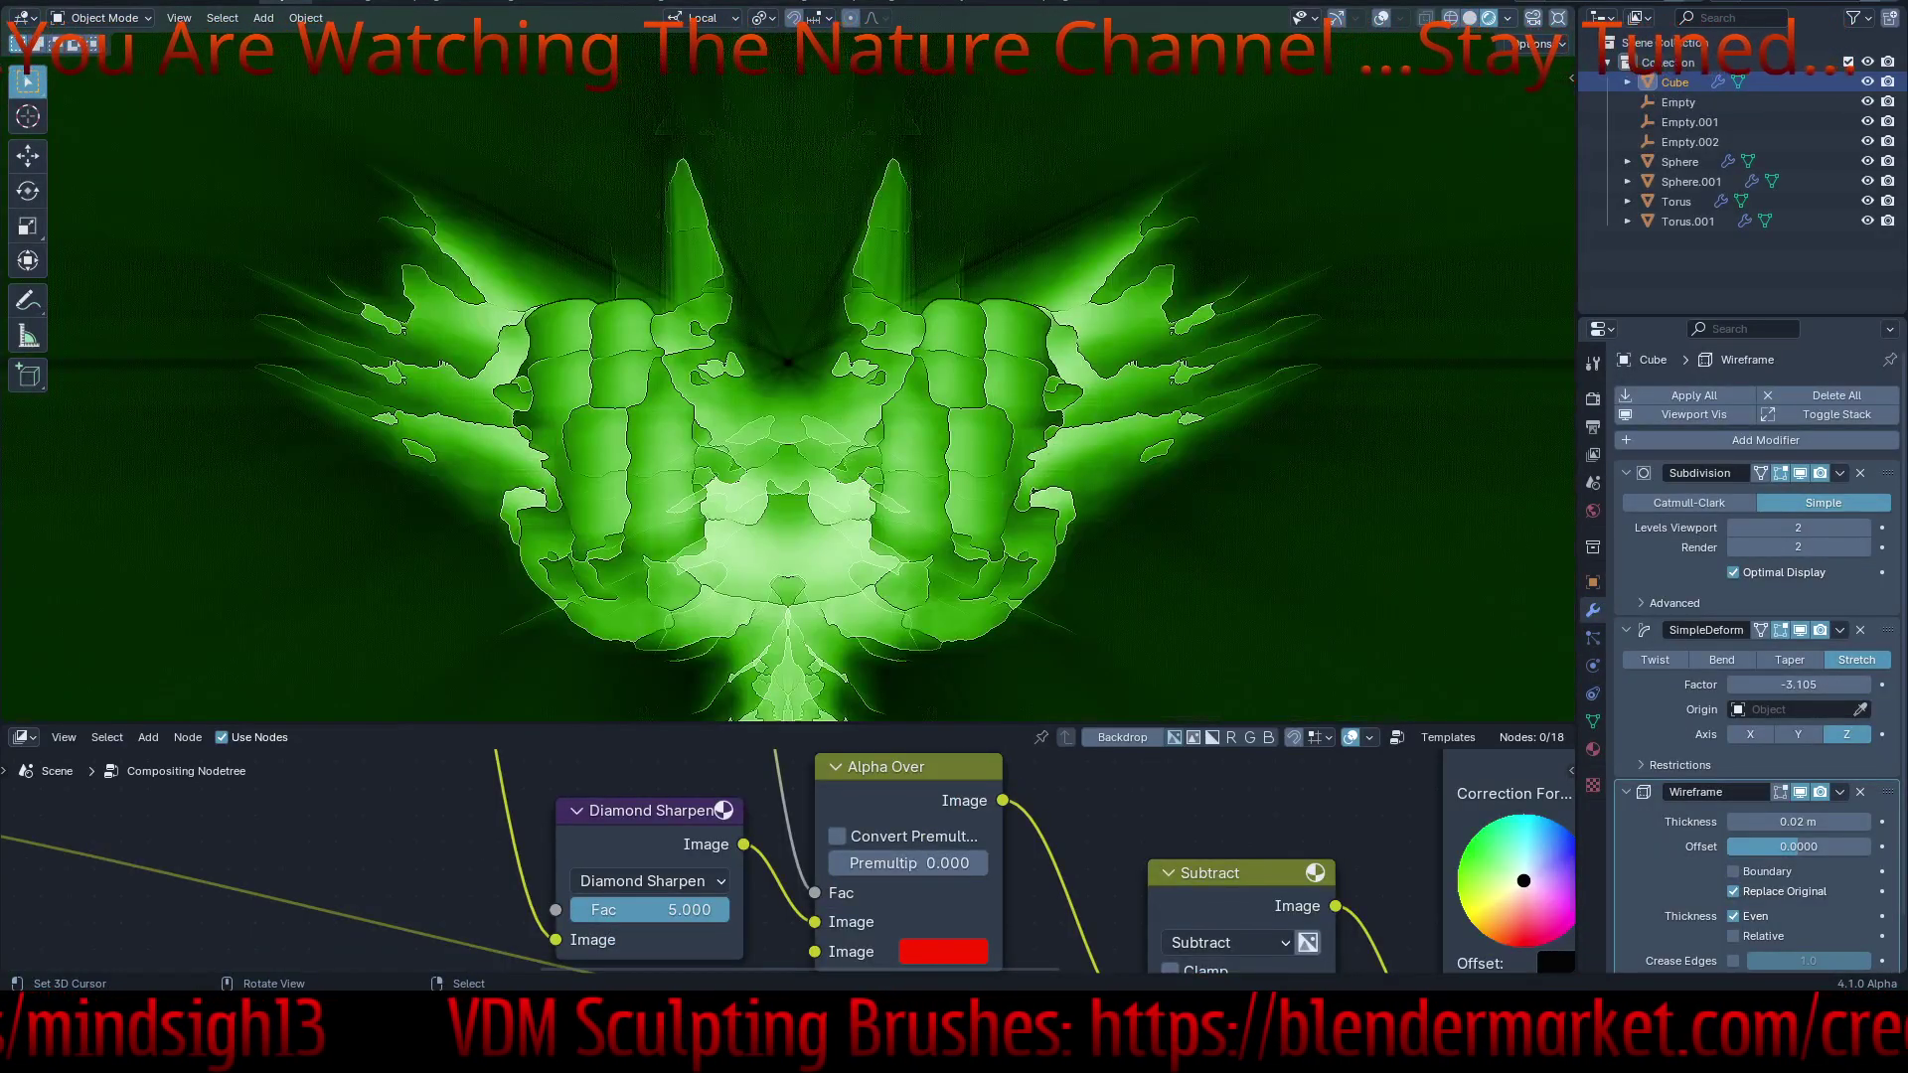
# - Start playing the opened file's animation and view the green shape from another angle
pyautogui.click(1508, 18)
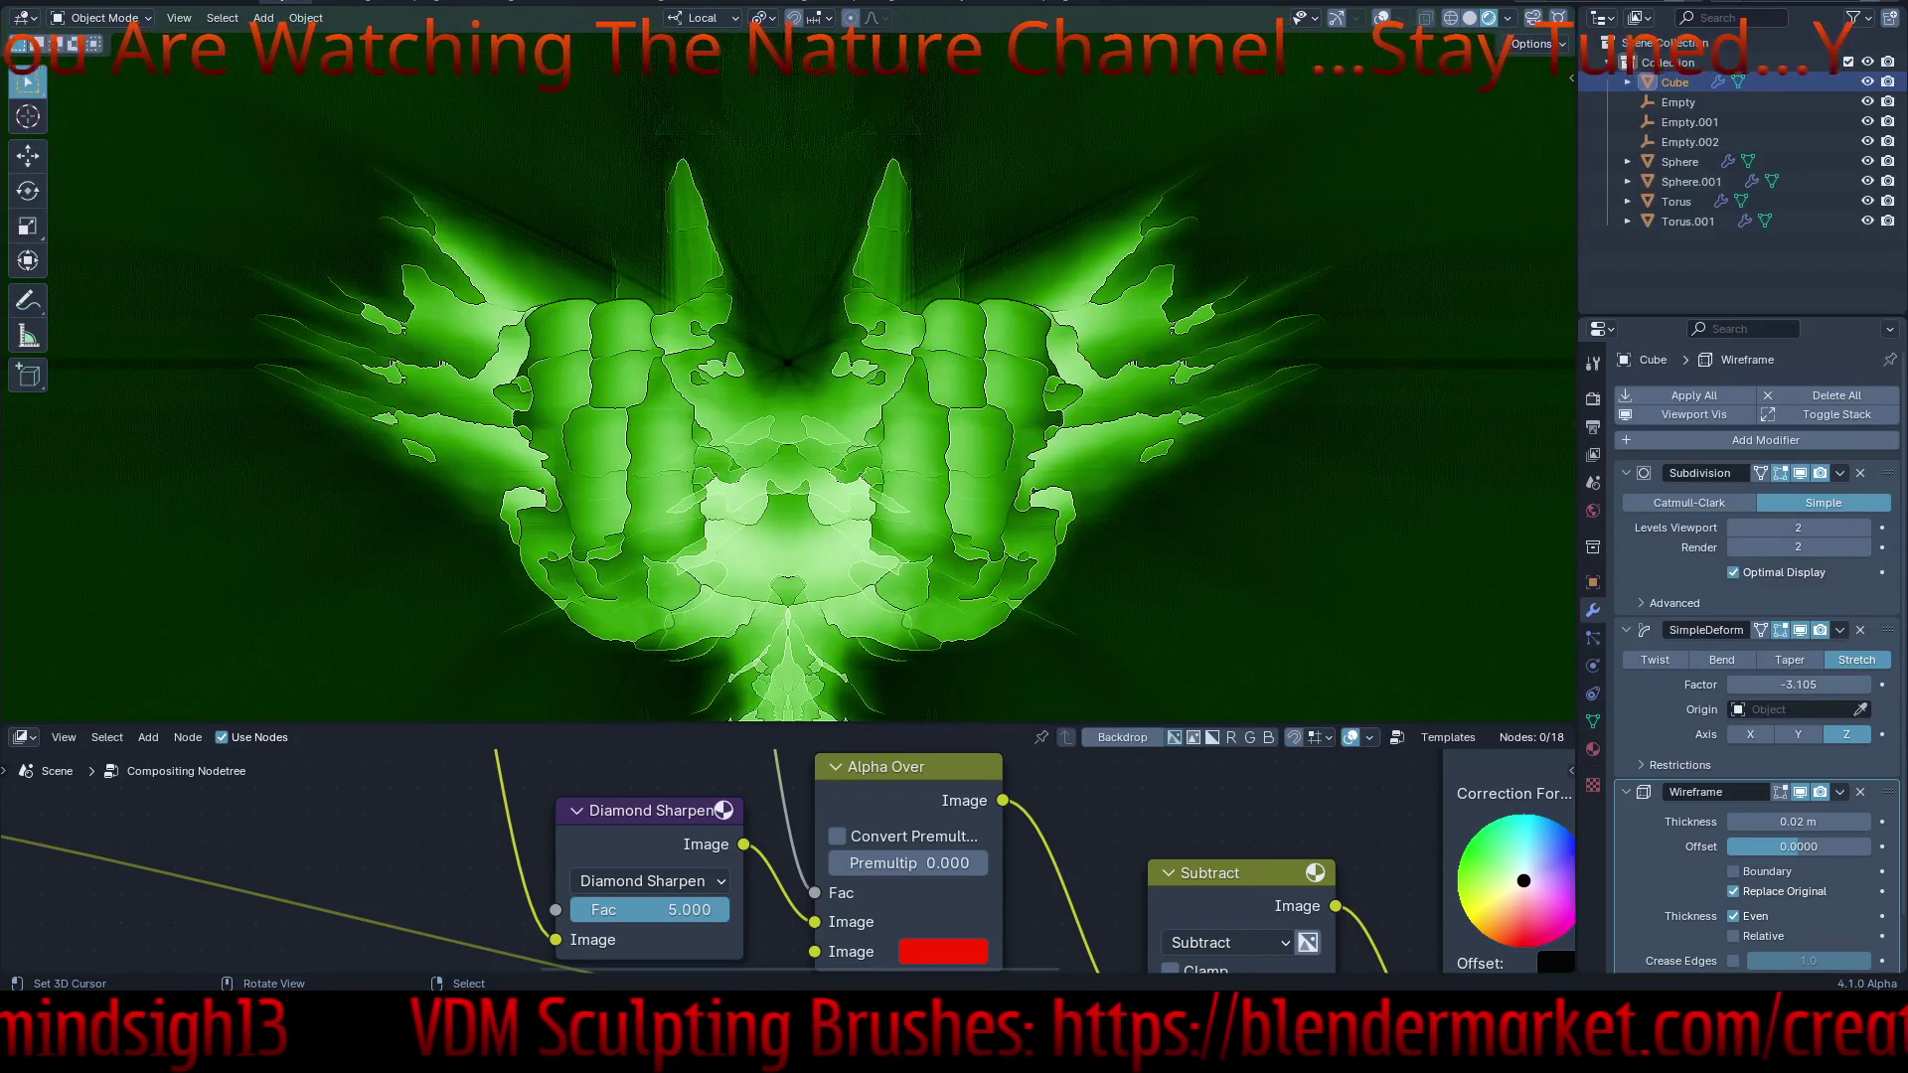
pyautogui.hotkey('shift', 'space')
pyautogui.click(944, 399)
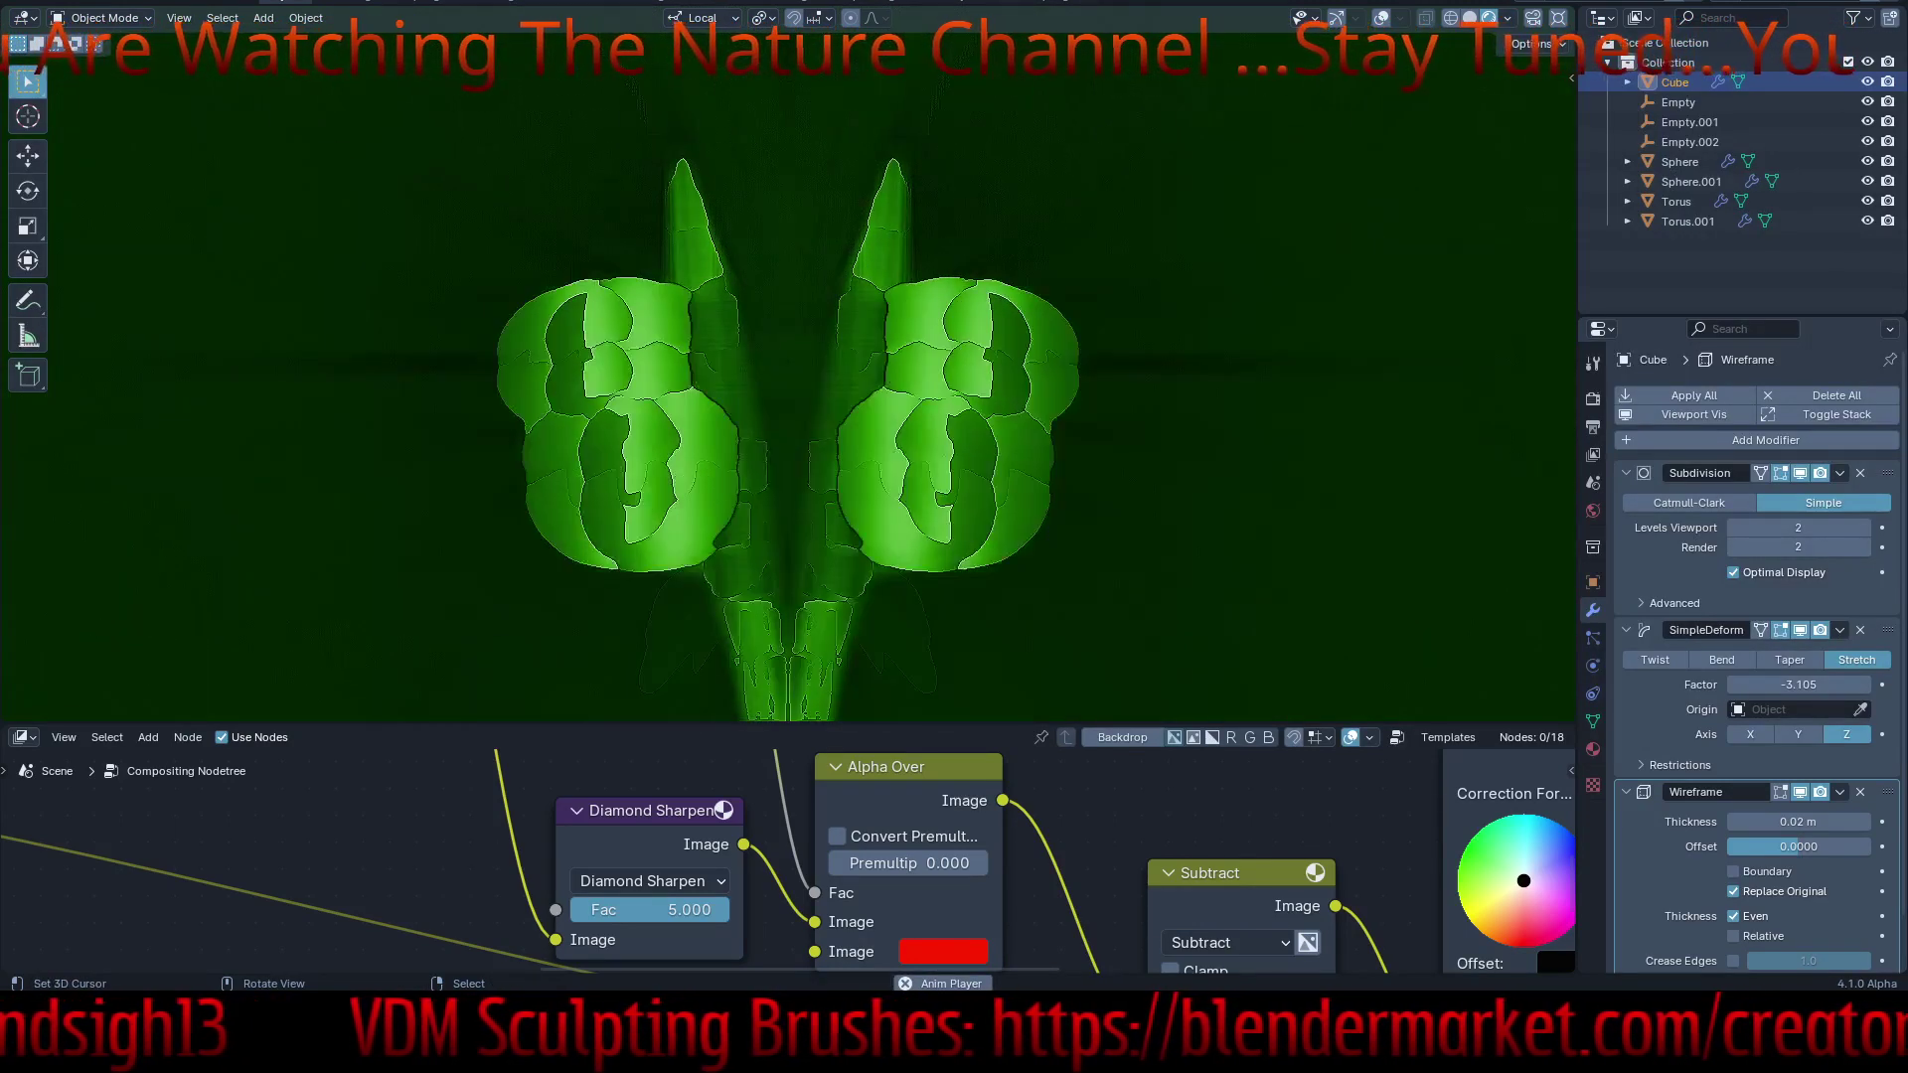
pyautogui.moveTo(944, 400); pyautogui.dragTo(785, 358, button='middle')
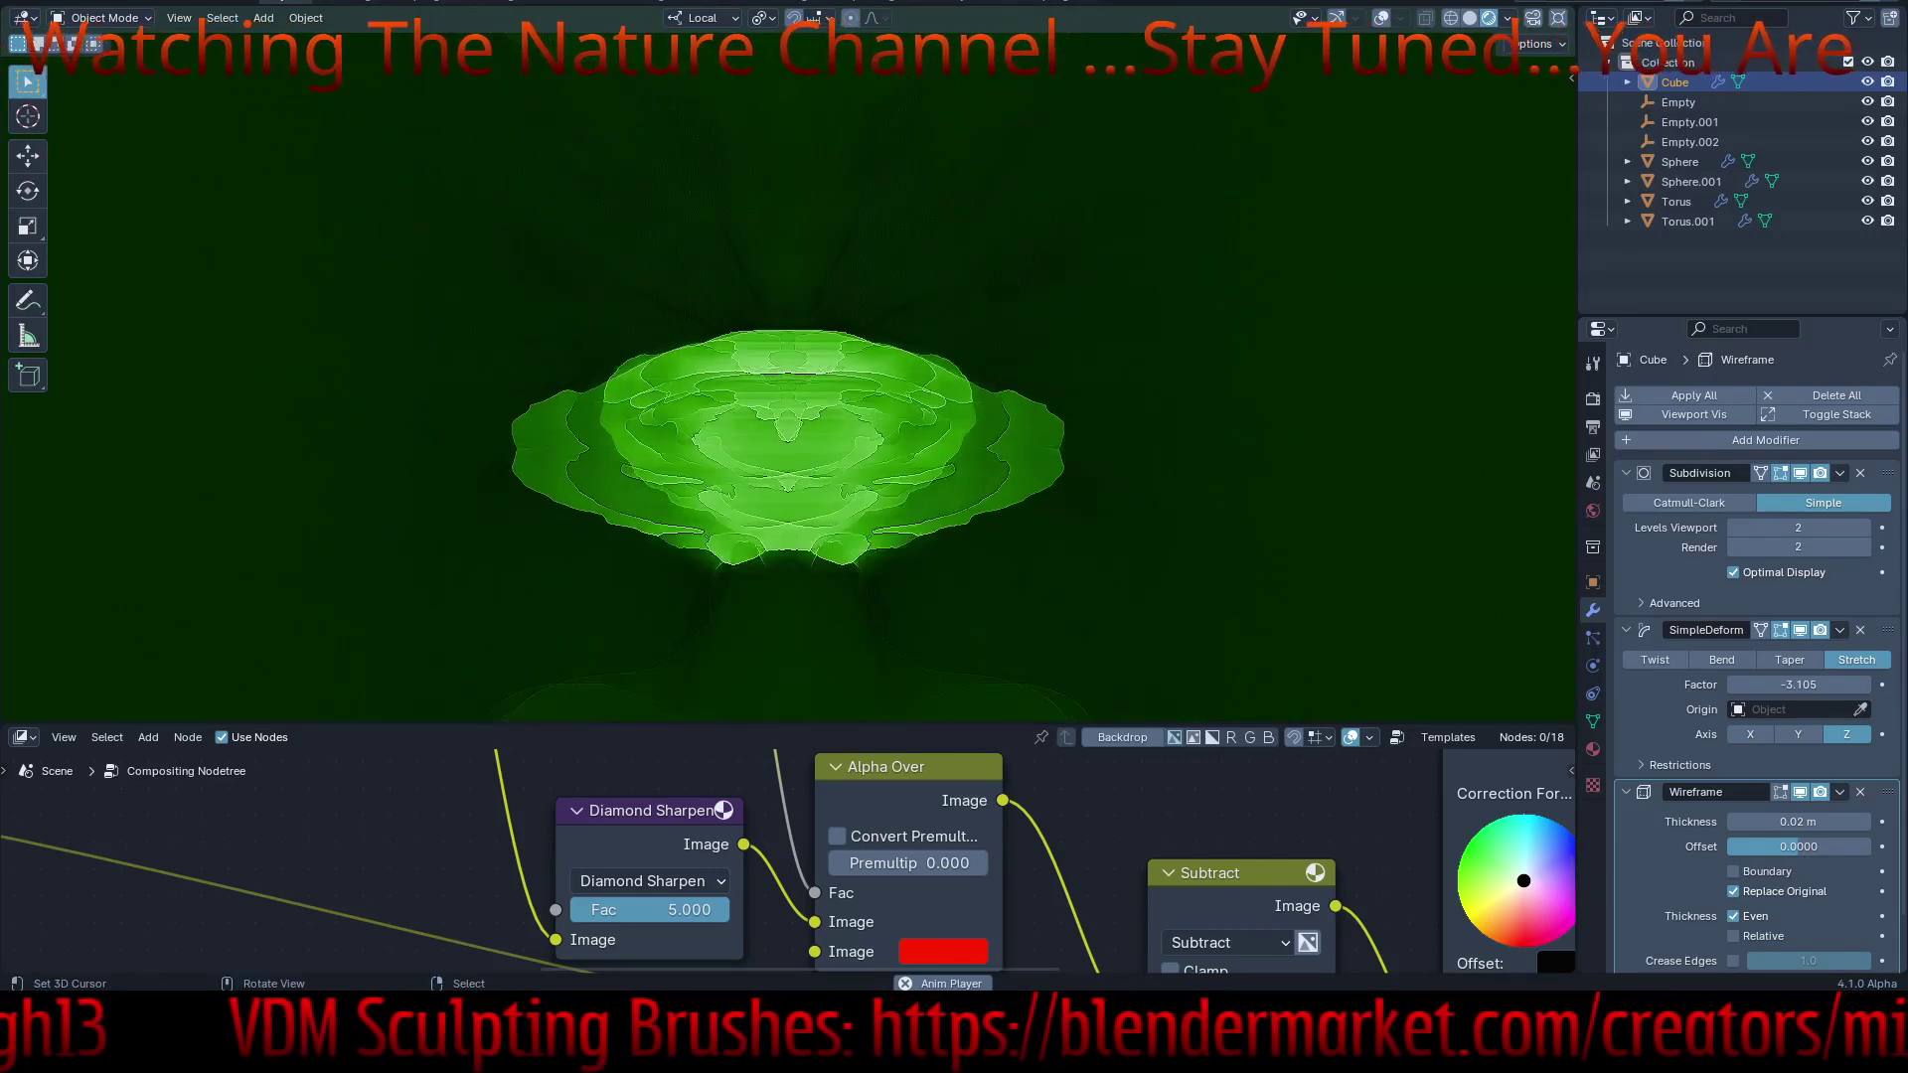
# - Try the iridescent blue-pink MatCap for the scene's Workbench lighting
pyautogui.click(1593, 399)
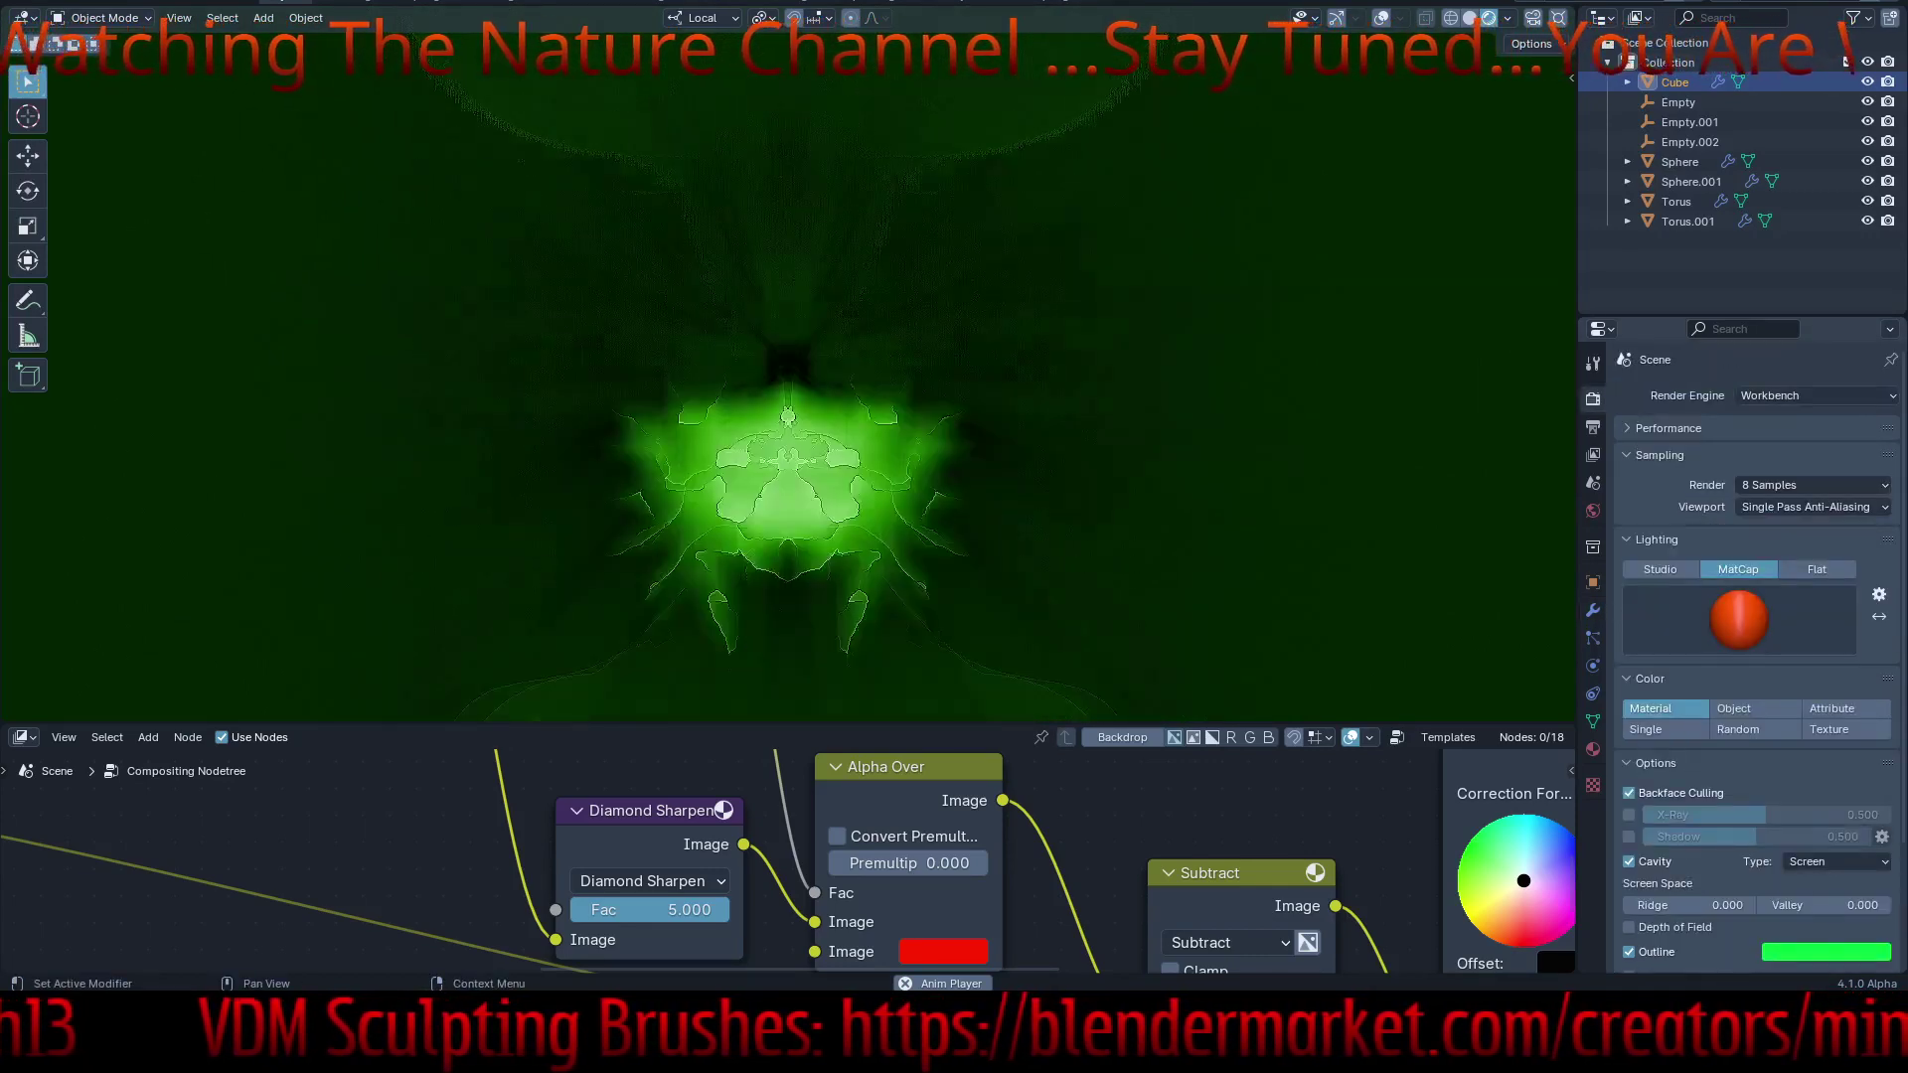
pyautogui.click(1739, 619)
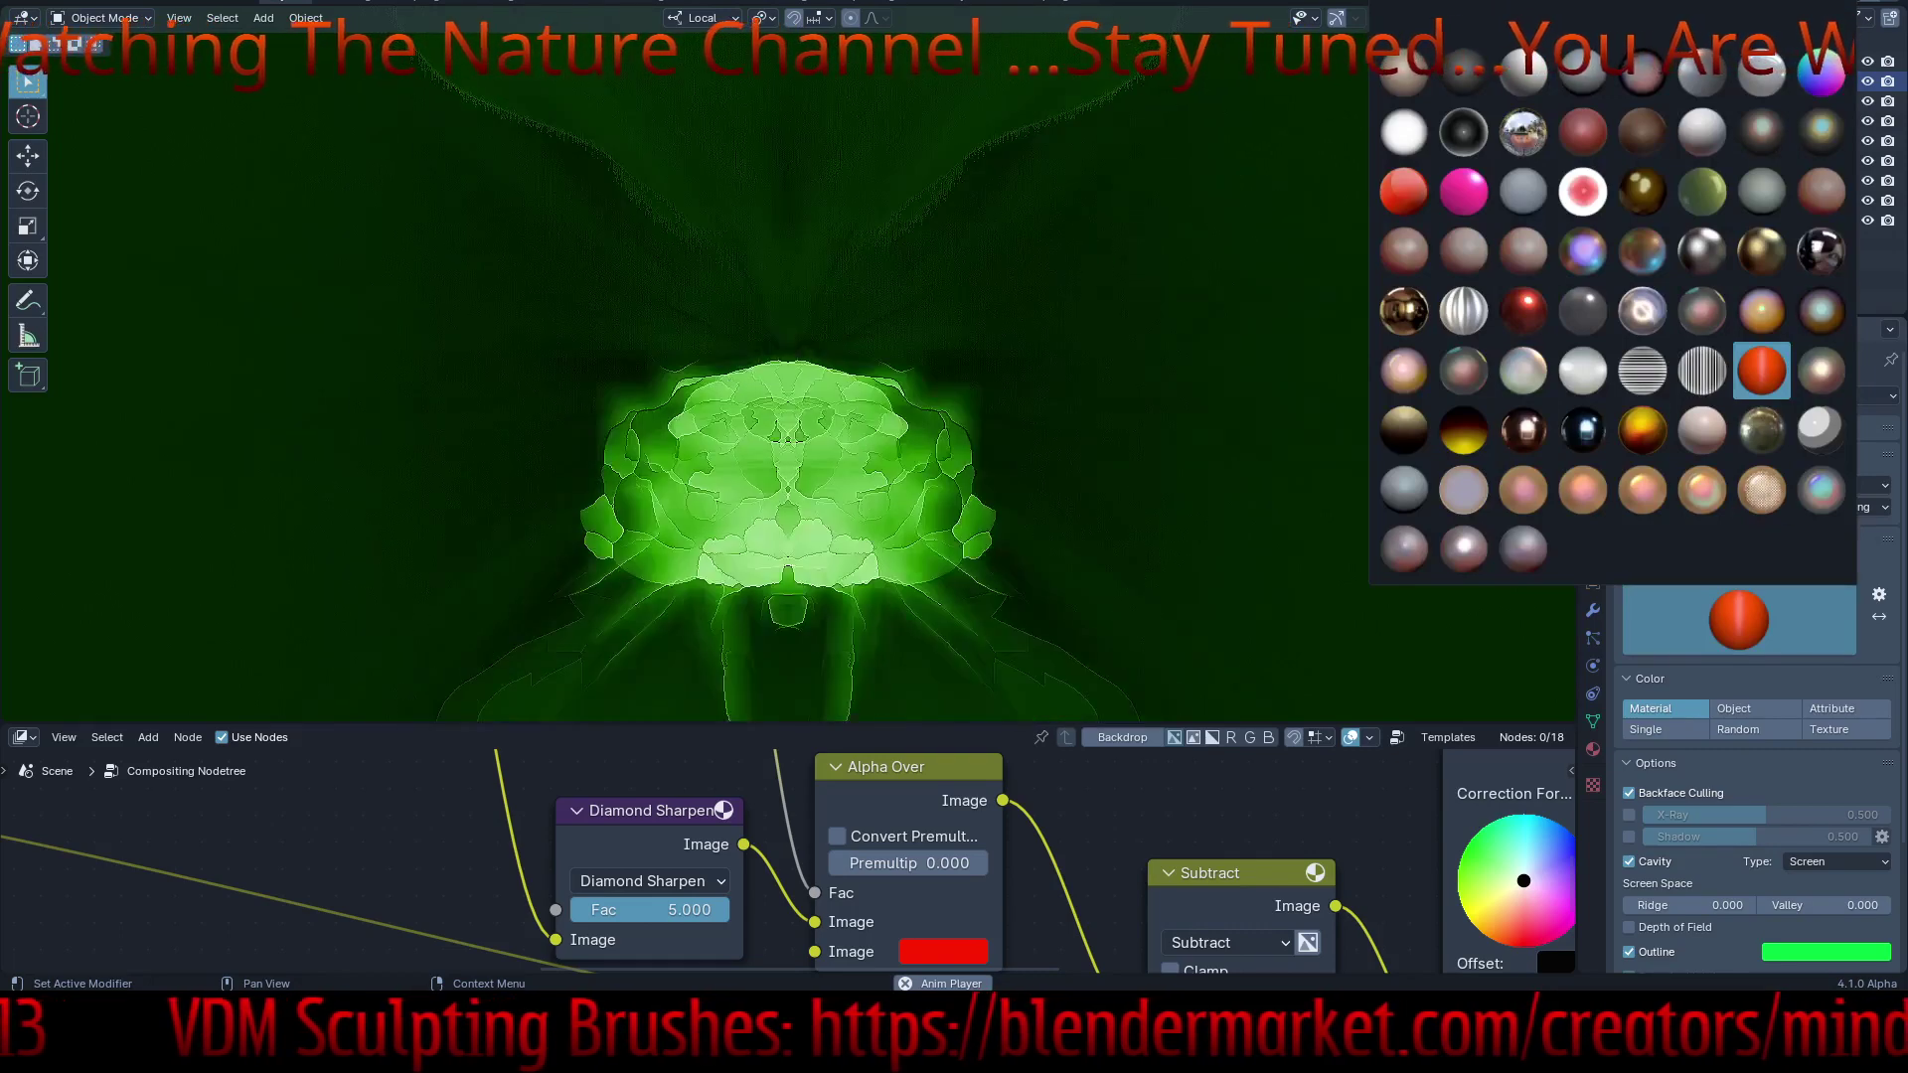
pyautogui.click(1821, 489)
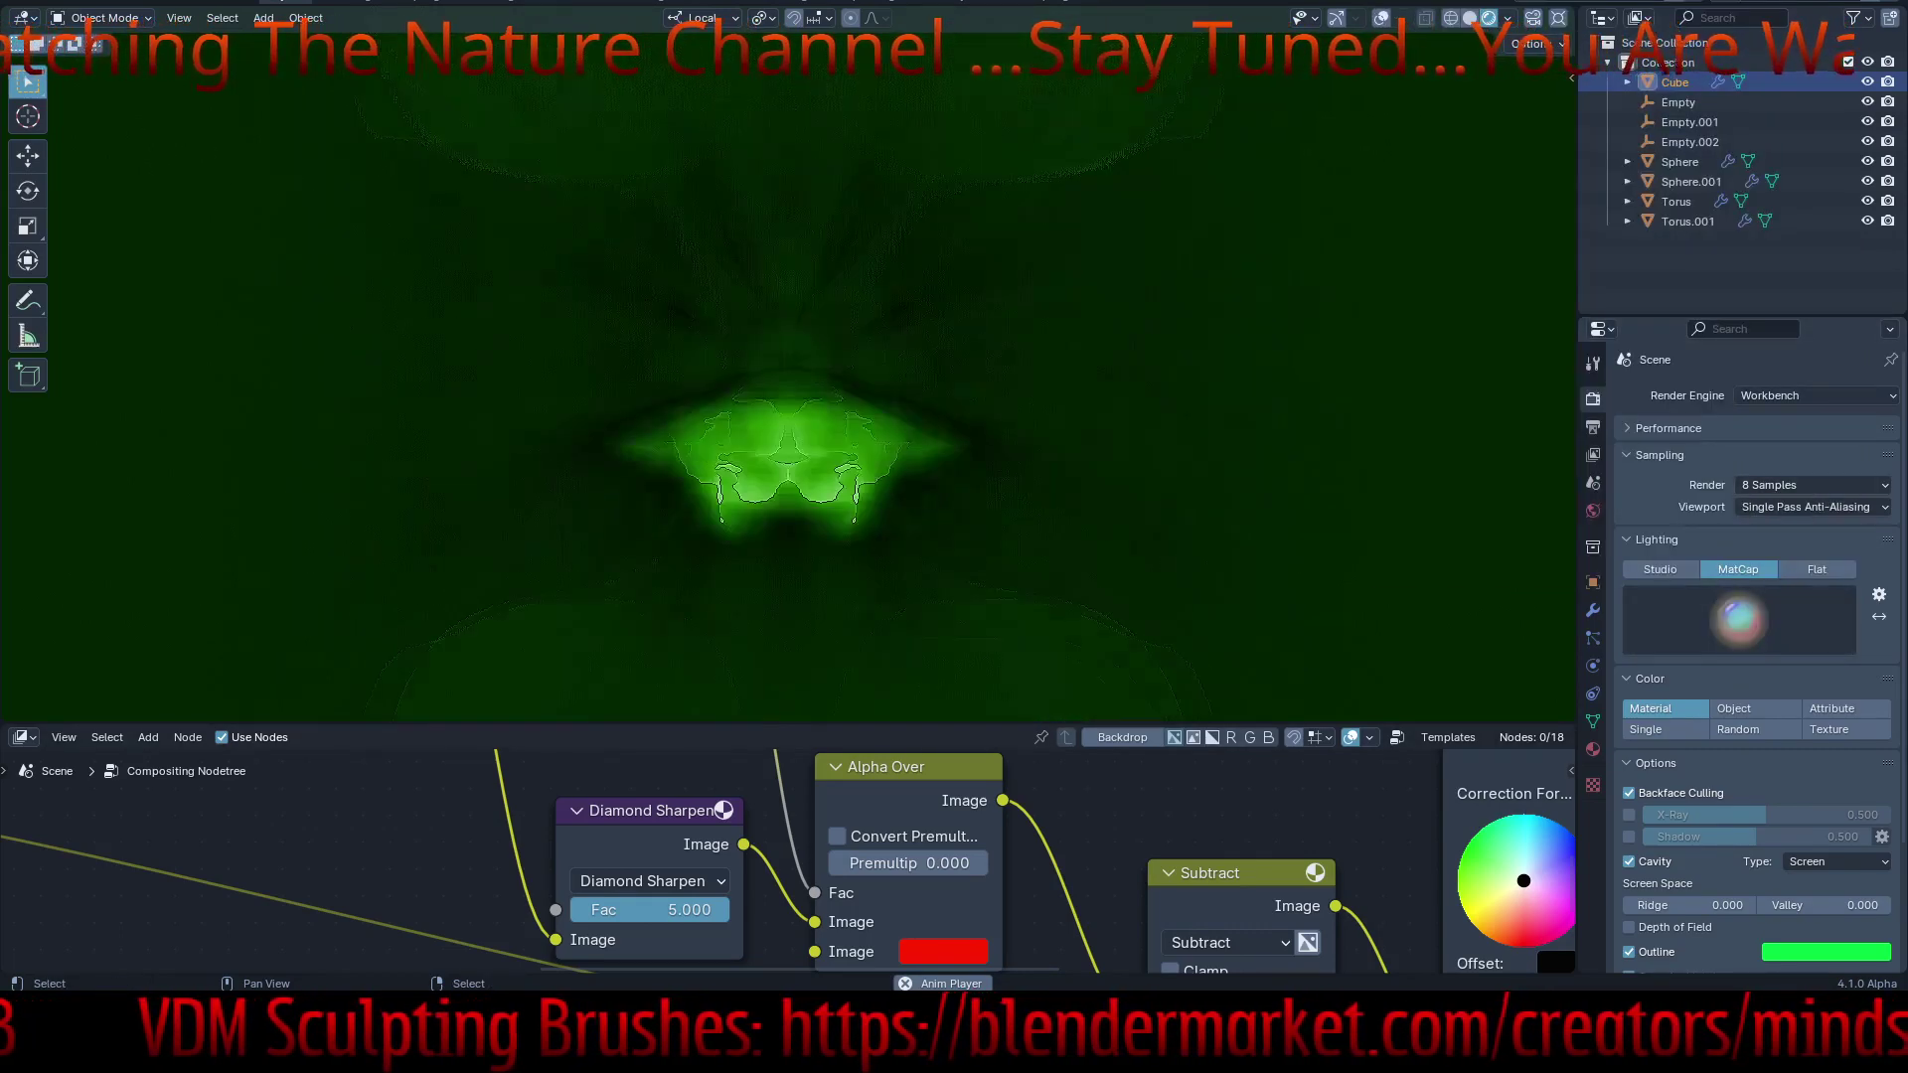
# - Change the green image colour on the compositing node beyond the Color Balance and Flip nodes to red
pyautogui.press('Home')
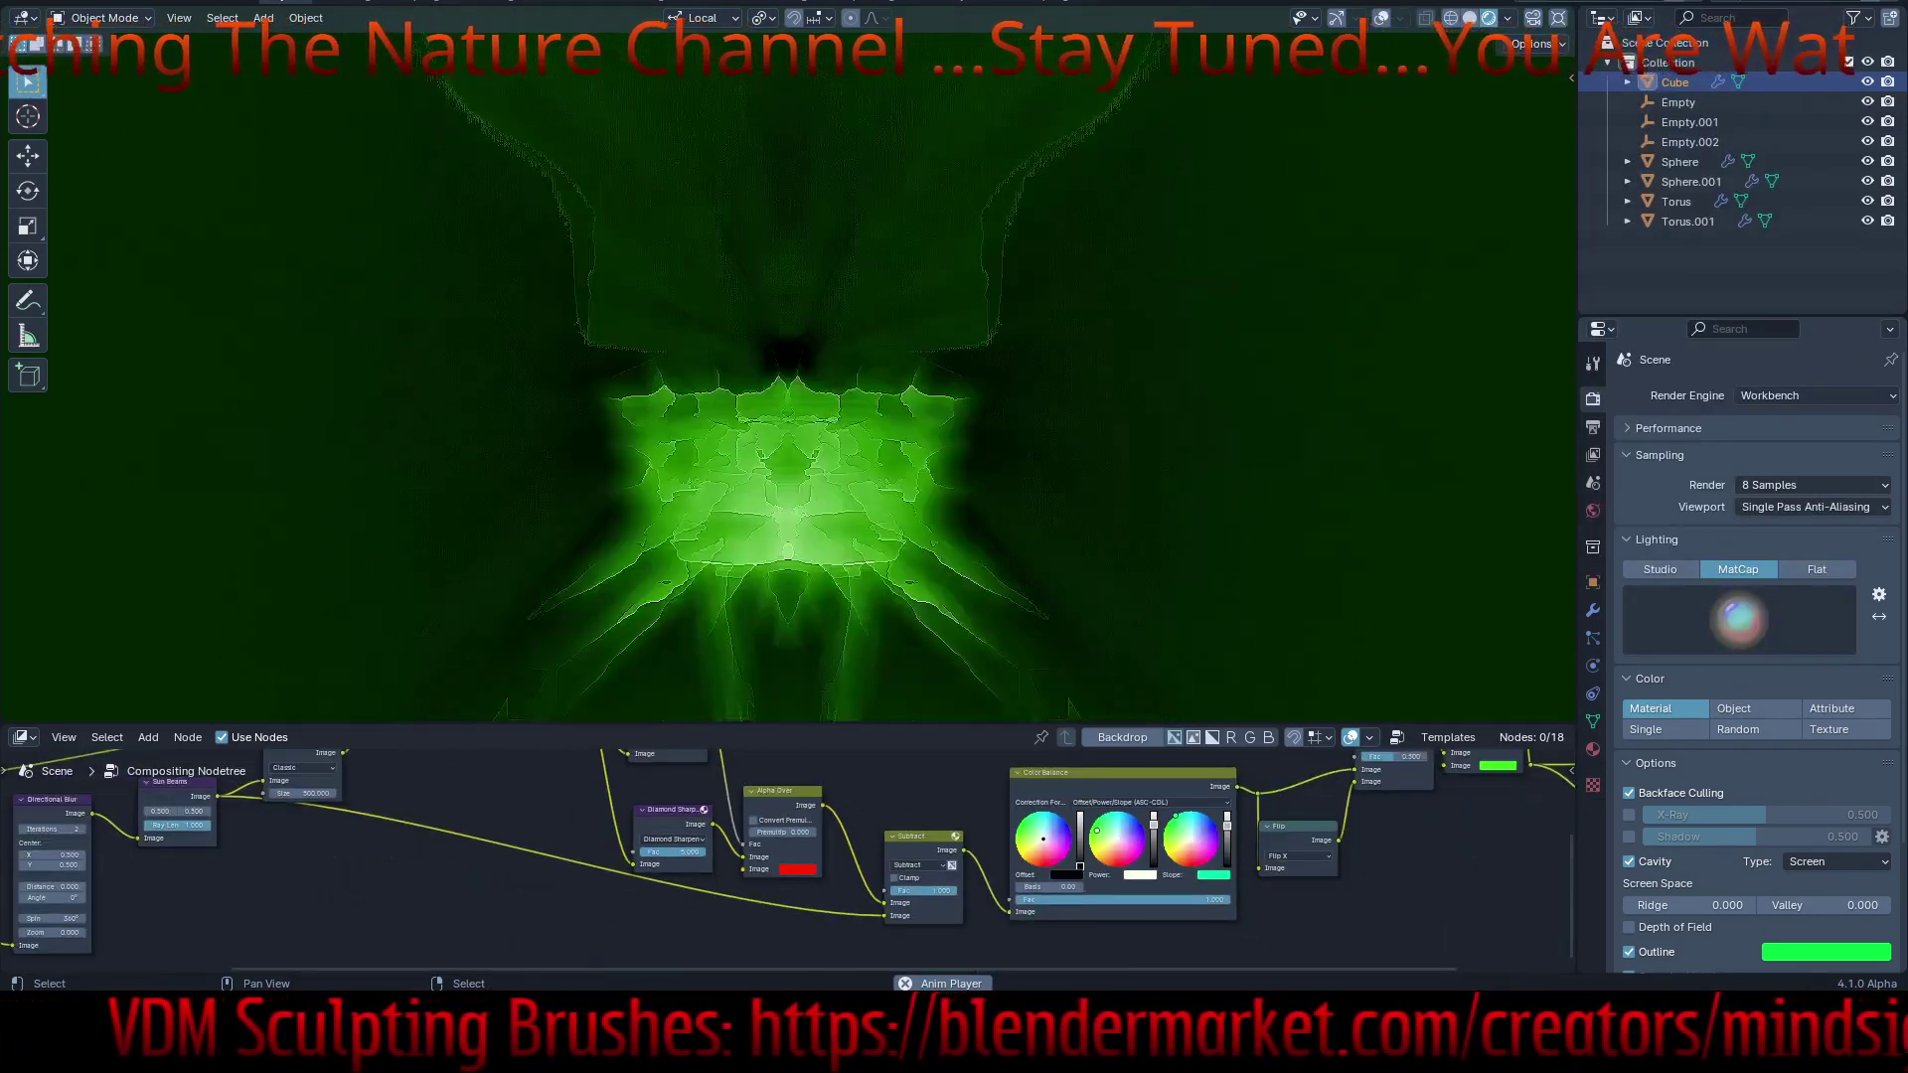
pyautogui.click(1498, 765)
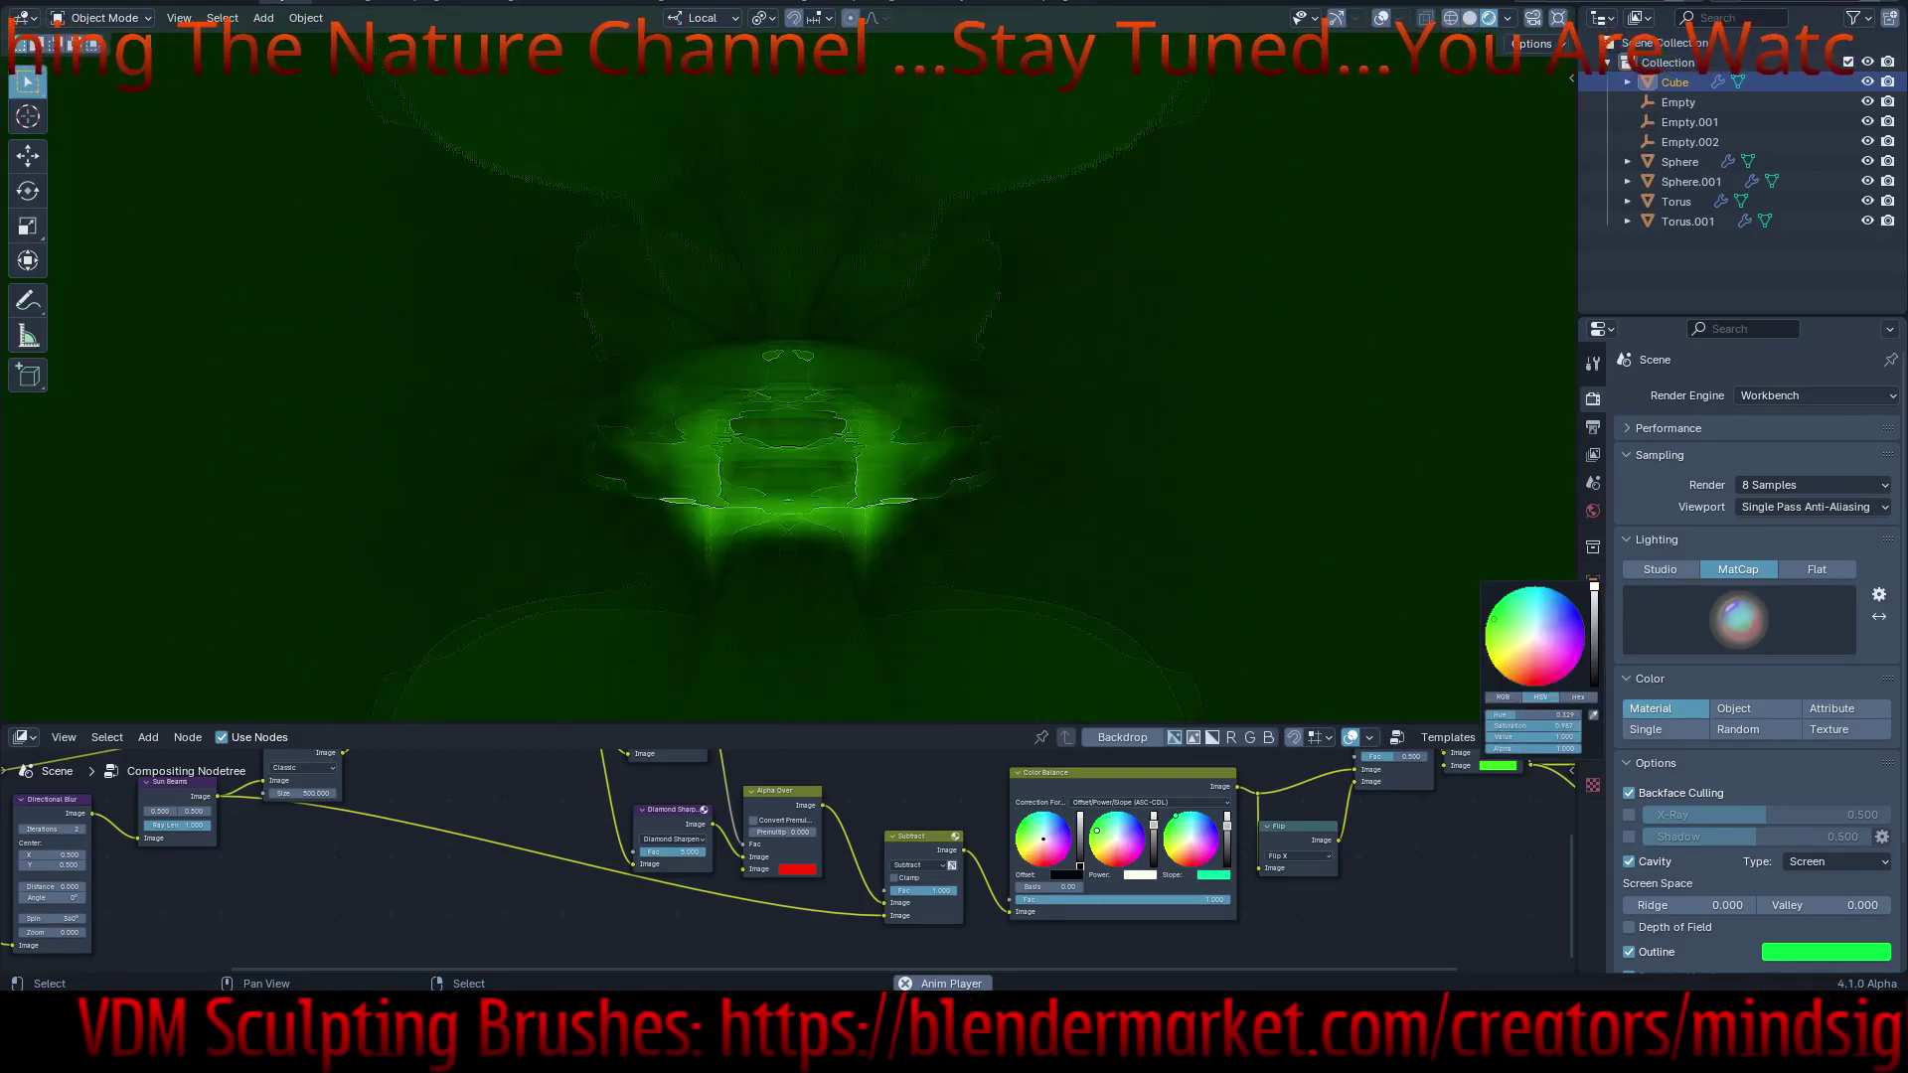
pyautogui.click(1529, 683)
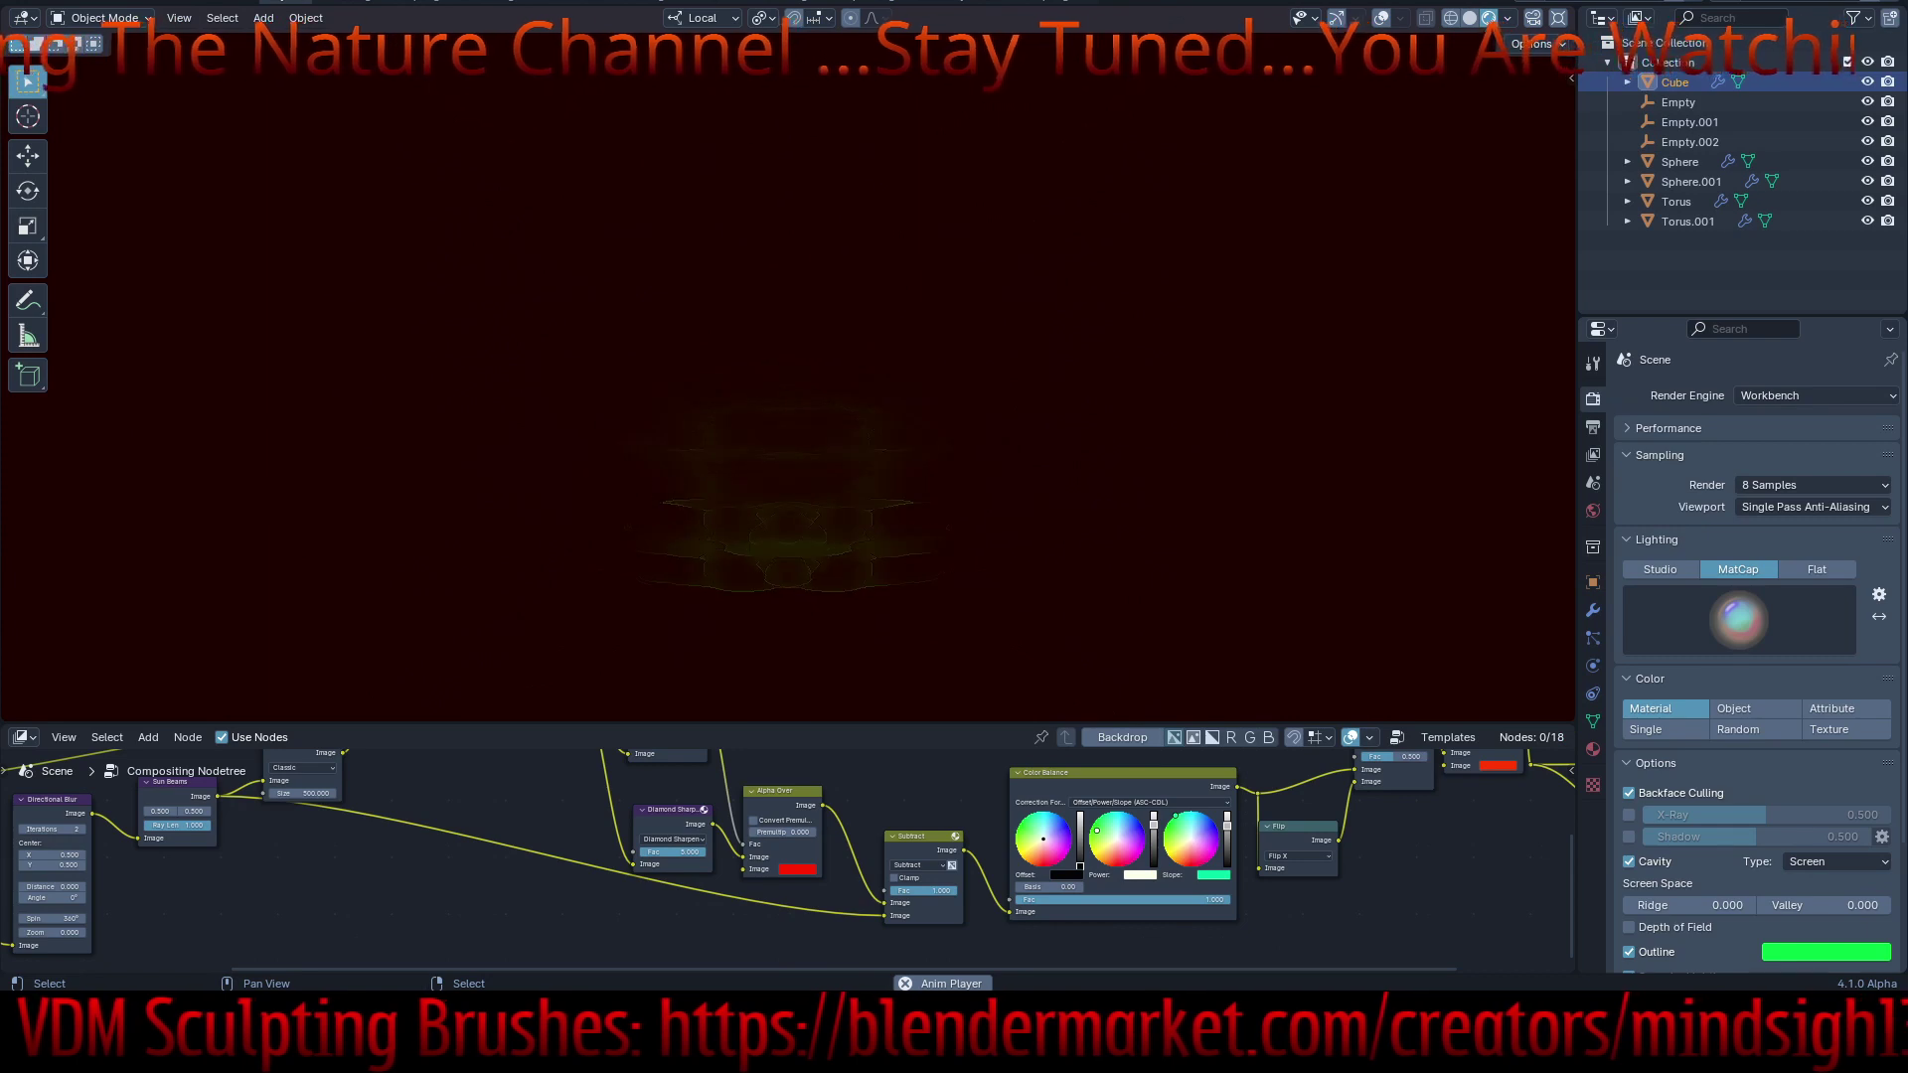
# - Set the Slope colour of the Color Balance node to cyan
pyautogui.click(1213, 875)
pyautogui.moveTo(1254, 780); pyautogui.dragTo(1296, 734)
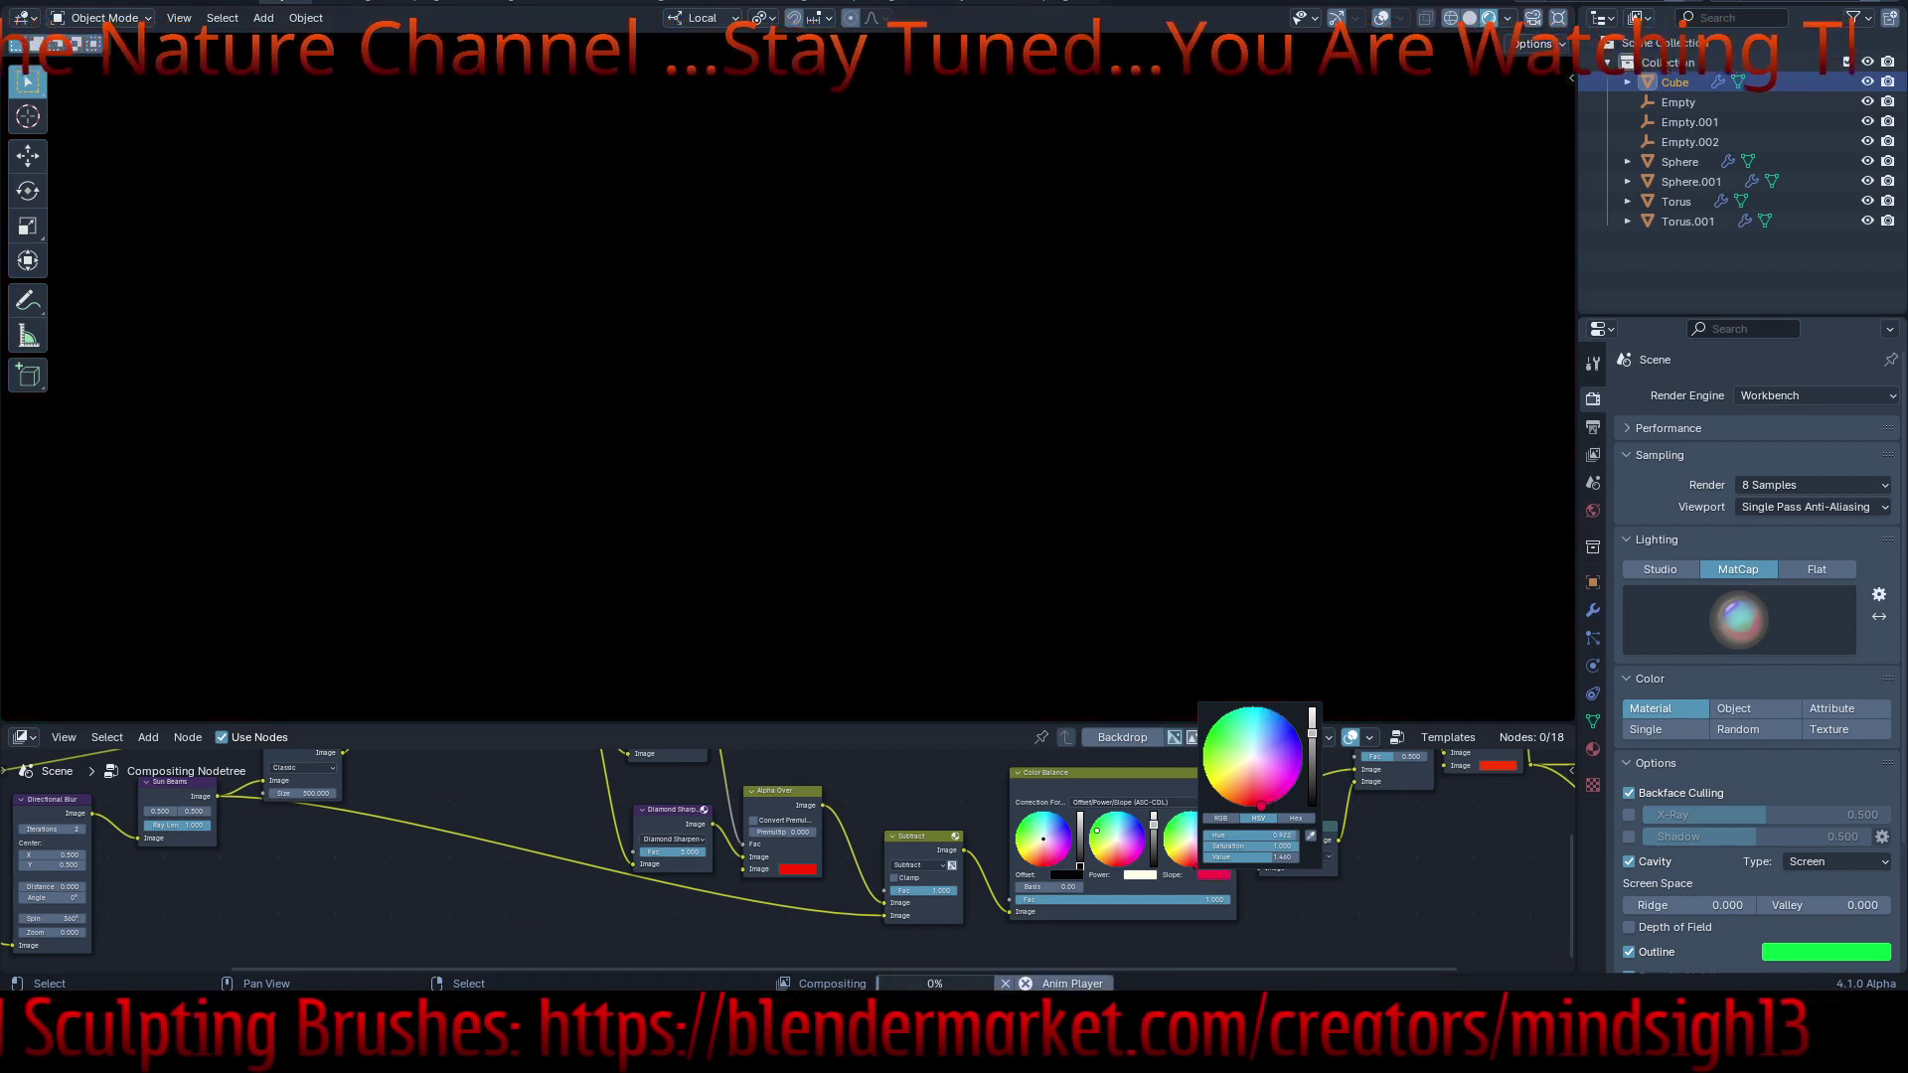
pyautogui.moveTo(1256, 806); pyautogui.dragTo(1261, 708)
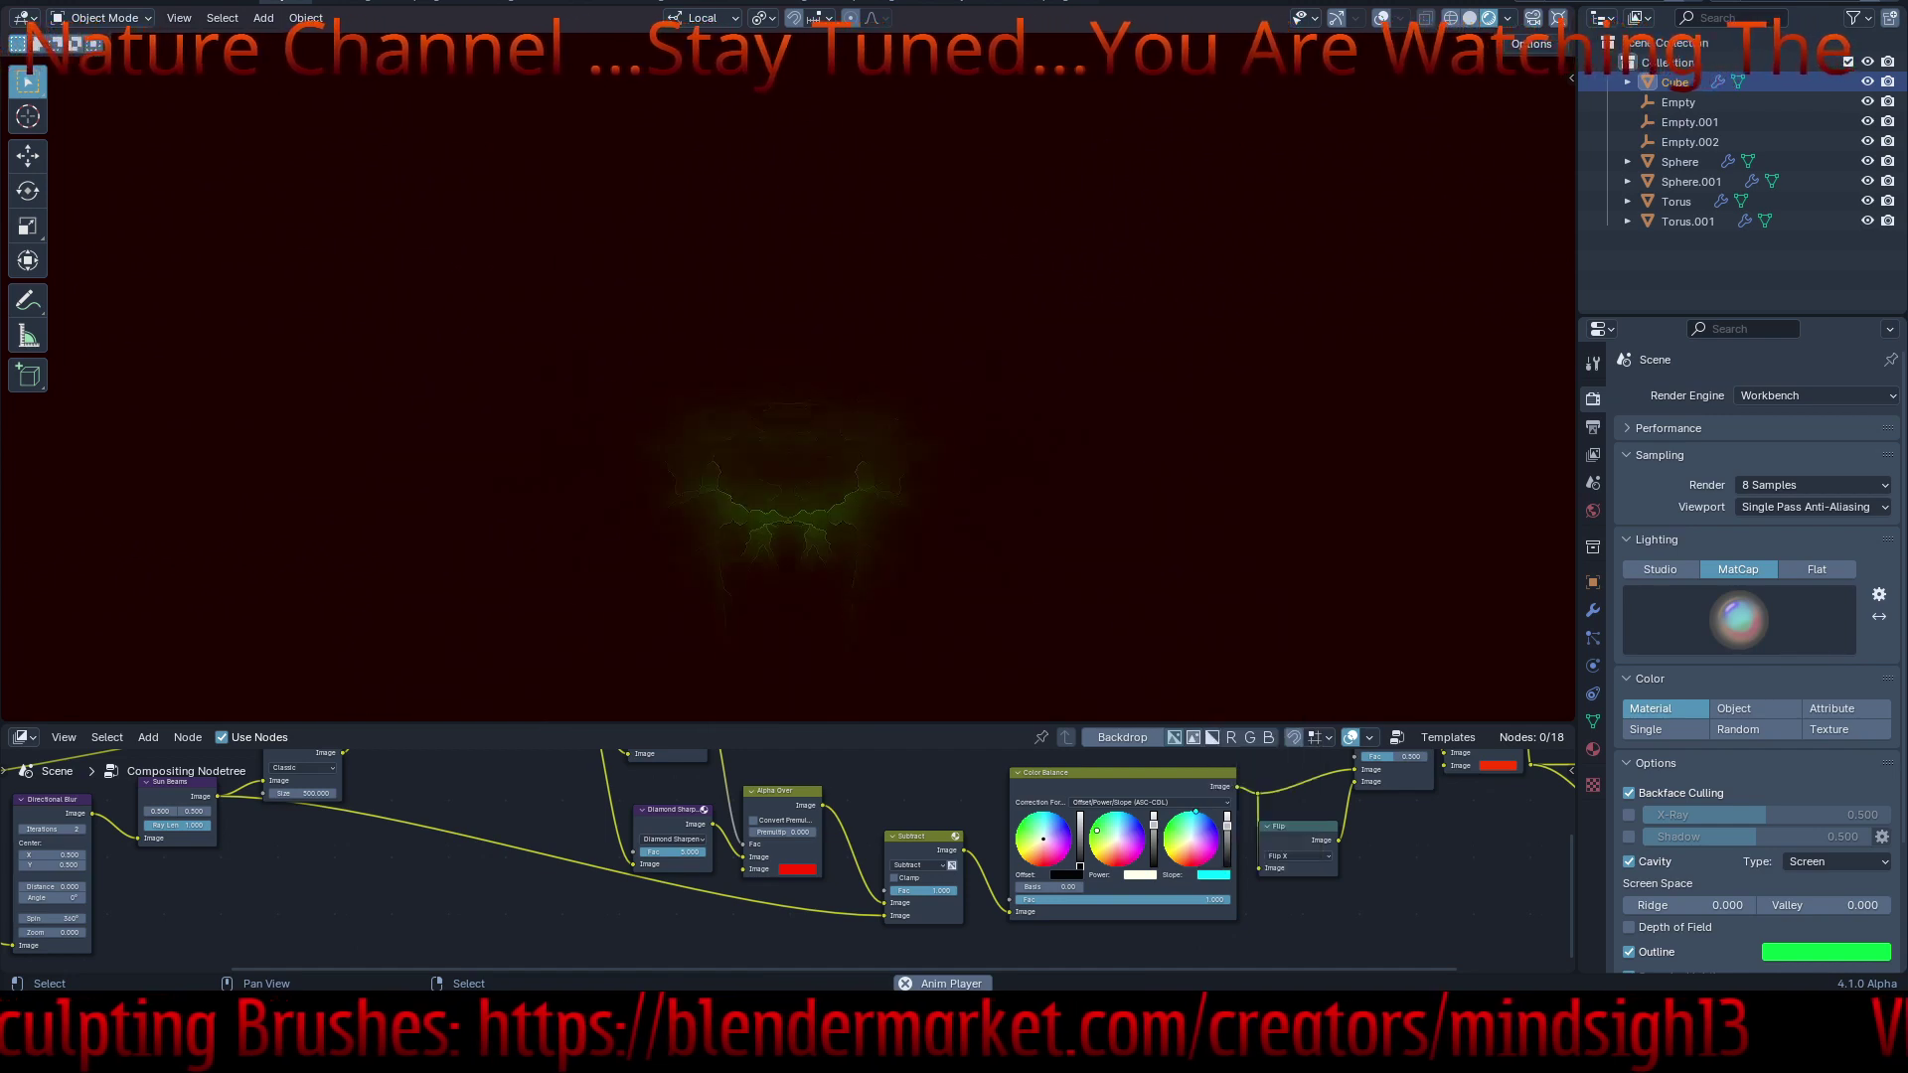
# - Change the blending mode of the Subtract node feeding the Color Balance node to Add
pyautogui.moveTo(1173, 845); pyautogui.dragTo(1334, 853, button='middle')
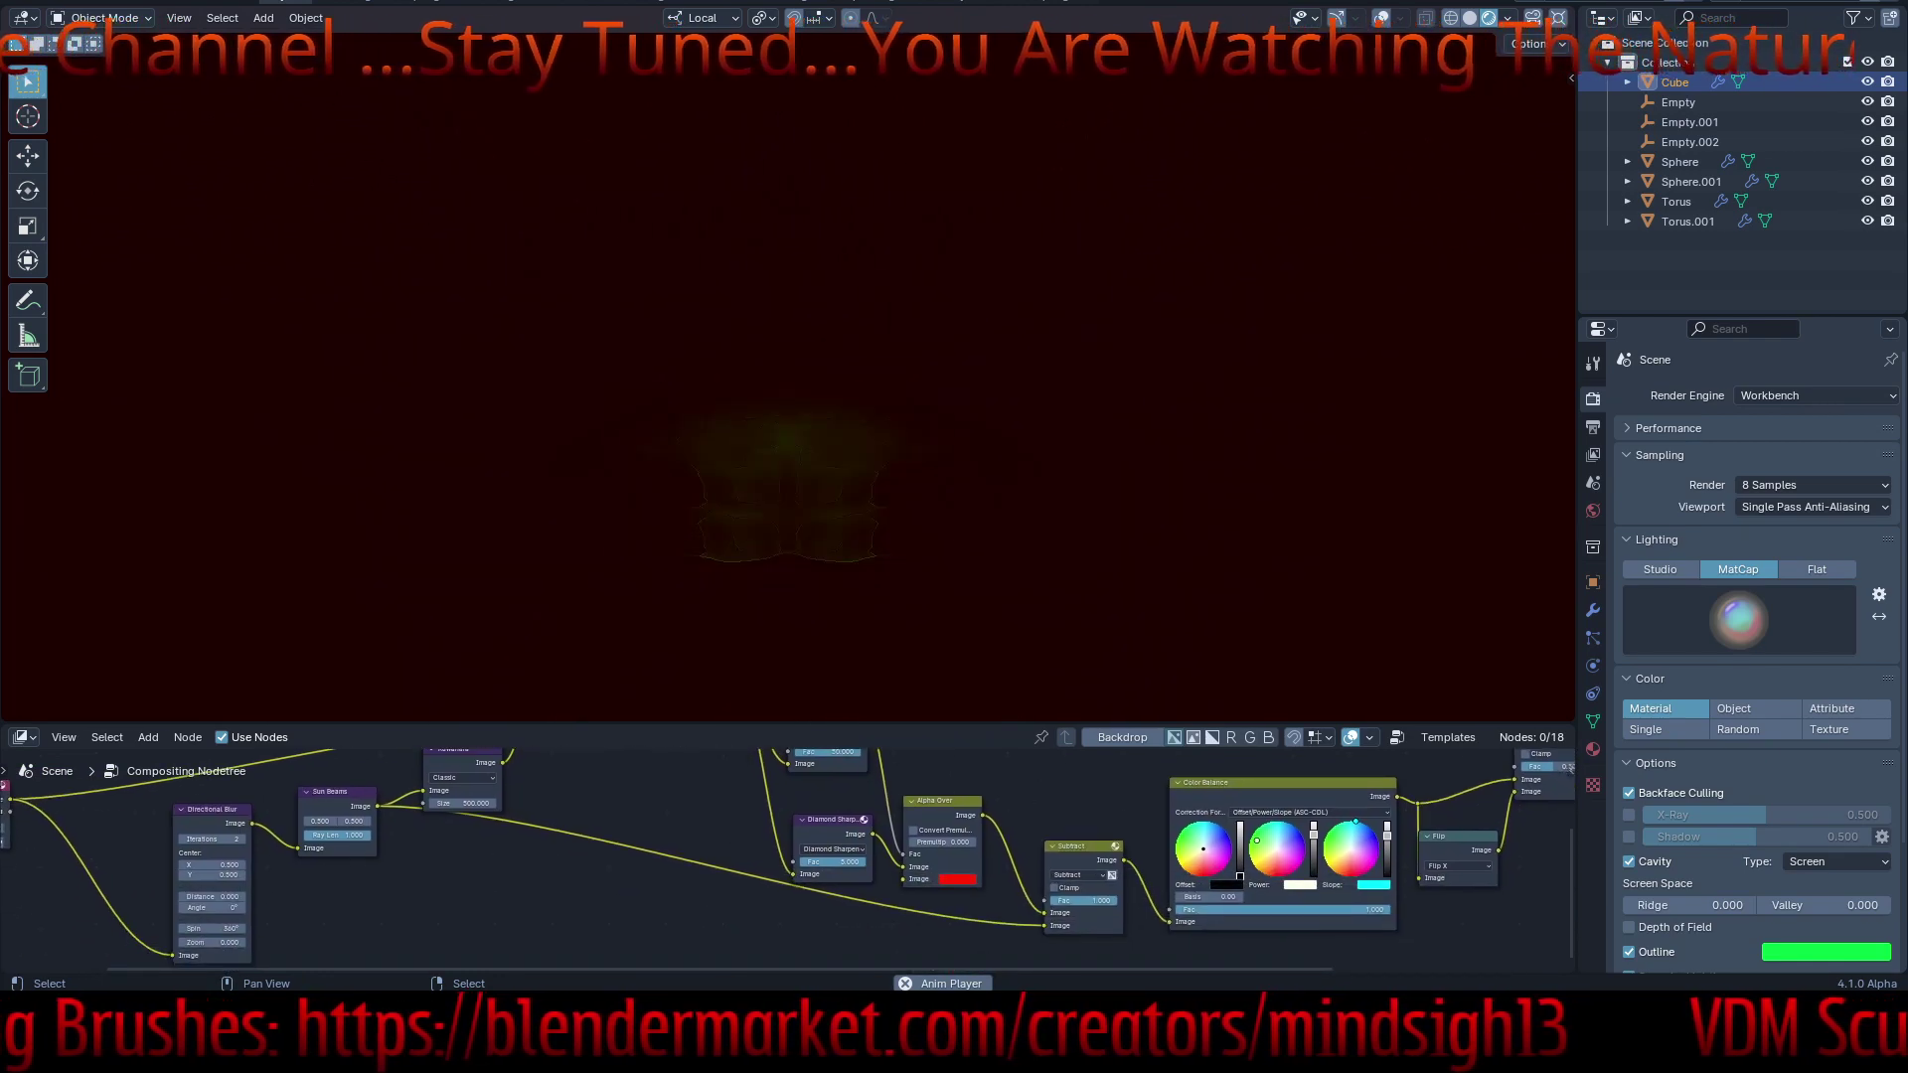
pyautogui.scroll(3, 1071, 902)
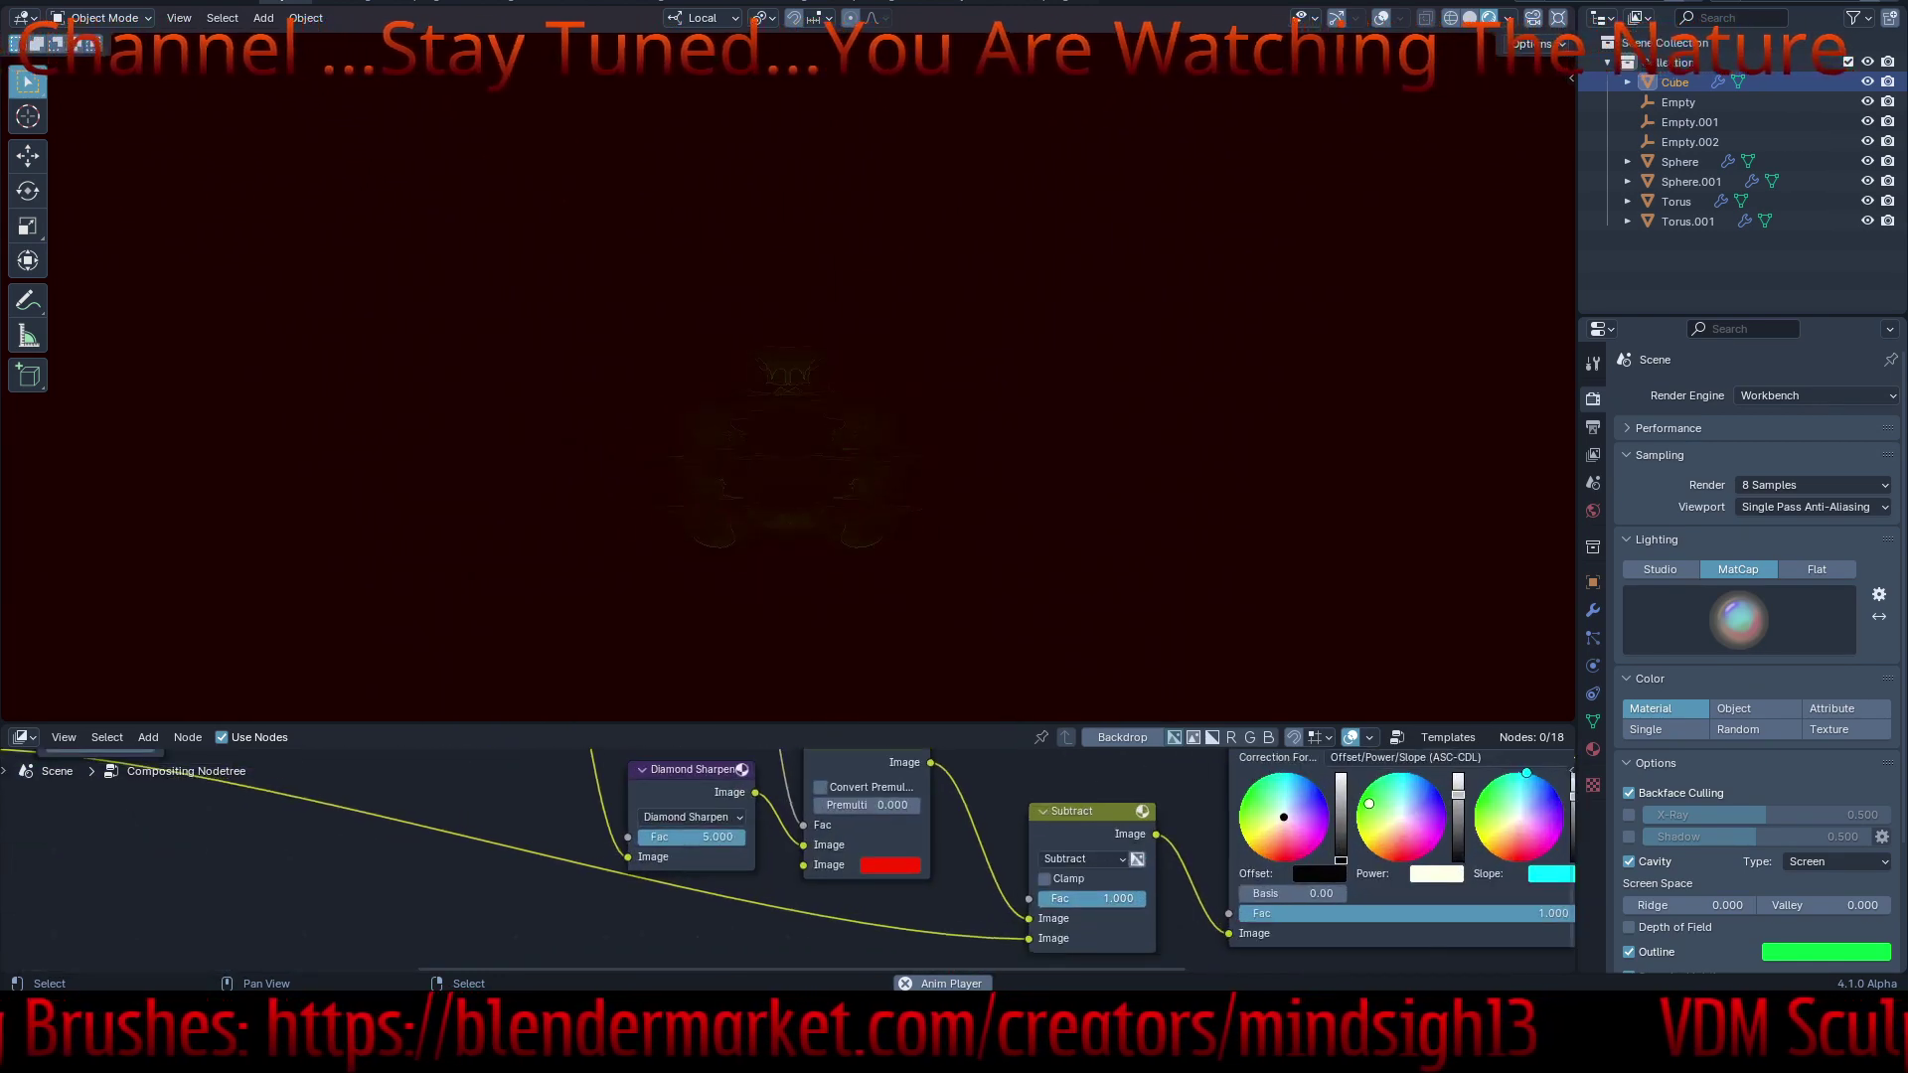
pyautogui.click(1083, 859)
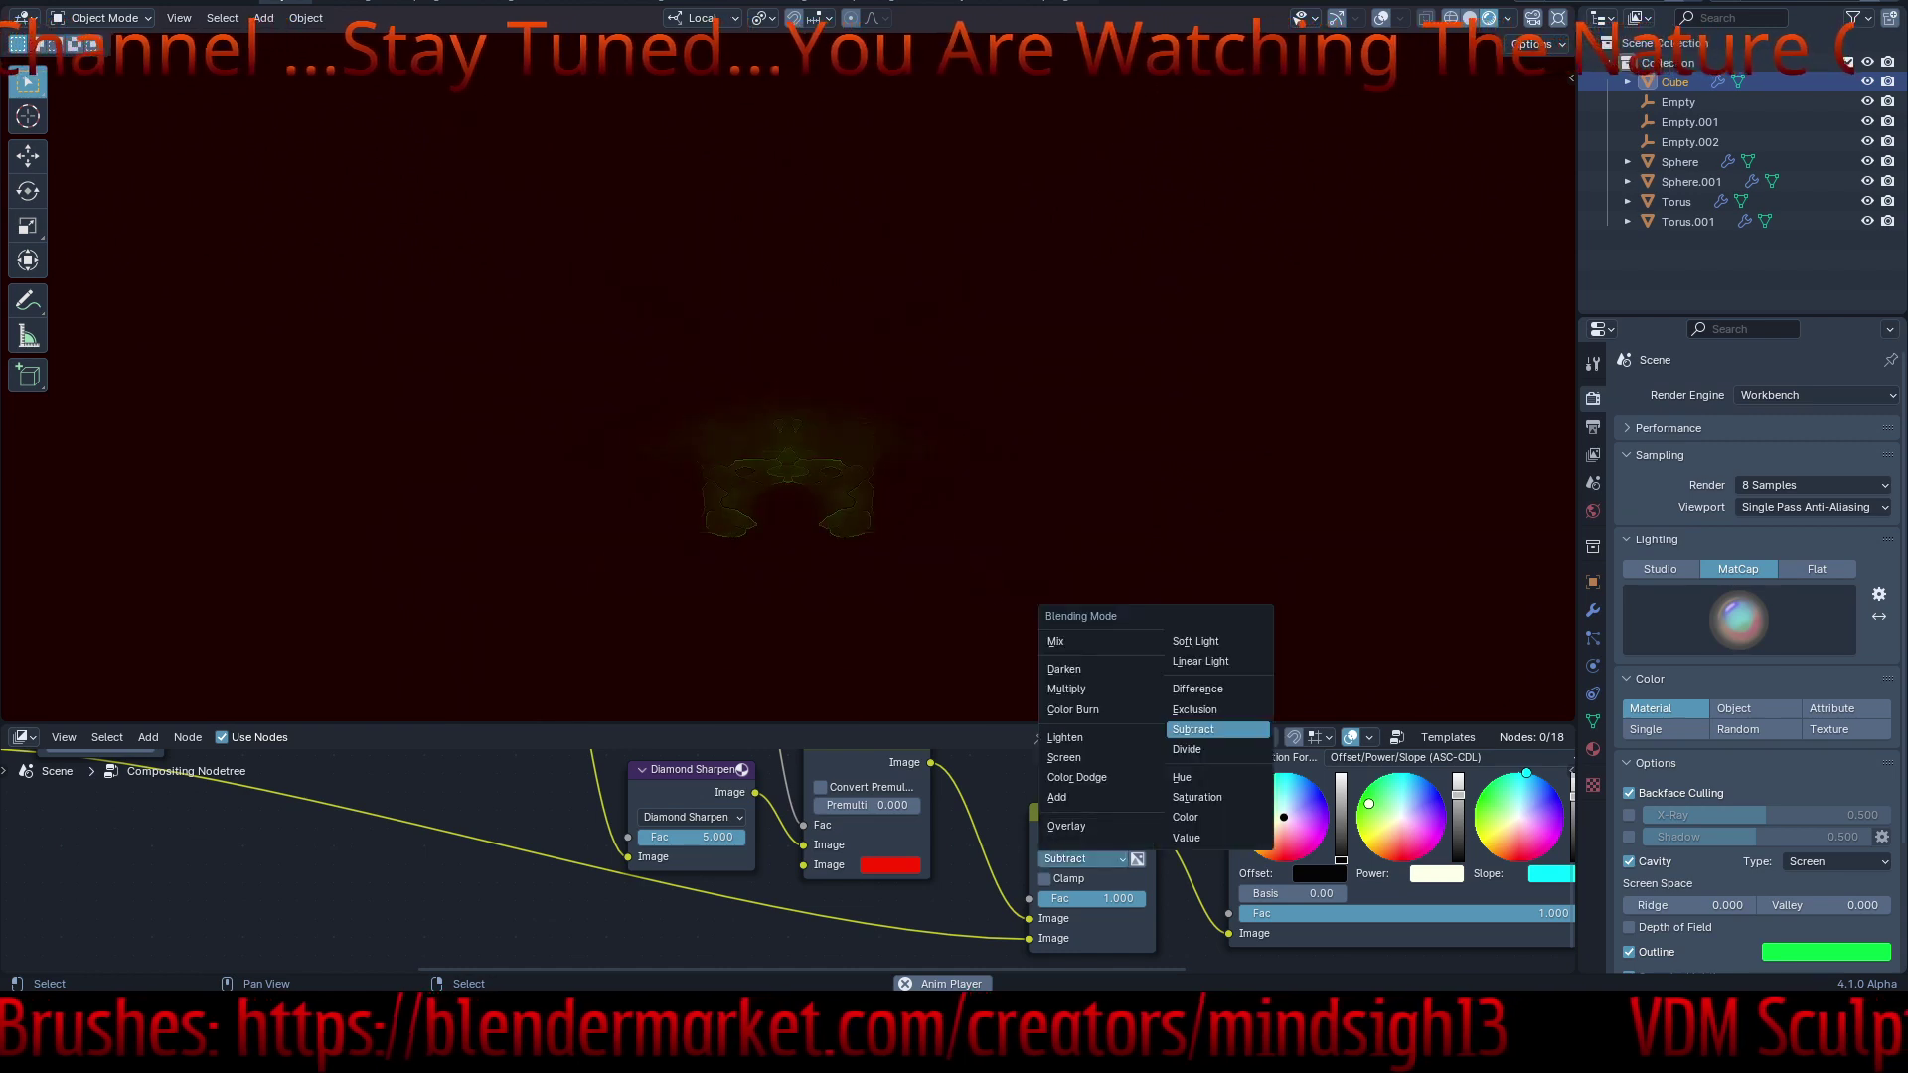
pyautogui.click(1056, 797)
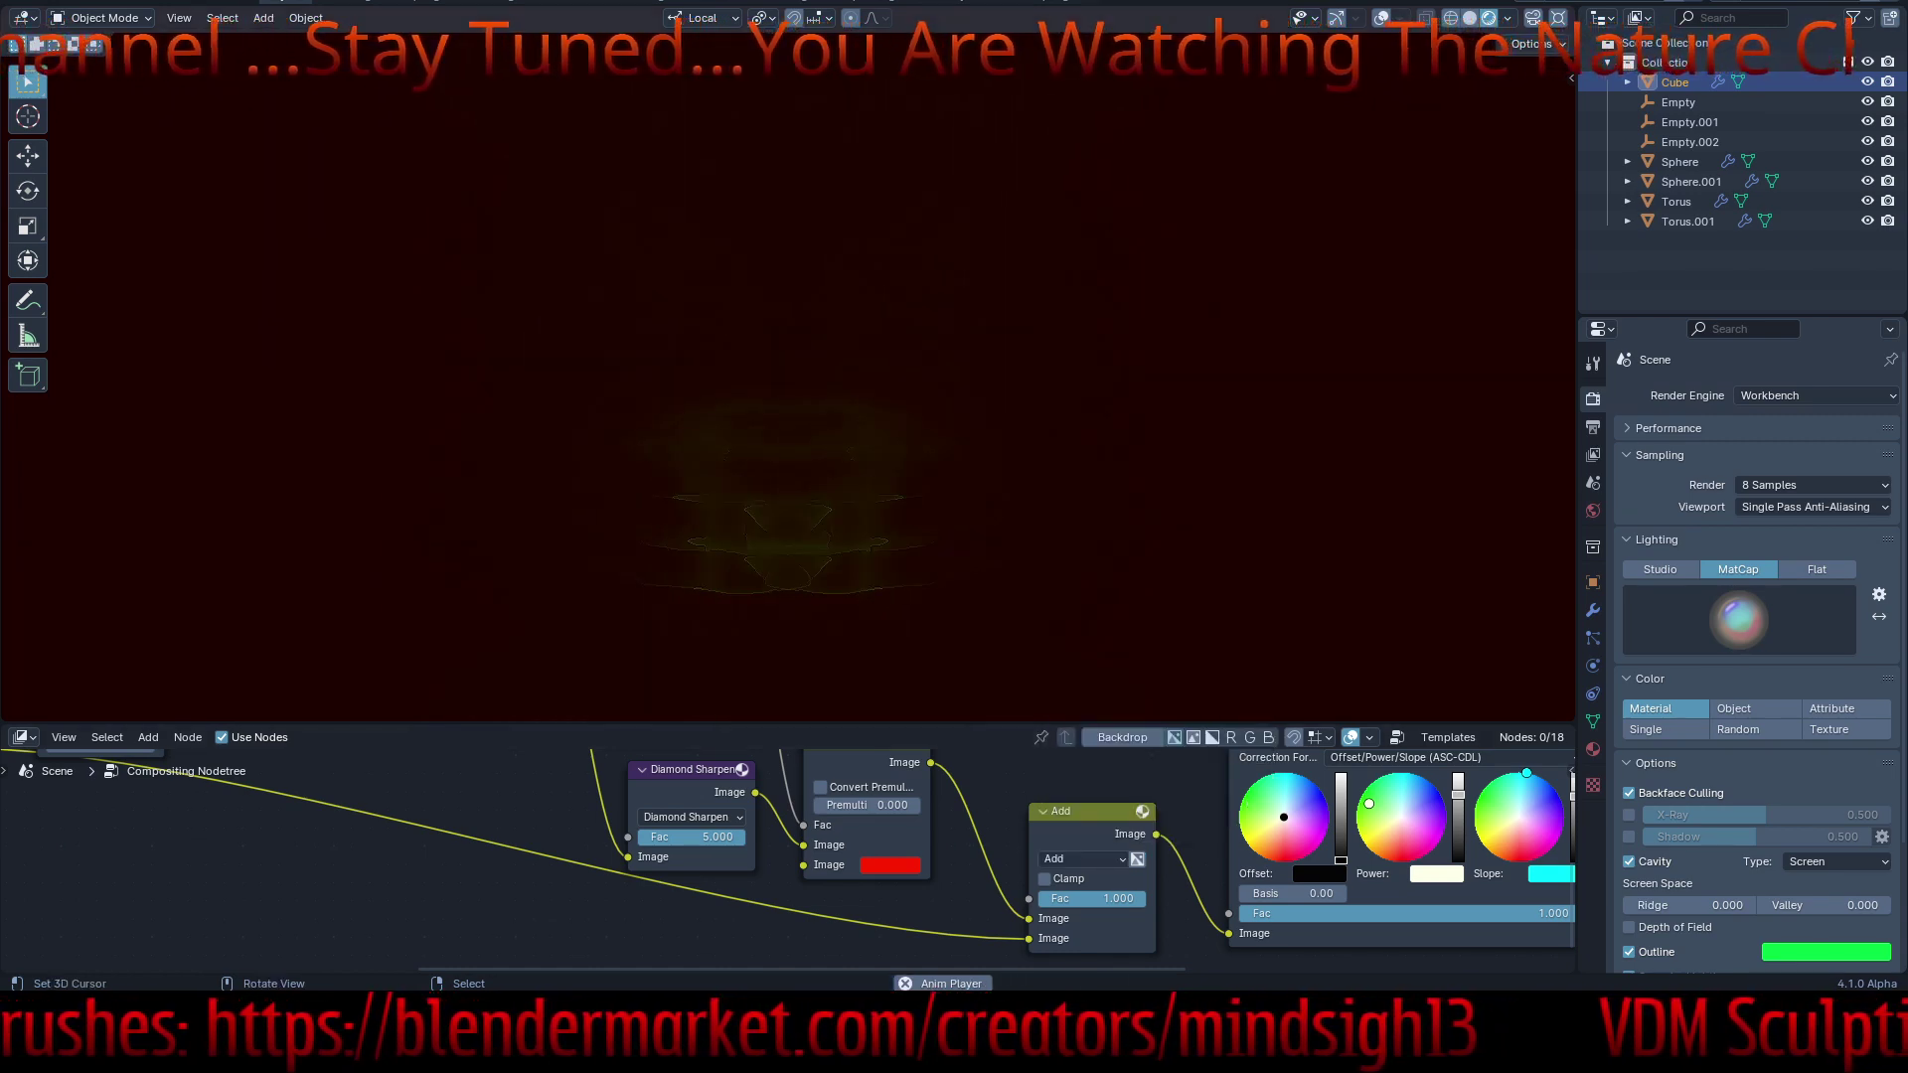
# - Switch the Workbench lighting's MatCap back to the glossy orange-red sphere
pyautogui.click(1739, 619)
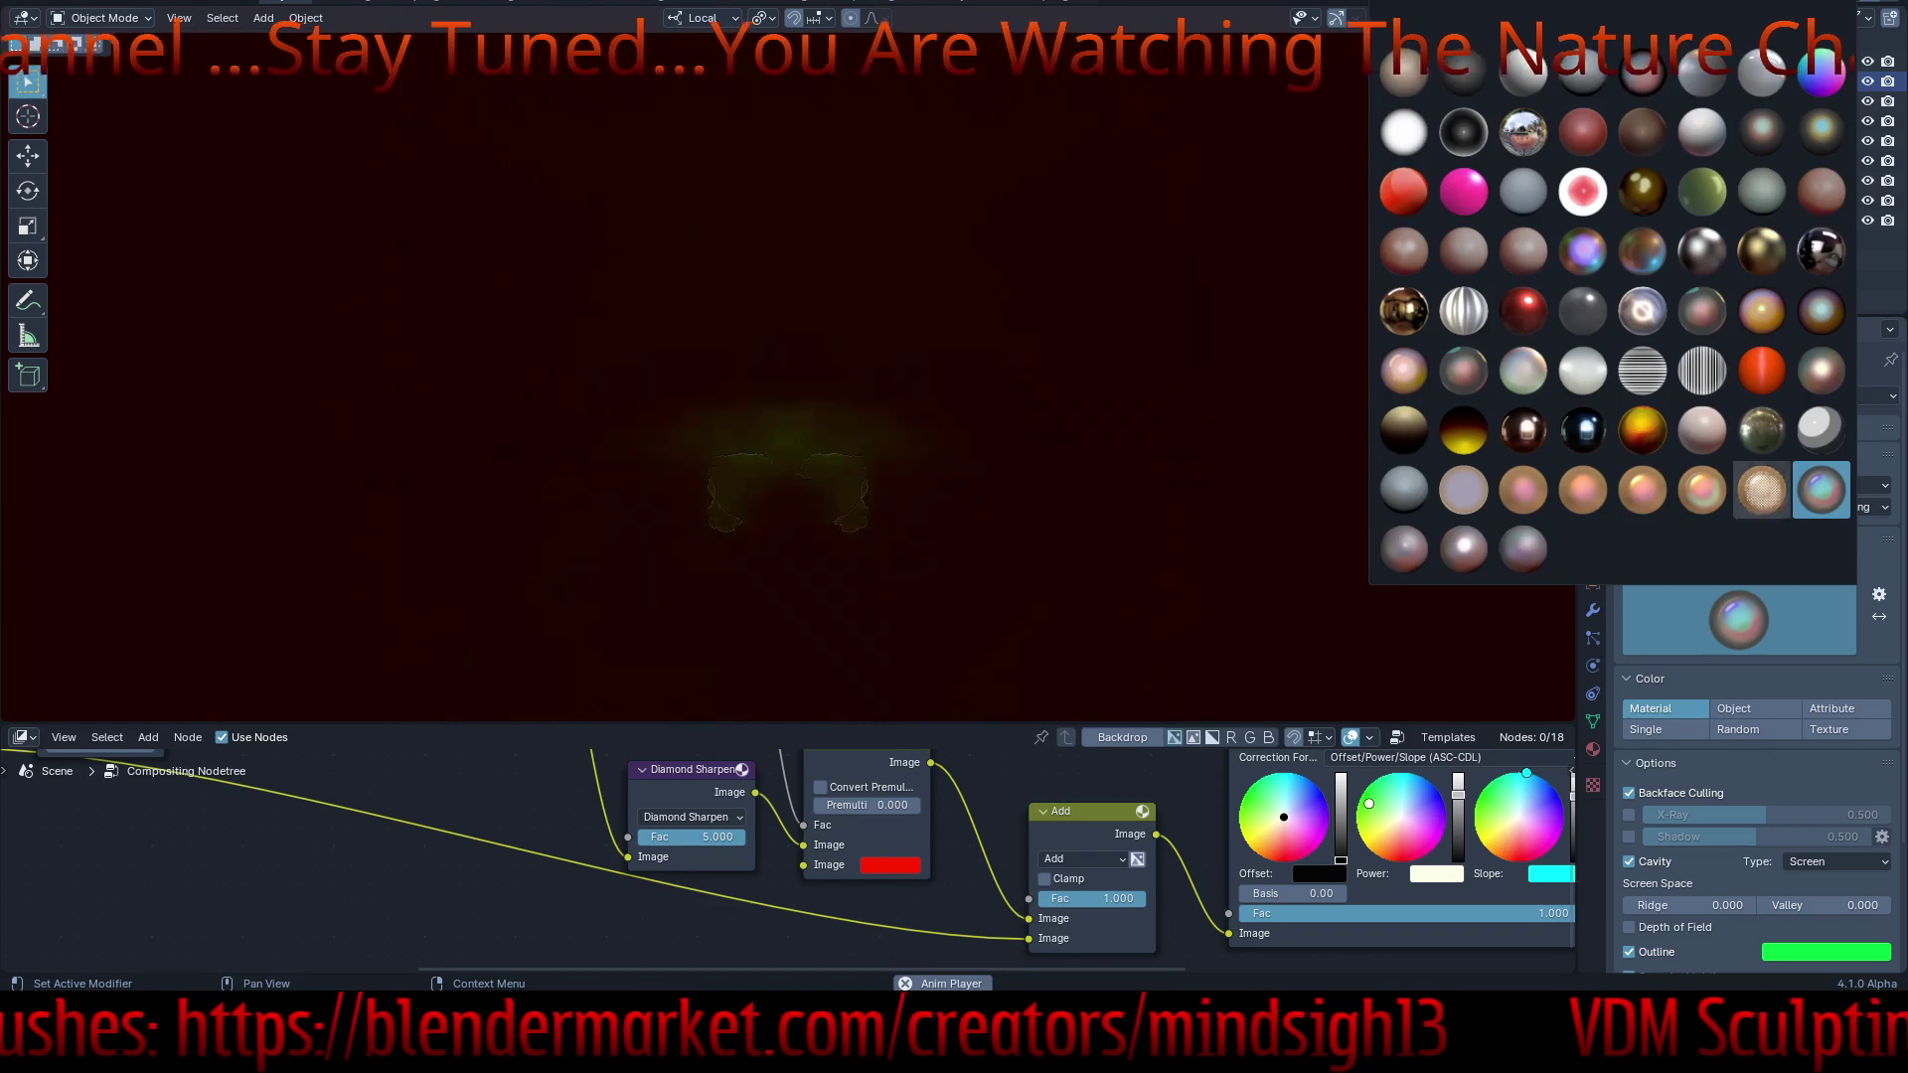
pyautogui.click(1762, 370)
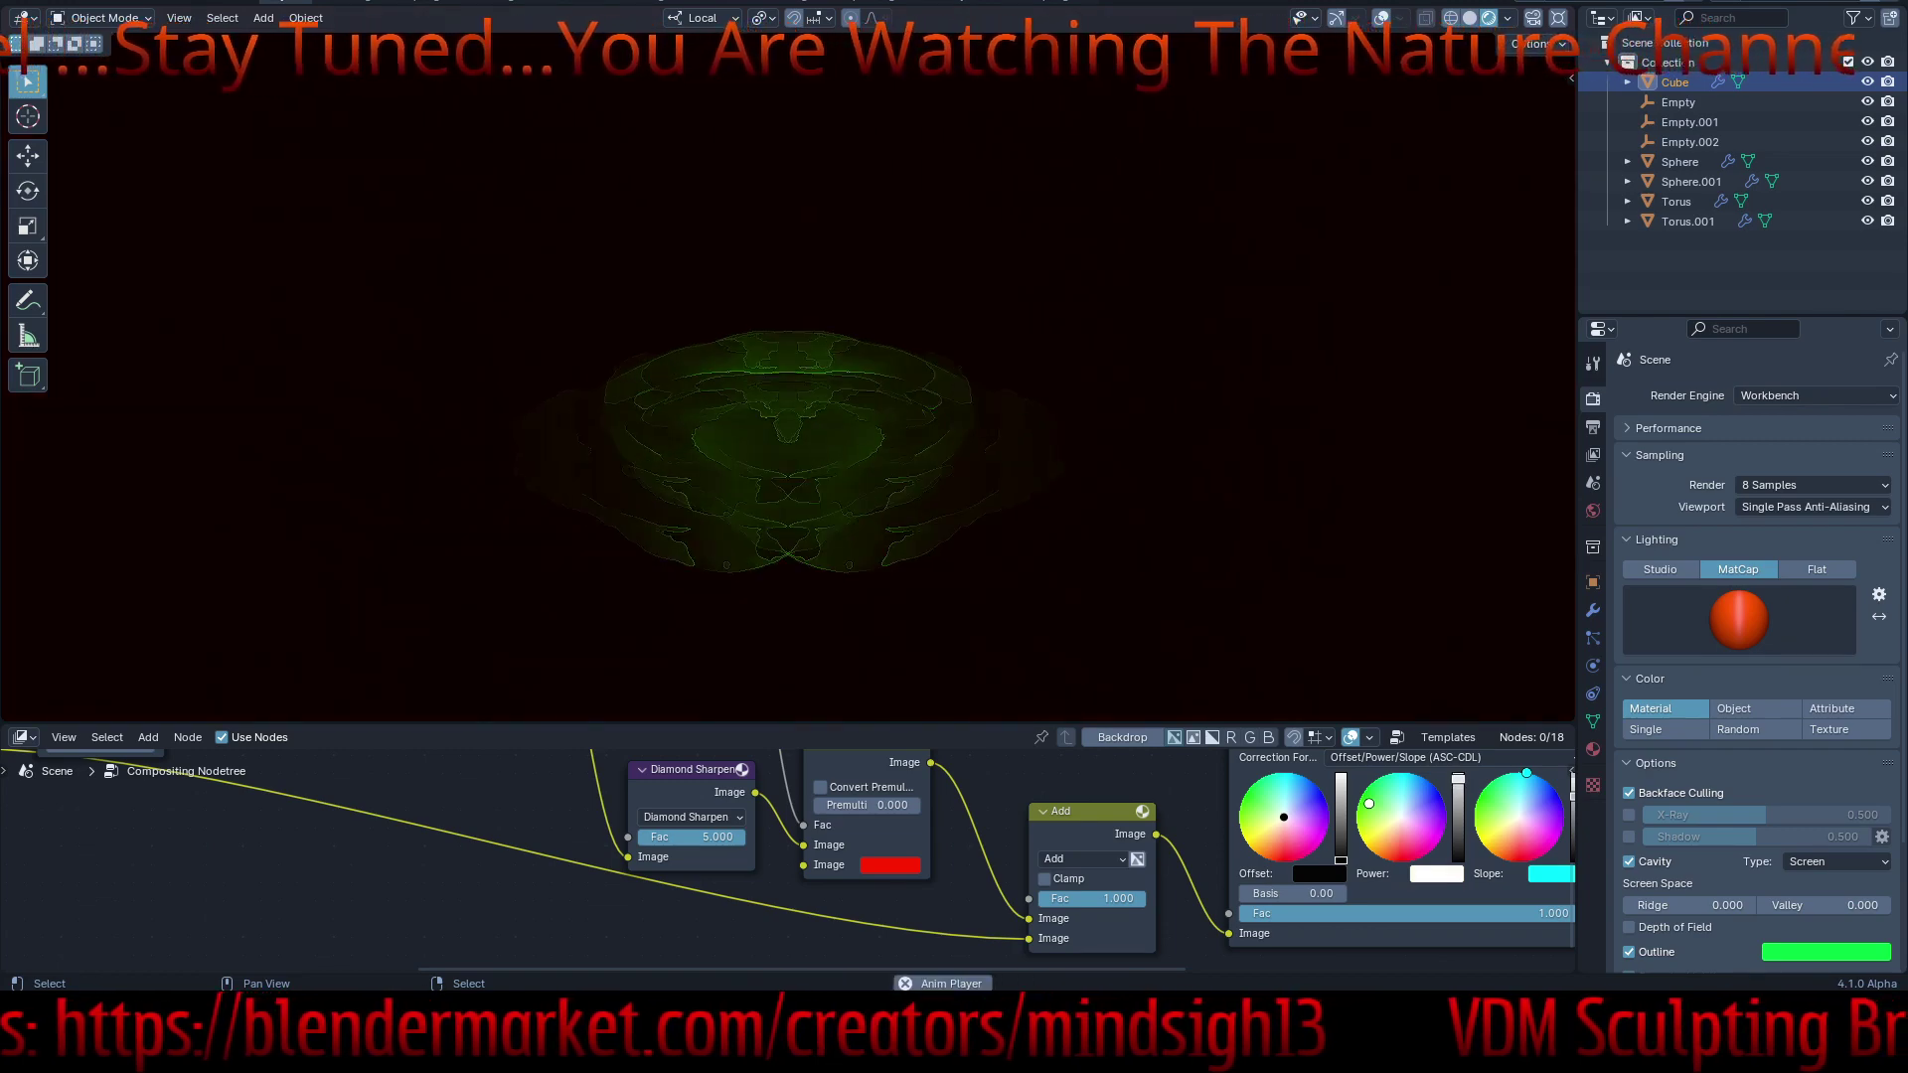
pyautogui.moveTo(838, 845); pyautogui.dragTo(738, 888, button='middle')
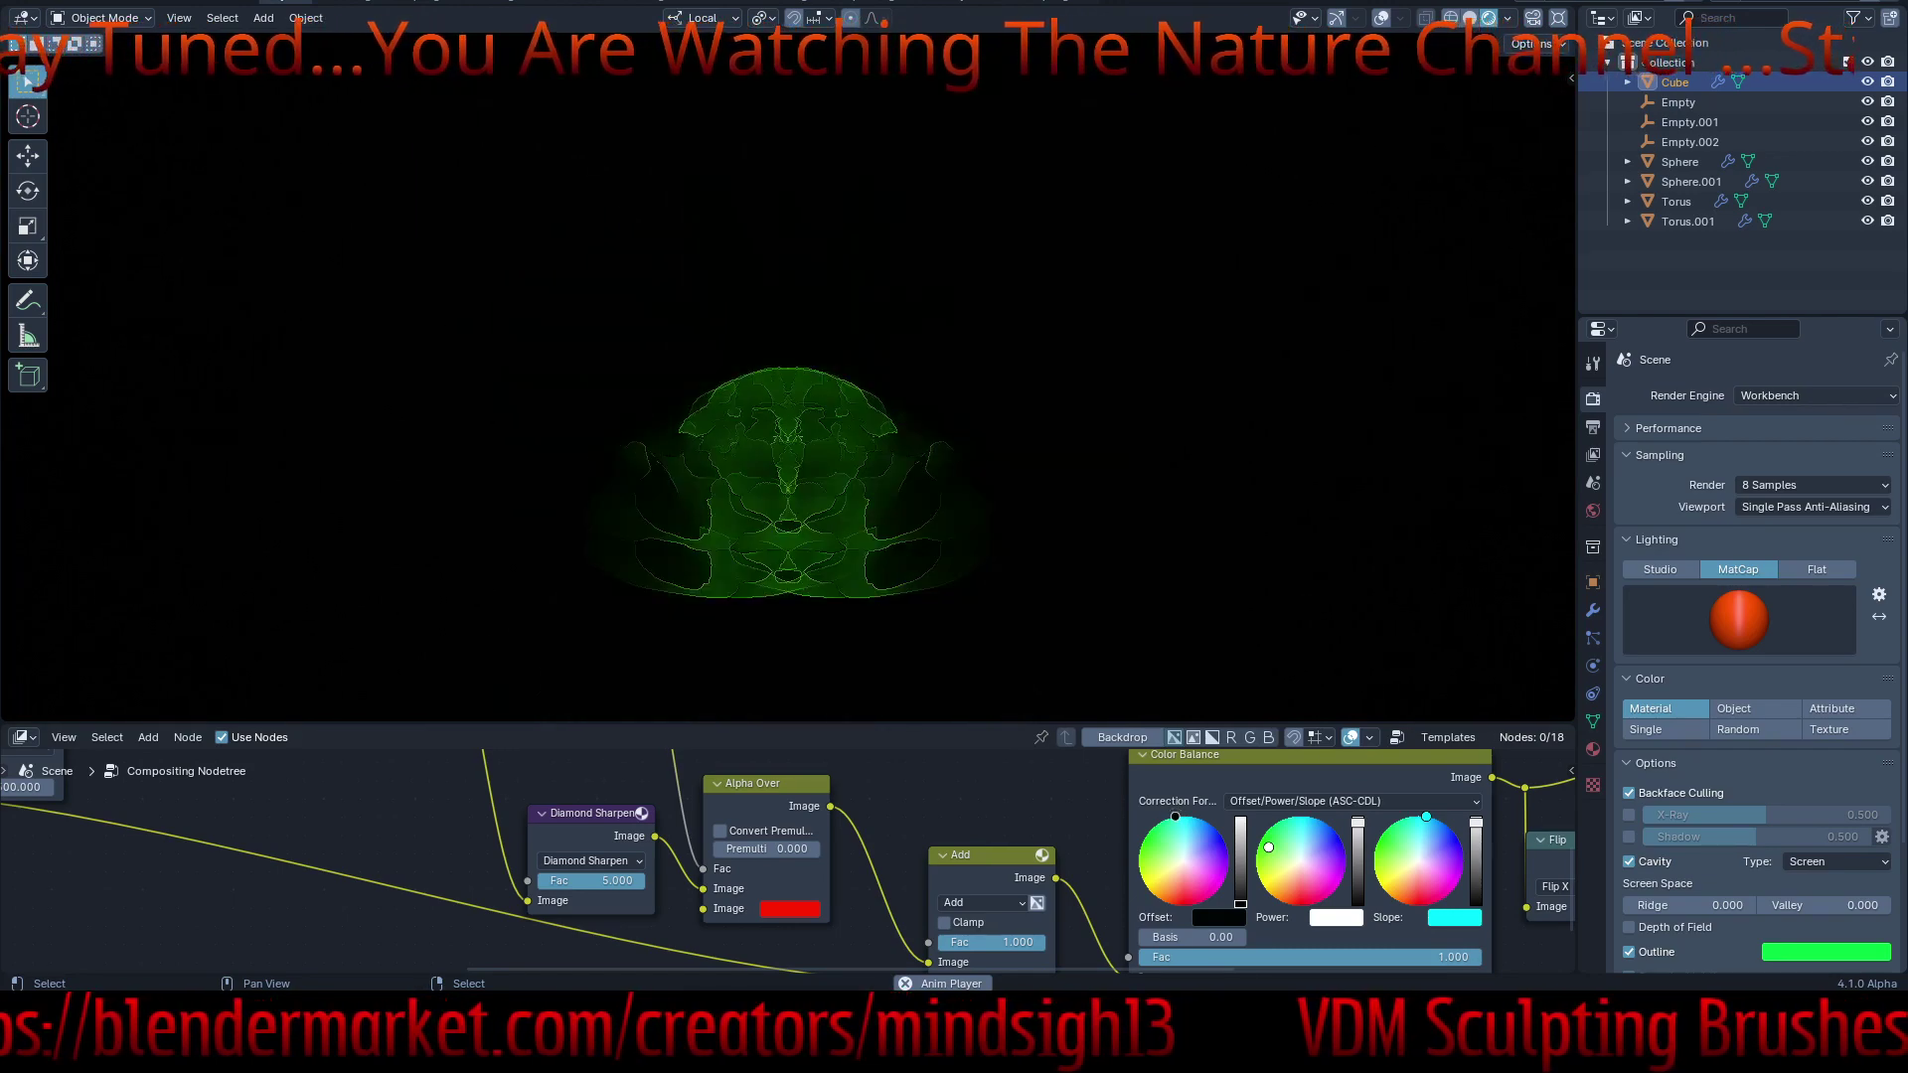
# - Set the Size of the Kuwahara node feeding the Laplace filter node to 2
pyautogui.moveTo(795, 865); pyautogui.dragTo(958, 834, button='middle')
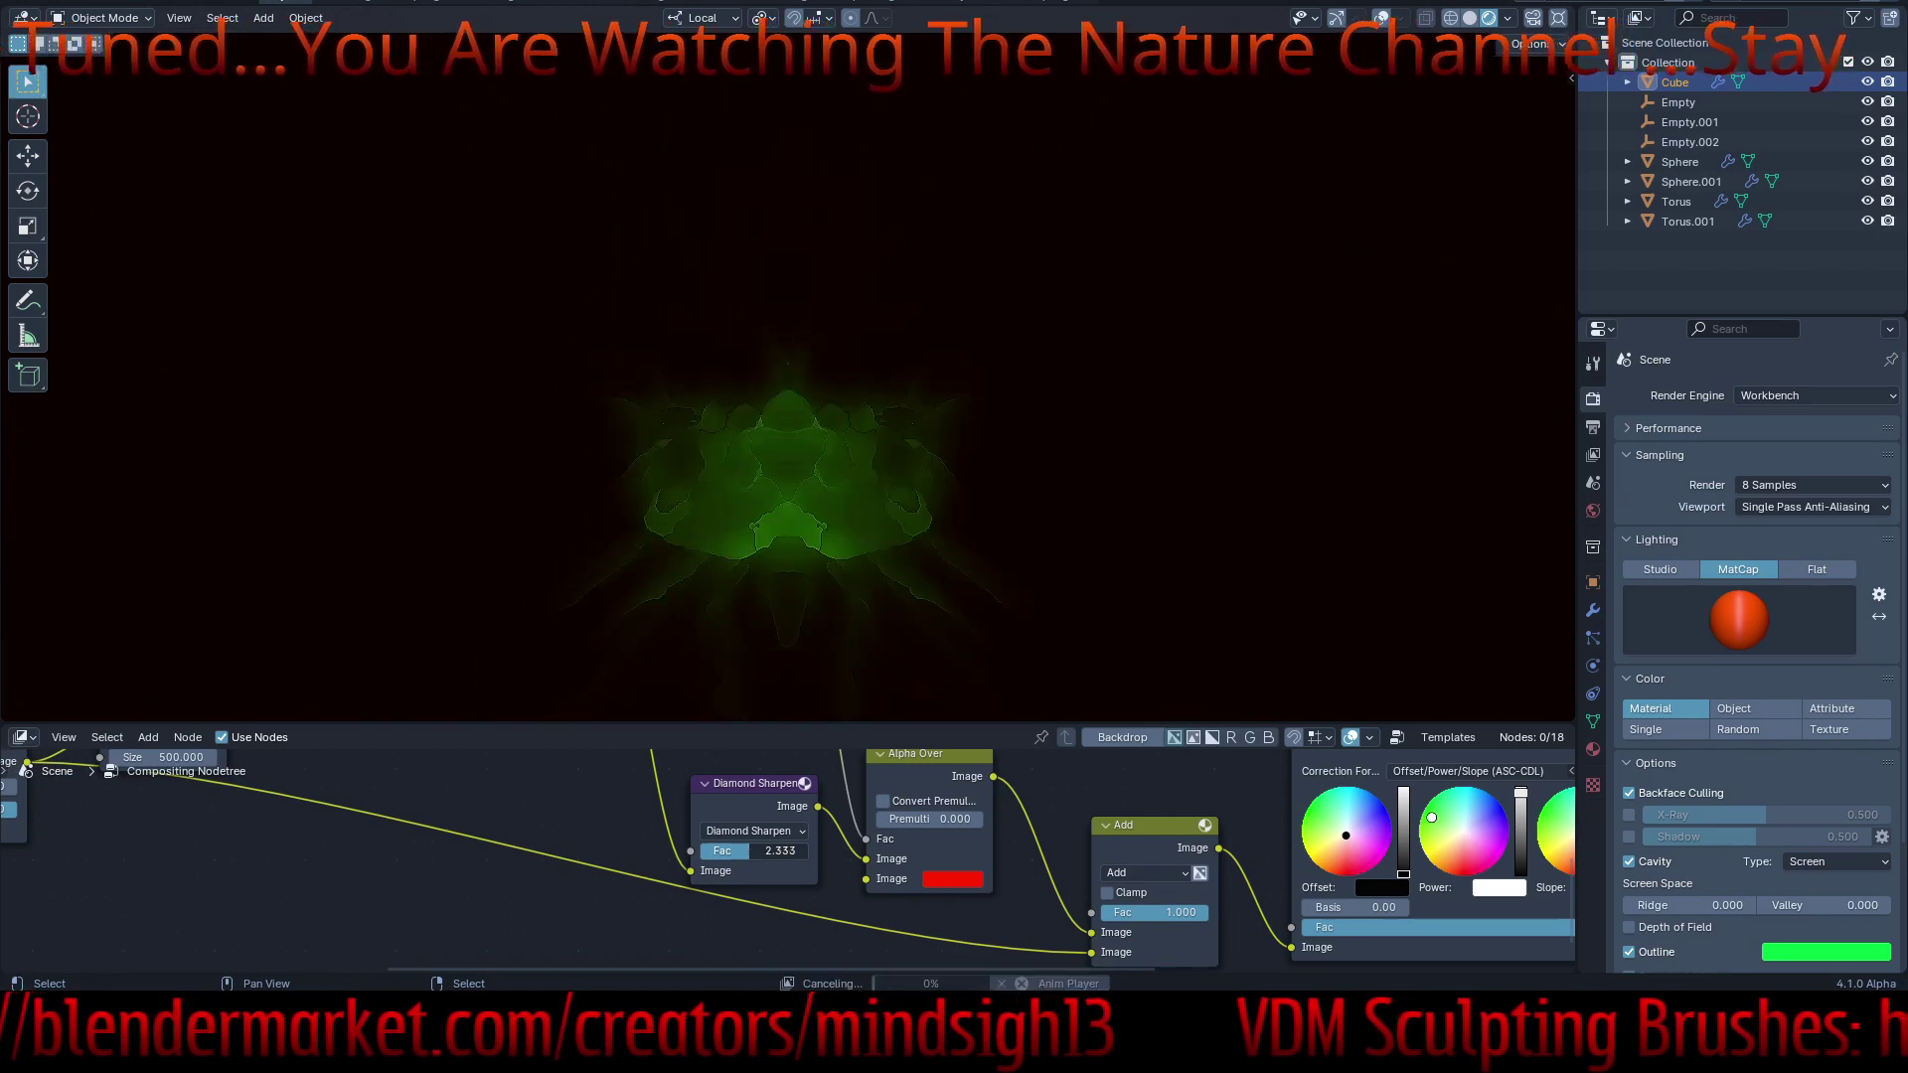
pyautogui.scroll(-4, 912, 855)
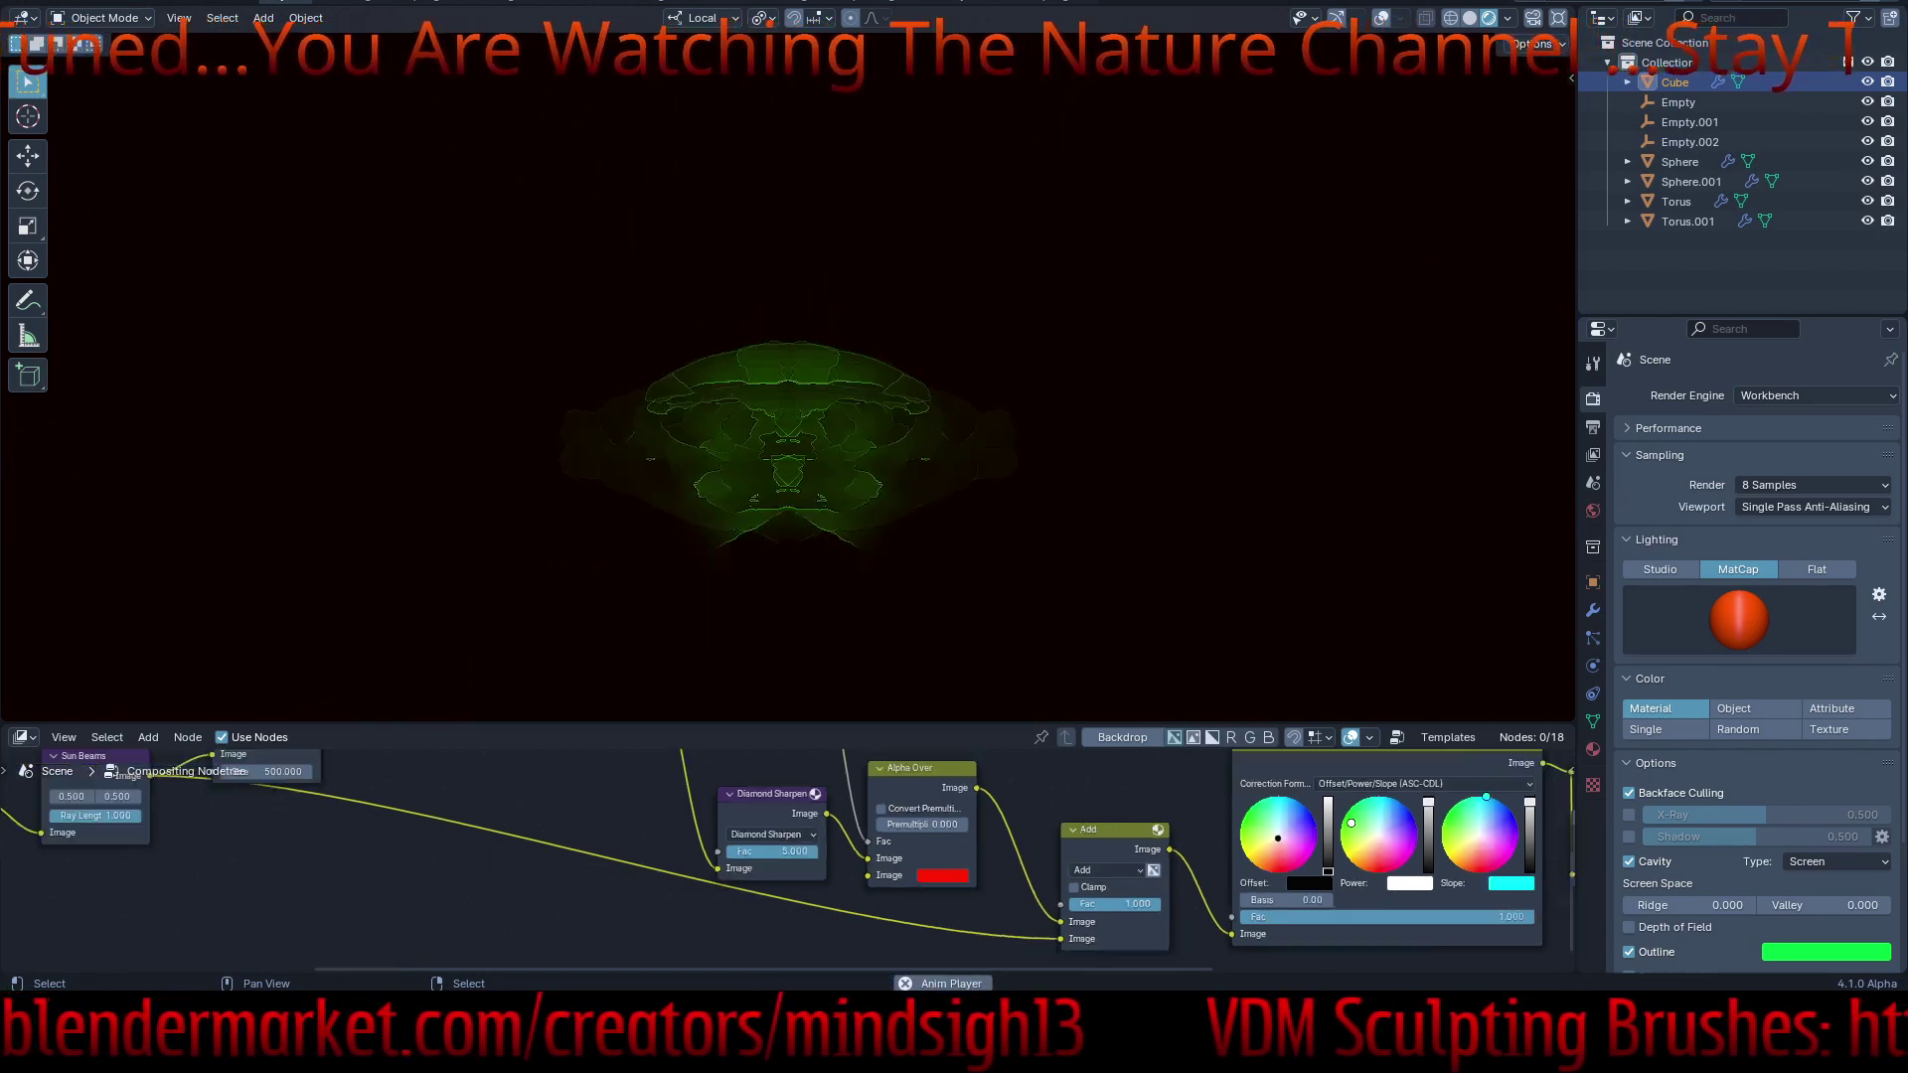
pyautogui.scroll(-1, 912, 854)
pyautogui.moveTo(911, 854); pyautogui.dragTo(945, 916, button='middle')
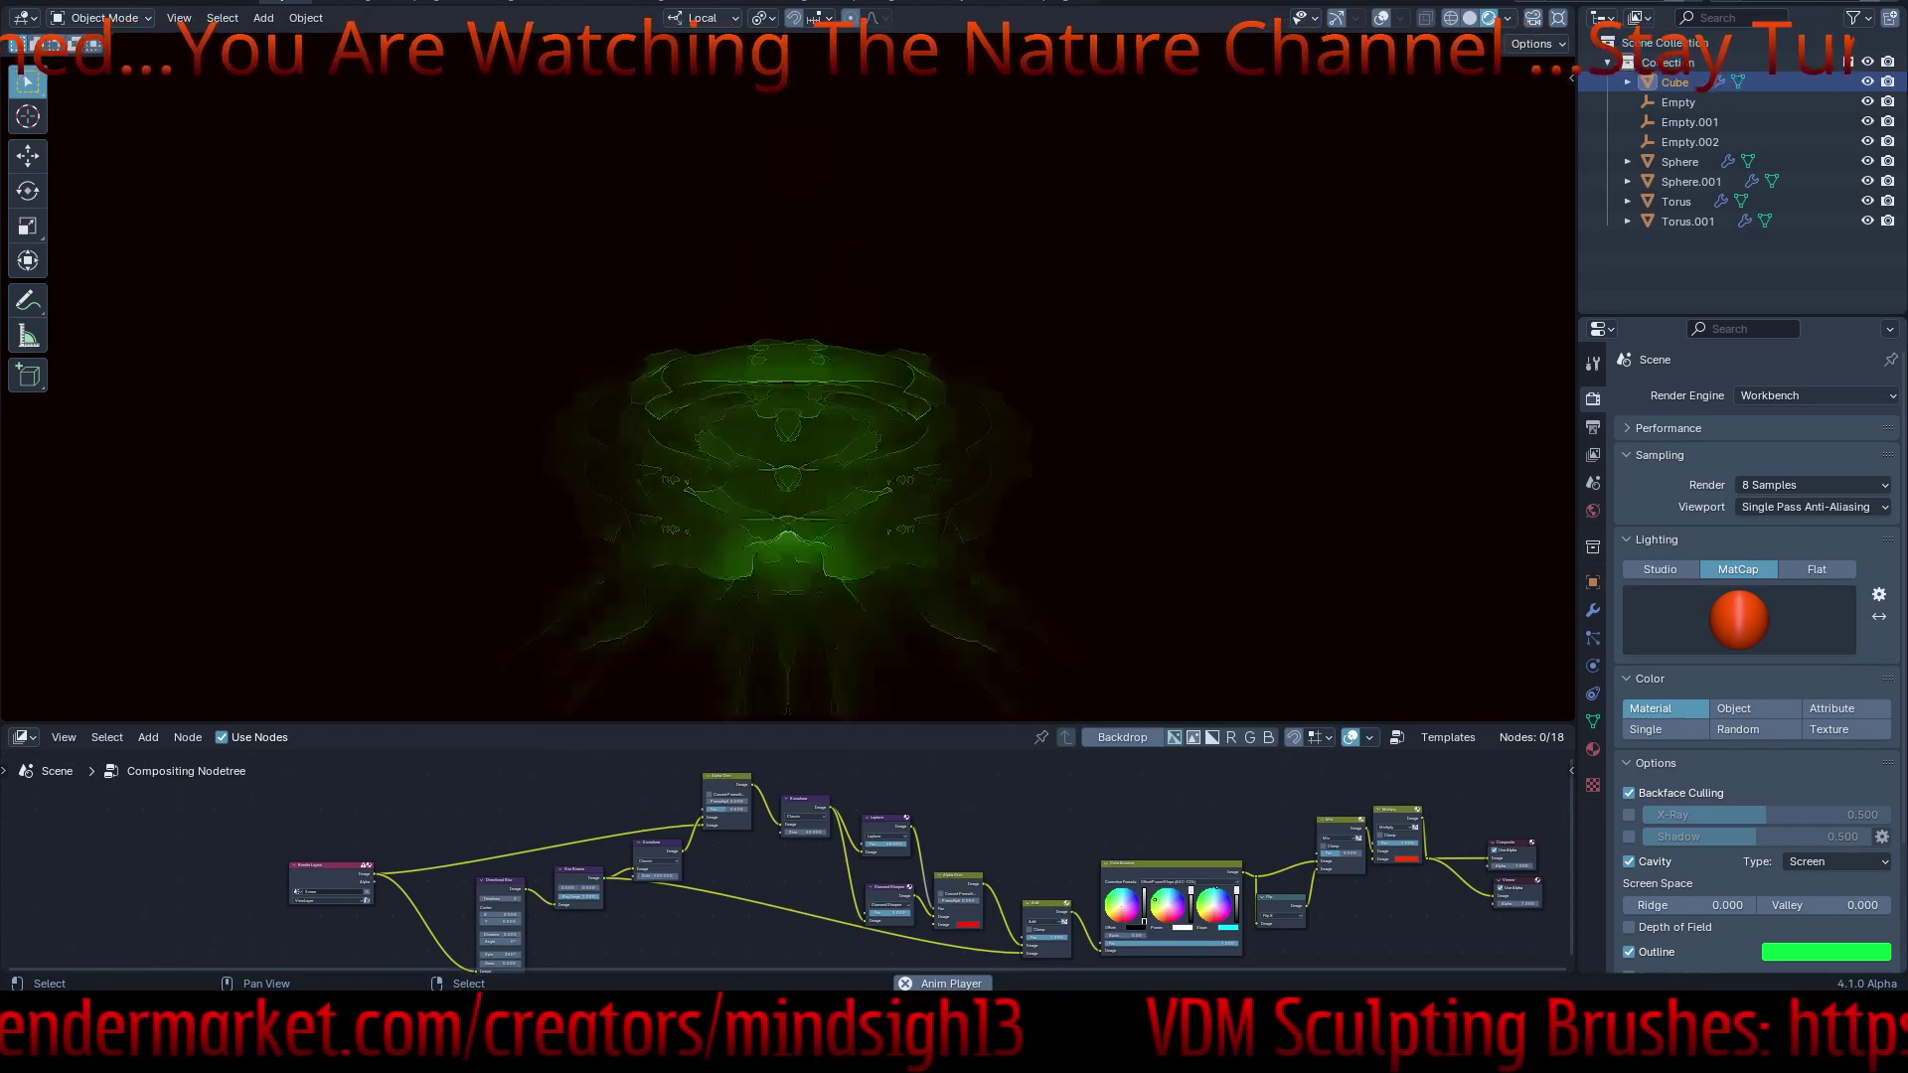
pyautogui.scroll(4, 860, 817)
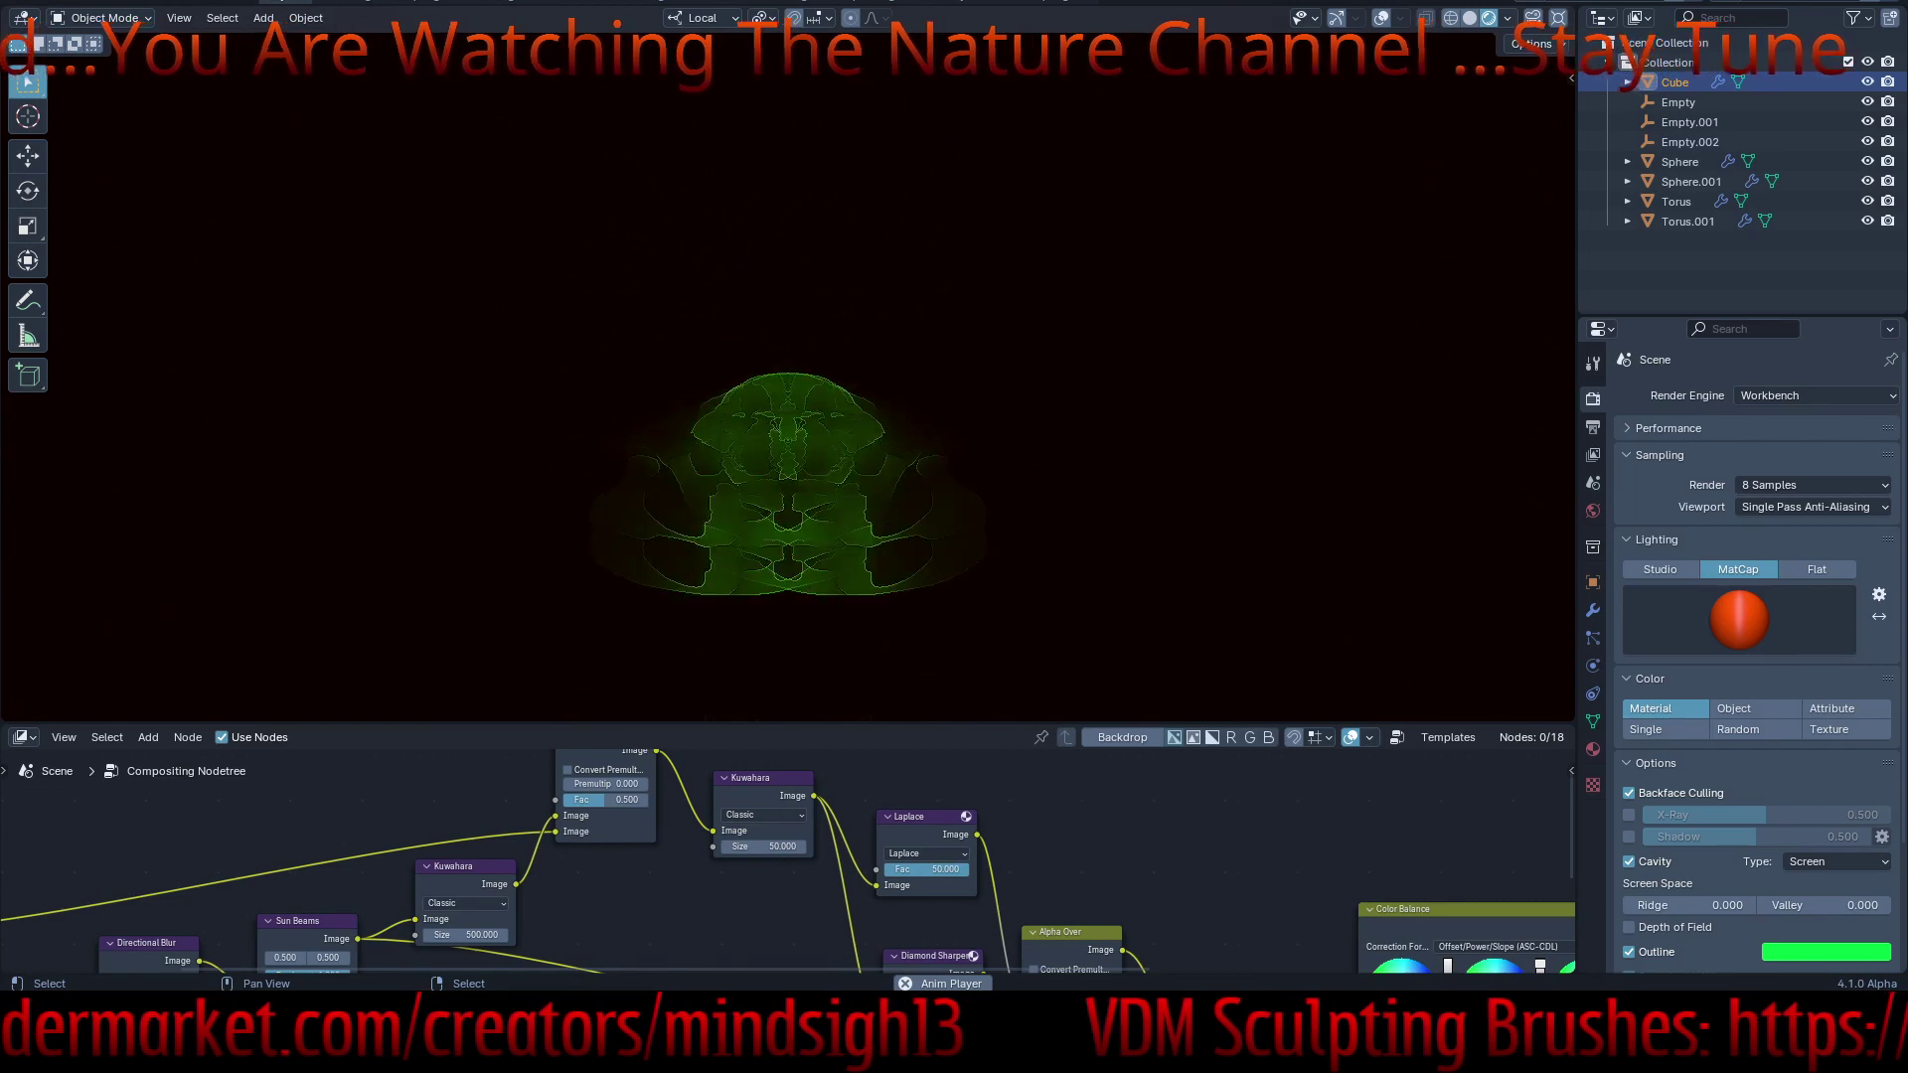
pyautogui.click(764, 847)
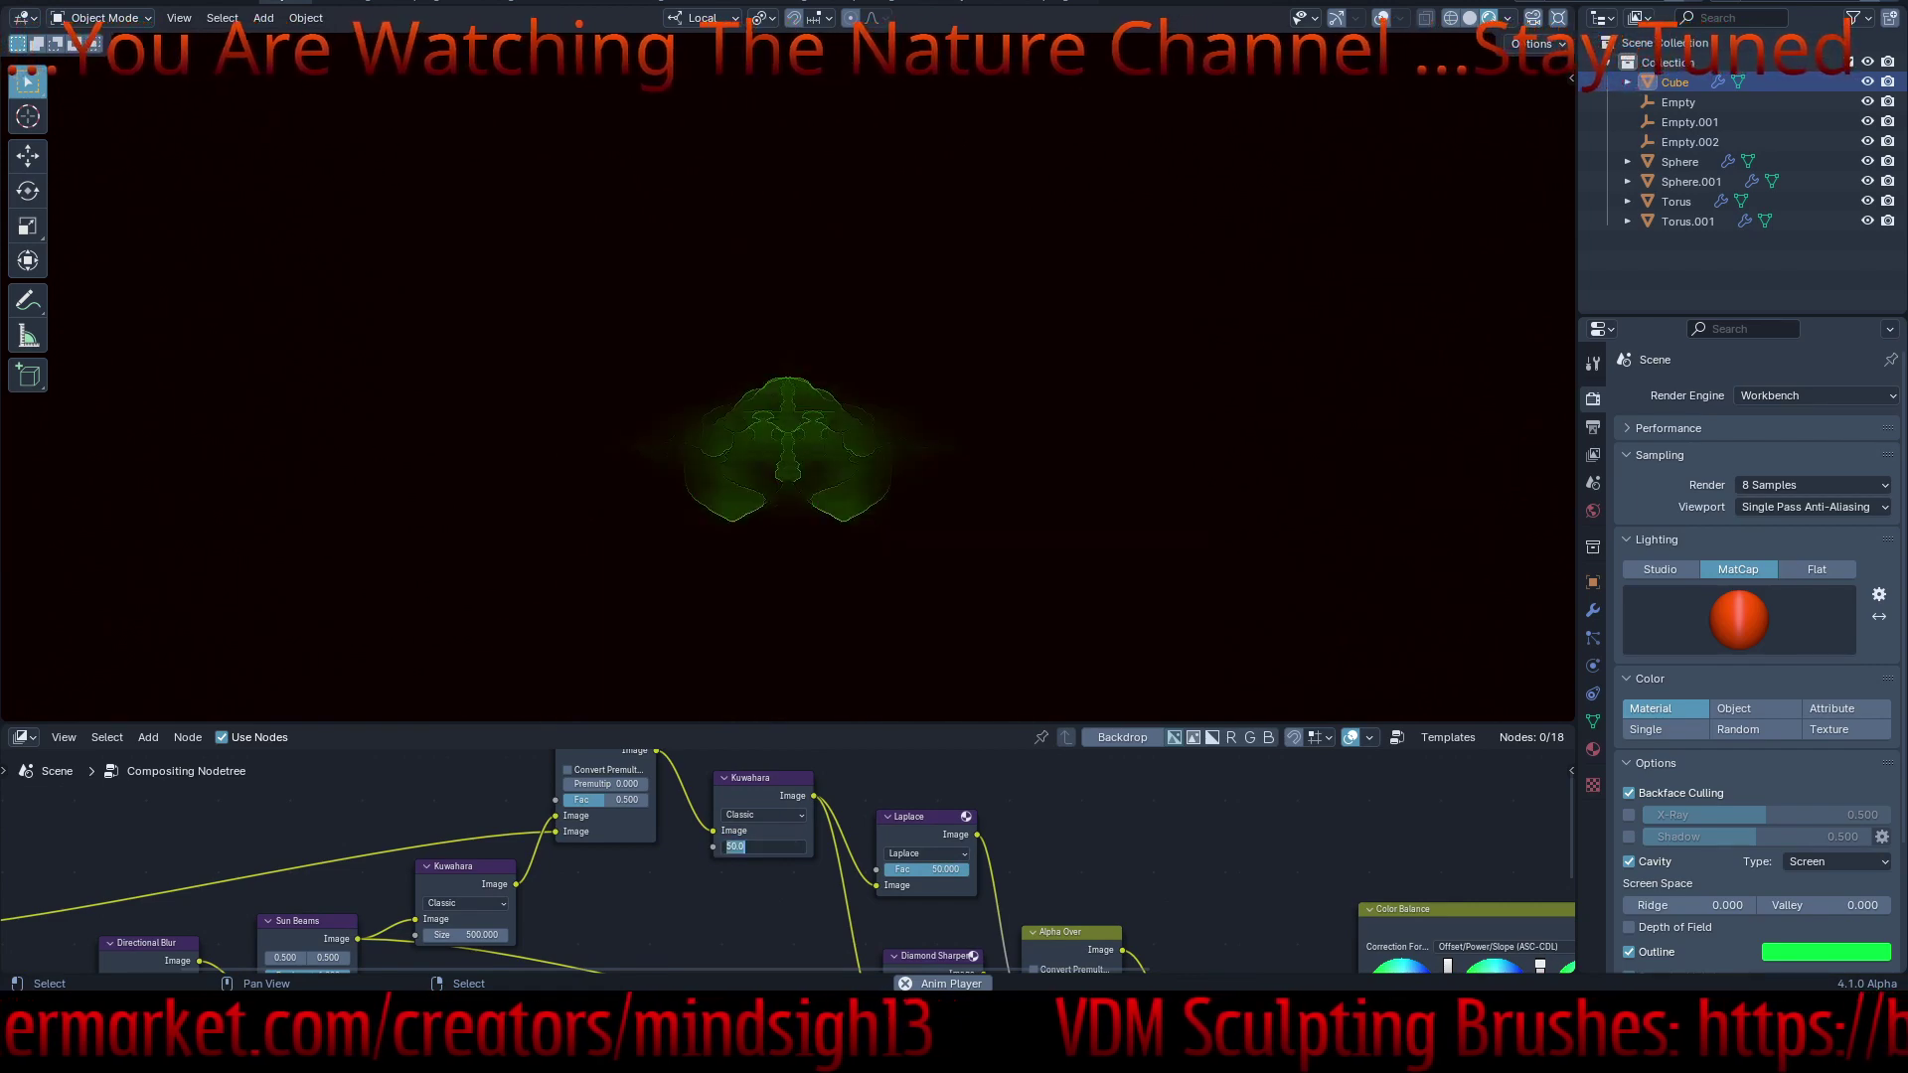
pyautogui.write('2')
pyautogui.press('Return')
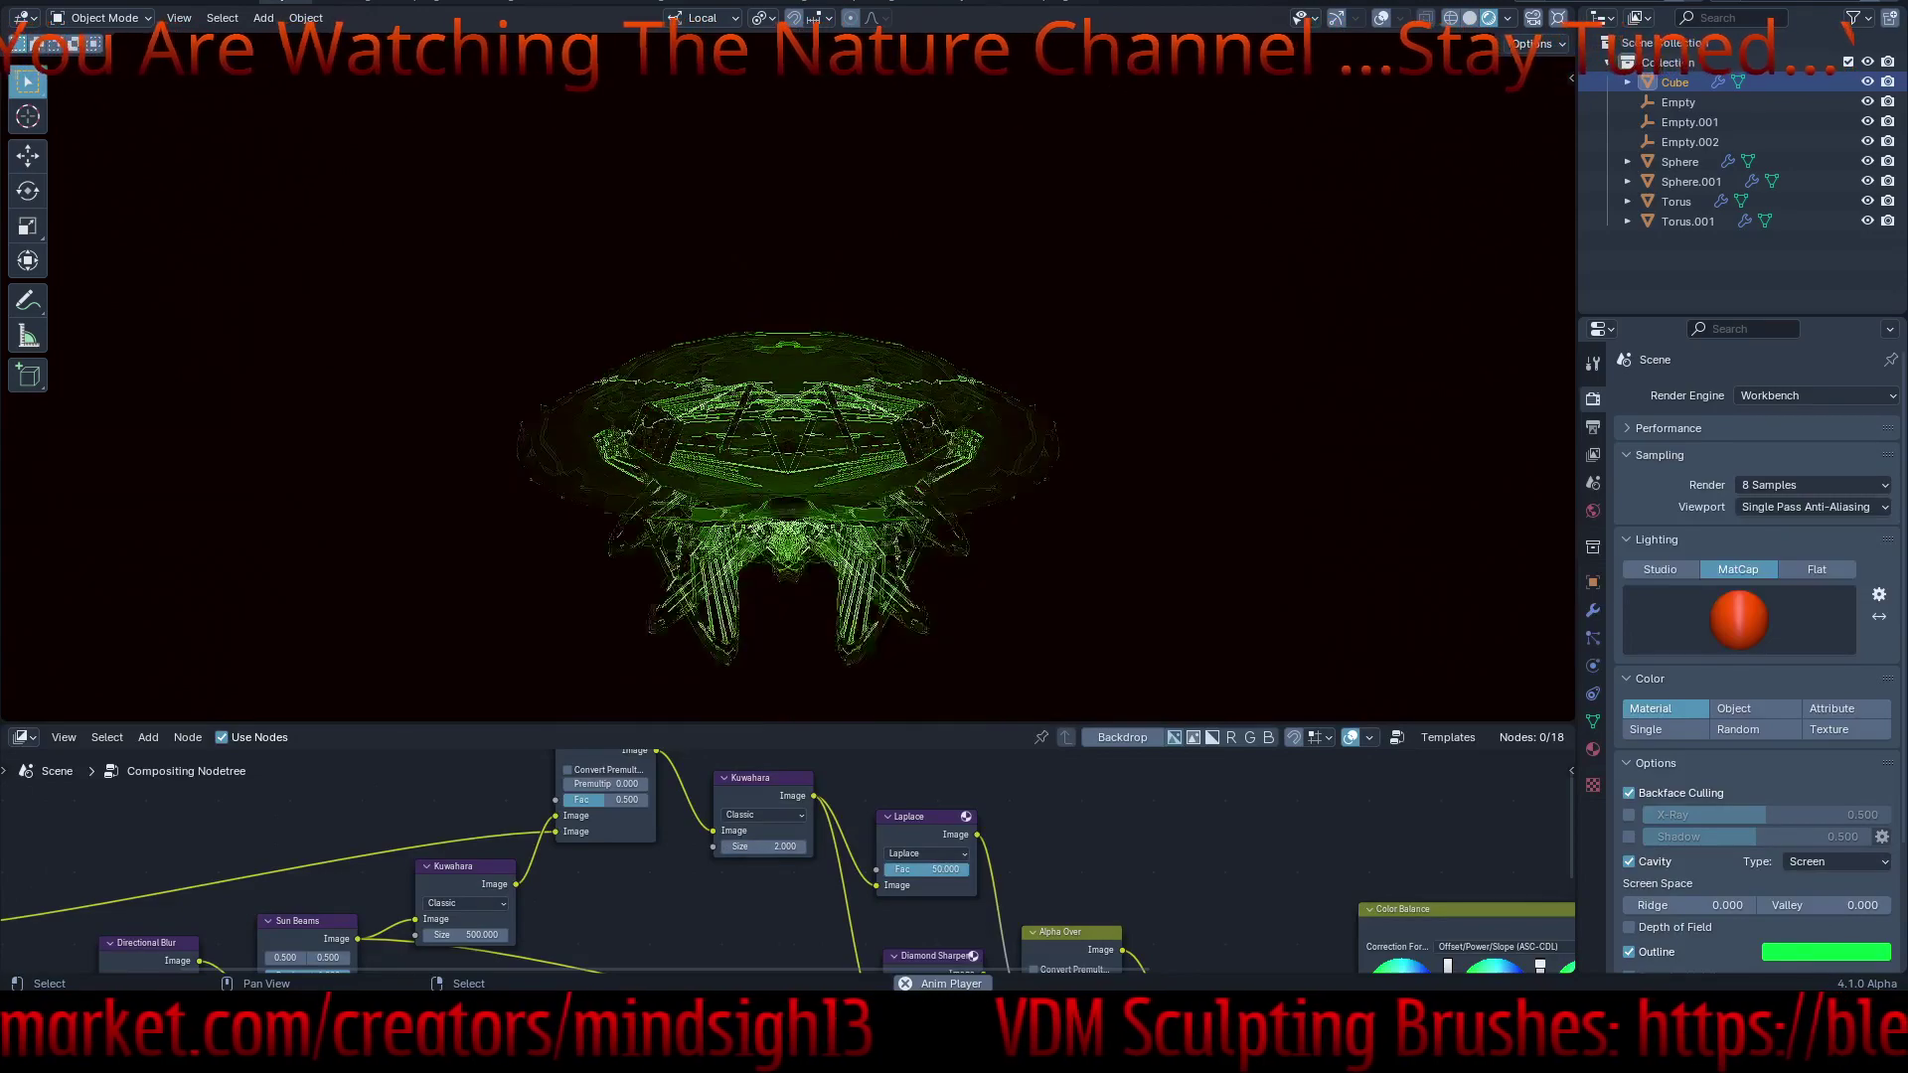
# - Set the Size of the Kuwahara node feeding the Laplace filter node to 10
pyautogui.click(763, 785)
pyautogui.click(764, 846)
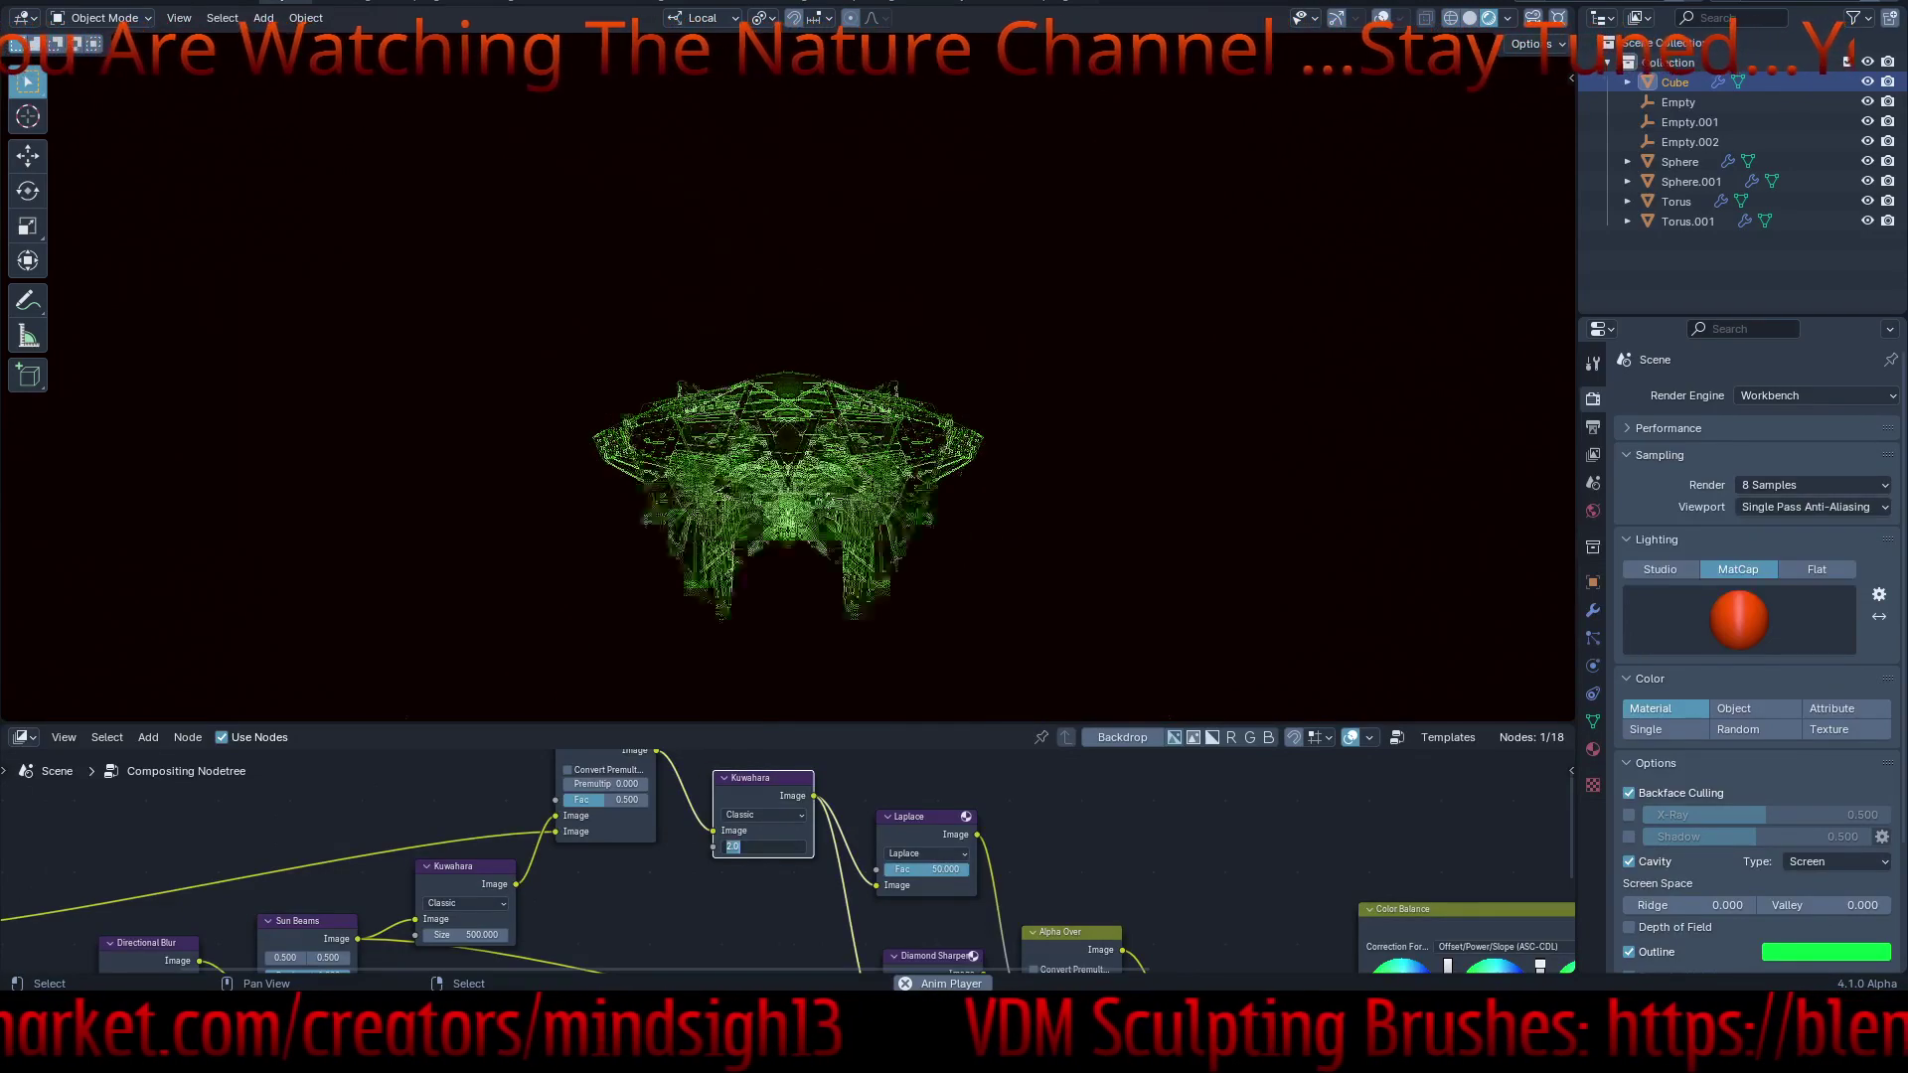
pyautogui.write('1')
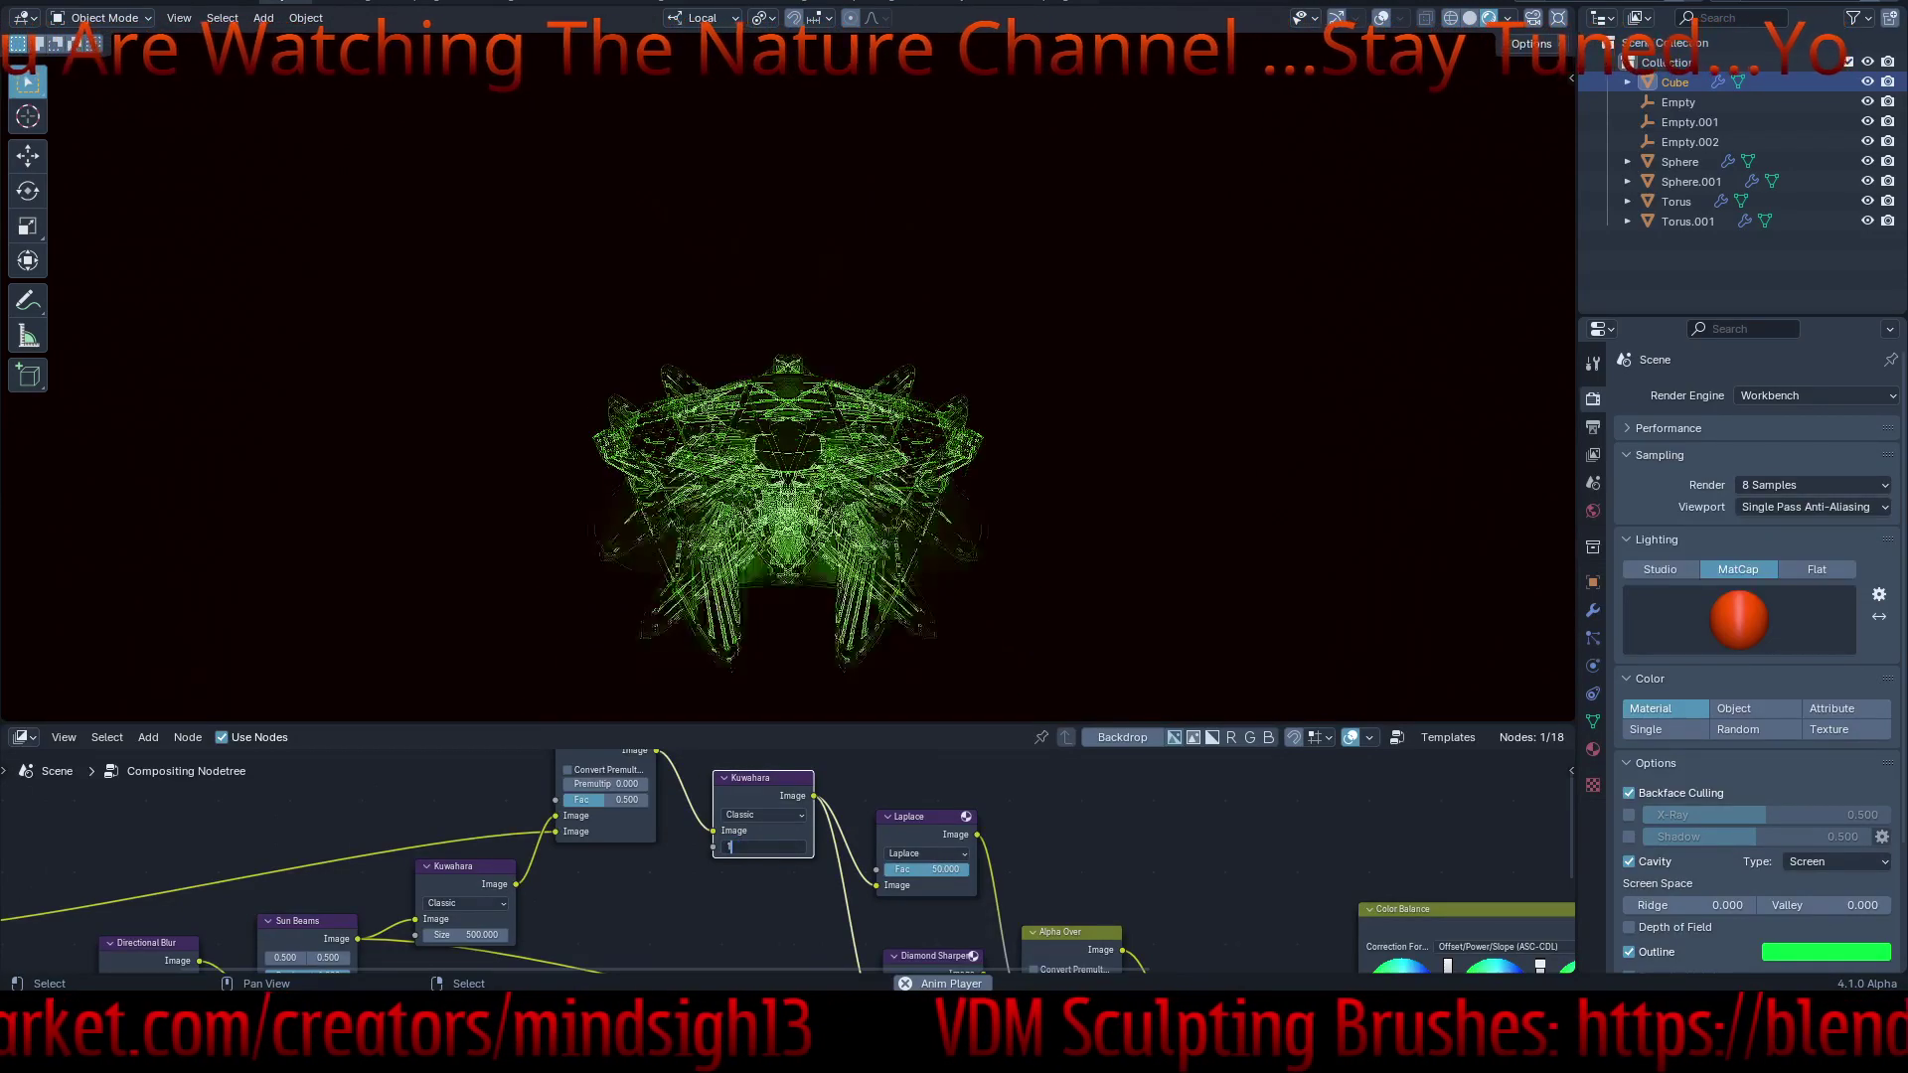
pyautogui.write('0')
pyautogui.press('Return')
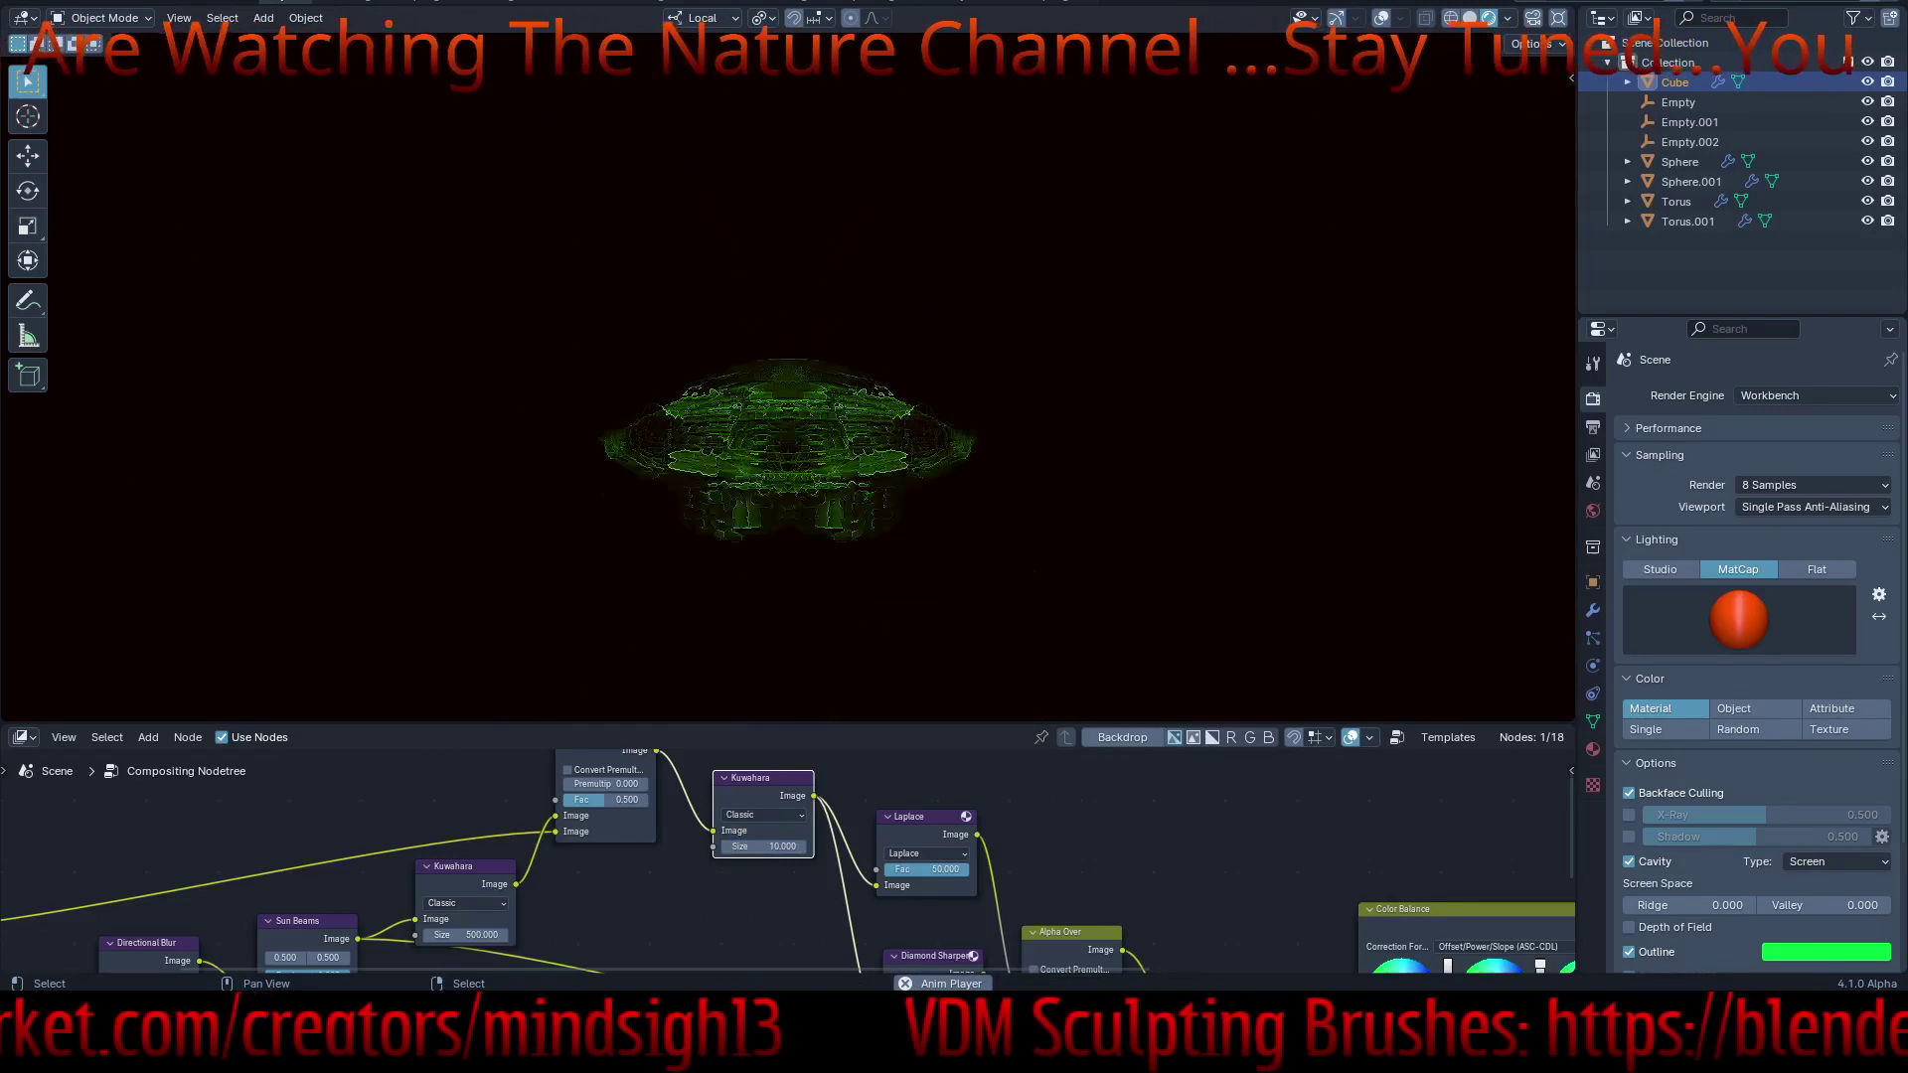
# - Set the same Kuwahara node's Size to 30 and change the Laplace filter node's type to Kirsch
pyautogui.click(764, 847)
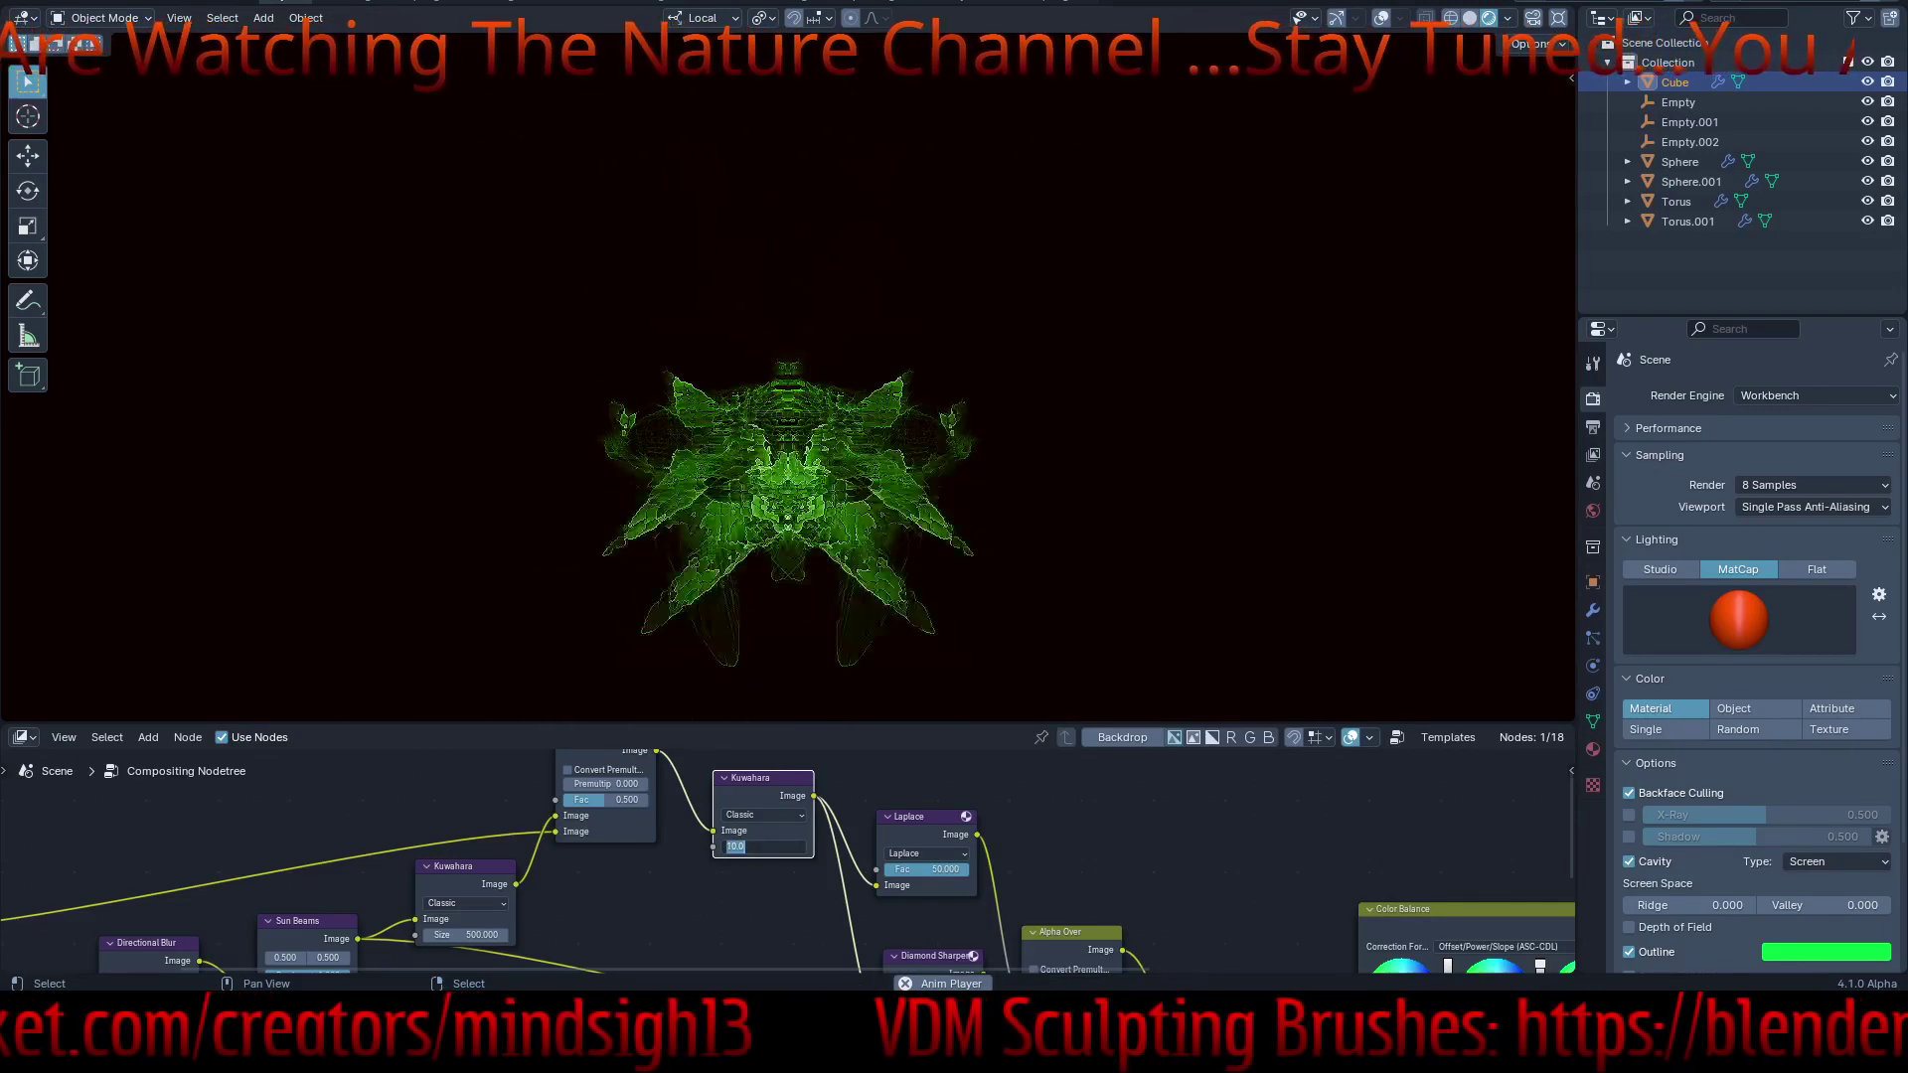
pyautogui.press('Return')
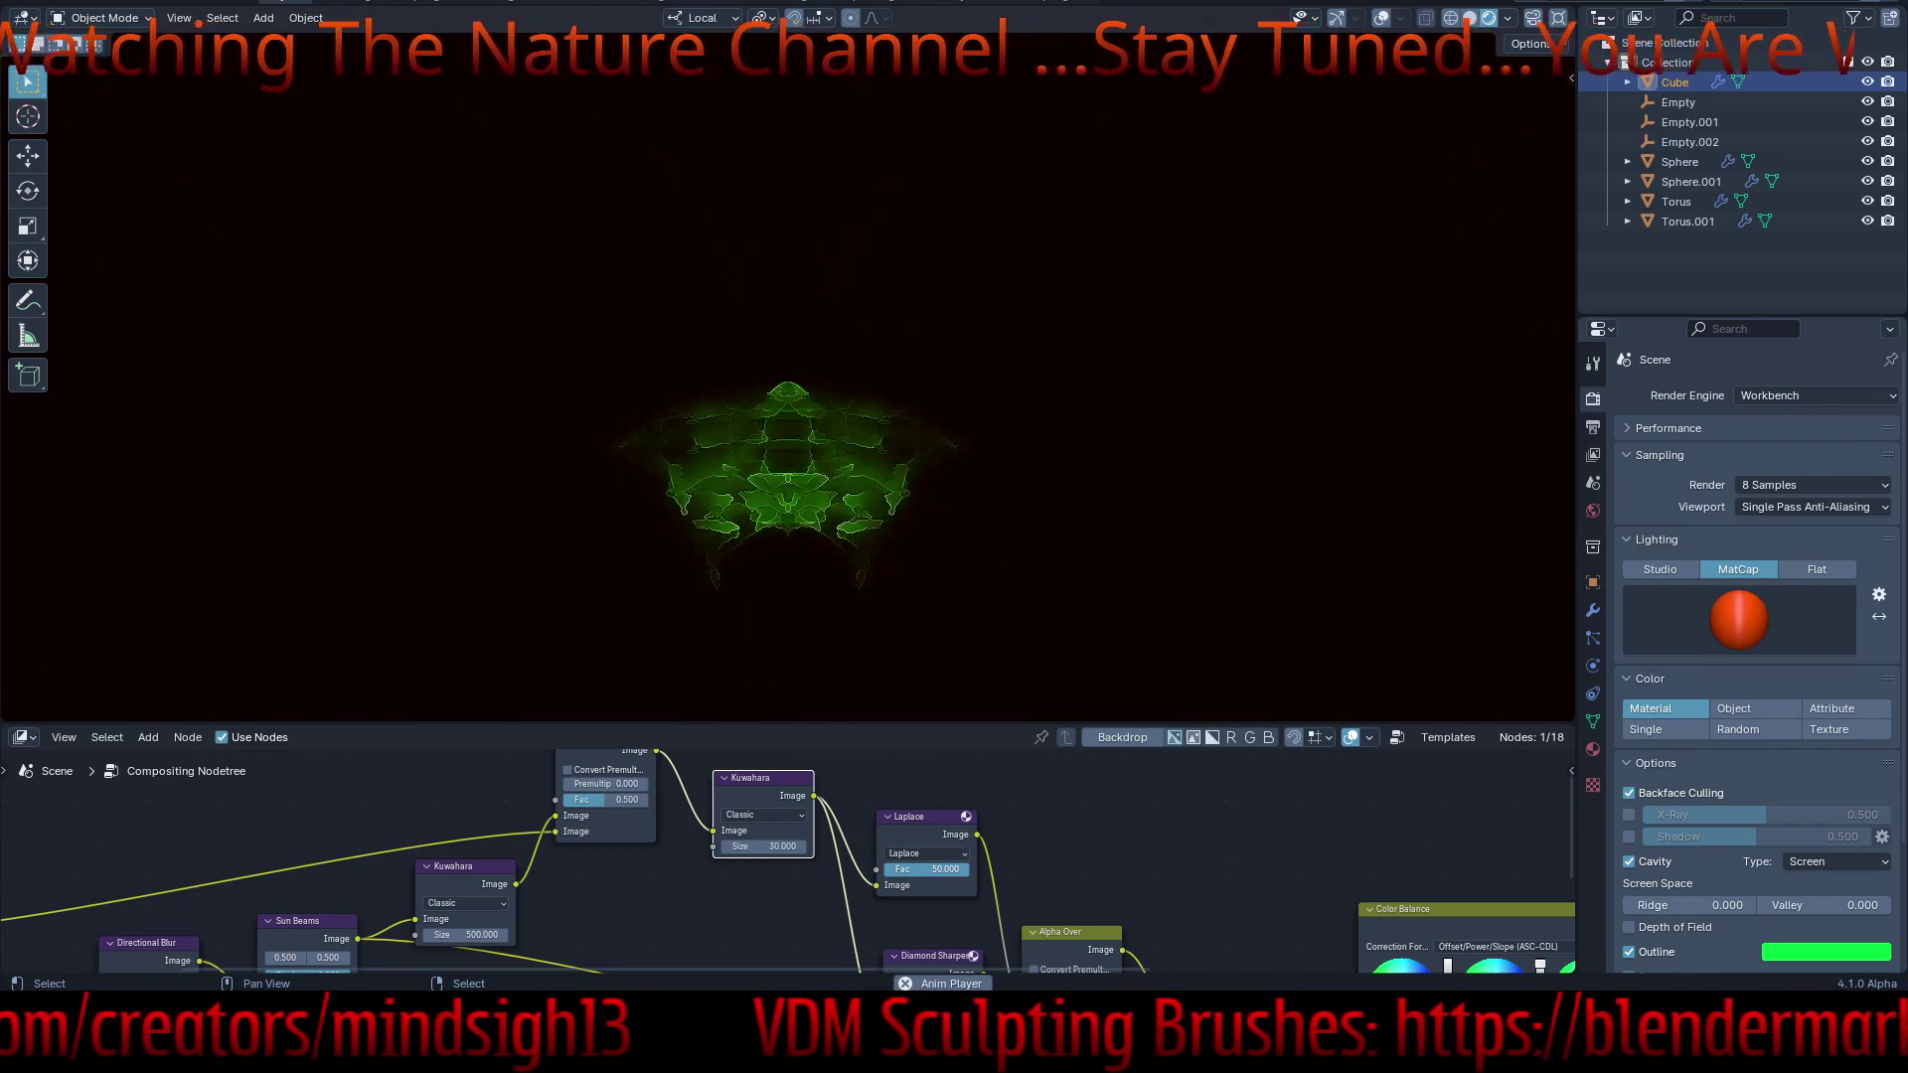
pyautogui.click(926, 853)
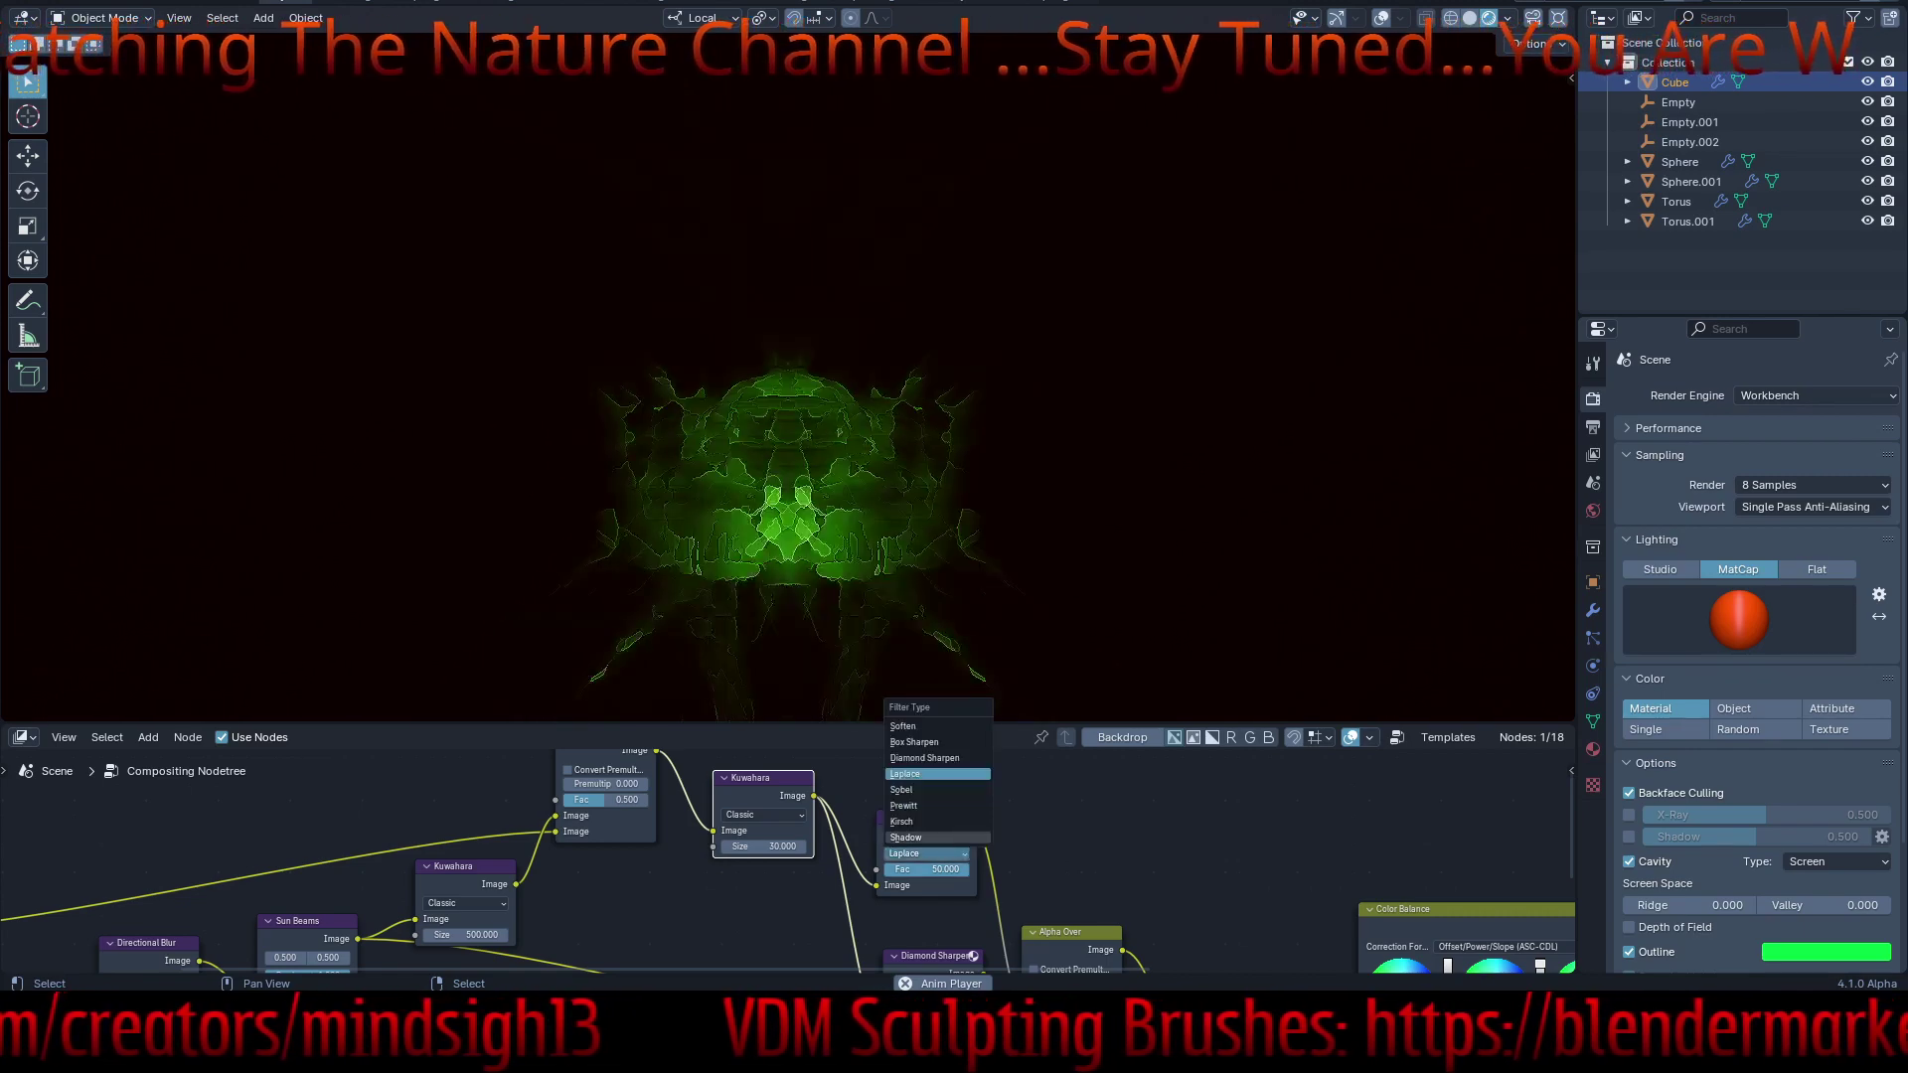
pyautogui.click(926, 821)
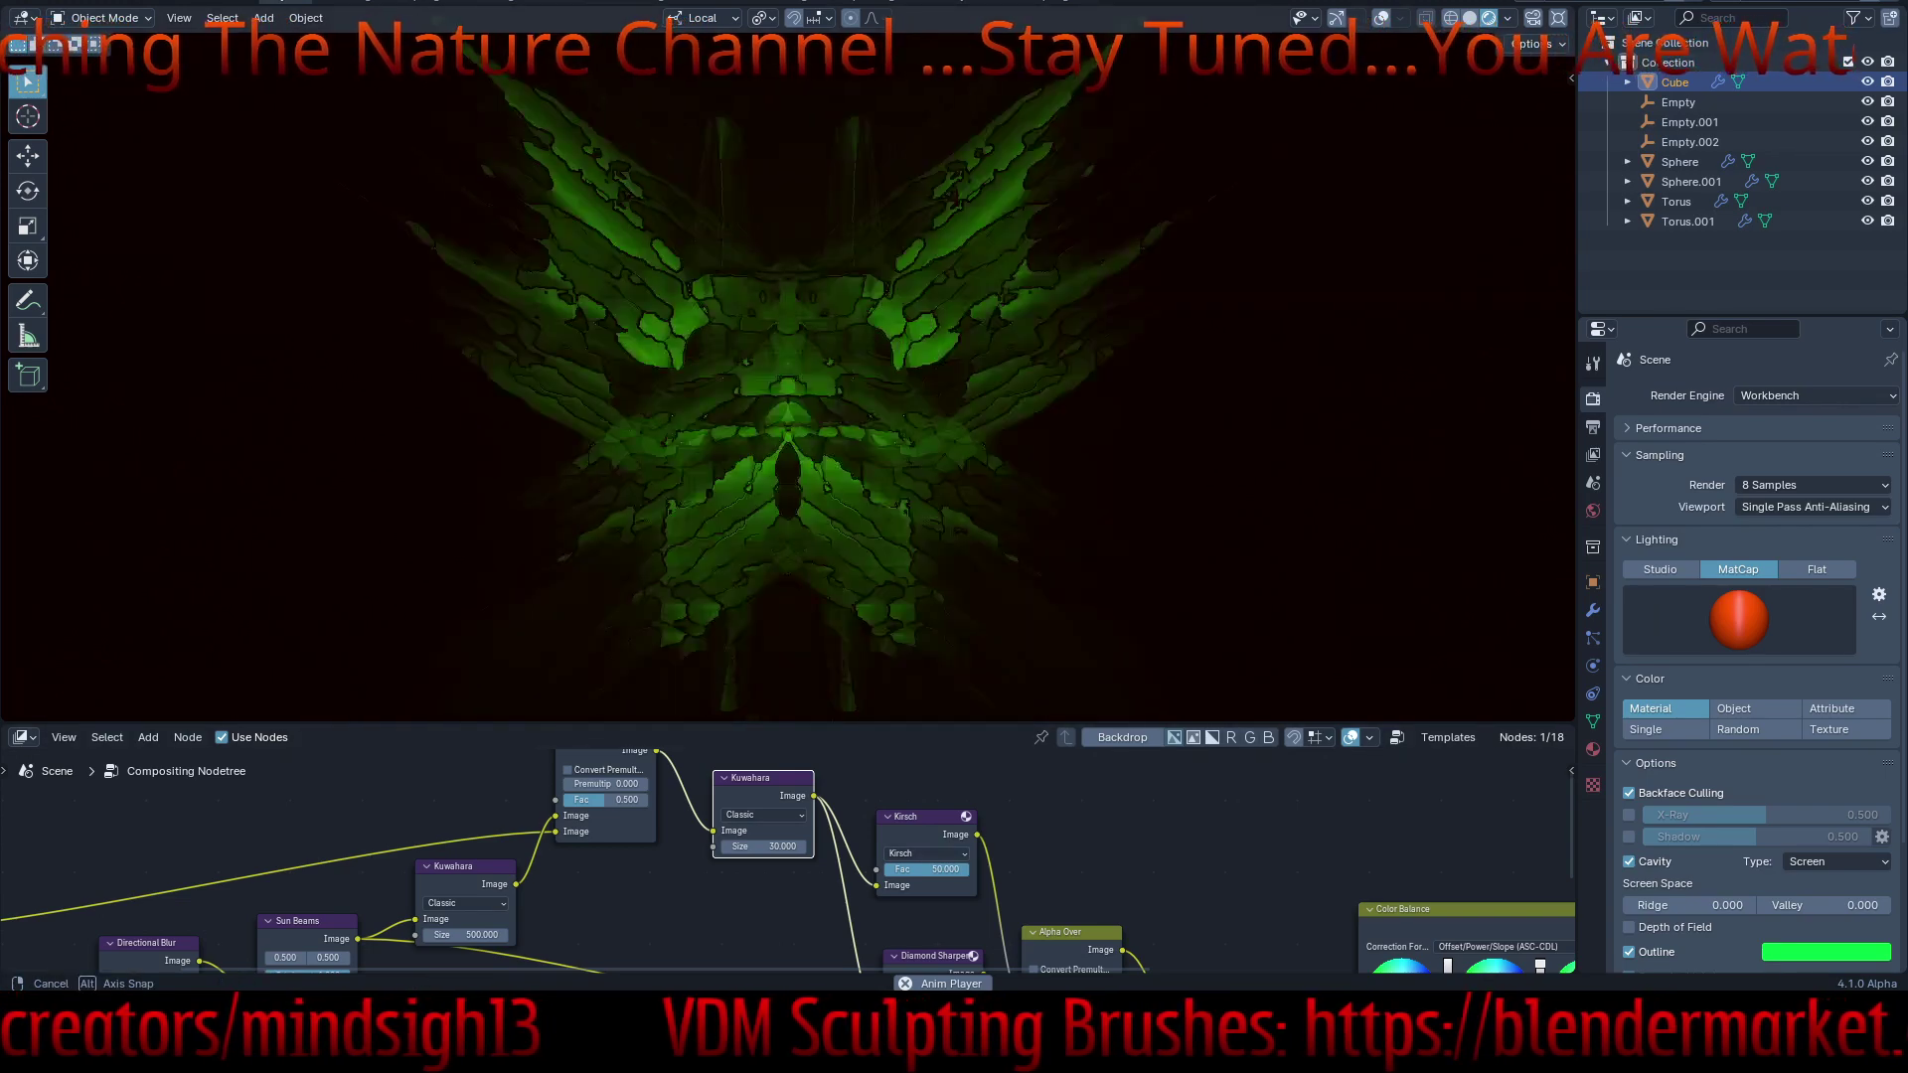
# - Set the Size of the Kuwahara node fed by Sun Beams to 20
pyautogui.moveTo(788, 398)
pyautogui.mouseDown(button='middle')
pyautogui.moveTo(825, 397)
pyautogui.moveTo(805, 407)
pyautogui.moveTo(860, 437)
pyautogui.moveTo(810, 397)
pyautogui.moveTo(885, 413)
pyautogui.moveTo(894, 368)
pyautogui.moveTo(904, 407)
pyautogui.moveTo(895, 382)
pyautogui.moveTo(844, 413)
pyautogui.moveTo(815, 402)
pyautogui.mouseUp(button='middle')
pyautogui.scroll(5, 788, 398)
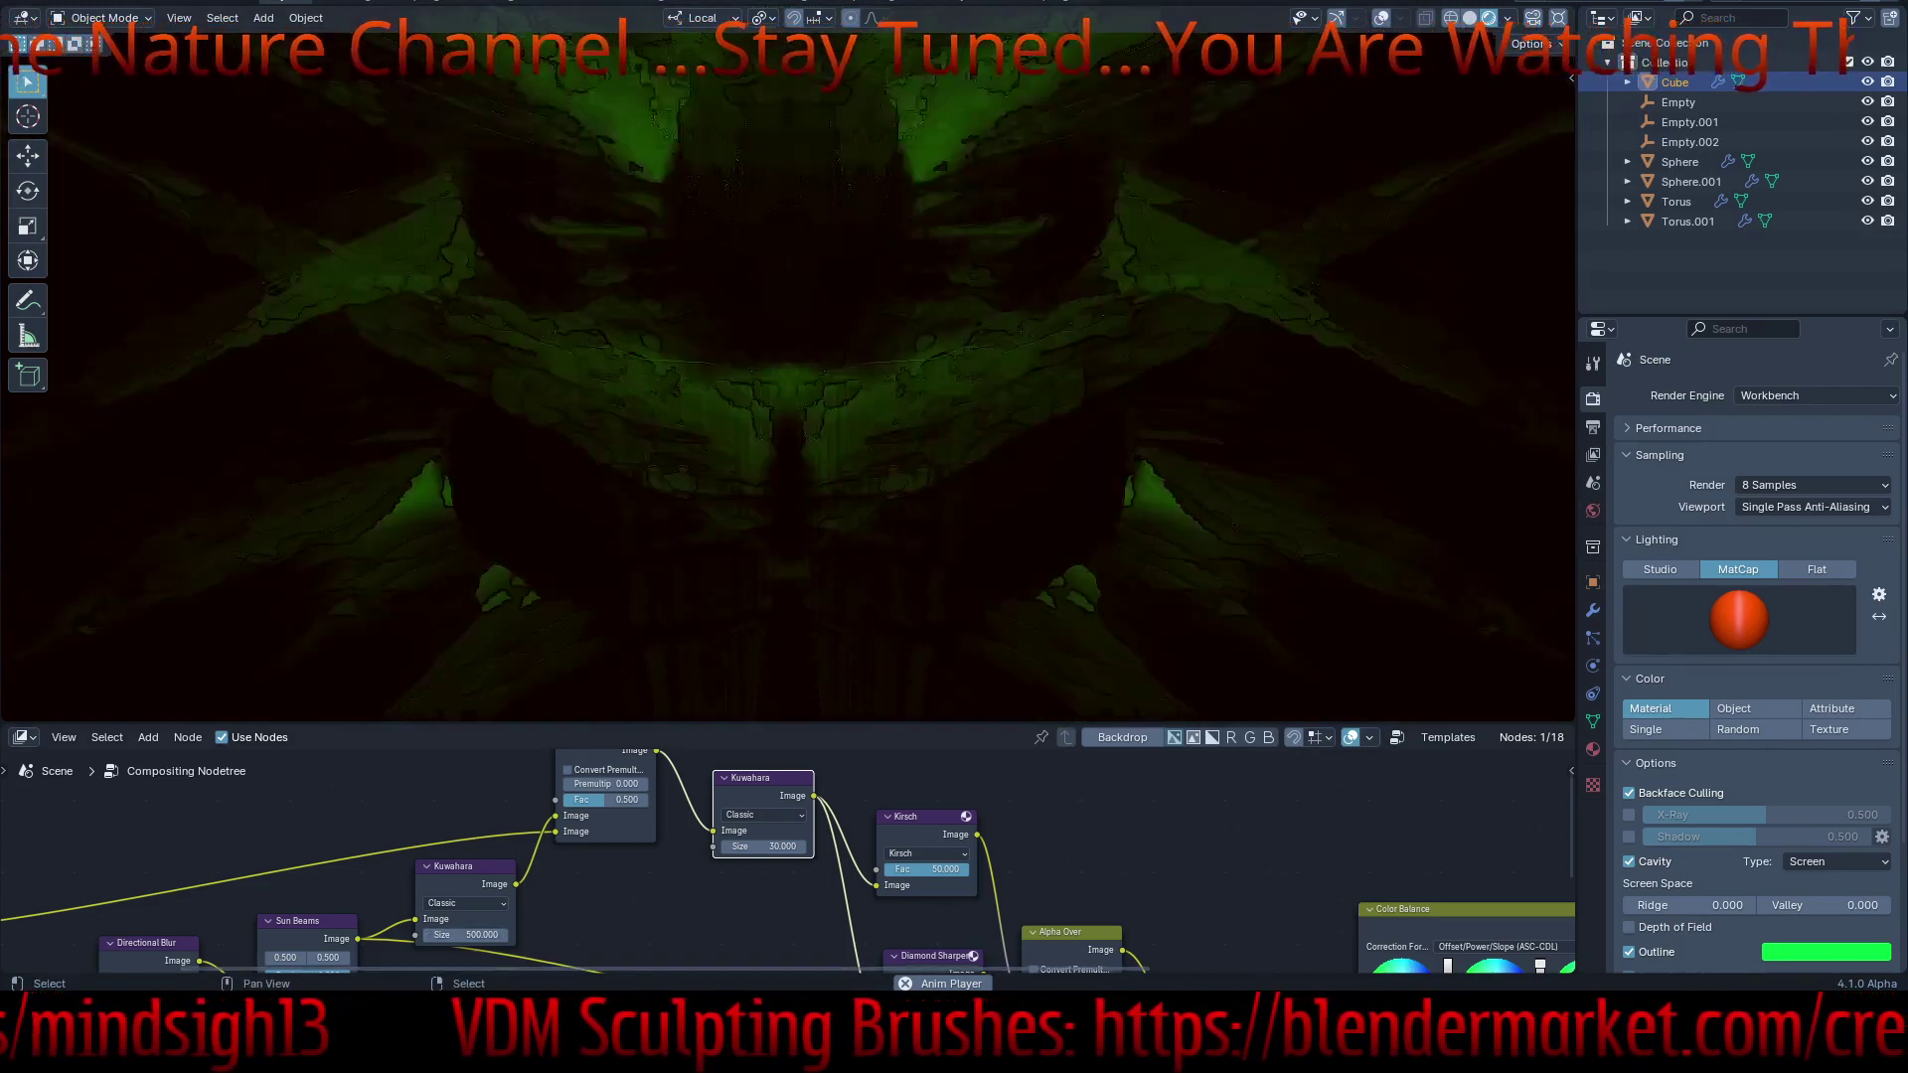
pyautogui.click(465, 936)
pyautogui.write('20')
pyautogui.press('Return')
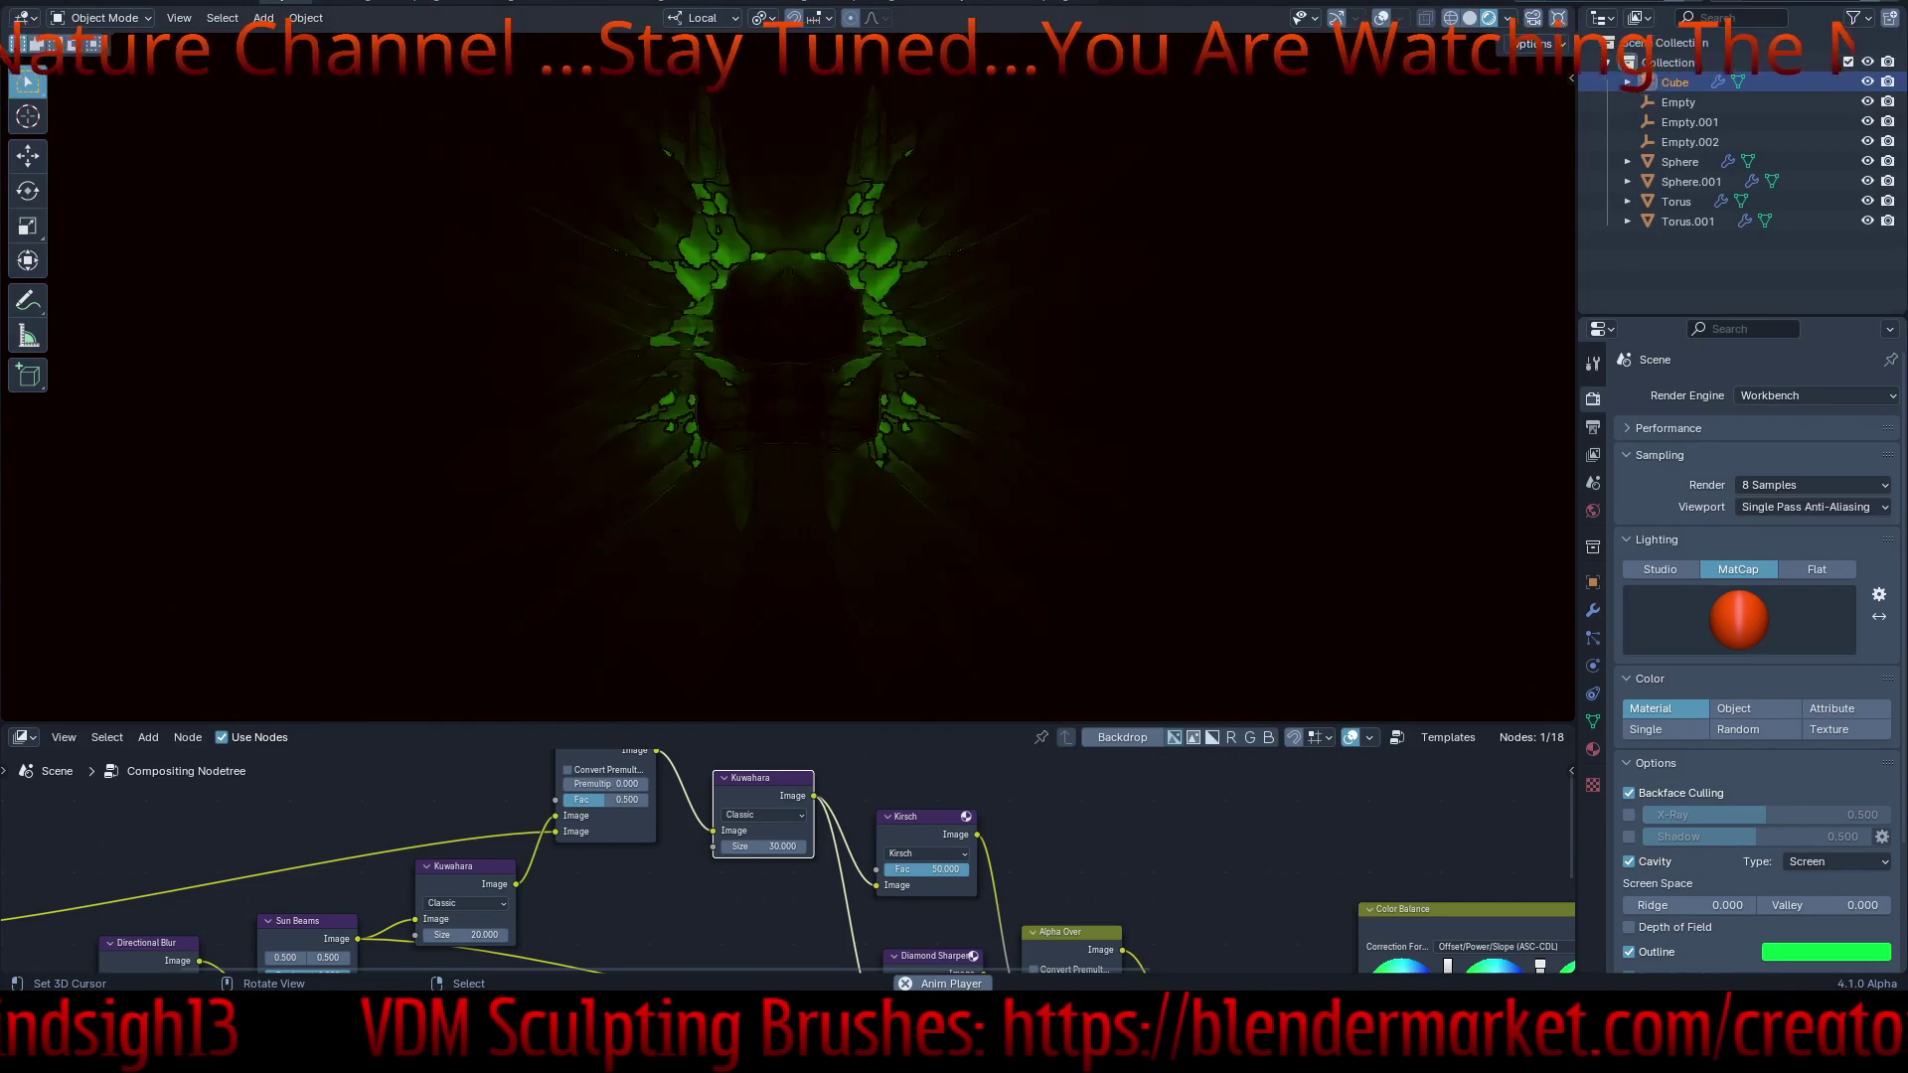
# - Disconnect Directional Blur from the Sun Beams node and link its image output to the Kuwahara node
pyautogui.moveTo(785, 377); pyautogui.dragTo(894, 398, button='middle')
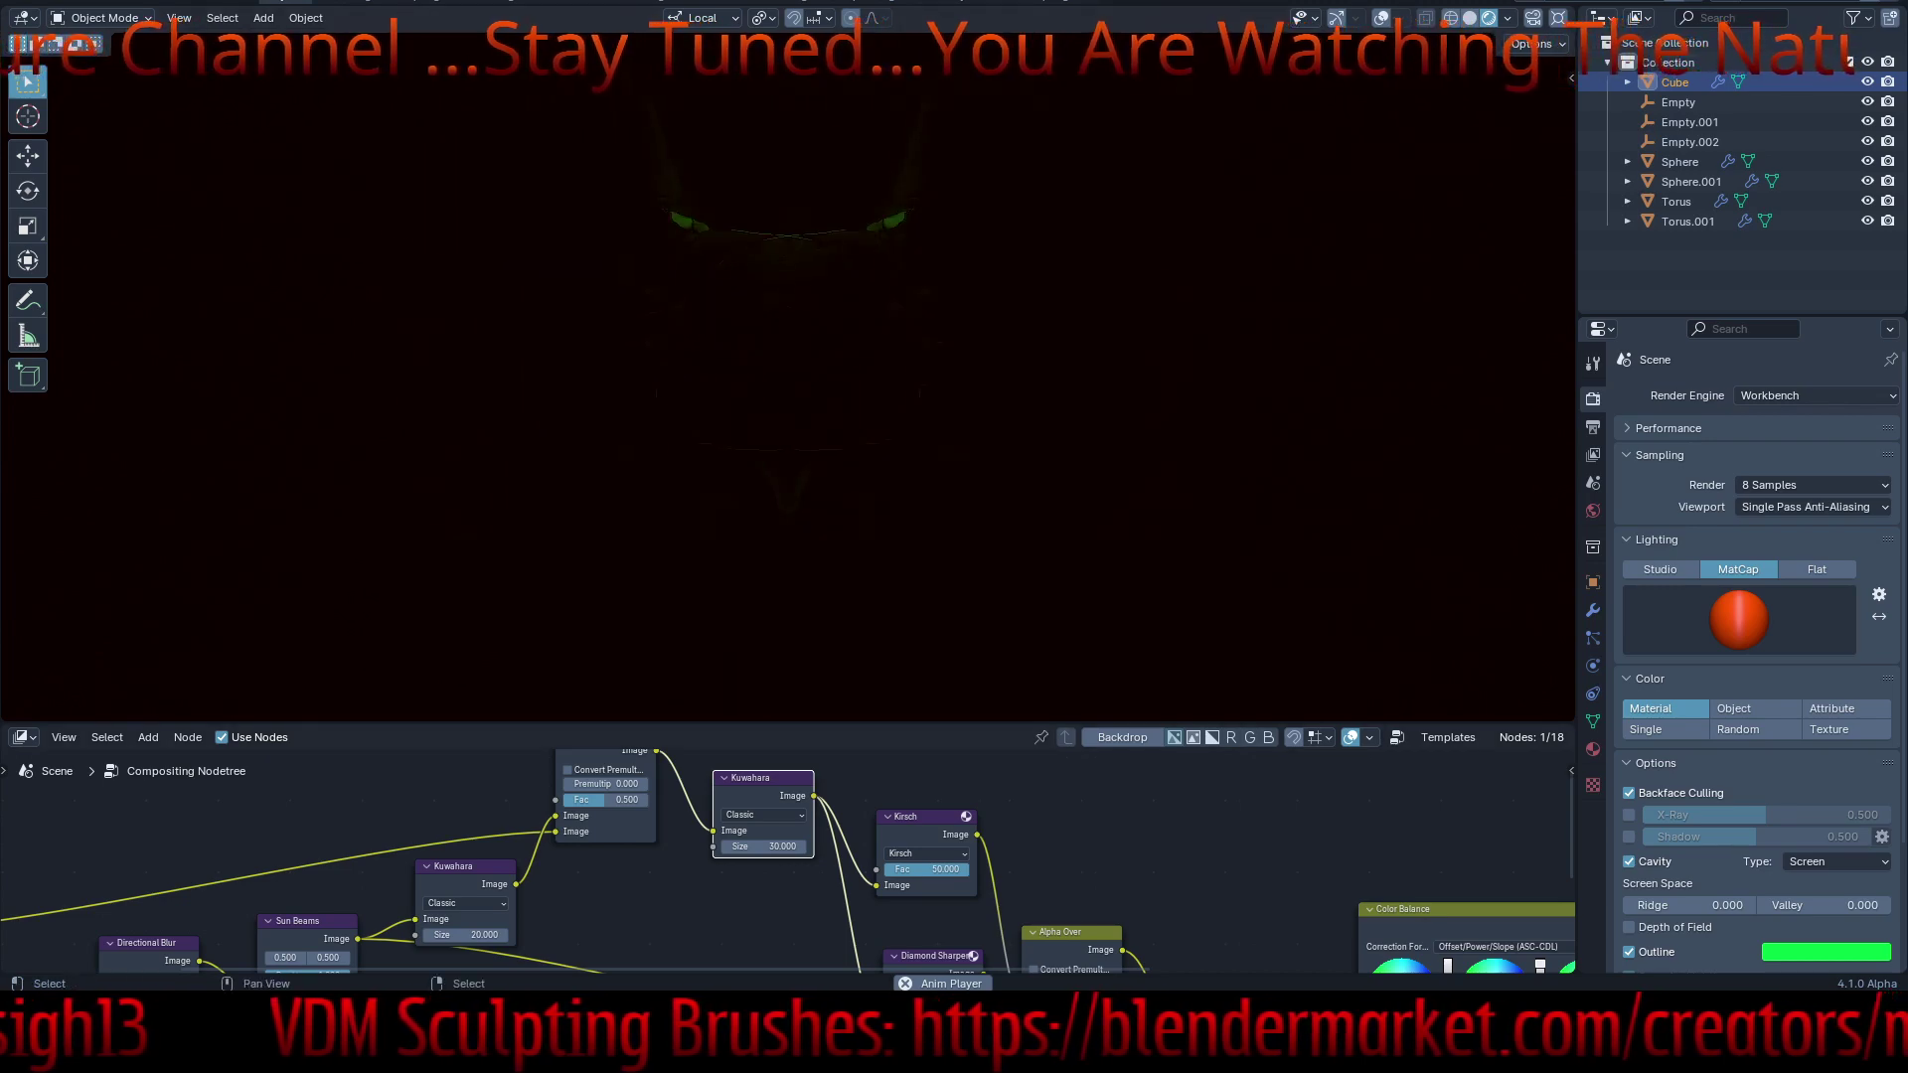
pyautogui.moveTo(715, 879); pyautogui.dragTo(959, 780, button='middle')
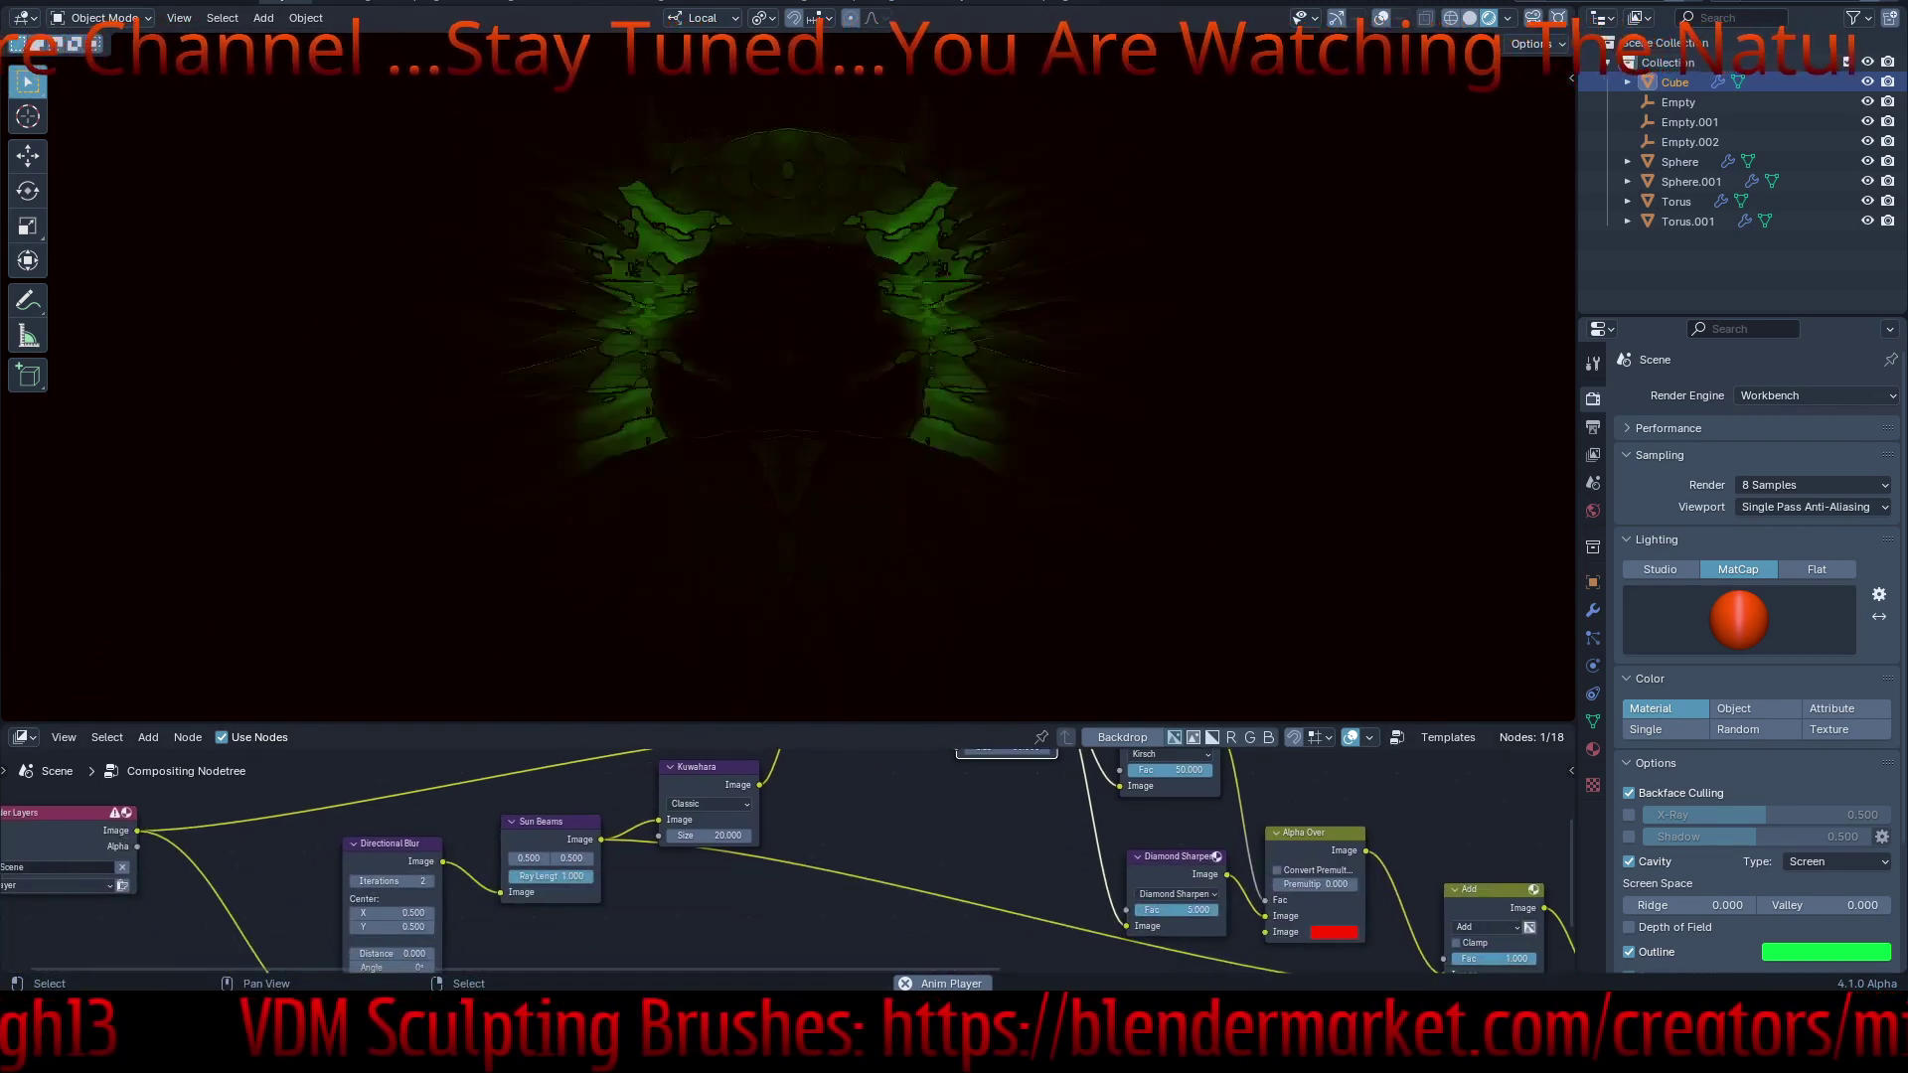
pyautogui.scroll(2, 539, 879)
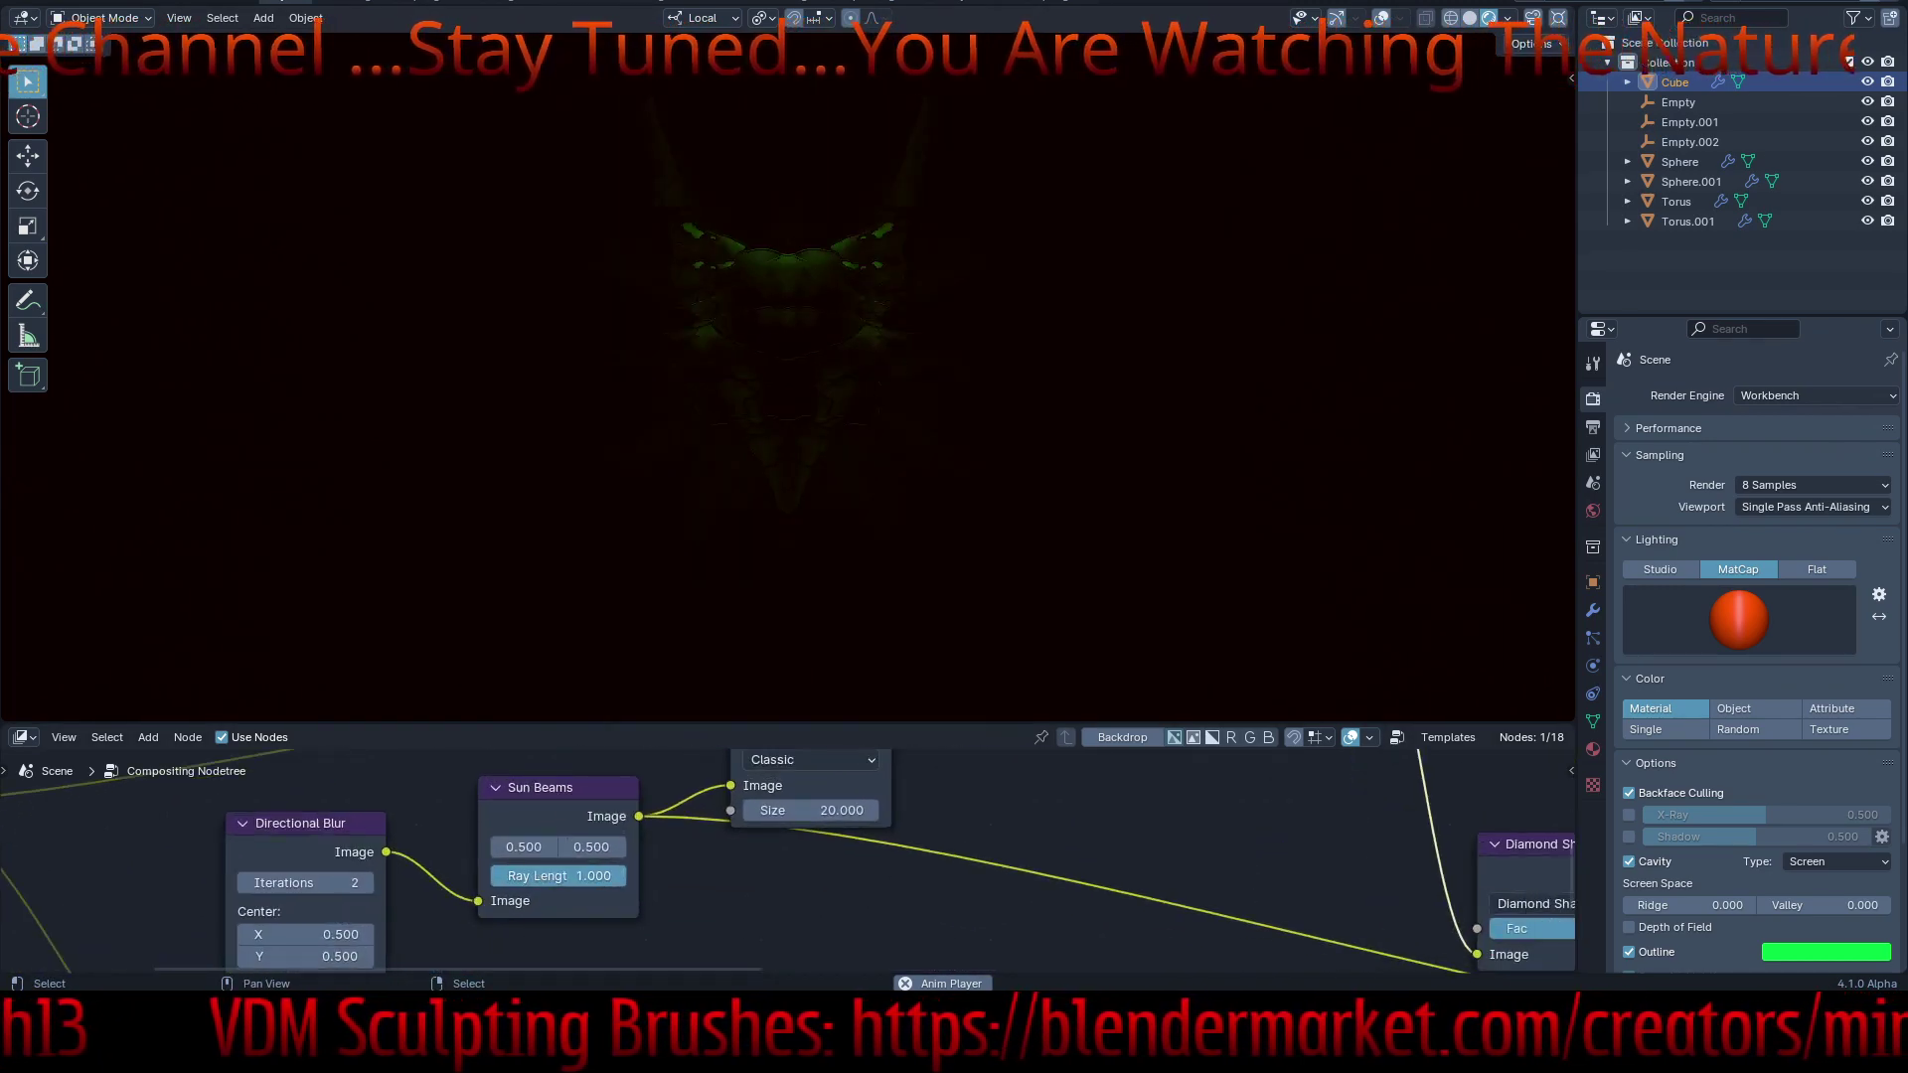
pyautogui.moveTo(478, 900); pyautogui.dragTo(731, 787)
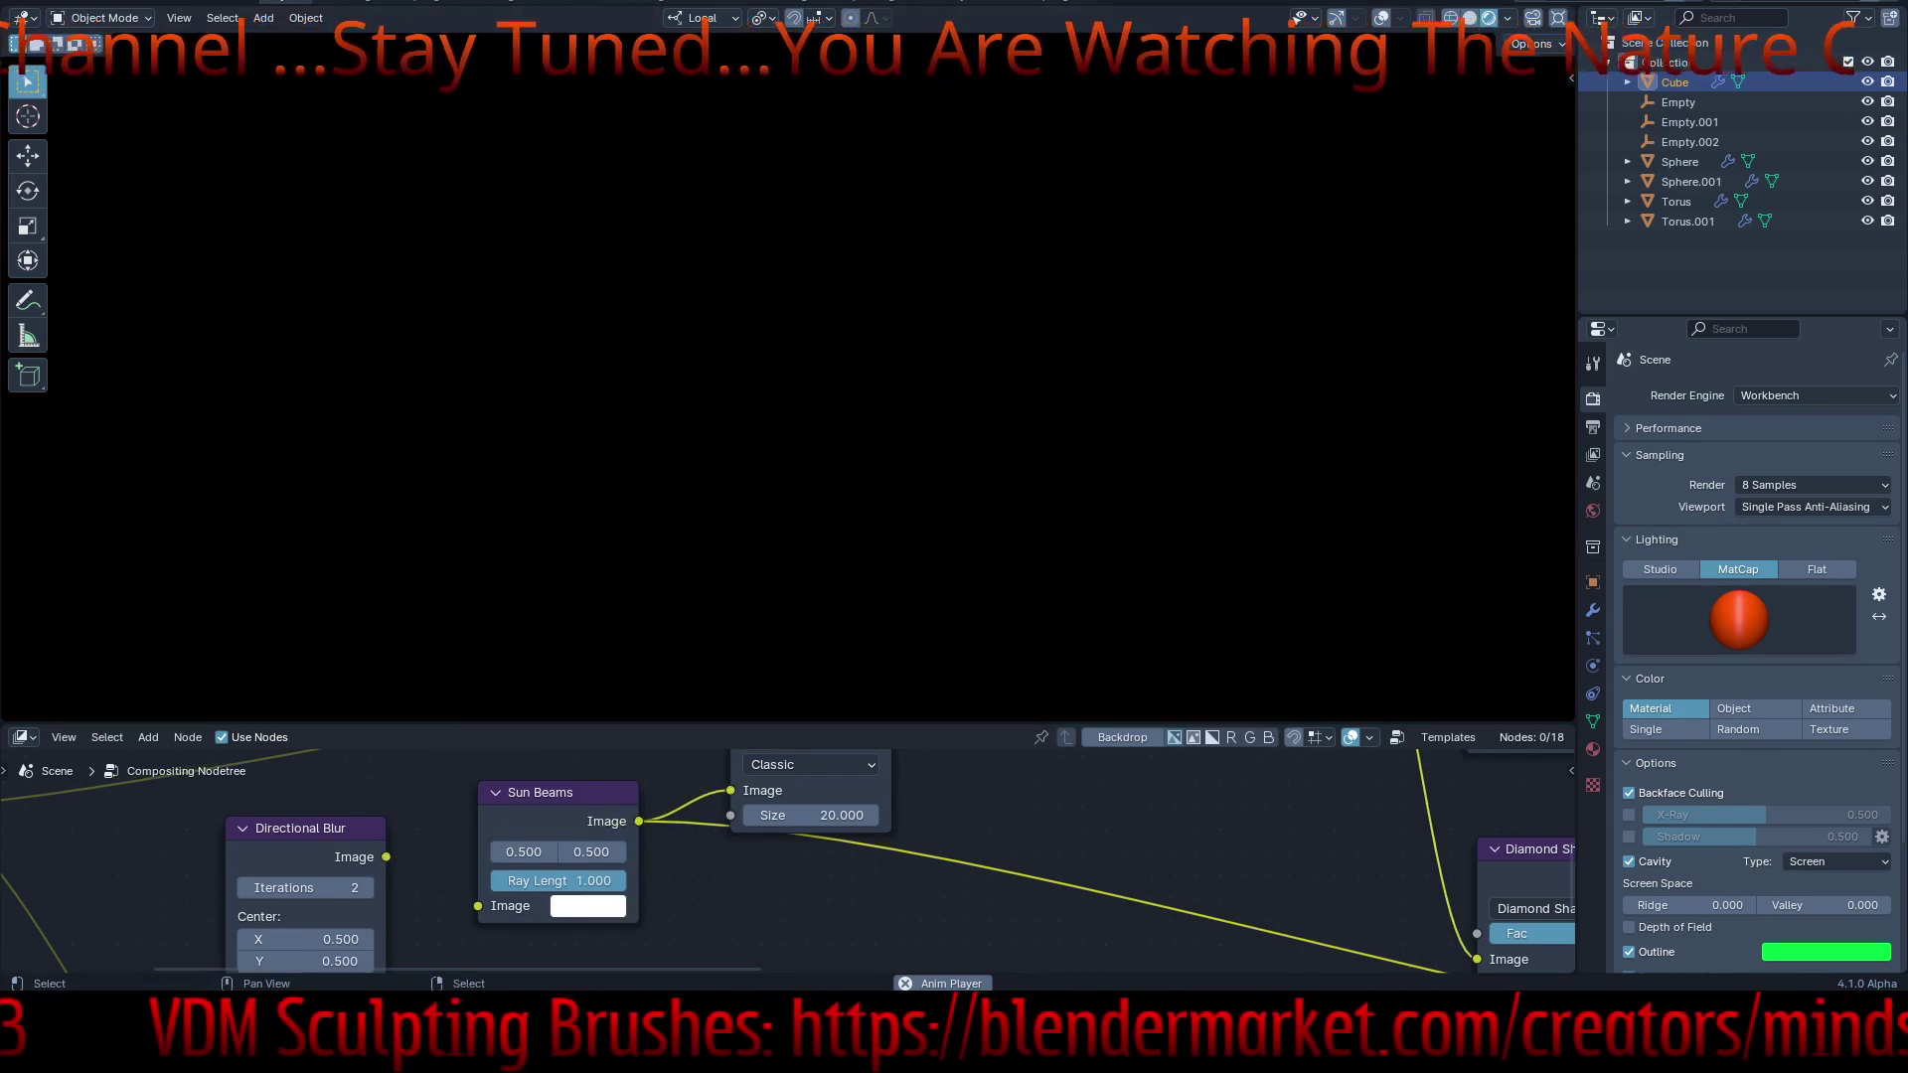
pyautogui.moveTo(386, 856); pyautogui.dragTo(474, 850)
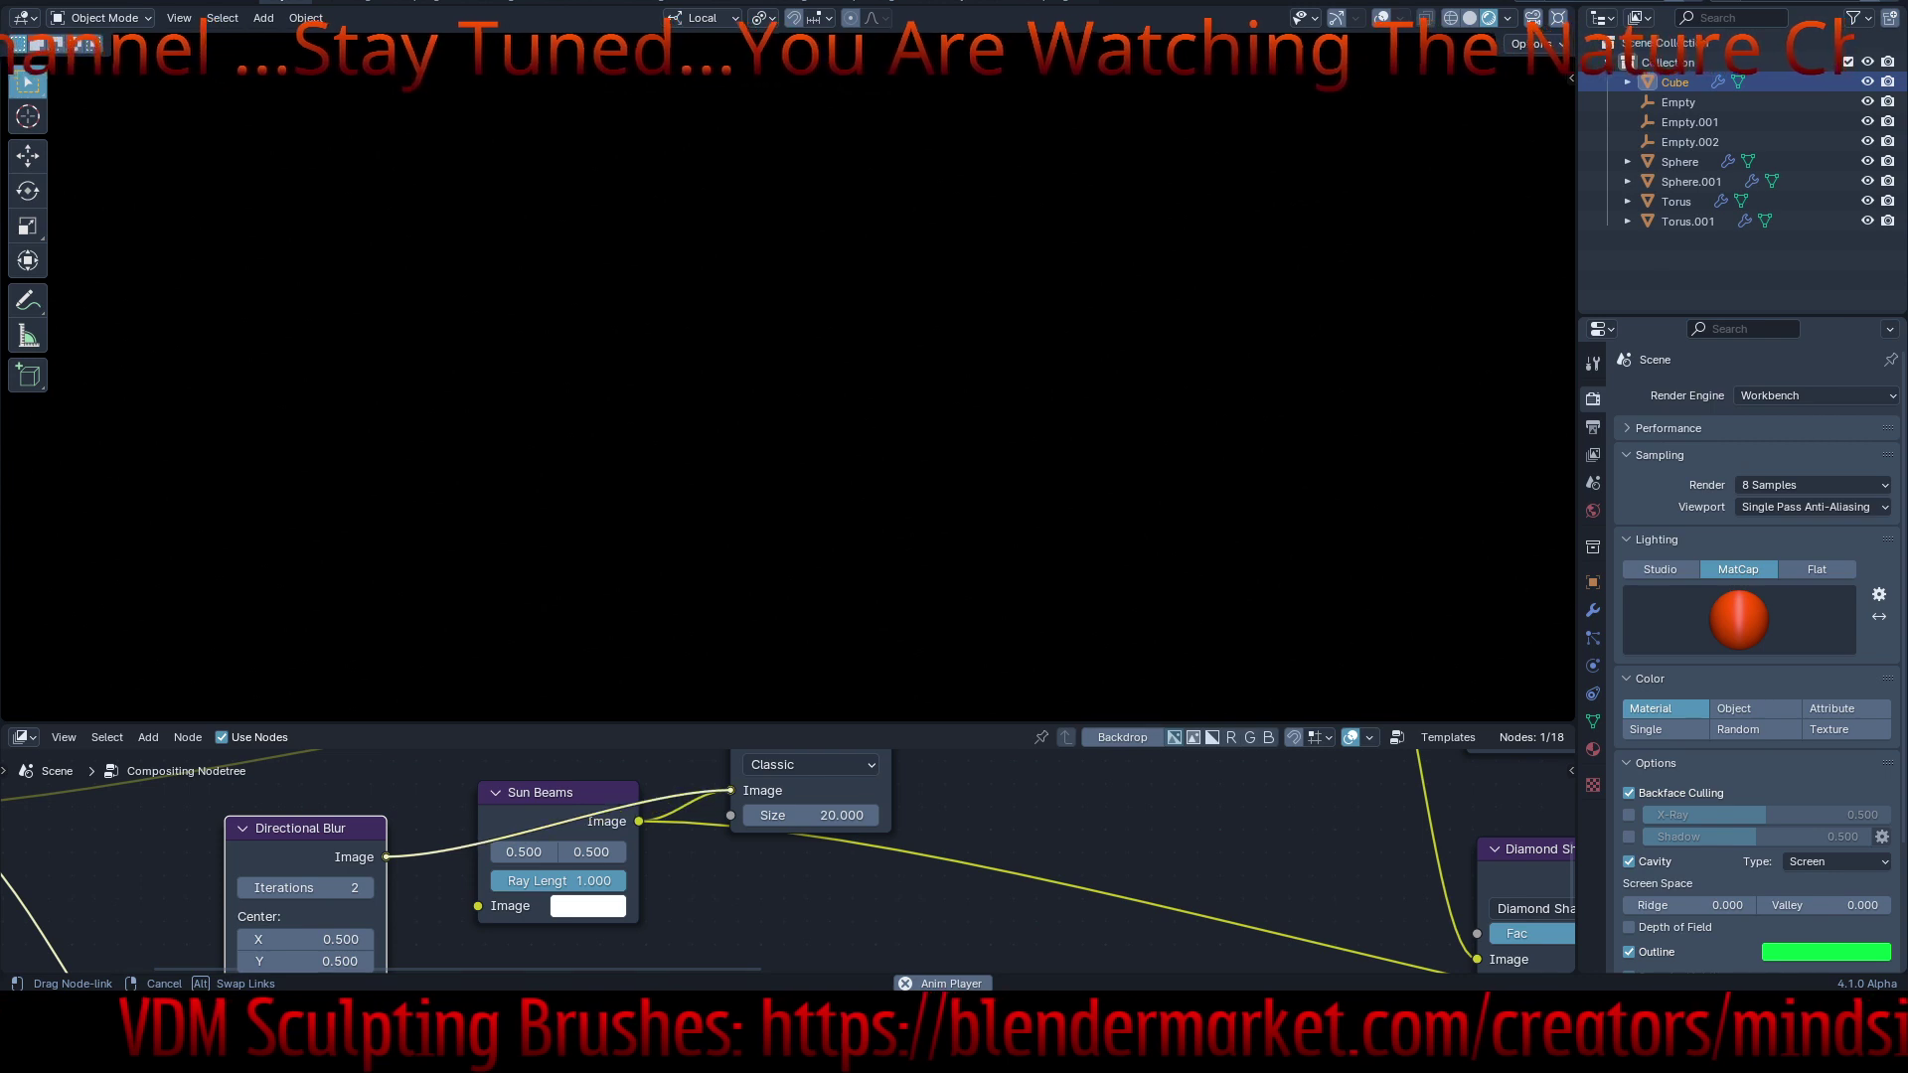
# - Link Directional Blur to the Add node's lower image input, and detach the unused Sun Beams node by moving it below the links
pyautogui.scroll(-3, 579, 787)
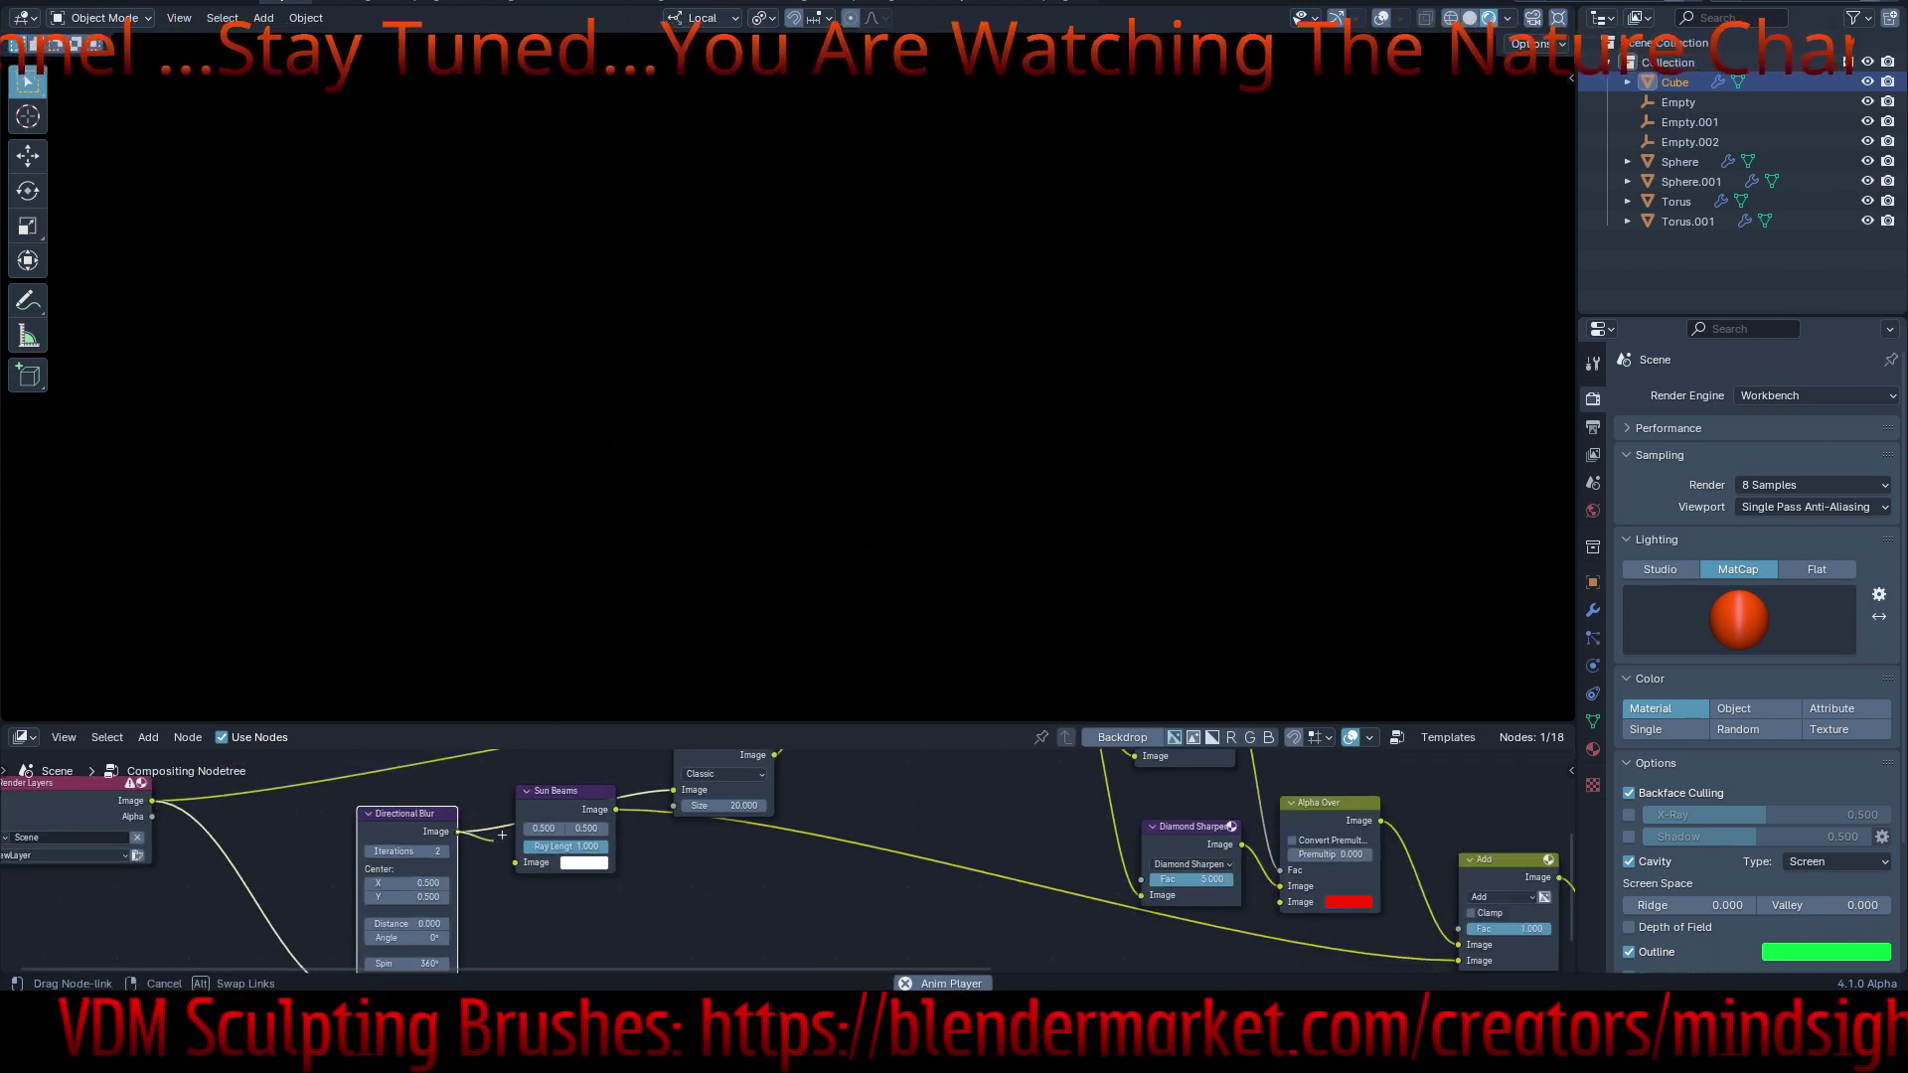
pyautogui.moveTo(502, 835); pyautogui.dragTo(1459, 811)
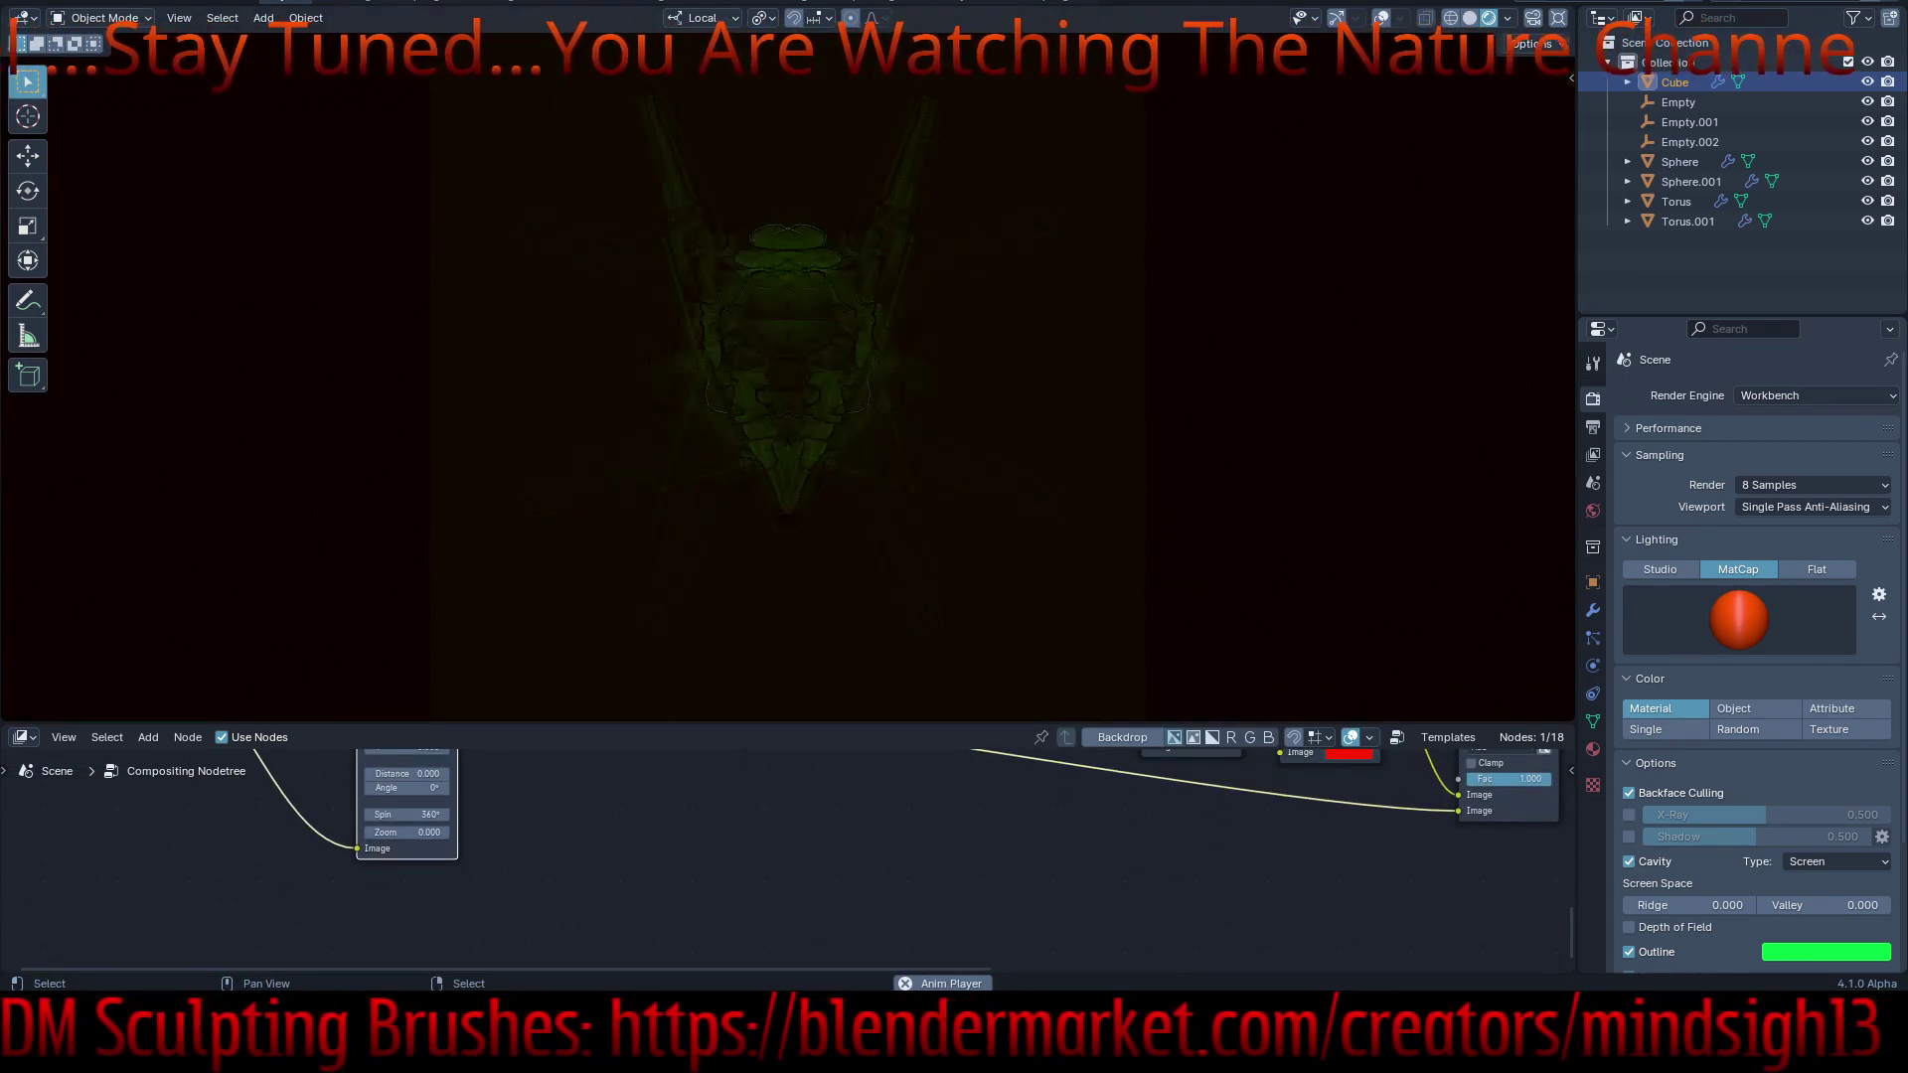
pyautogui.moveTo(795, 805); pyautogui.dragTo(931, 951, button='middle')
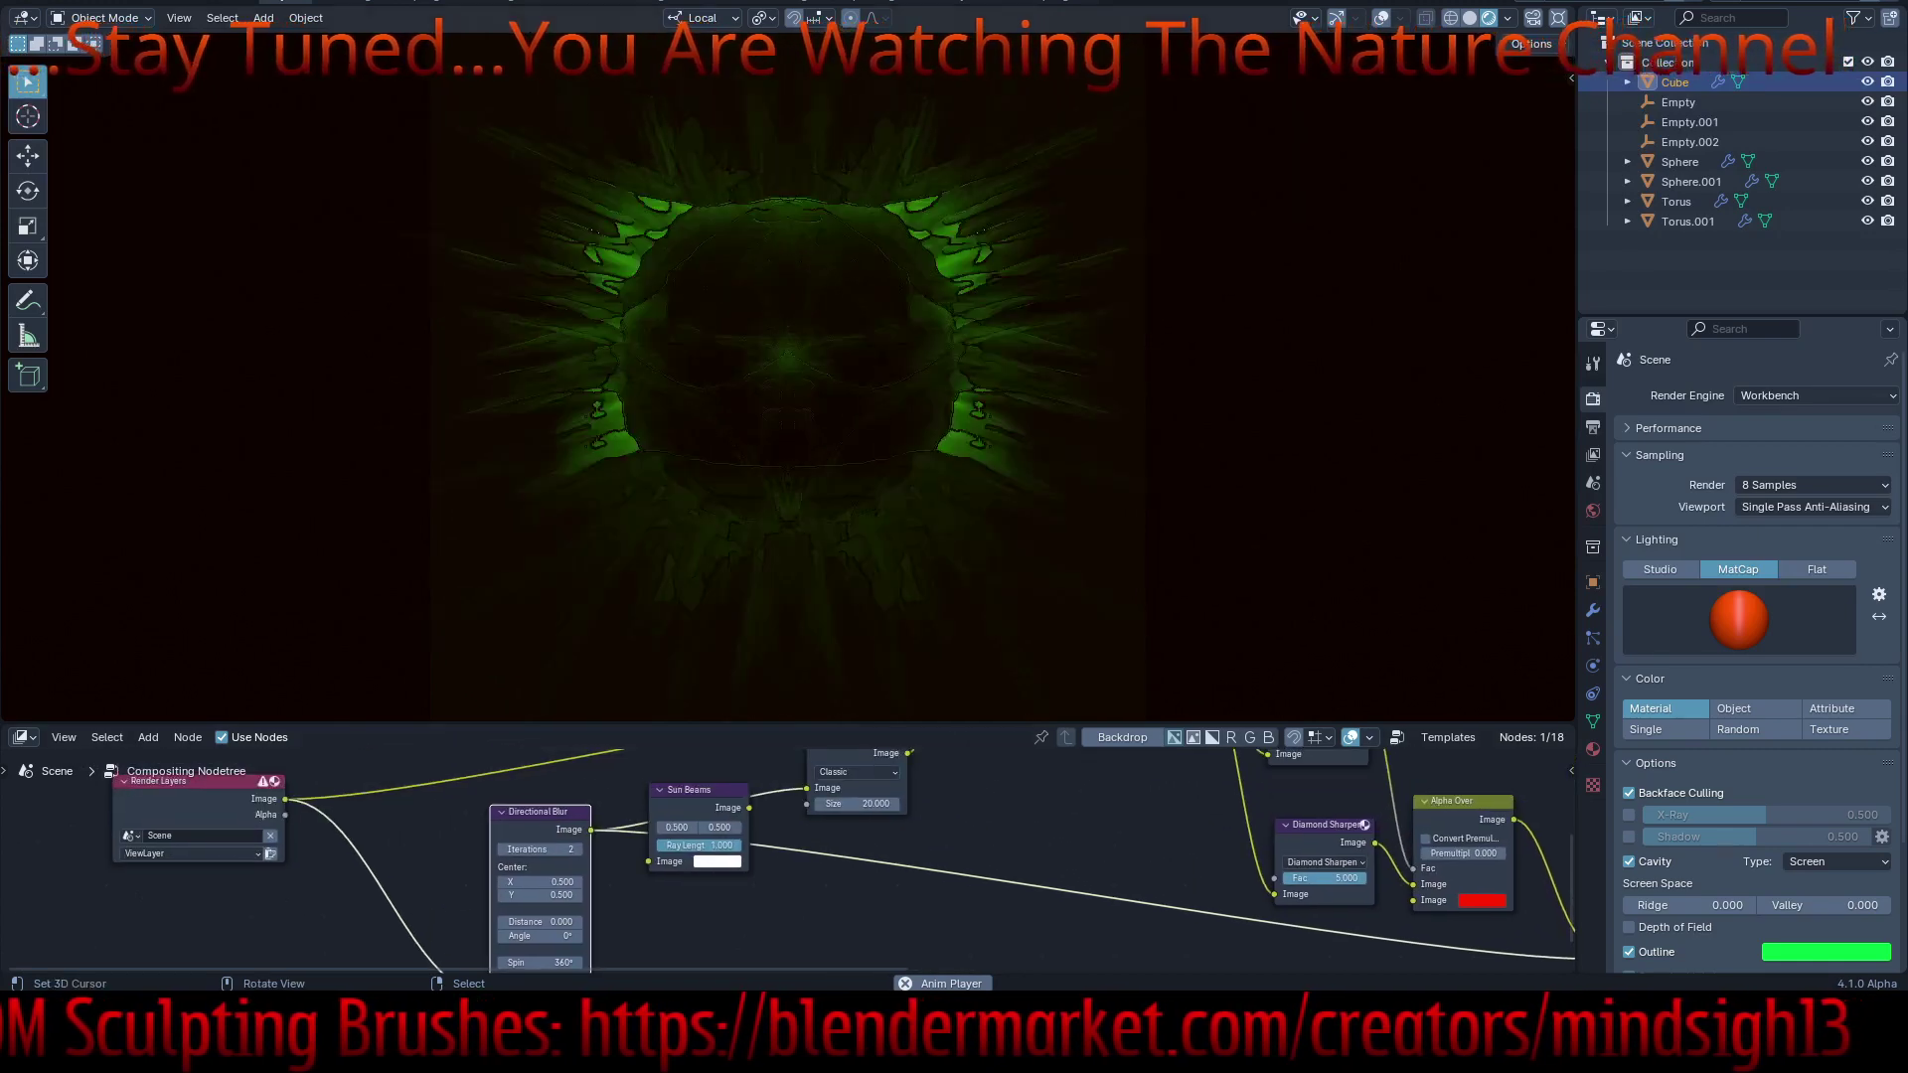
pyautogui.keyDown('alt'); pyautogui.moveTo(698, 789); pyautogui.dragTo(710, 885); pyautogui.keyUp('alt')
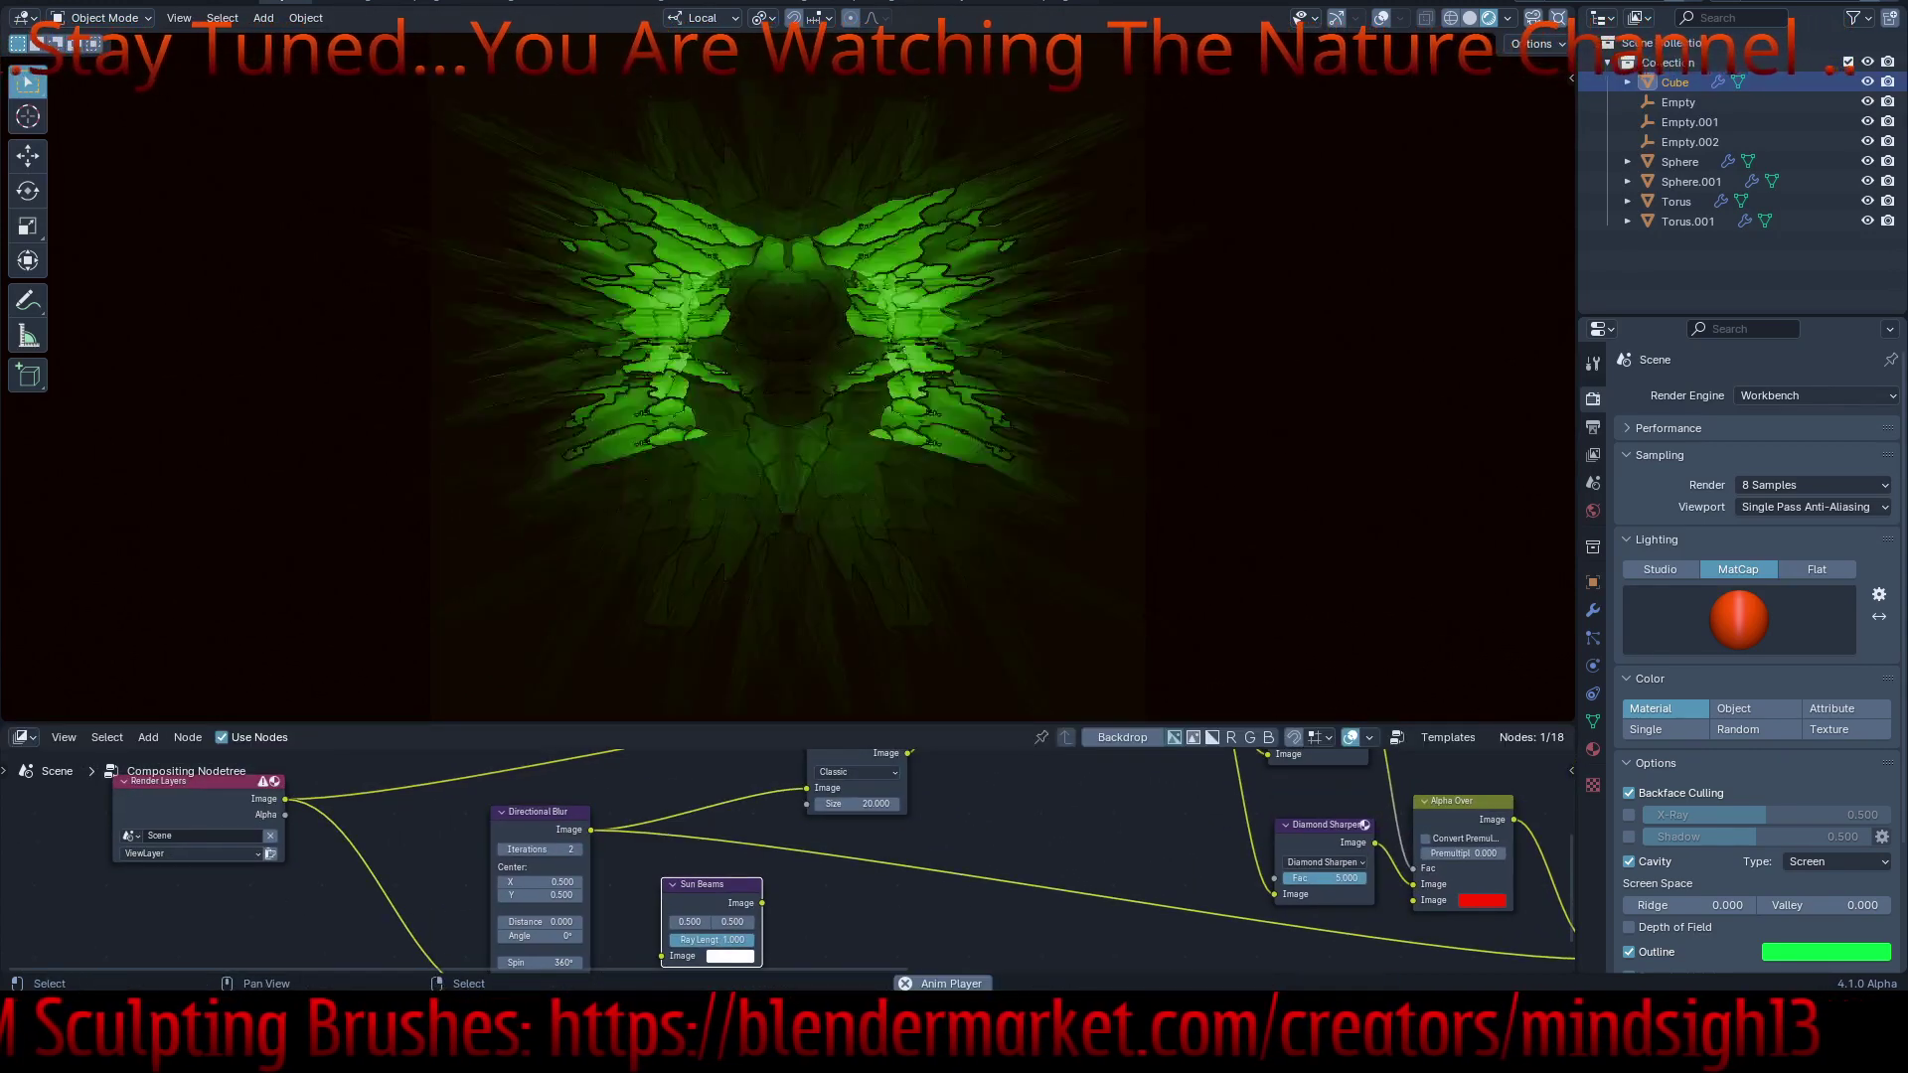
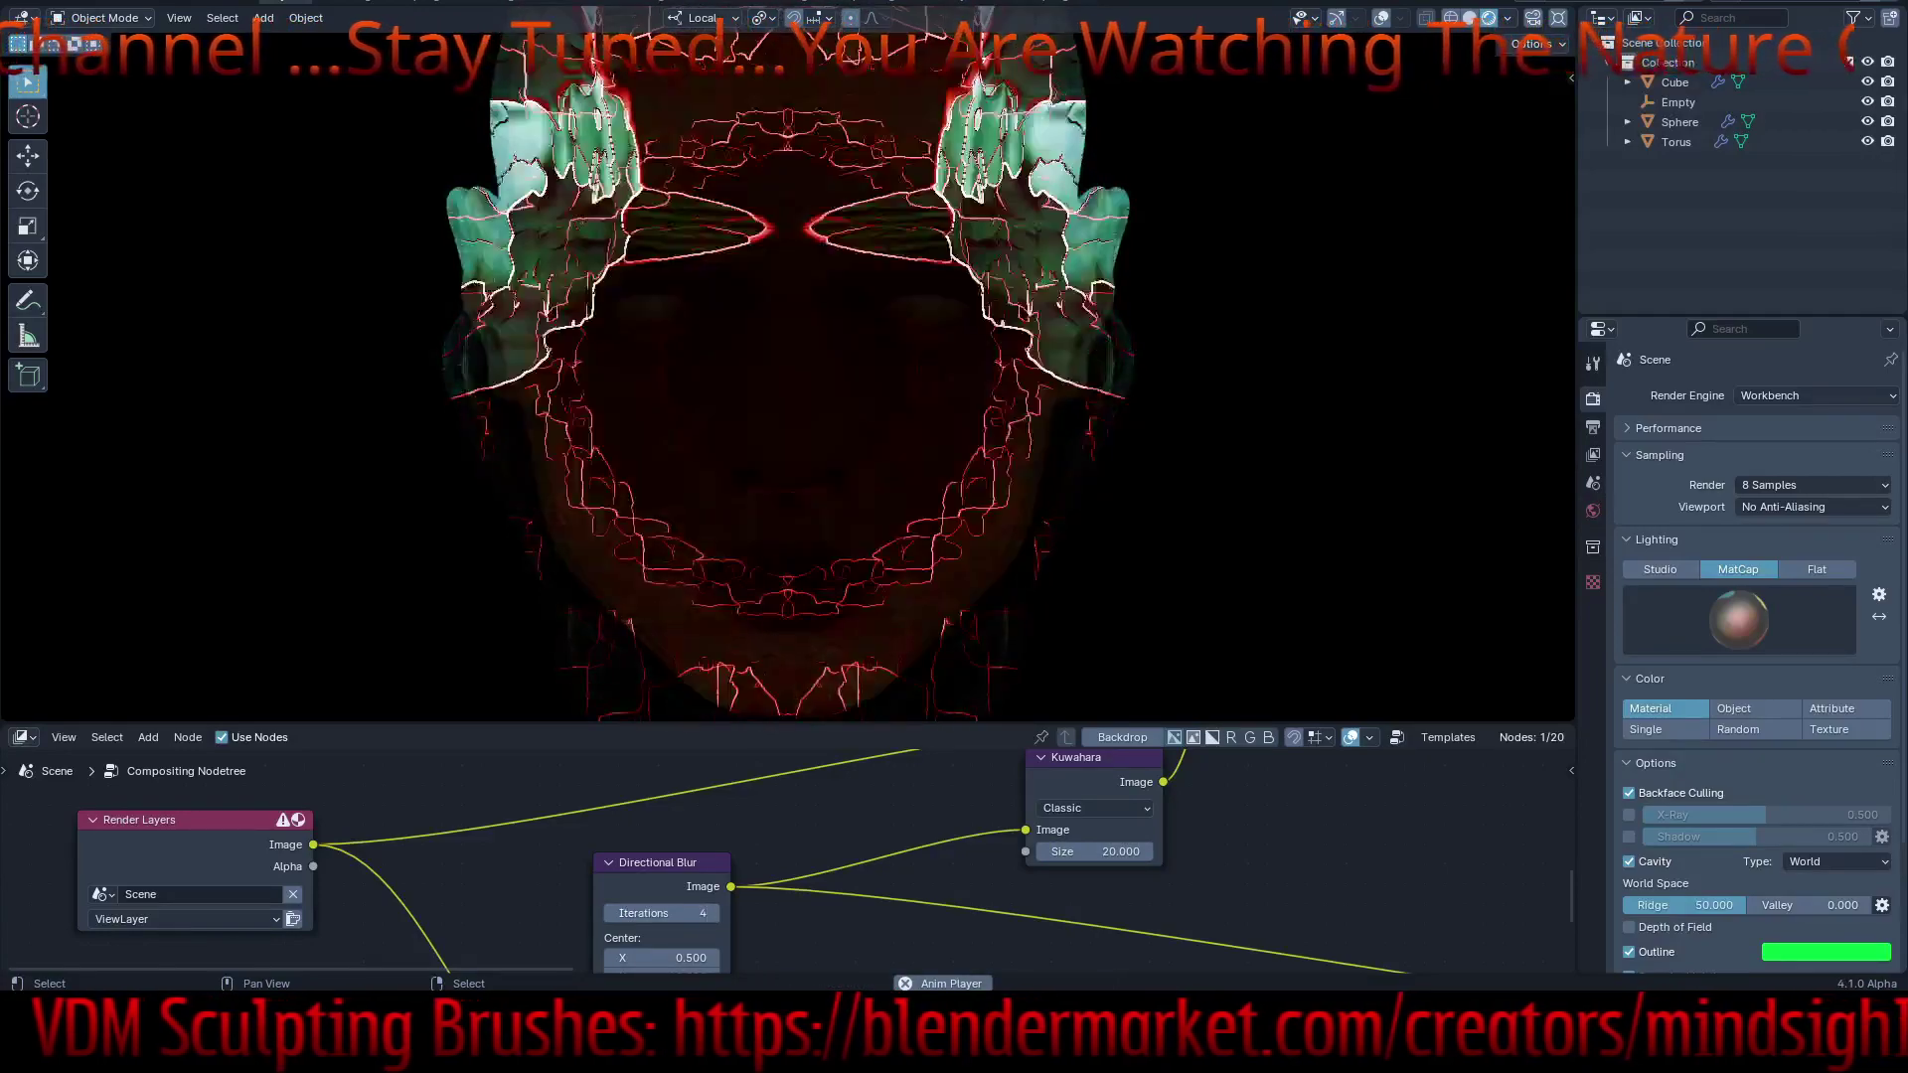
# - Set the Directional Blur node's Spin to 199° and its Iterations to 3
pyautogui.moveTo(663, 913); pyautogui.dragTo(913, 753, button='middle')
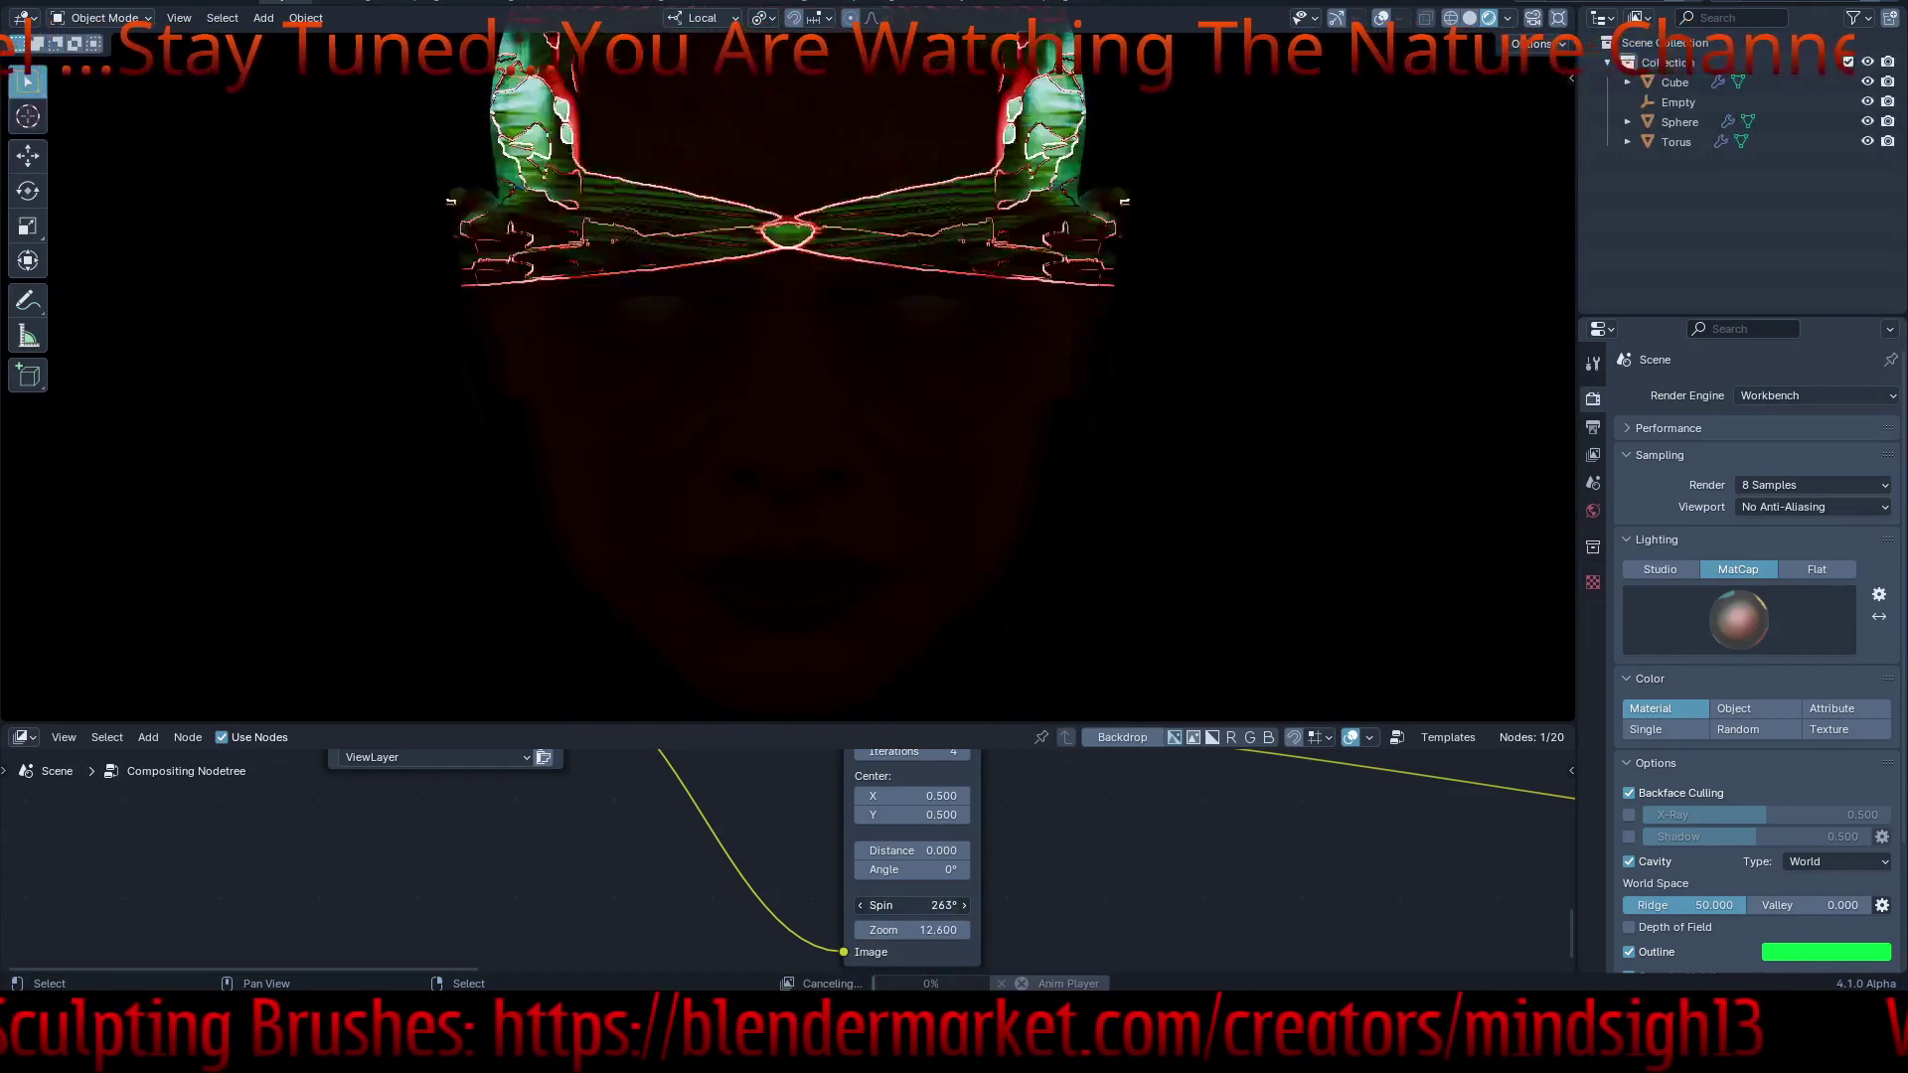
pyautogui.moveTo(912, 905); pyautogui.dragTo(885, 905)
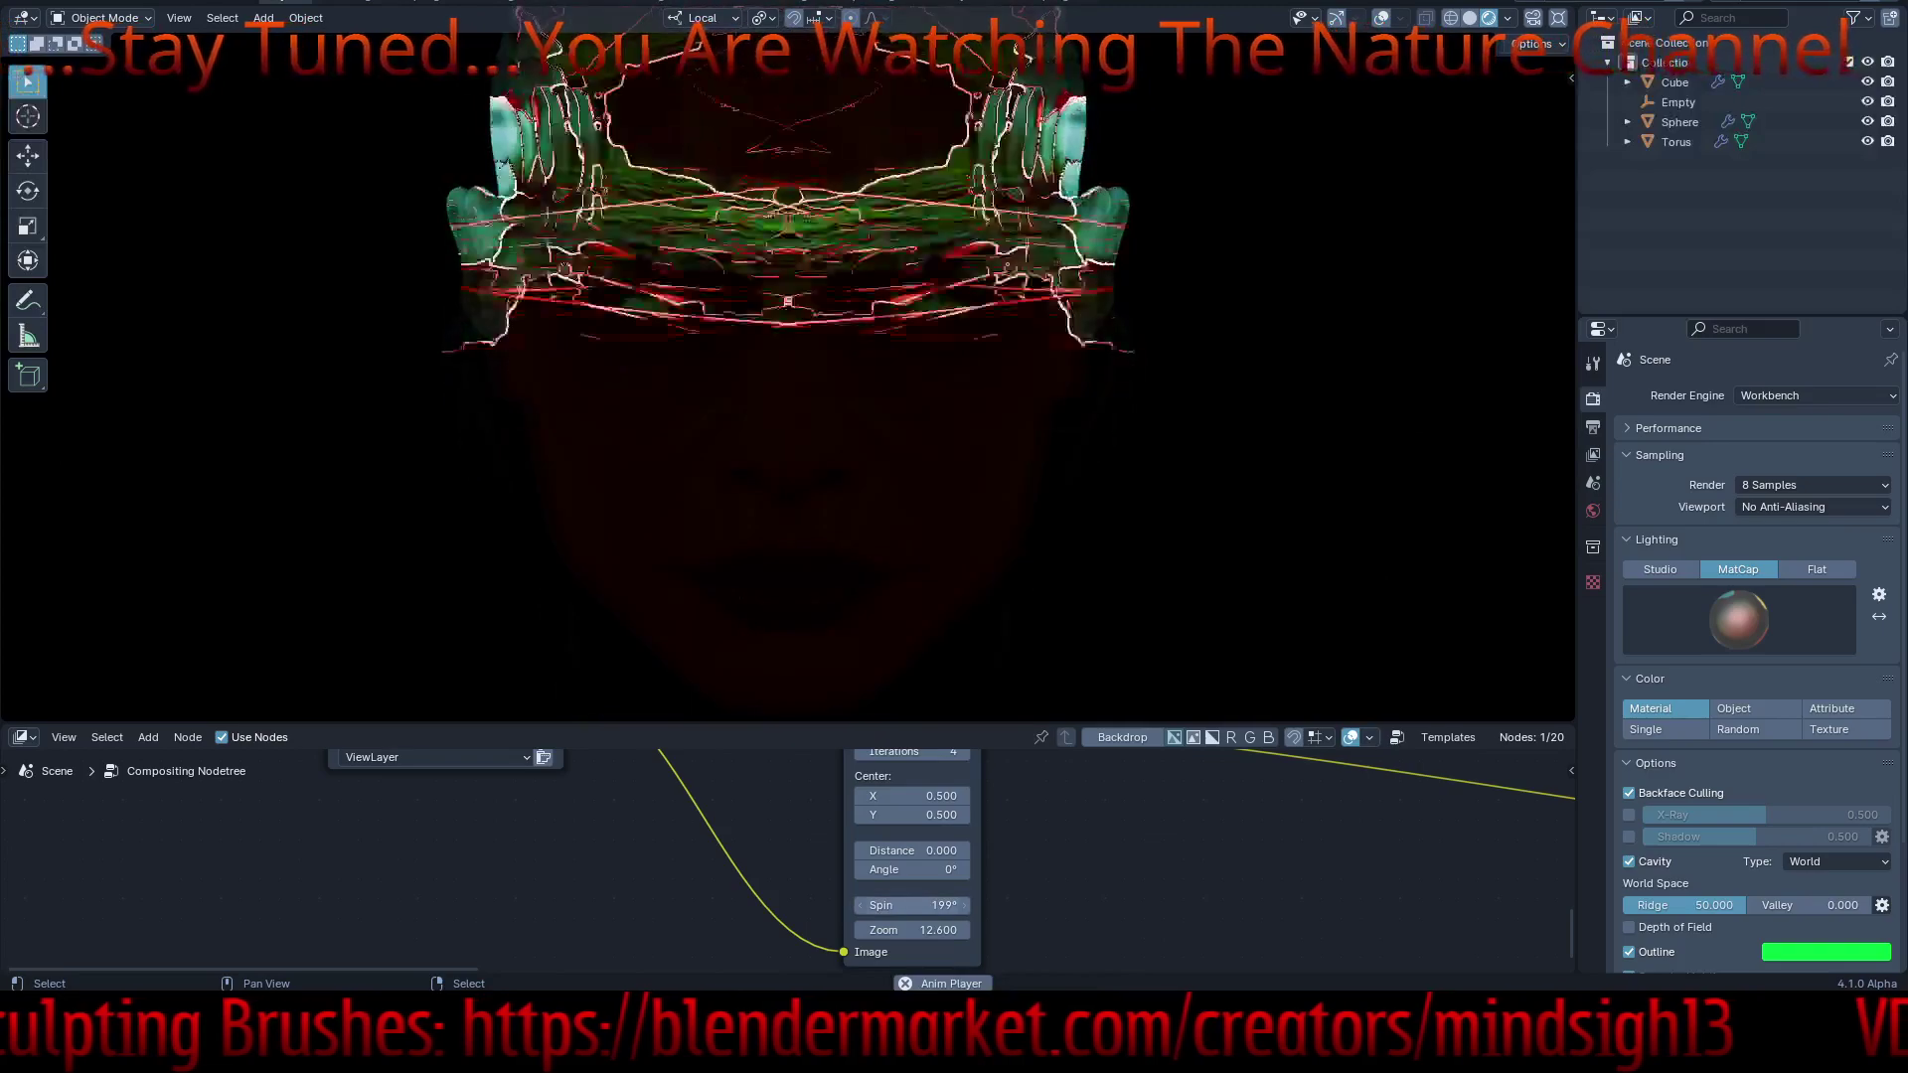
pyautogui.moveTo(912, 777); pyautogui.dragTo(933, 877, button='middle')
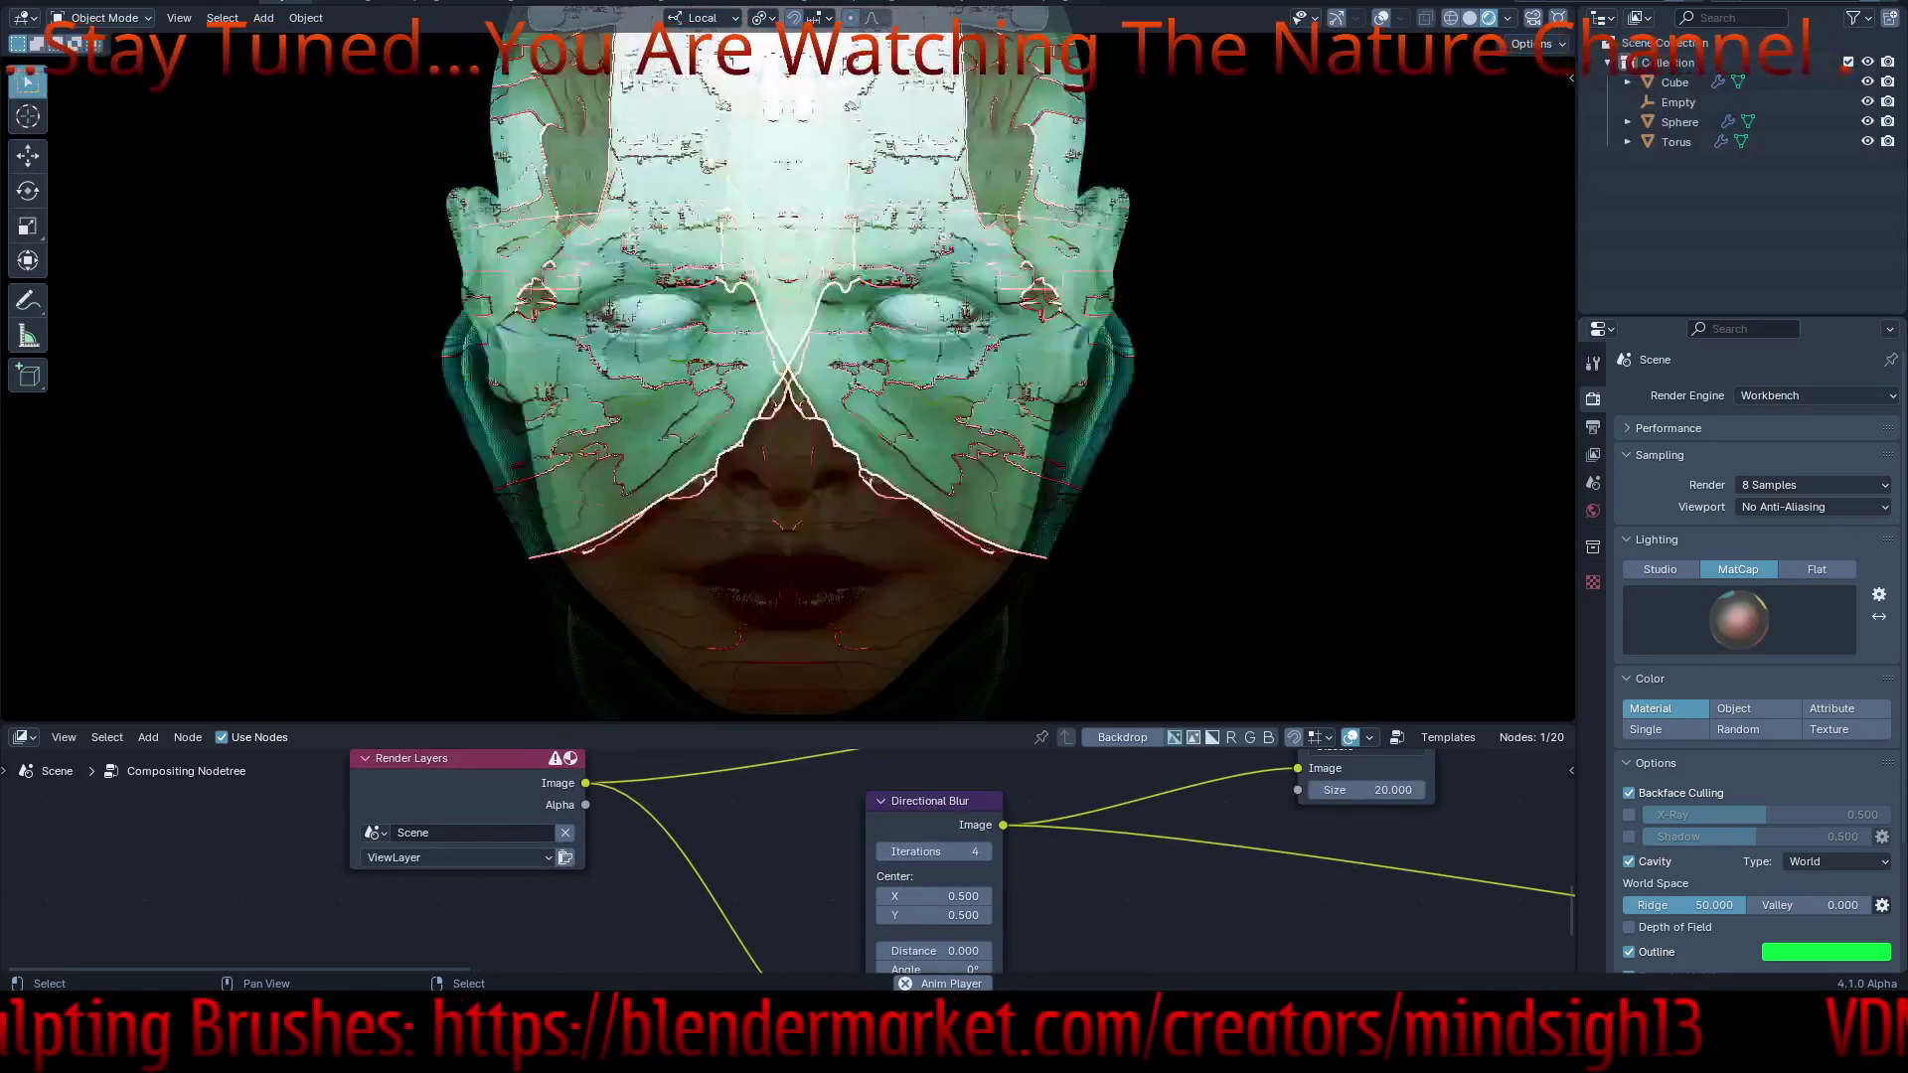
pyautogui.moveTo(934, 852); pyautogui.dragTo(910, 851)
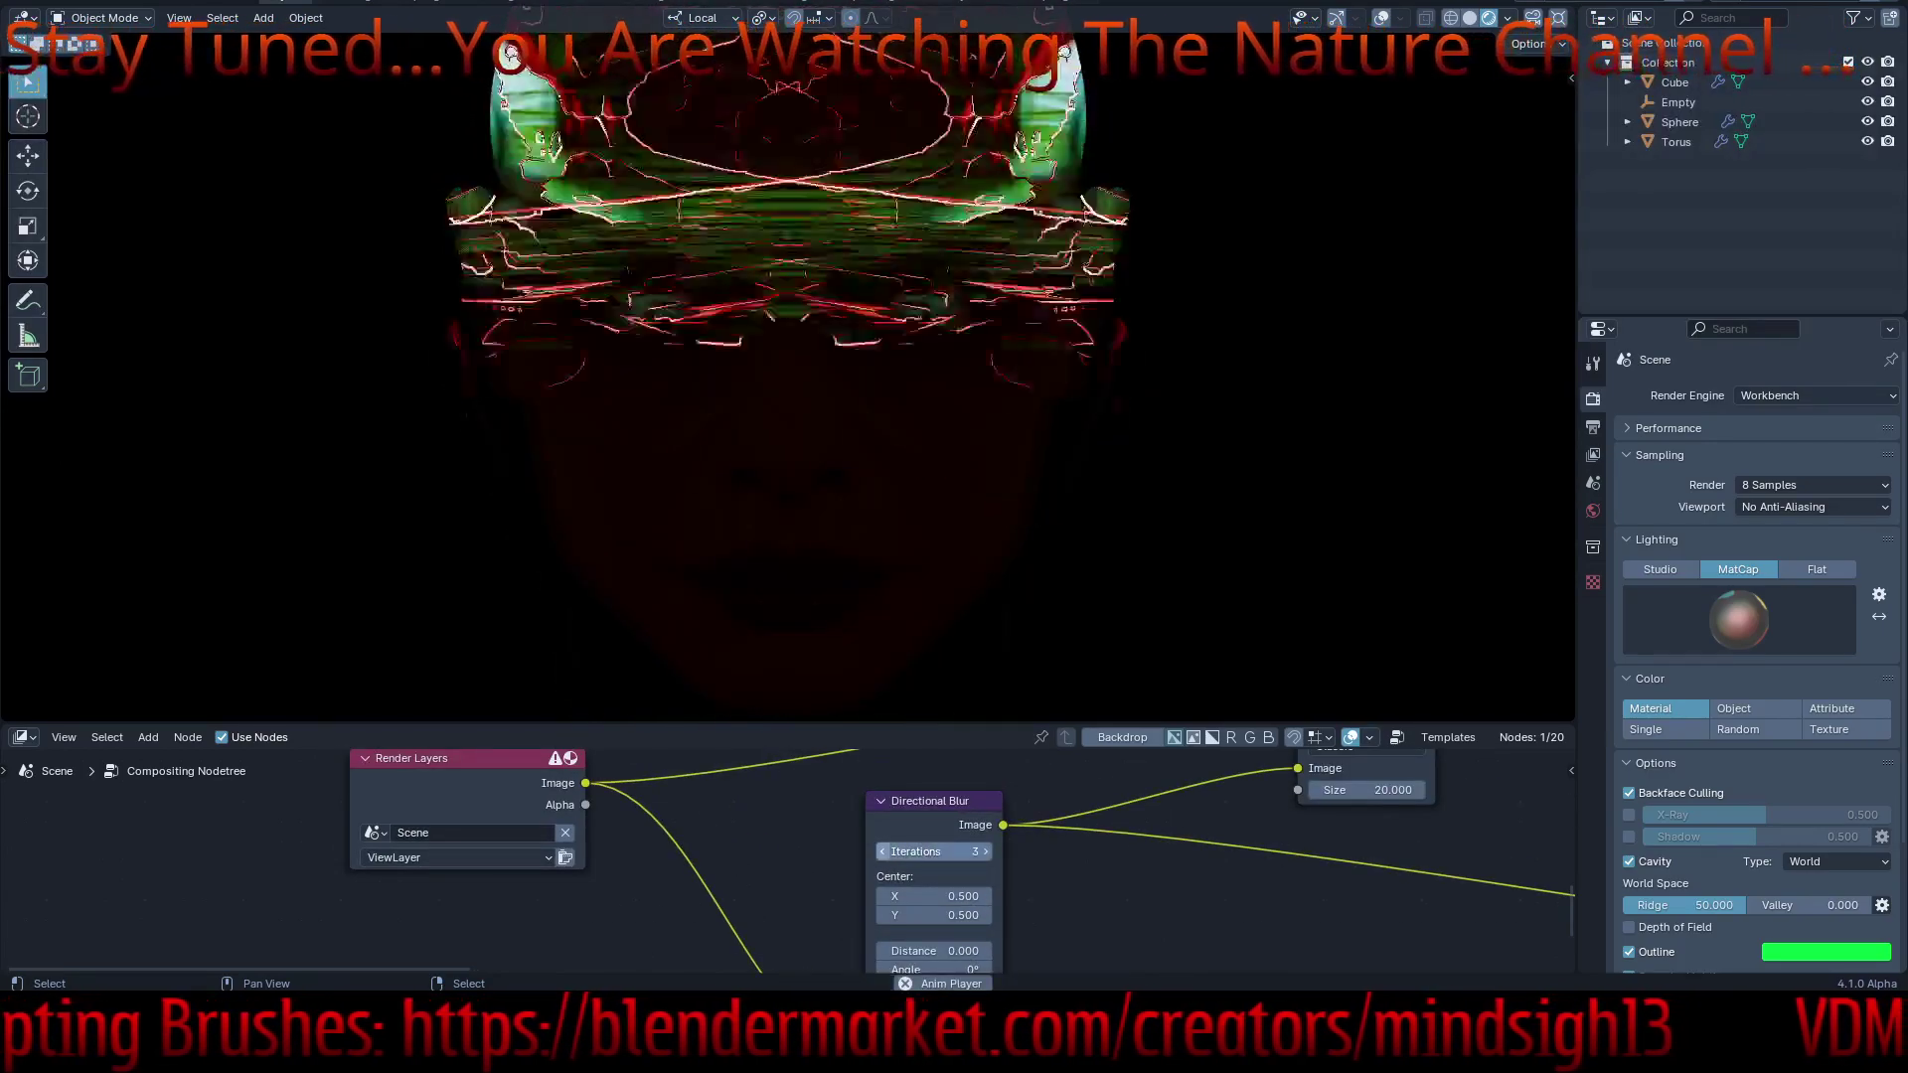
# - Darken the Power colour of the Color Balance node to a blue-grey
pyautogui.scroll(-4, 579, 808)
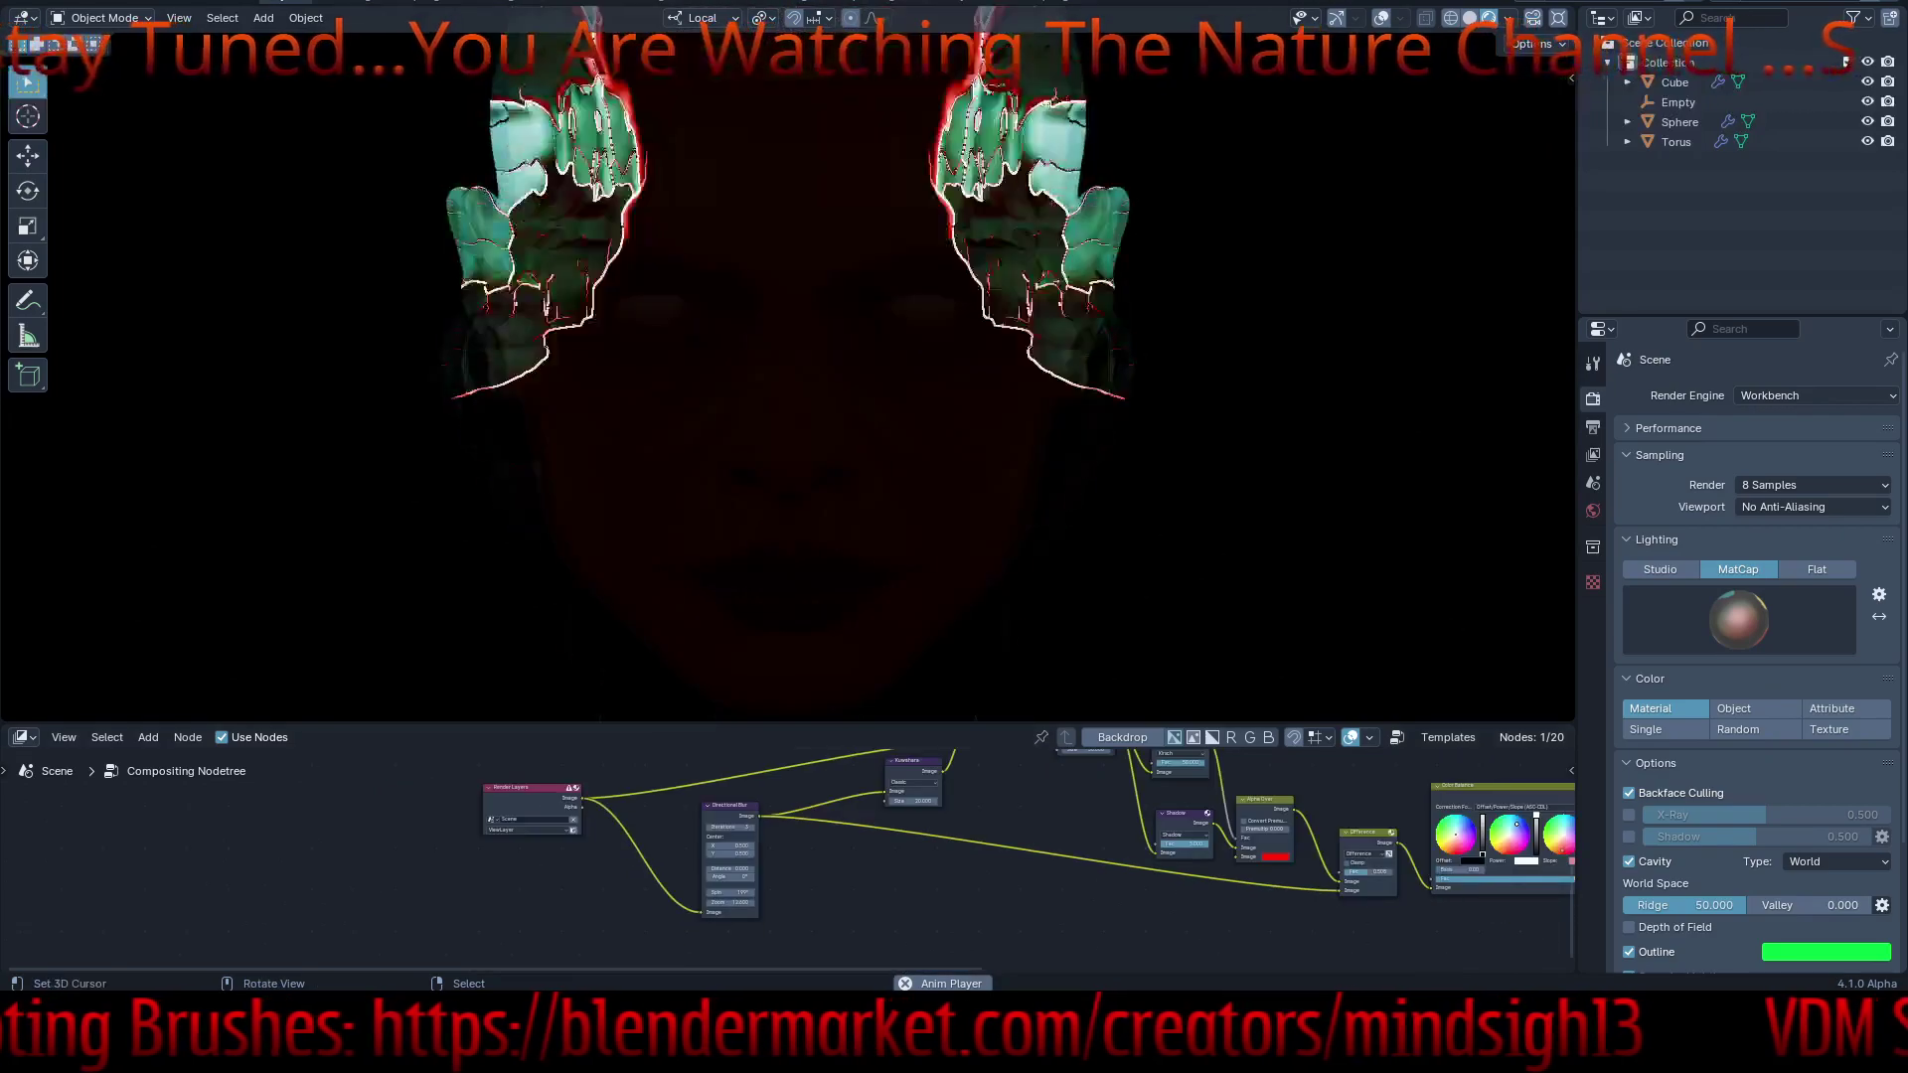
pyautogui.moveTo(579, 808); pyautogui.dragTo(210, 775, button='middle')
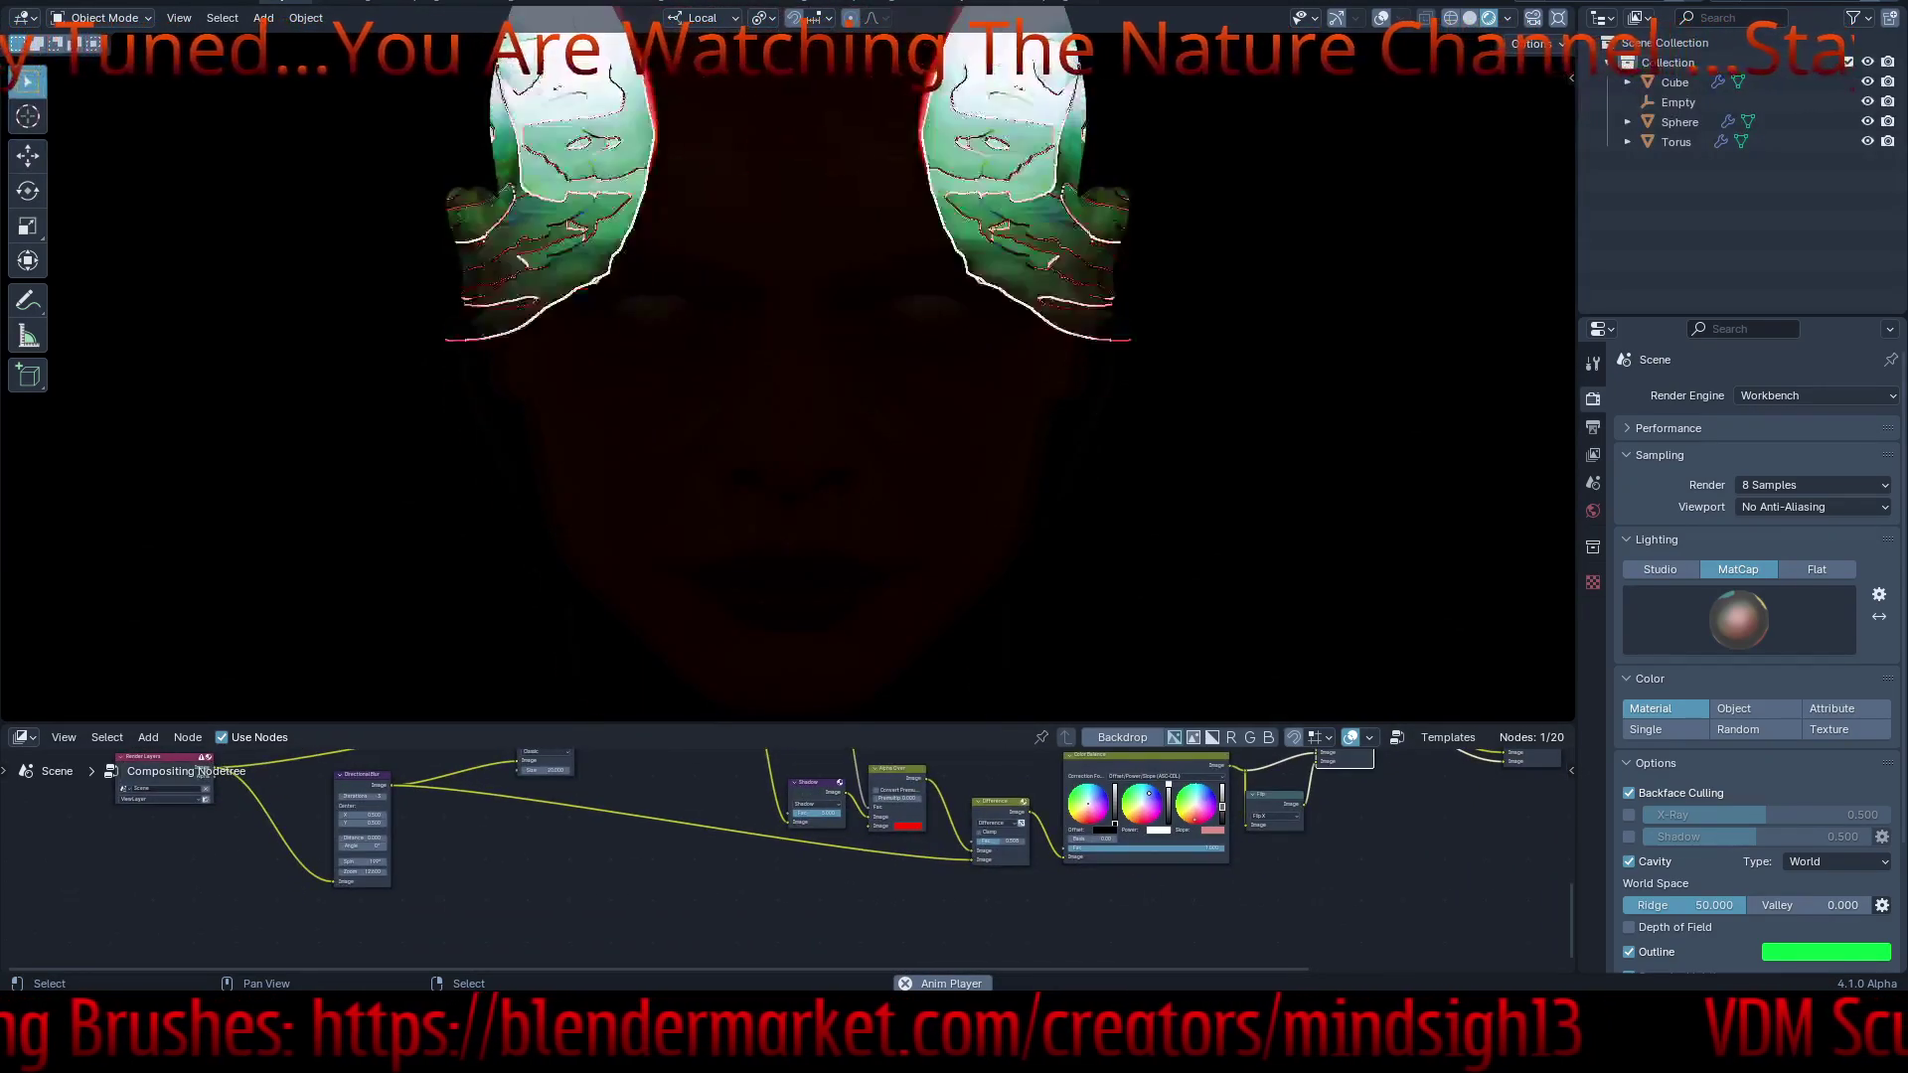
pyautogui.moveTo(795, 814); pyautogui.dragTo(474, 907, button='middle')
pyautogui.scroll(4, 843, 910)
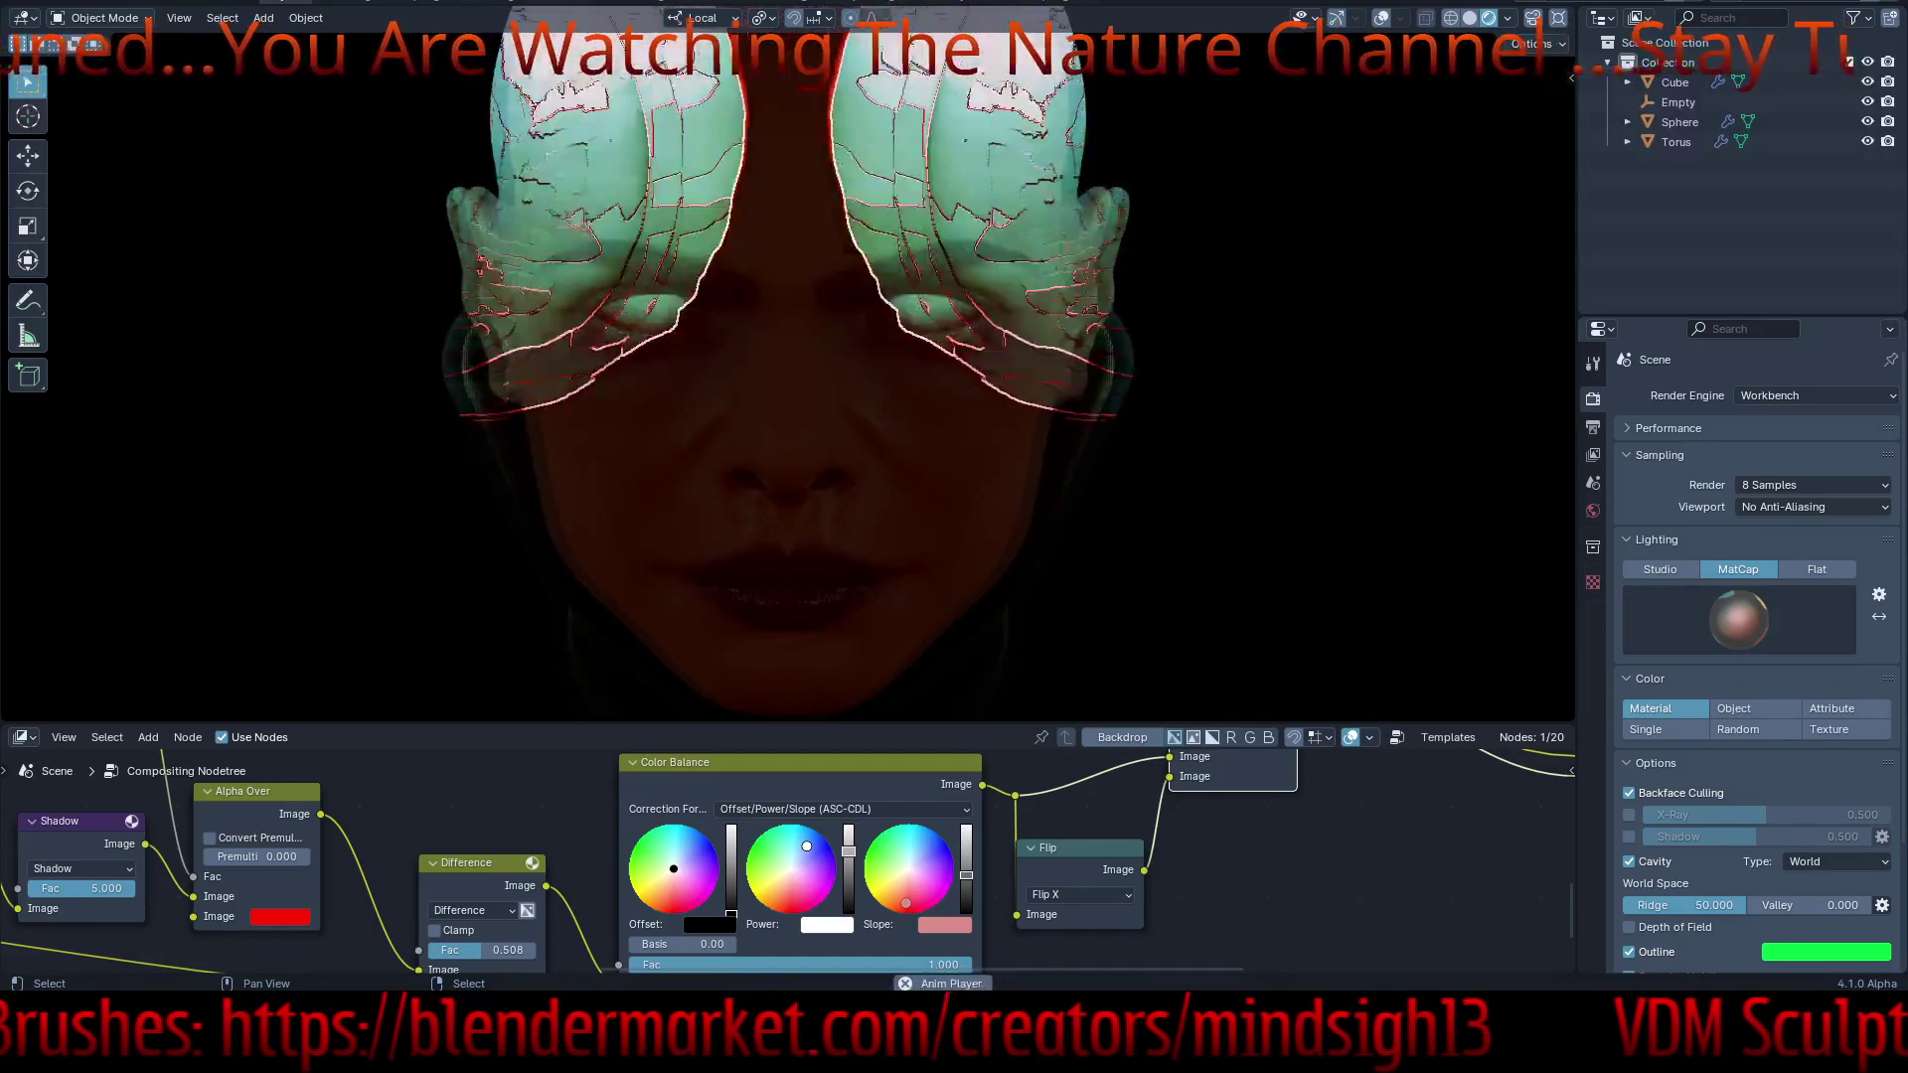
pyautogui.moveTo(849, 852); pyautogui.dragTo(848, 888)
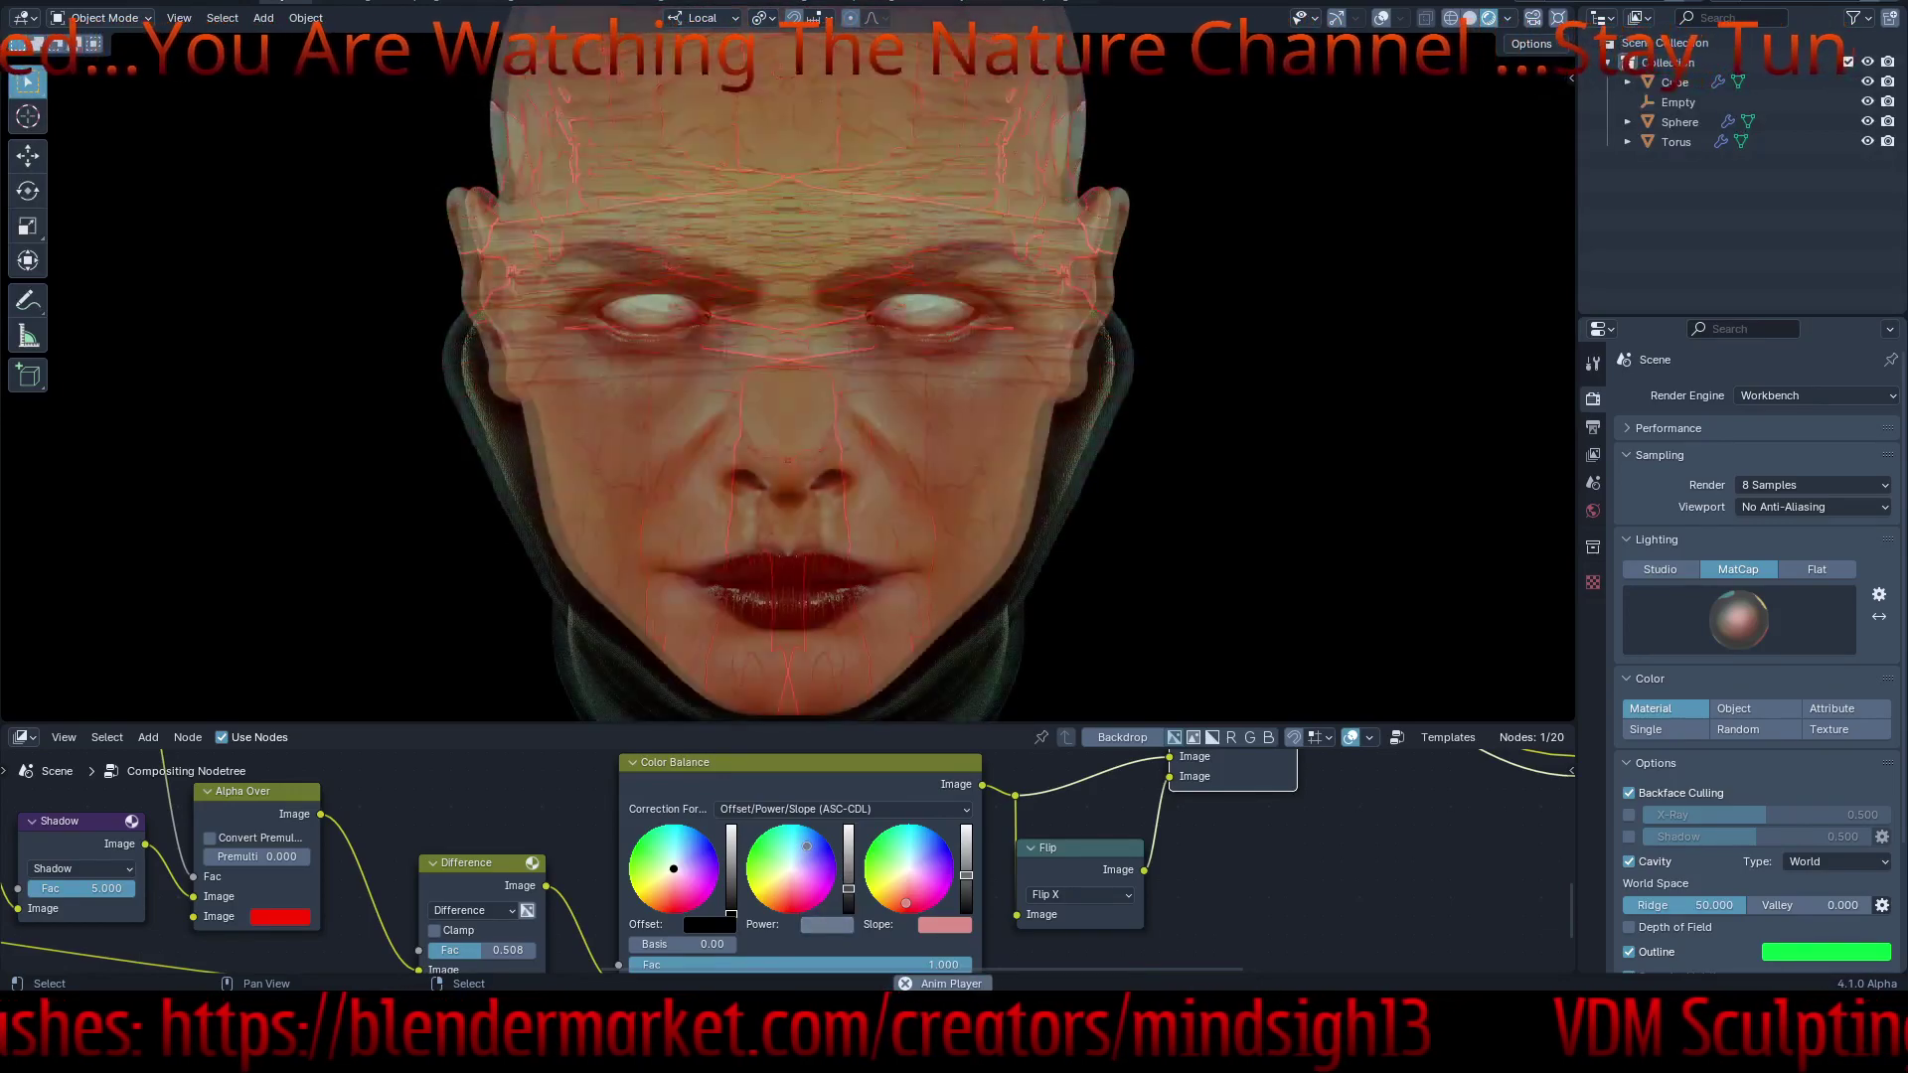
# - Raise the brightness of the Color Balance node's Slope and Power colours to white
pyautogui.moveTo(966, 875); pyautogui.dragTo(966, 825)
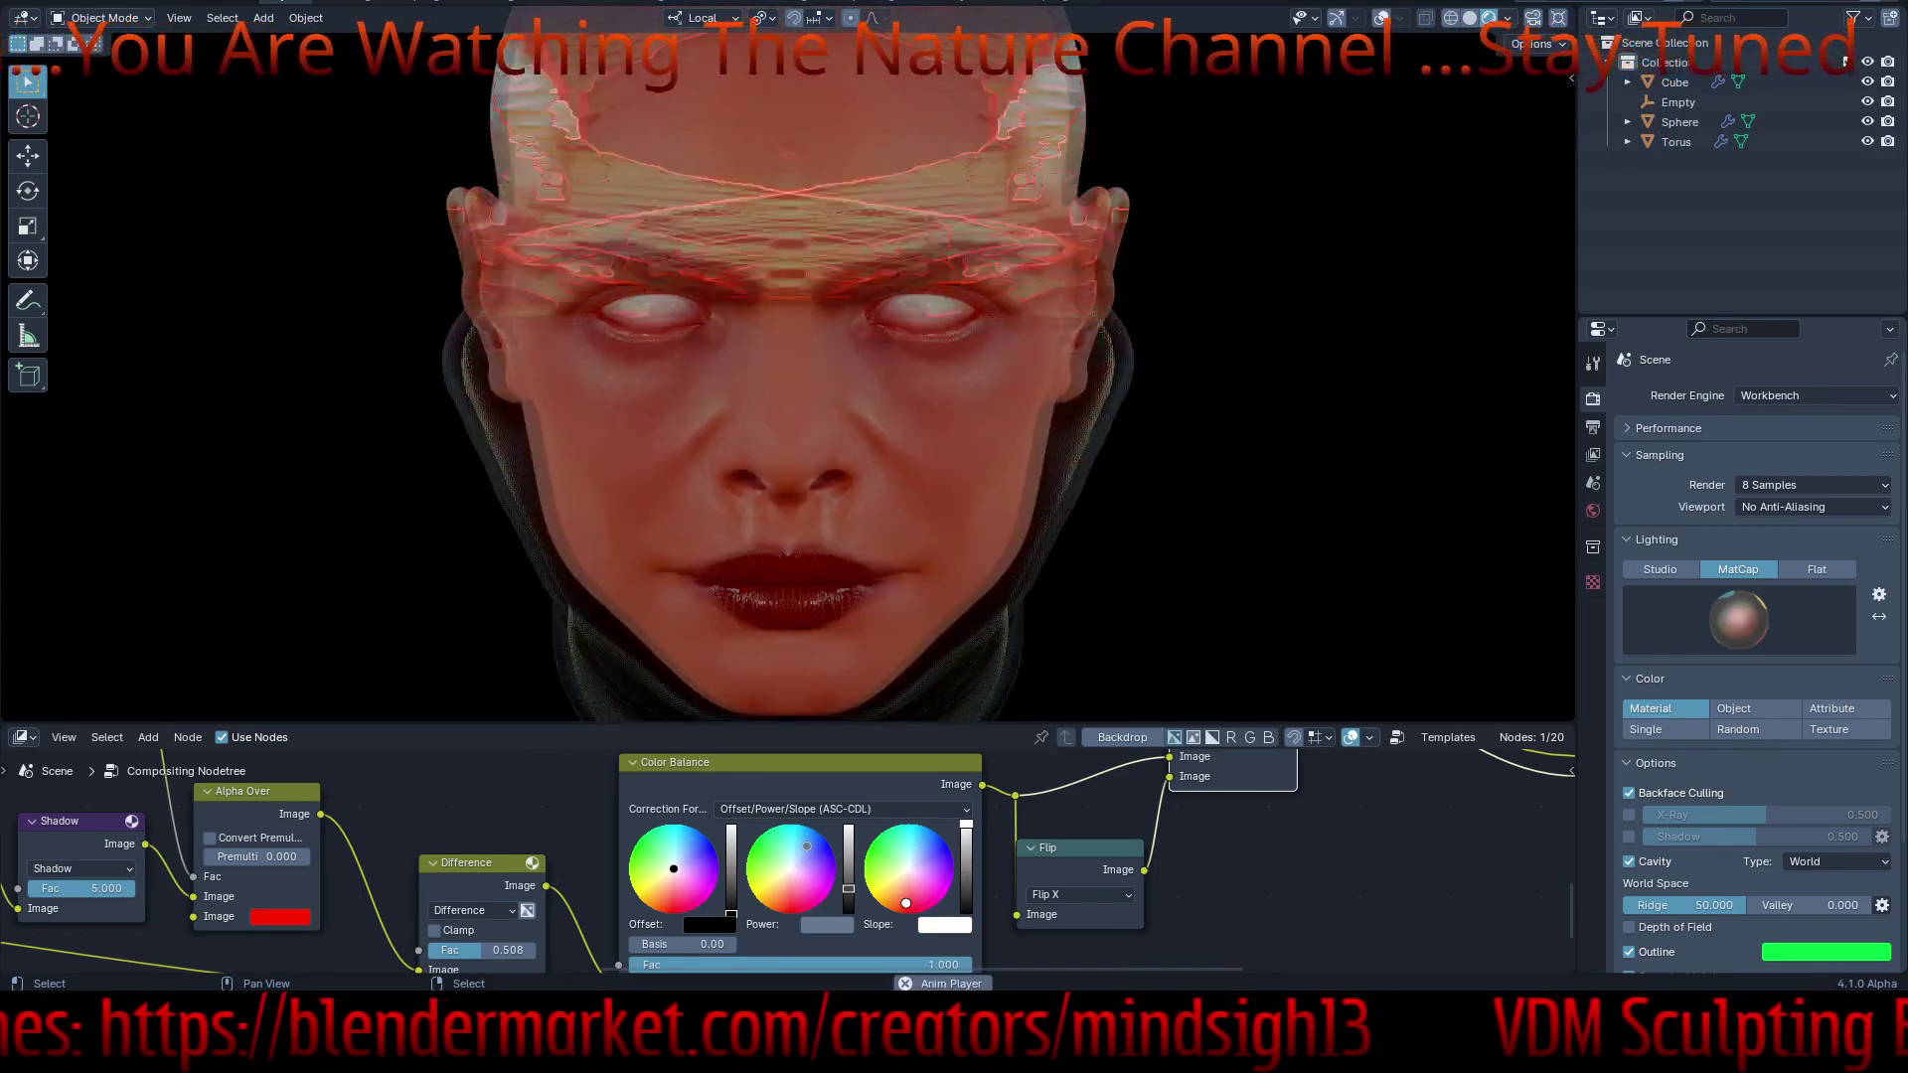
pyautogui.moveTo(849, 888); pyautogui.dragTo(848, 825)
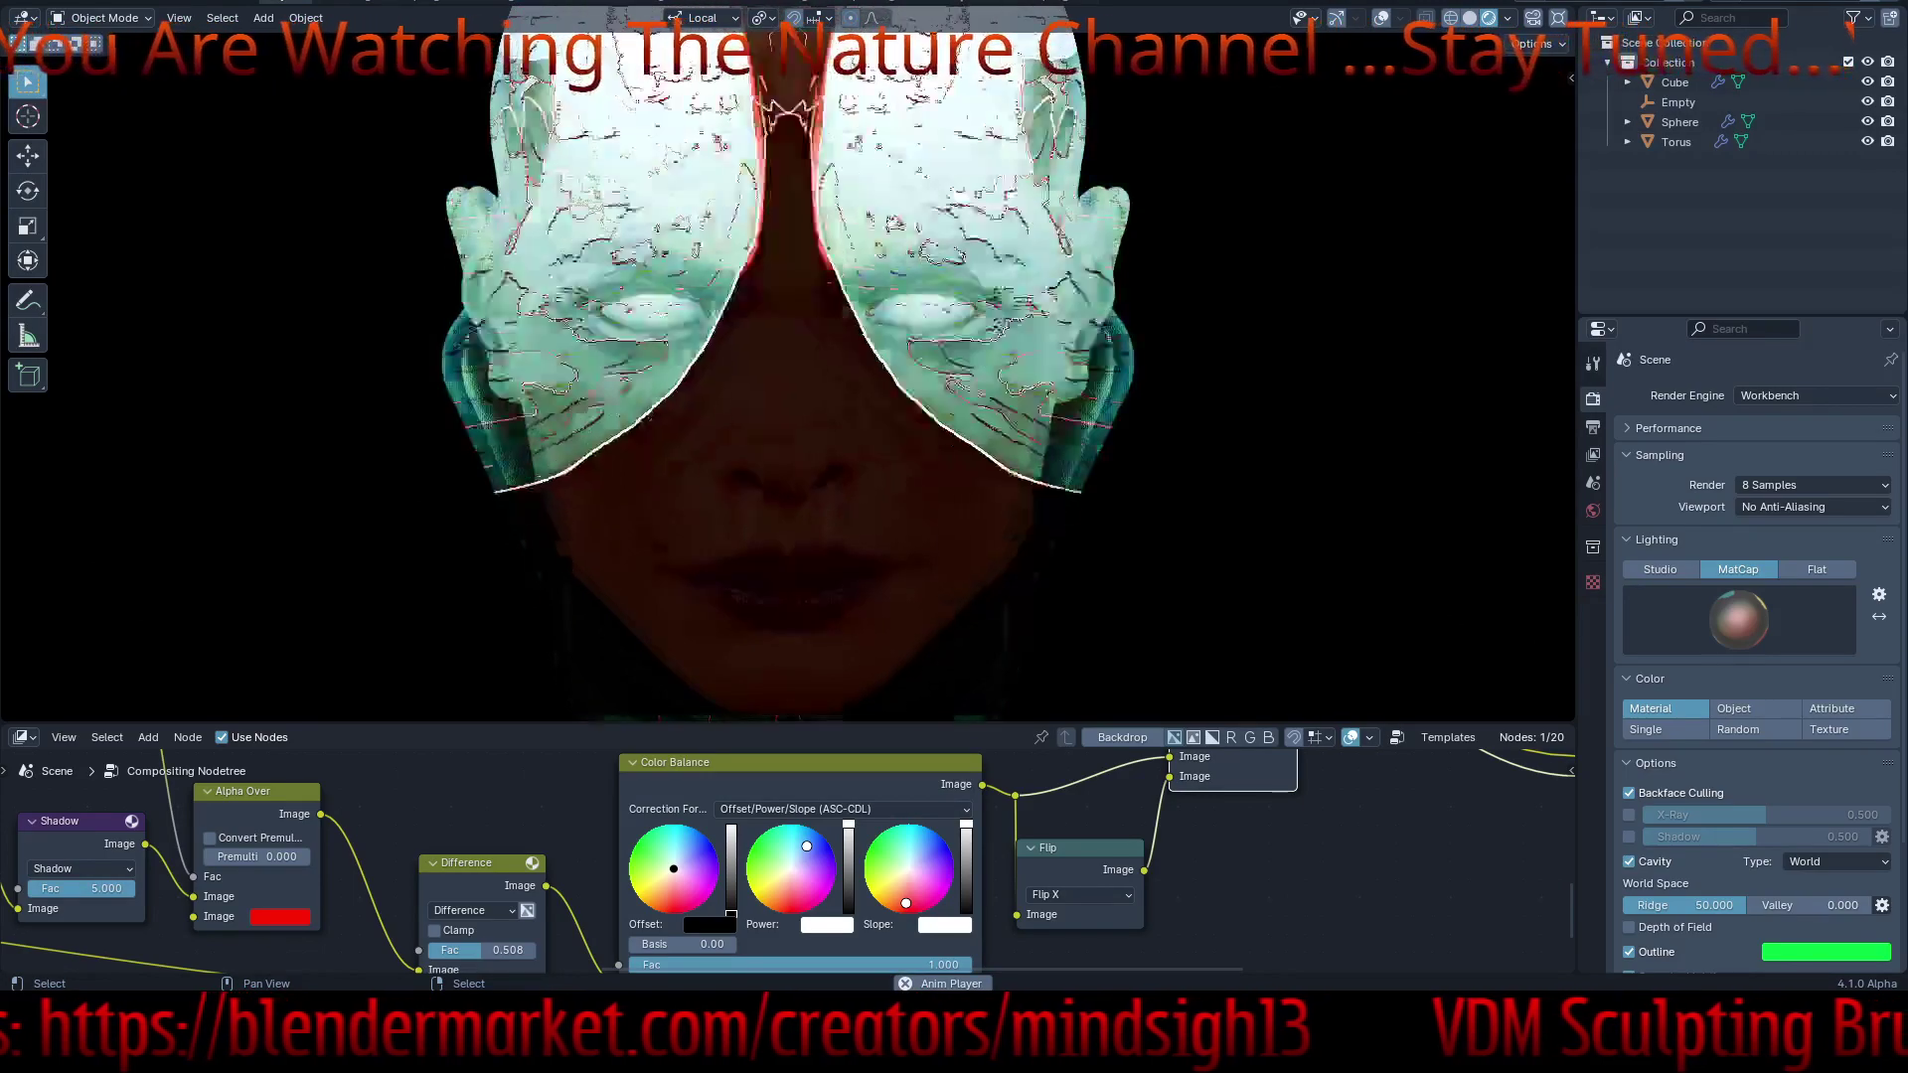
# - Lower the Difference node's Fac to 0.283 and change its blending mode to Color Burn
pyautogui.moveTo(484, 950)
pyautogui.mouseDown()
pyautogui.moveTo(509, 950)
pyautogui.moveTo(457, 950)
pyautogui.mouseUp()
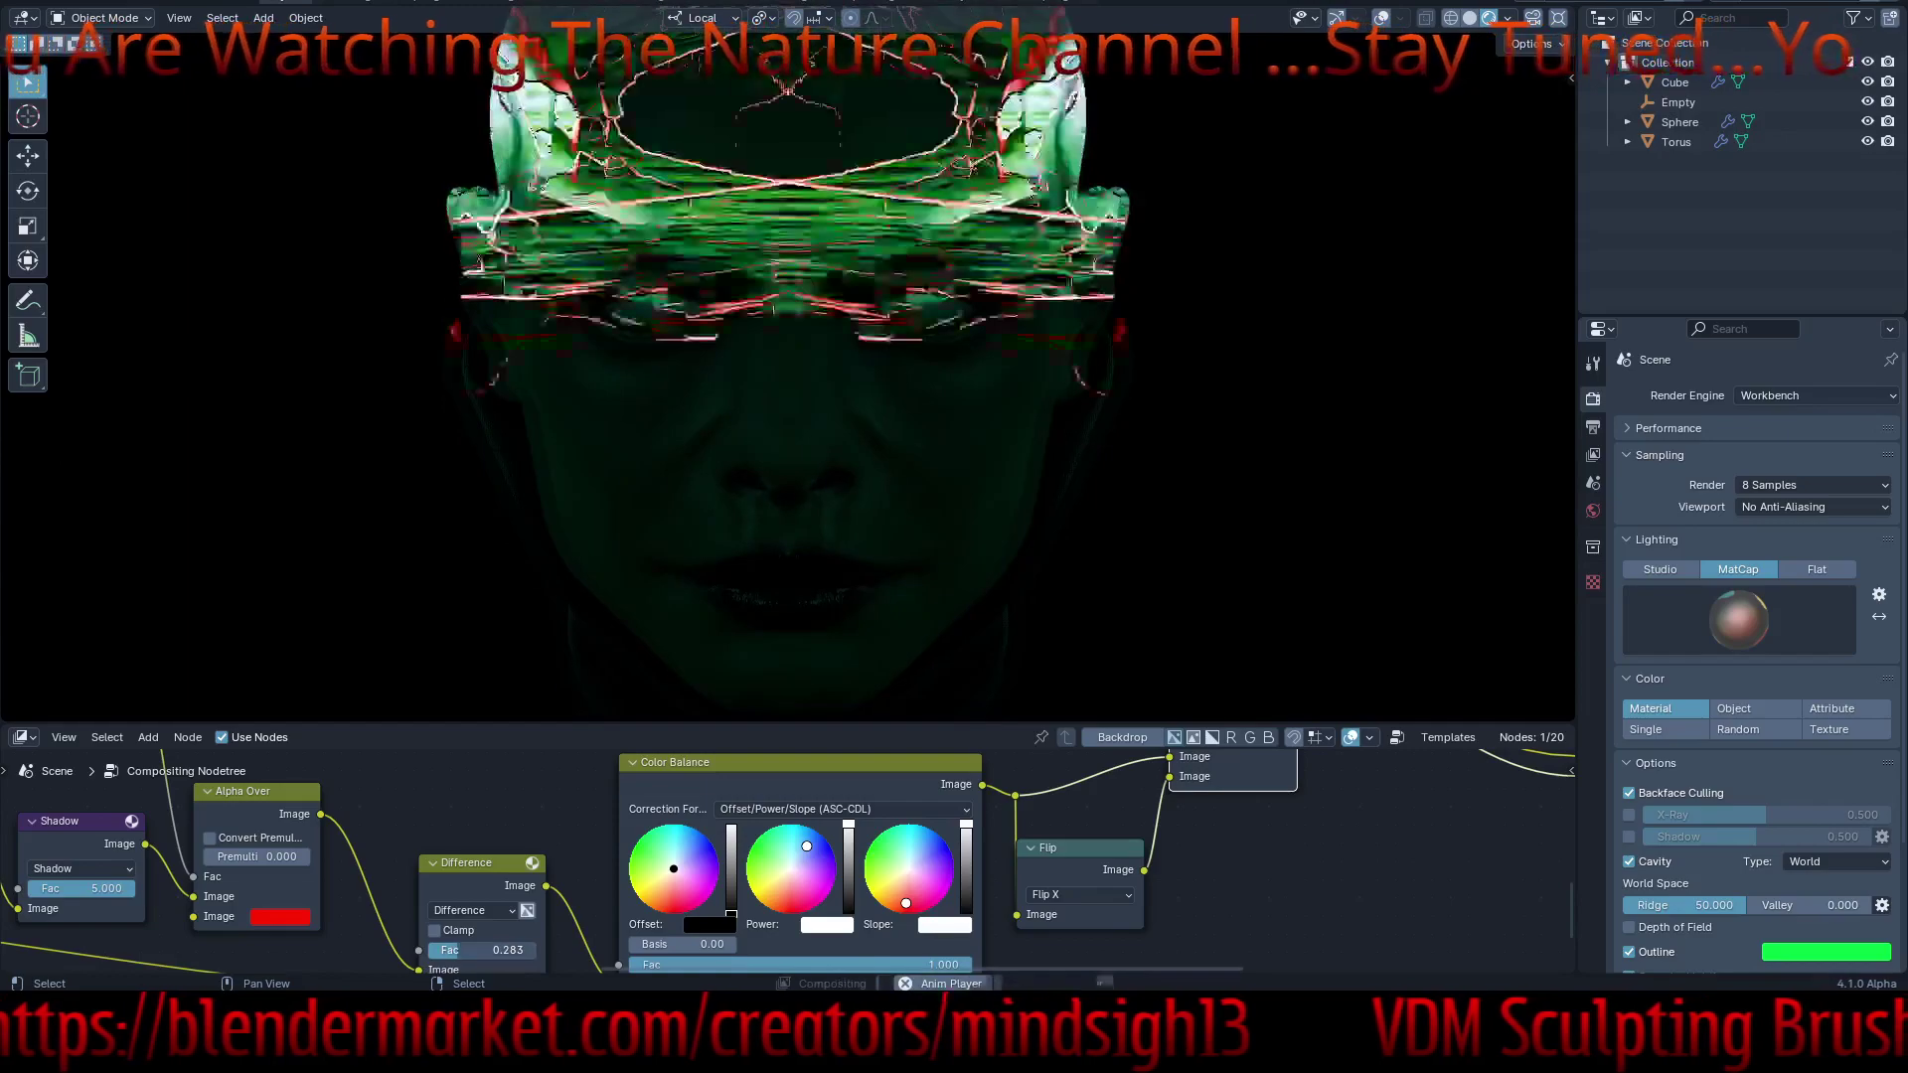
pyautogui.click(472, 910)
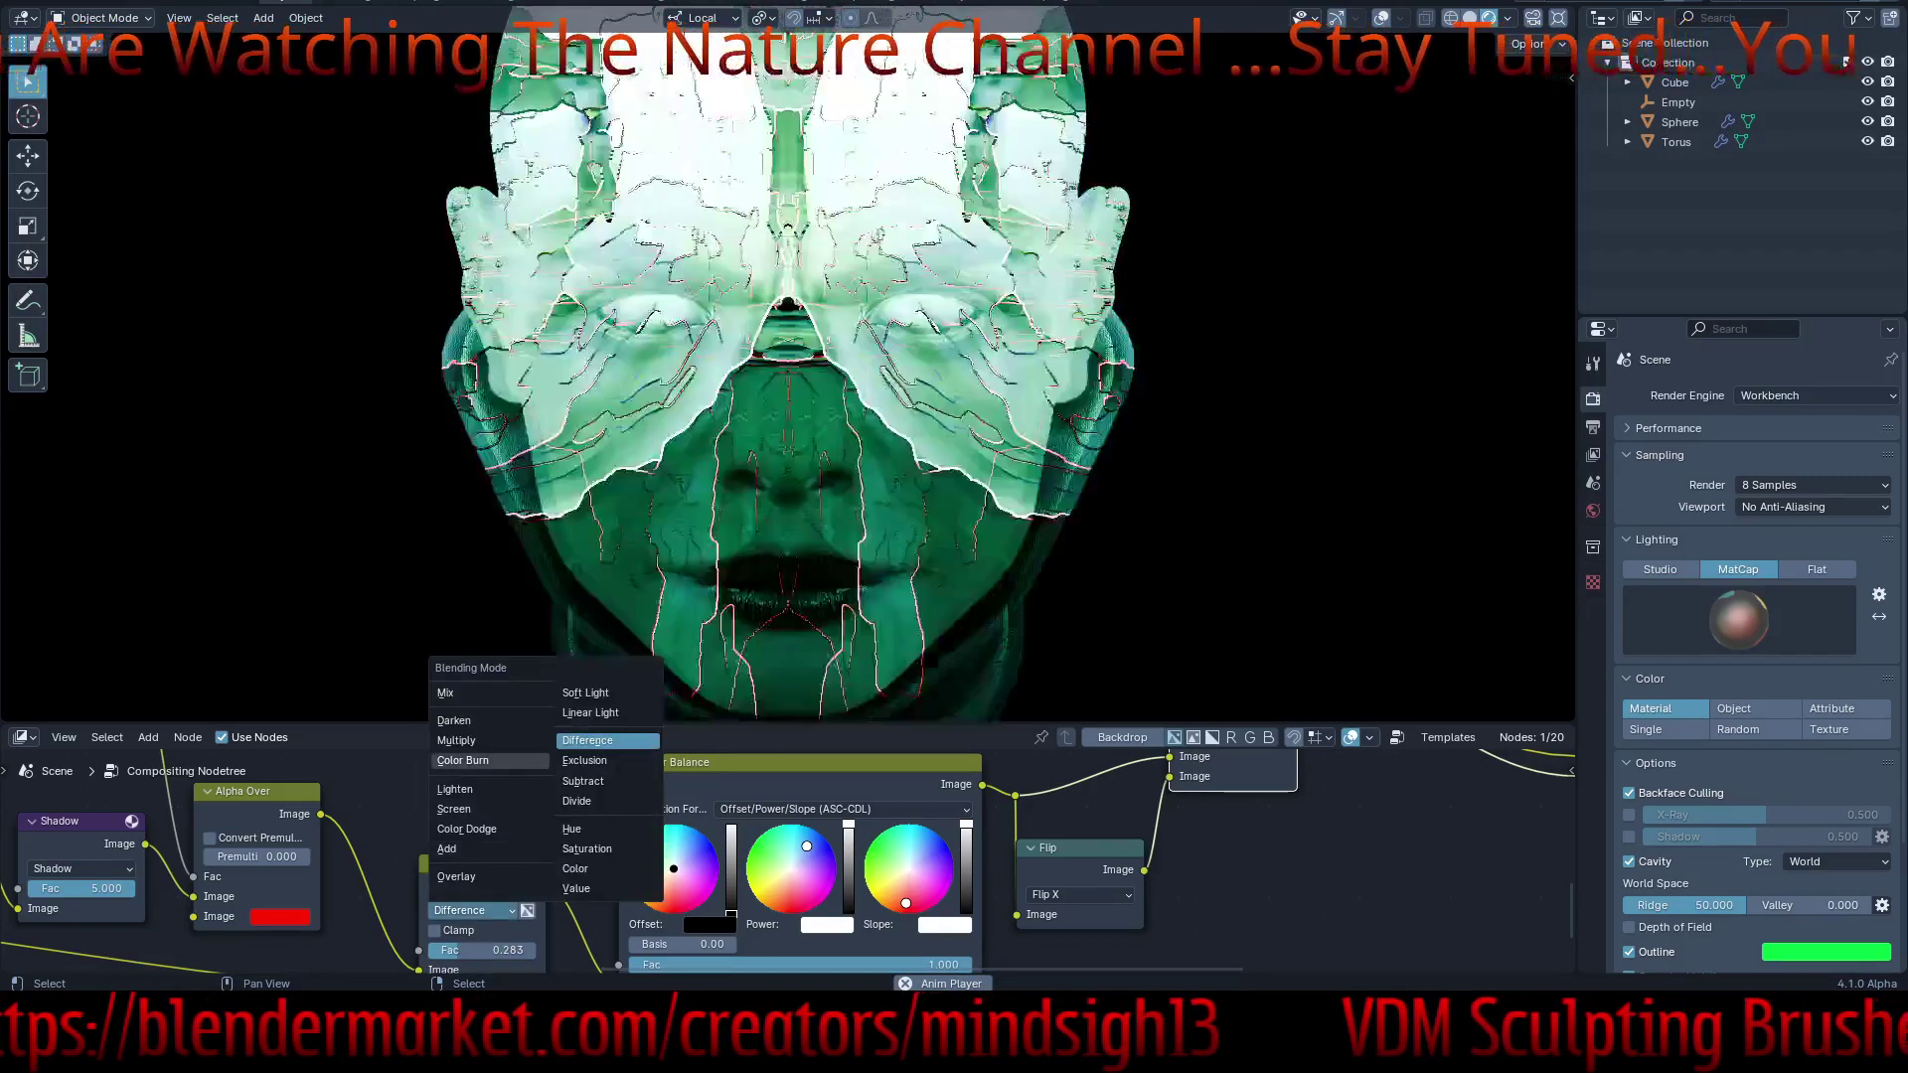
pyautogui.click(463, 760)
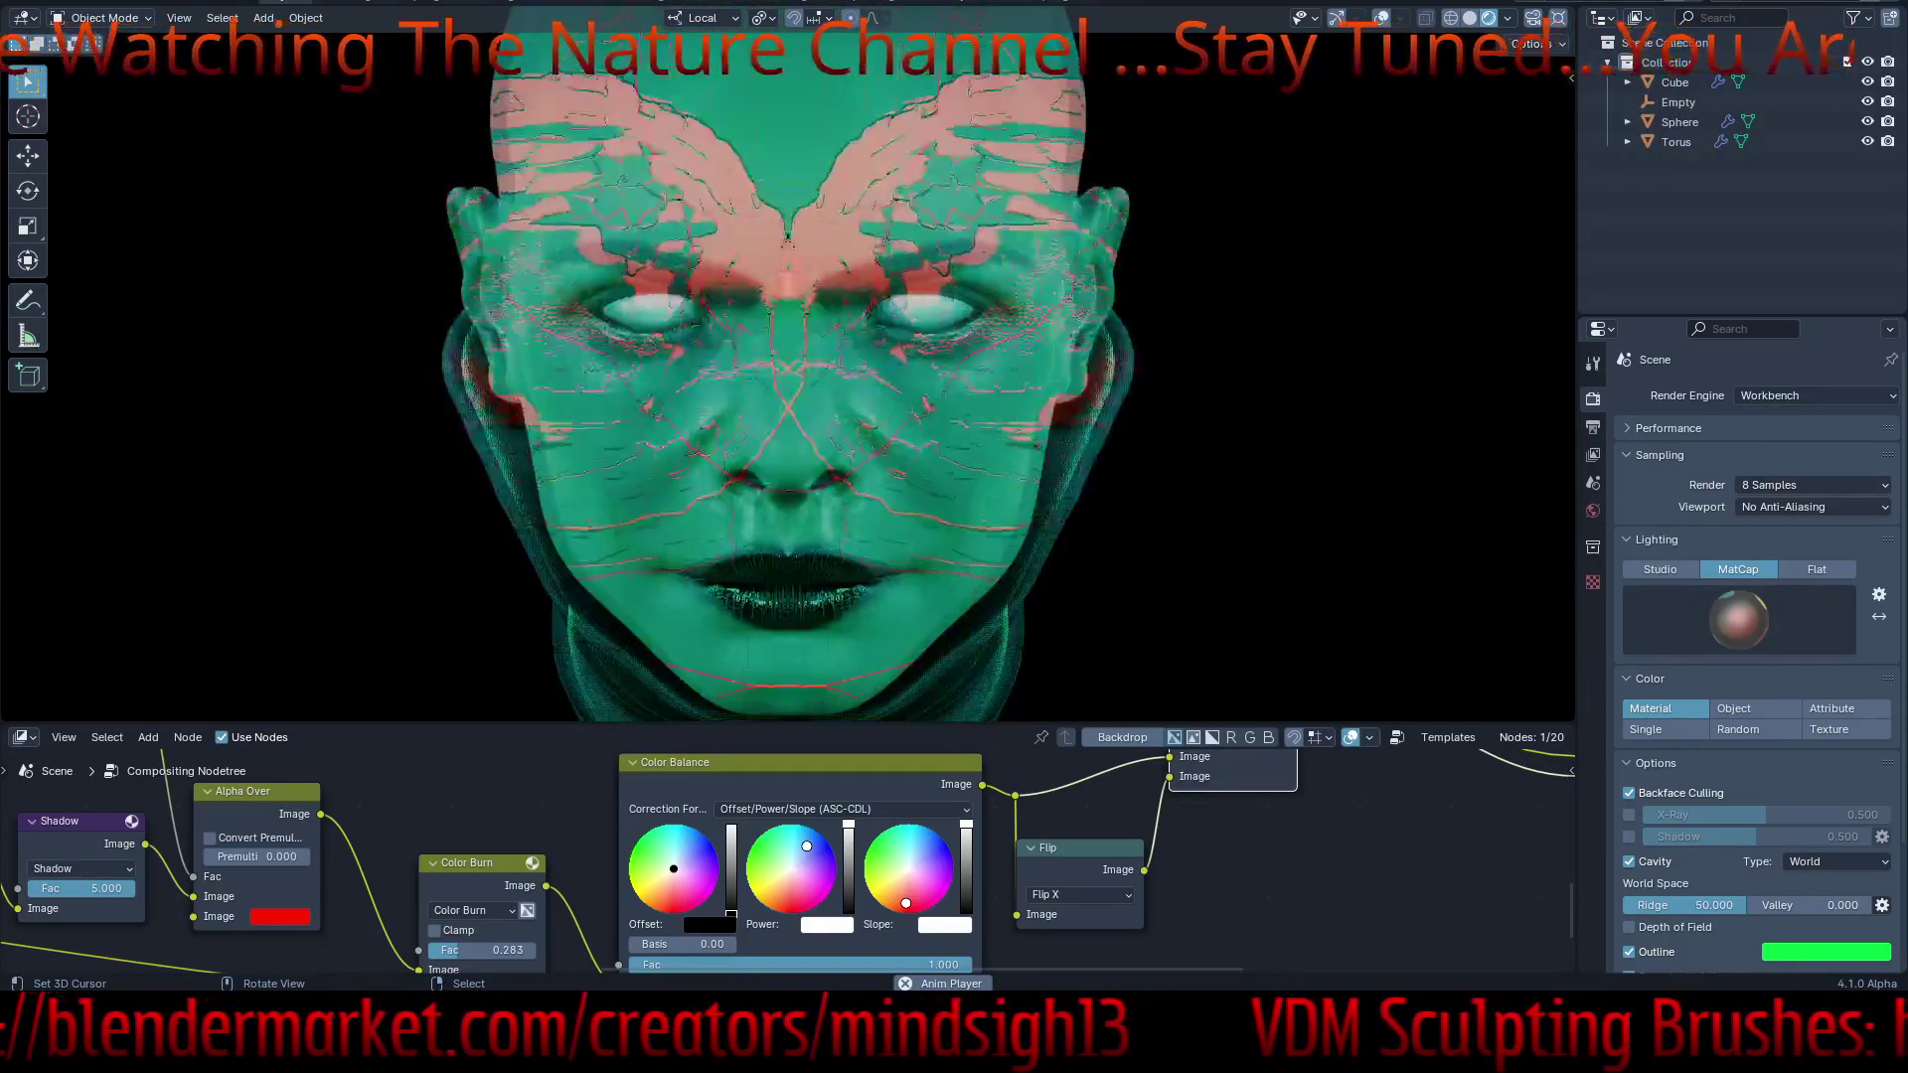
# - Replace the image in the Image node with Screenshot_2021-07-20_12-15-02.jpg, the pale fanged beast
pyautogui.scroll(-6, 785, 855)
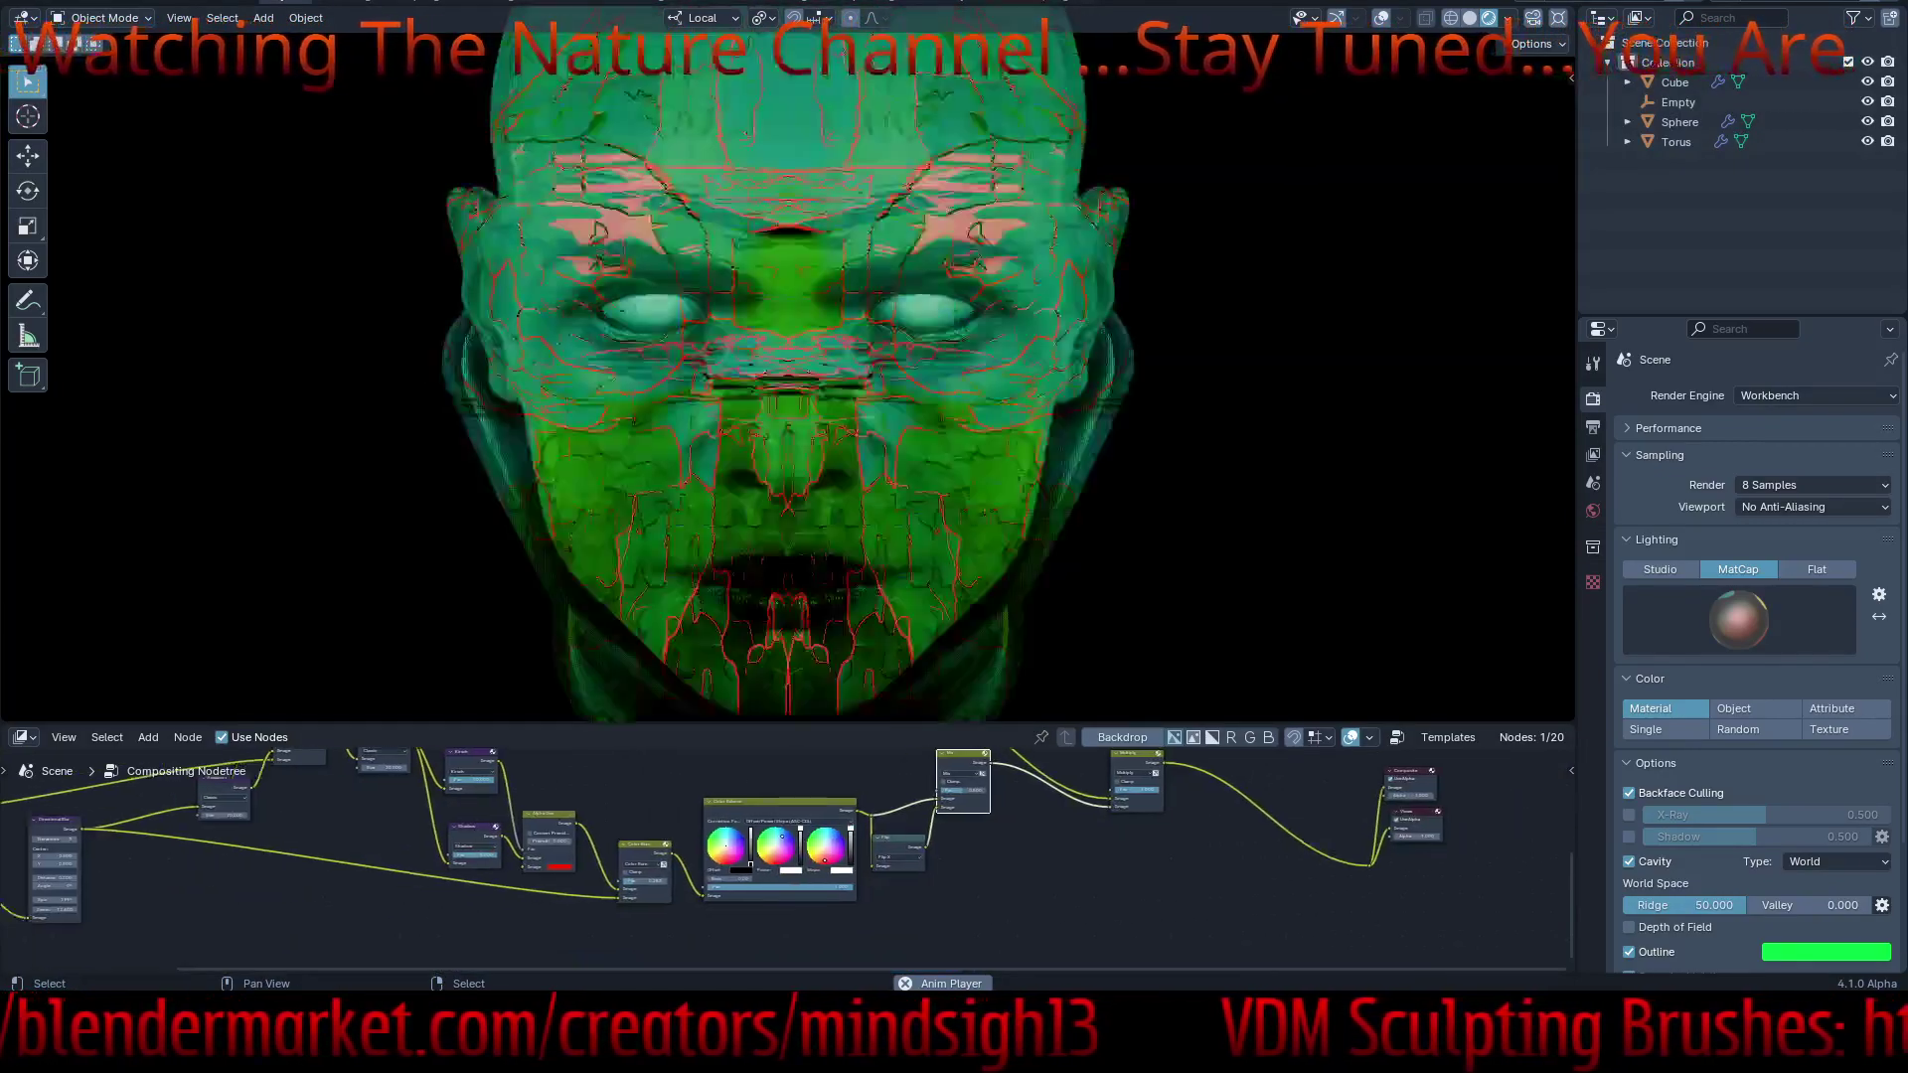
pyautogui.moveTo(785, 795); pyautogui.dragTo(417, 935, button='middle')
pyautogui.scroll(2, 862, 866)
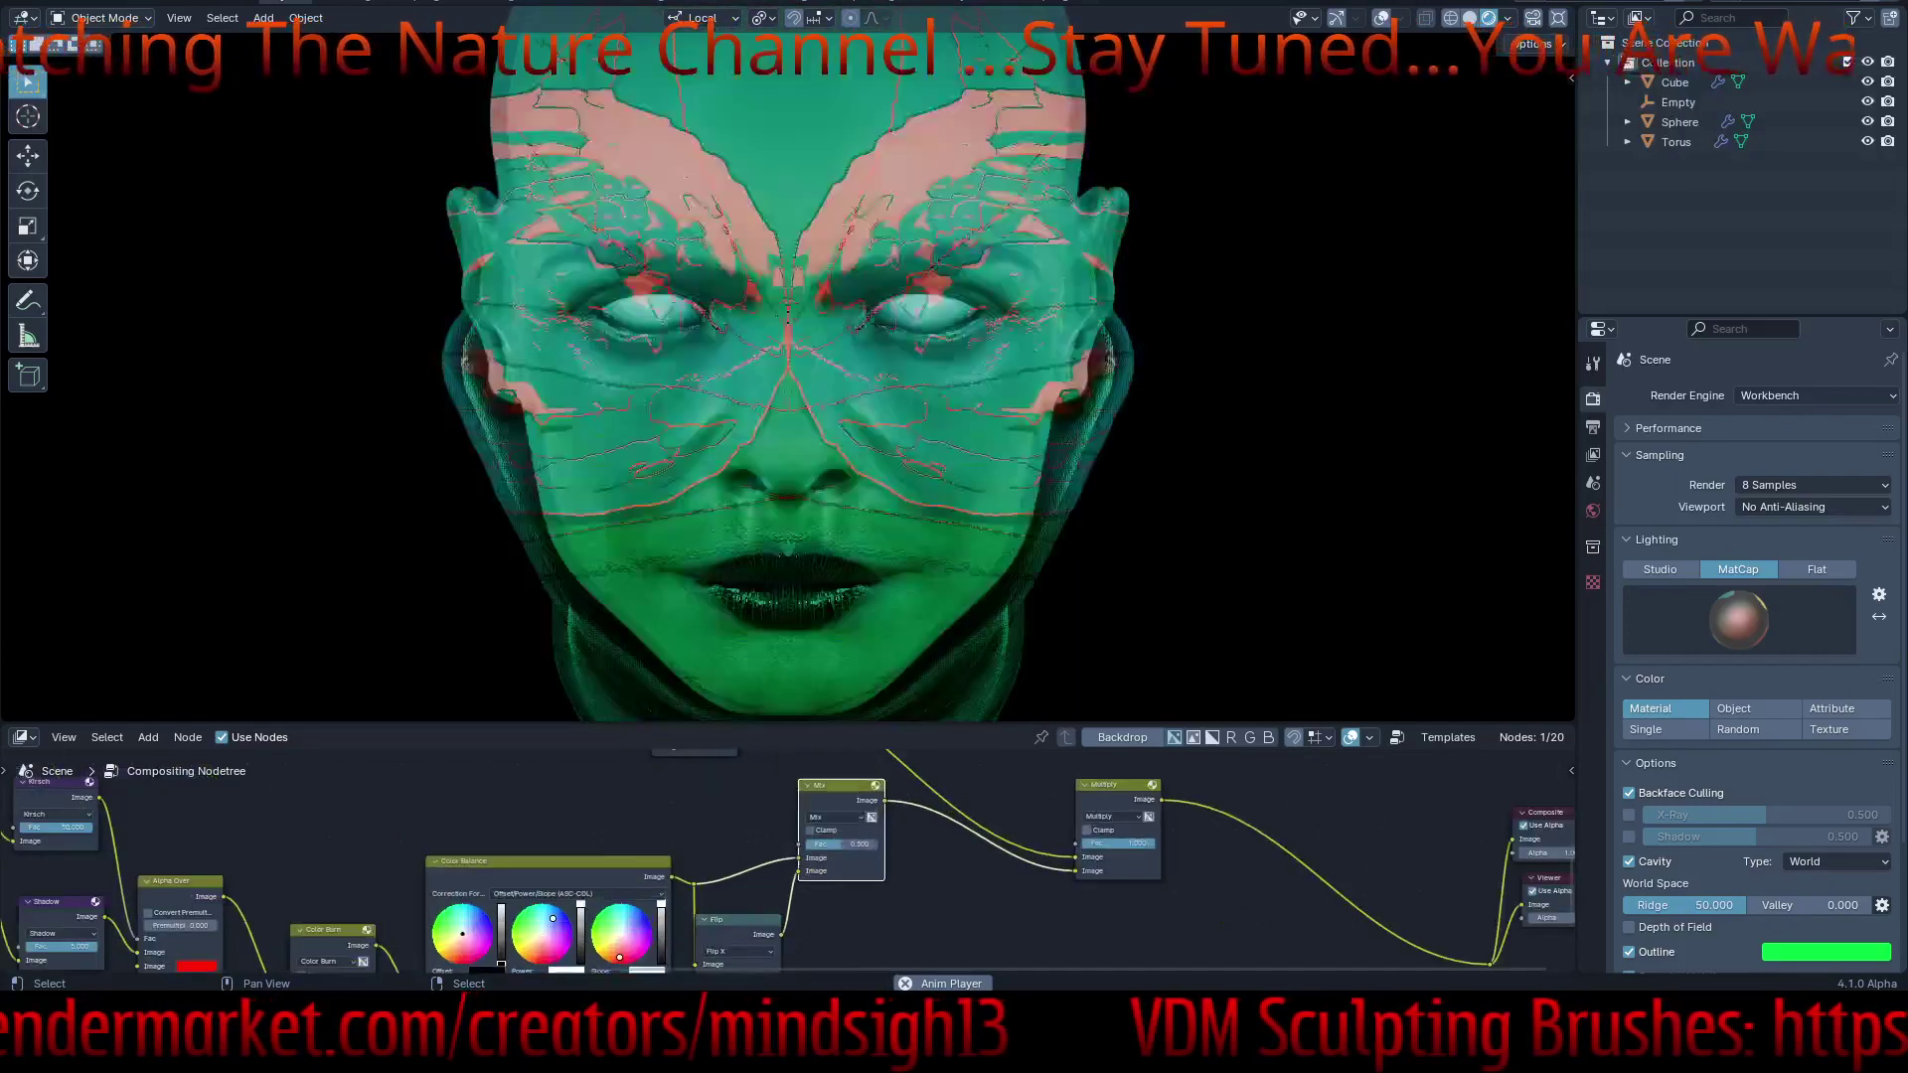
pyautogui.moveTo(863, 834); pyautogui.dragTo(910, 958, button='middle')
pyautogui.moveTo(855, 795); pyautogui.dragTo(1190, 950, button='middle')
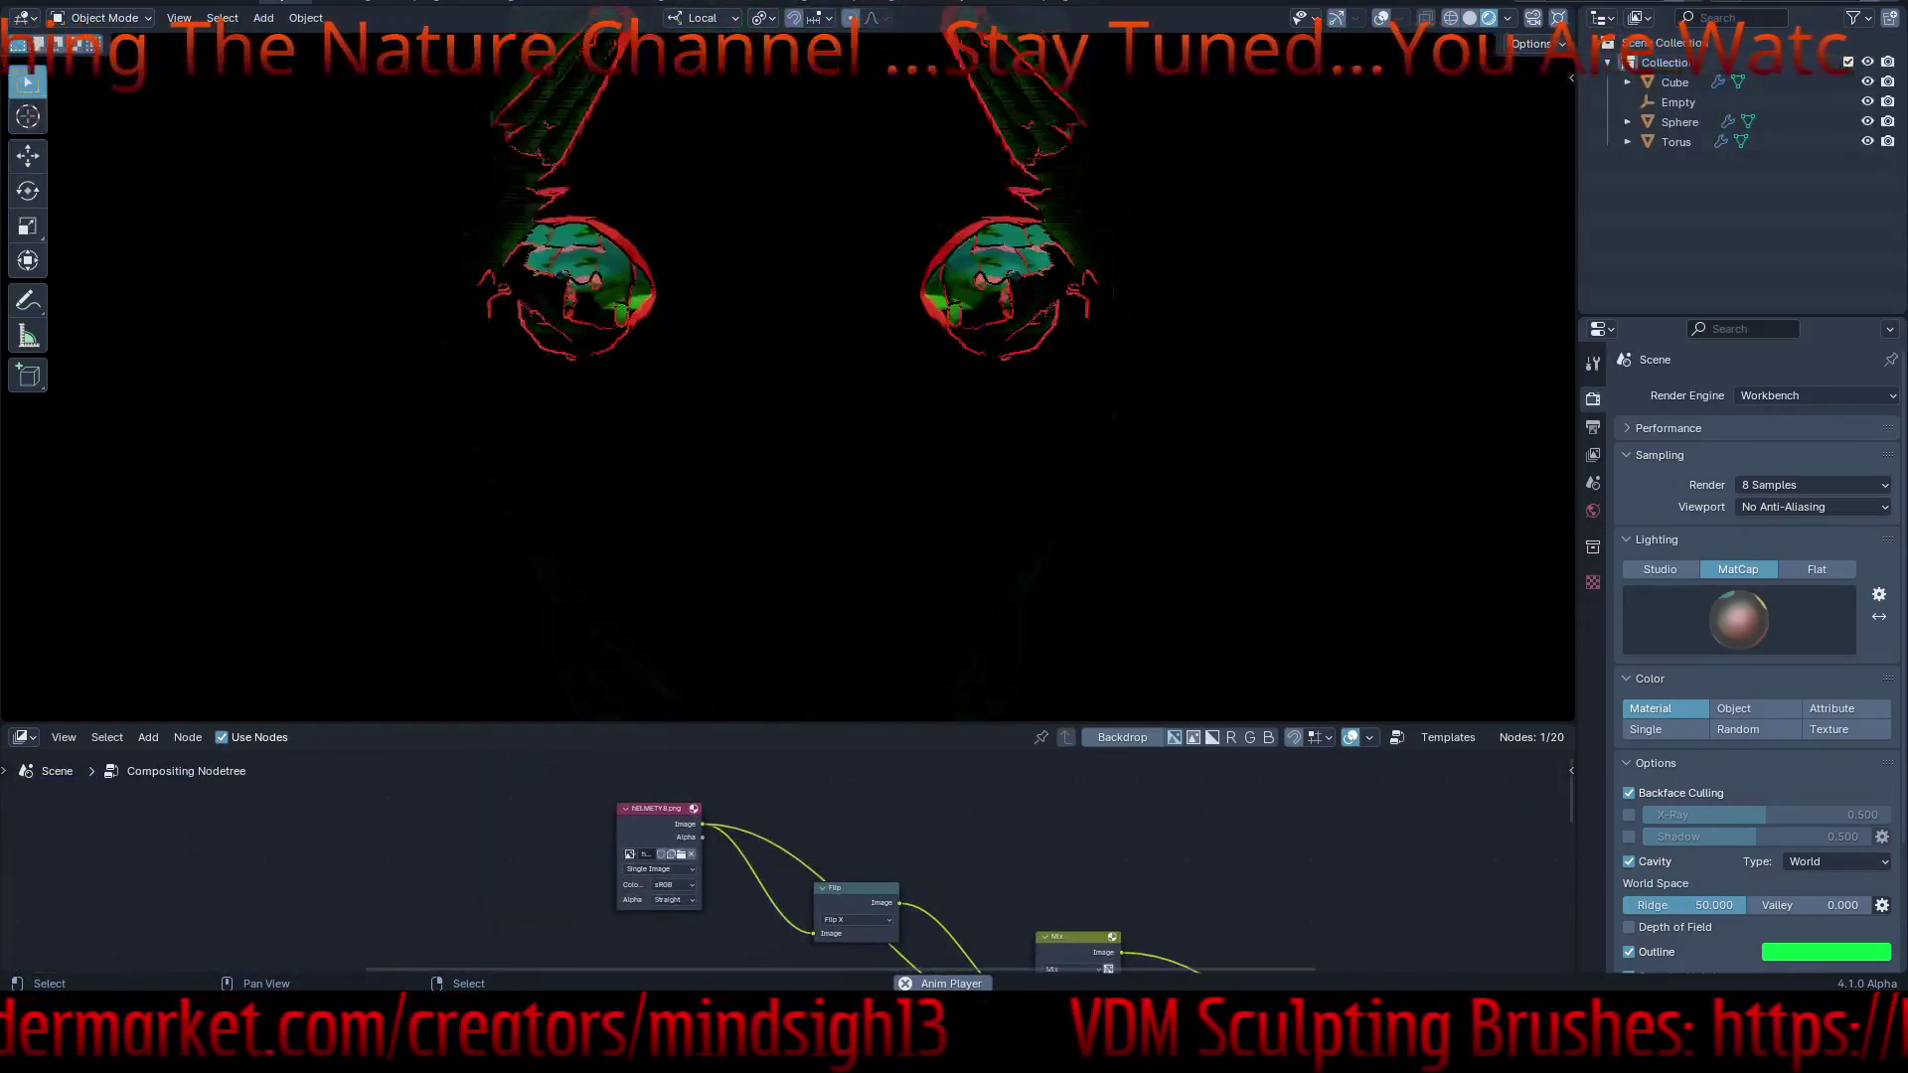
pyautogui.scroll(4, 698, 888)
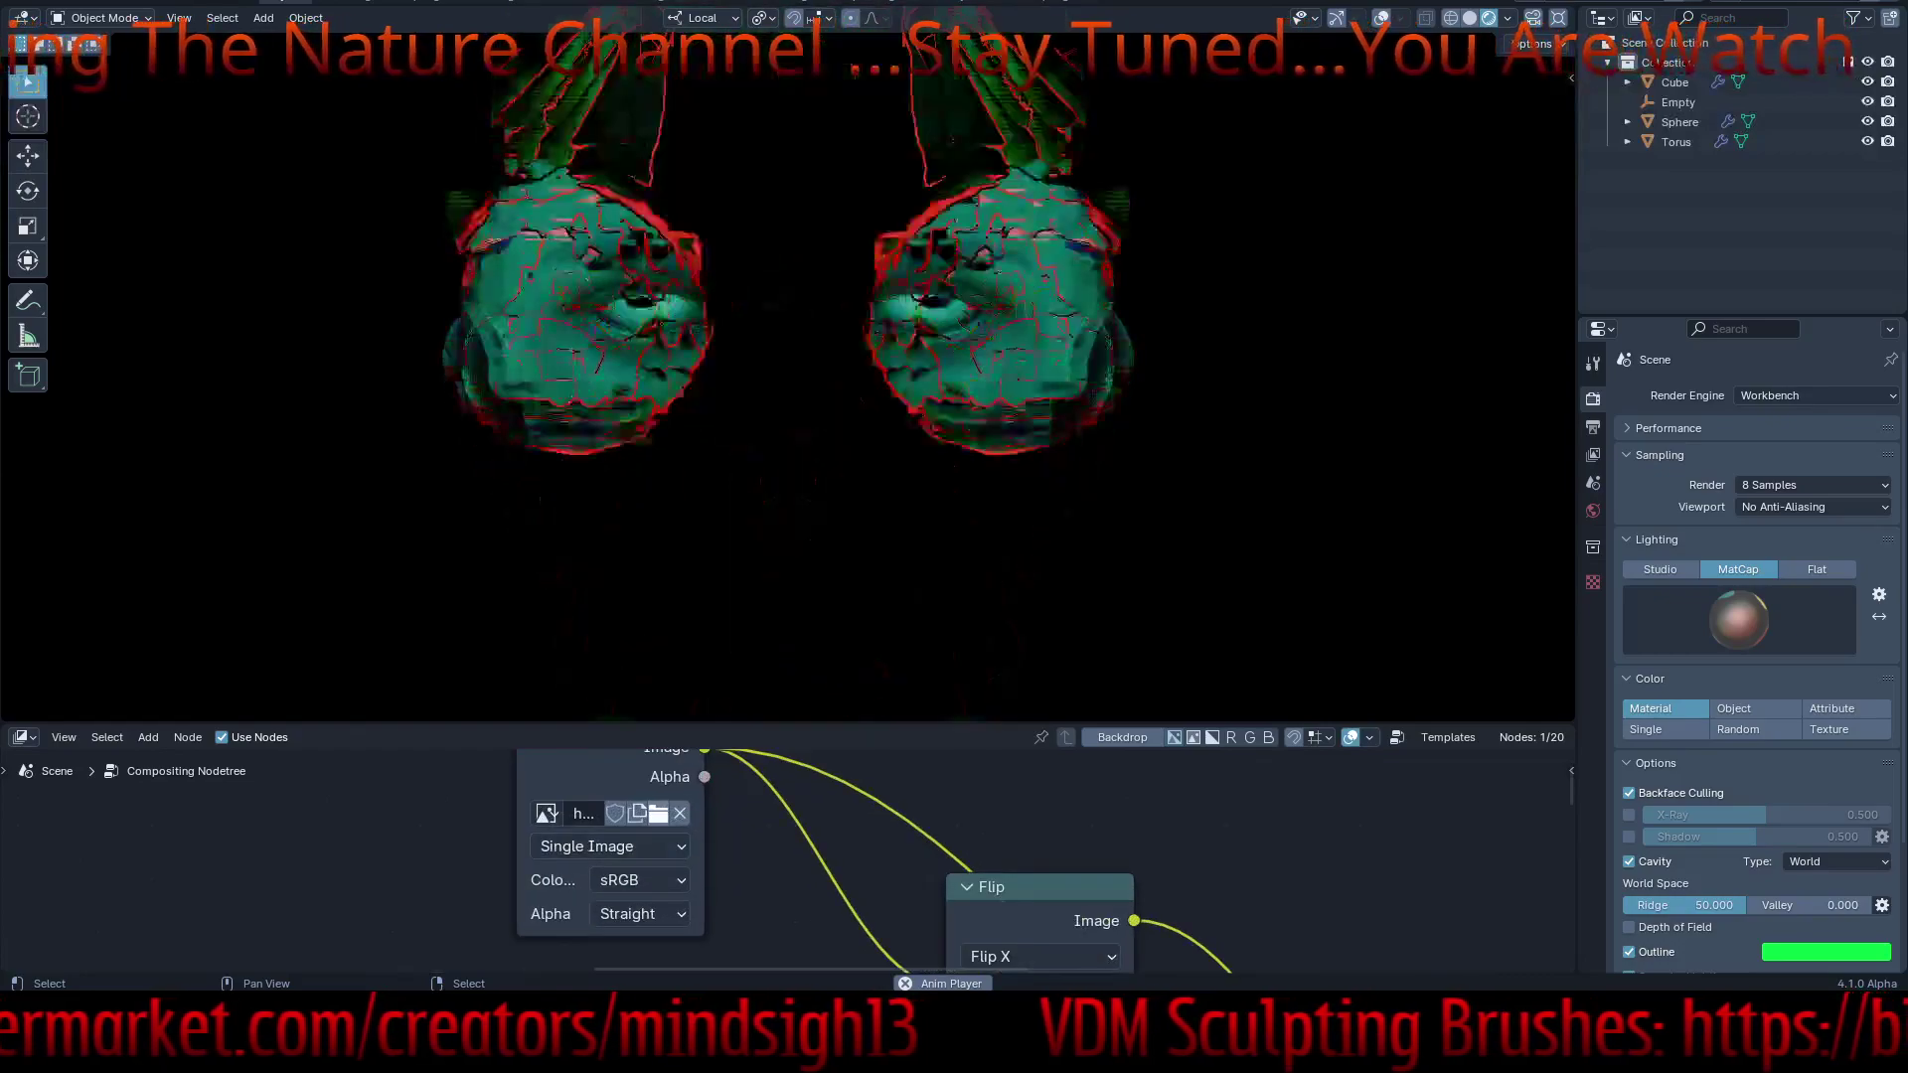
pyautogui.click(658, 814)
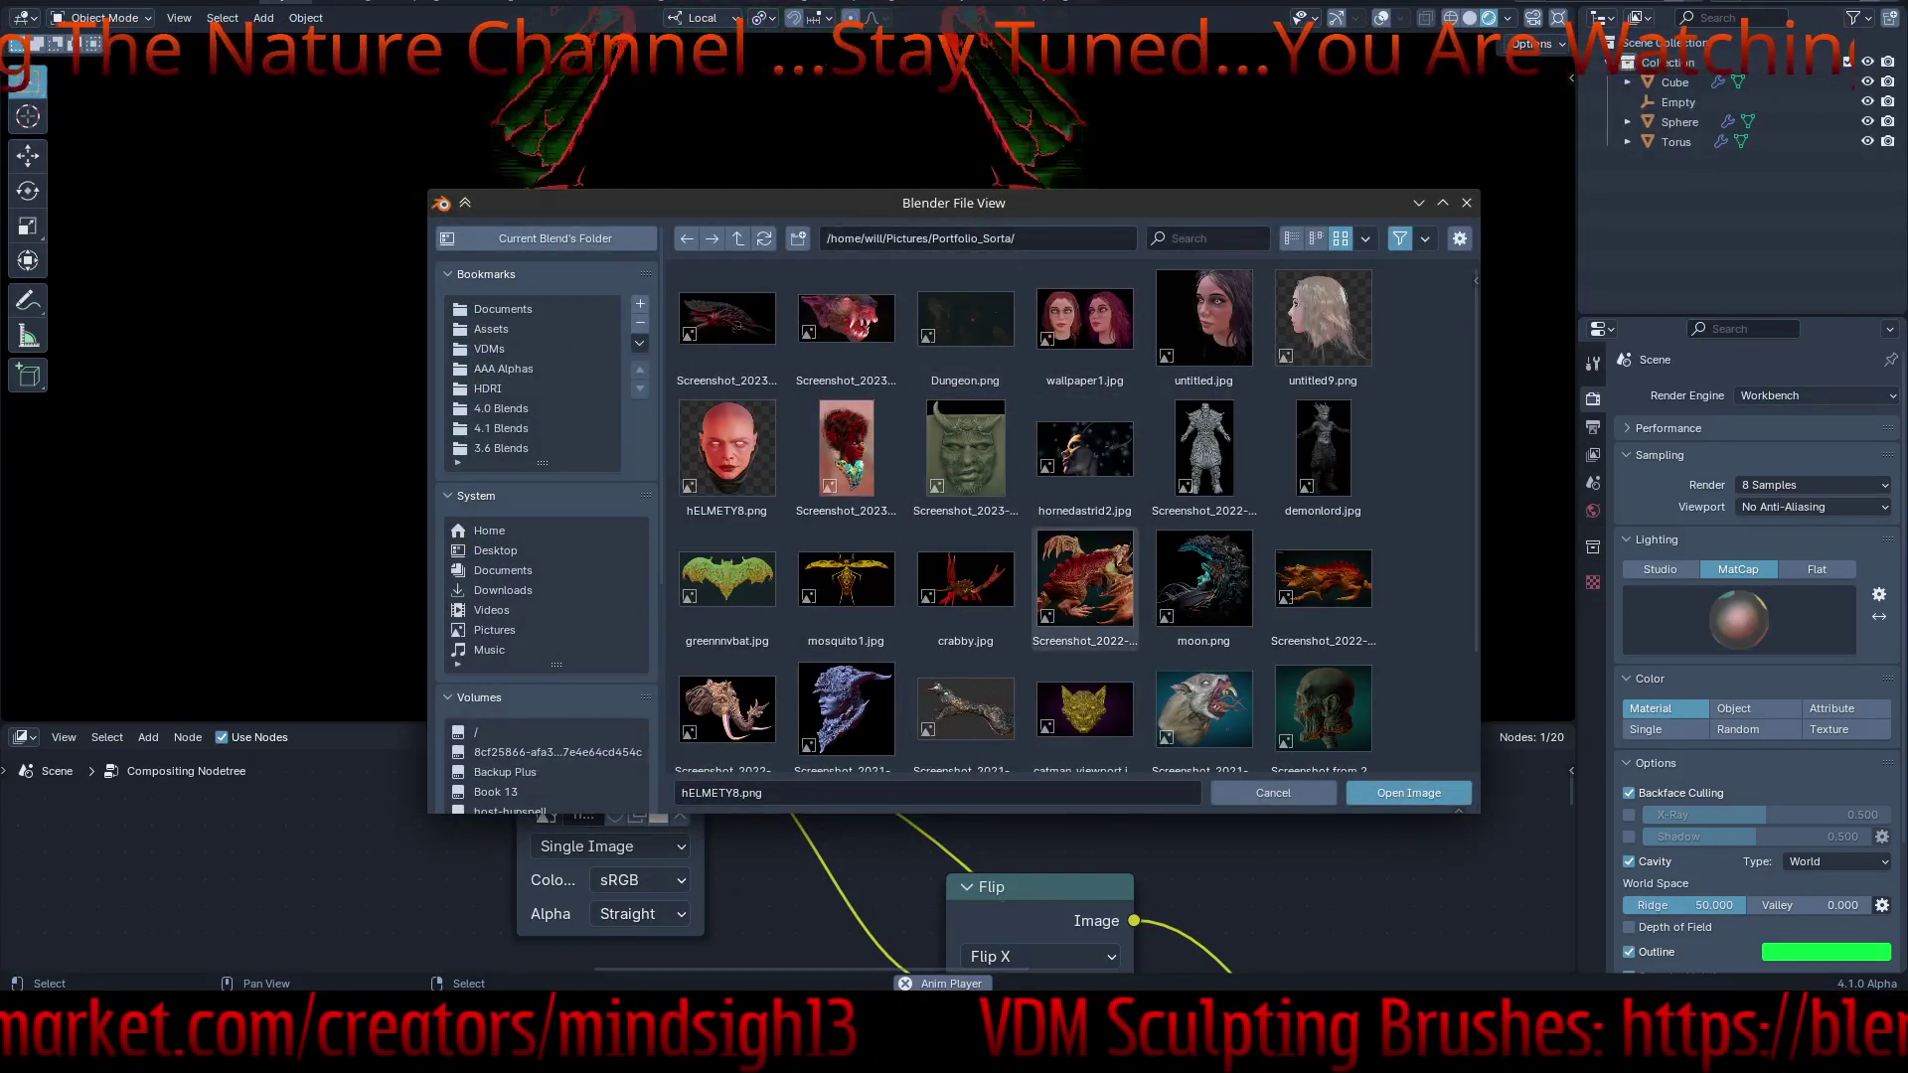
pyautogui.scroll(-2, 1085, 676)
pyautogui.scroll(-2, 1085, 636)
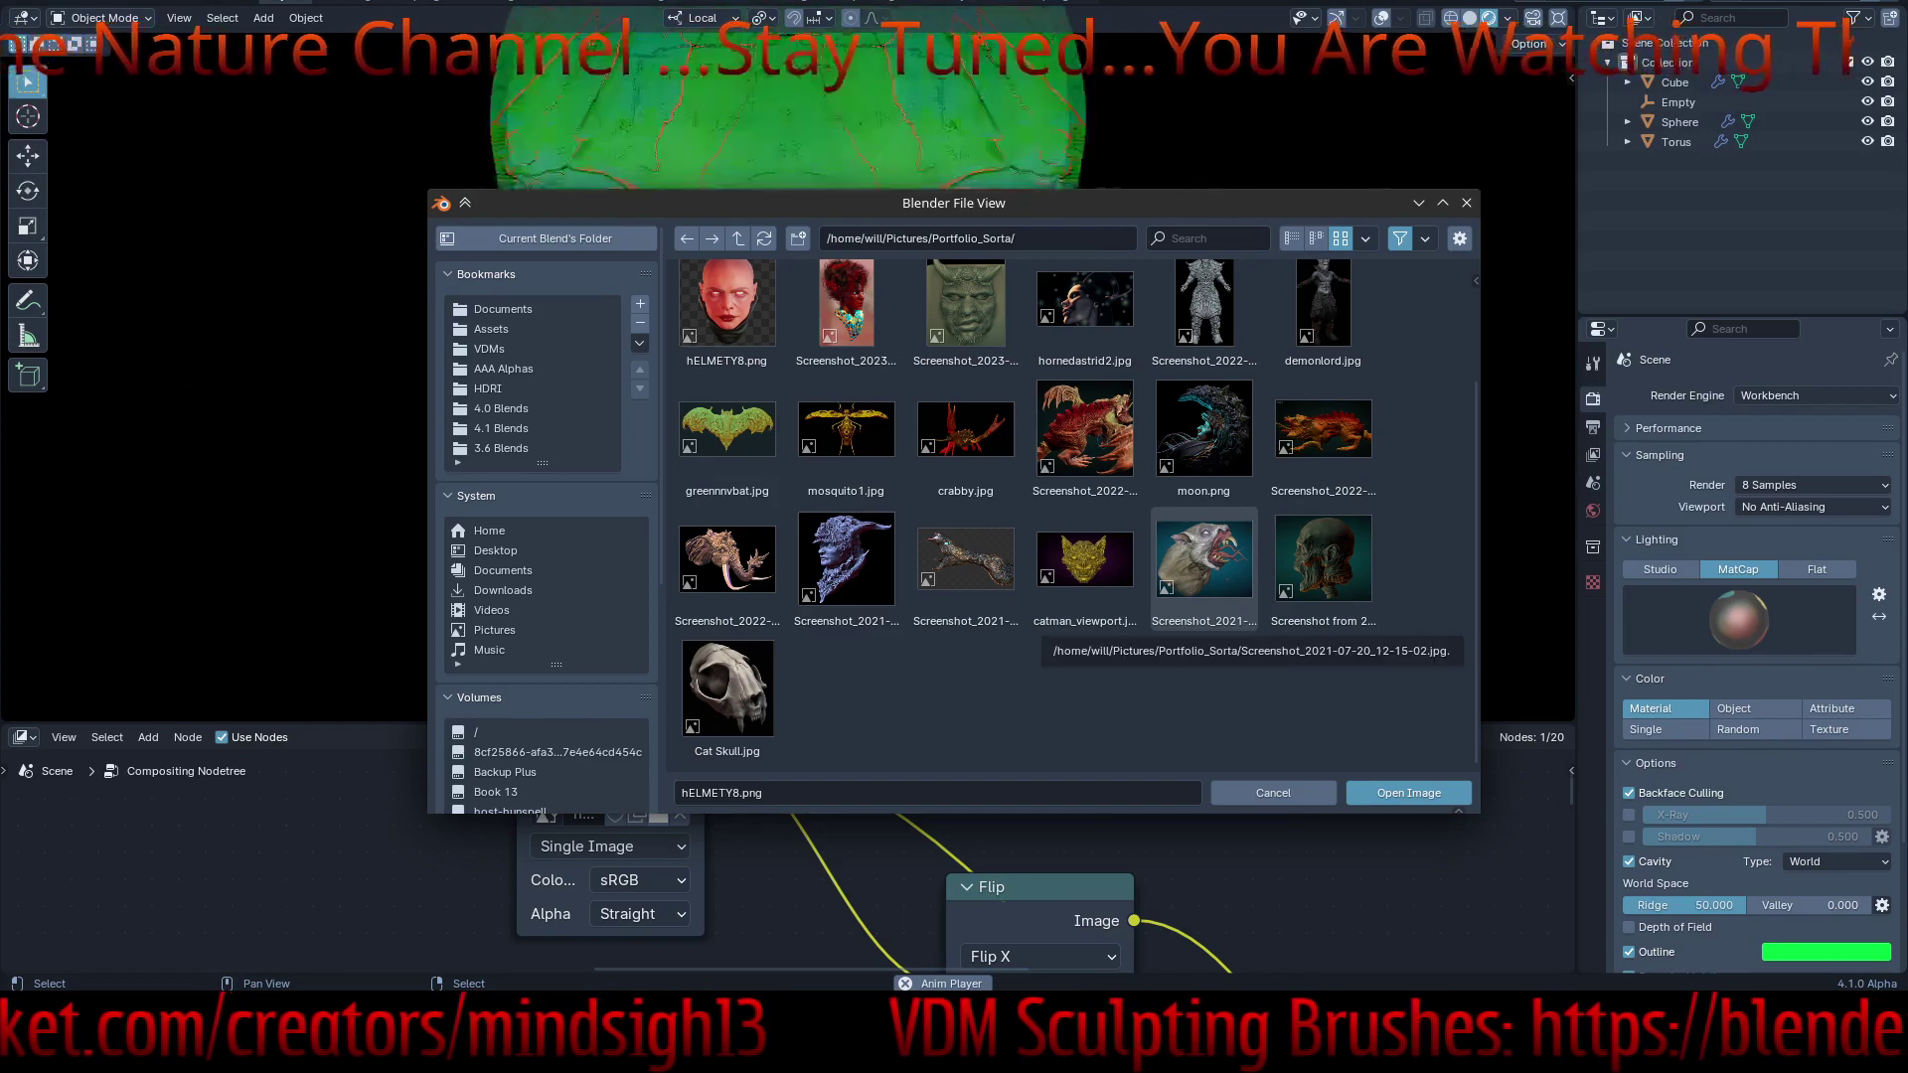
pyautogui.doubleClick(1204, 562)
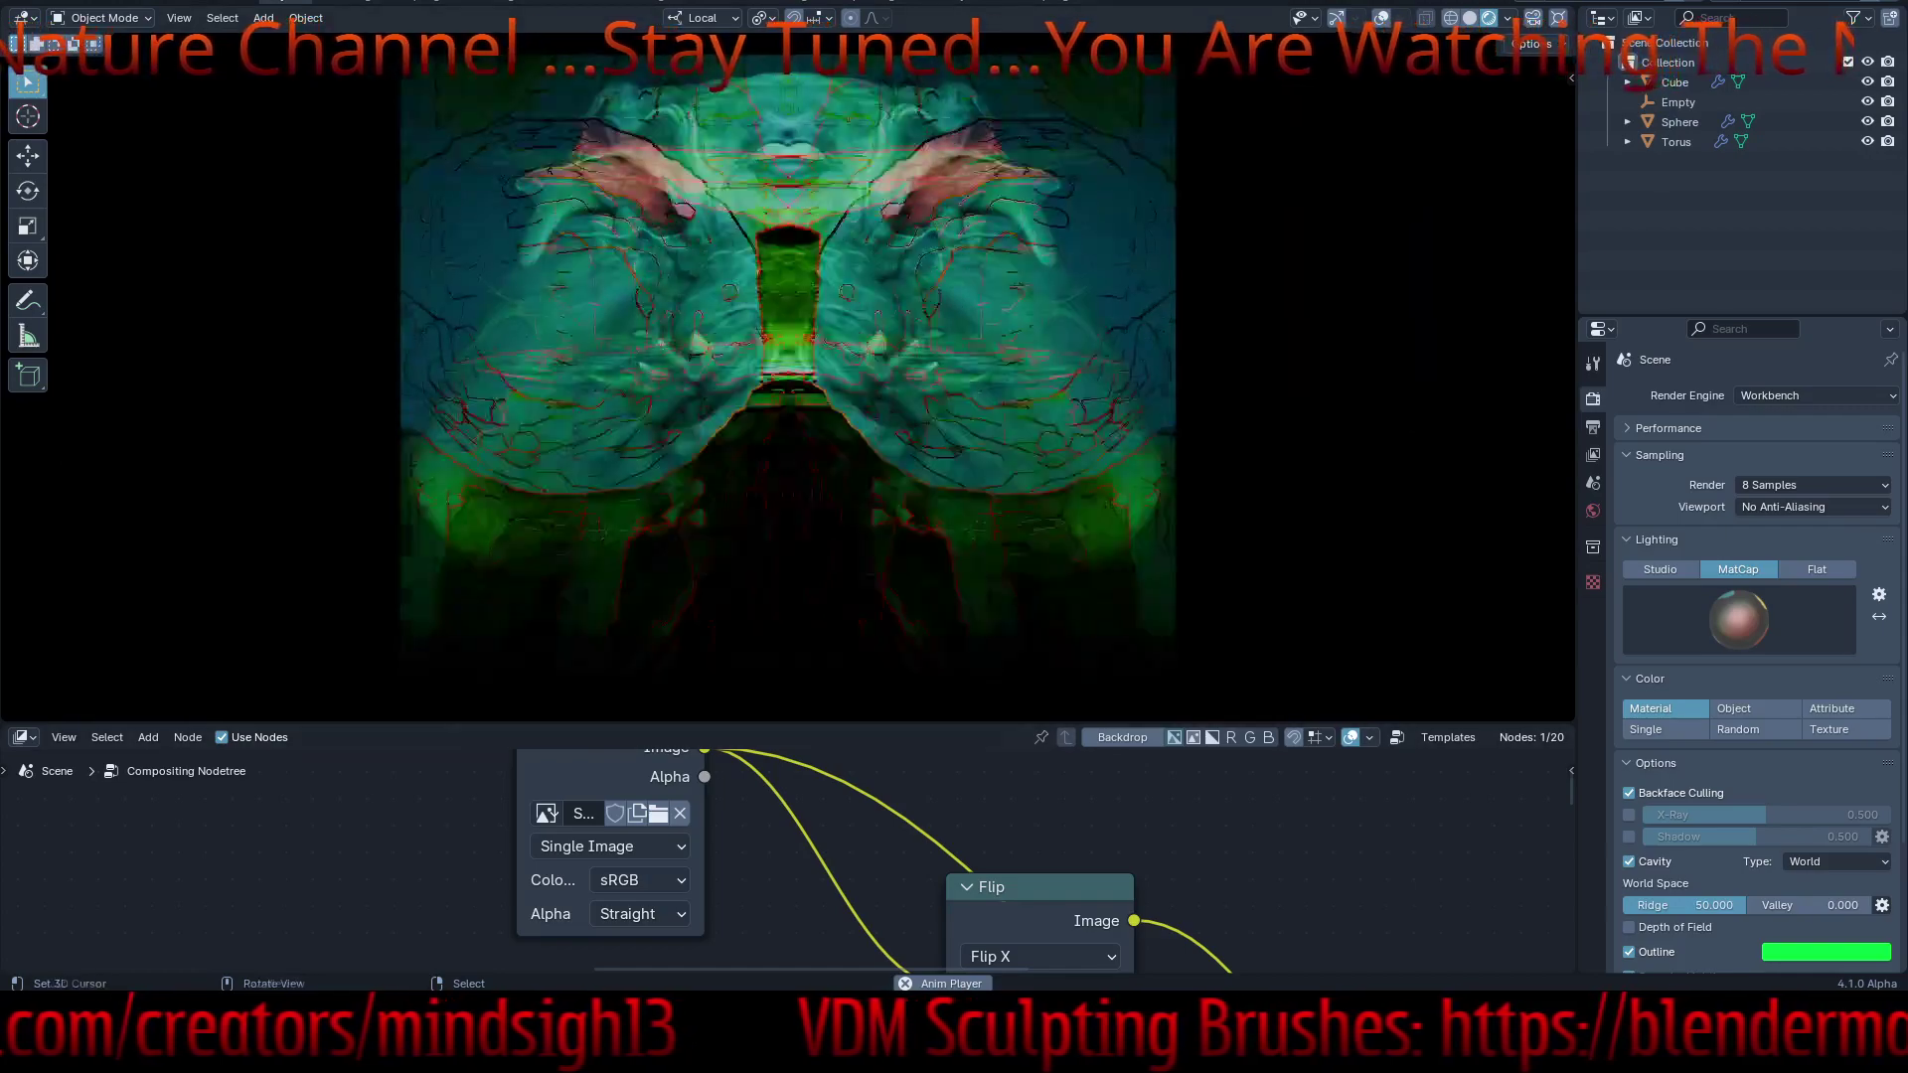
# - Load Screenshot_20230622_132204.jpg, the red fanged creature, into the Image node
pyautogui.moveTo(795, 417); pyautogui.dragTo(854, 358, button='middle')
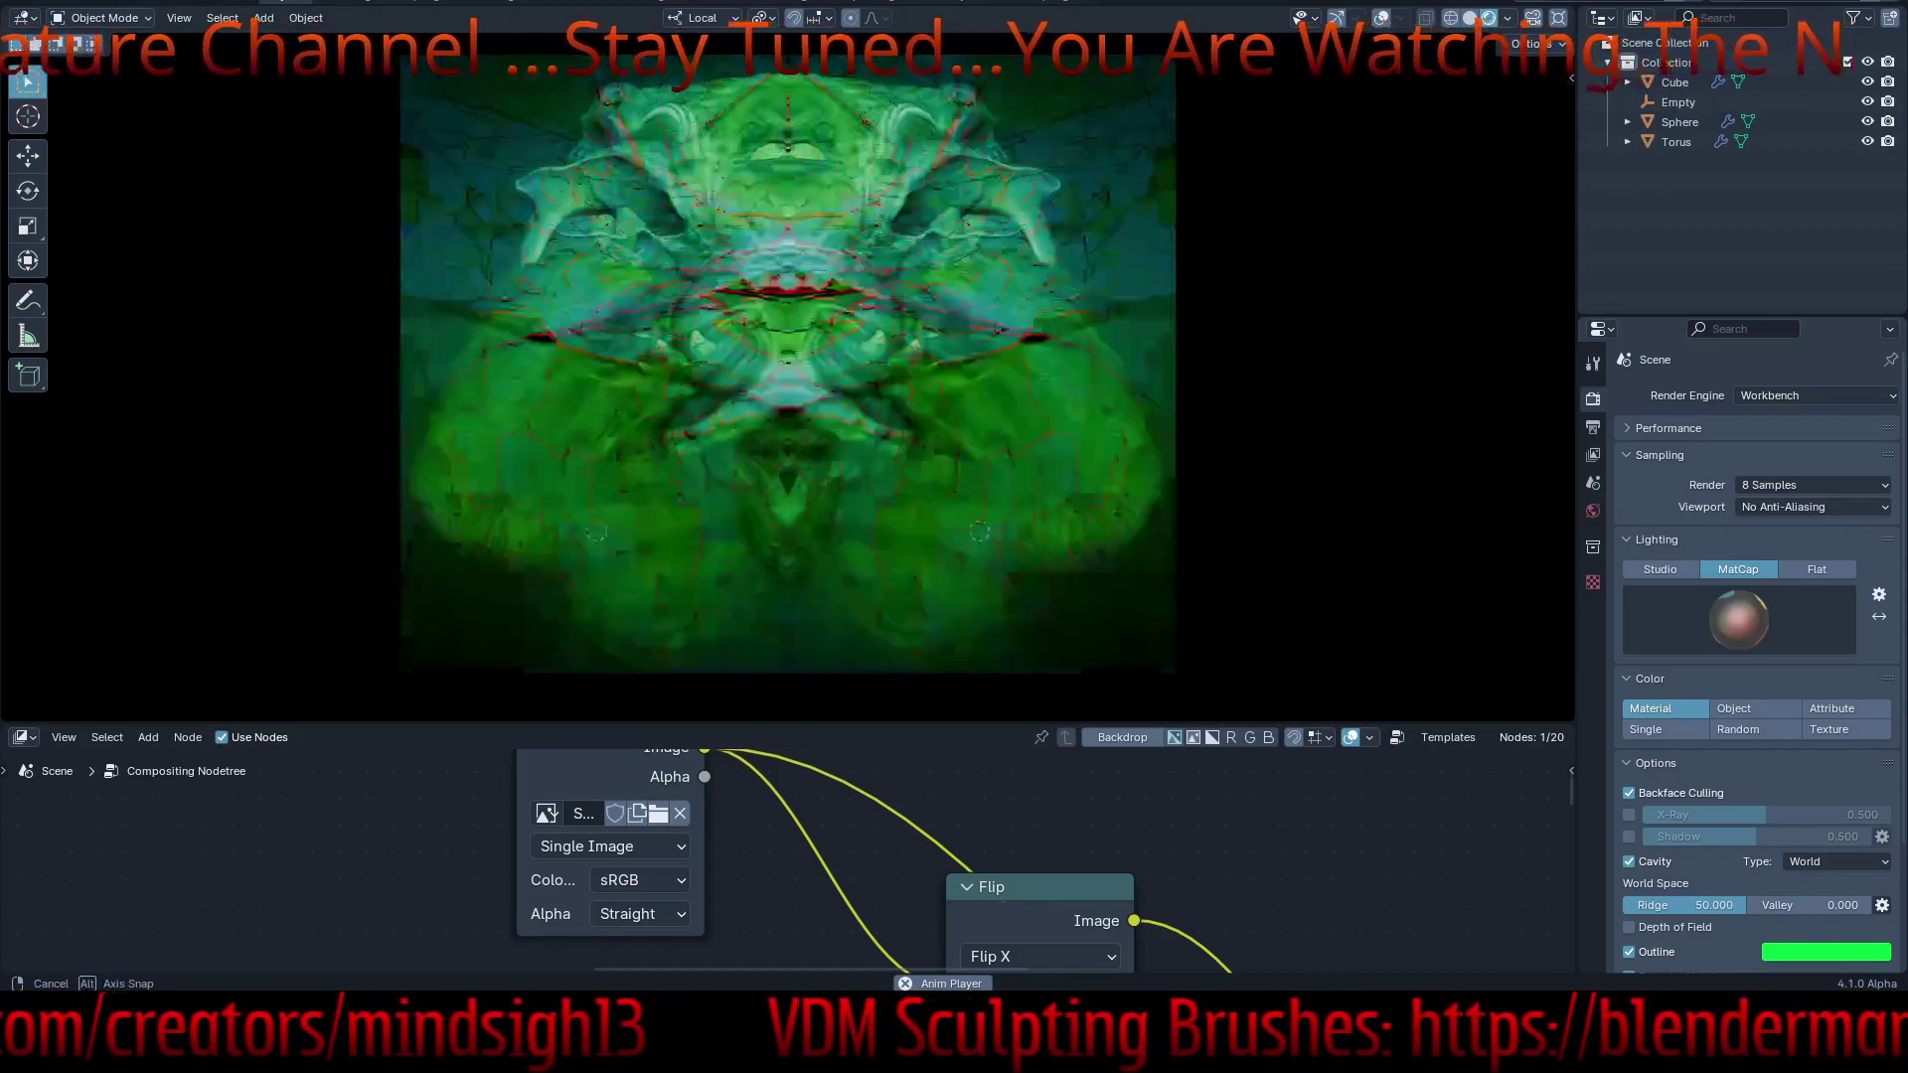
pyautogui.keyDown('shift'); pyautogui.moveTo(795, 417); pyautogui.dragTo(855, 477, button='middle'); pyautogui.keyUp('shift')
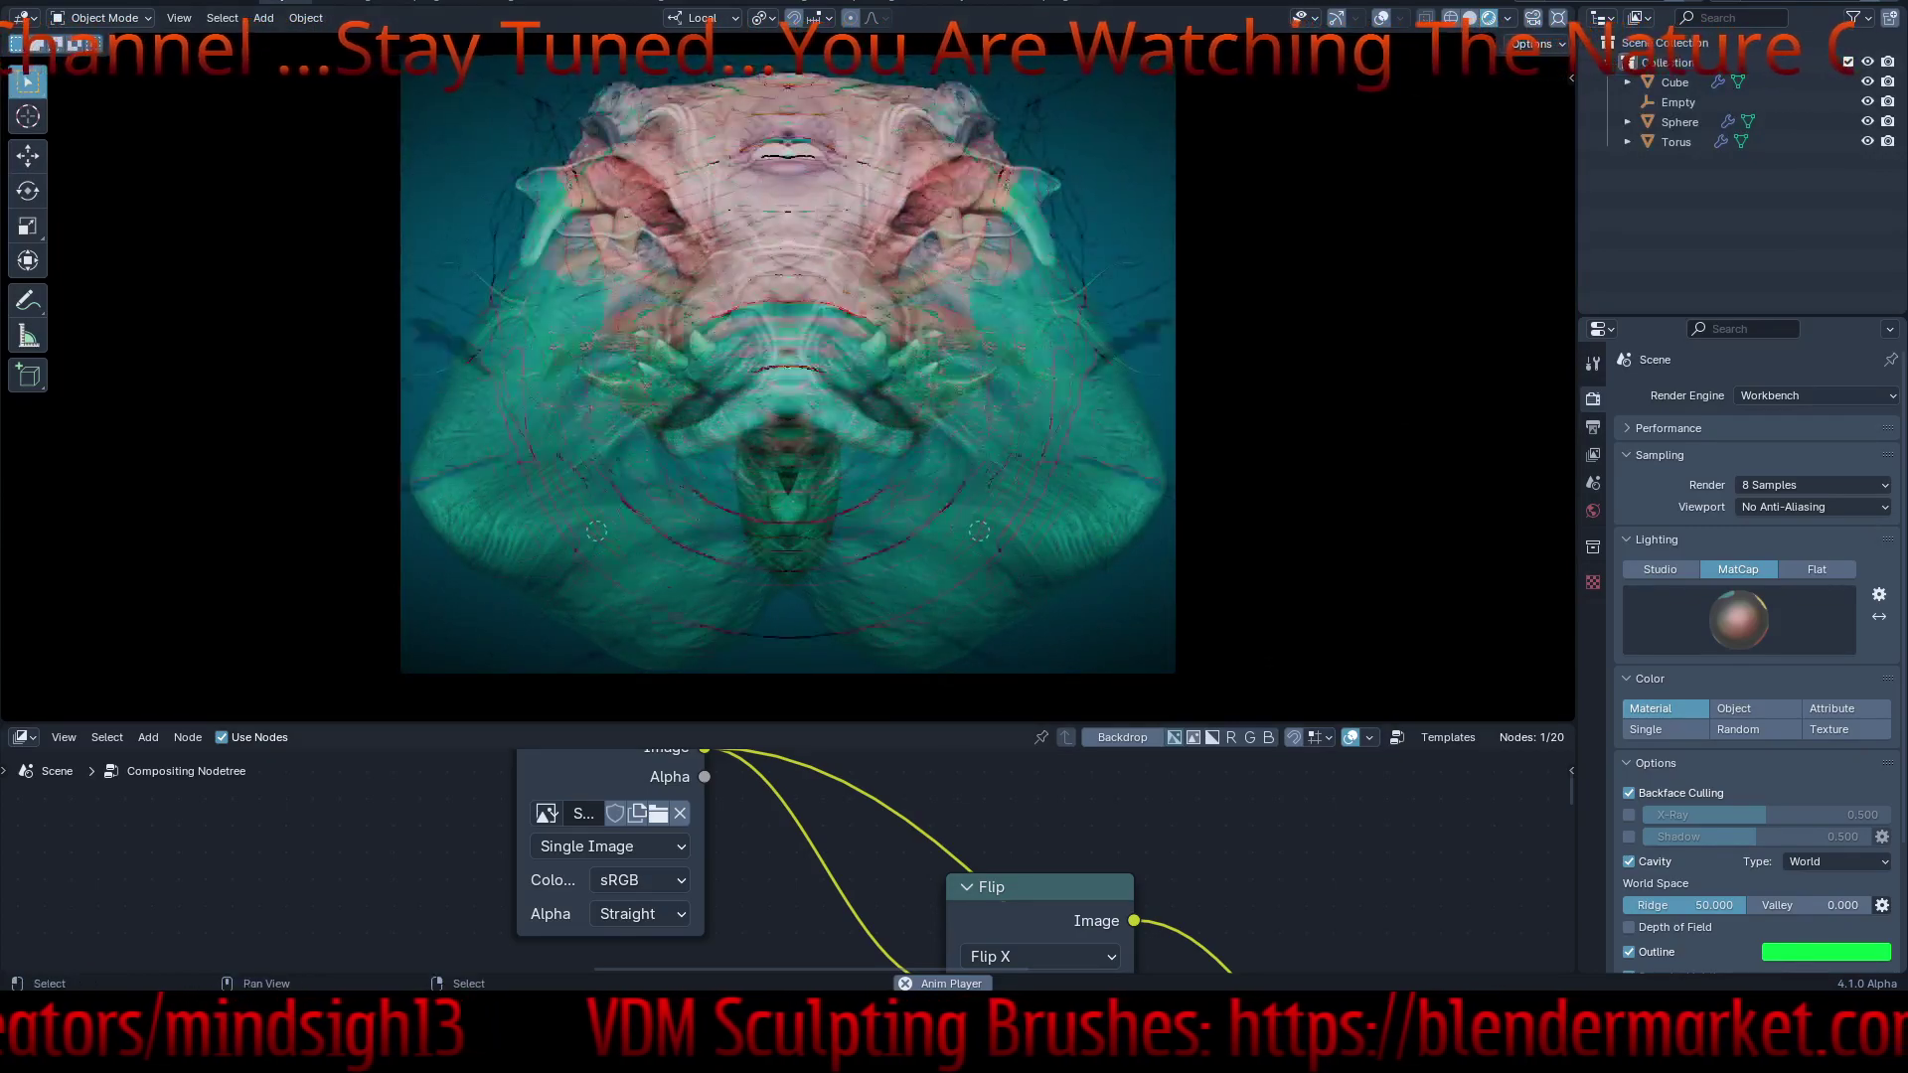
pyautogui.click(658, 813)
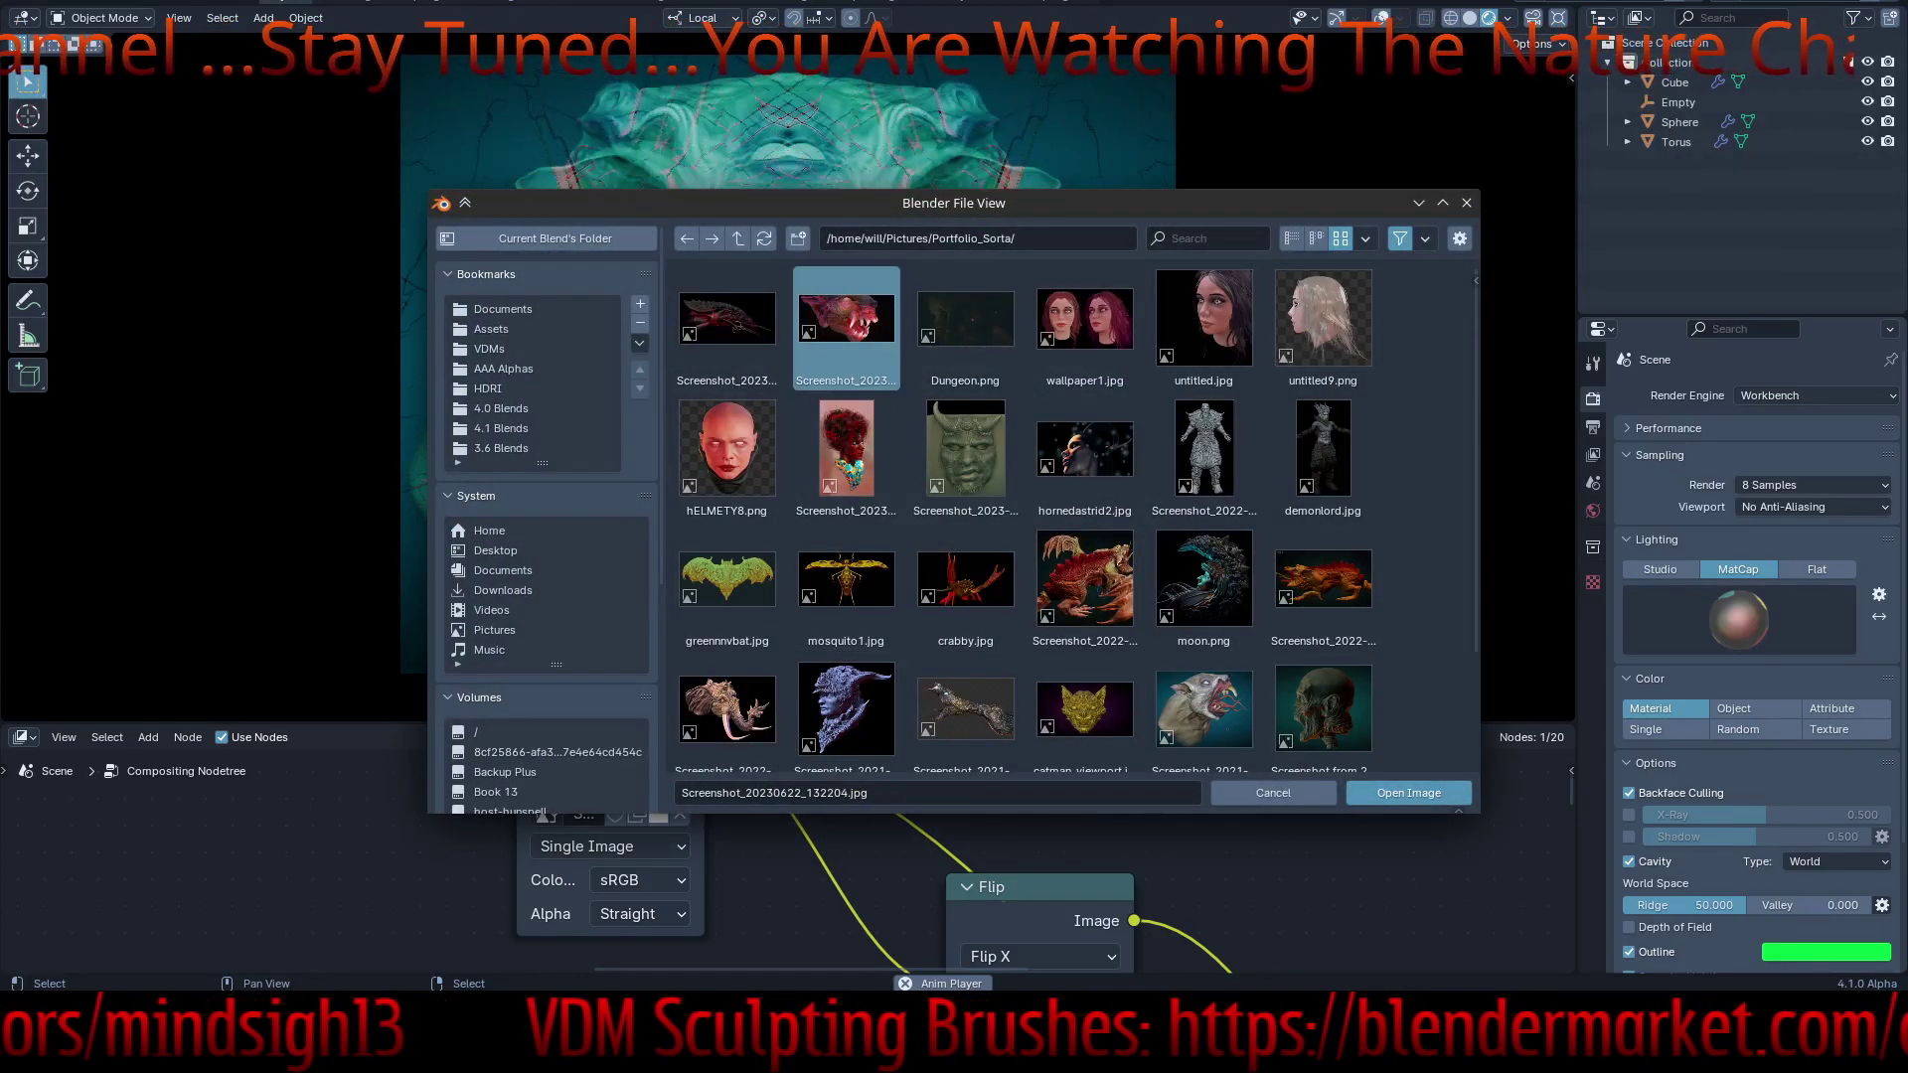
pyautogui.doubleClick(846, 323)
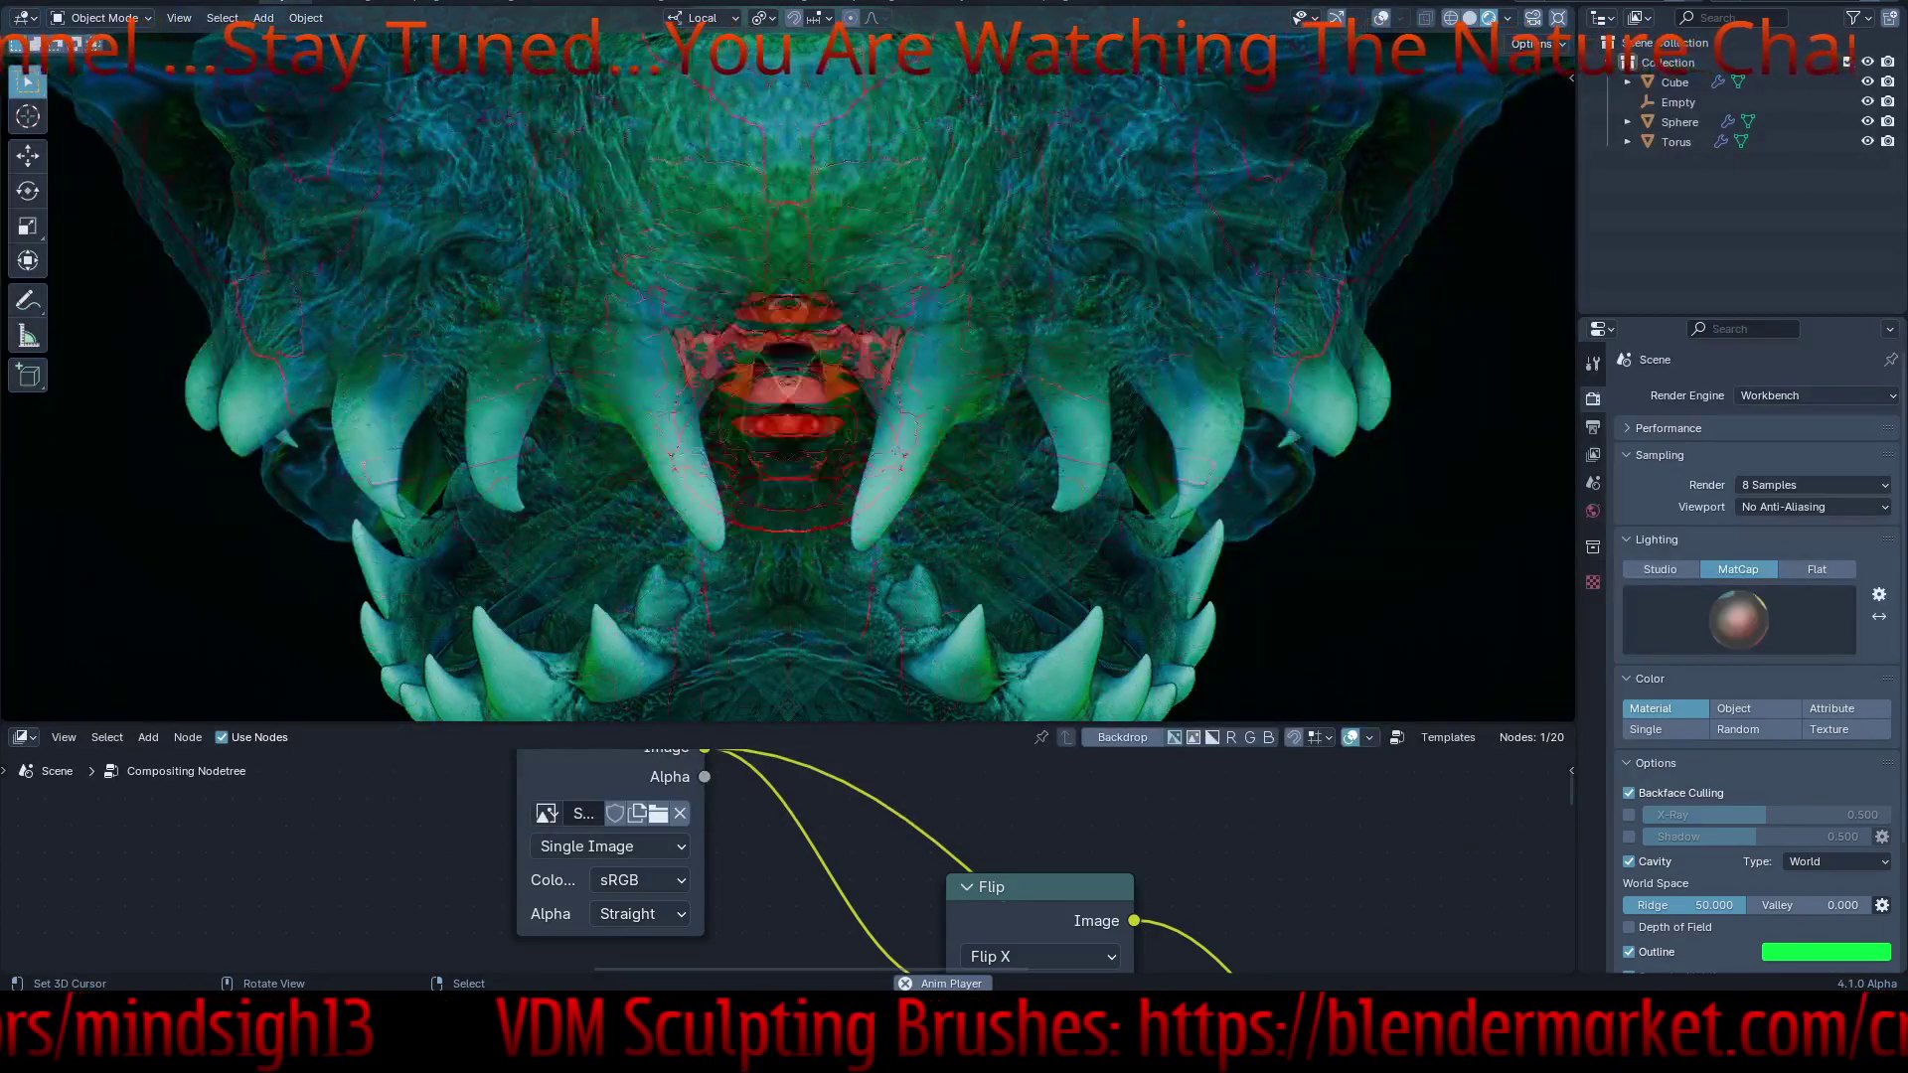
# - Change the final Multiply node's blending mode to Subtract and set its Fac to 0.383
pyautogui.scroll(-2, 862, 767)
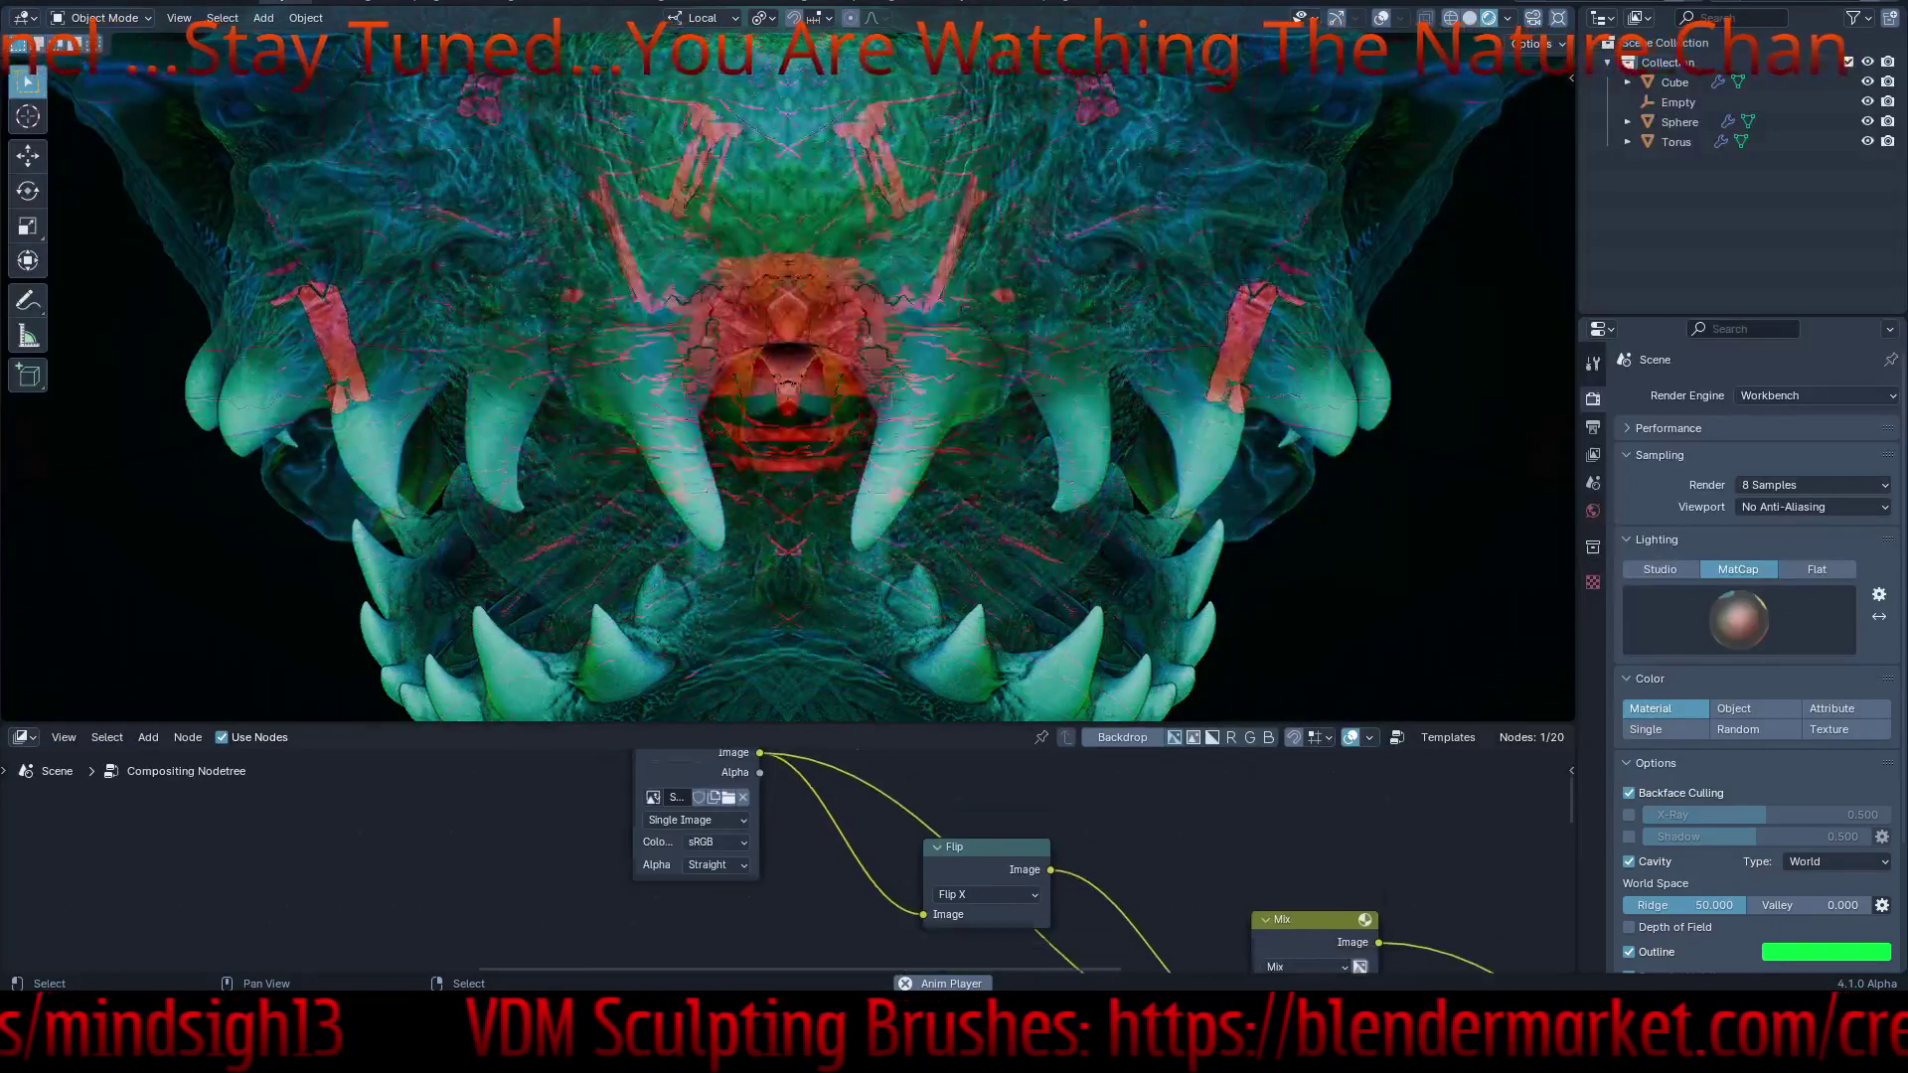
pyautogui.moveTo(1161, 926); pyautogui.dragTo(843, 795, button='middle')
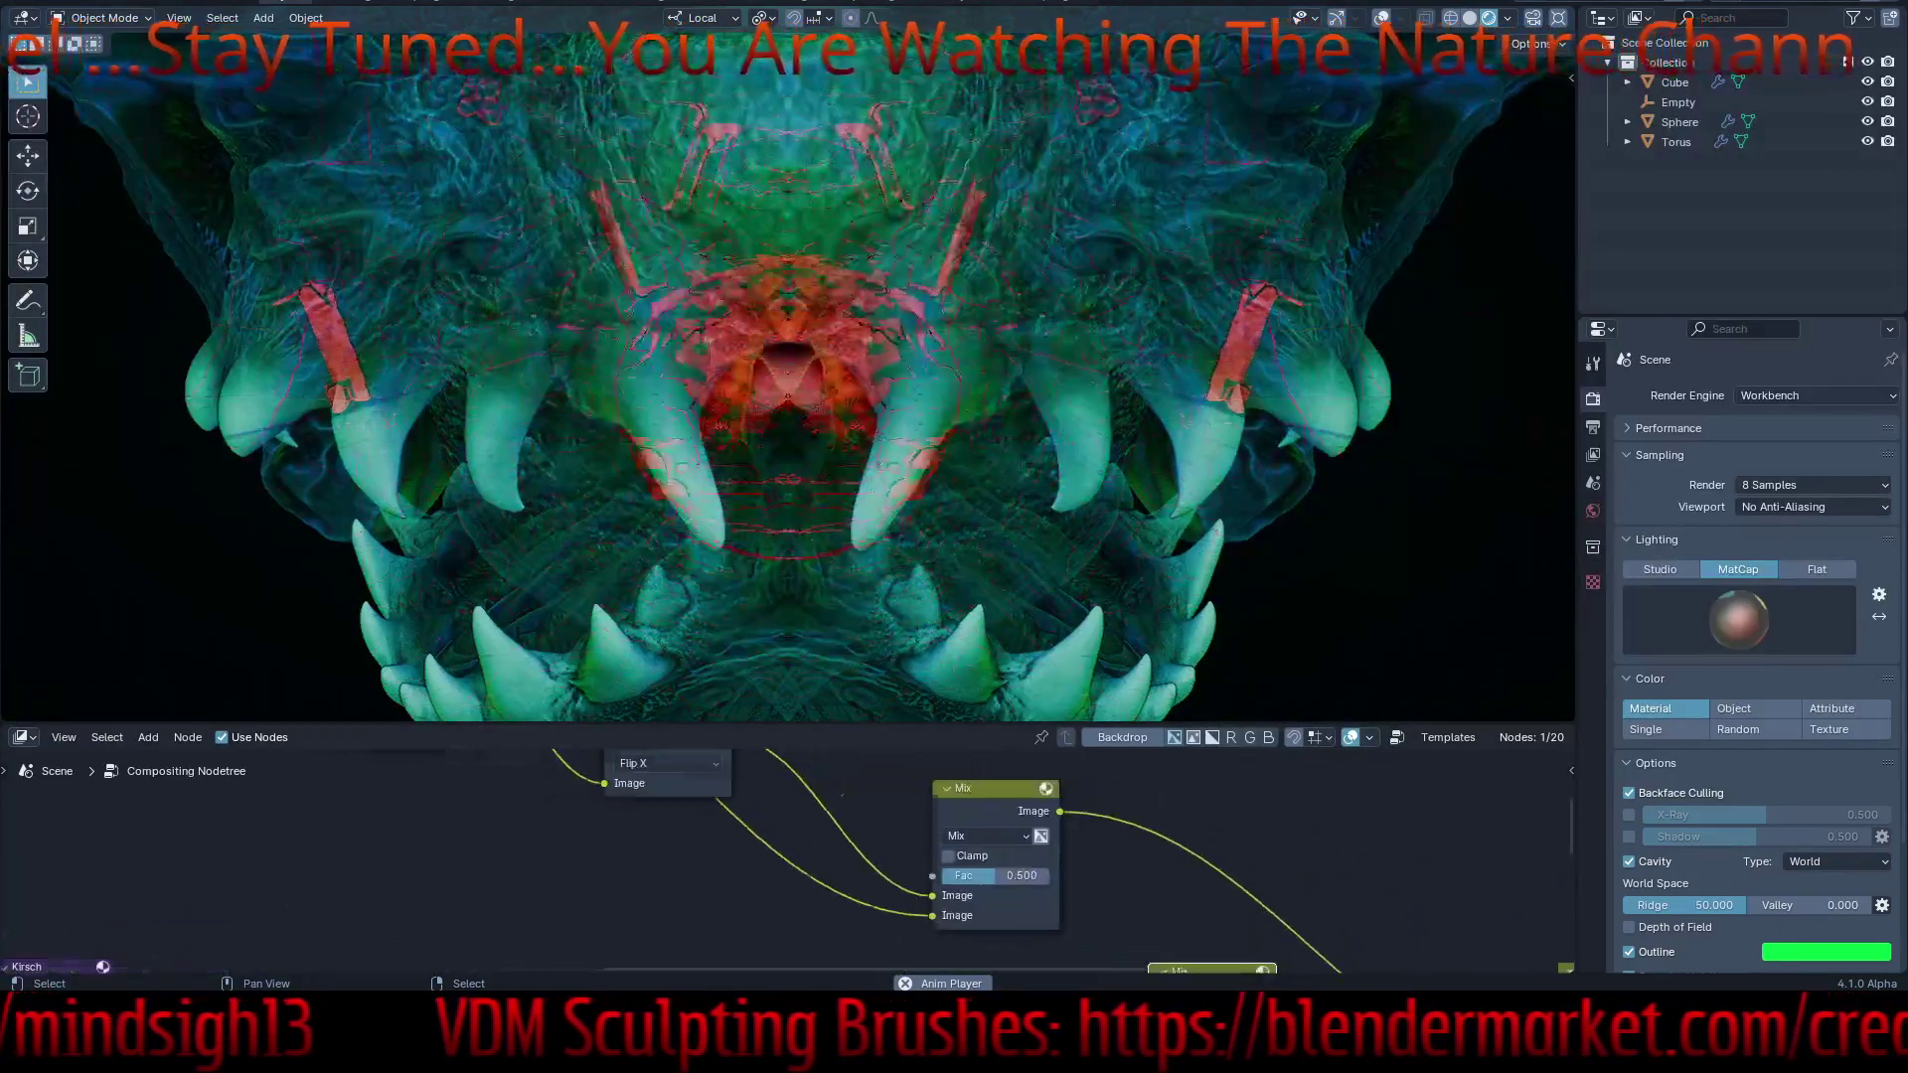
pyautogui.moveTo(1248, 947); pyautogui.dragTo(1006, 780, button='middle')
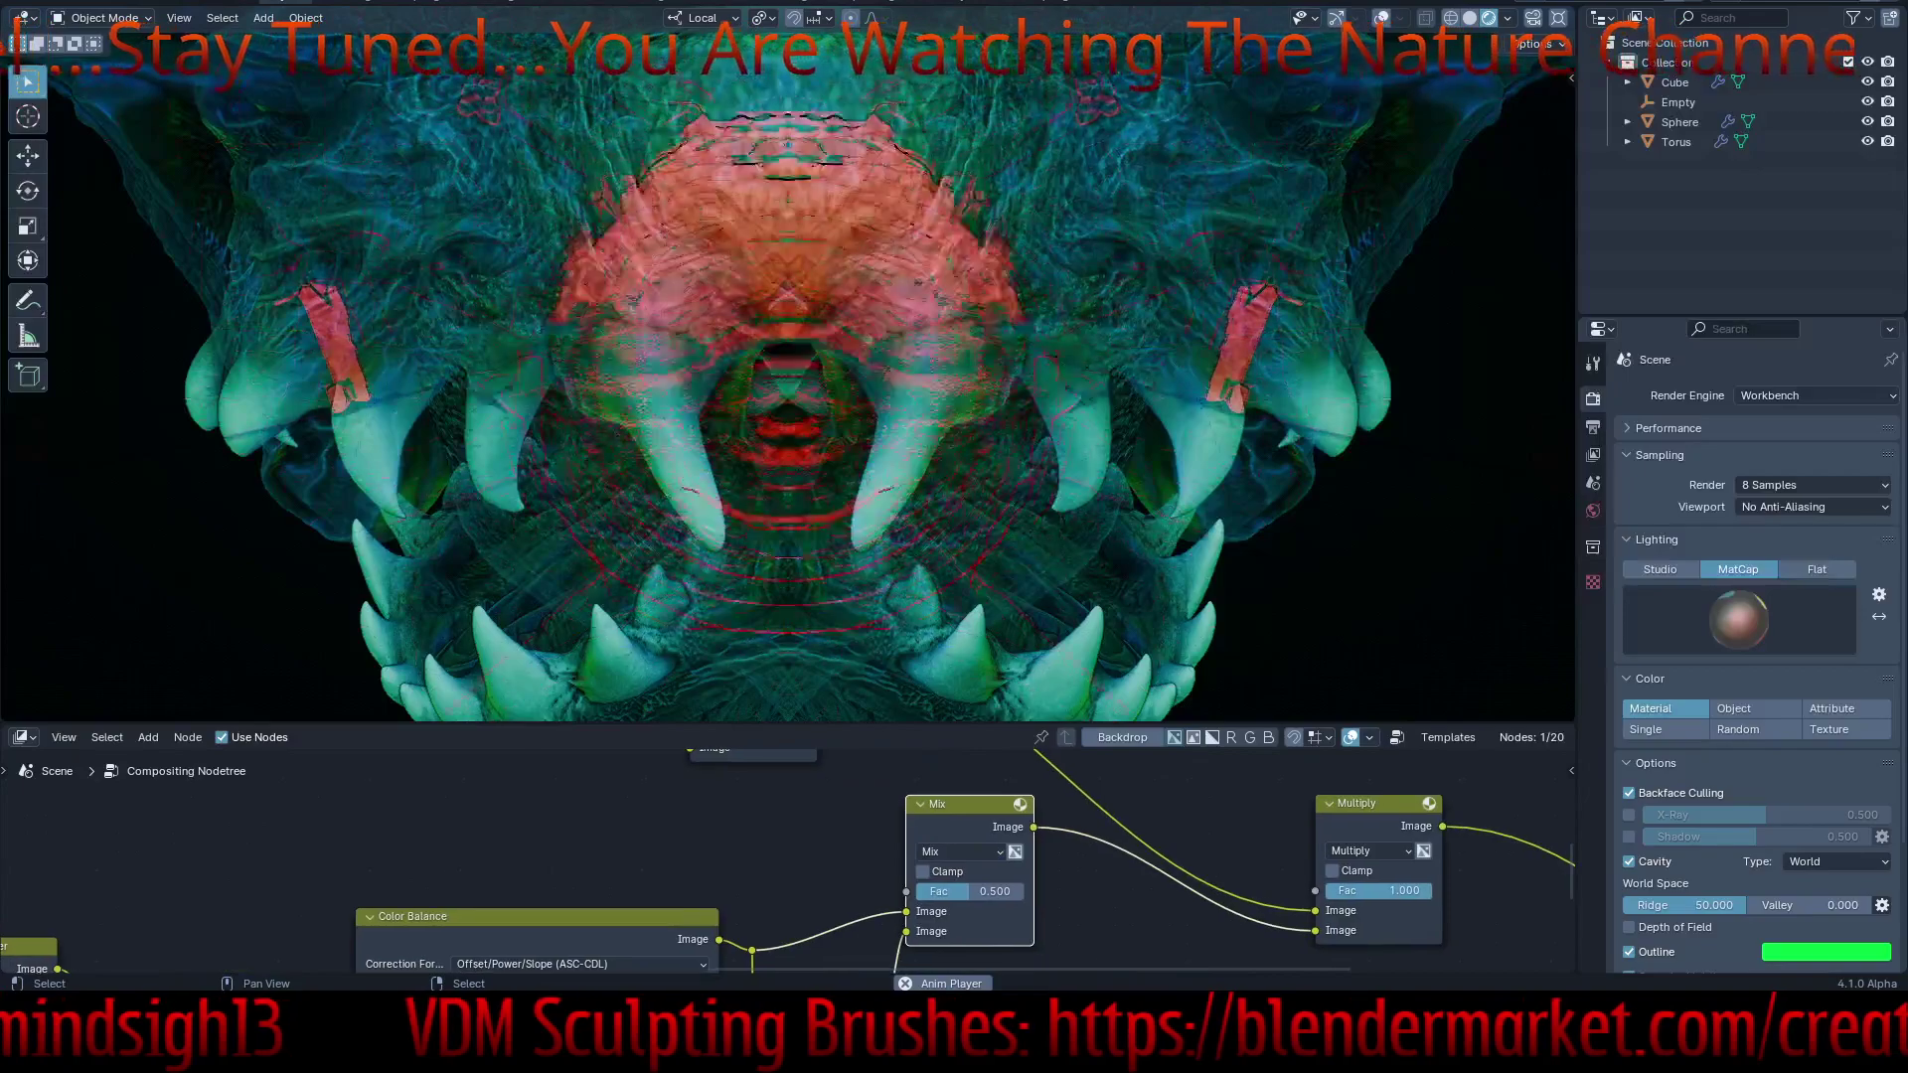
pyautogui.moveTo(1396, 891)
pyautogui.mouseDown()
pyautogui.moveTo(1336, 892)
pyautogui.moveTo(1432, 892)
pyautogui.mouseUp()
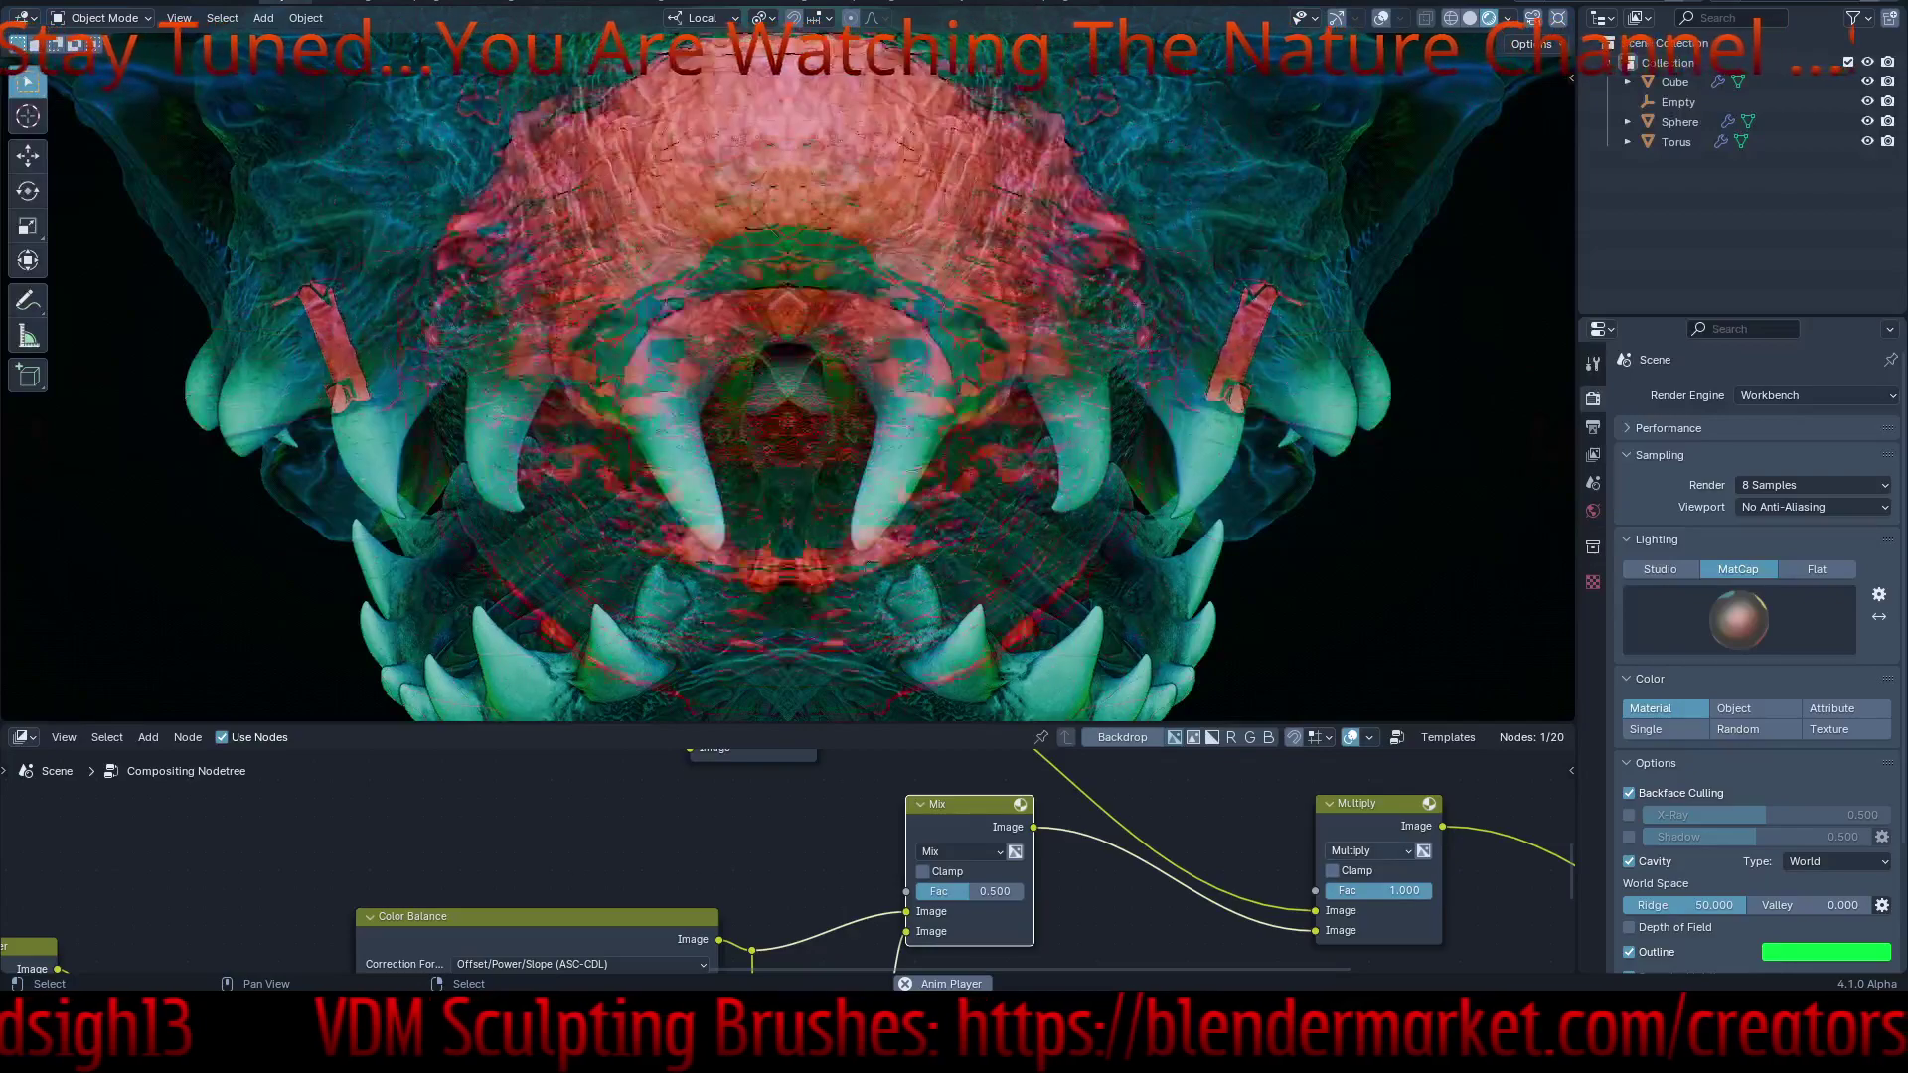
pyautogui.click(1370, 851)
pyautogui.click(1481, 721)
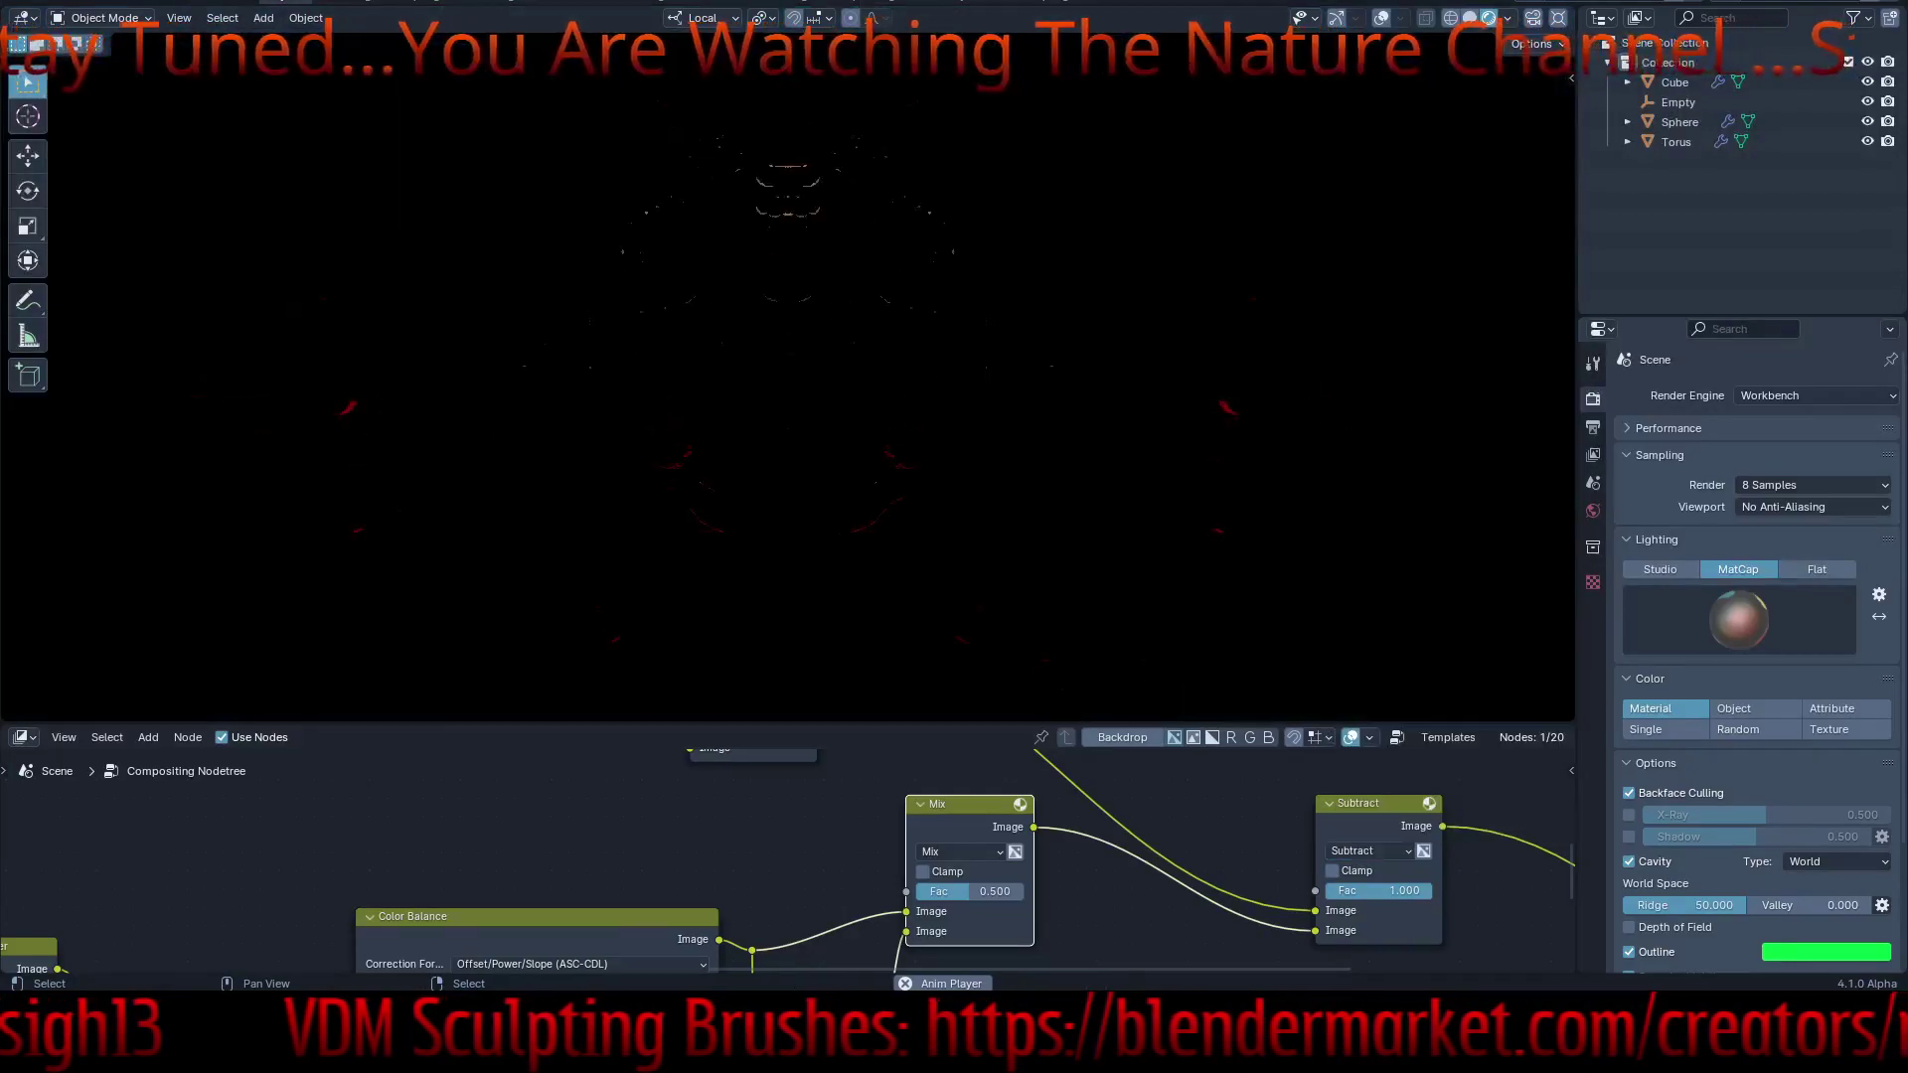
pyautogui.moveTo(1367, 804)
pyautogui.mouseDown()
pyautogui.moveTo(1313, 835)
pyautogui.moveTo(1334, 808)
pyautogui.mouseUp()
pyautogui.moveTo(1372, 895)
pyautogui.mouseDown()
pyautogui.moveTo(1306, 894)
pyautogui.moveTo(1334, 894)
pyautogui.mouseUp()
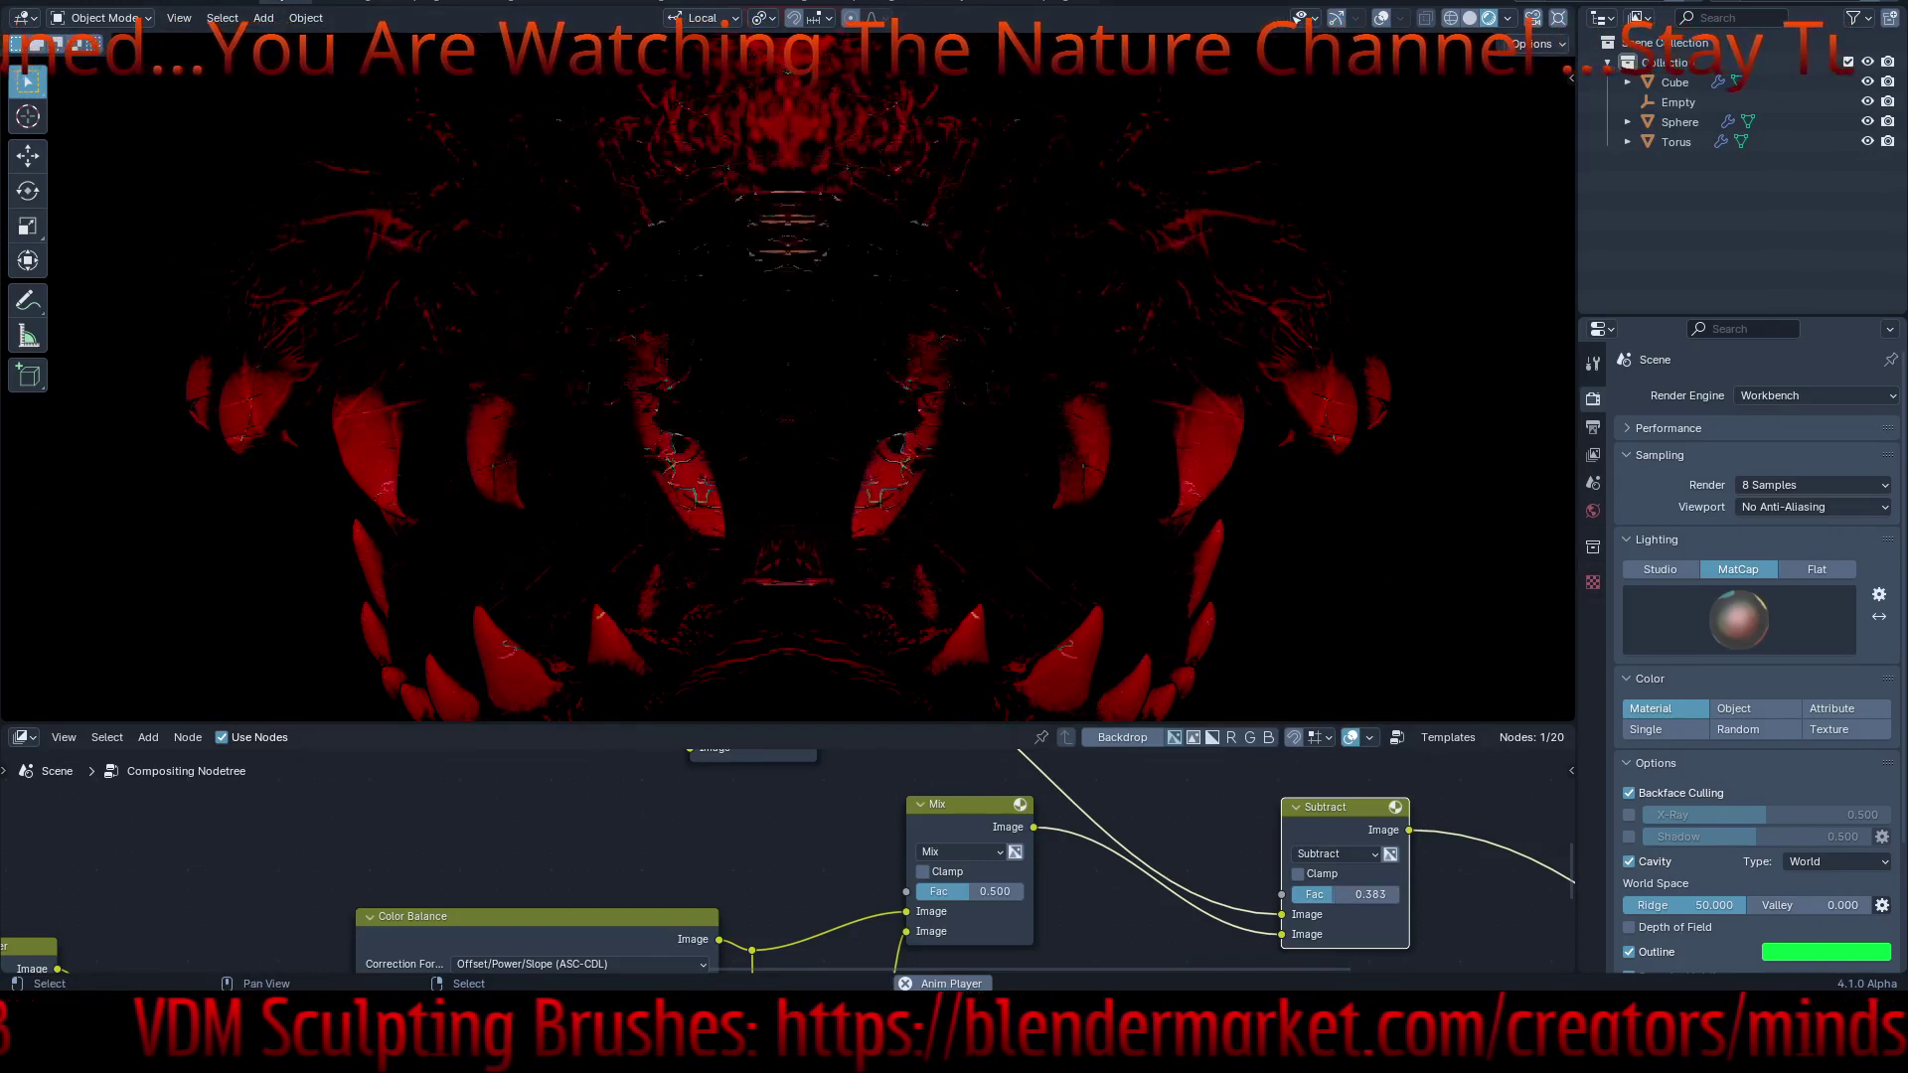
# - Shift the Color Balance node's Power colour slightly towards cyan
pyautogui.scroll(-4, 1111, 795)
pyautogui.moveTo(1111, 795)
pyautogui.mouseDown(button='middle')
pyautogui.moveTo(1221, 747)
pyautogui.moveTo(1323, 636)
pyautogui.mouseUp(button='middle')
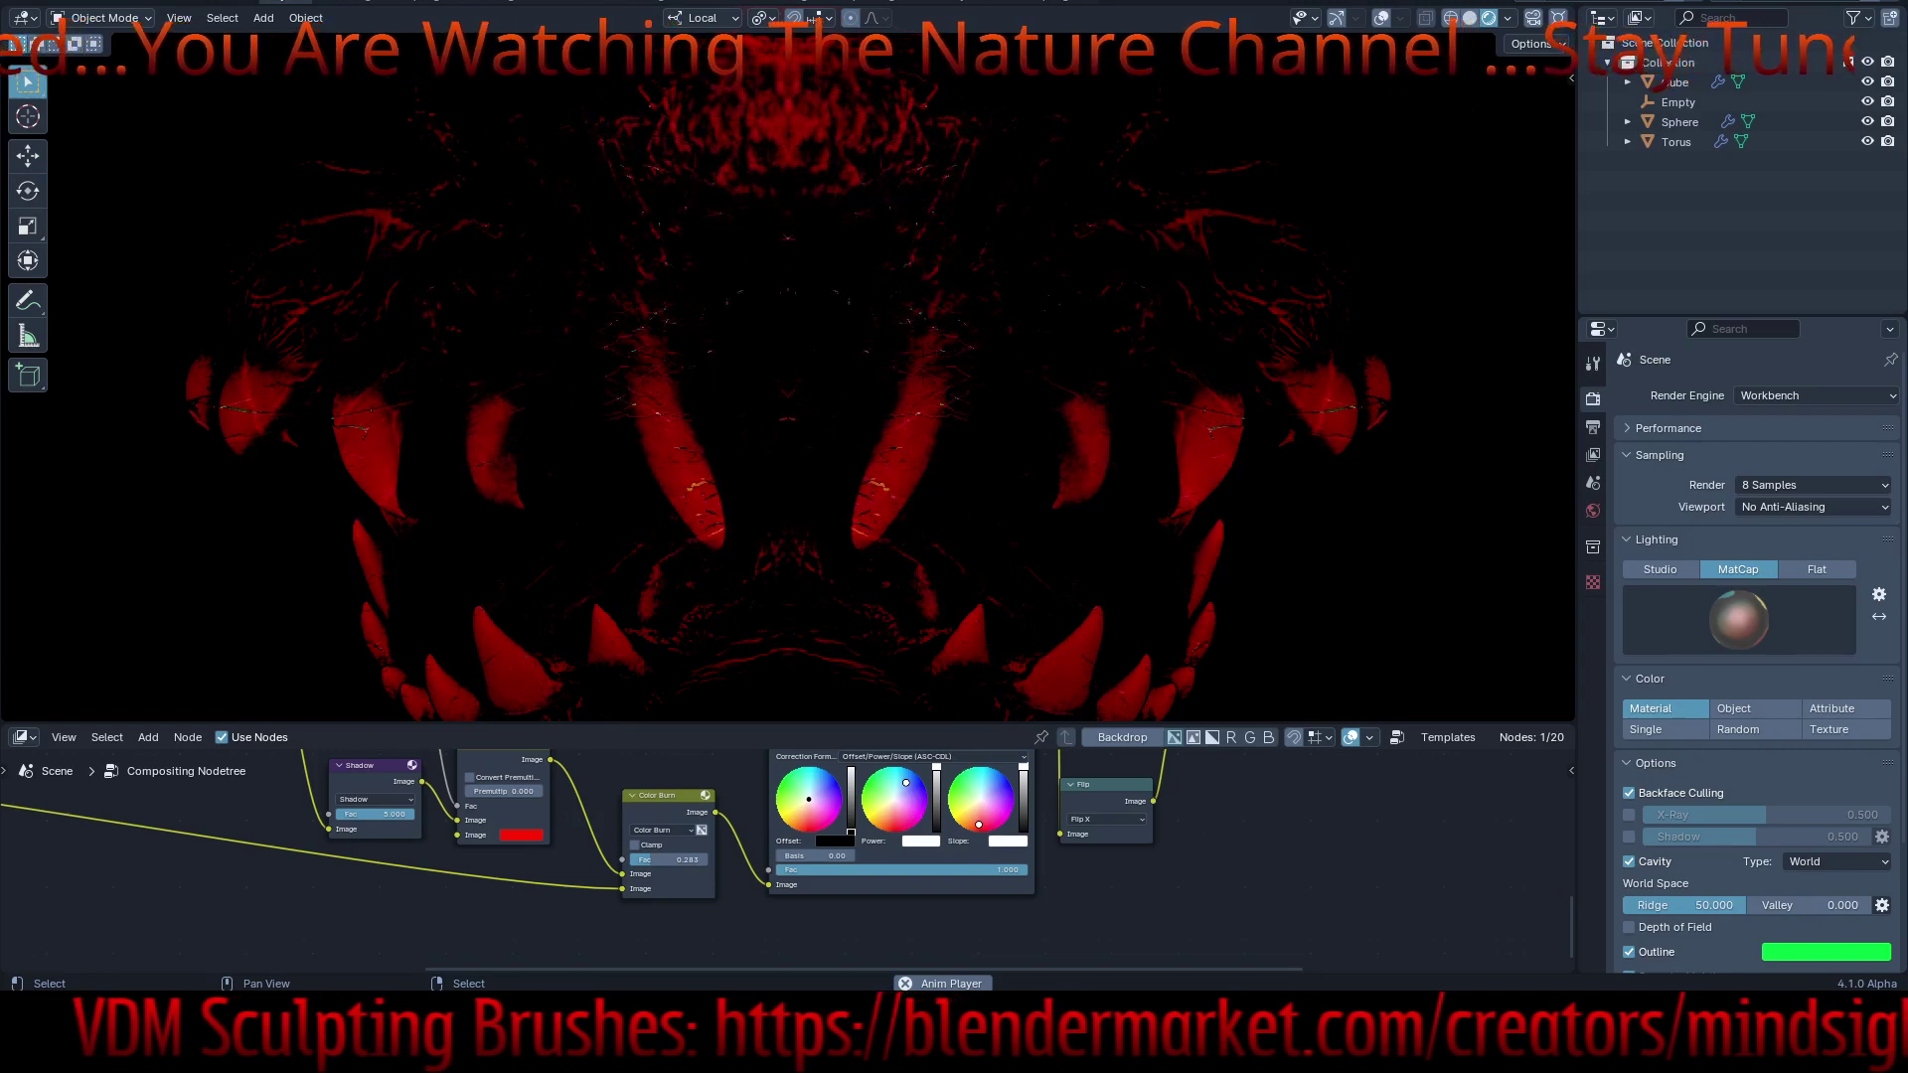
pyautogui.moveTo(905, 783); pyautogui.dragTo(887, 818)
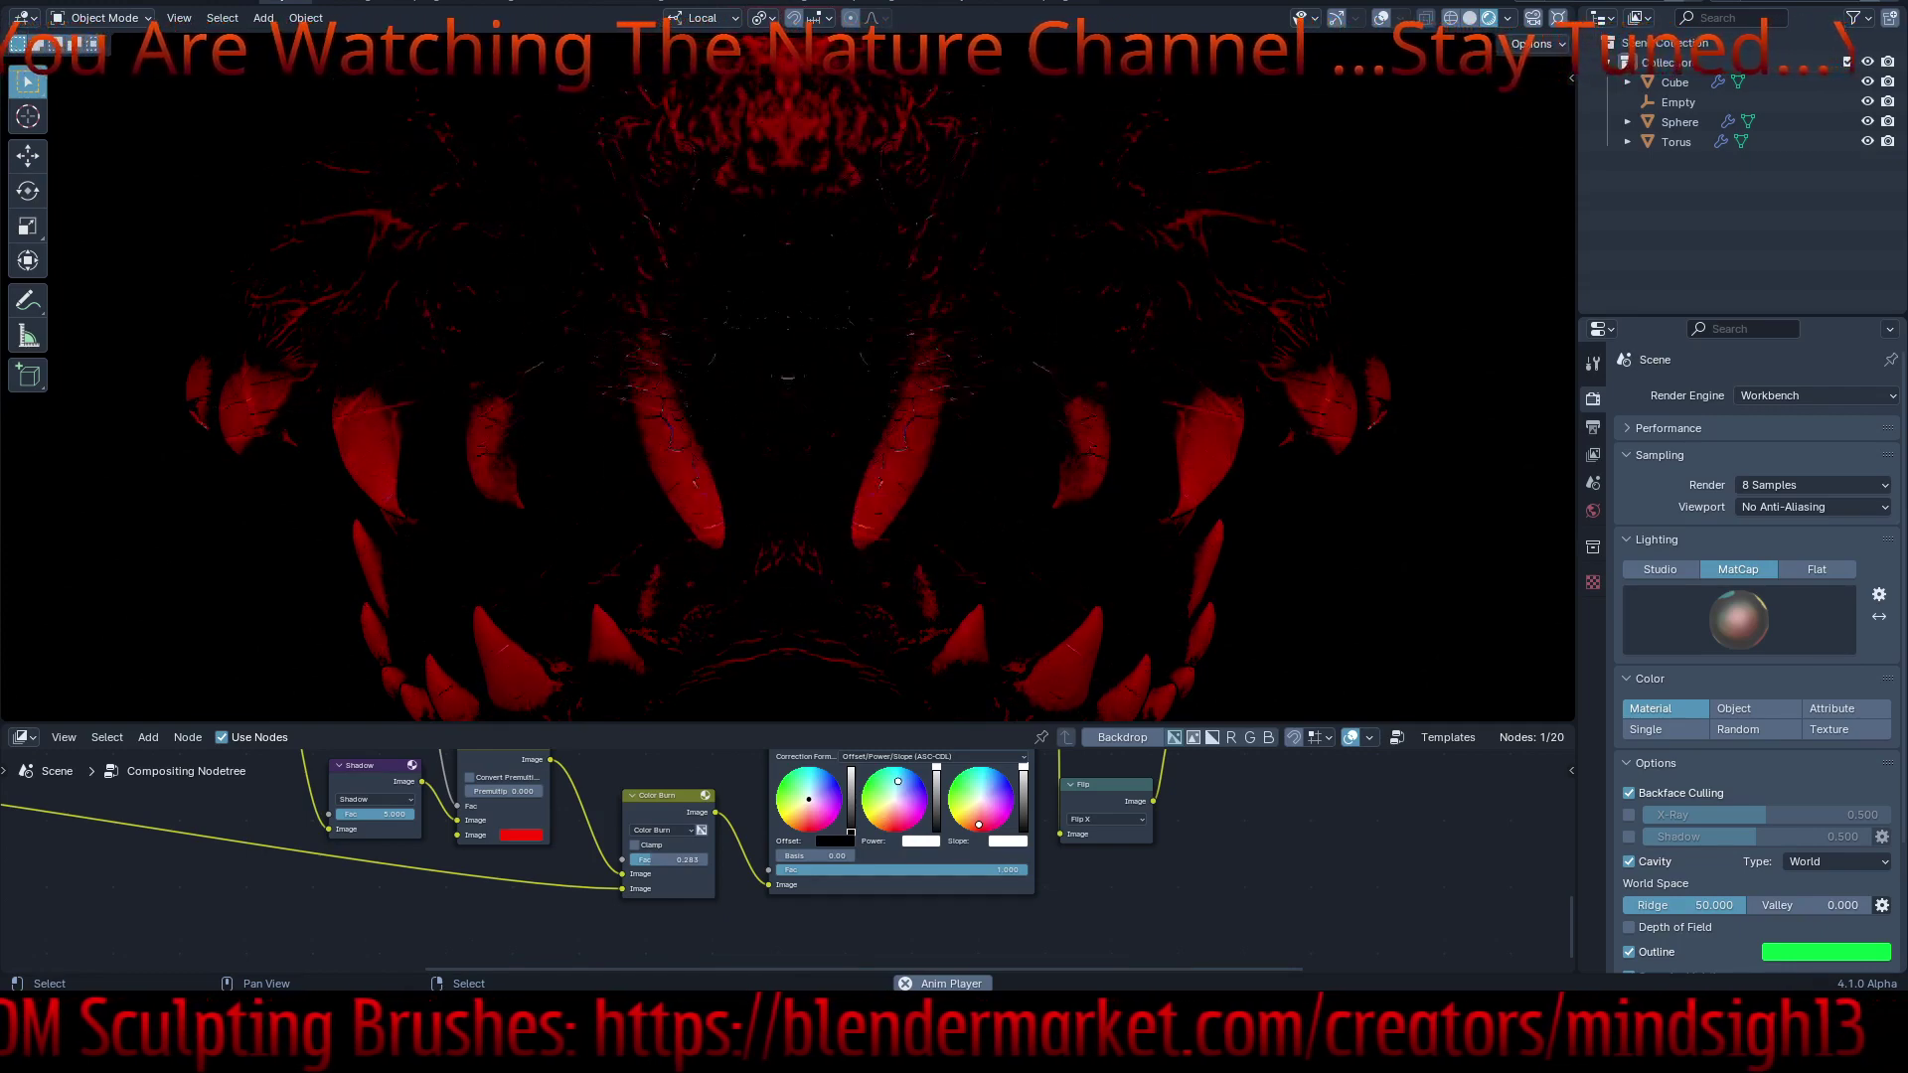
# - Change the Alpha Over node's red input colour to a near-white pink with Saturation 0.112
pyautogui.click(520, 834)
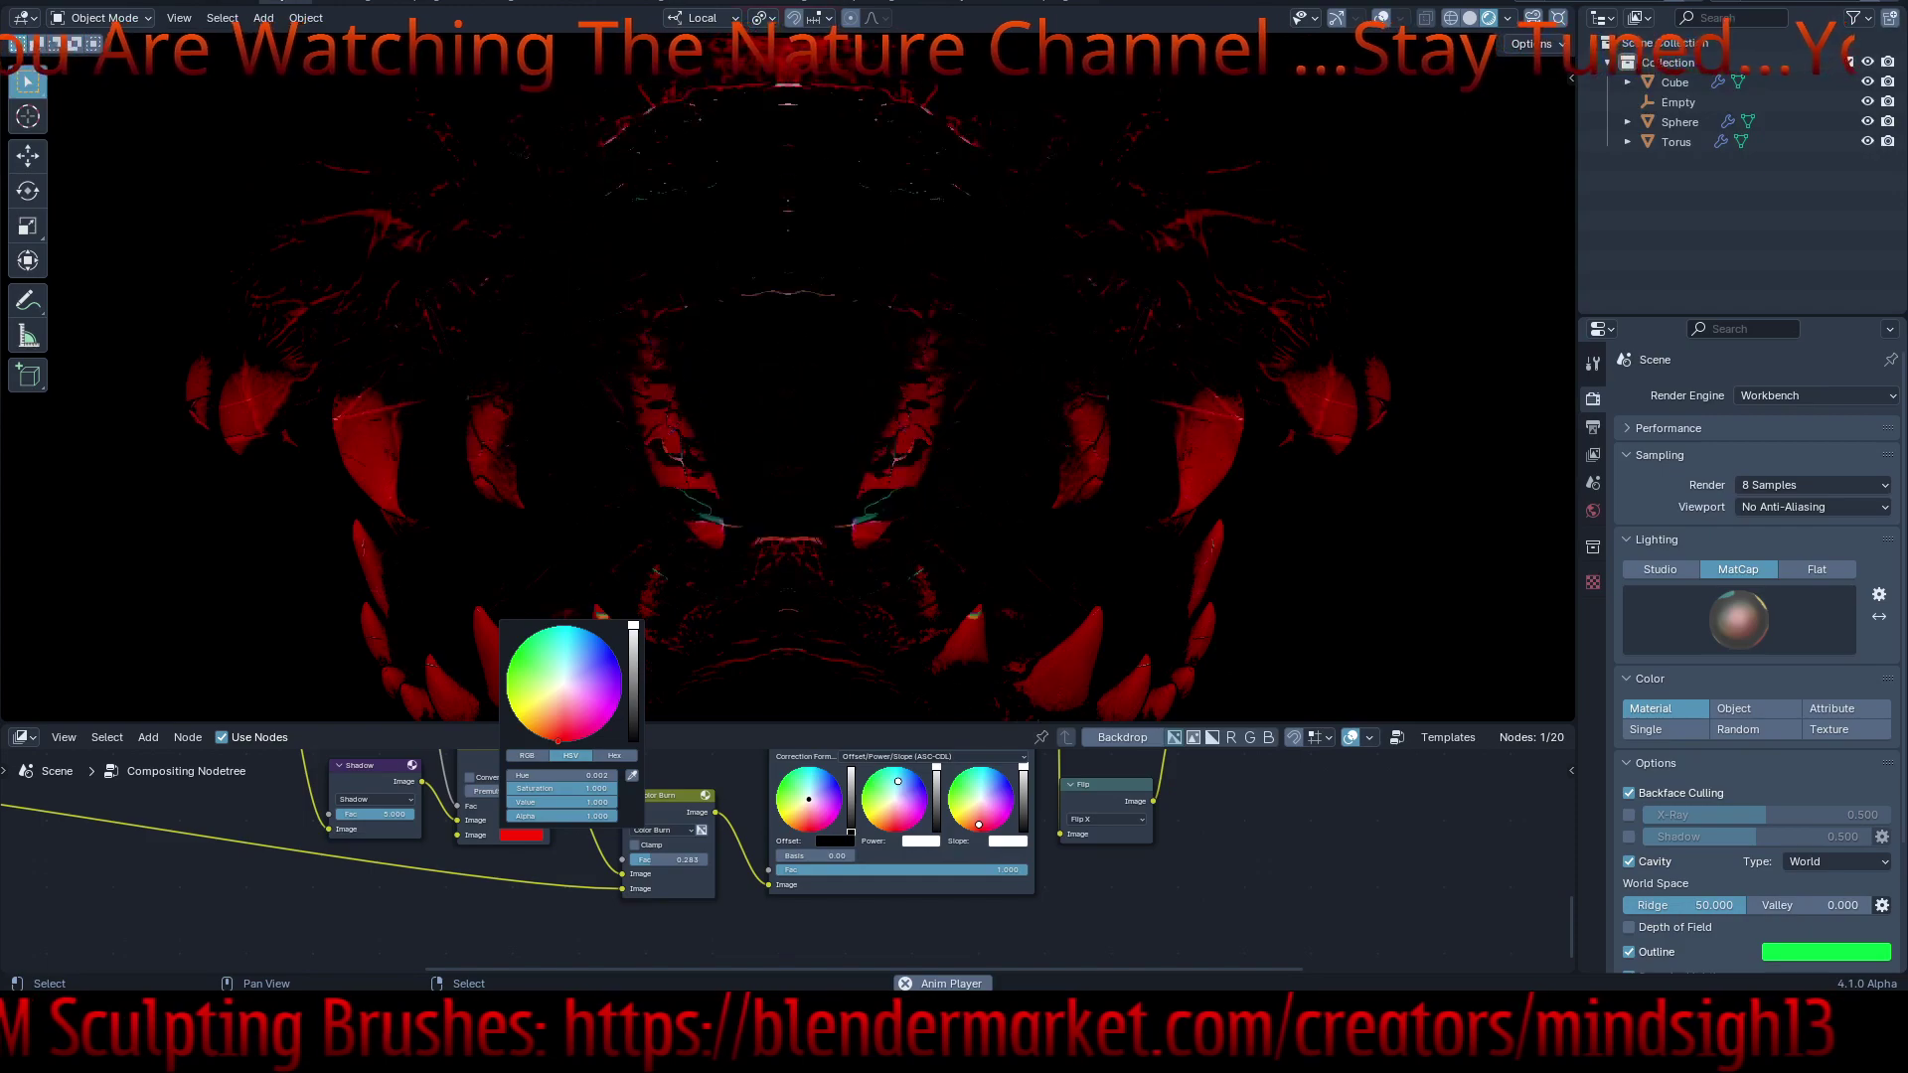
pyautogui.moveTo(558, 741)
pyautogui.mouseDown()
pyautogui.moveTo(563, 689)
pyautogui.moveTo(576, 730)
pyautogui.mouseUp()
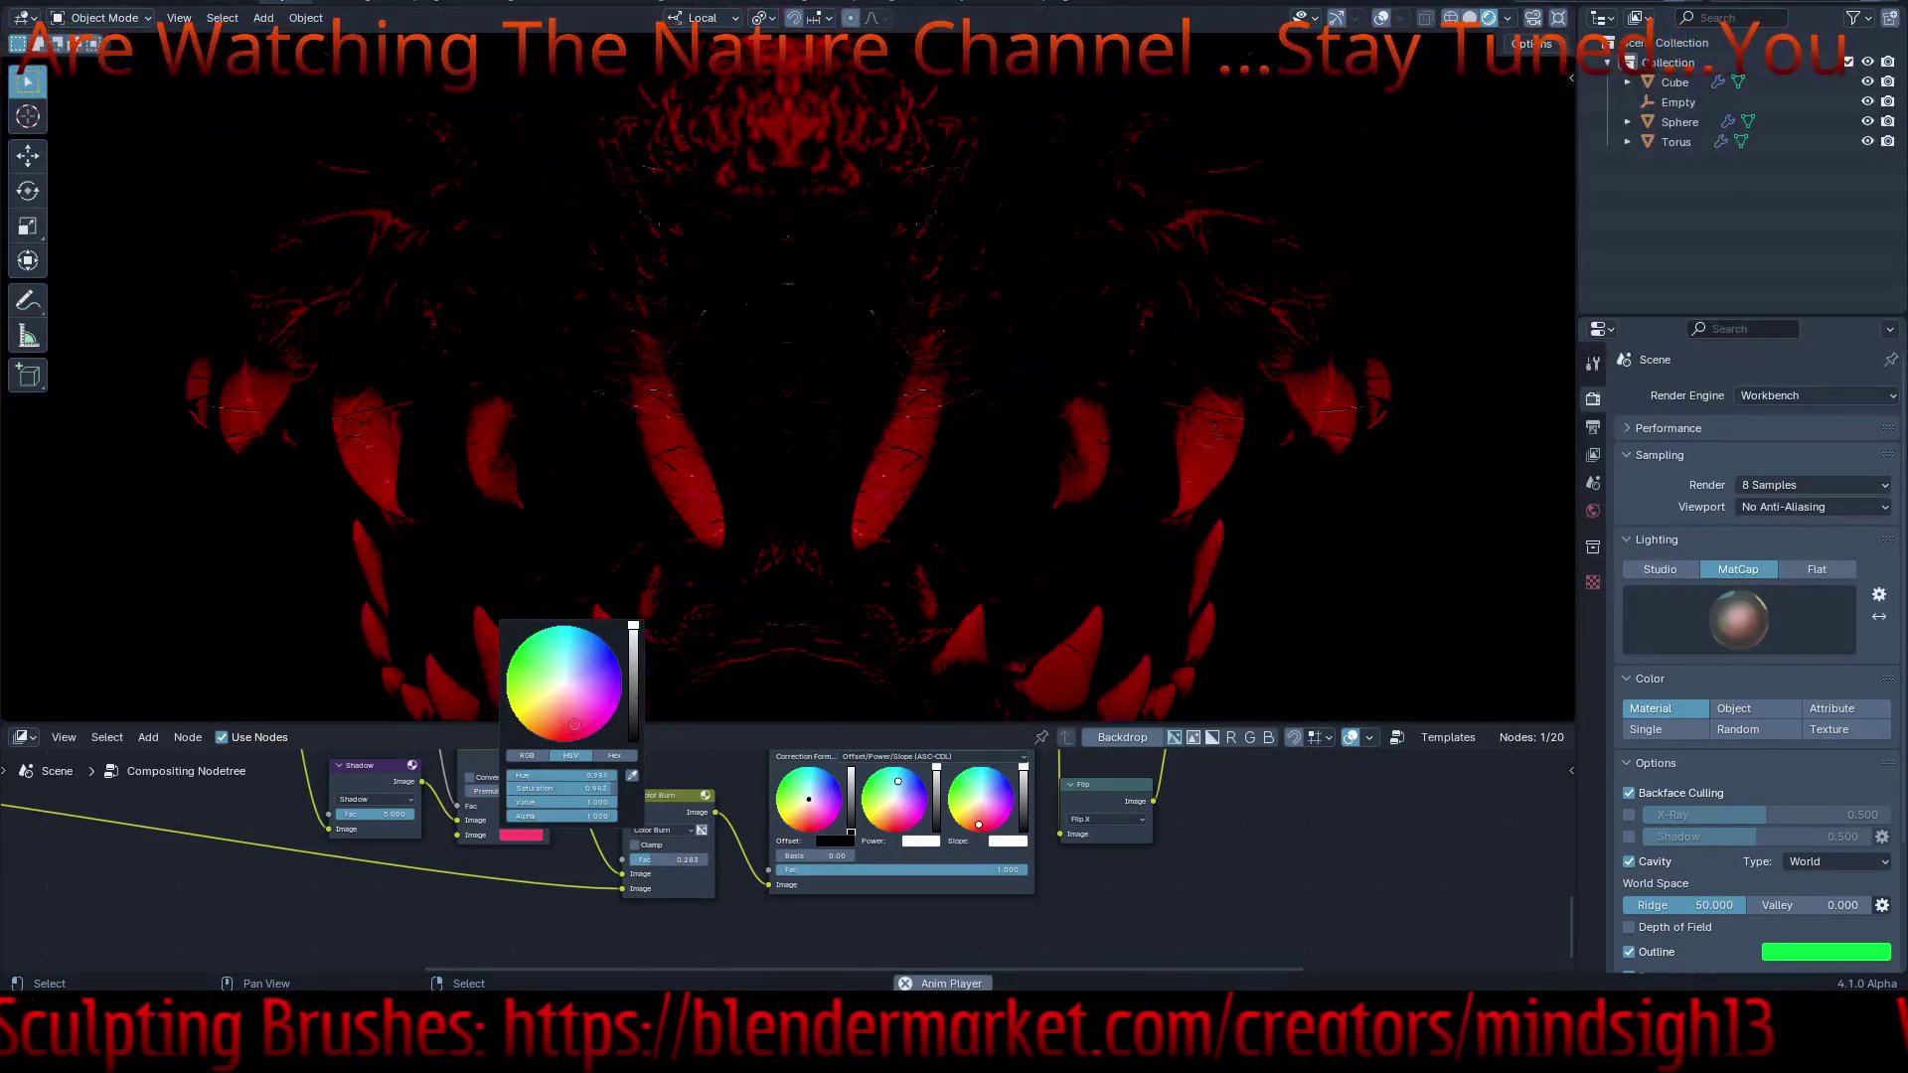
pyautogui.moveTo(576, 723)
pyautogui.mouseDown()
pyautogui.moveTo(524, 685)
pyautogui.moveTo(543, 638)
pyautogui.moveTo(616, 661)
pyautogui.moveTo(612, 715)
pyautogui.moveTo(575, 740)
pyautogui.moveTo(563, 687)
pyautogui.mouseUp()
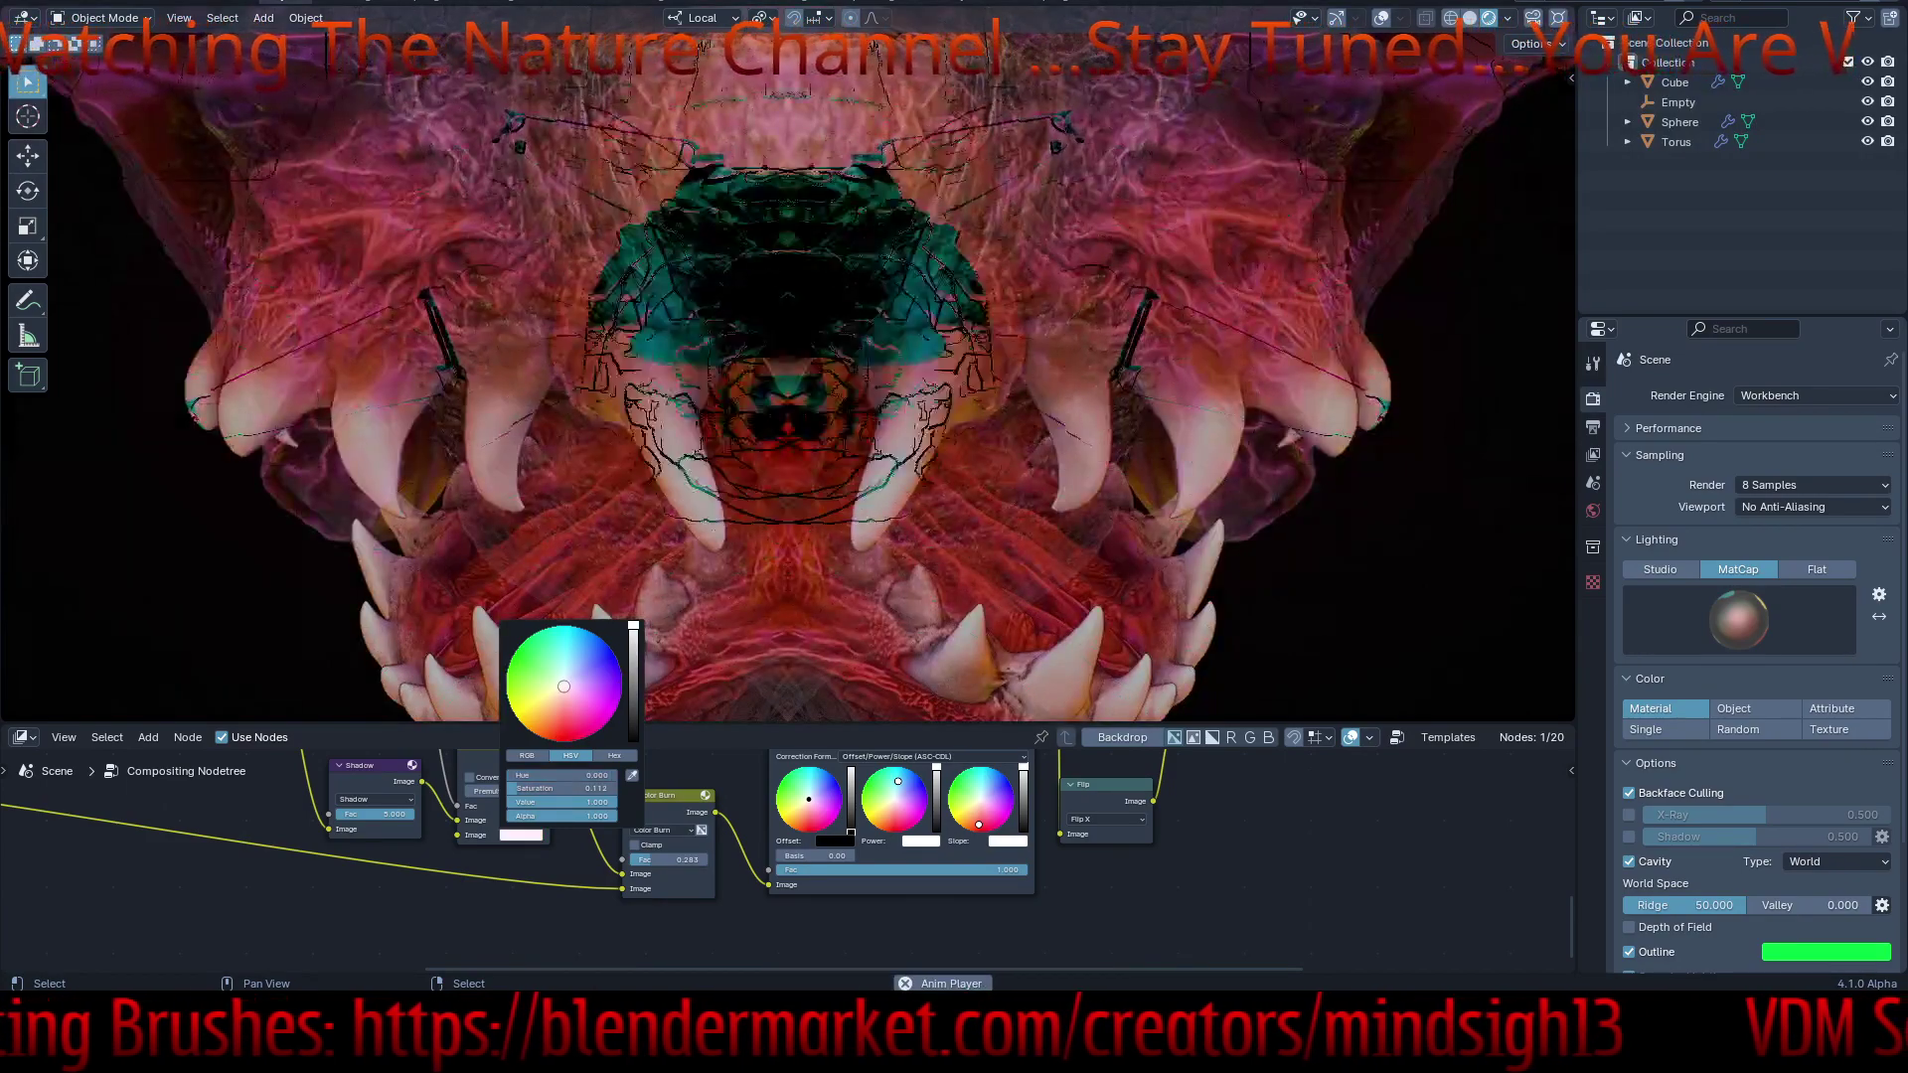
# - Set the Color Burn node's Fac to 0.417 and change its blending mode to Add
pyautogui.scroll(3, 660, 856)
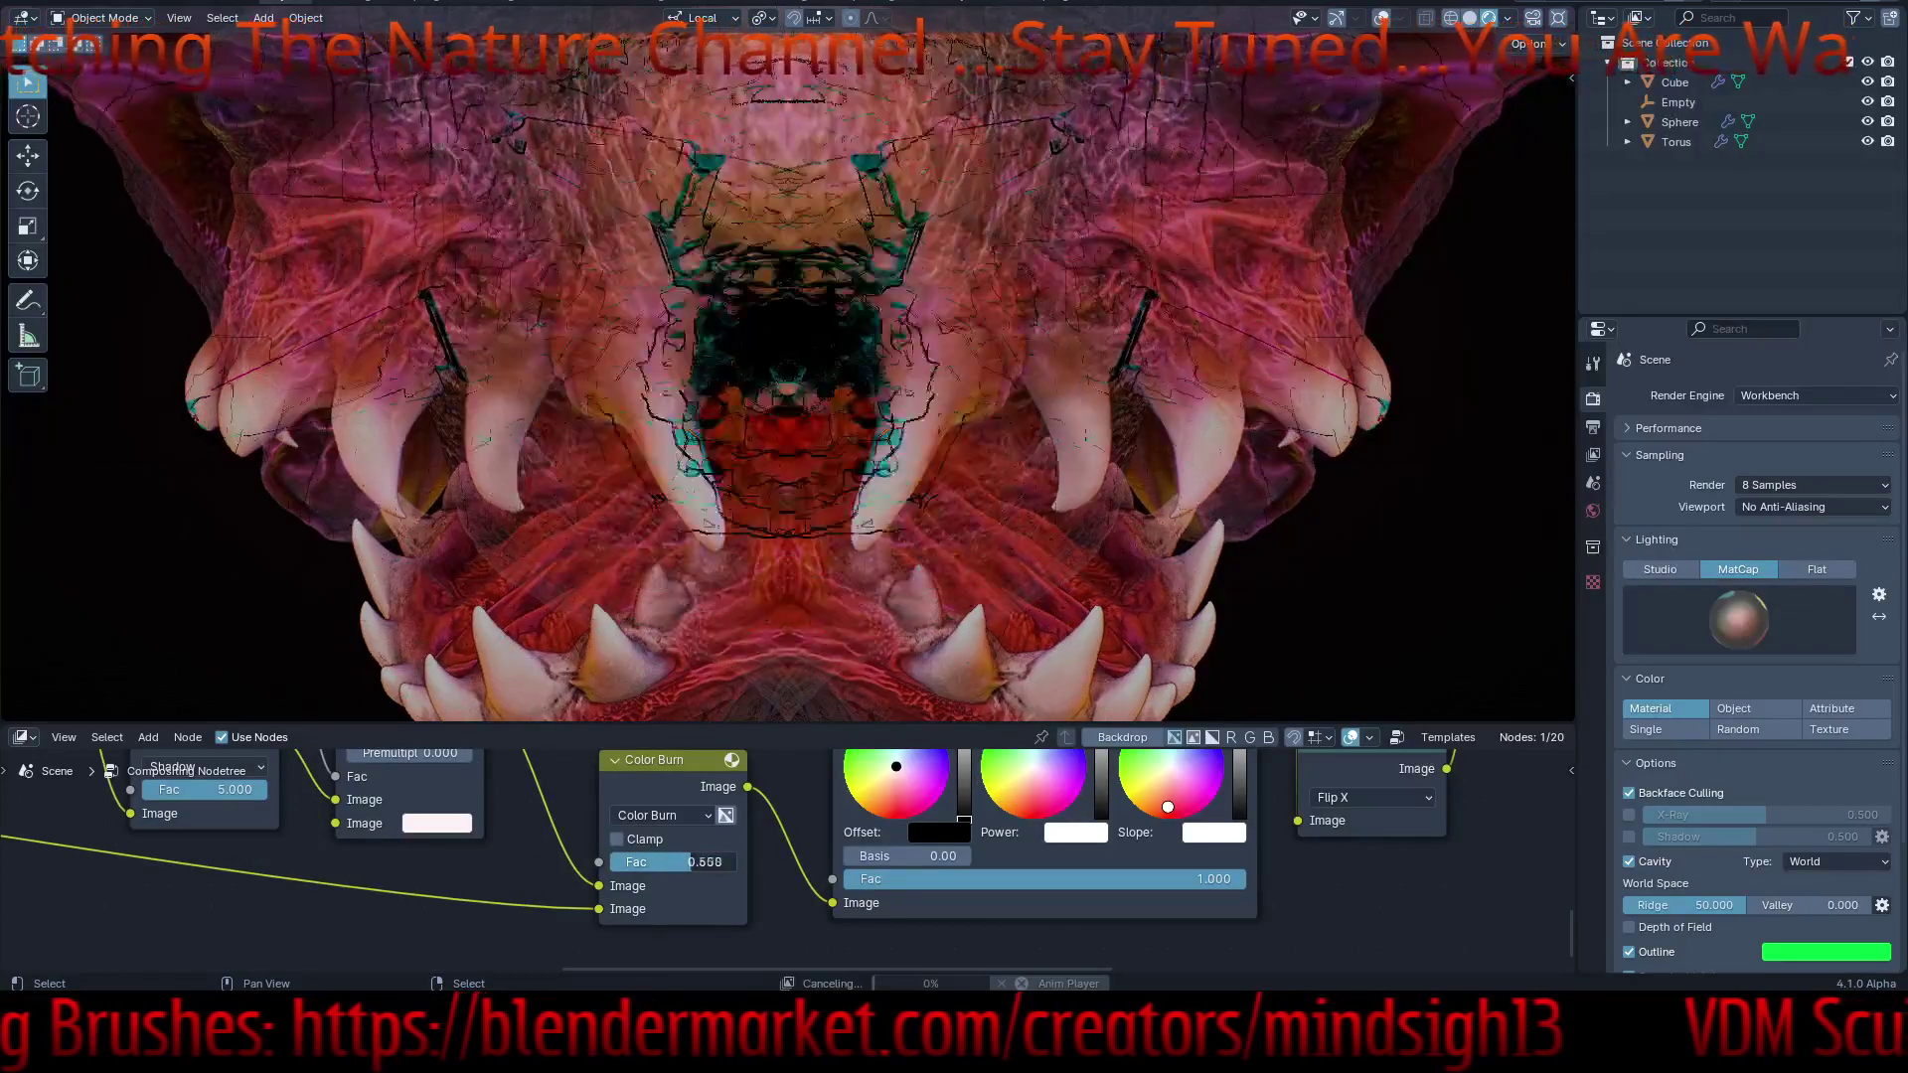
pyautogui.moveTo(706, 862); pyautogui.dragTo(635, 862)
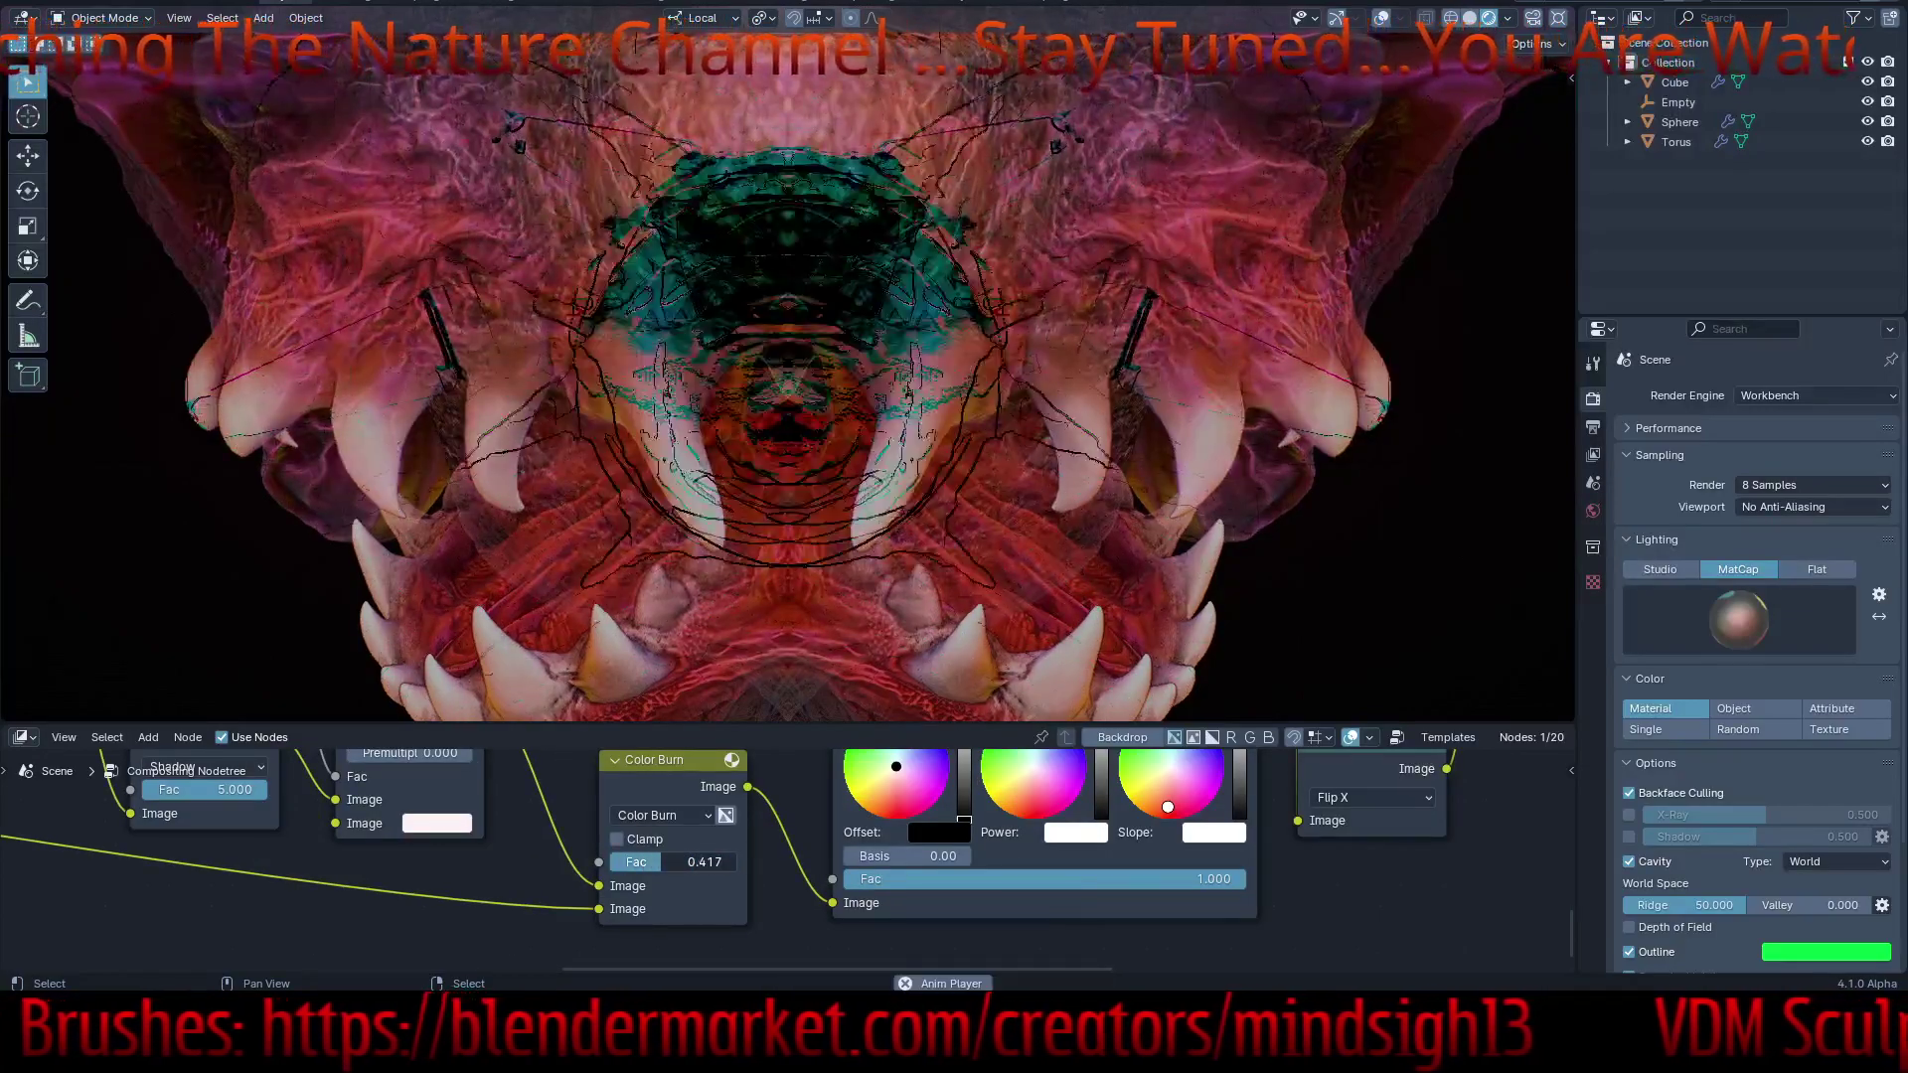
pyautogui.click(661, 815)
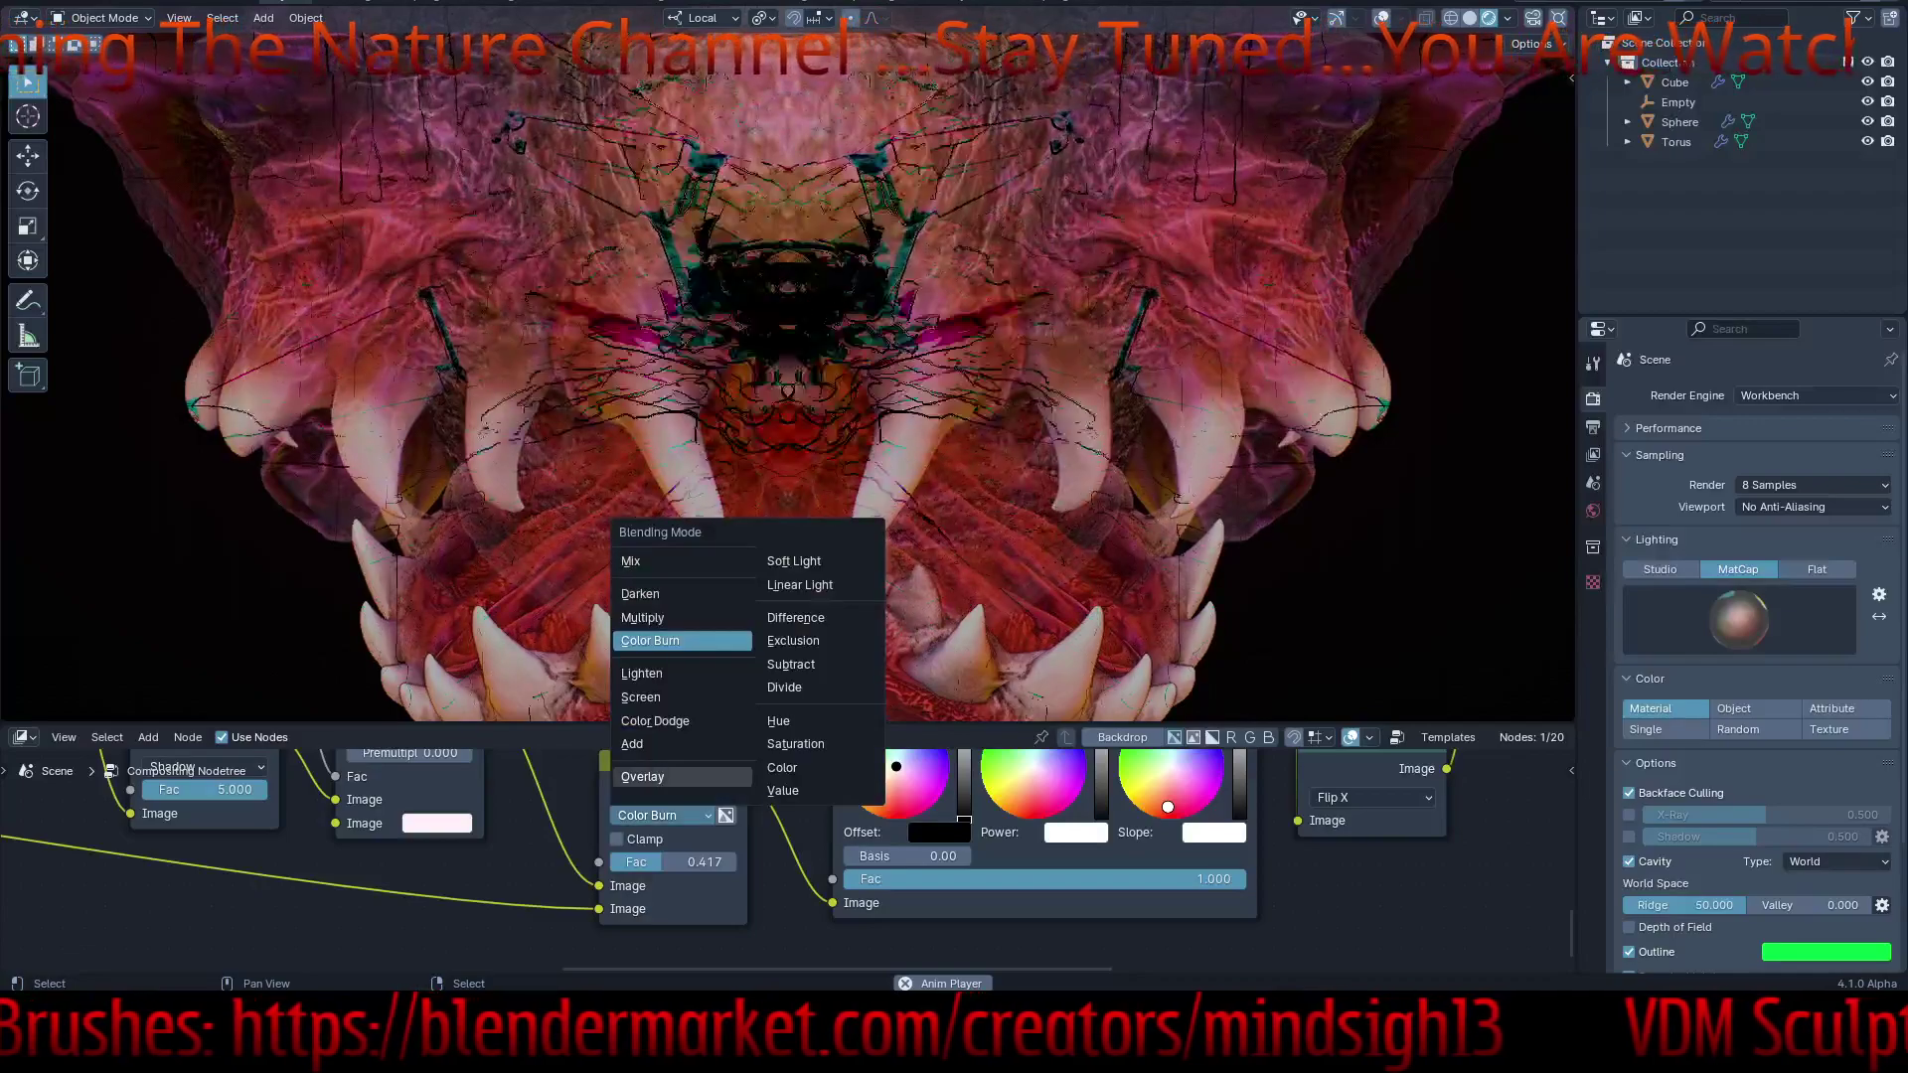
pyautogui.click(646, 743)
# - Change the Subtract node before the Composite output to Overlay and raise its Fac to 1.000
pyautogui.scroll(-7, 660, 859)
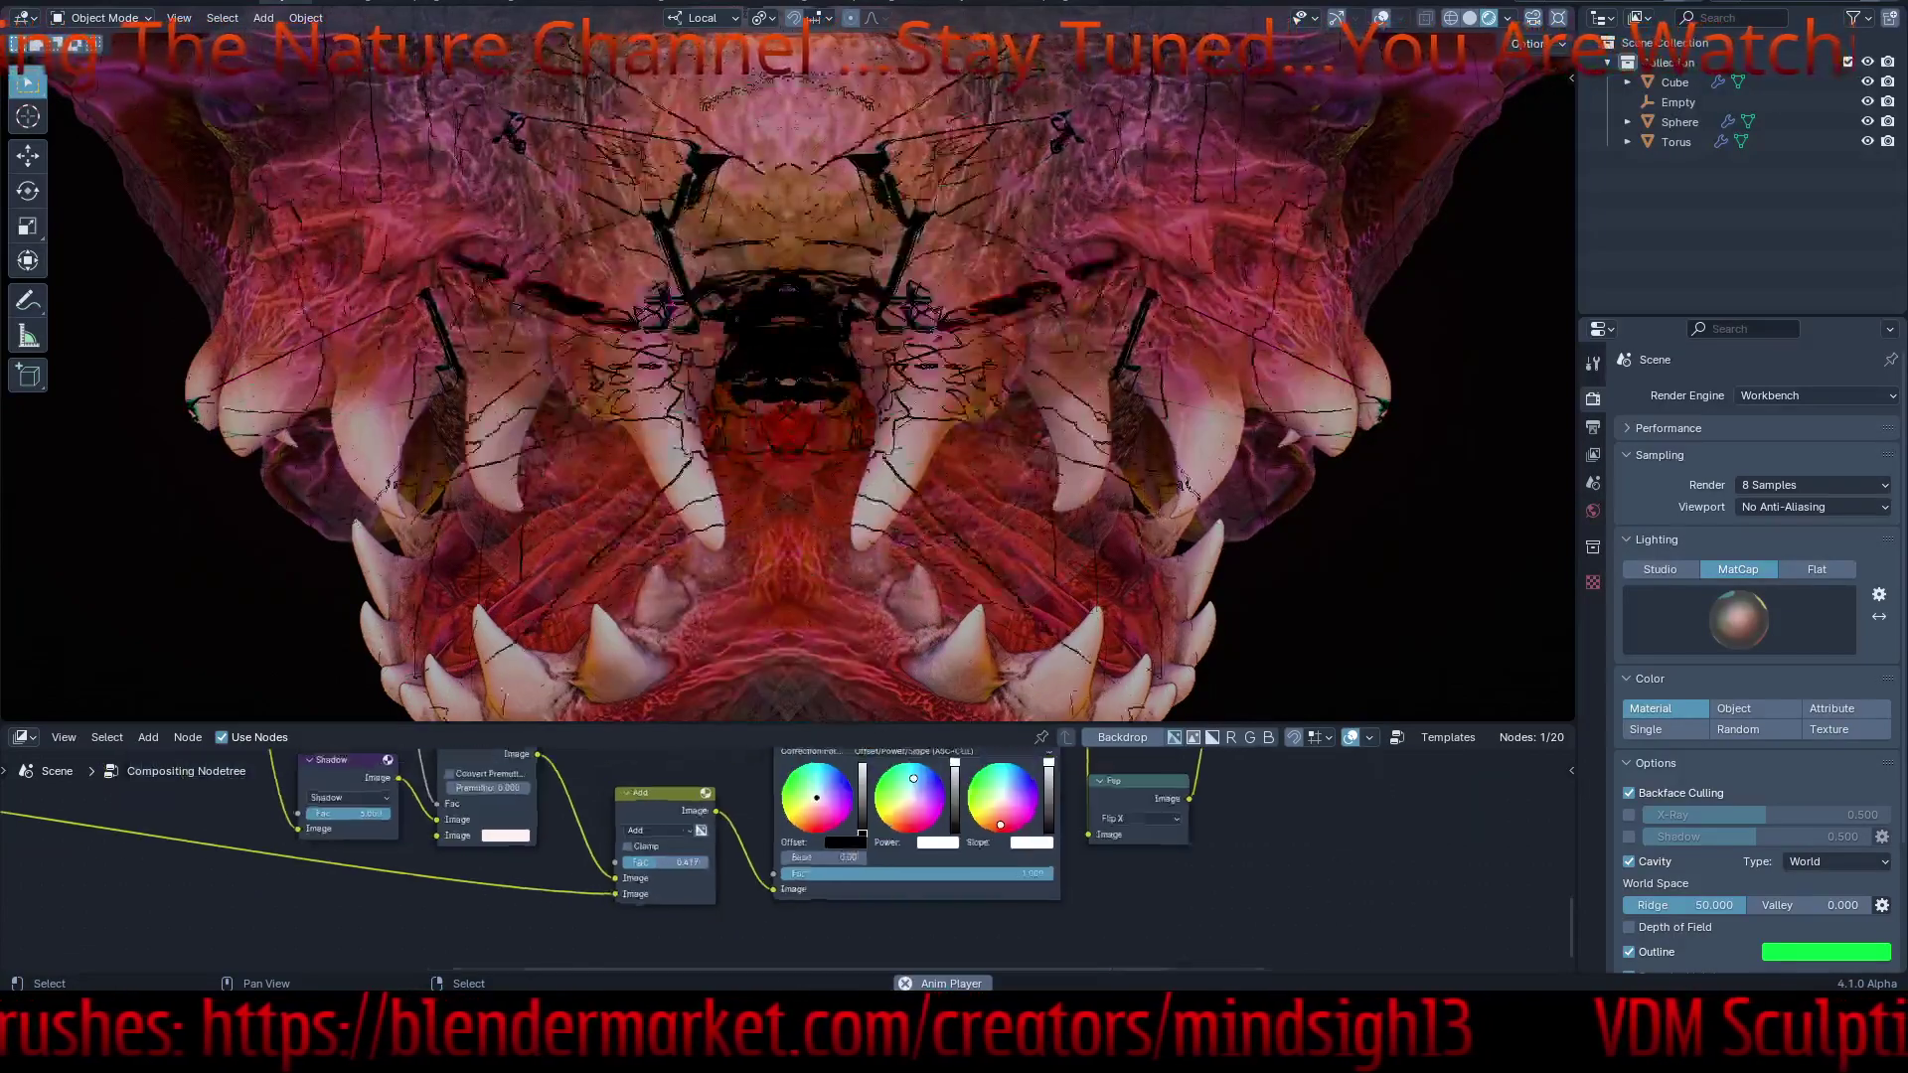
pyautogui.moveTo(659, 859); pyautogui.dragTo(257, 820, button='middle')
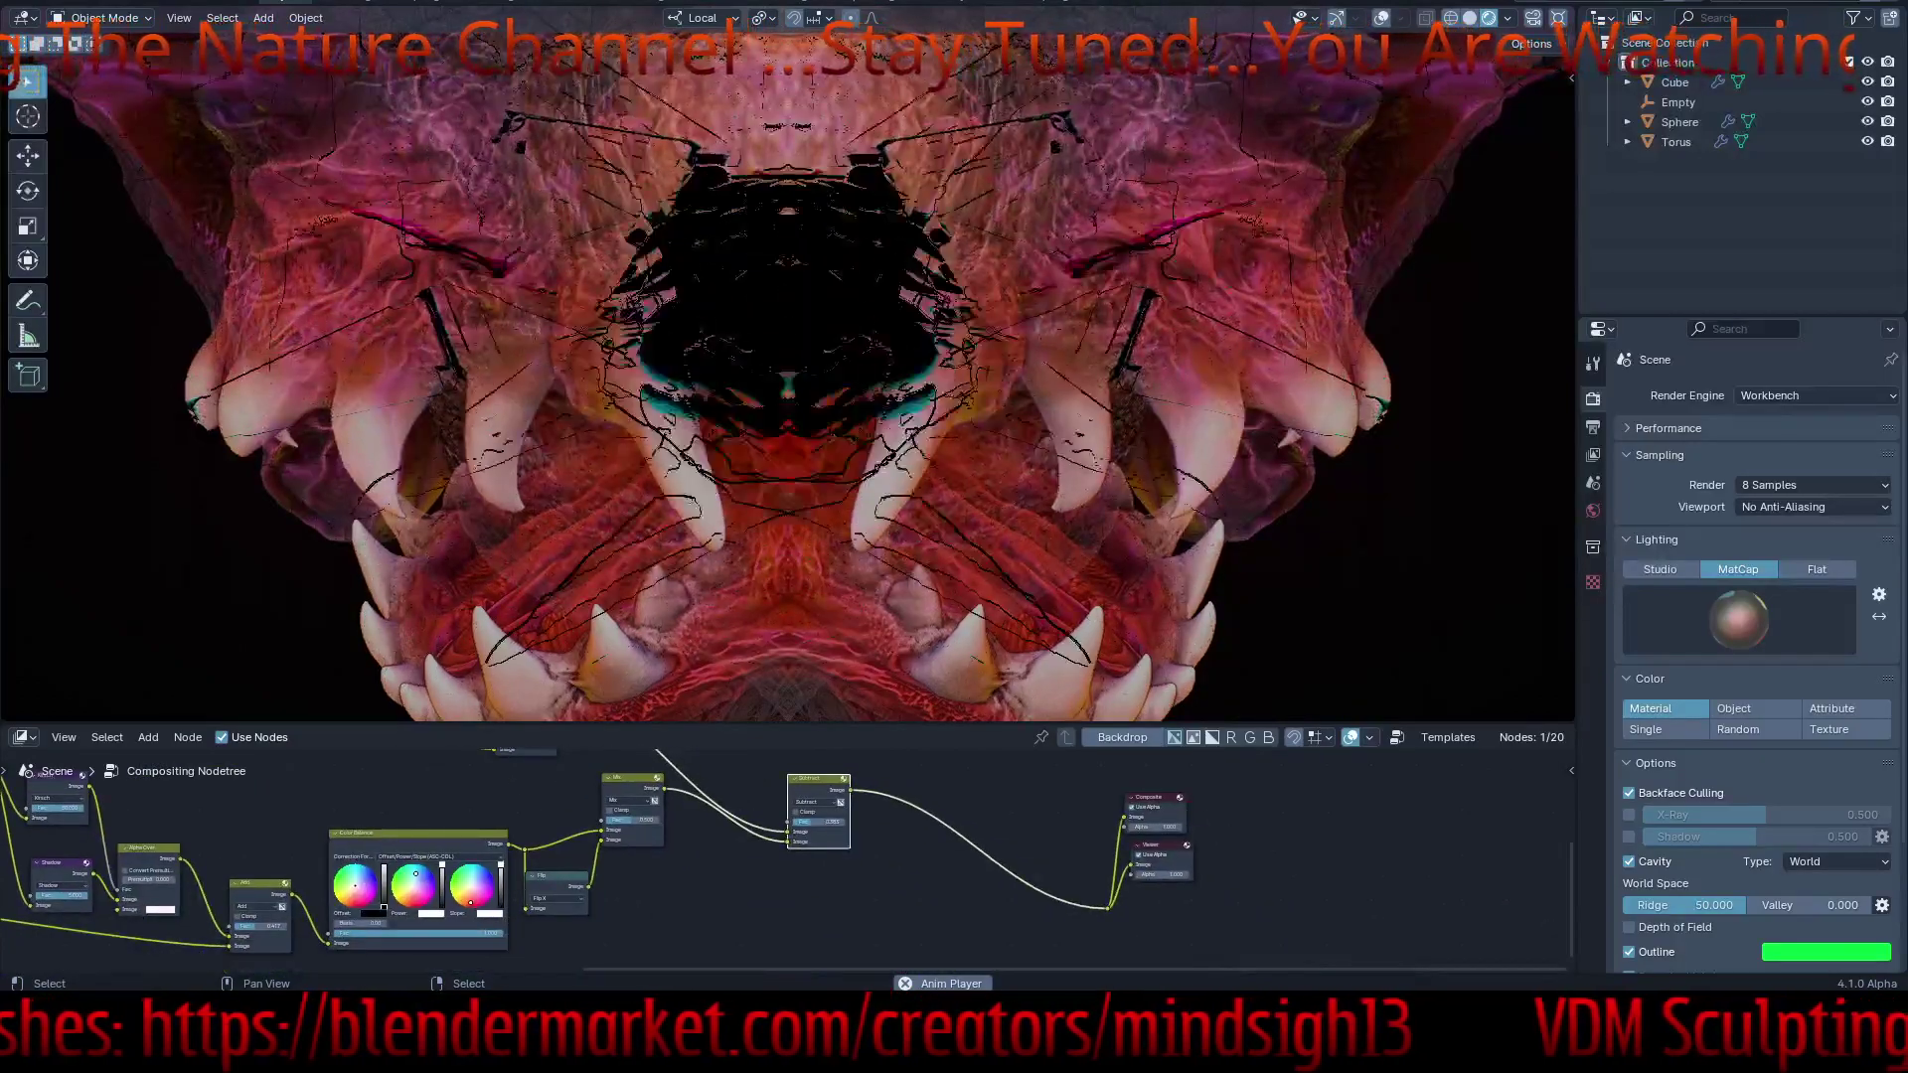
pyautogui.scroll(3, 582, 814)
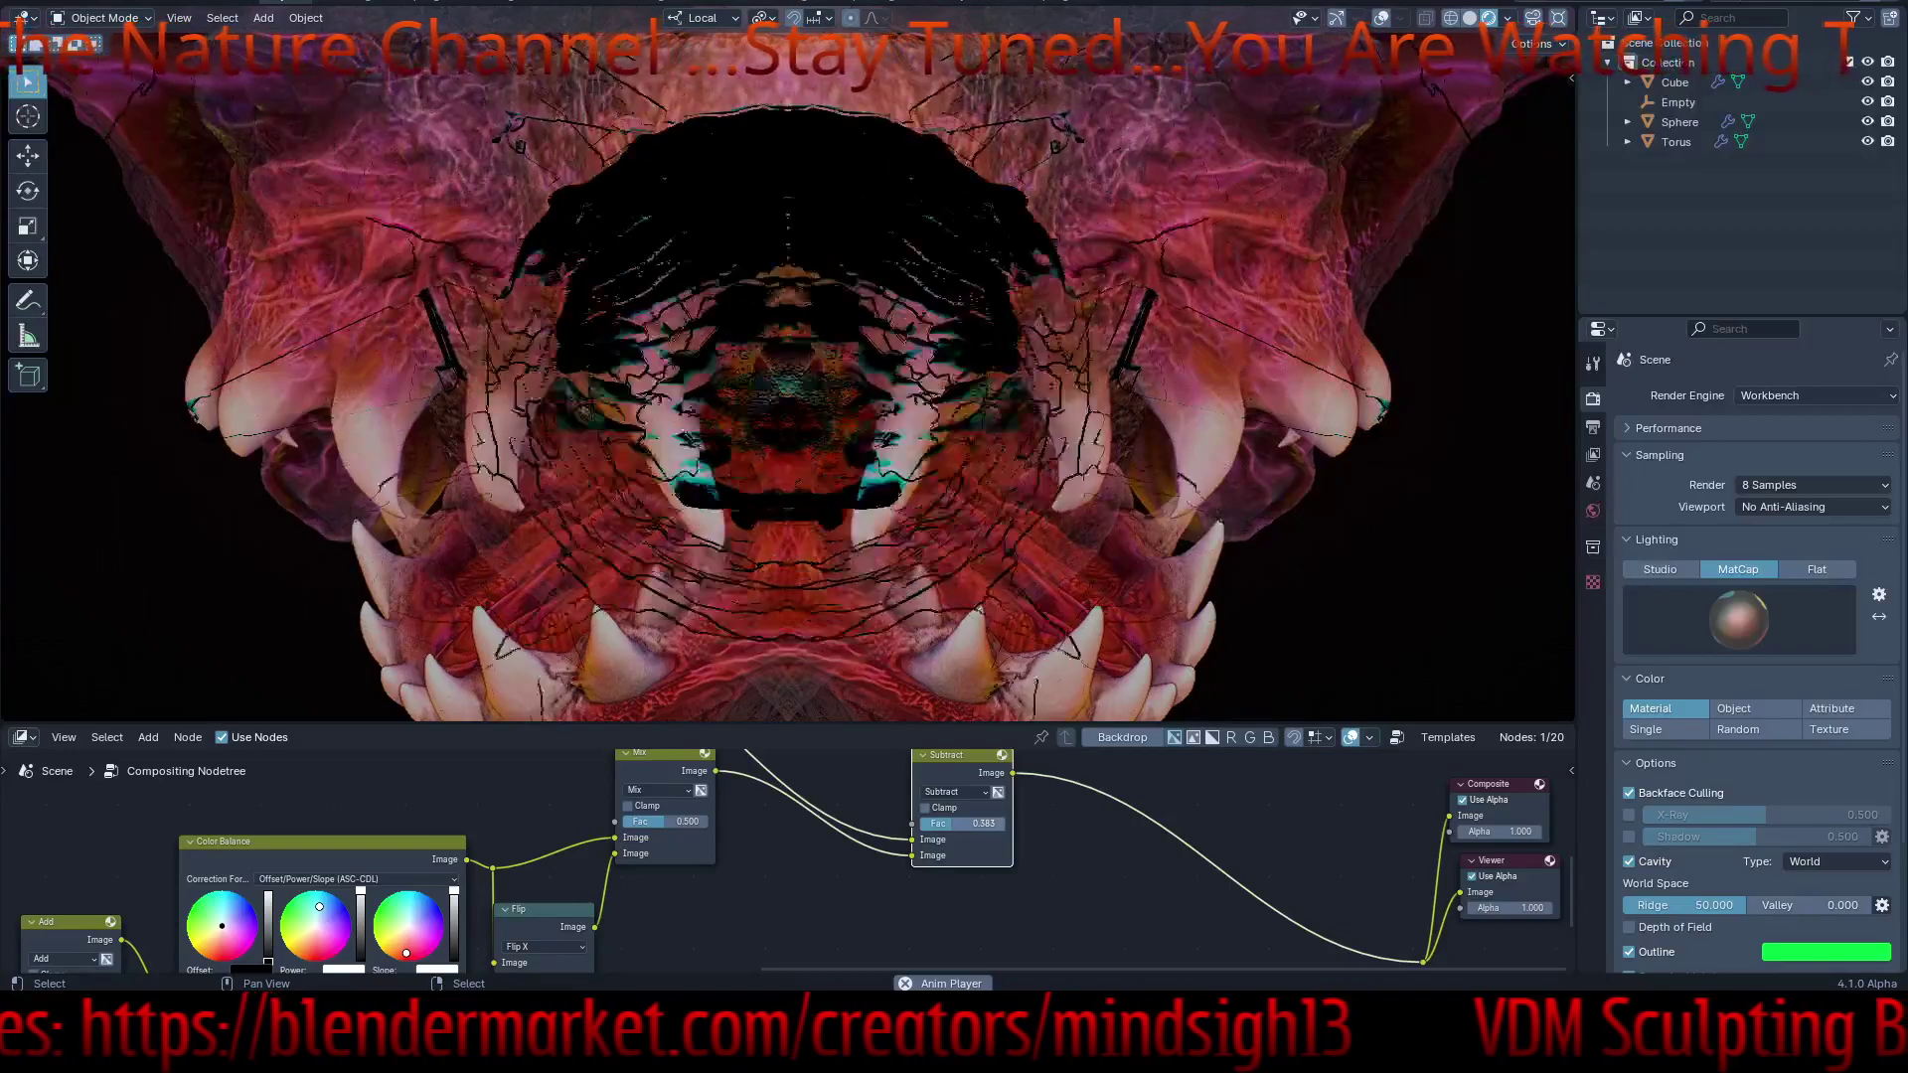
pyautogui.click(956, 792)
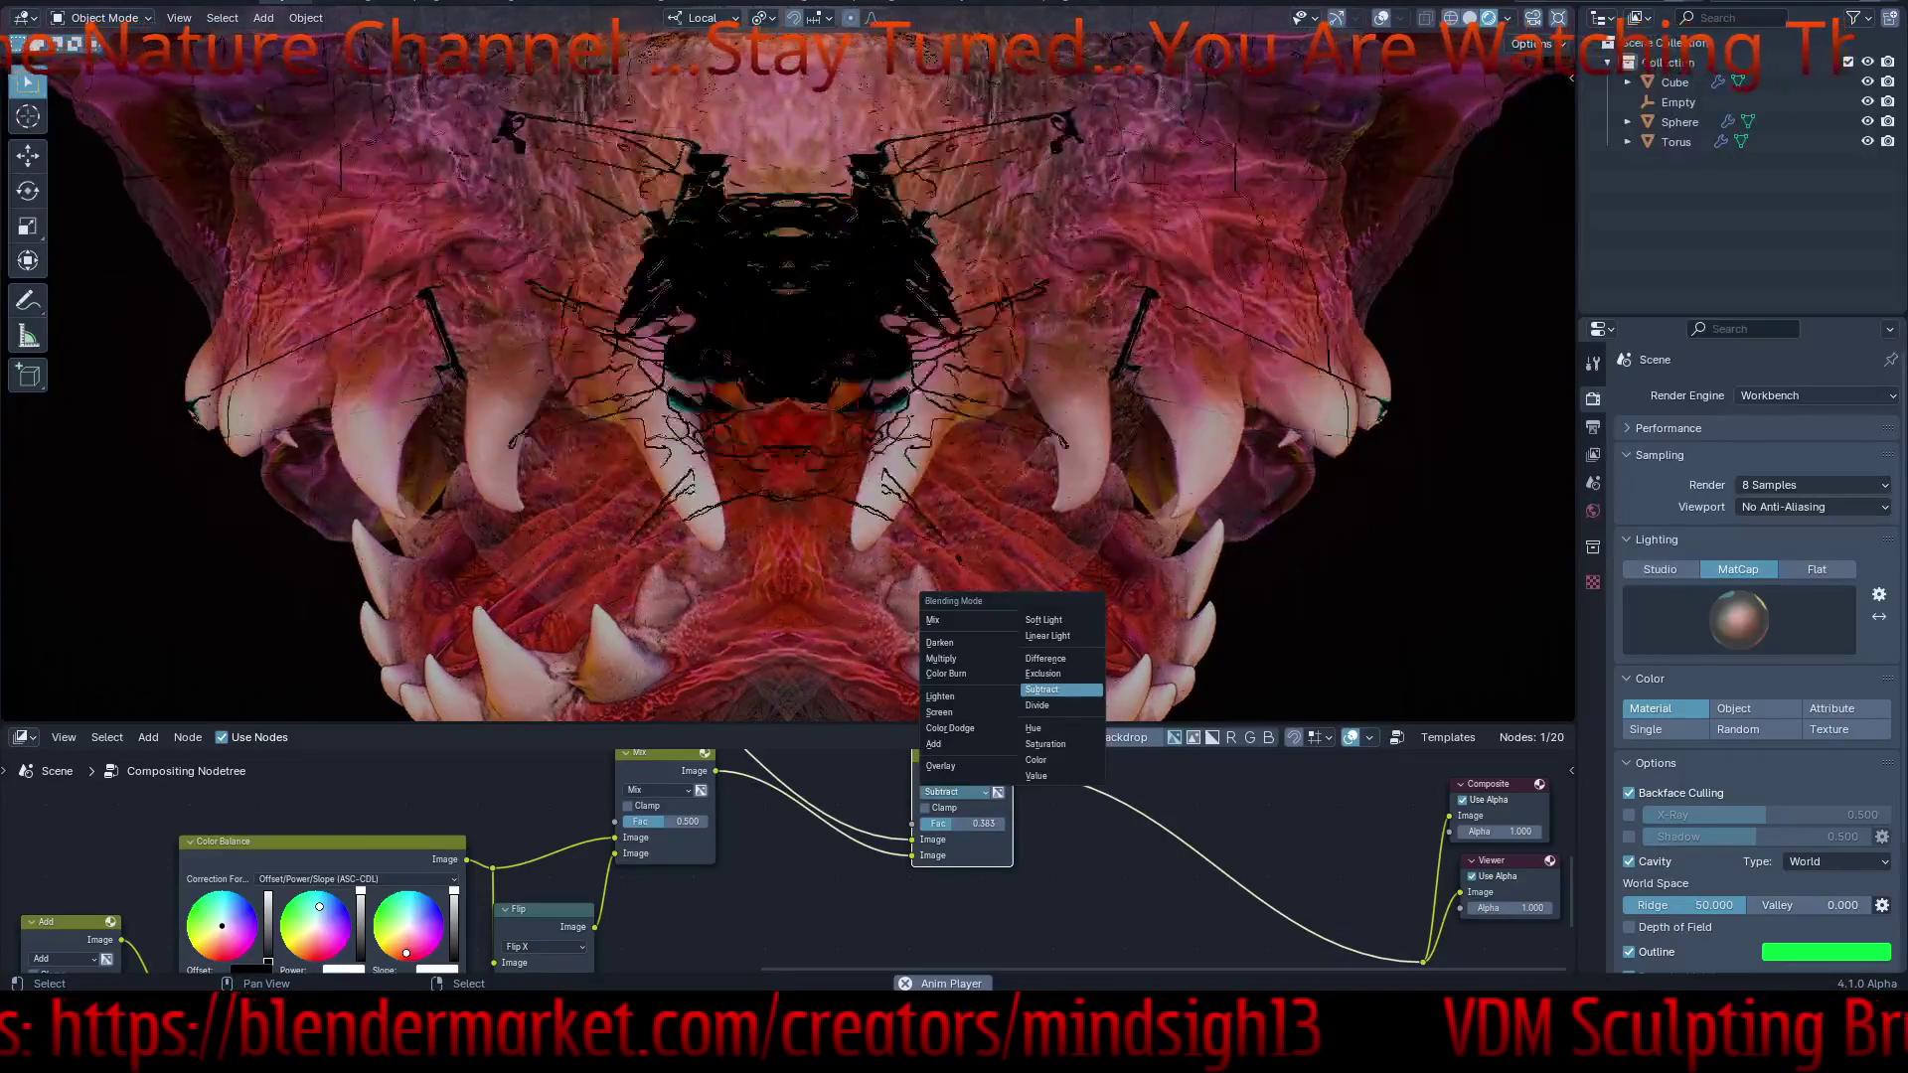
pyautogui.click(940, 765)
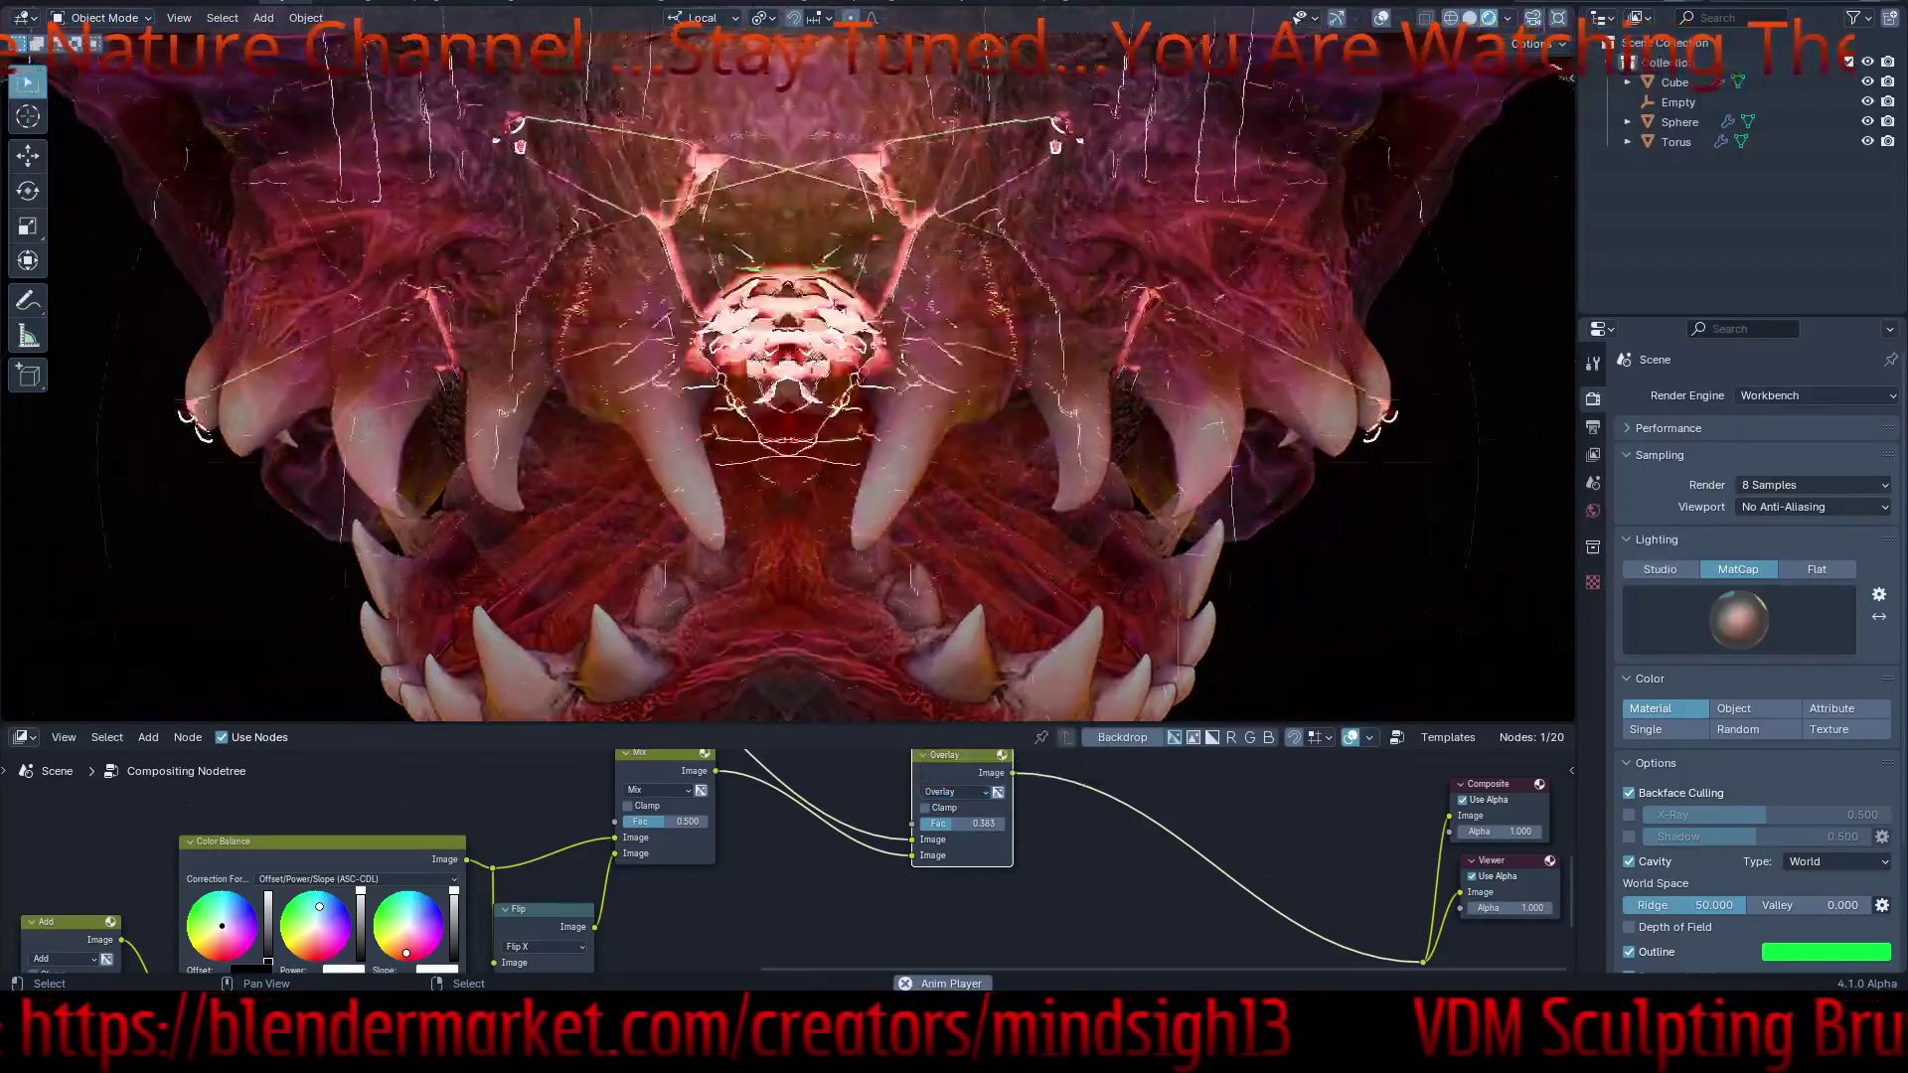
pyautogui.moveTo(952, 823); pyautogui.dragTo(1006, 824)
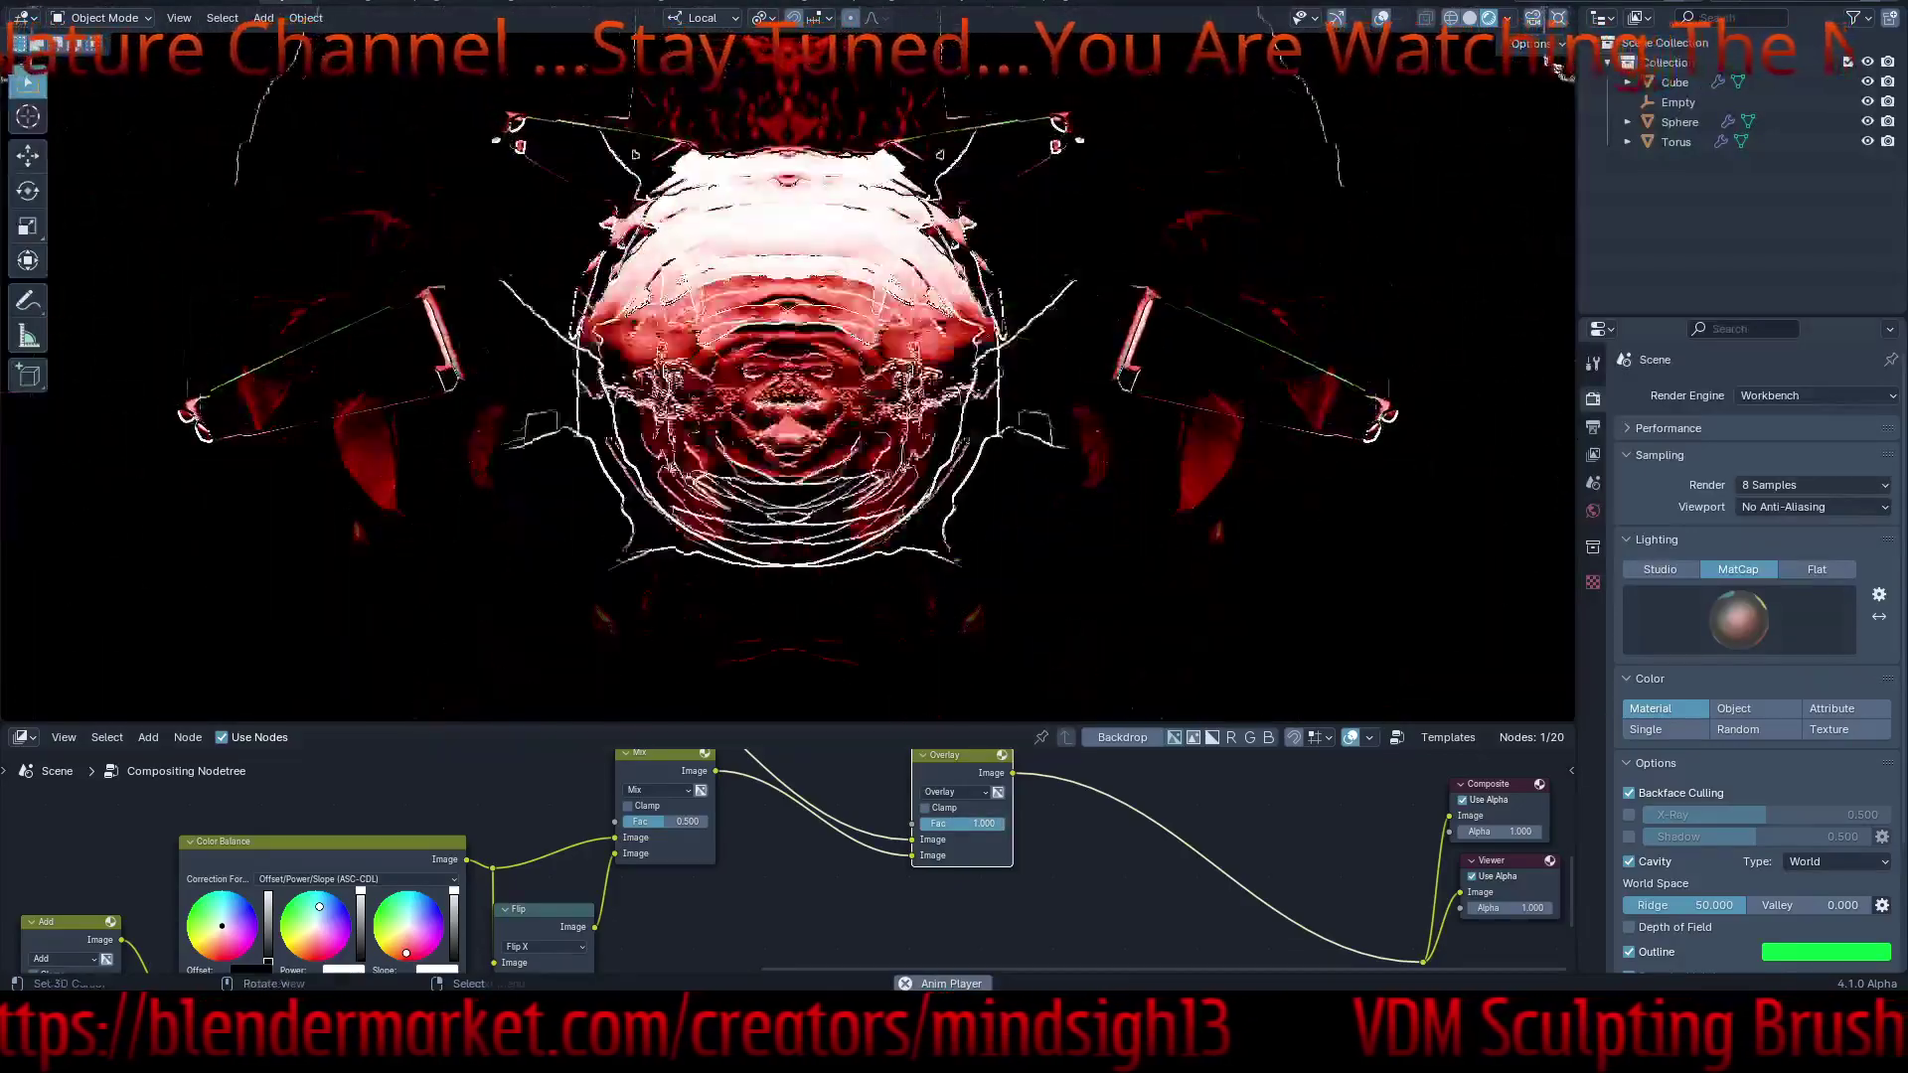
# - Try the dark MatCap with a glowing red and violet ring and tilt the view to inspect the composite
pyautogui.click(1739, 619)
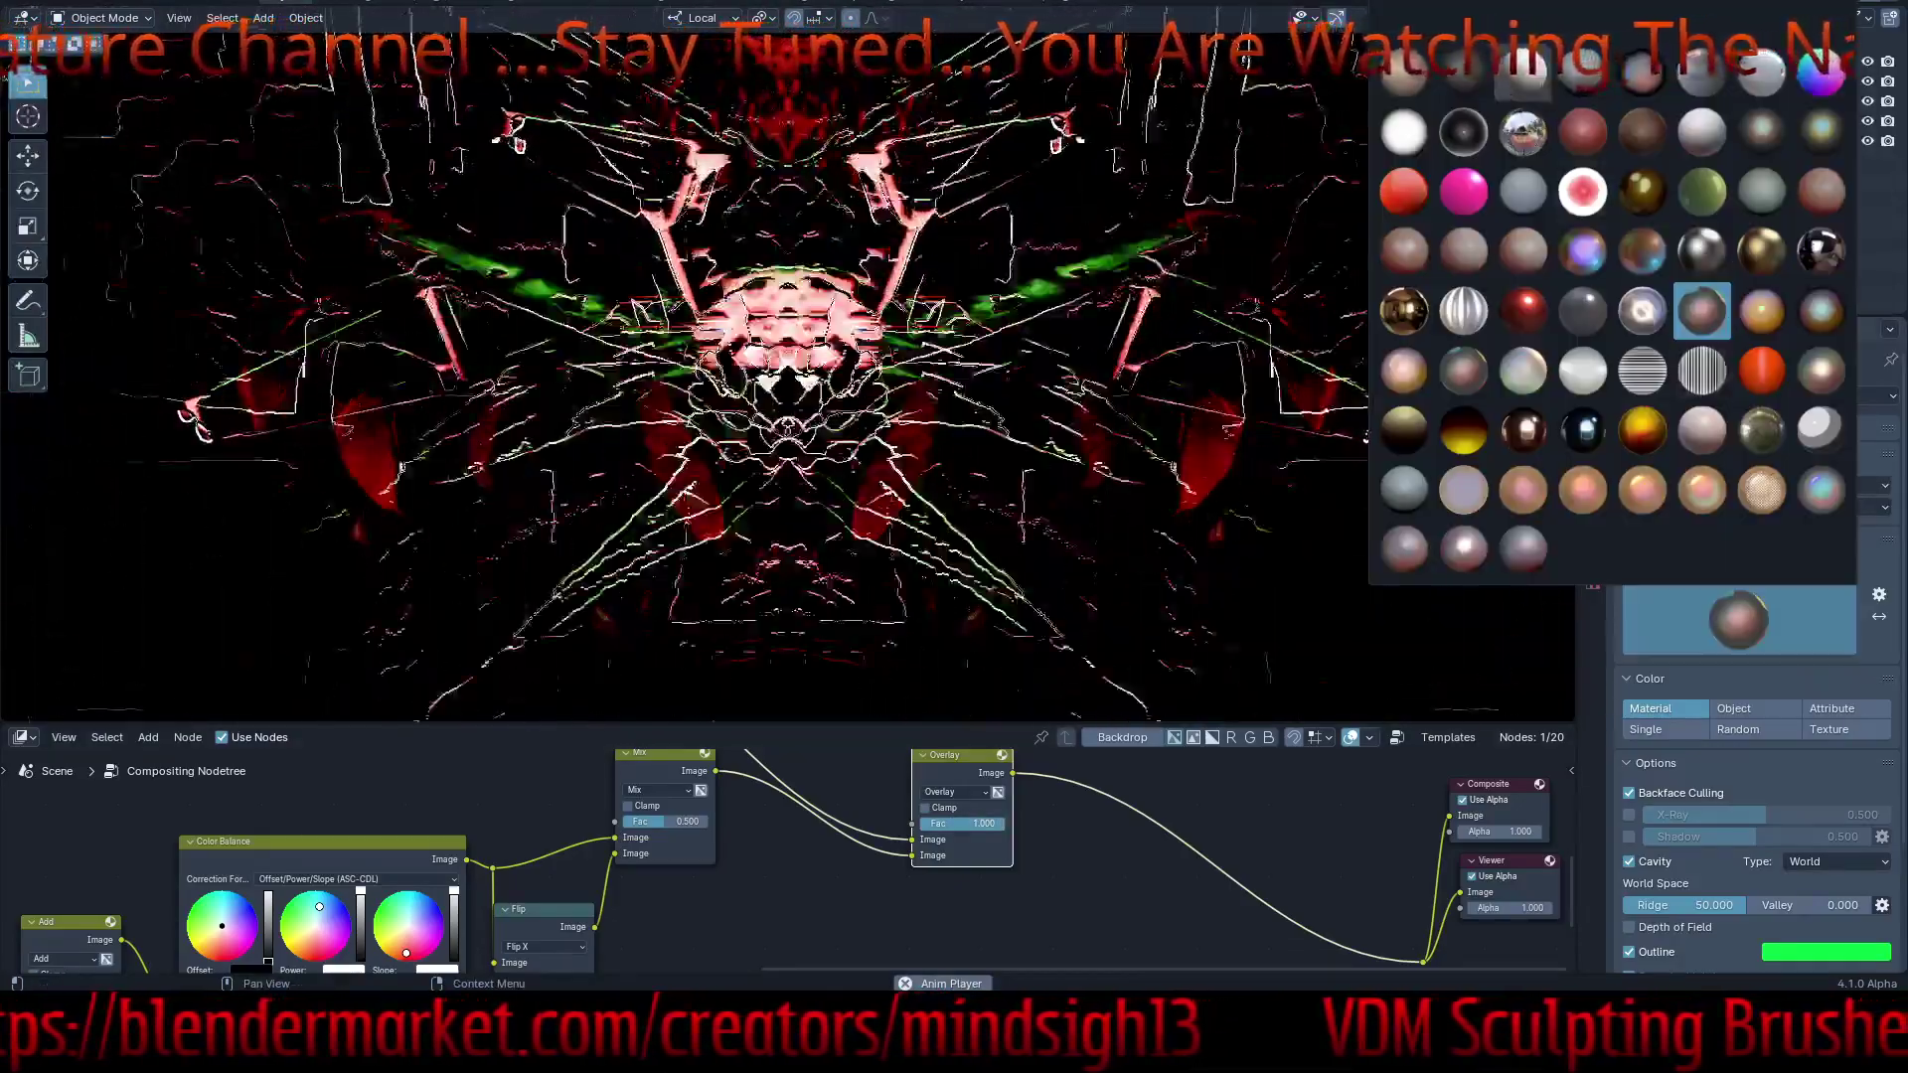
pyautogui.scroll(5, 1610, 298)
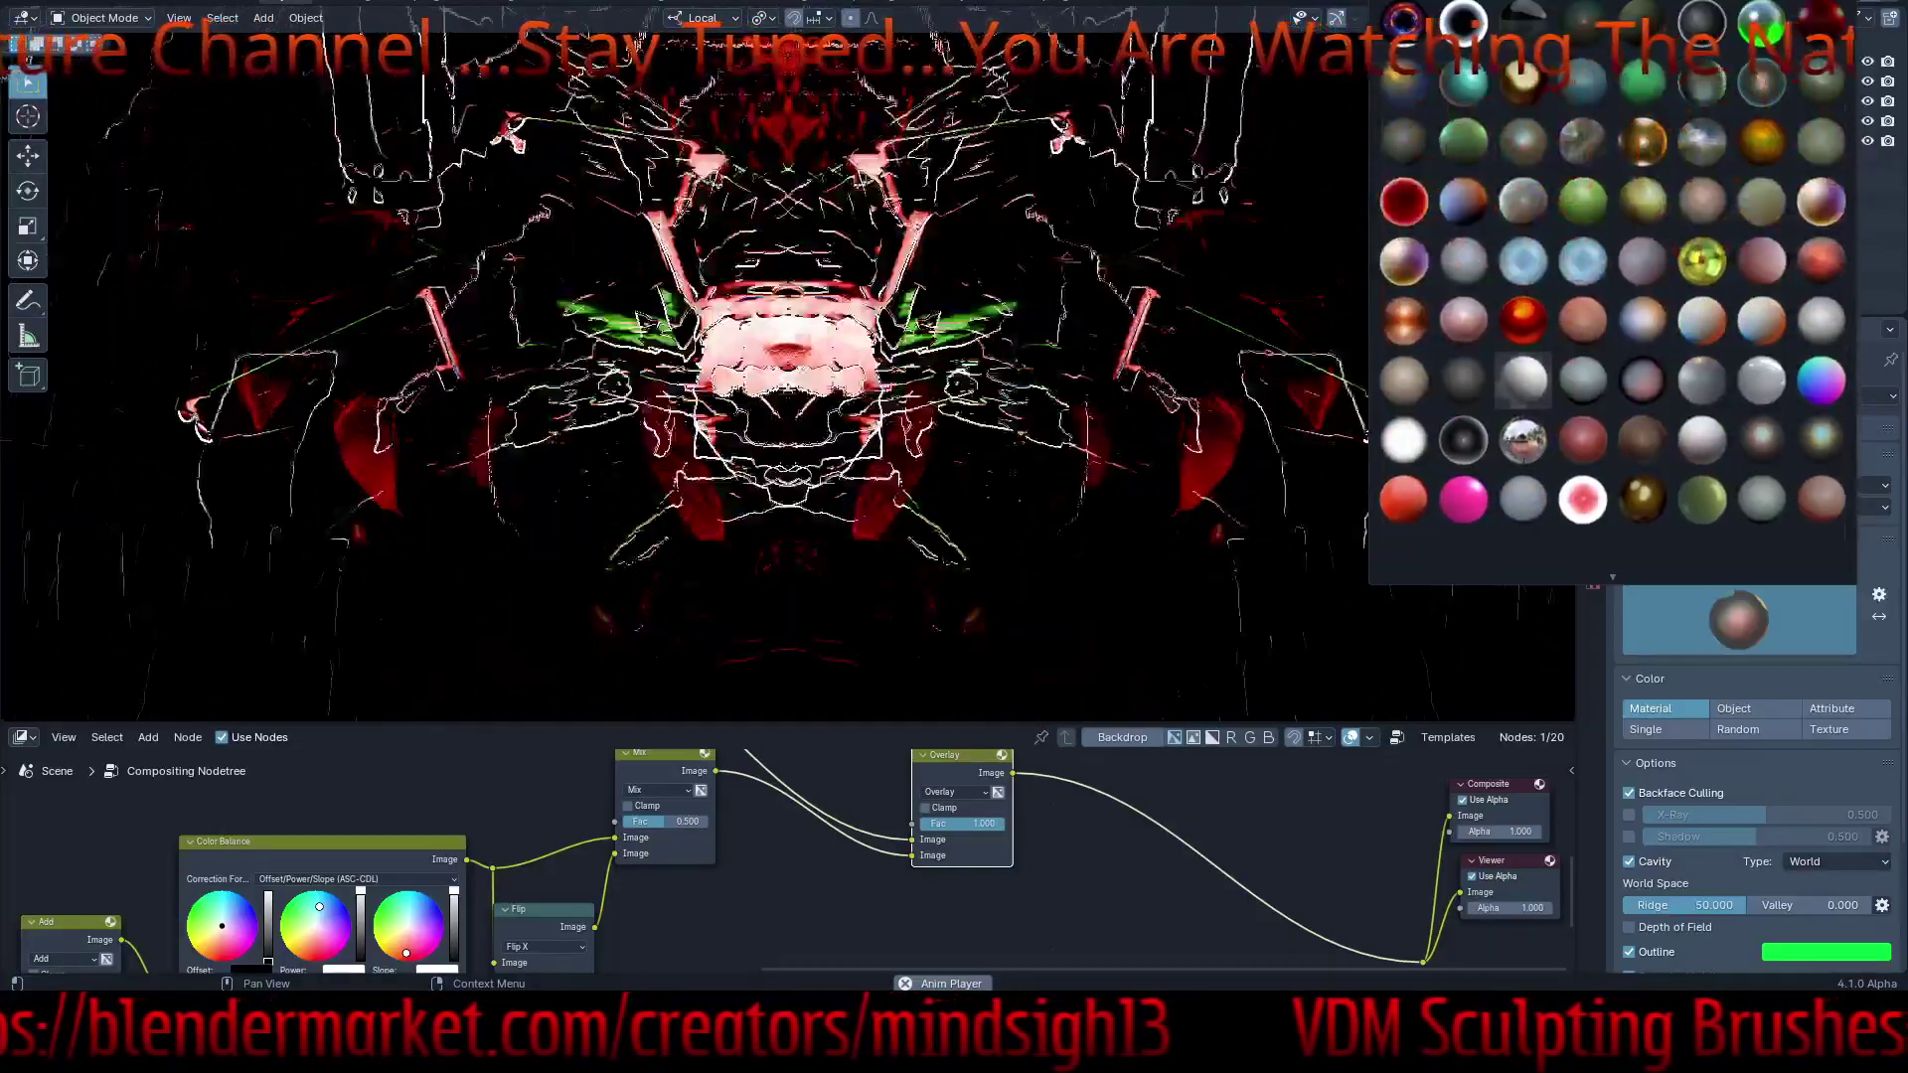
pyautogui.click(1403, 22)
pyautogui.moveTo(993, 338); pyautogui.dragTo(775, 378, button='middle')
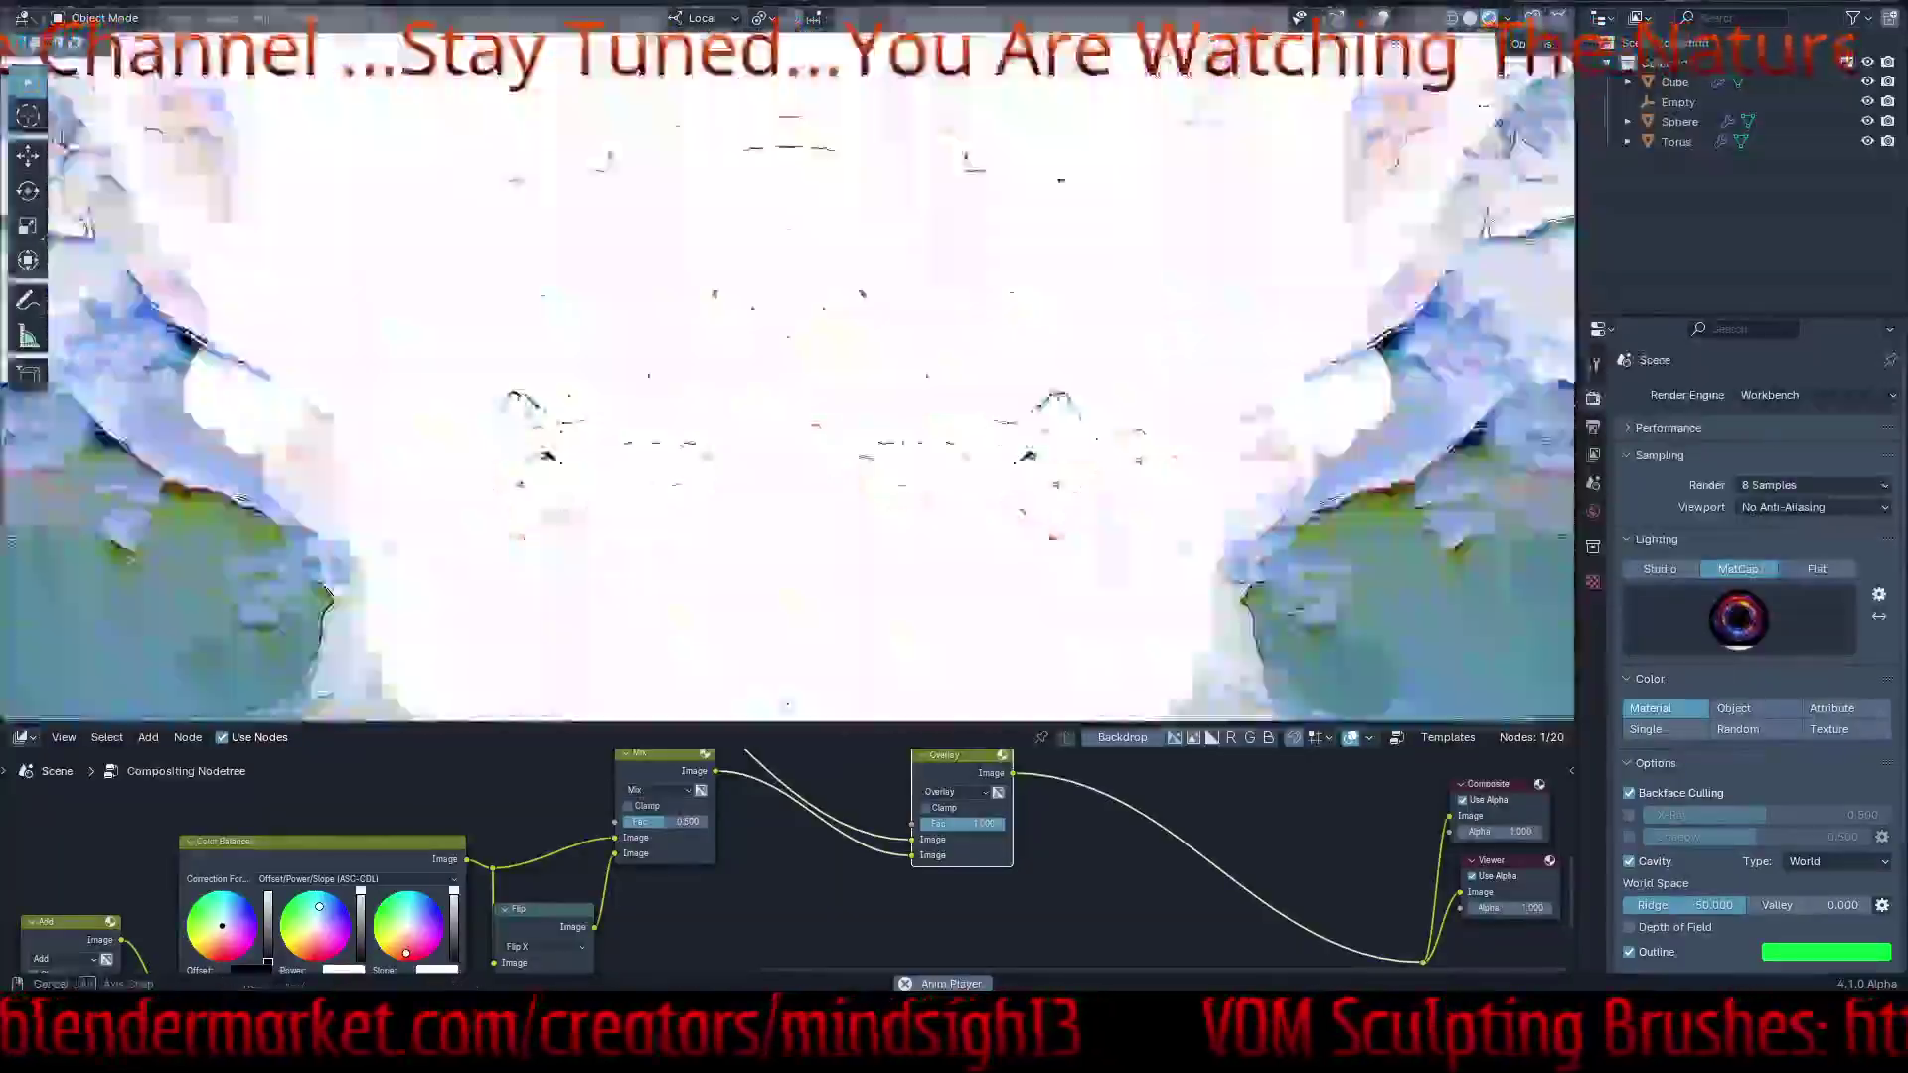
pyautogui.moveTo(775, 377); pyautogui.dragTo(815, 397, button='middle')
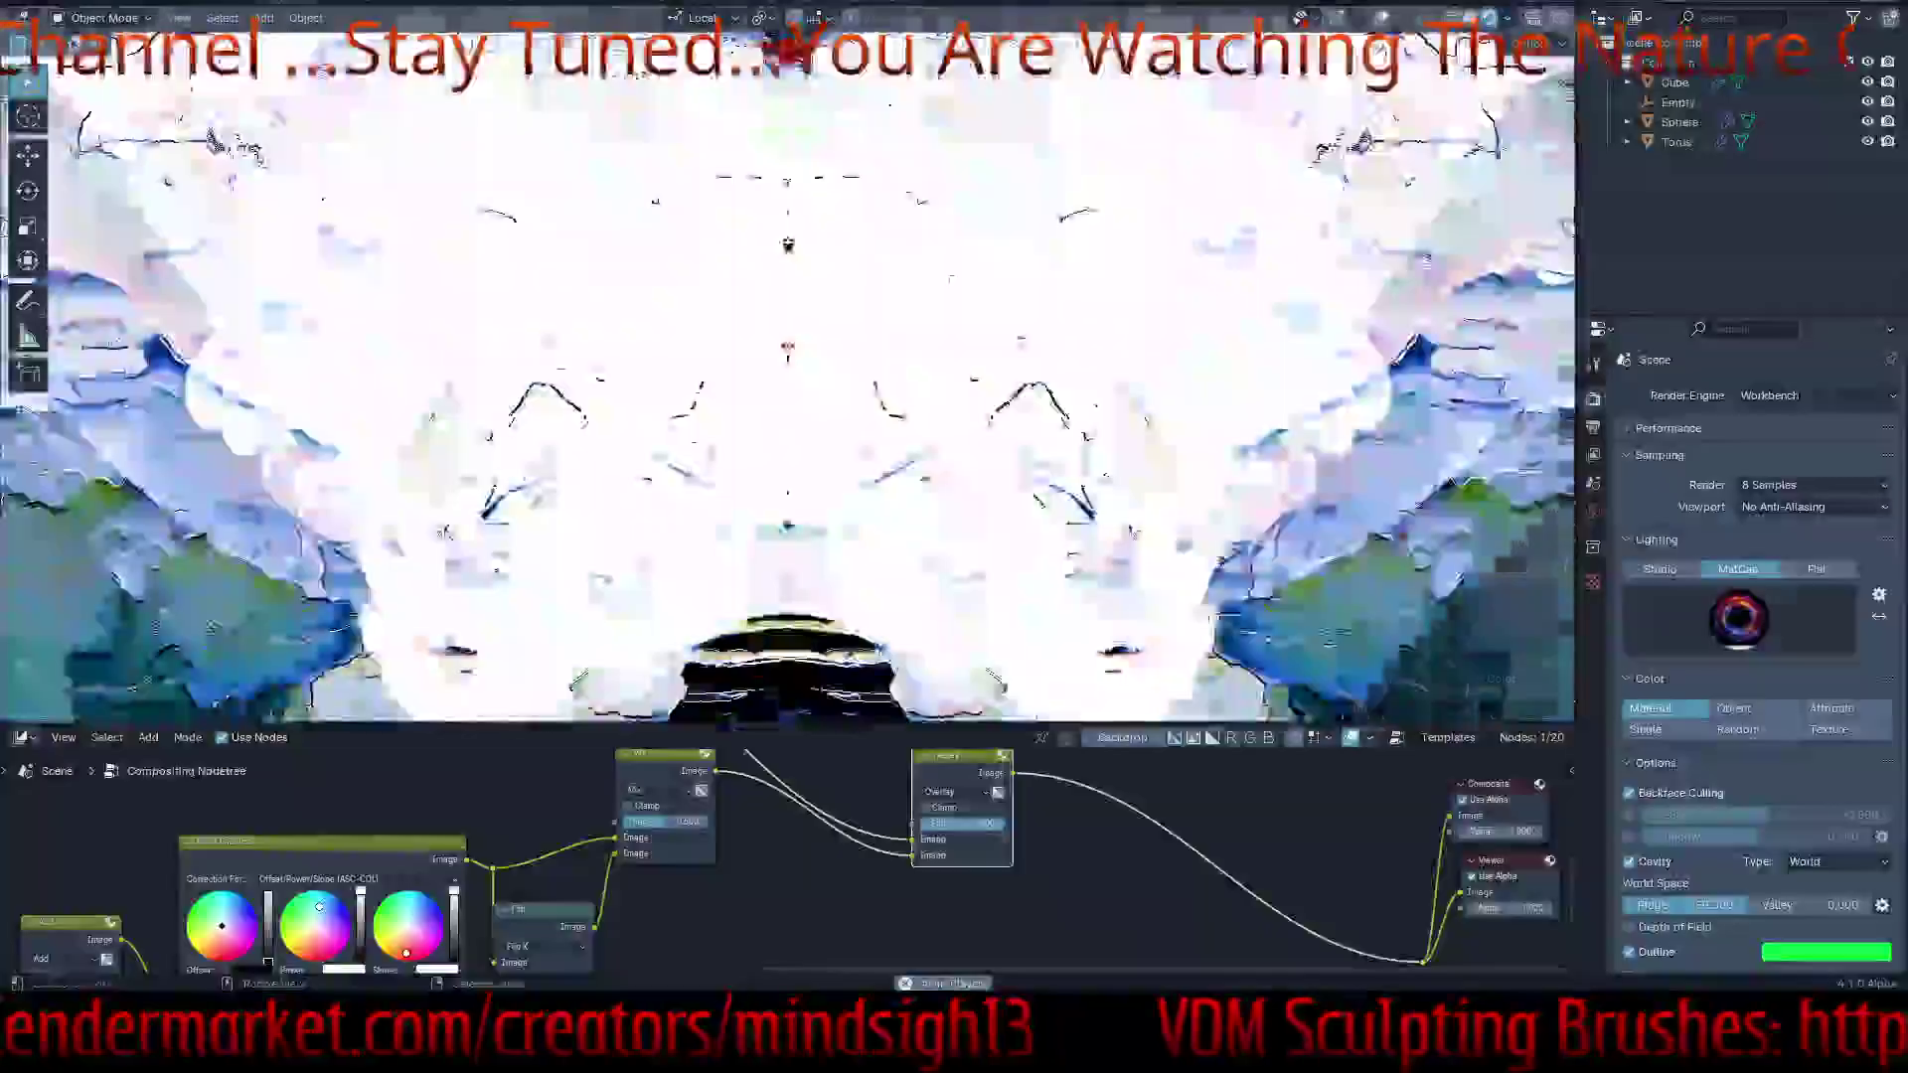
# - Change the MatCap to the glossy red-orange sphere and view the composite from another angle
pyautogui.click(1739, 618)
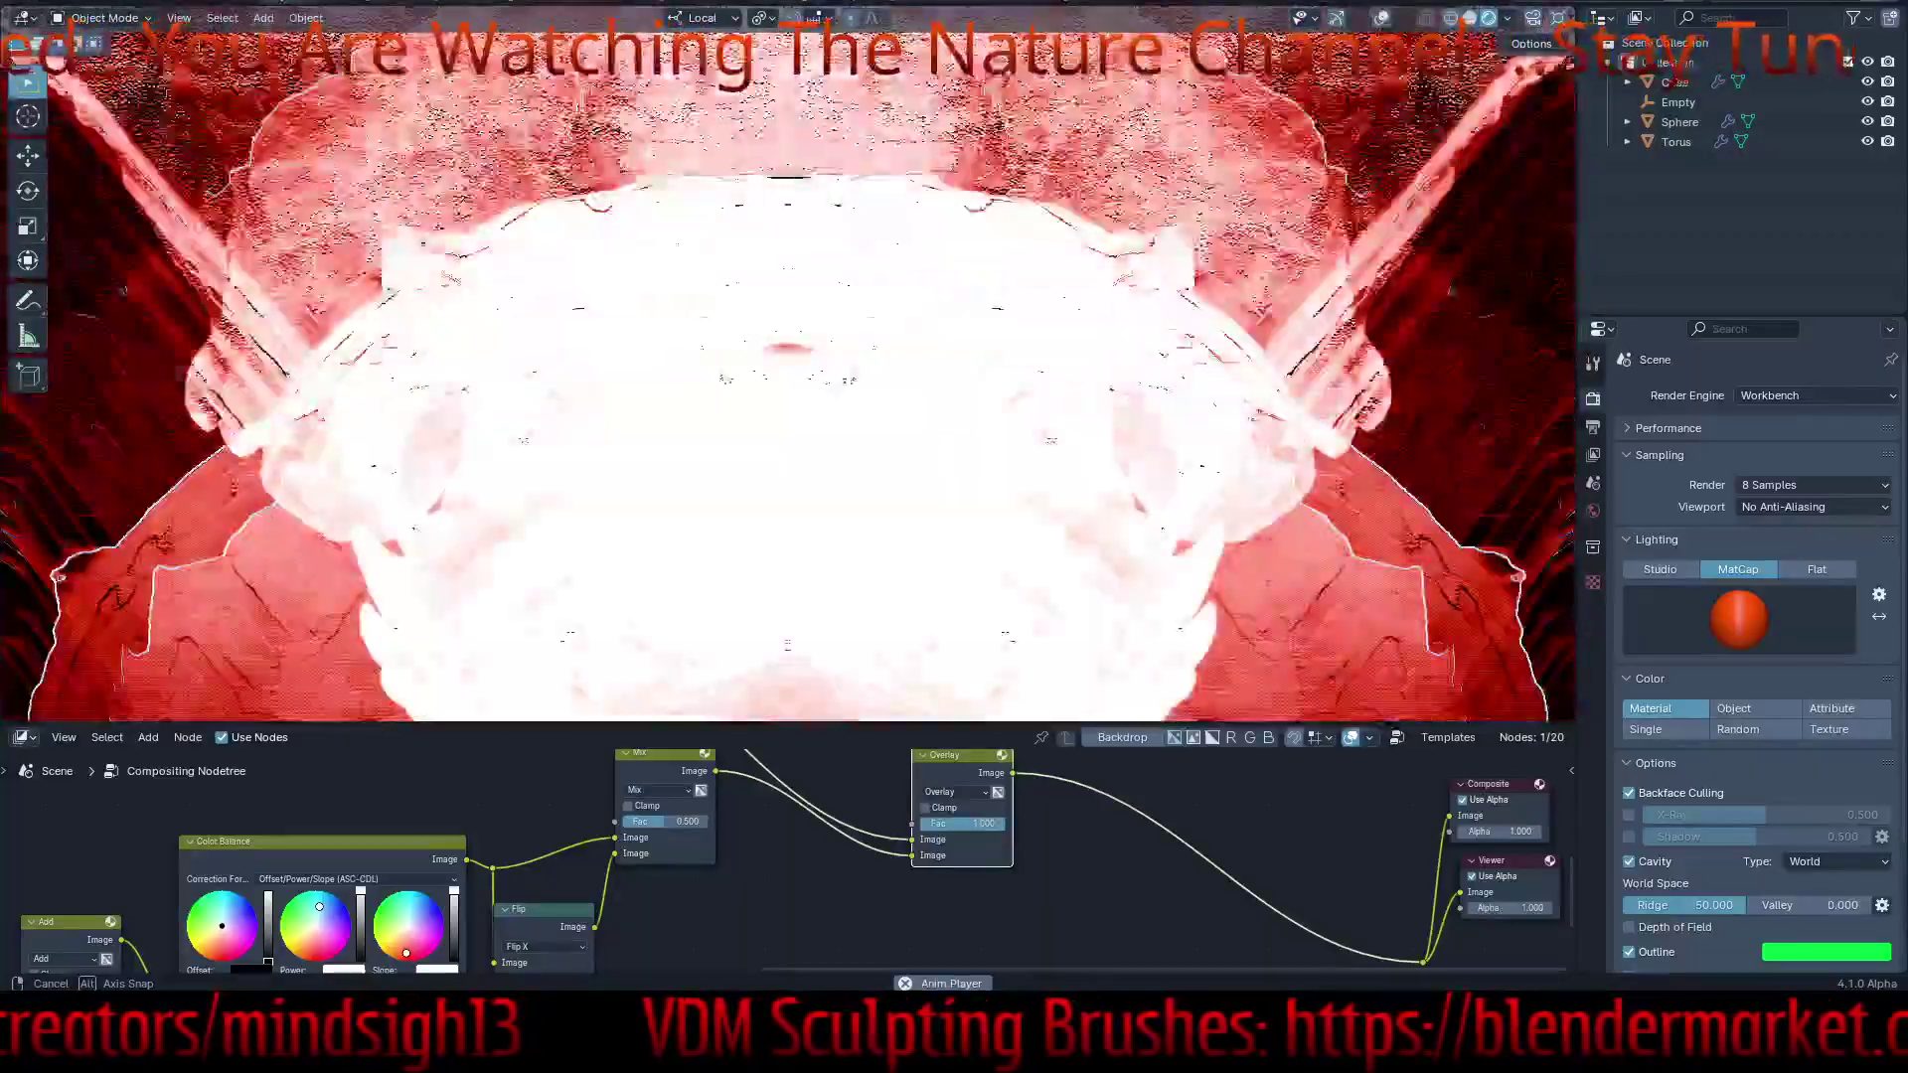
pyautogui.moveTo(837, 197); pyautogui.dragTo(816, 458, button='middle')
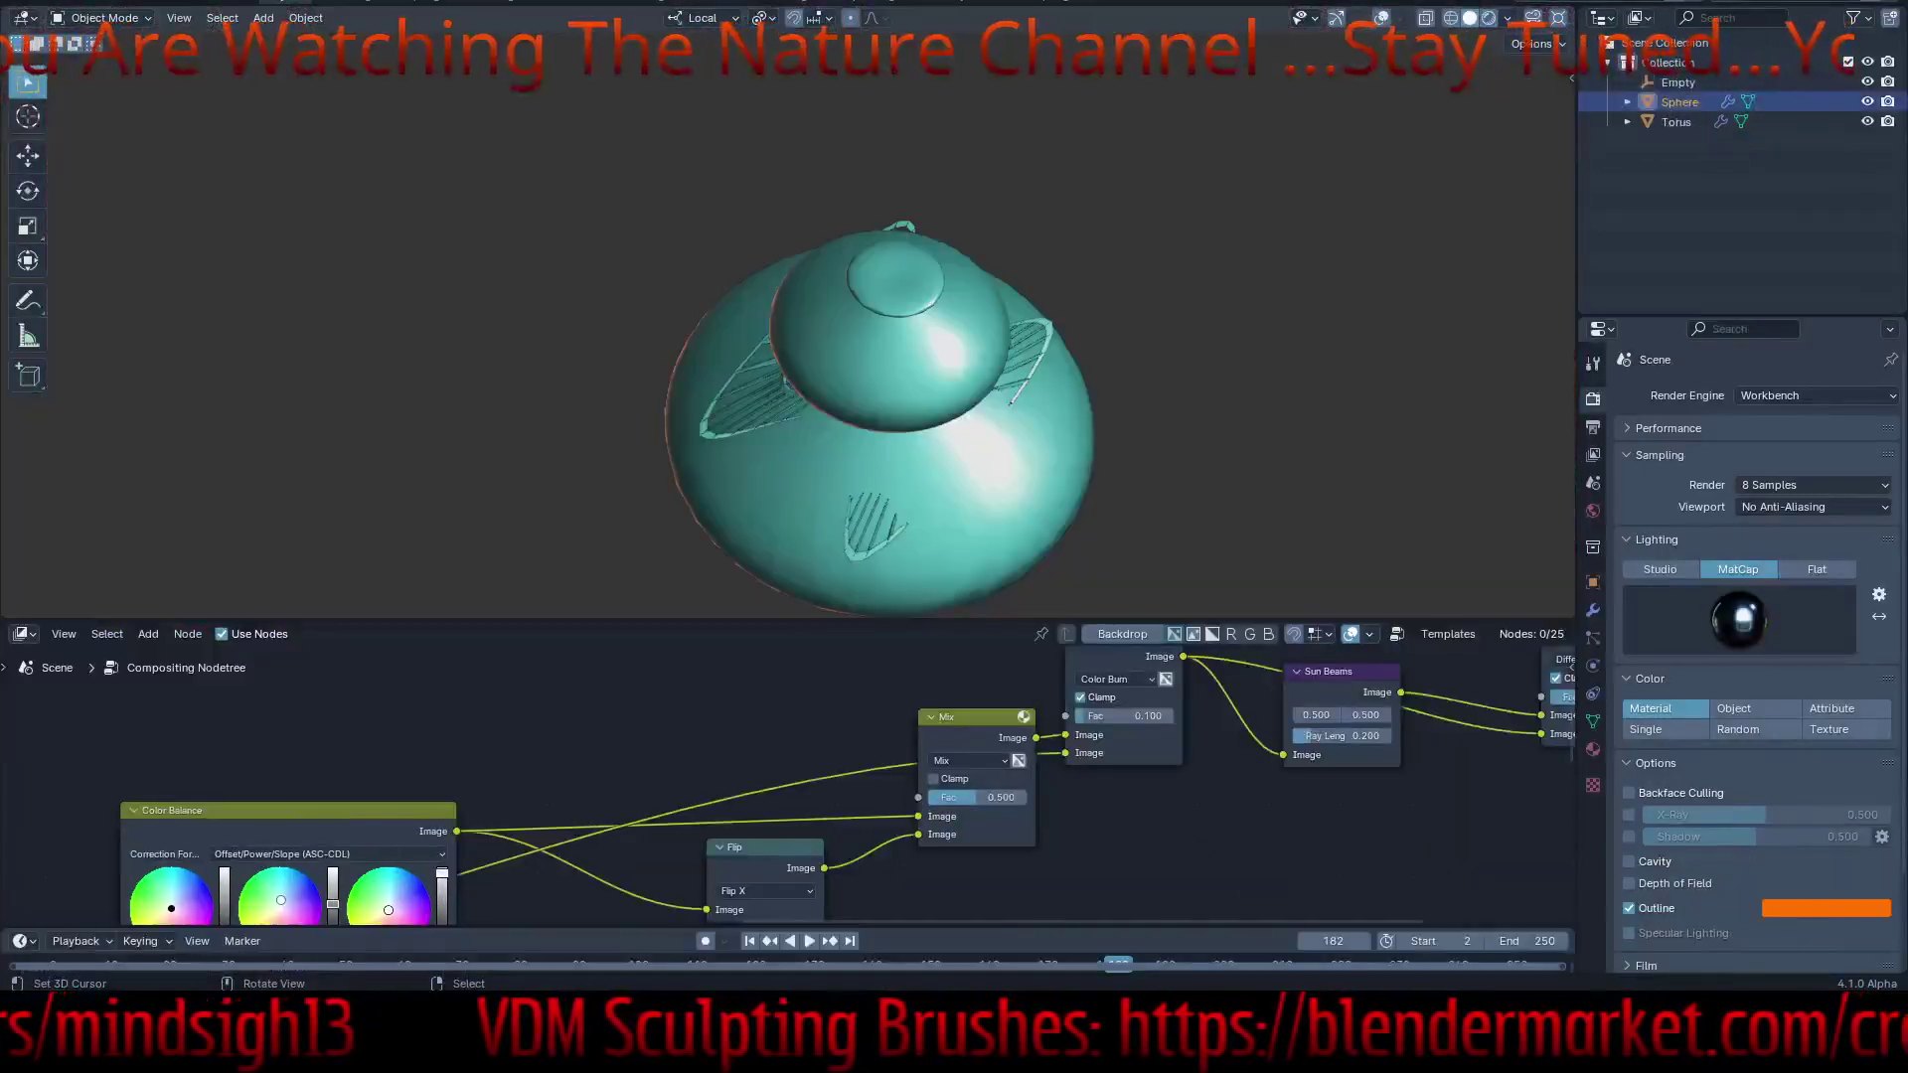
# - Display the new scene in rendered viewport shading with its compositor effects
pyautogui.press('z')
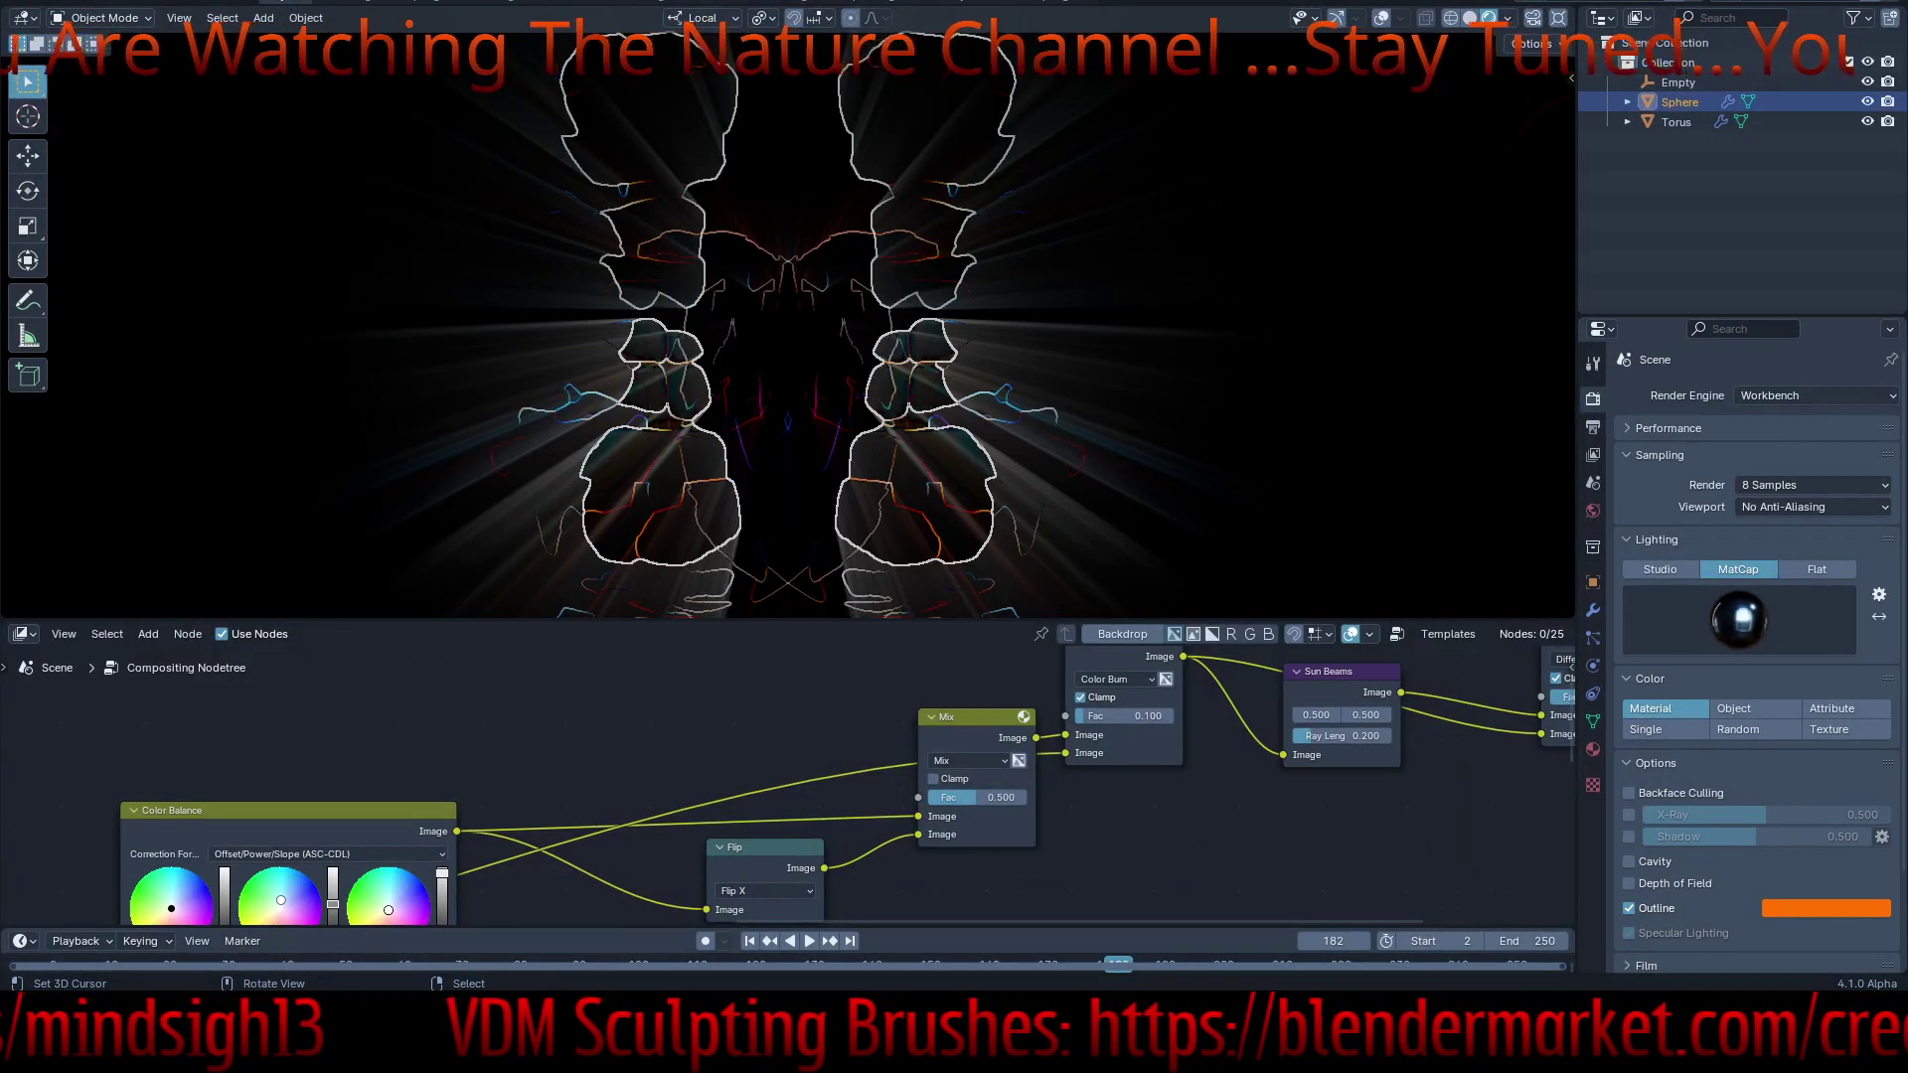
pyautogui.click(1507, 18)
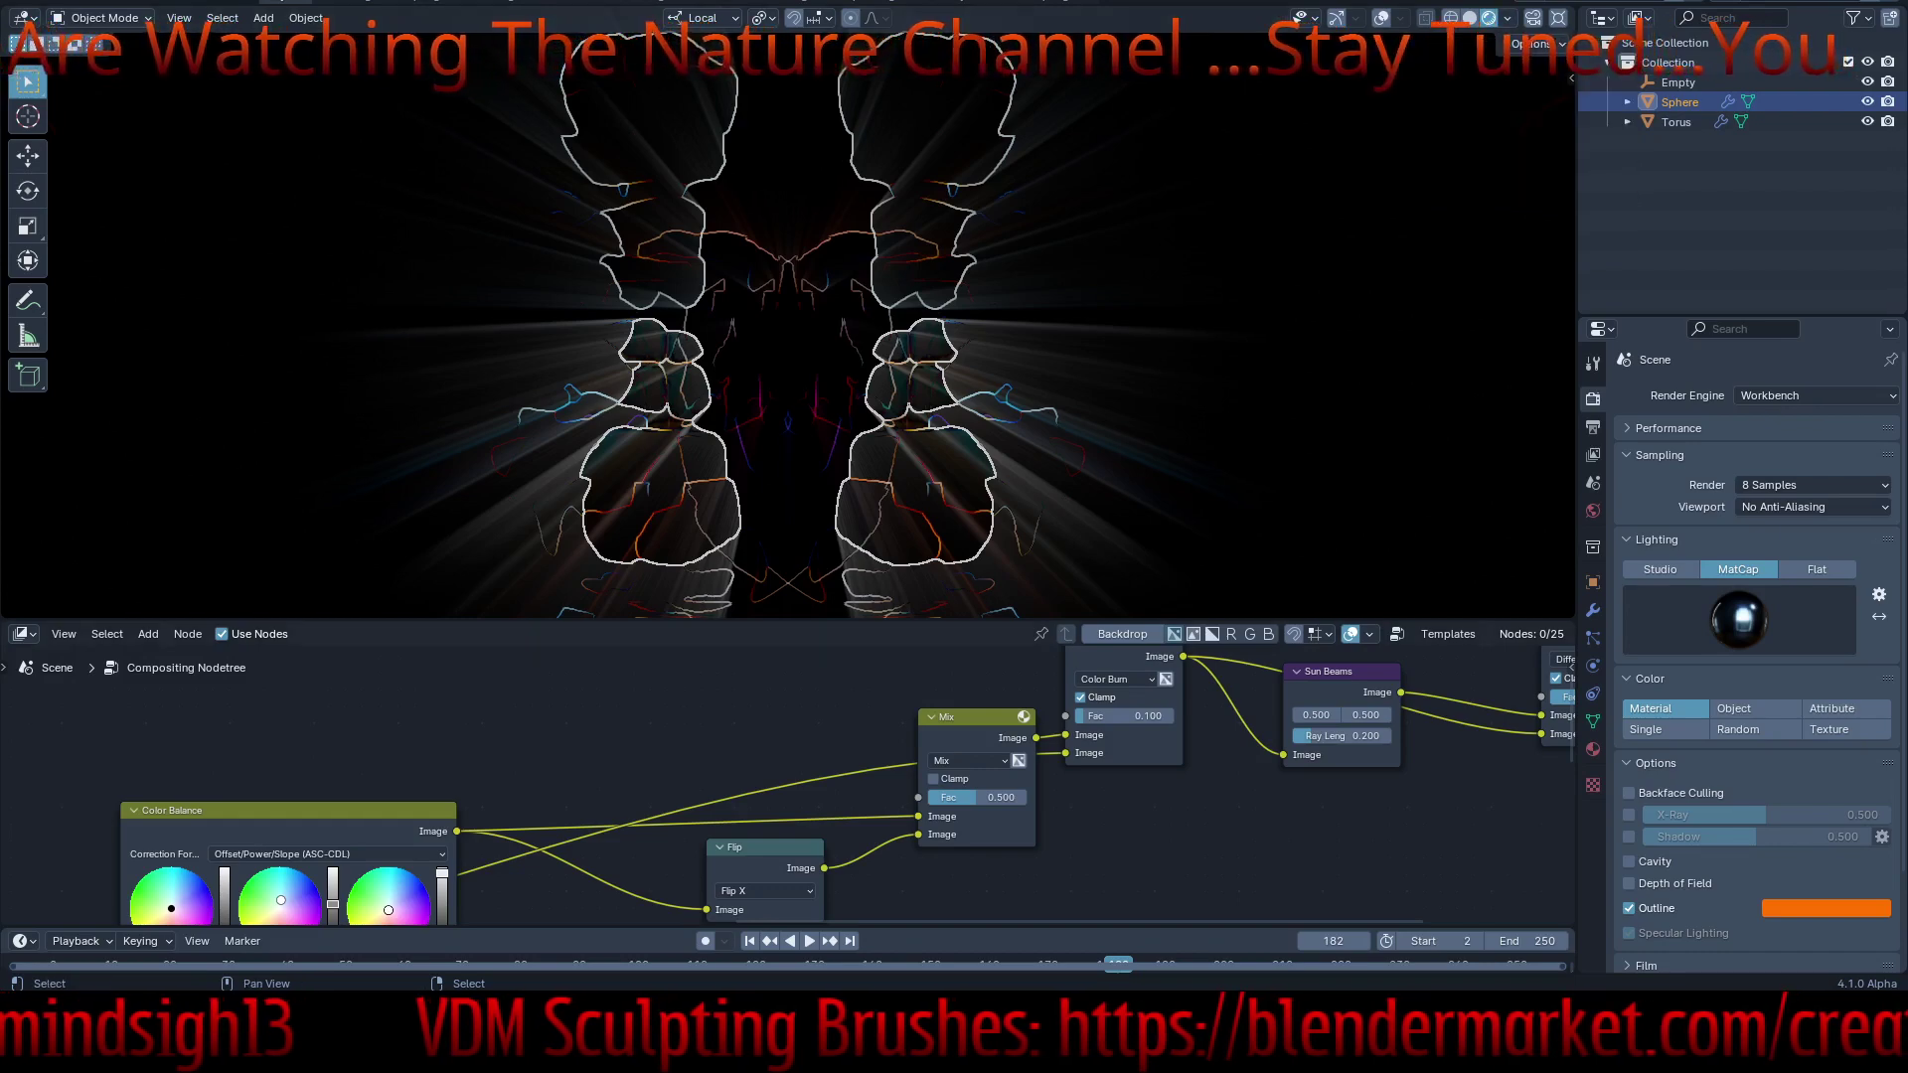
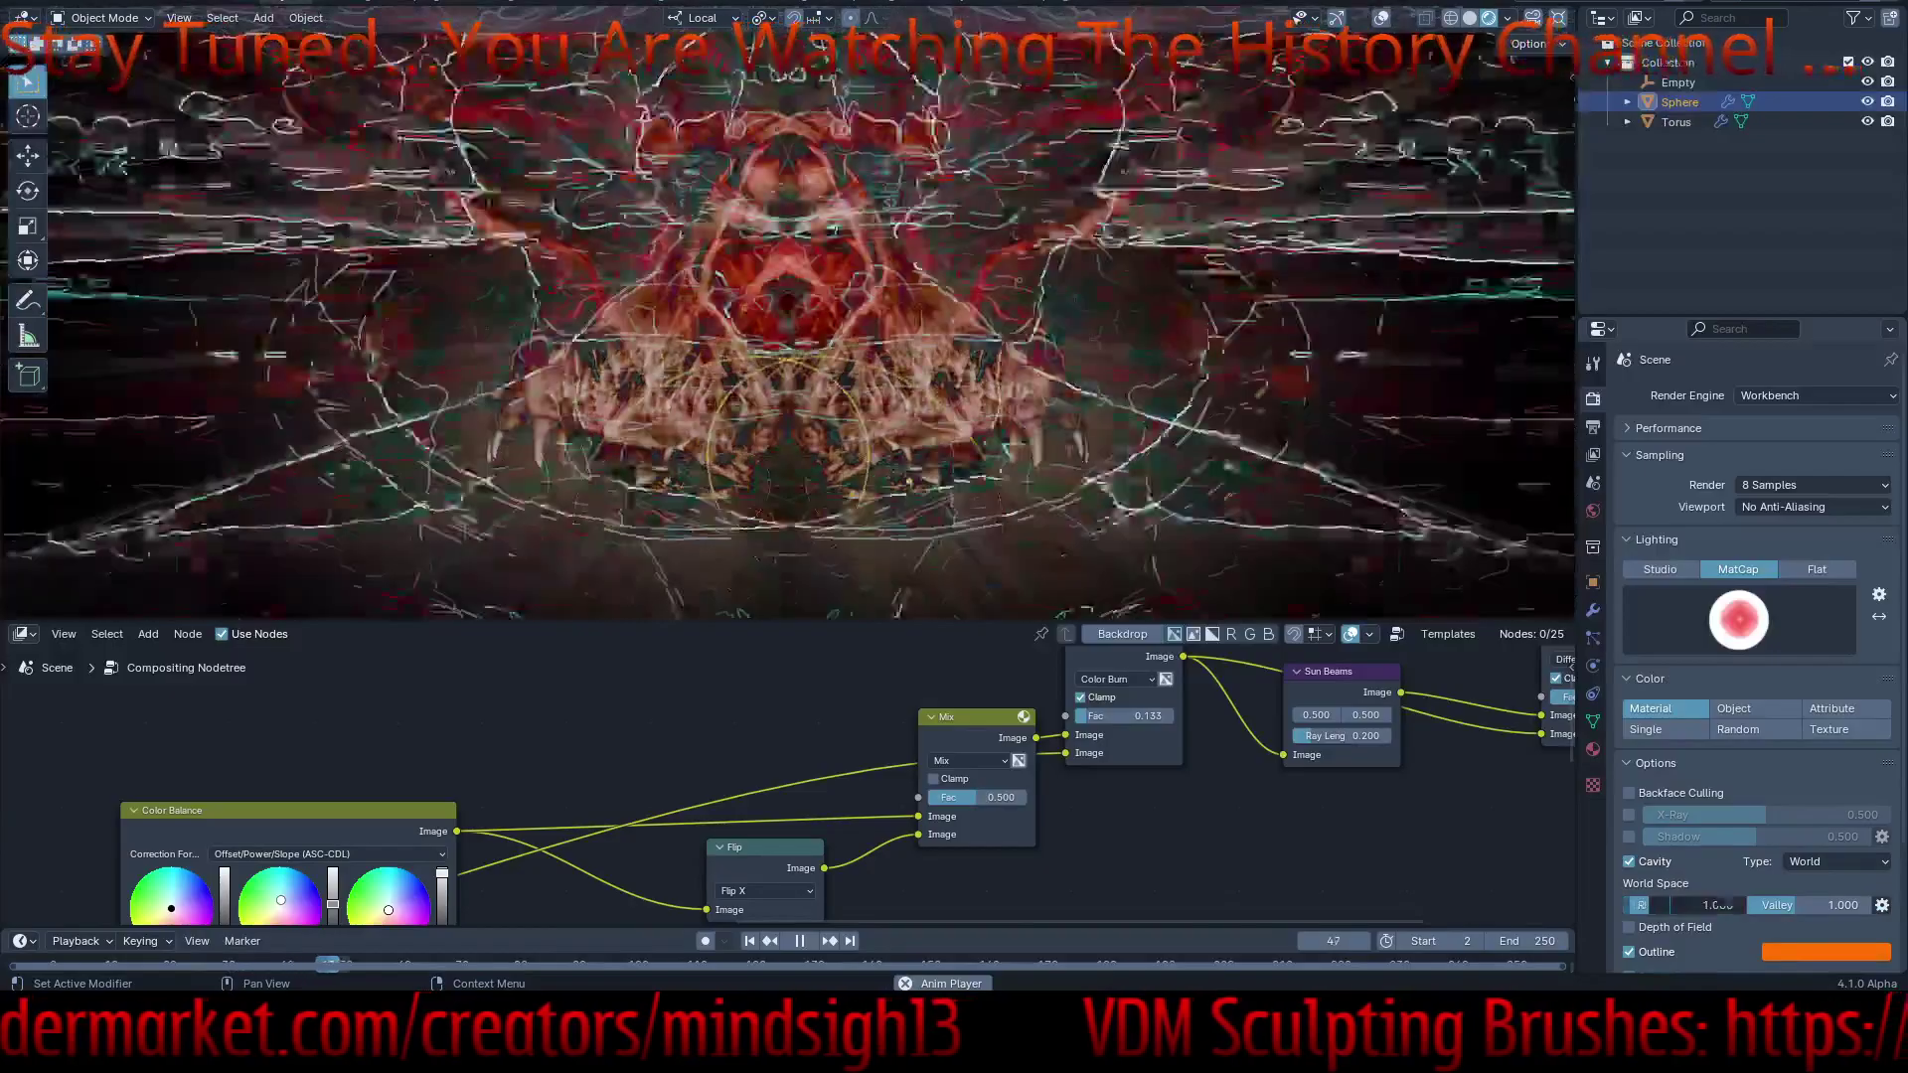
# - Try a world-space cavity Ridge of 220 and settle on 20
pyautogui.write('22')
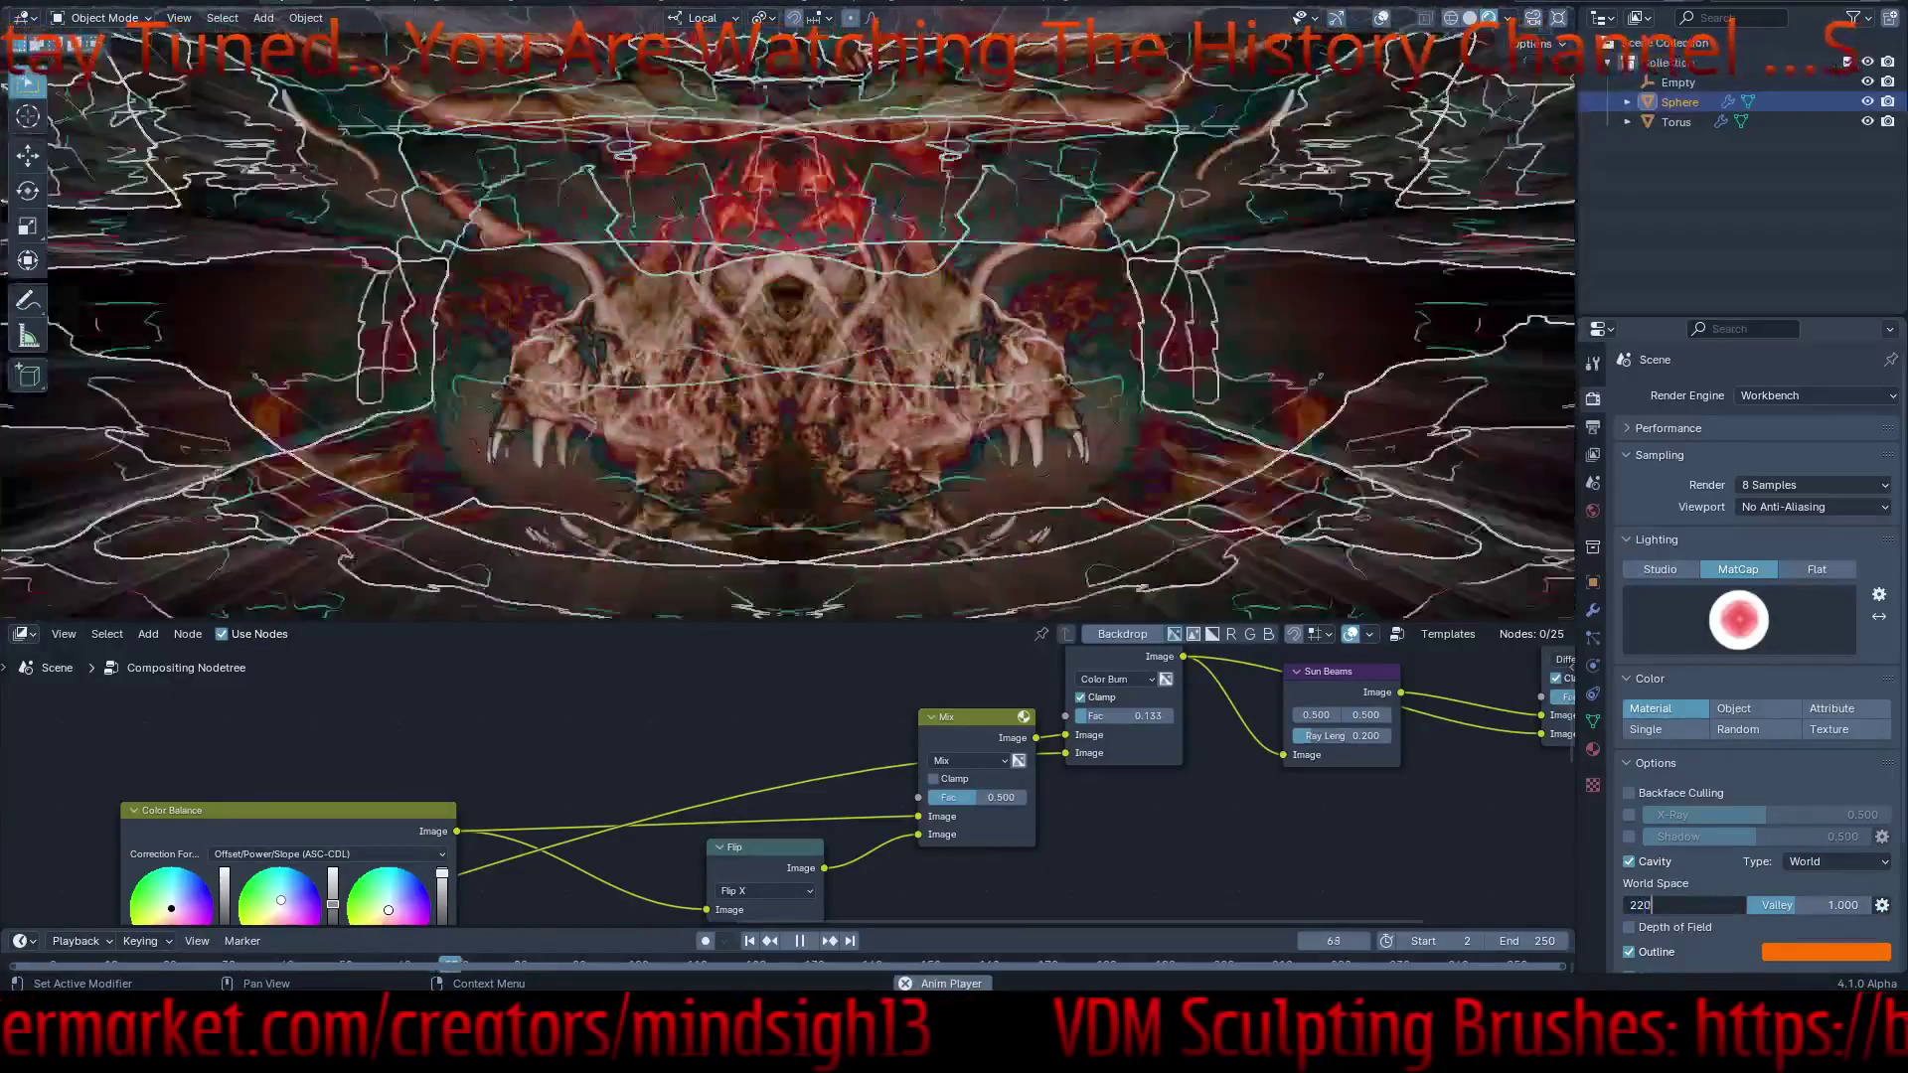
pyautogui.write('0')
pyautogui.press('Return')
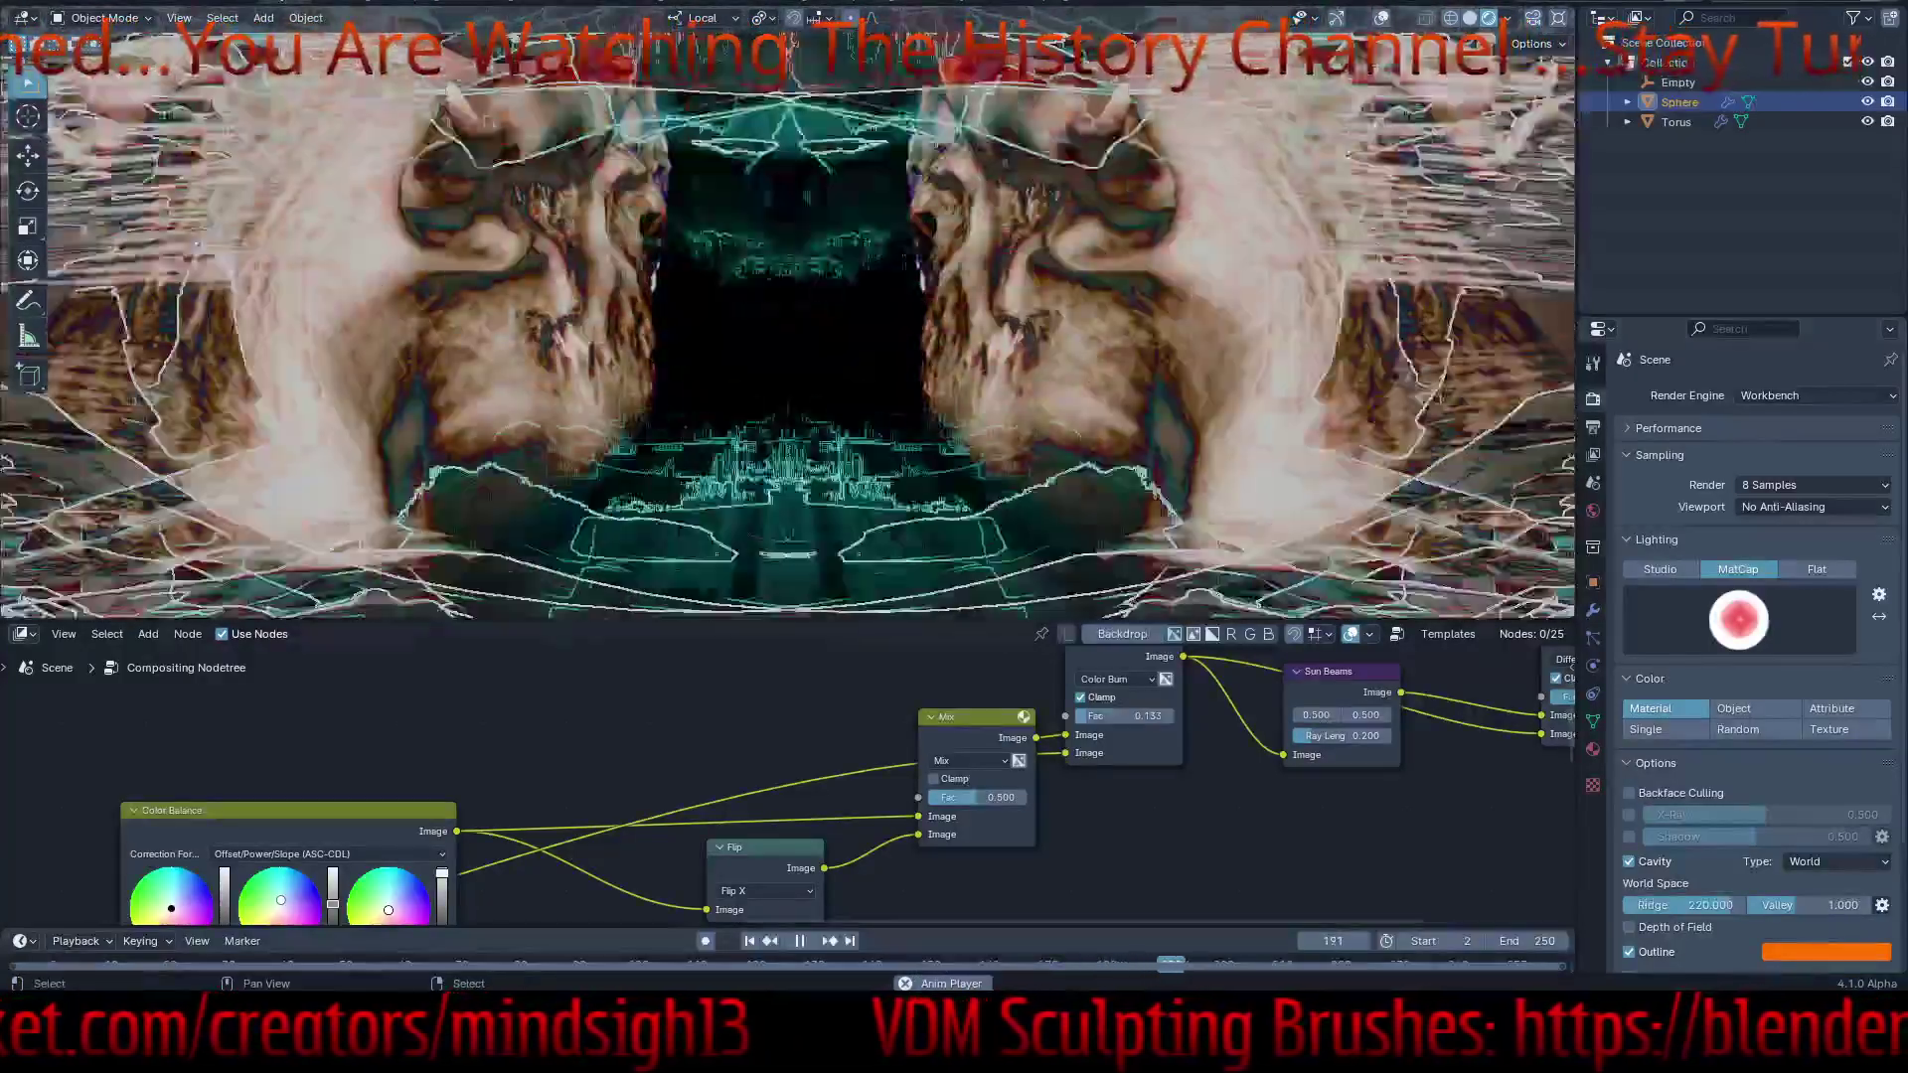
pyautogui.moveTo(1013, 746); pyautogui.dragTo(567, 843, button='middle')
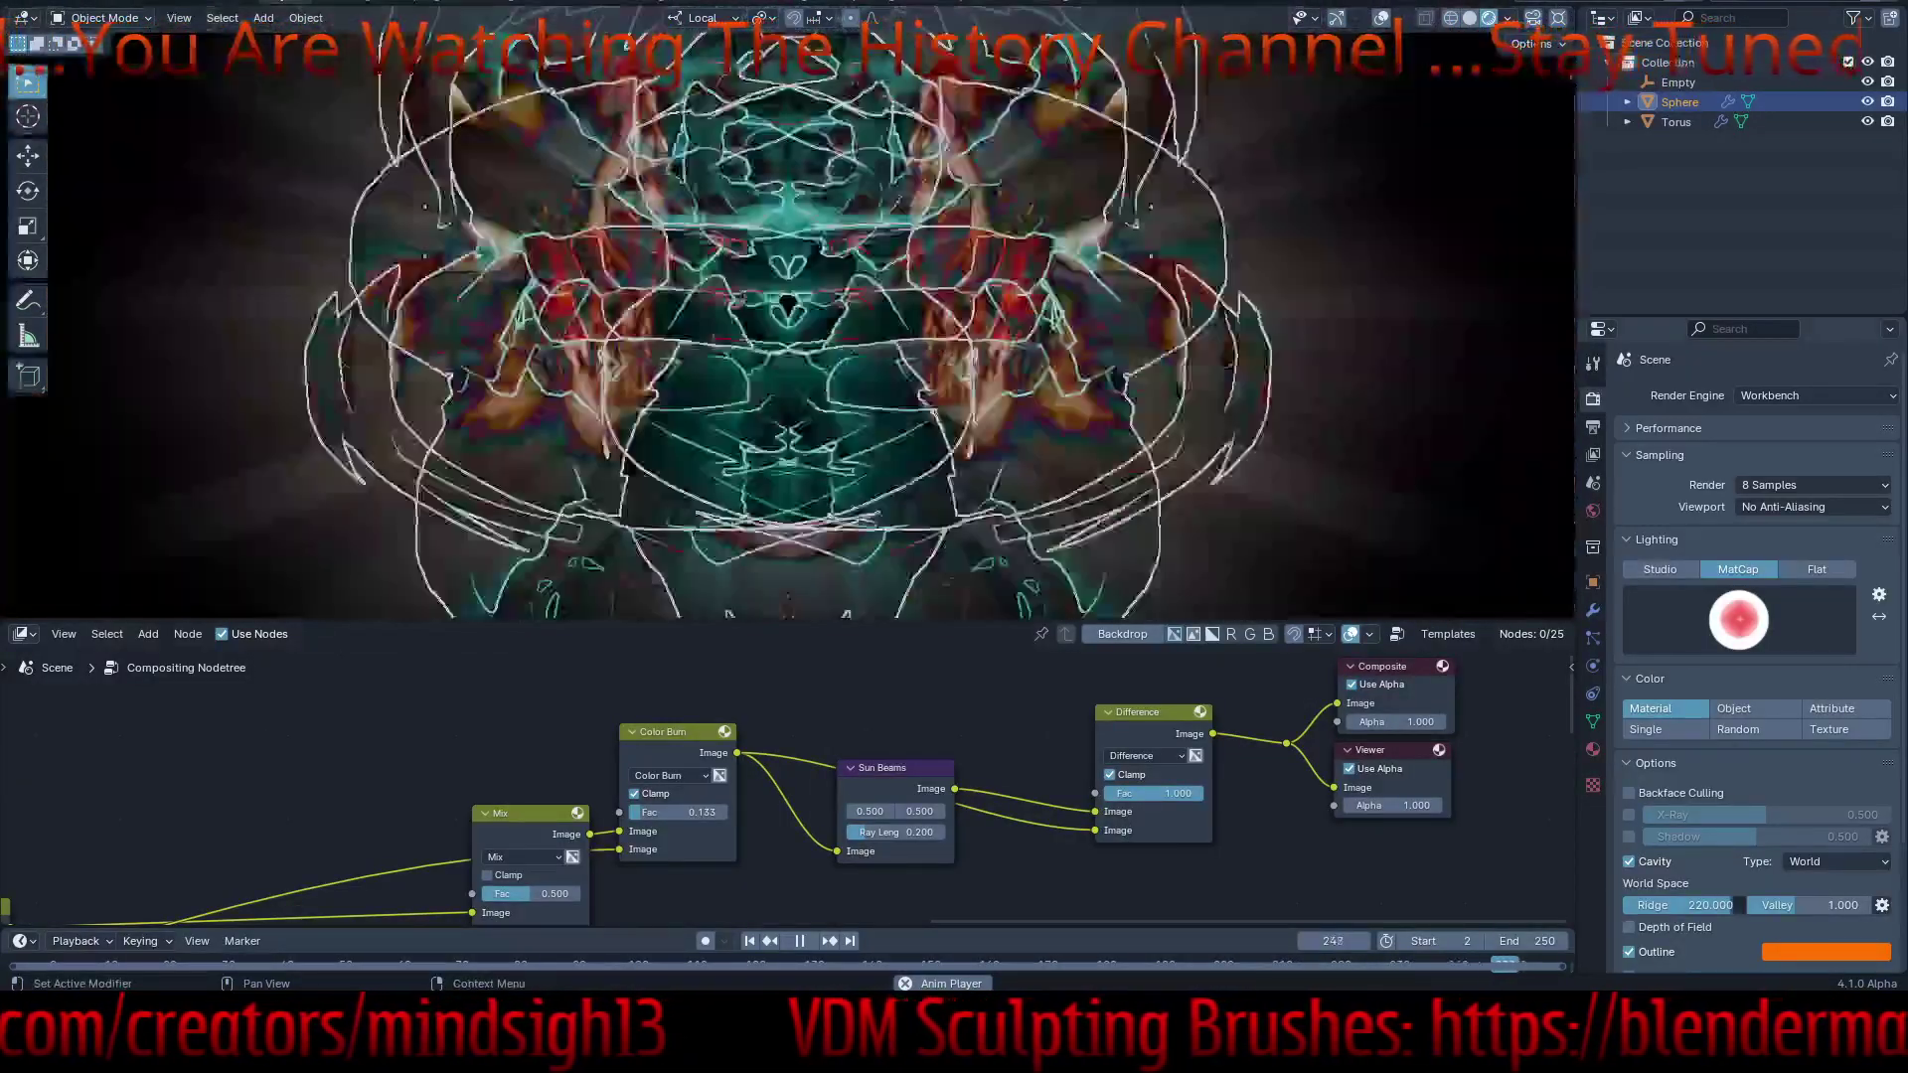
pyautogui.click(1738, 906)
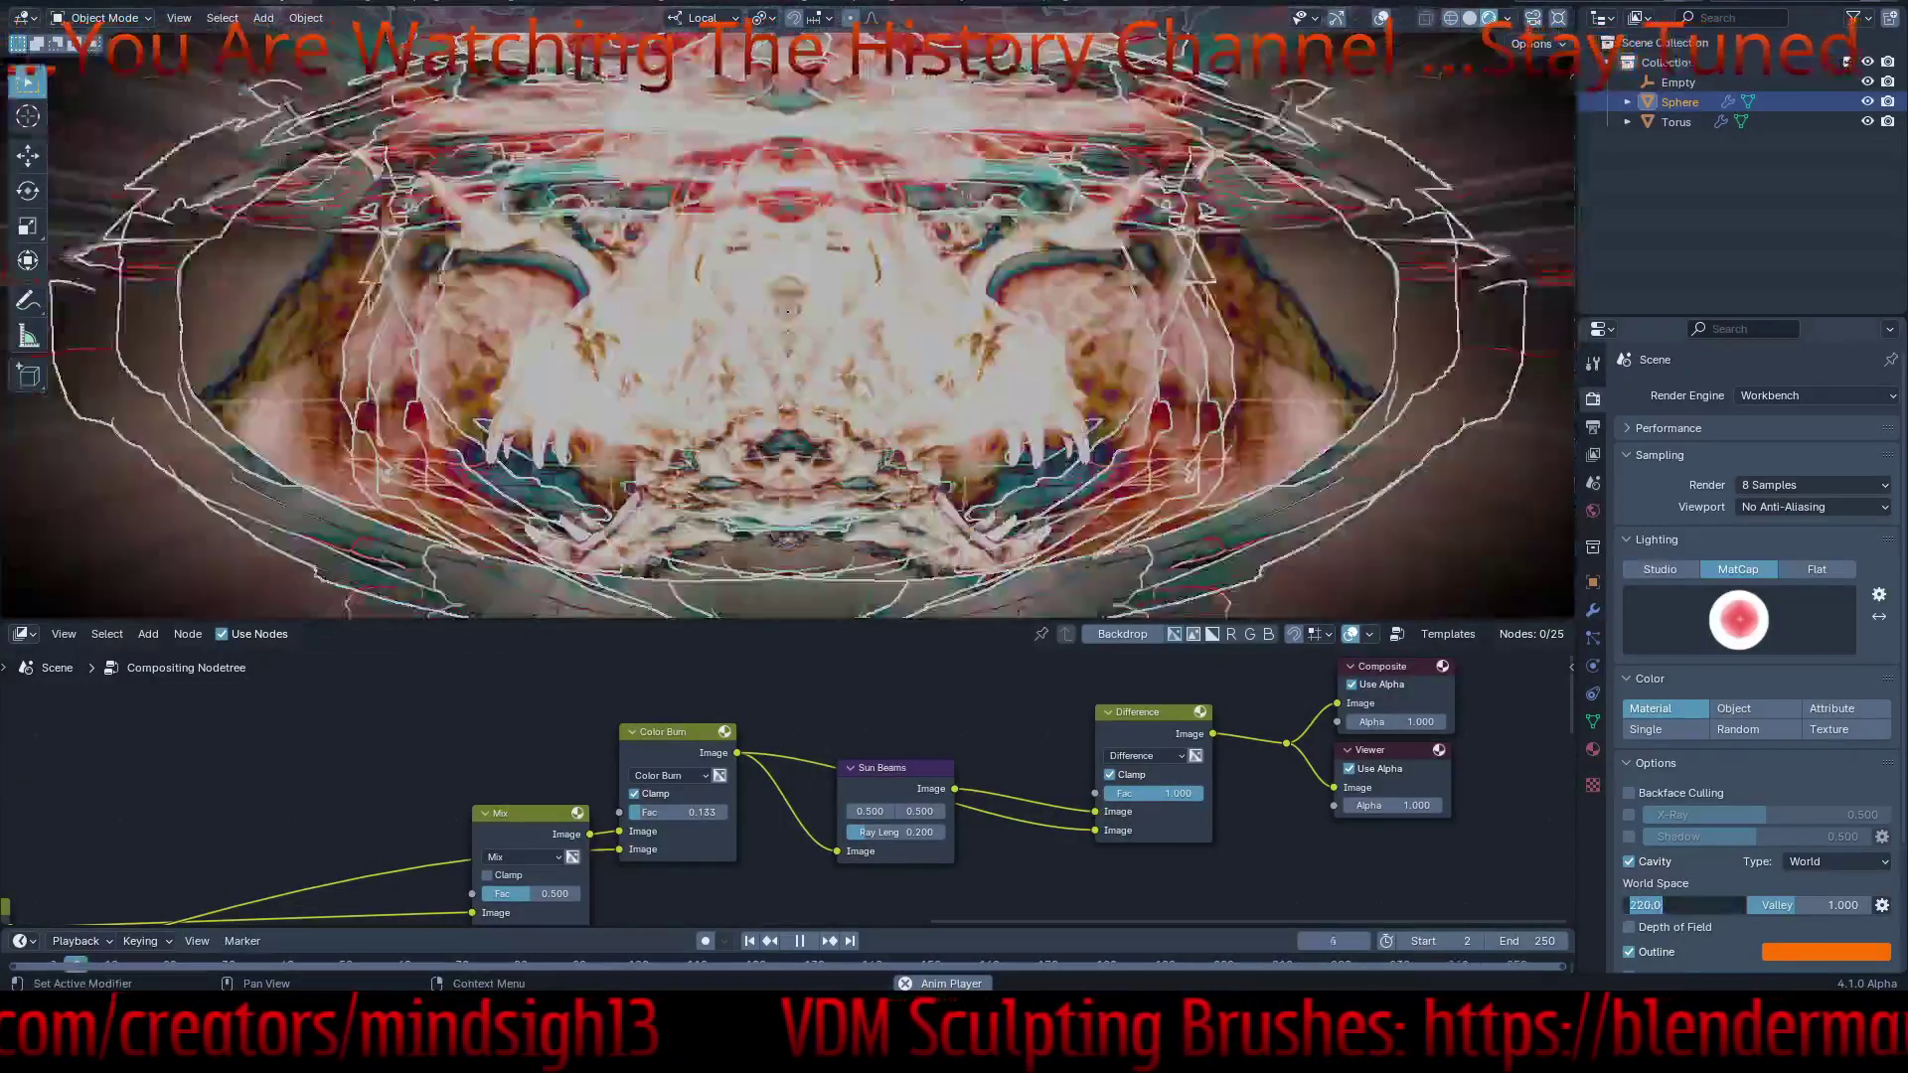
pyautogui.write('20')
pyautogui.press('Return')
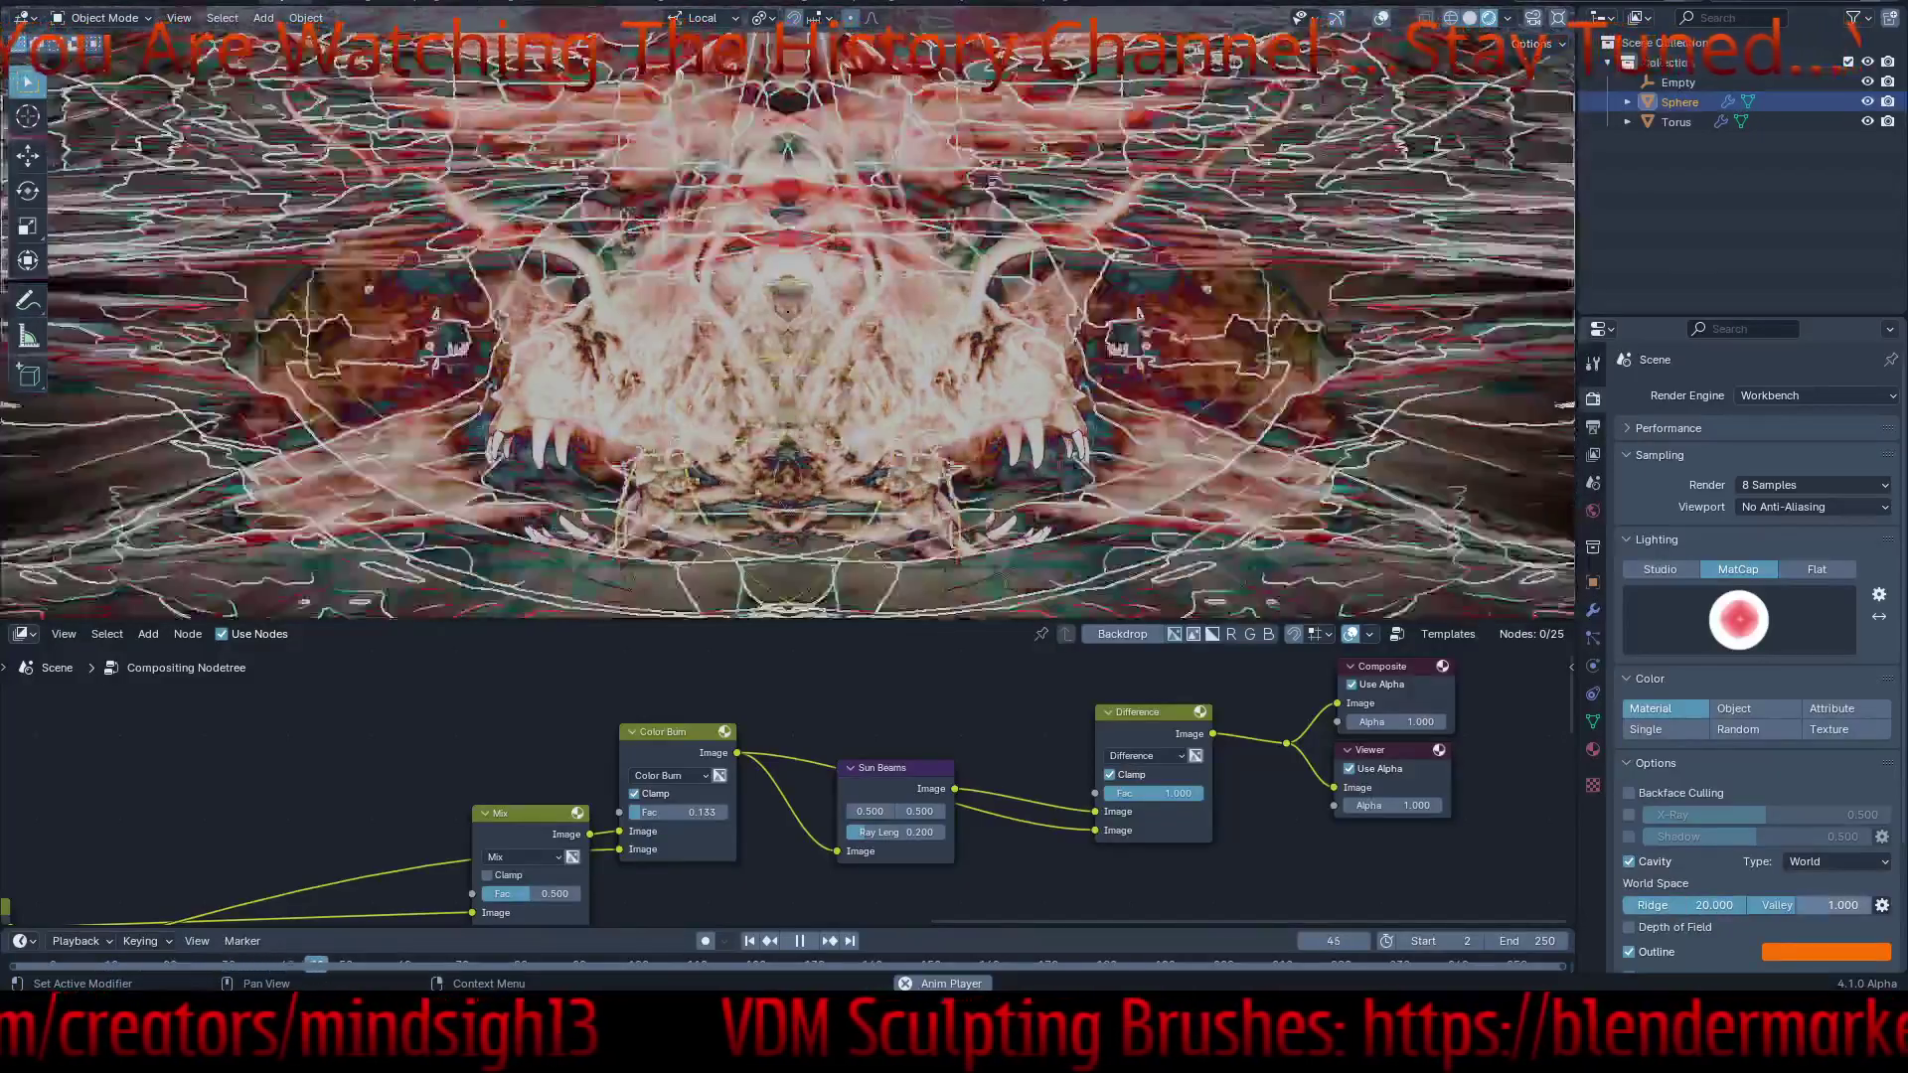
# - Try a world-space cavity Valley of 20 and reduce it to 5
pyautogui.click(1815, 905)
pyautogui.write('20')
pyautogui.press('Return')
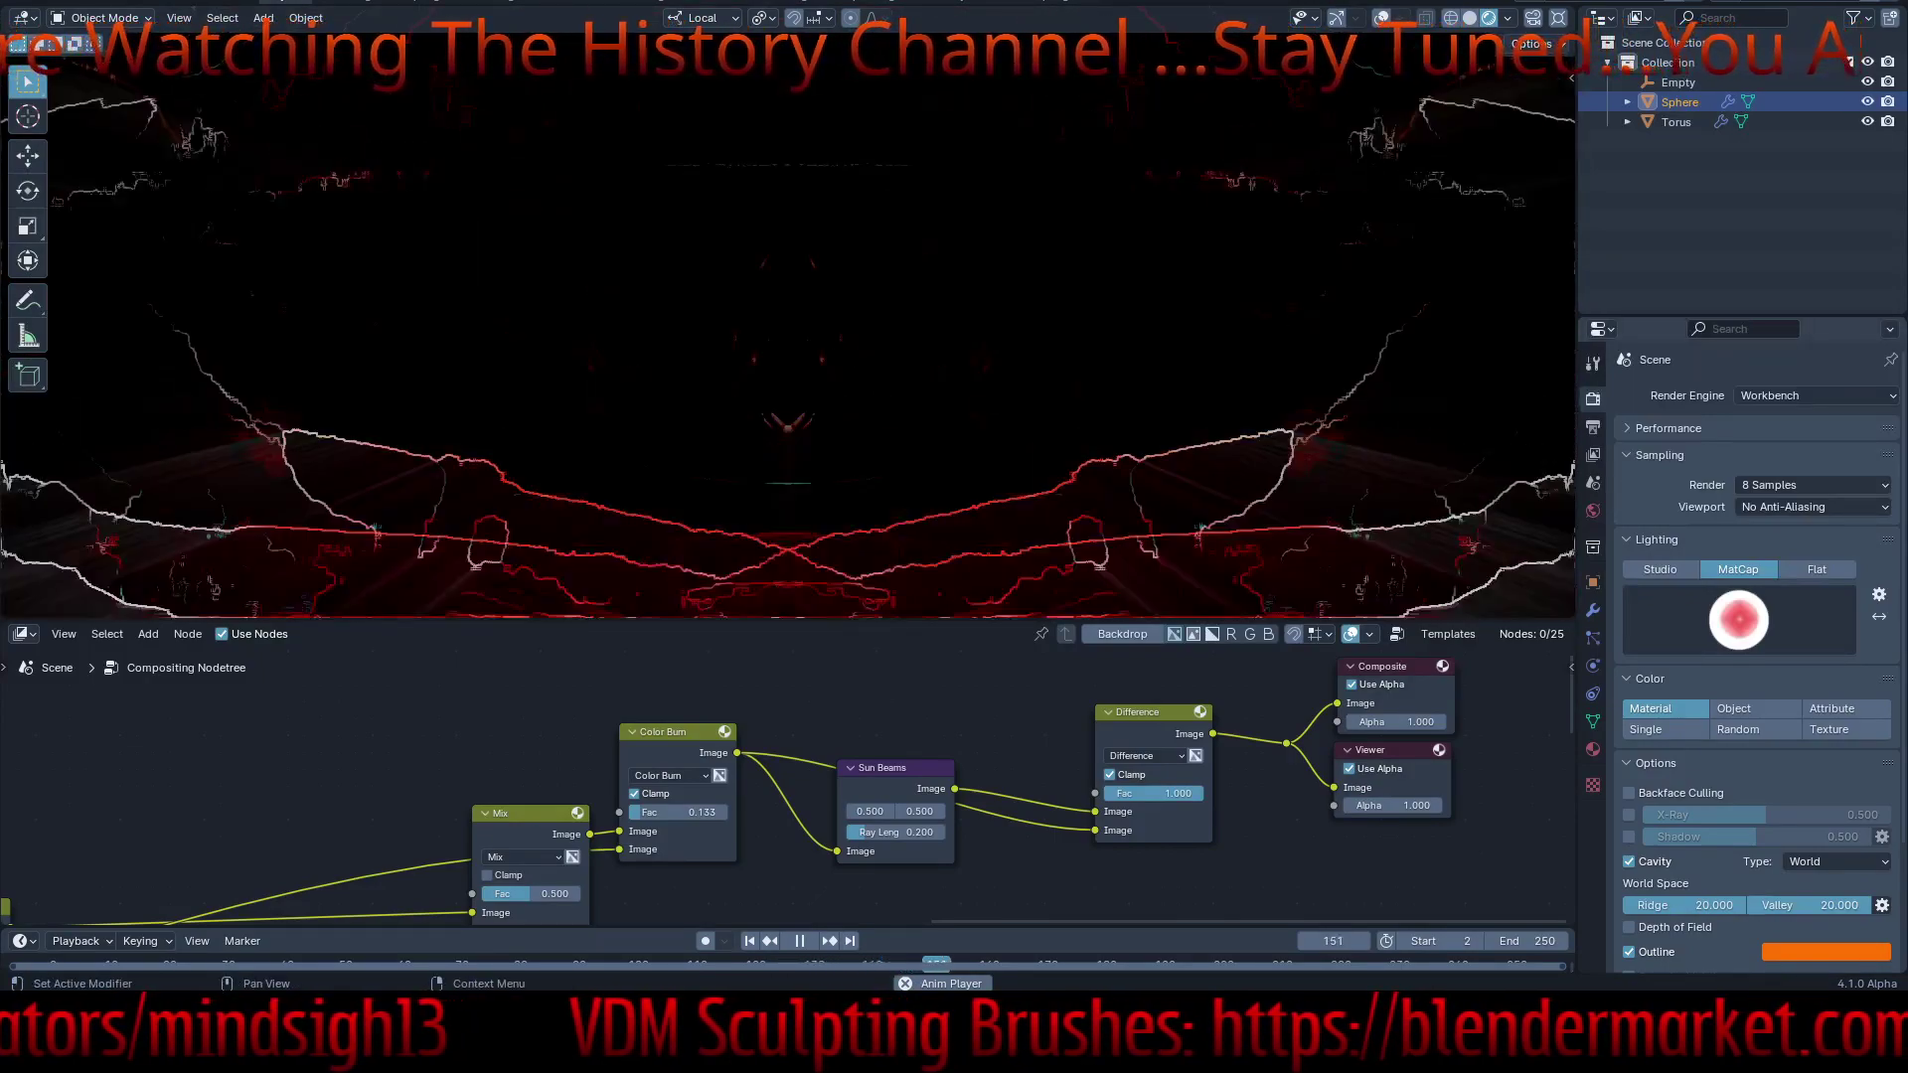
pyautogui.press('Return')
pyautogui.write('5')
pyautogui.press('Return')
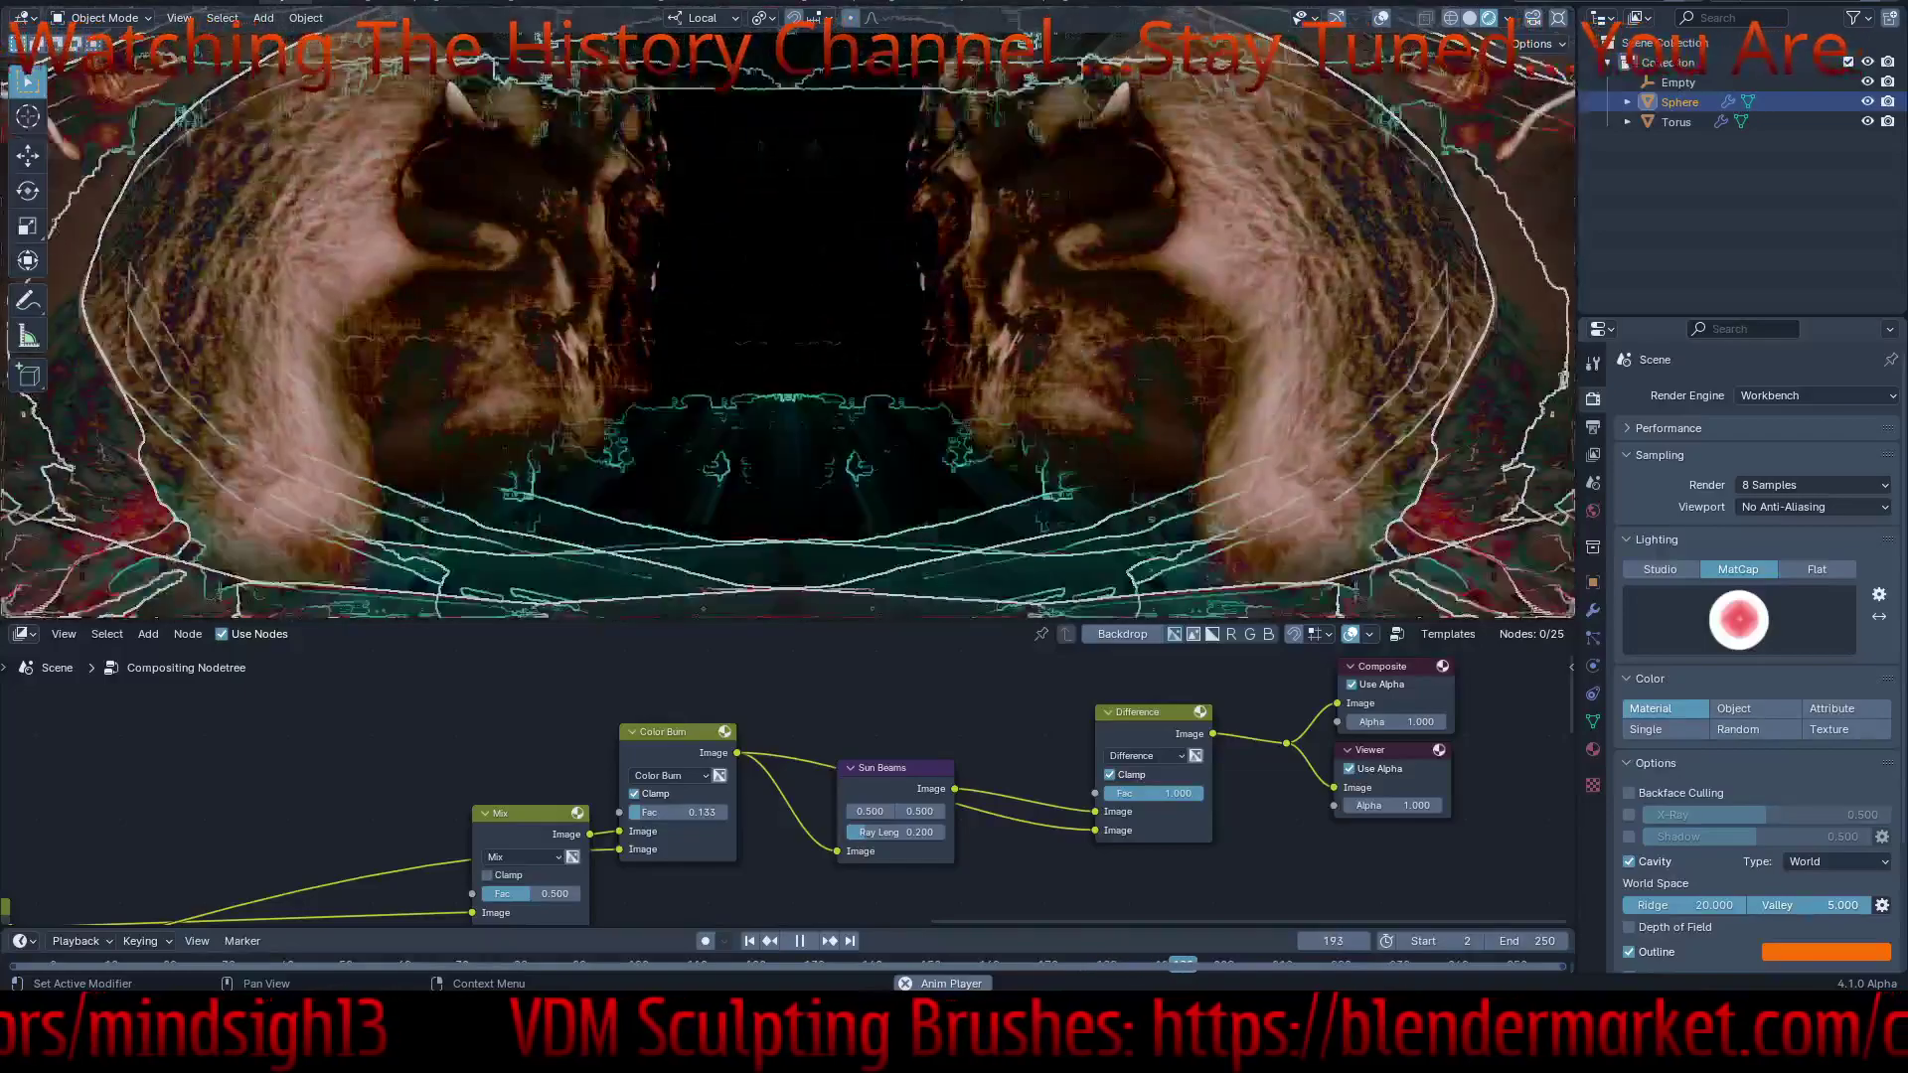
# - Switch the MatCap to the glossy orange-gold sphere and lower the cavity Valley to 0
pyautogui.click(1738, 619)
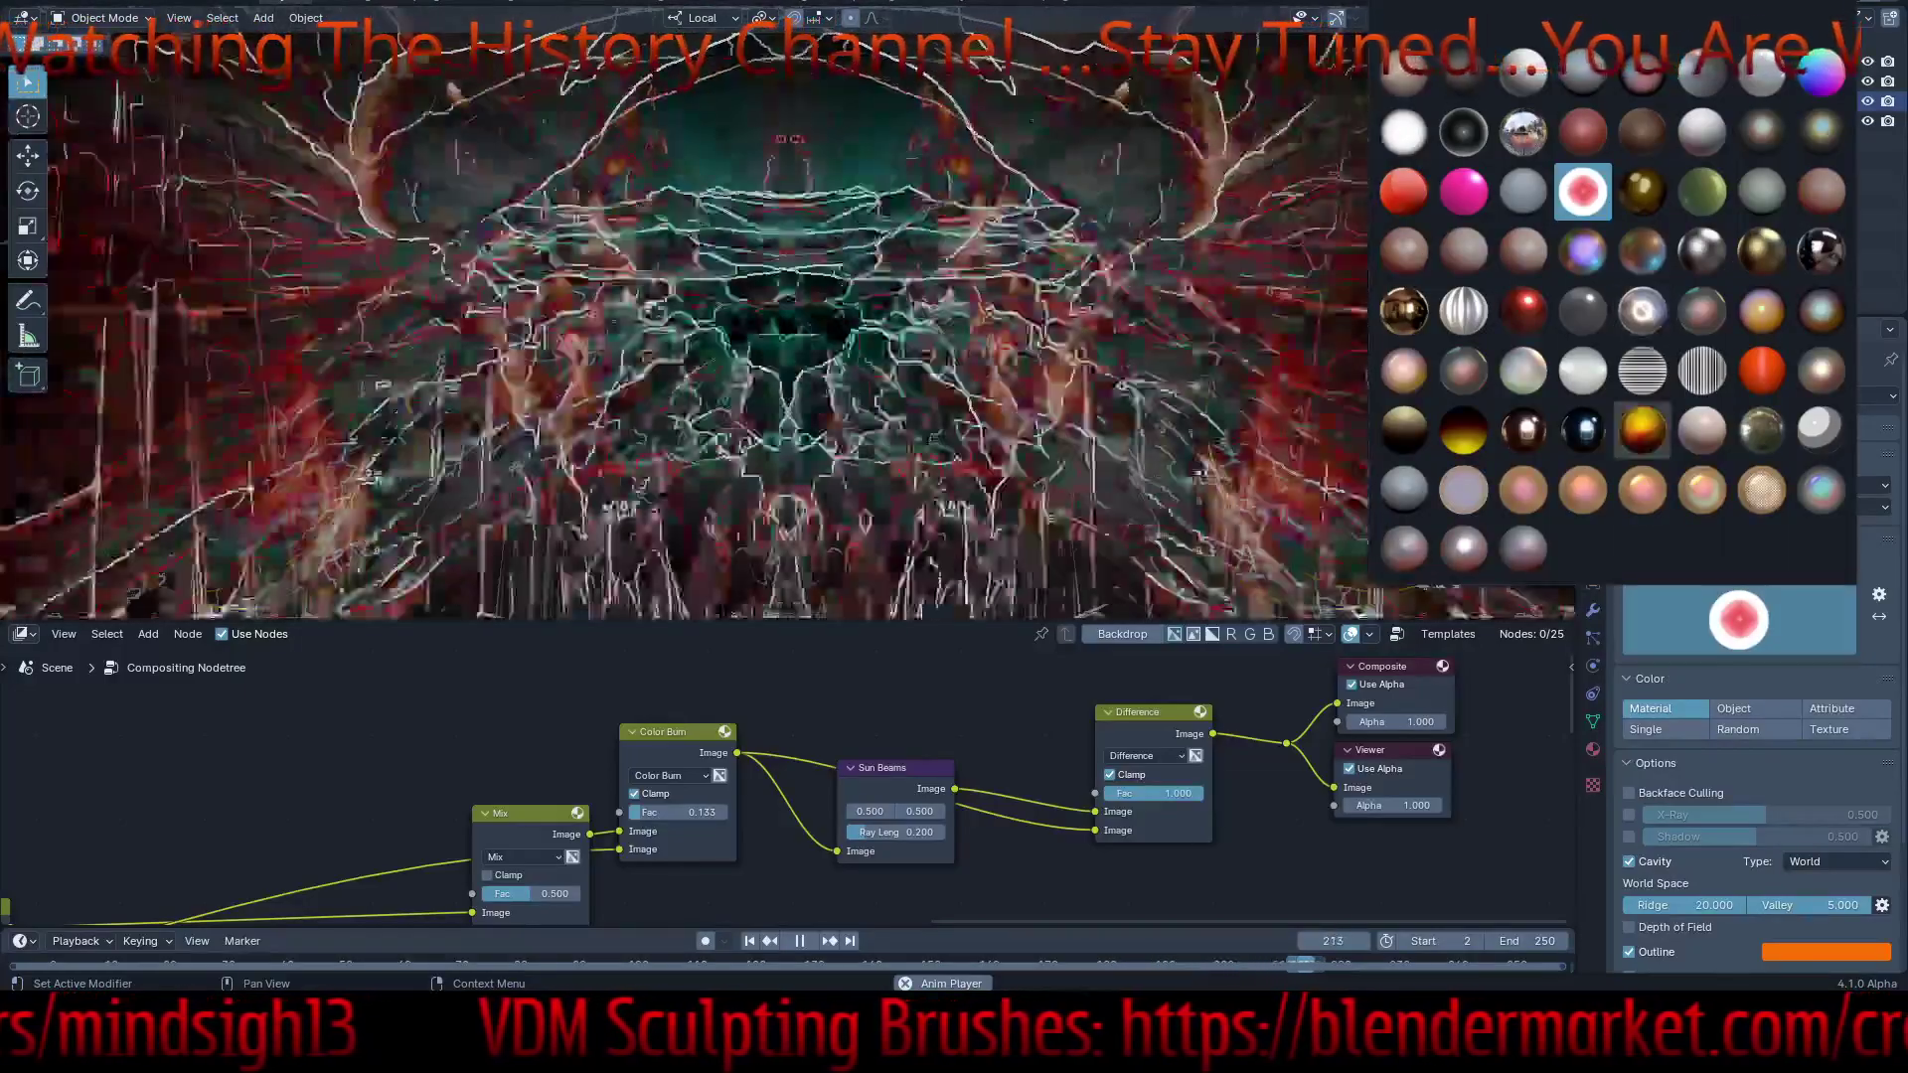
pyautogui.click(1641, 429)
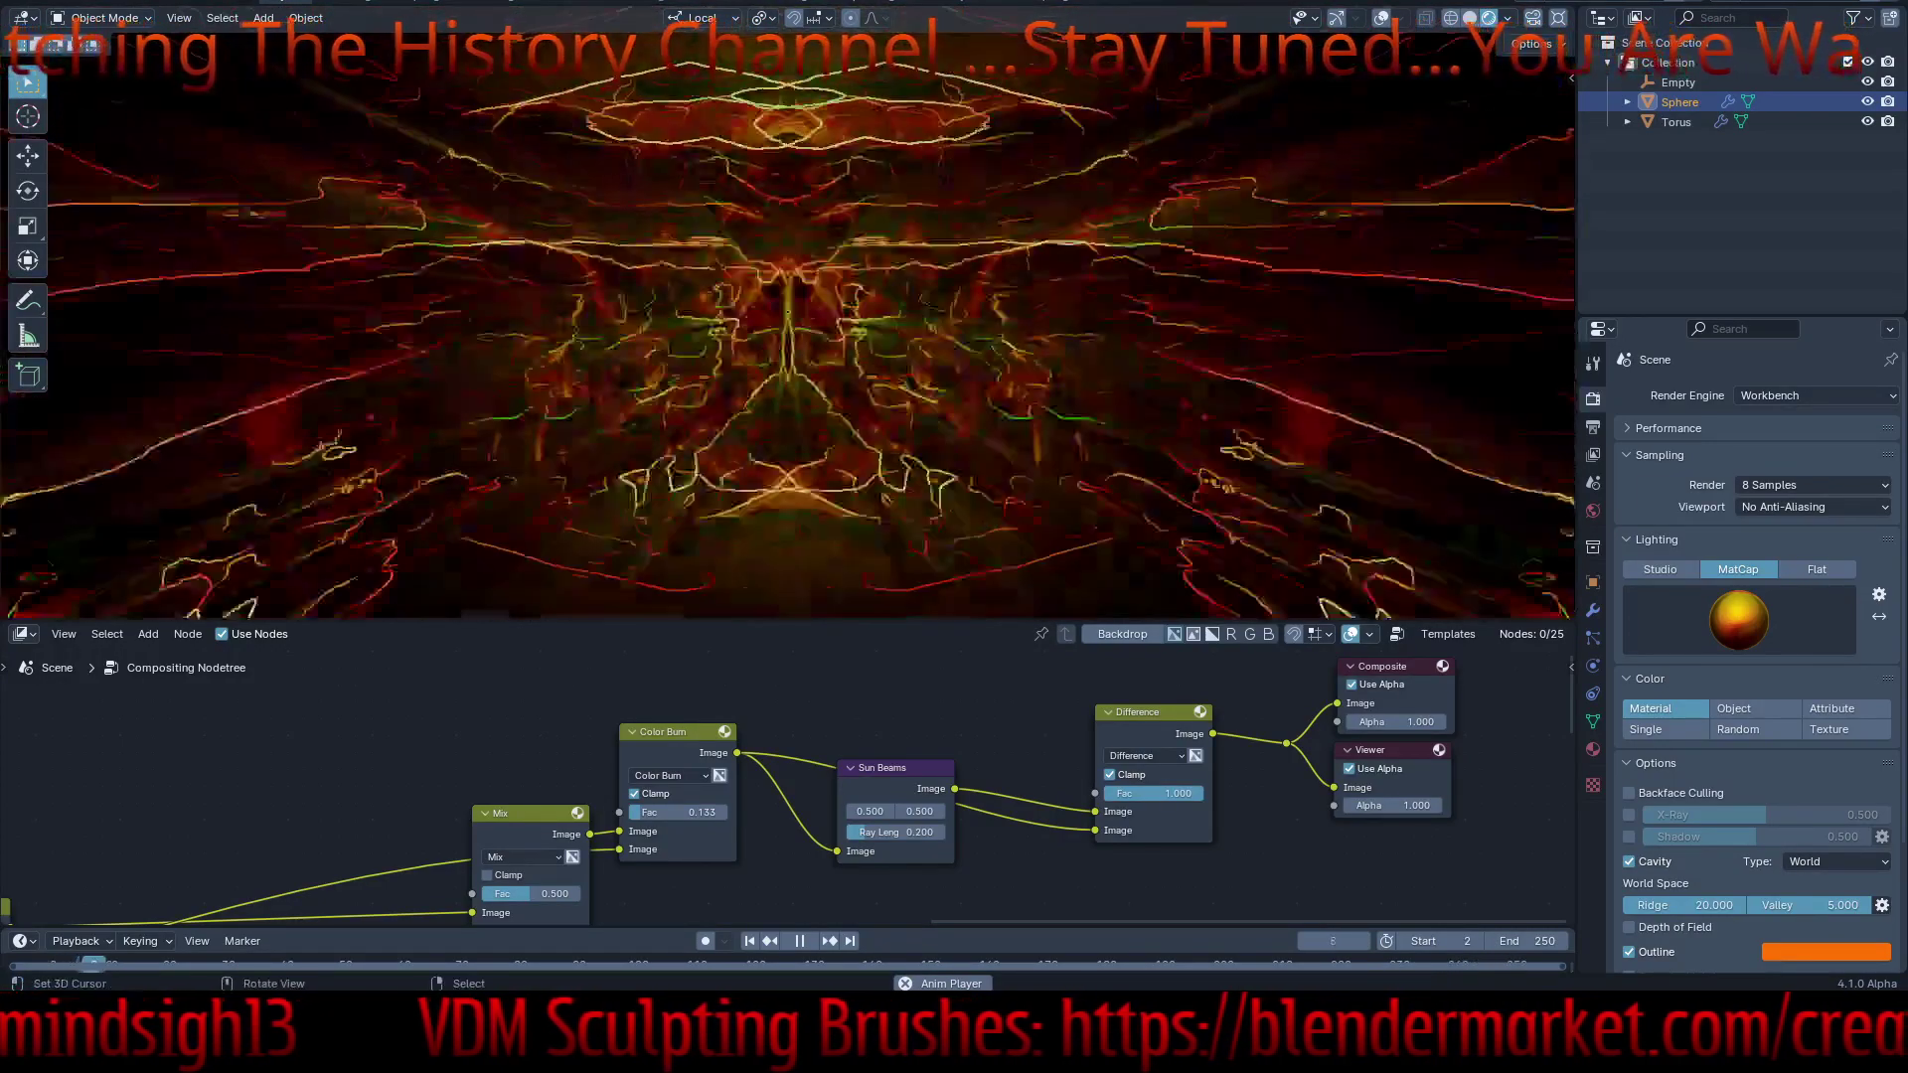
pyautogui.moveTo(788, 328); pyautogui.dragTo(805, 428, button='middle')
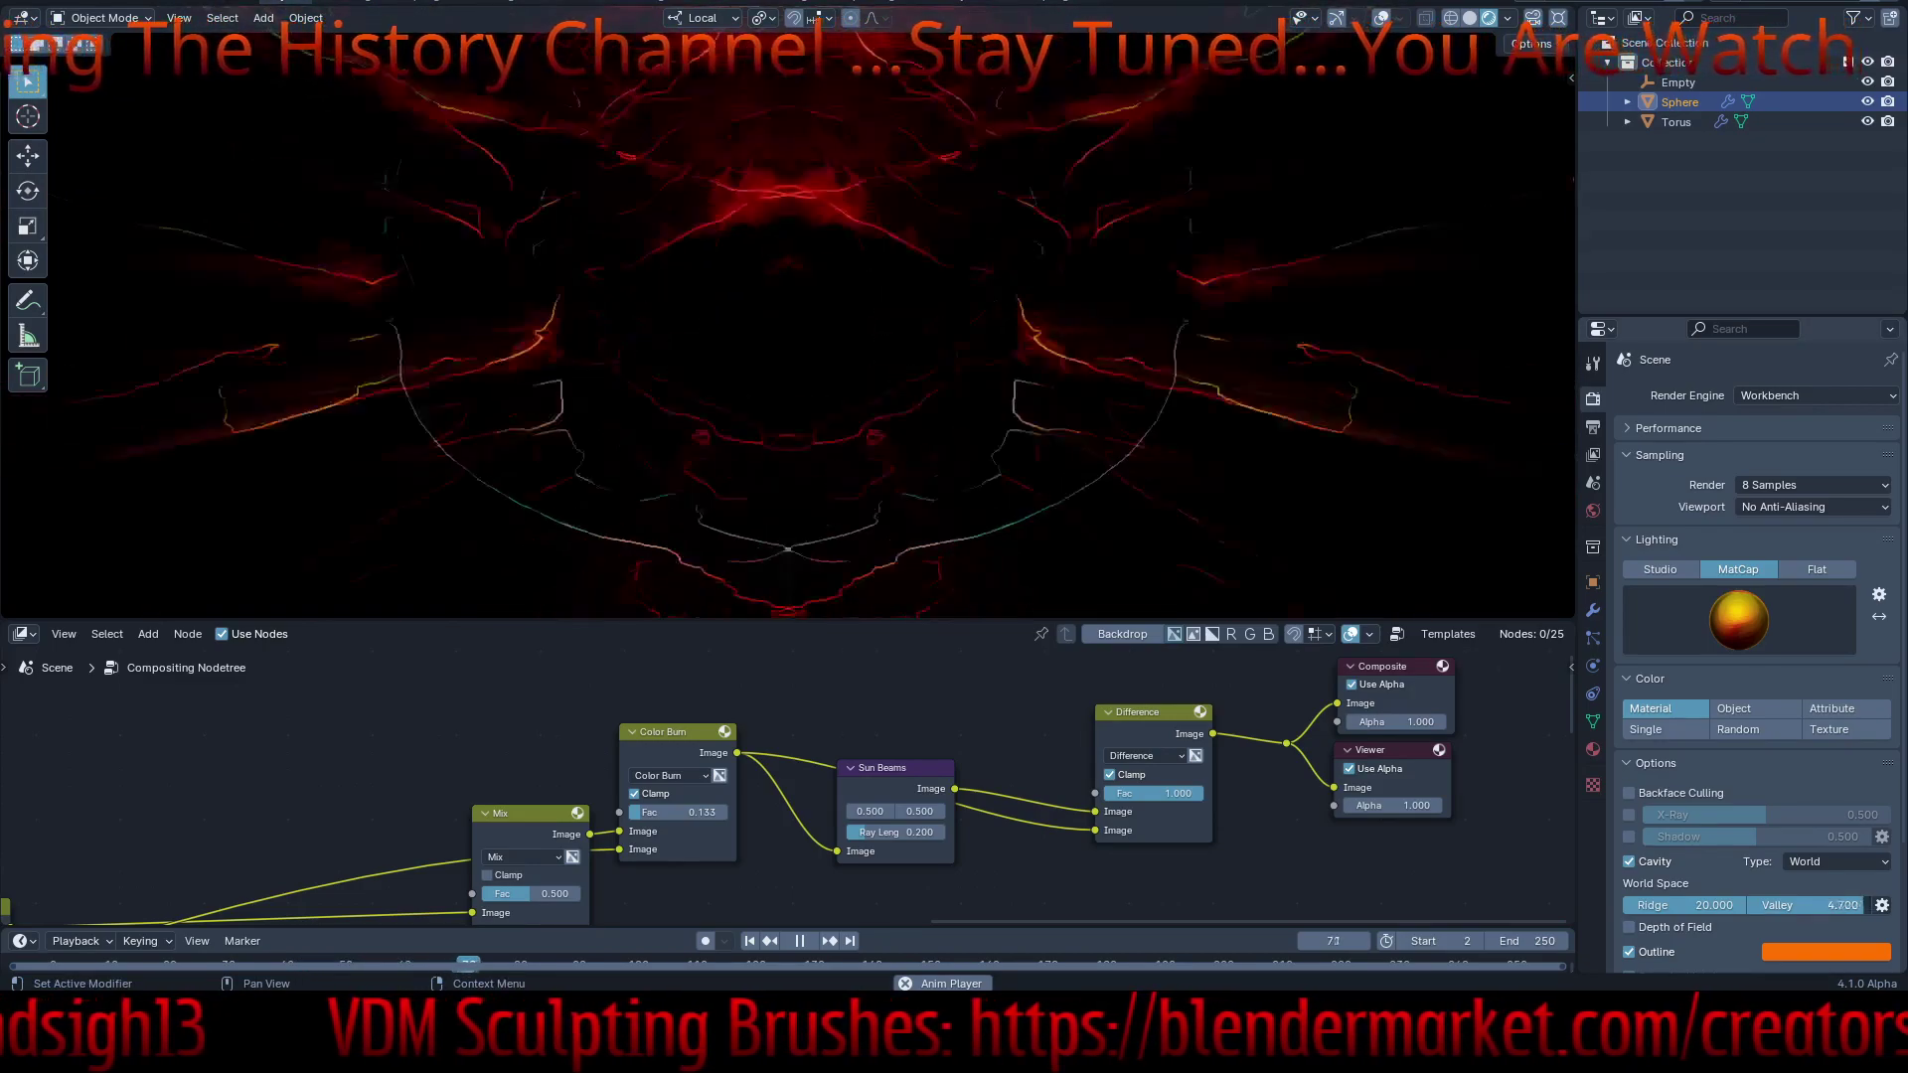
pyautogui.moveTo(1858, 905); pyautogui.dragTo(1734, 906)
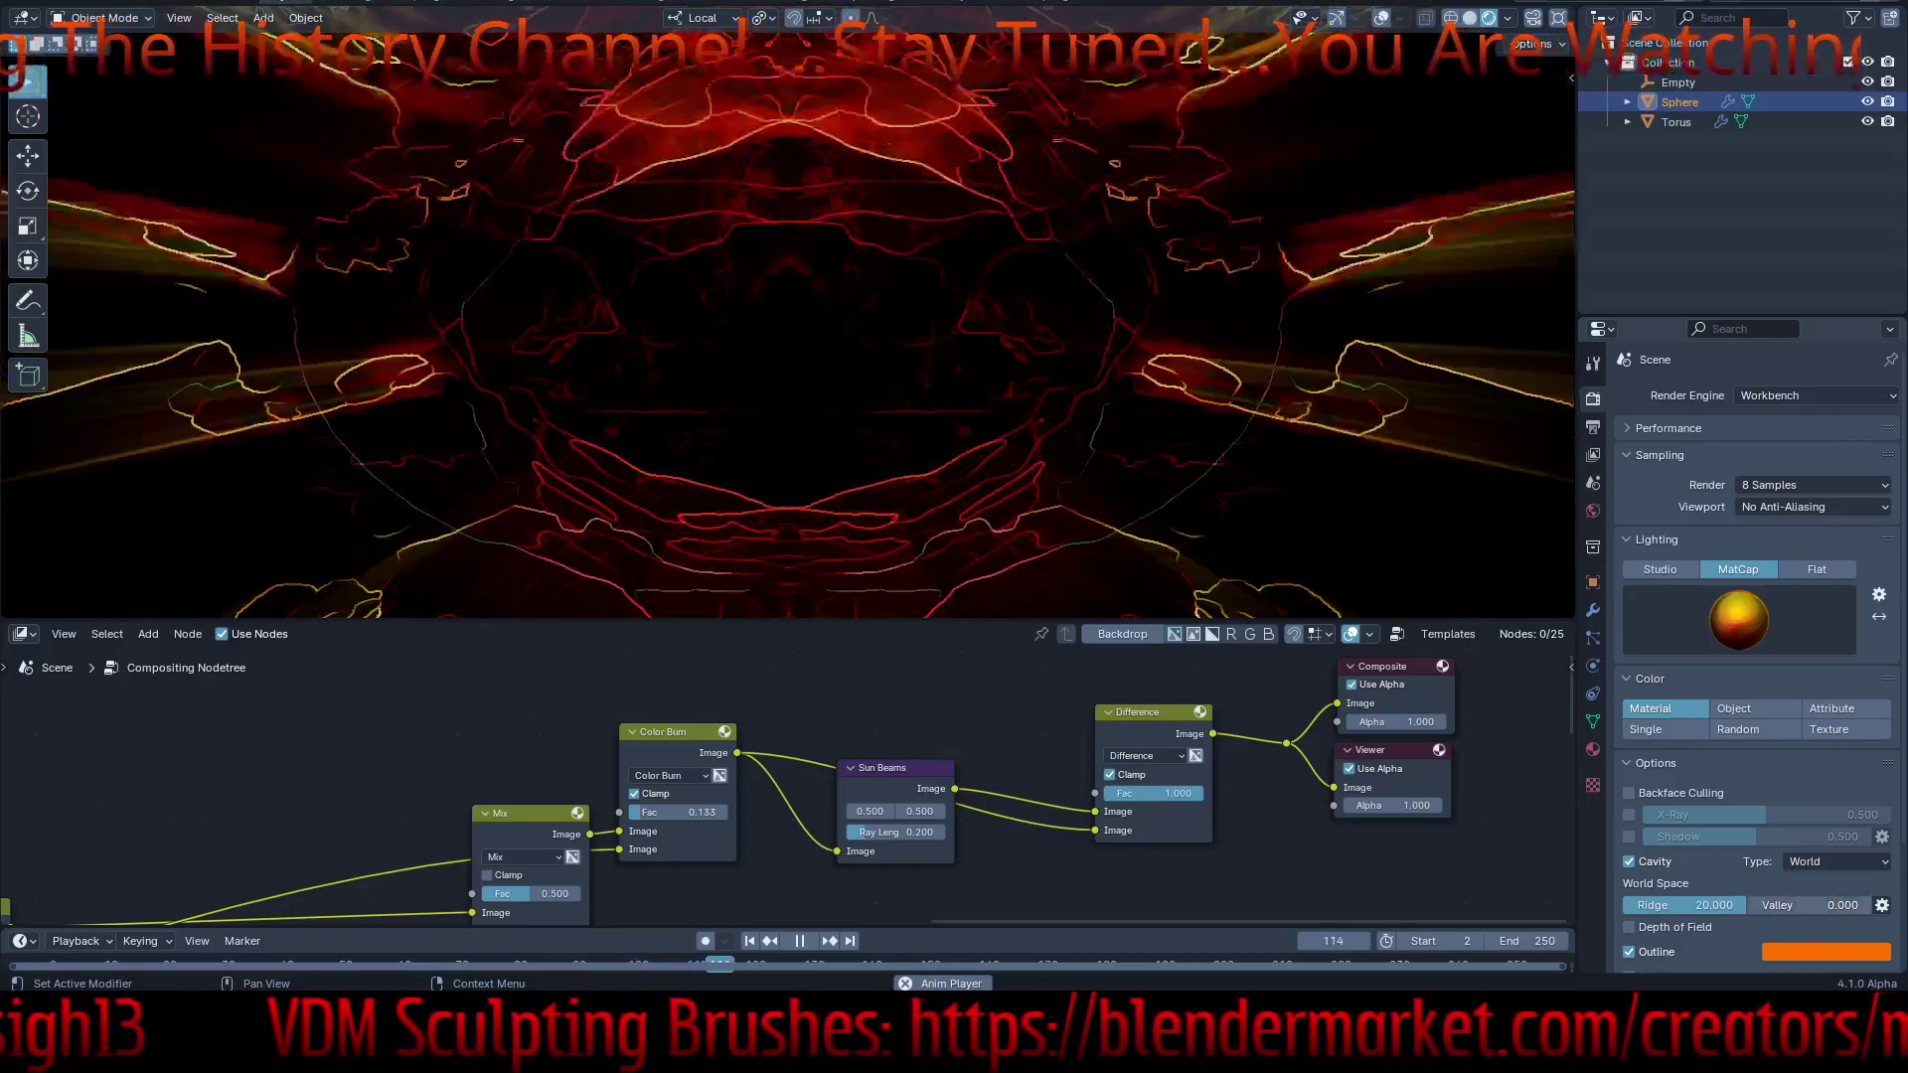
# - Replace the MatCap with the peach-coloured sphere that has an iridescent pink and green centre
pyautogui.click(1739, 619)
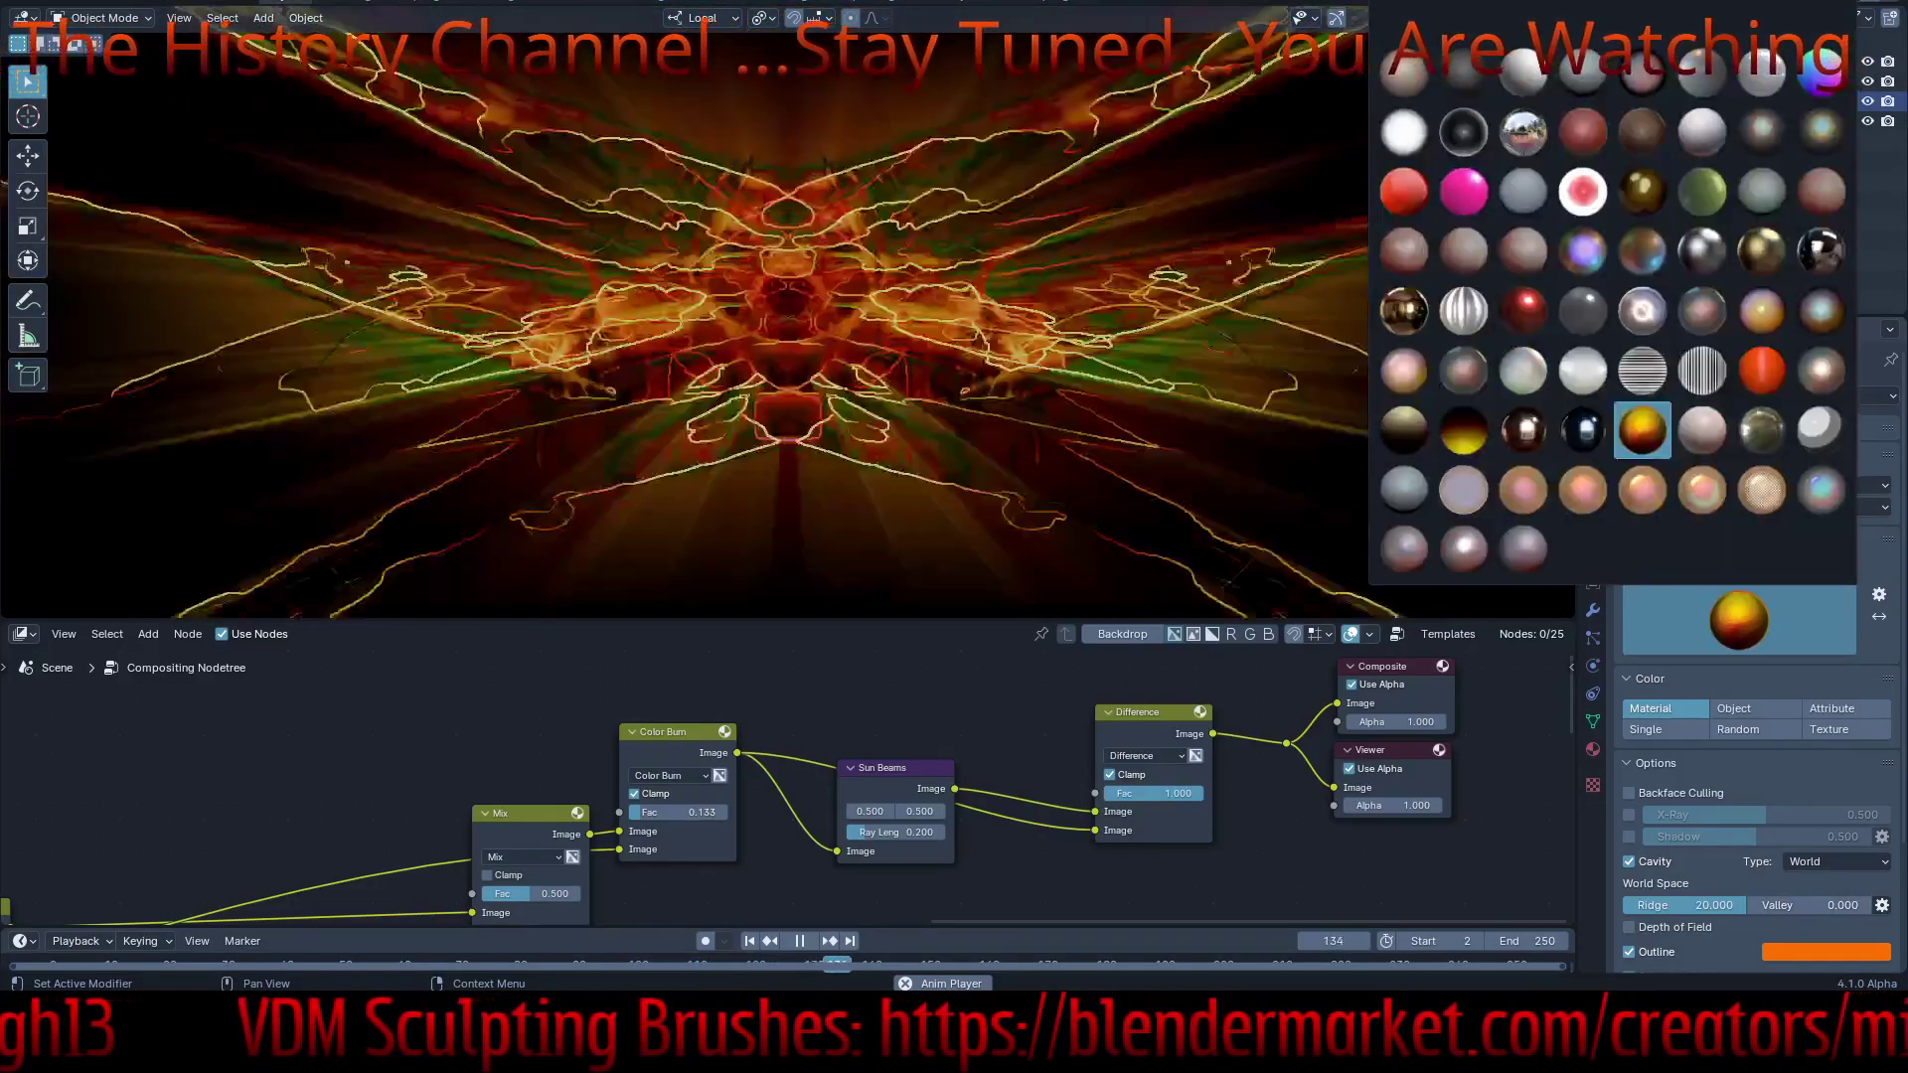
pyautogui.click(1702, 489)
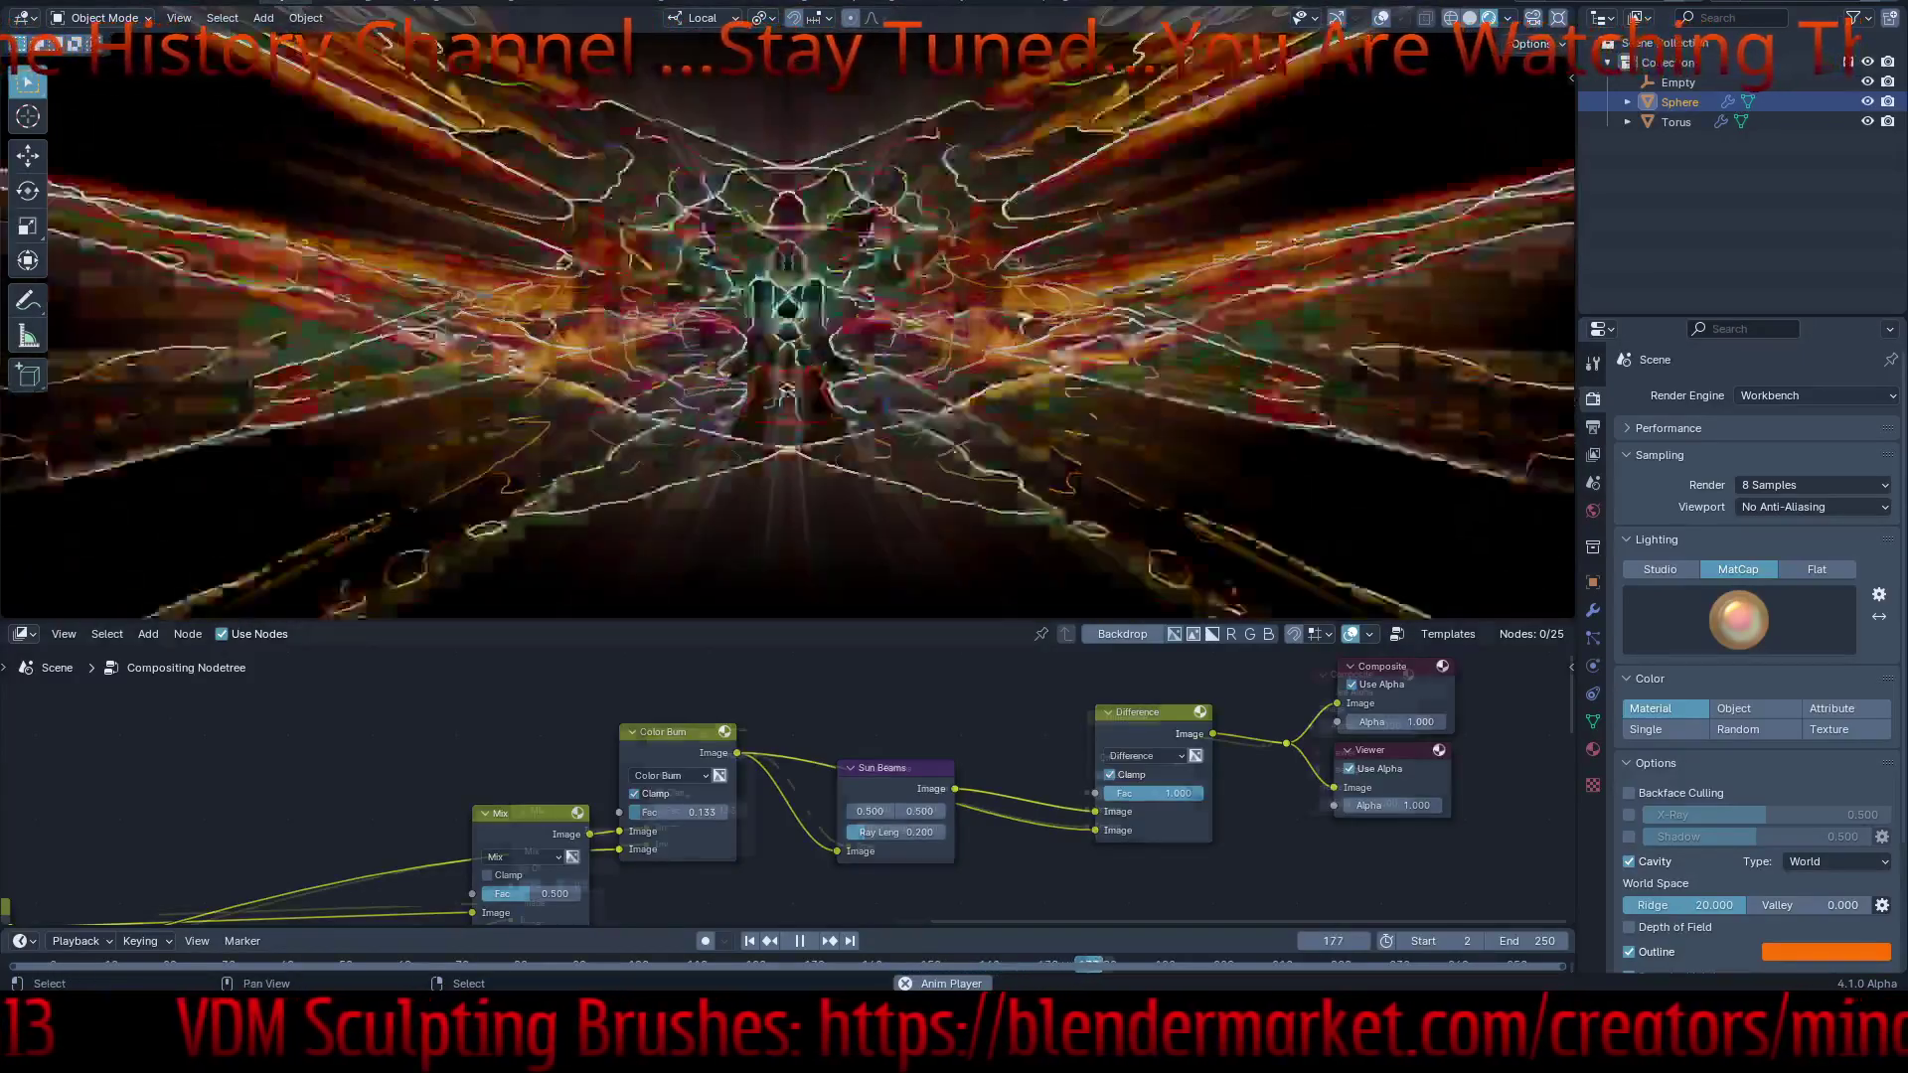
# - Widen the lower Movie Clip node and replace its Turkey terror.mp4 clip with HD_EYE0001-0080.mov from the Videos folder
pyautogui.scroll(-3, 994, 765)
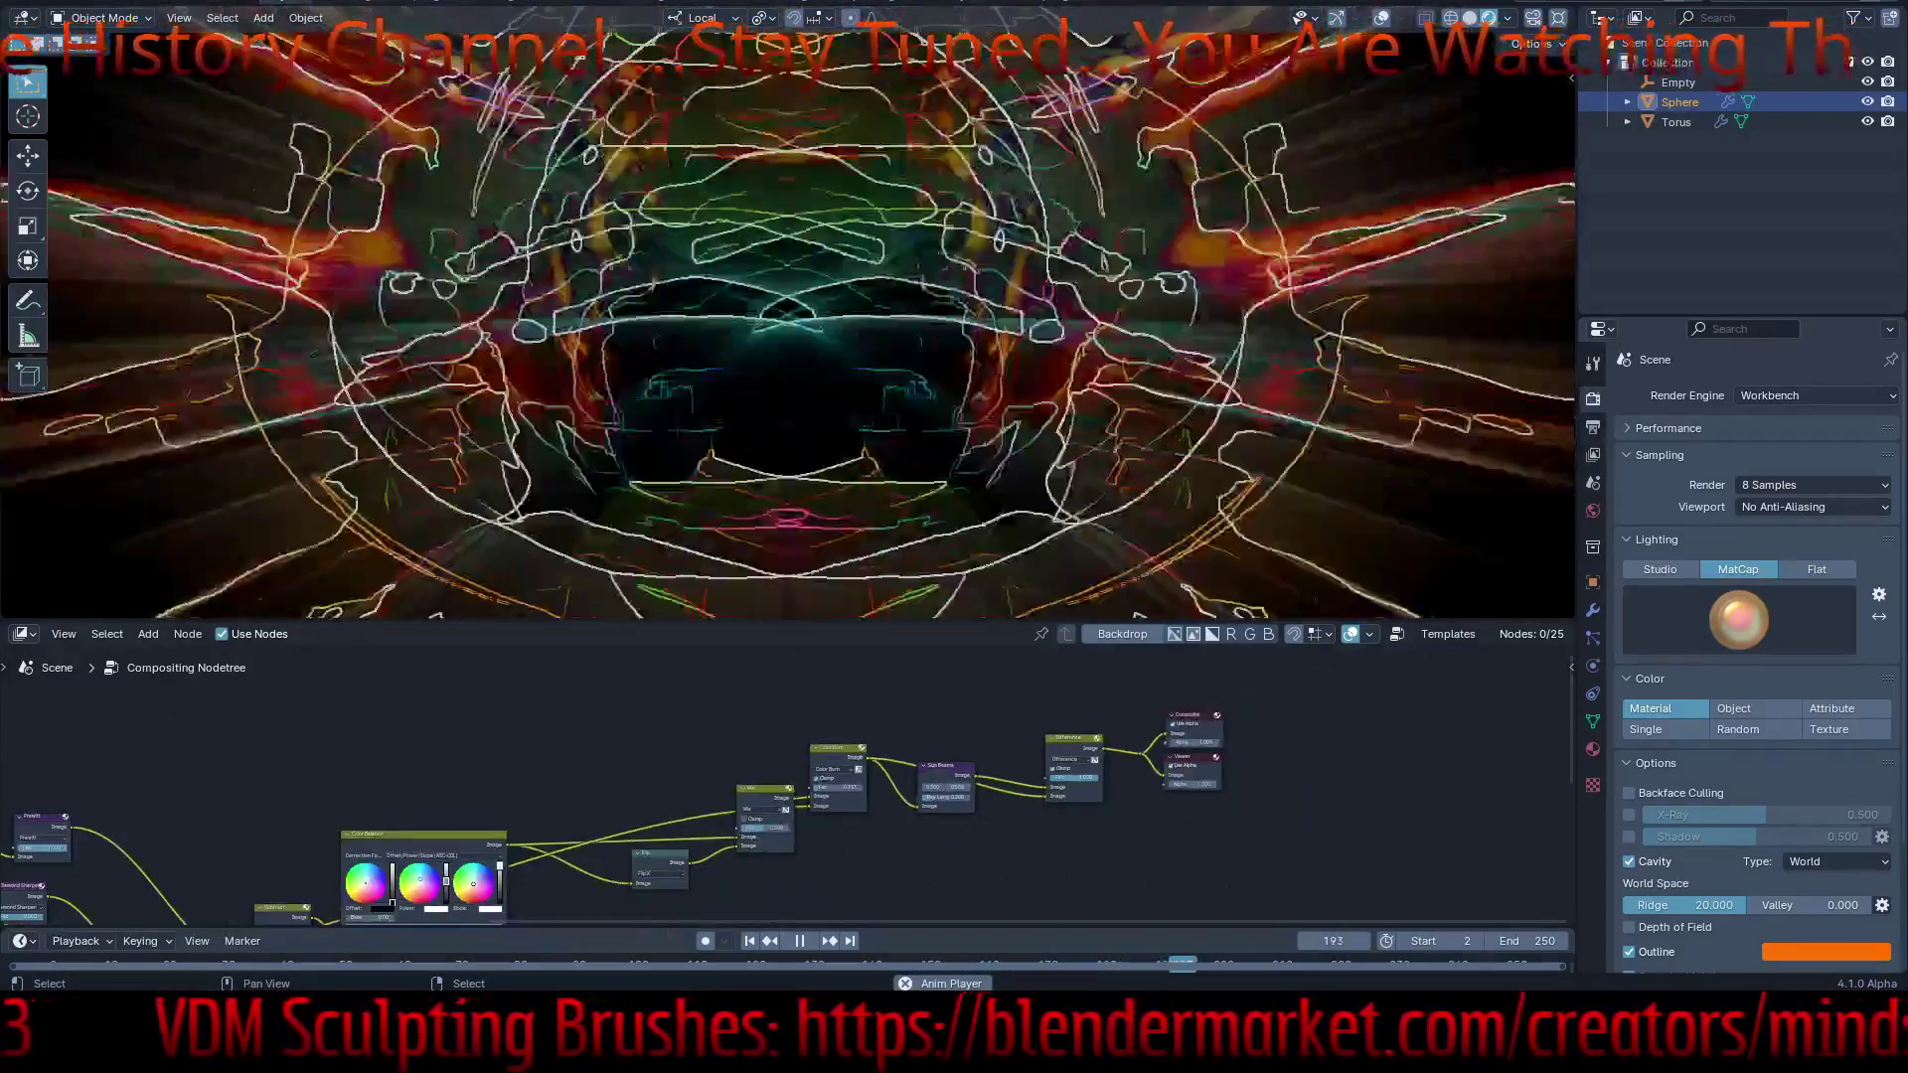
pyautogui.moveTo(497, 865); pyautogui.dragTo(1331, 660, button='middle')
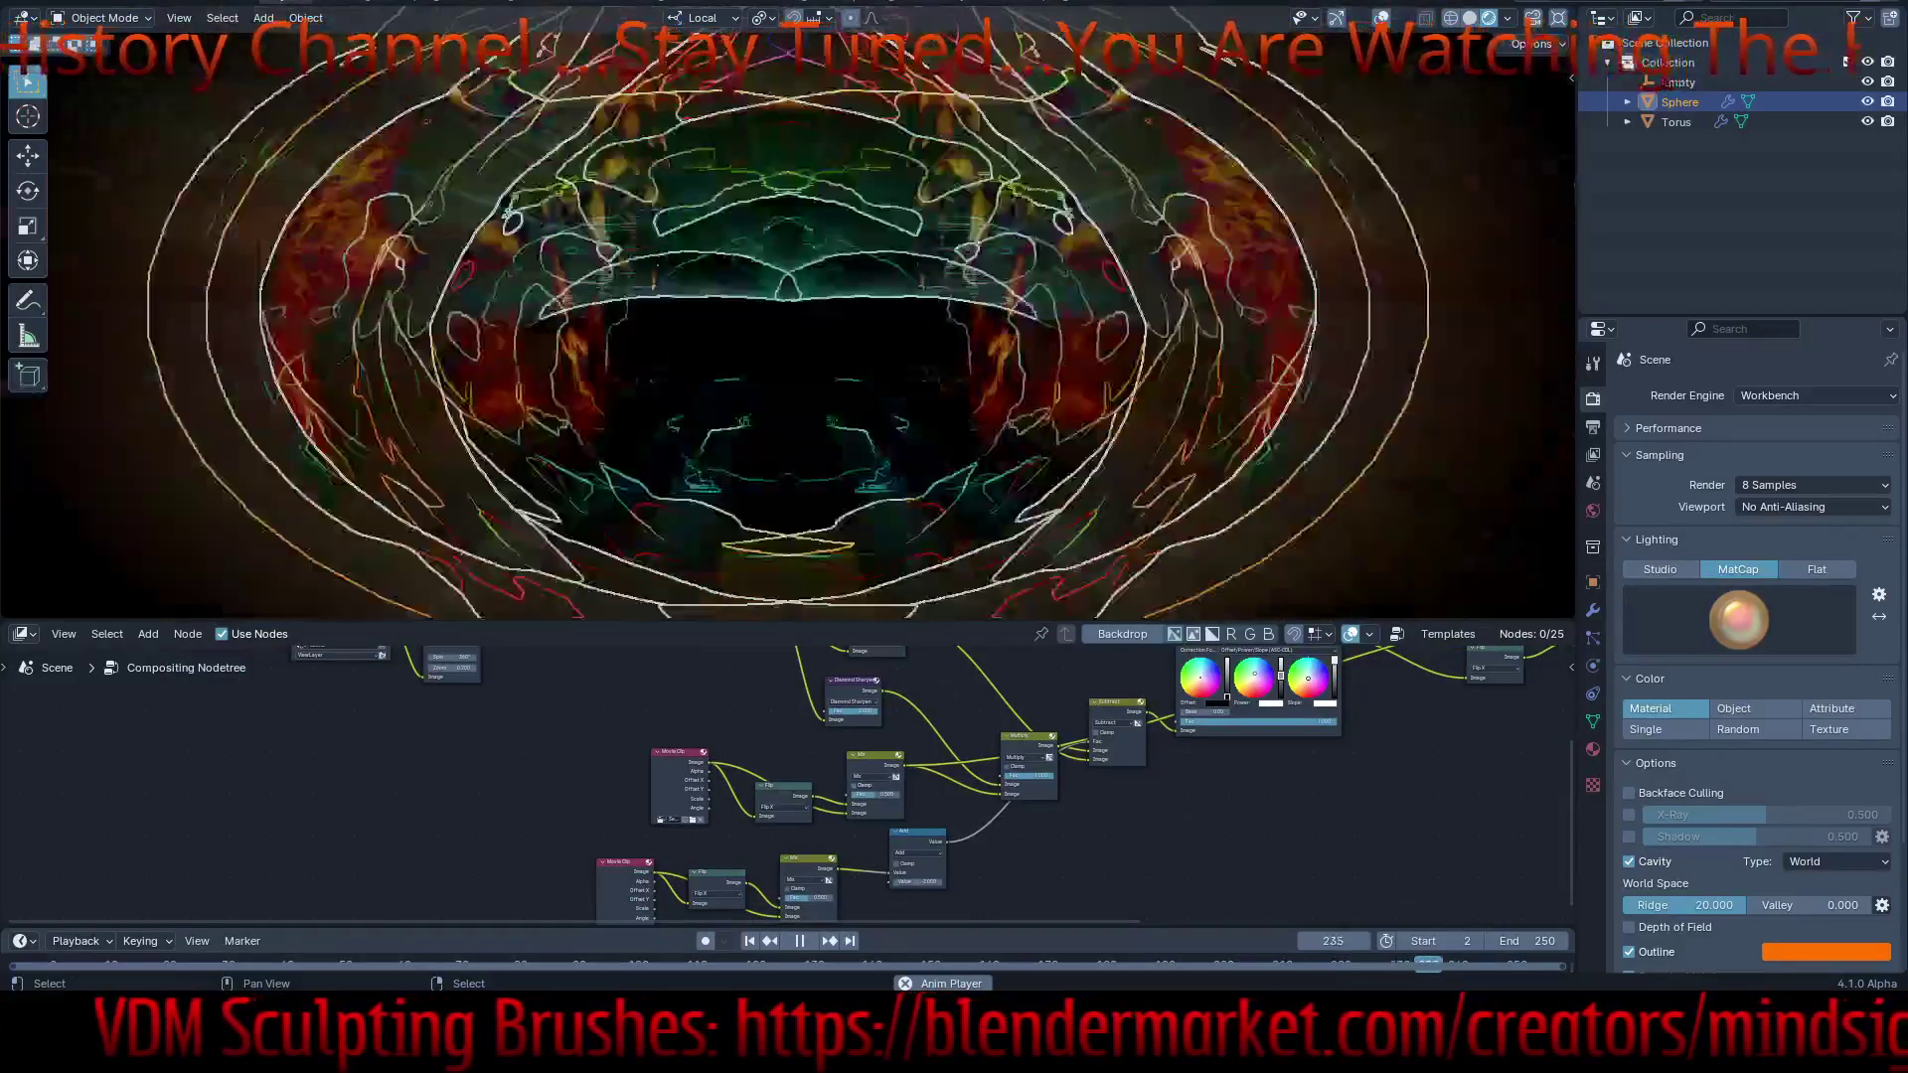
pyautogui.moveTo(686, 801); pyautogui.dragTo(779, 763, button='middle')
pyautogui.scroll(5, 779, 763)
pyautogui.scroll(3, 803, 779)
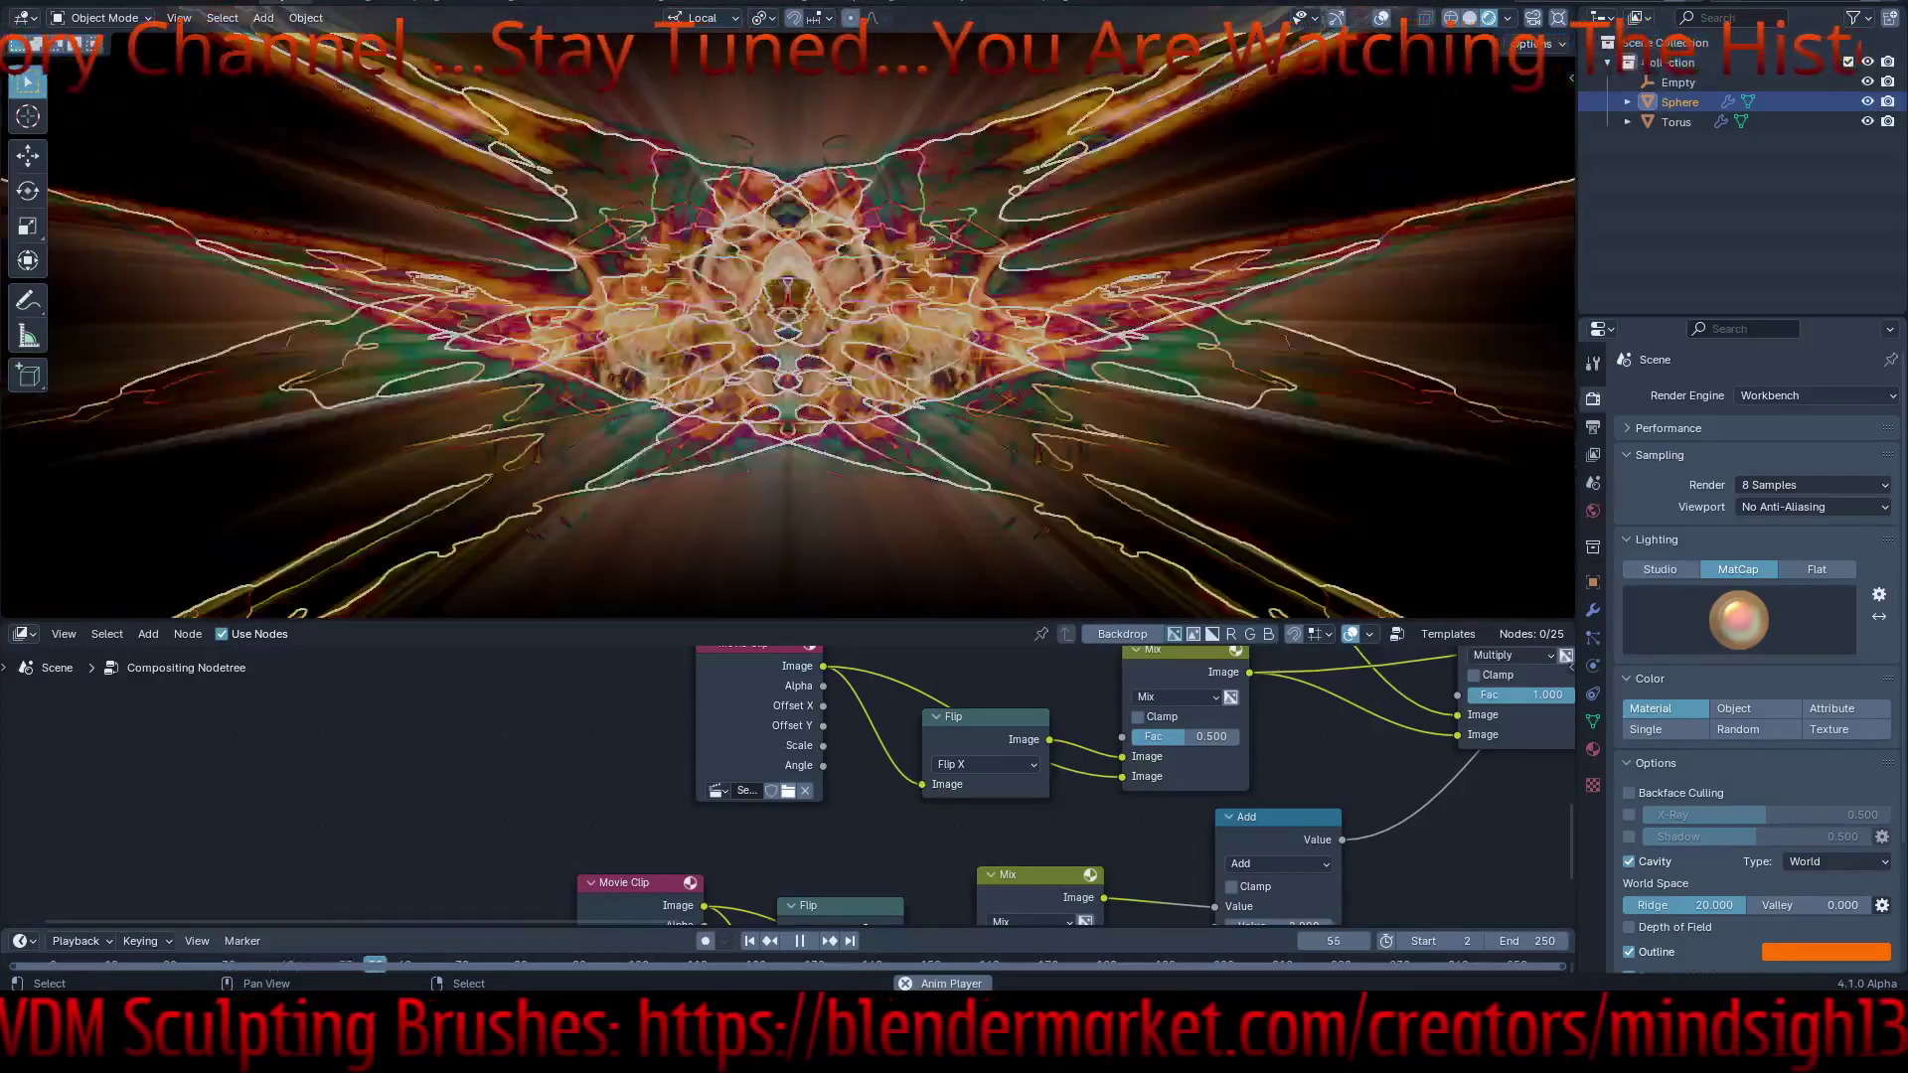
pyautogui.moveTo(787, 797); pyautogui.dragTo(886, 651, button='middle')
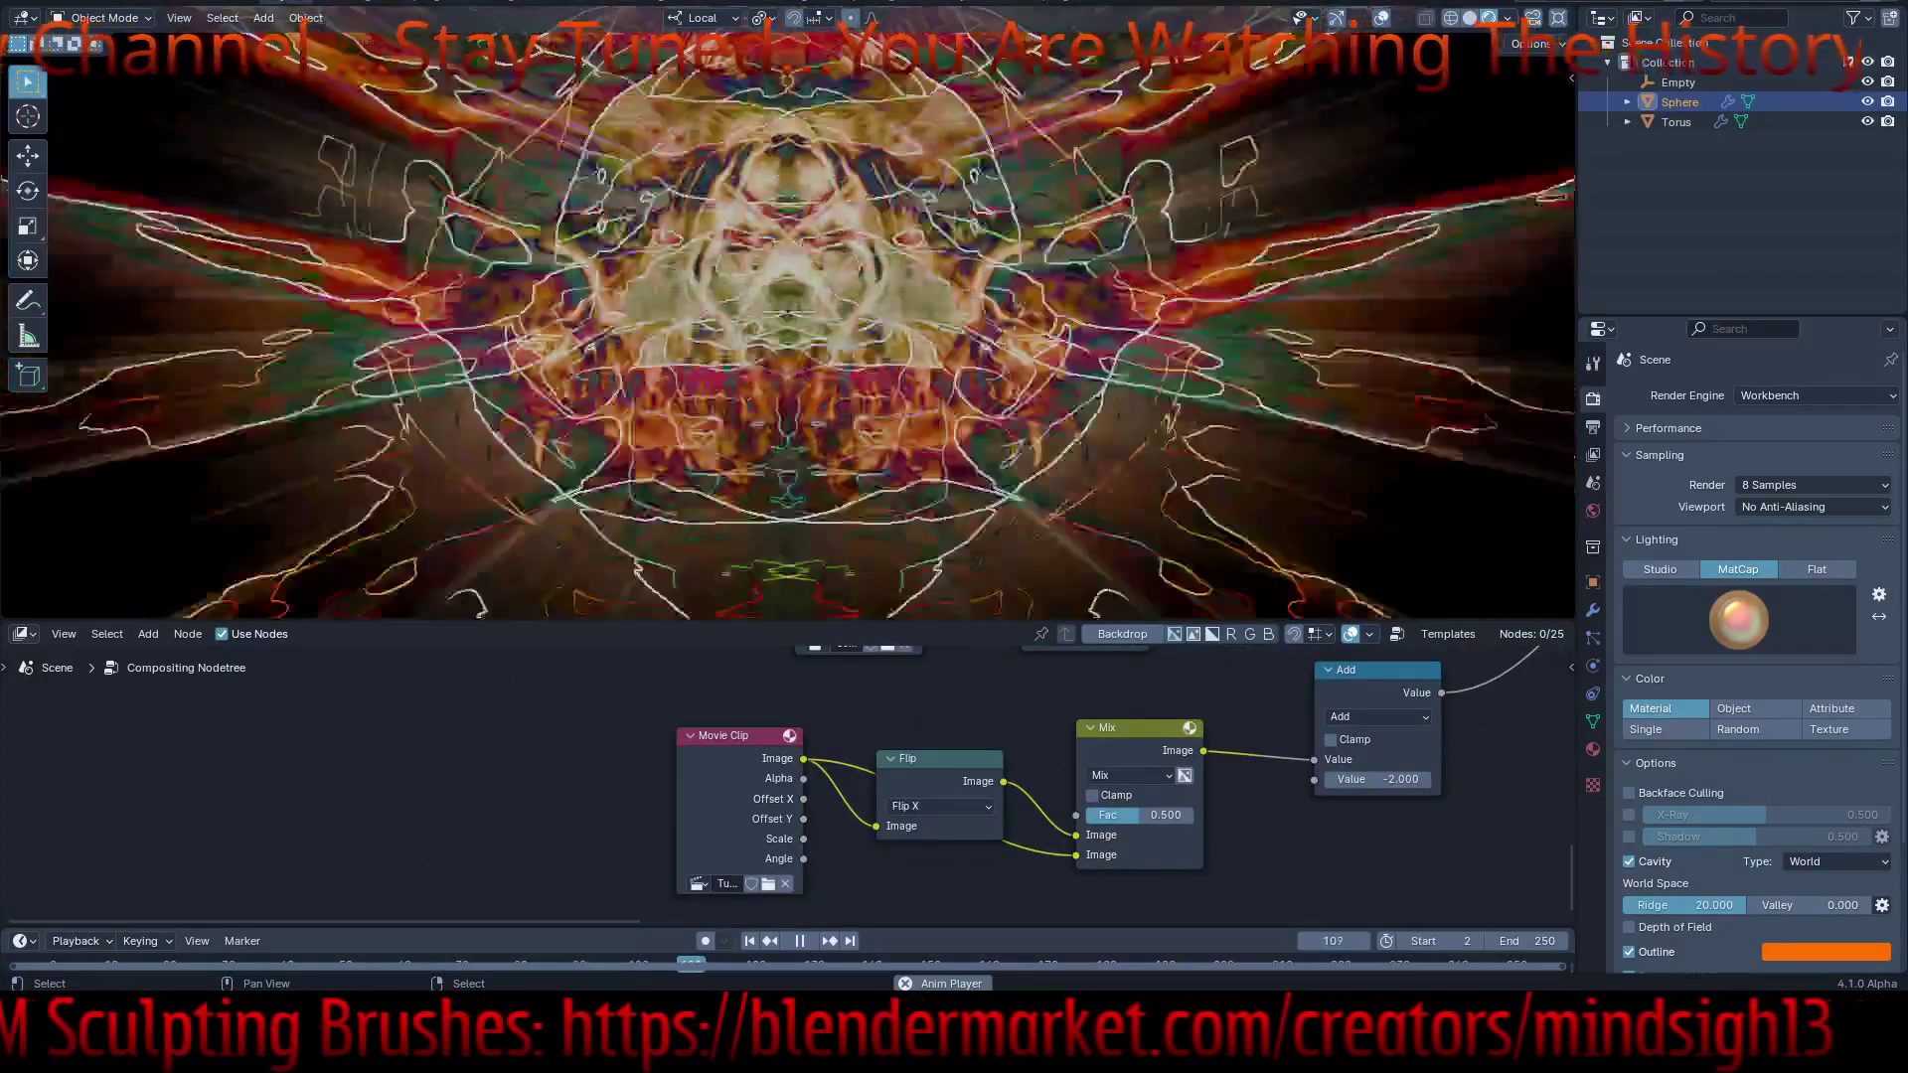
pyautogui.moveTo(678, 810); pyautogui.dragTo(478, 810)
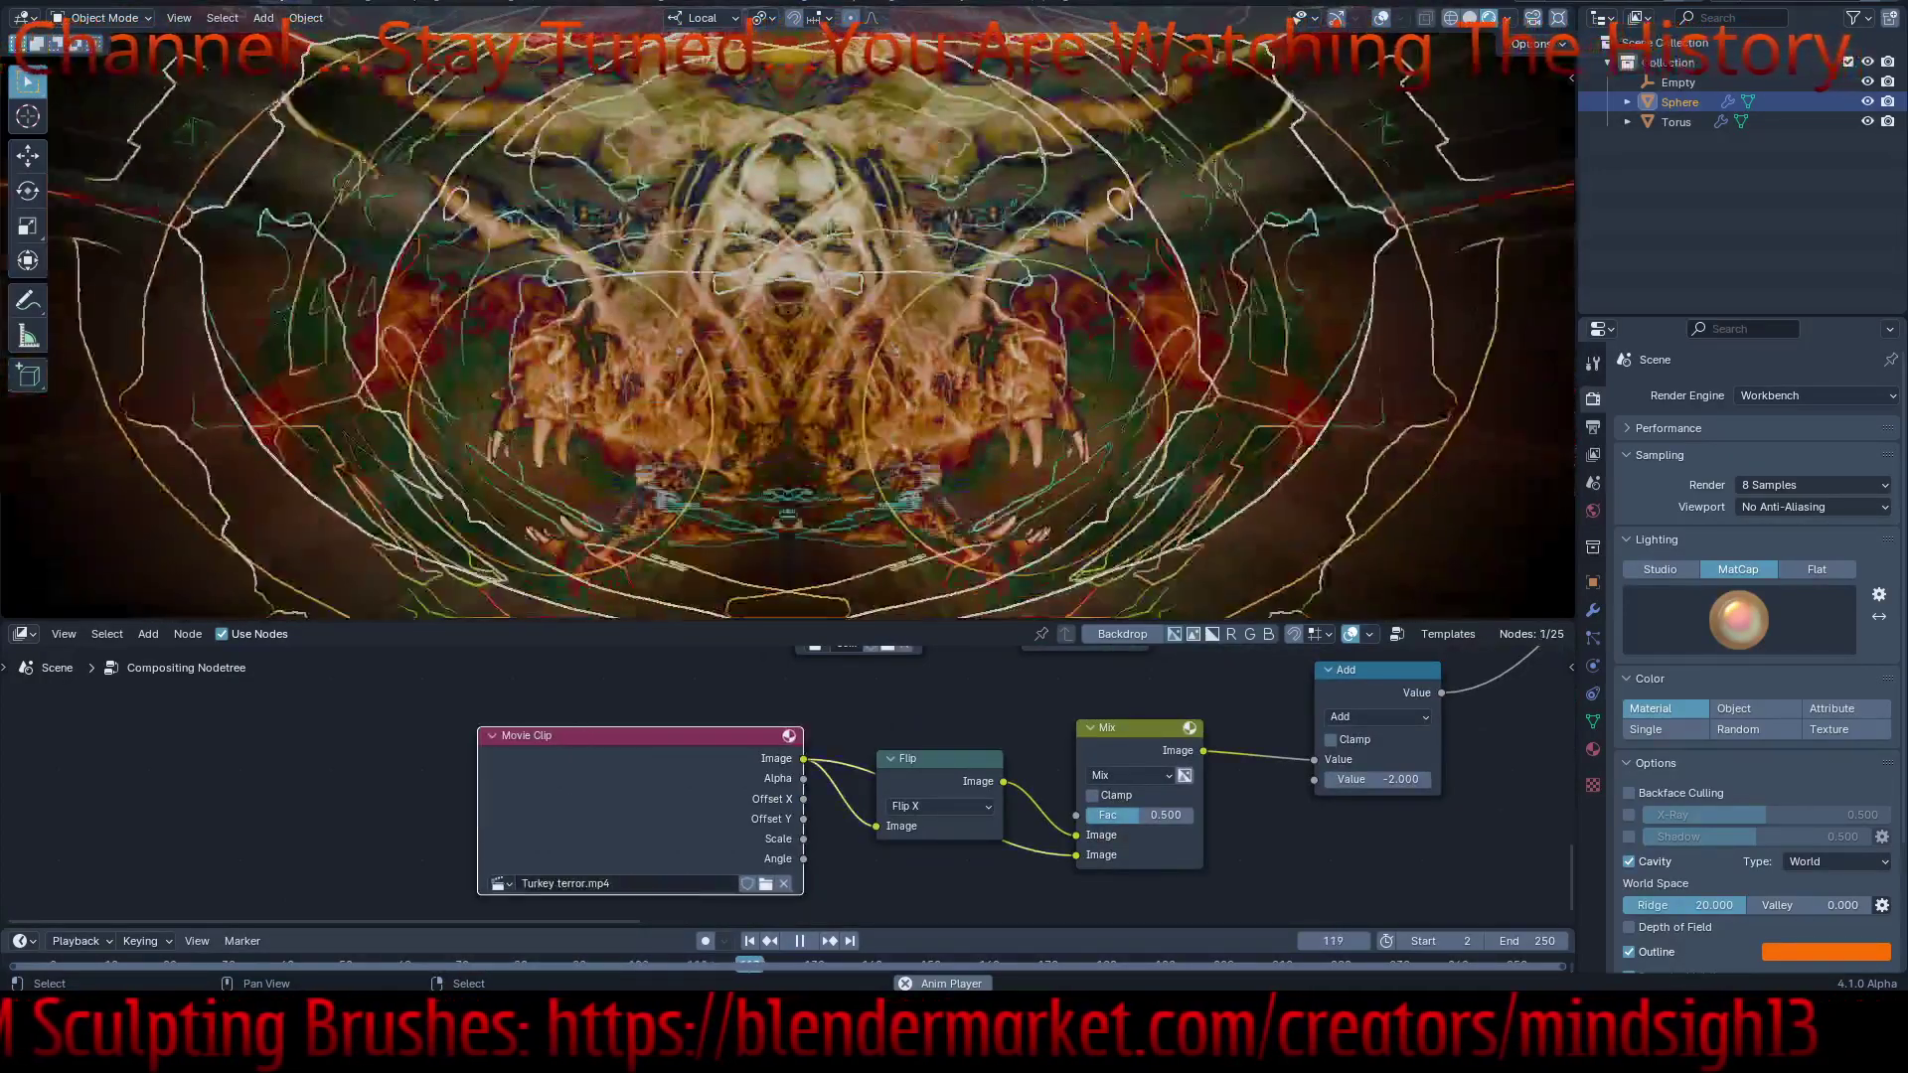
pyautogui.click(765, 884)
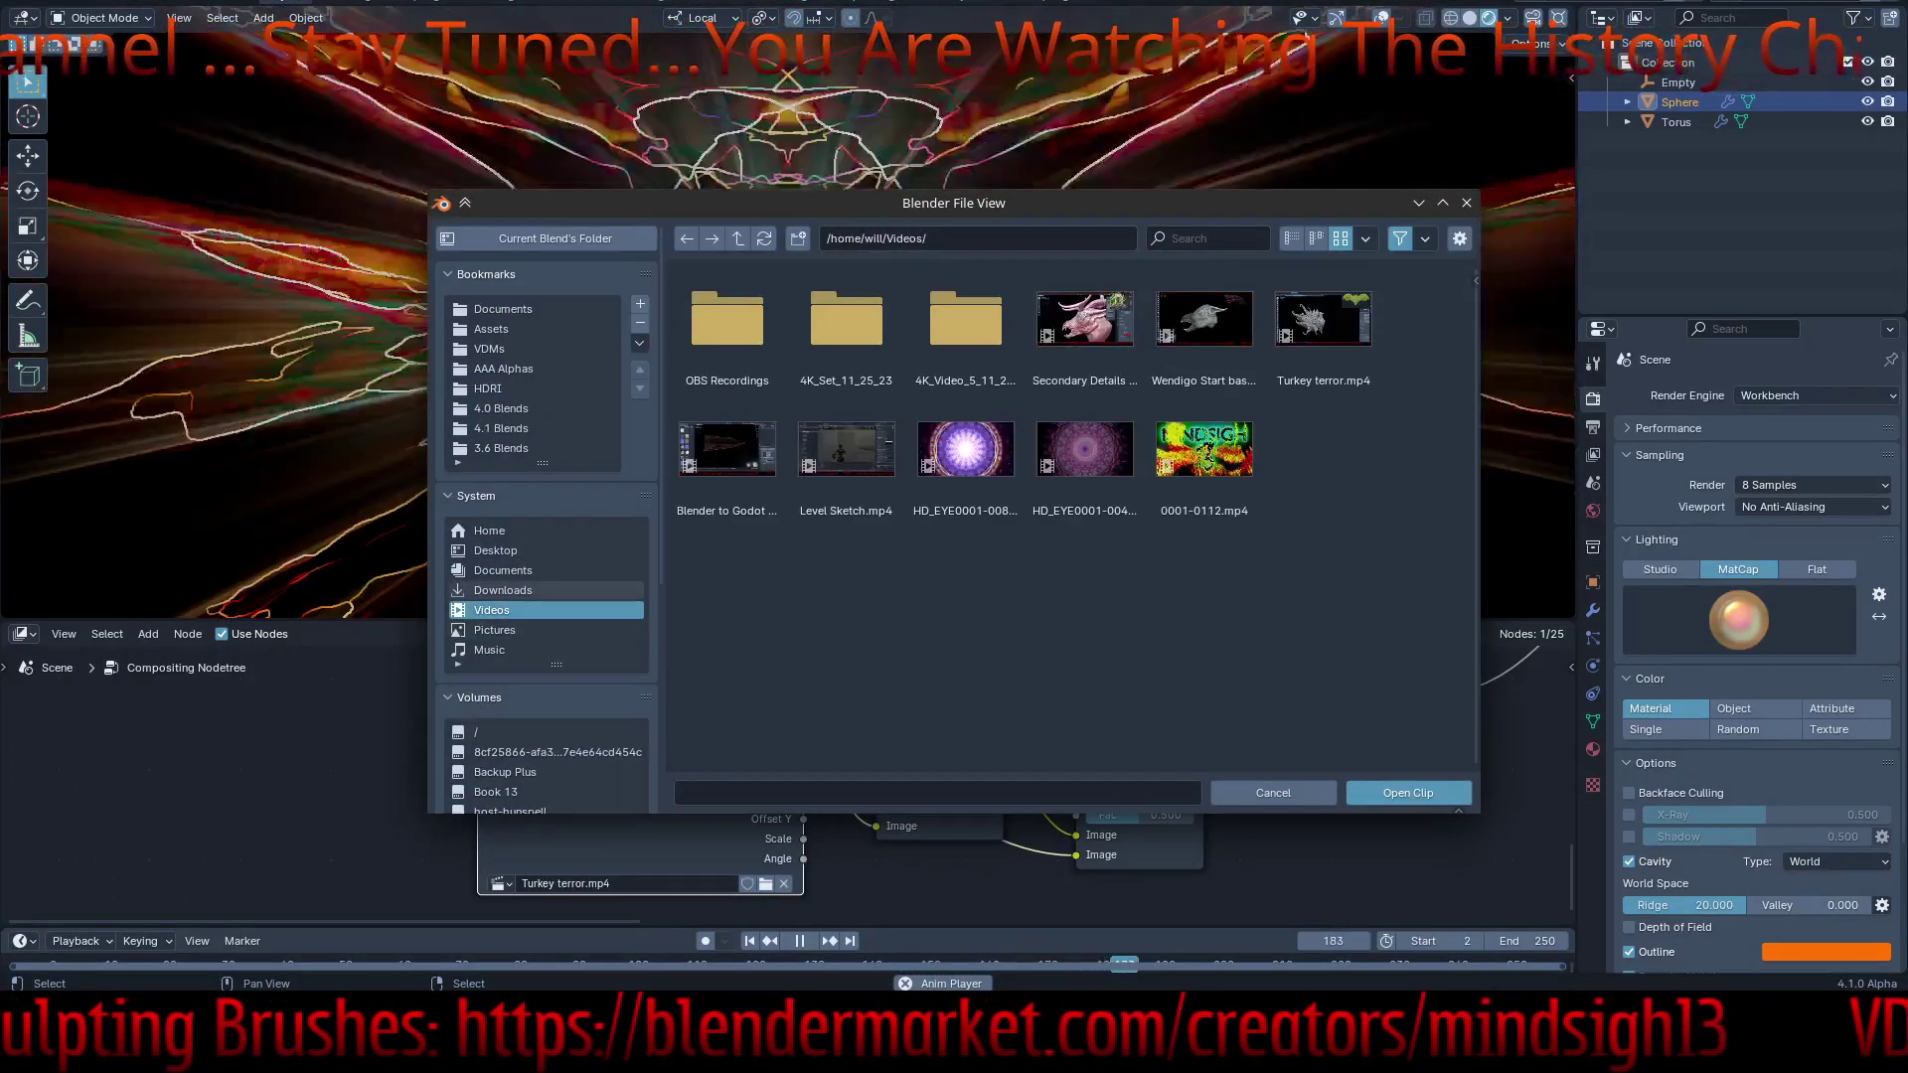
pyautogui.doubleClick(965, 452)
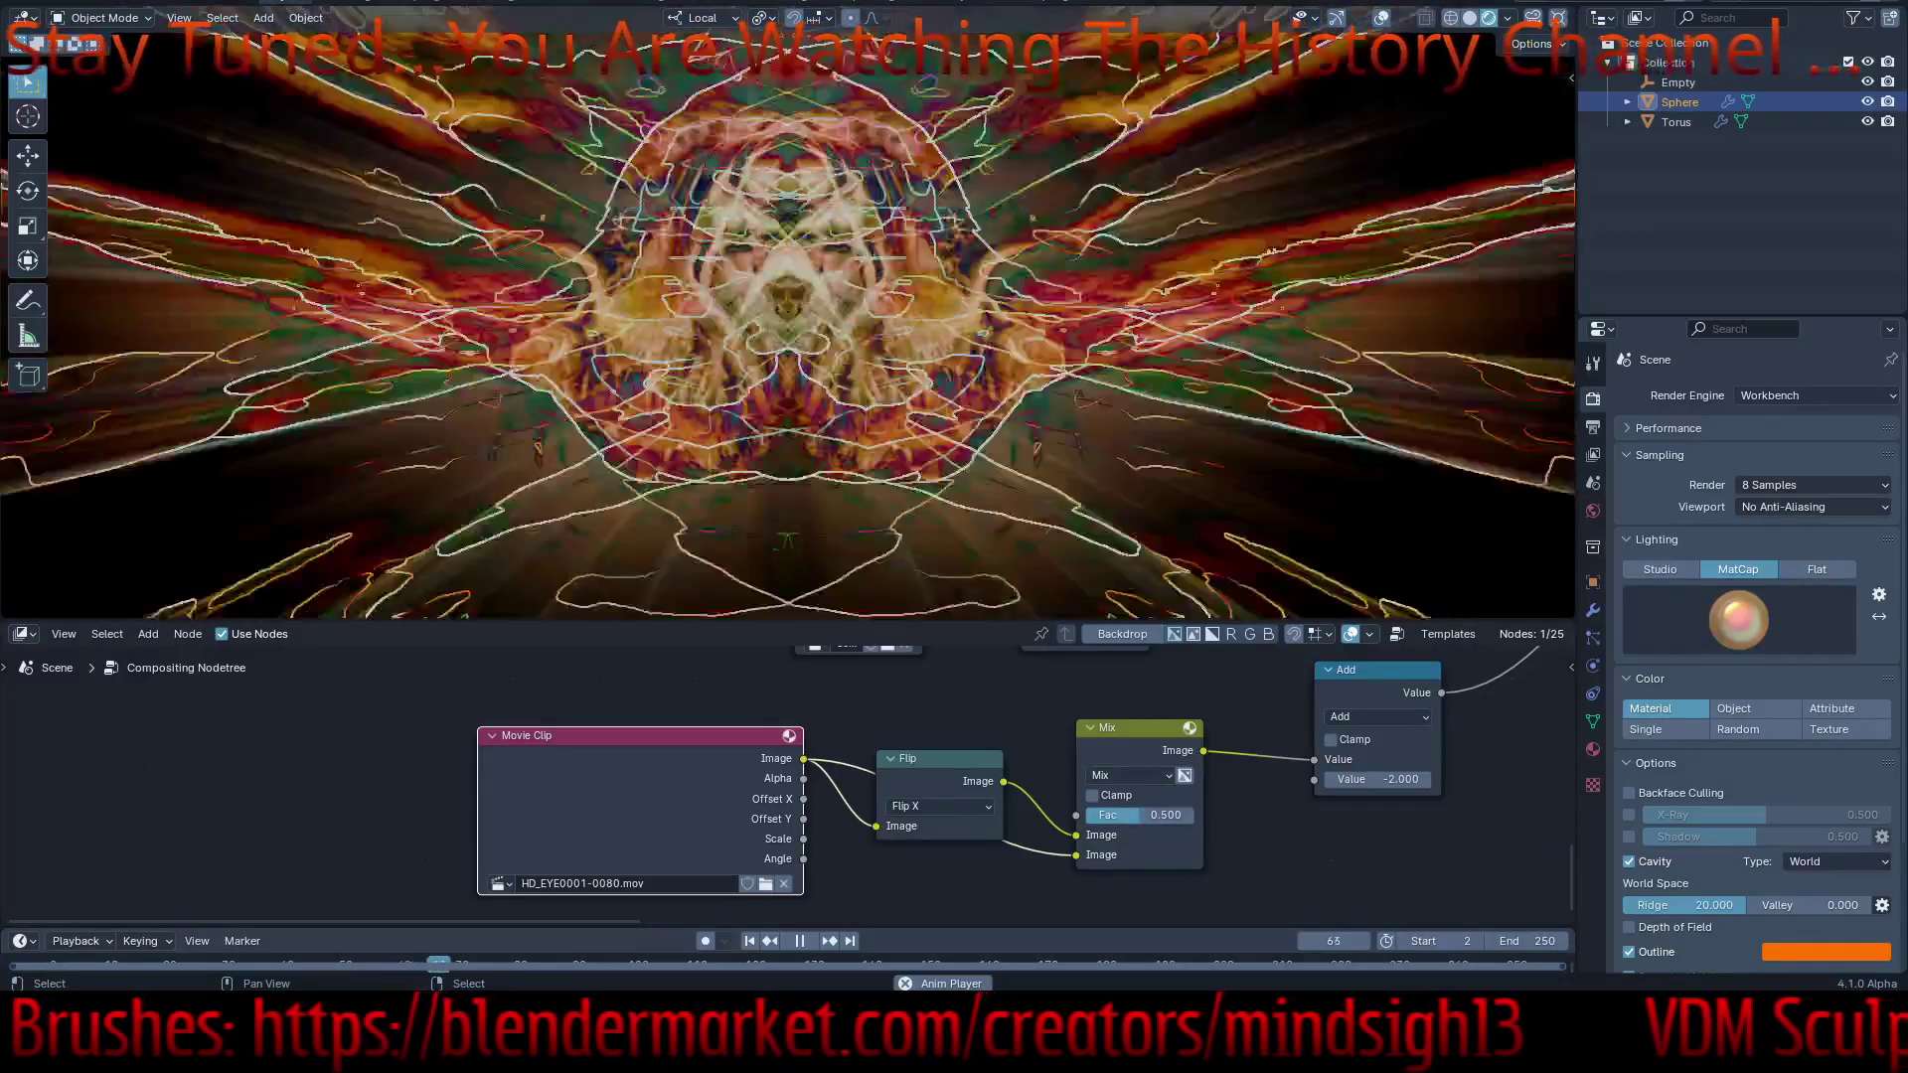
# - Move the Multiply node down below the Subtract node, clear of the links running into Subtract
pyautogui.moveTo(1093, 761); pyautogui.dragTo(862, 828, button='middle')
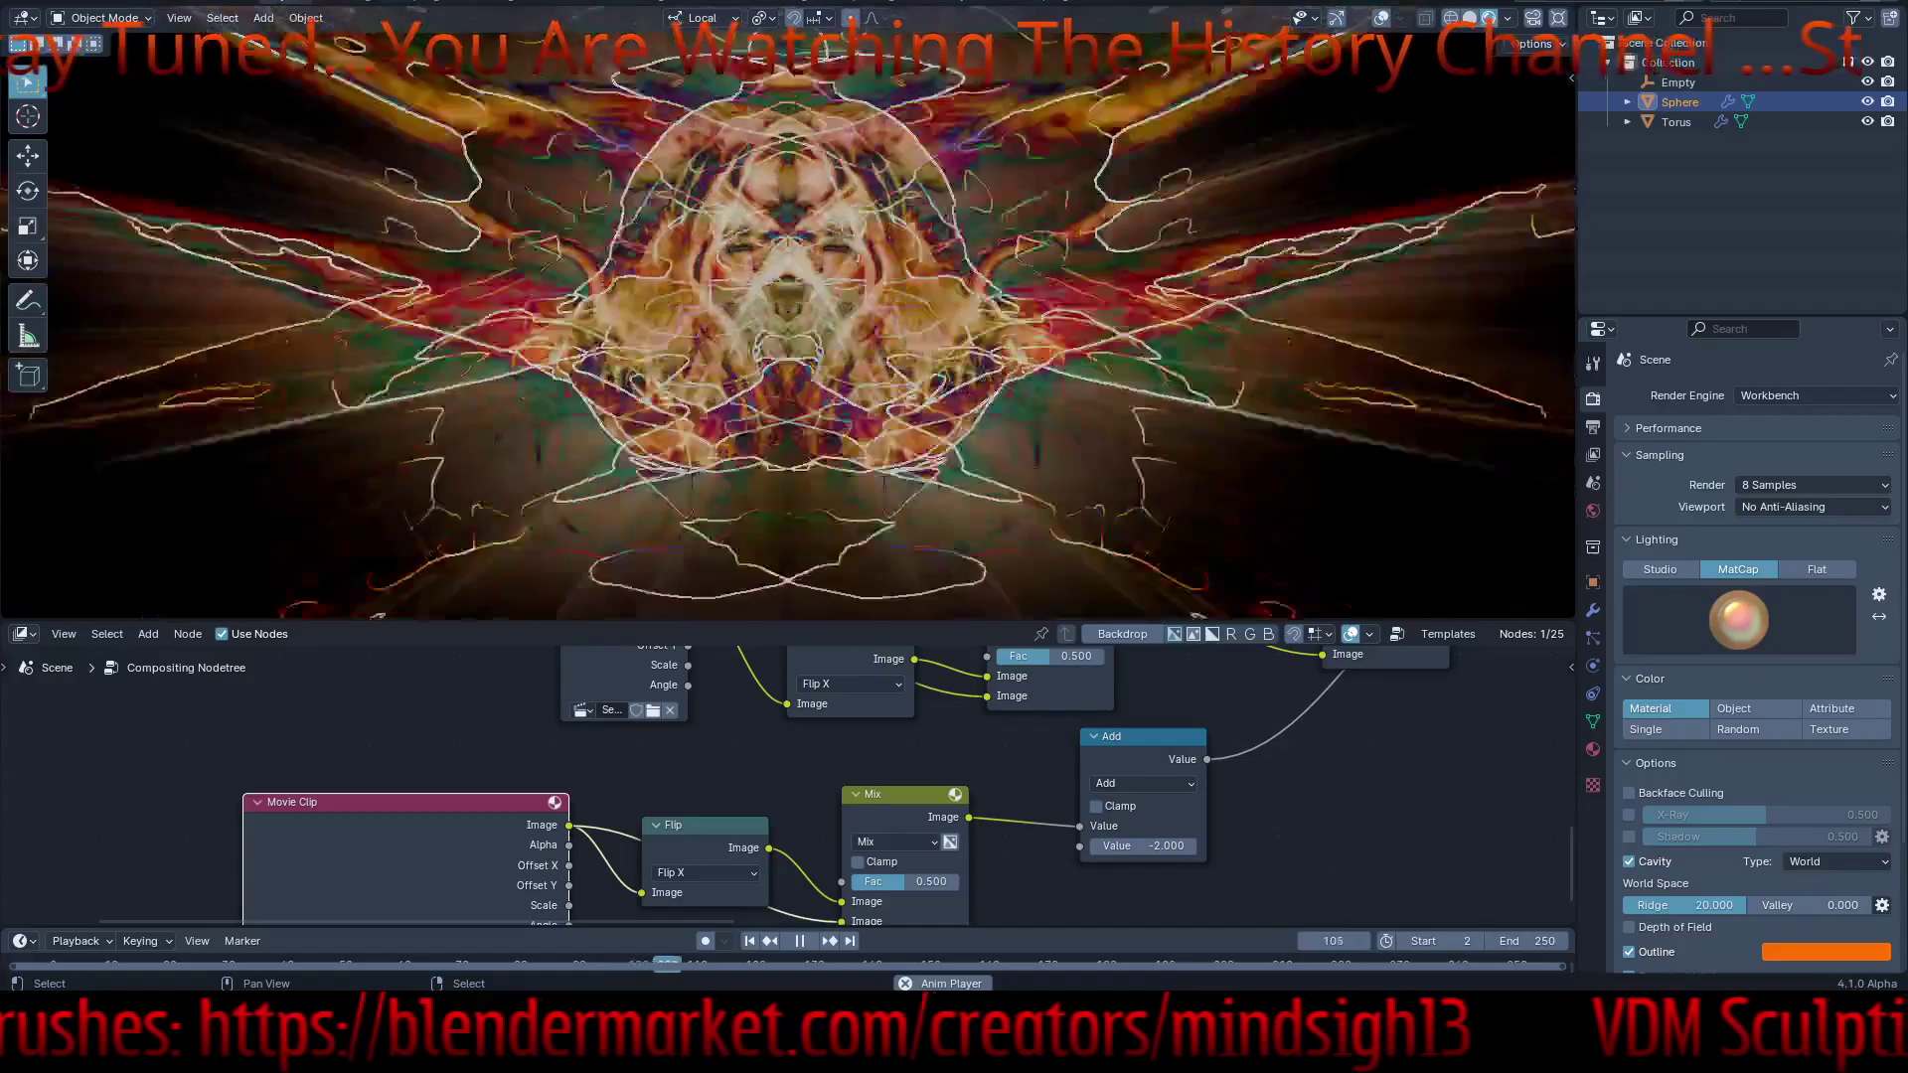
pyautogui.moveTo(894, 765); pyautogui.dragTo(758, 856, button='middle')
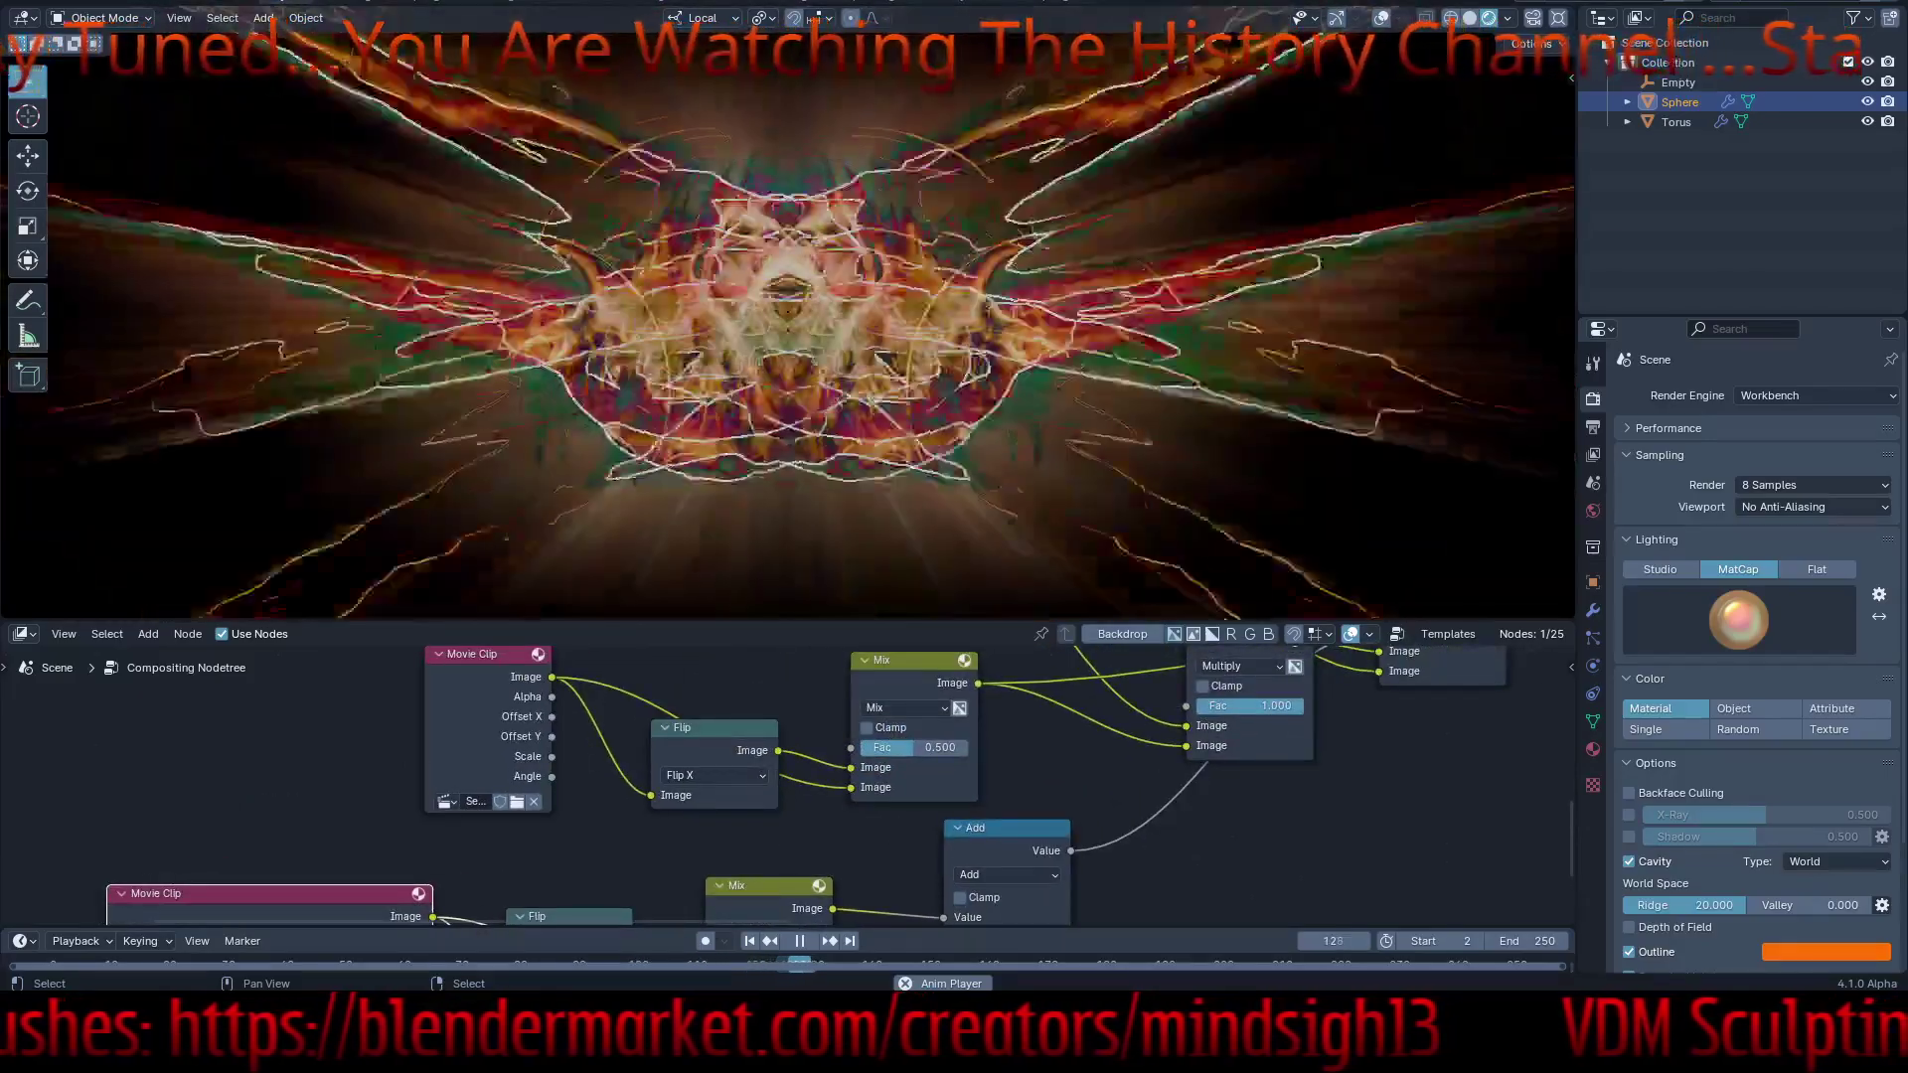
pyautogui.moveTo(894, 775); pyautogui.dragTo(761, 865, button='middle')
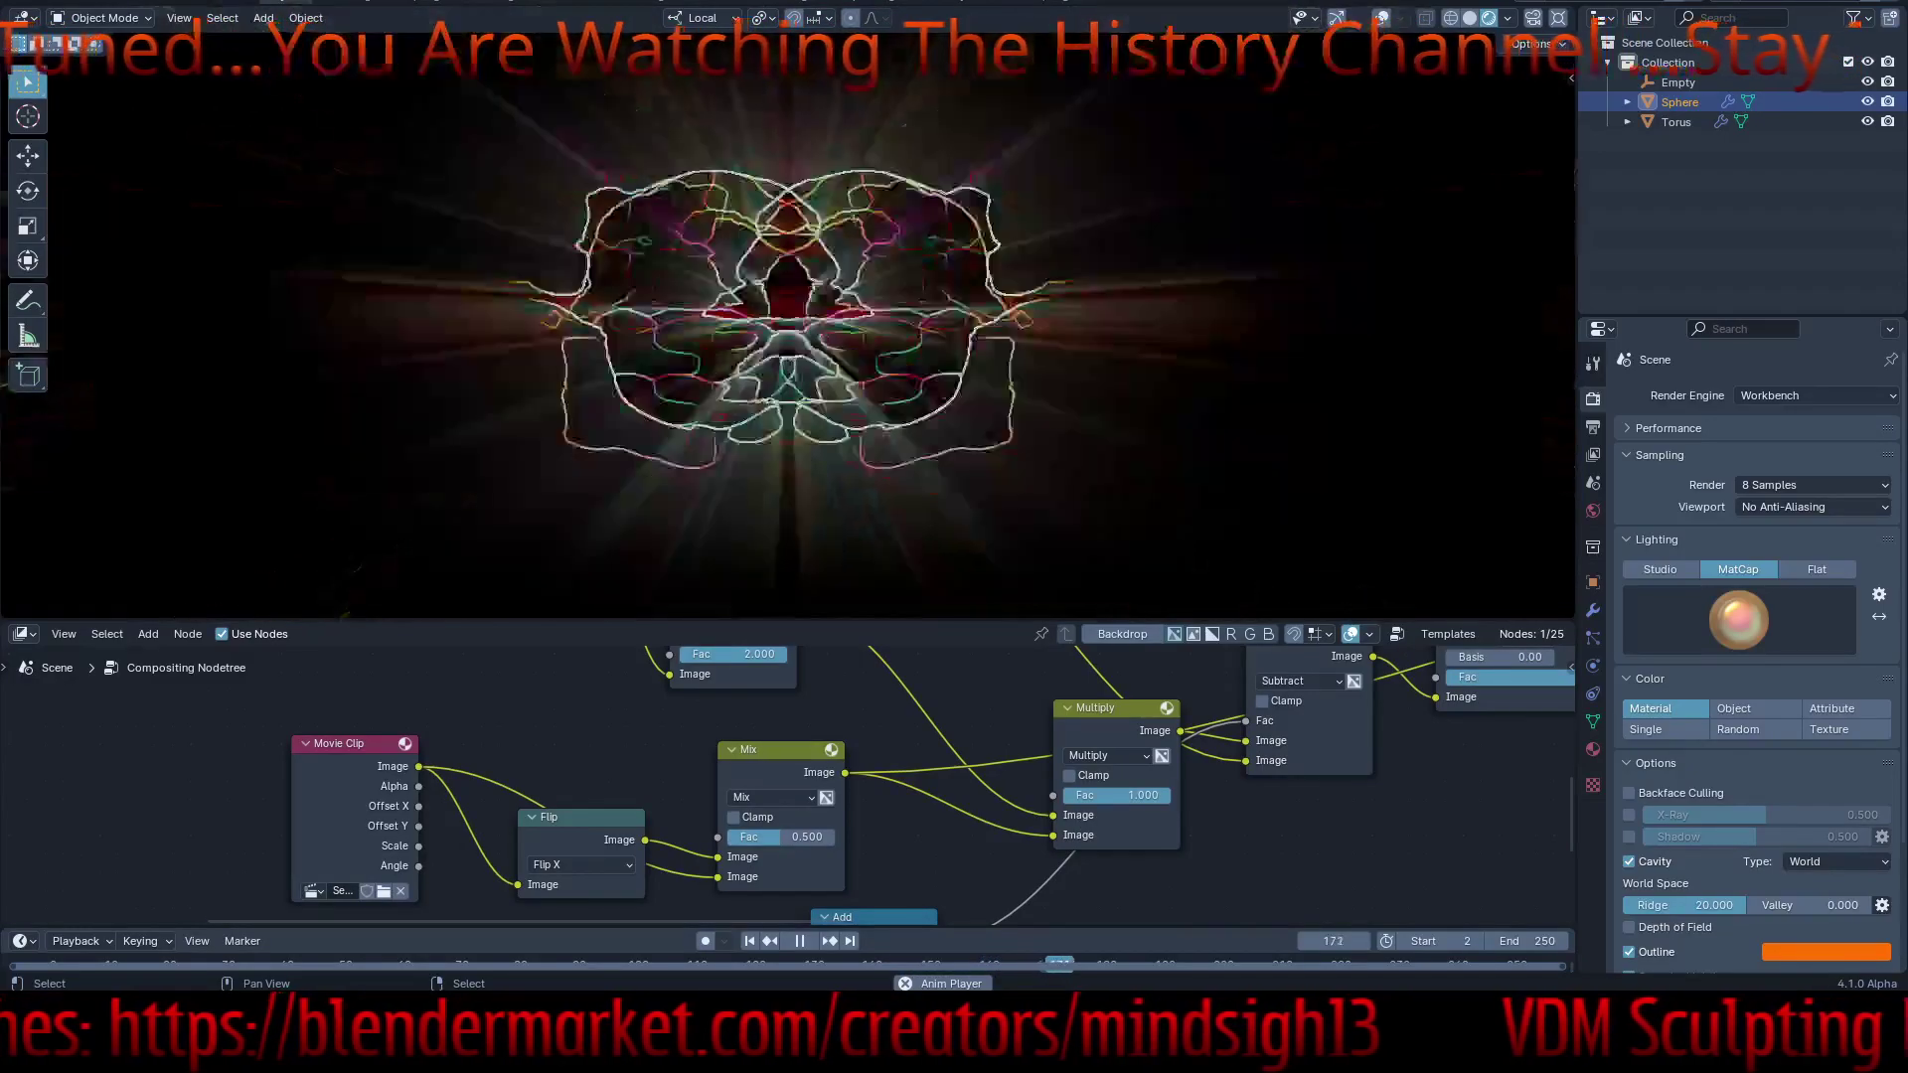
pyautogui.moveTo(1411, 795); pyautogui.dragTo(162, 795, button='middle')
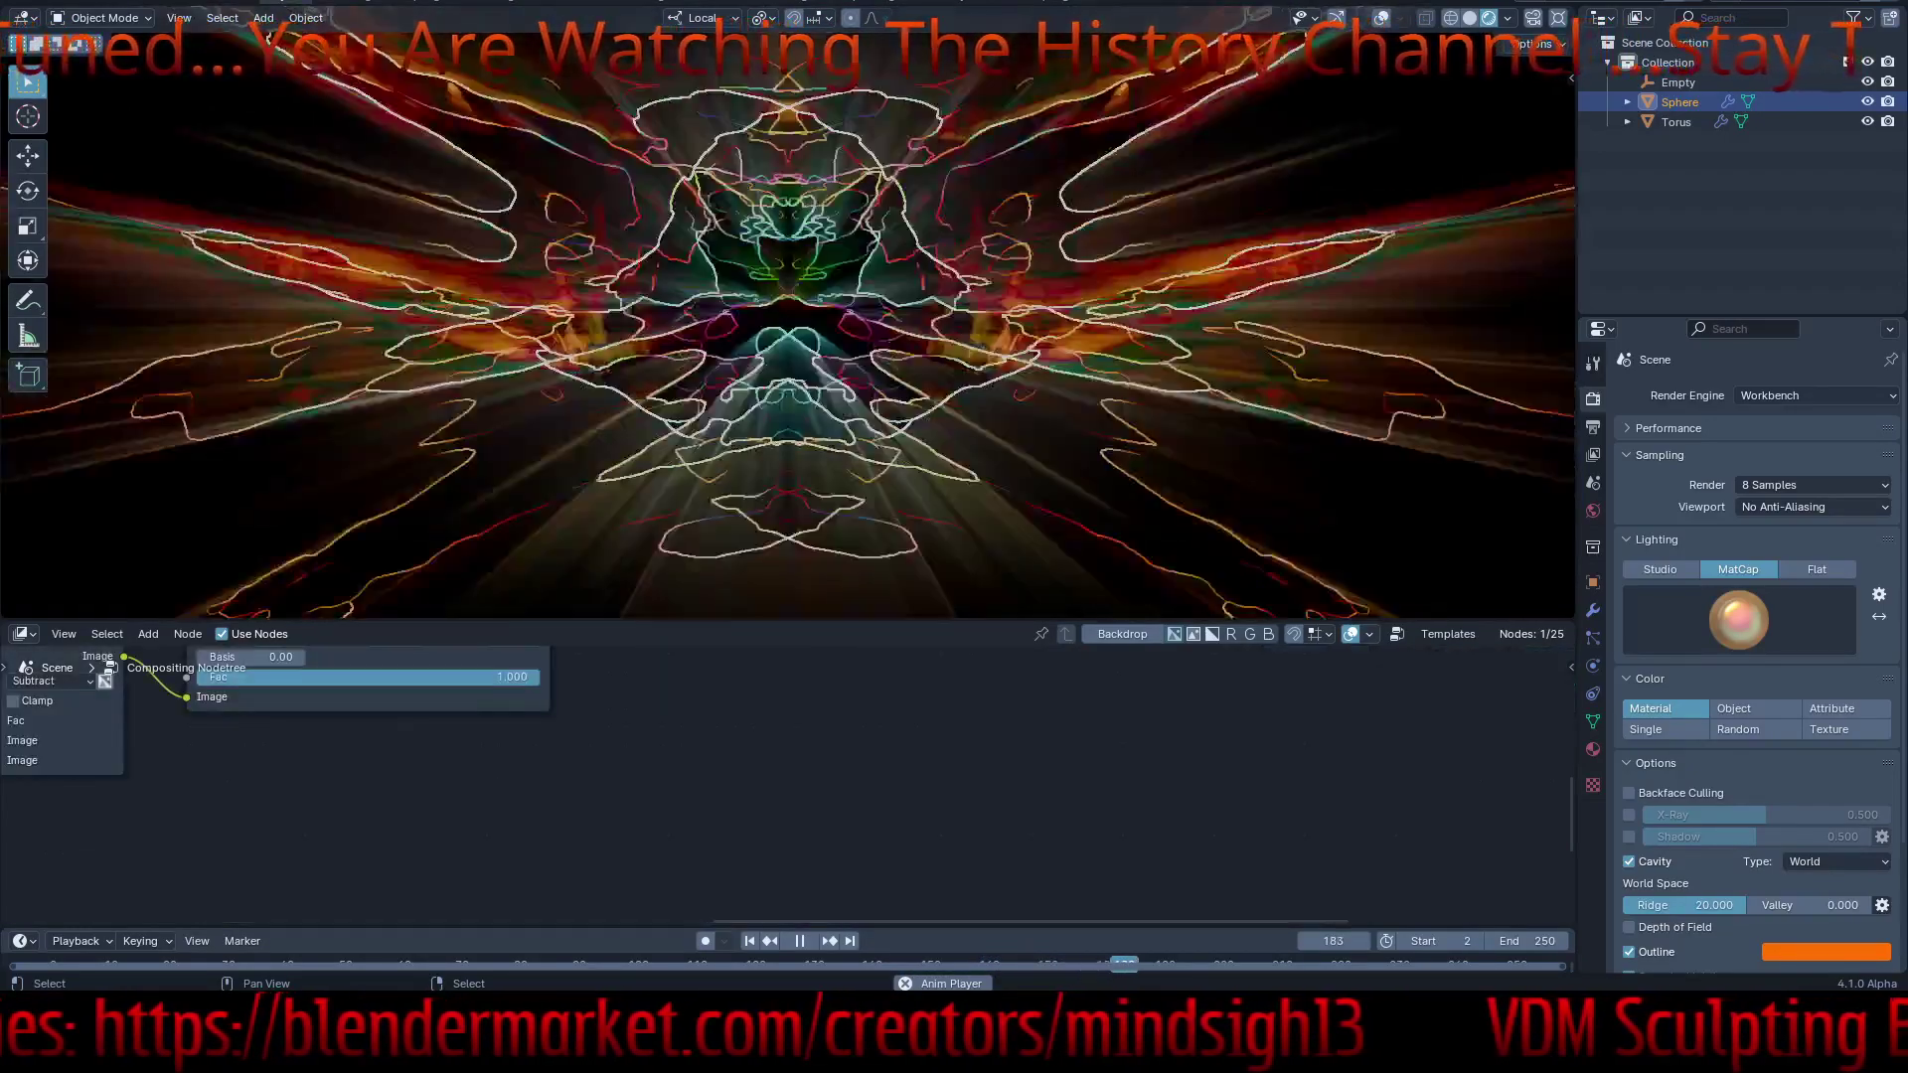
pyautogui.scroll(-3, 978, 872)
pyautogui.moveTo(497, 845); pyautogui.dragTo(1340, 808, button='middle')
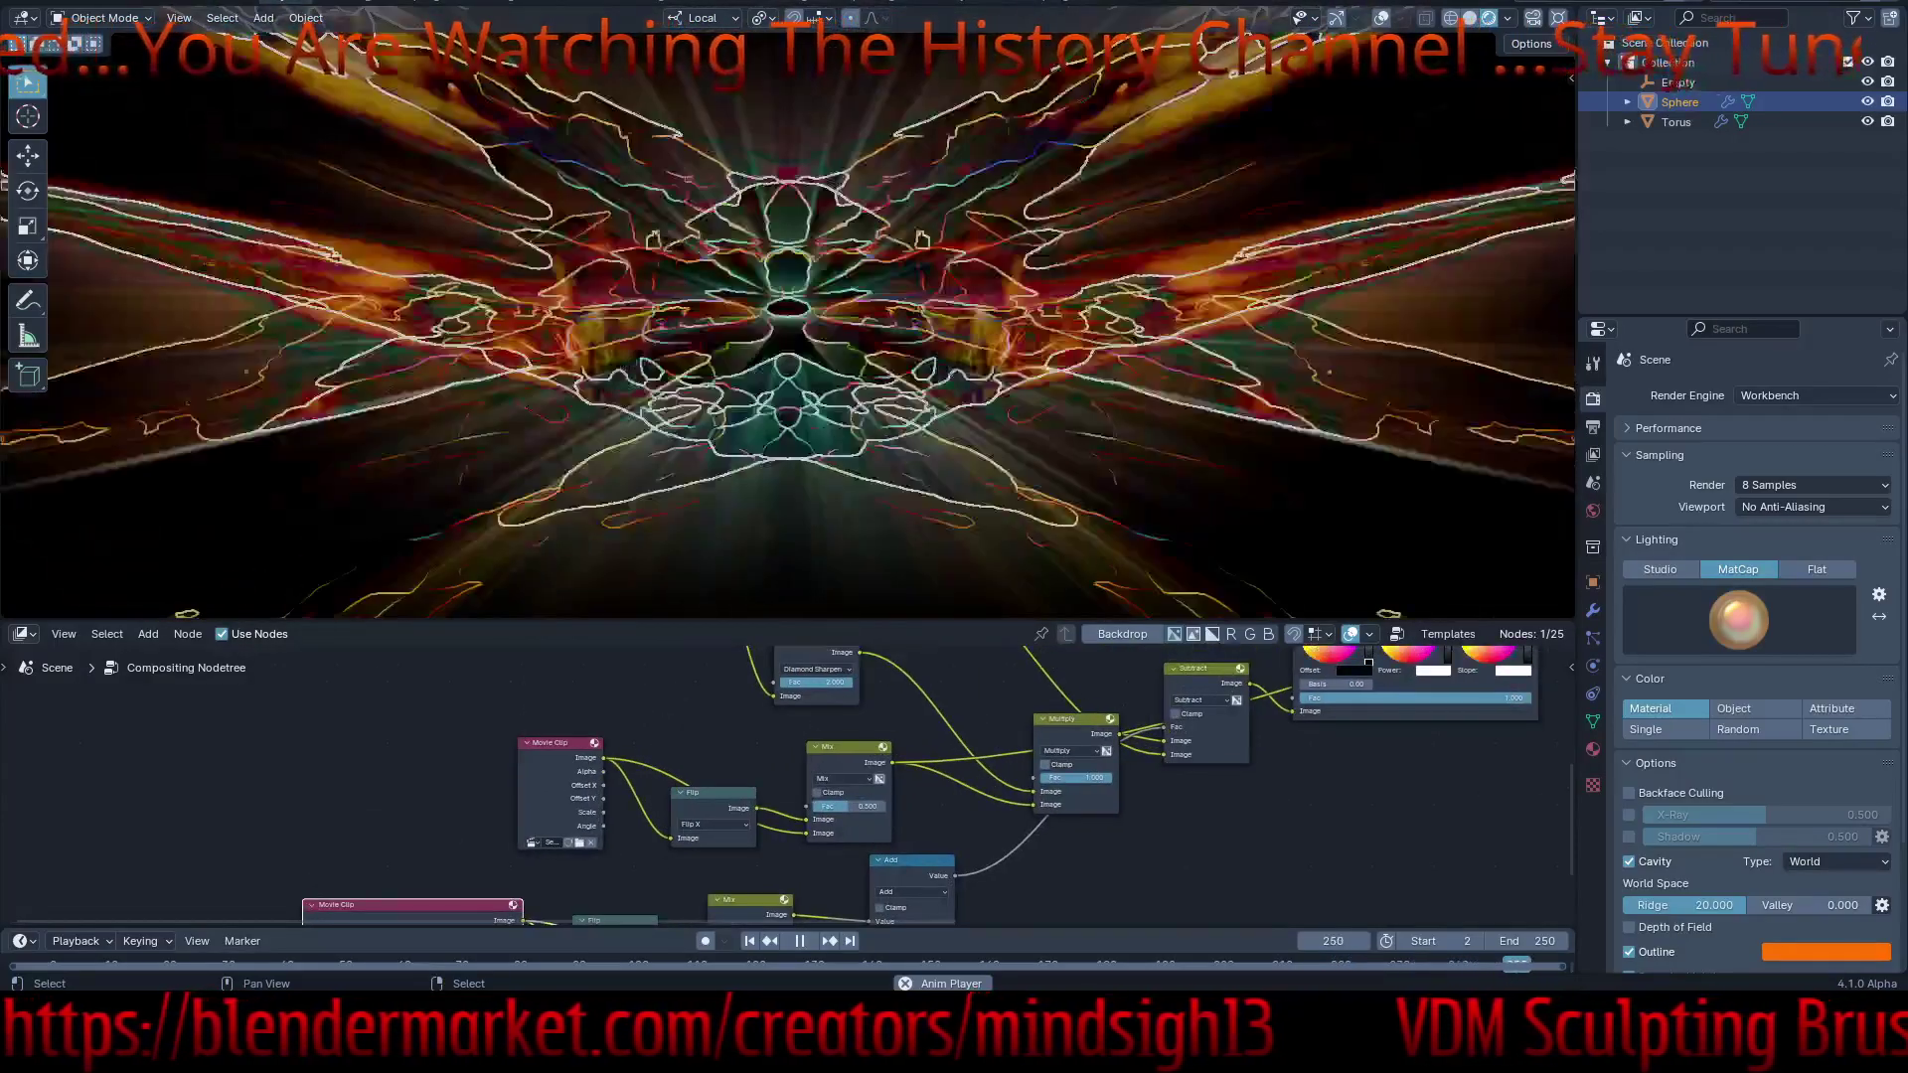
pyautogui.moveTo(1073, 733); pyautogui.dragTo(1118, 822)
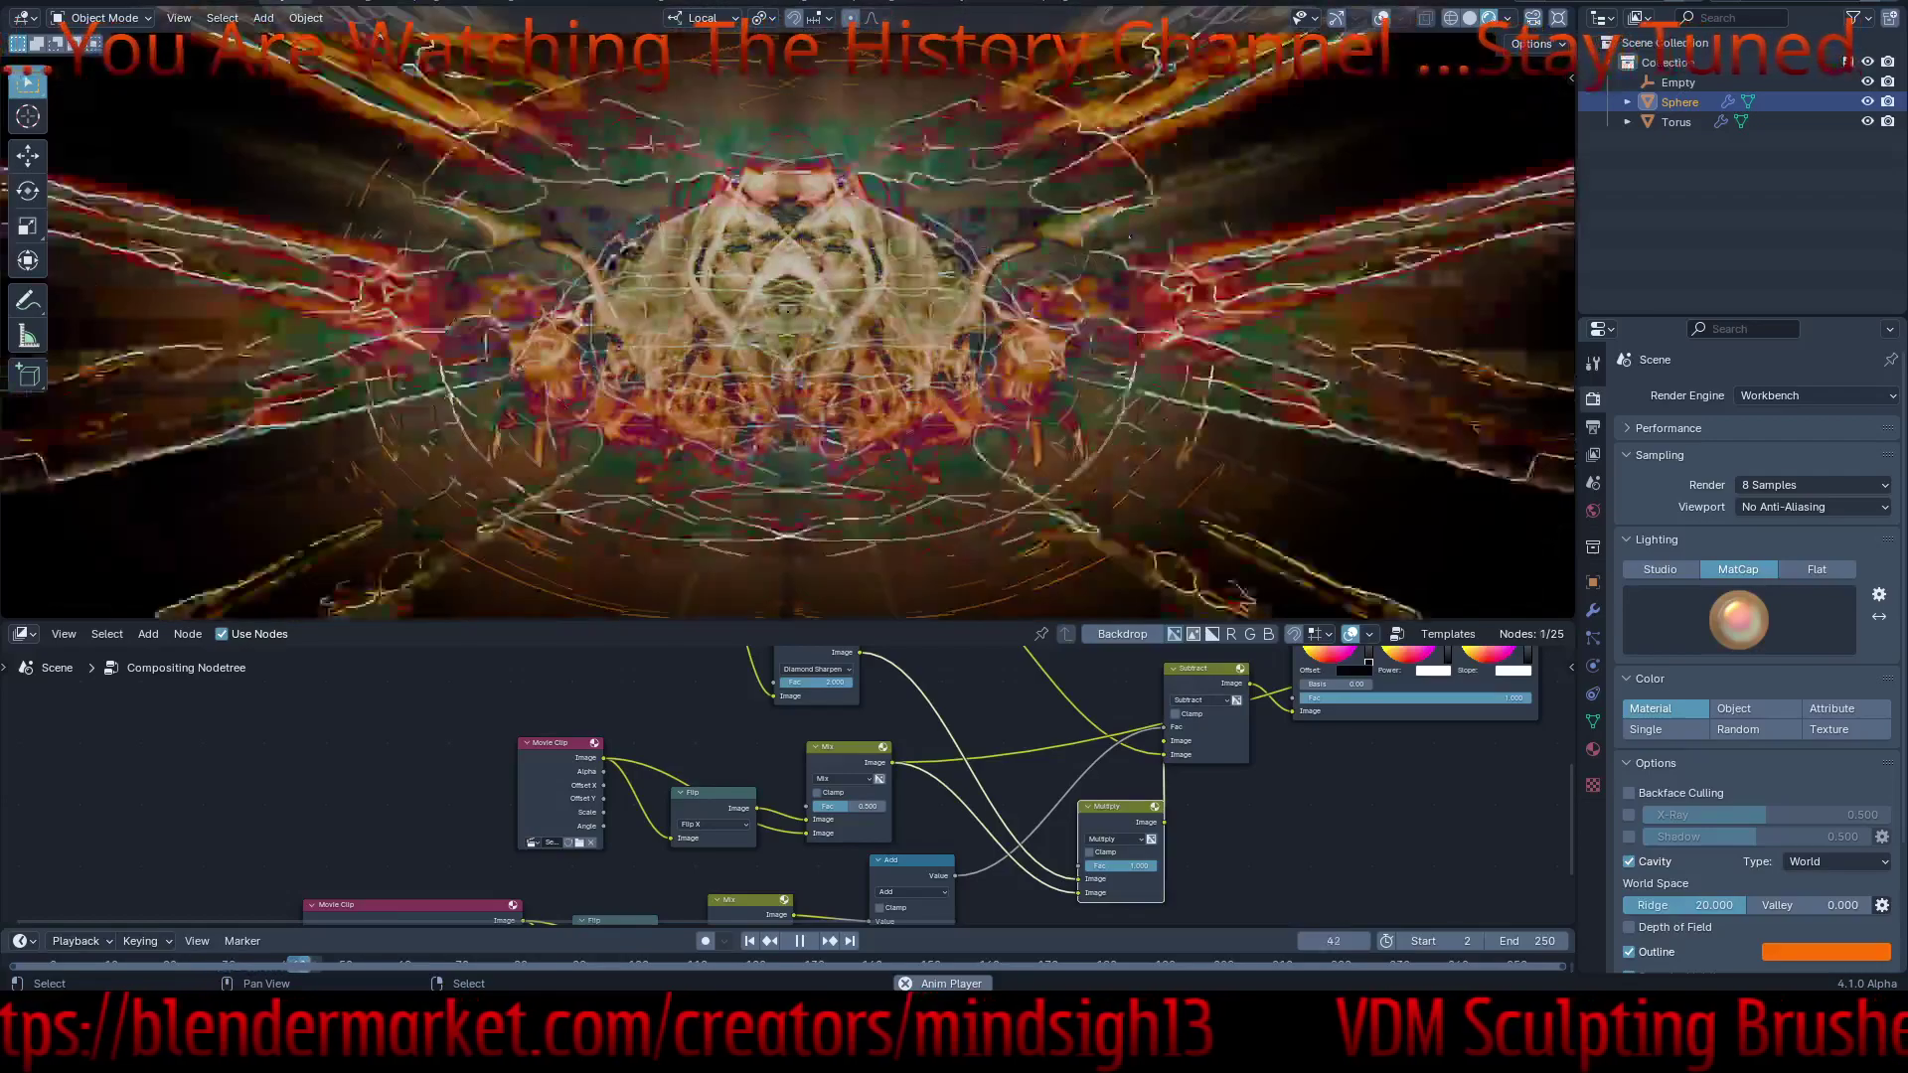
# - Disconnect the Add node's value from the Subtract node's factor input
pyautogui.moveTo(1163, 726); pyautogui.dragTo(1096, 786)
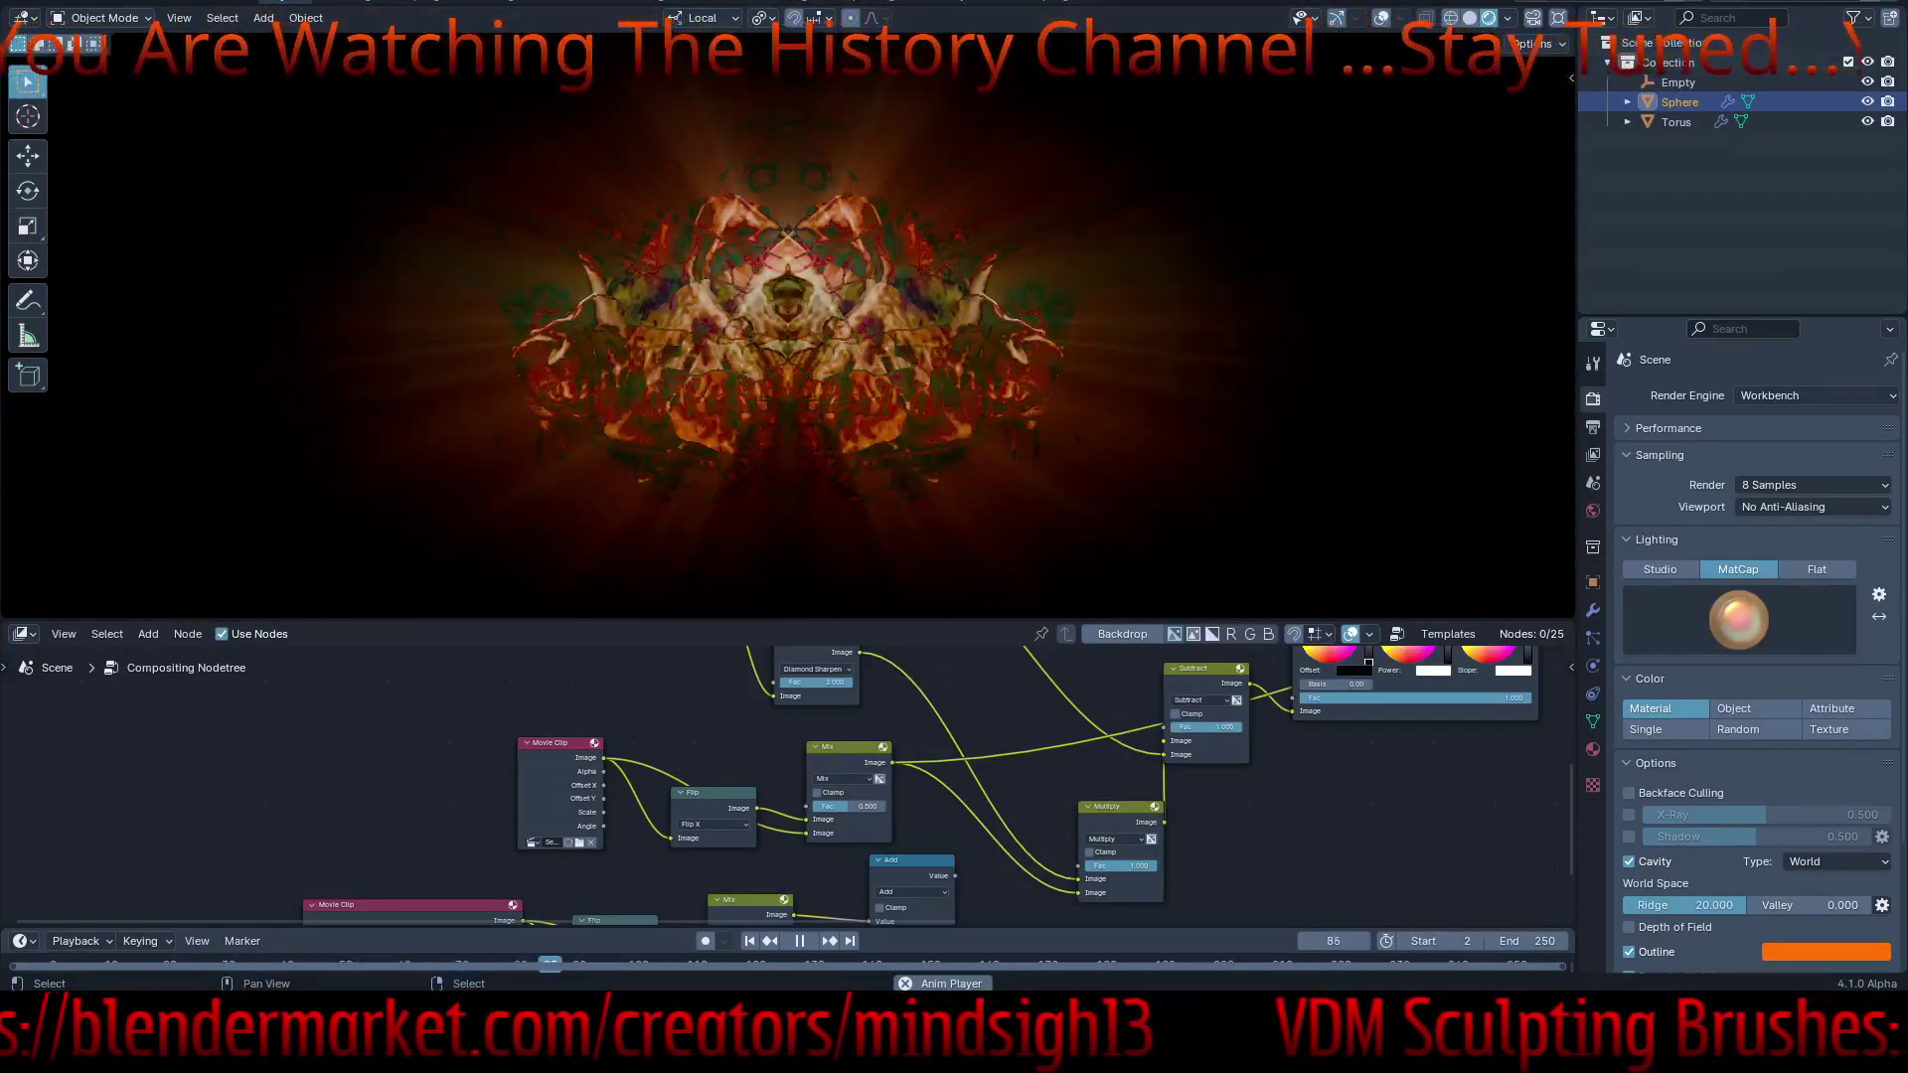
pyautogui.moveTo(755, 398); pyautogui.dragTo(775, 477, button='middle')
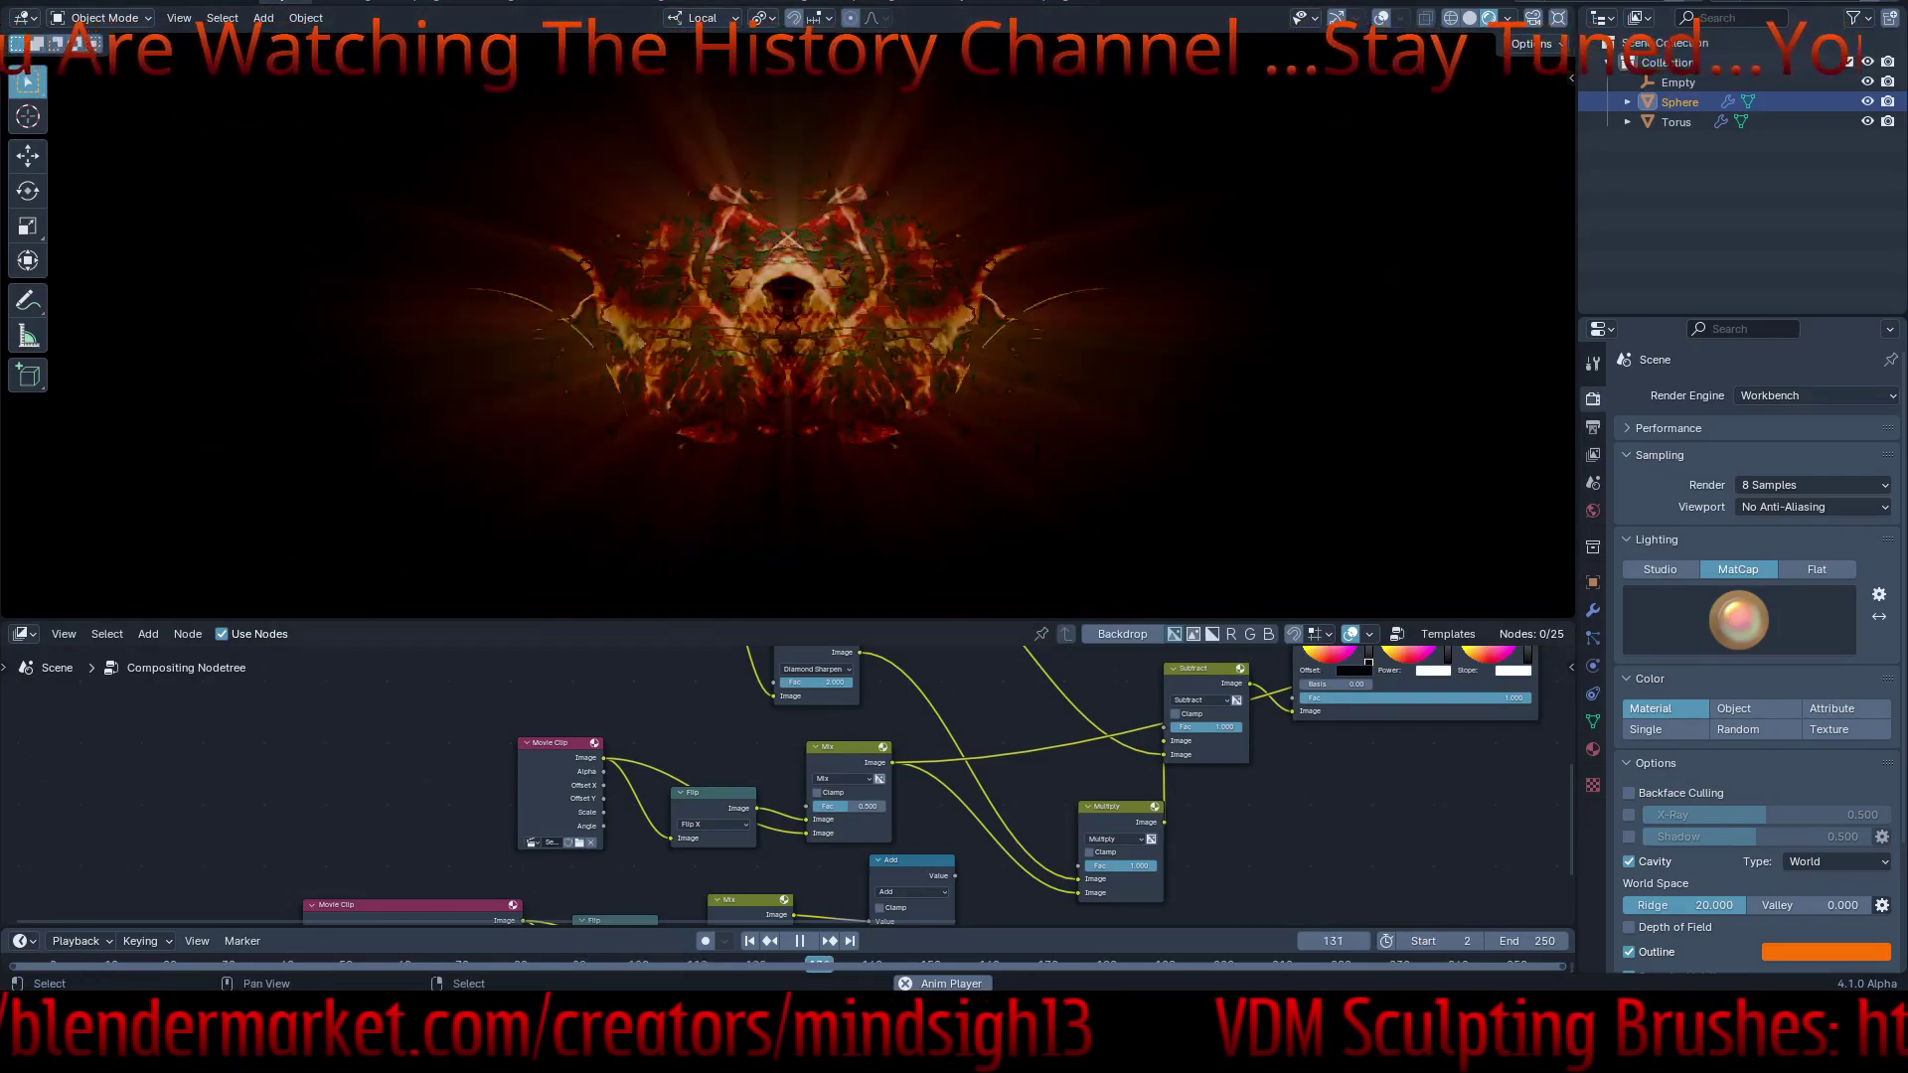
pyautogui.moveTo(954, 876); pyautogui.dragTo(1023, 746)
pyautogui.press('Escape')
# - Move the Multiply node up beside Diamond Sharpen and the Subtract node up between Multiply and Color Balance
pyautogui.moveTo(1023, 730); pyautogui.dragTo(1026, 926, button='middle')
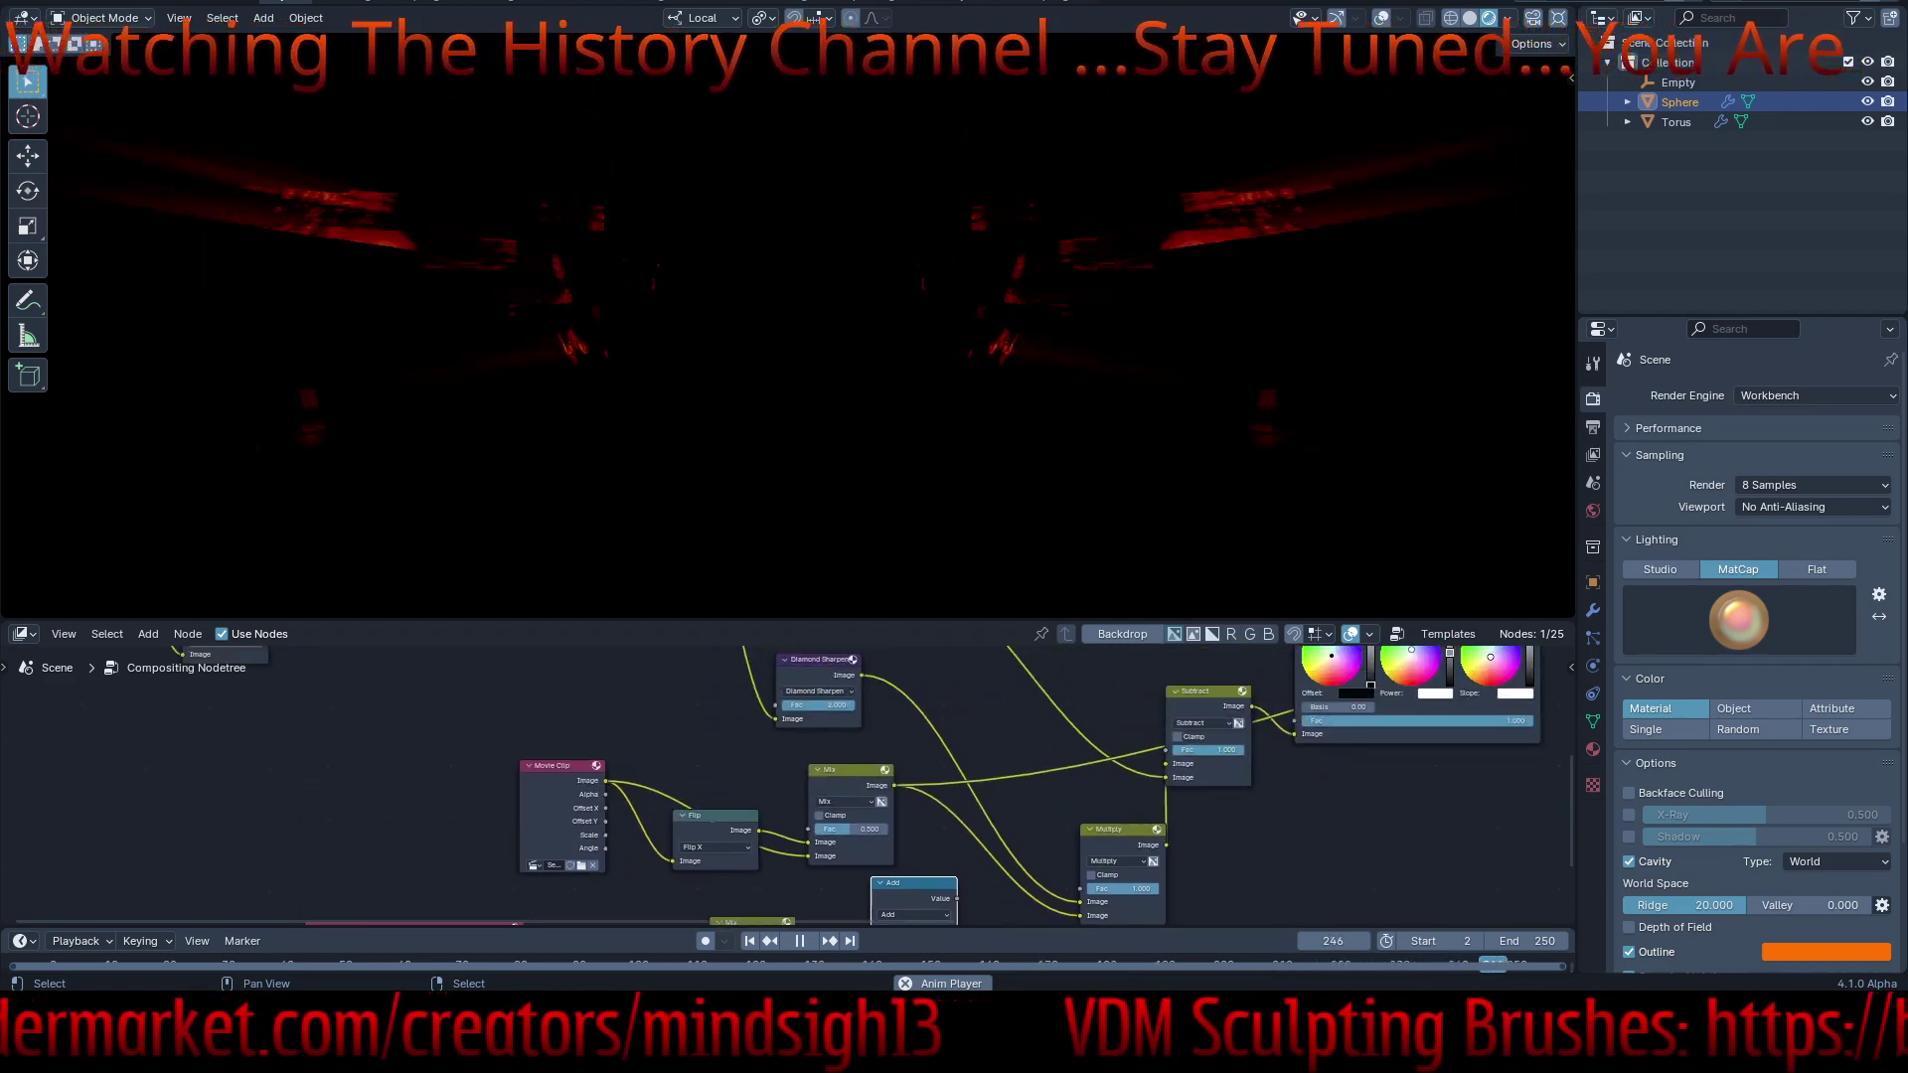
pyautogui.moveTo(1118, 831); pyautogui.dragTo(970, 778)
pyautogui.moveTo(1201, 815); pyautogui.dragTo(1150, 738)
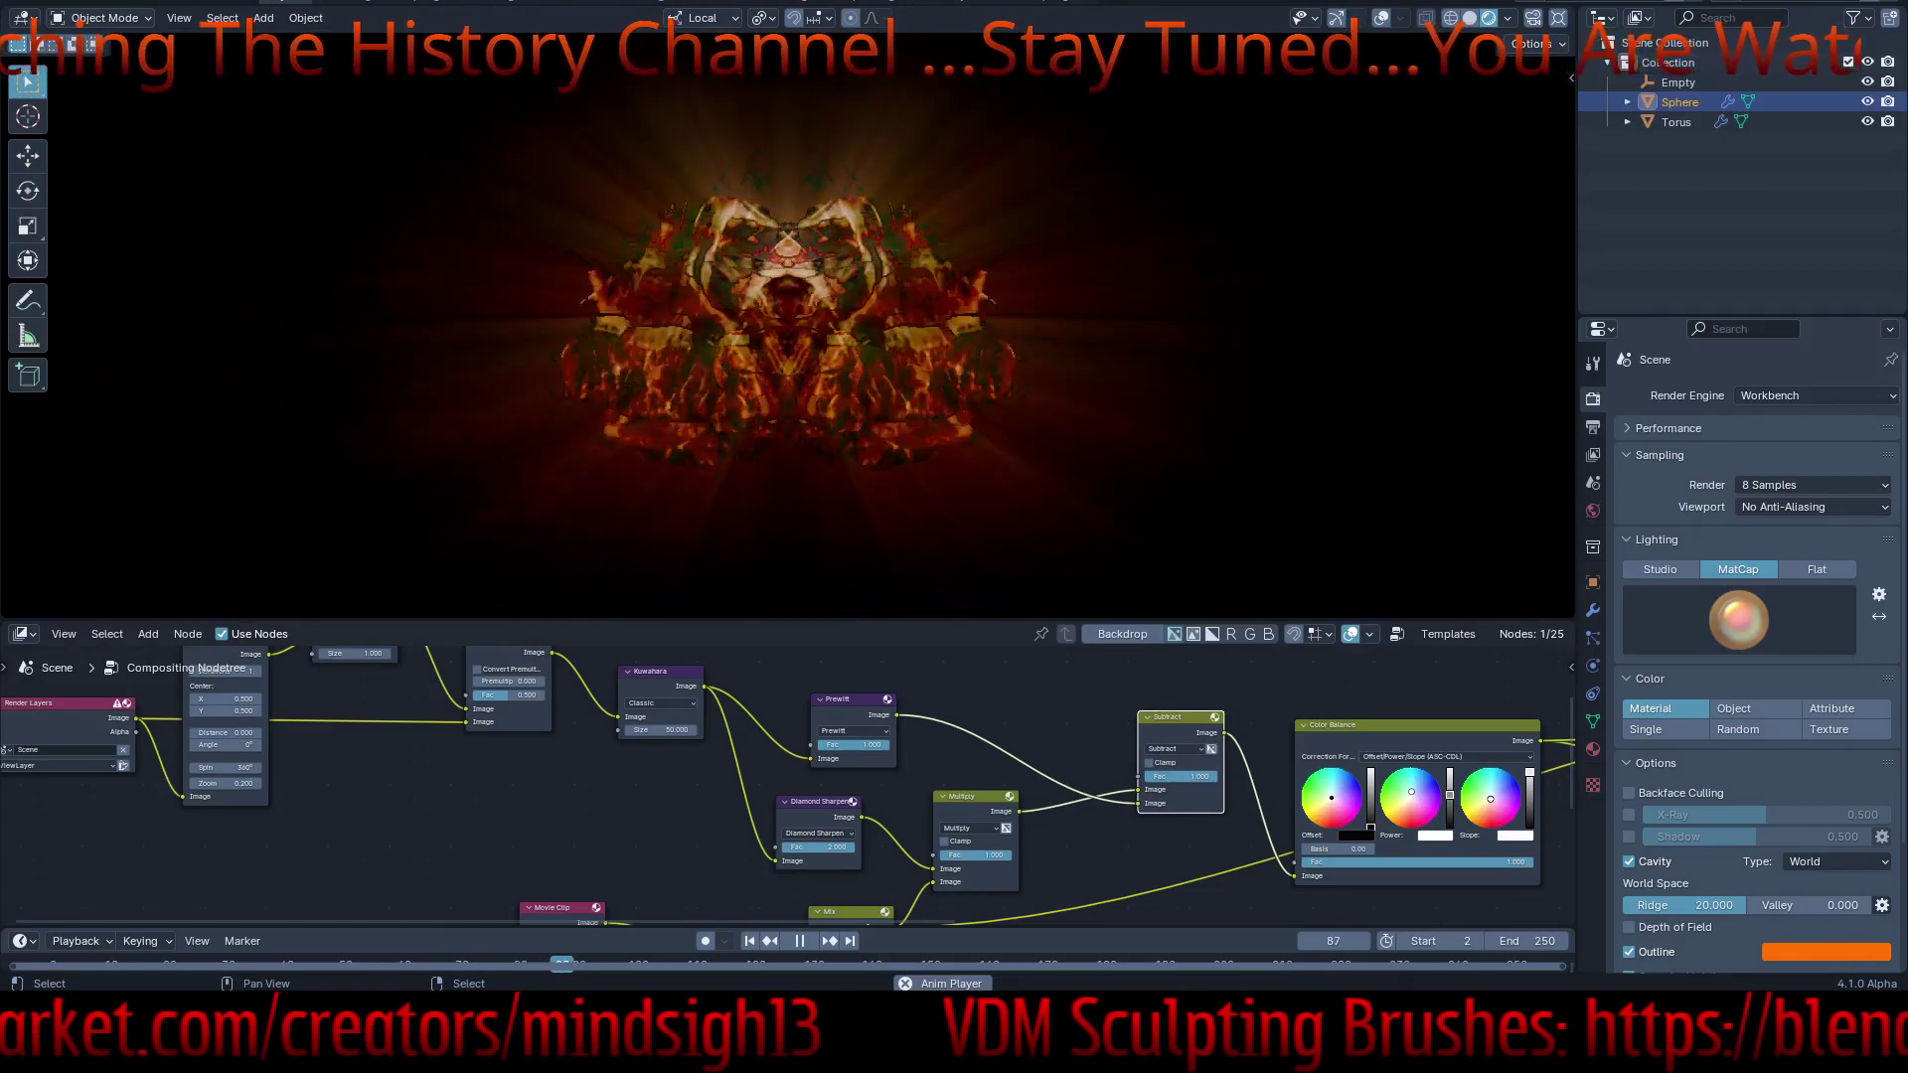
# - Link the Subtract node's image output to the lower image input of the Color Burn node, bypassing Color Balance
pyautogui.scroll(-5, 1099, 808)
pyautogui.moveTo(1099, 809); pyautogui.dragTo(806, 847, button='middle')
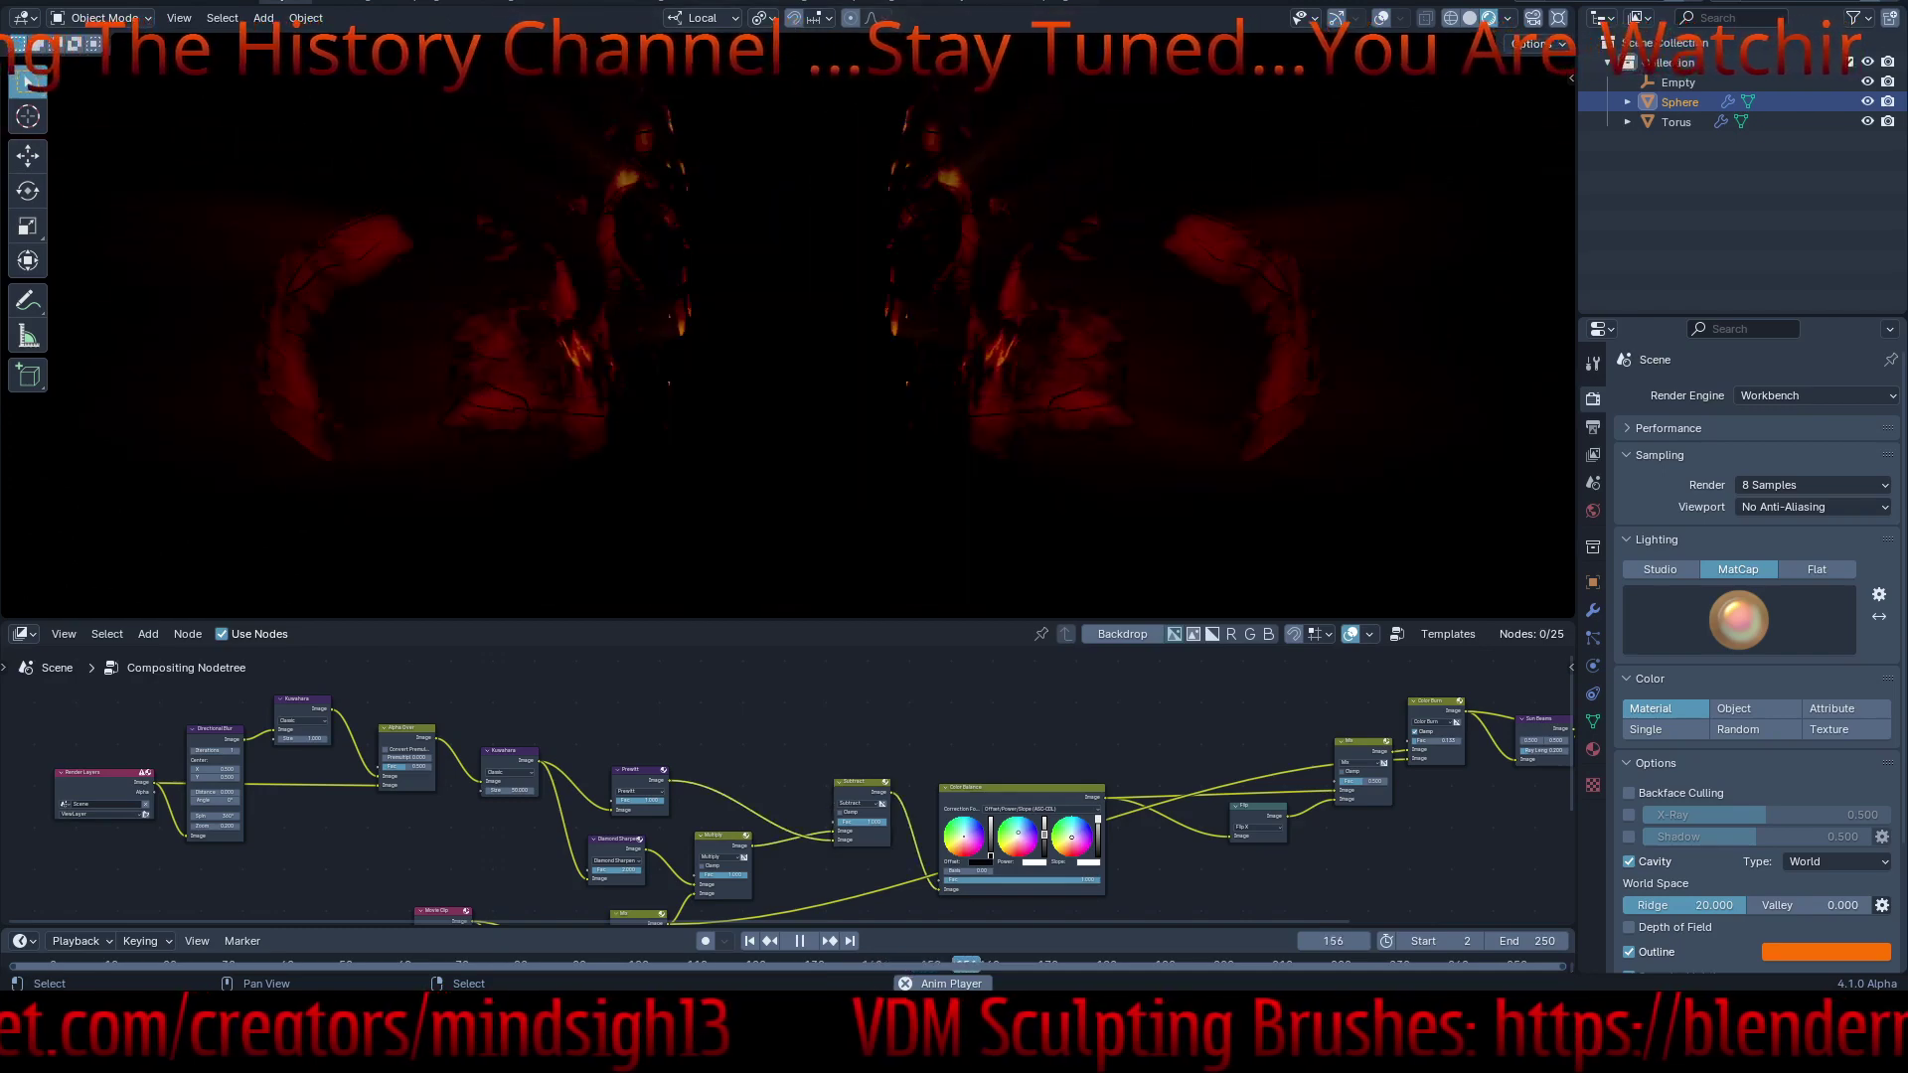
pyautogui.moveTo(892, 793)
pyautogui.mouseDown()
pyautogui.moveTo(1259, 712)
pyautogui.moveTo(1408, 759)
pyautogui.mouseUp()
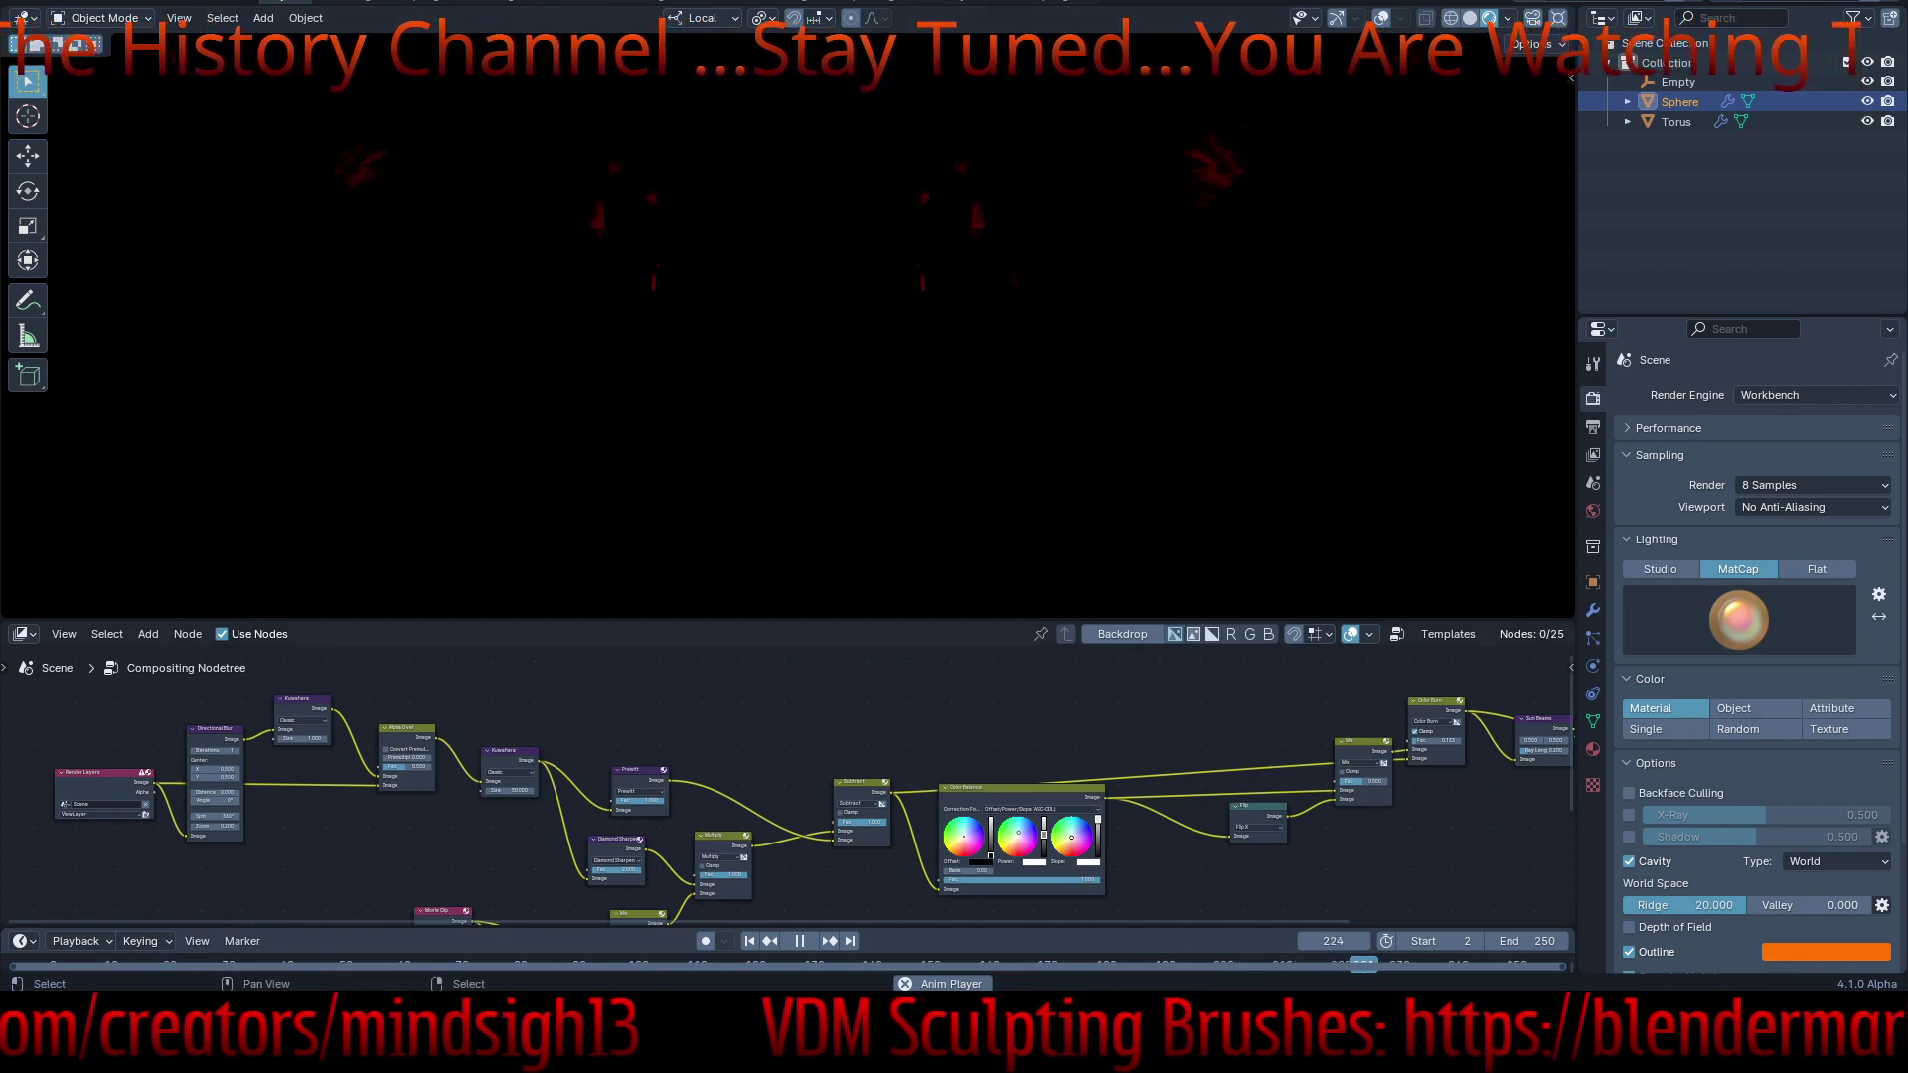
# - Place the Add node just below Subtract, link its value to the Subtract factor, and preview the animation full screen
pyautogui.moveTo(787, 795); pyautogui.dragTo(853, 746, button='middle')
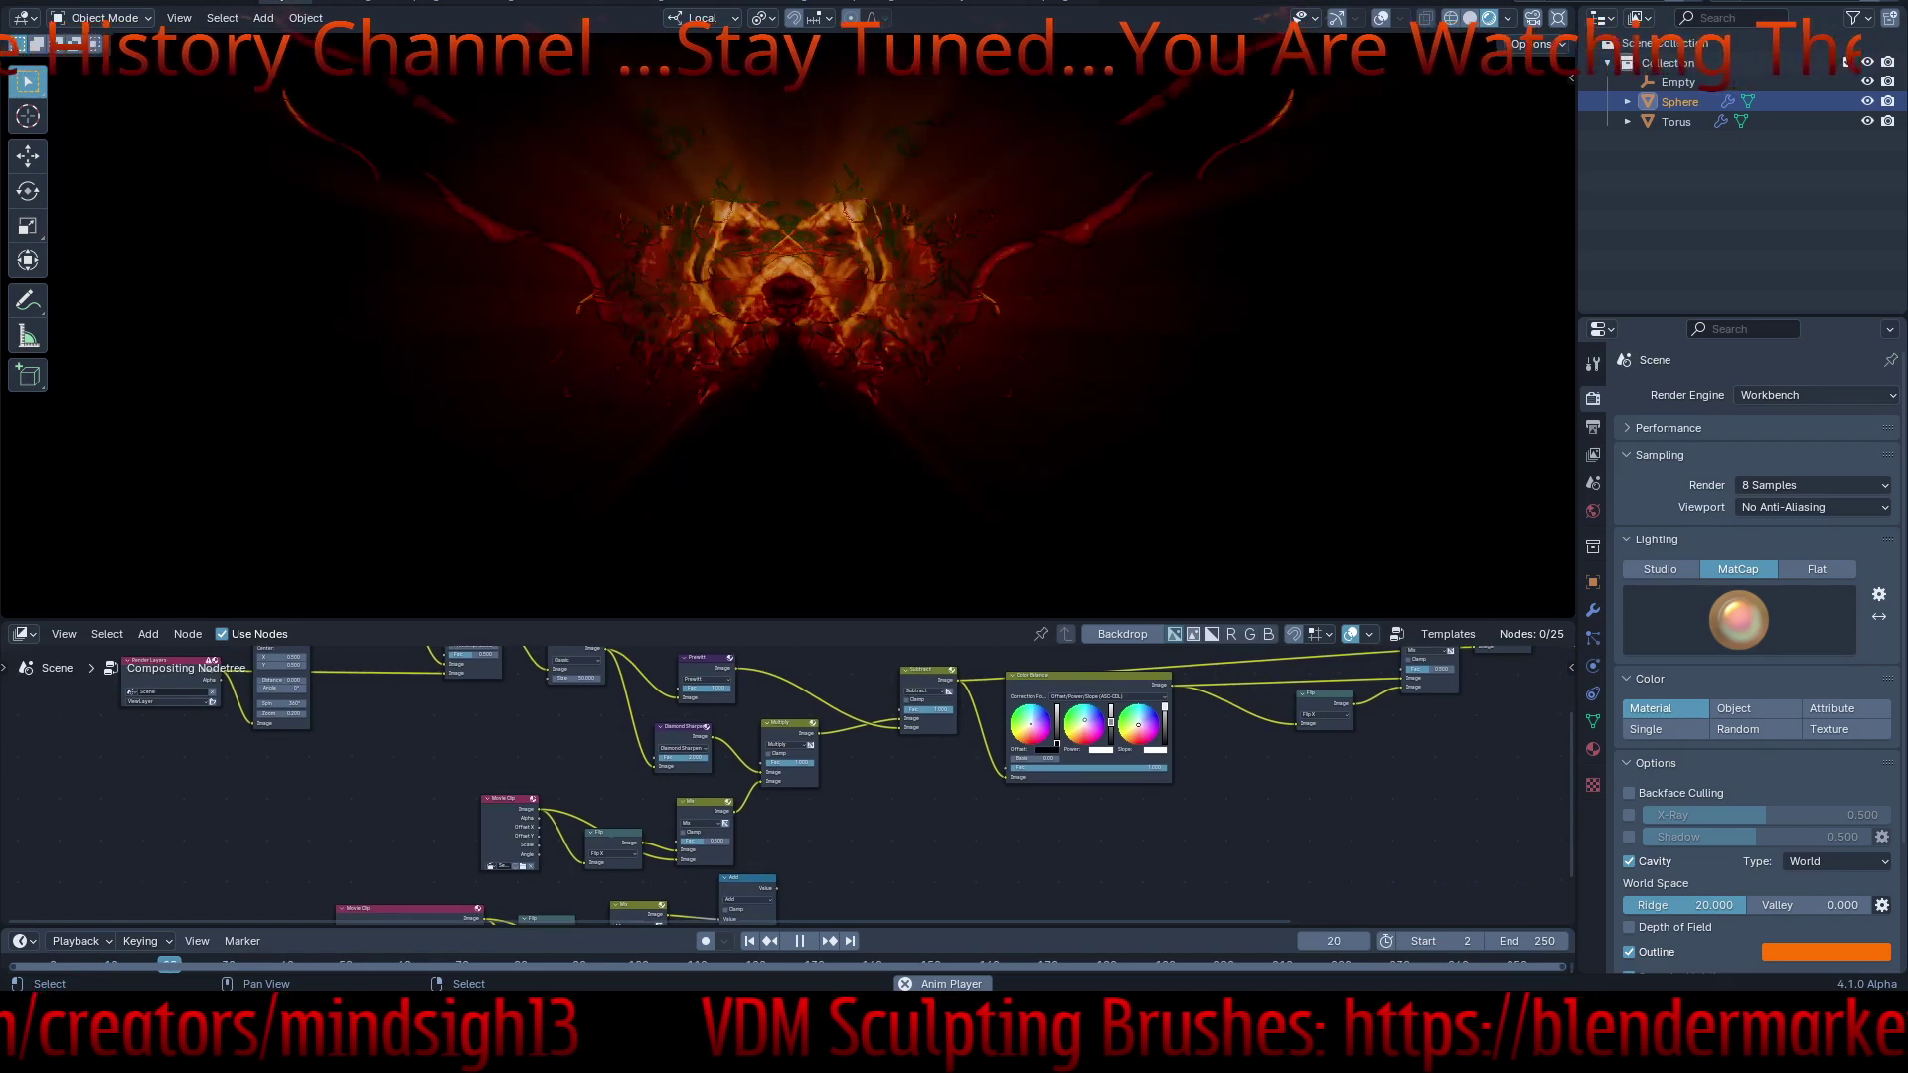
pyautogui.moveTo(747, 878); pyautogui.dragTo(907, 701)
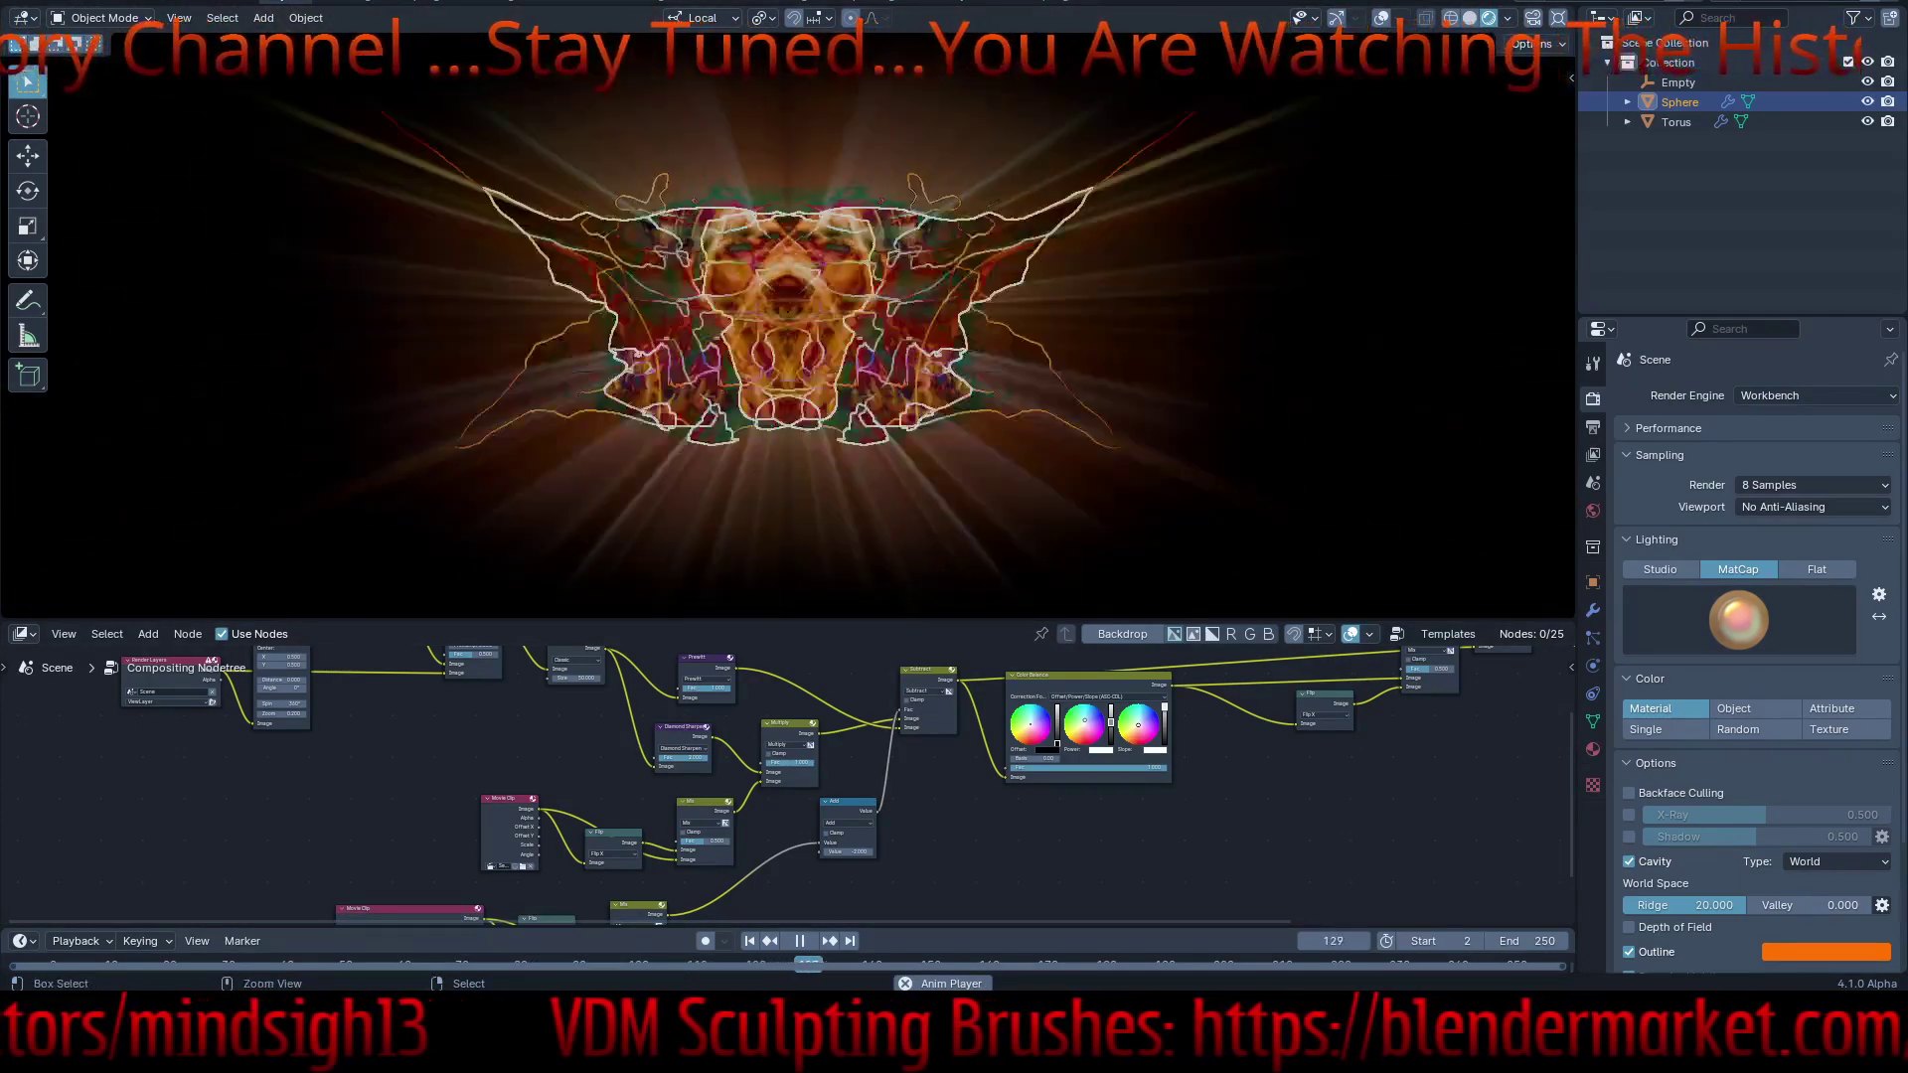
pyautogui.hotkey('ctrl', 'space')
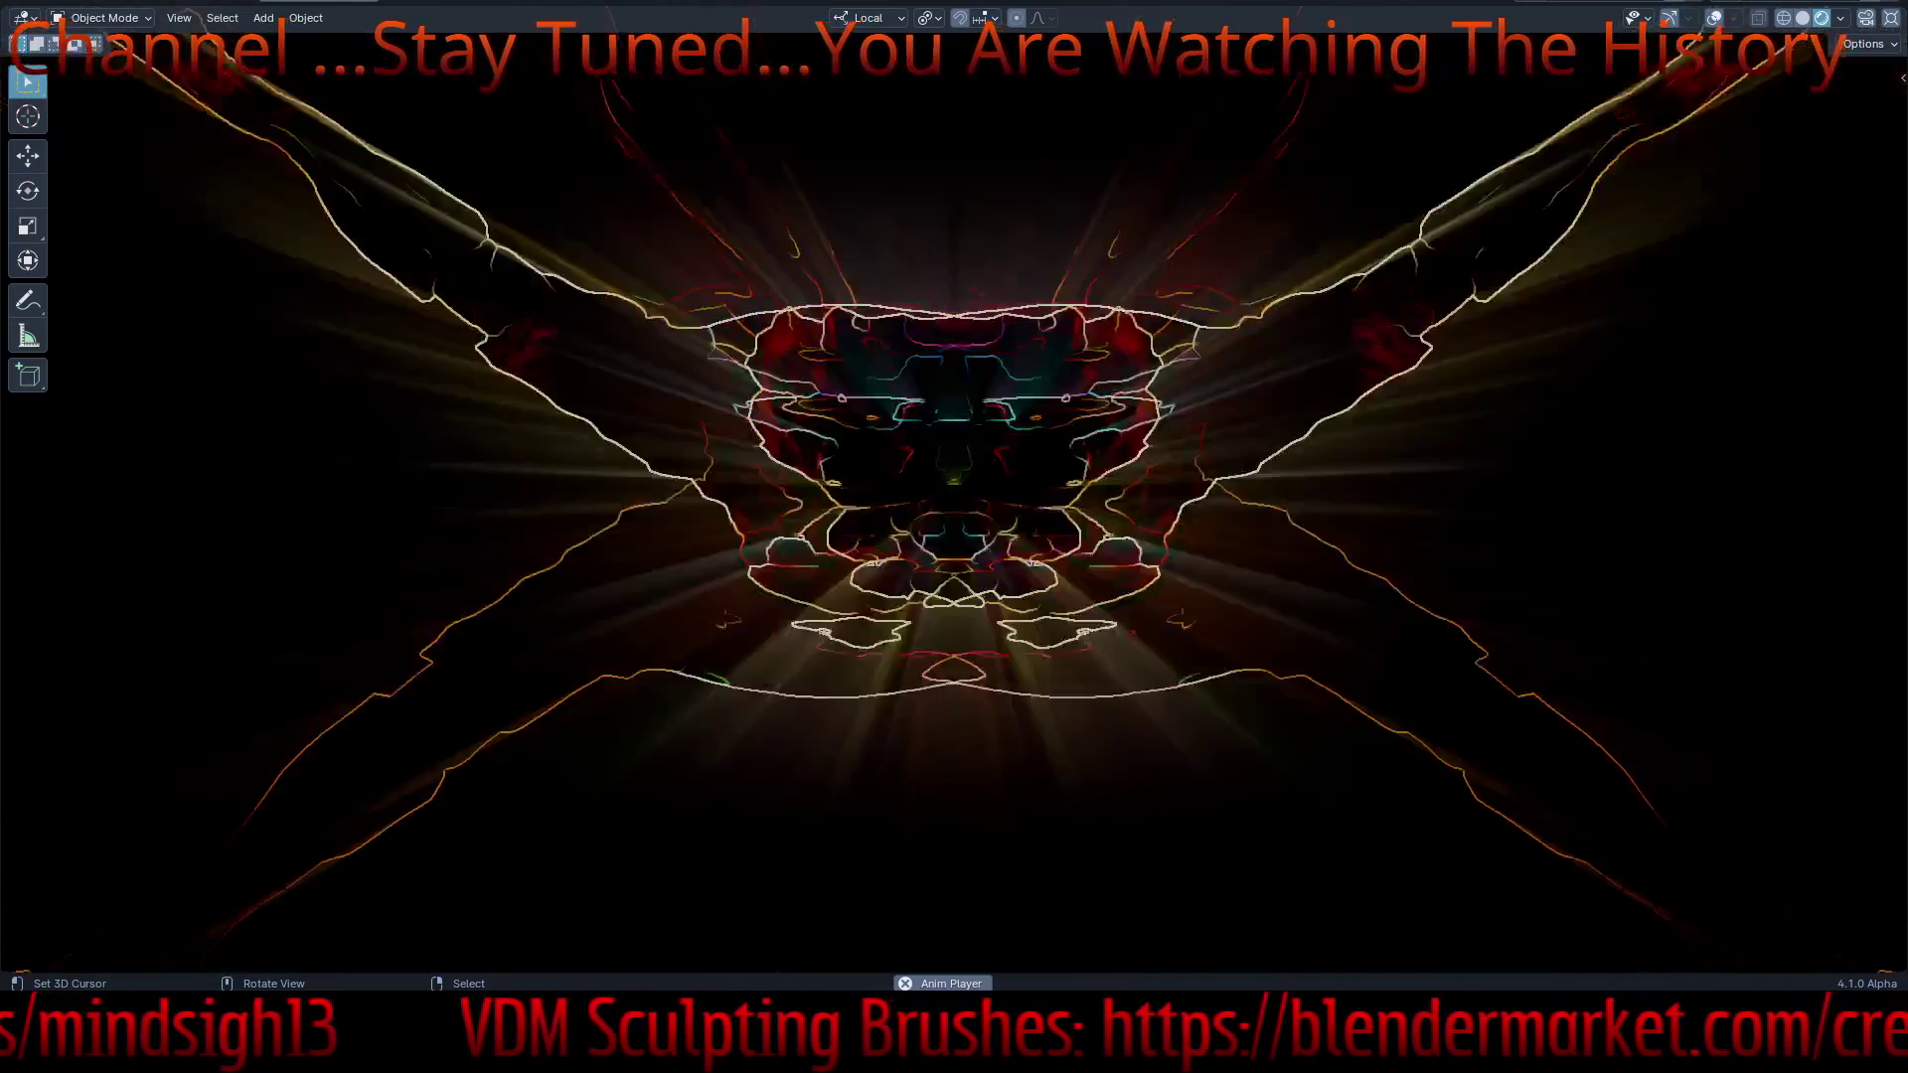
pyautogui.moveTo(954, 537)
pyautogui.mouseDown(button='middle')
pyautogui.moveTo(1014, 616)
pyautogui.moveTo(993, 537)
pyautogui.moveTo(954, 496)
pyautogui.moveTo(954, 516)
pyautogui.mouseUp(button='middle')
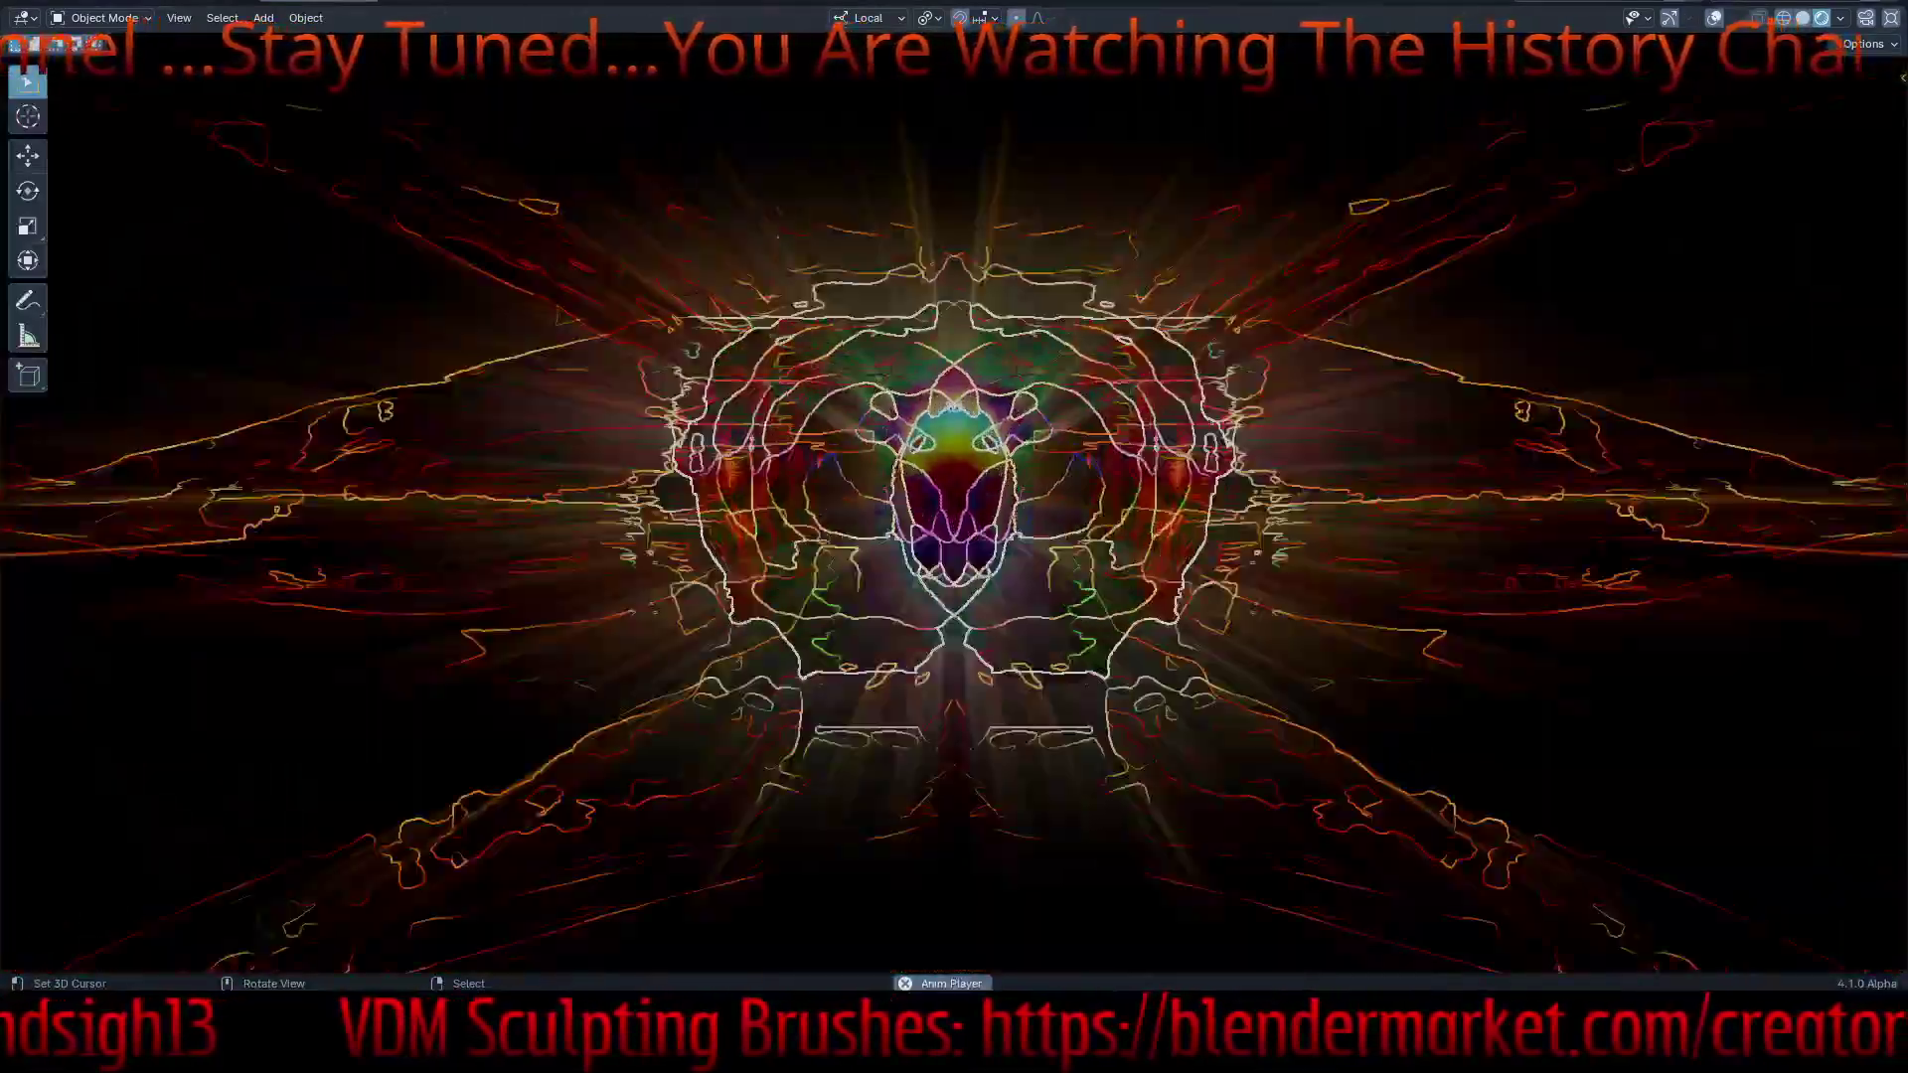
pyautogui.hotkey('ctrl', 'space')
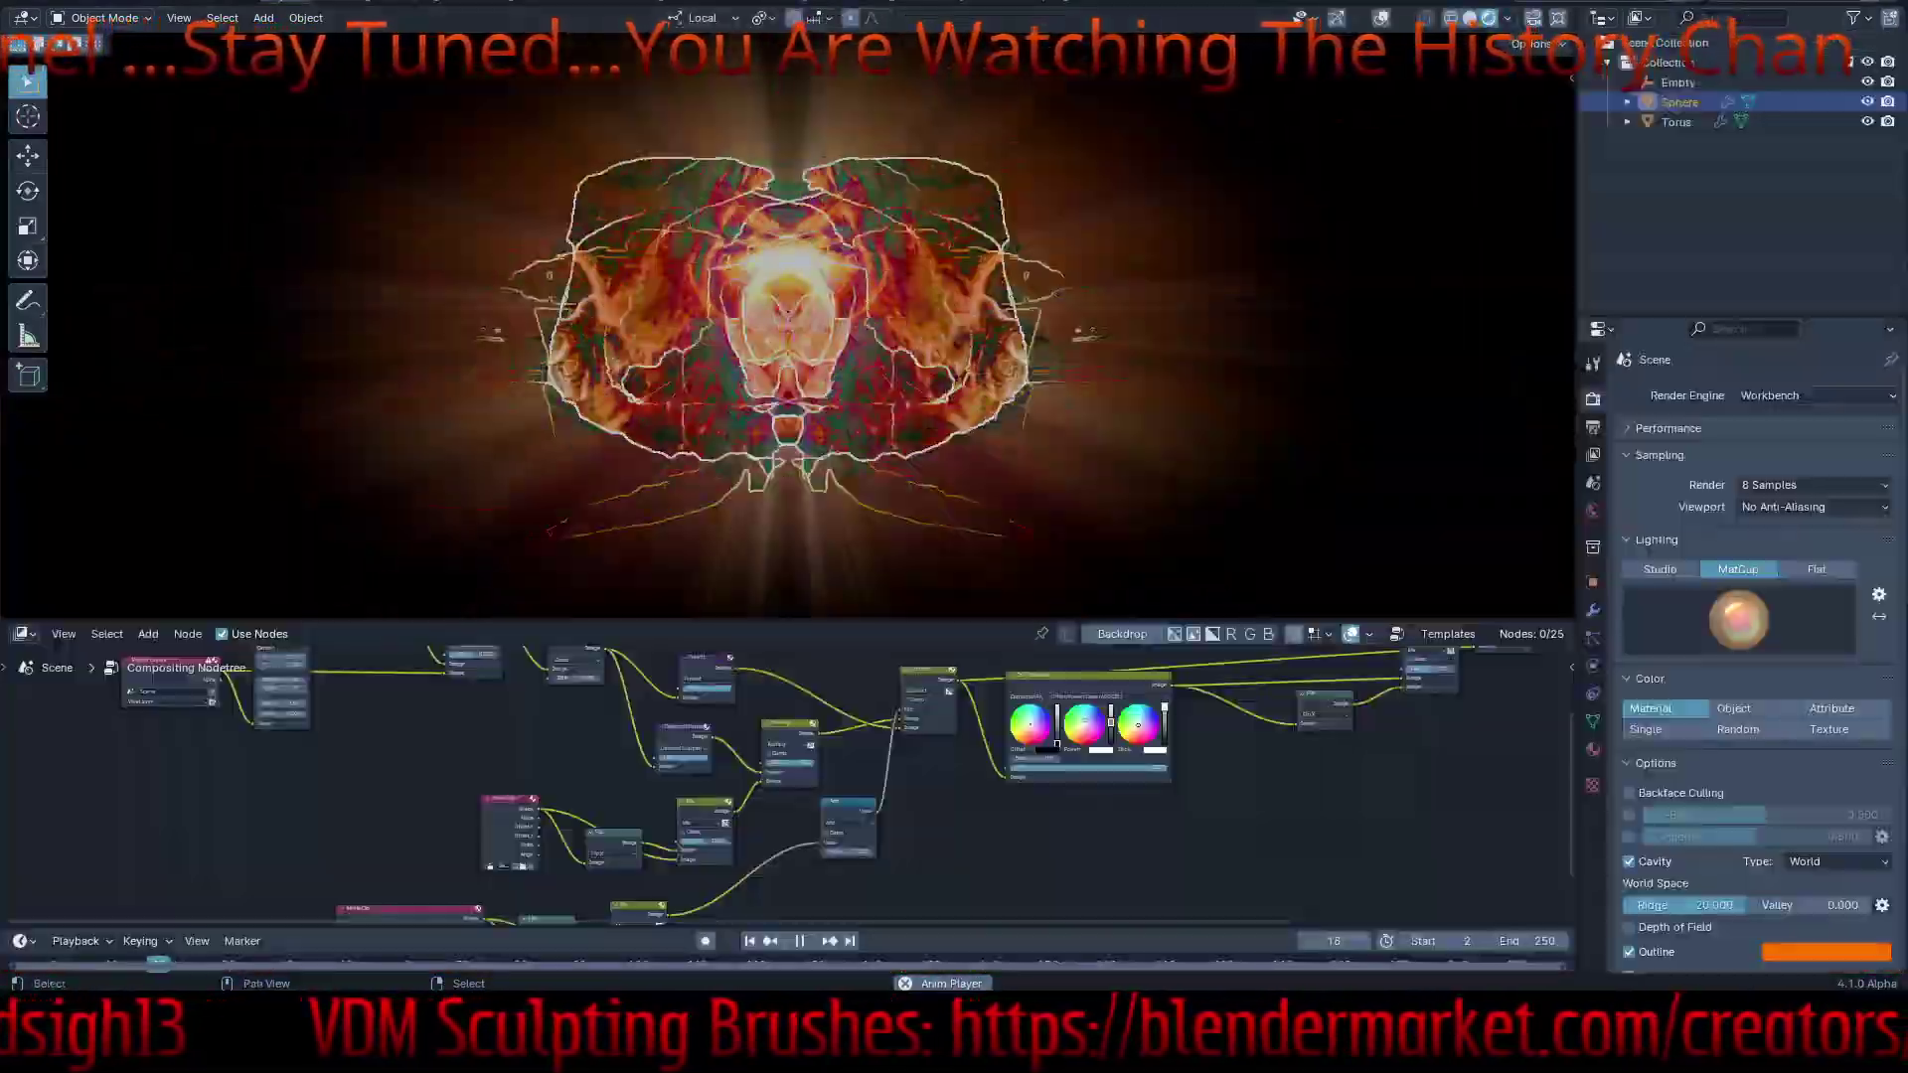
# - Try the vertically striped MatCap, and switch to the dark iridescent sphere with the pale centre
pyautogui.click(1741, 622)
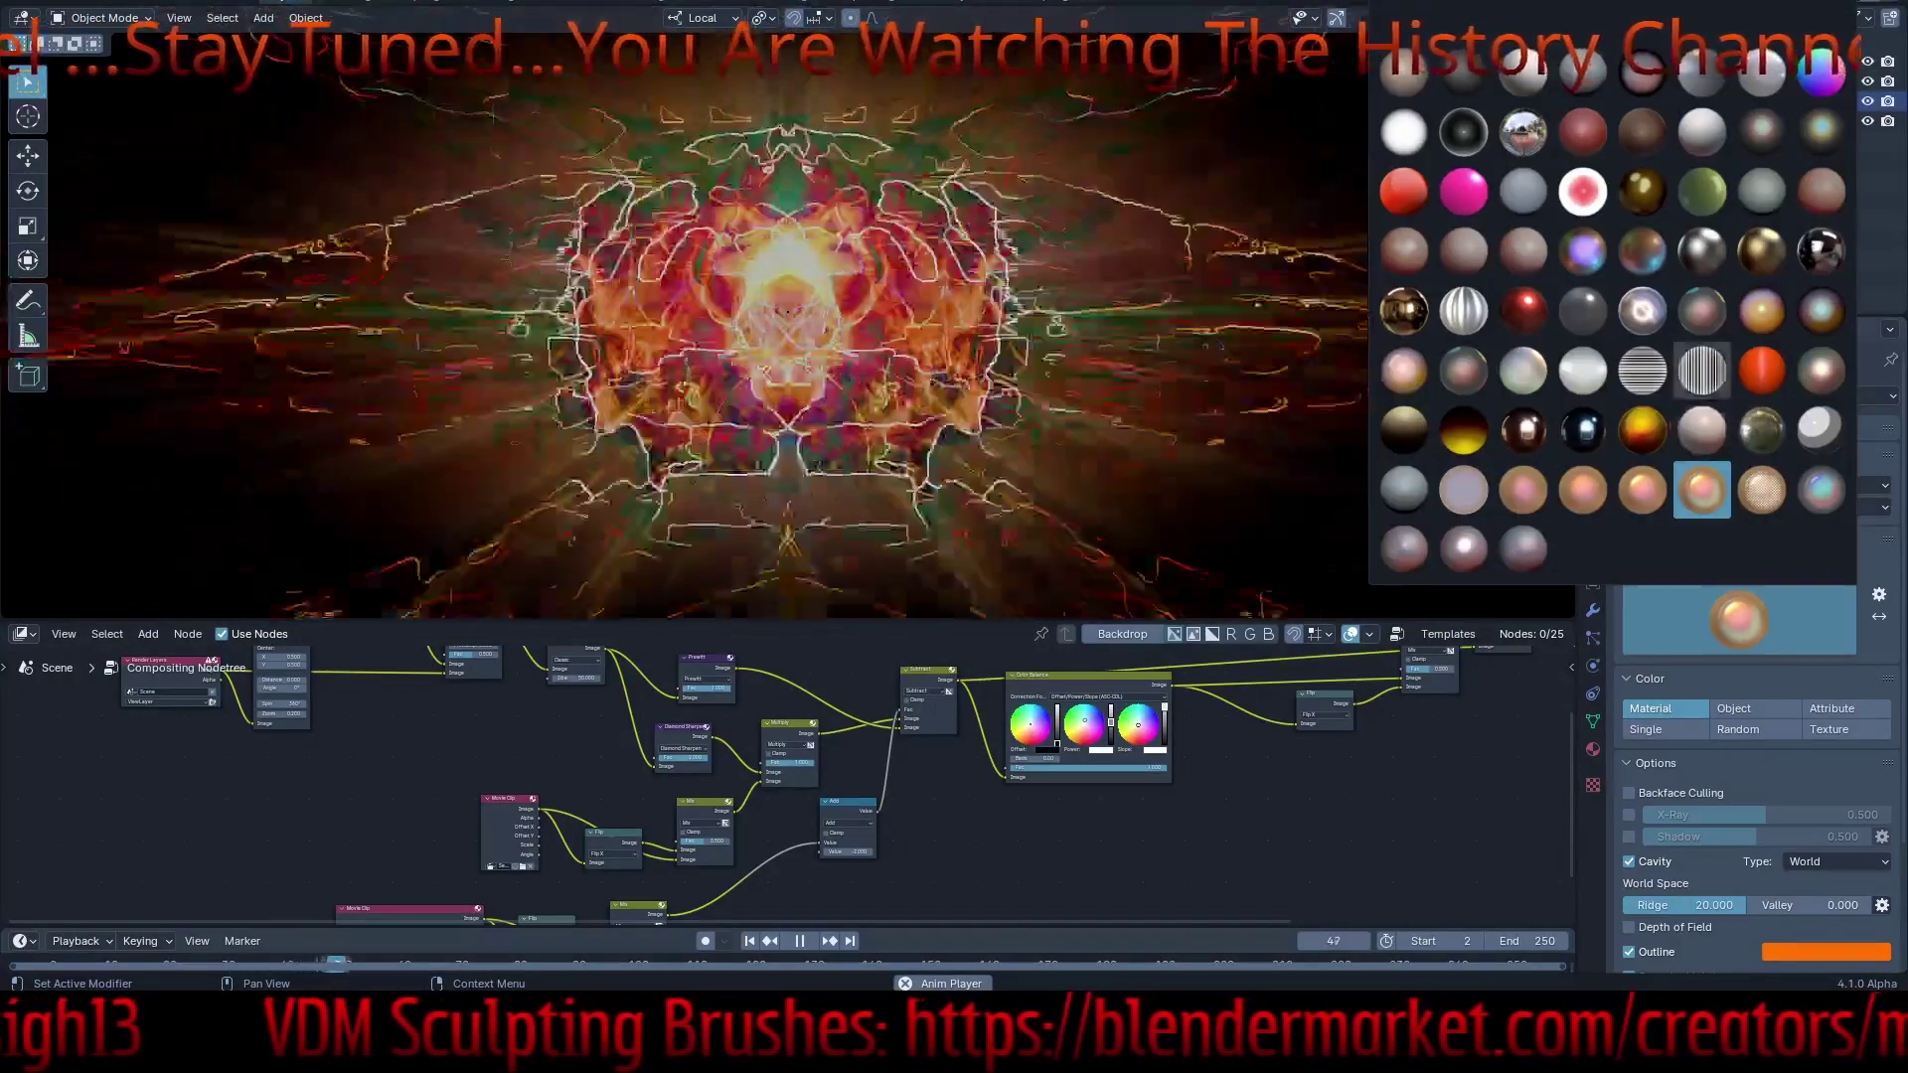
pyautogui.click(1701, 370)
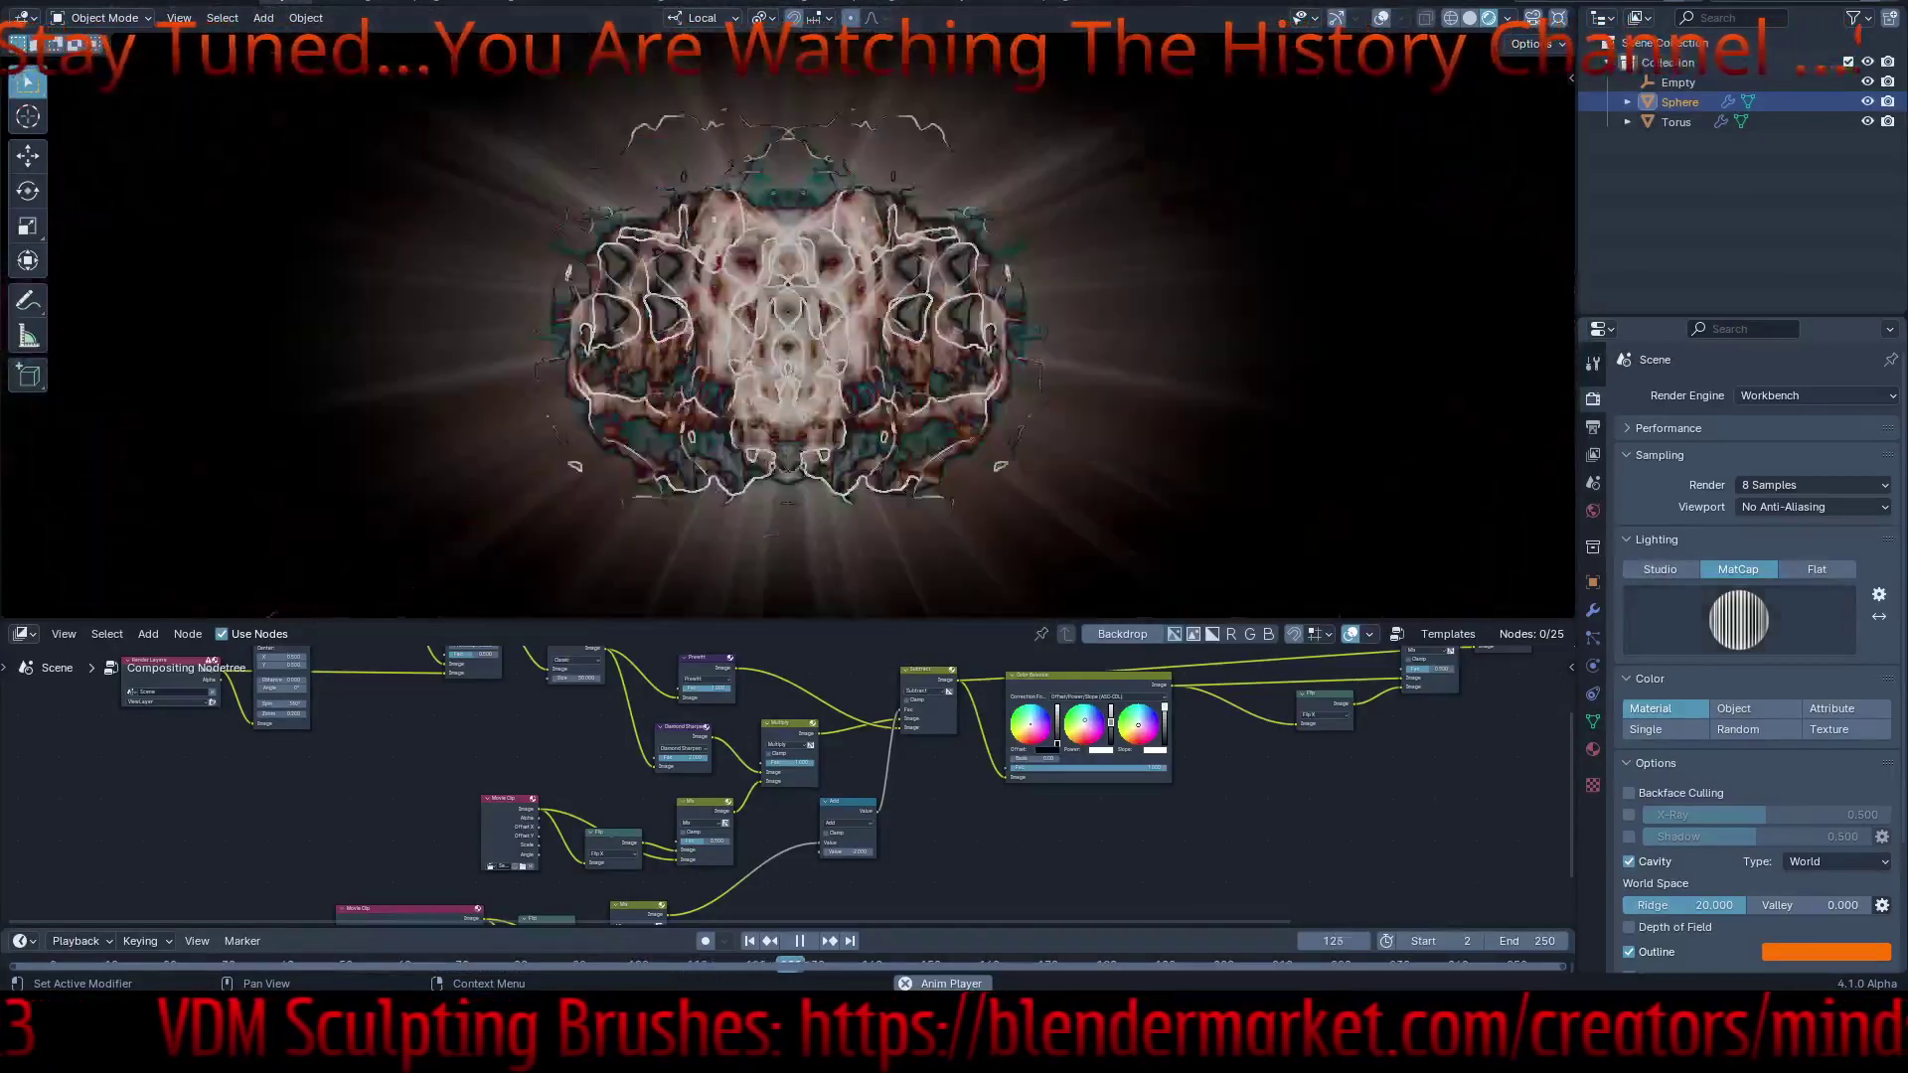
pyautogui.click(1739, 621)
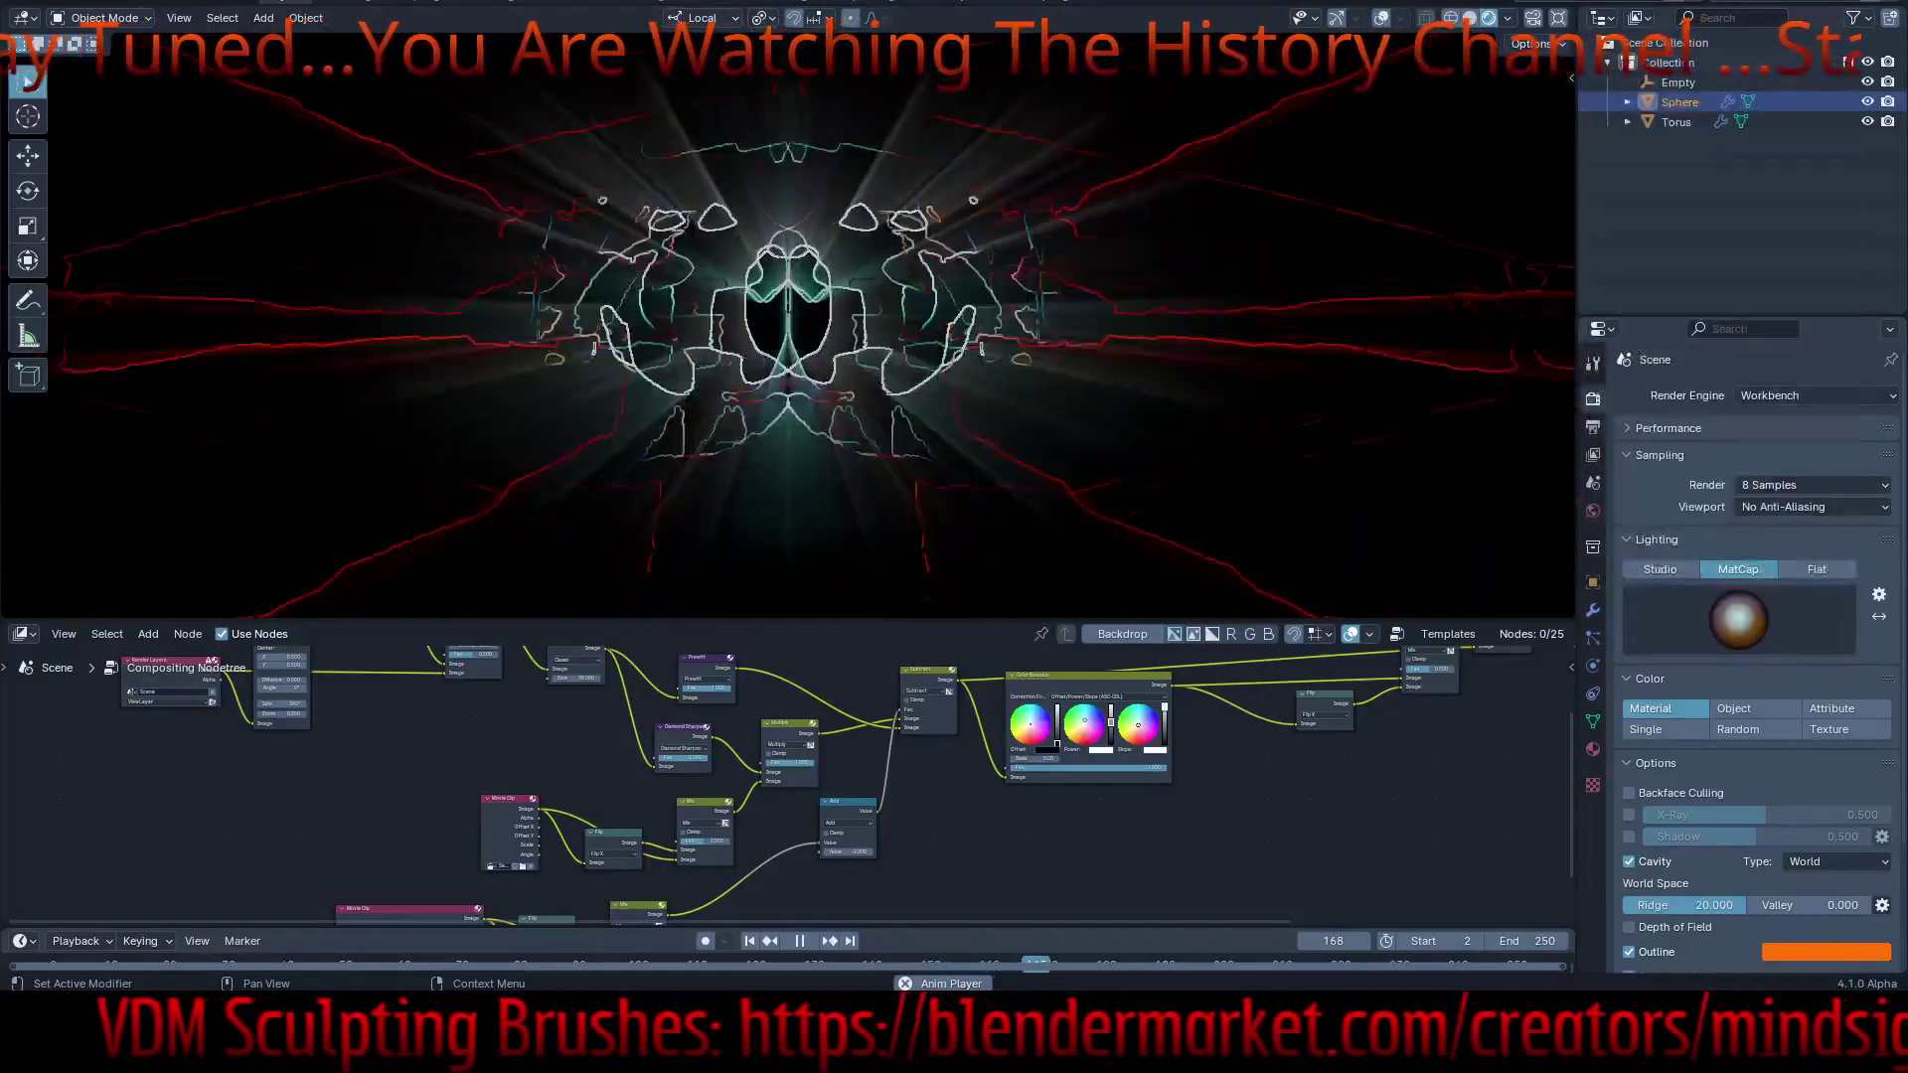
# - Set the Difference node's factor to 0.383 and its blending mode to Saturation, and inspect the animation full screen from other angles
pyautogui.moveTo(1093, 716); pyautogui.dragTo(479, 875, button='middle')
pyautogui.scroll(4, 1183, 763)
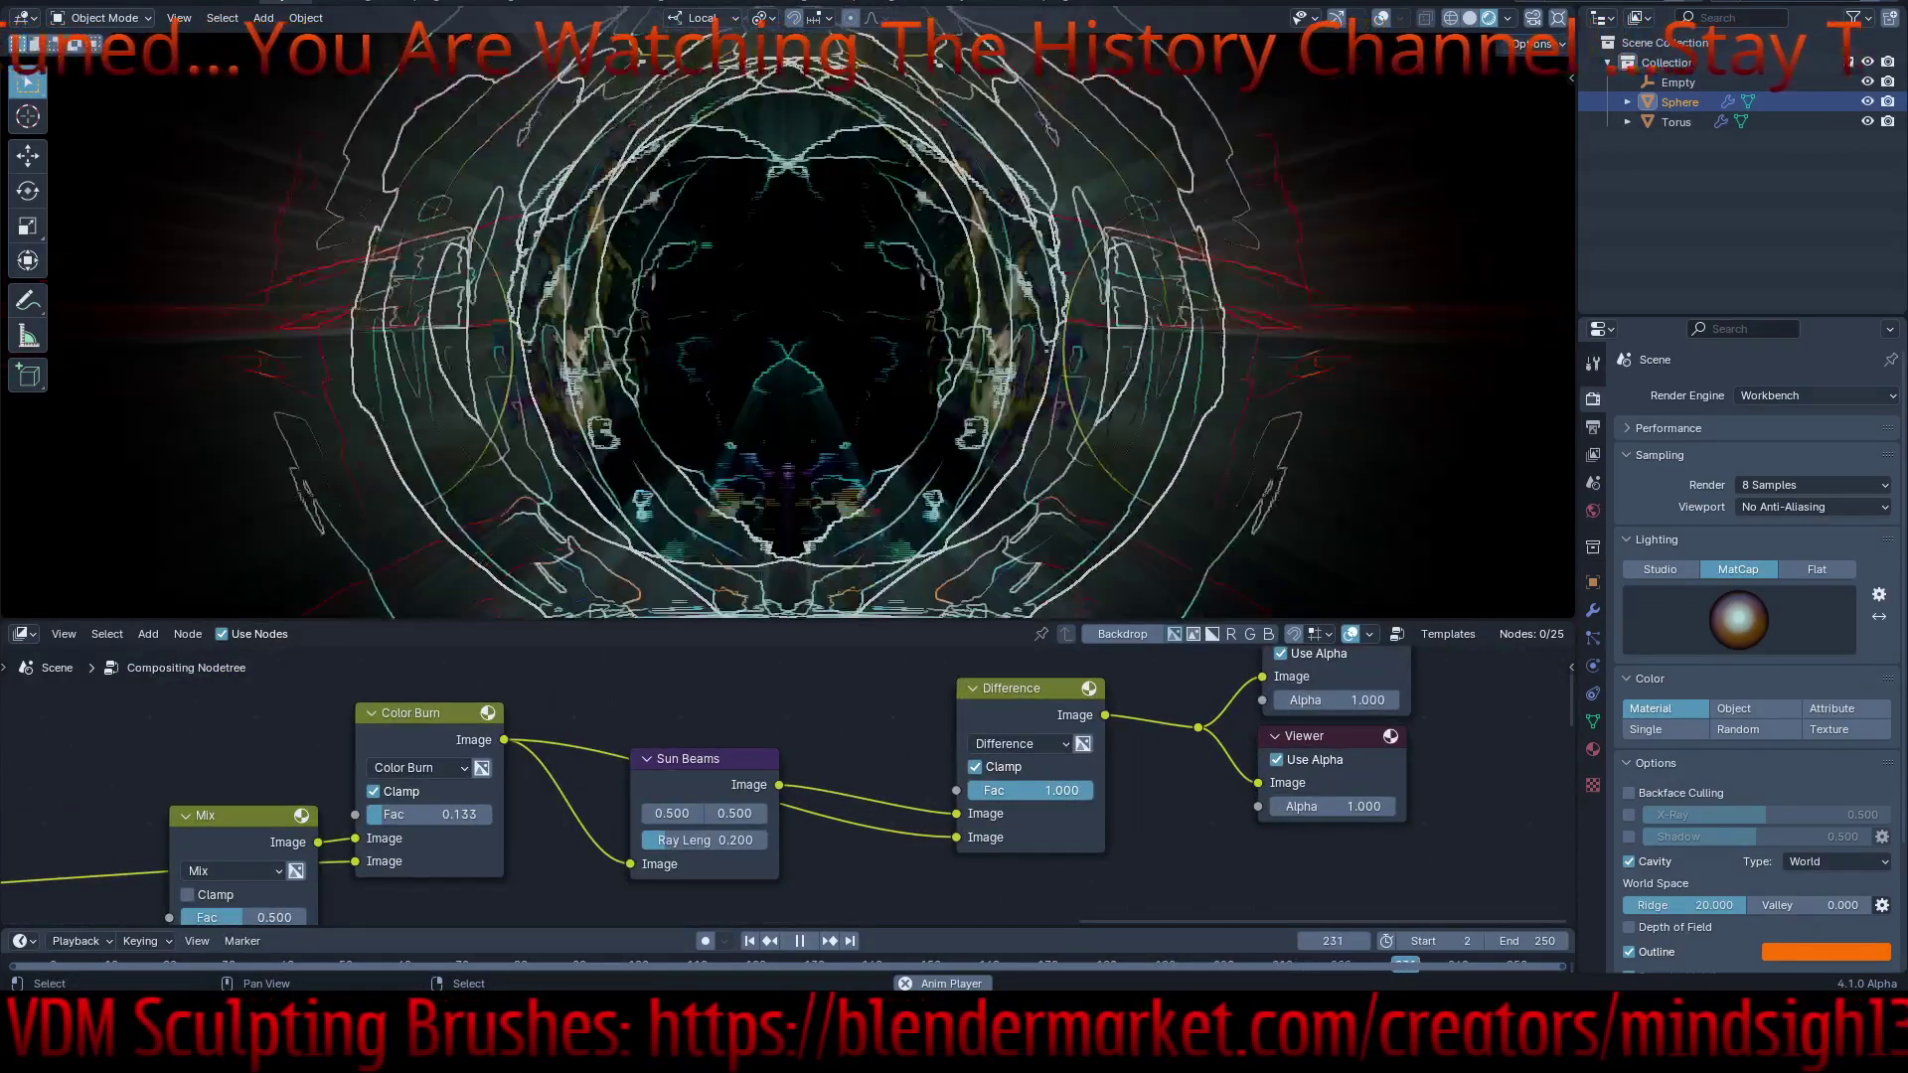
pyautogui.moveTo(1072, 790); pyautogui.dragTo(1024, 790)
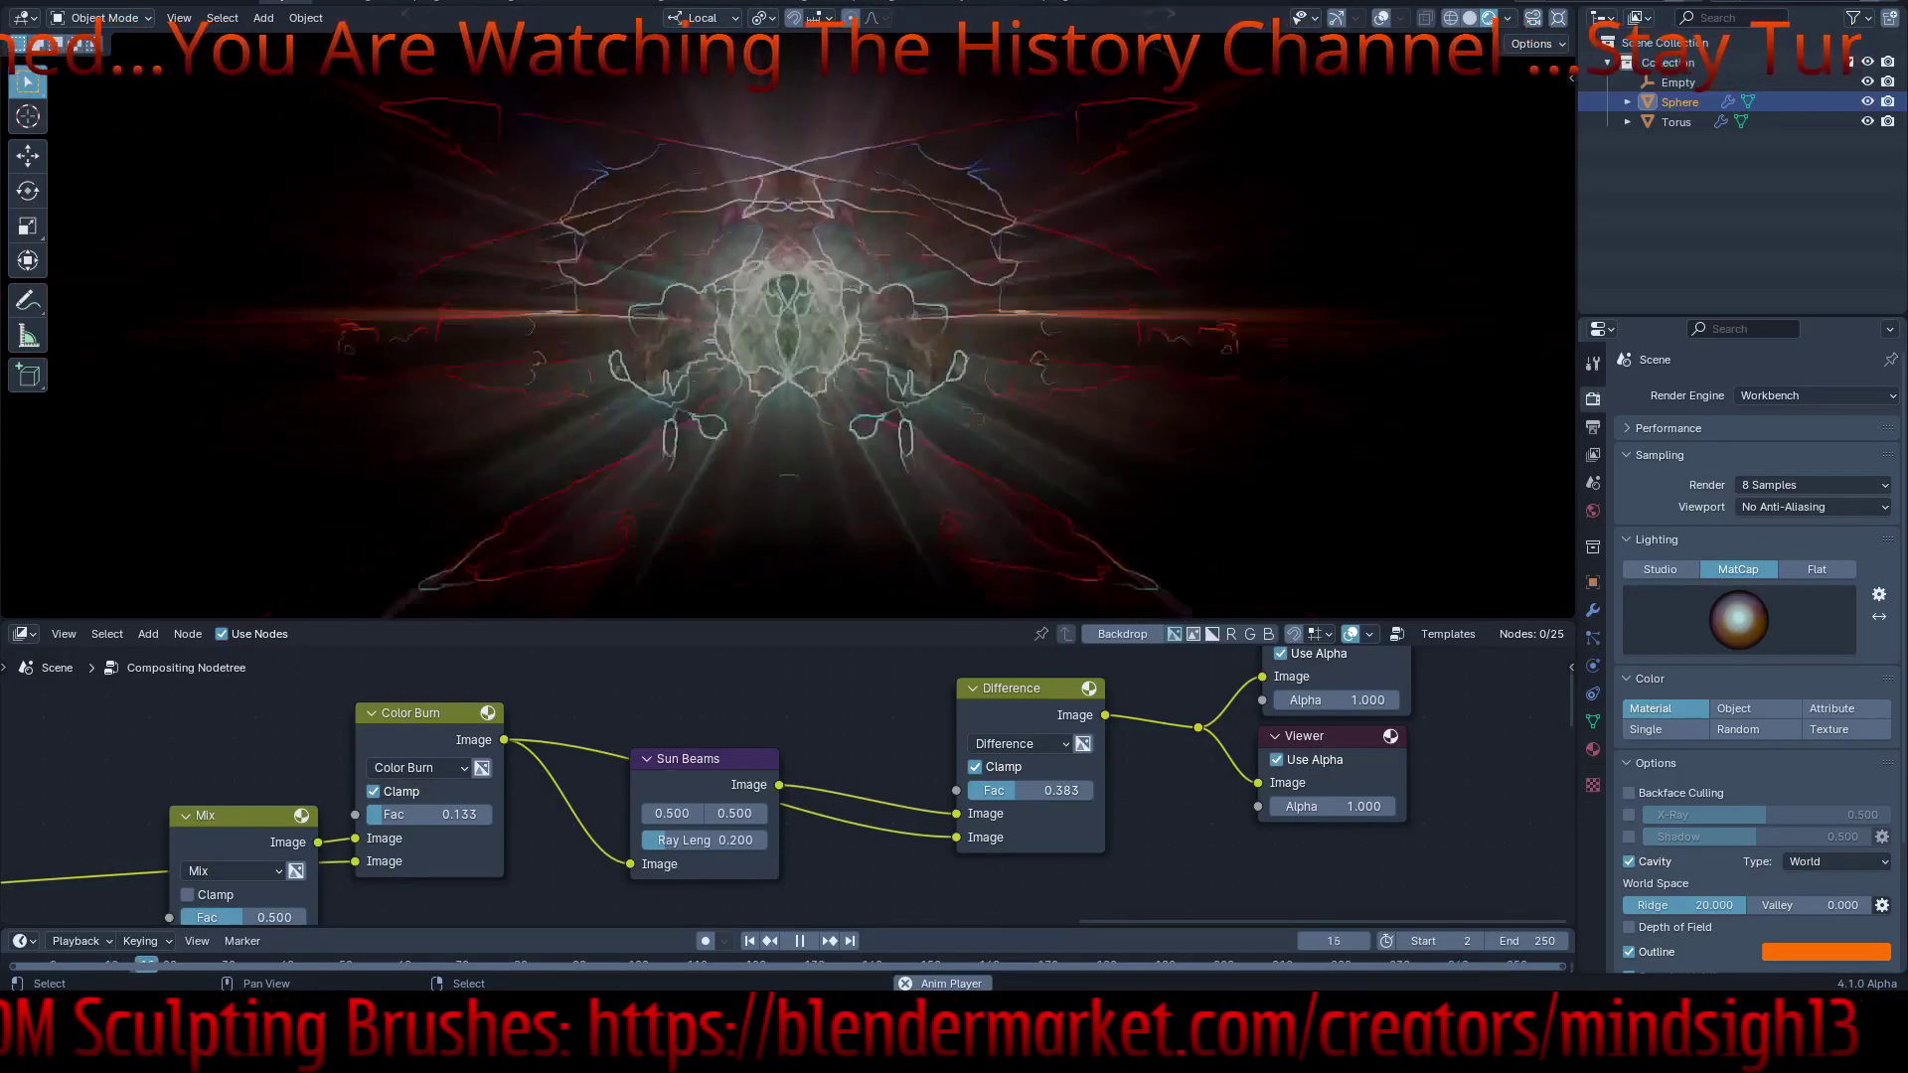
pyautogui.click(1021, 744)
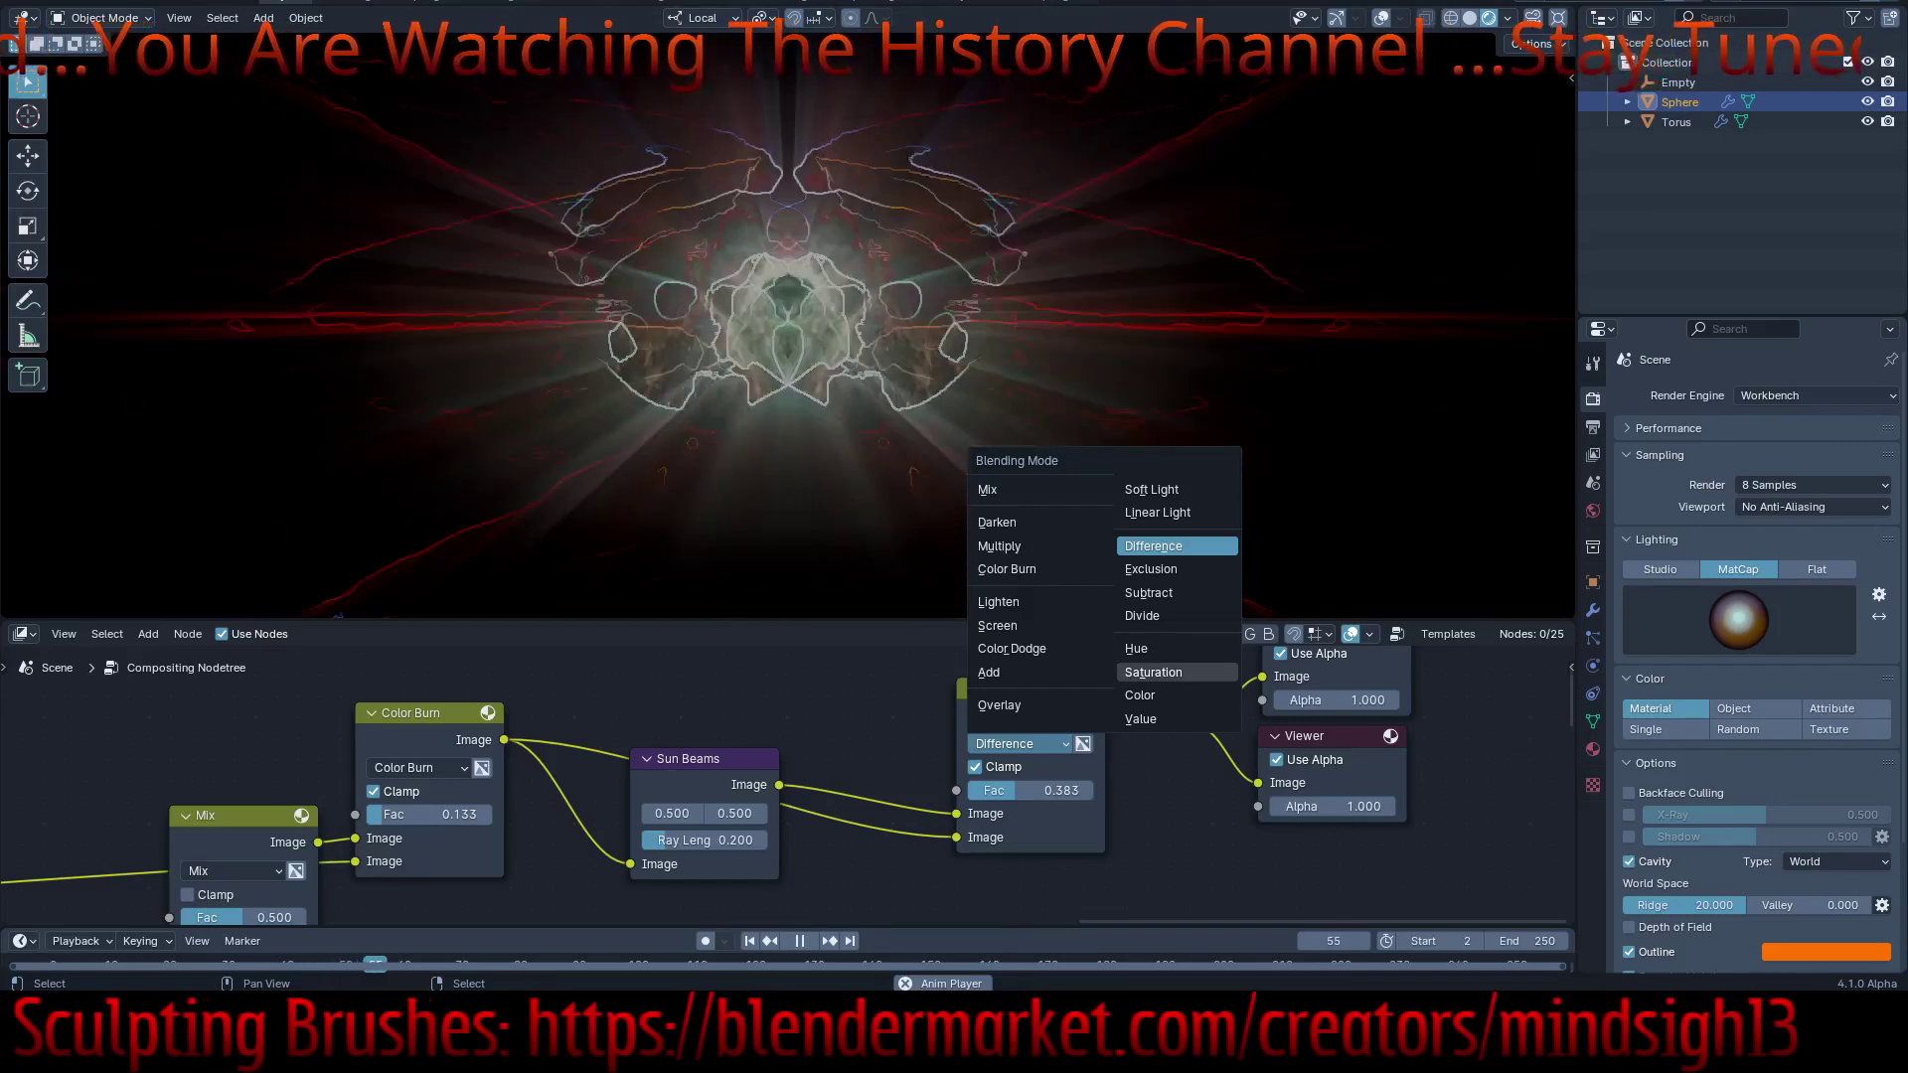
pyautogui.click(1153, 672)
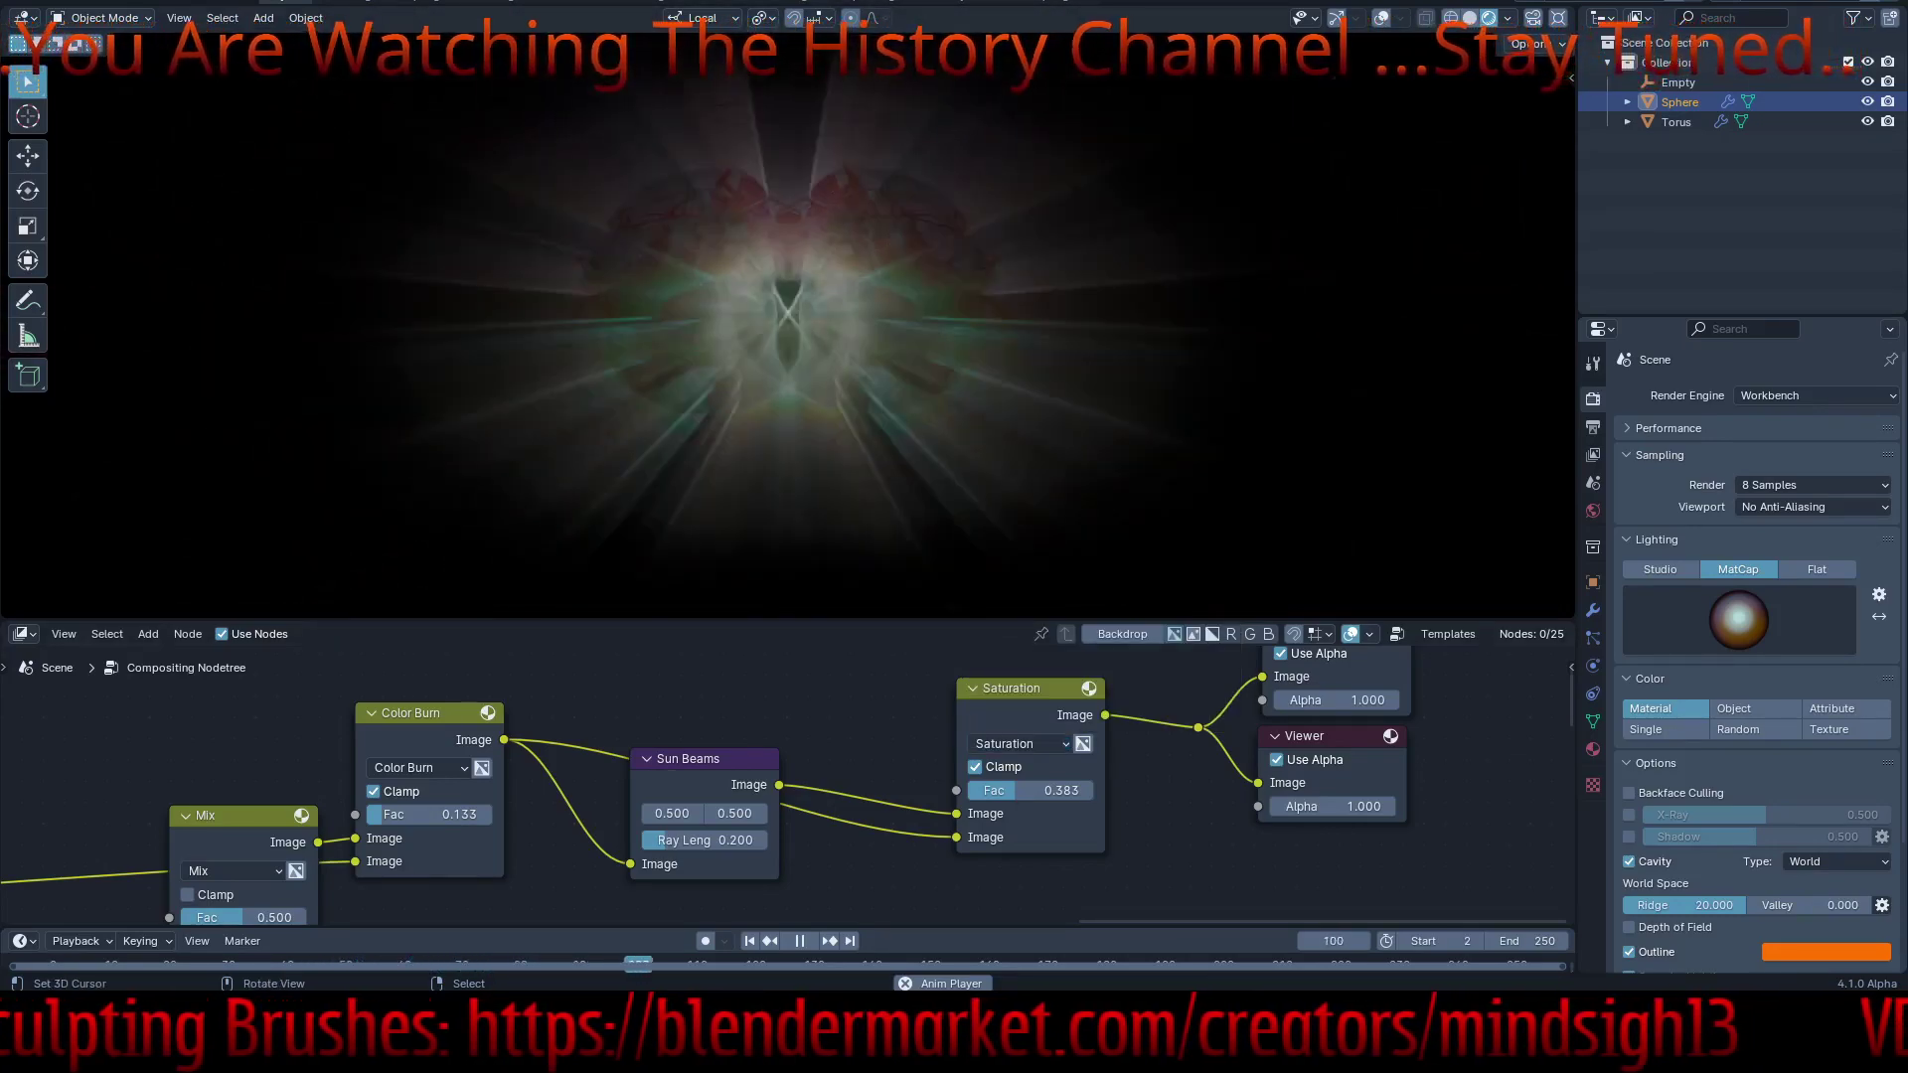
pyautogui.hotkey('ctrl', 'space')
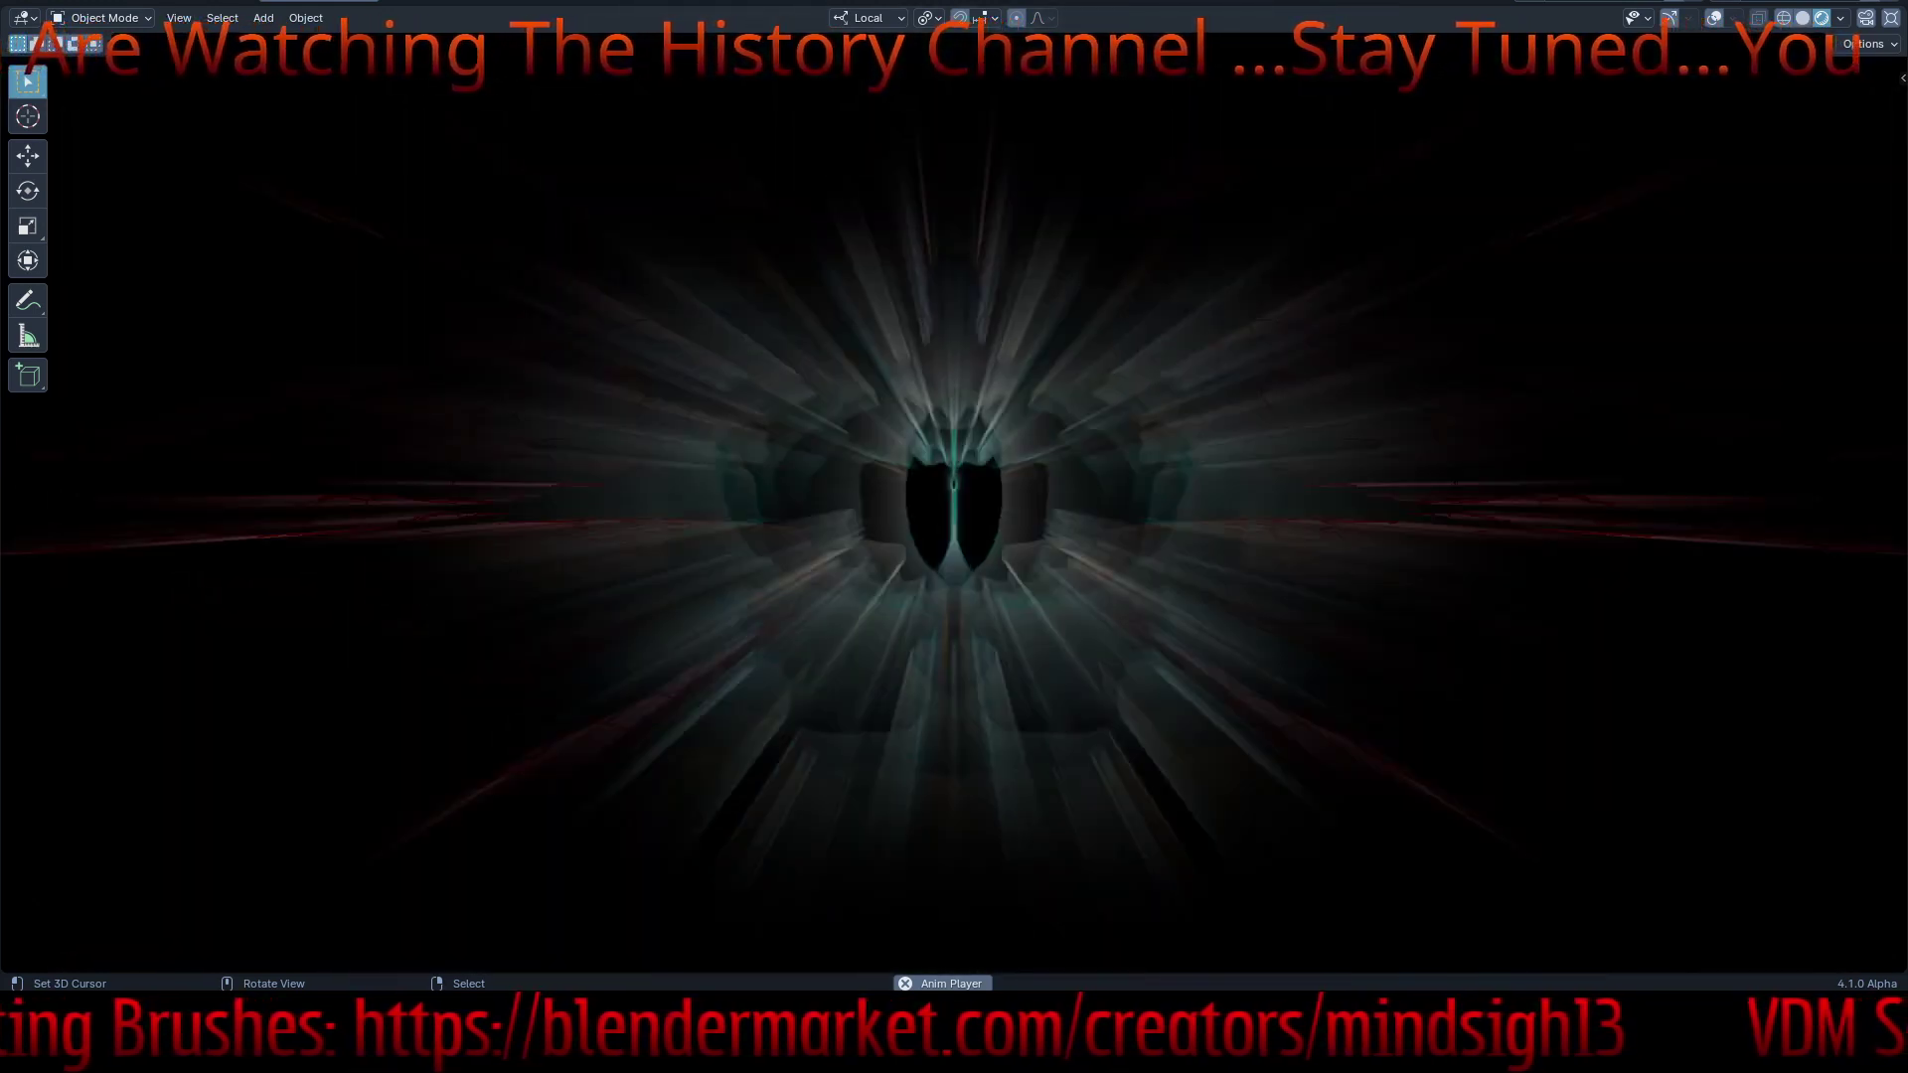
pyautogui.moveTo(954, 537); pyautogui.dragTo(1108, 548, button='middle')
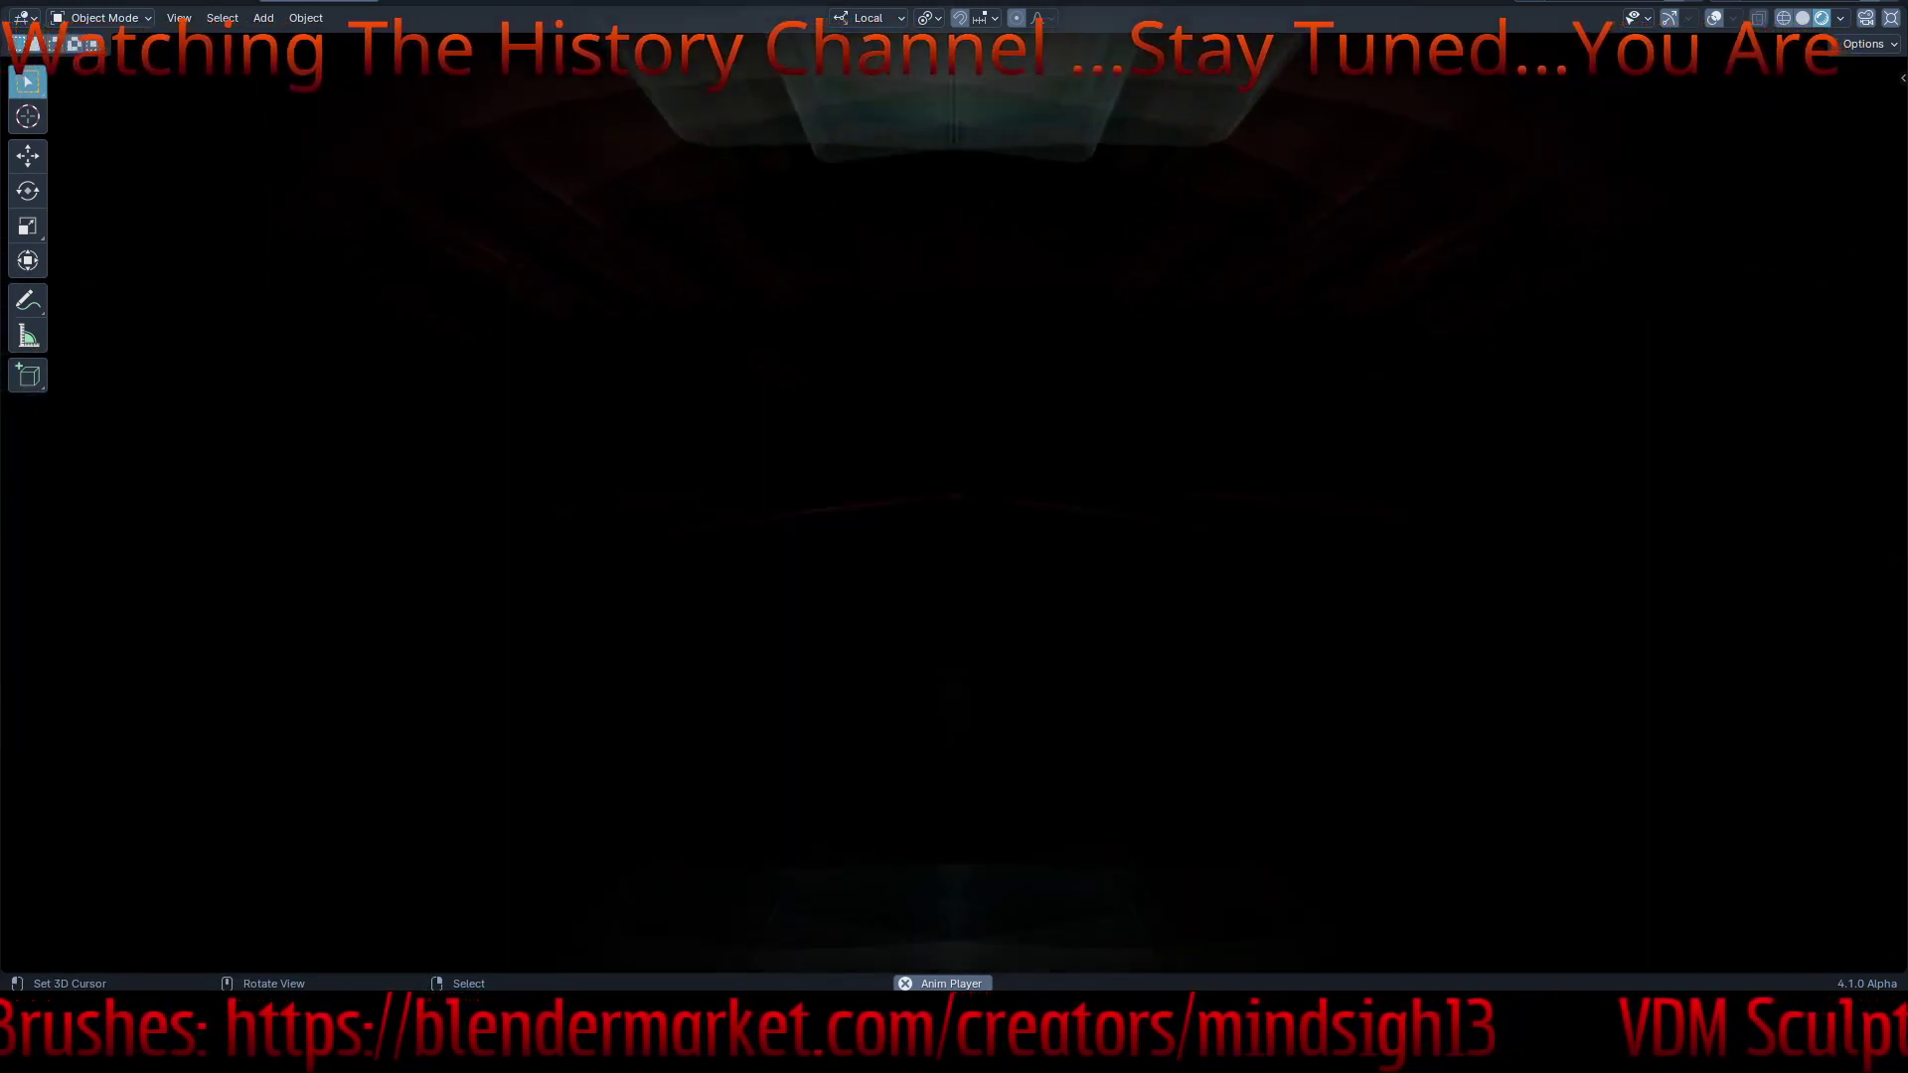
pyautogui.moveTo(1034, 536); pyautogui.dragTo(1078, 596, button='middle')
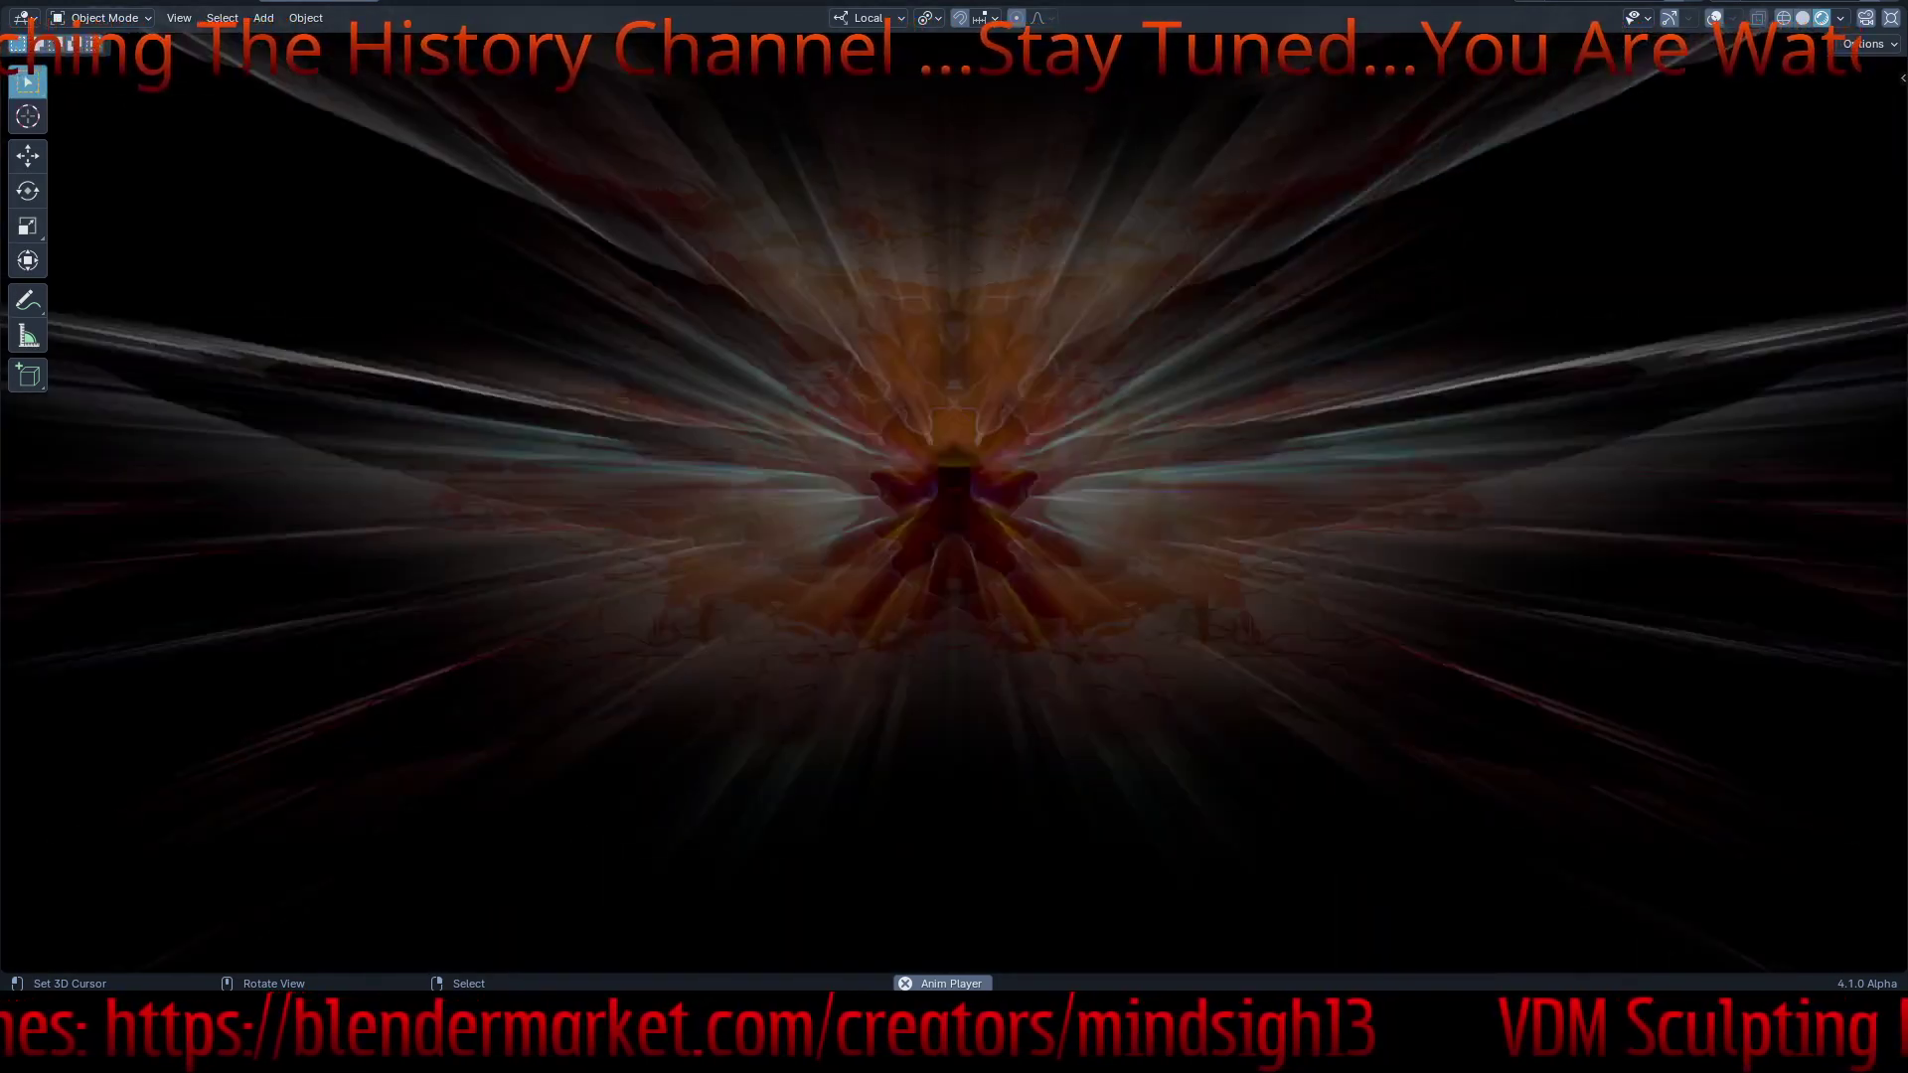
pyautogui.moveTo(994, 556); pyautogui.dragTo(979, 611, button='middle')
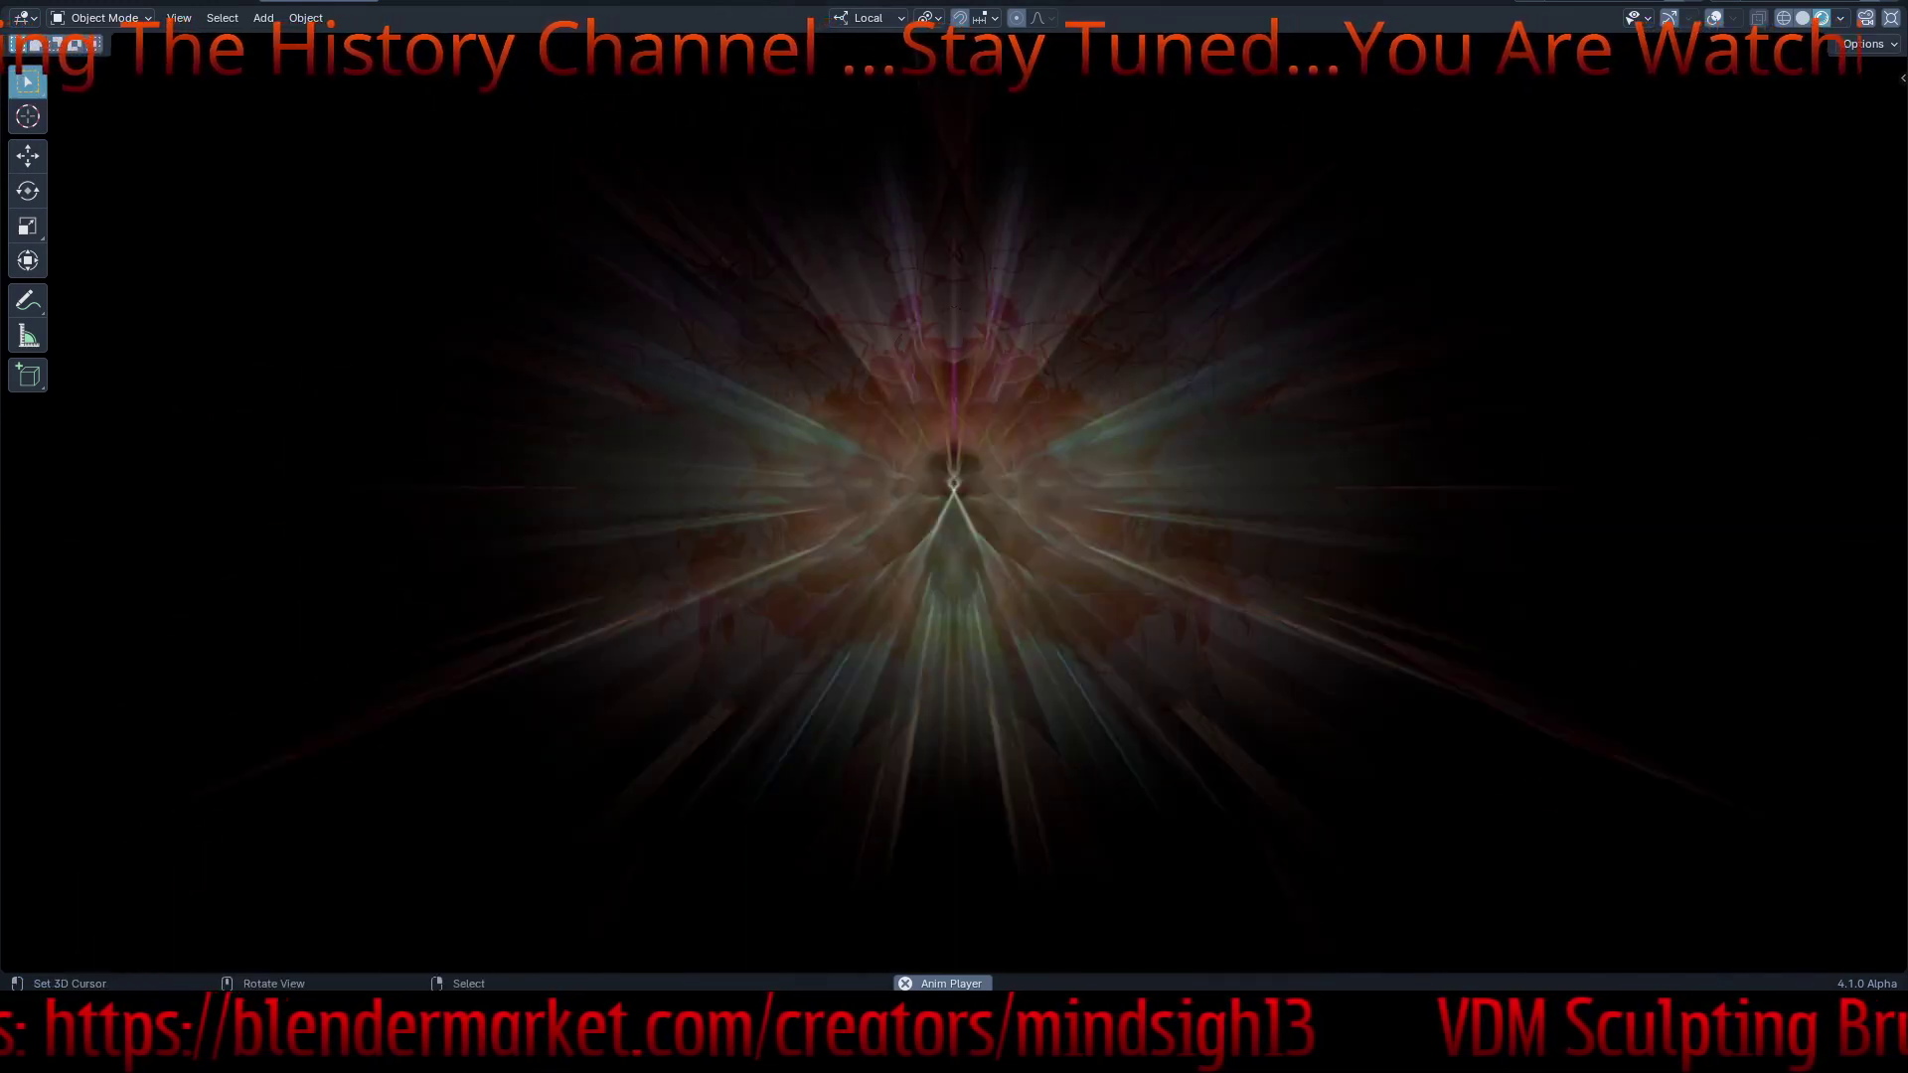
pyautogui.hotkey('ctrl', 'space')
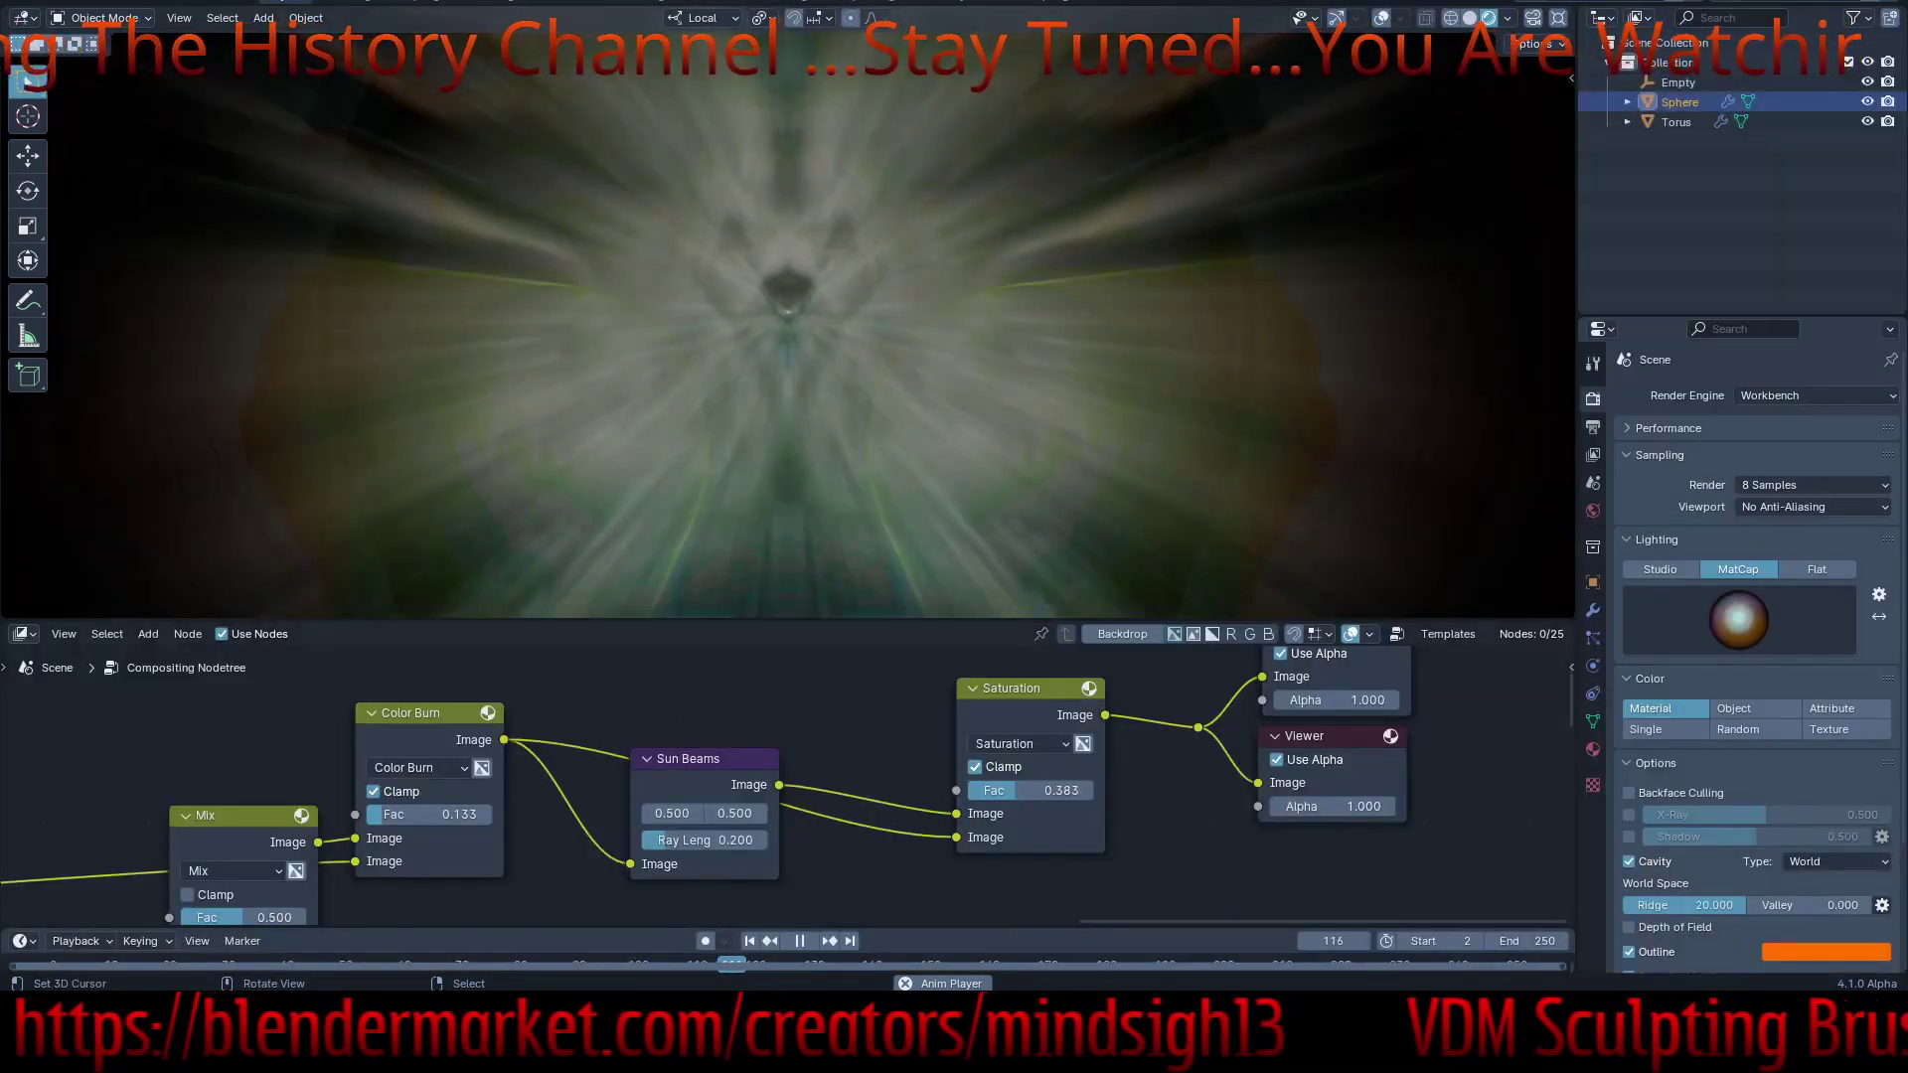
# - Try the glossy orange-red MatCap, and replace it with the chrome sphere that reflects an outdoor scene
pyautogui.click(1739, 619)
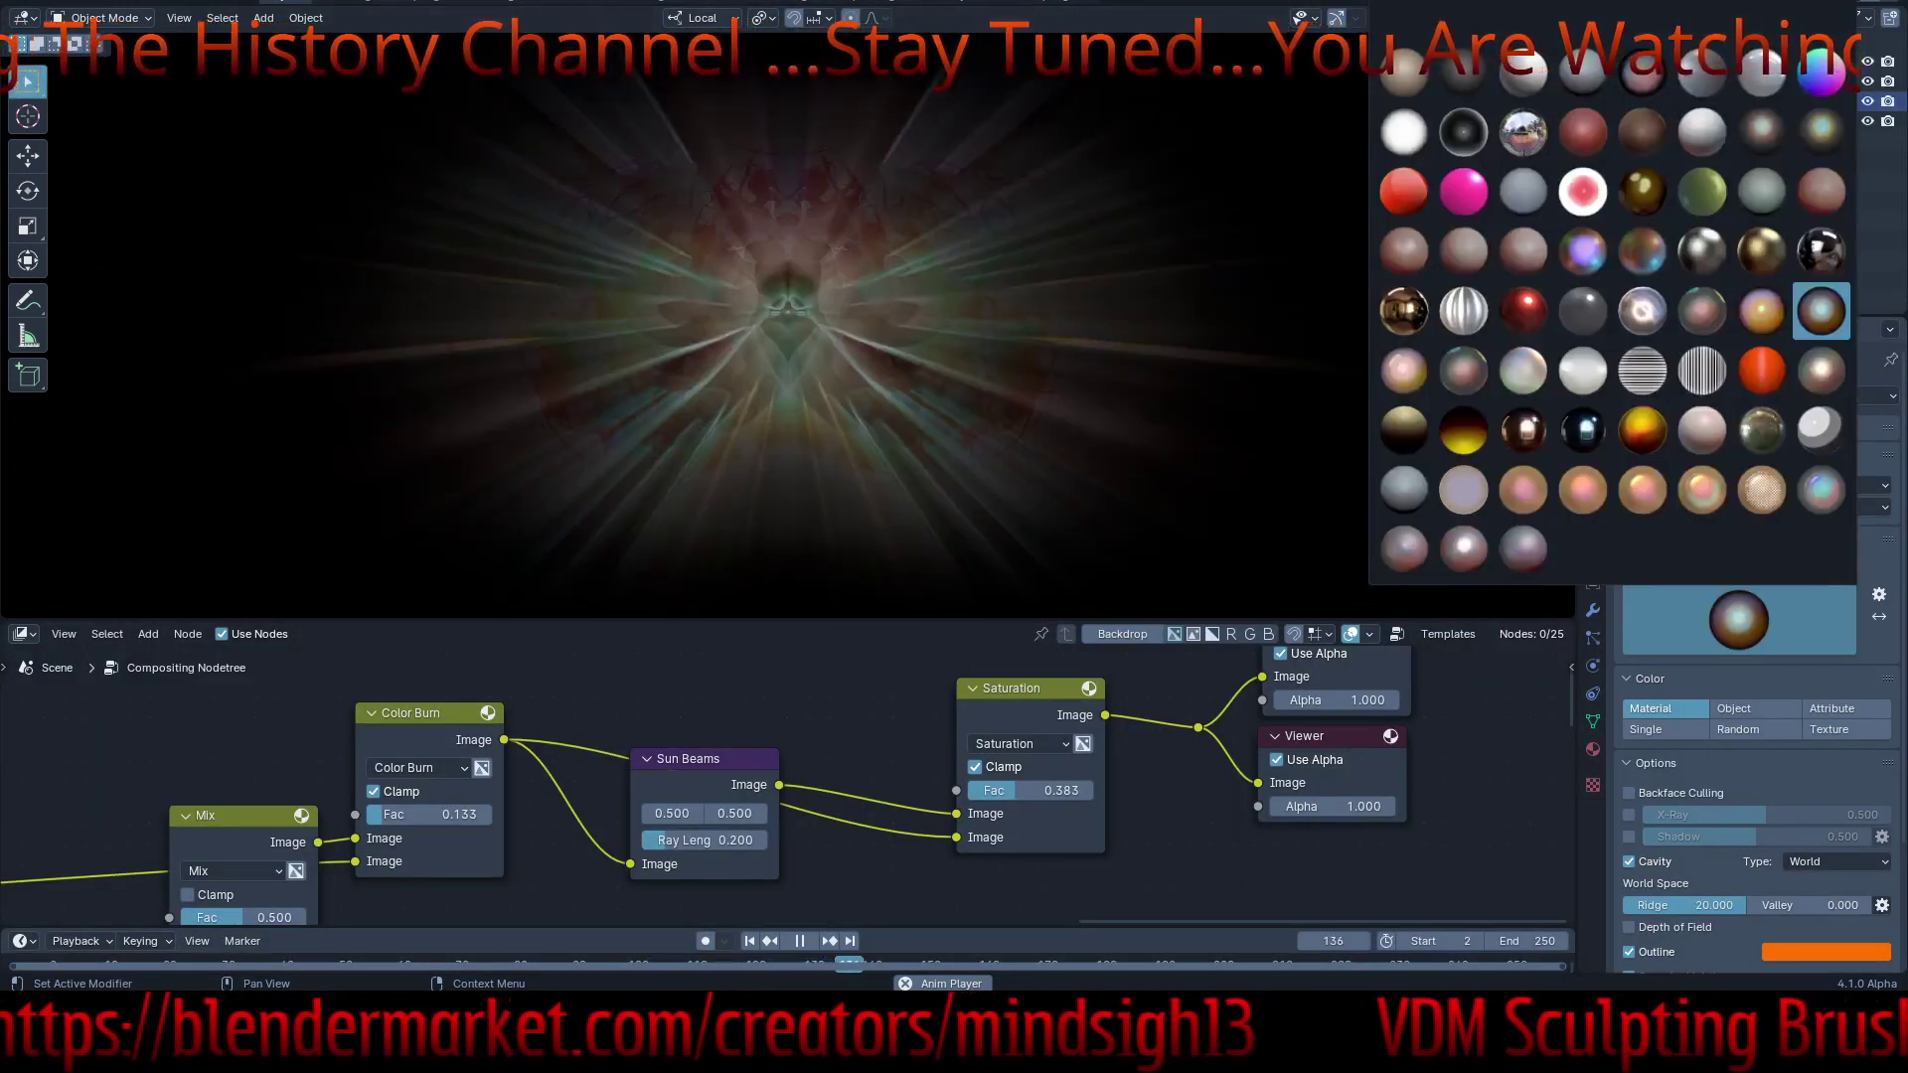
pyautogui.click(1762, 370)
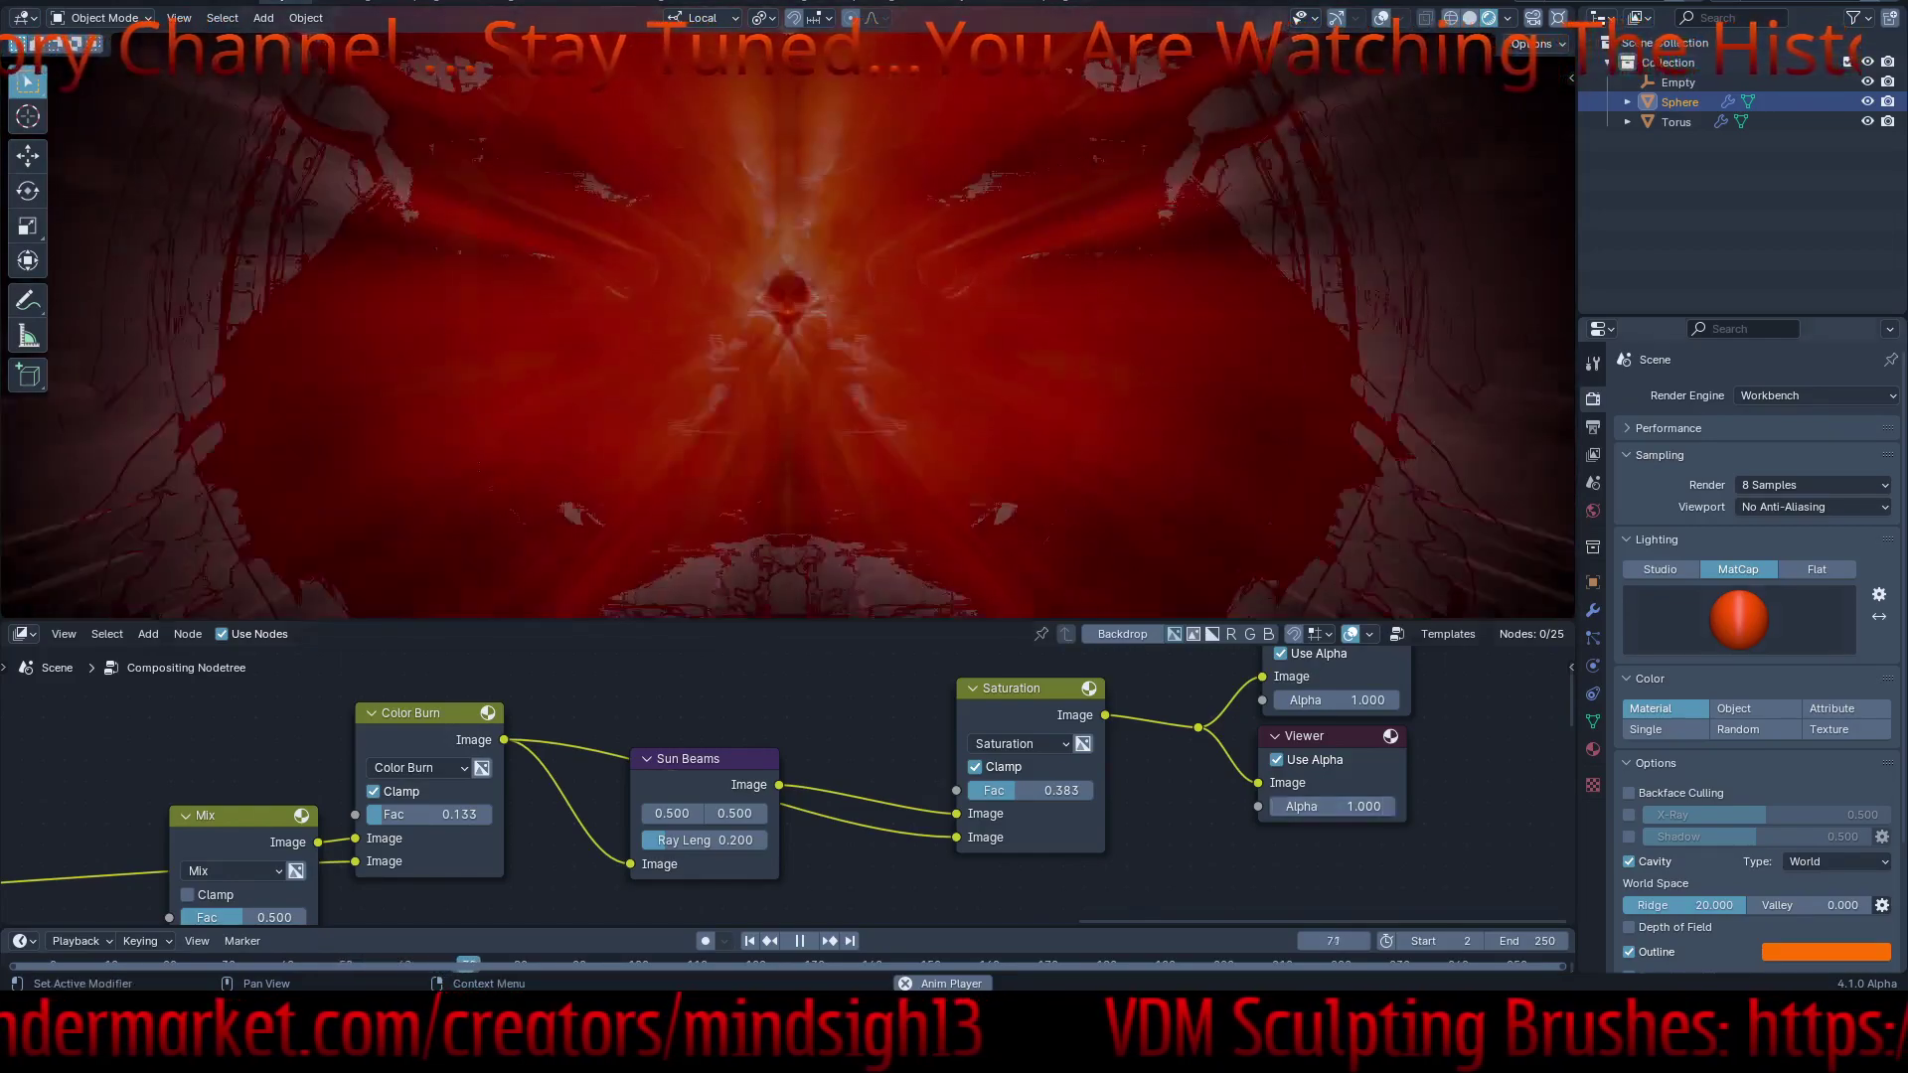
pyautogui.click(1739, 618)
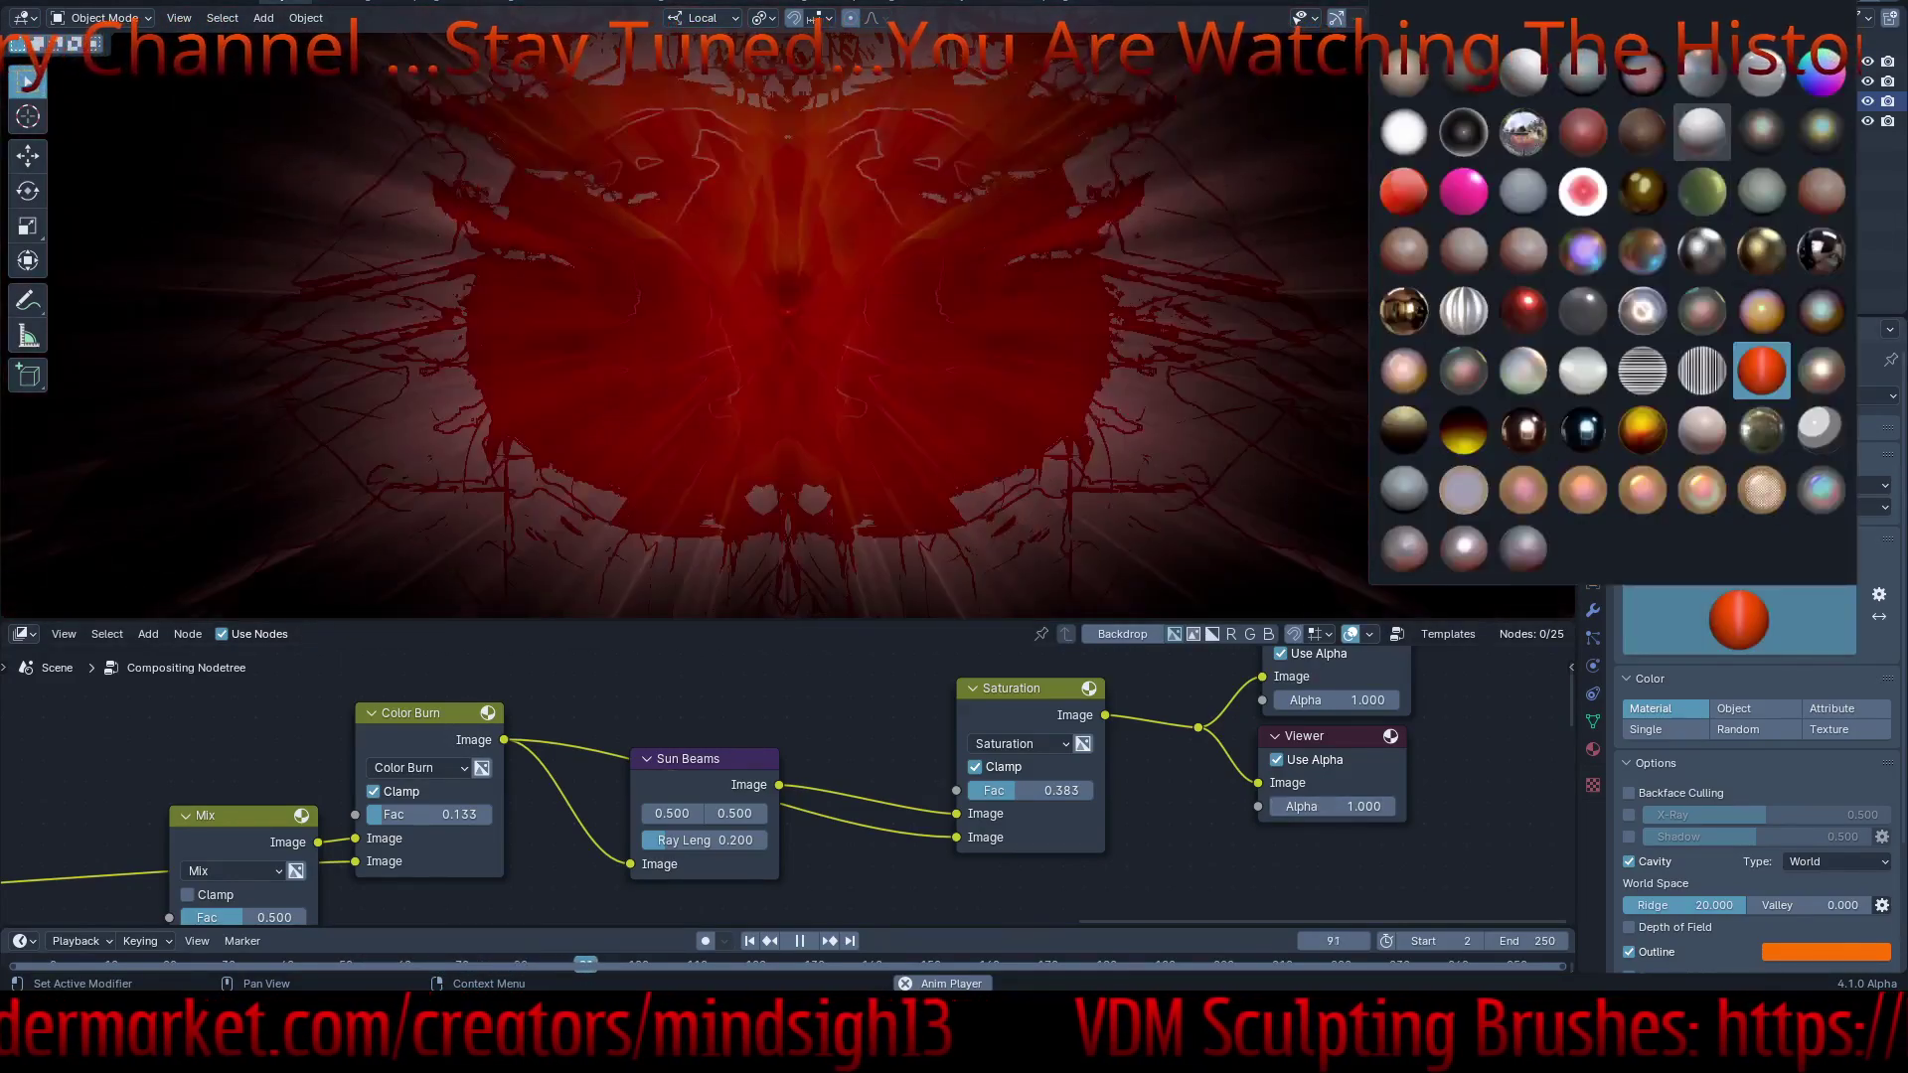
pyautogui.click(1523, 130)
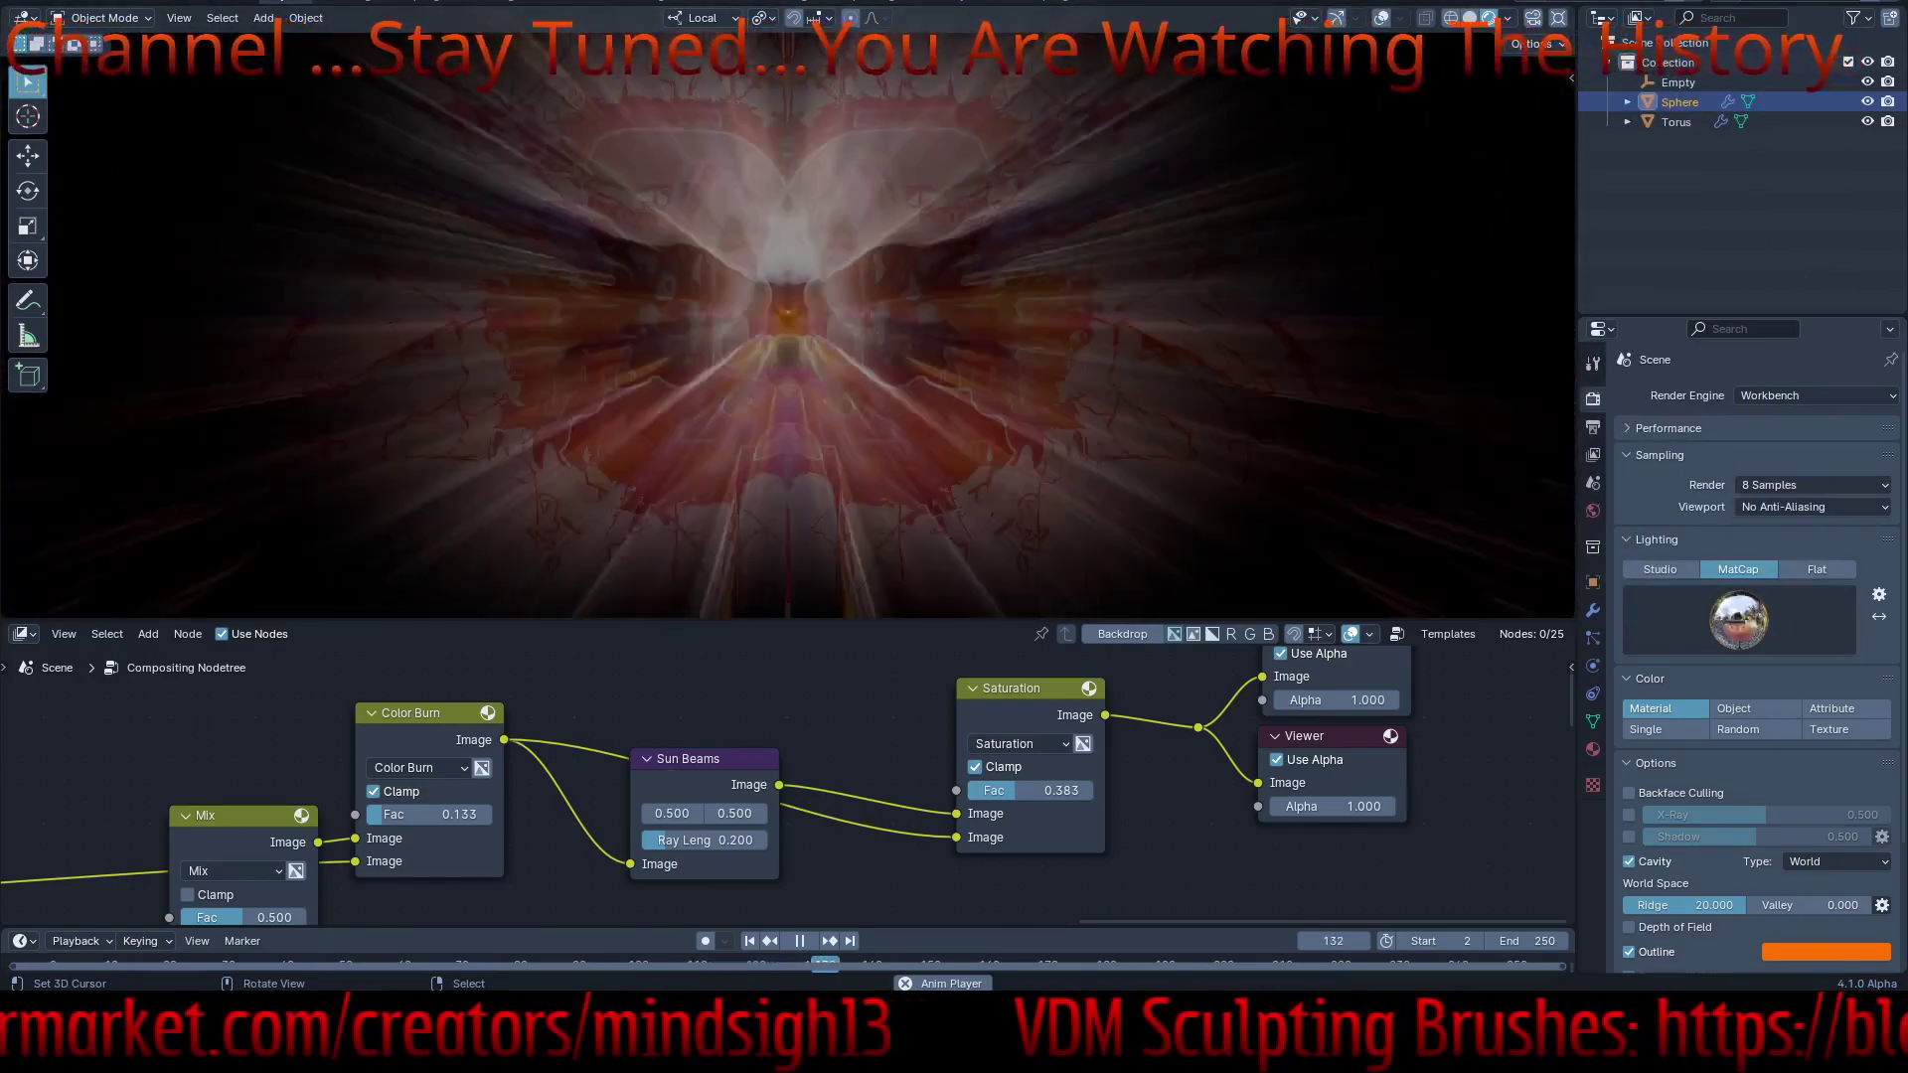
# - Try Sun Beams ray lengths of 0.02 and 2
pyautogui.click(704, 841)
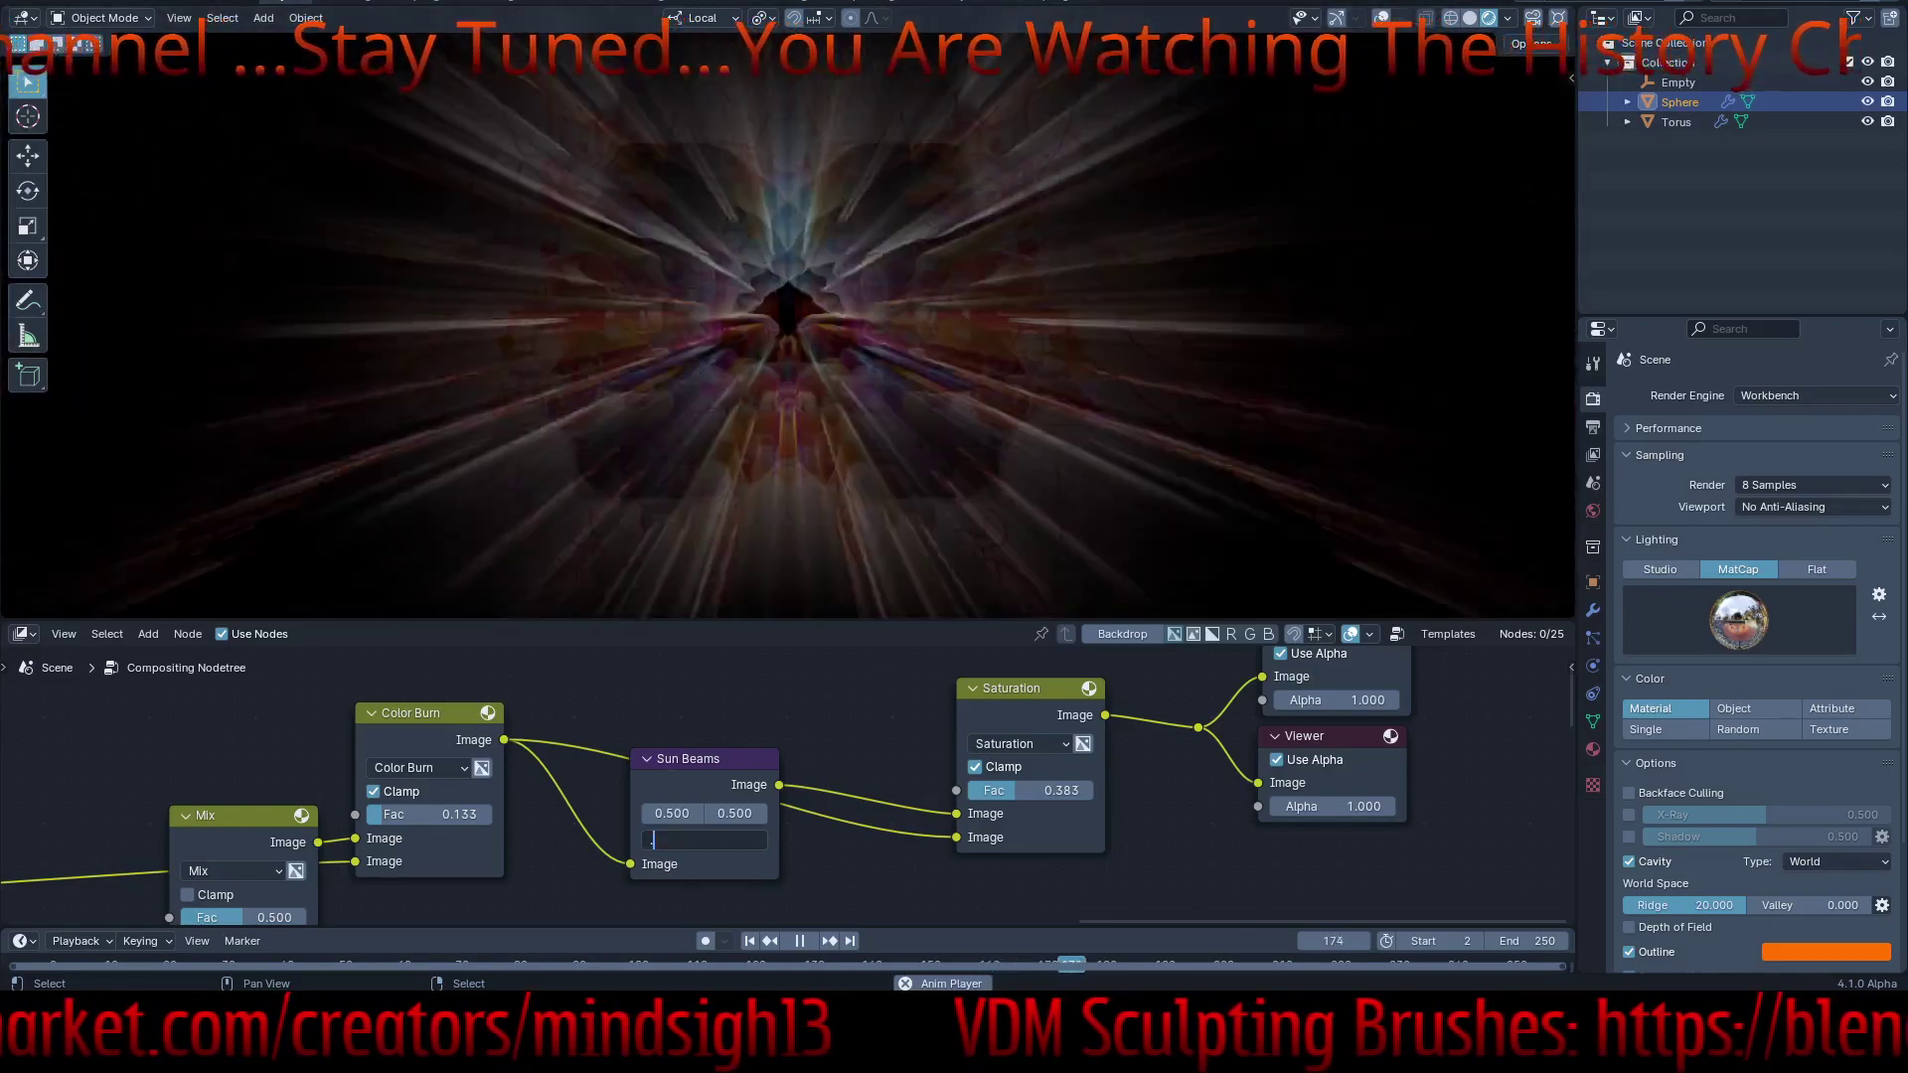
pyautogui.press('Return')
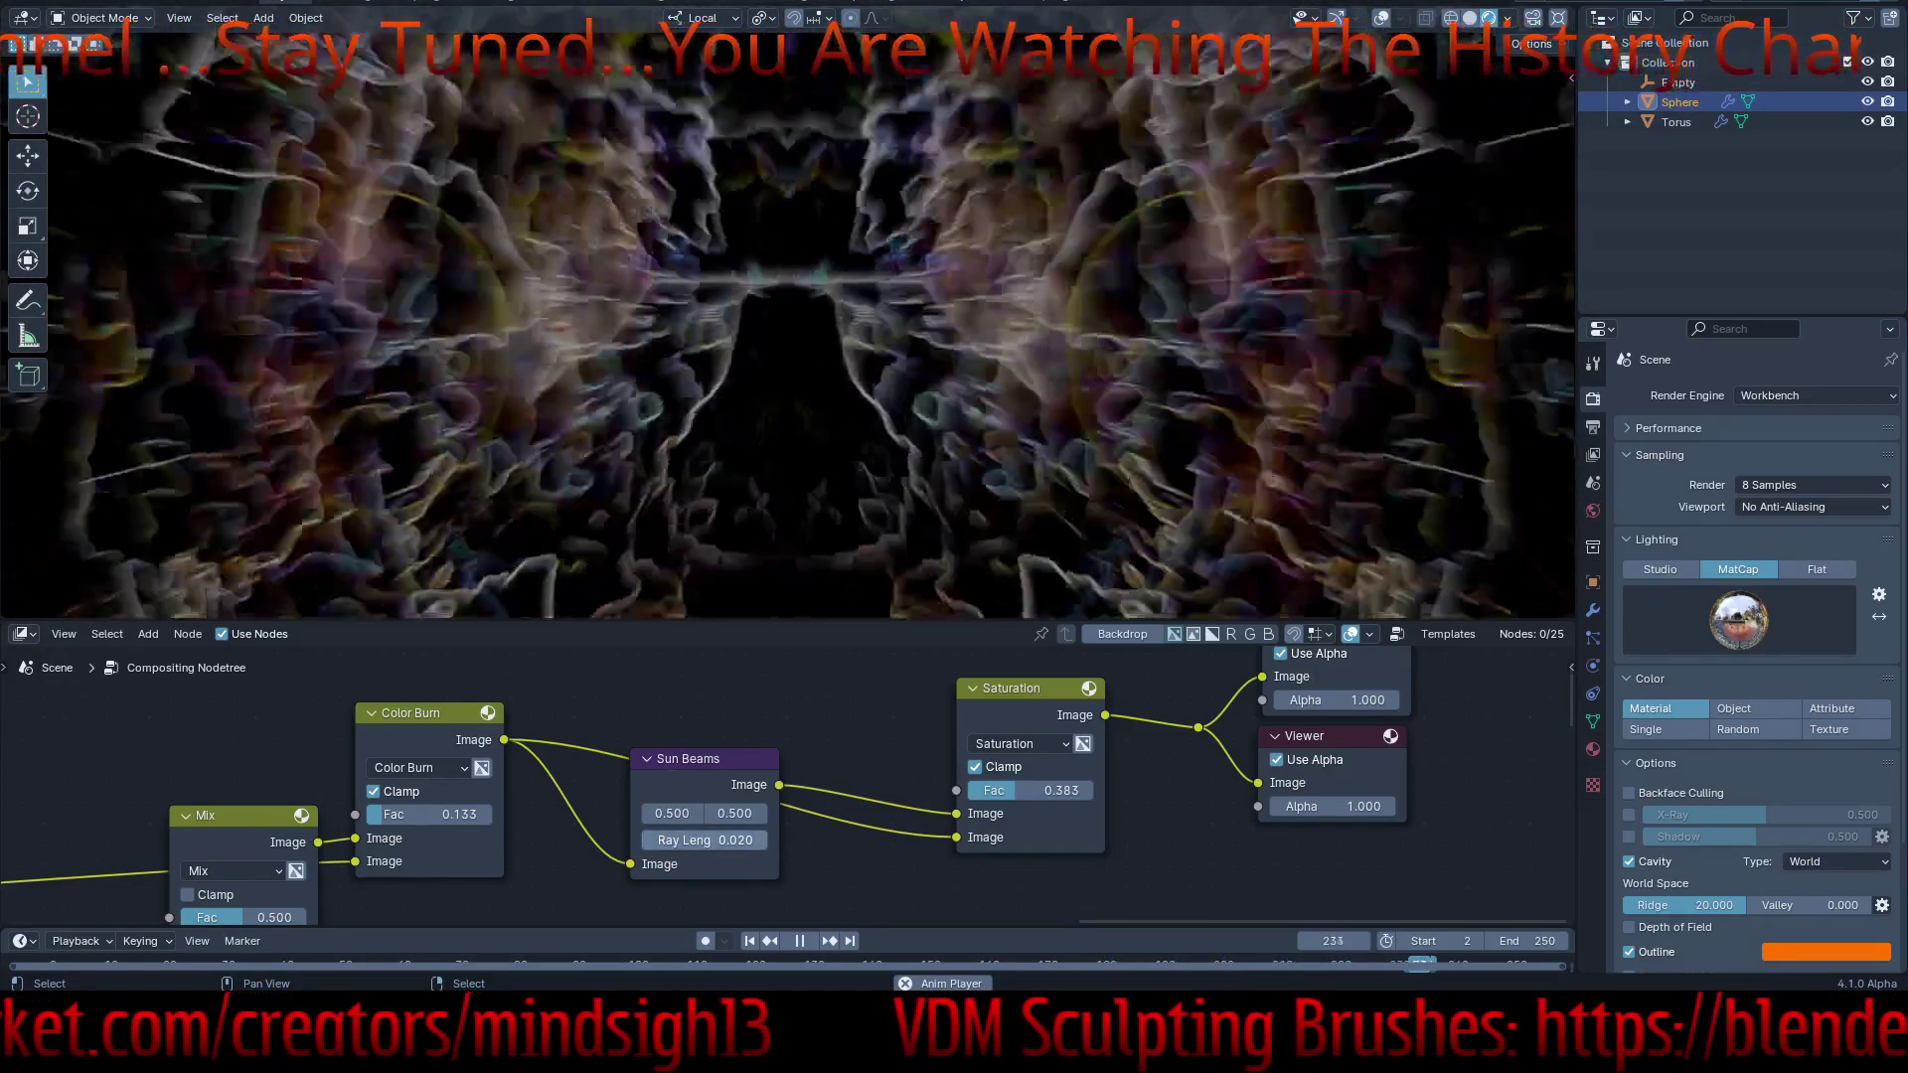
pyautogui.click(705, 841)
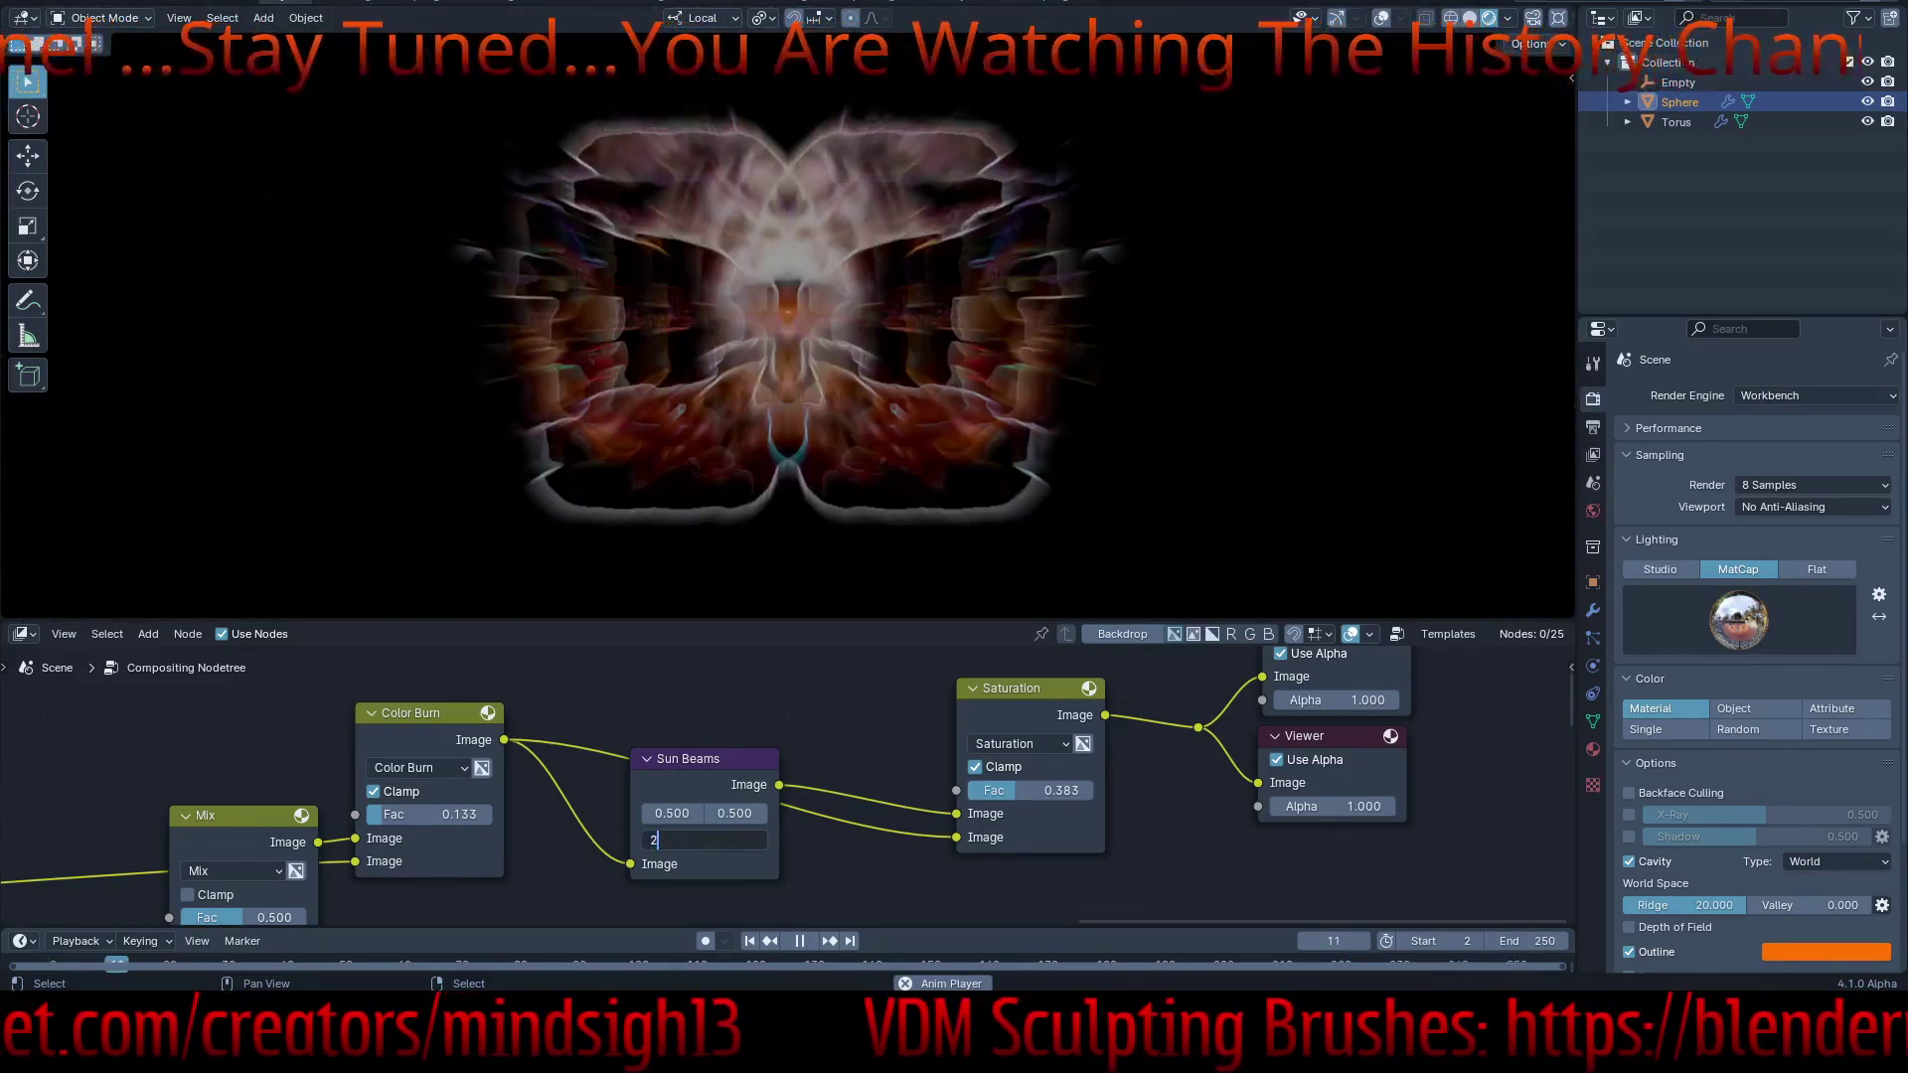
pyautogui.write('2')
pyautogui.press('Return')
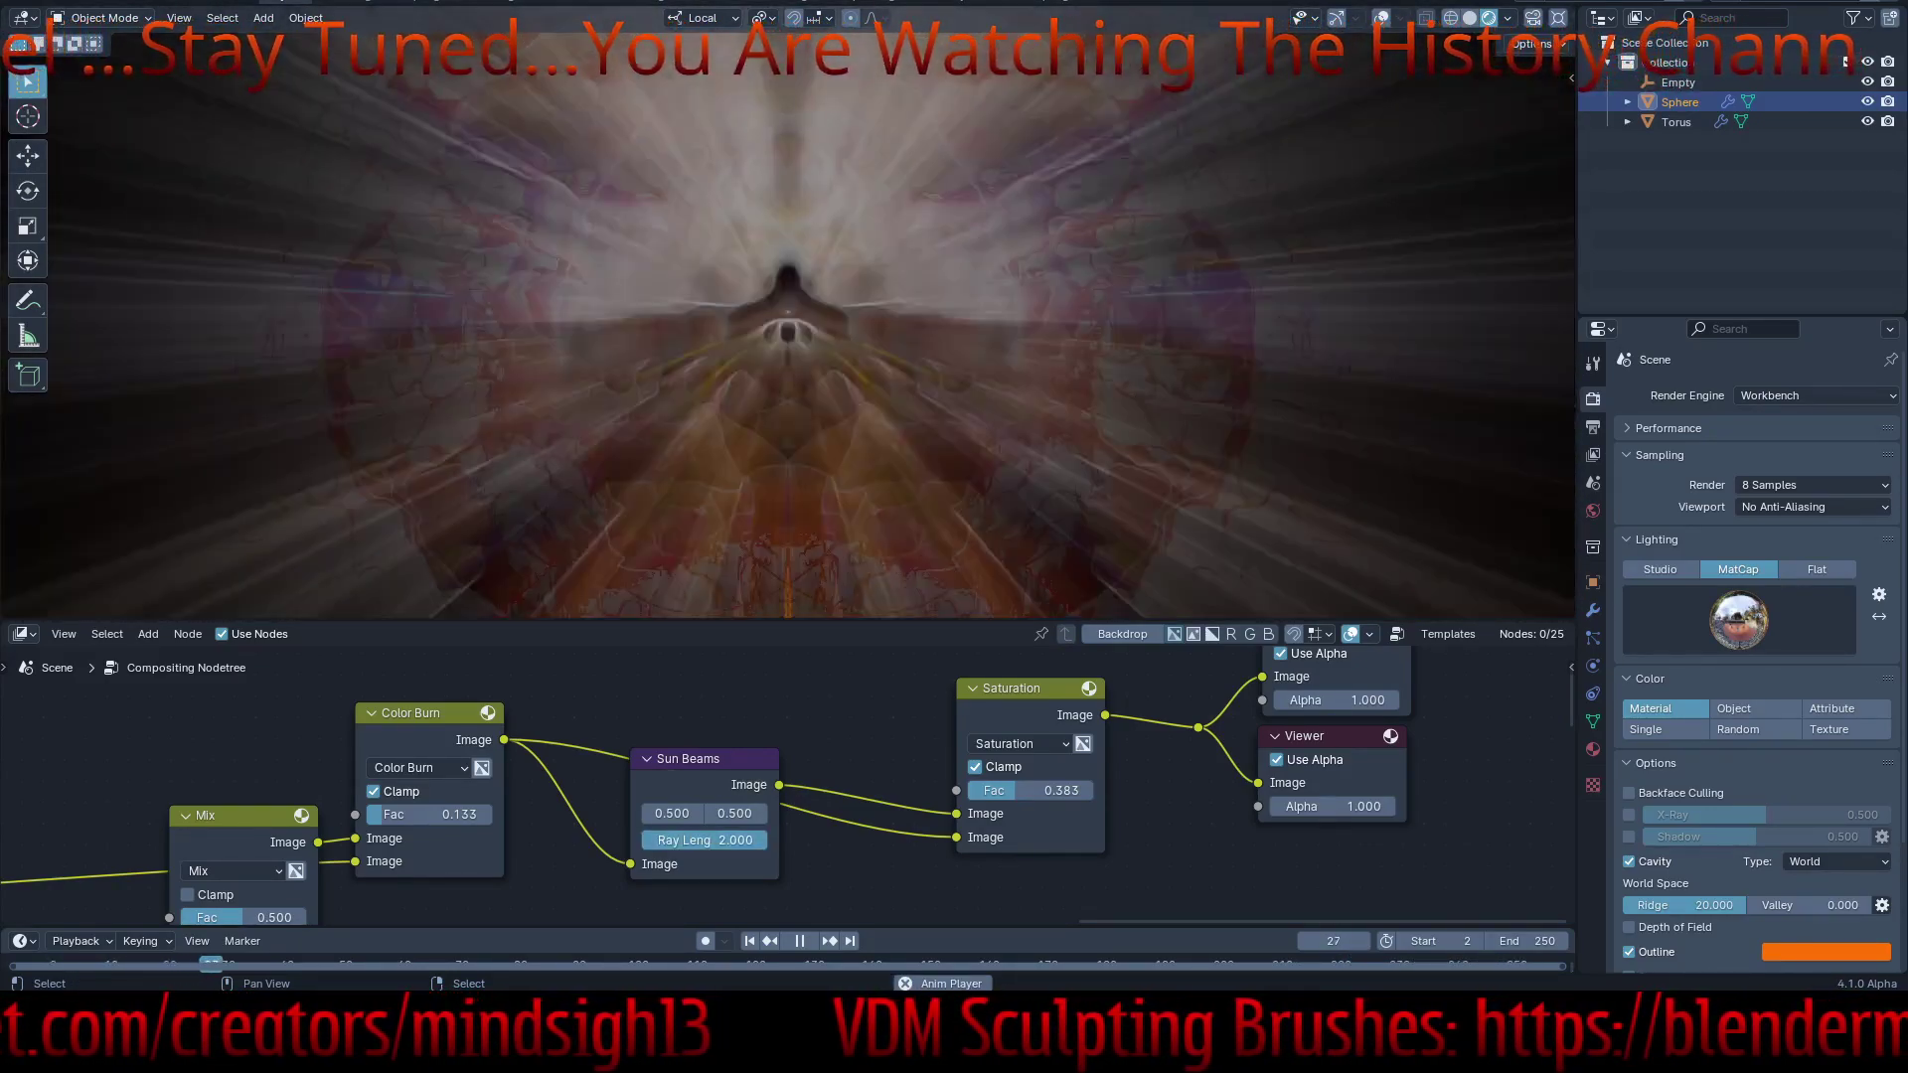
# - Set the Sun Beams ray length to 0.05 and raise the Color Burn node's factor to 1
pyautogui.click(704, 840)
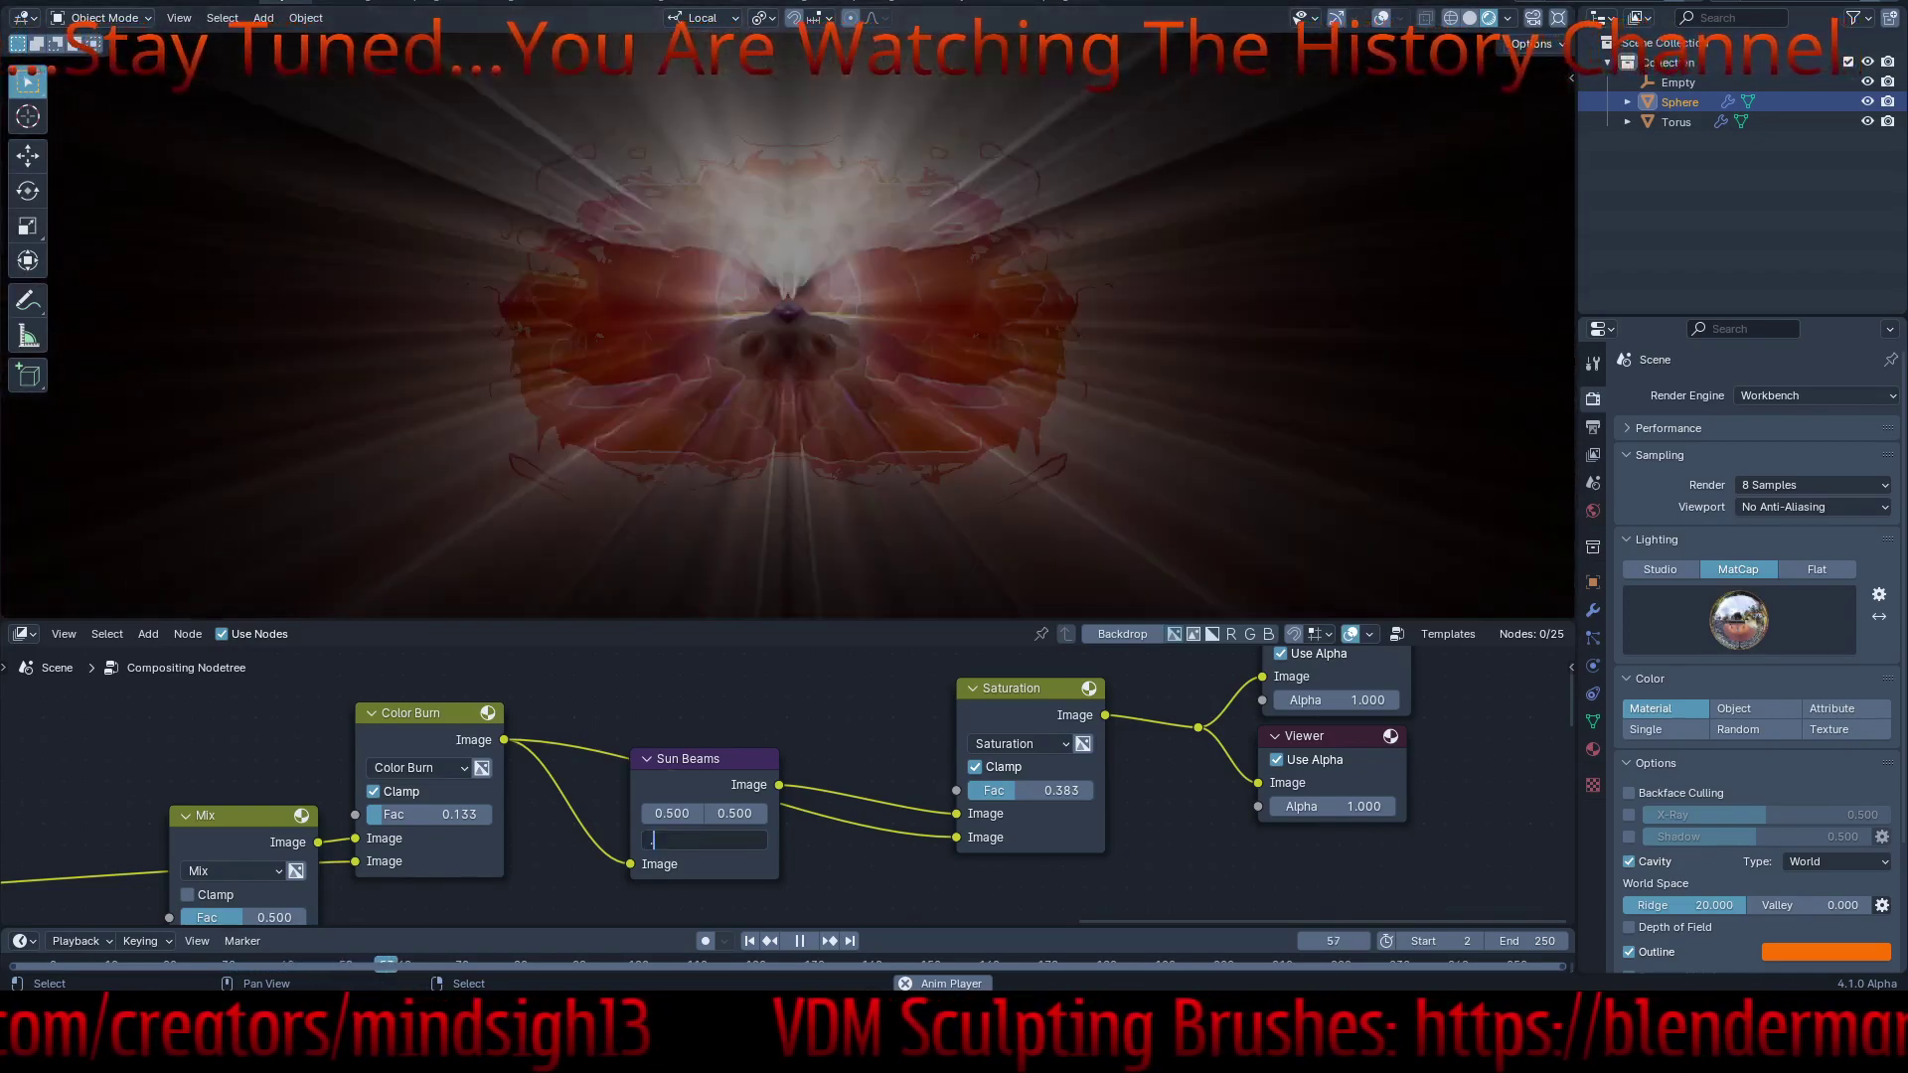
pyautogui.press('Return')
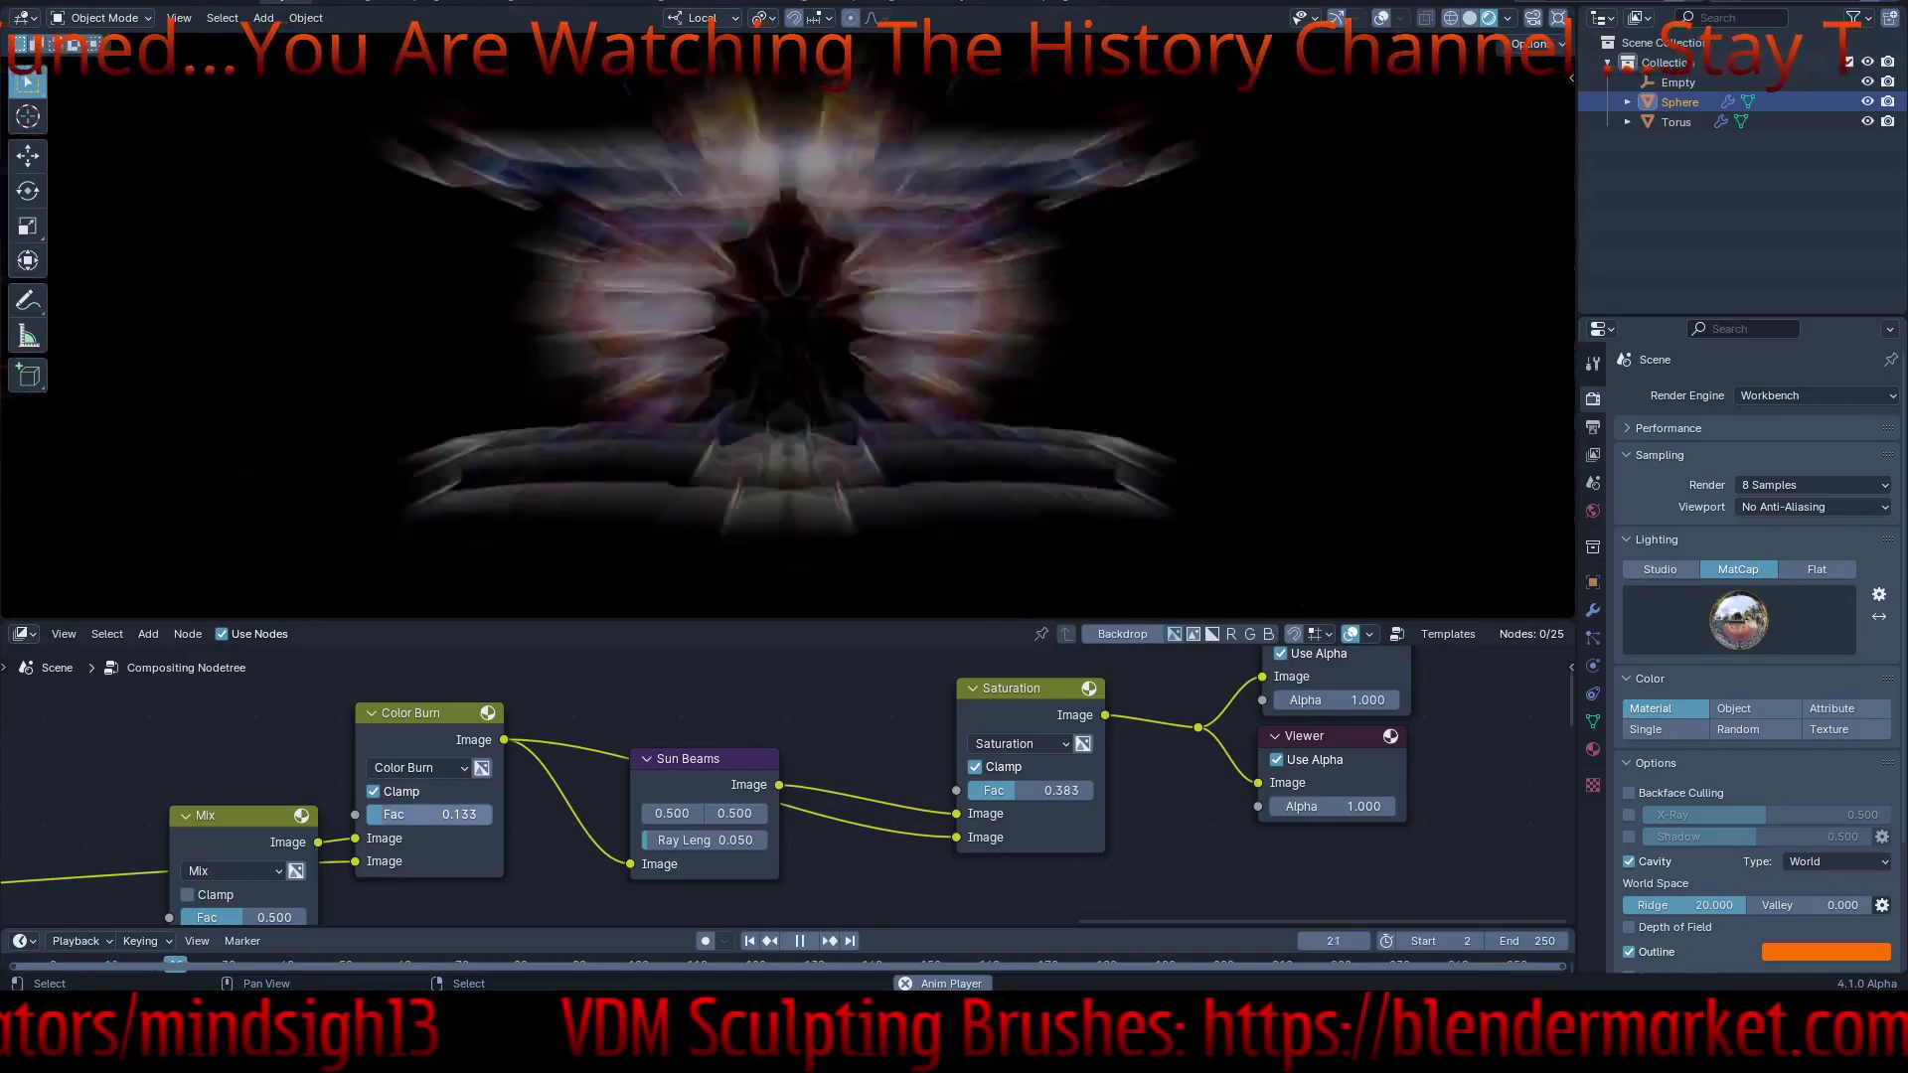
pyautogui.moveTo(417, 815); pyautogui.dragTo(528, 815)
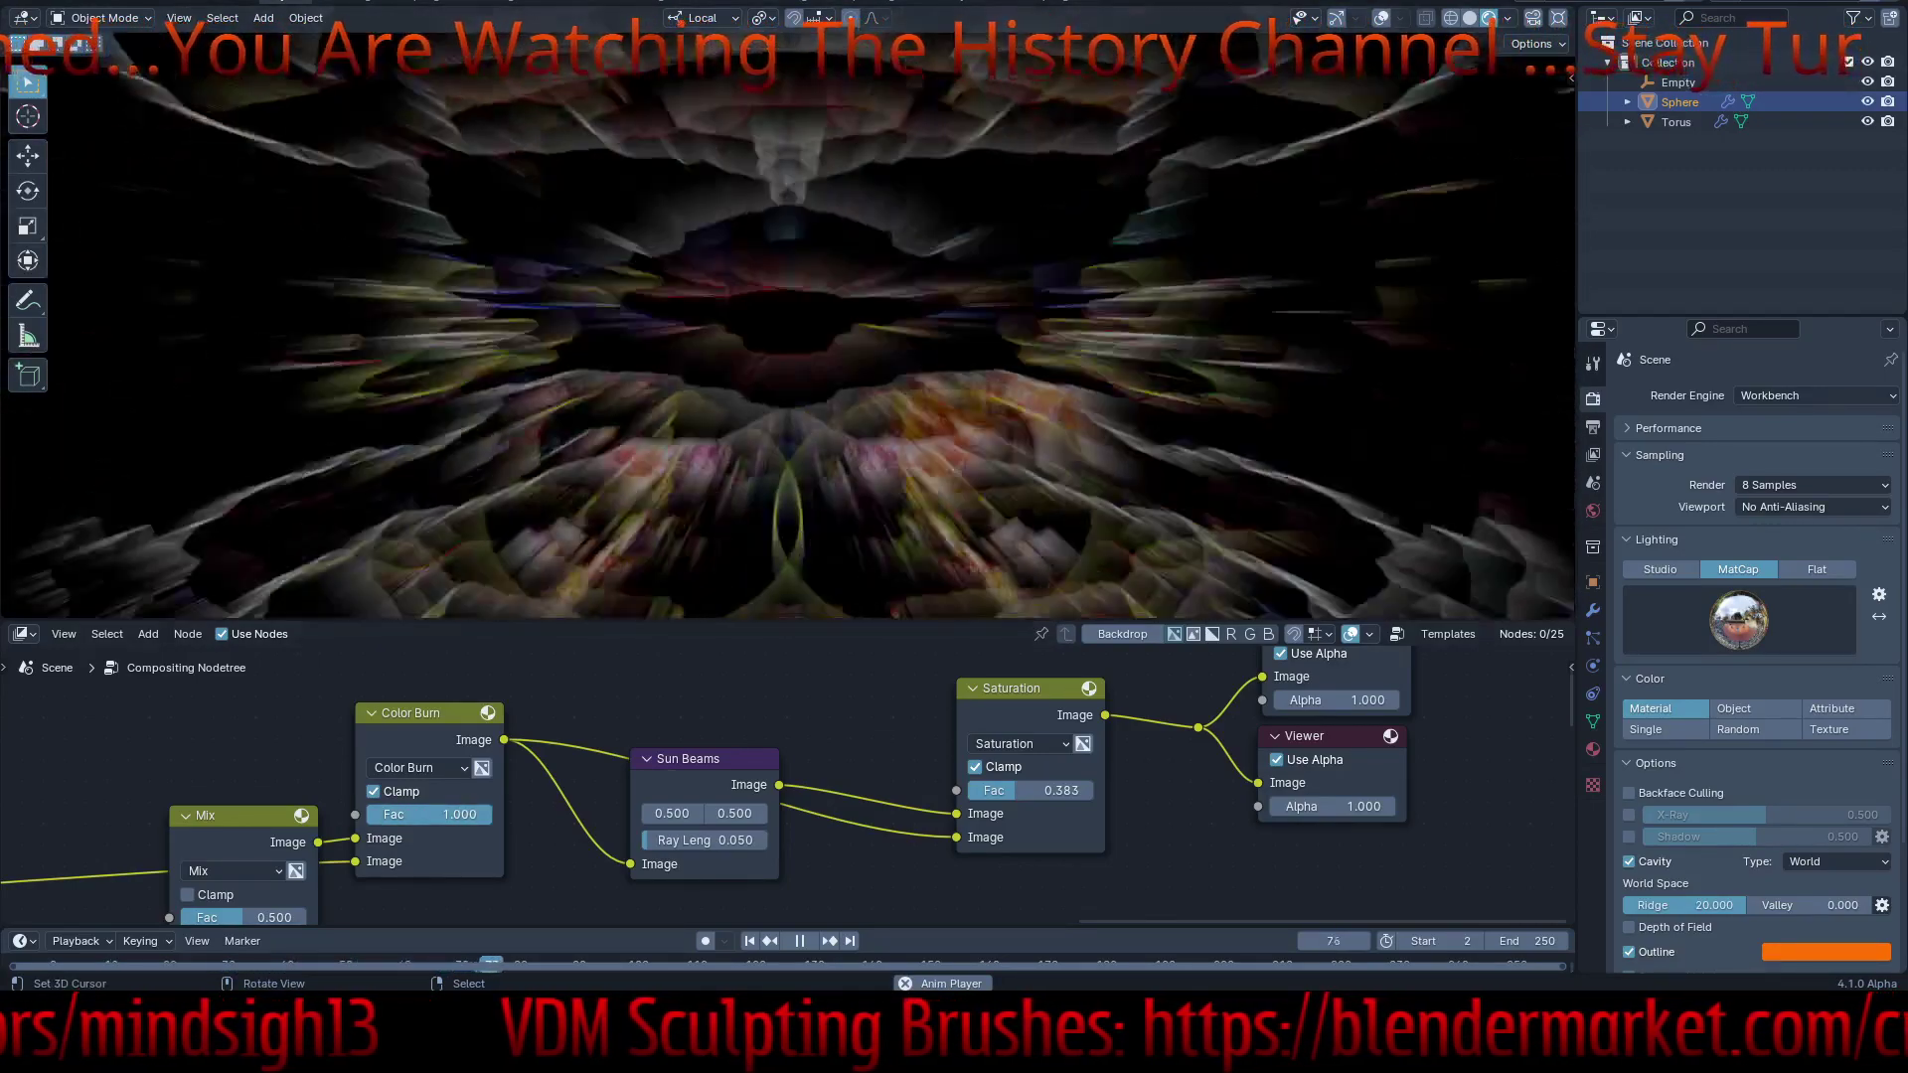
pyautogui.moveTo(785, 328); pyautogui.dragTo(919, 348, button='middle')
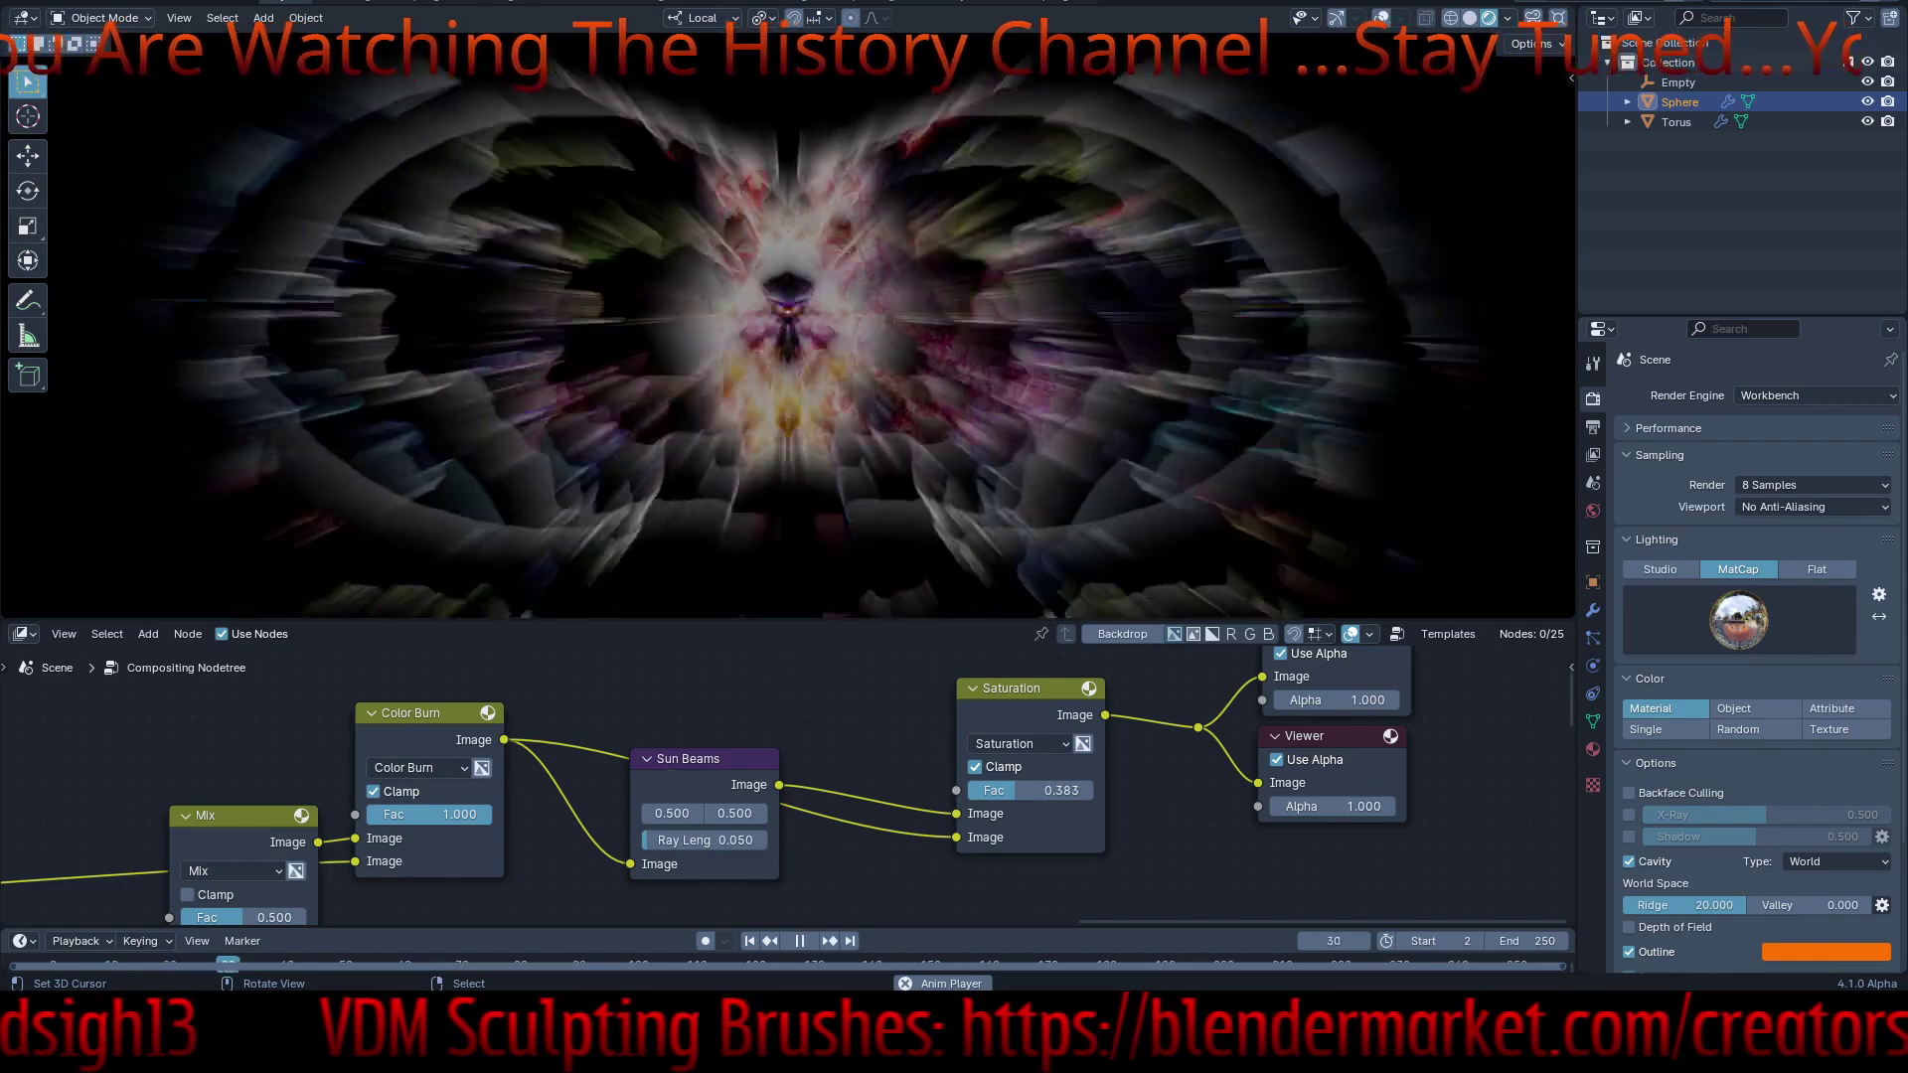
# - Set the Sun Beams ray length to 0.483 and change the Saturation node's blending mode to Add
pyautogui.moveTo(894, 343); pyautogui.dragTo(944, 353, button='middle')
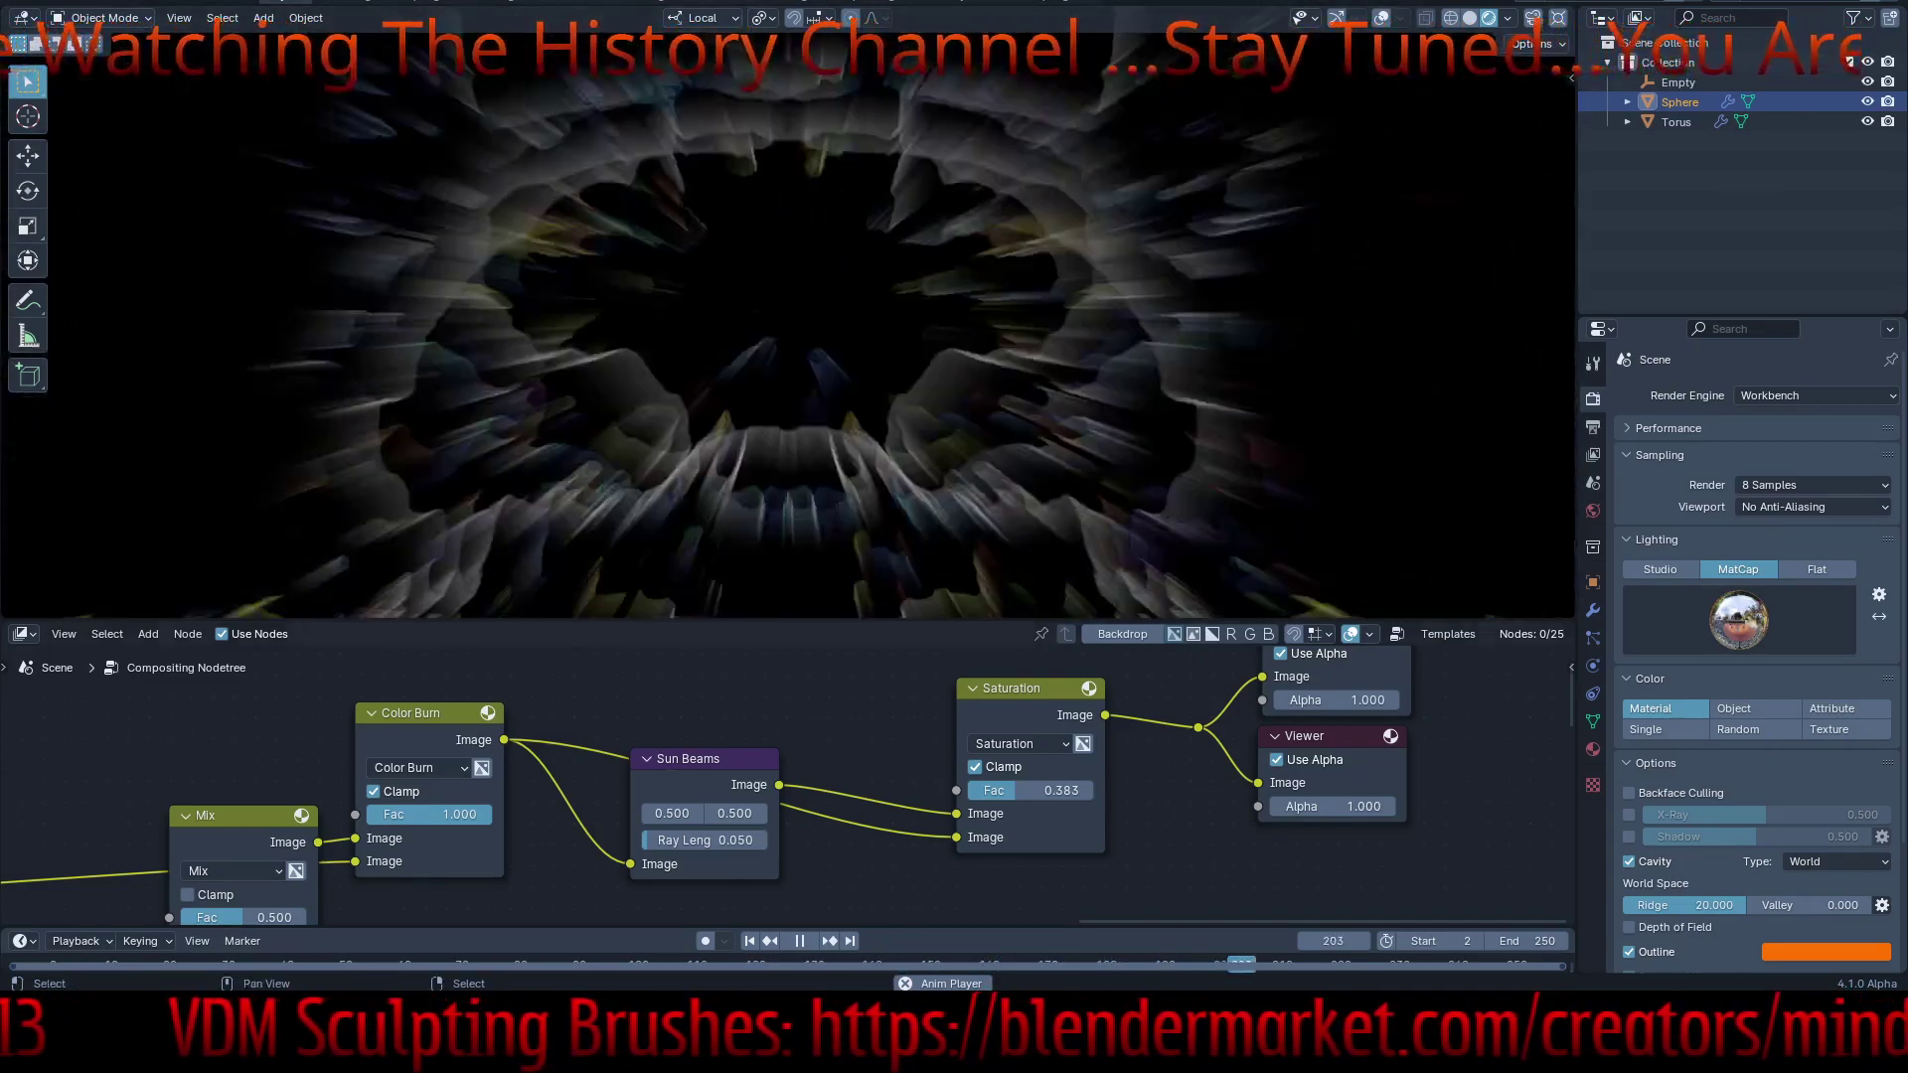
pyautogui.moveTo(685, 841); pyautogui.dragTo(741, 841)
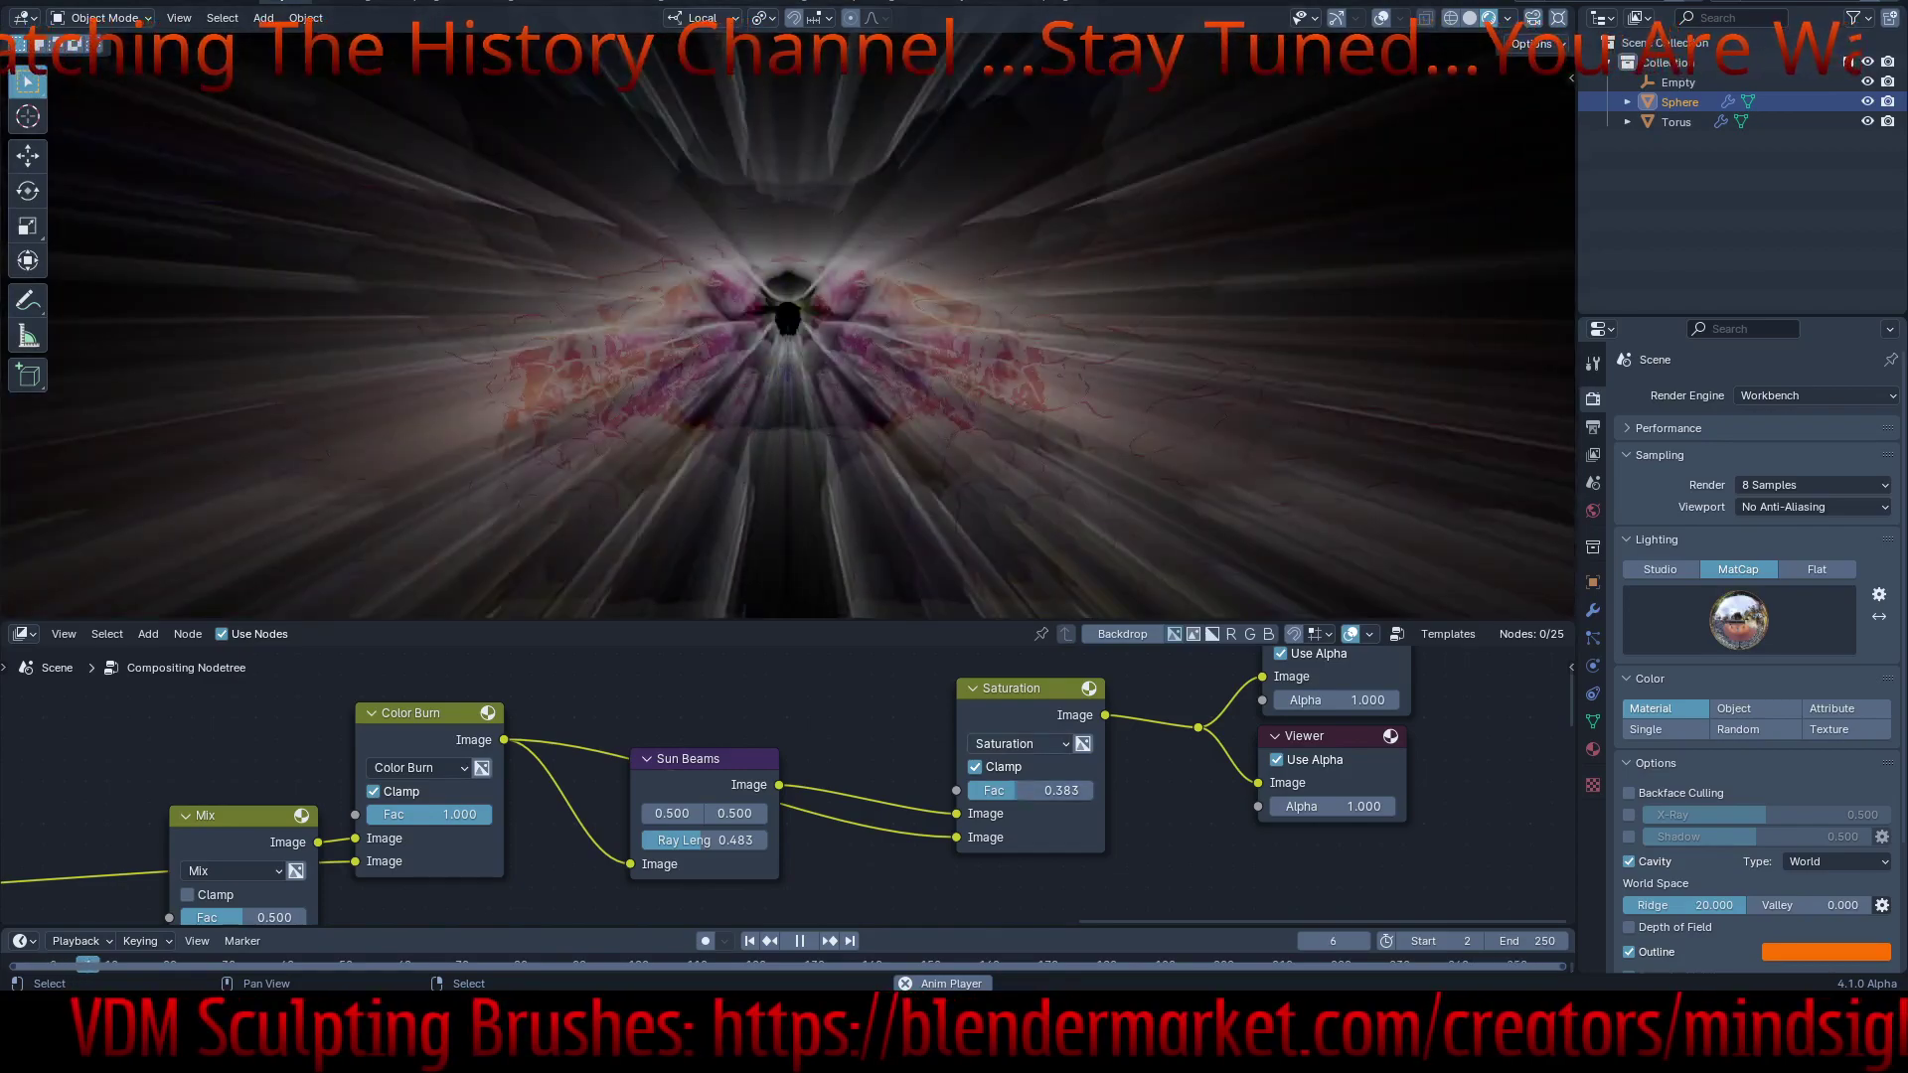
pyautogui.click(1015, 745)
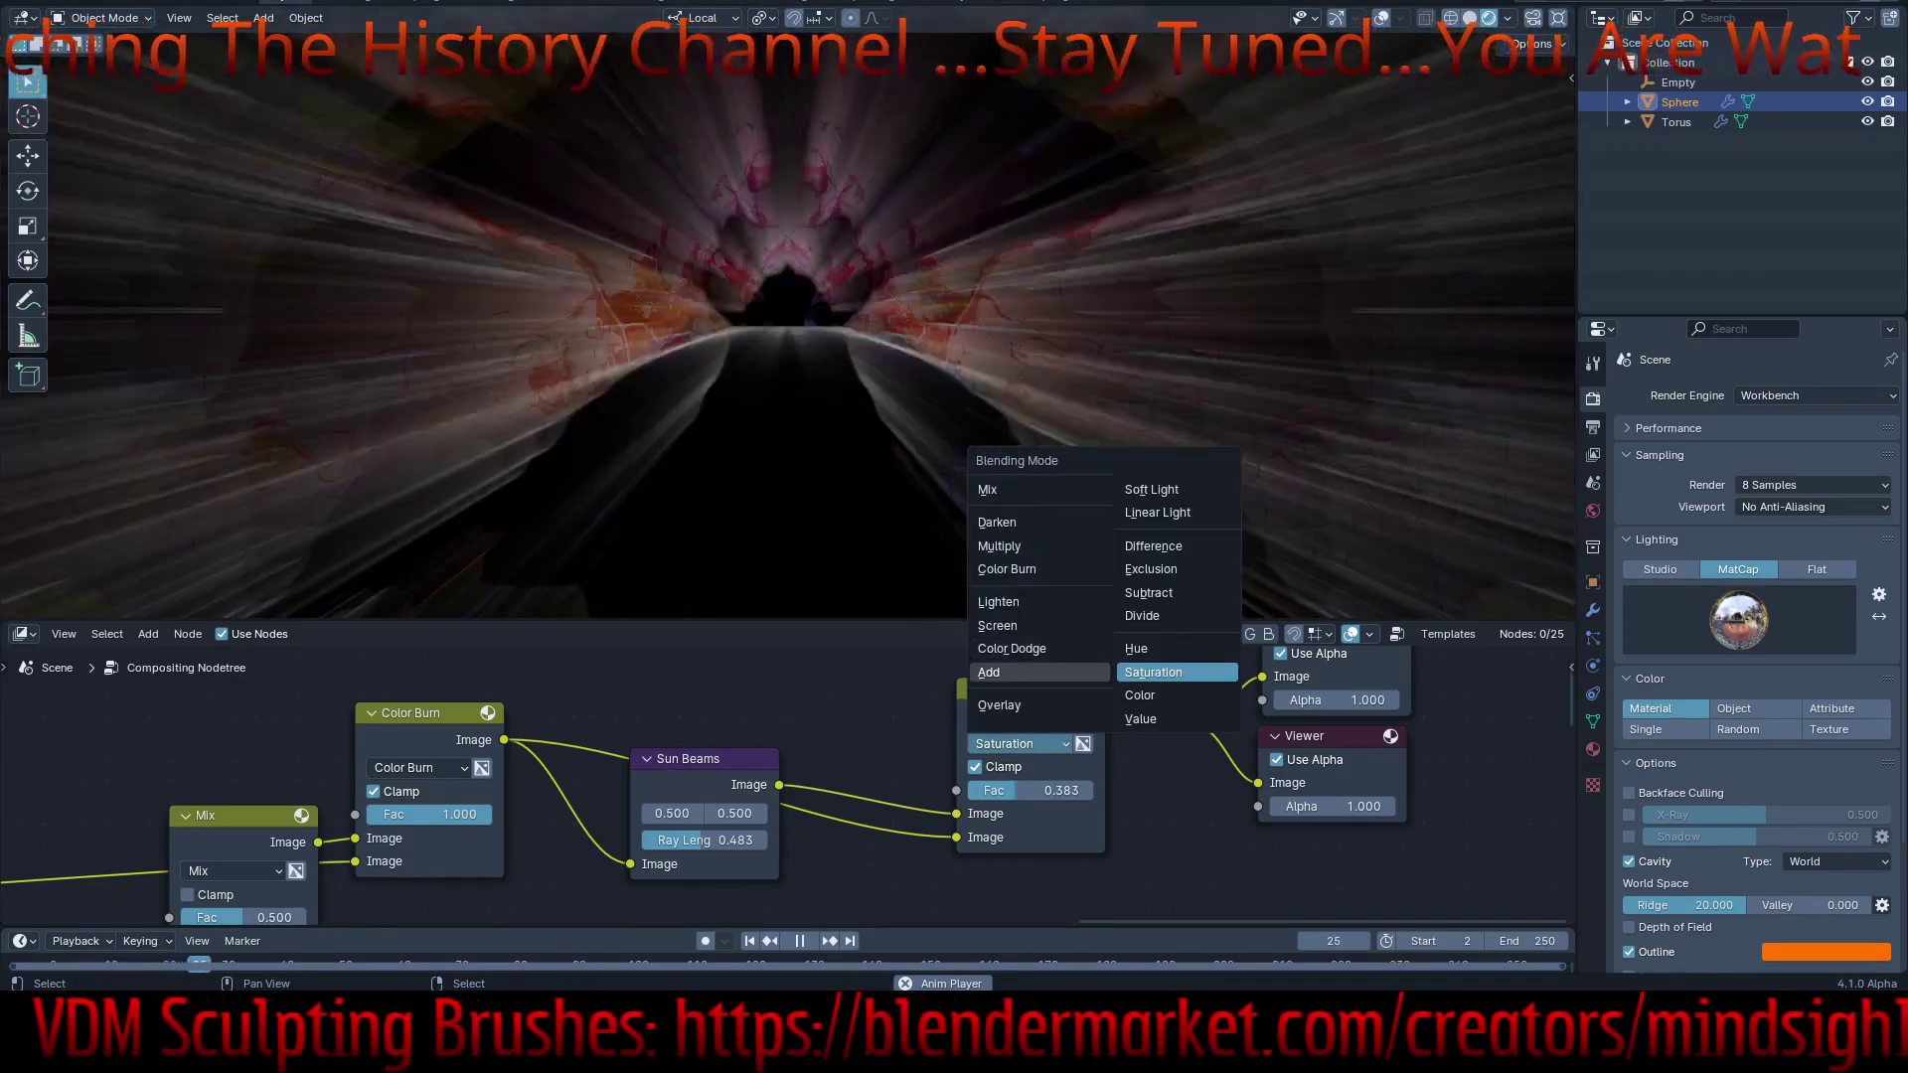
pyautogui.click(990, 673)
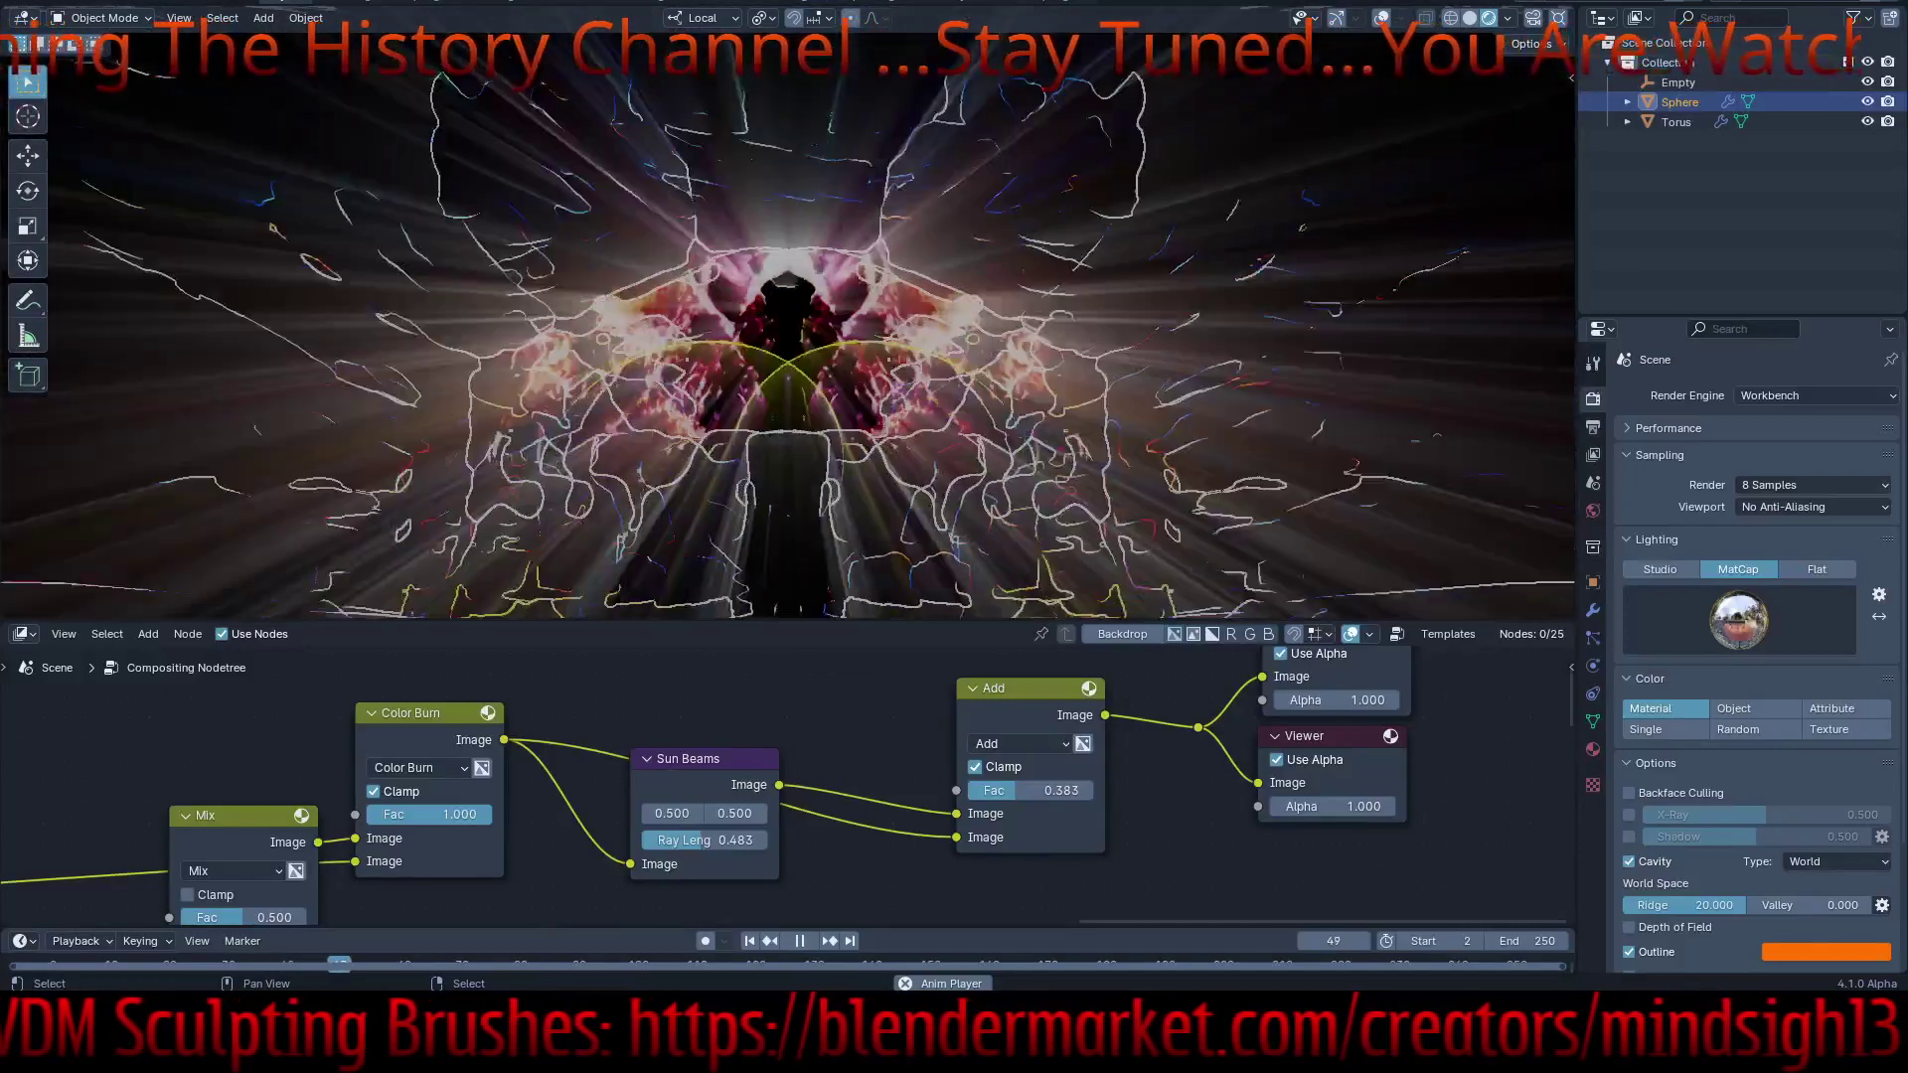
# - Swap the Add node's image inputs so Color Burn feeds the first and Sun Beams the second, and move Sun Beams lower
pyautogui.moveTo(956, 838); pyautogui.dragTo(956, 812)
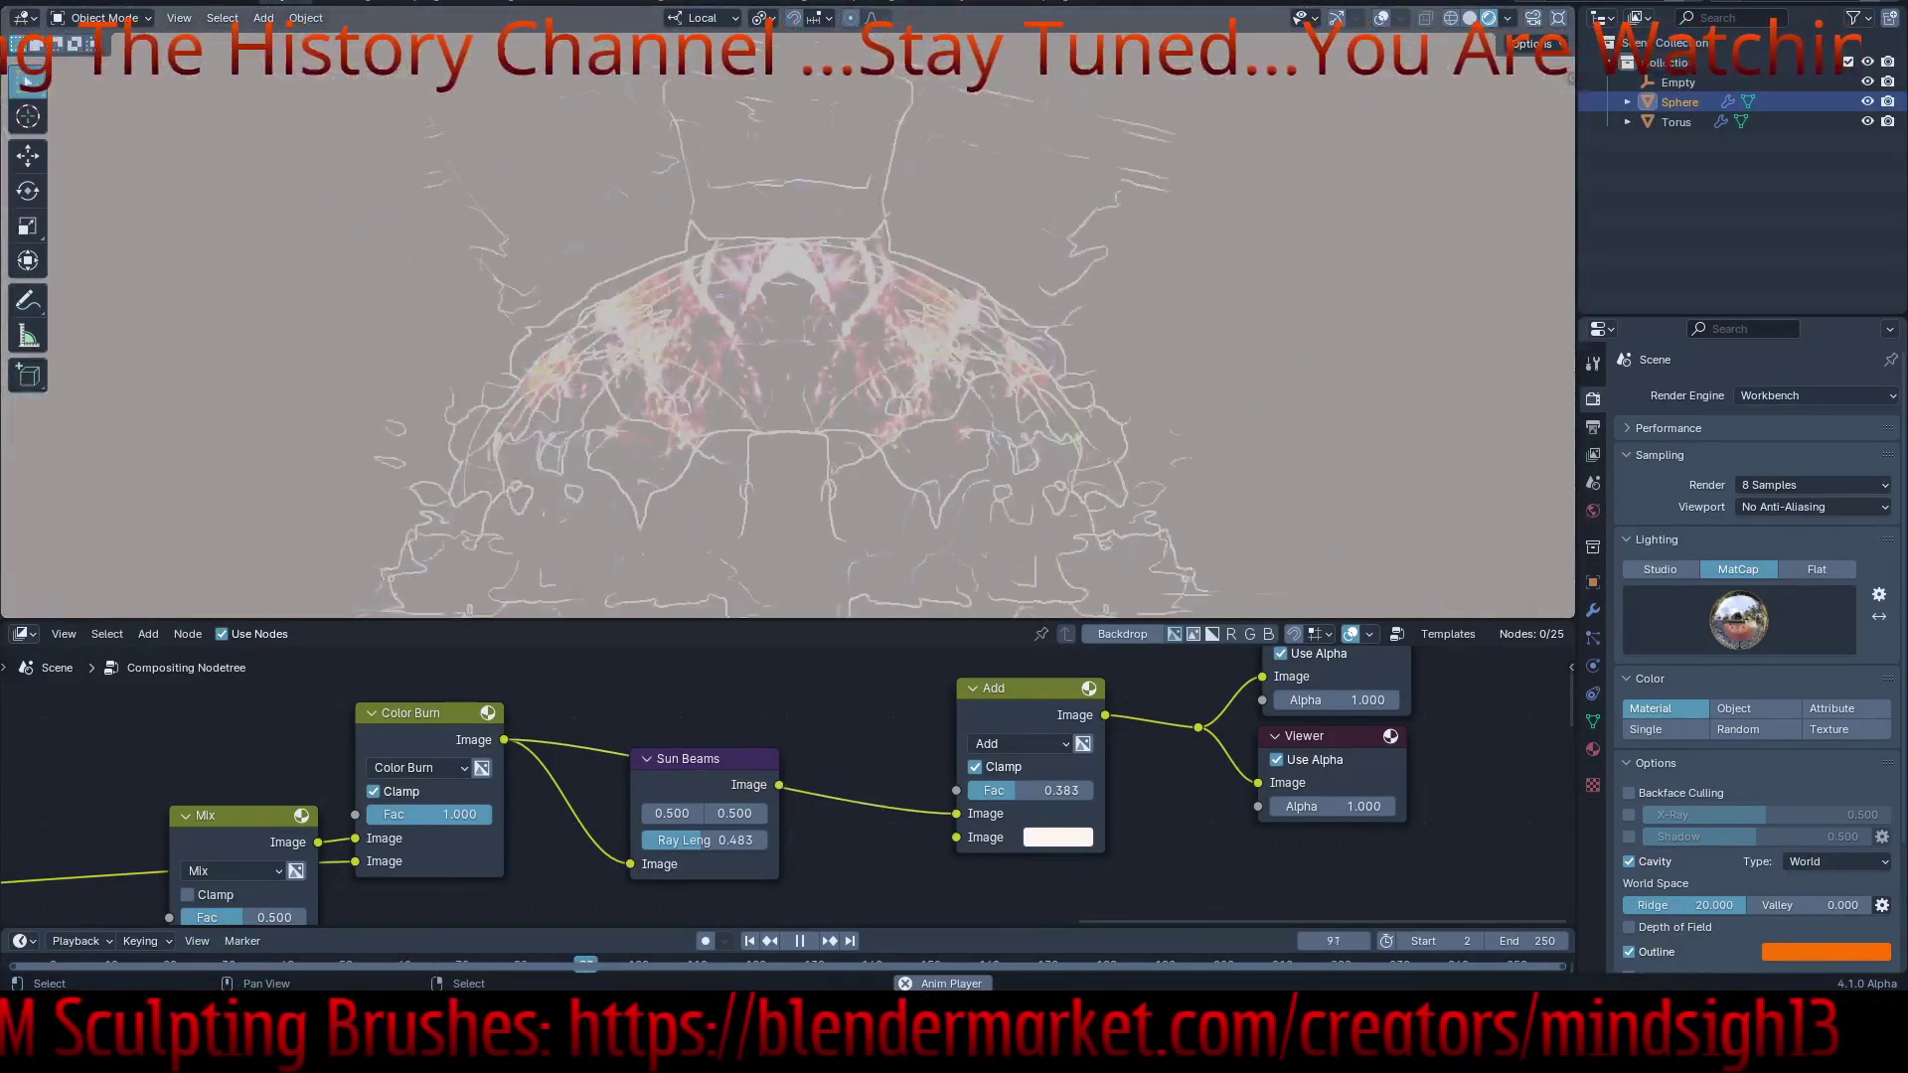
pyautogui.moveTo(779, 784); pyautogui.dragTo(837, 807)
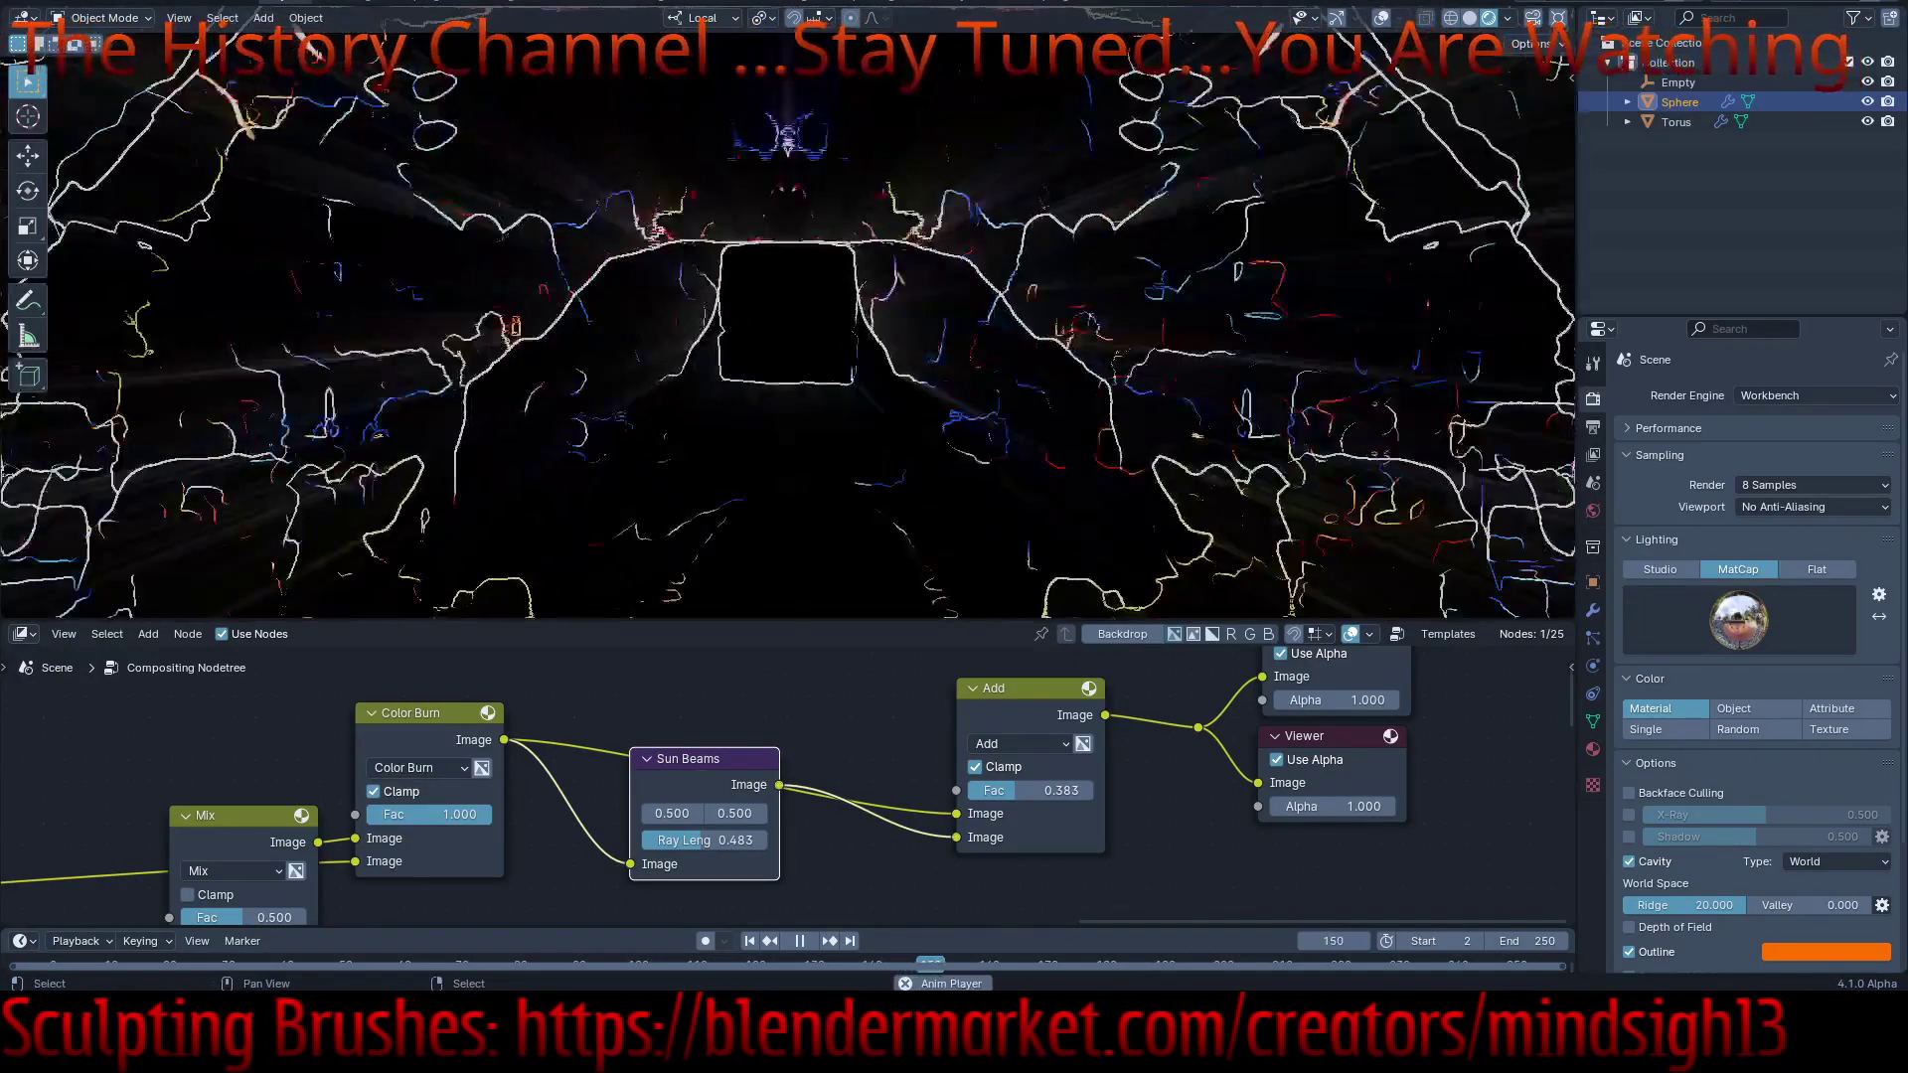
pyautogui.moveTo(696, 760); pyautogui.dragTo(698, 822)
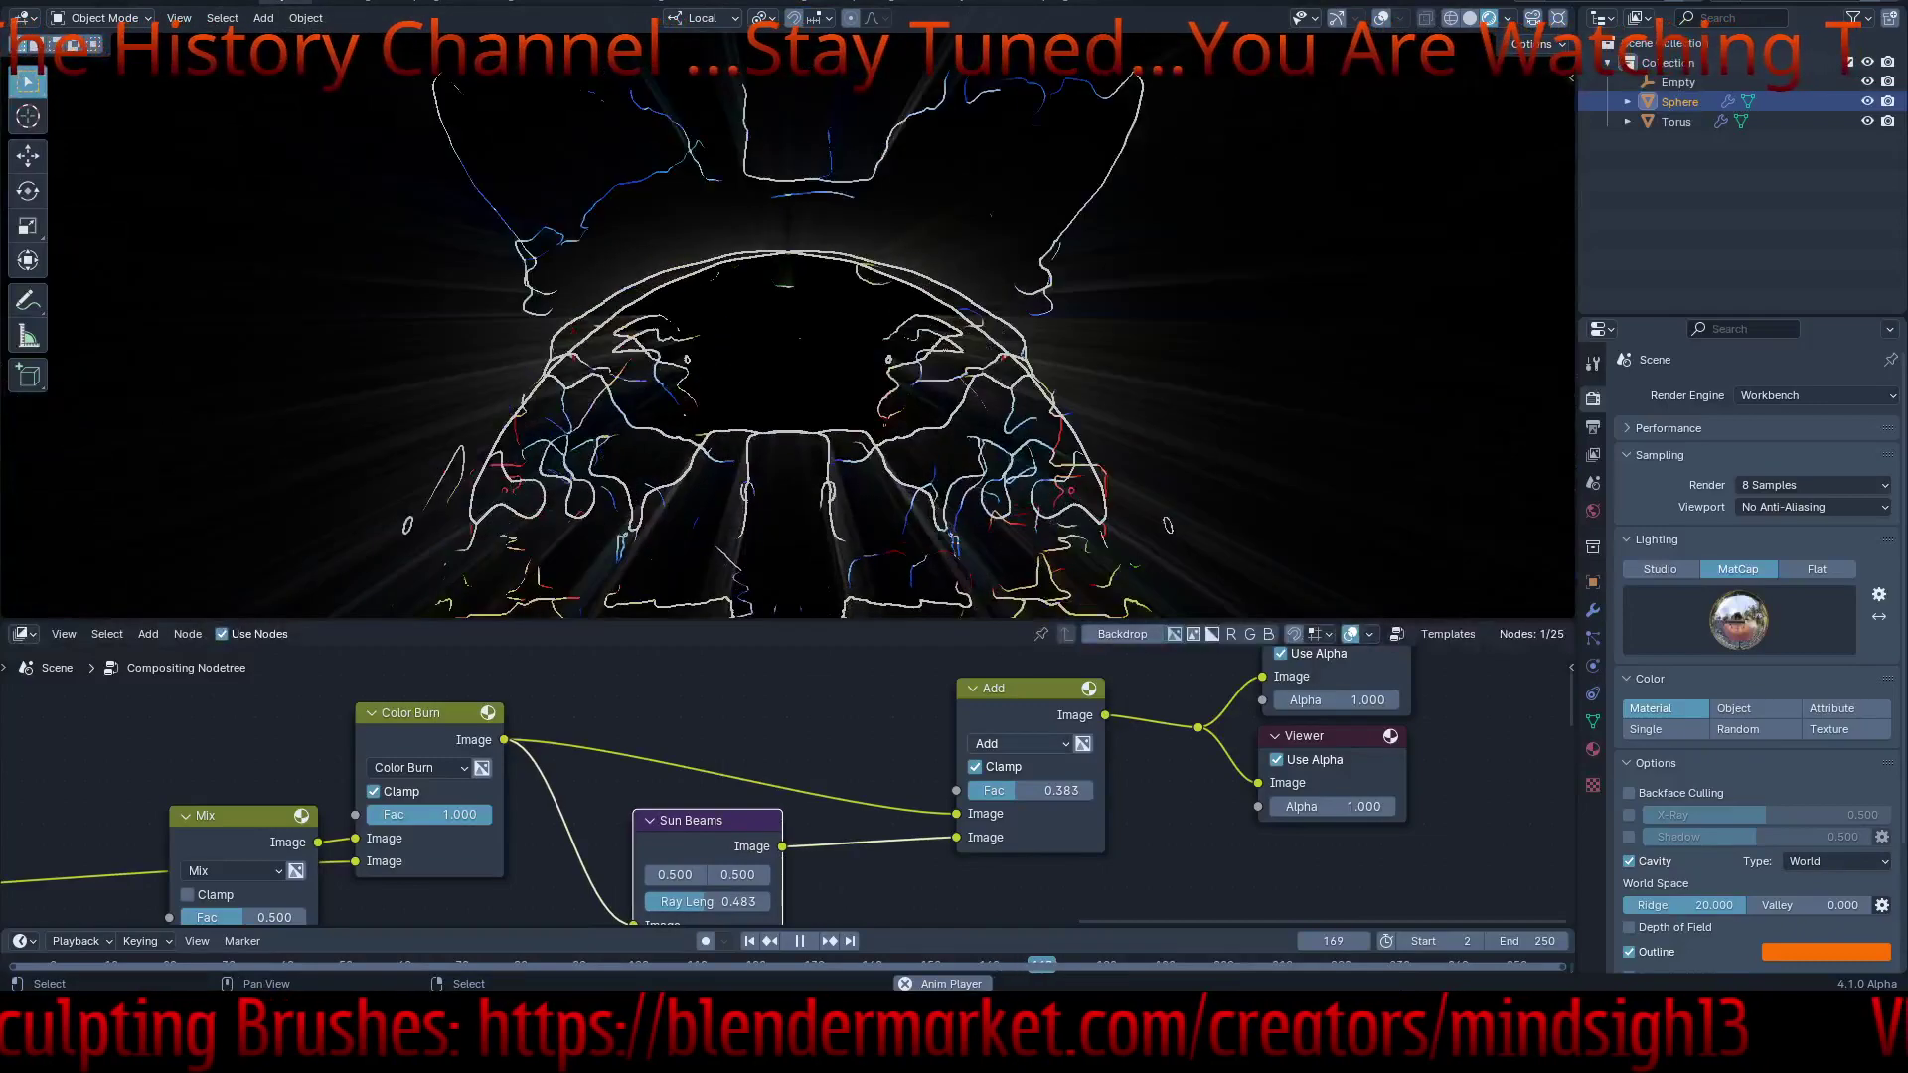
# - Change the Add node's blending mode to Color Burn with factor 1, and apply the glossy amber-orange MatCap
pyautogui.click(1019, 743)
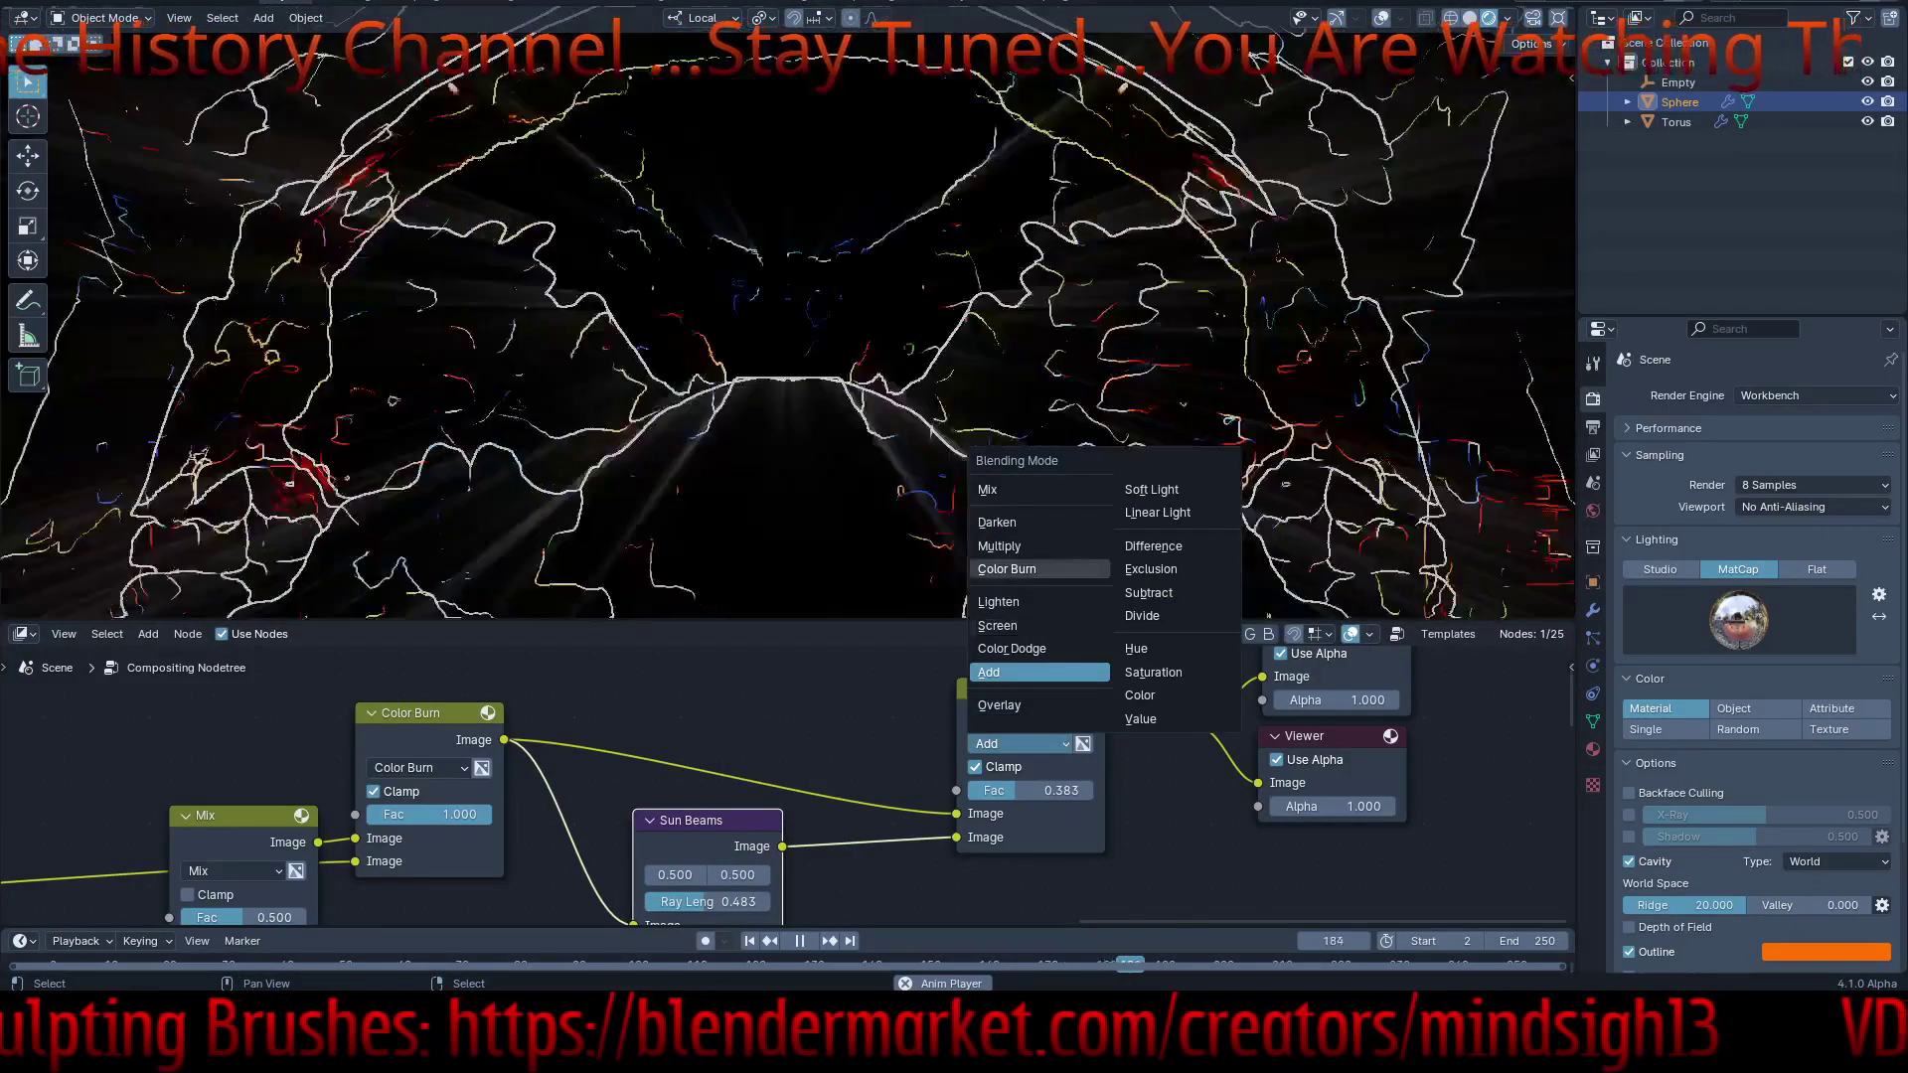
pyautogui.click(1007, 568)
pyautogui.moveTo(1015, 791); pyautogui.dragTo(1092, 791)
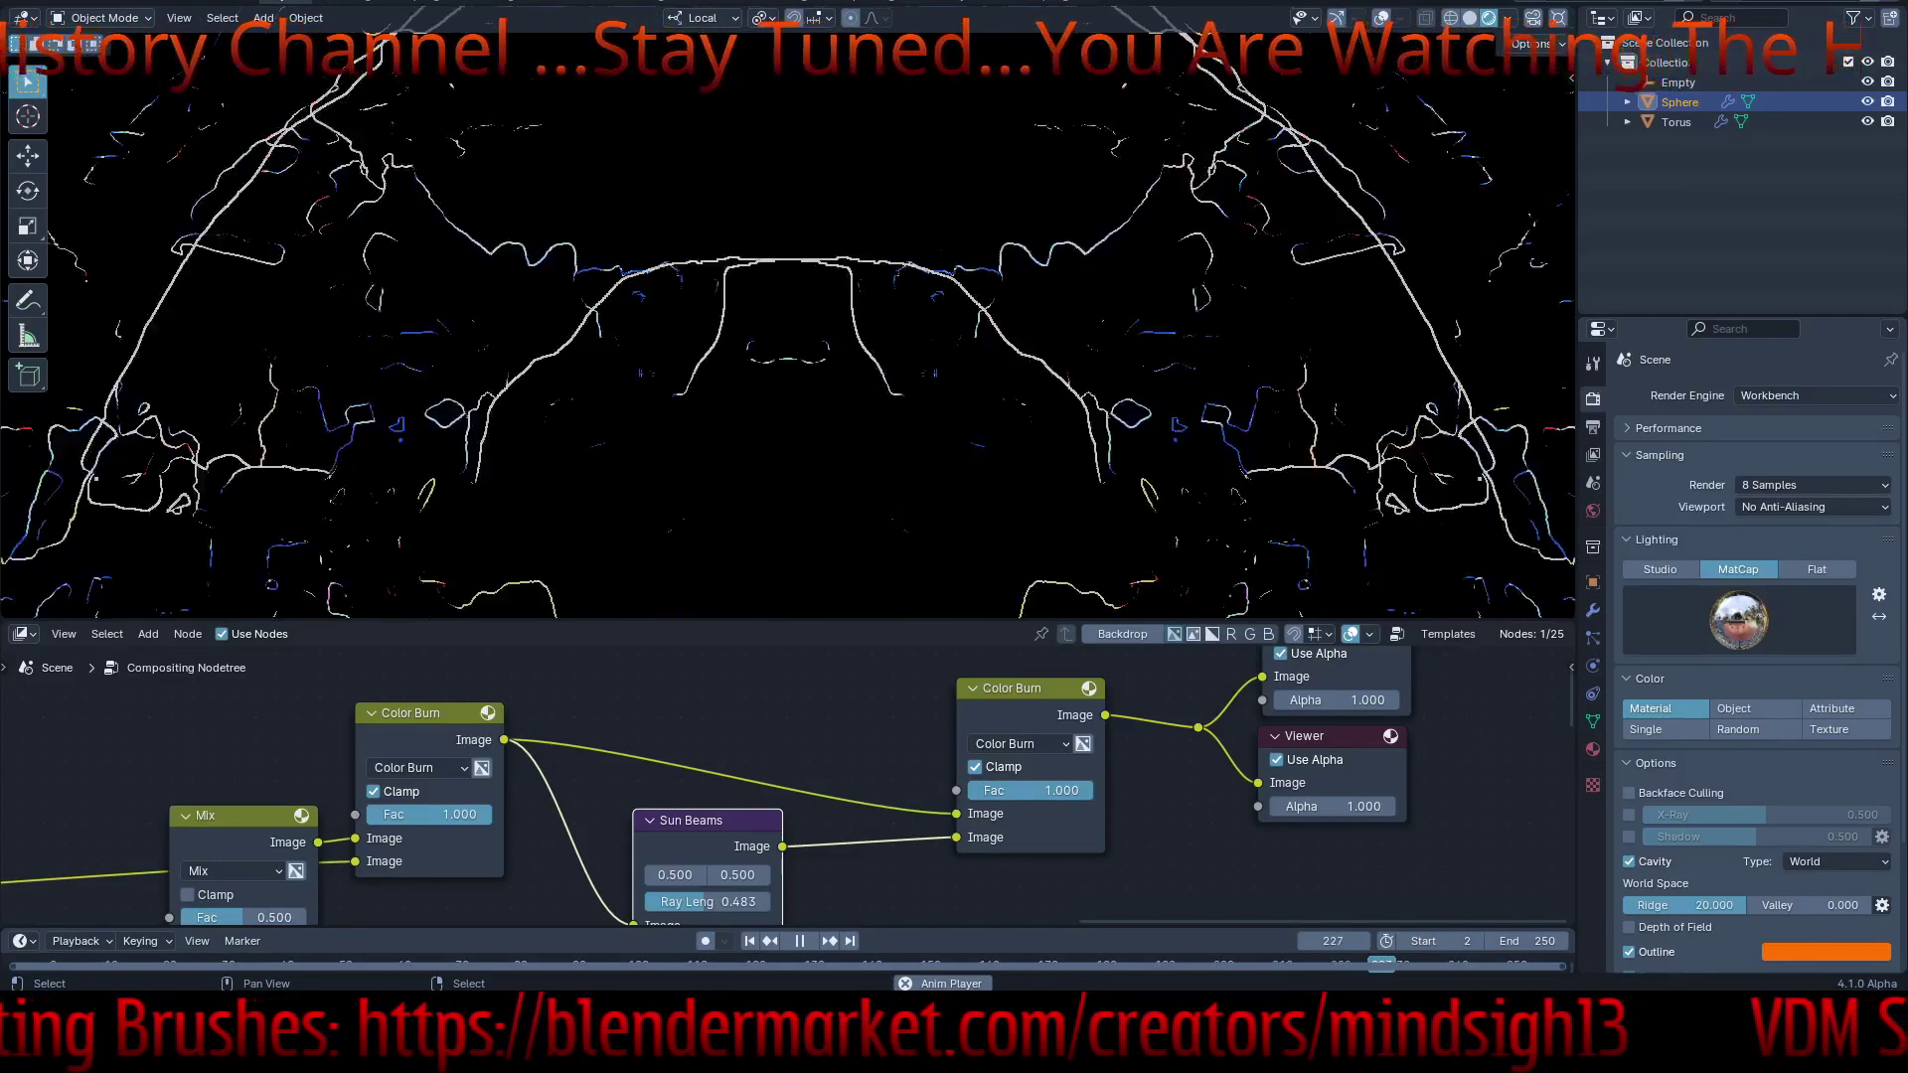
pyautogui.click(1739, 619)
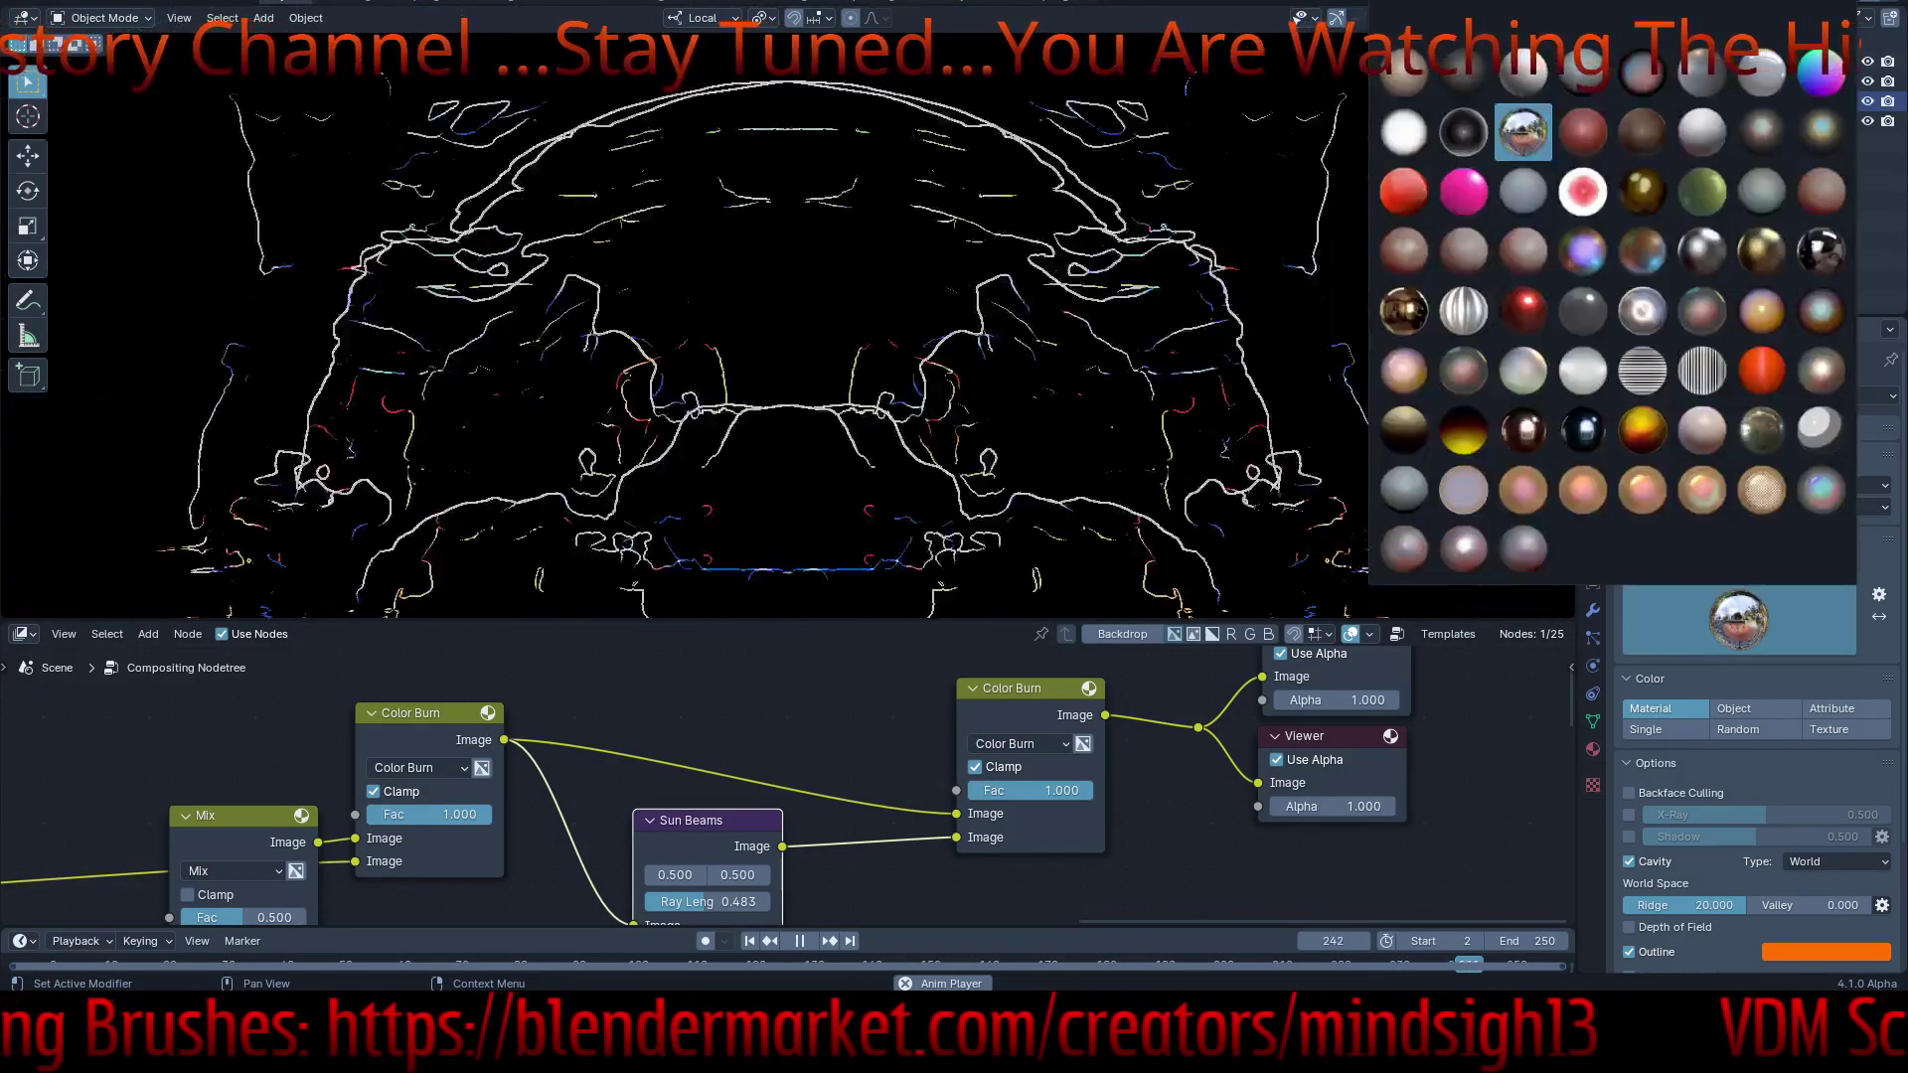
pyautogui.click(1642, 429)
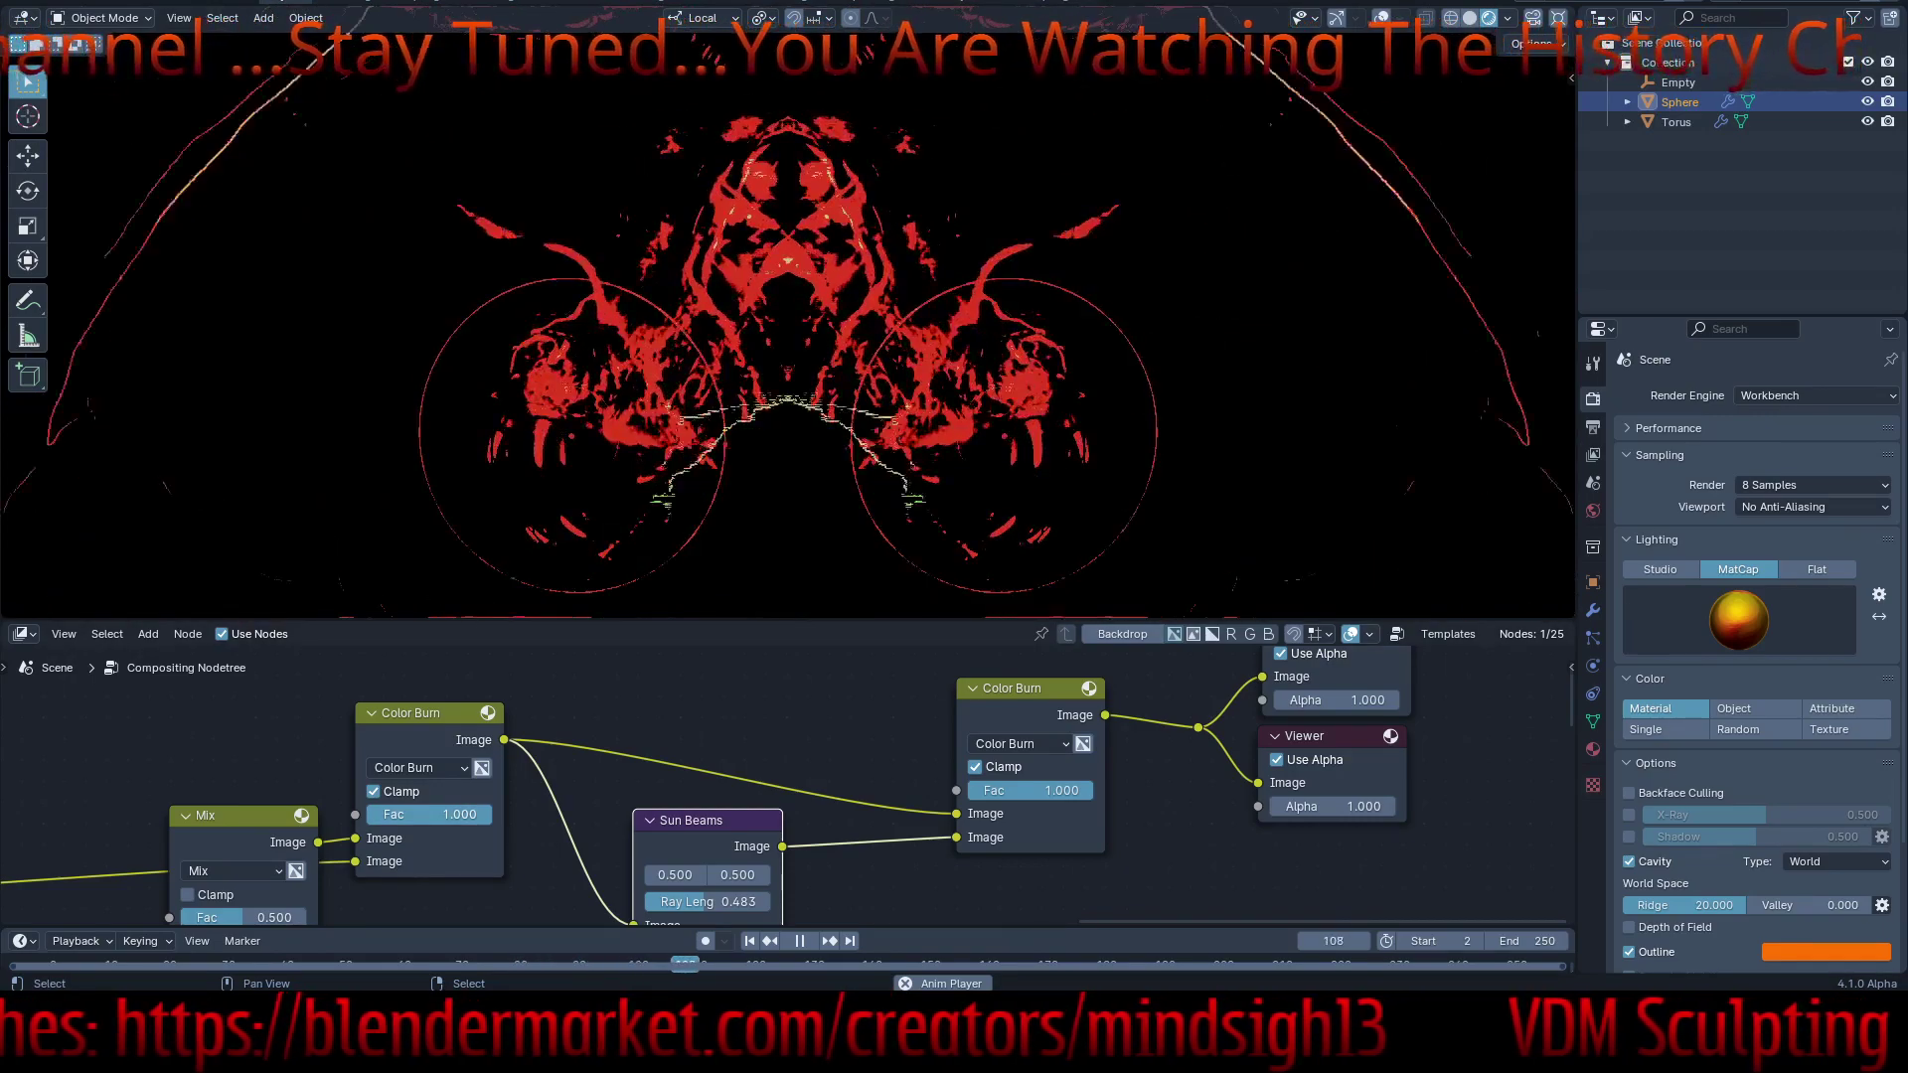
# - Try factor 0 on the Color Burn node feeding Sun Beams, switch its blending mode to Lighten, and raise its factor to 1
pyautogui.moveTo(458, 815); pyautogui.dragTo(368, 815)
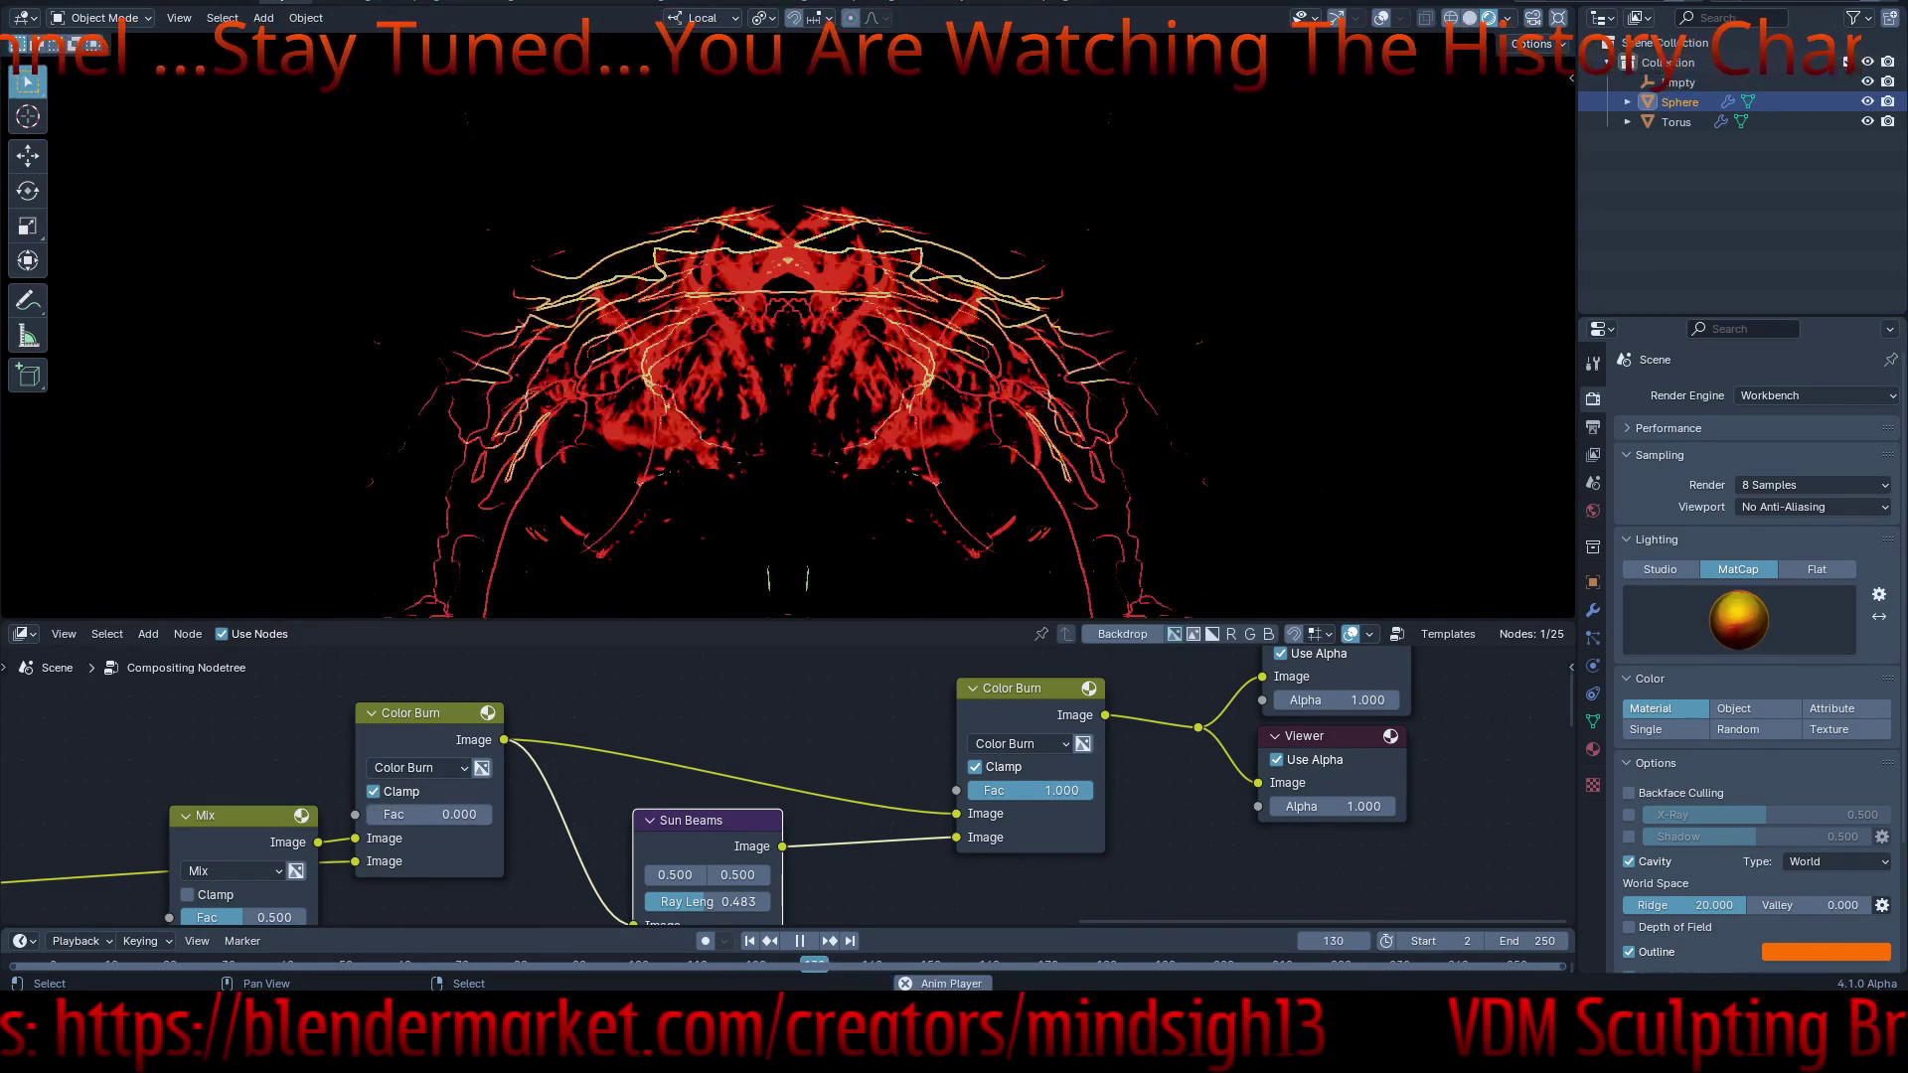
pyautogui.click(417, 767)
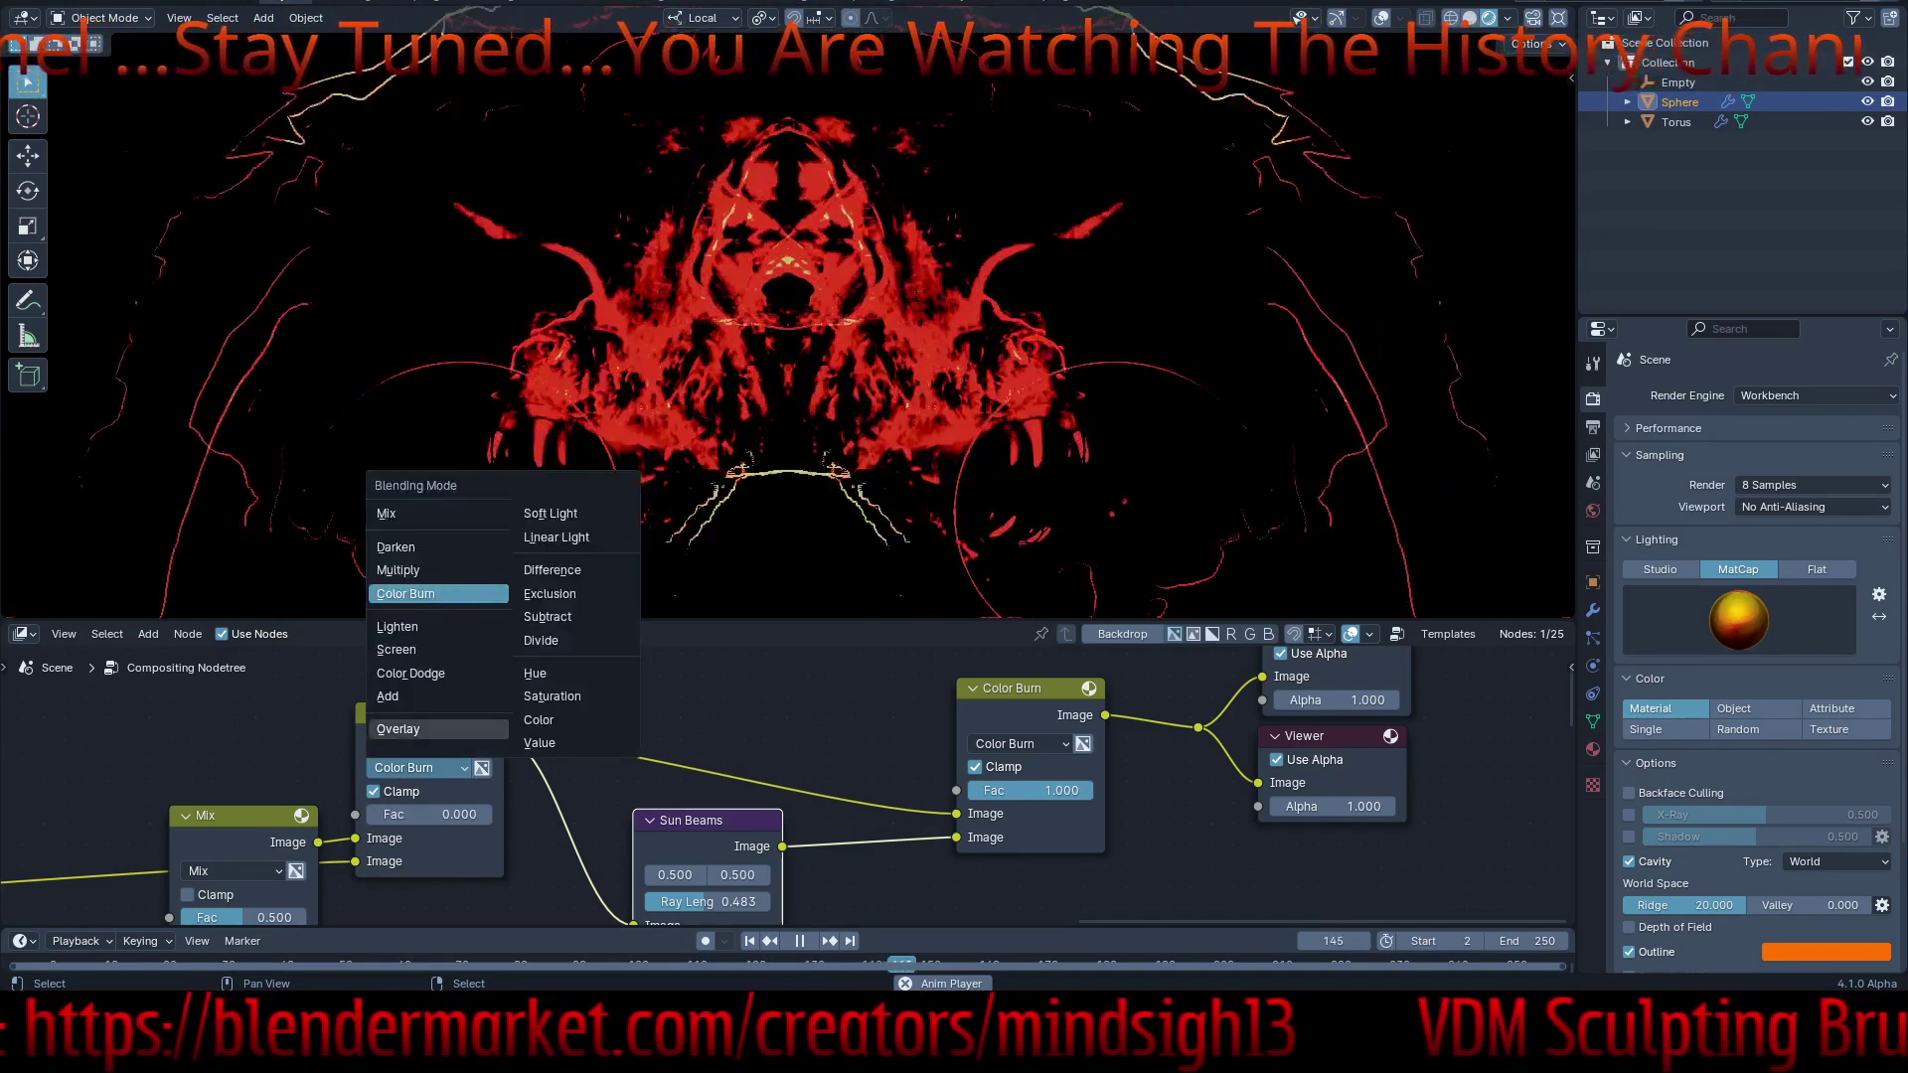
pyautogui.click(398, 627)
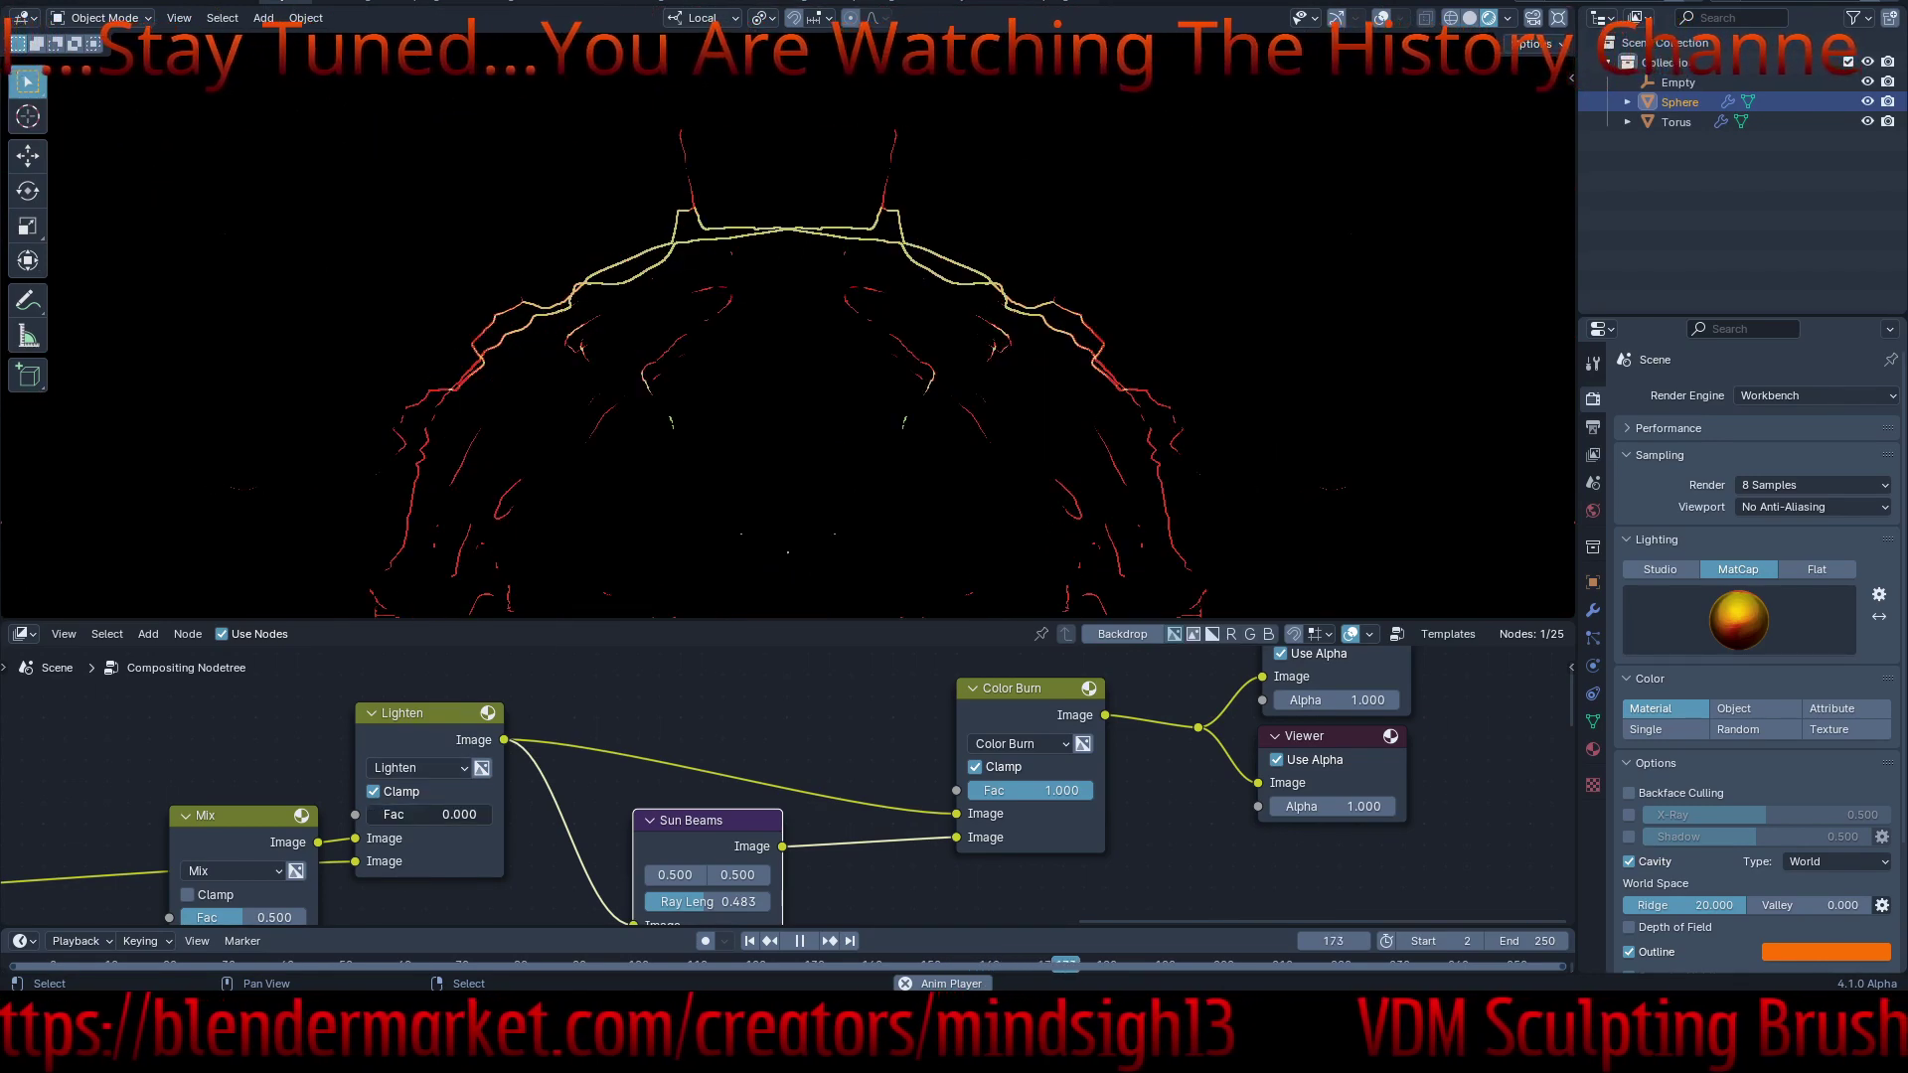
pyautogui.moveTo(370, 815); pyautogui.dragTo(491, 815)
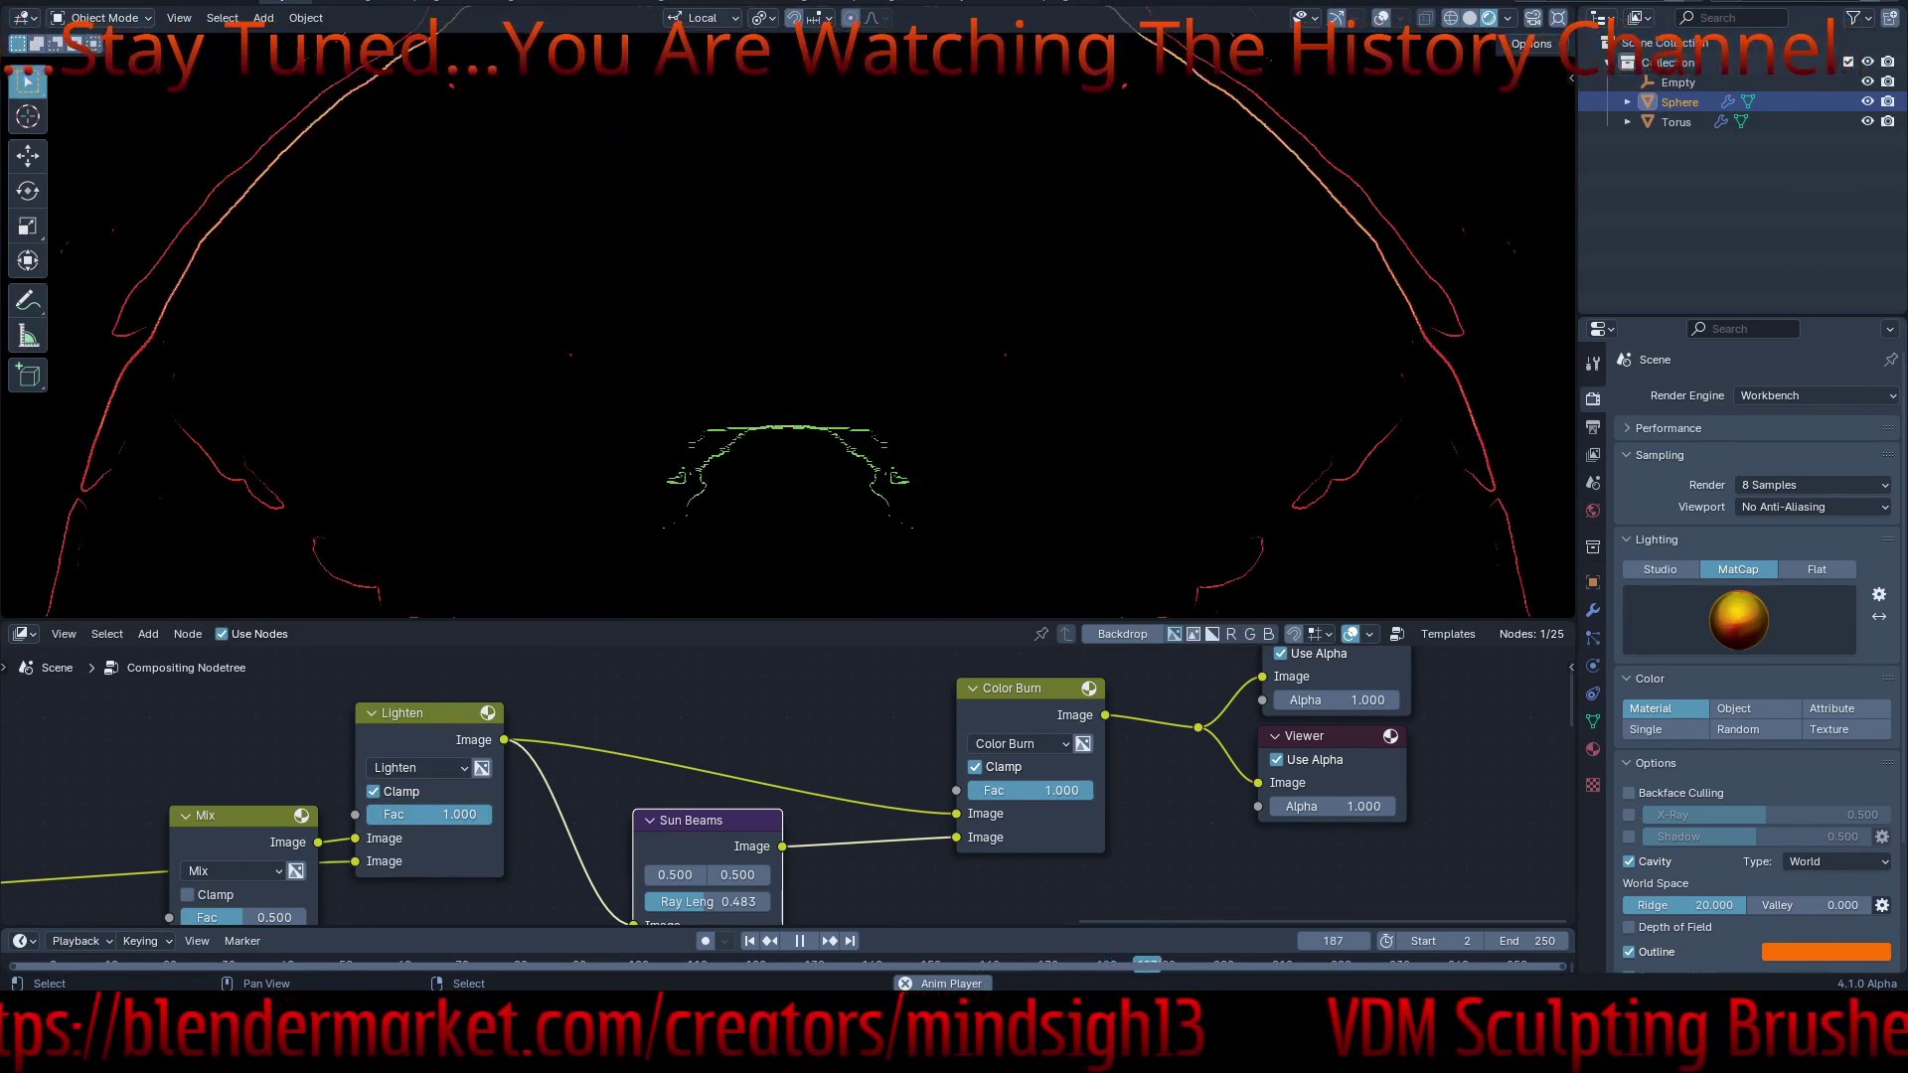
# - Lower the final Color Burn node's factor to 0.108 and apply the MatCap fading from beige to dark brown
pyautogui.moveTo(1085, 791); pyautogui.dragTo(978, 791)
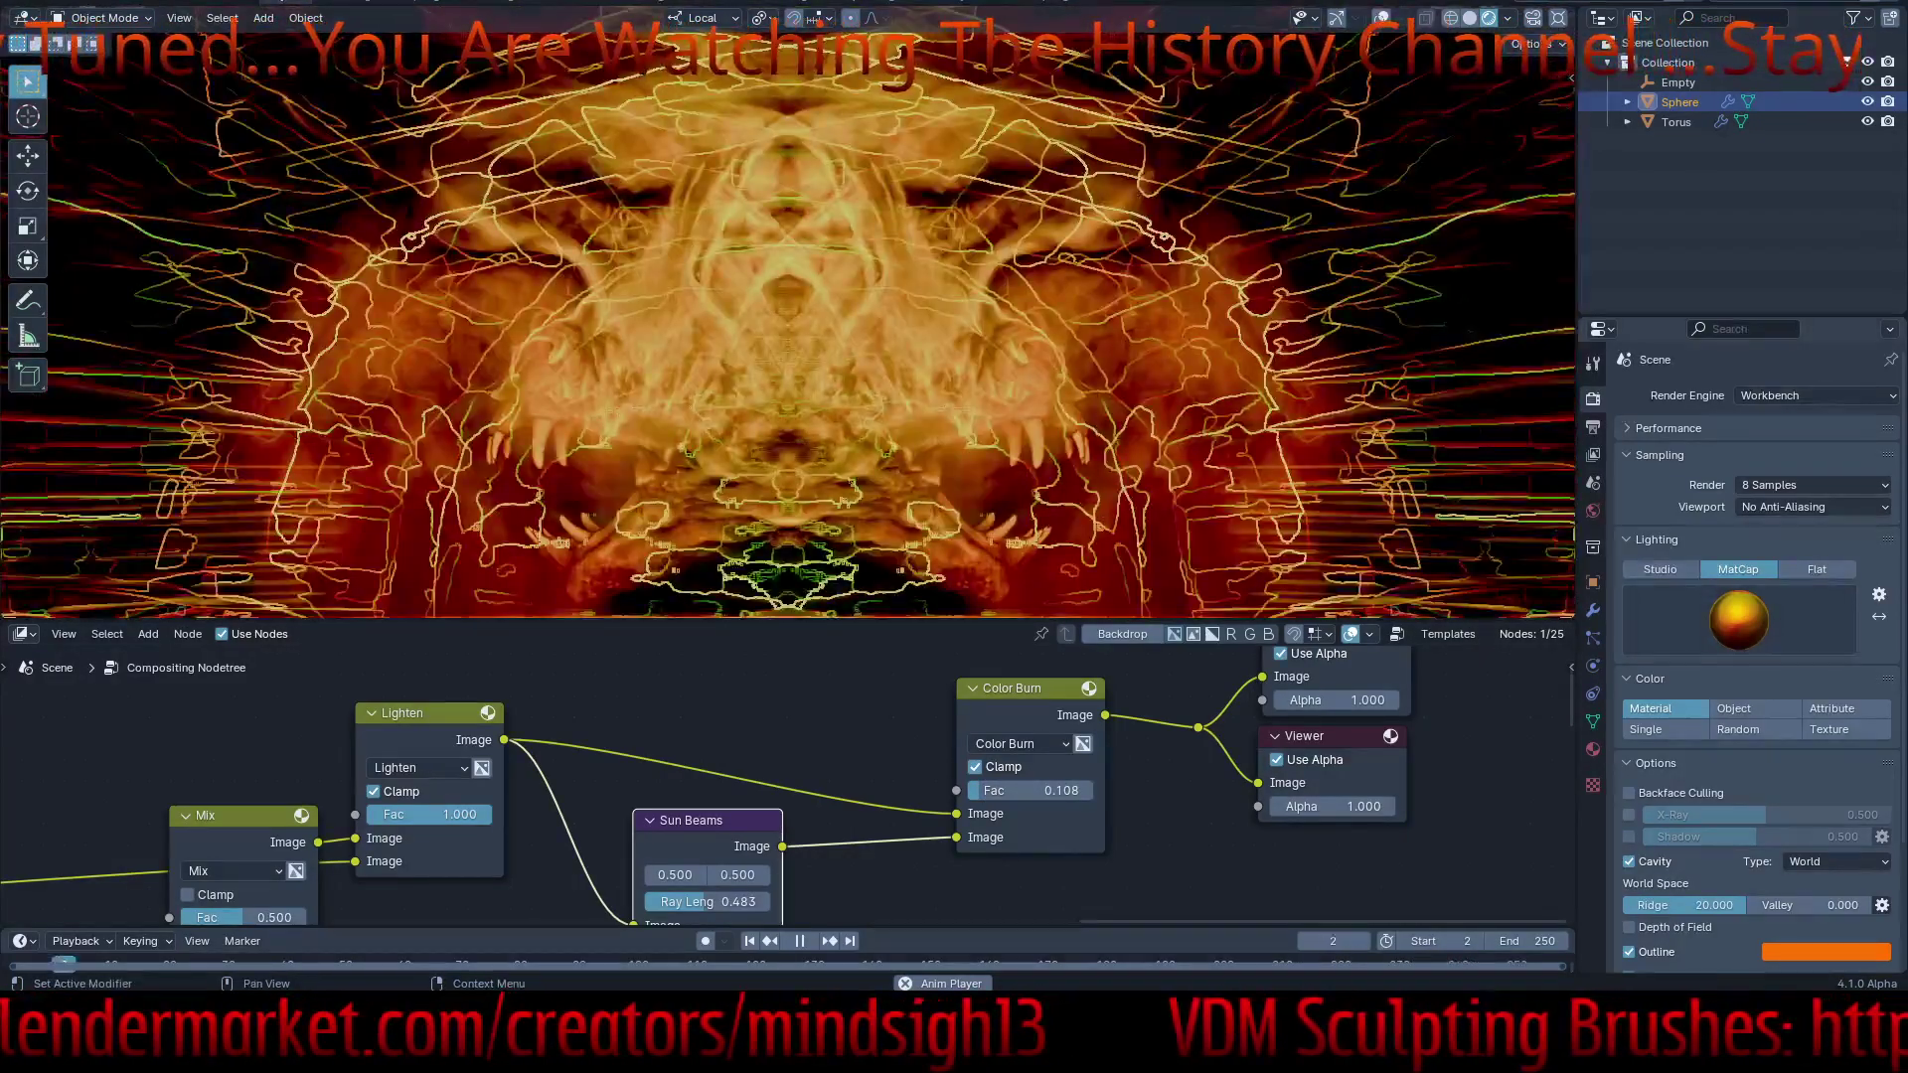
pyautogui.click(1739, 618)
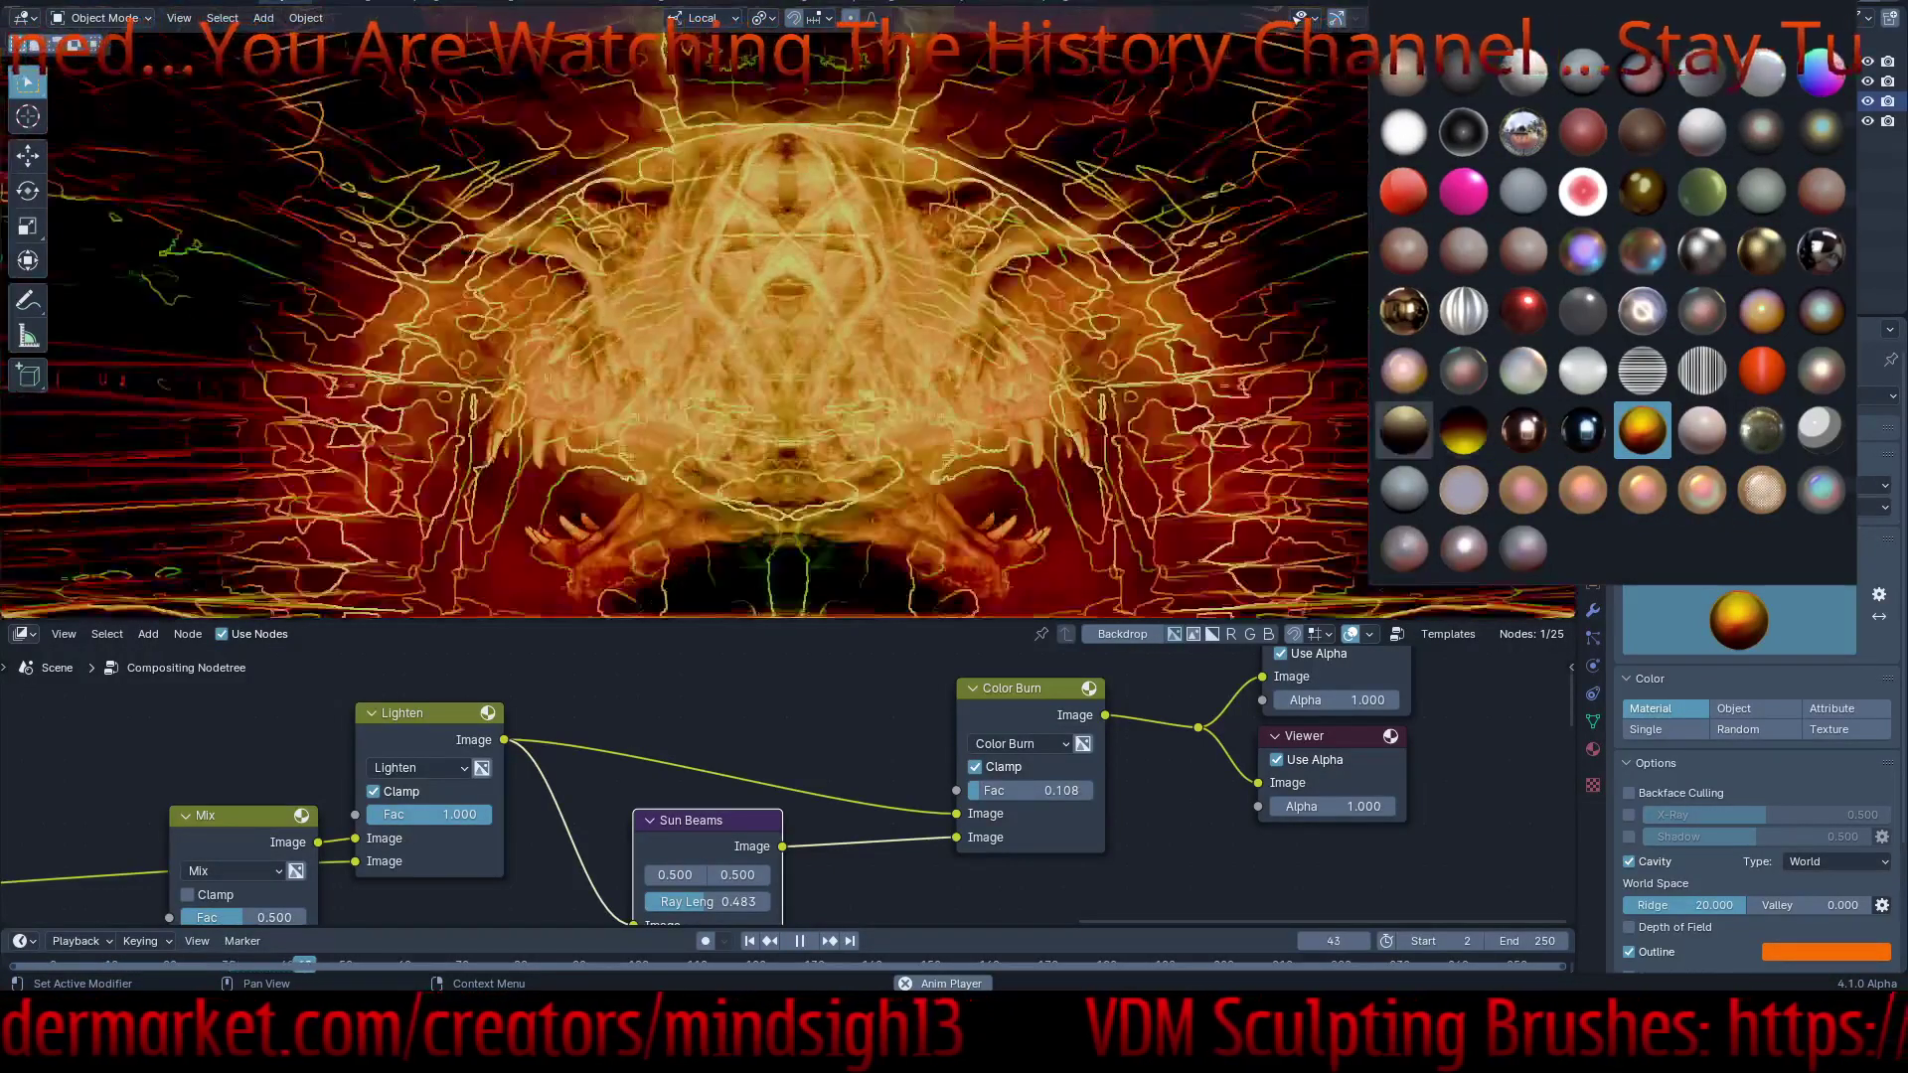
pyautogui.click(1403, 429)
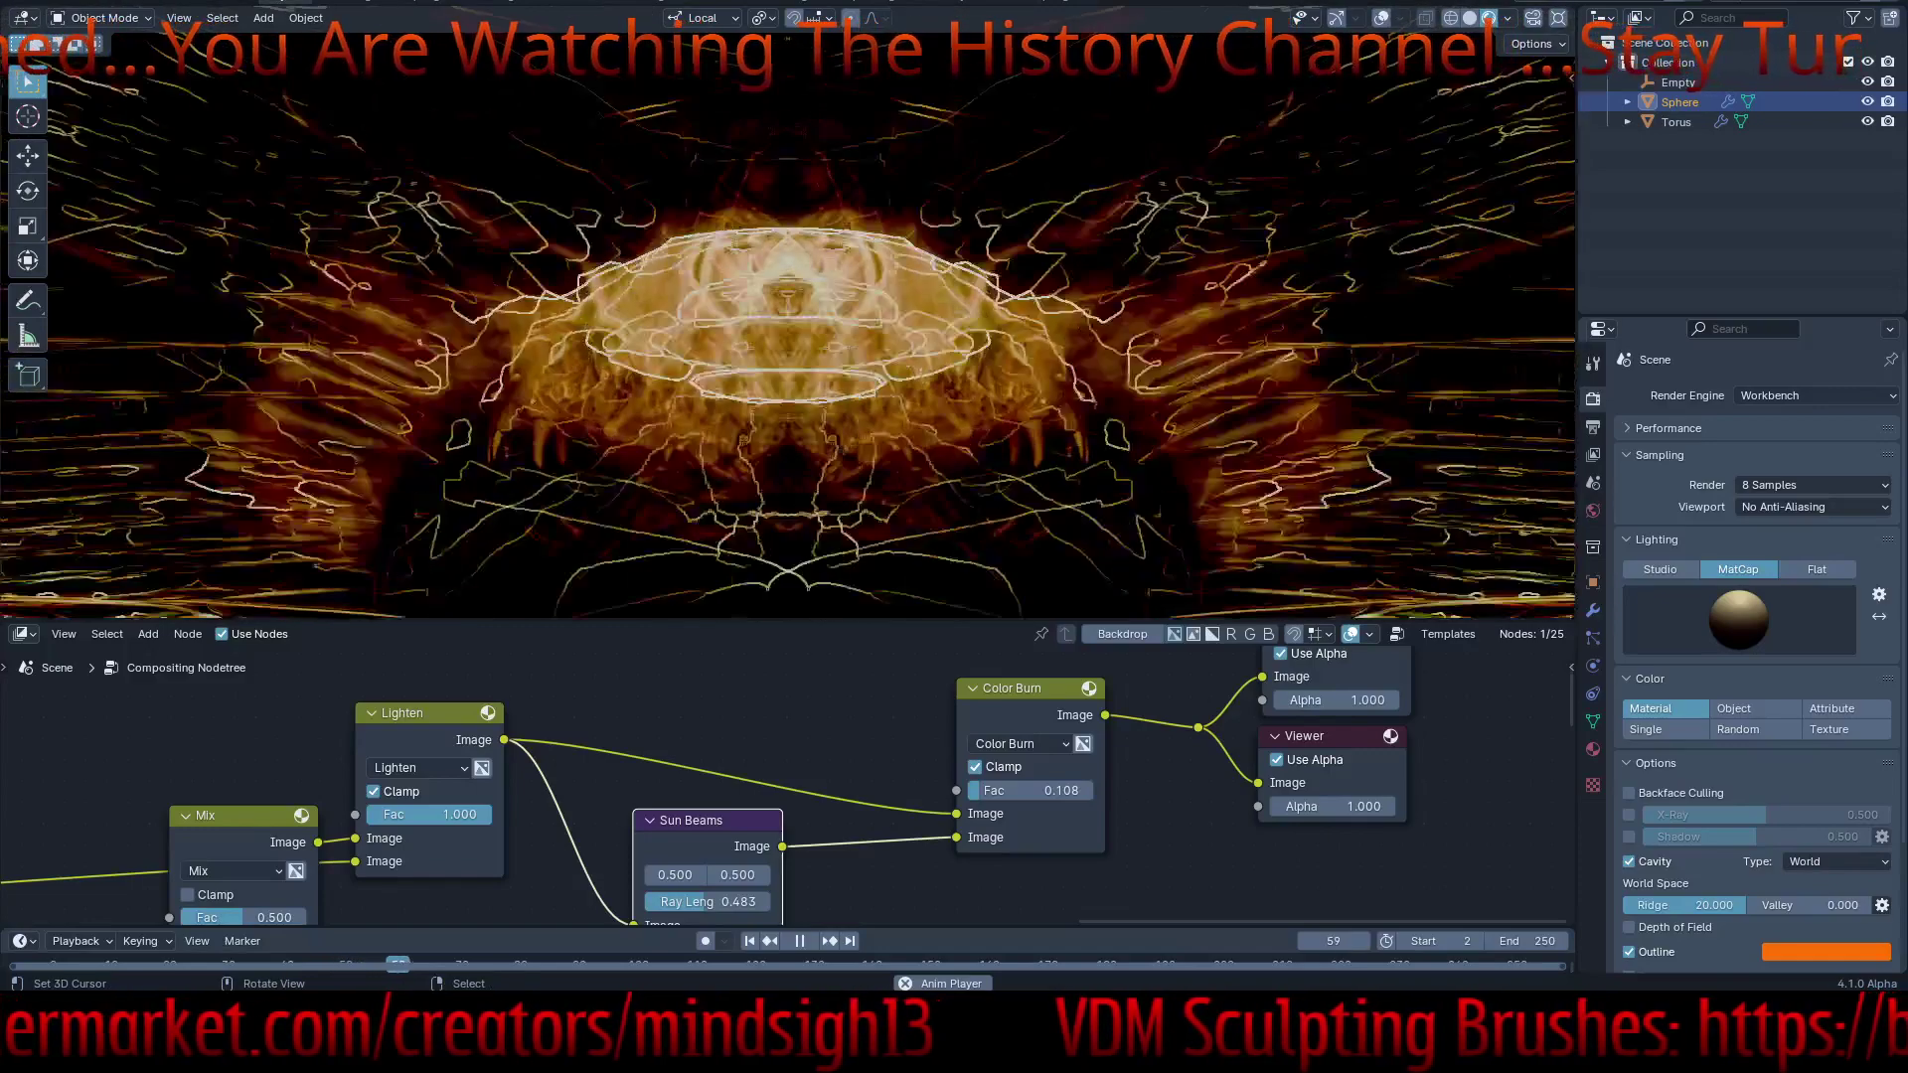
# - Inspect the composited effect full screen from several angles and distances, and return to the multi-editor layout
pyautogui.hotkey('ctrl', 'space')
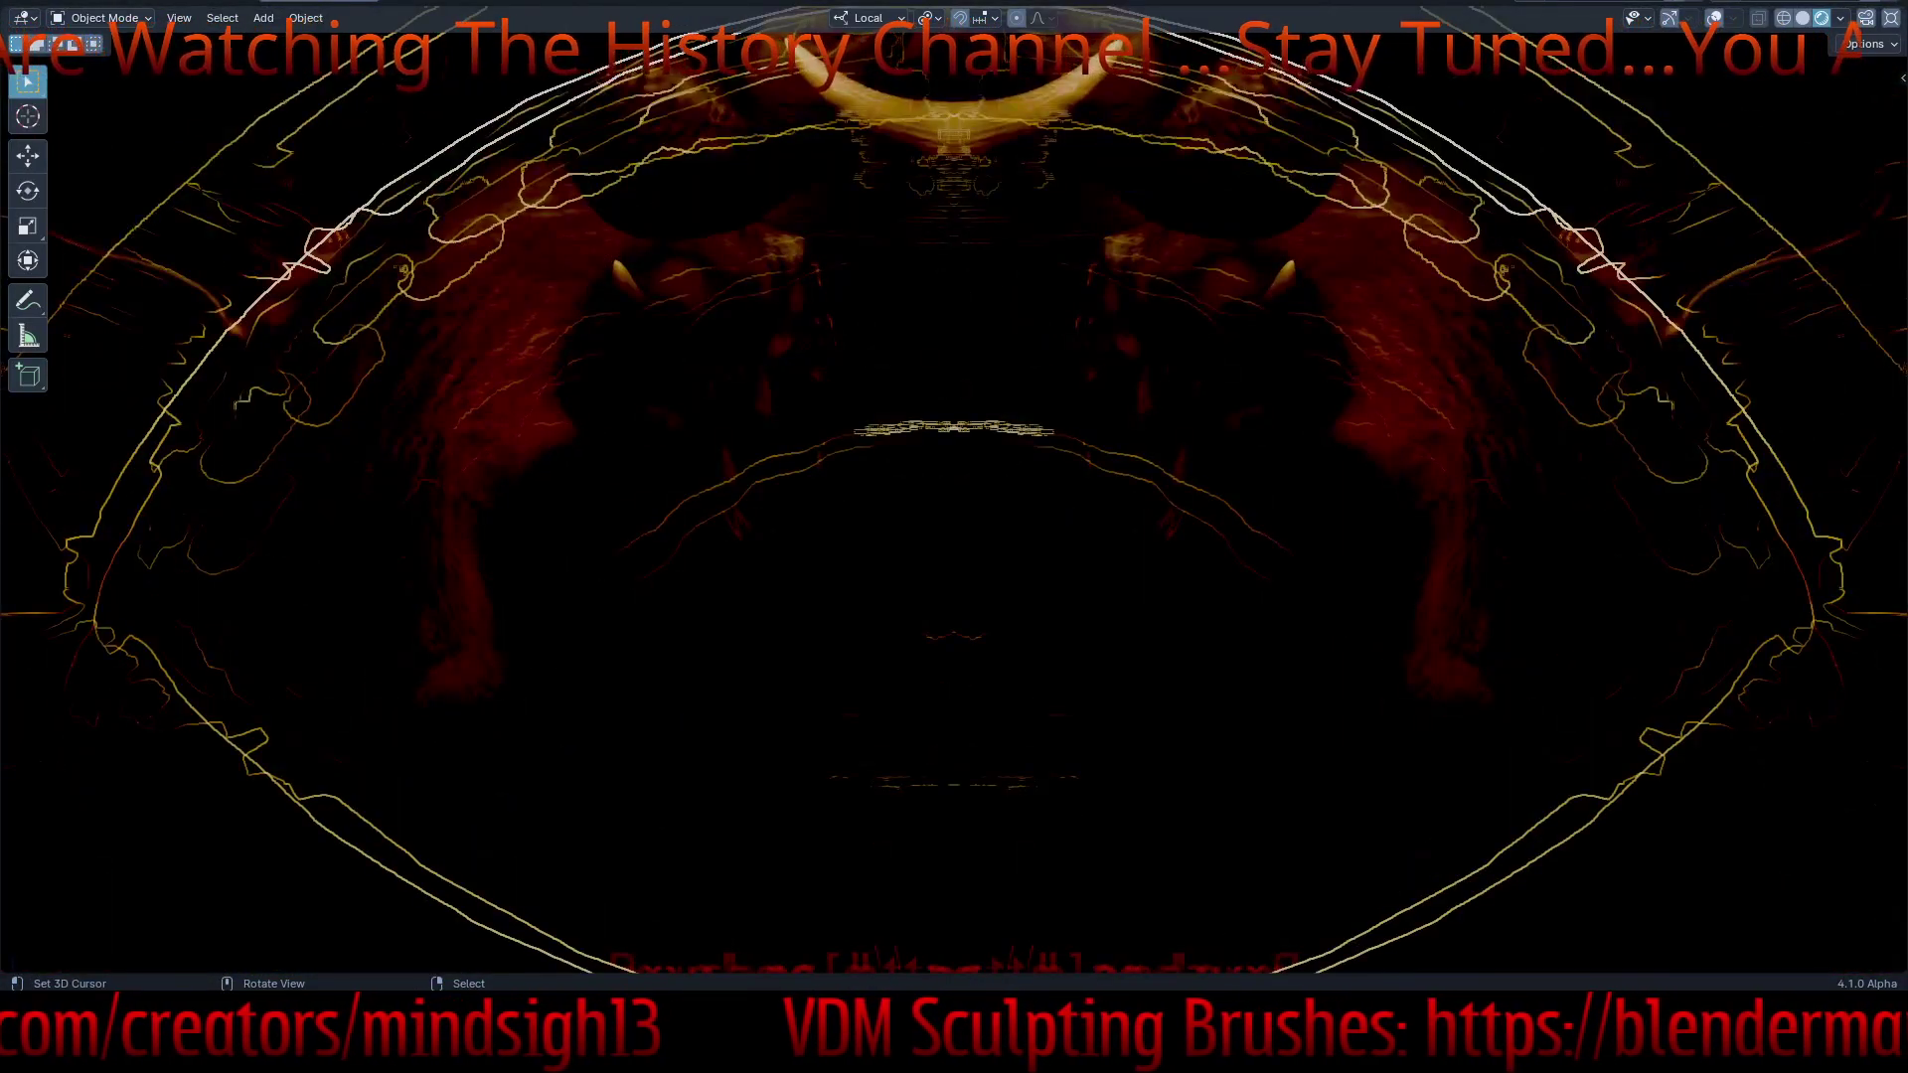
pyautogui.moveTo(954, 496); pyautogui.dragTo(954, 547, button='middle')
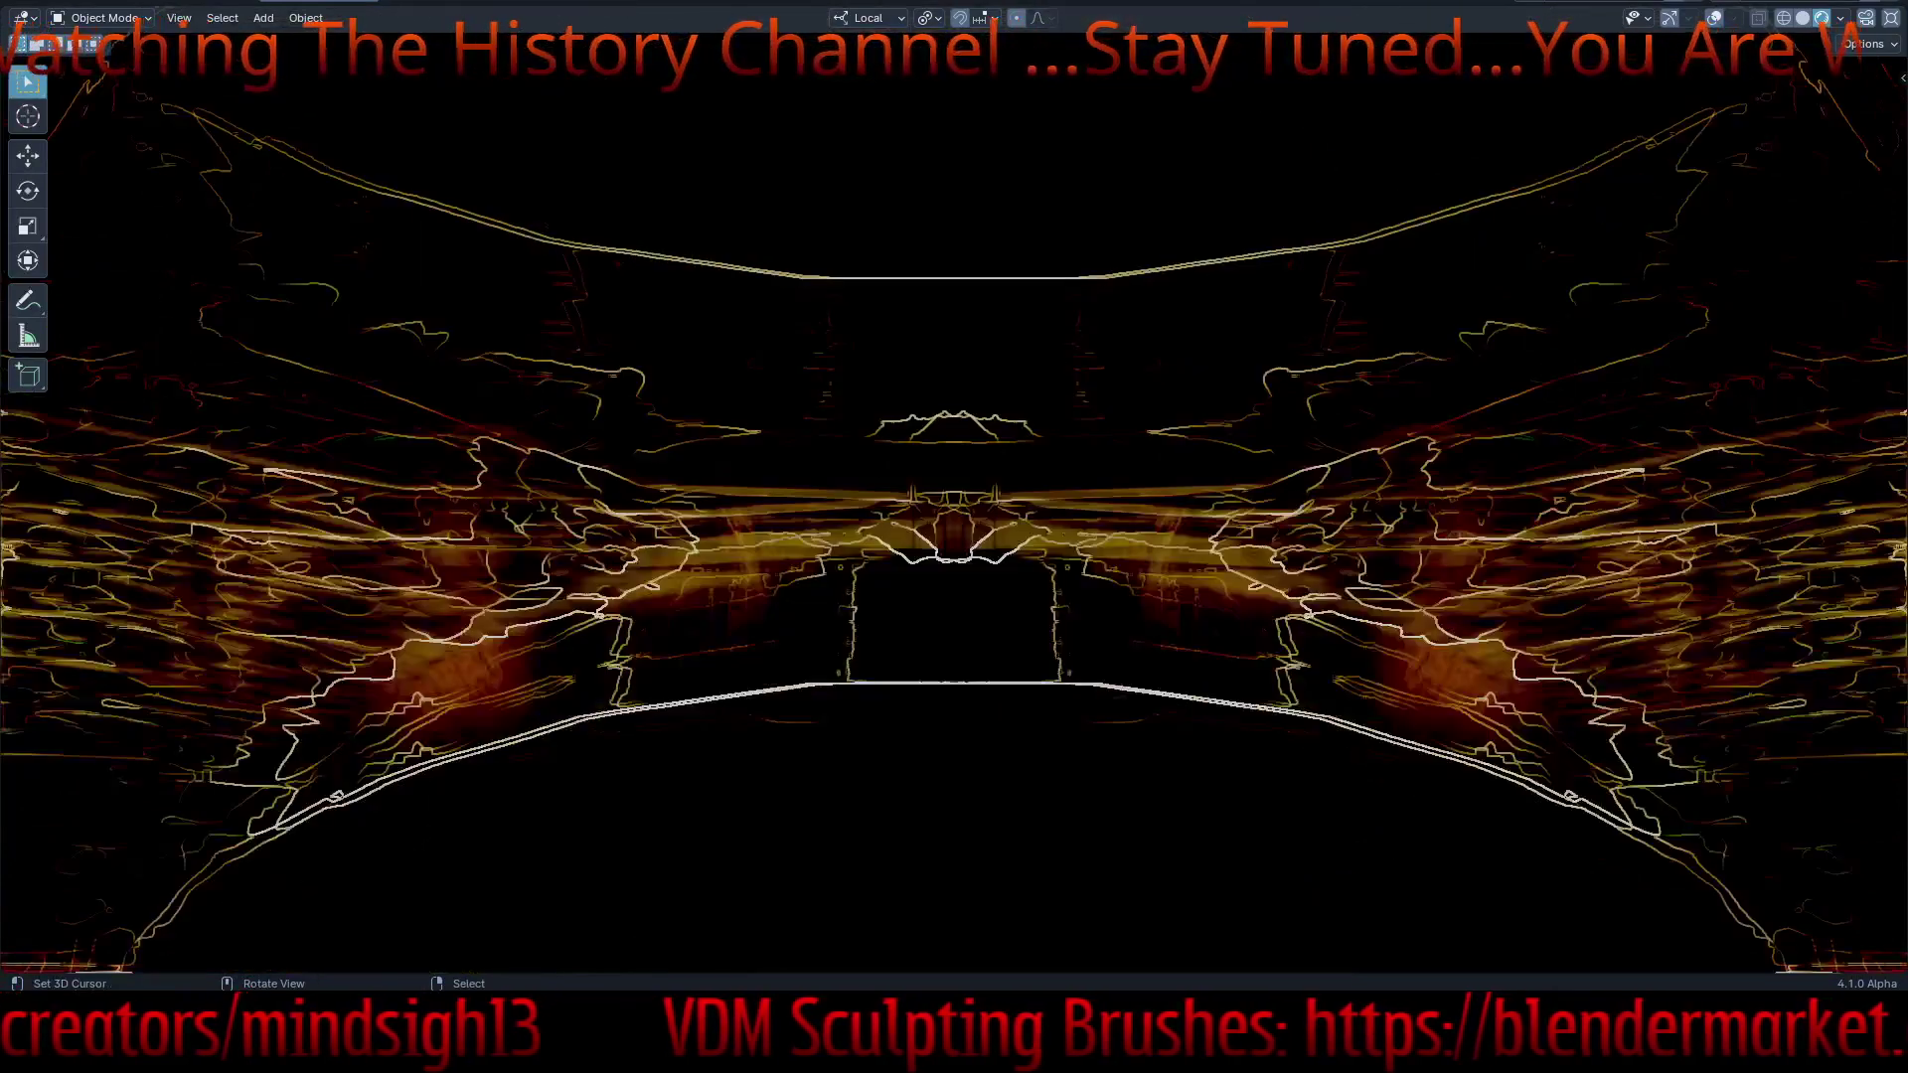
pyautogui.scroll(-8, 954, 537)
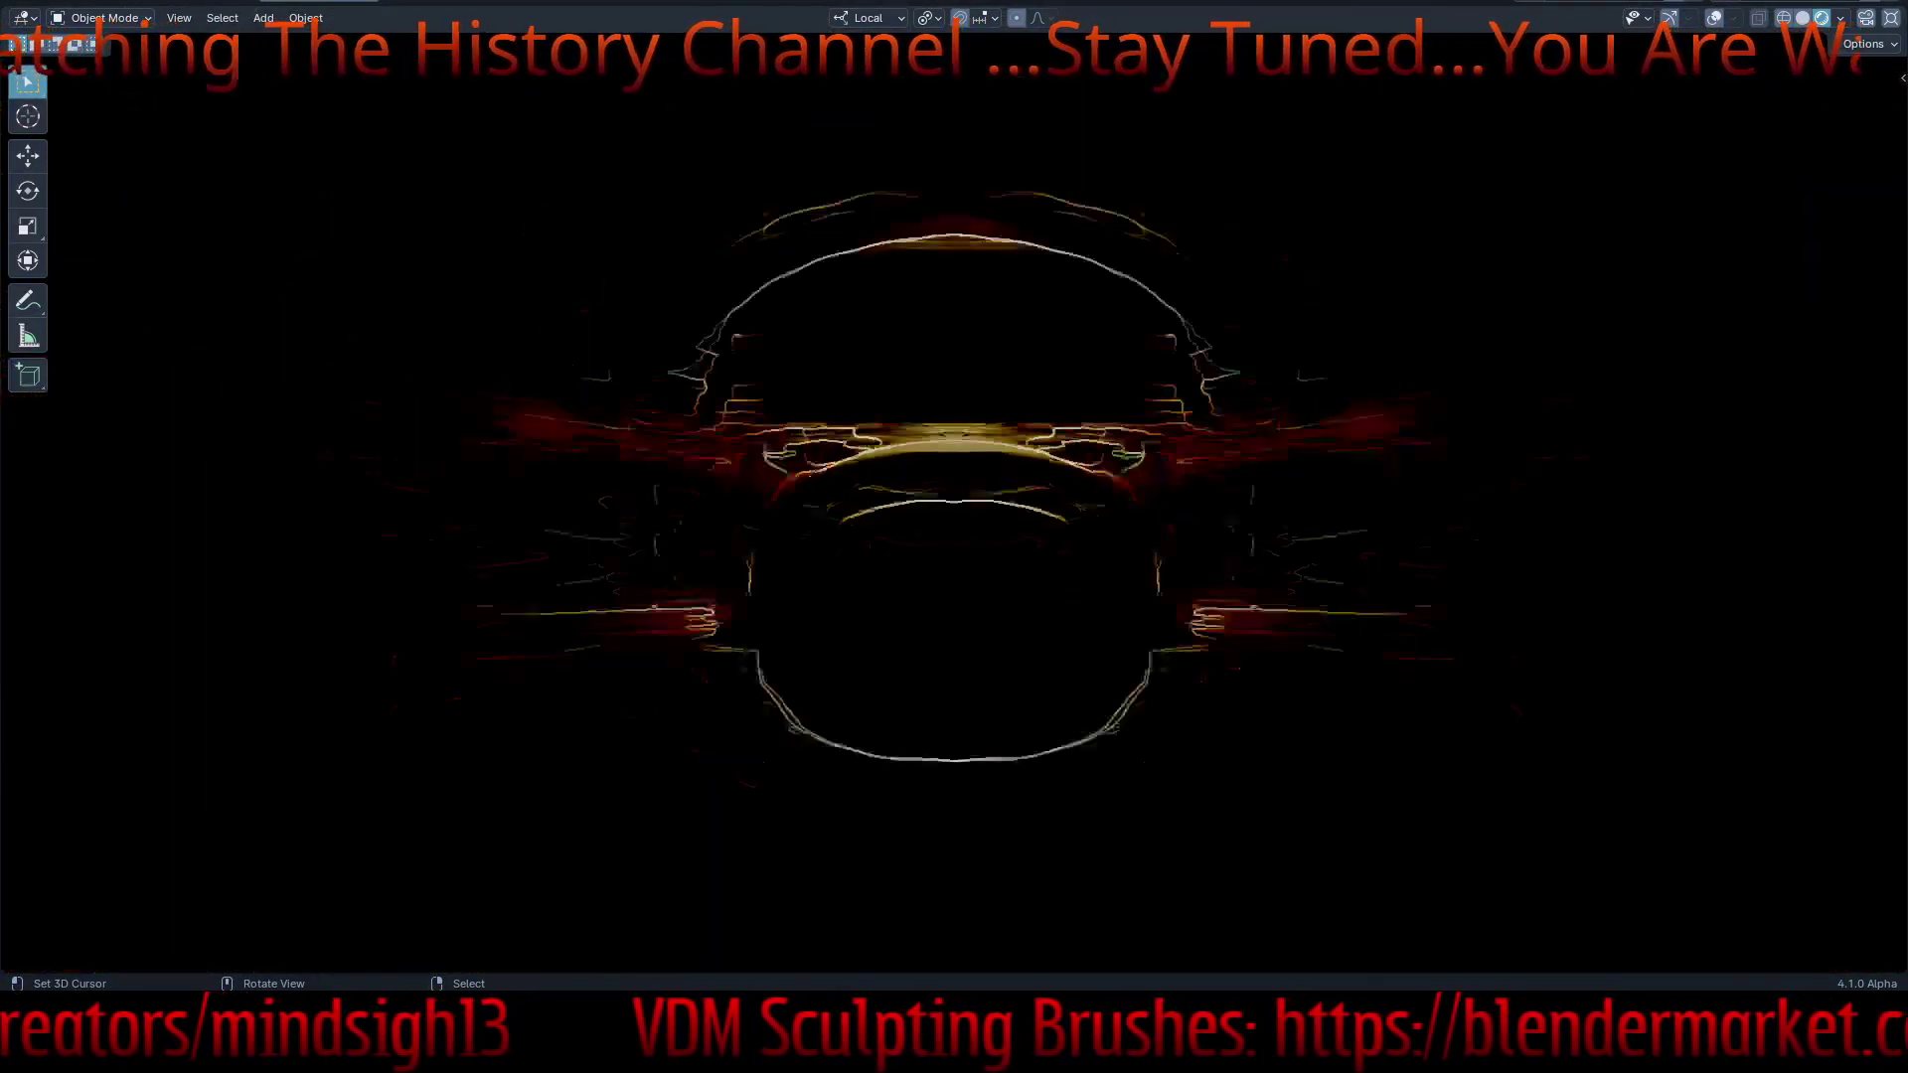
pyautogui.moveTo(954, 537); pyautogui.dragTo(954, 586, button='middle')
pyautogui.scroll(8, 954, 536)
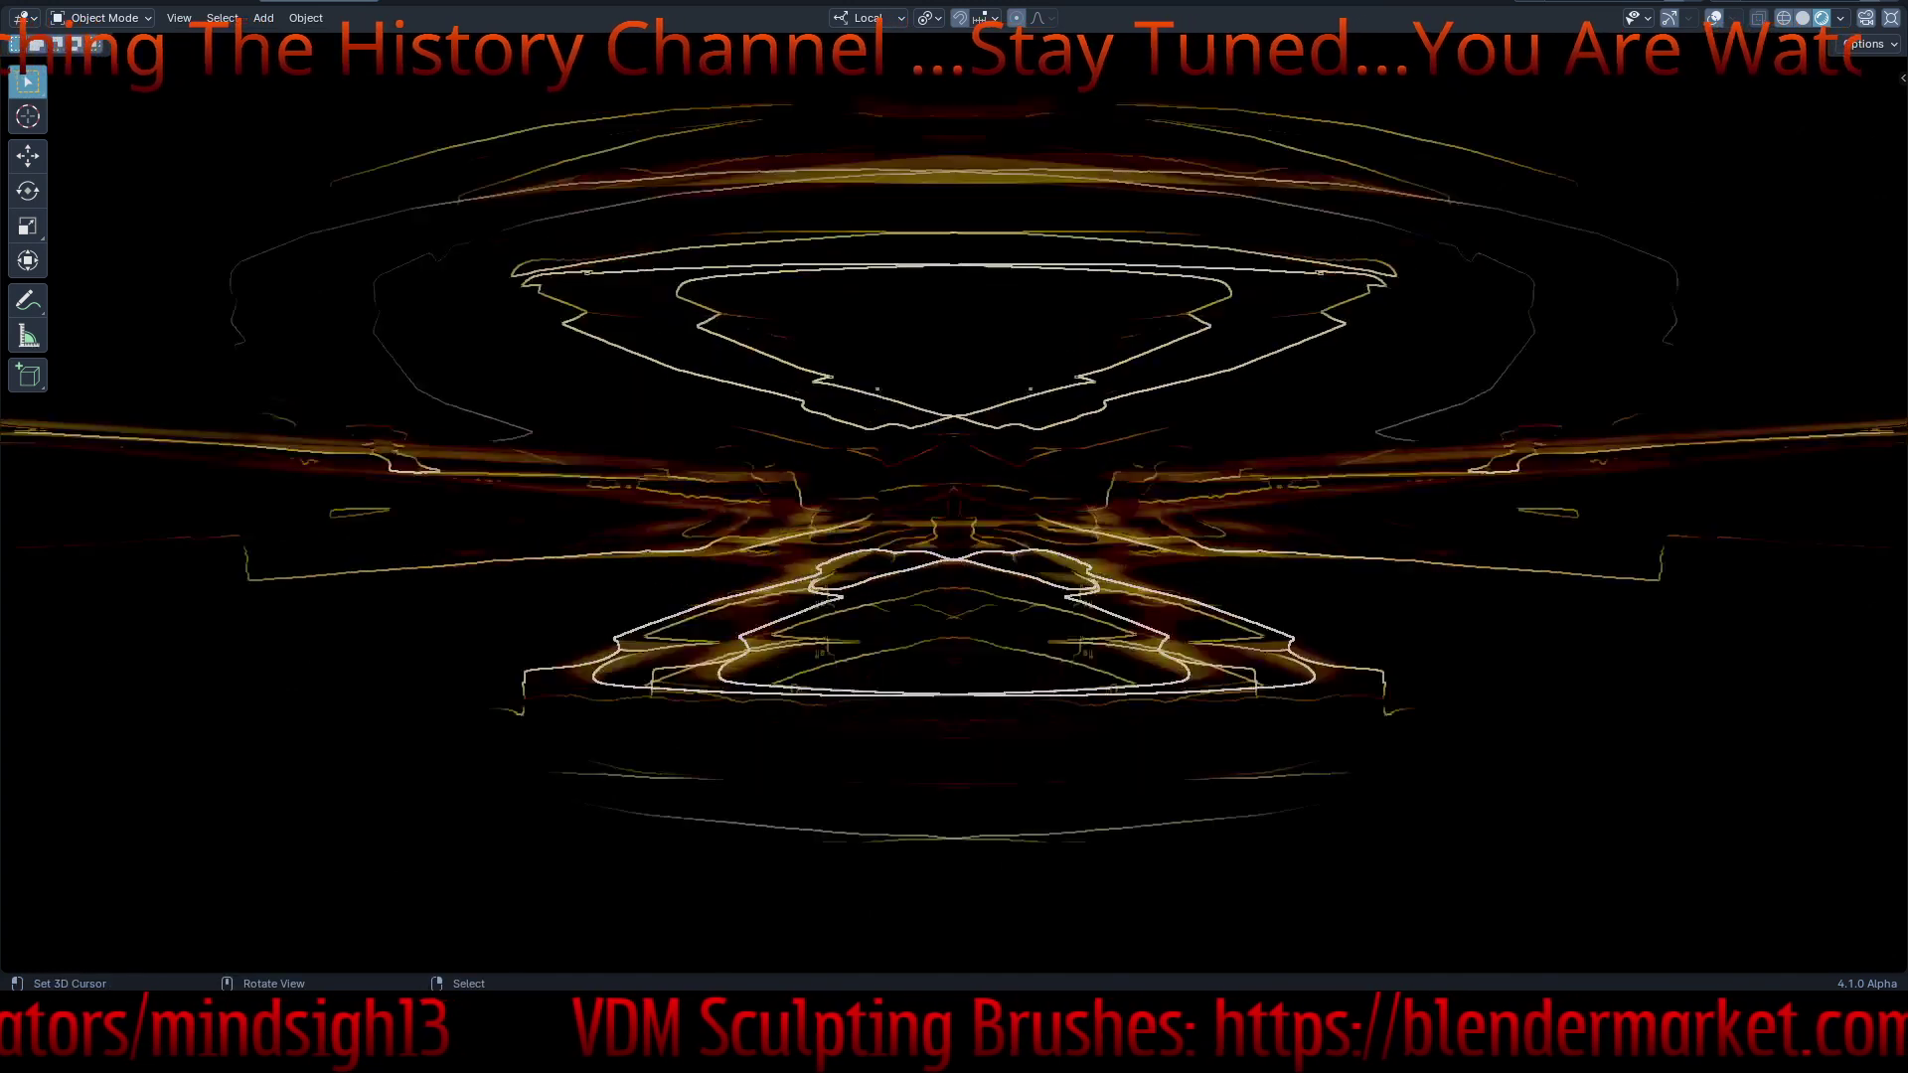
pyautogui.moveTo(954, 536); pyautogui.dragTo(954, 661, button='middle')
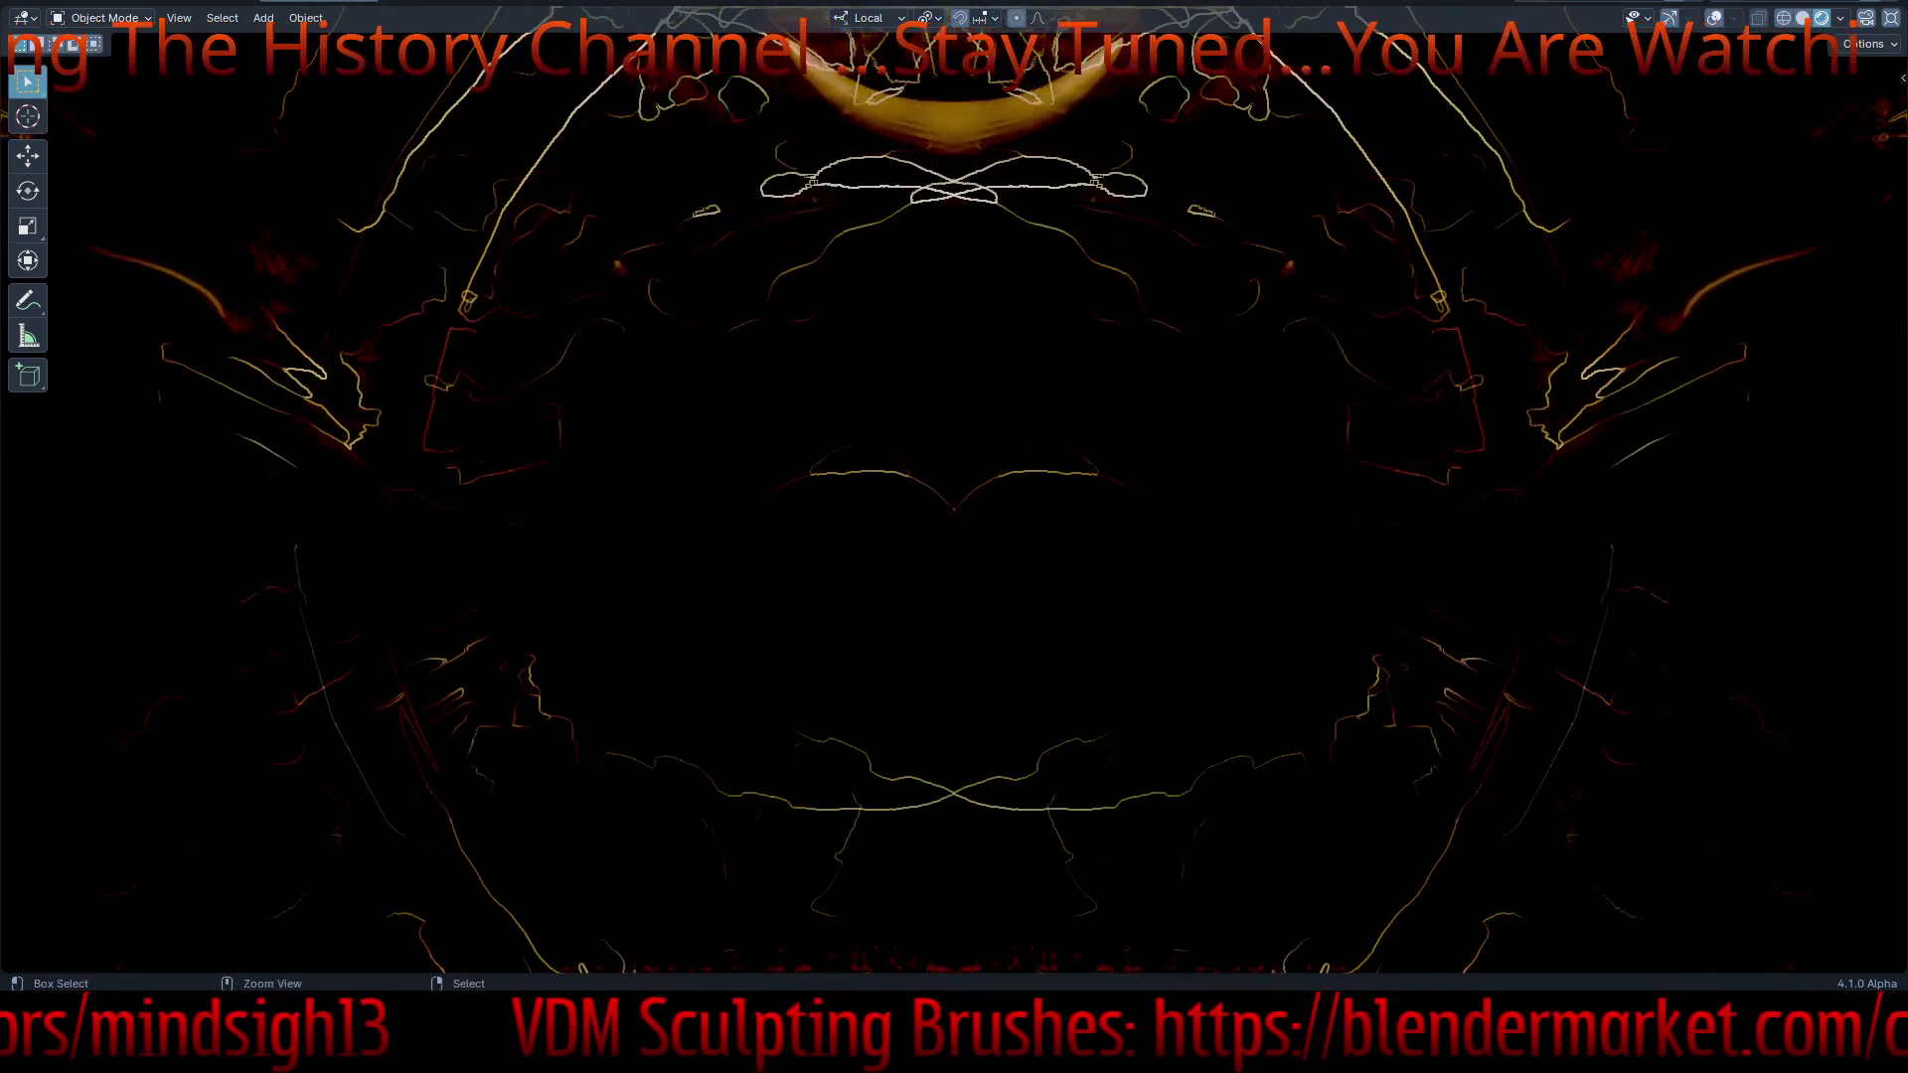
pyautogui.hotkey('ctrl', 'space')
# - Restart the animation playback and apply the iridescent violet-blue MatCap
pyautogui.hotkey('shift', 'space')
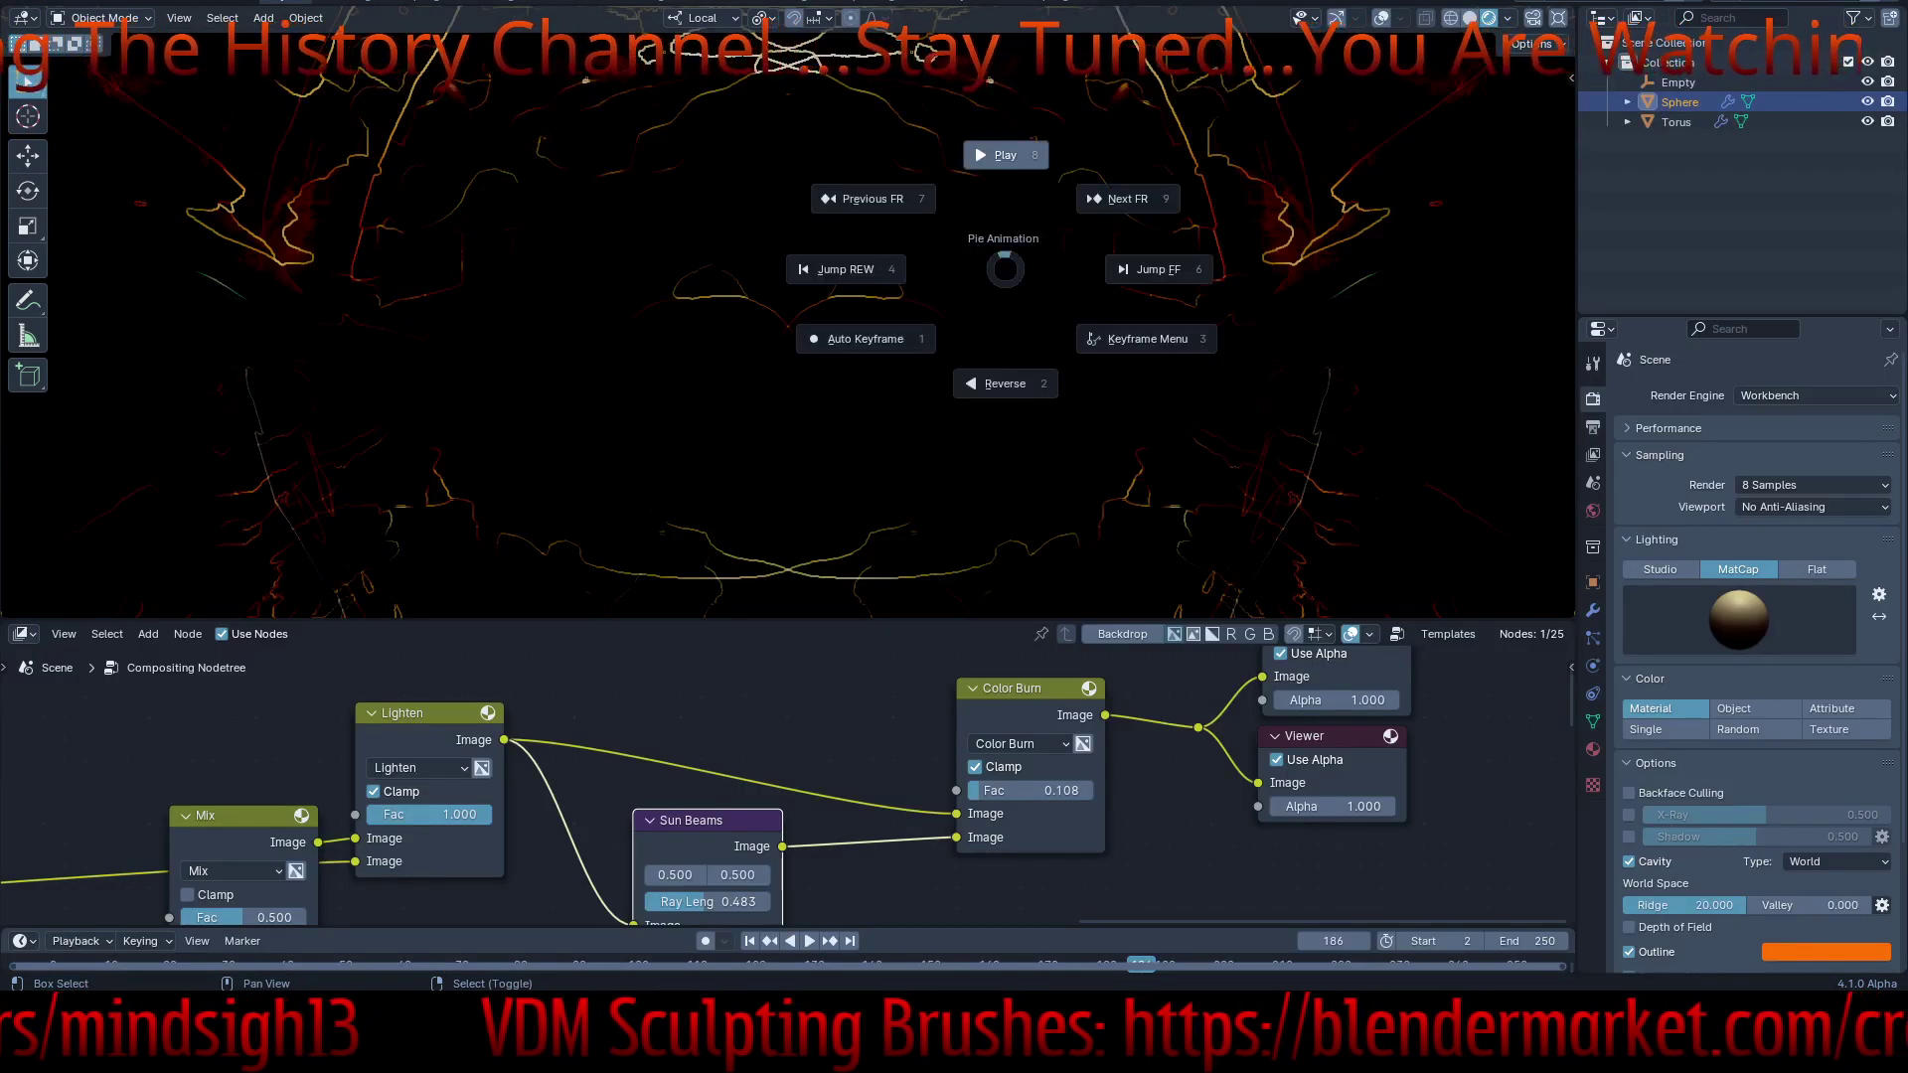
pyautogui.click(1005, 155)
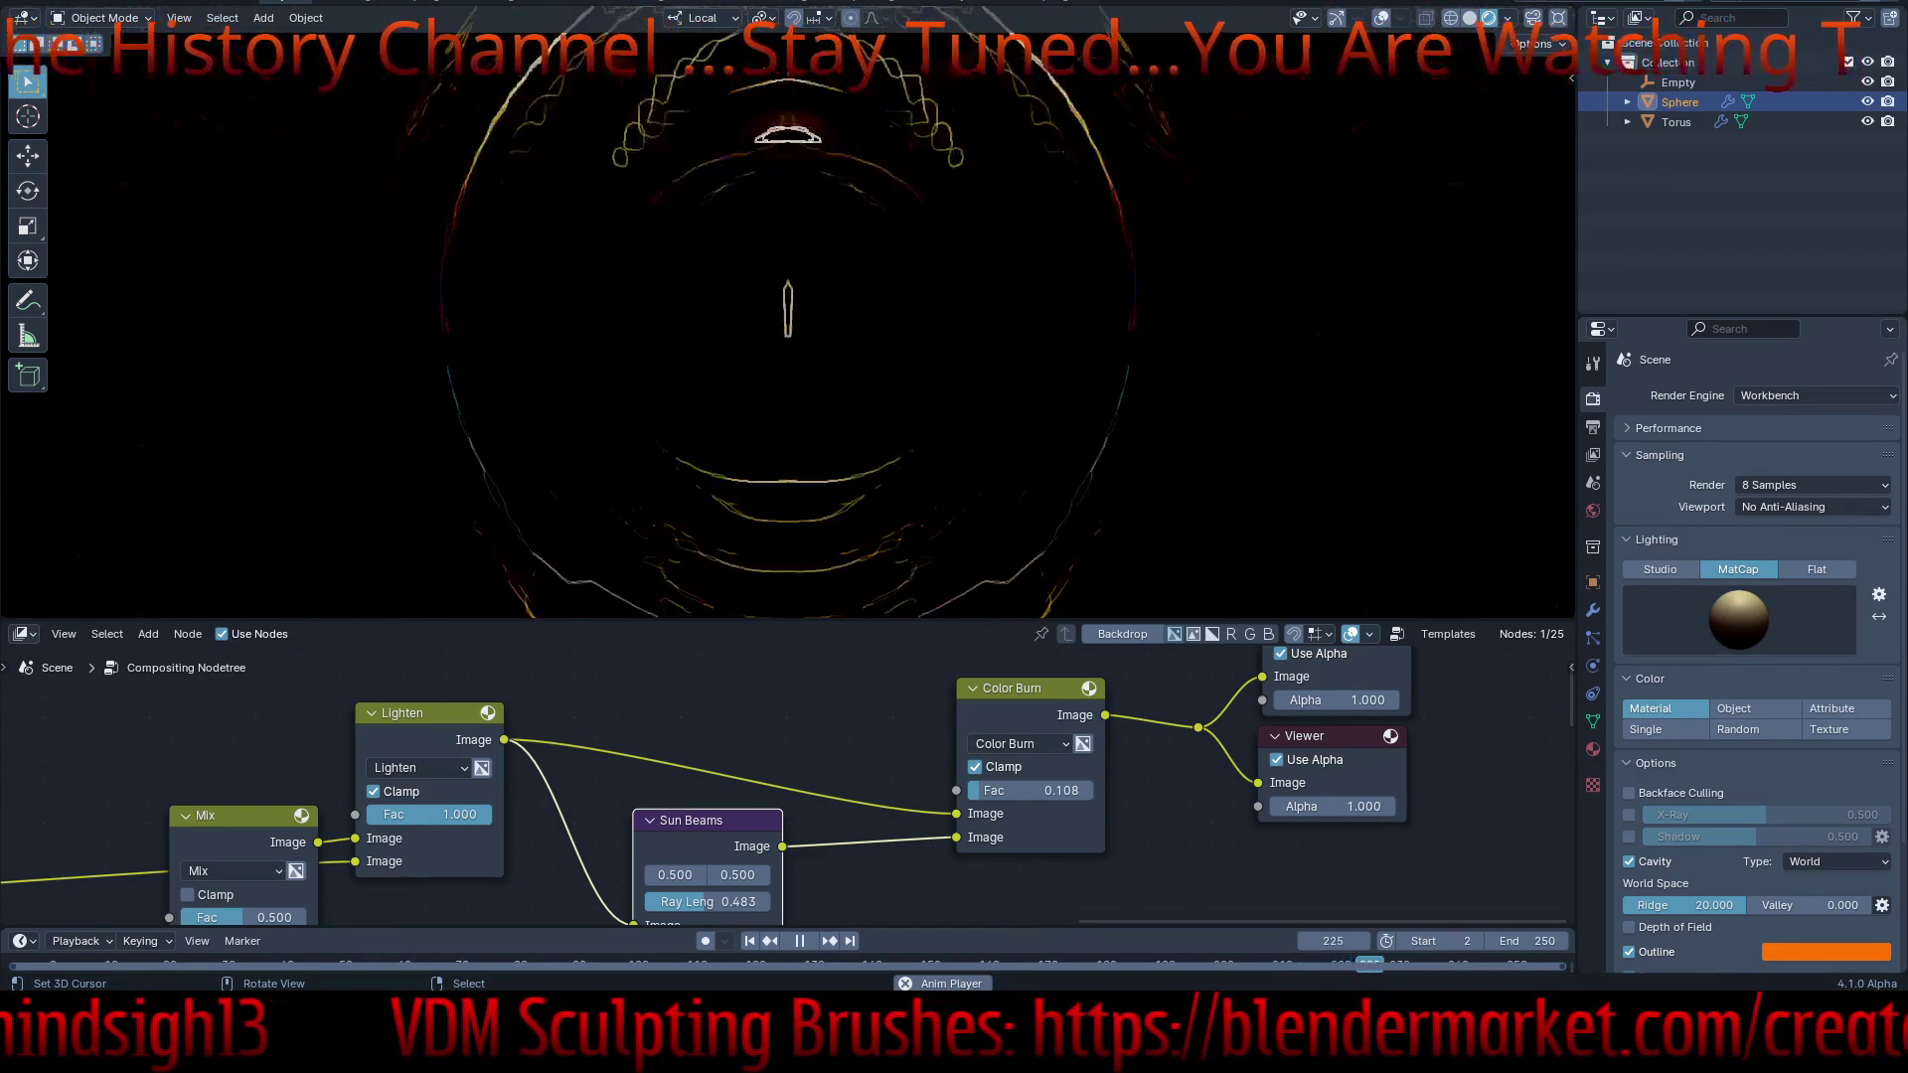
pyautogui.click(1739, 619)
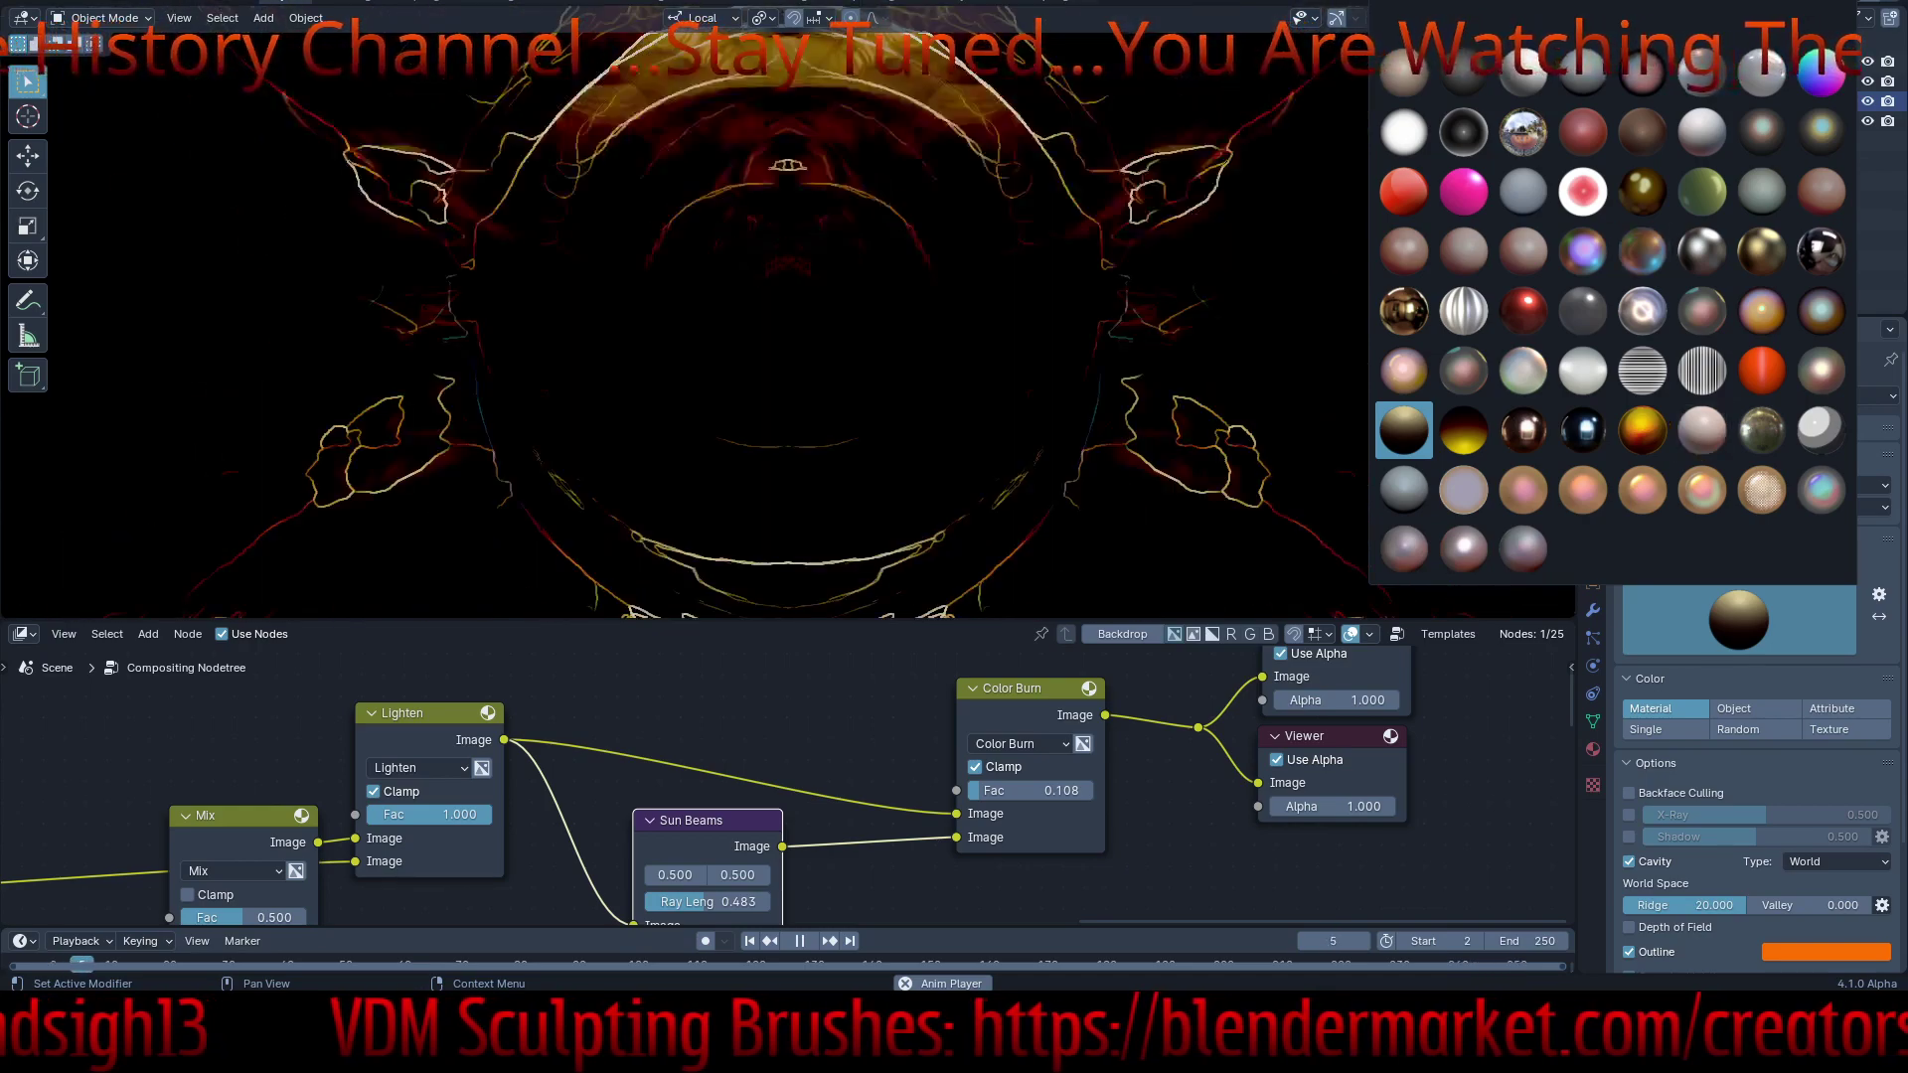
pyautogui.click(1581, 251)
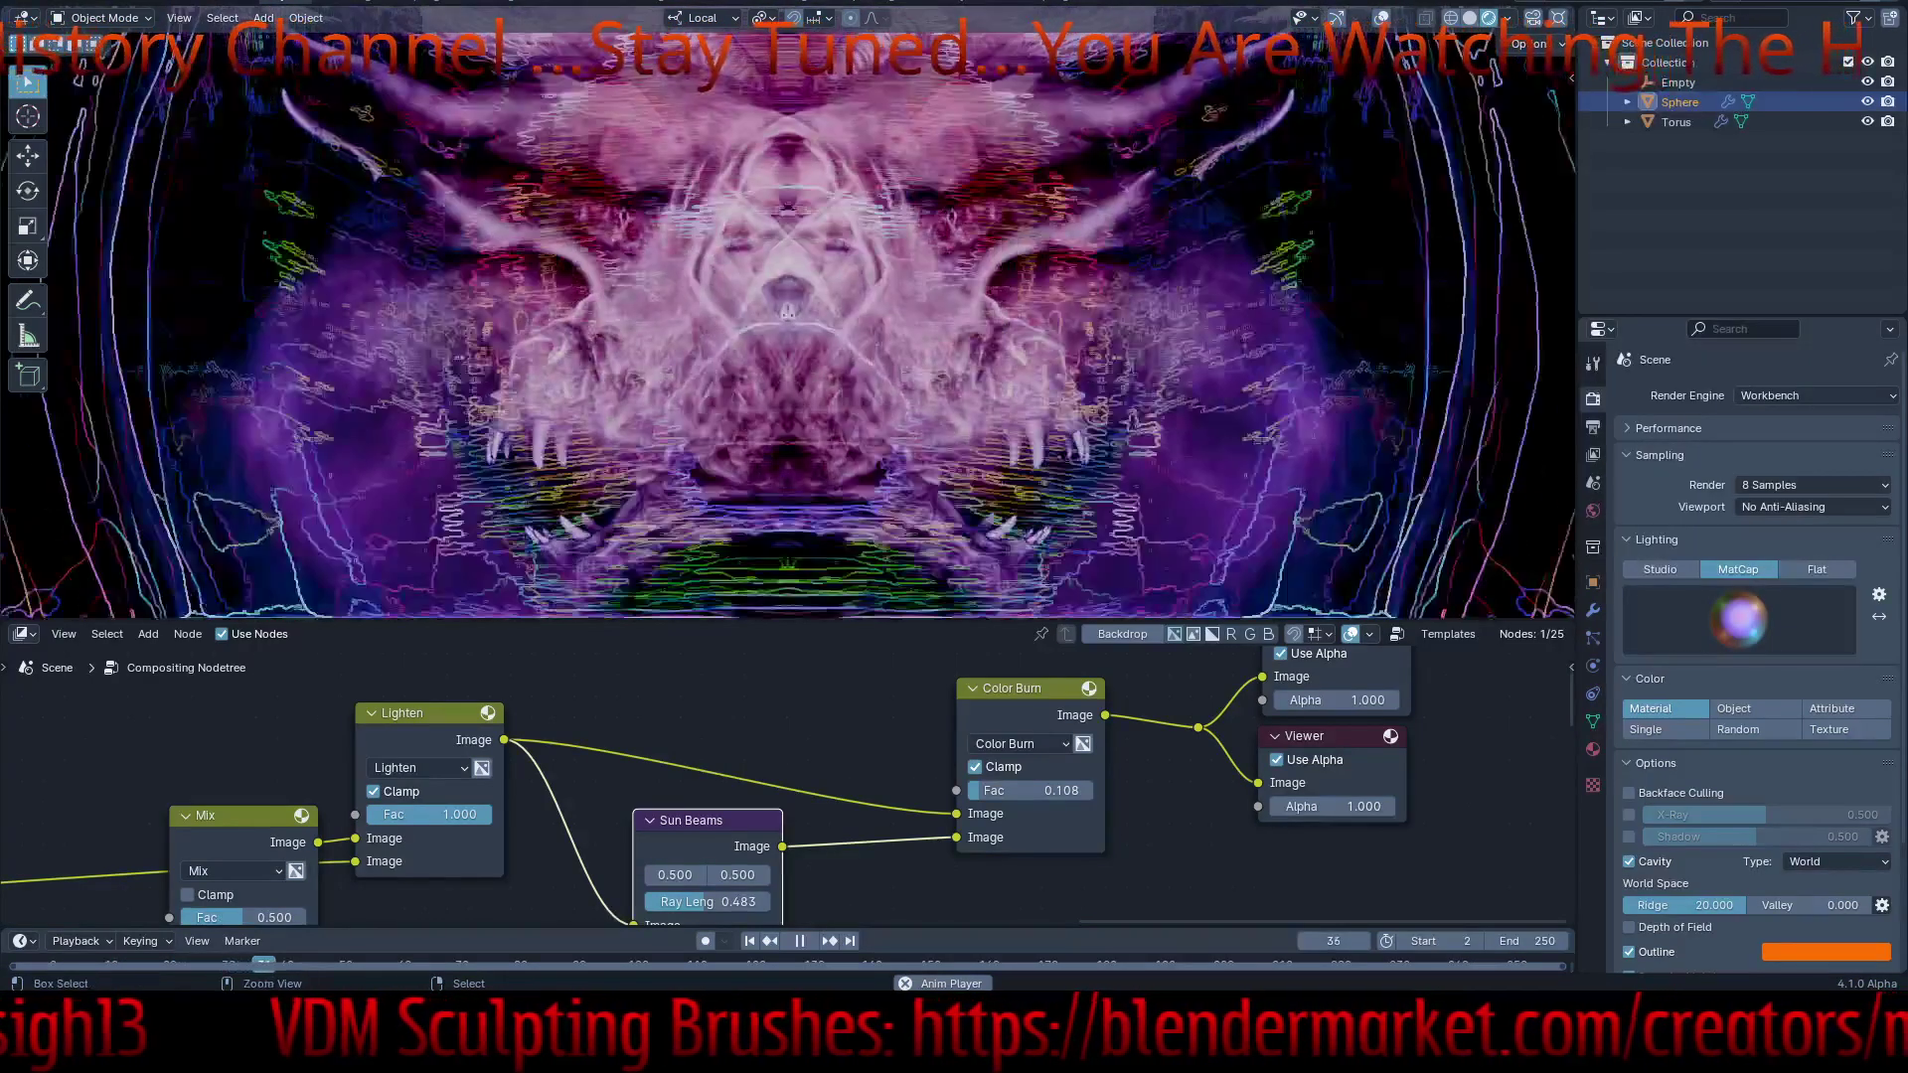
# - Examine the violet version of the animation full screen from another angle and at different distances
pyautogui.hotkey('ctrl', 'space')
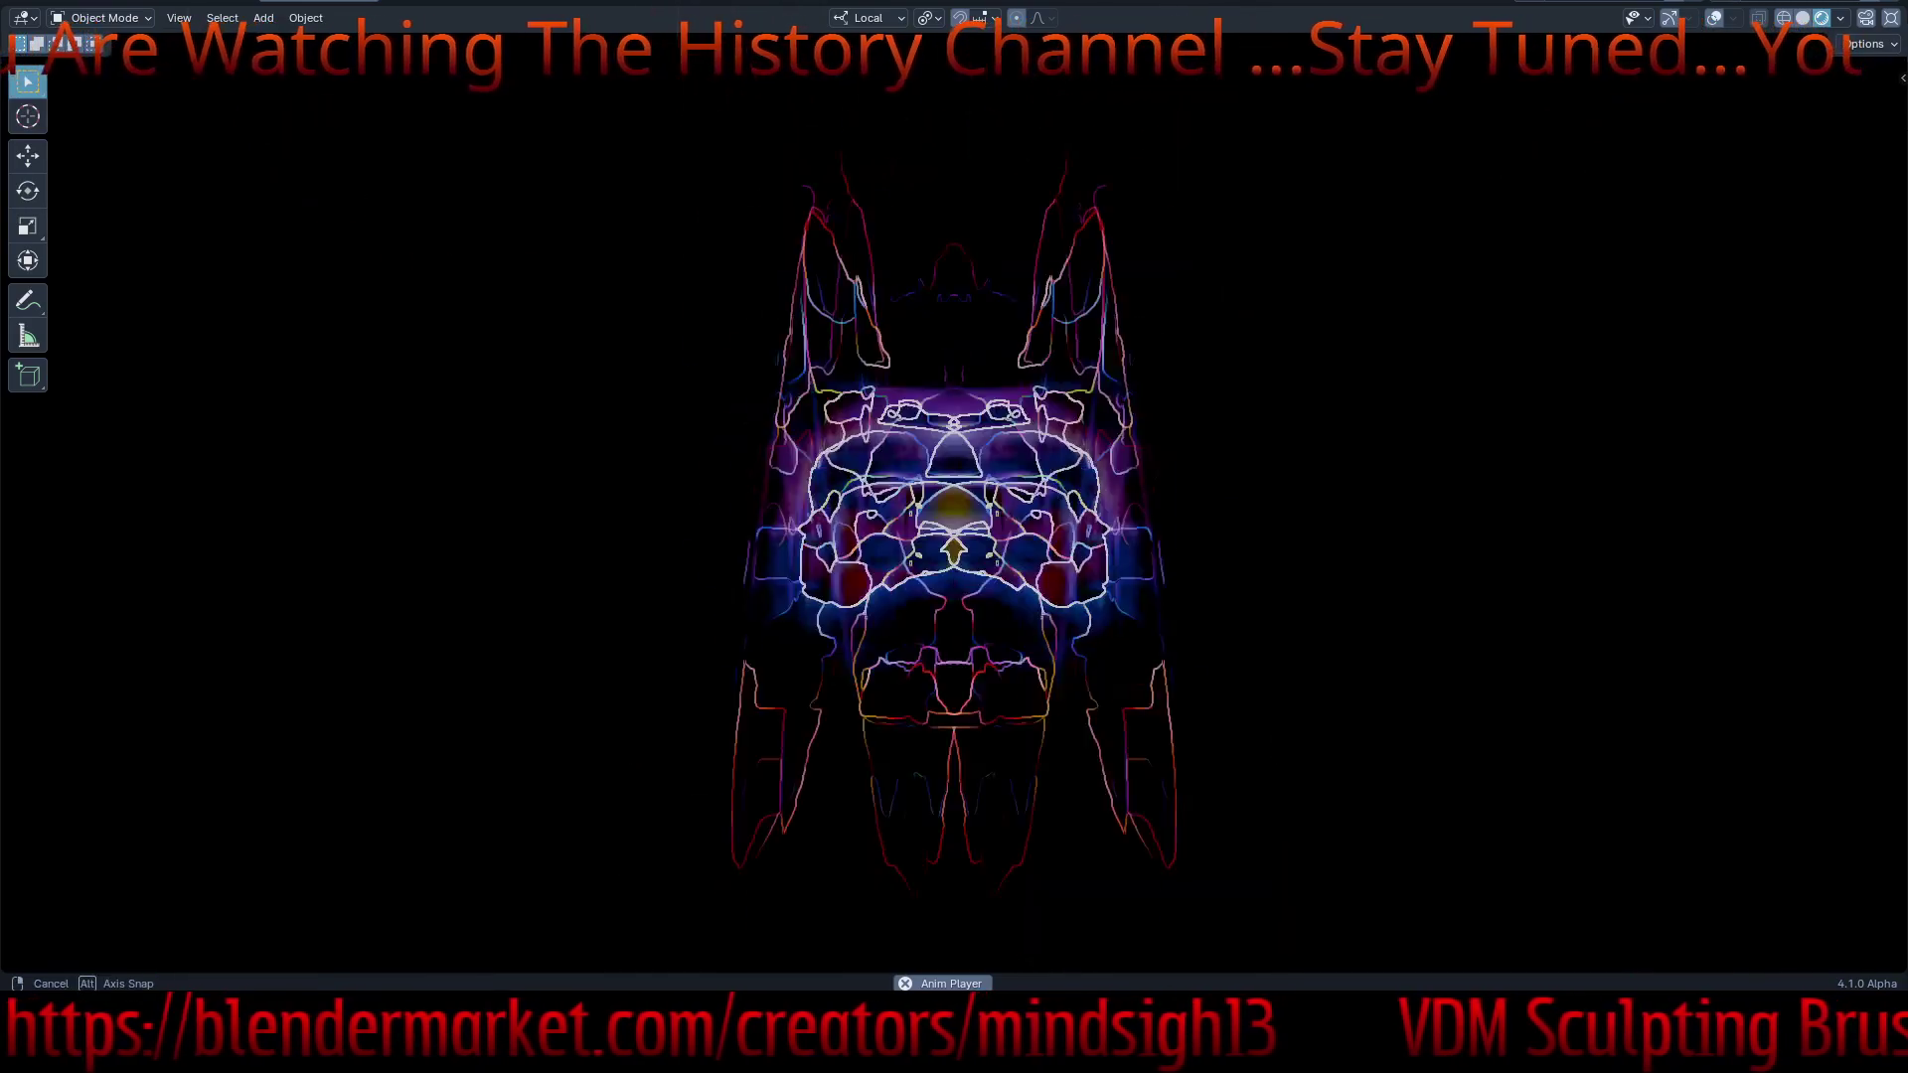
pyautogui.moveTo(954, 537); pyautogui.dragTo(993, 537, button='middle')
pyautogui.scroll(5, 954, 537)
pyautogui.scroll(-4, 954, 537)
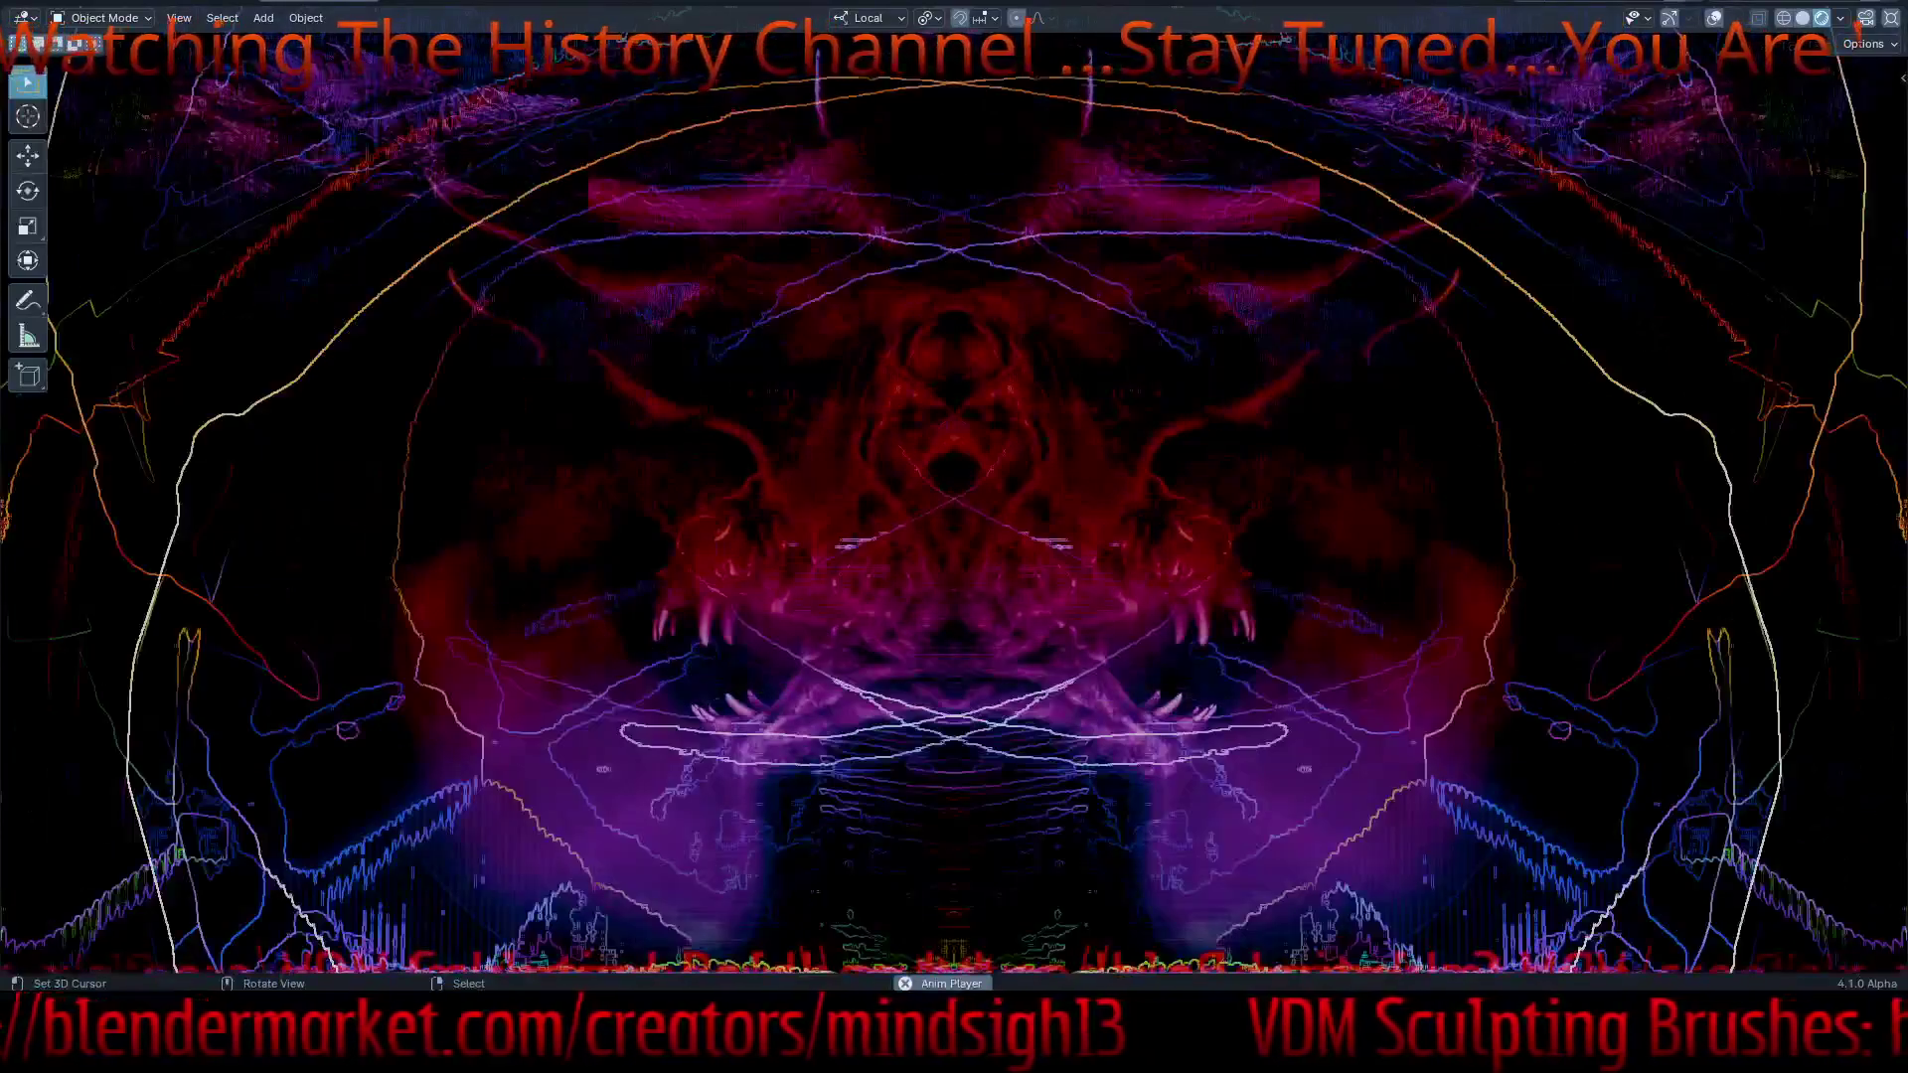
pyautogui.hotkey('ctrl', 'space')
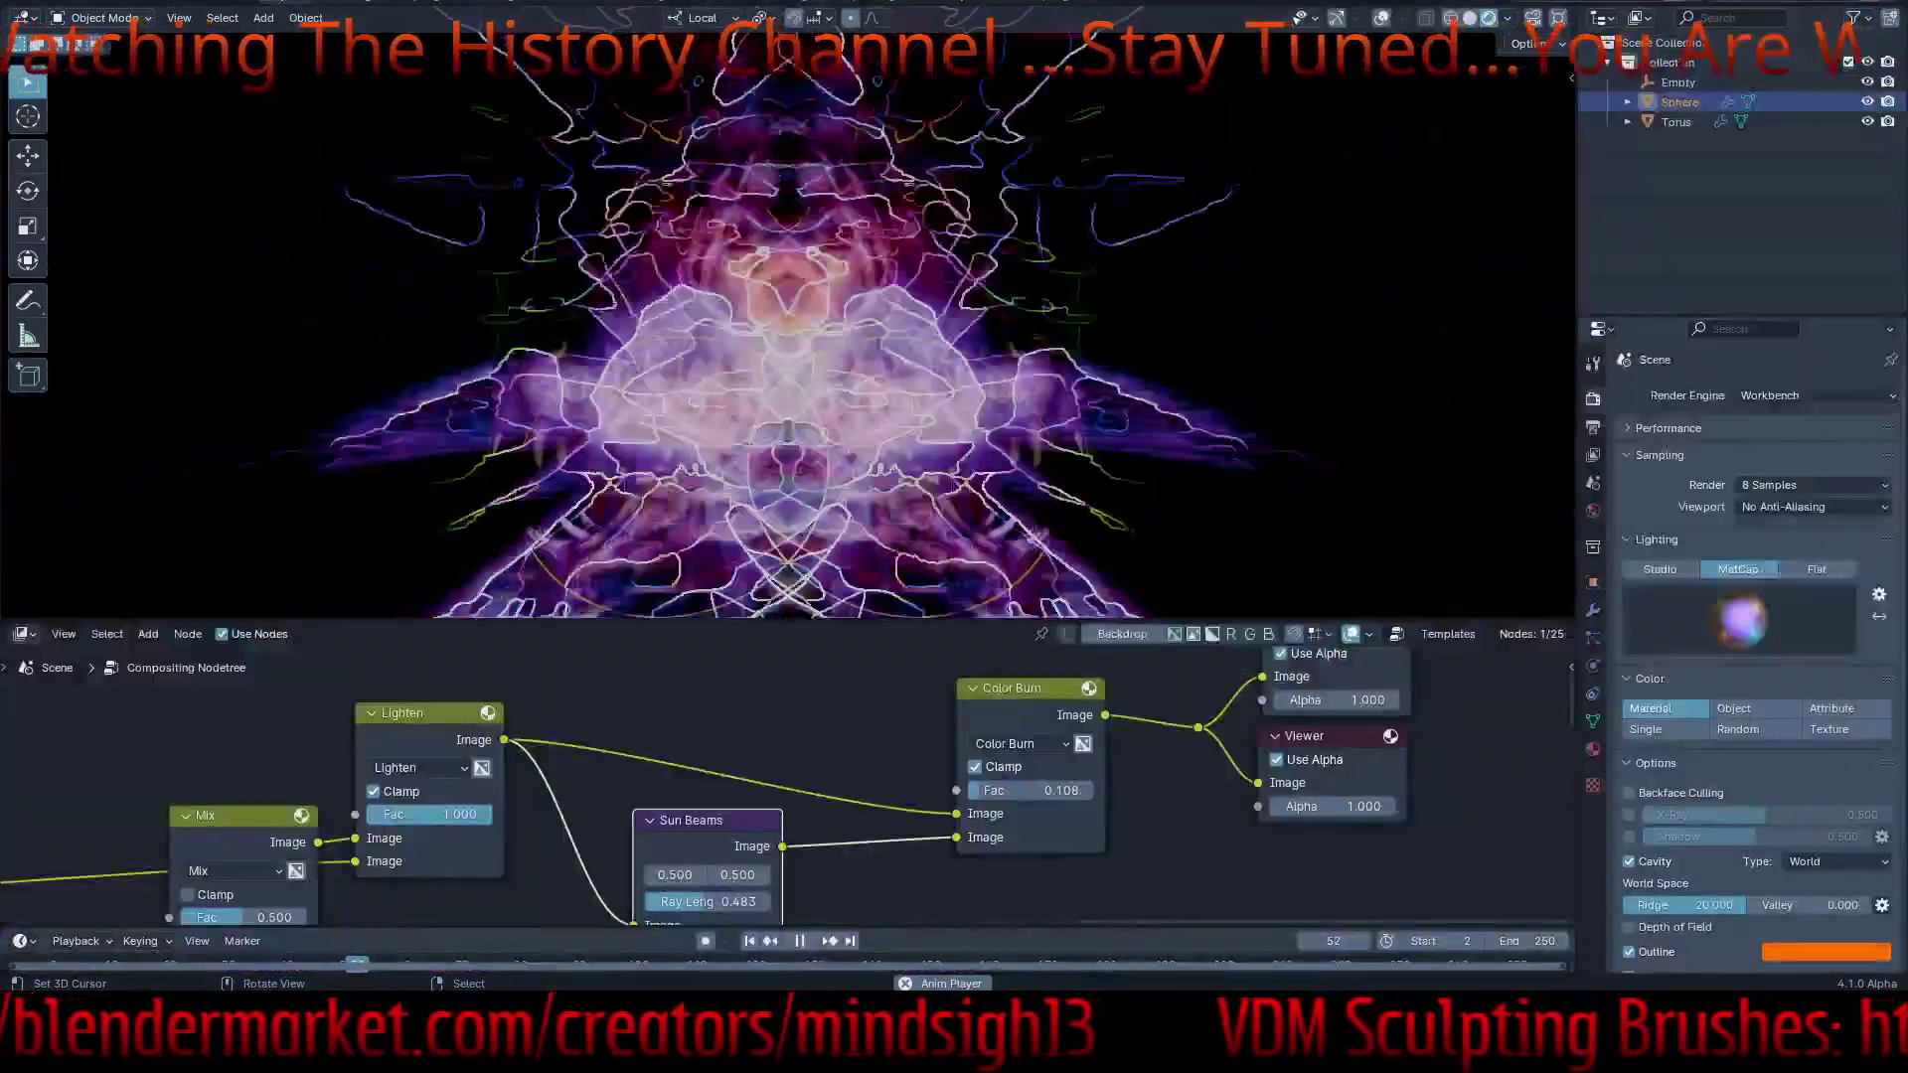
# - Try the dark brown MatCap with a pale center, and replace it with the plain dark grey one
pyautogui.click(1739, 619)
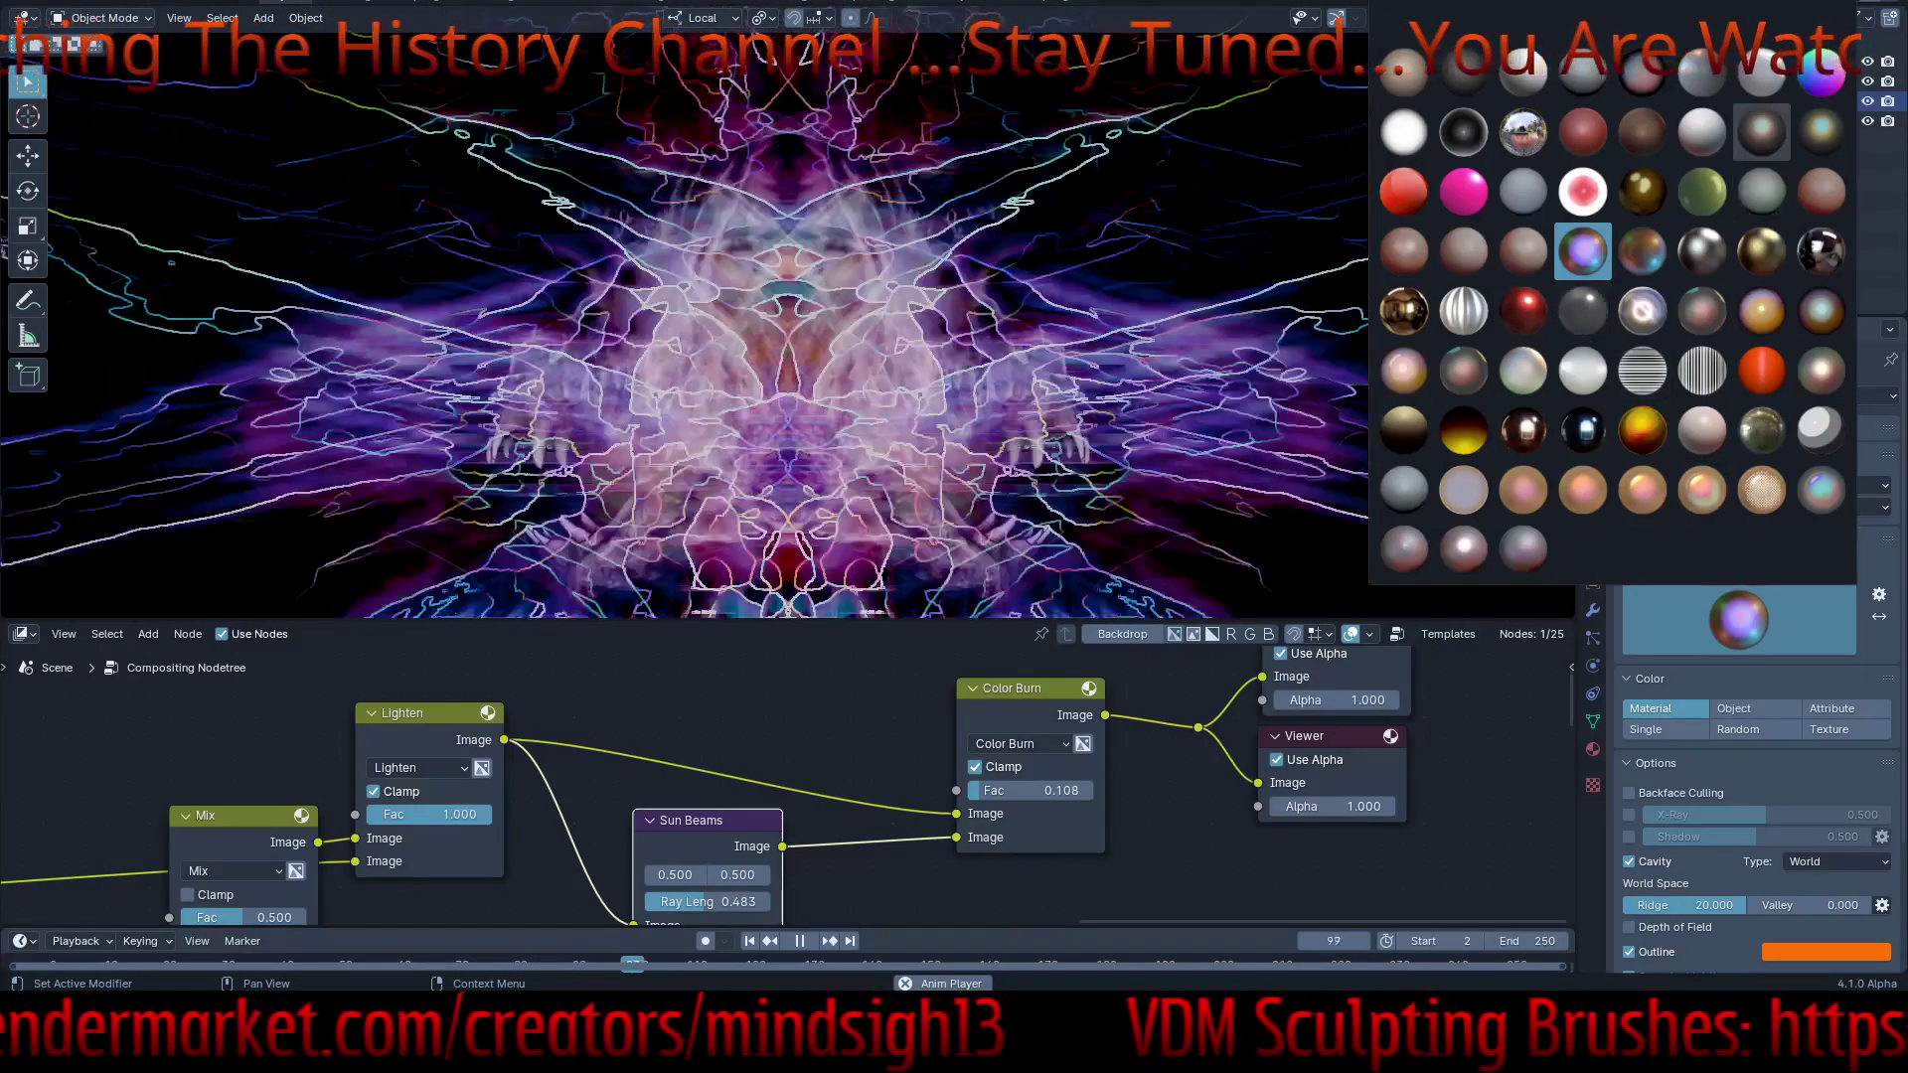
pyautogui.click(1761, 129)
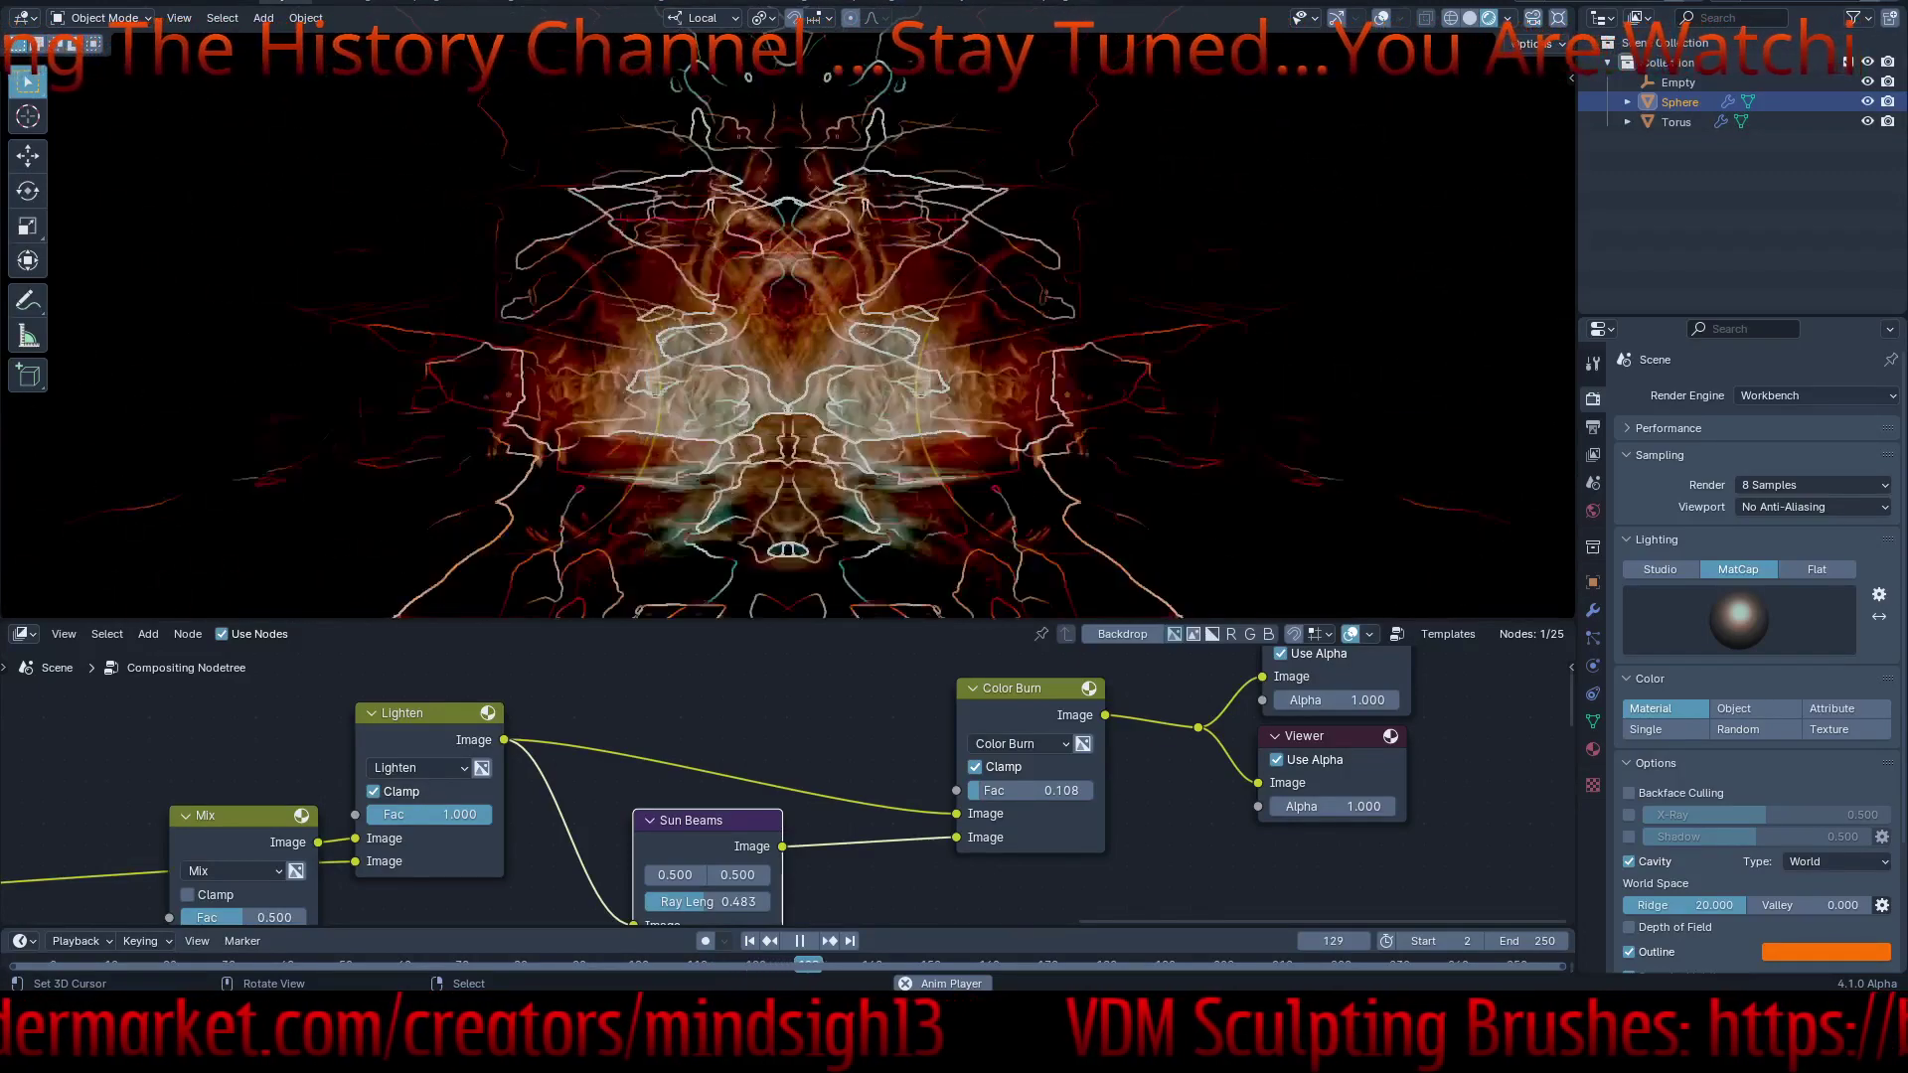
pyautogui.click(1739, 618)
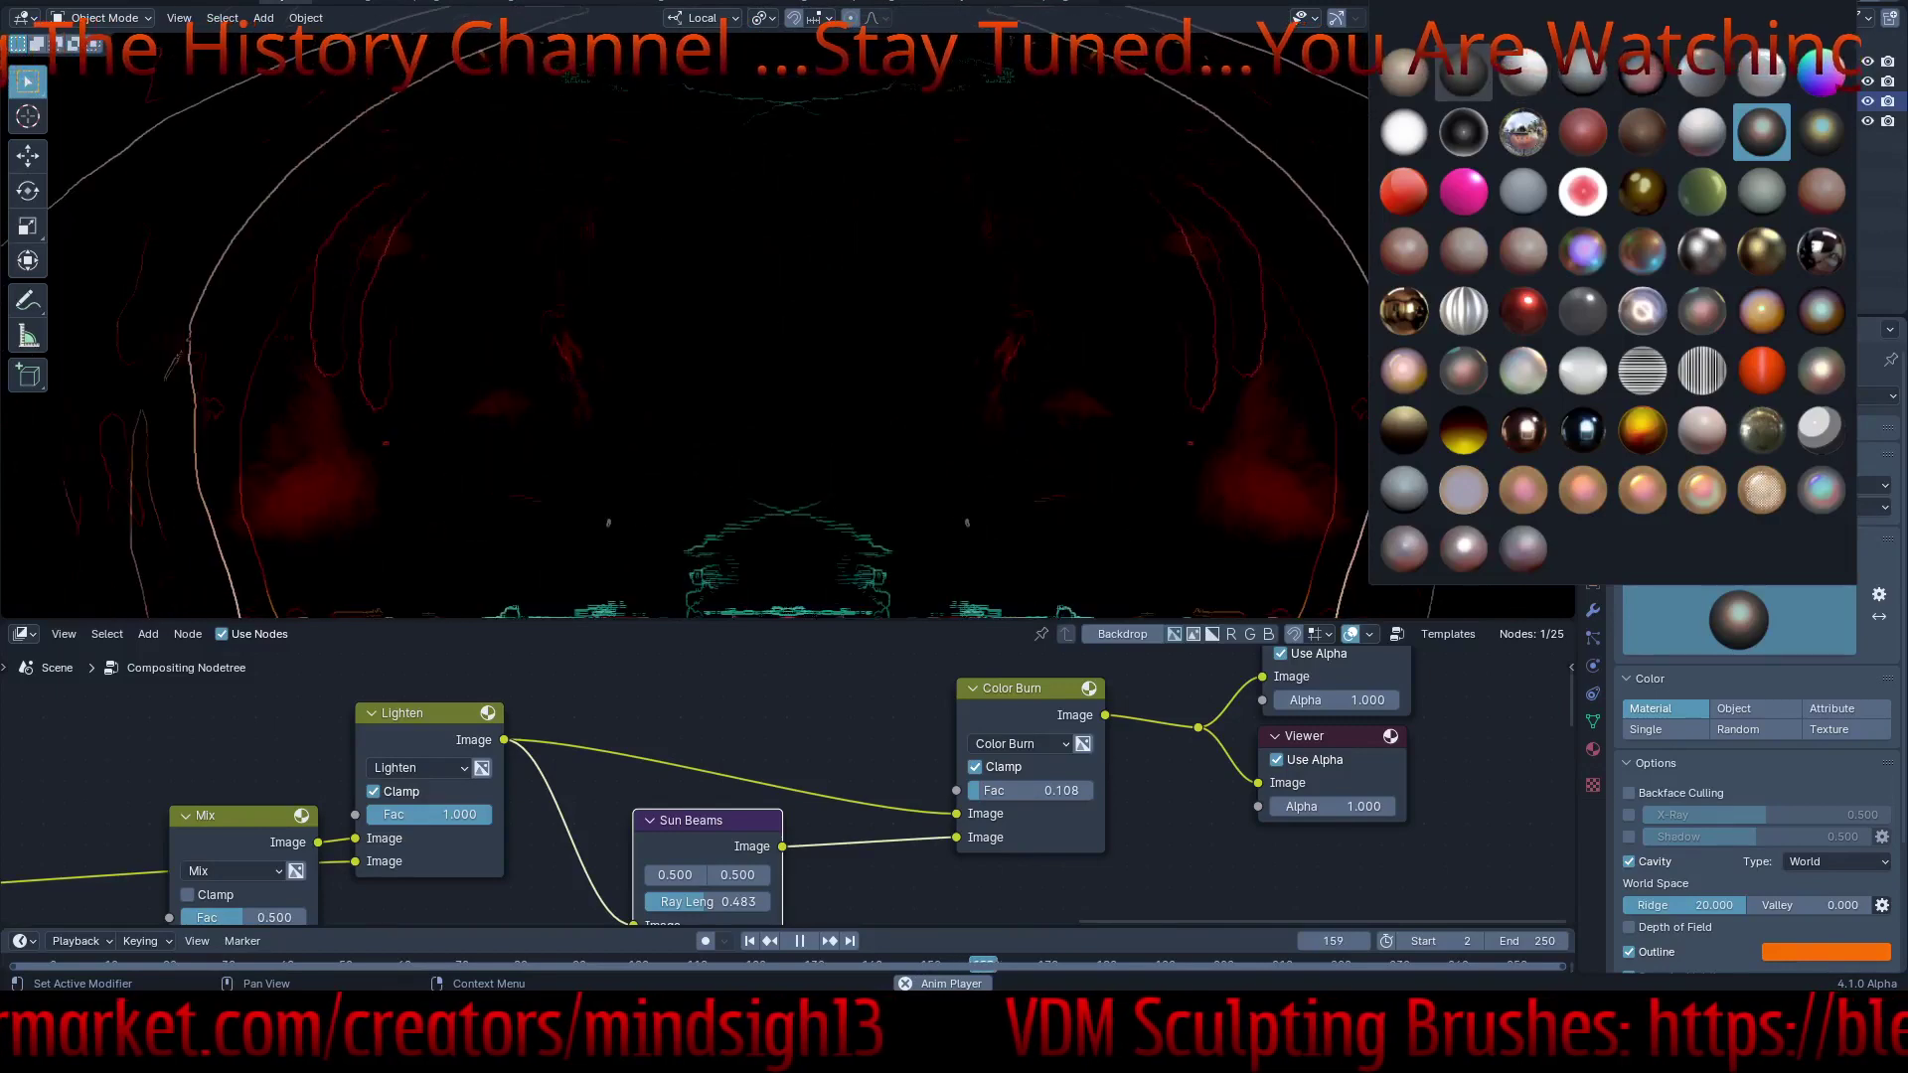
pyautogui.click(1463, 76)
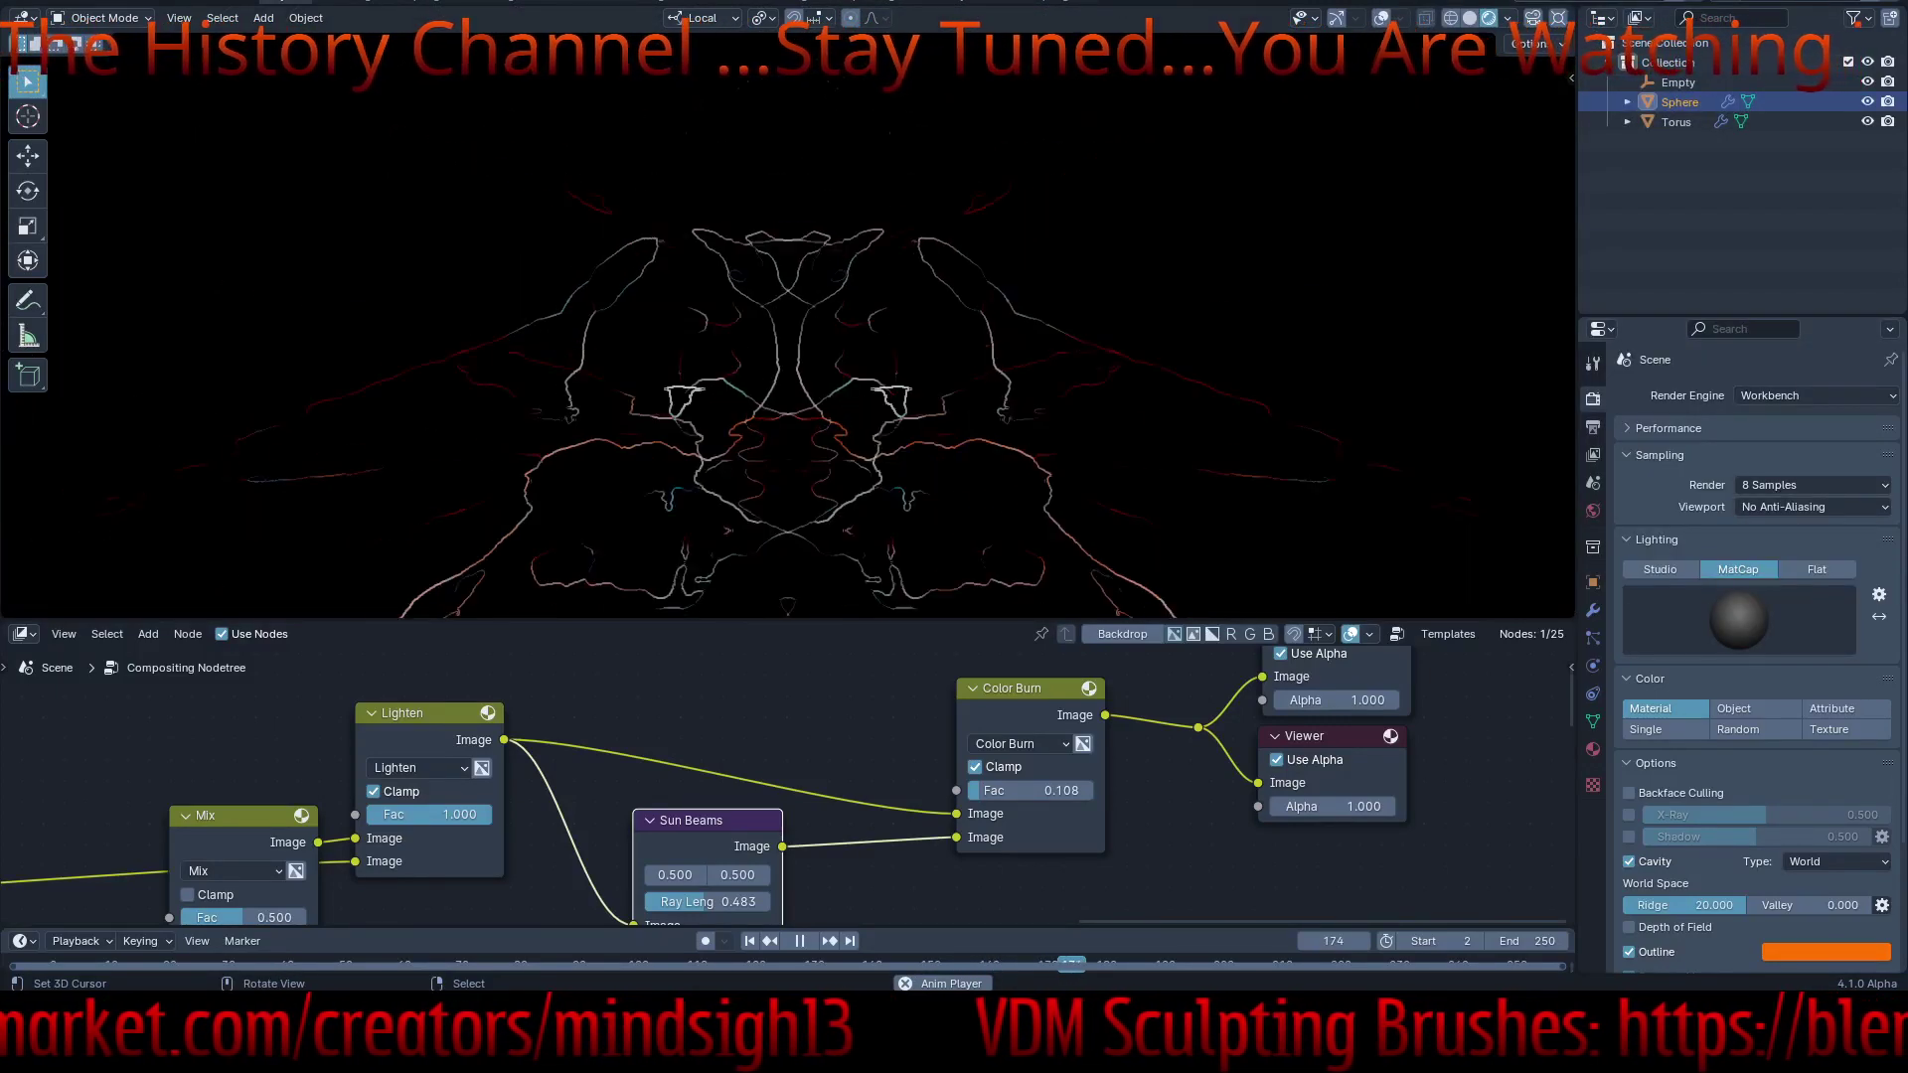
# - Change the Color Burn node's blending mode to Add and restart the animation from its first frame
pyautogui.click(1019, 743)
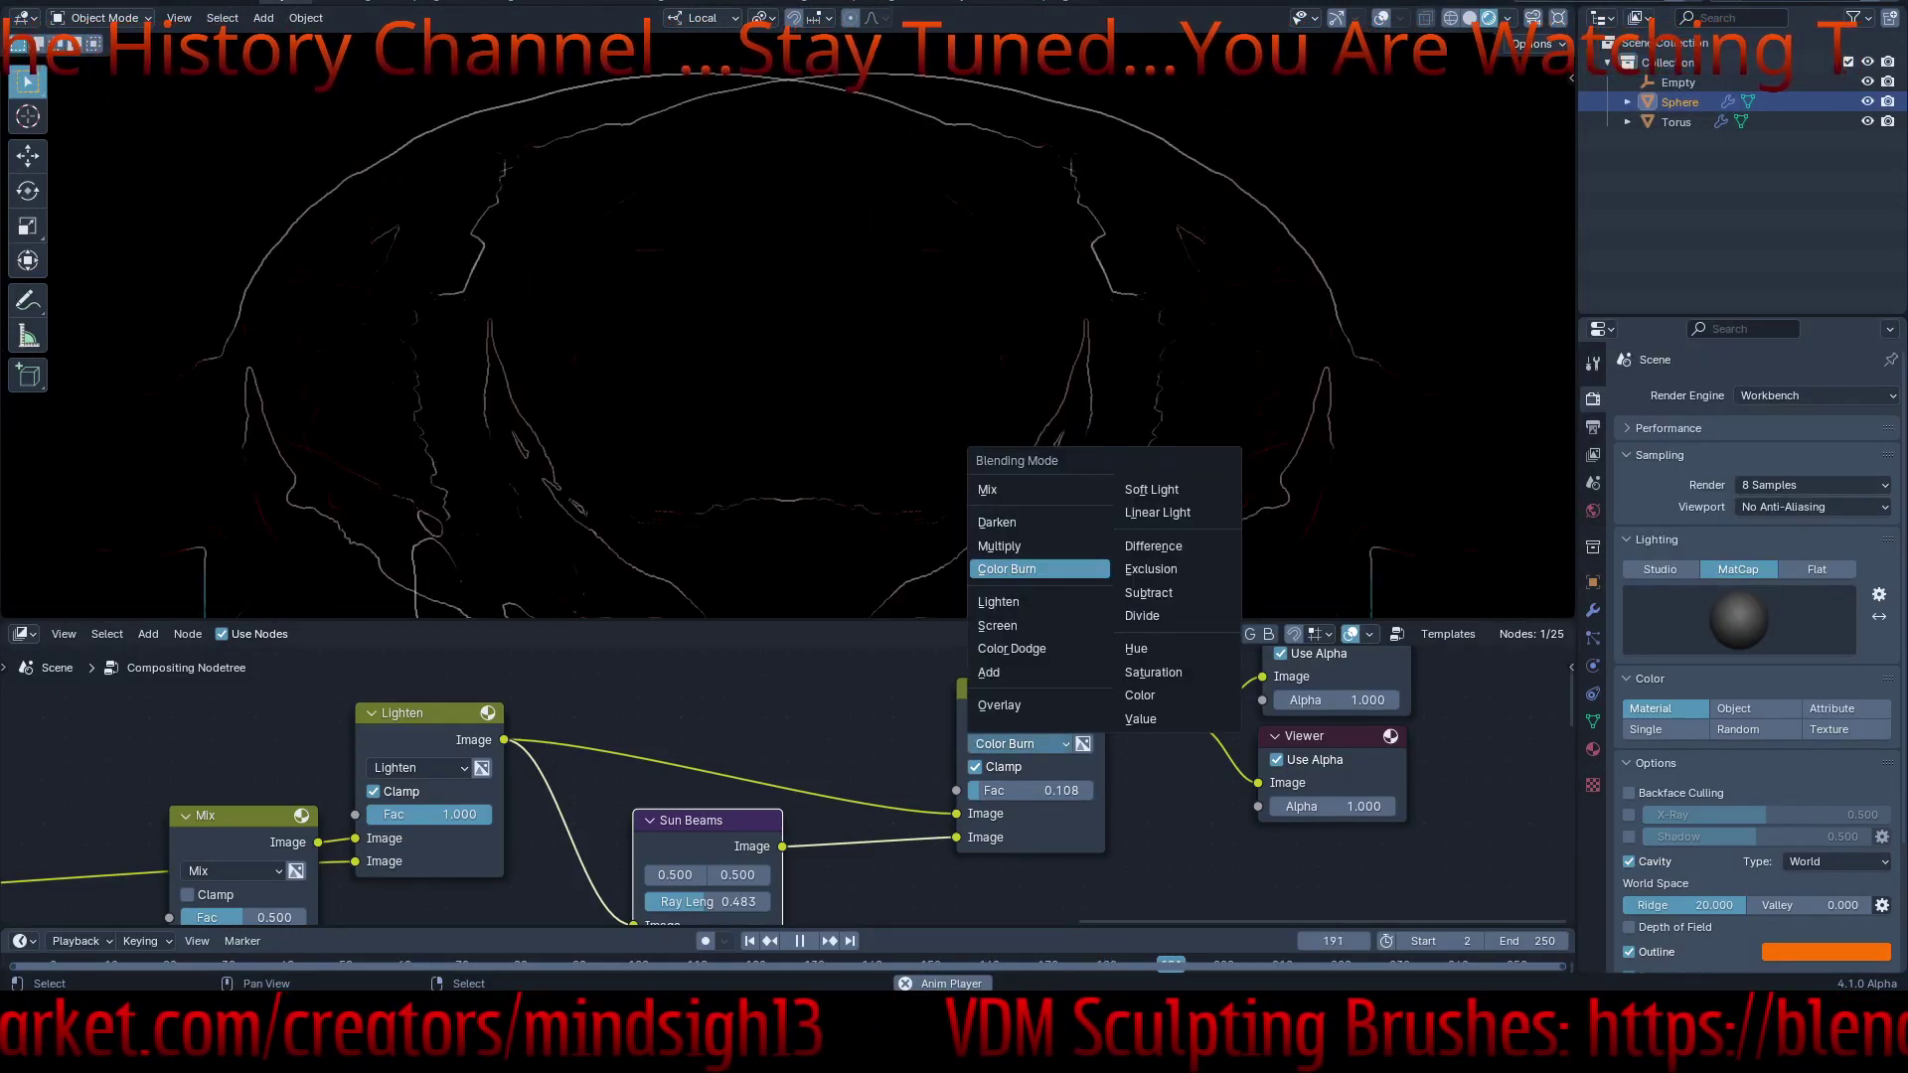
pyautogui.click(988, 672)
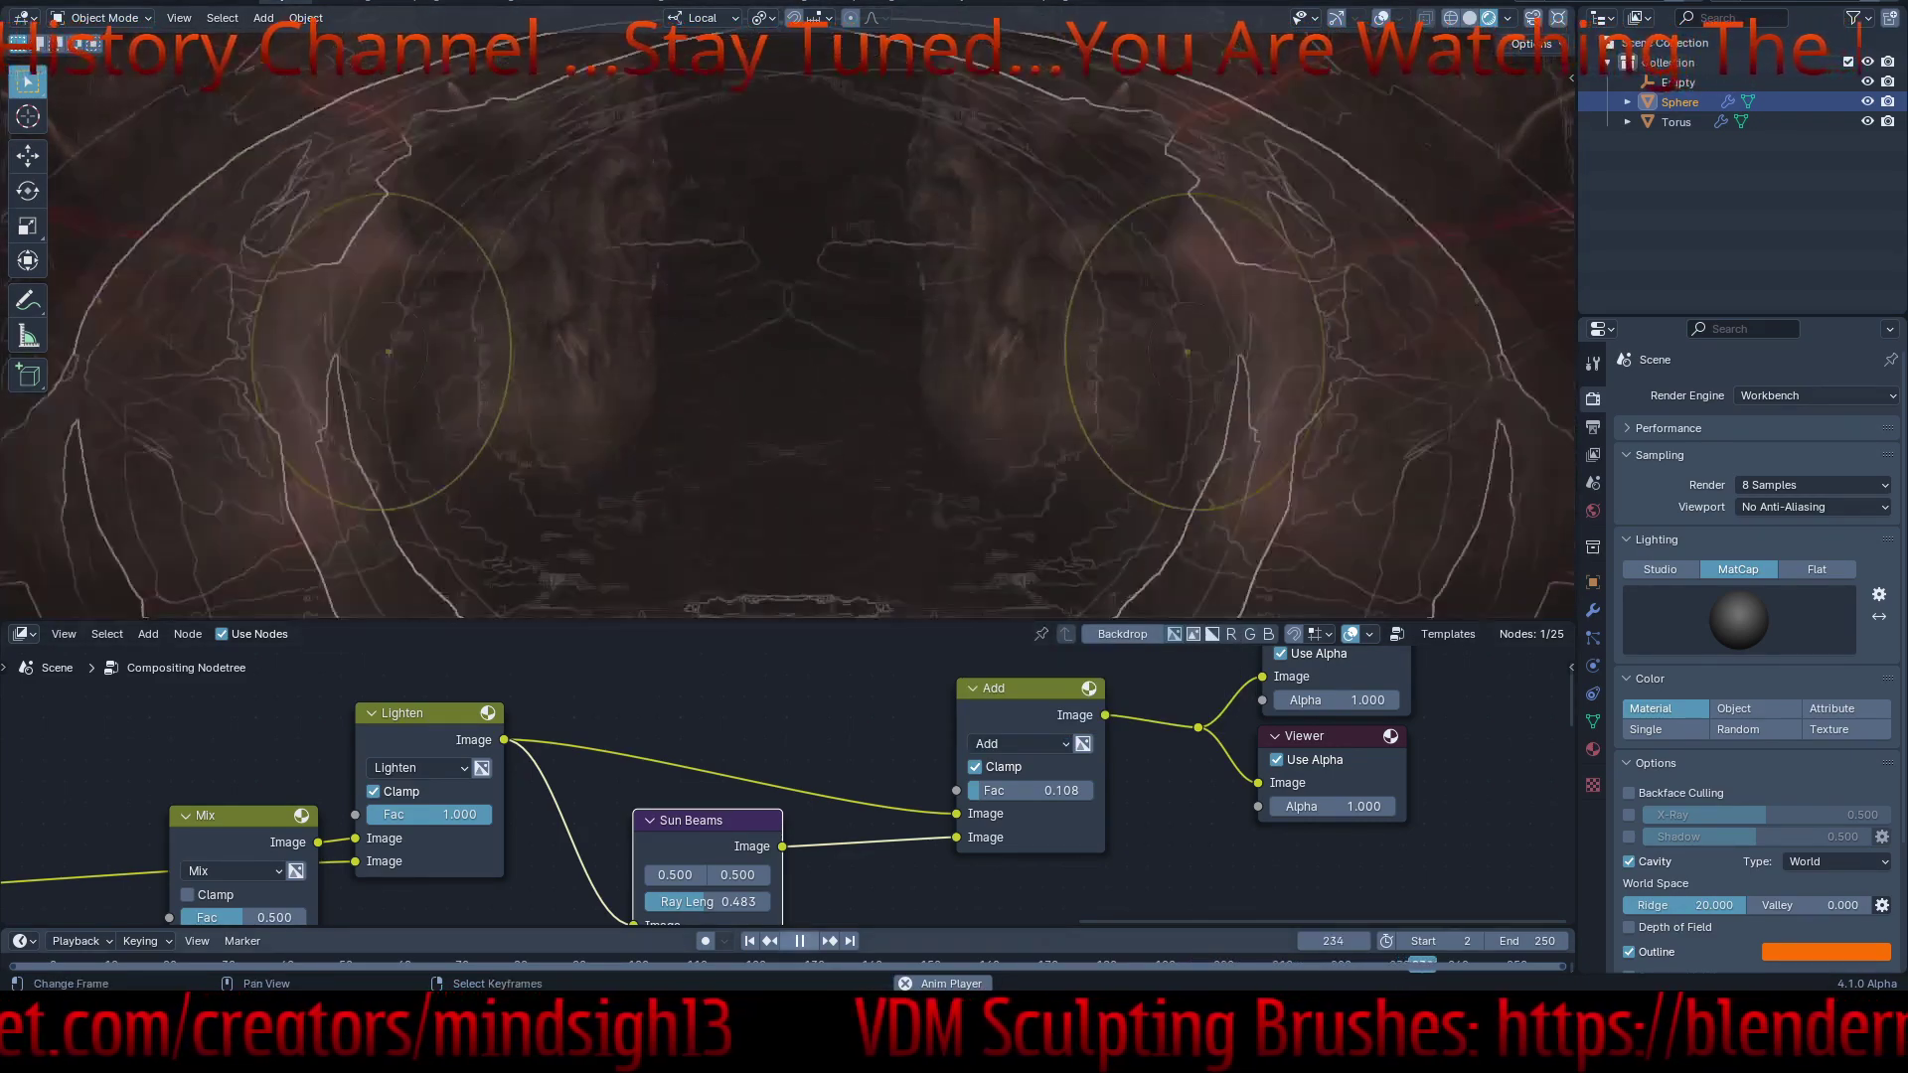
pyautogui.click(750, 941)
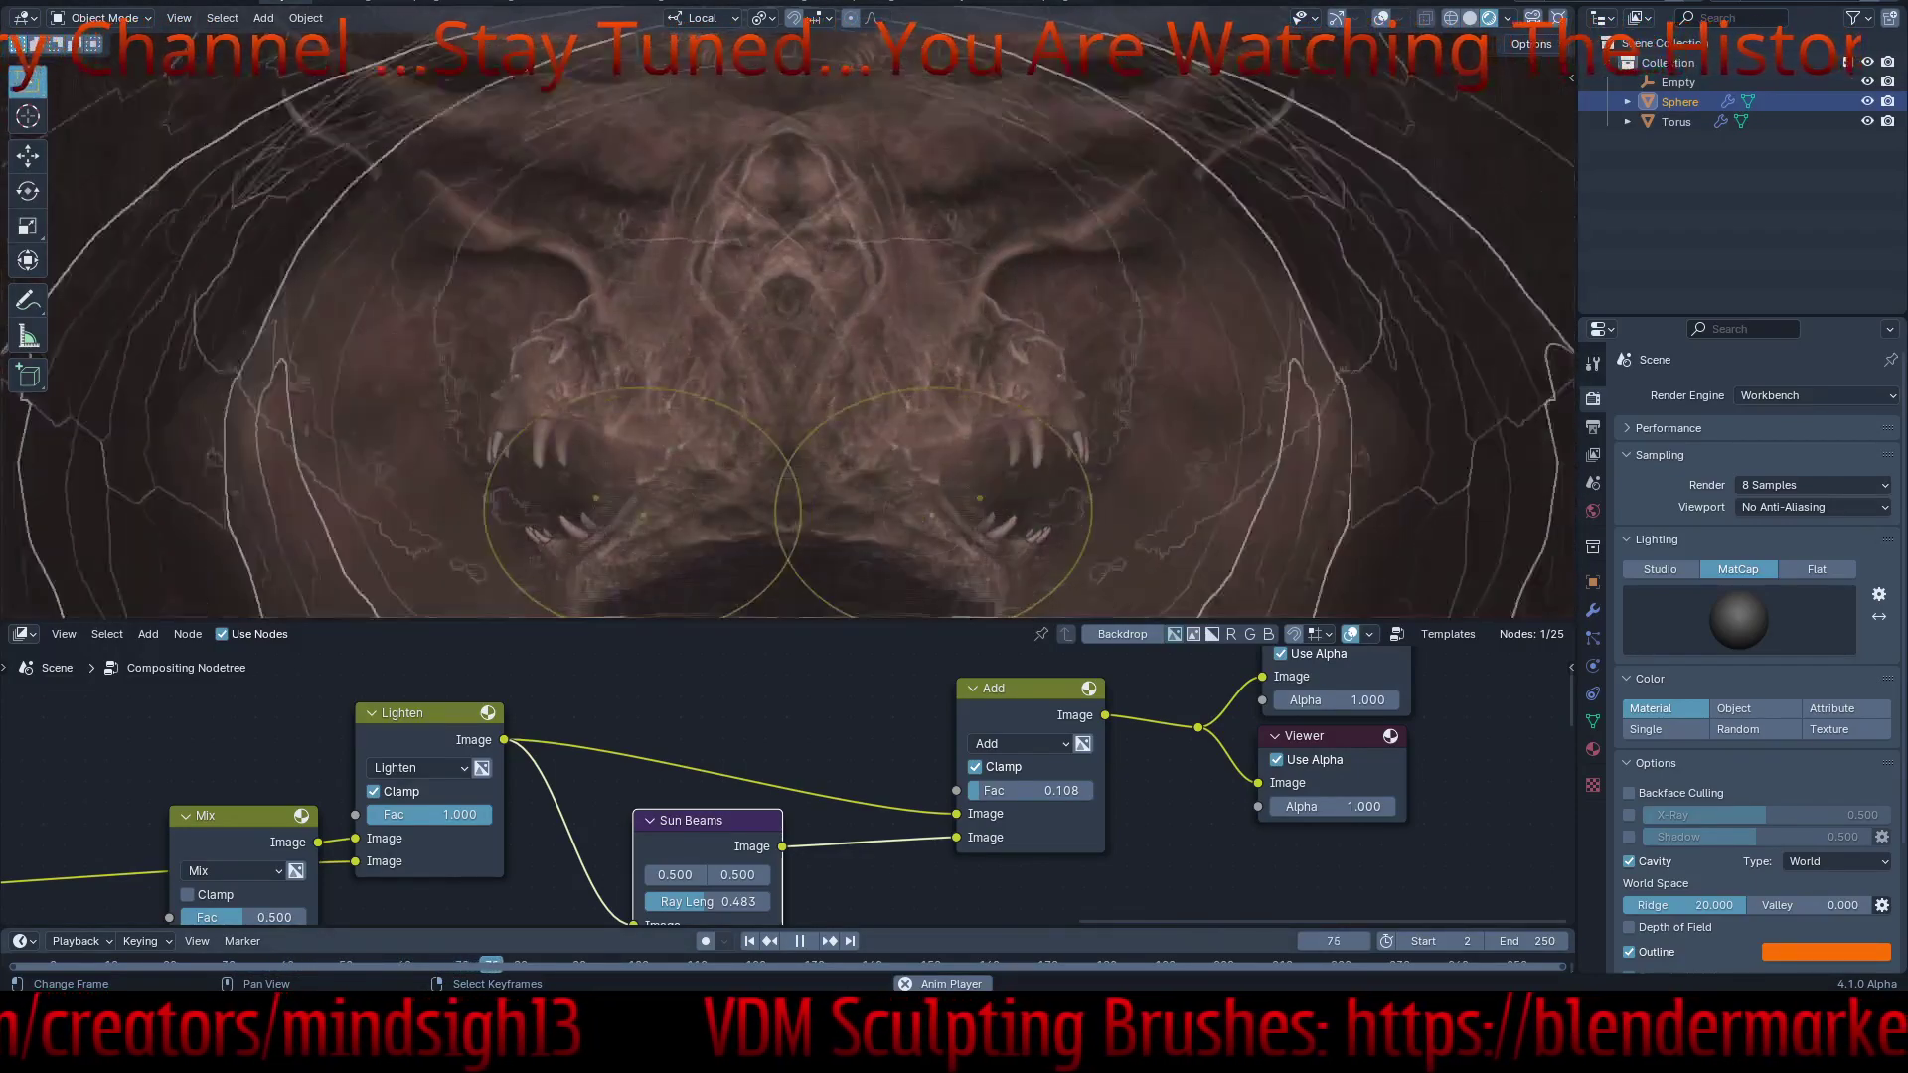
# - Shift the Color Balance node's Power color to a peach tone
pyautogui.moveTo(477, 875); pyautogui.dragTo(1130, 678, button='middle')
pyautogui.moveTo(496, 844); pyautogui.dragTo(1197, 706, button='middle')
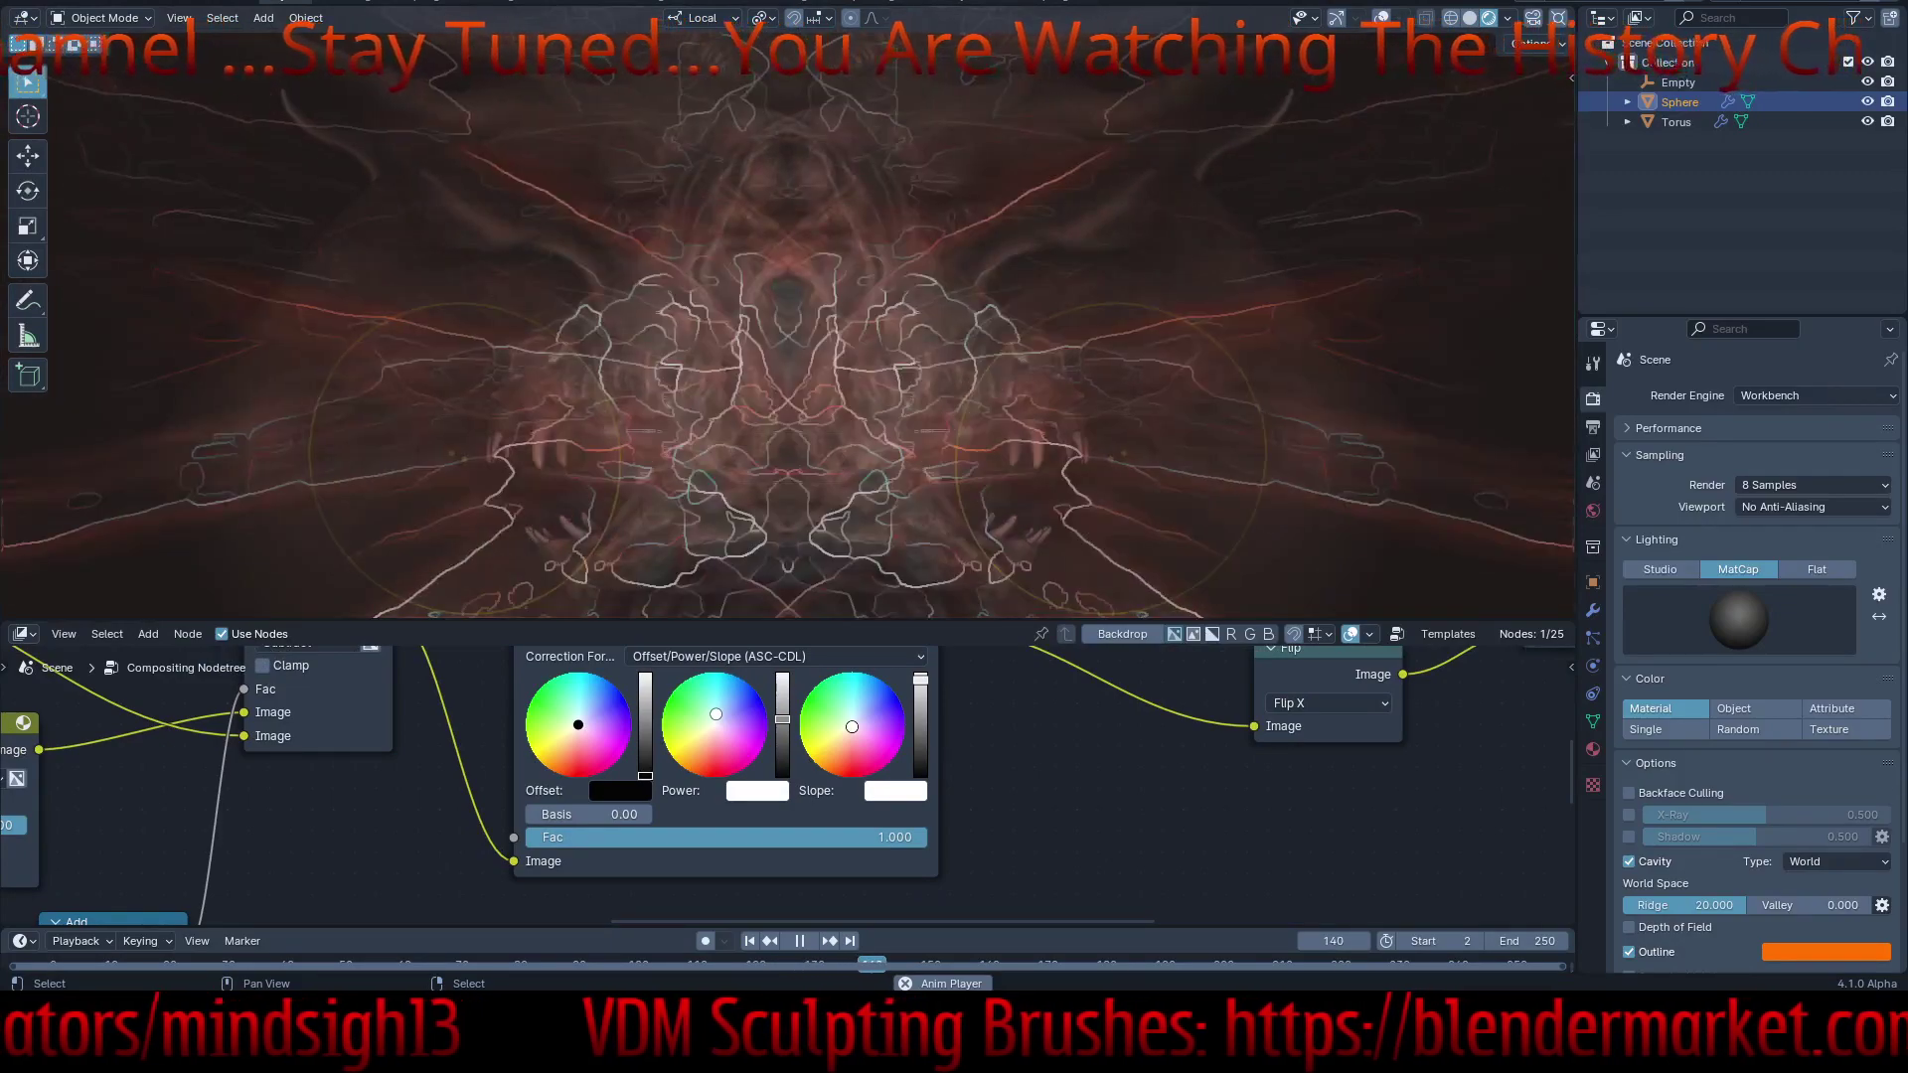
pyautogui.moveTo(713, 766); pyautogui.dragTo(703, 766)
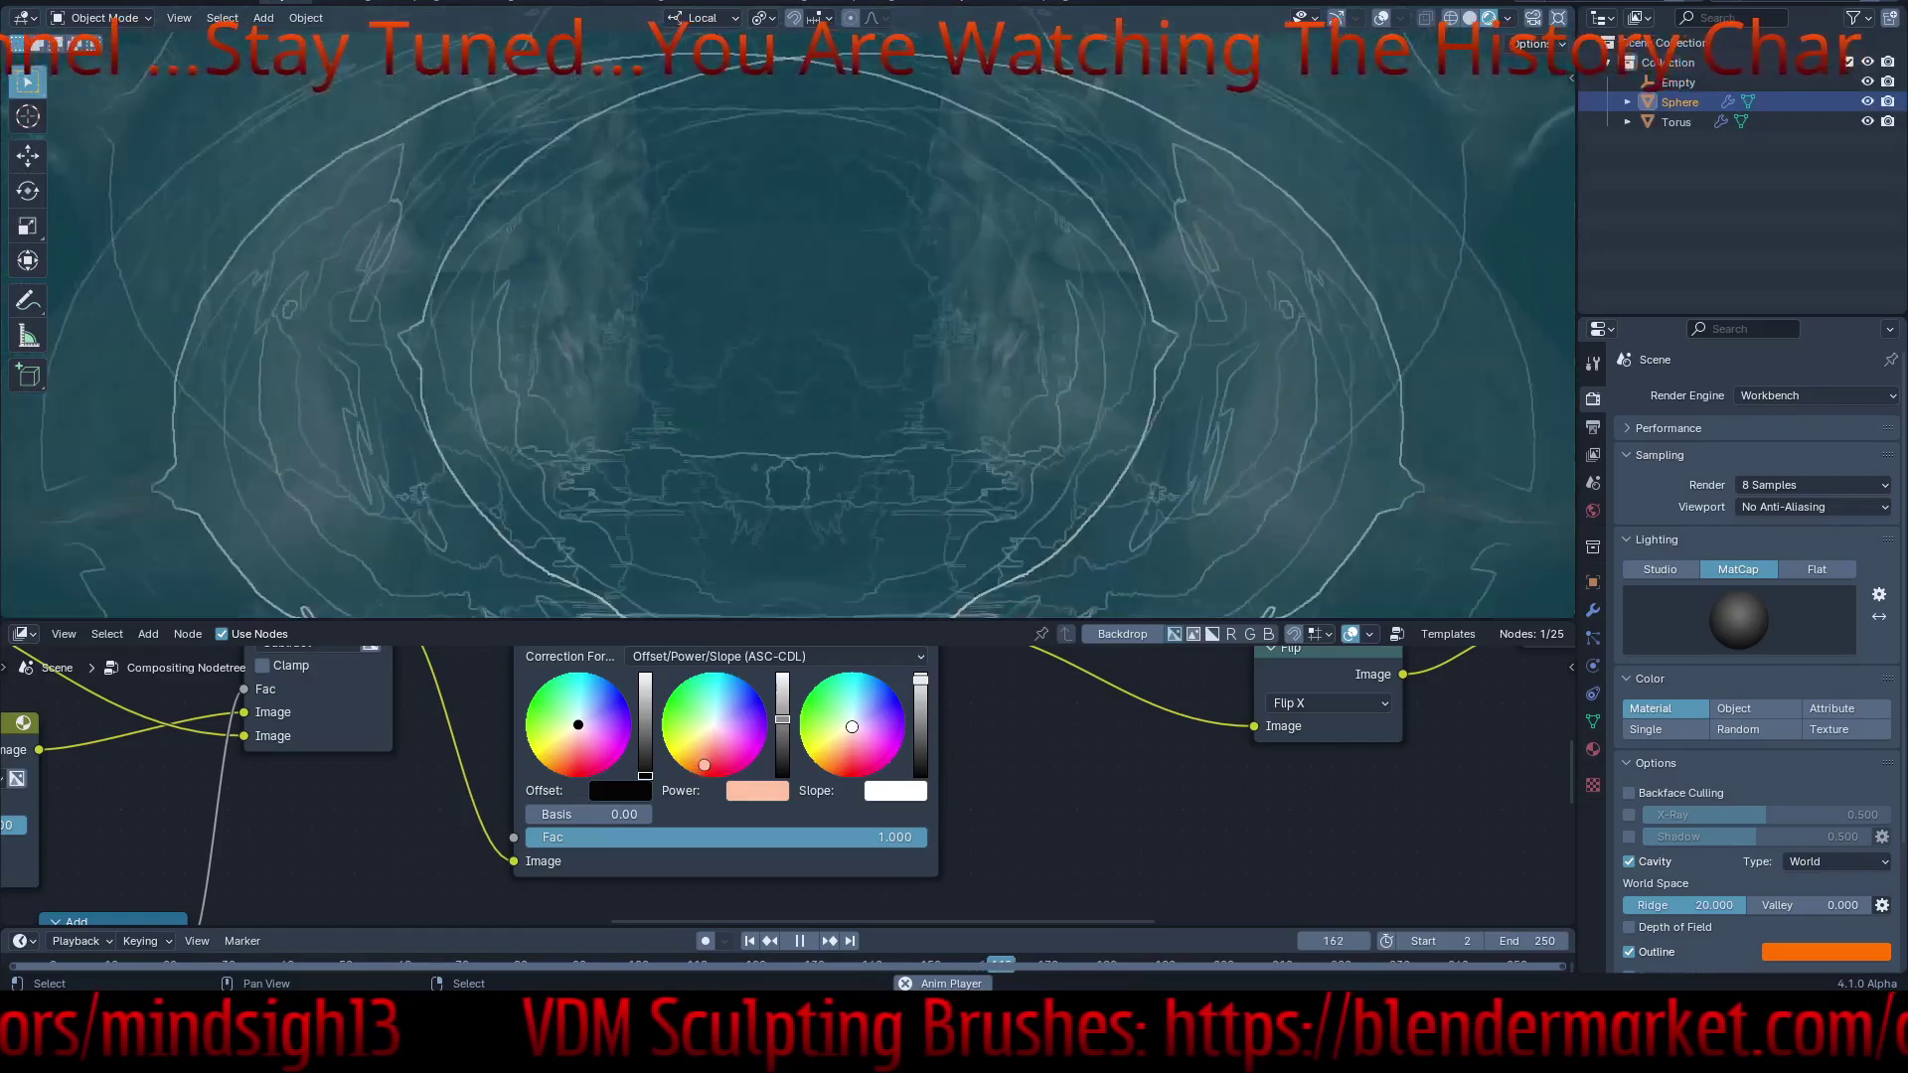
# - Raise the second value of the Add math node near the movie clip nodes to 17.4
pyautogui.moveTo(704, 766); pyautogui.dragTo(1271, 734, button='middle')
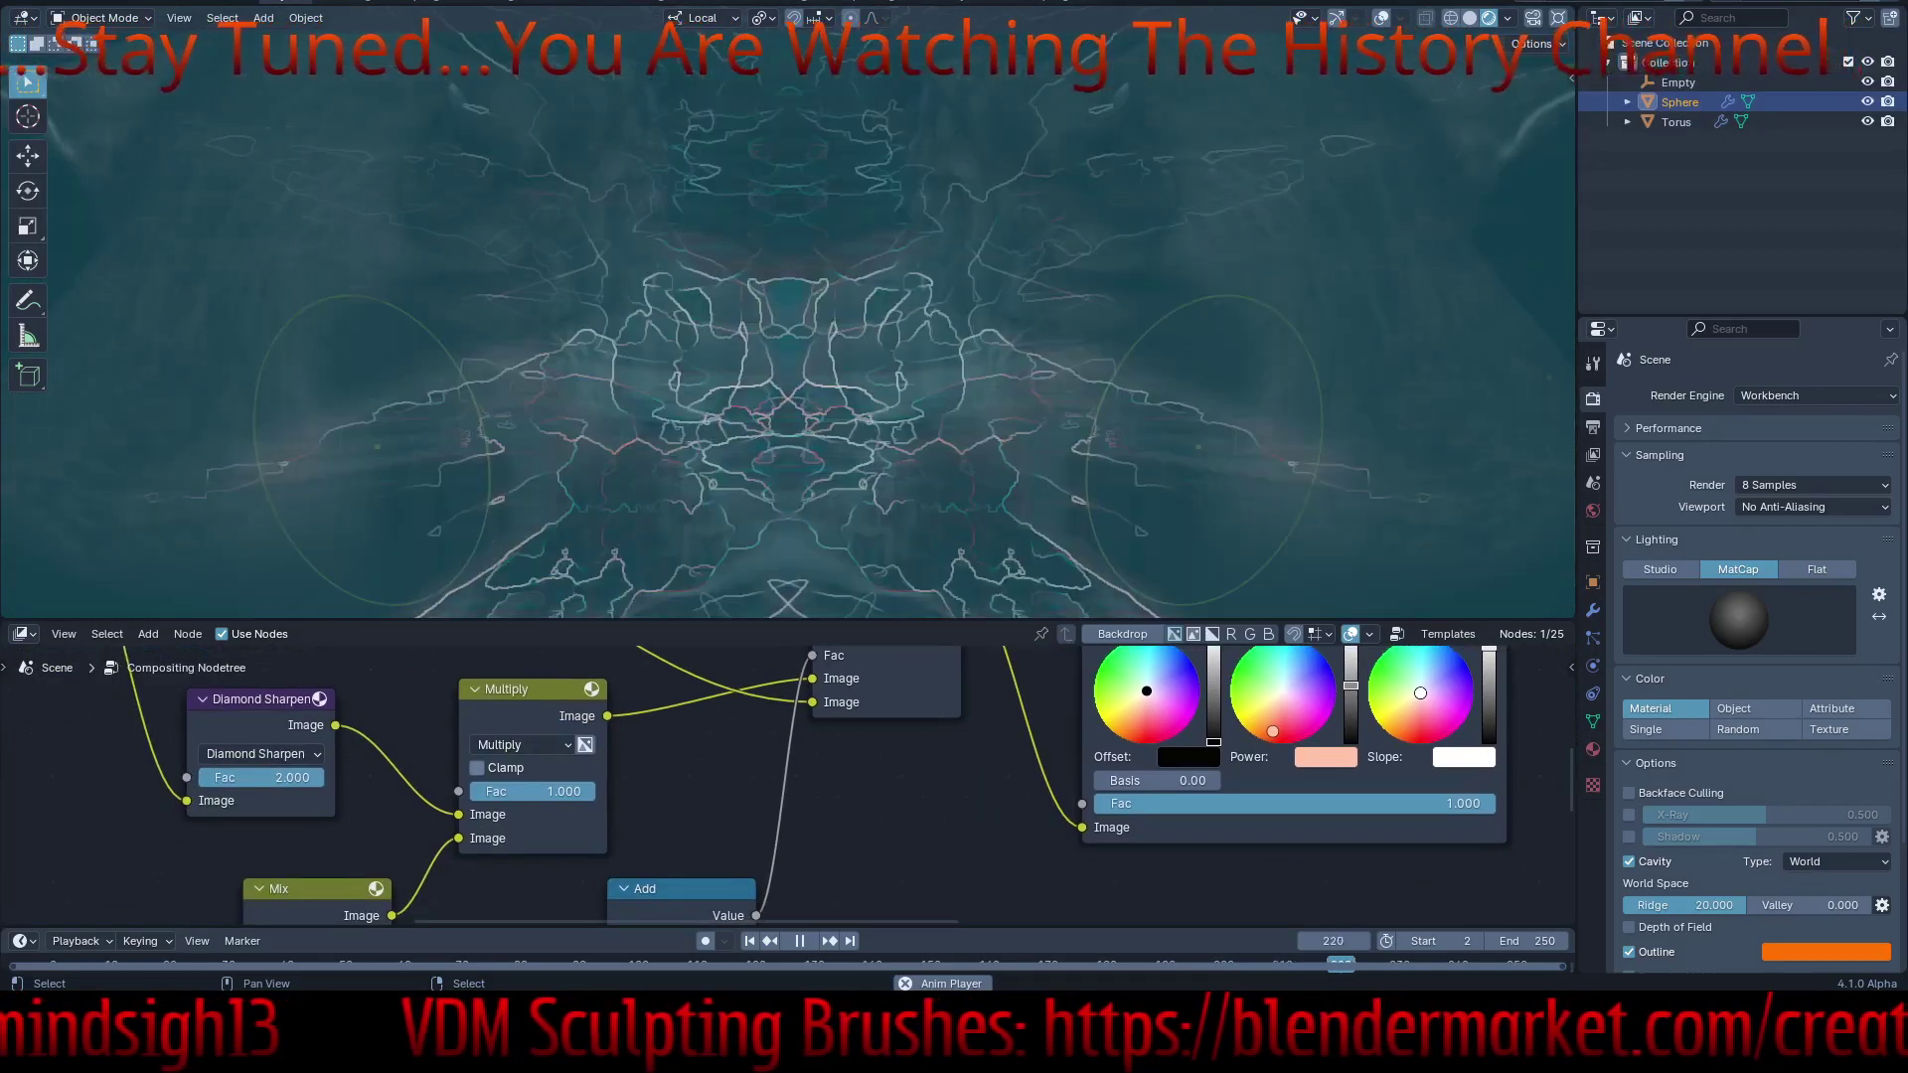
pyautogui.moveTo(636, 845); pyautogui.dragTo(1233, 685, button='middle')
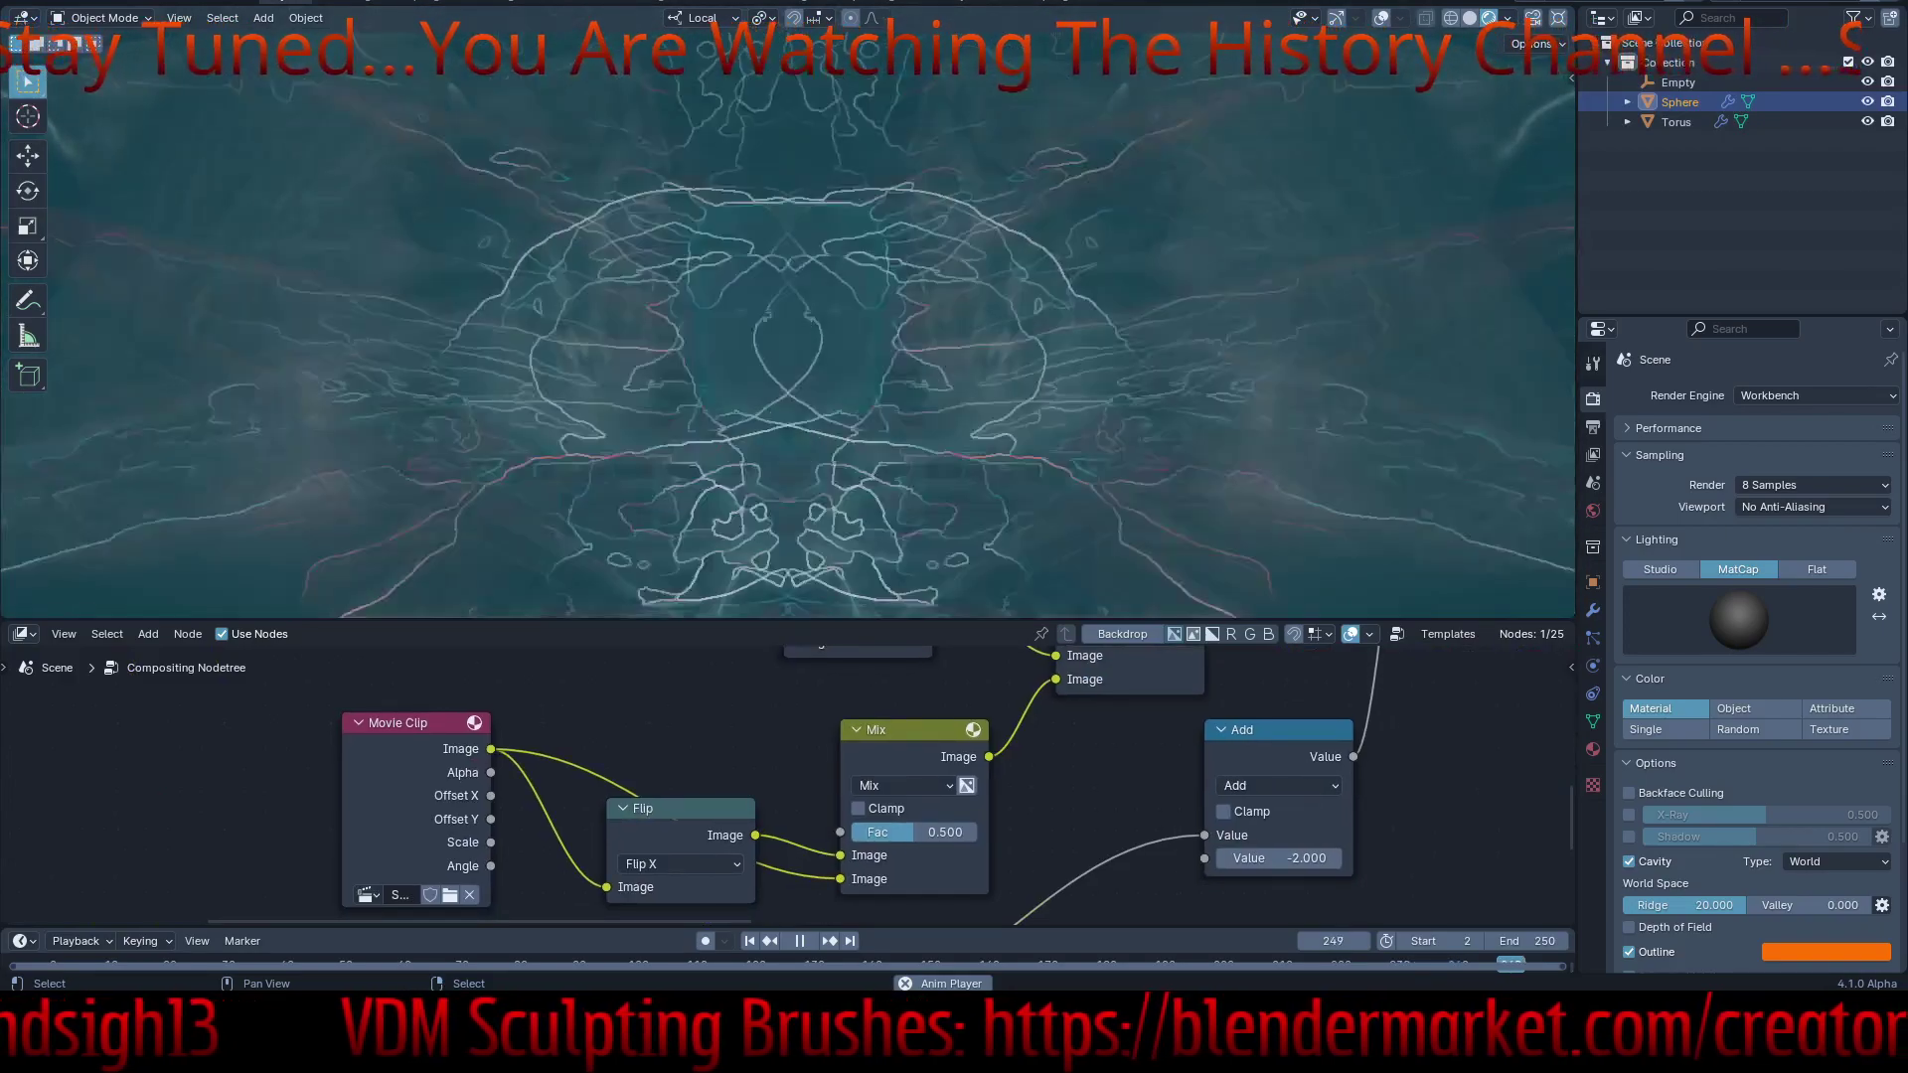
pyautogui.moveTo(1278, 859); pyautogui.dragTo(1308, 858)
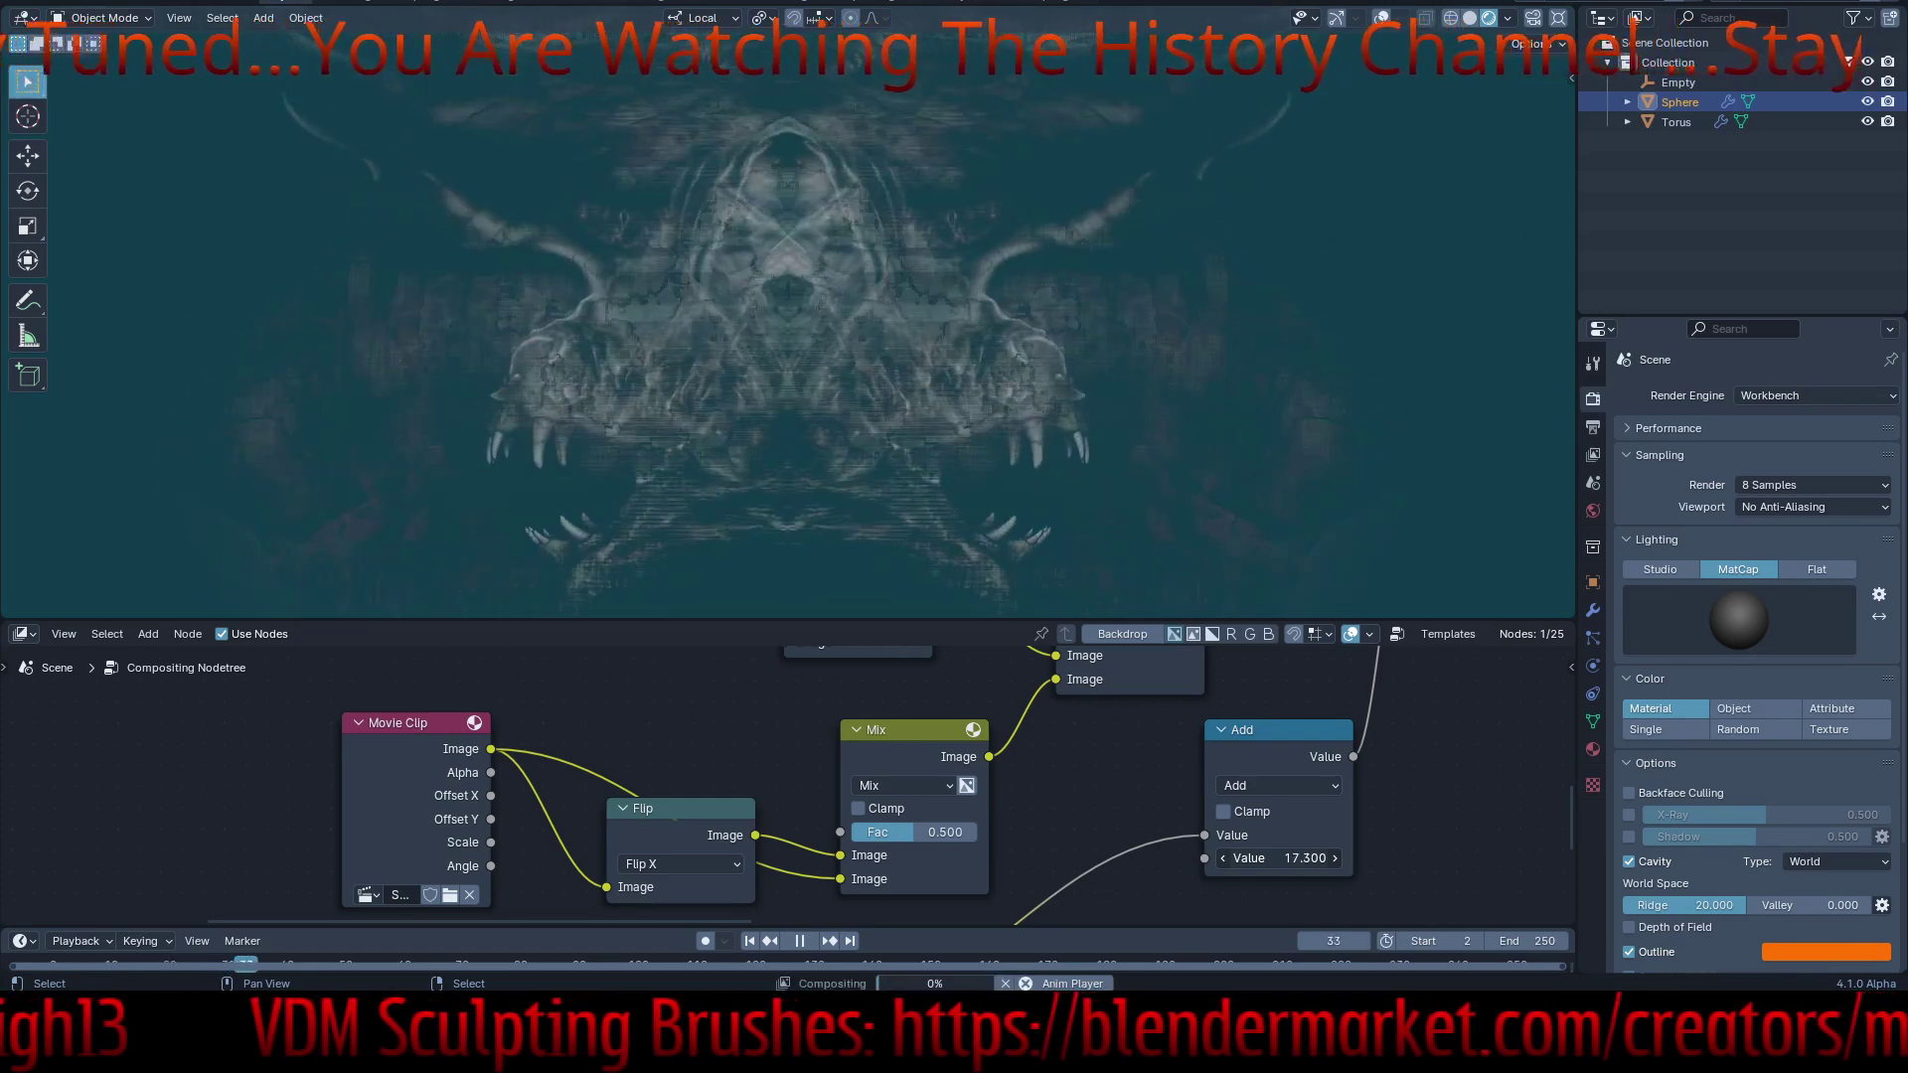
pyautogui.moveTo(1292, 858); pyautogui.dragTo(1294, 859)
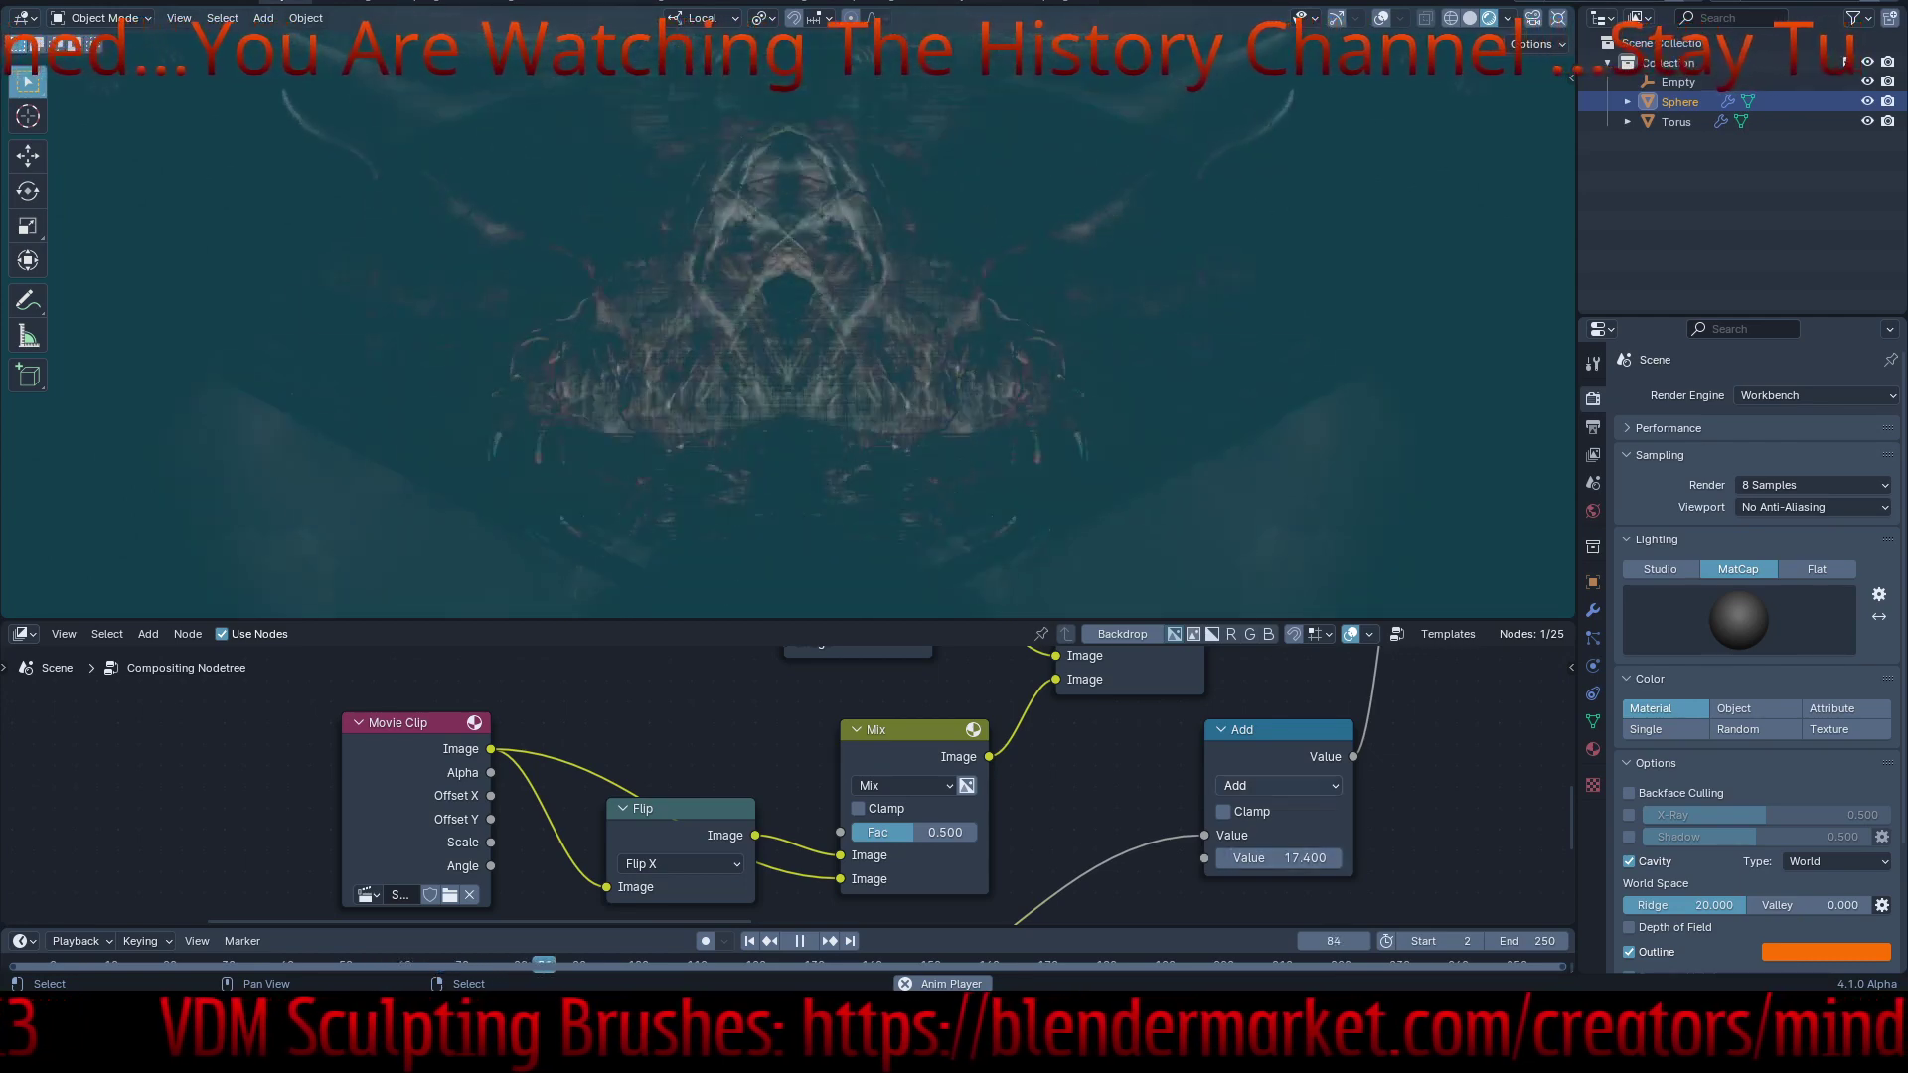
# - Change the math node's operation to Divide and set its second value to 0.2
pyautogui.click(1279, 785)
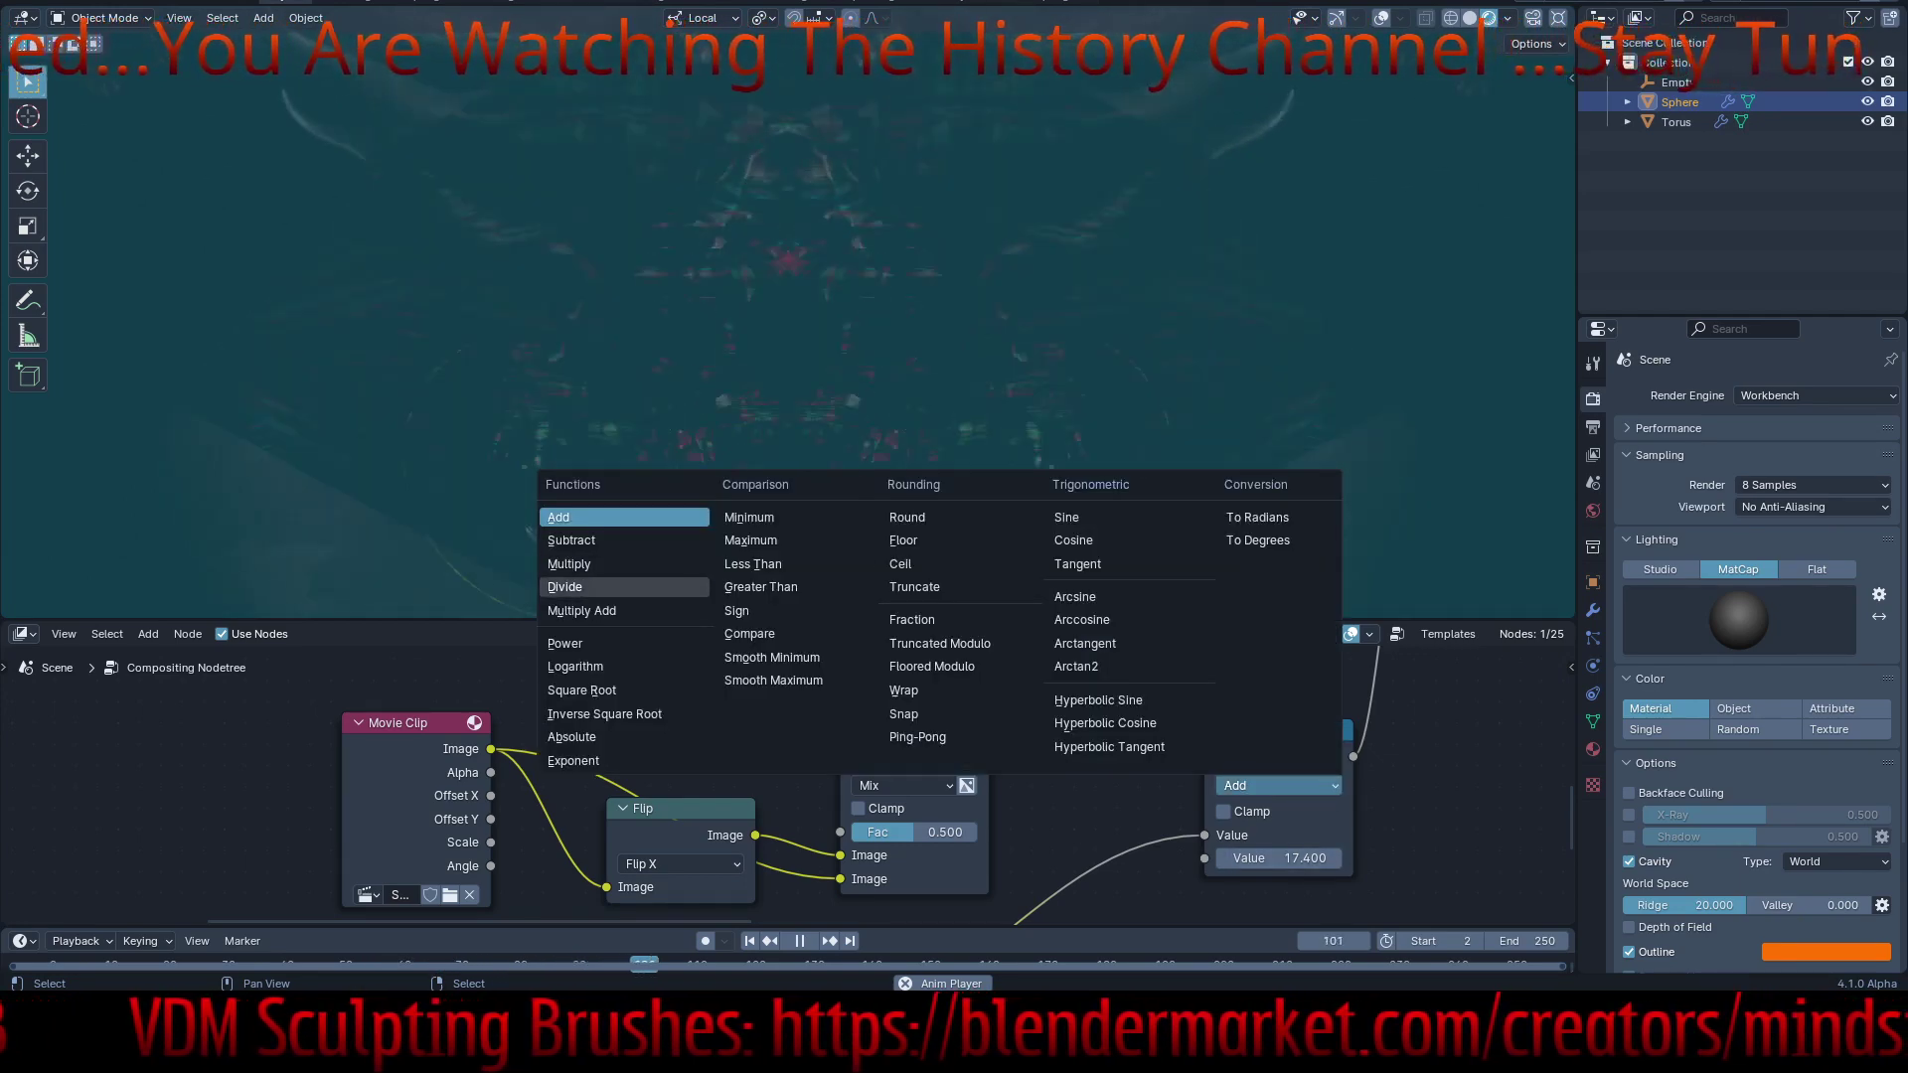
pyautogui.click(564, 587)
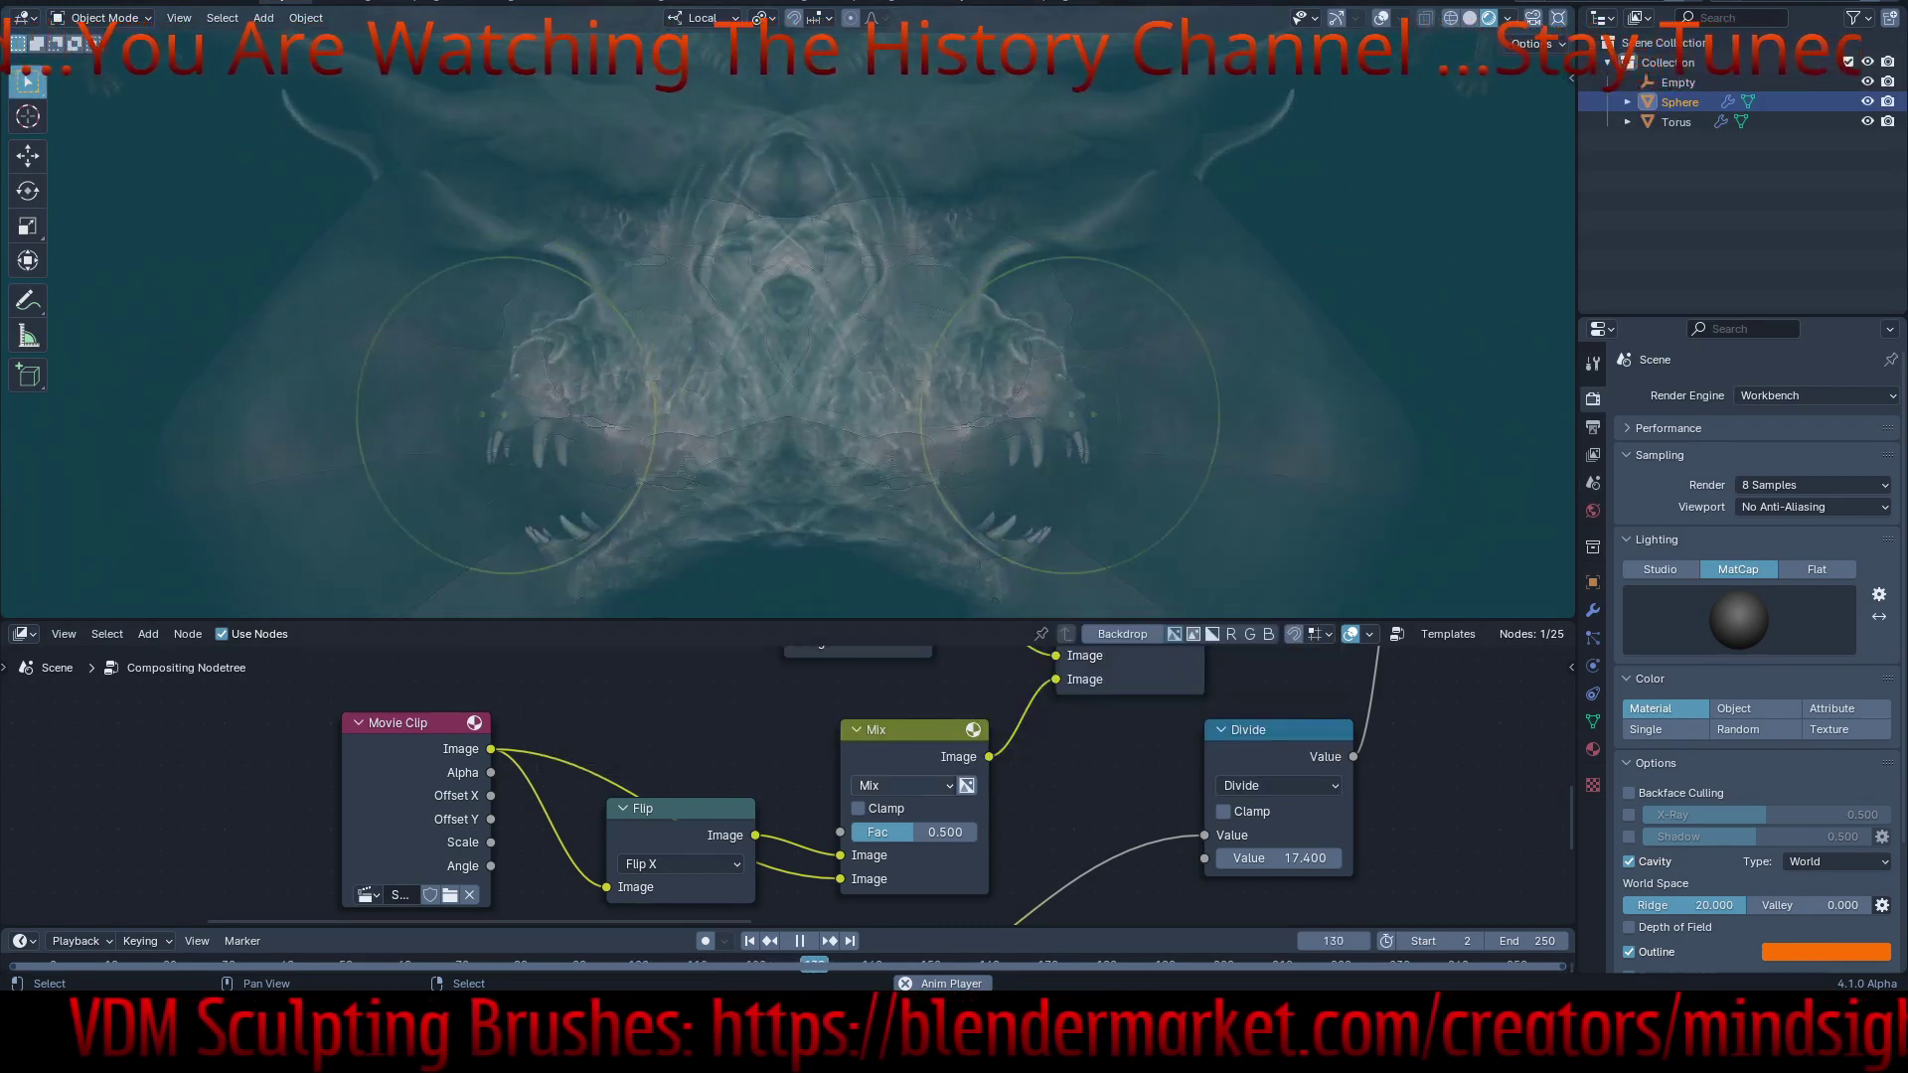
pyautogui.click(1277, 857)
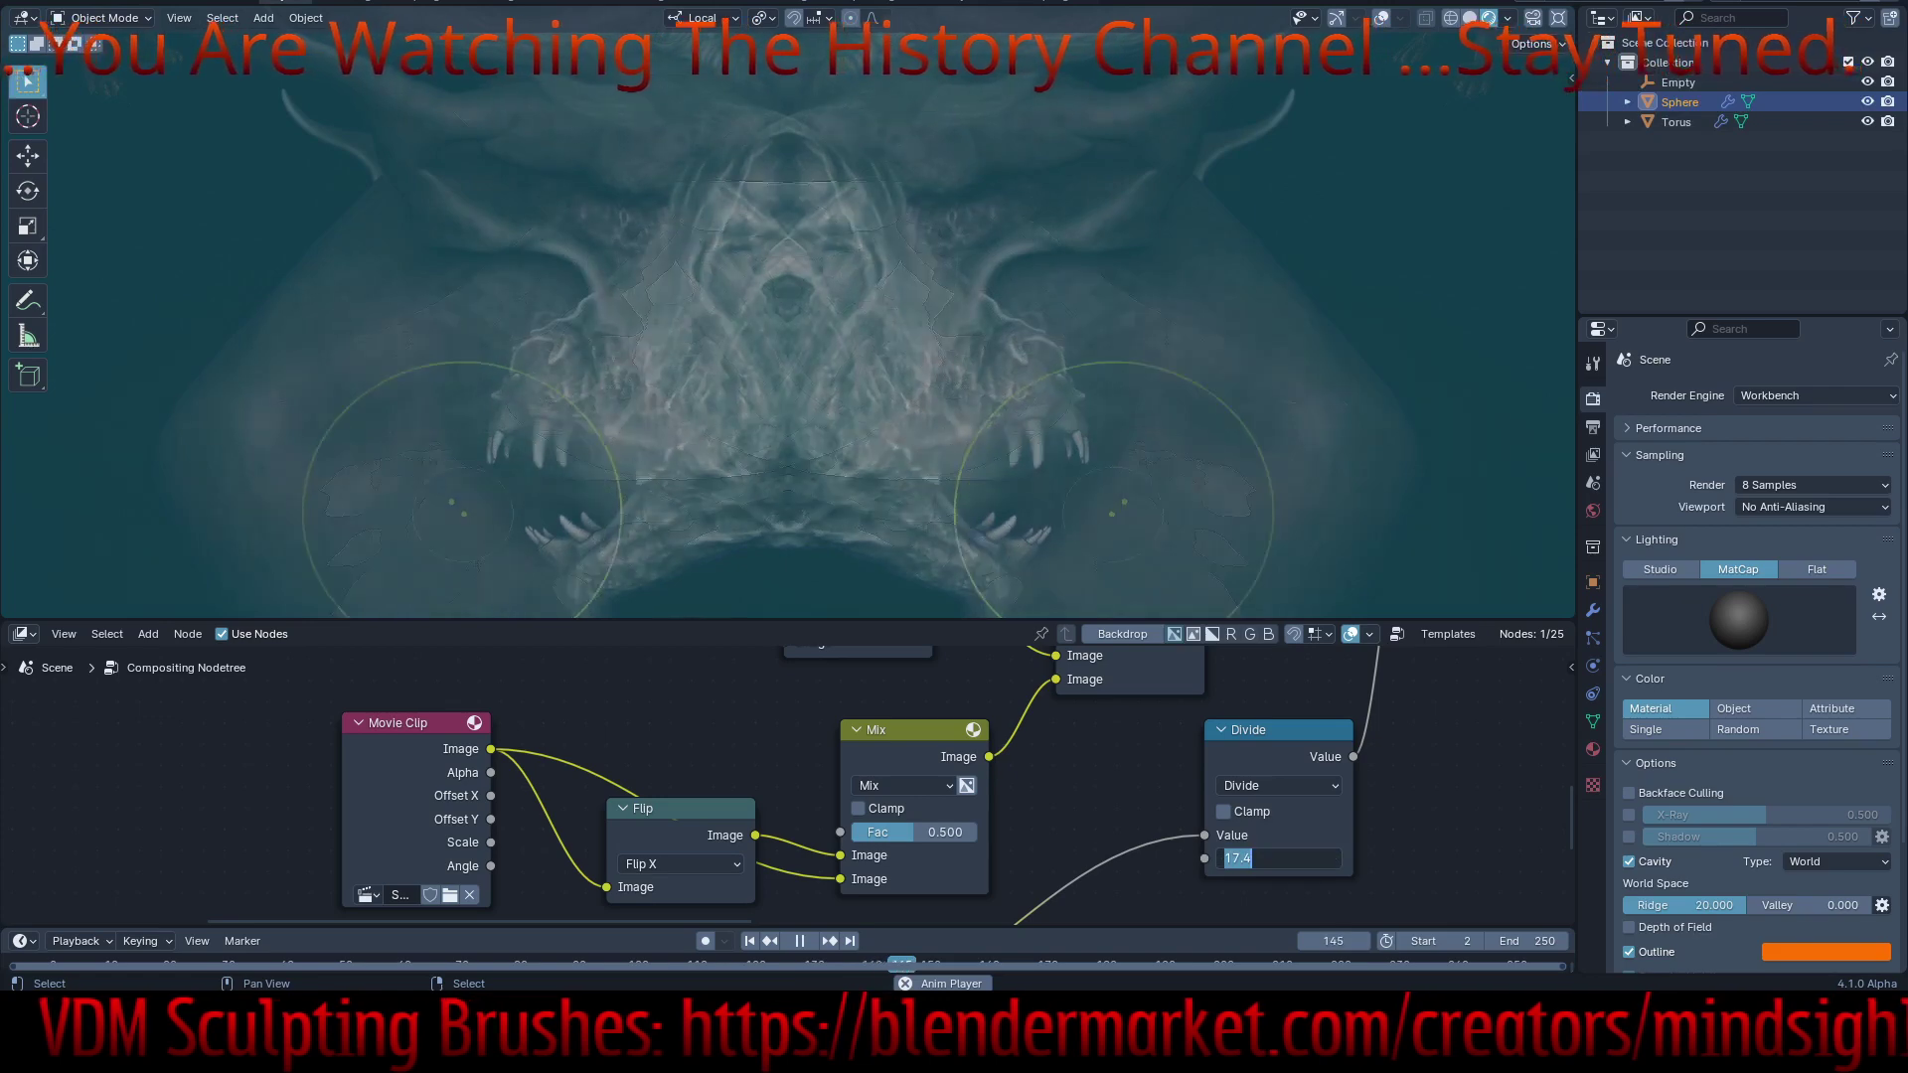
pyautogui.write('0.2')
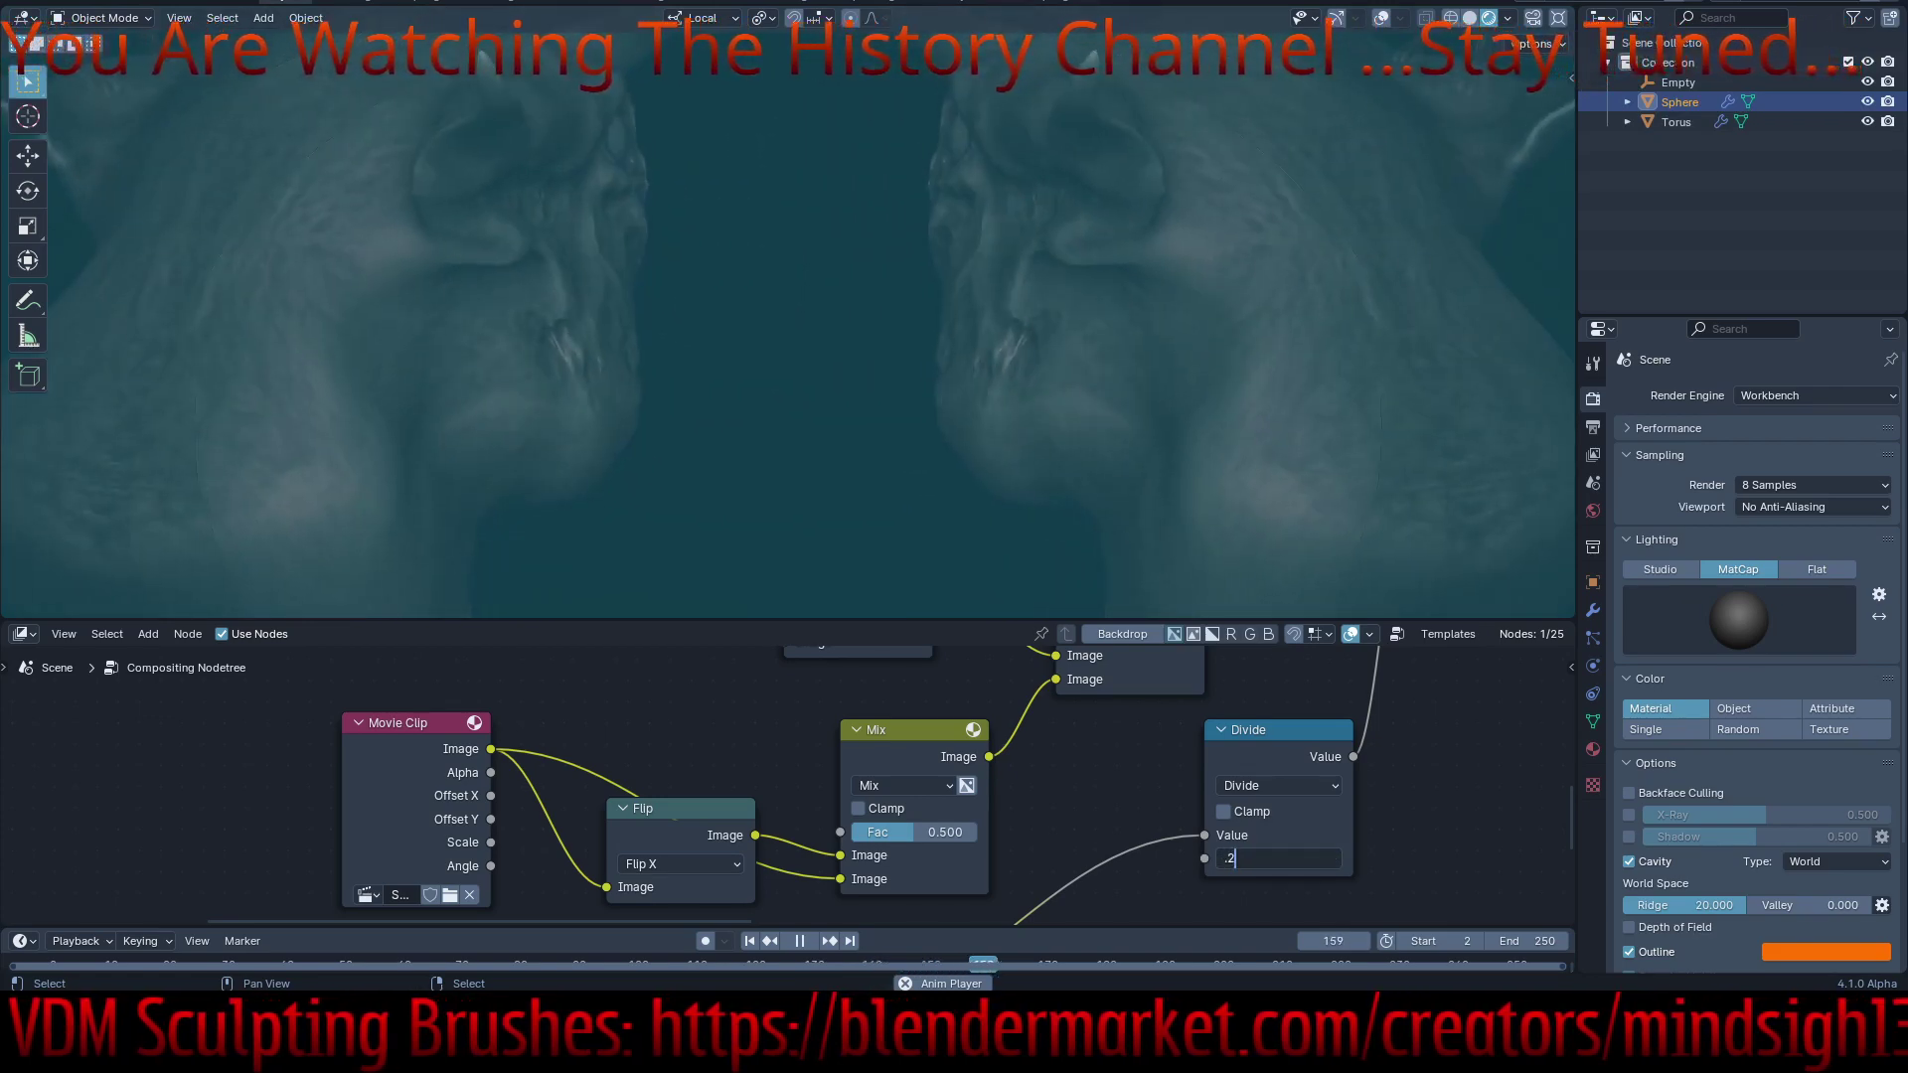
pyautogui.press('Return')
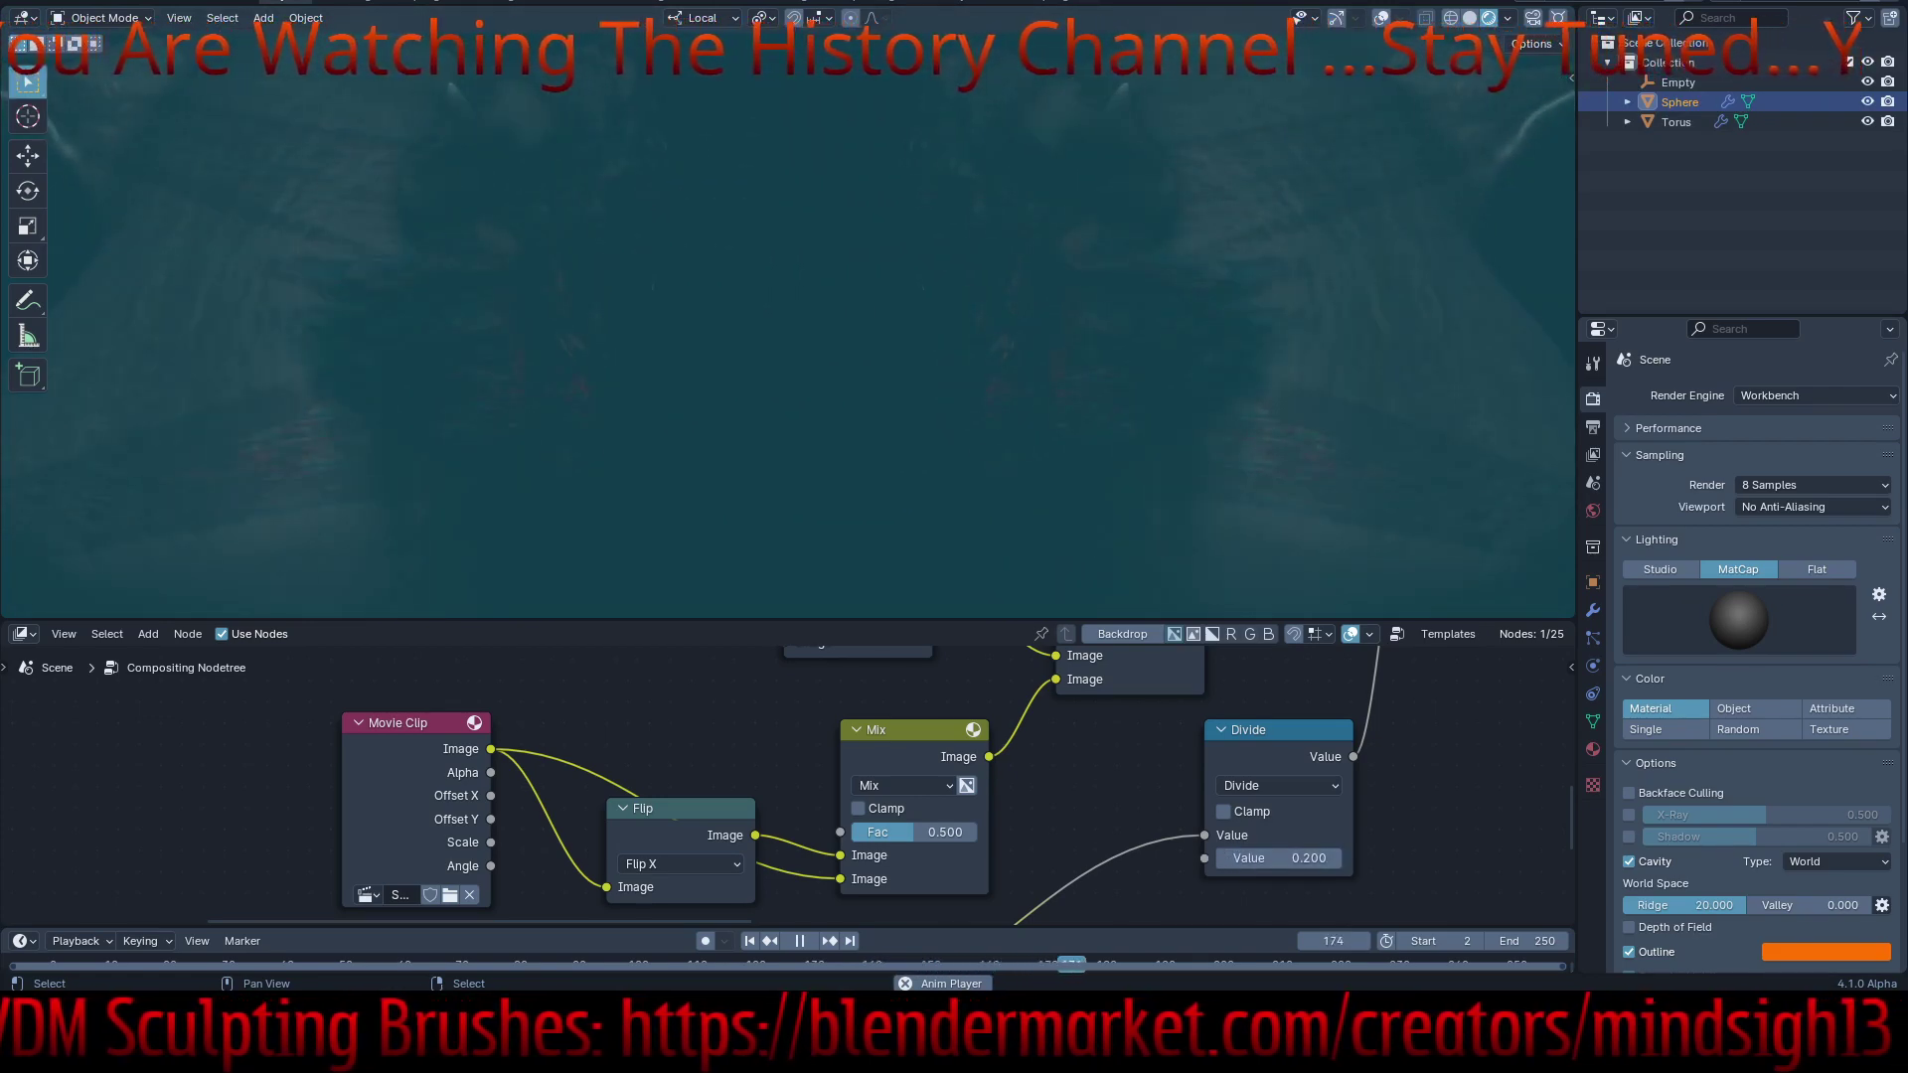
# - Change the math node's operation to Multiply Add and set its Addend to -7.5
pyautogui.click(1277, 785)
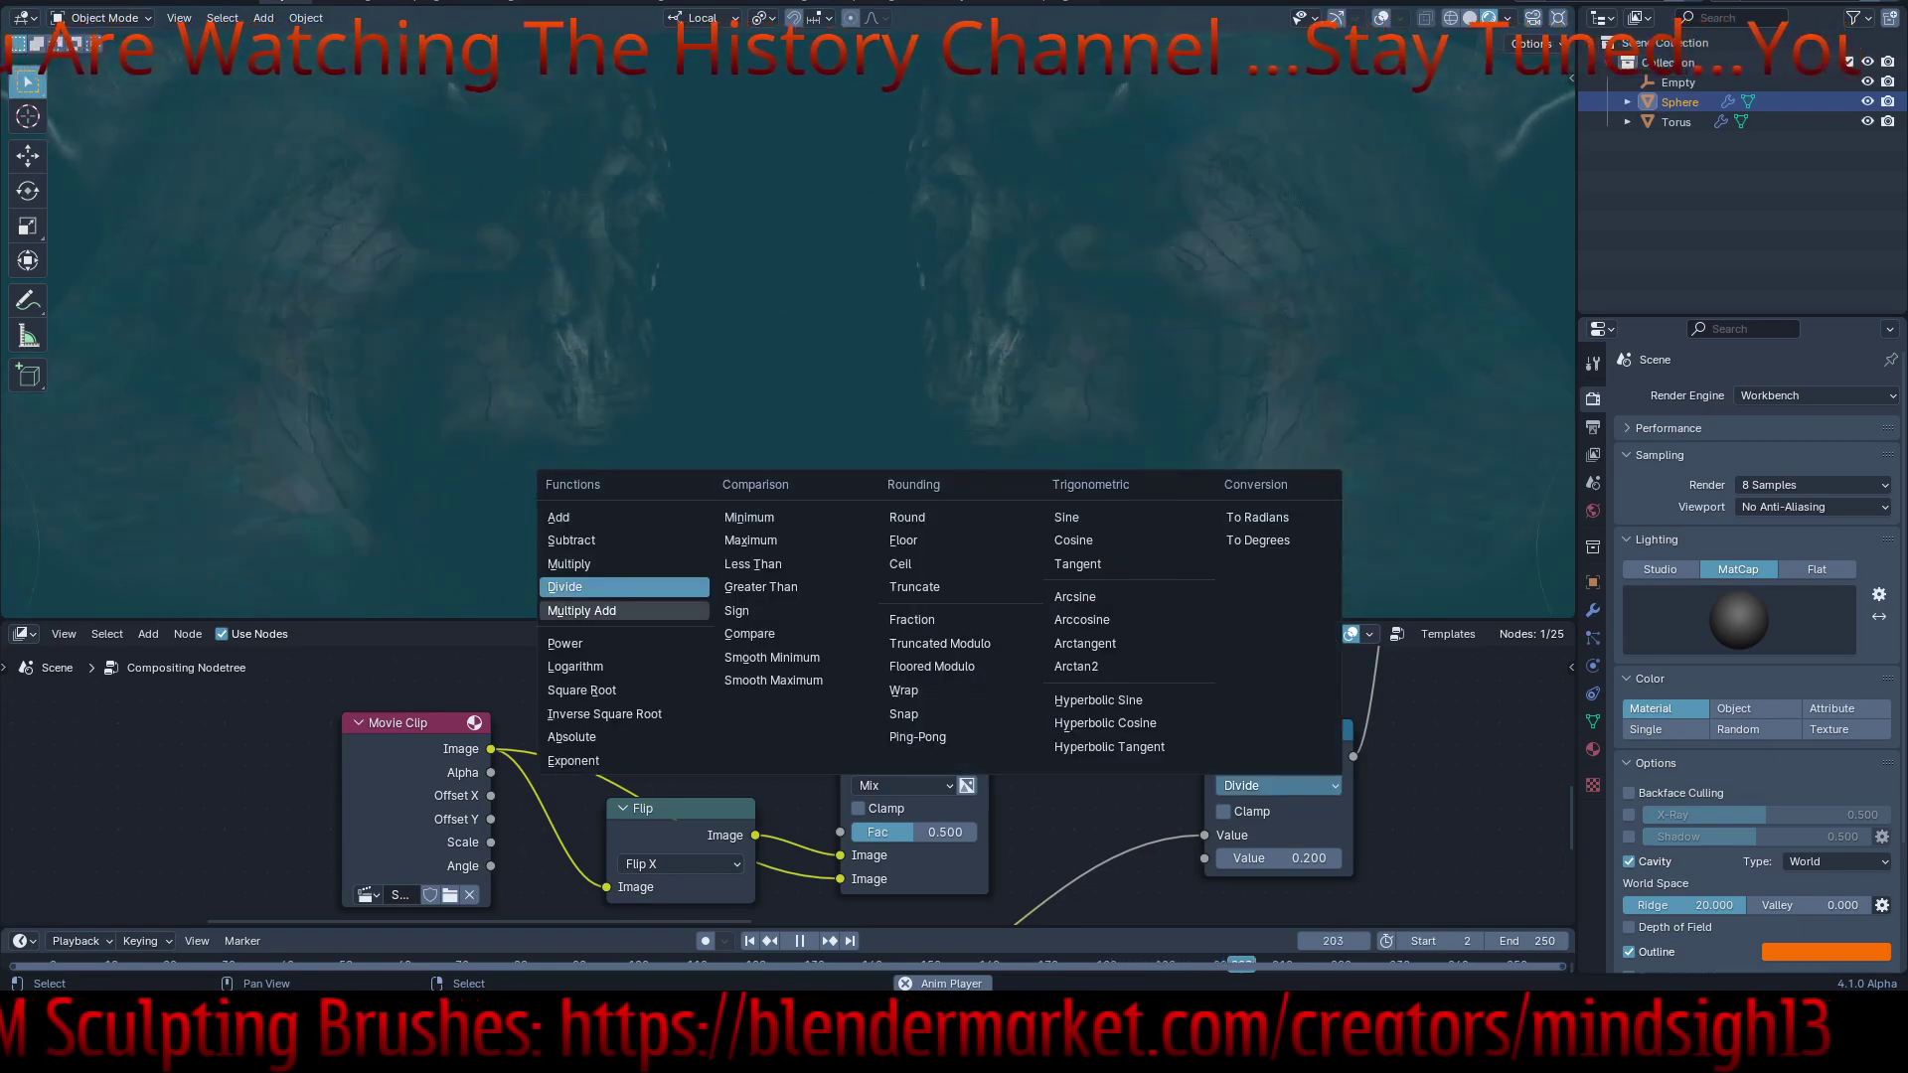
pyautogui.click(582, 610)
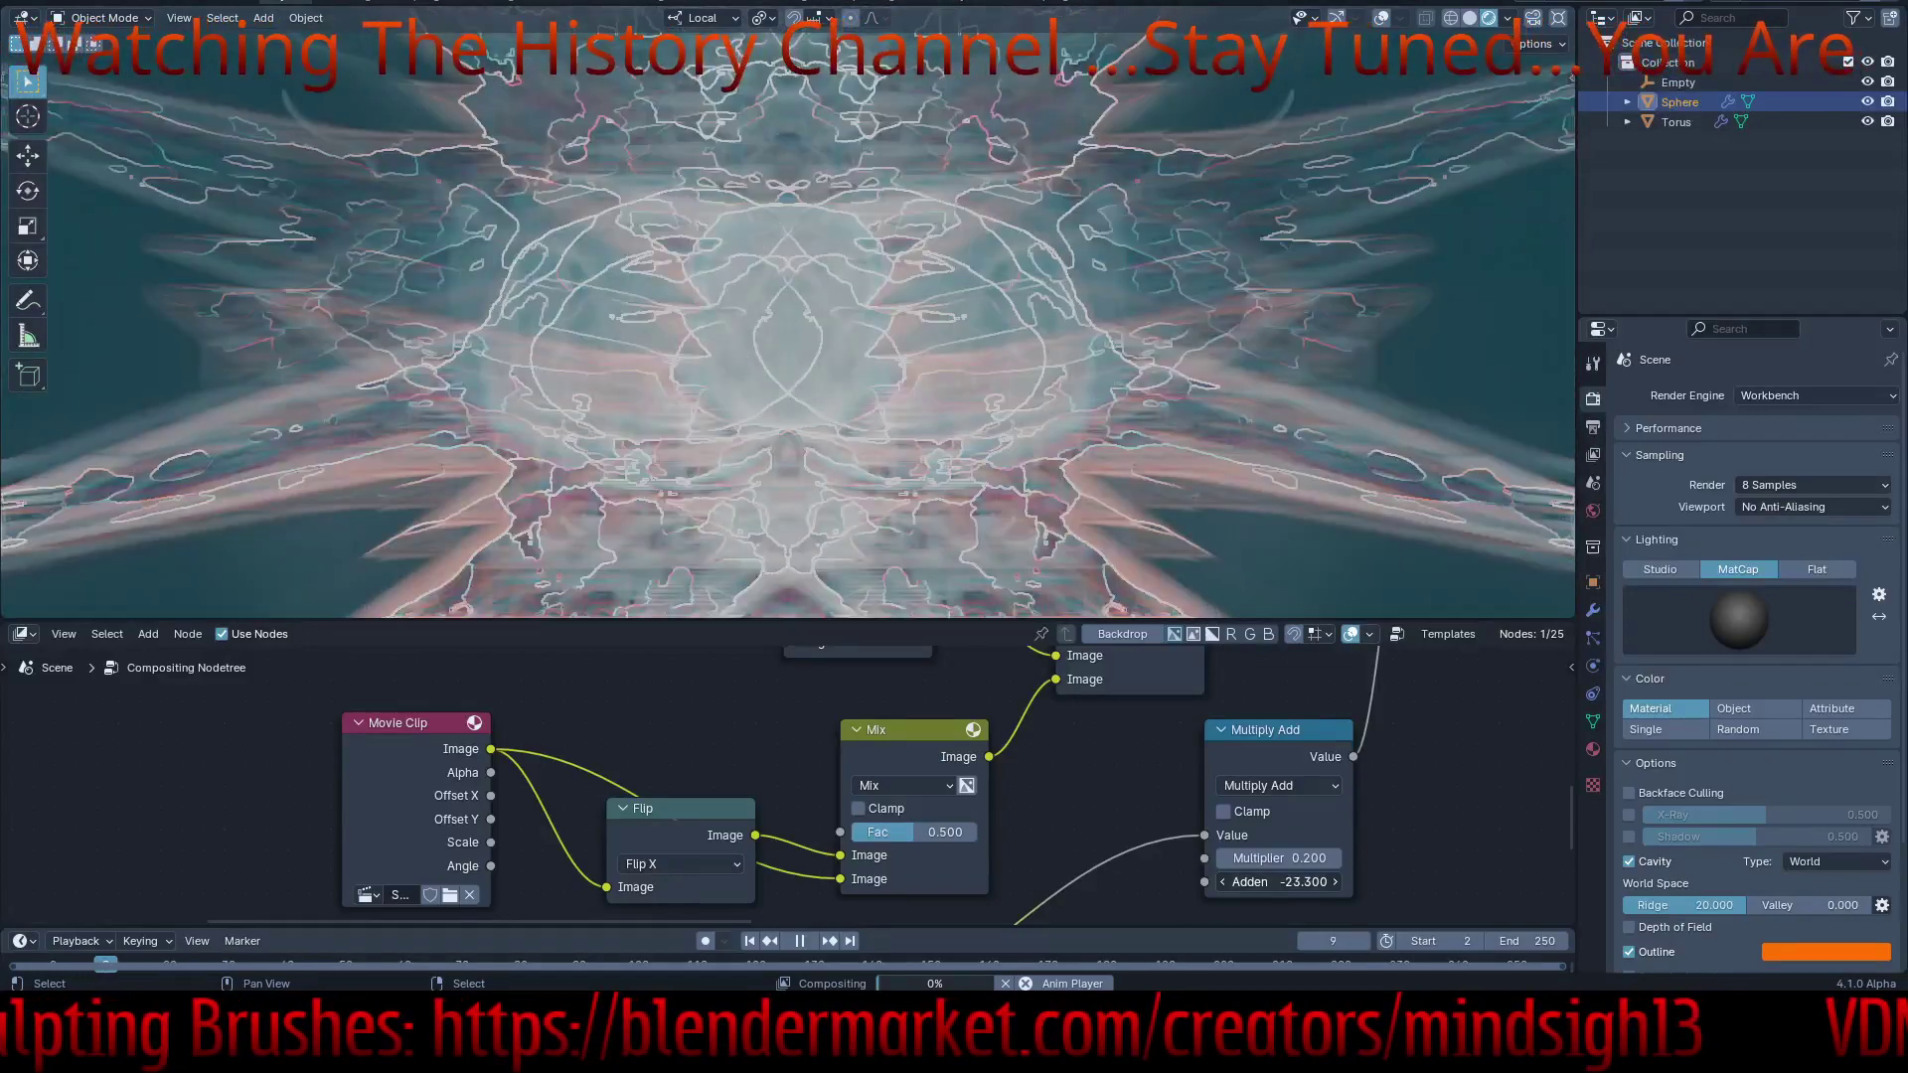
pyautogui.moveTo(1279, 882); pyautogui.dragTo(1320, 882)
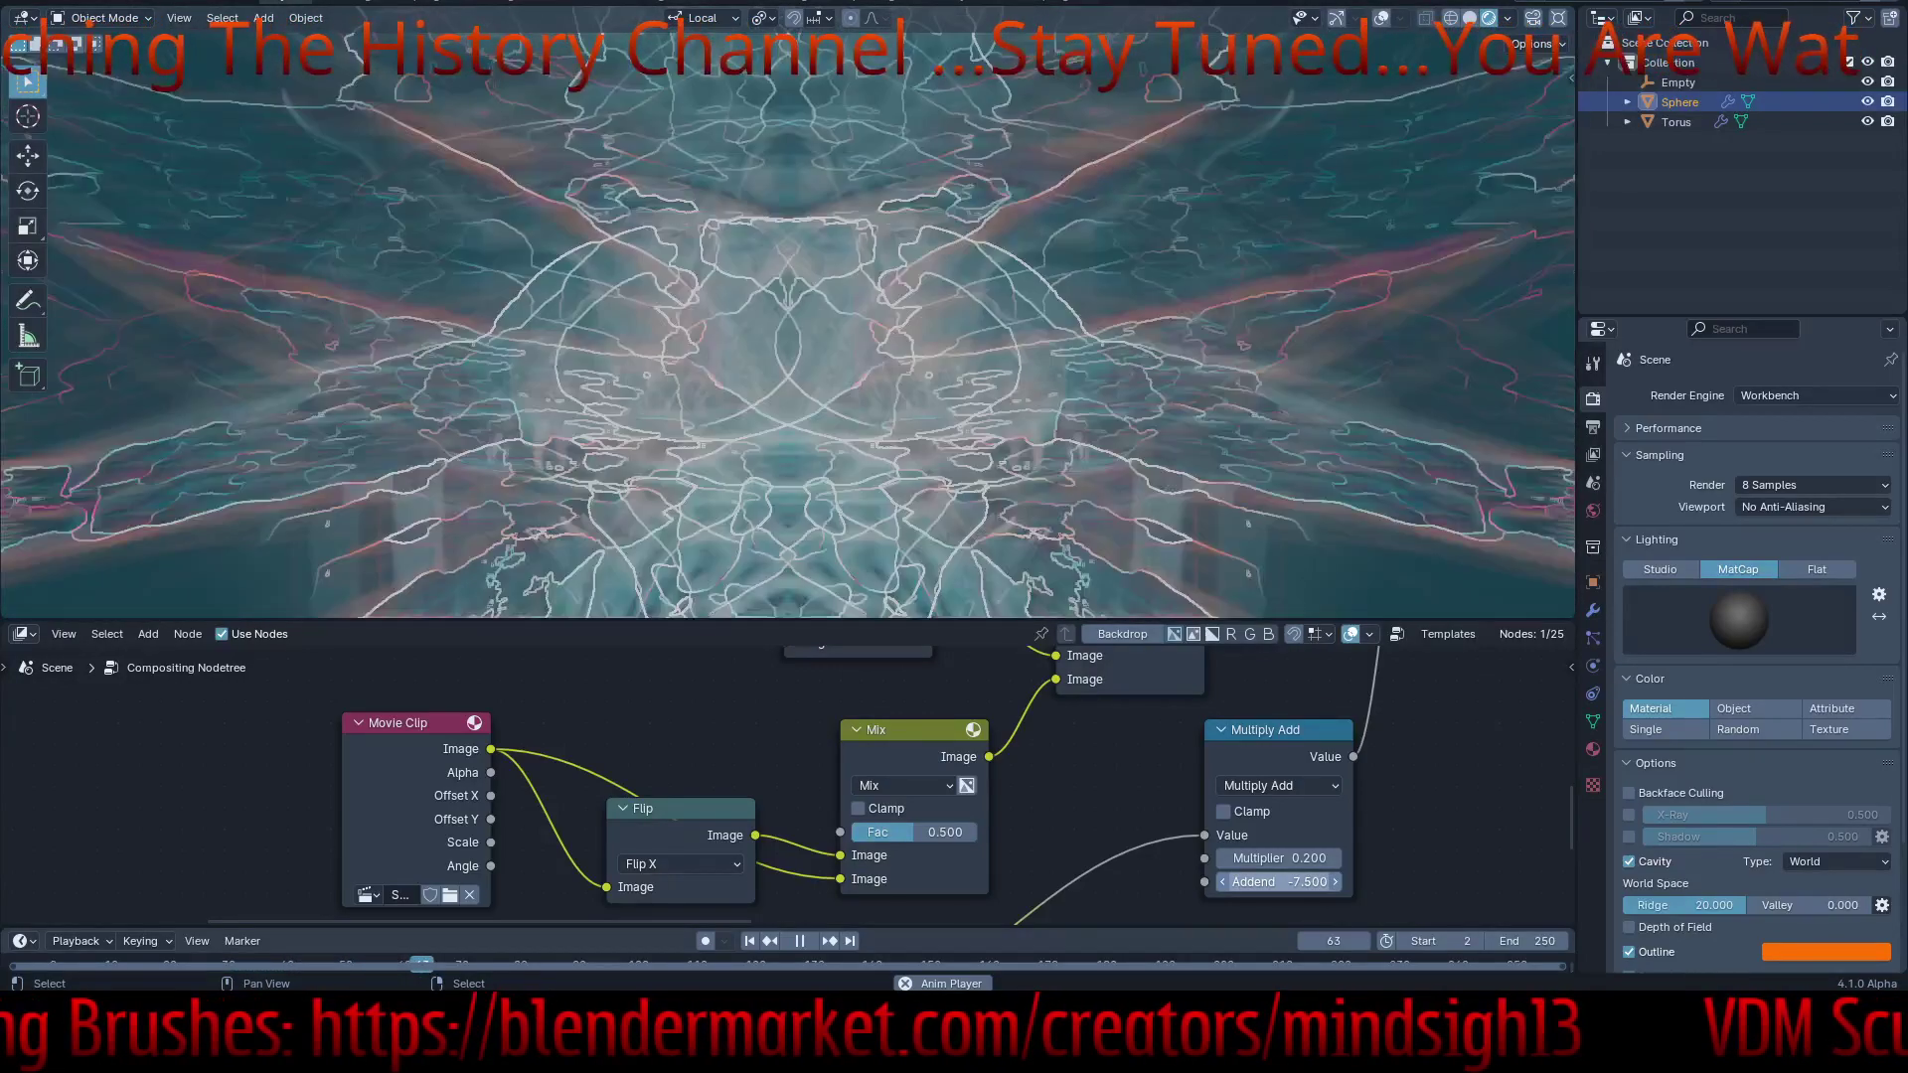
# - Try the hot pink MatCap, and replace it with the black one with a glowing white rim
pyautogui.click(1739, 618)
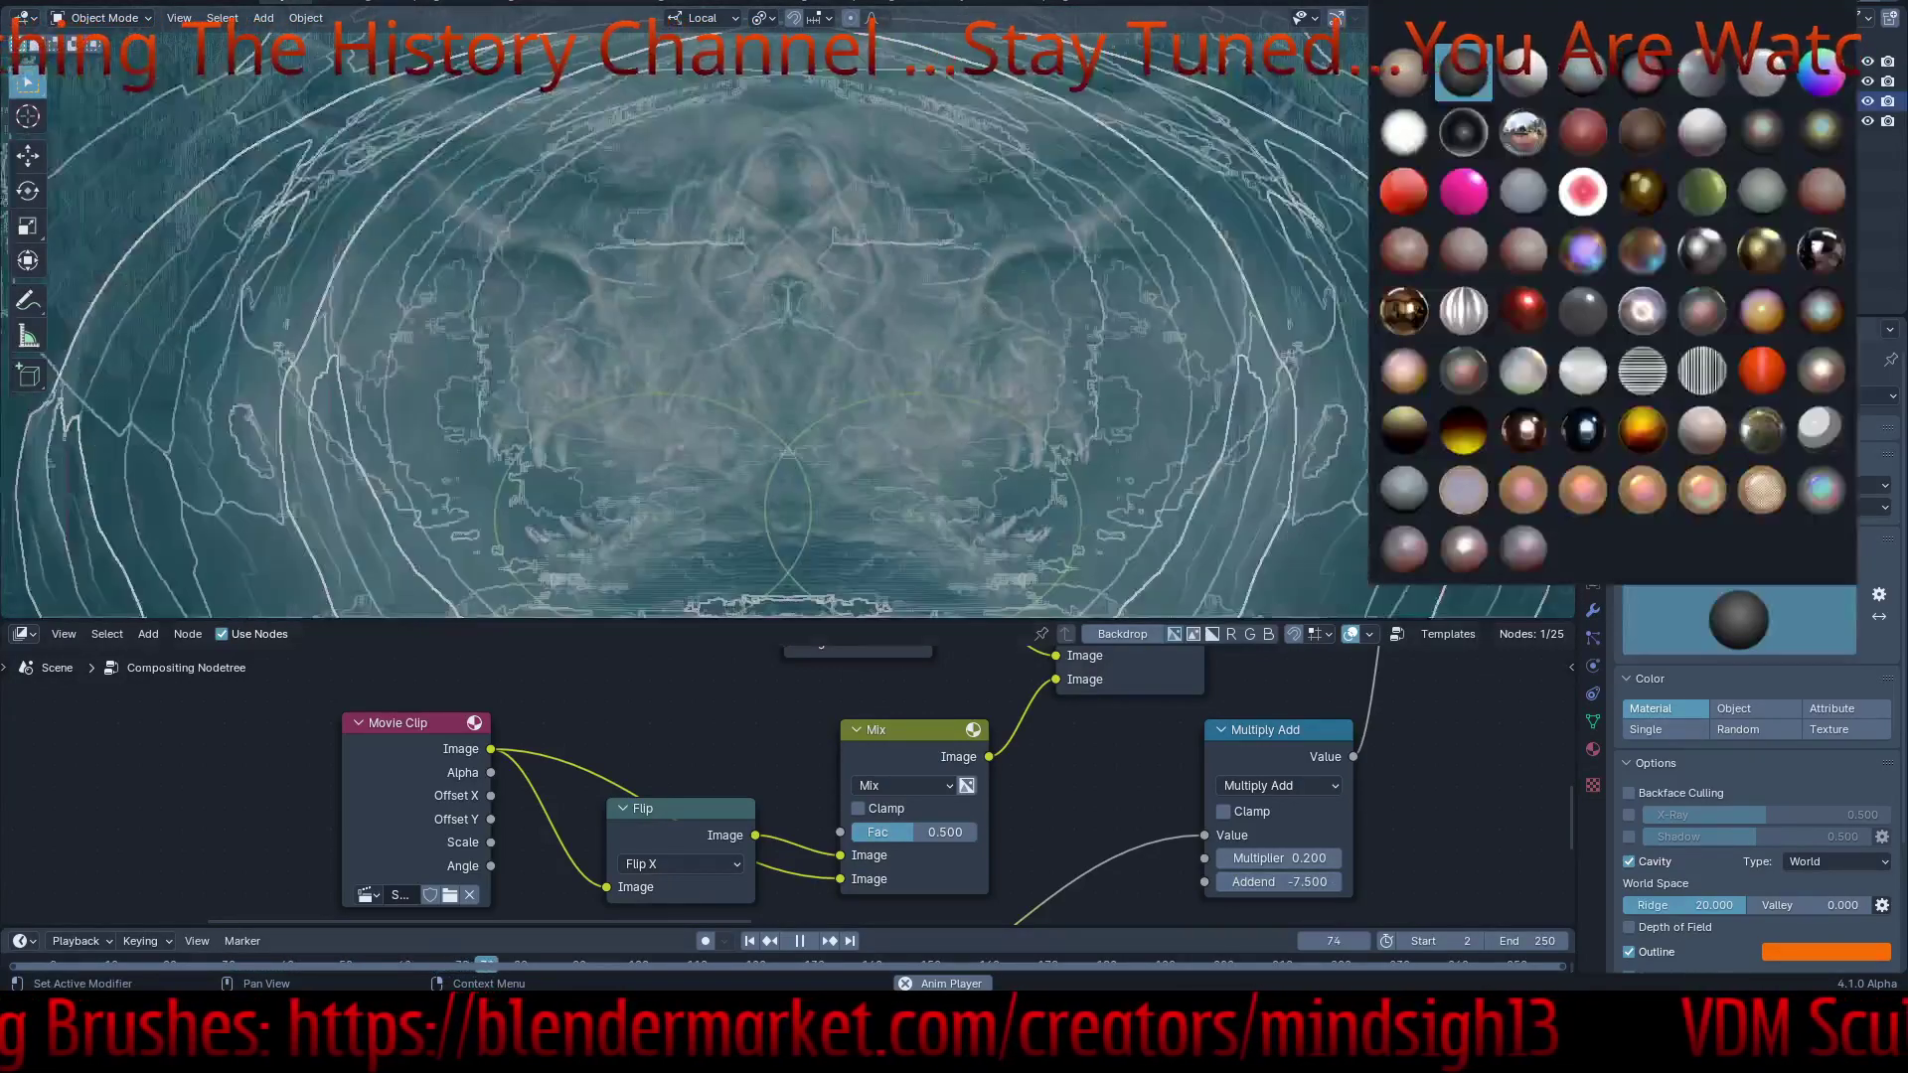
pyautogui.click(1463, 190)
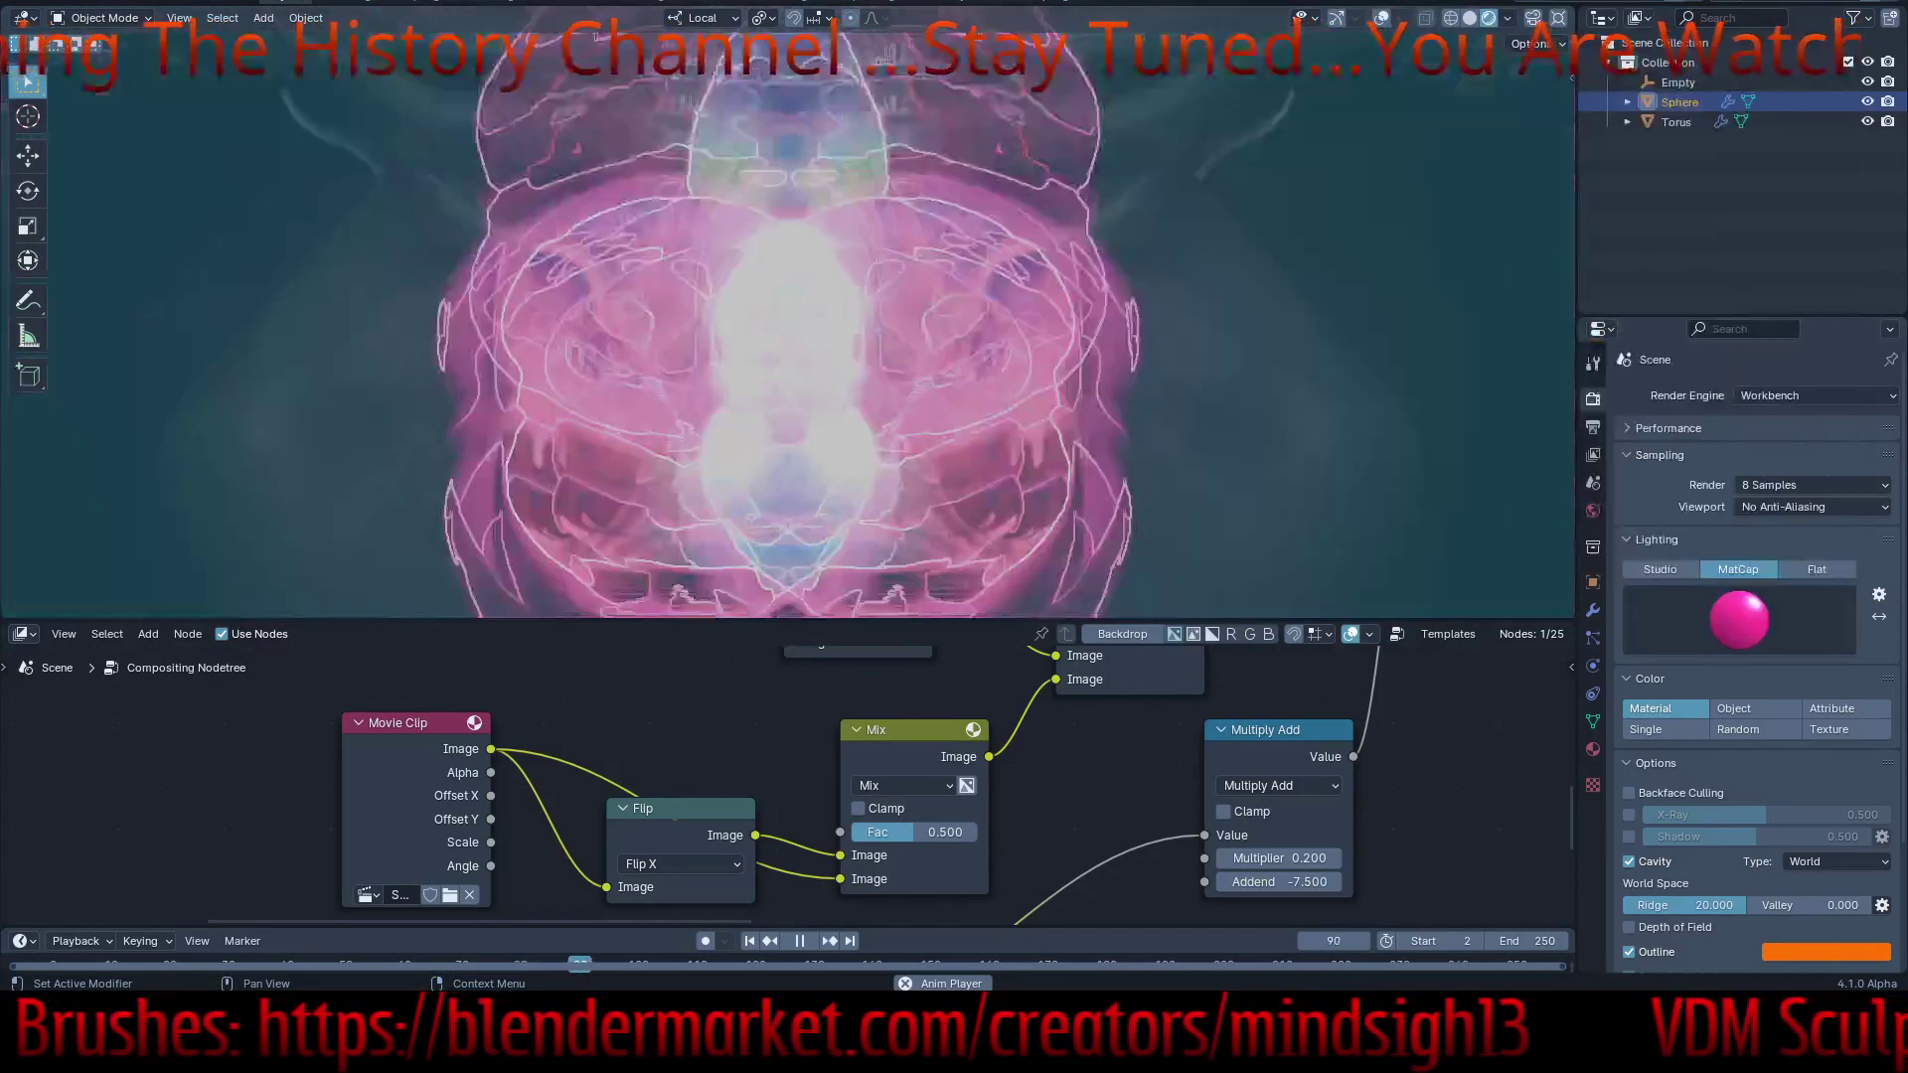
pyautogui.click(1739, 619)
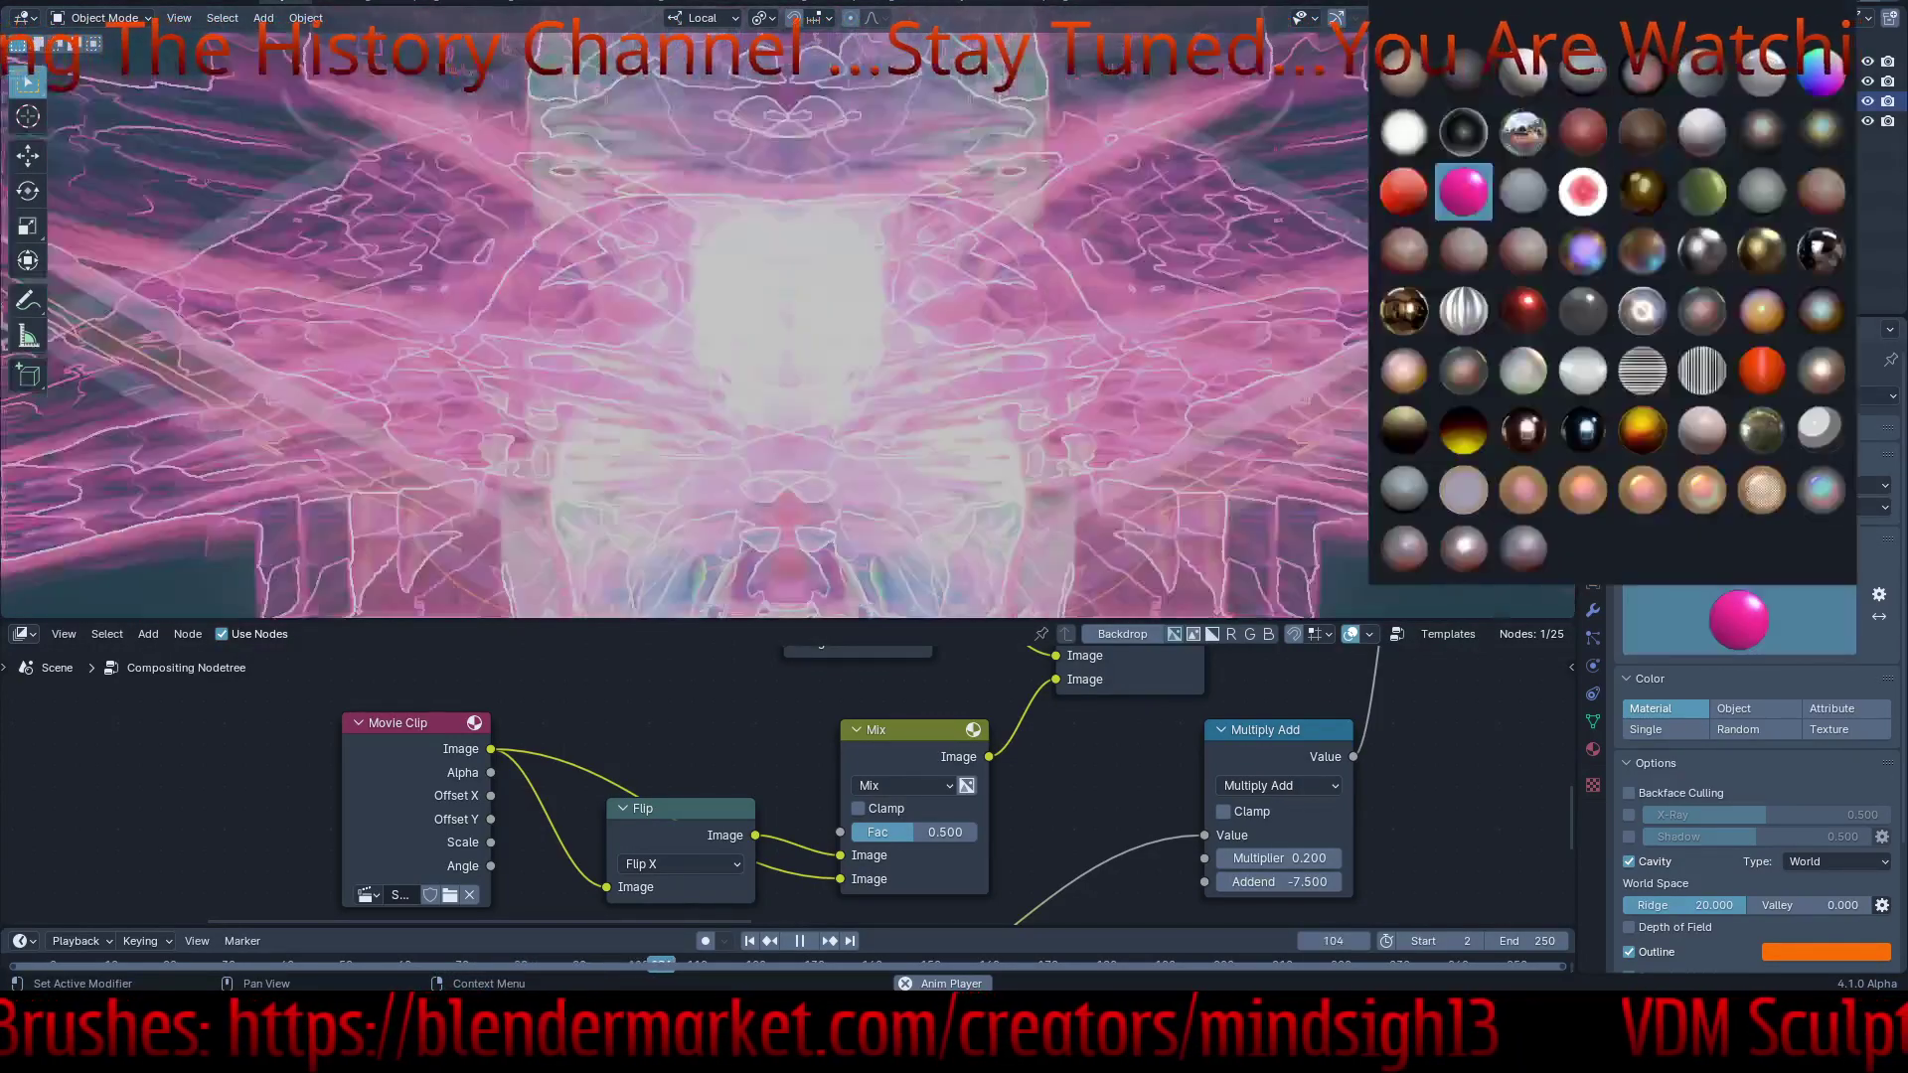
pyautogui.scroll(5, 1612, 299)
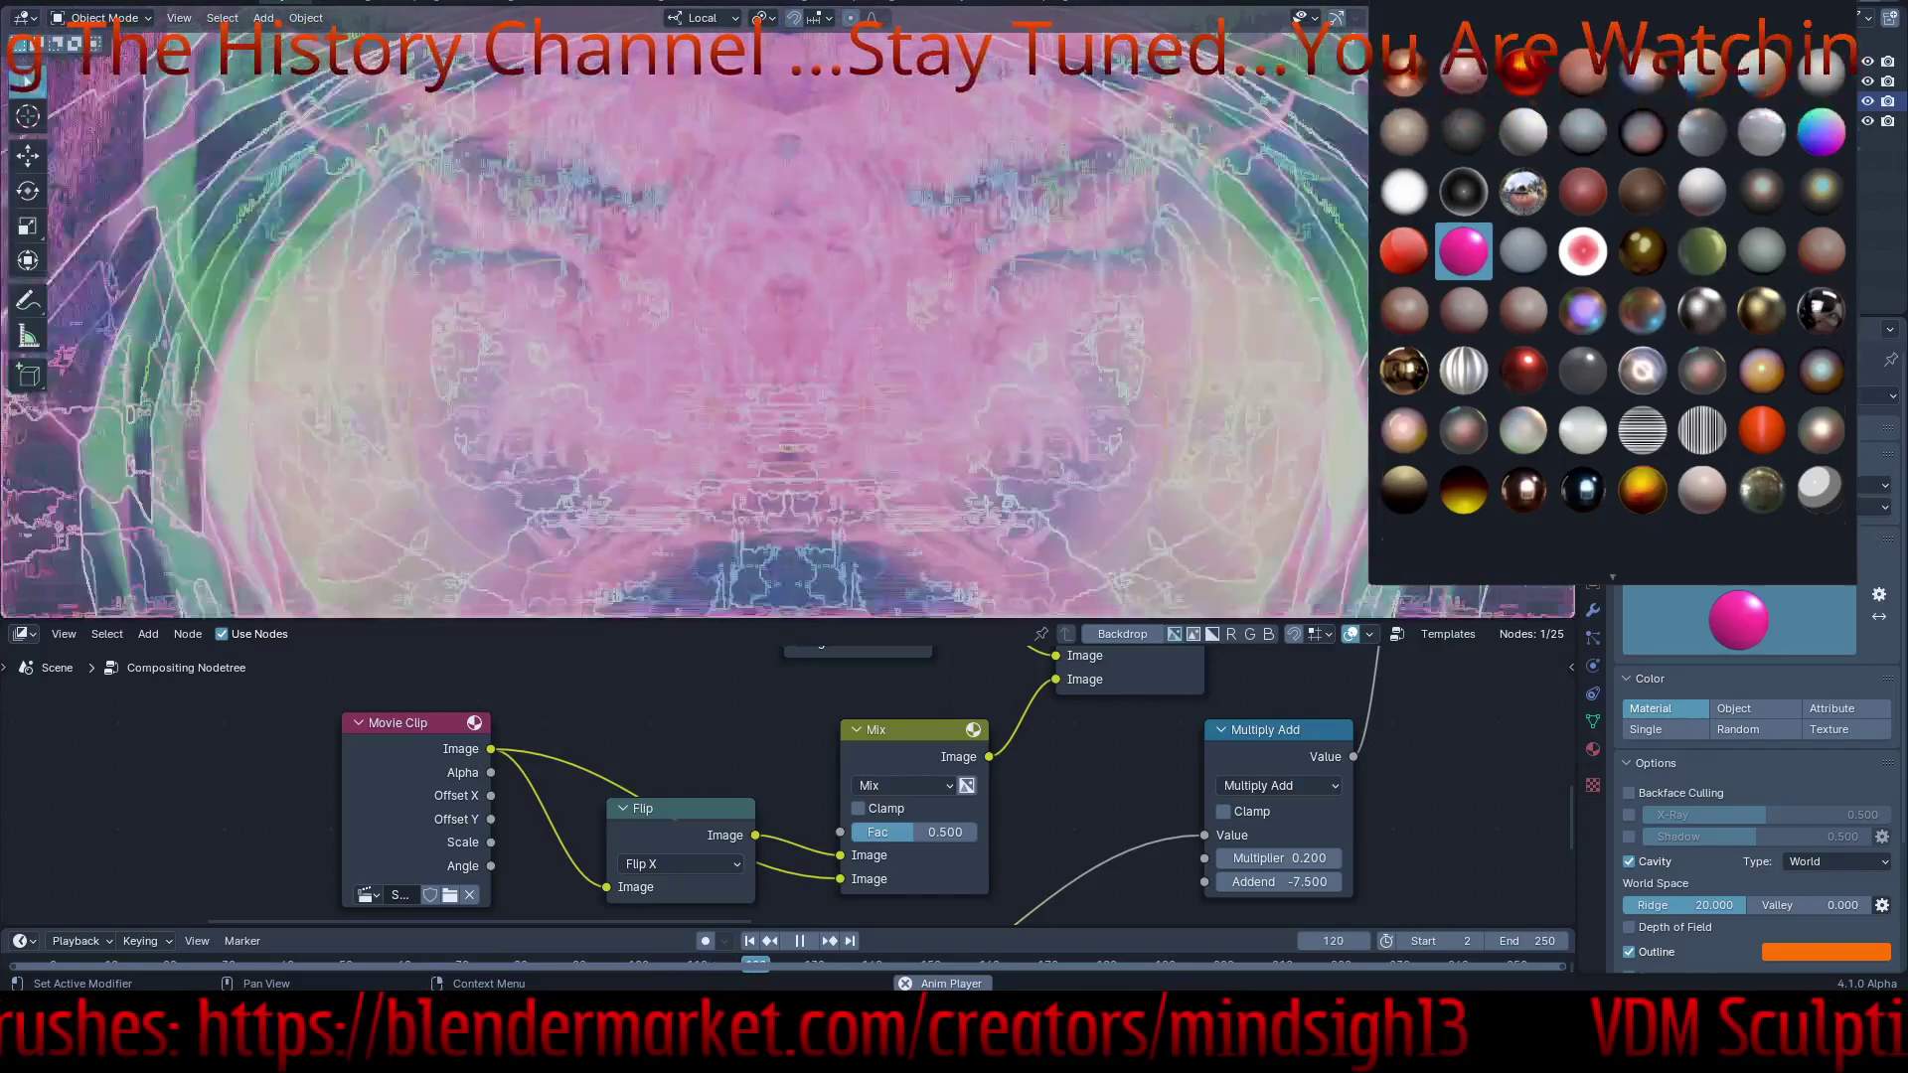
pyautogui.scroll(1, 1611, 298)
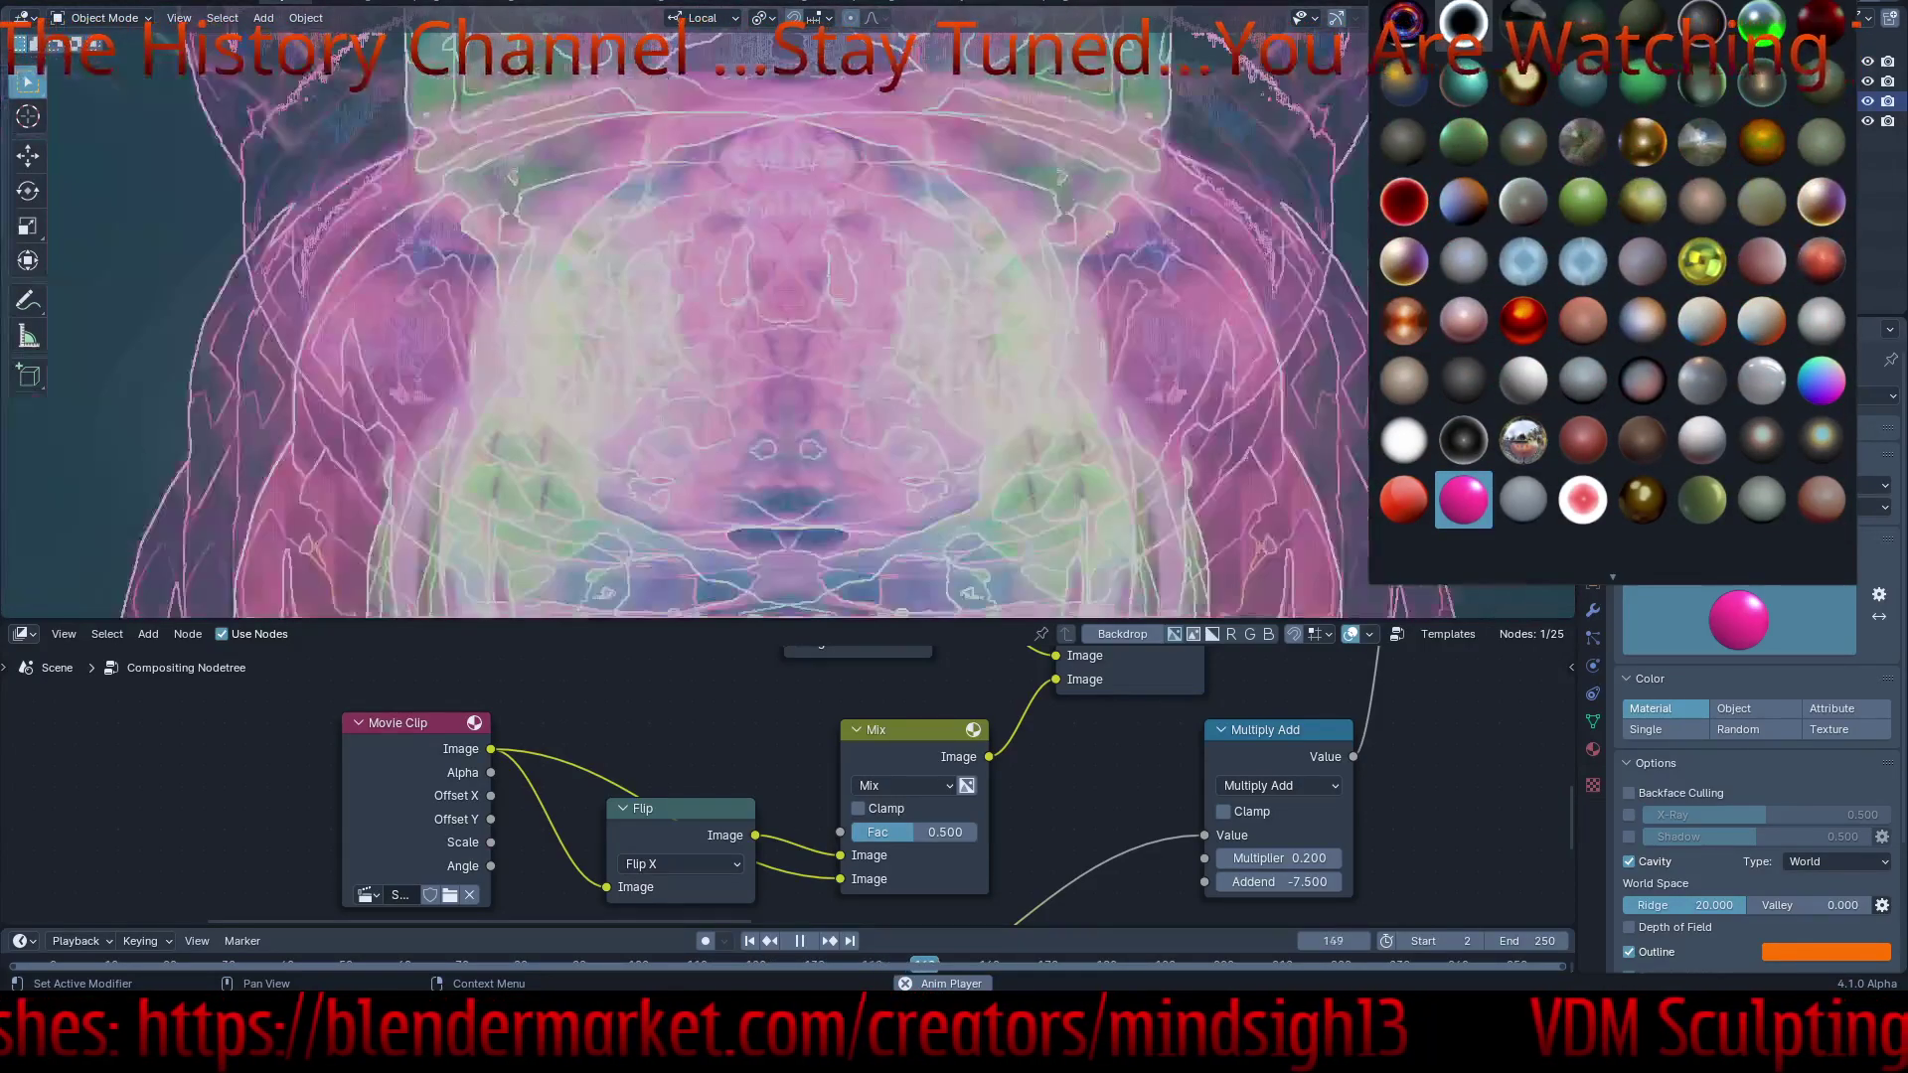
pyautogui.click(1462, 24)
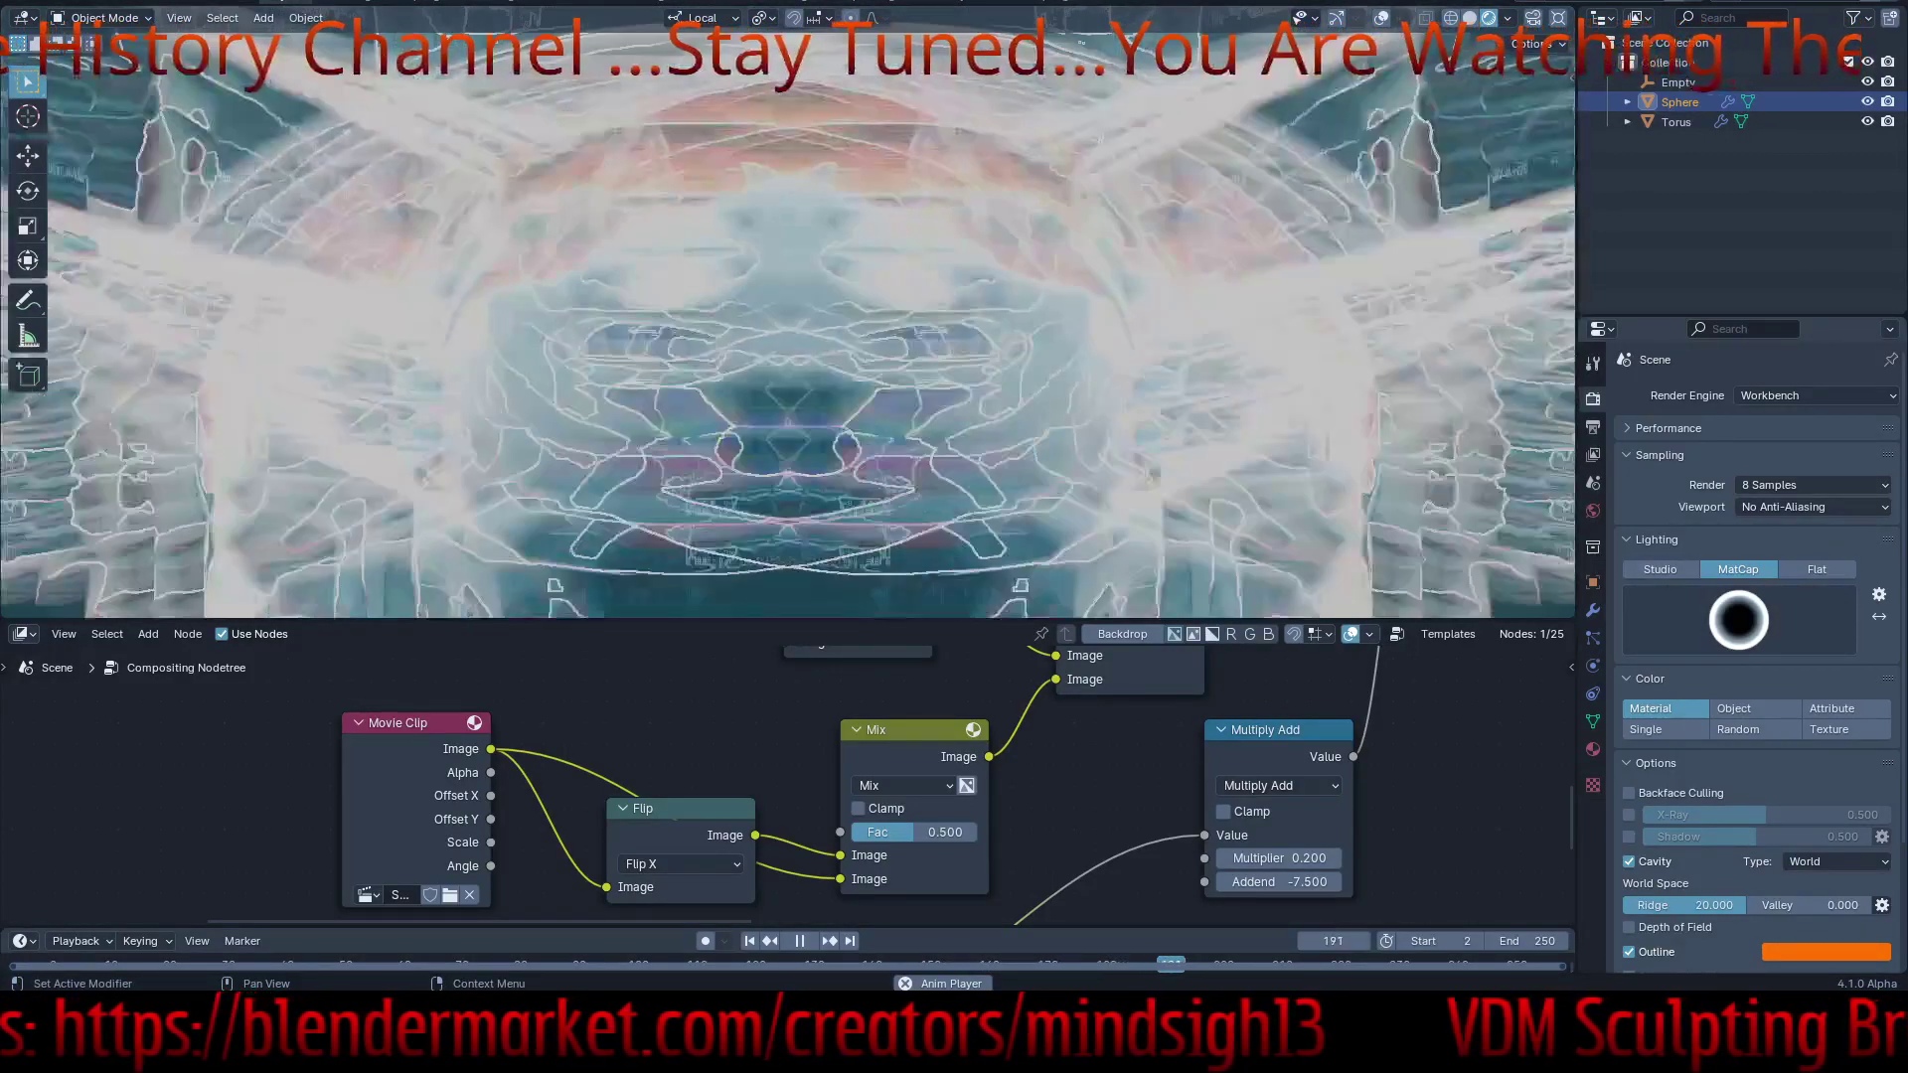
# - Try the iridescent orange-and-blue MatCap, and replace it with the white and grey toon-shaded one
pyautogui.click(1739, 620)
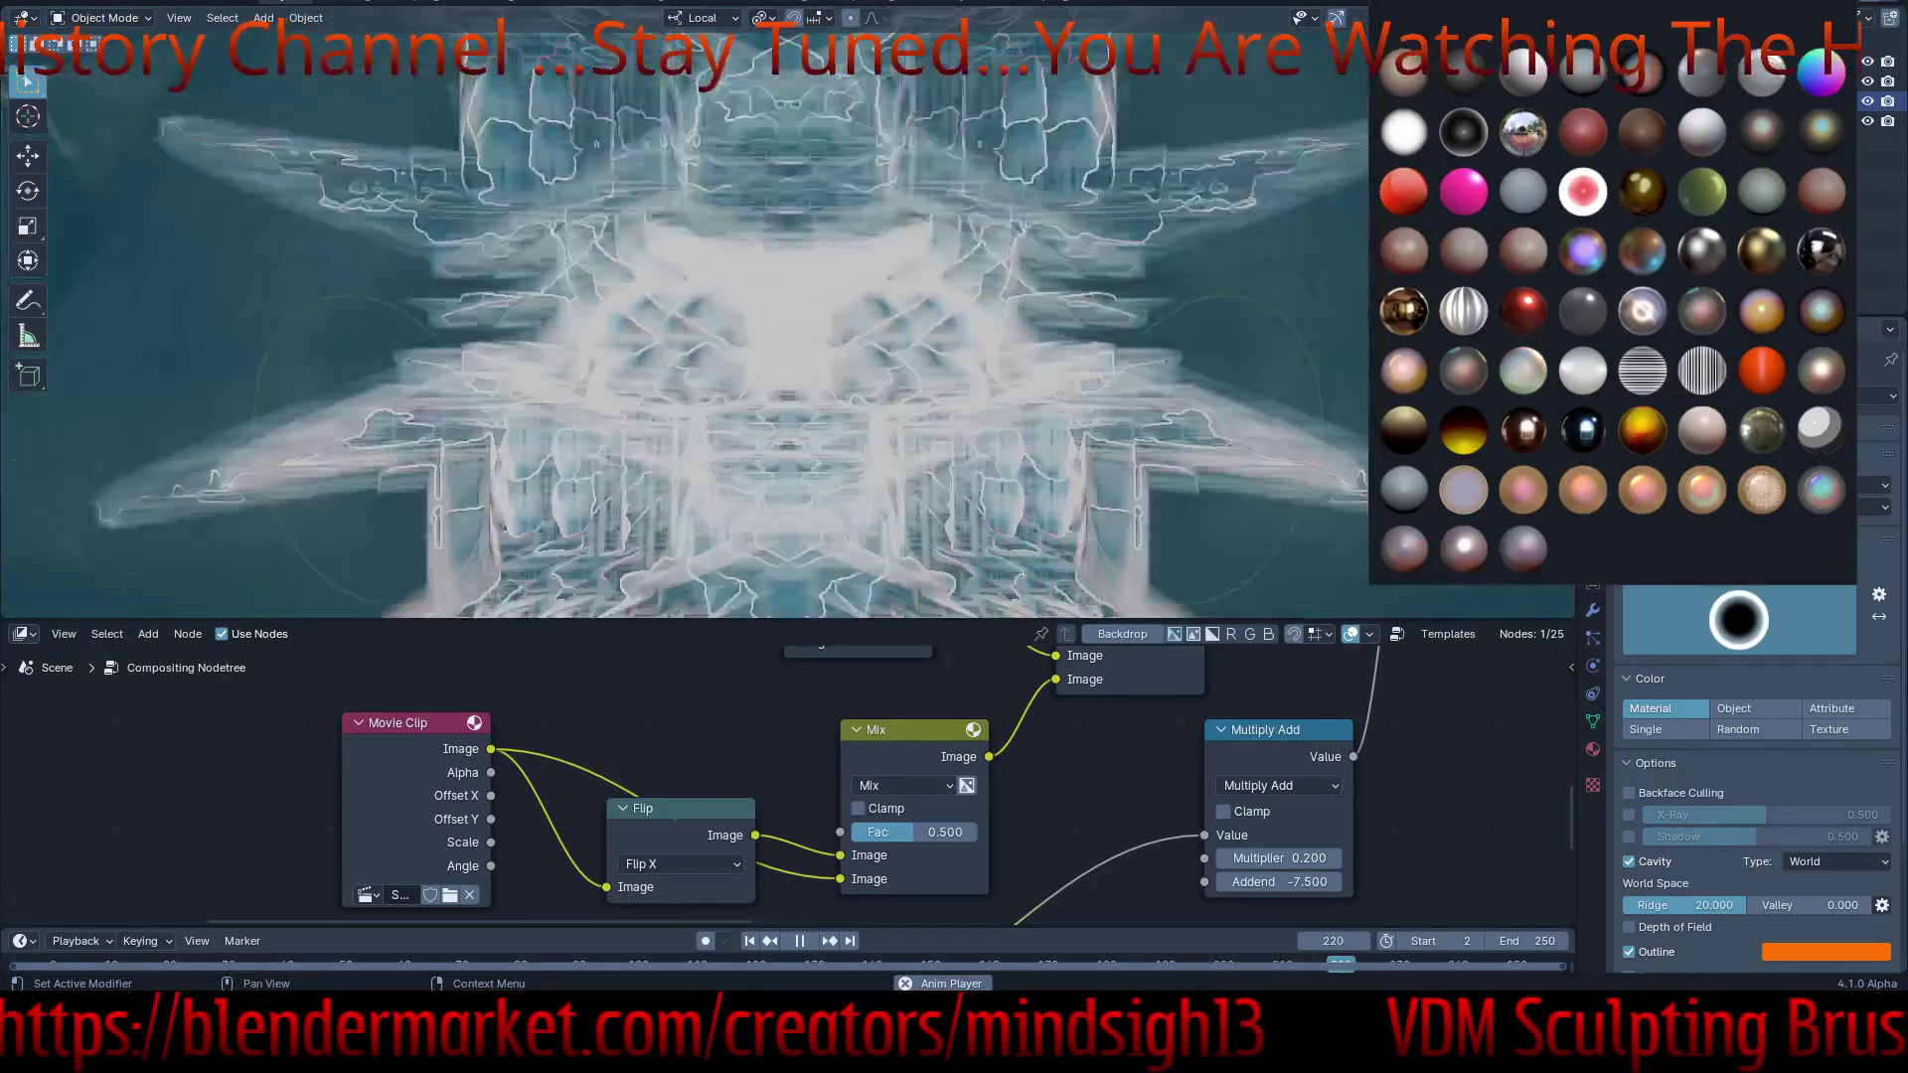
pyautogui.click(1642, 250)
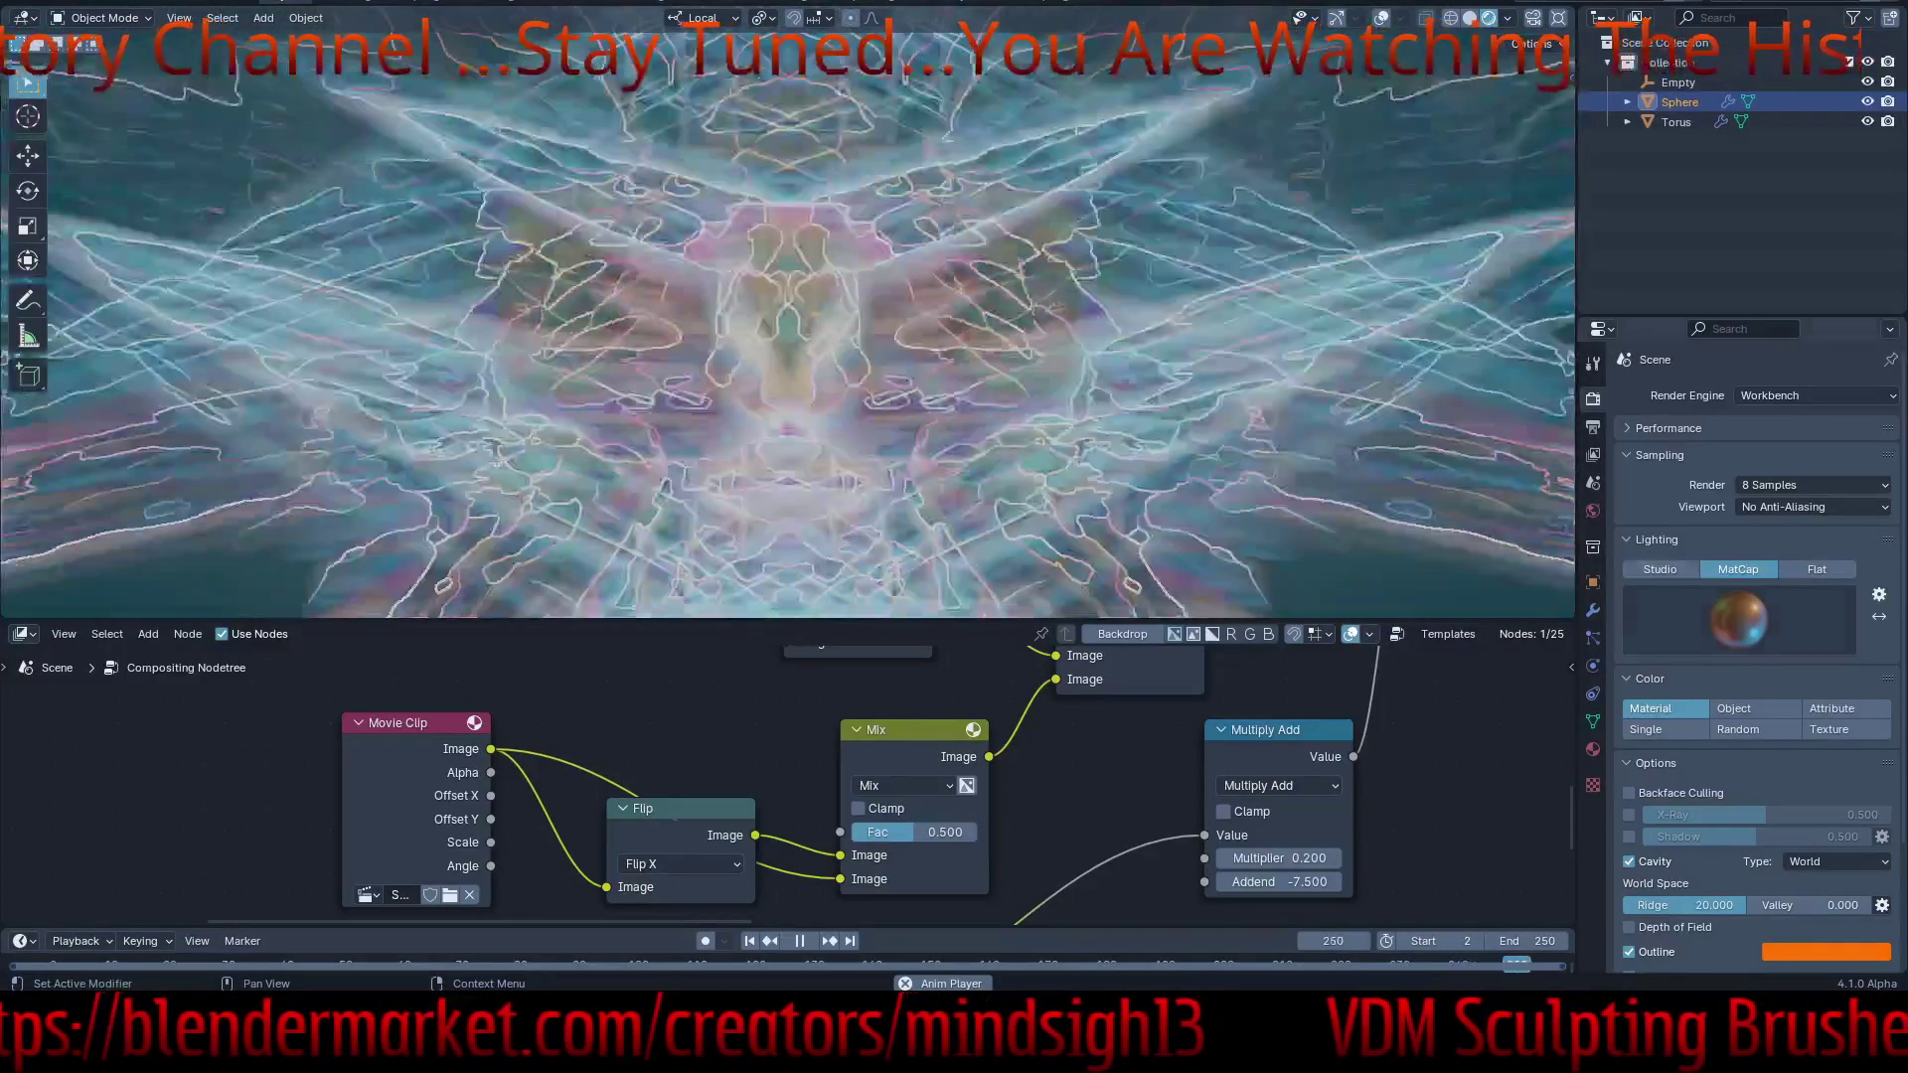
pyautogui.click(1739, 620)
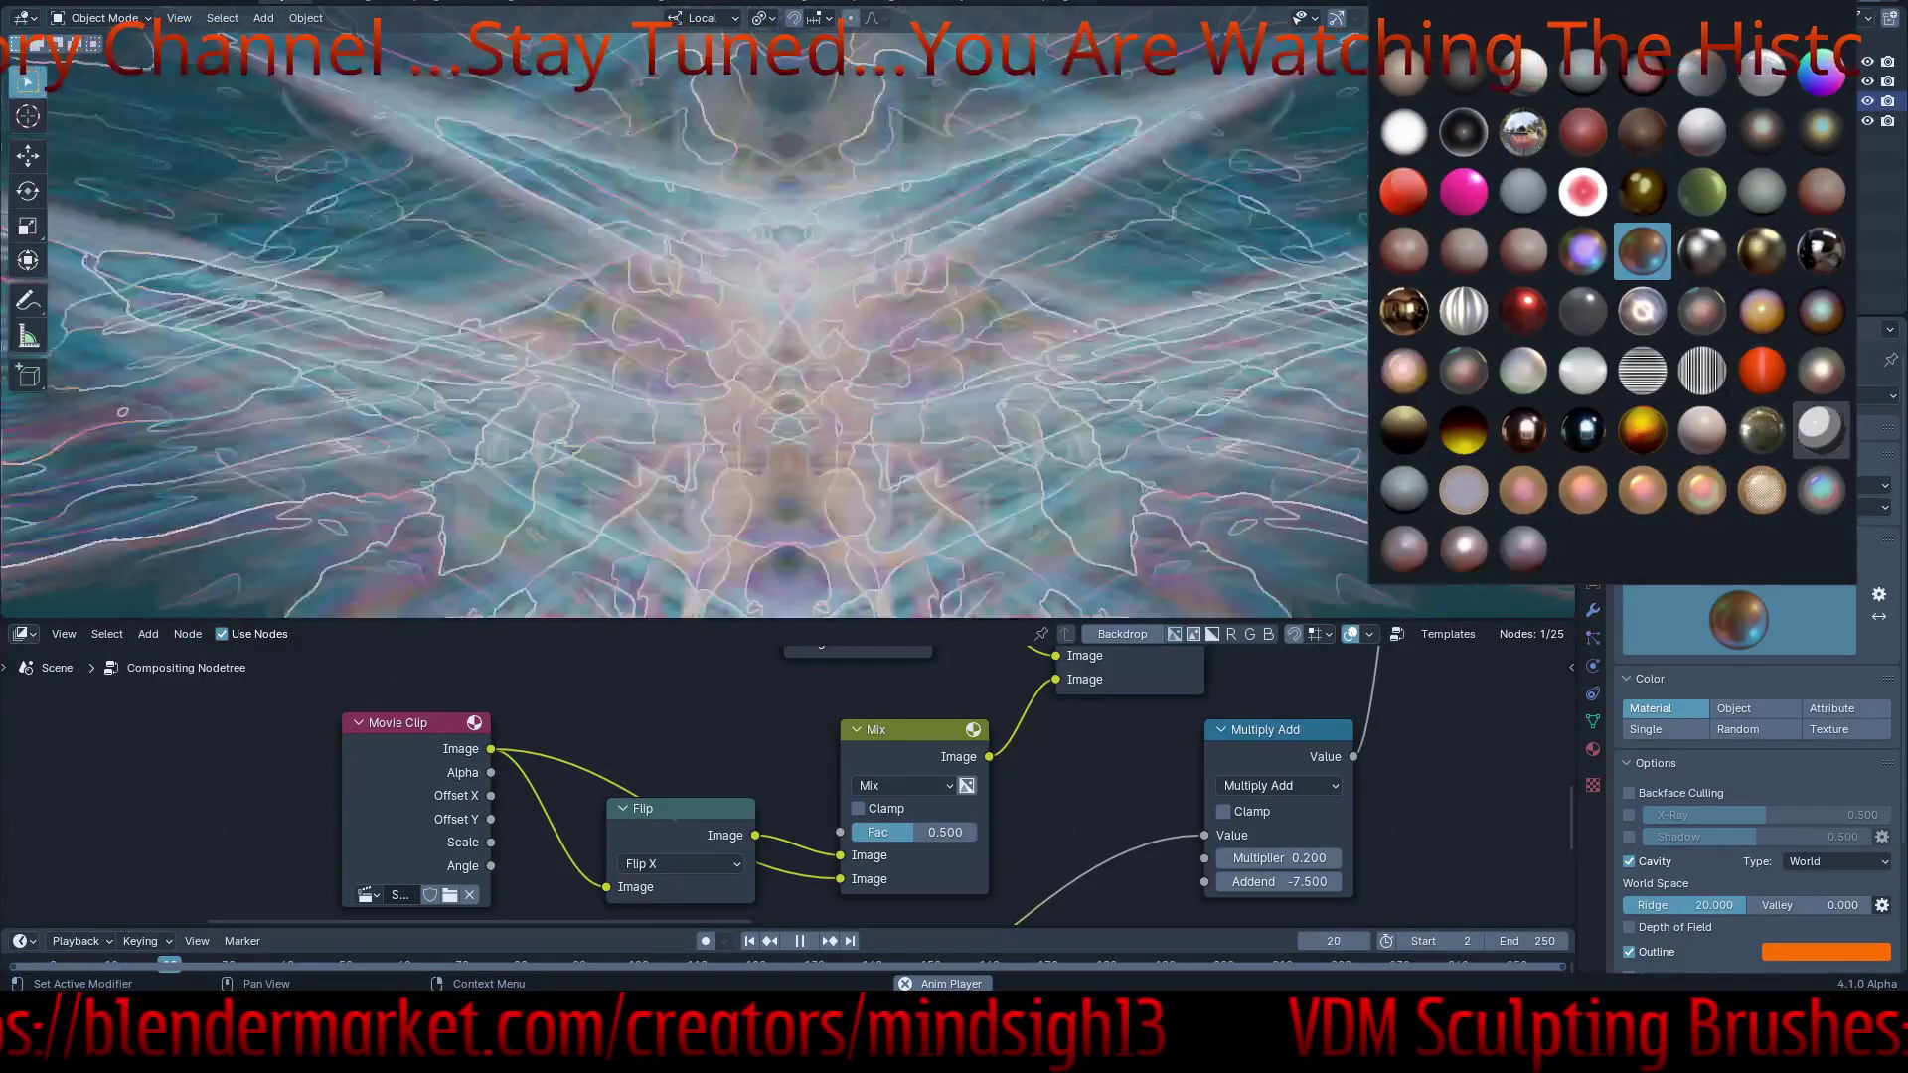
pyautogui.click(1821, 430)
# - Delete the SimpleDeform and Wireframe modifiers from the Torus, keeping only Wave
pyautogui.moveTo(994, 328); pyautogui.dragTo(795, 338, button='middle')
pyautogui.scroll(-4, 794, 338)
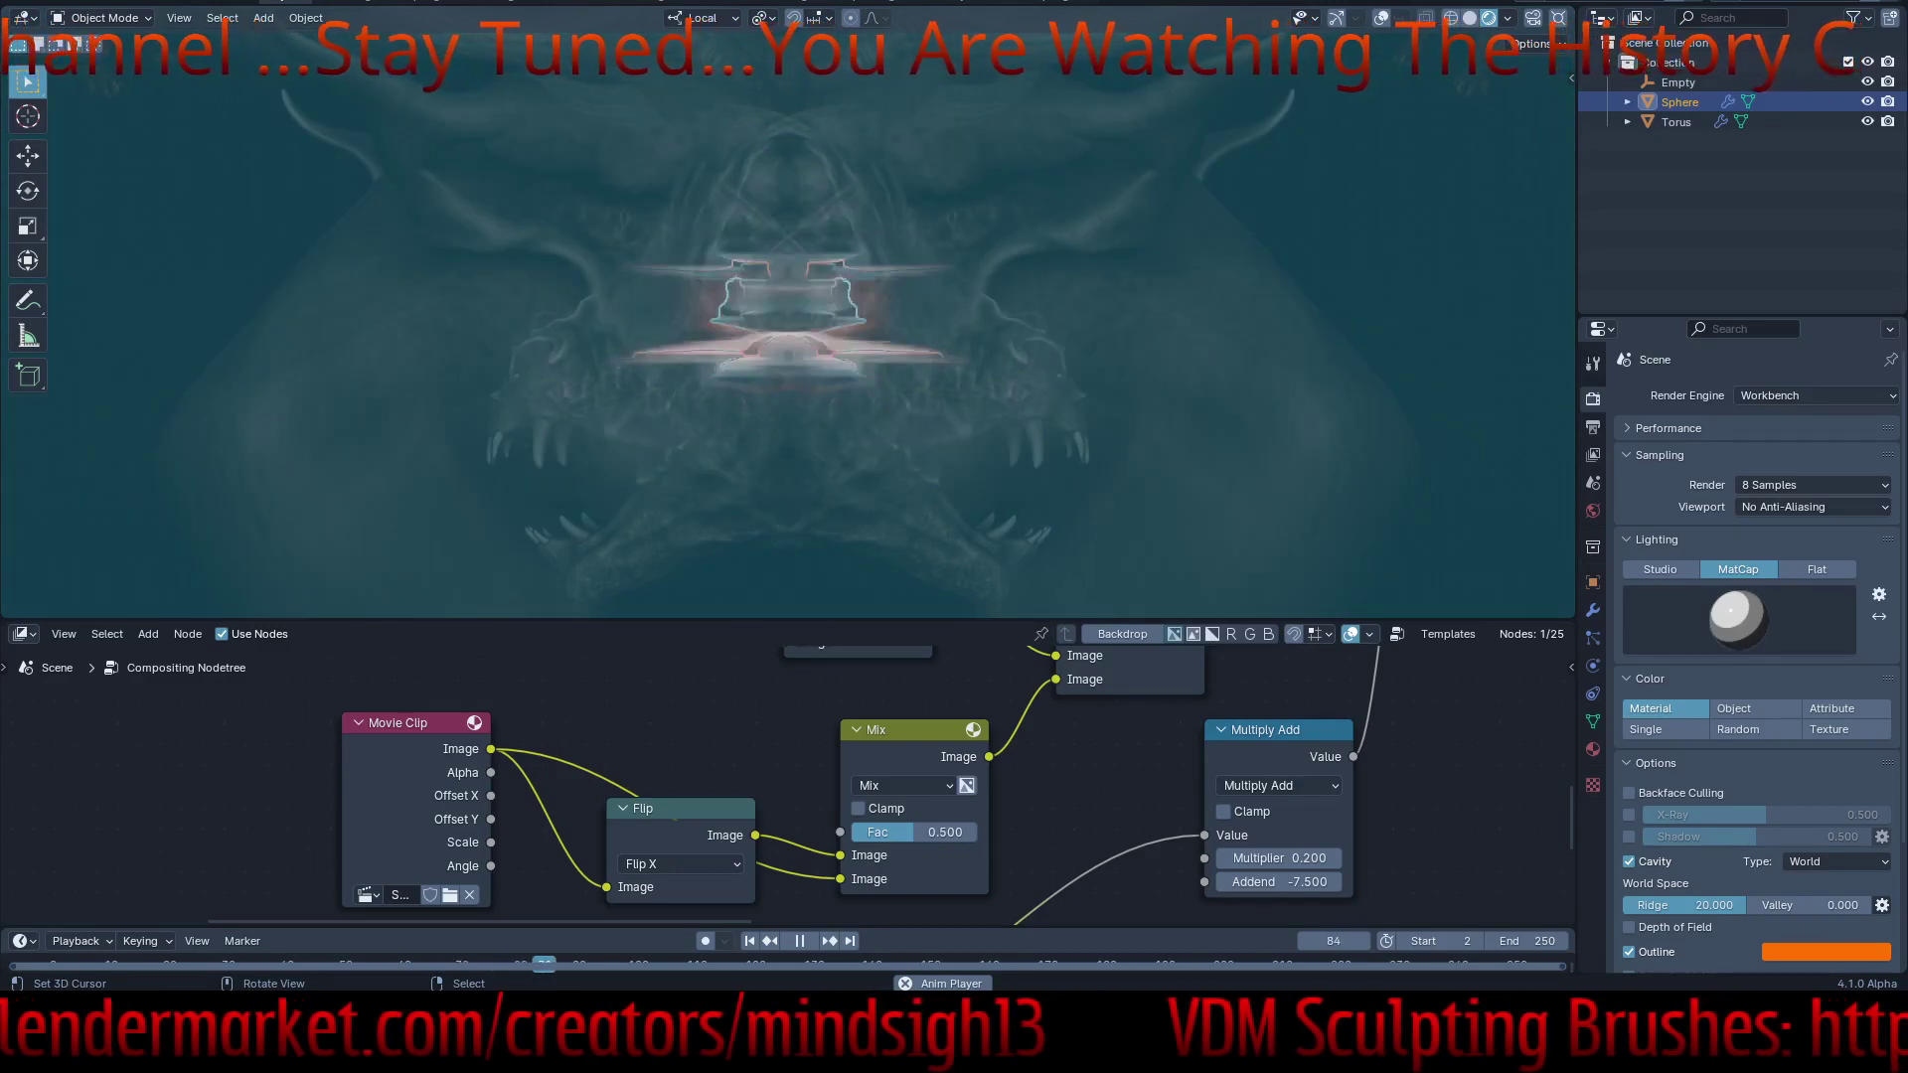
pyautogui.keyDown('shift'); pyautogui.moveTo(794, 337); pyautogui.dragTo(1292, 337, button='middle'); pyautogui.keyUp('shift')
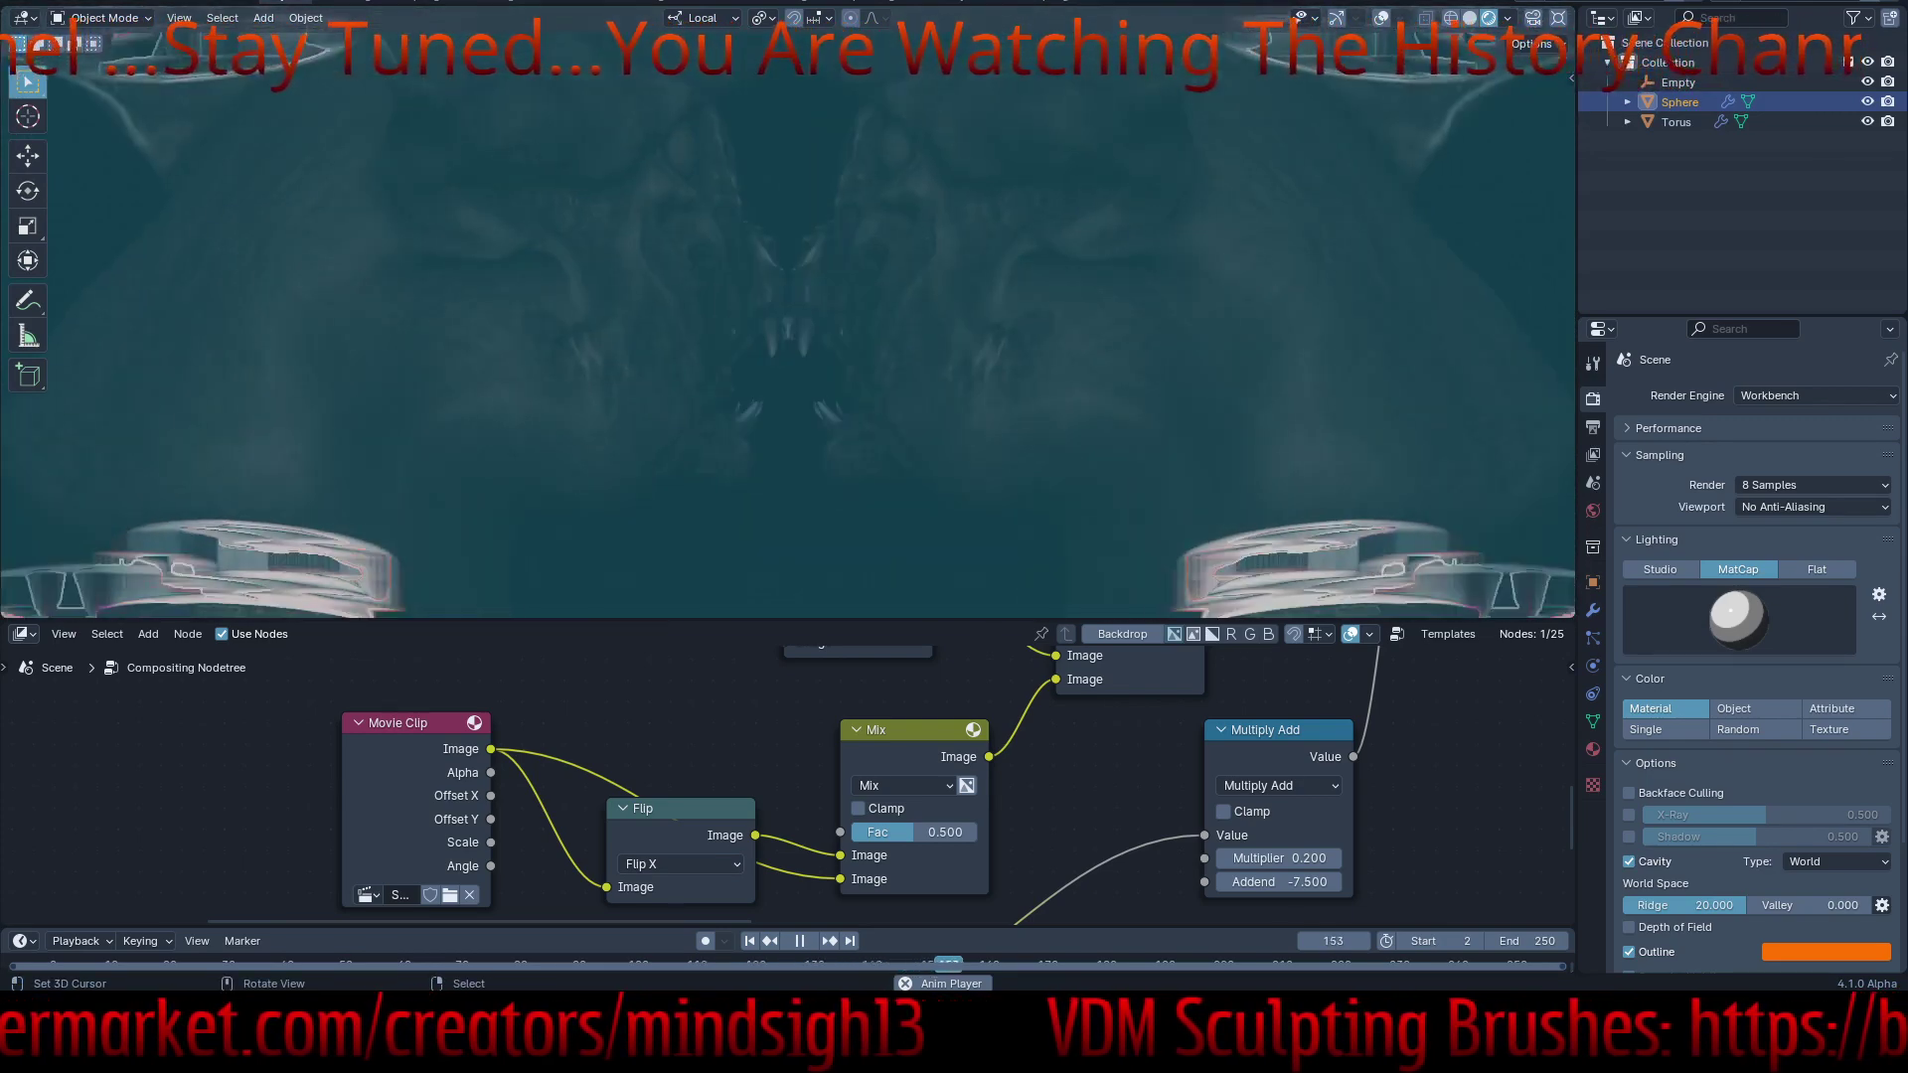
pyautogui.click(1678, 123)
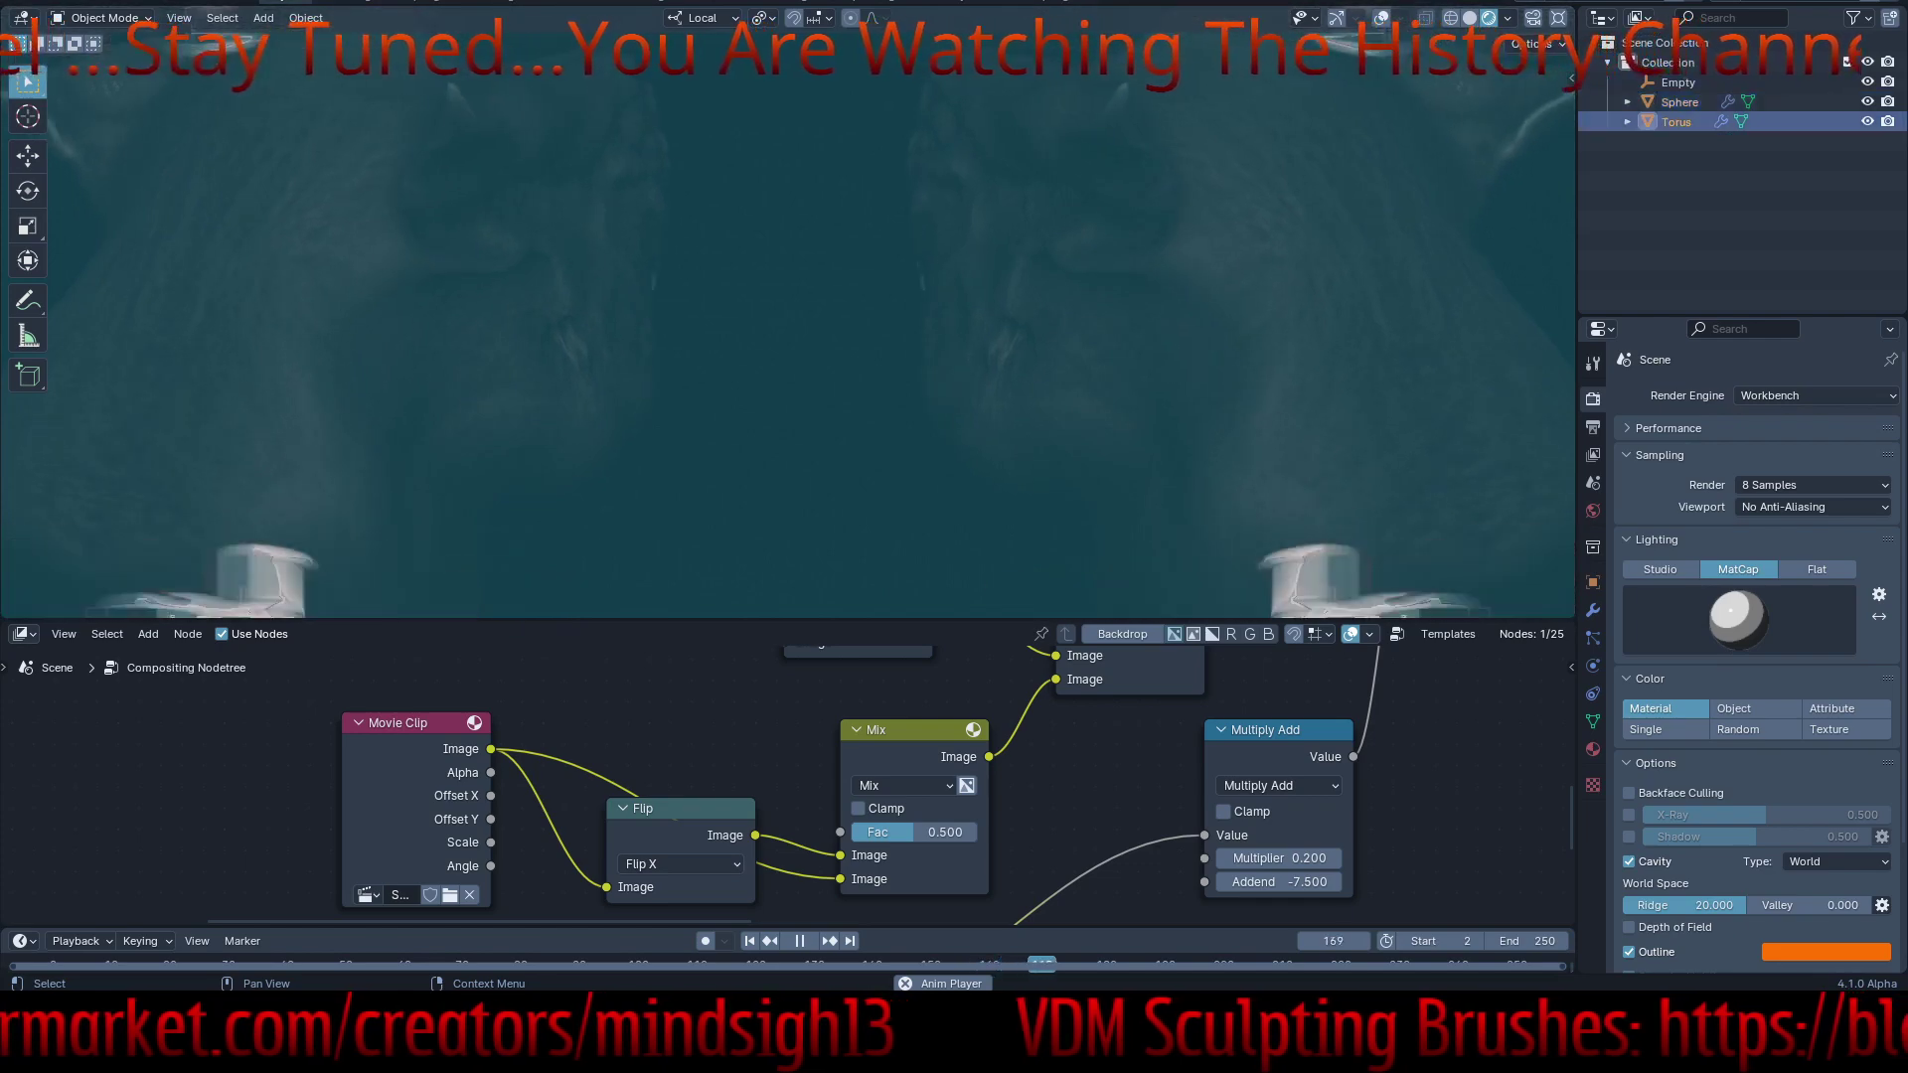
pyautogui.click(1593, 610)
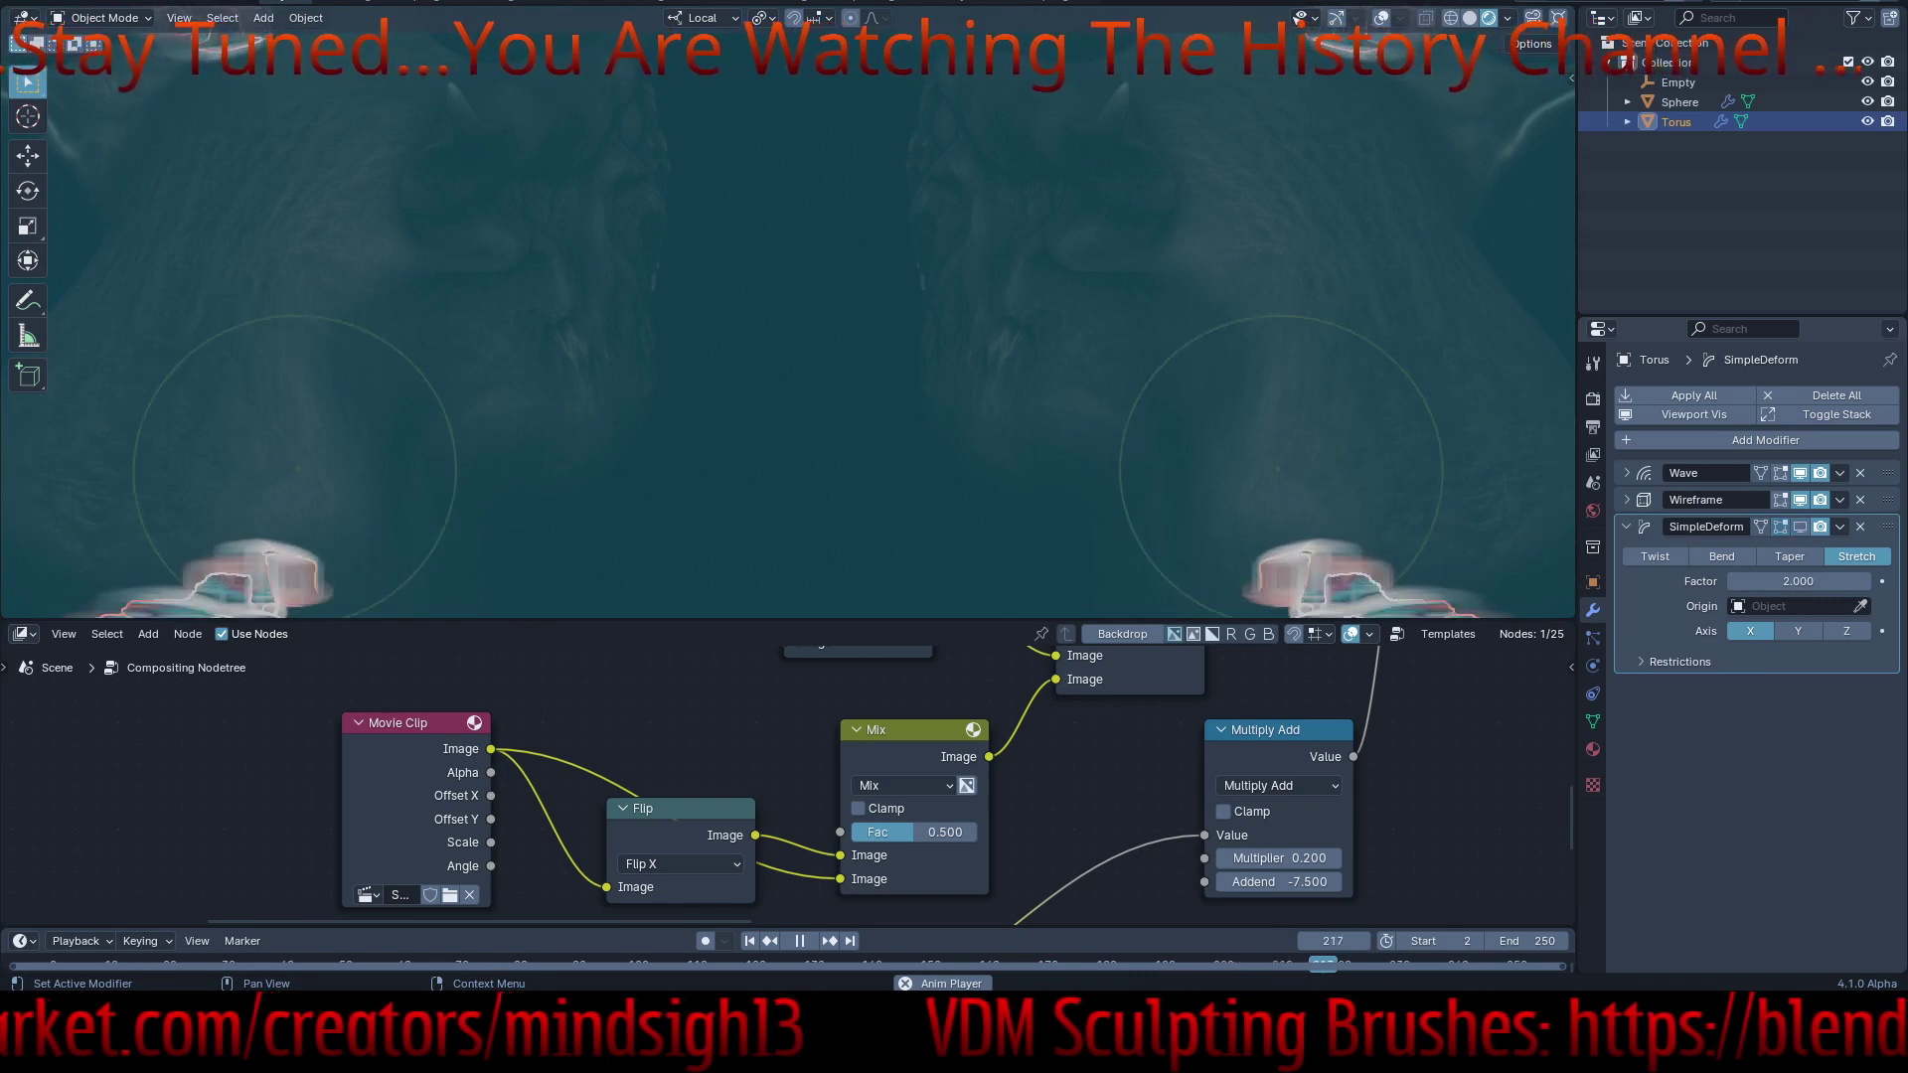
pyautogui.click(1860, 527)
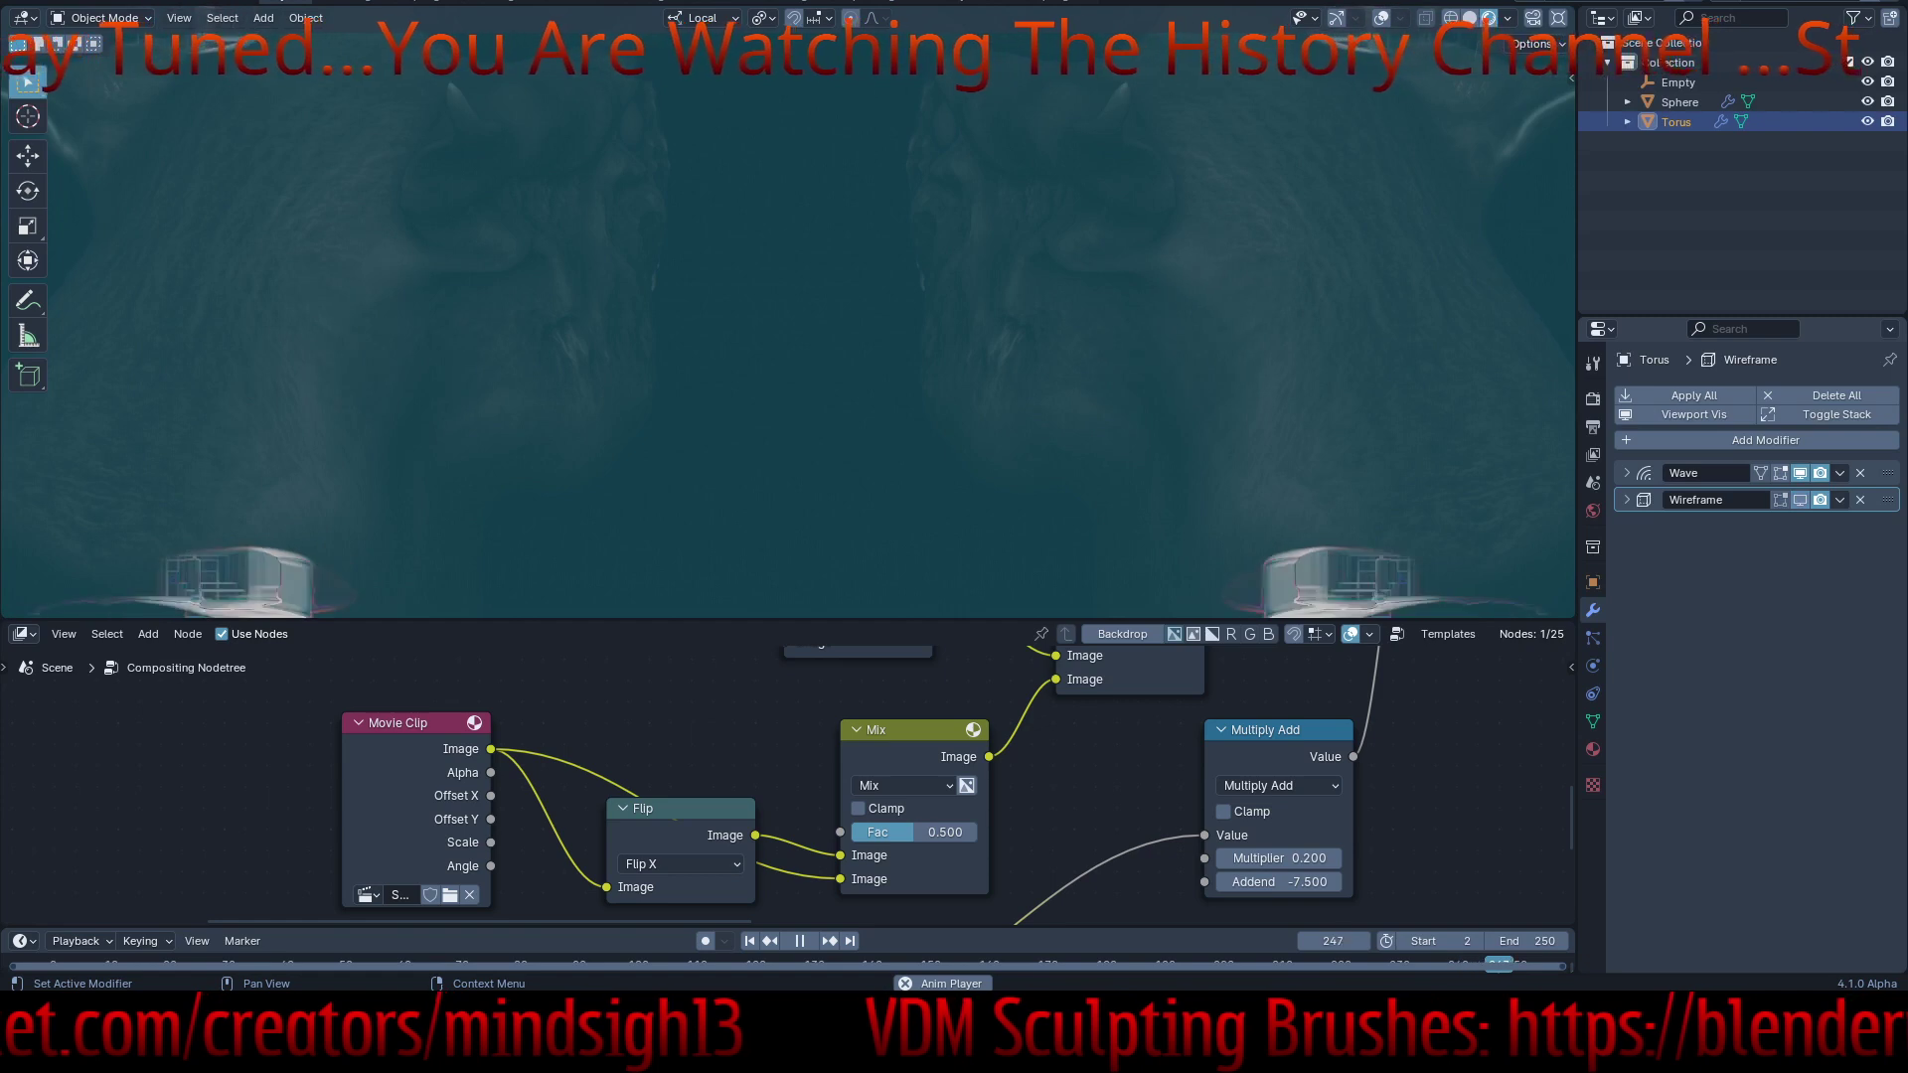
pyautogui.click(1799, 500)
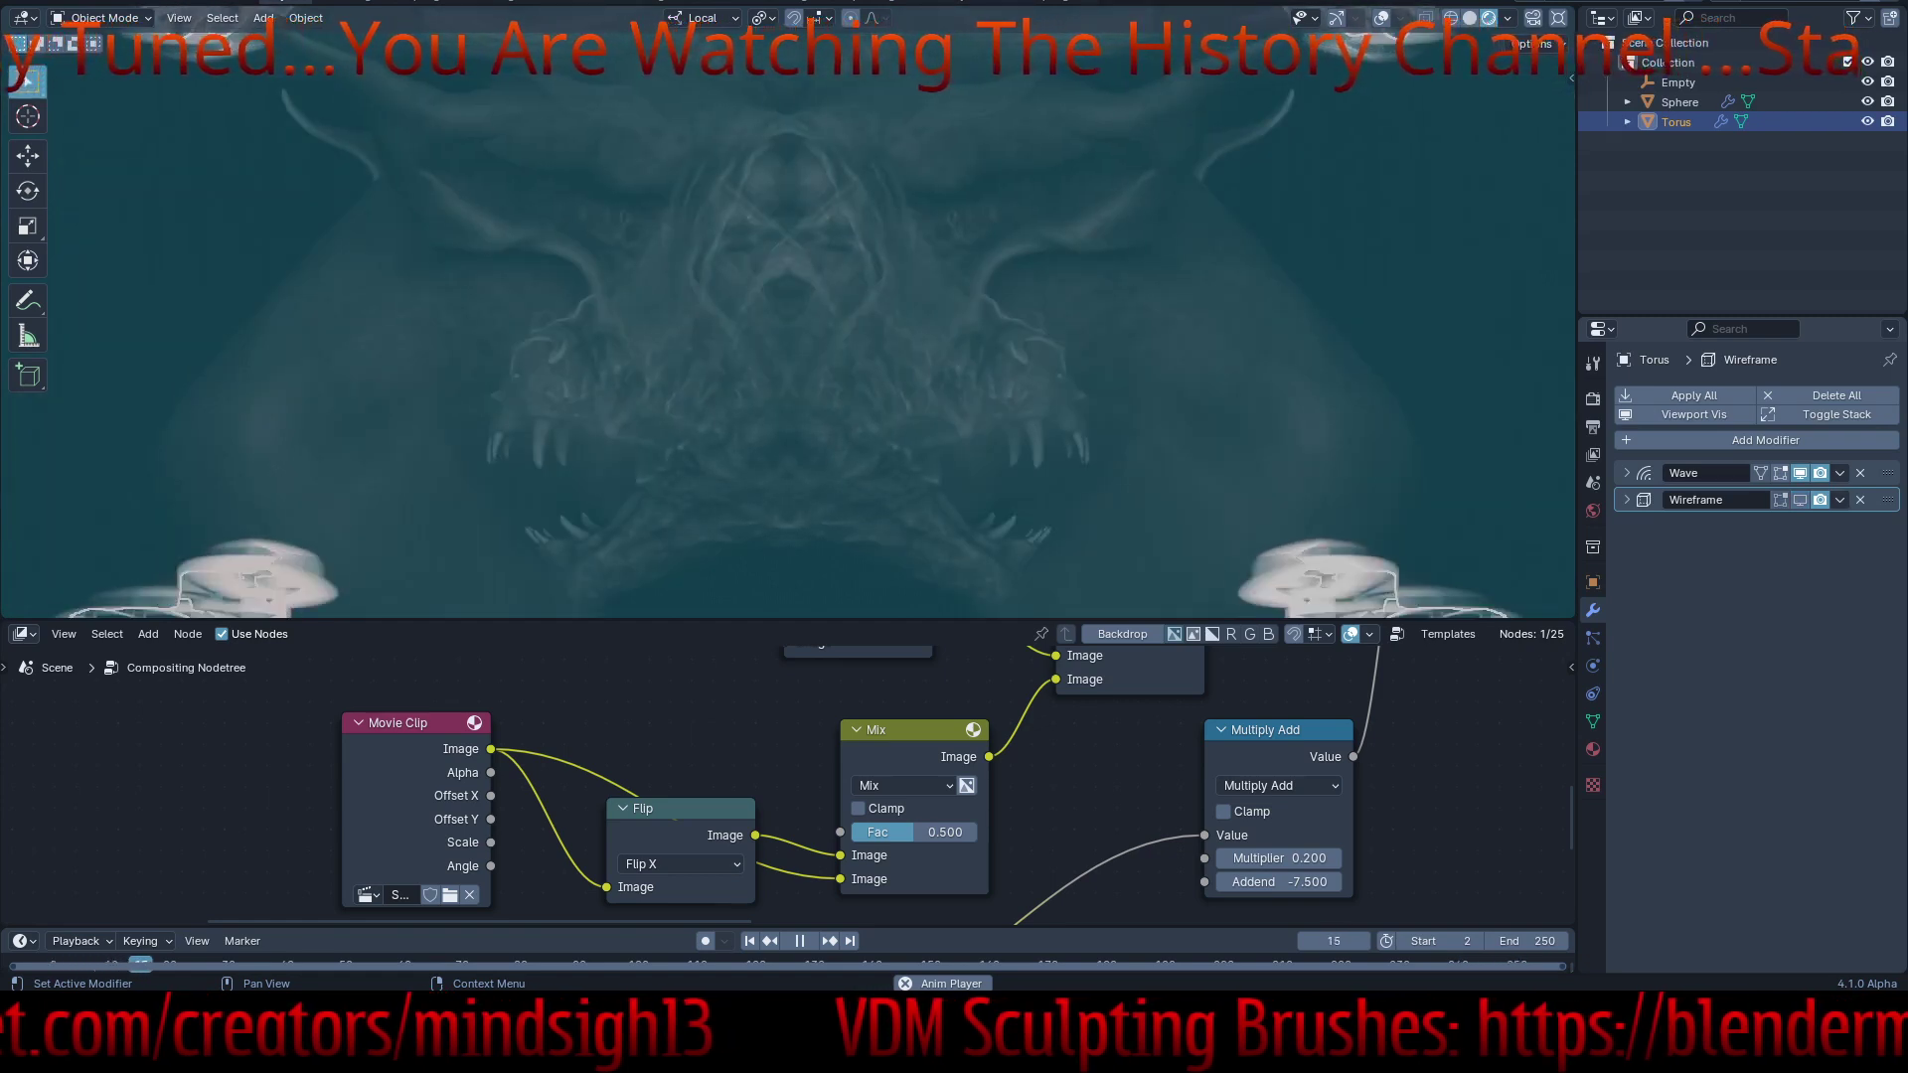
pyautogui.click(1860, 499)
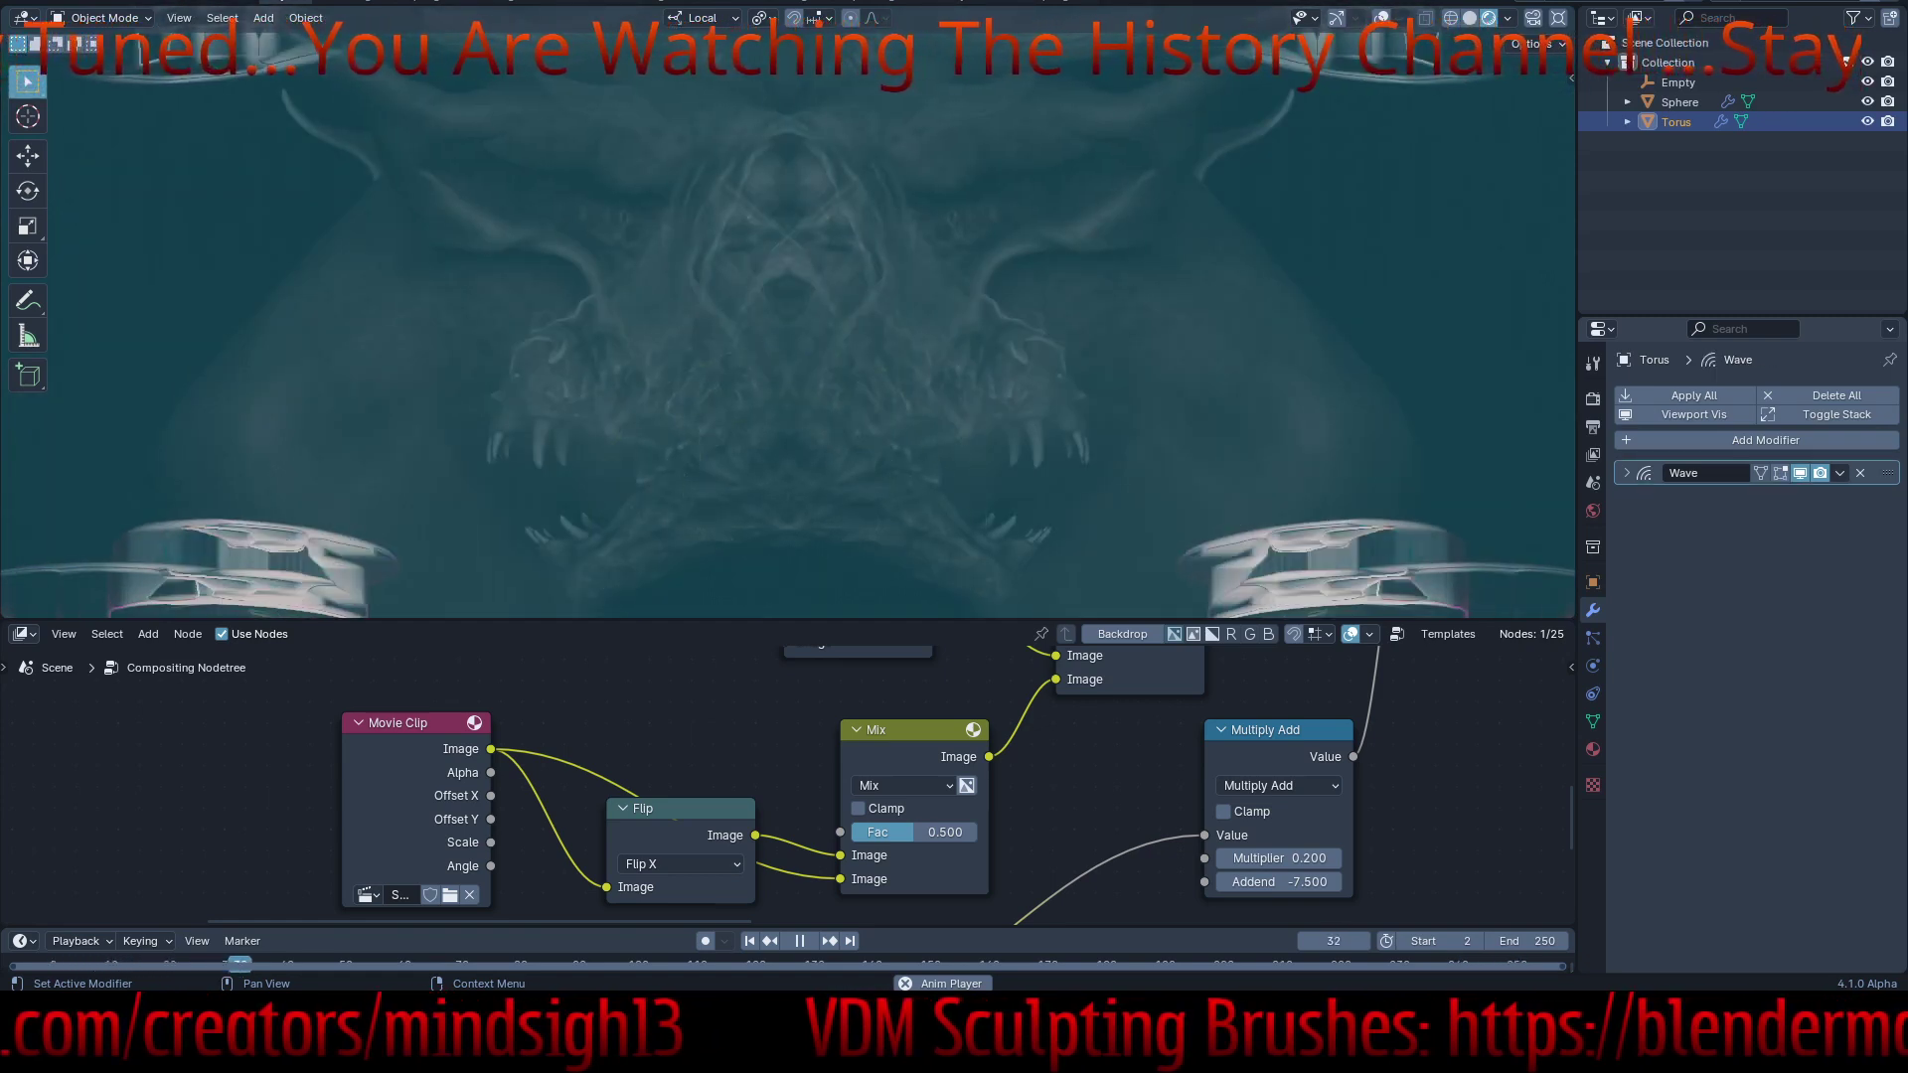
# - Select the Sphere and set the Factor of its Taper SimpleDeform modifier to 10
pyautogui.click(1679, 102)
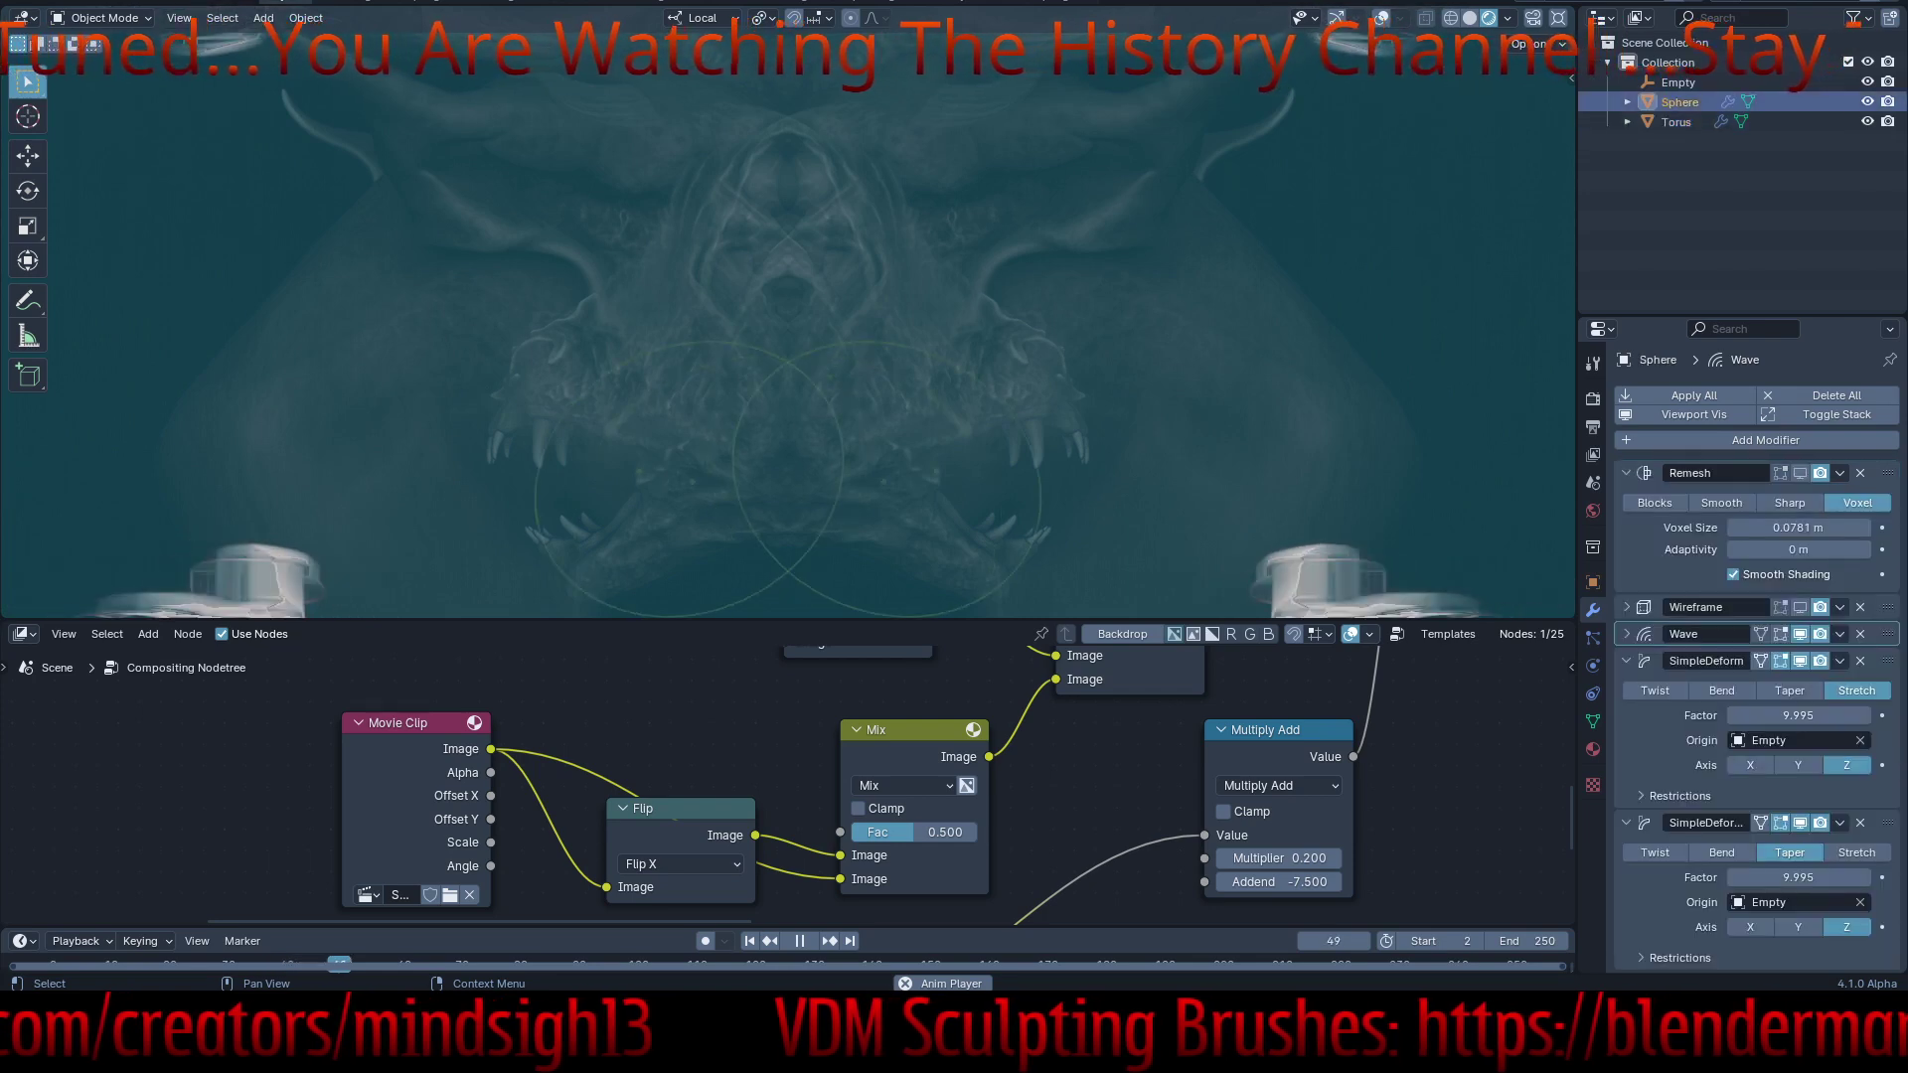
pyautogui.click(1625, 473)
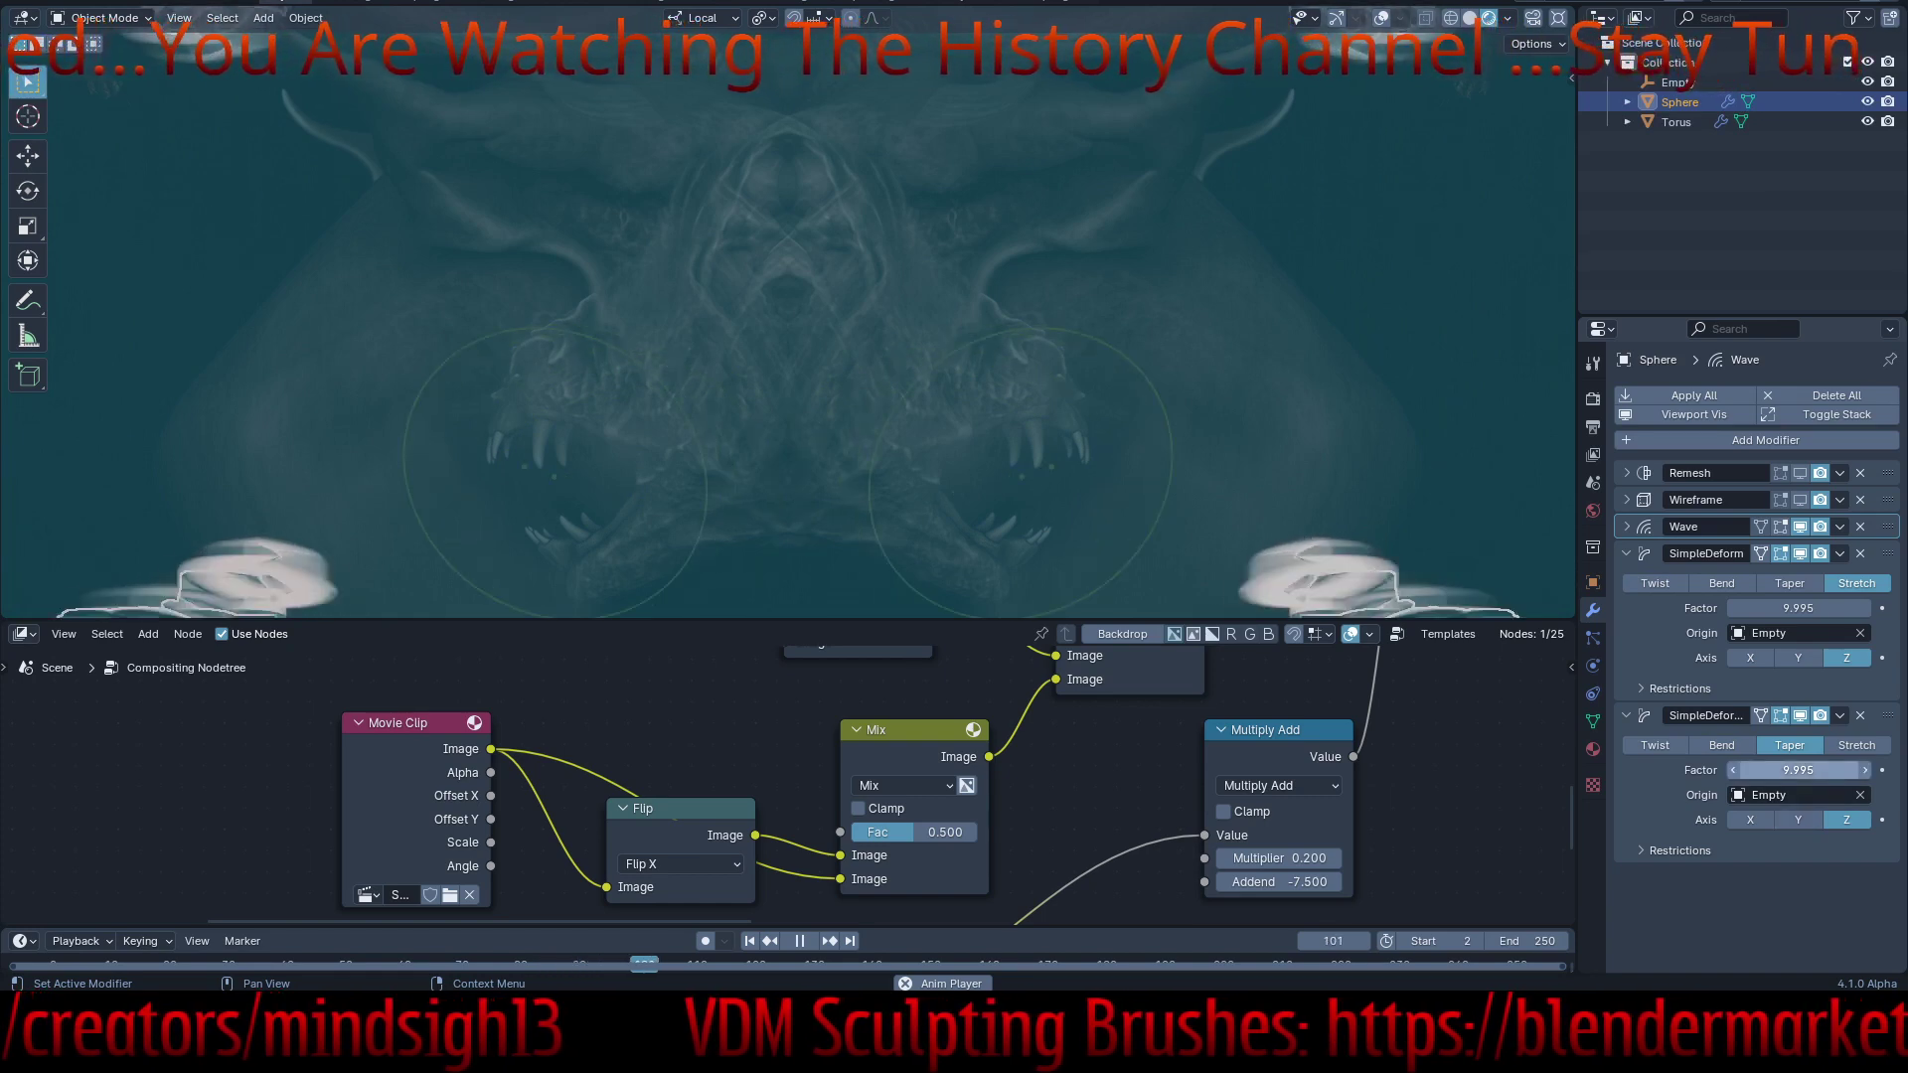
pyautogui.click(1864, 770)
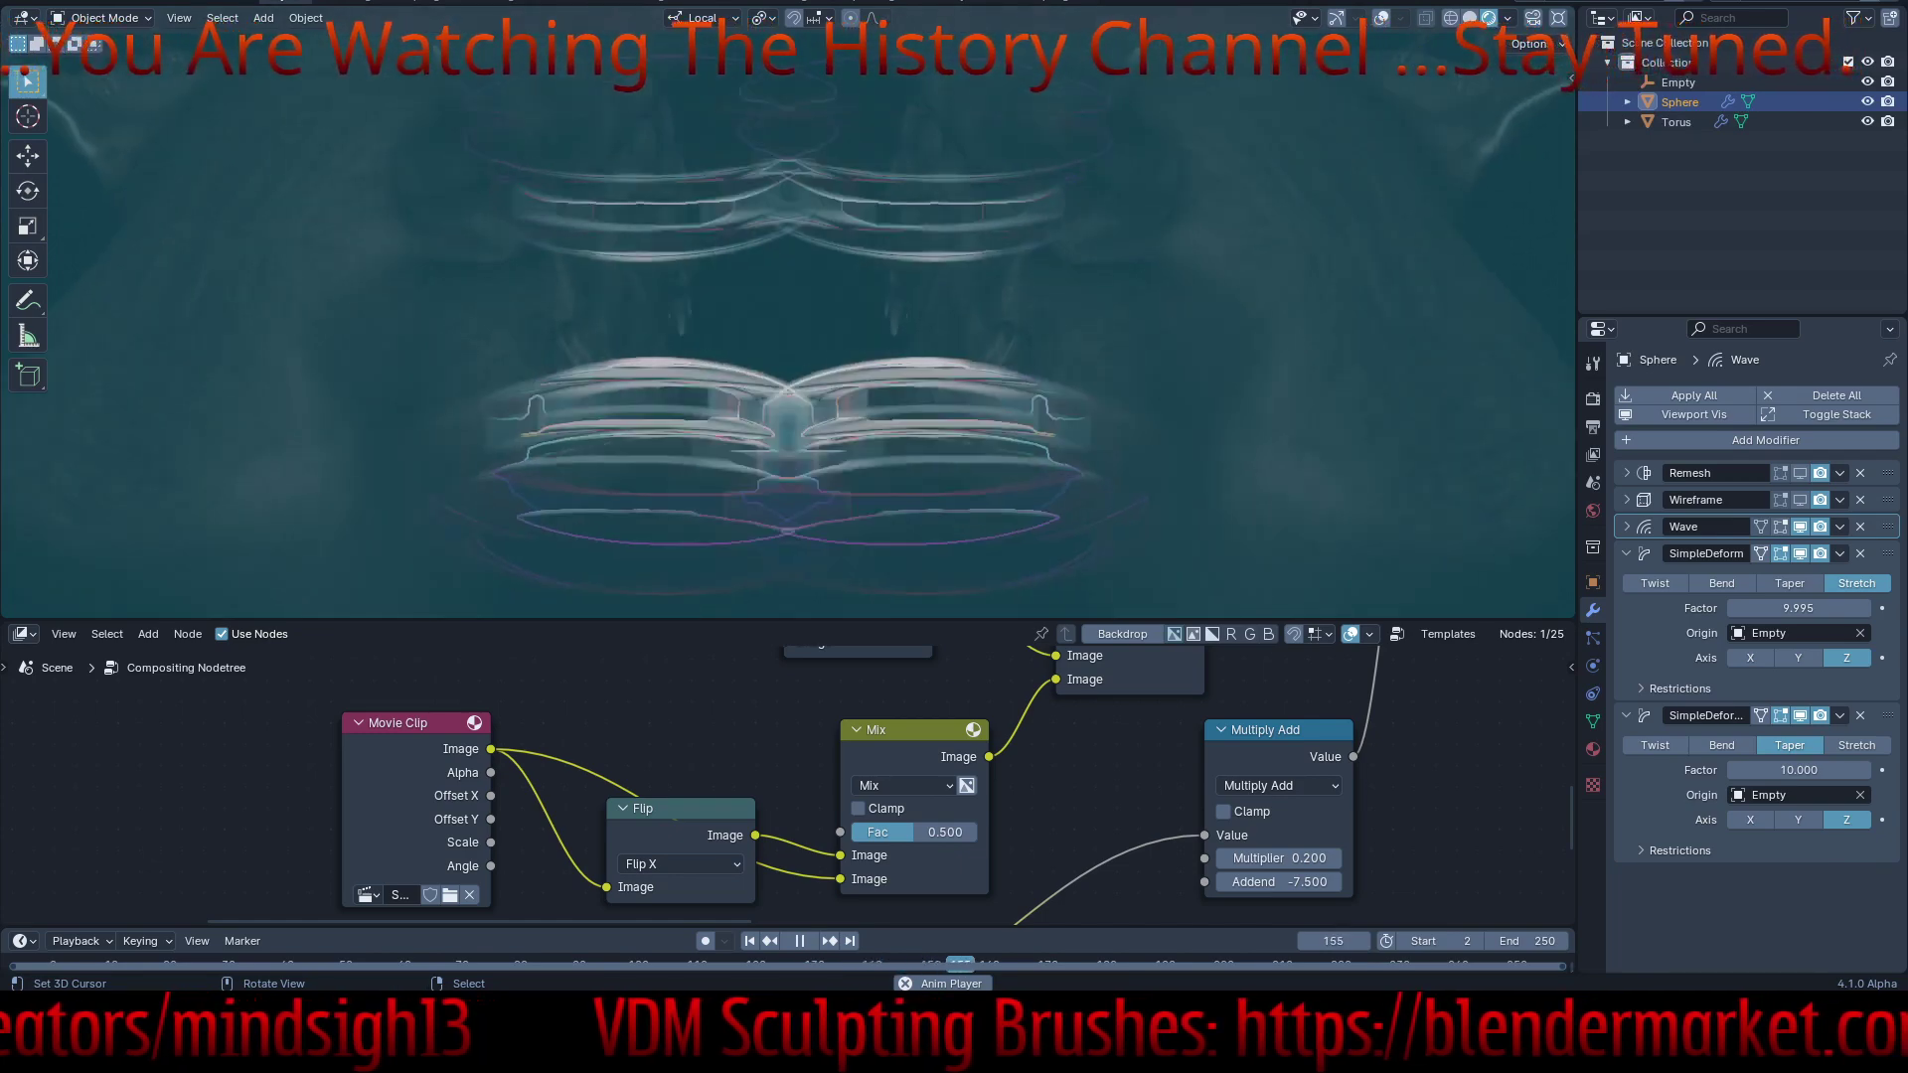
pyautogui.moveTo(789, 328); pyautogui.dragTo(874, 338, button='middle')
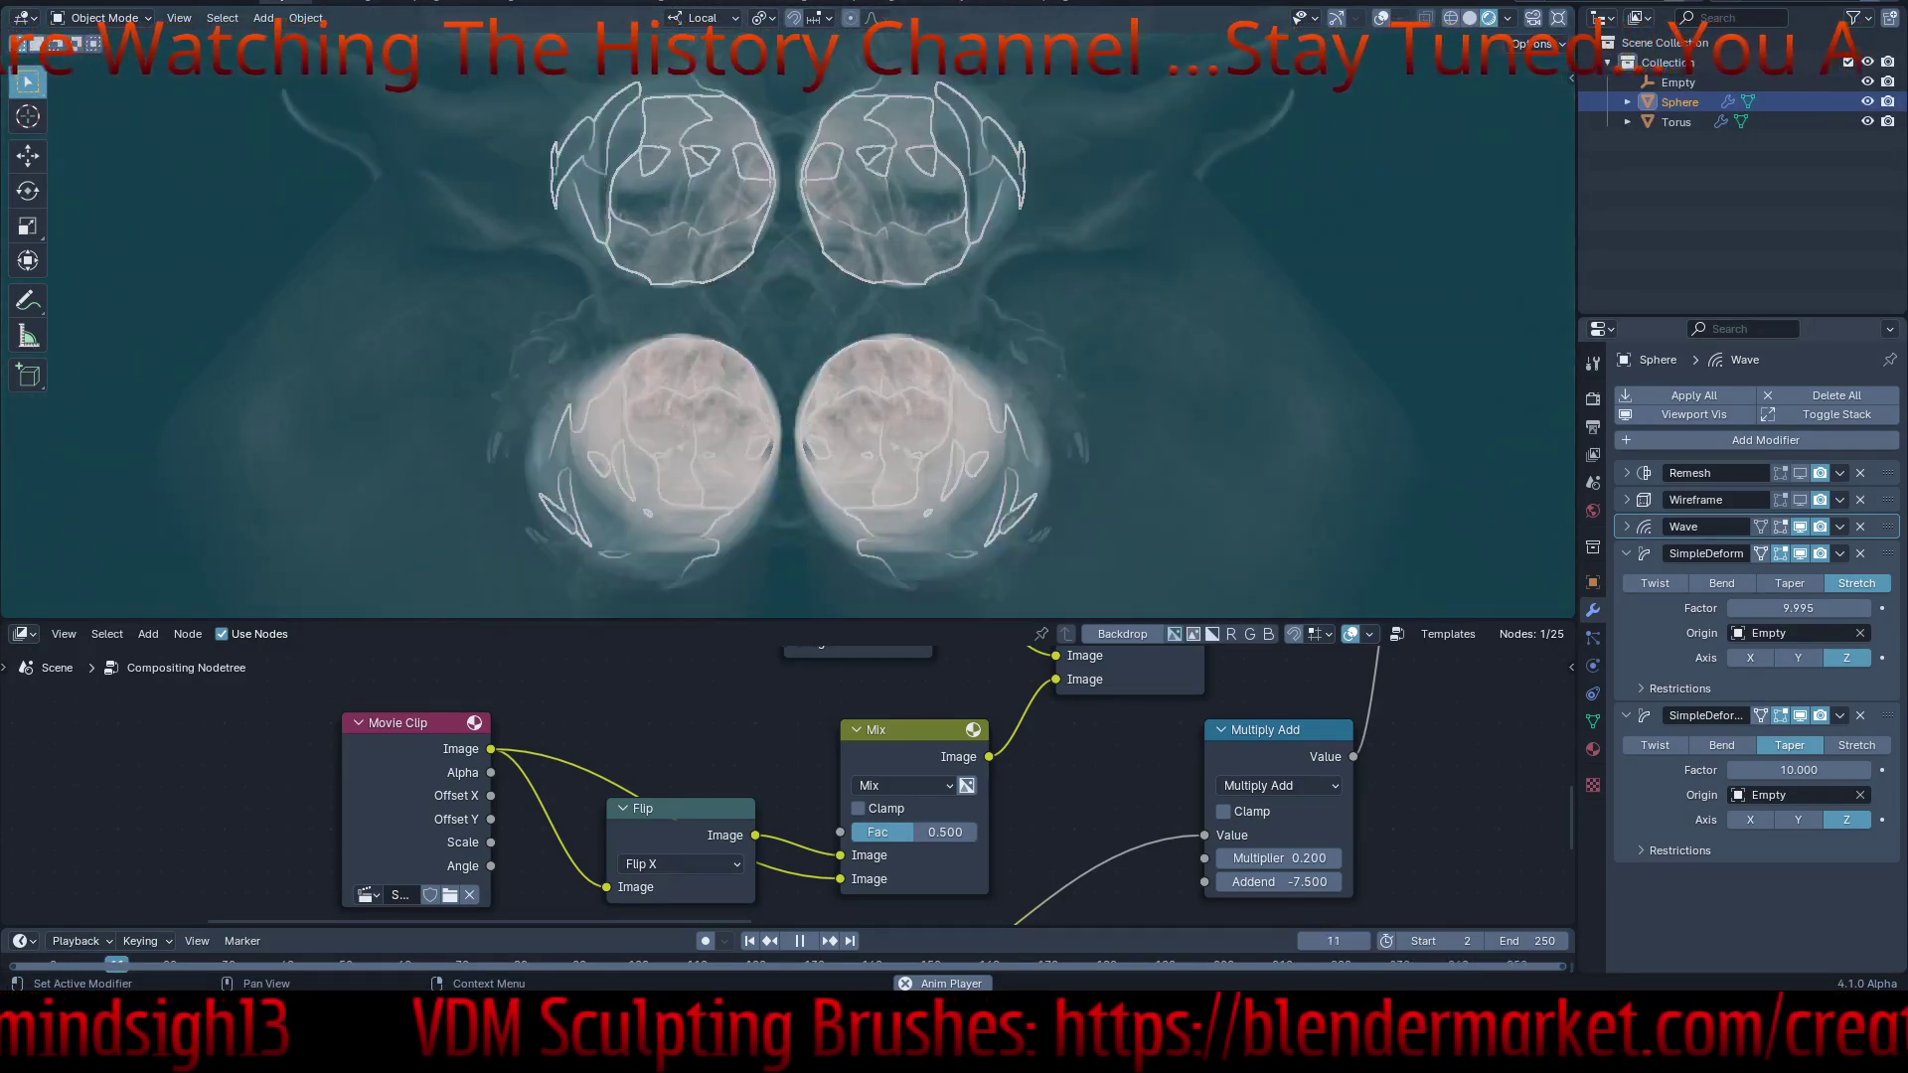
# - Set the Sphere's first SimpleDeform to the Y axis, try its Bend and Stretch modes, and settle on Twist
pyautogui.click(1798, 658)
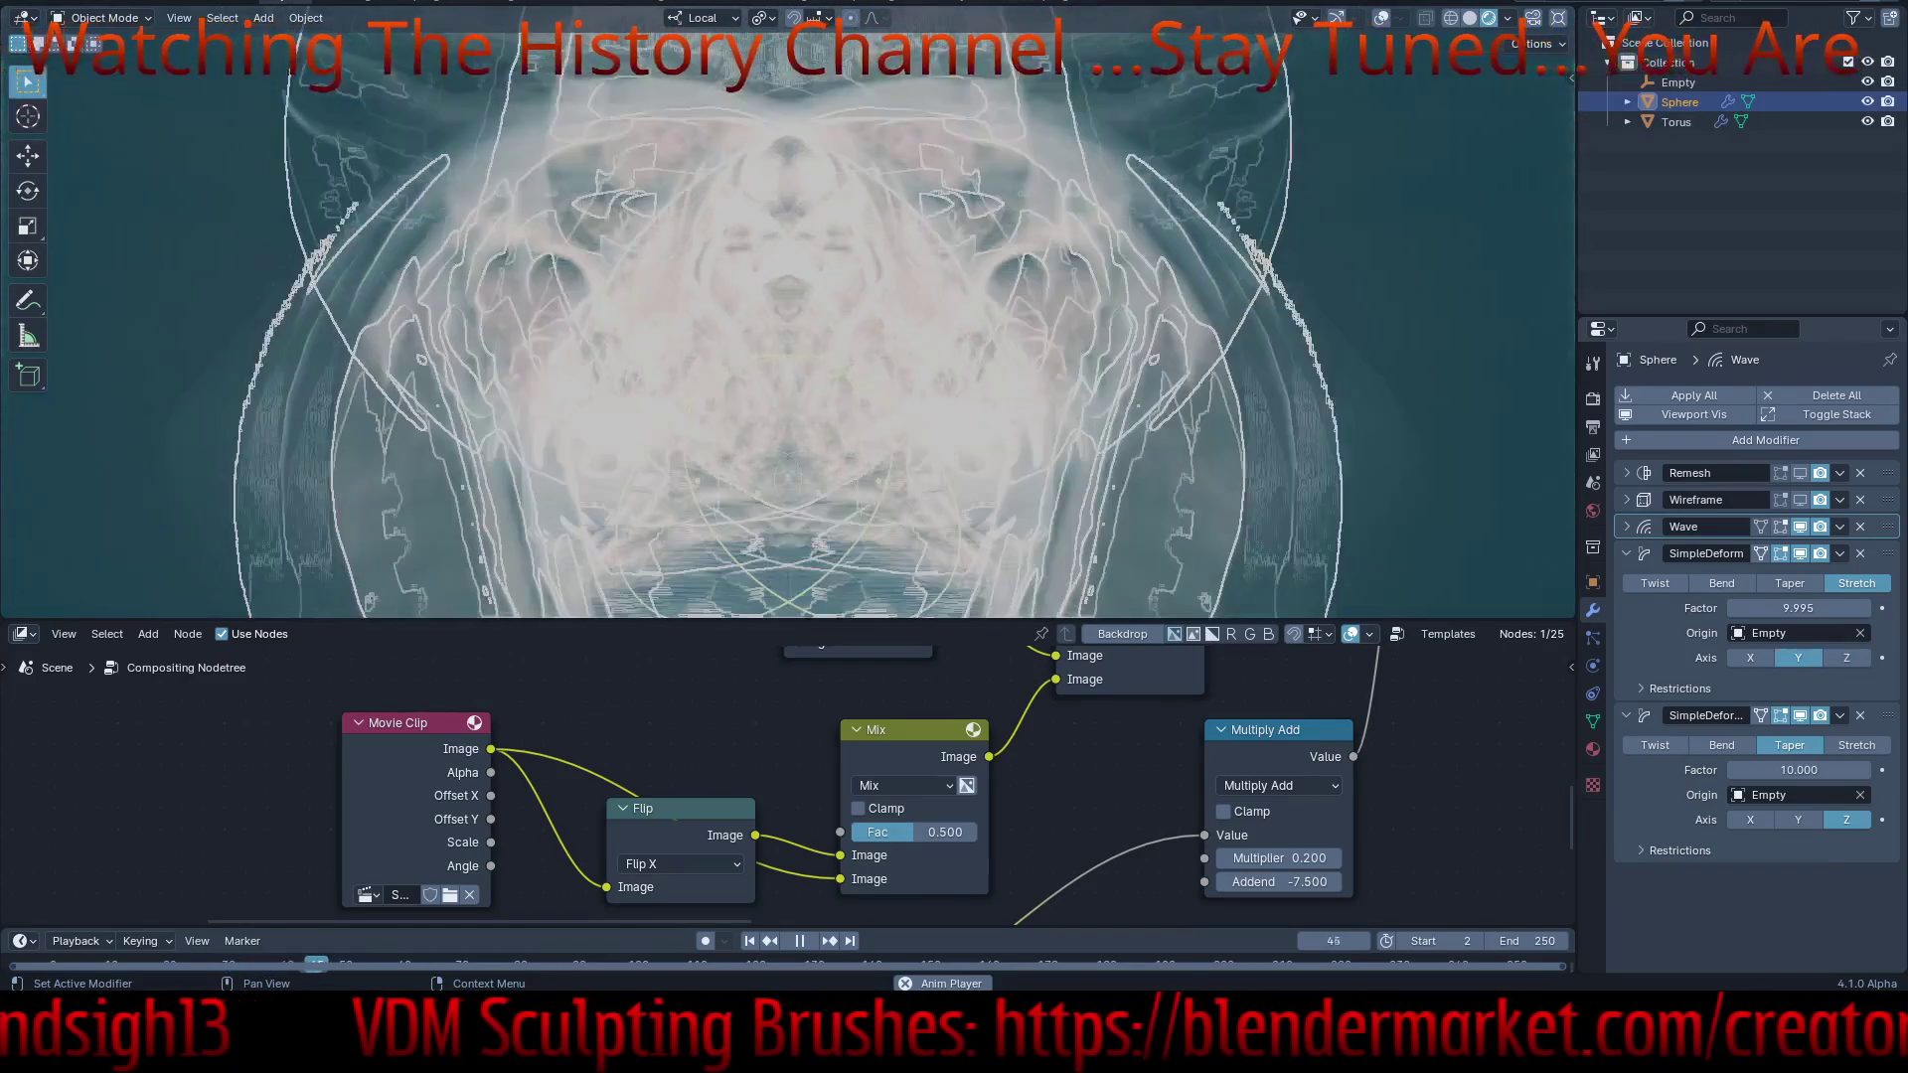
pyautogui.click(1722, 583)
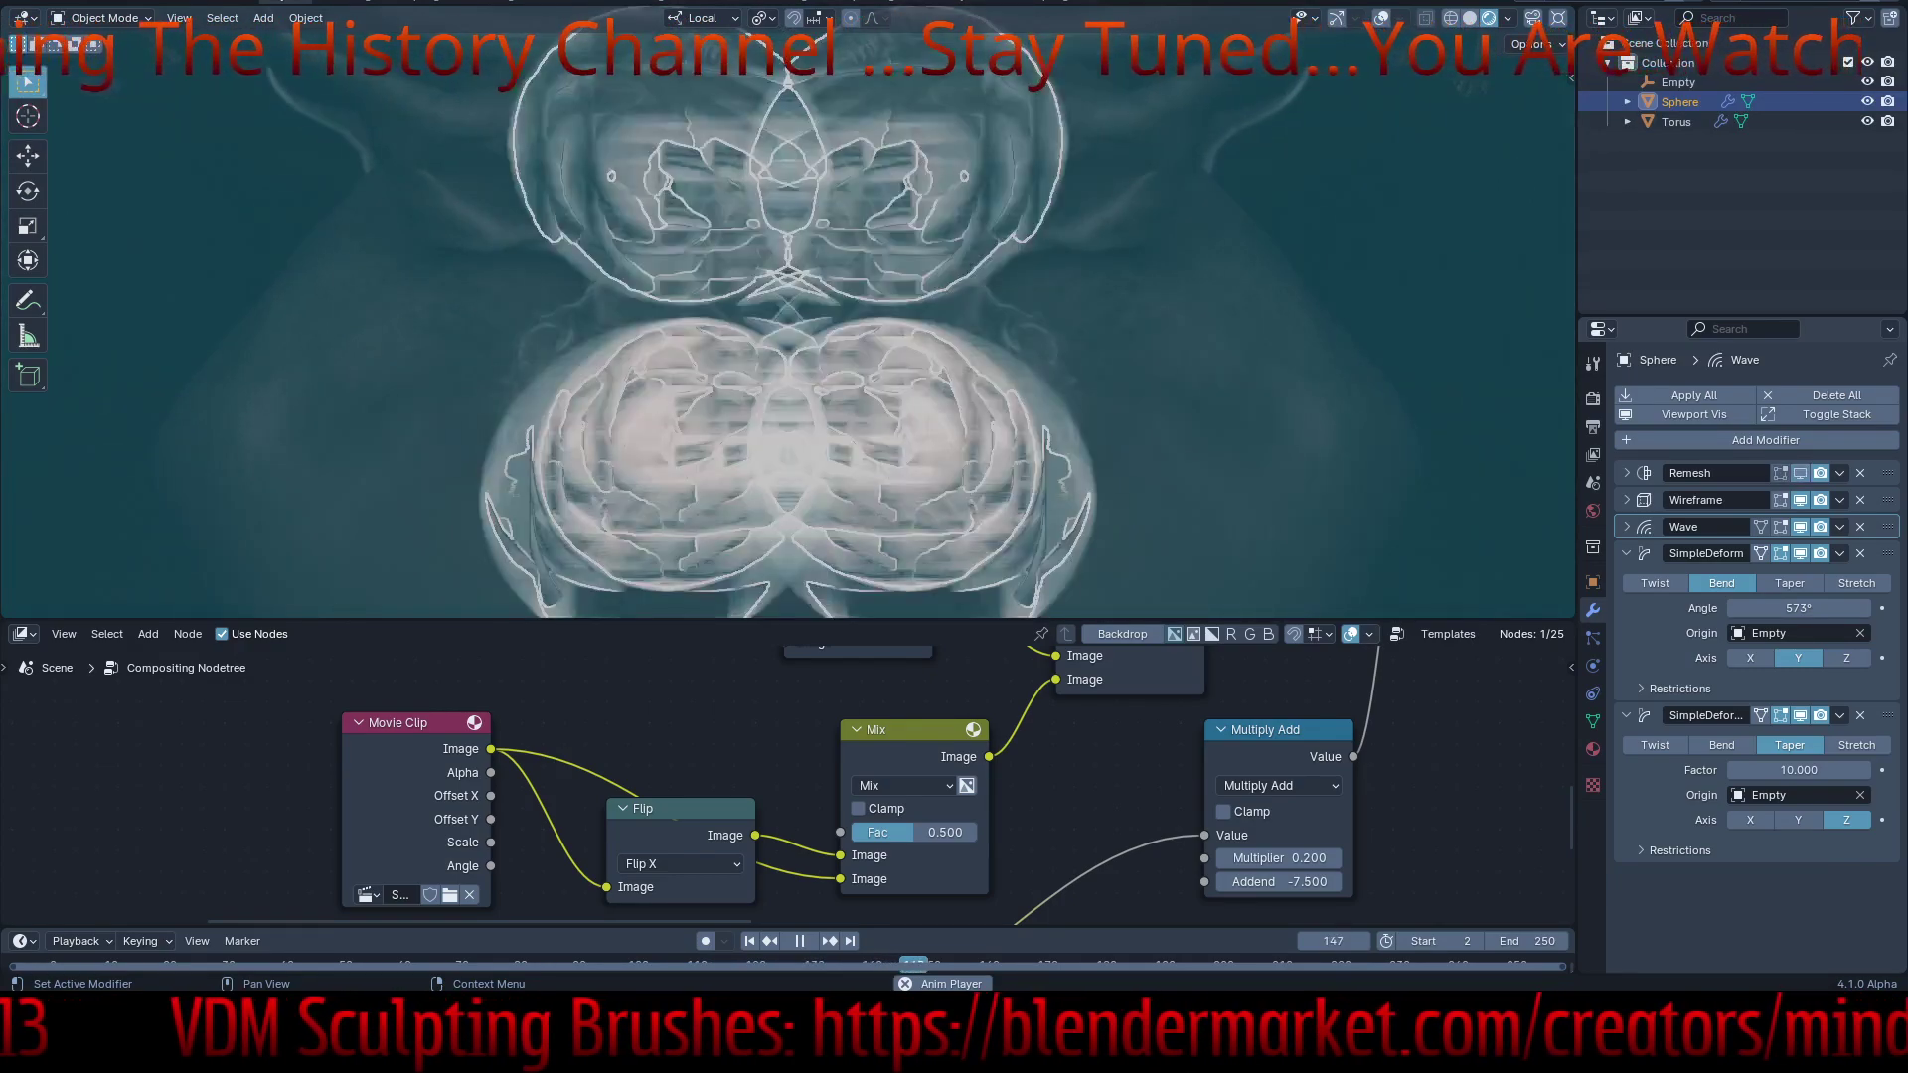
pyautogui.click(1855, 583)
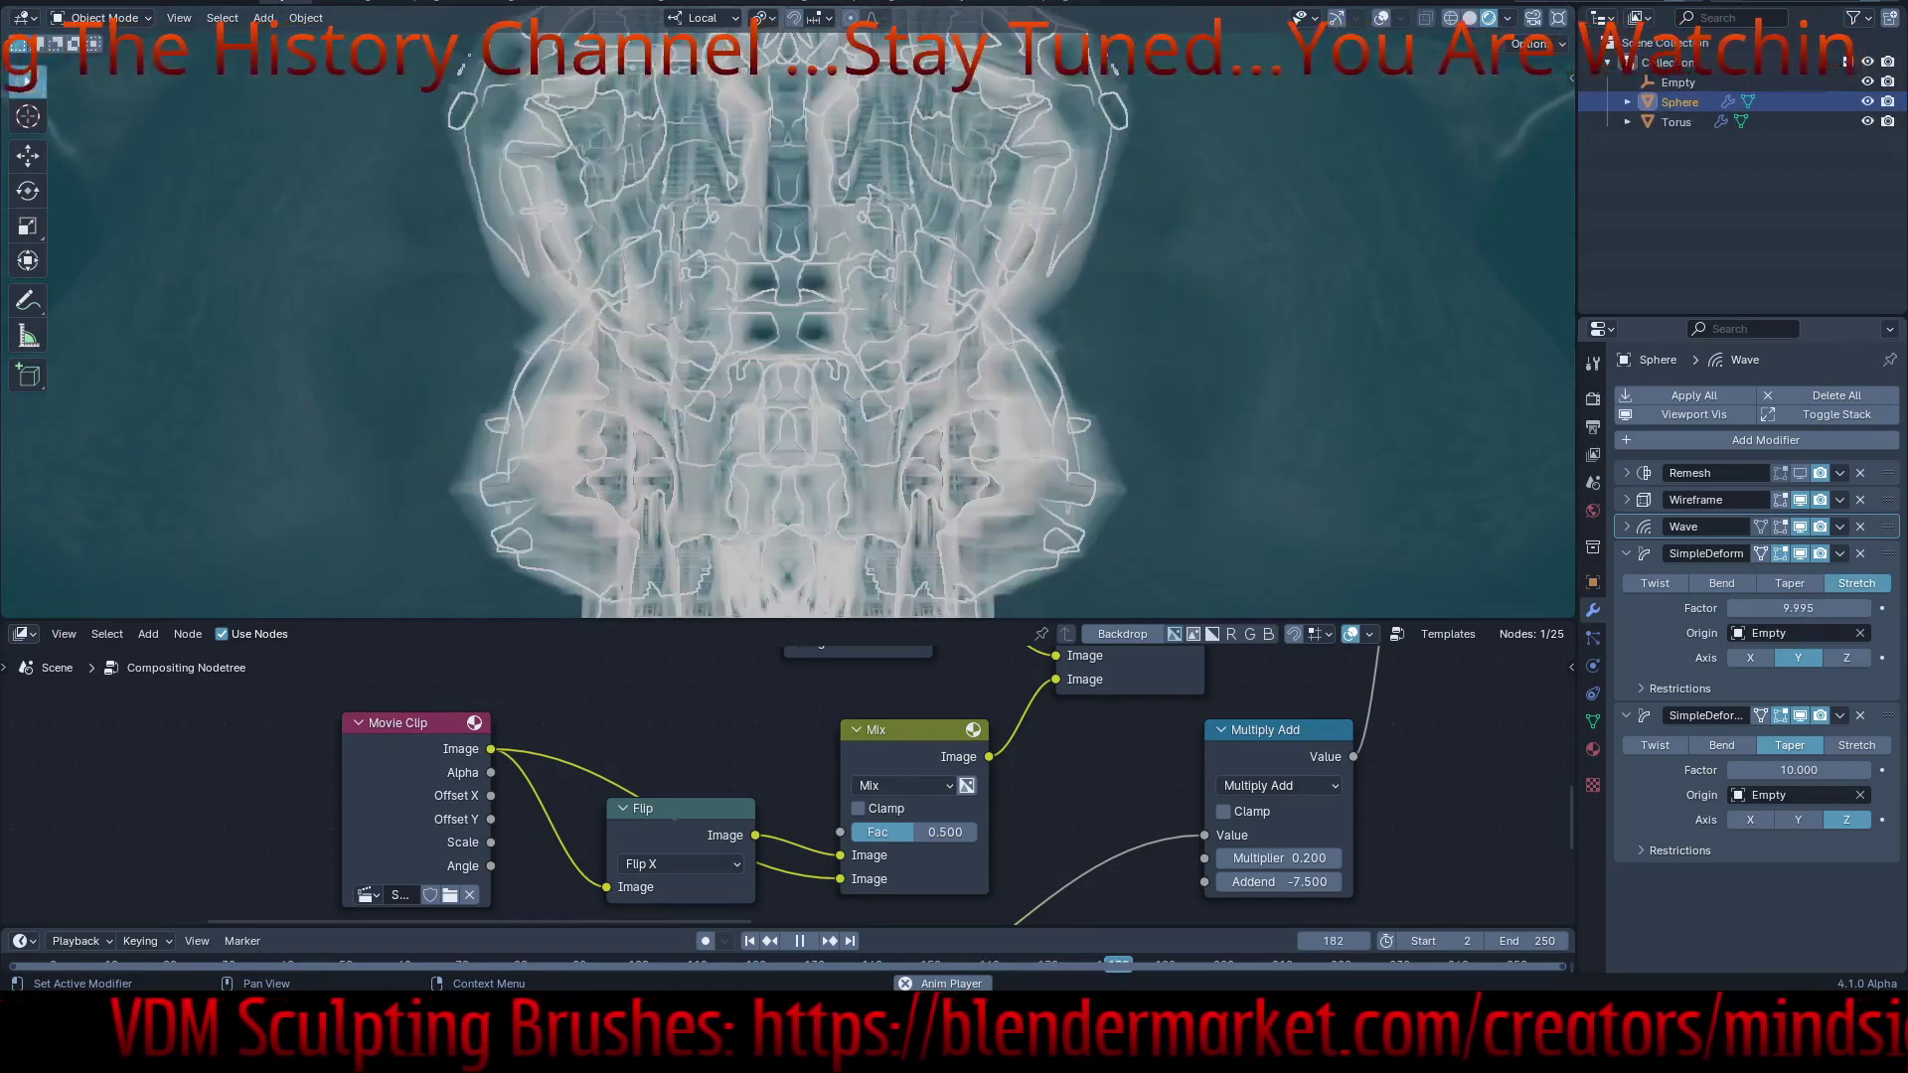
pyautogui.click(1655, 583)
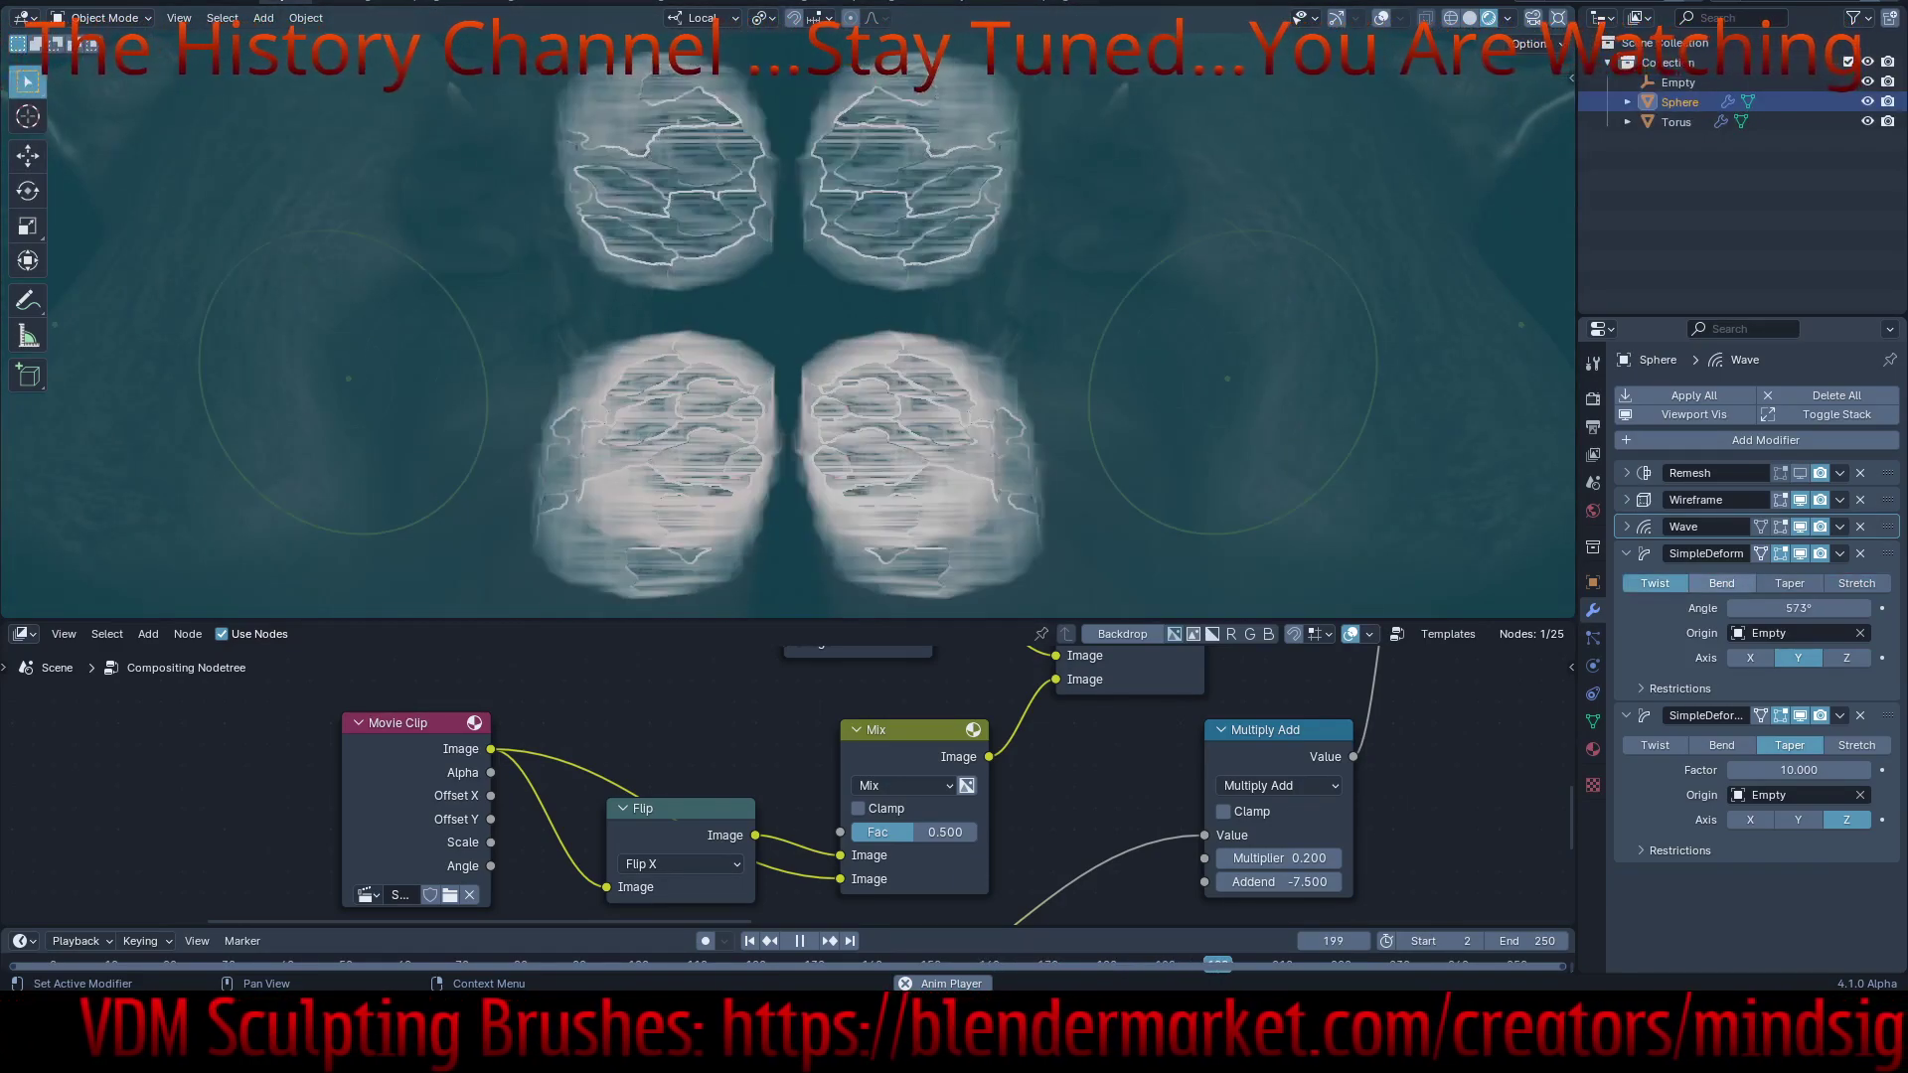
# - Switch the Sphere's second SimpleDeform to Stretch, try the X and Z axes, and settle on Y
pyautogui.click(1856, 746)
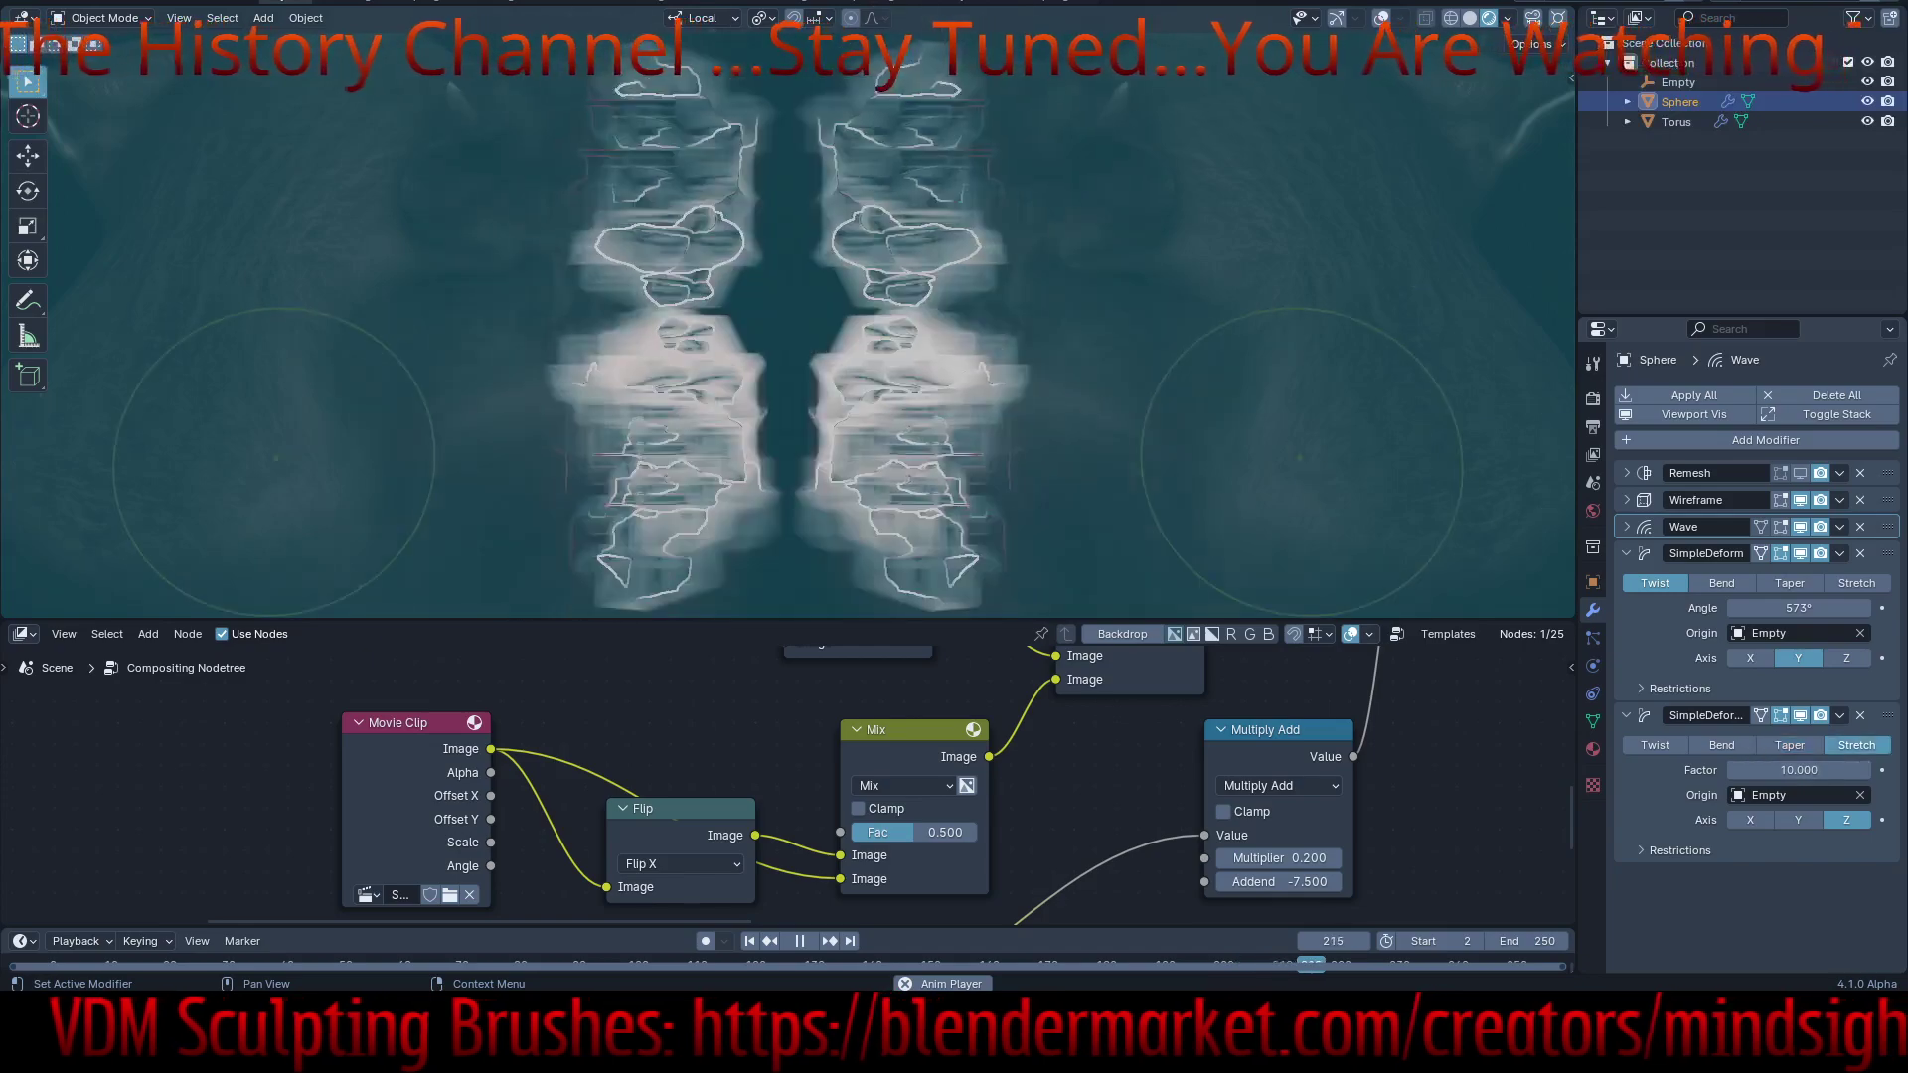
pyautogui.click(1750, 820)
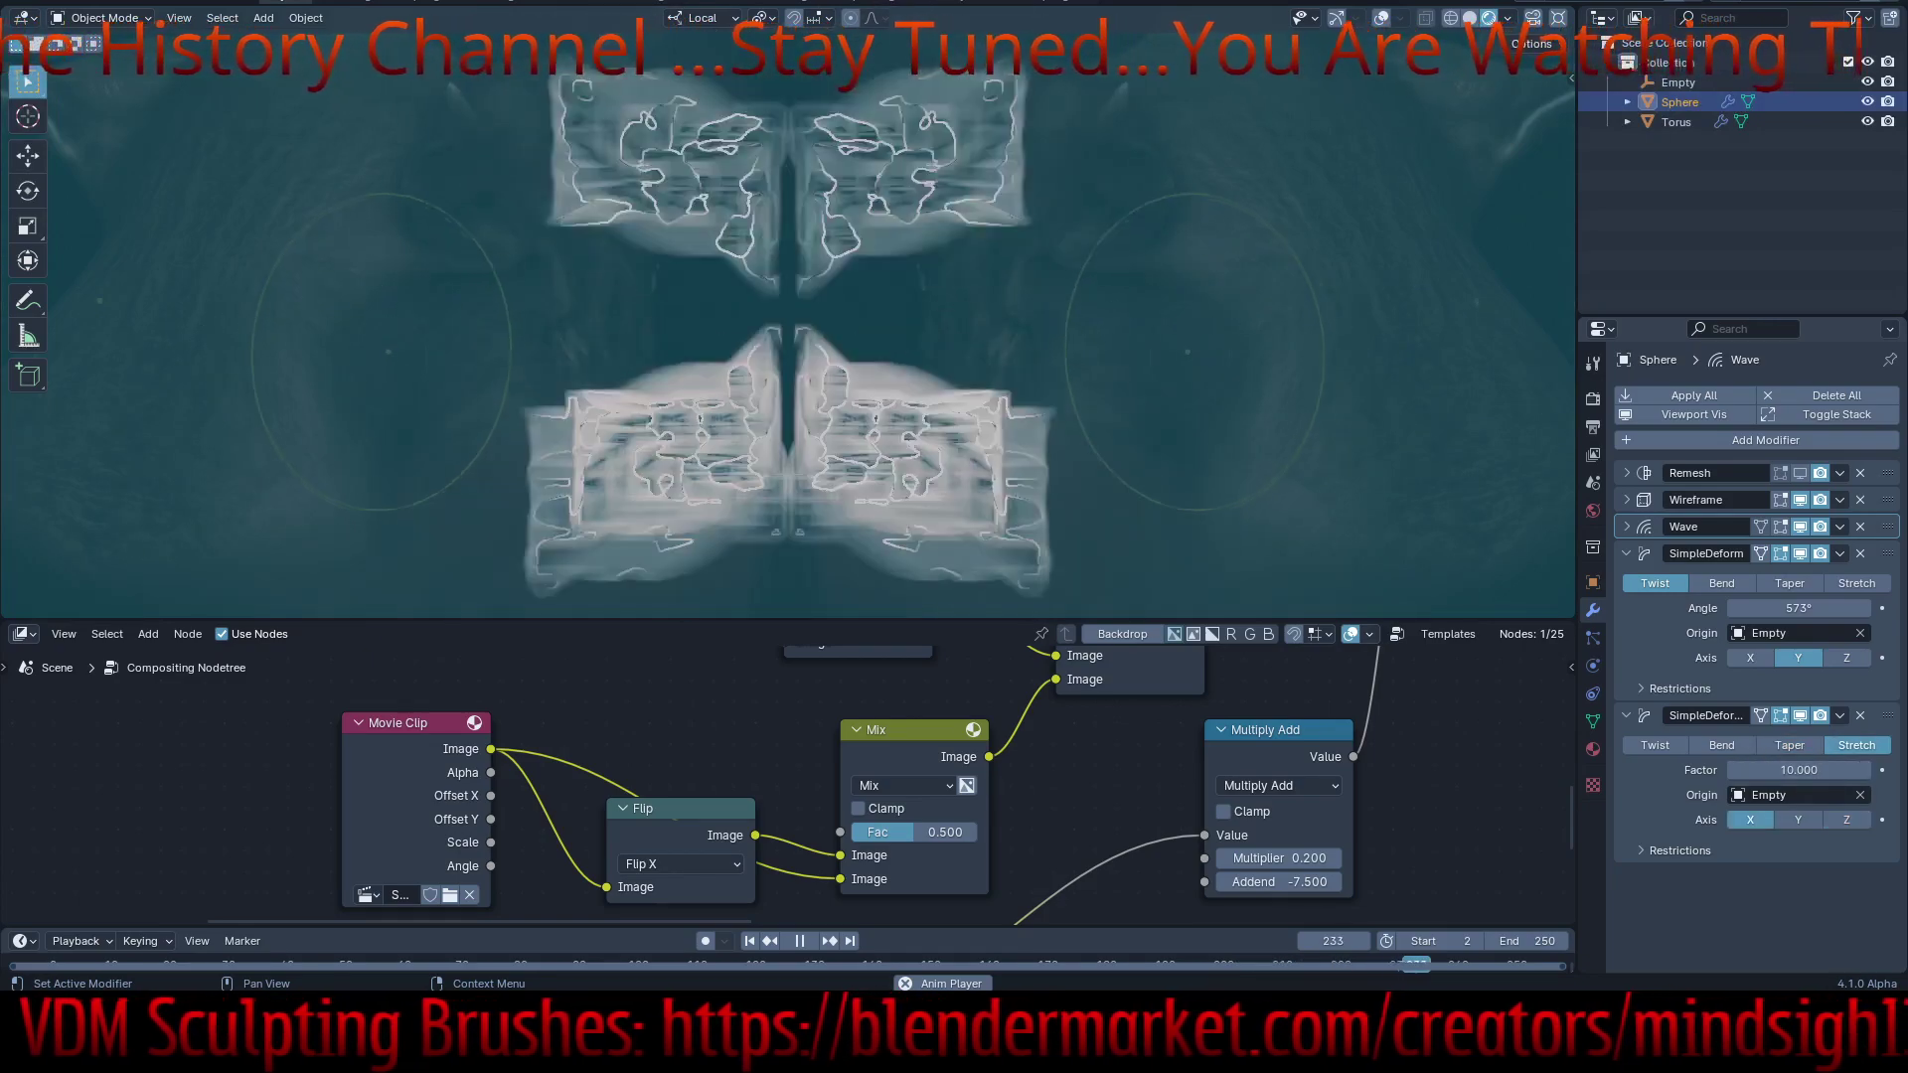
pyautogui.click(1846, 819)
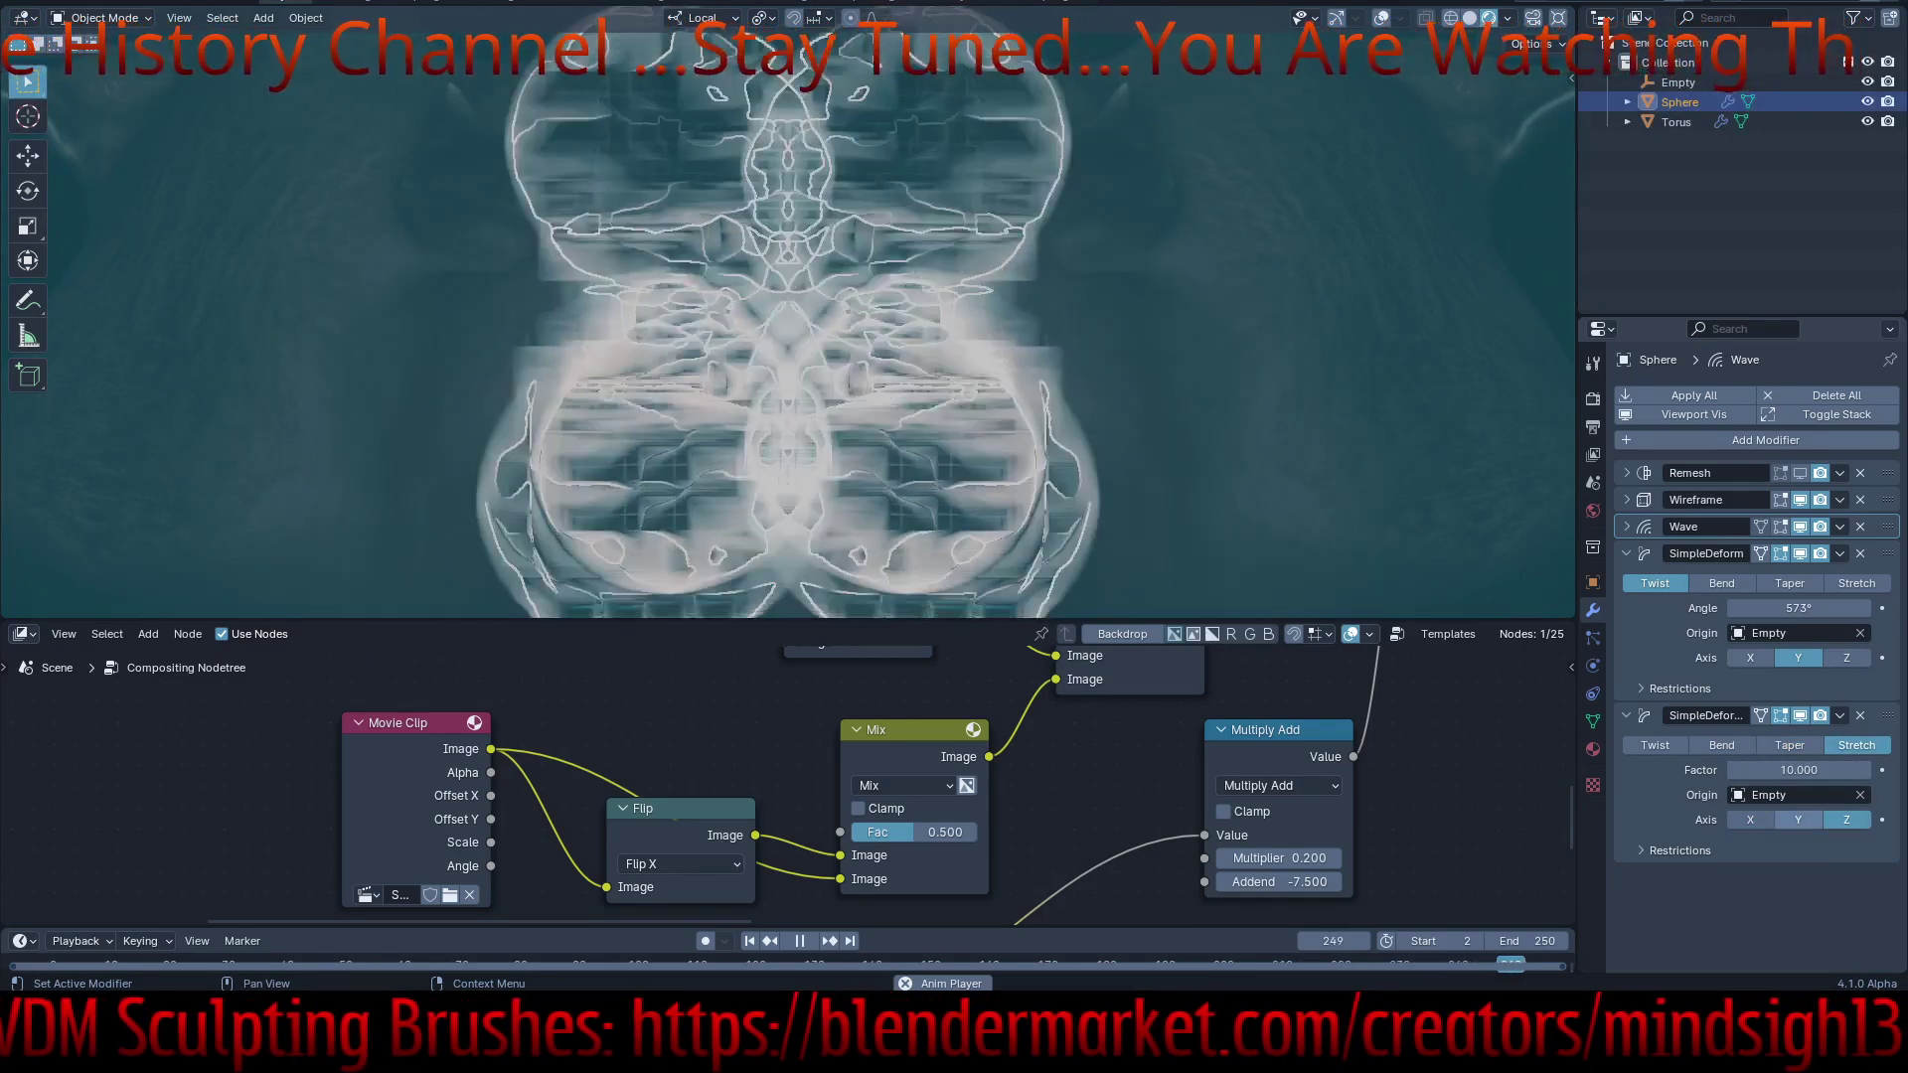
pyautogui.click(1798, 820)
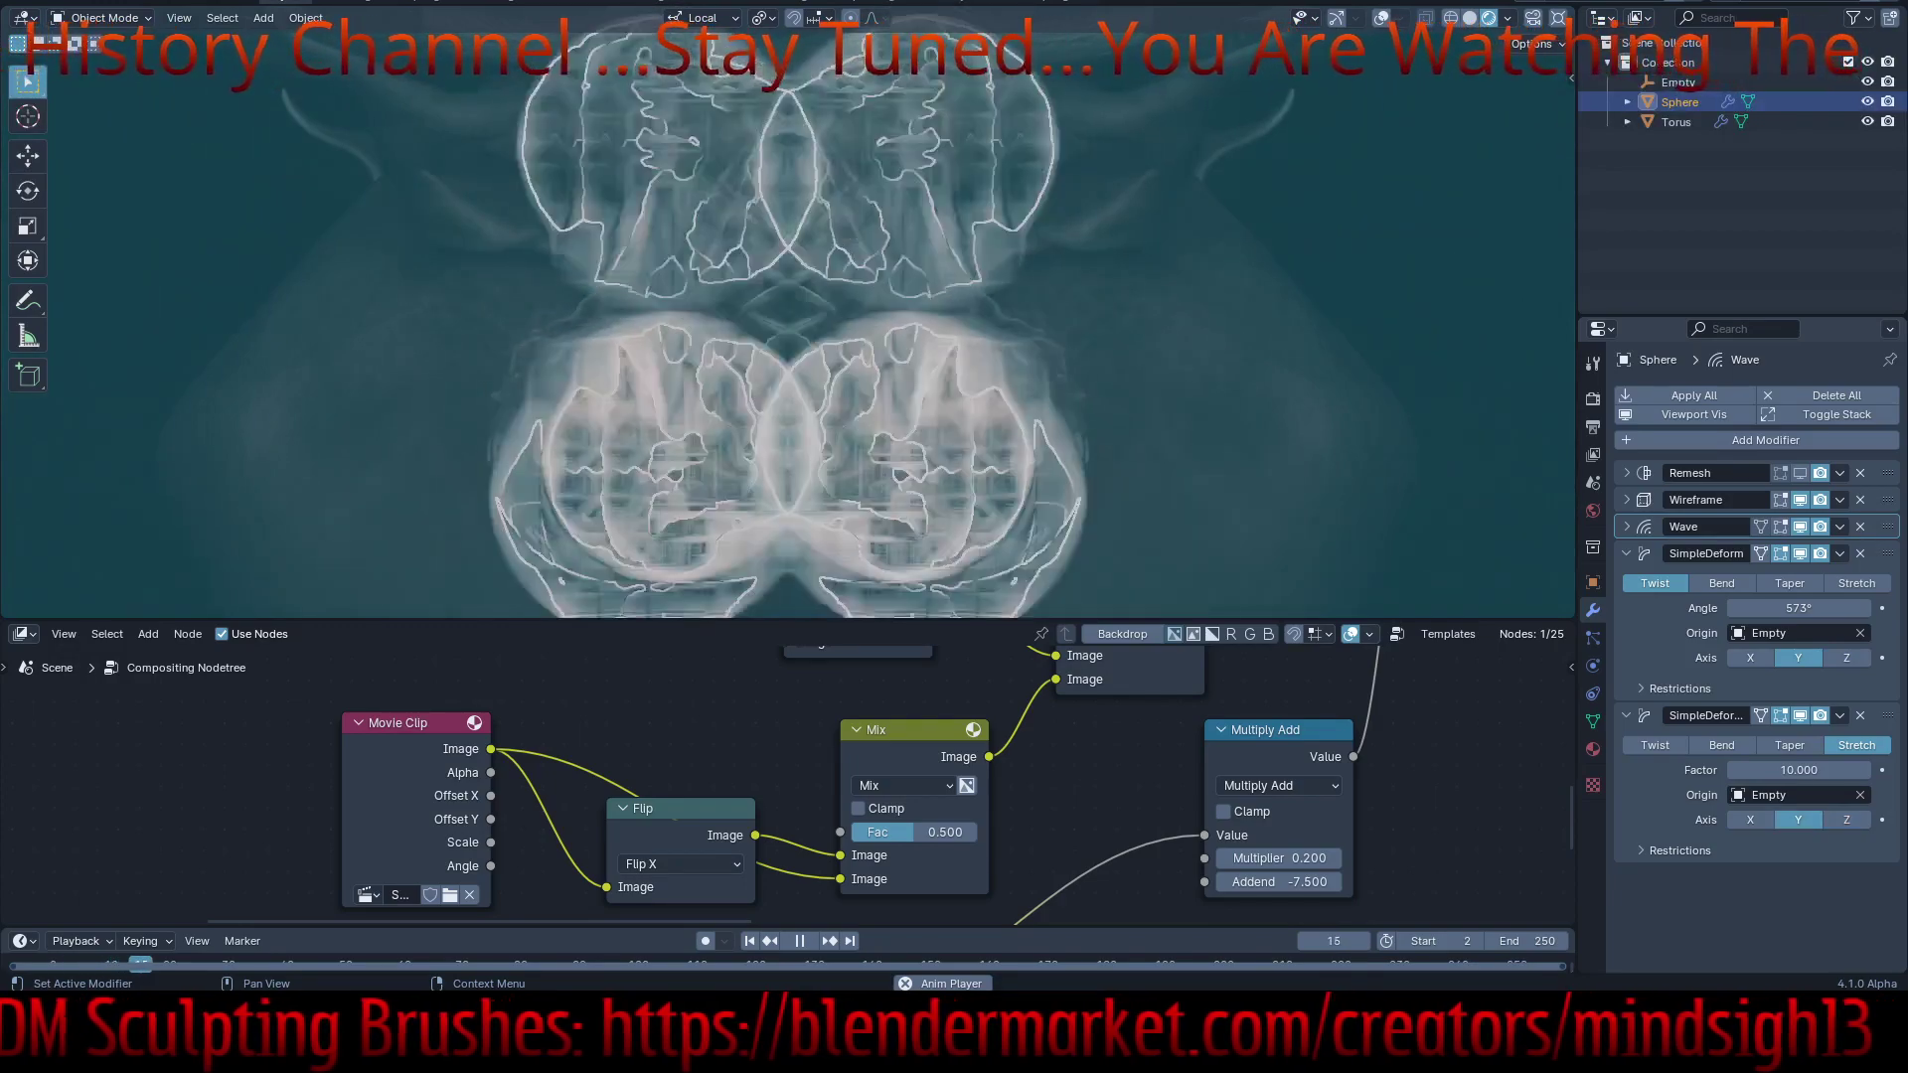
# - Set the Factor of the Sphere's Stretch SimpleDeform to 100
pyautogui.click(1798, 770)
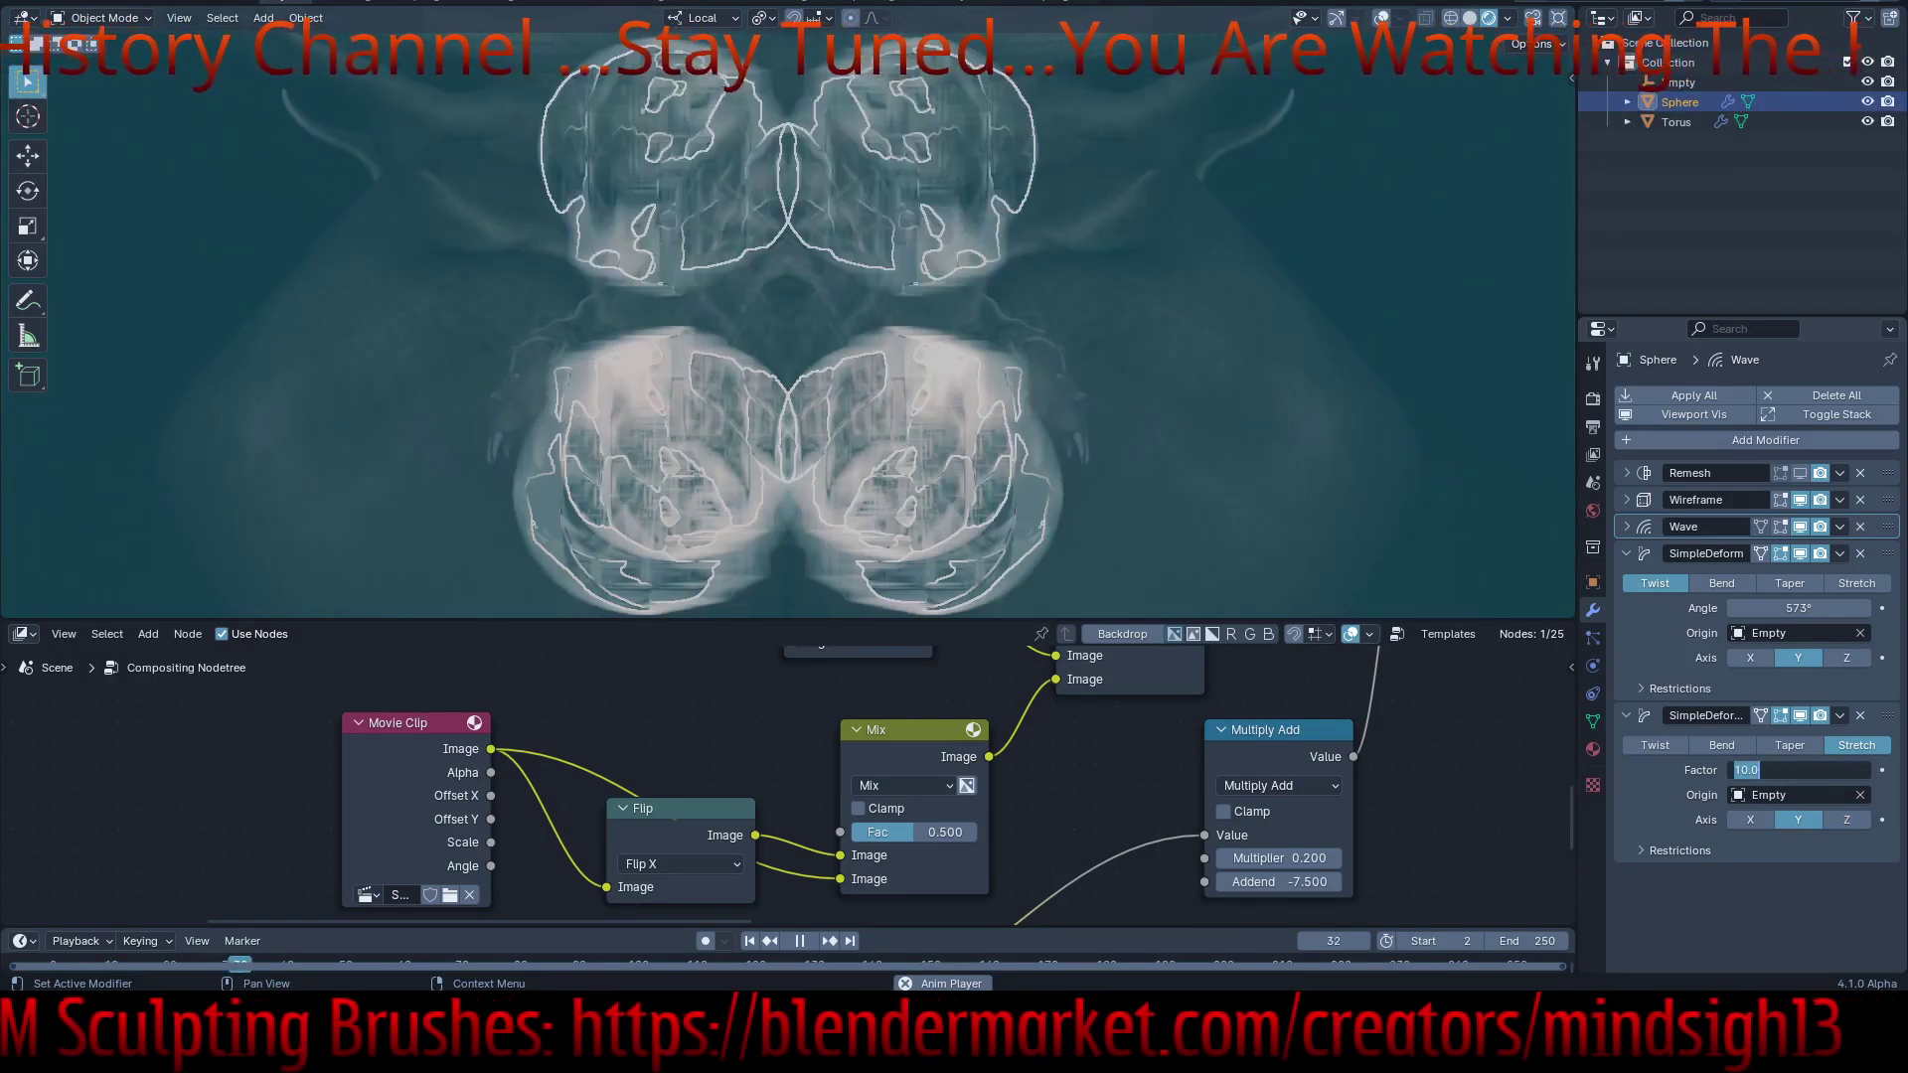
pyautogui.write('100')
pyautogui.press('Return')
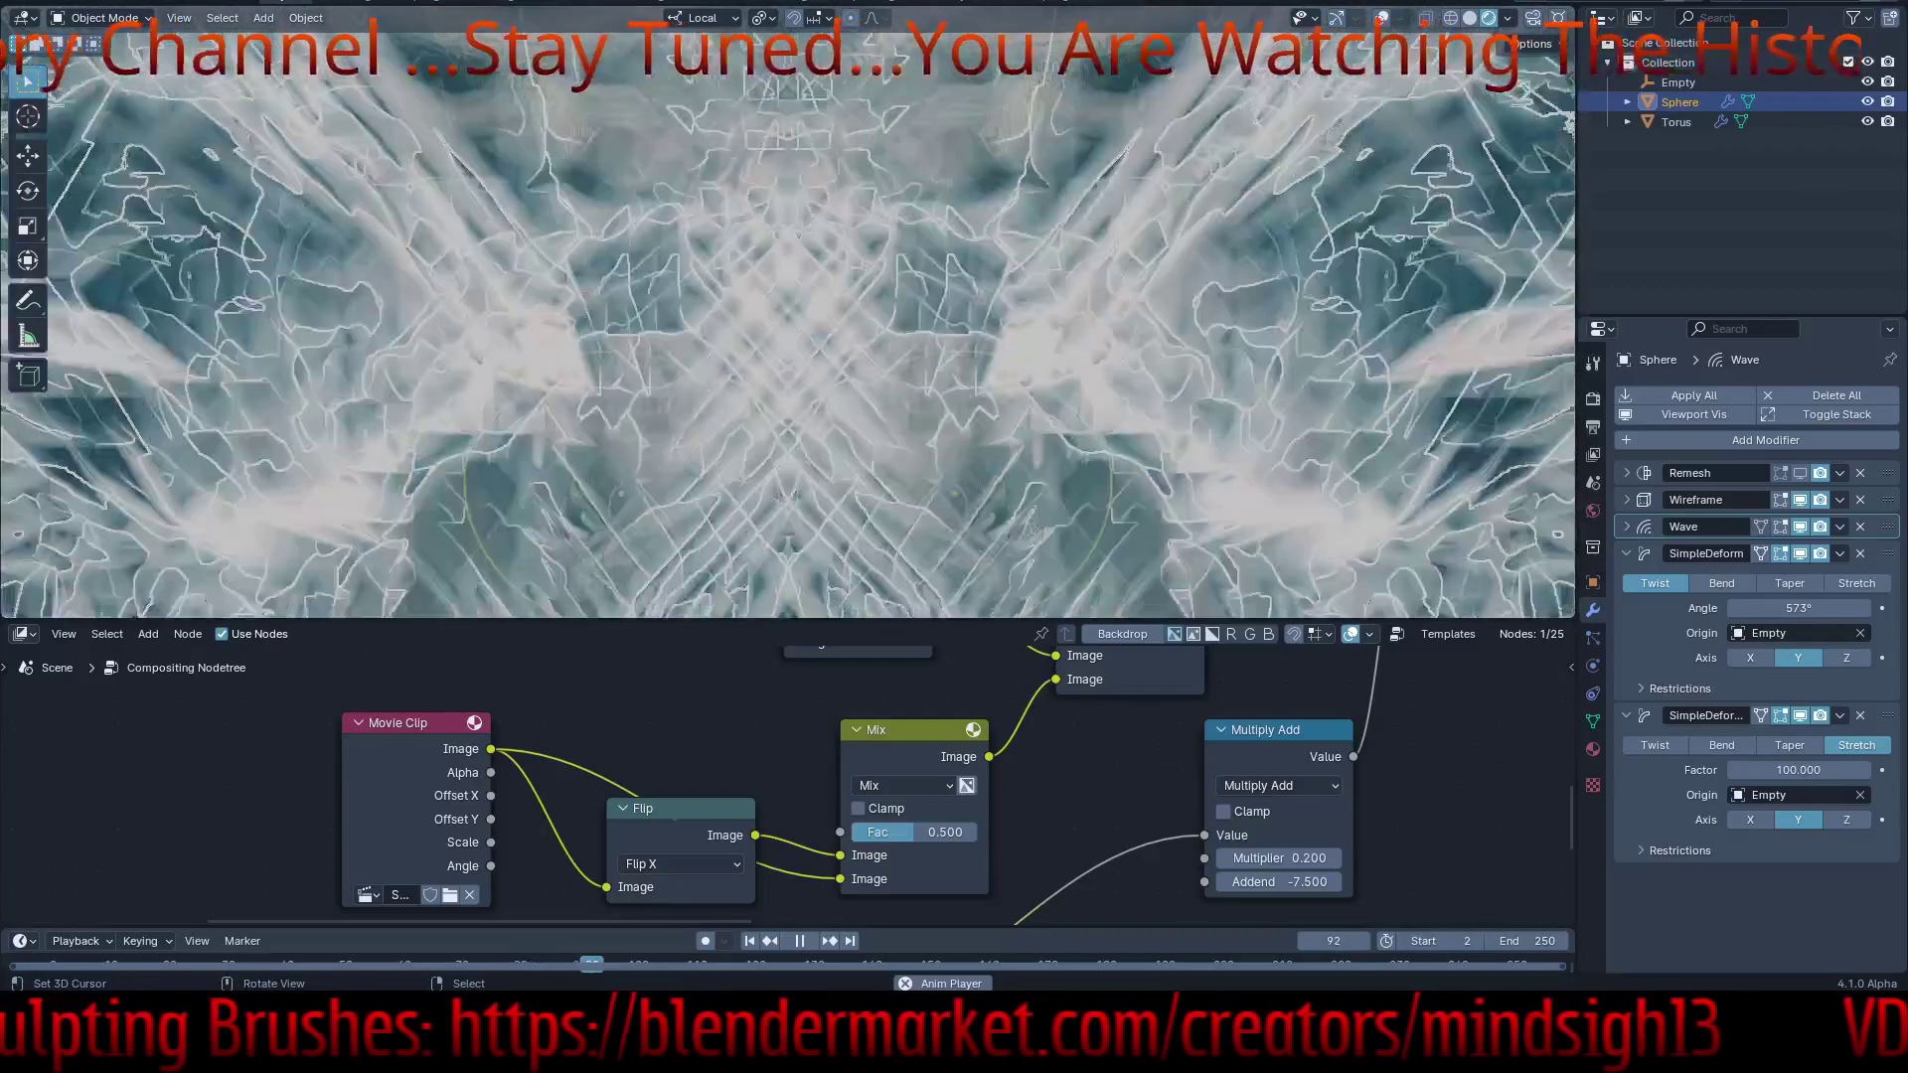
# - Change the blending mode of the Subtract node before the Color Balance node to Difference
pyautogui.scroll(-6, 635, 852)
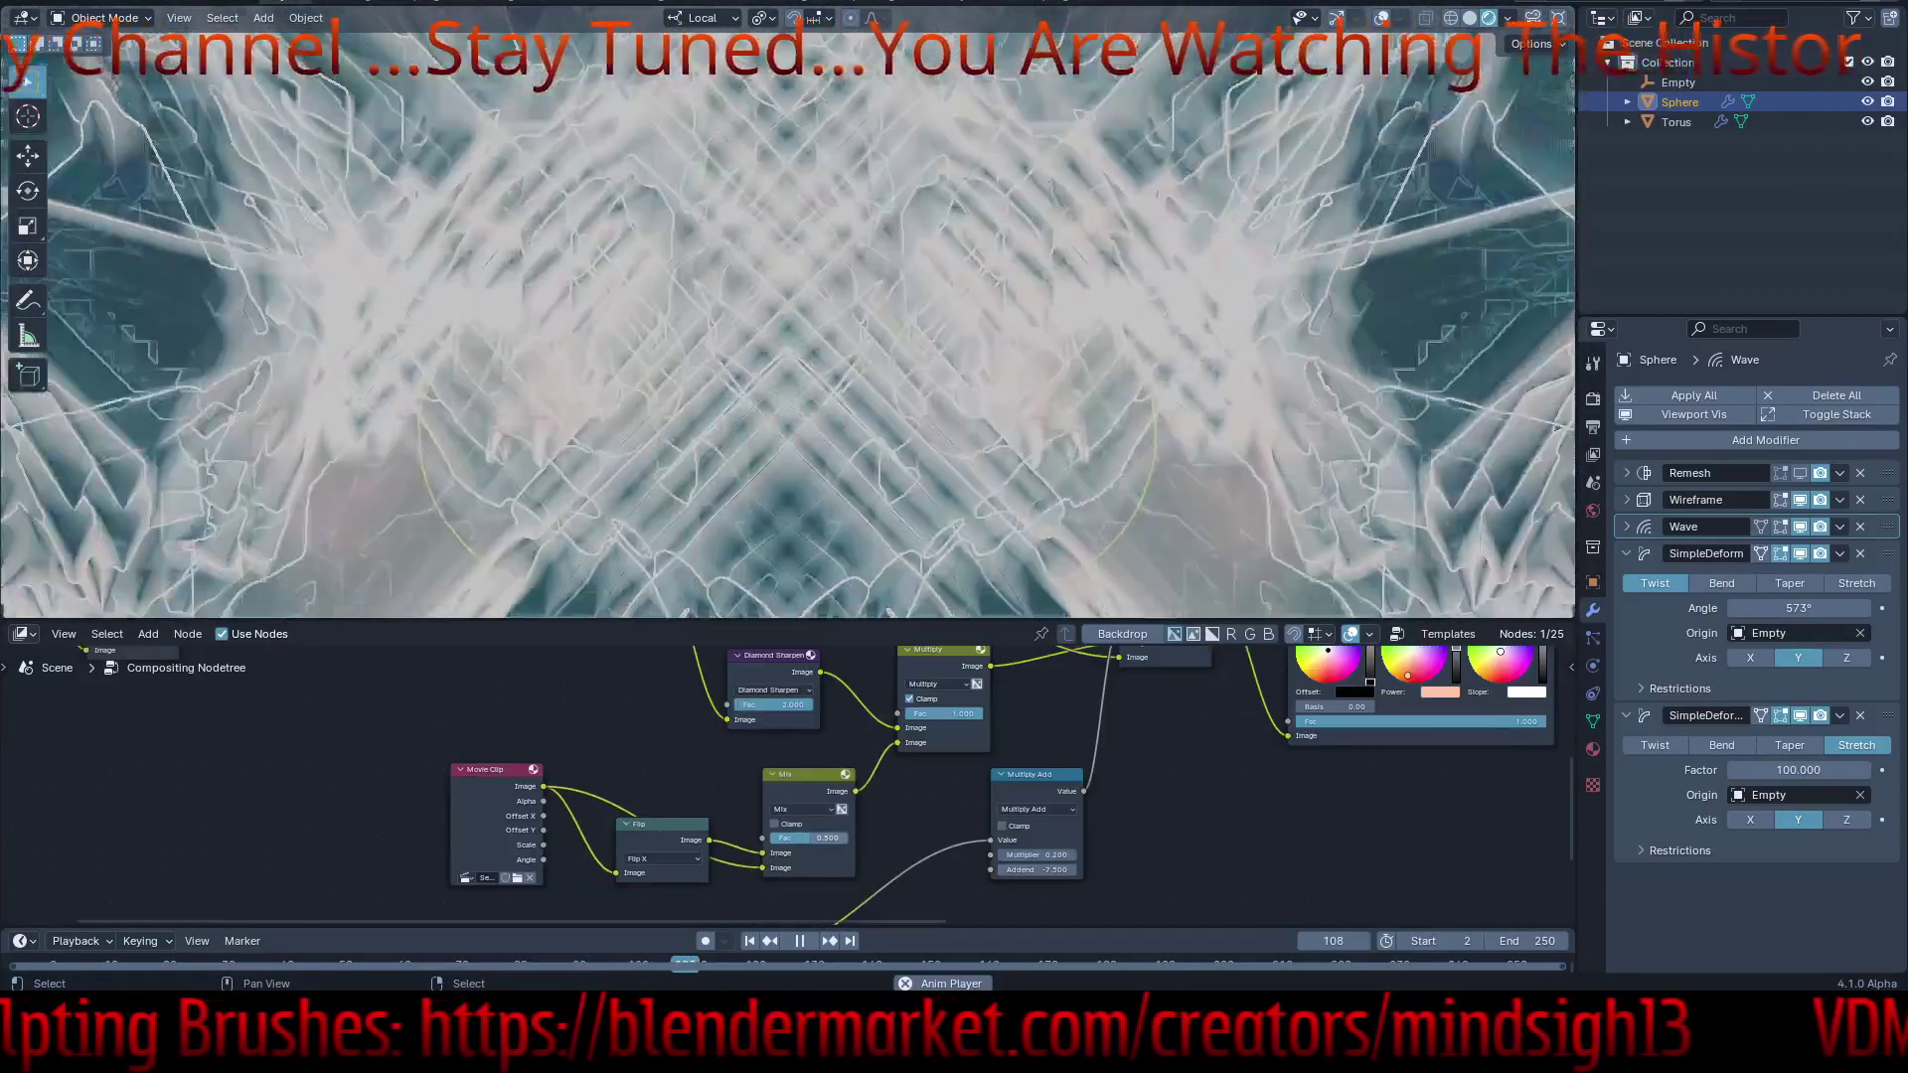
pyautogui.moveTo(934, 760); pyautogui.dragTo(676, 929, button='middle')
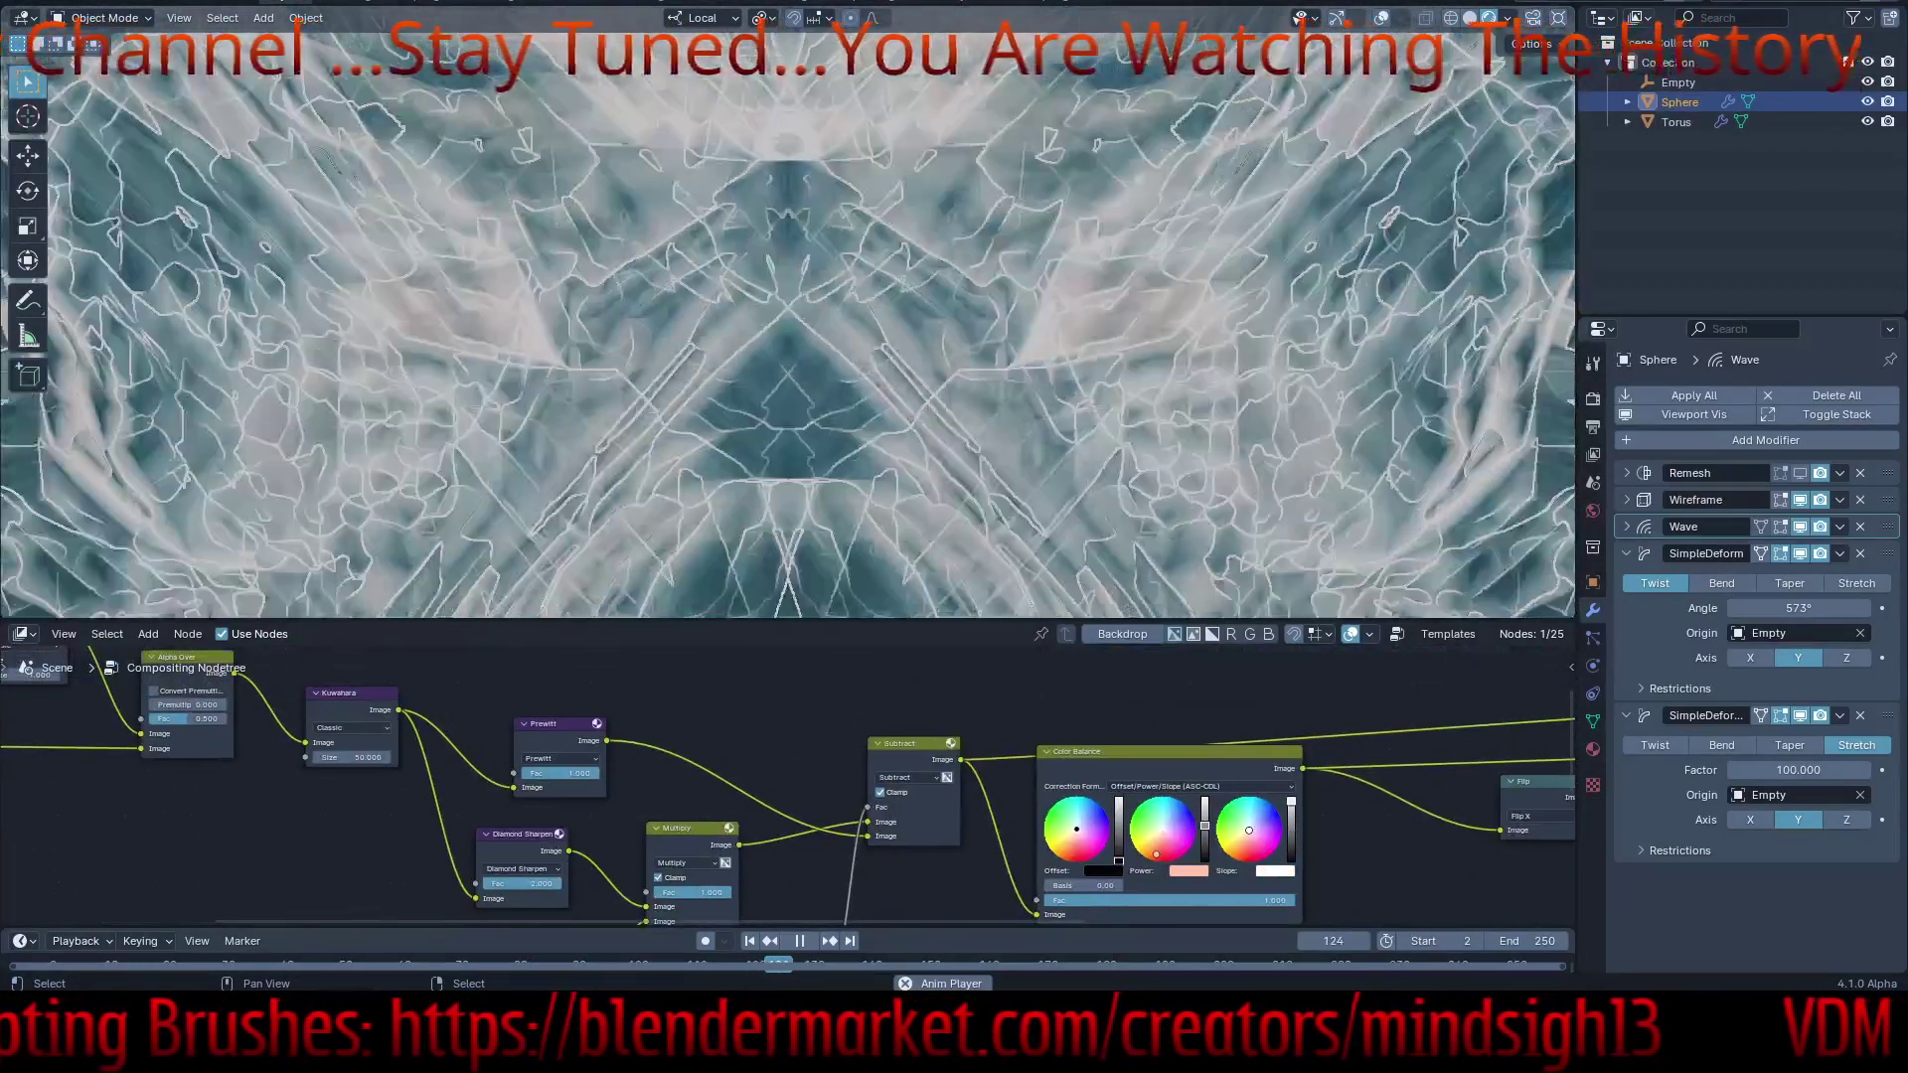
pyautogui.scroll(4, 903, 800)
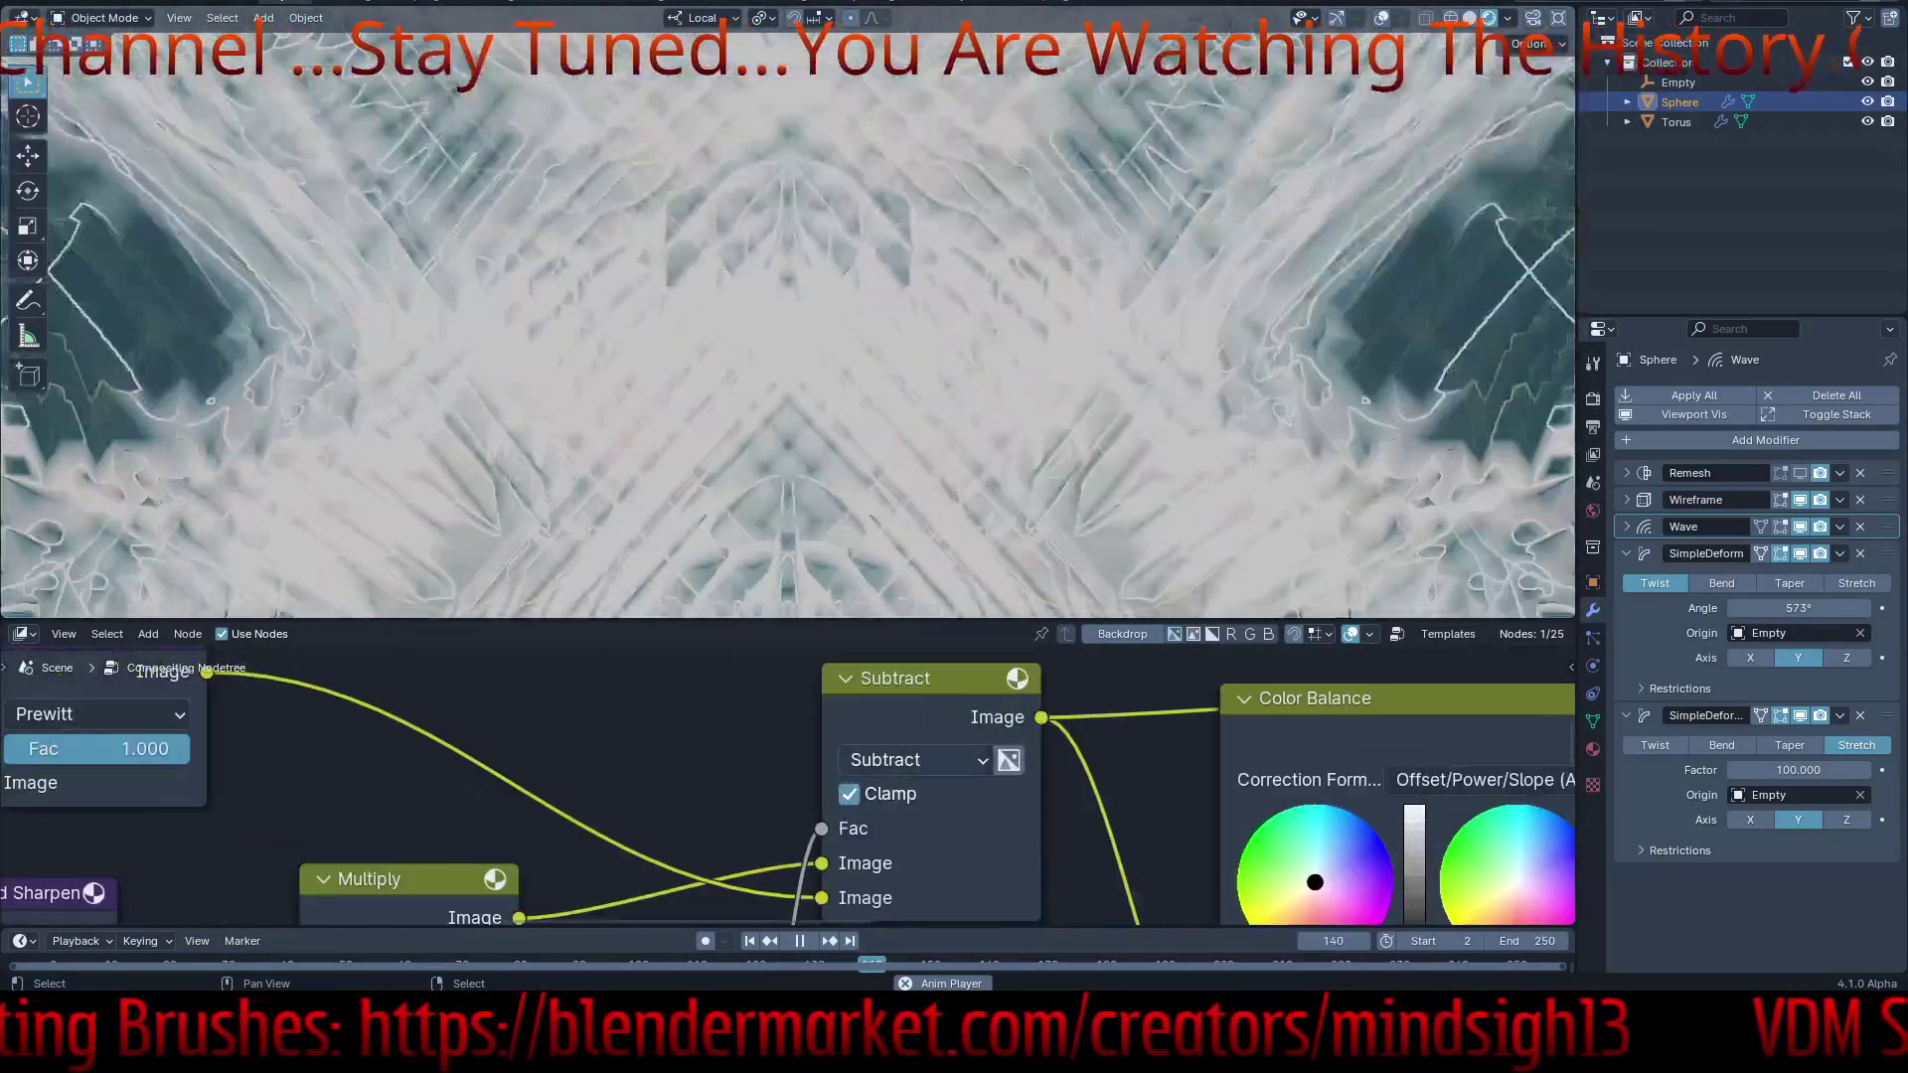
pyautogui.click(909, 759)
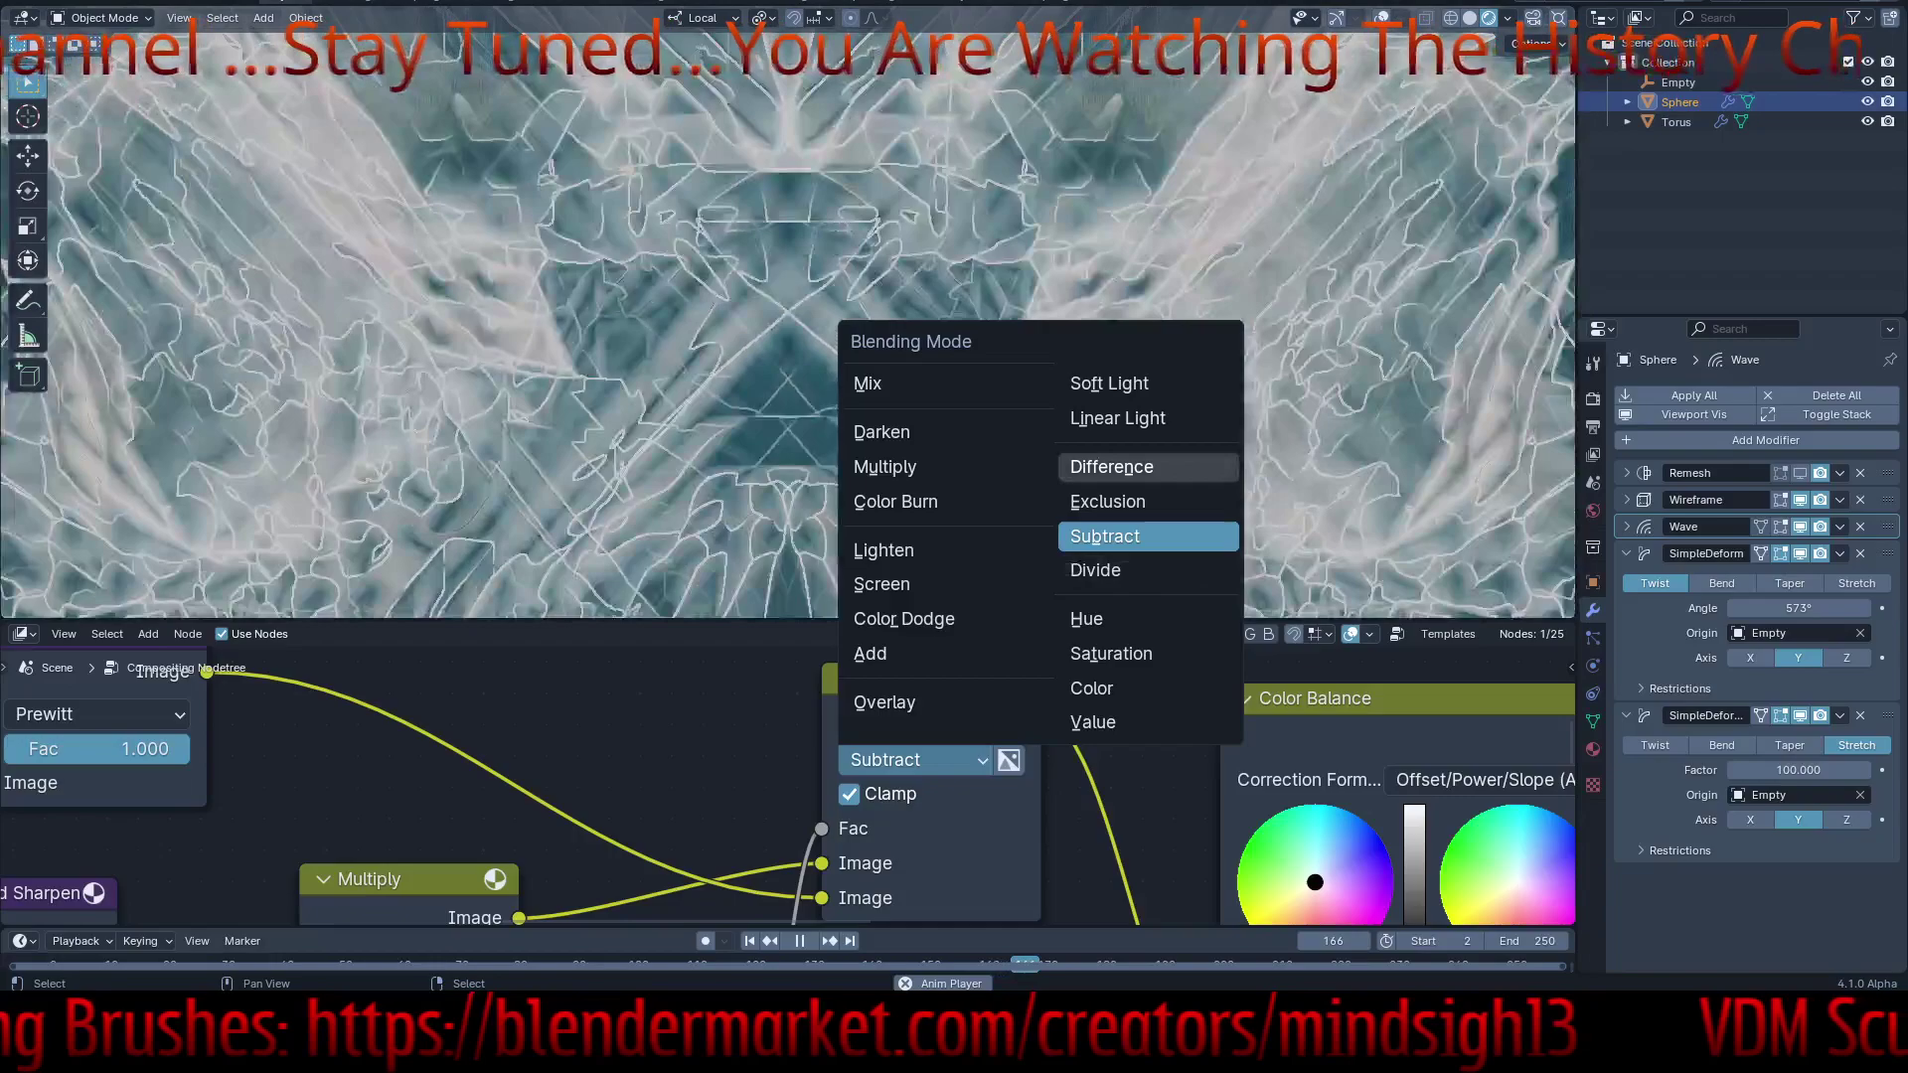
pyautogui.click(1111, 467)
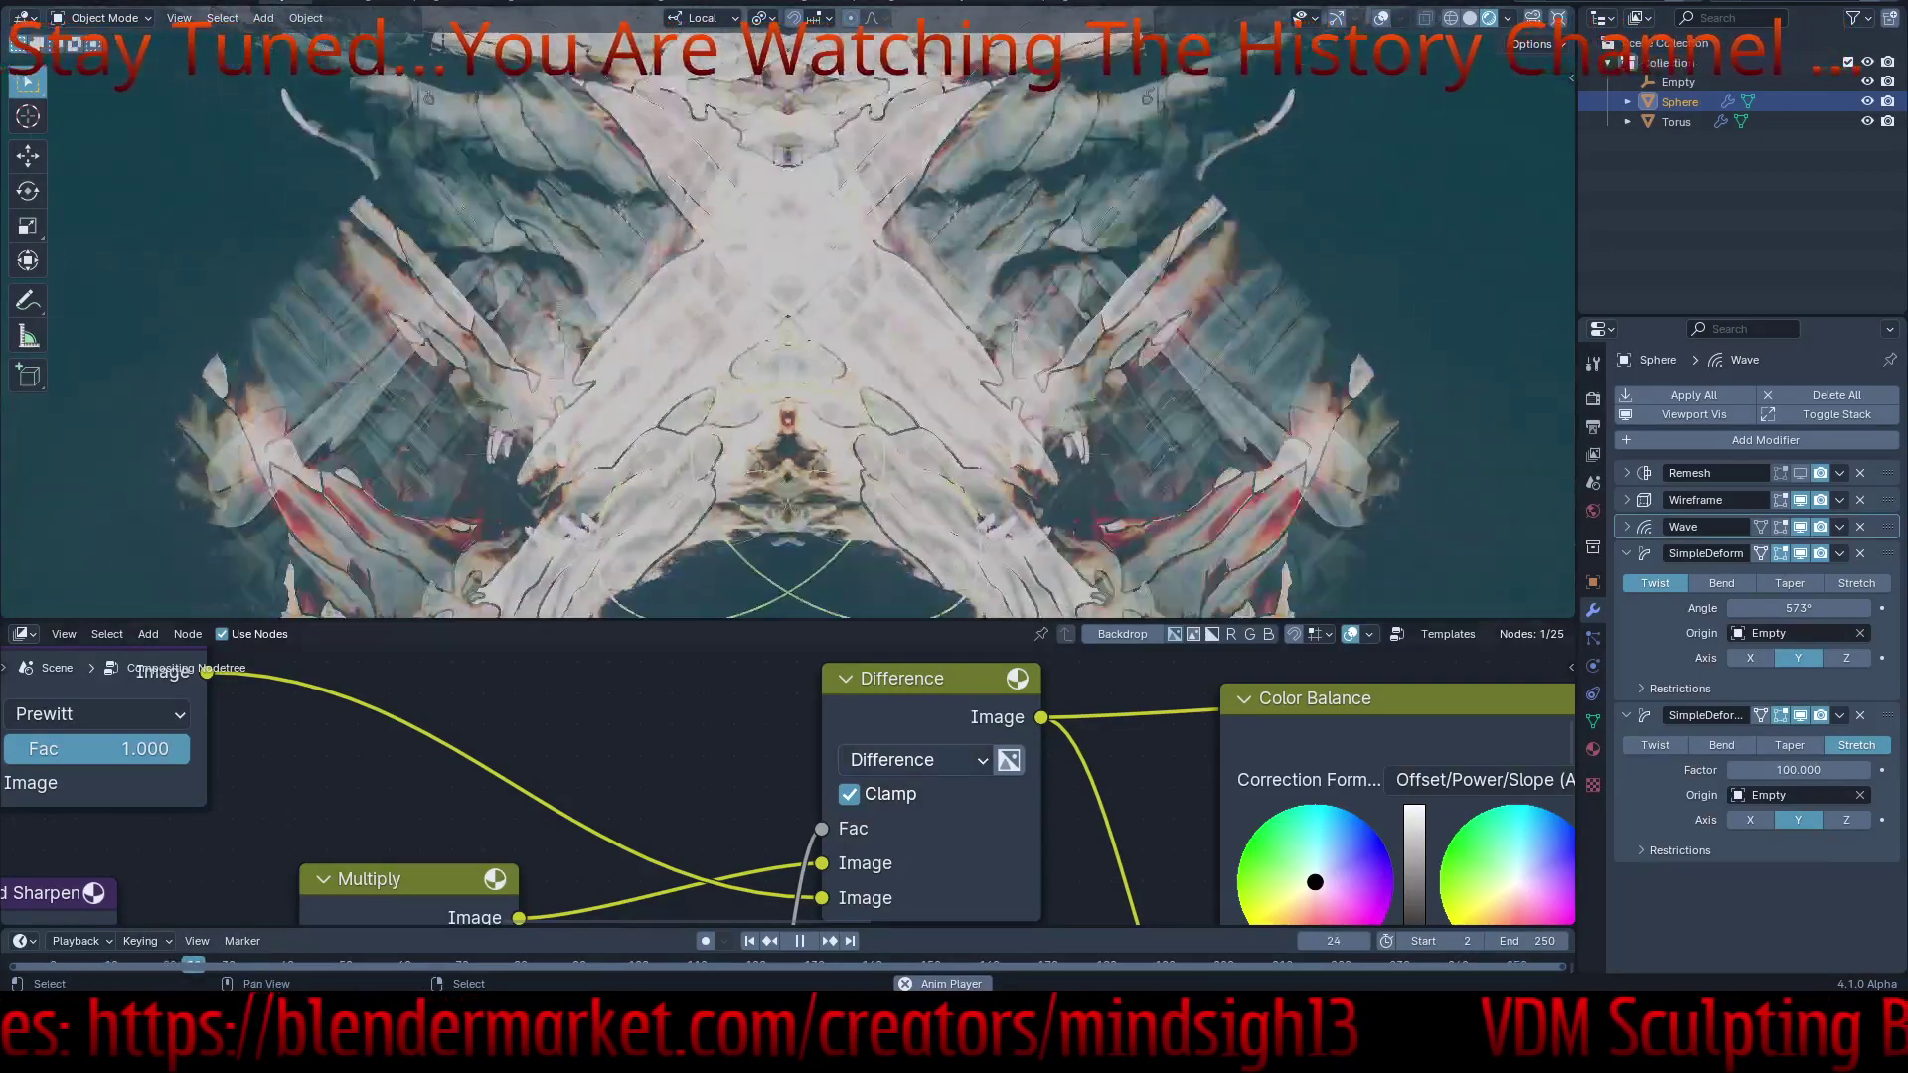
# - Pause the playback and set the Multiply Add node's Addend to 1.5 and its Multiplier to -2.3
pyautogui.moveTo(735, 835); pyautogui.dragTo(857, 677, button='middle')
pyautogui.moveTo(1136, 834); pyautogui.dragTo(1239, 639, button='middle')
pyautogui.scroll(-5, 1153, 714)
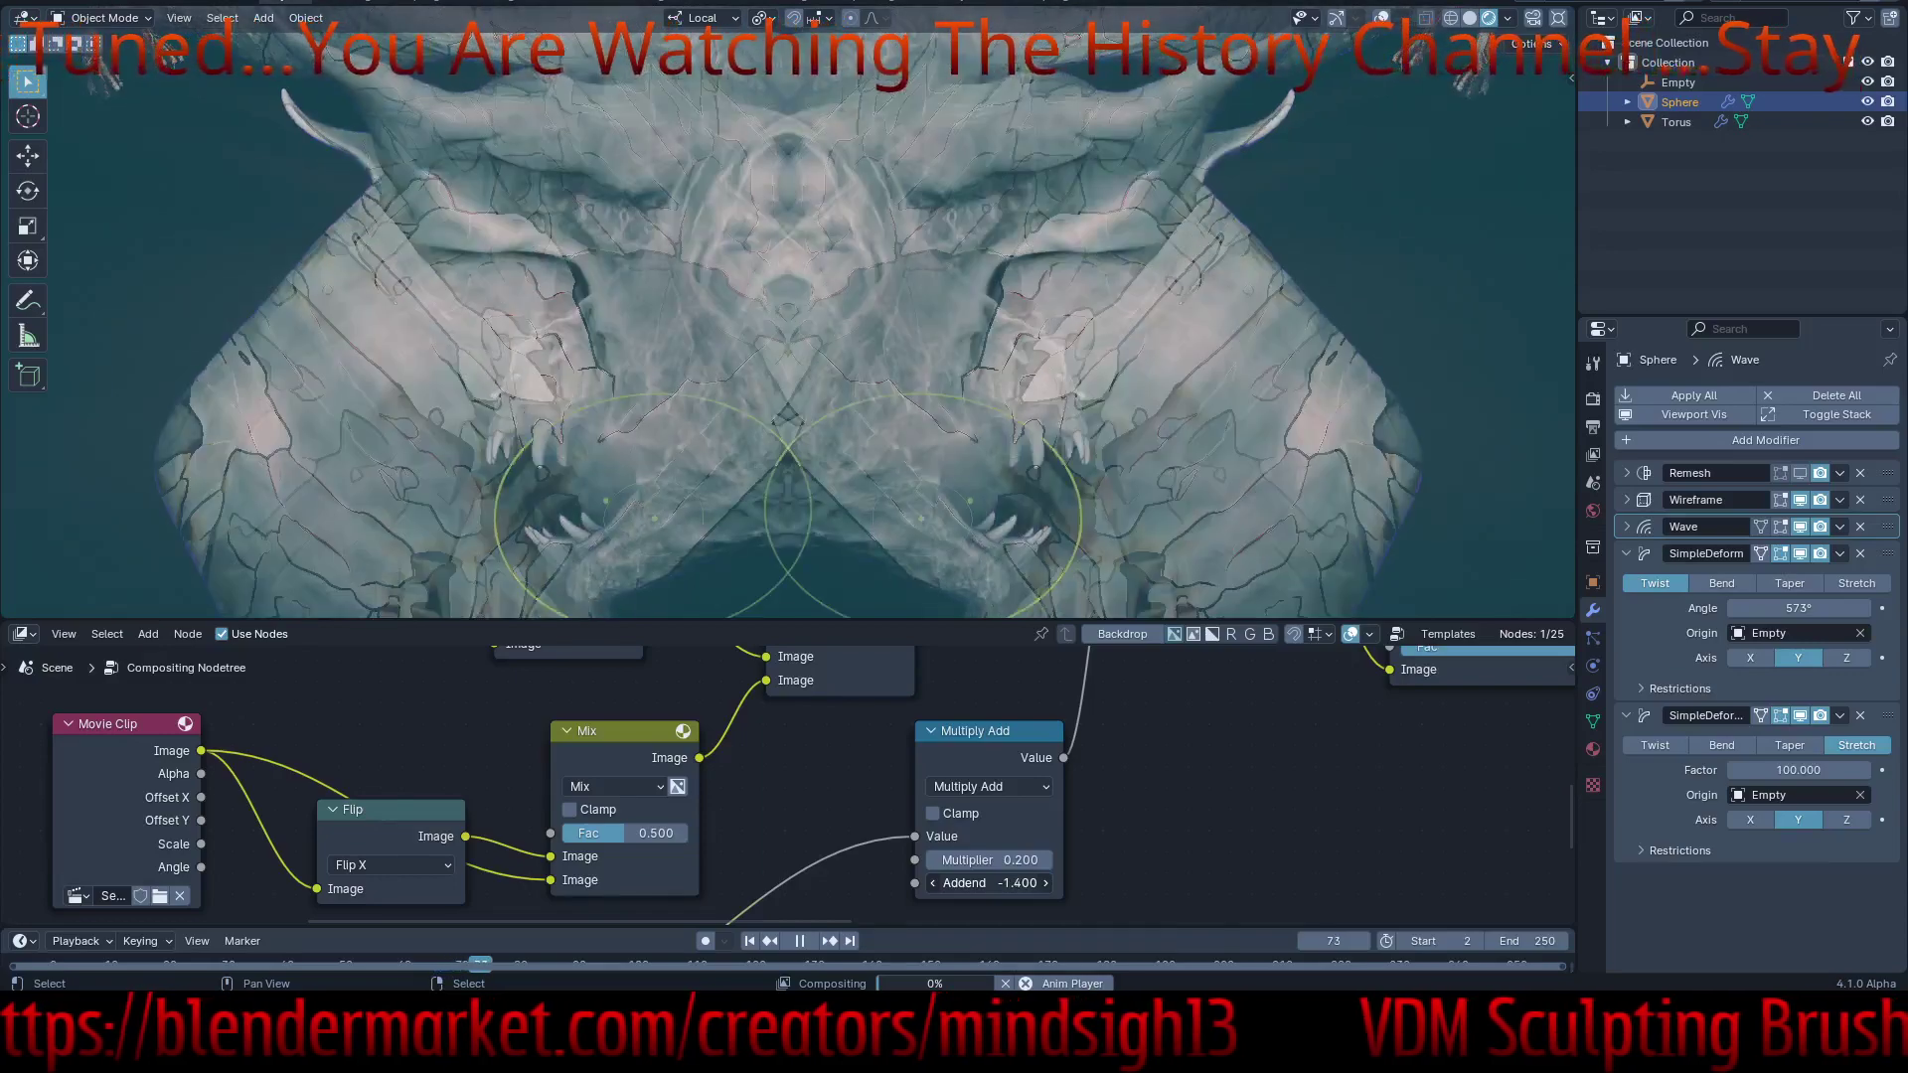
pyautogui.click(799, 941)
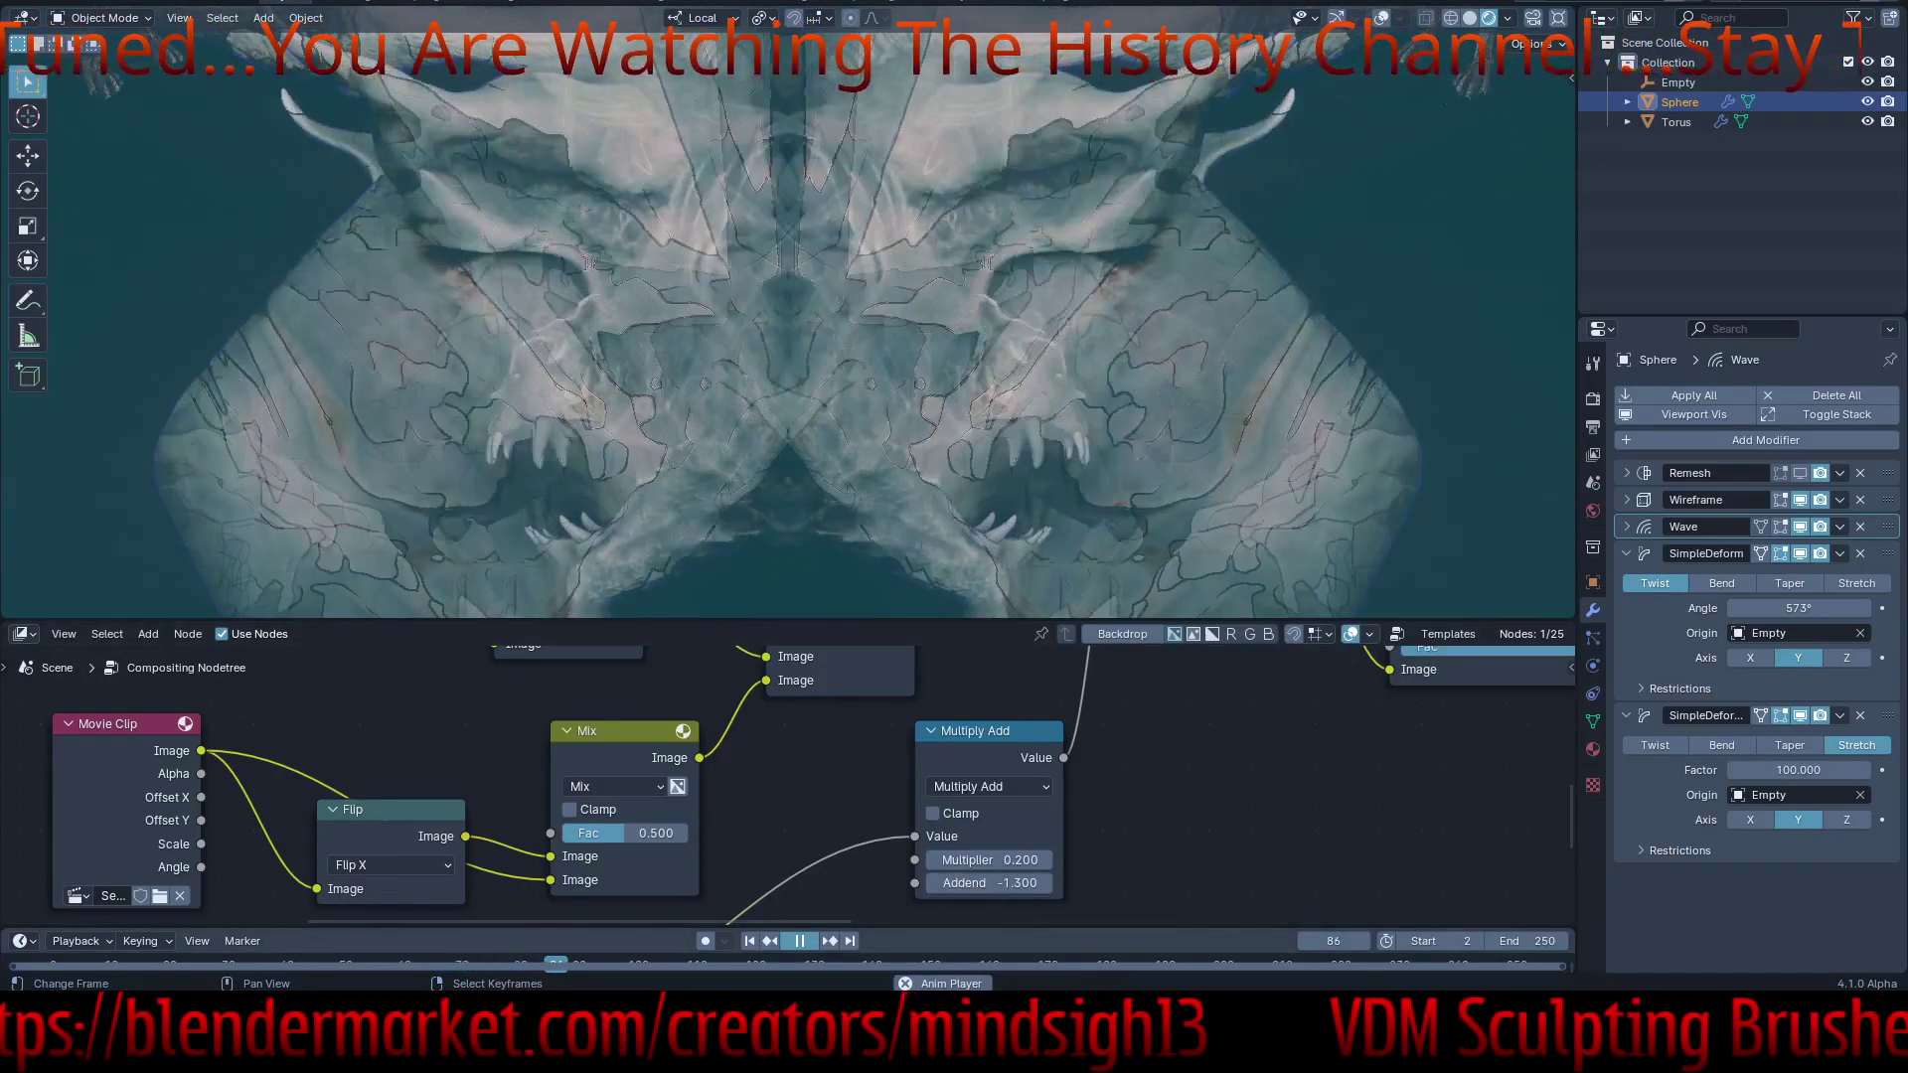
pyautogui.moveTo(988, 884); pyautogui.dragTo(1047, 860)
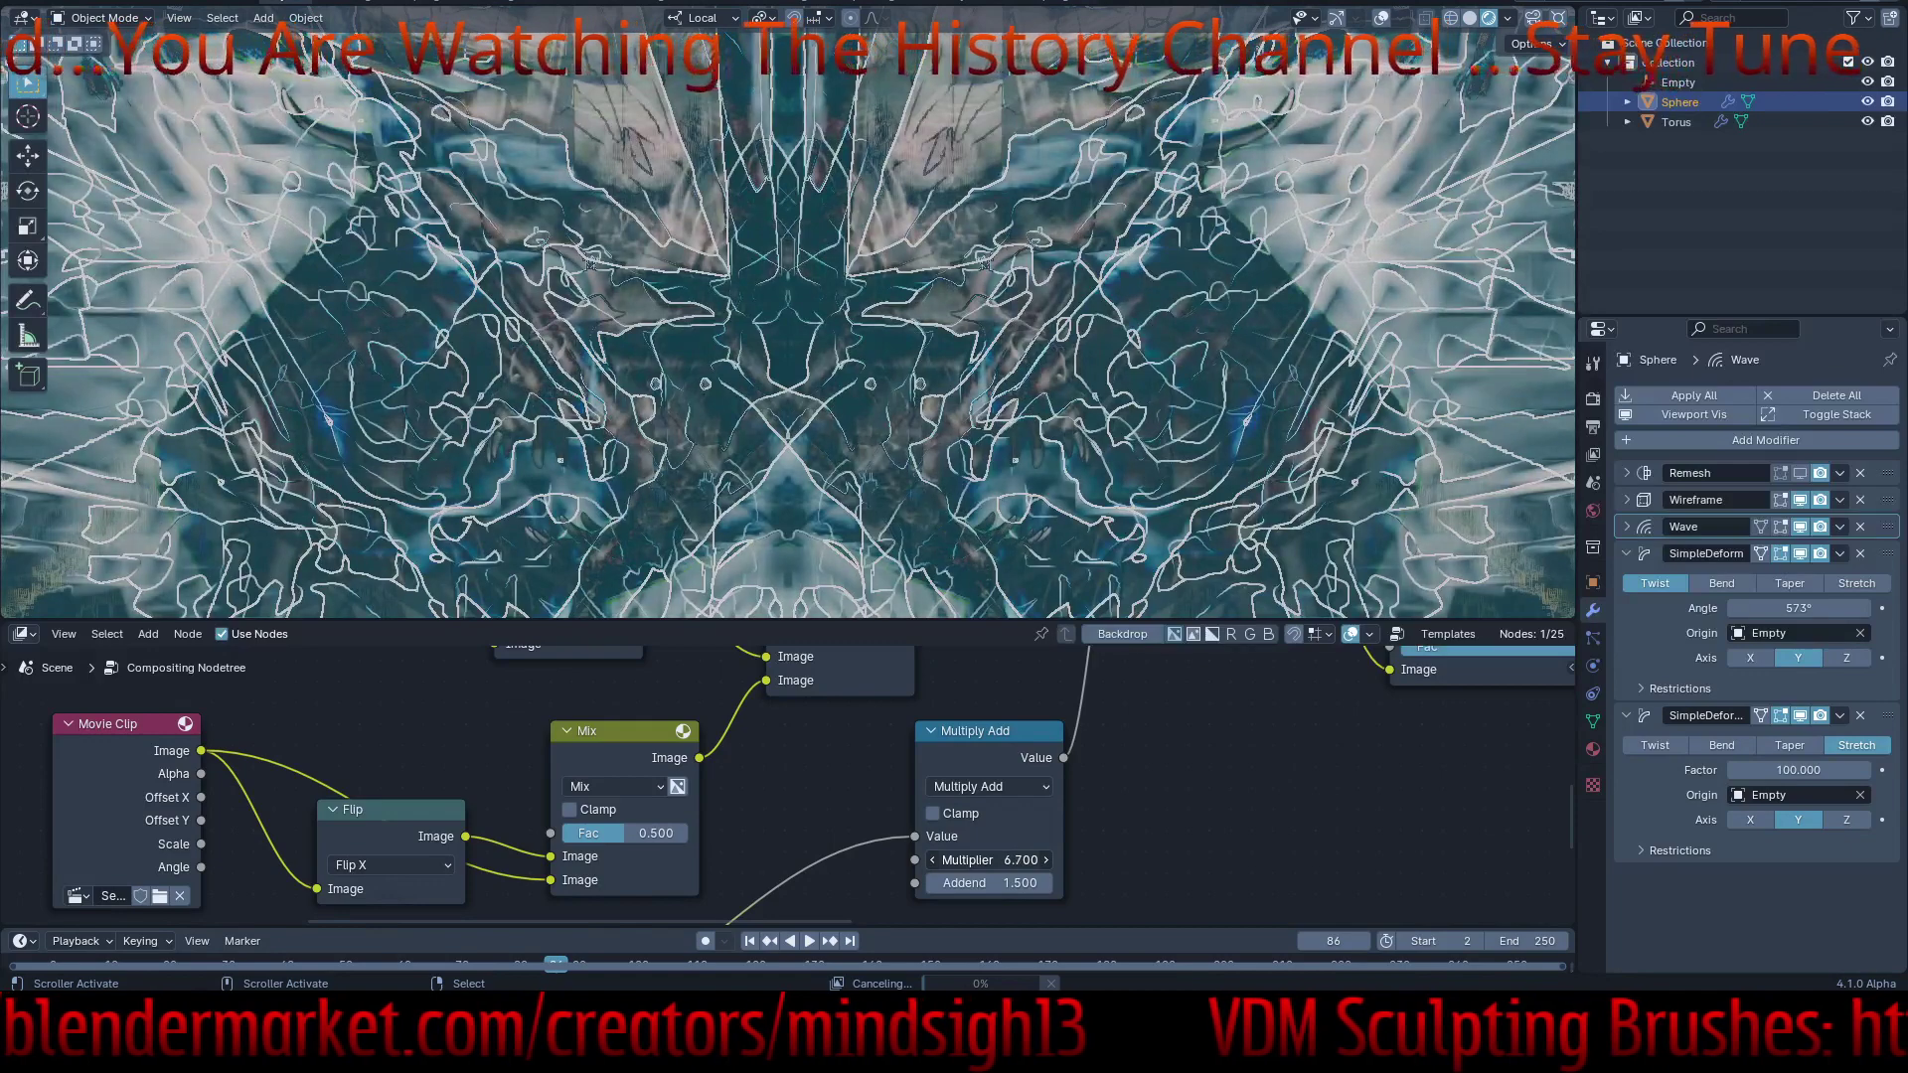
pyautogui.moveTo(988, 861); pyautogui.dragTo(899, 861)
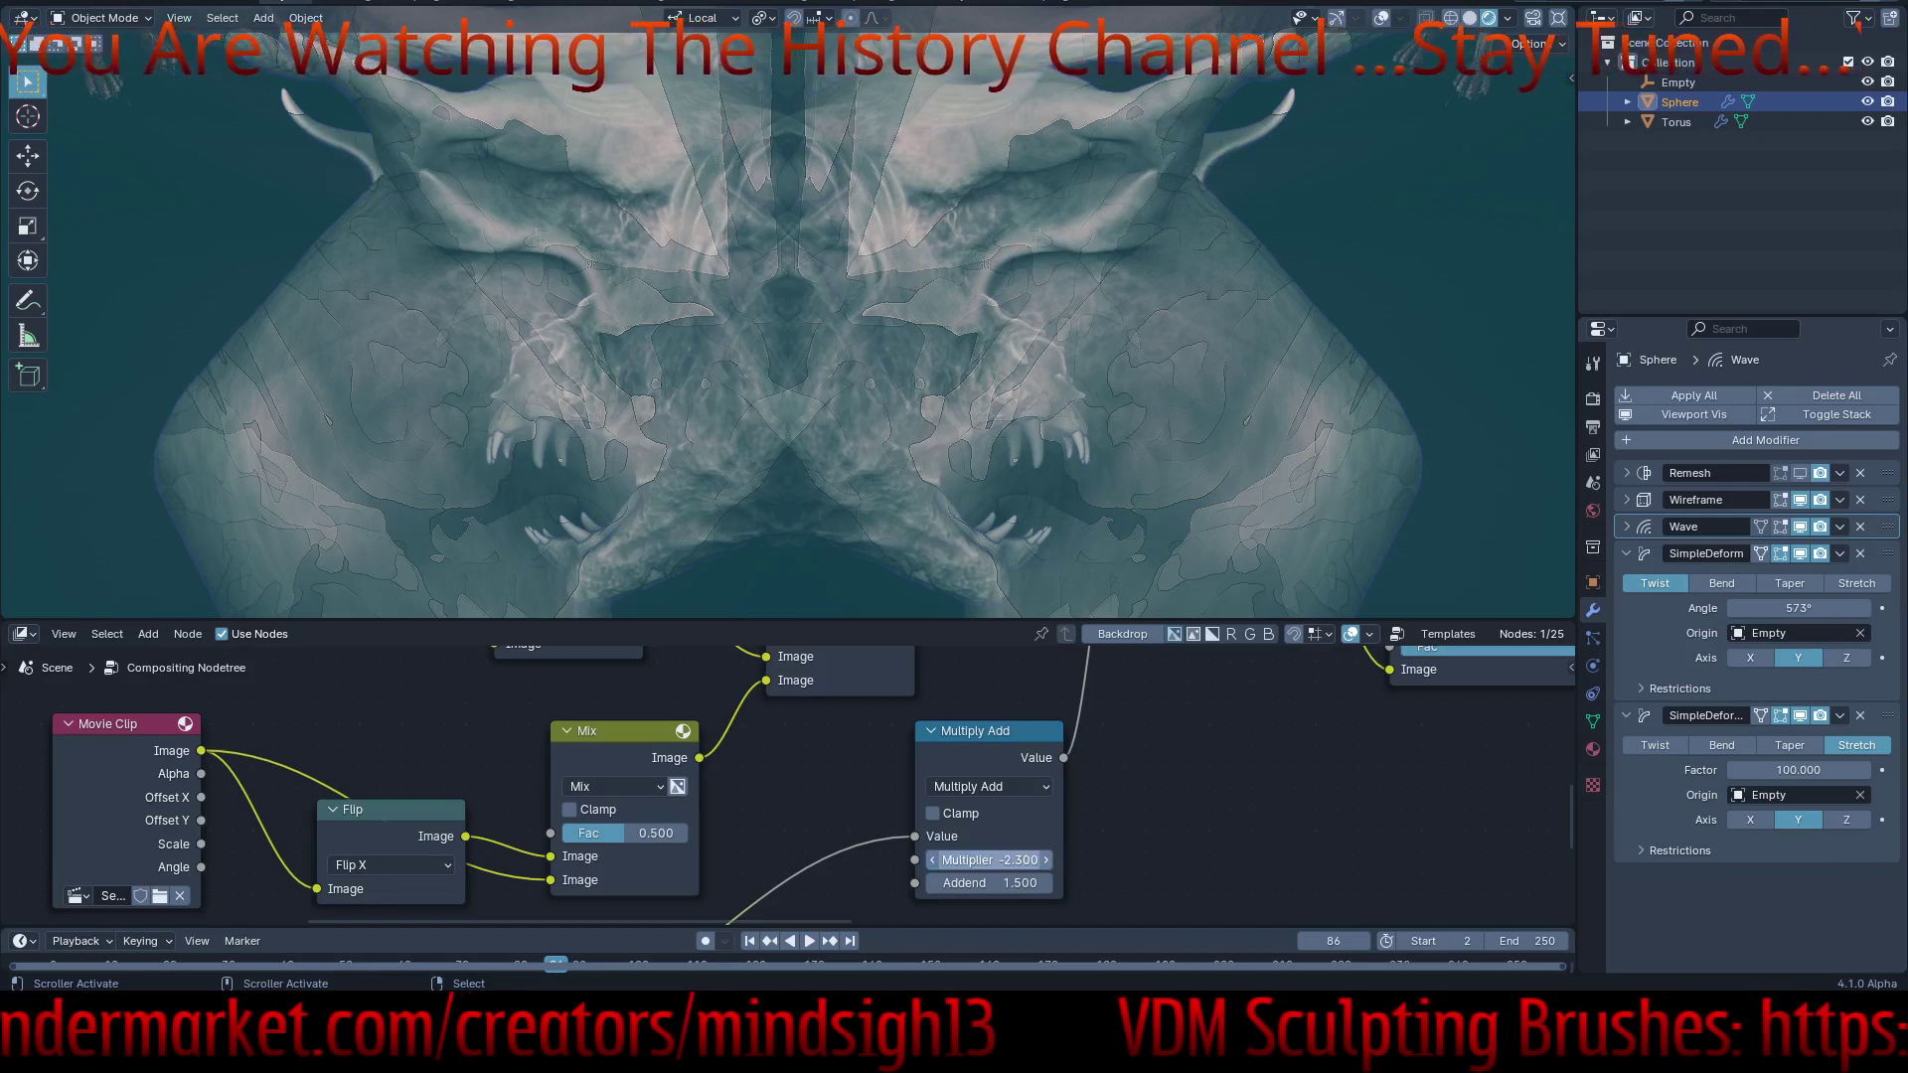
# - Connect the Multiply Add node's Value output to the Fac input of the Prewitt filter node as well
pyautogui.scroll(-6, 829, 782)
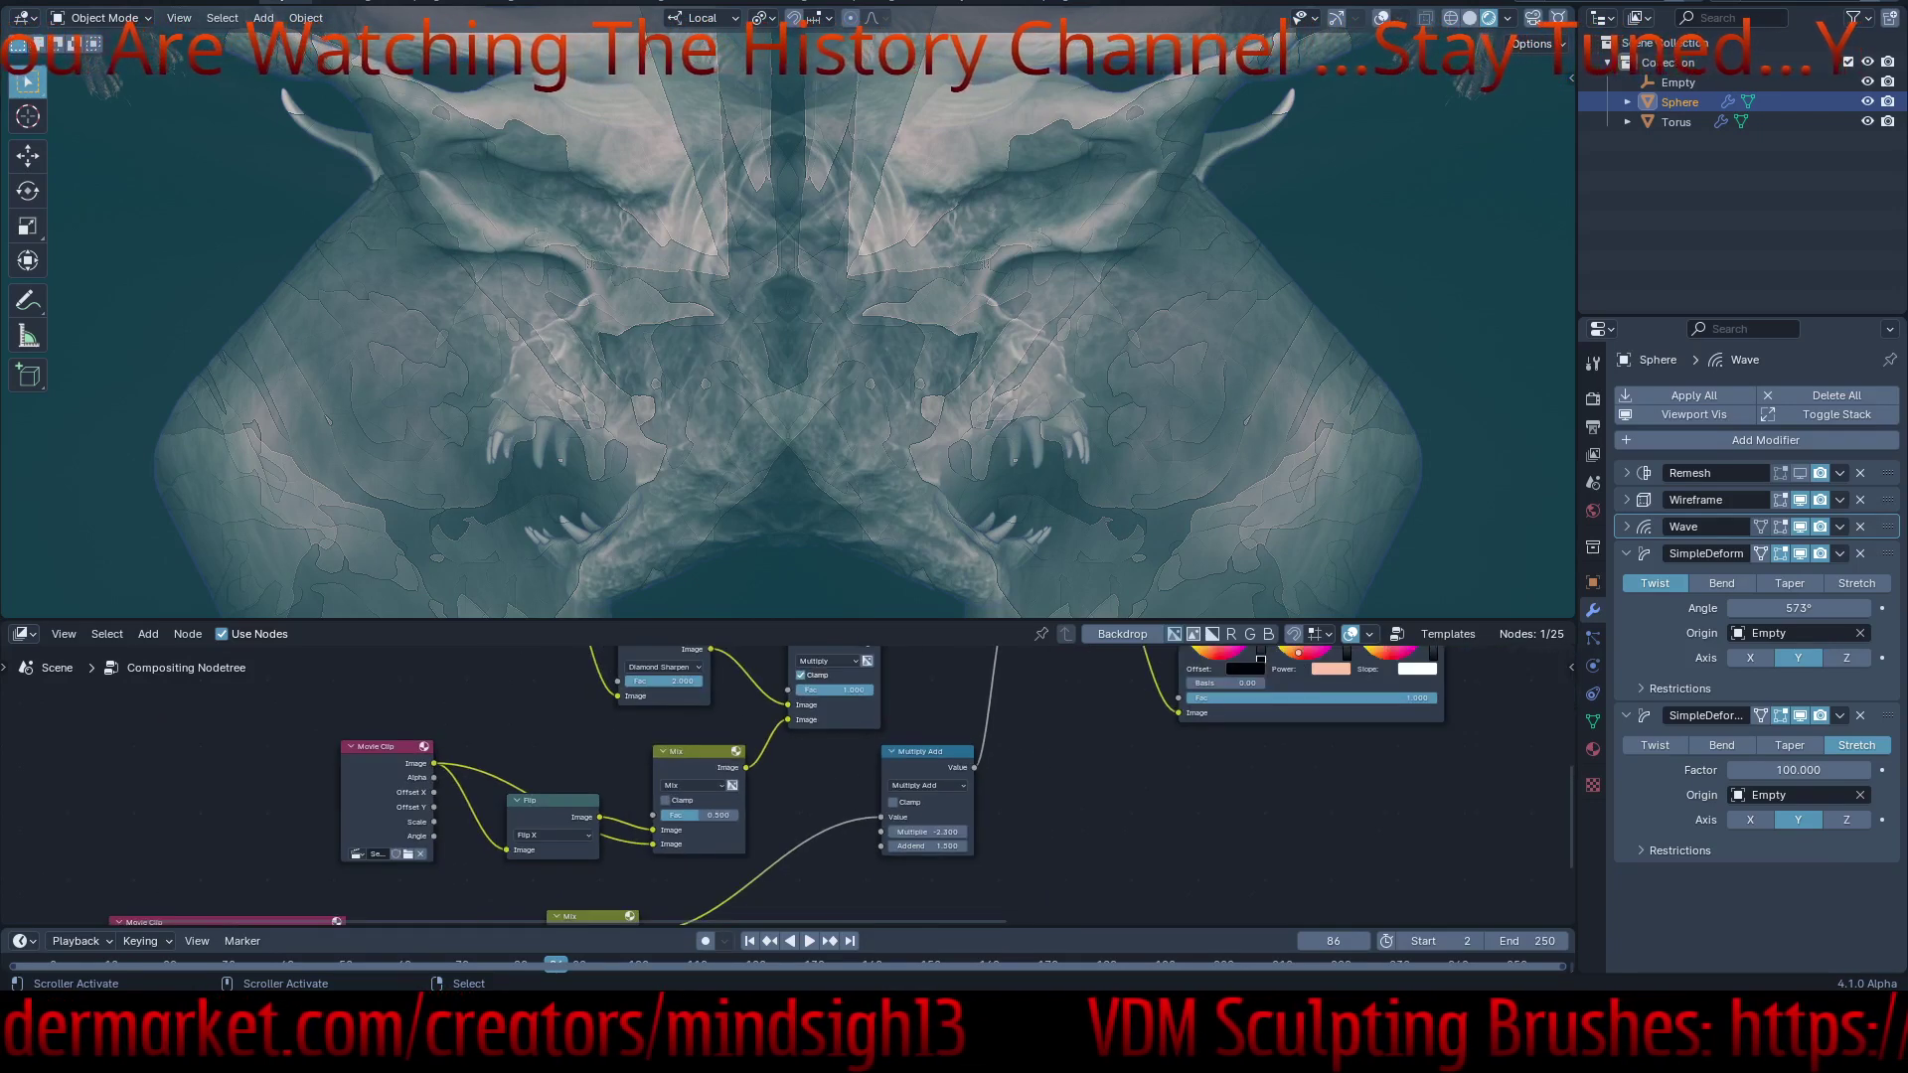
pyautogui.moveTo(830, 782); pyautogui.dragTo(917, 934, button='middle')
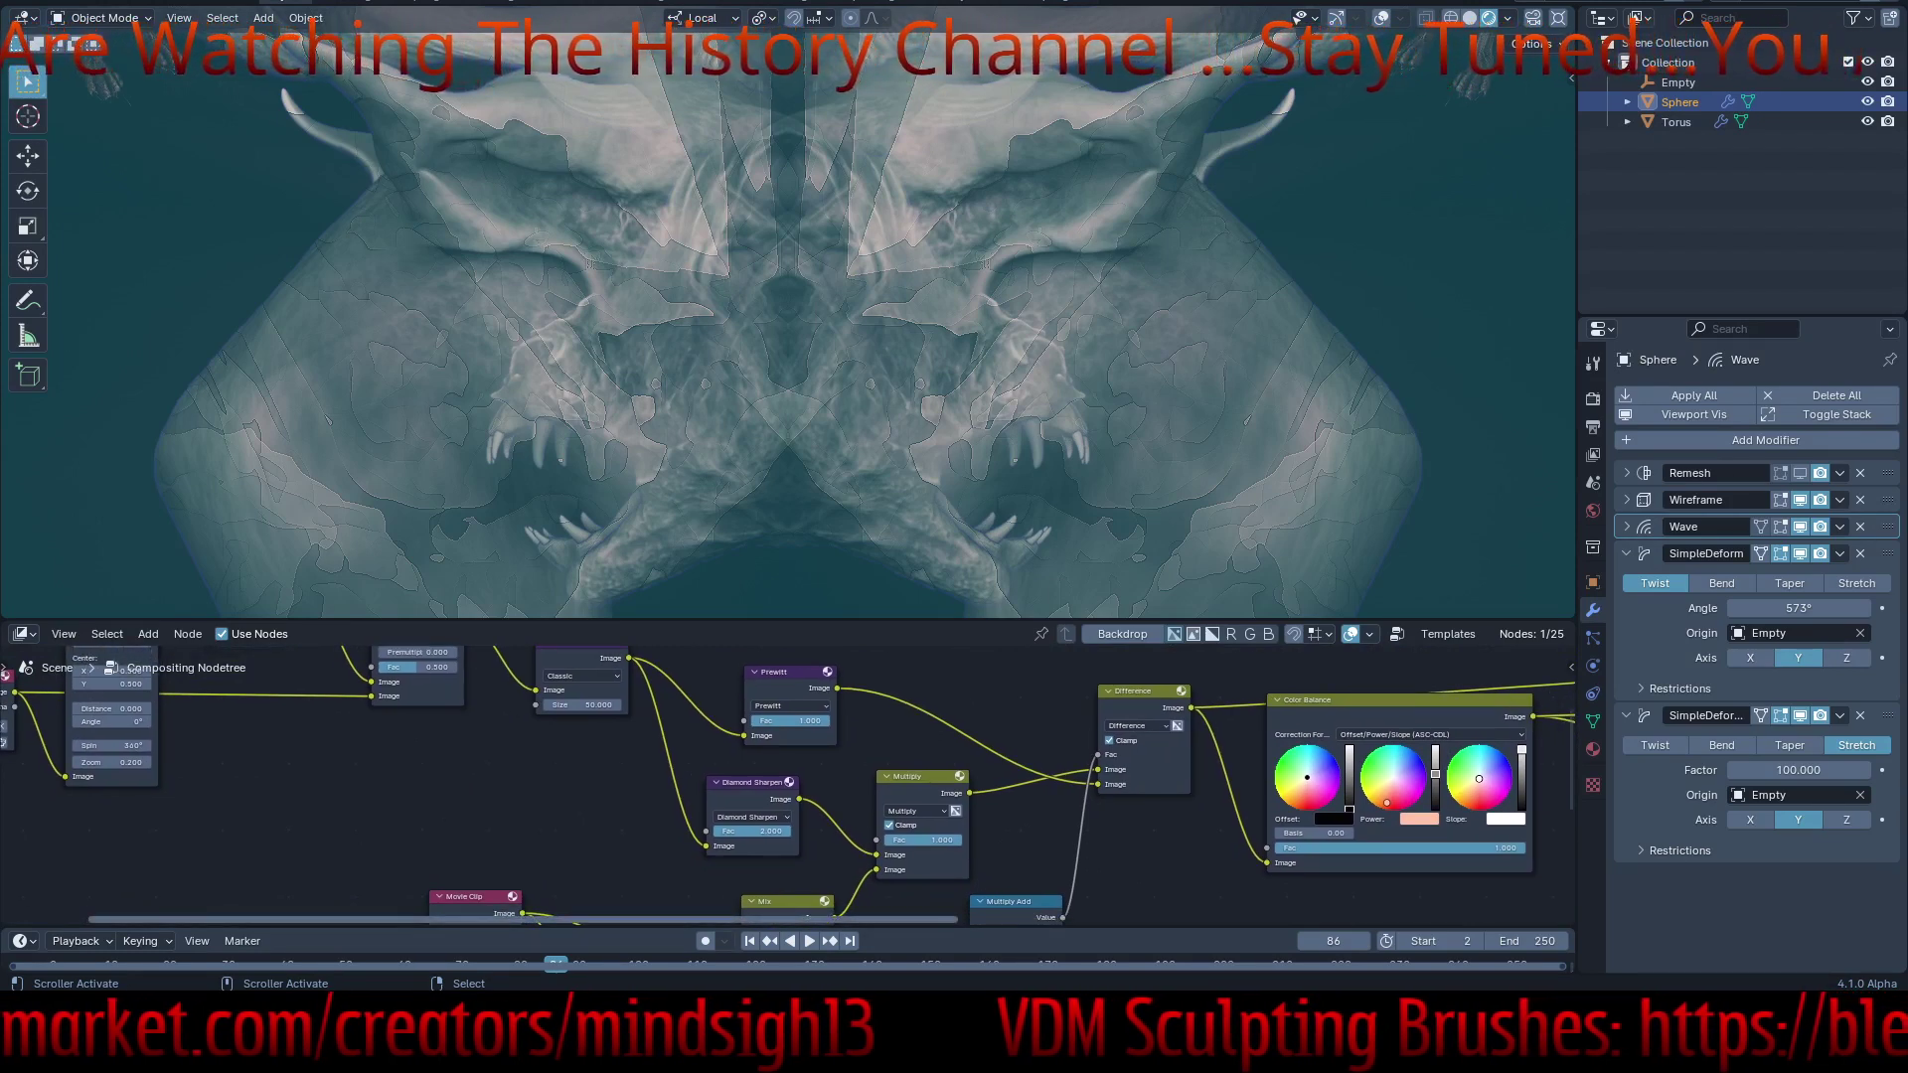
pyautogui.click(1093, 920)
pyautogui.scroll(-5, 874, 854)
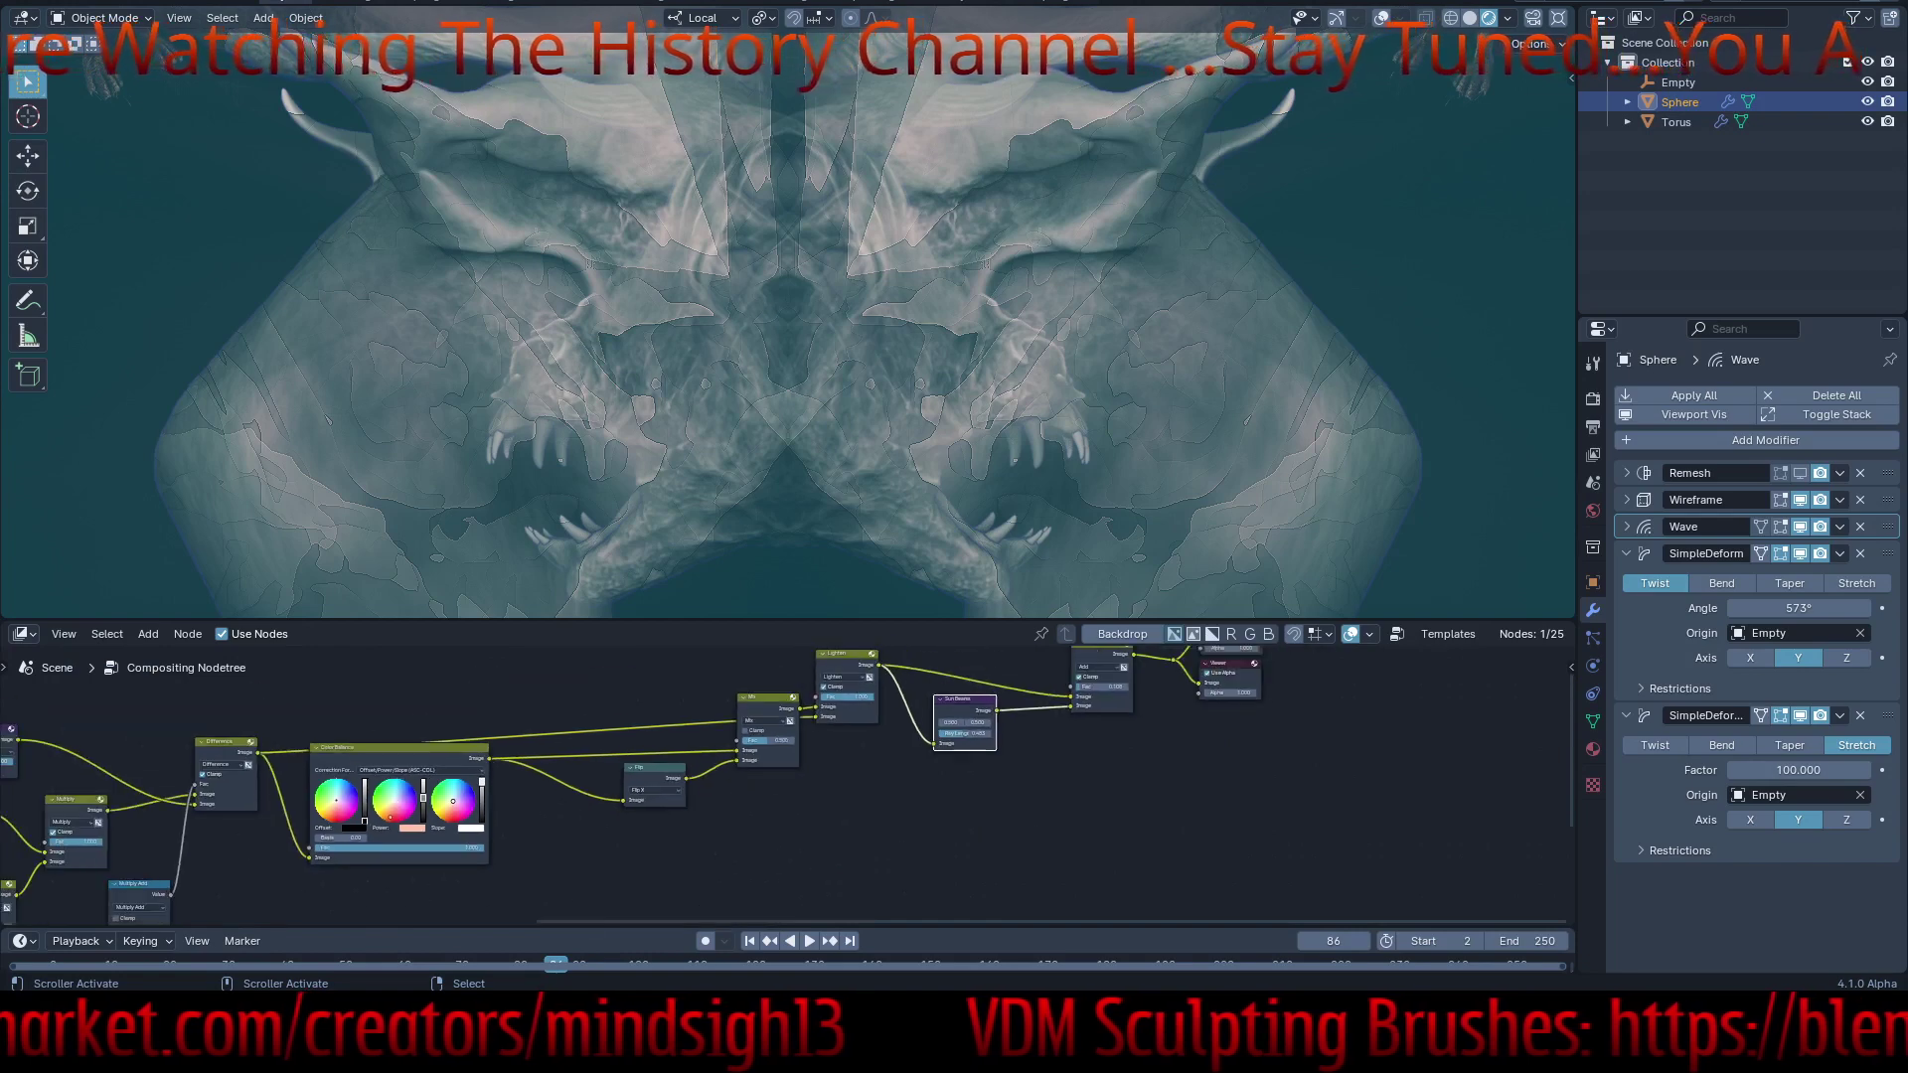
pyautogui.moveTo(874, 854); pyautogui.dragTo(1563, 791, button='middle')
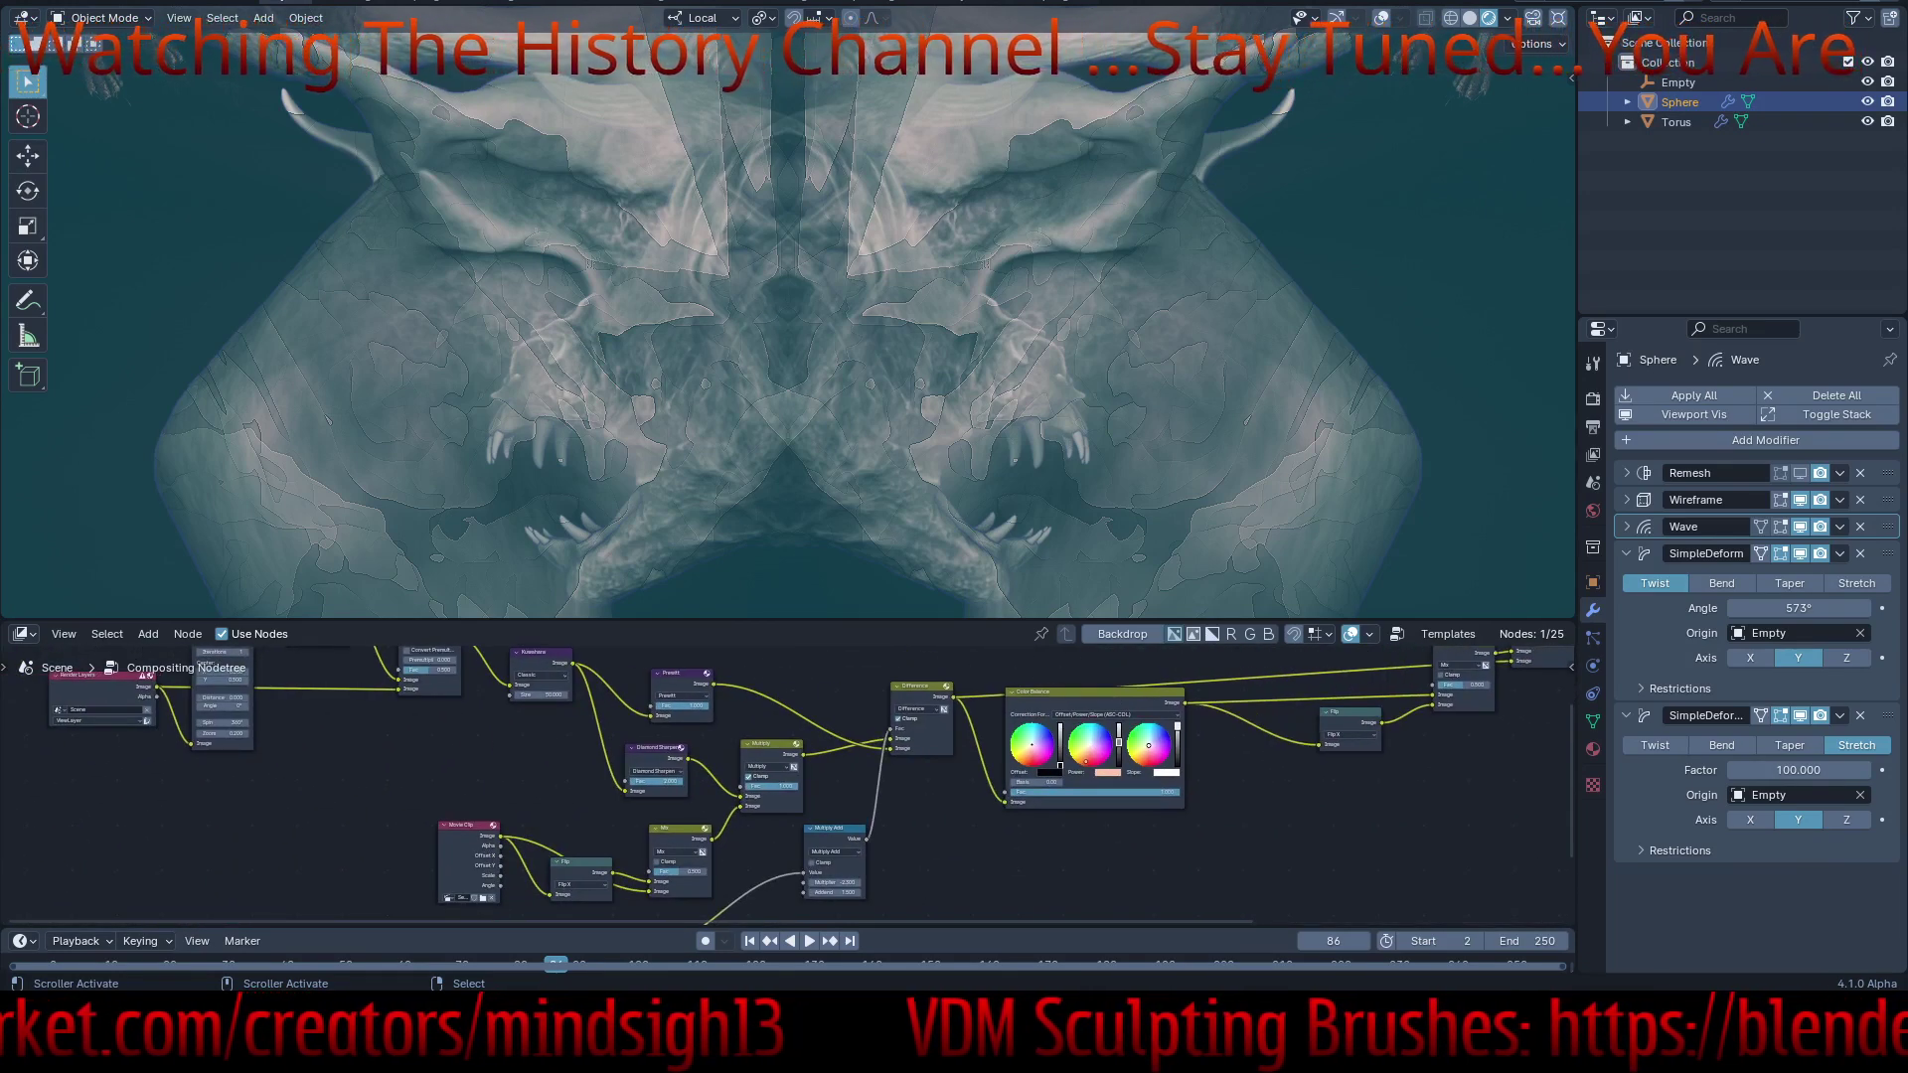
pyautogui.moveTo(866, 839); pyautogui.dragTo(646, 742)
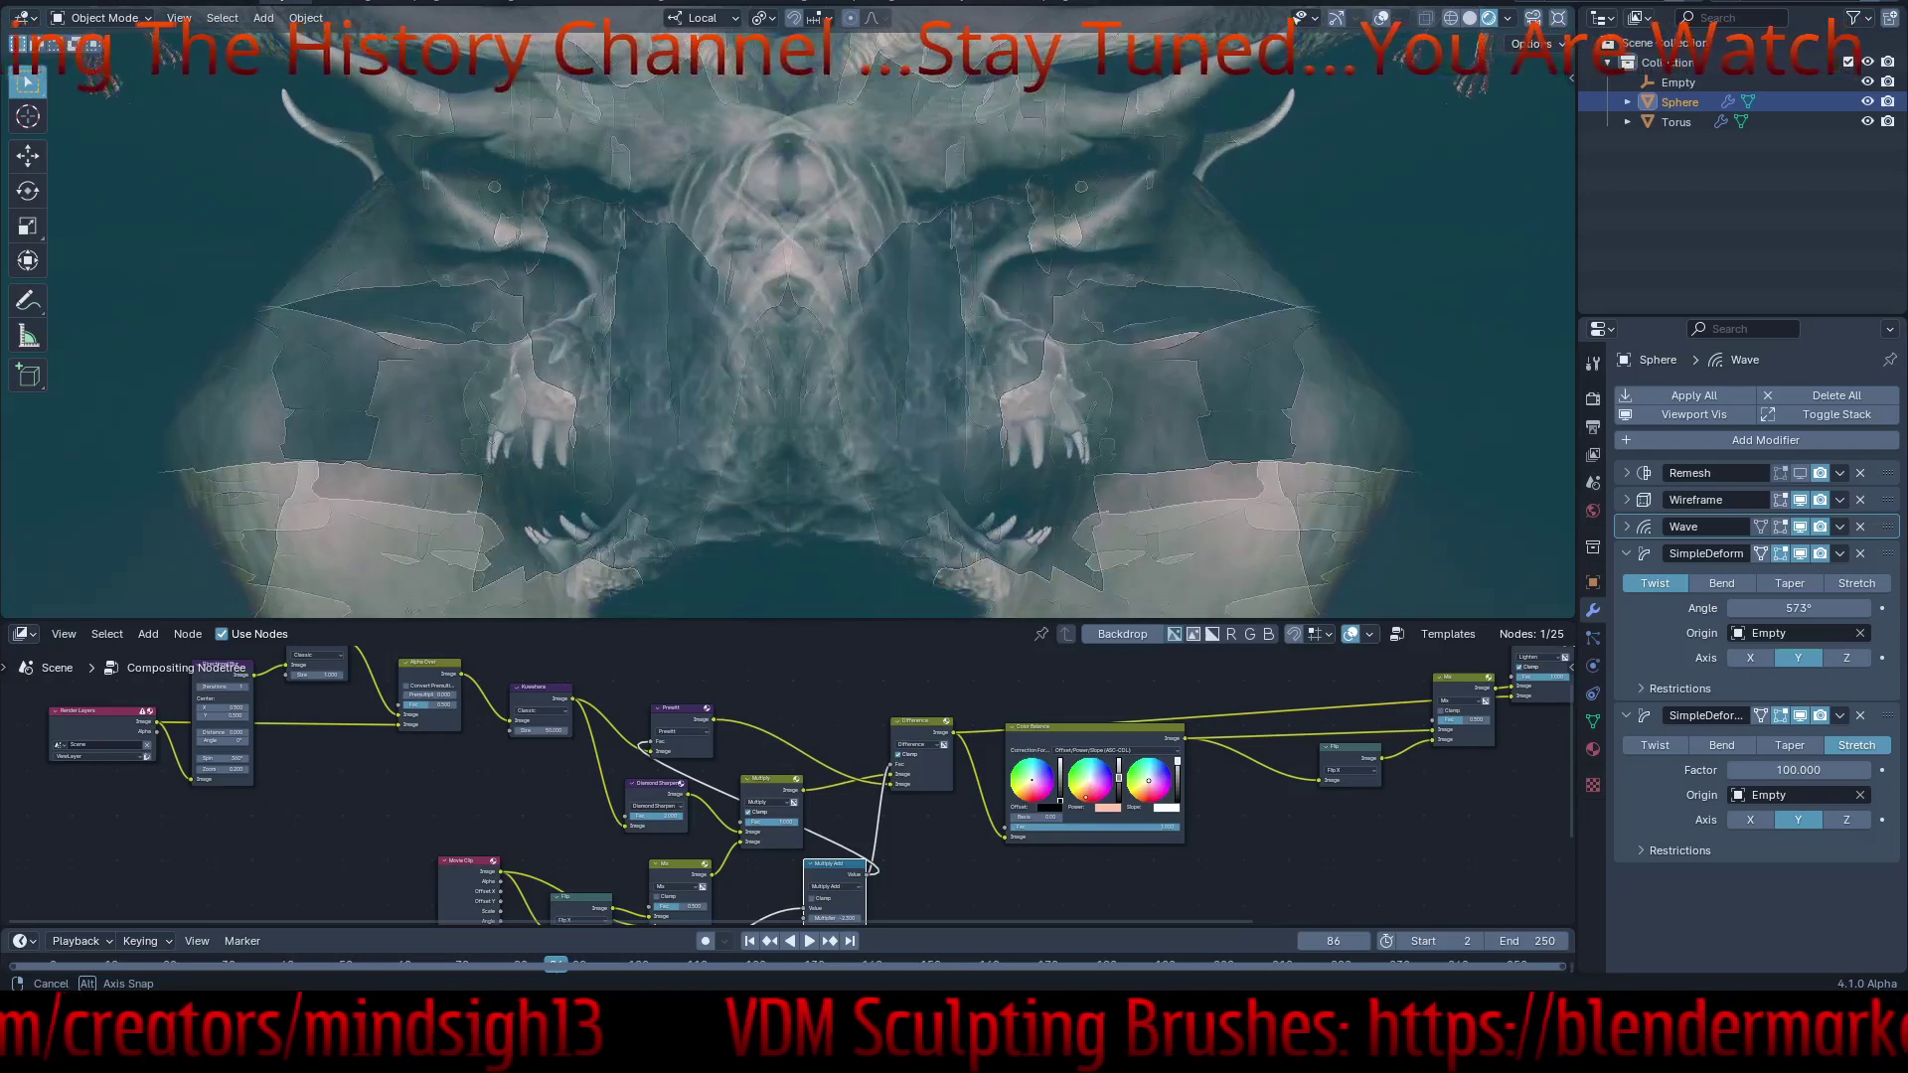
pyautogui.moveTo(785, 328); pyautogui.dragTo(854, 328, button='middle')
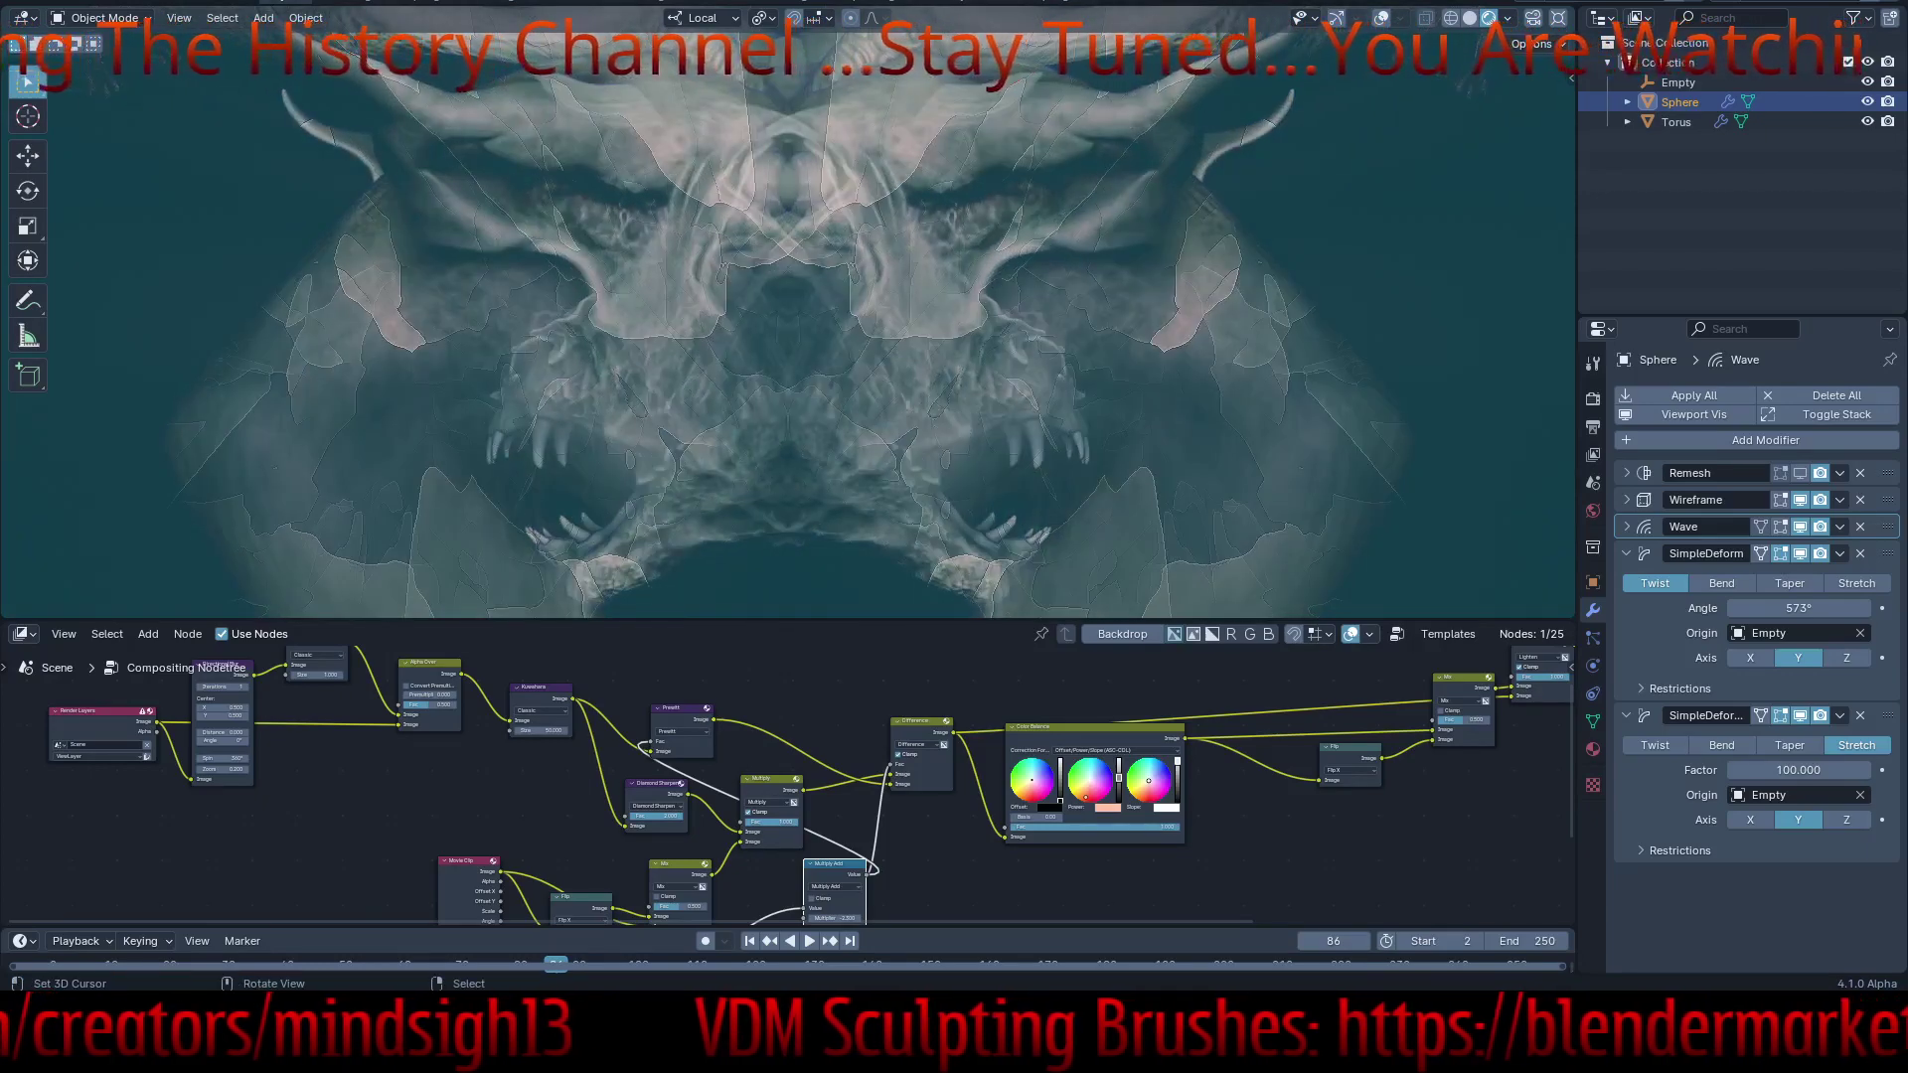
# - Raise the Multiply Add node's Addend to 2.7 and orbit the viewport to judge the effect
pyautogui.moveTo(825, 903); pyautogui.dragTo(961, 811, button='middle')
pyautogui.scroll(4, 982, 838)
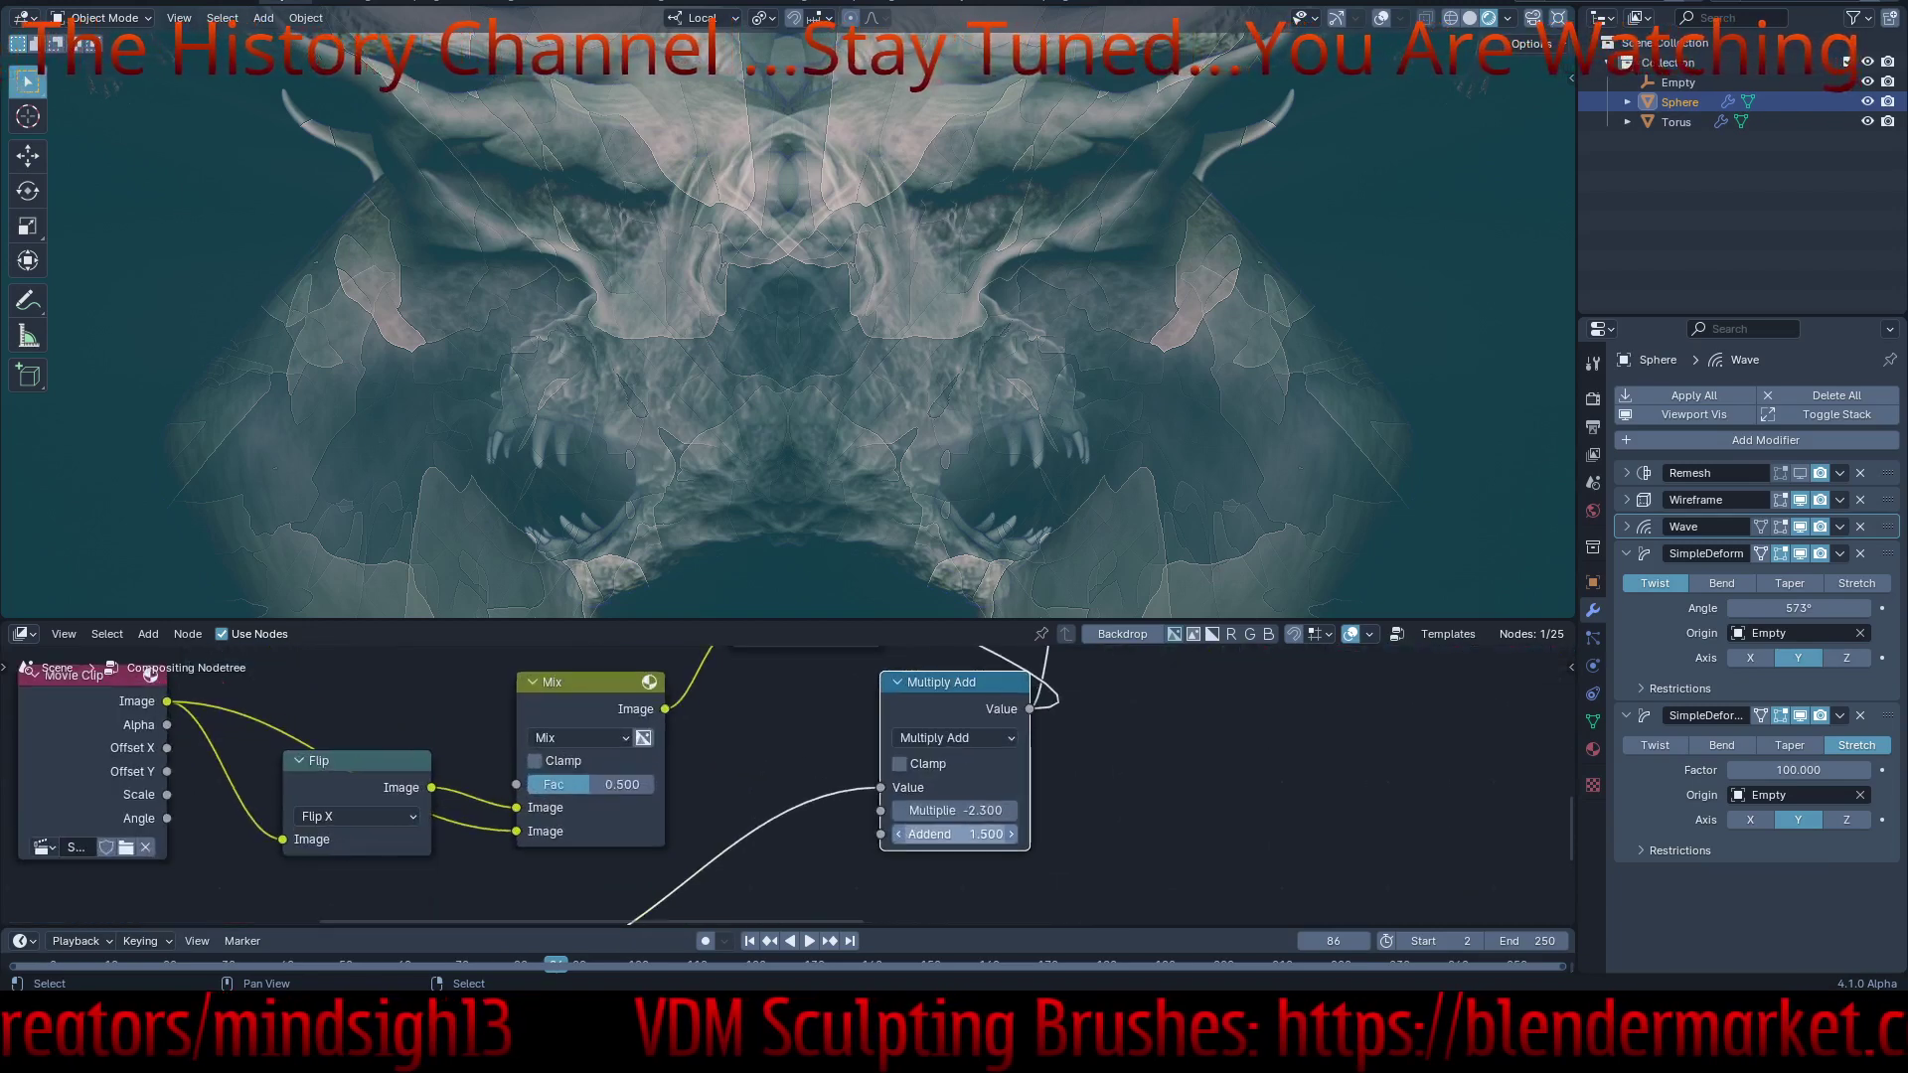
pyautogui.moveTo(981, 835); pyautogui.dragTo(1034, 835)
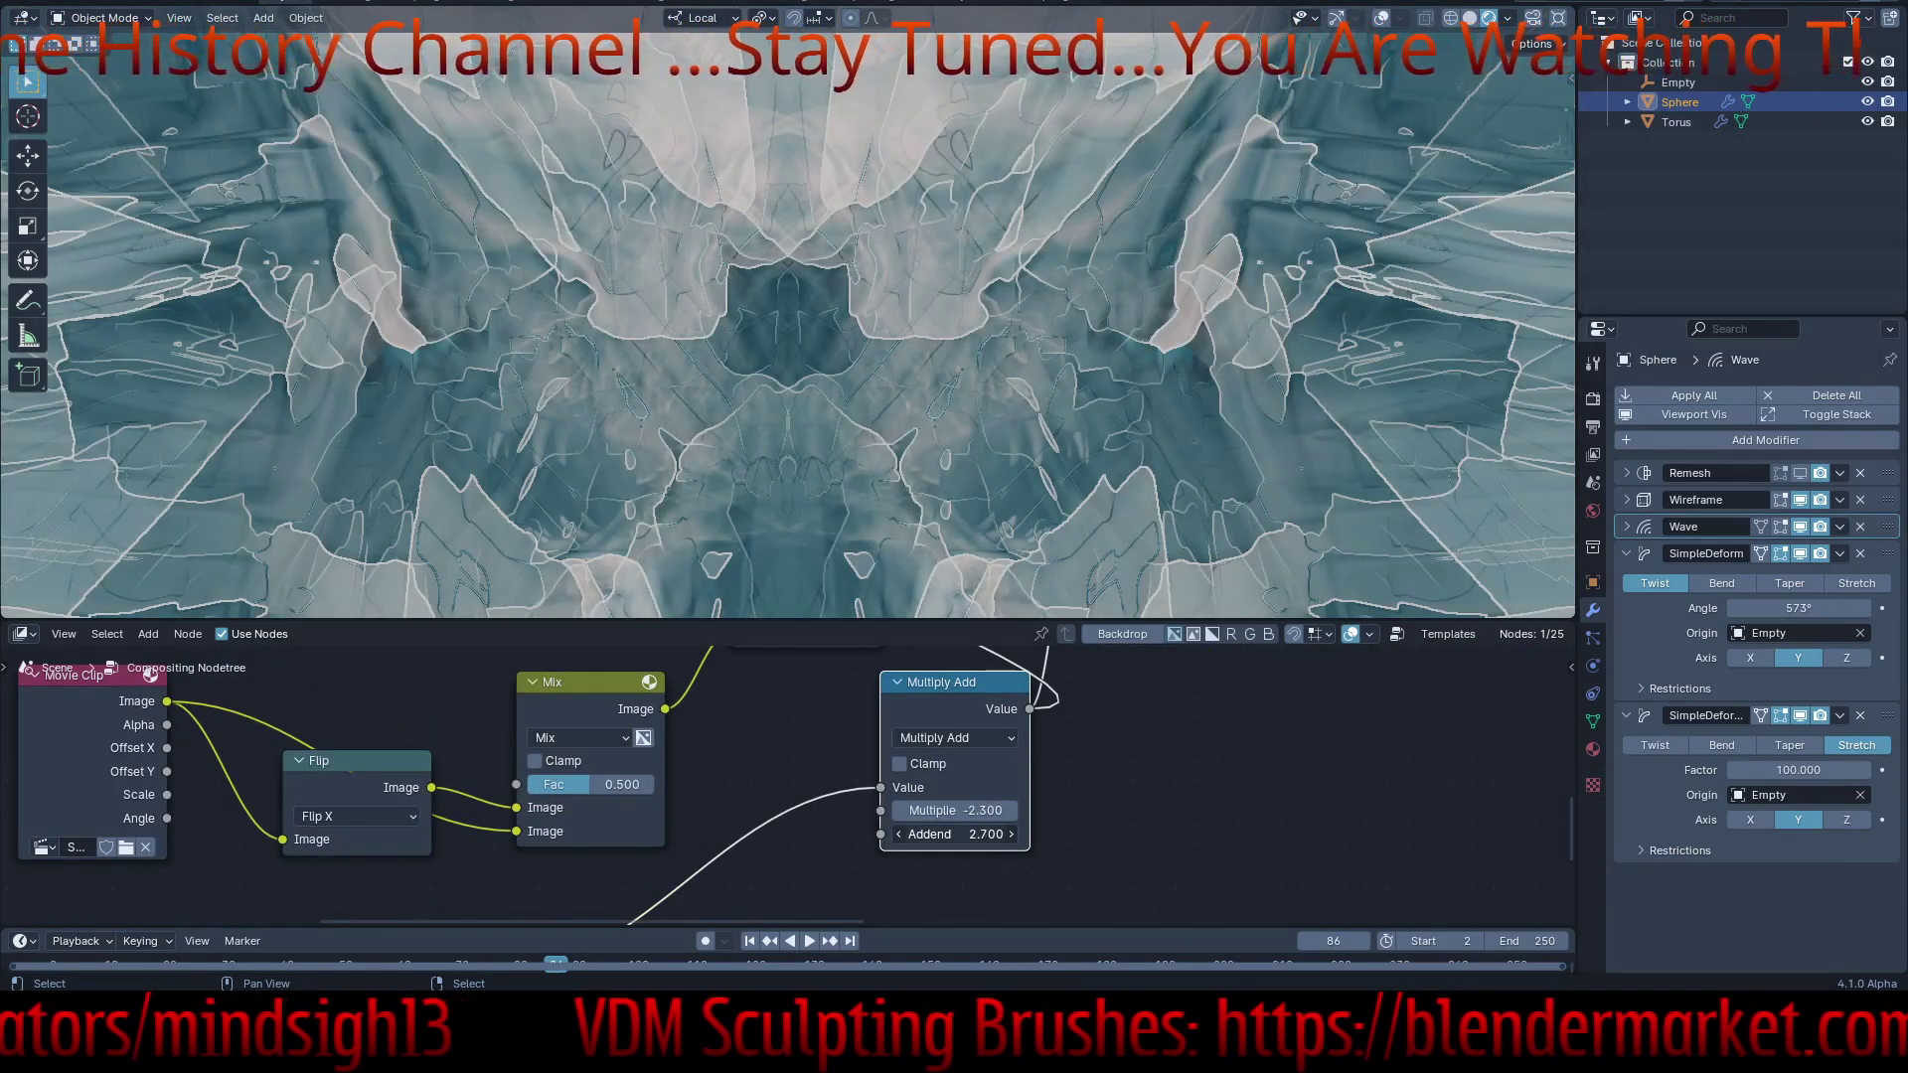
pyautogui.scroll(-2, 1251, 827)
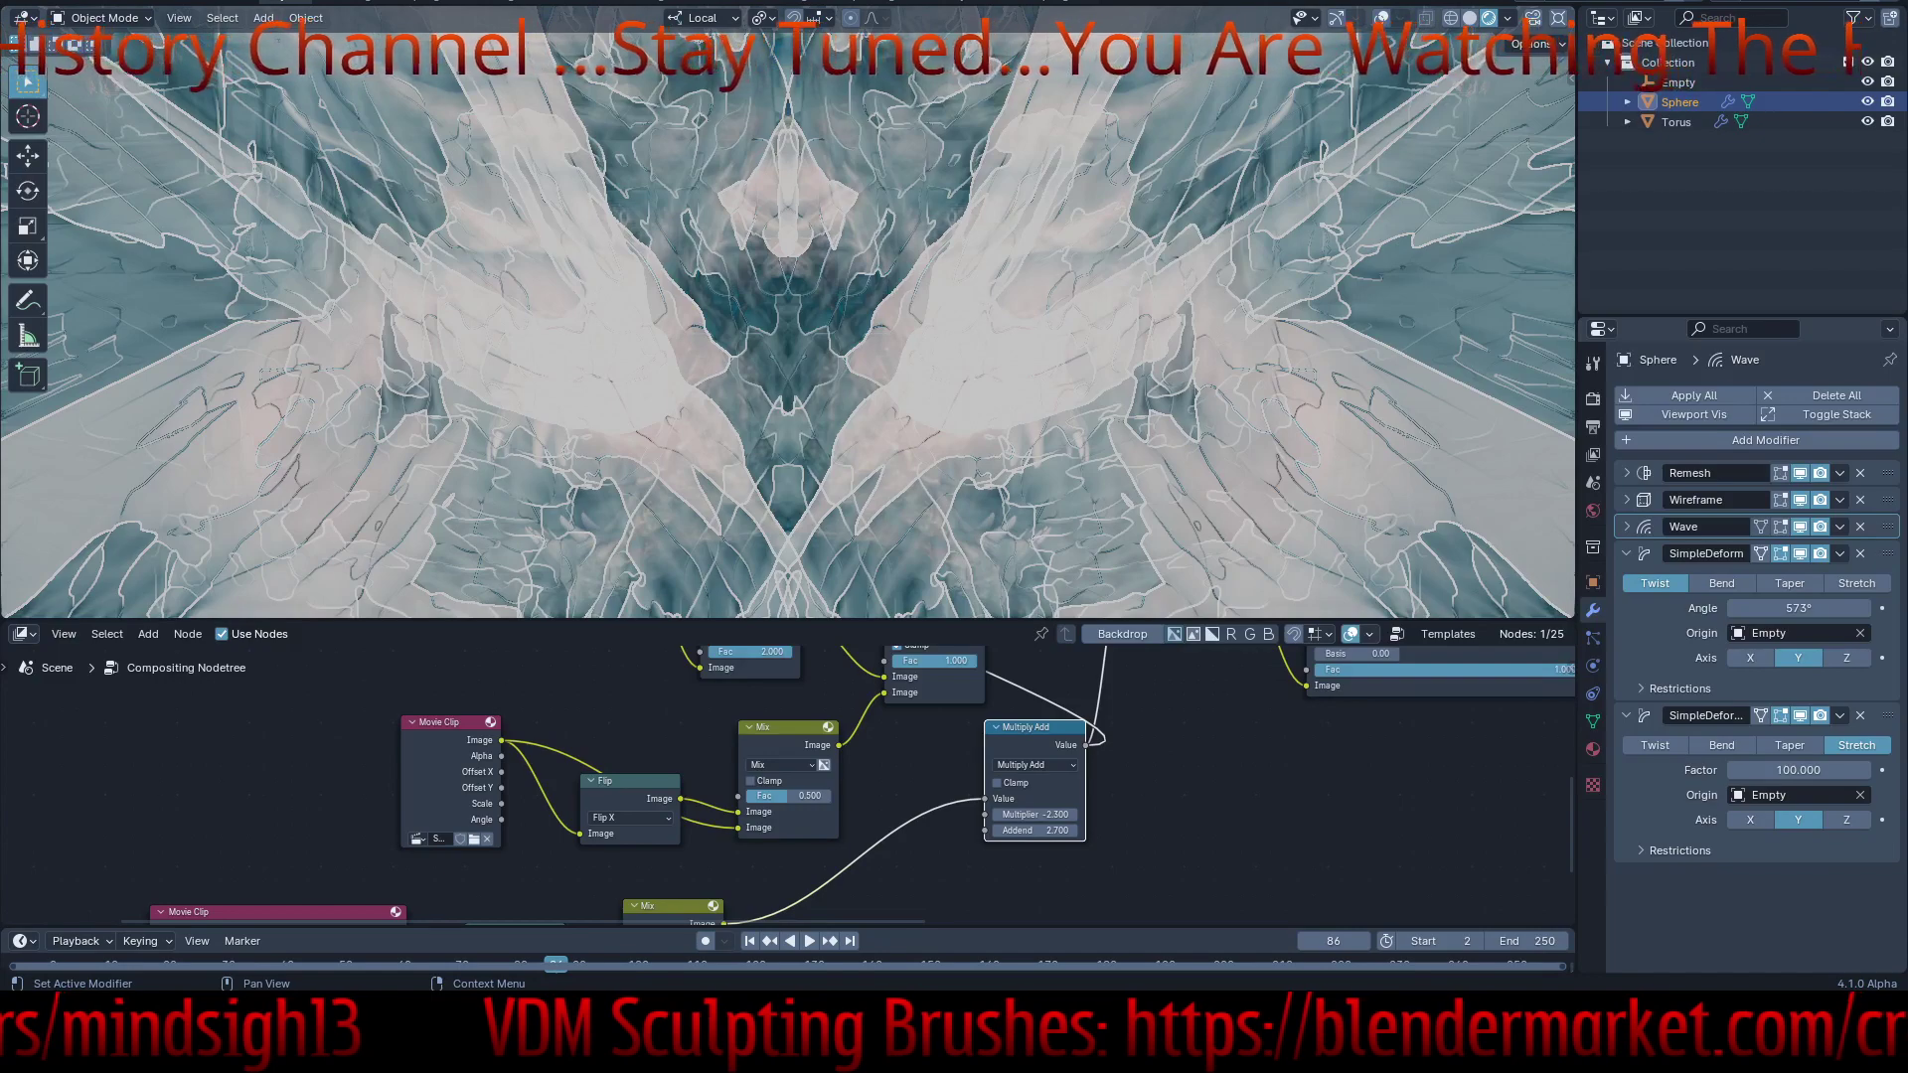
pyautogui.moveTo(788, 327)
pyautogui.mouseDown(button='middle')
pyautogui.moveTo(939, 388)
pyautogui.moveTo(788, 318)
pyautogui.mouseUp(button='middle')
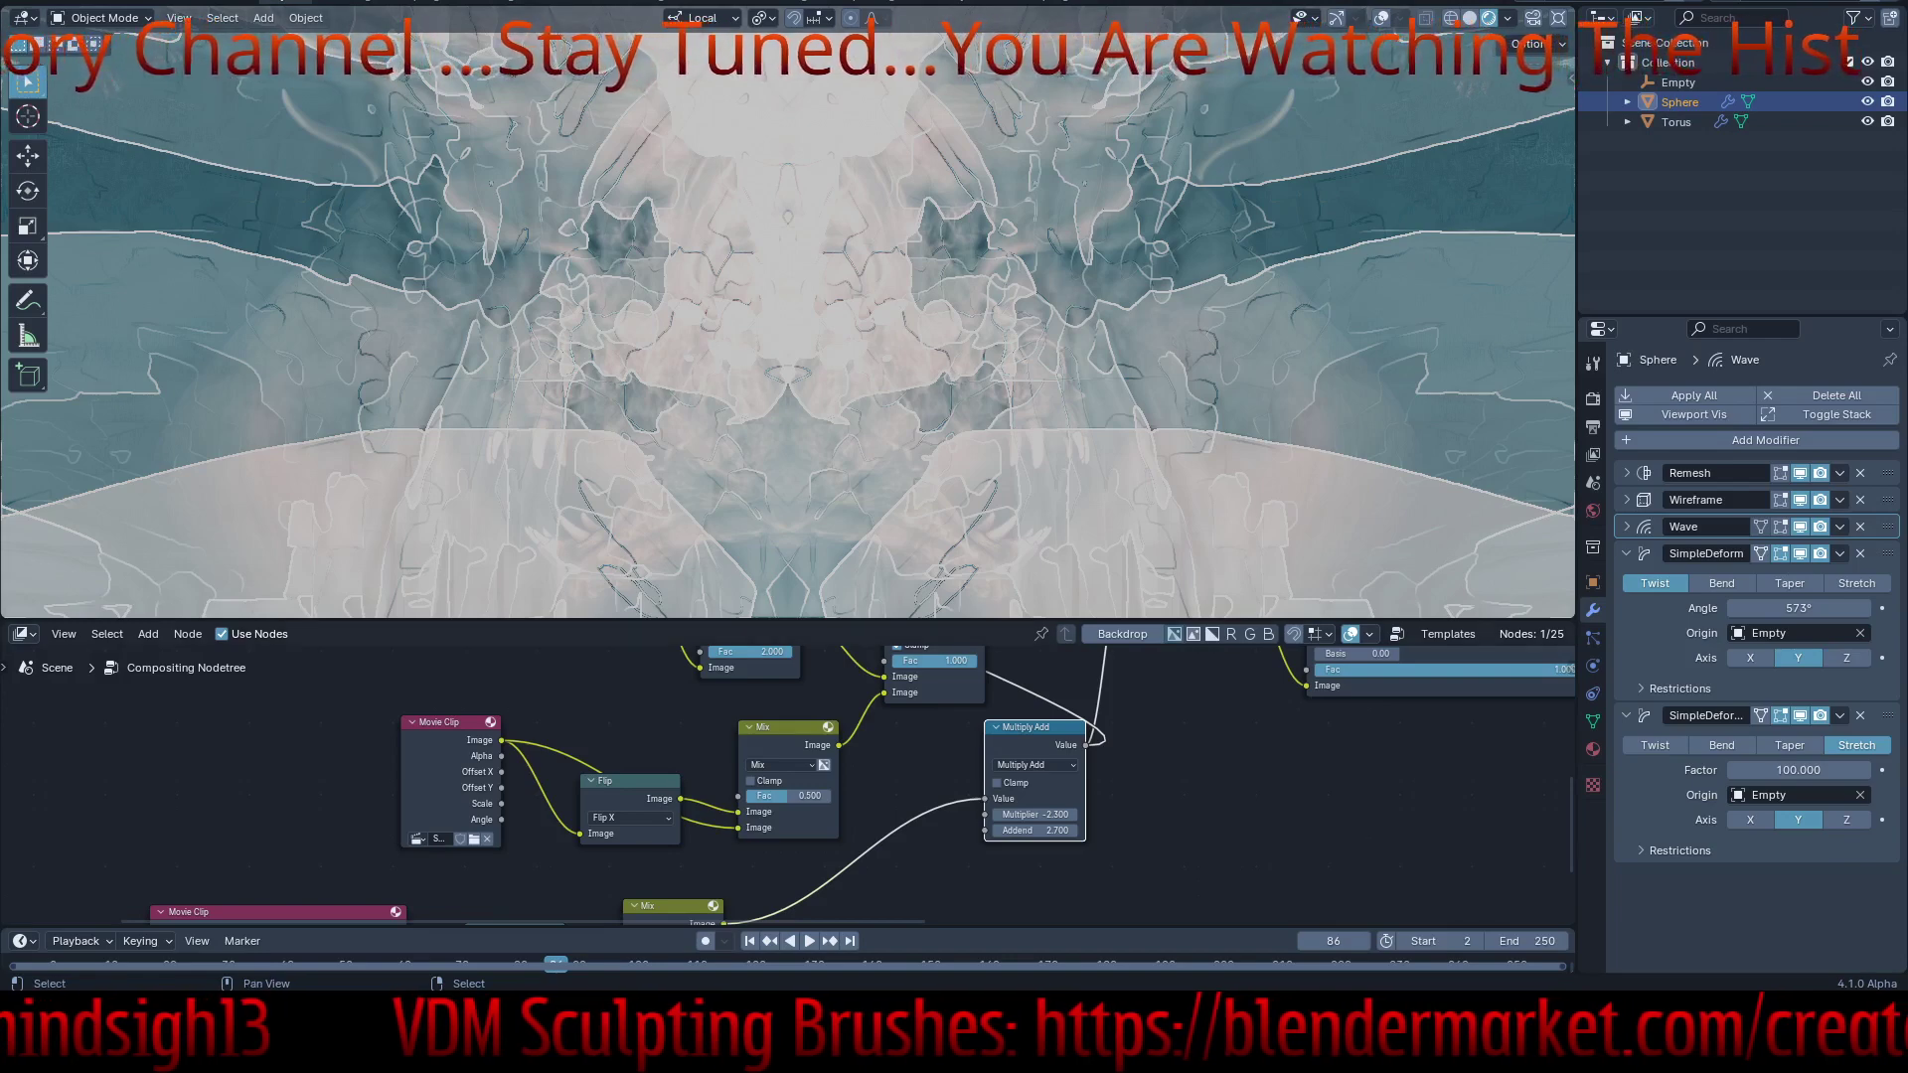
# - Reposition the Add node after the Sun Beams node and raise its Fac to 0.692
pyautogui.scroll(-6, 1143, 819)
pyautogui.moveTo(1143, 820); pyautogui.dragTo(539, 923, button='middle')
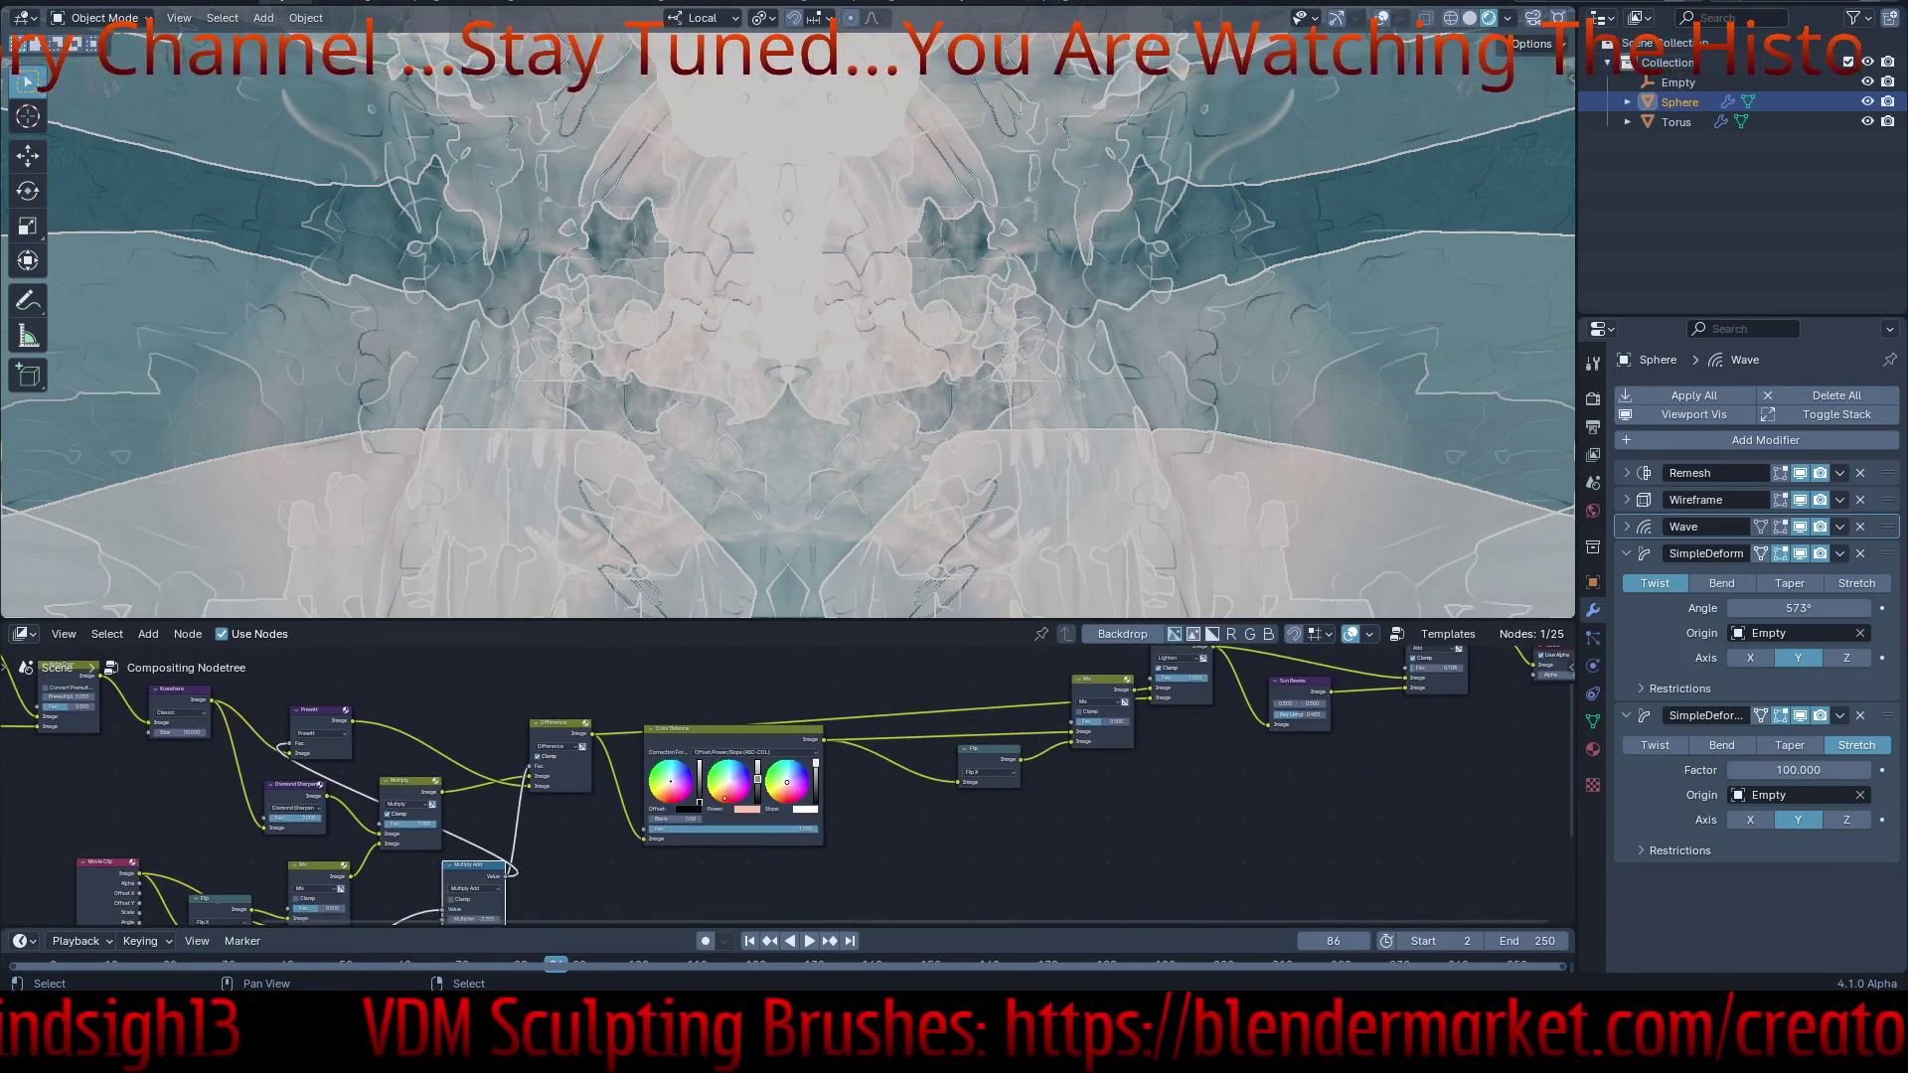
pyautogui.moveTo(1494, 658); pyautogui.dragTo(1209, 706, button='middle')
pyautogui.scroll(4, 1210, 703)
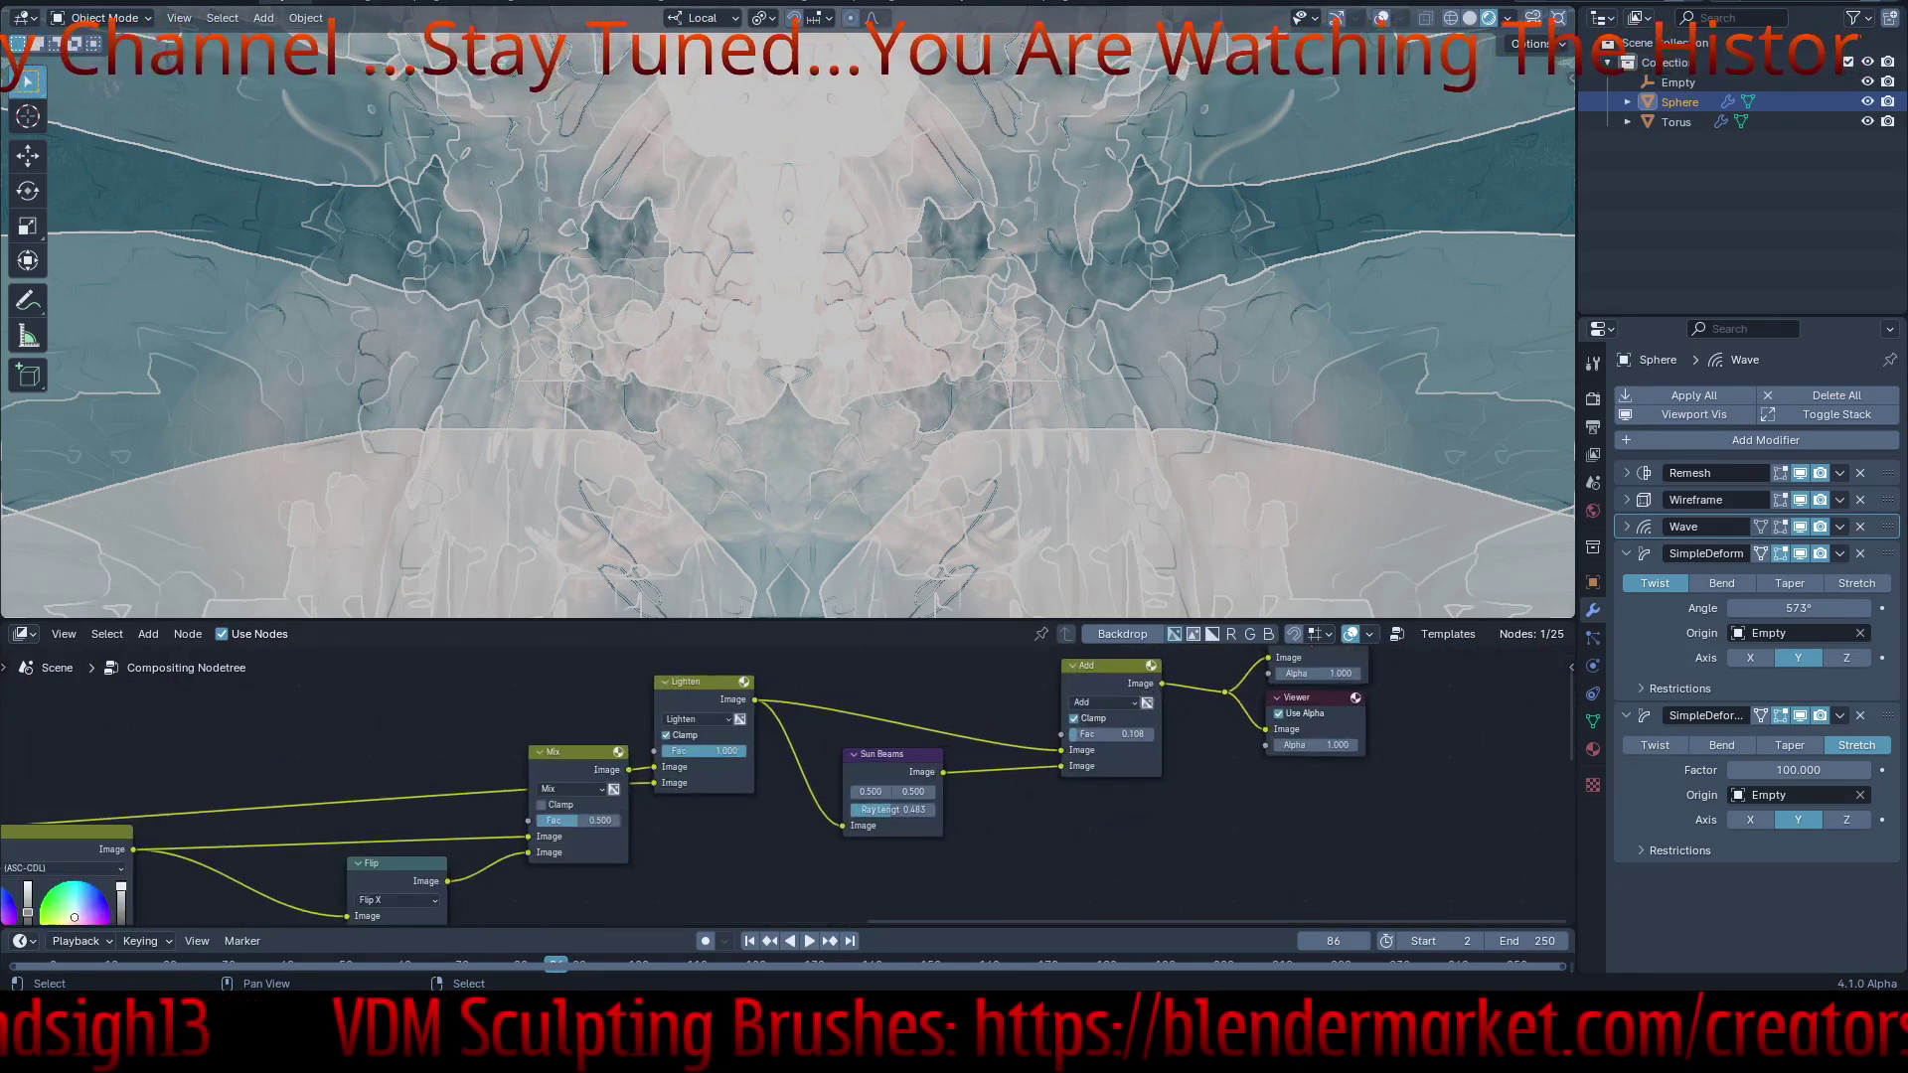
pyautogui.scroll(2, 1199, 697)
pyautogui.moveTo(1068, 652); pyautogui.dragTo(1022, 693)
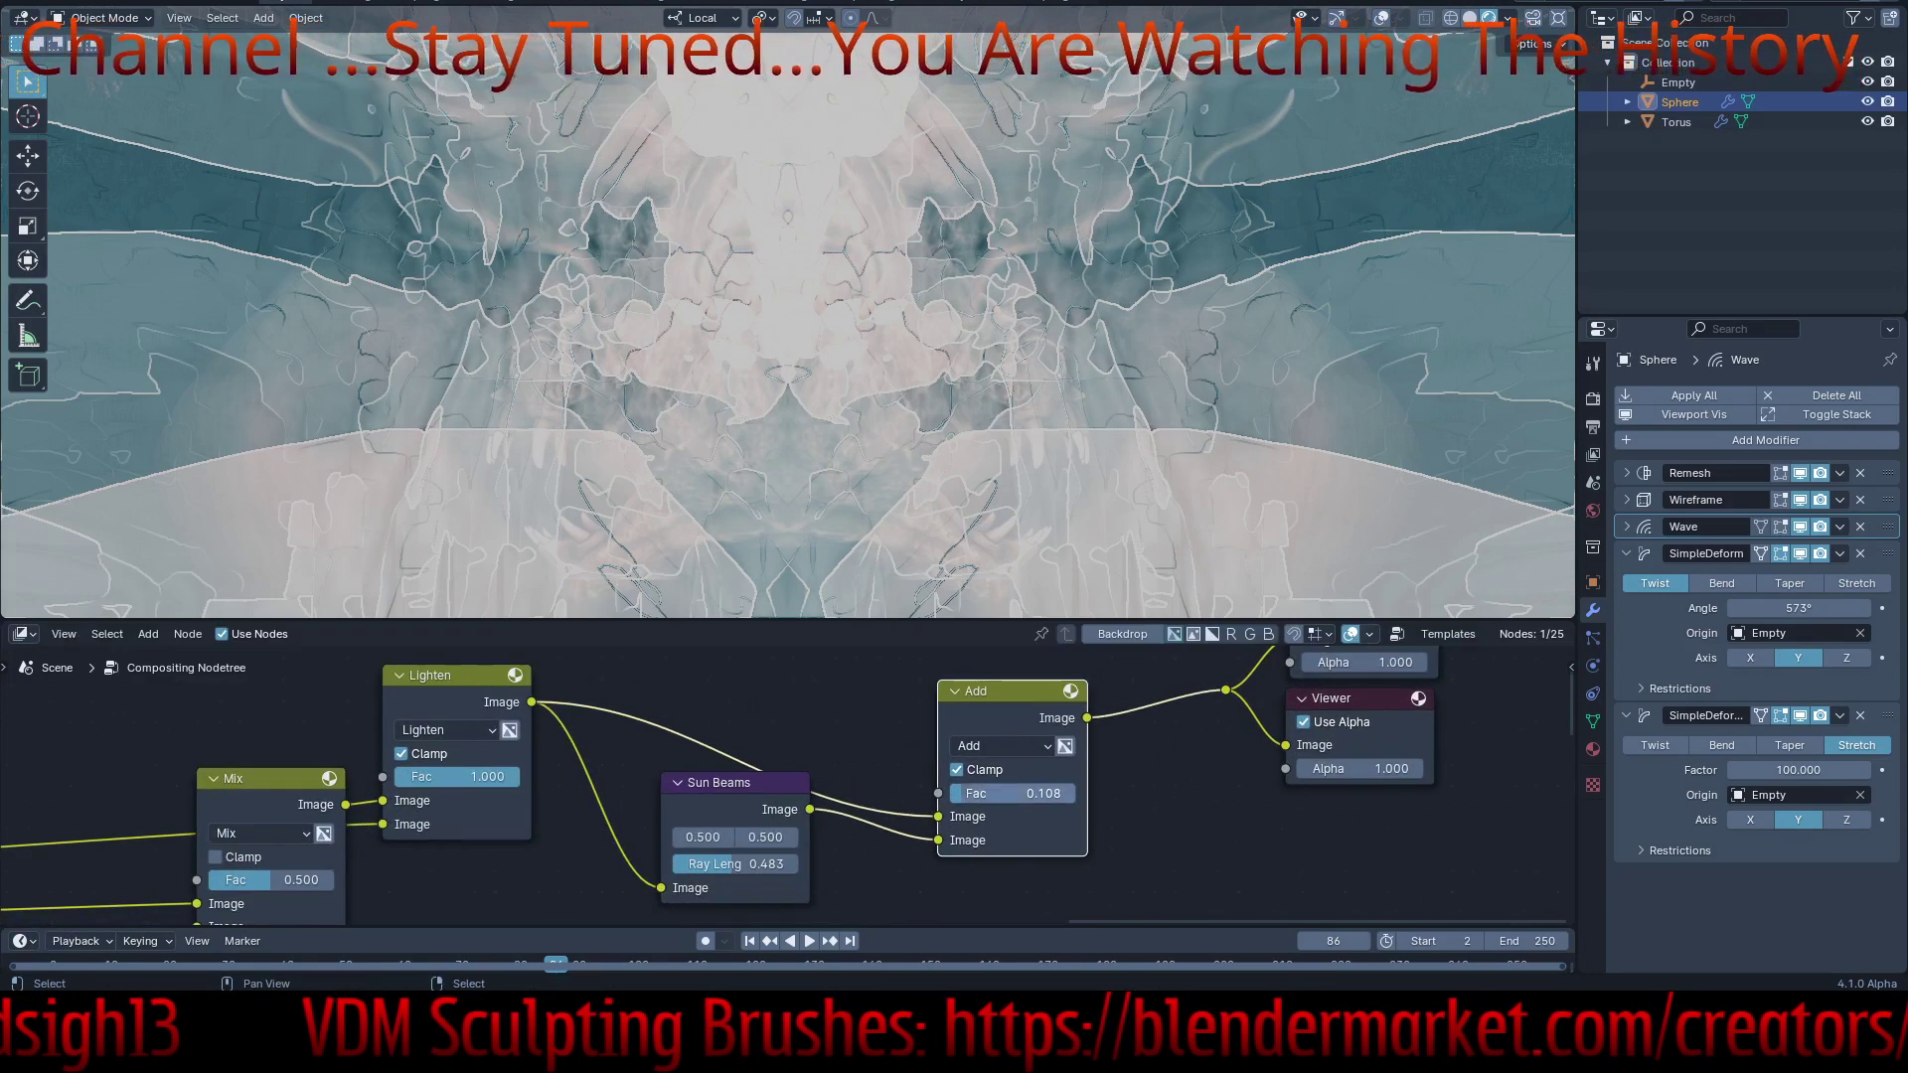
pyautogui.moveTo(1004, 794); pyautogui.dragTo(1080, 794)
# - Change the blending mode of the Add node after Sun Beams to Multiply and raise its Fac to 1.0
pyautogui.click(999, 745)
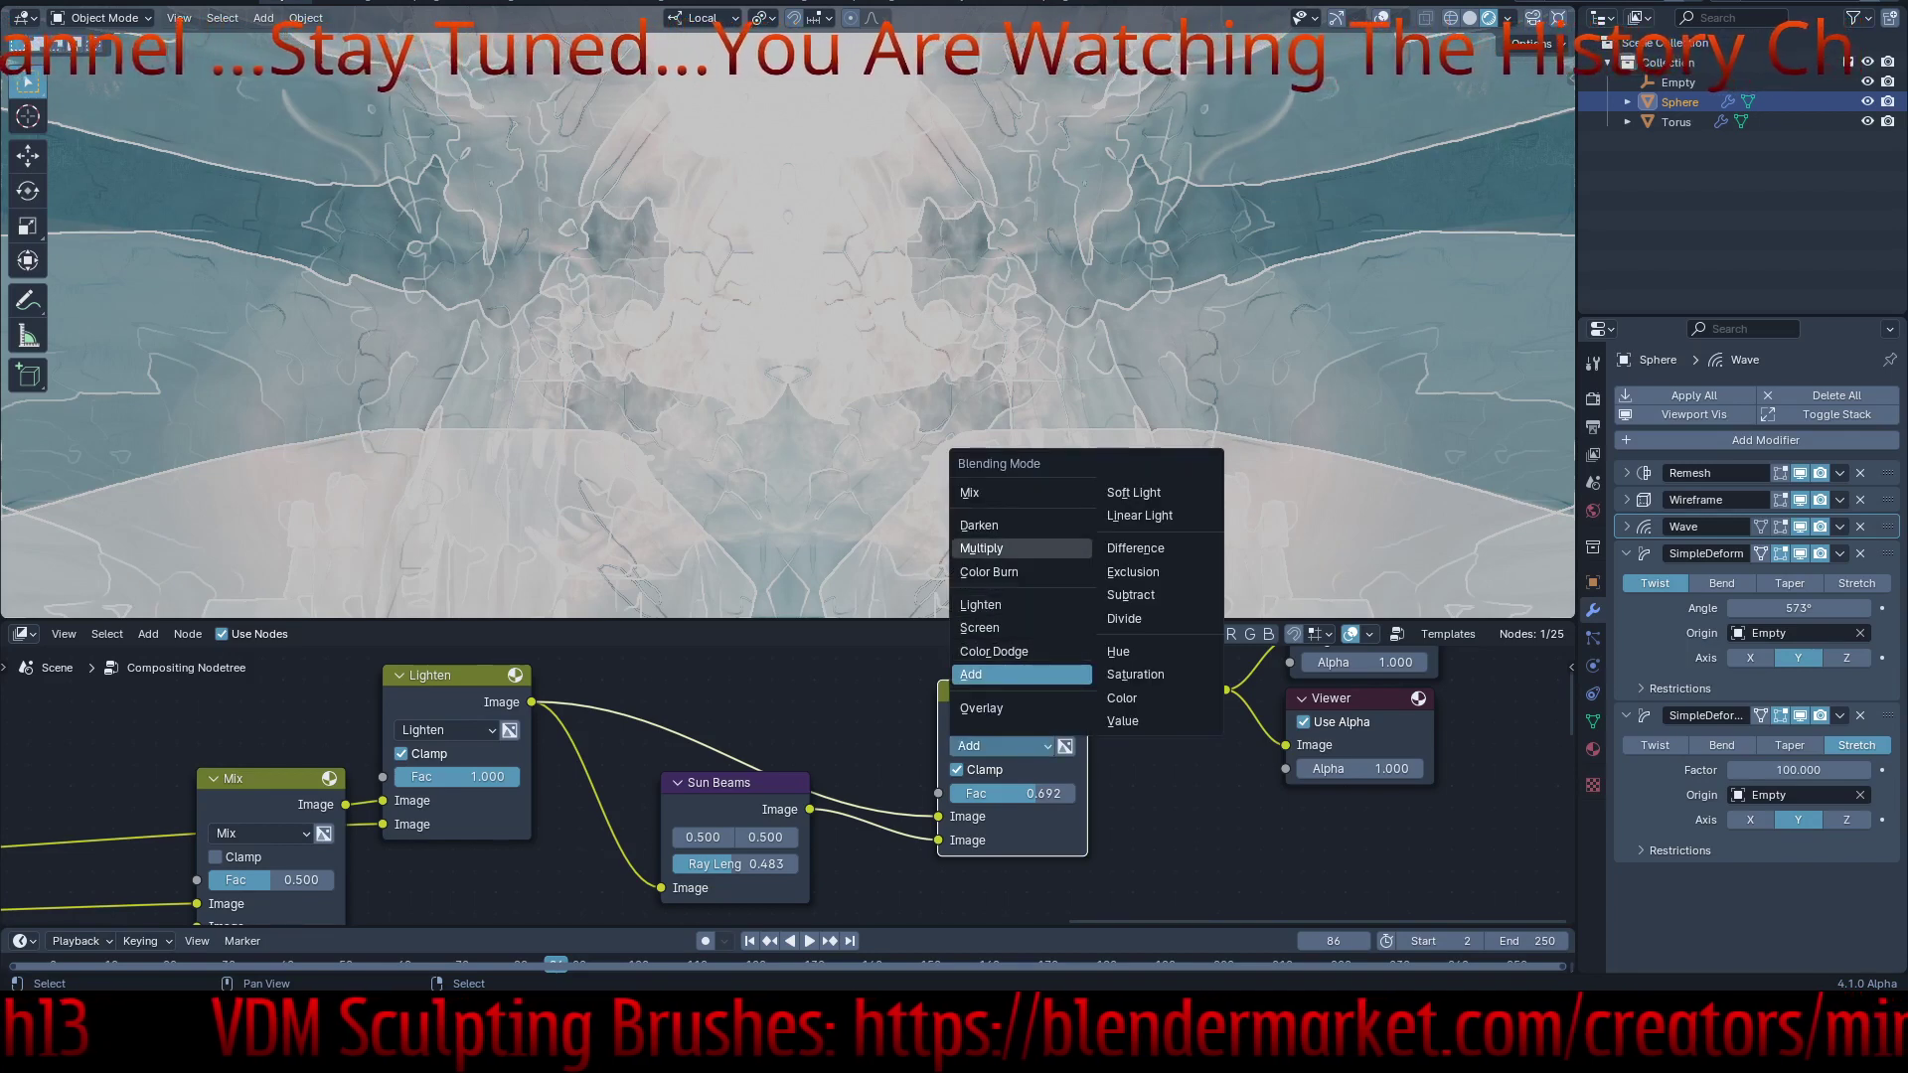
pyautogui.click(982, 548)
pyautogui.moveTo(1026, 794); pyautogui.dragTo(1071, 793)
# - Try Fac values of 3 and 2 on the Multiply node after Sun Beams and return it to 1
pyautogui.click(1024, 794)
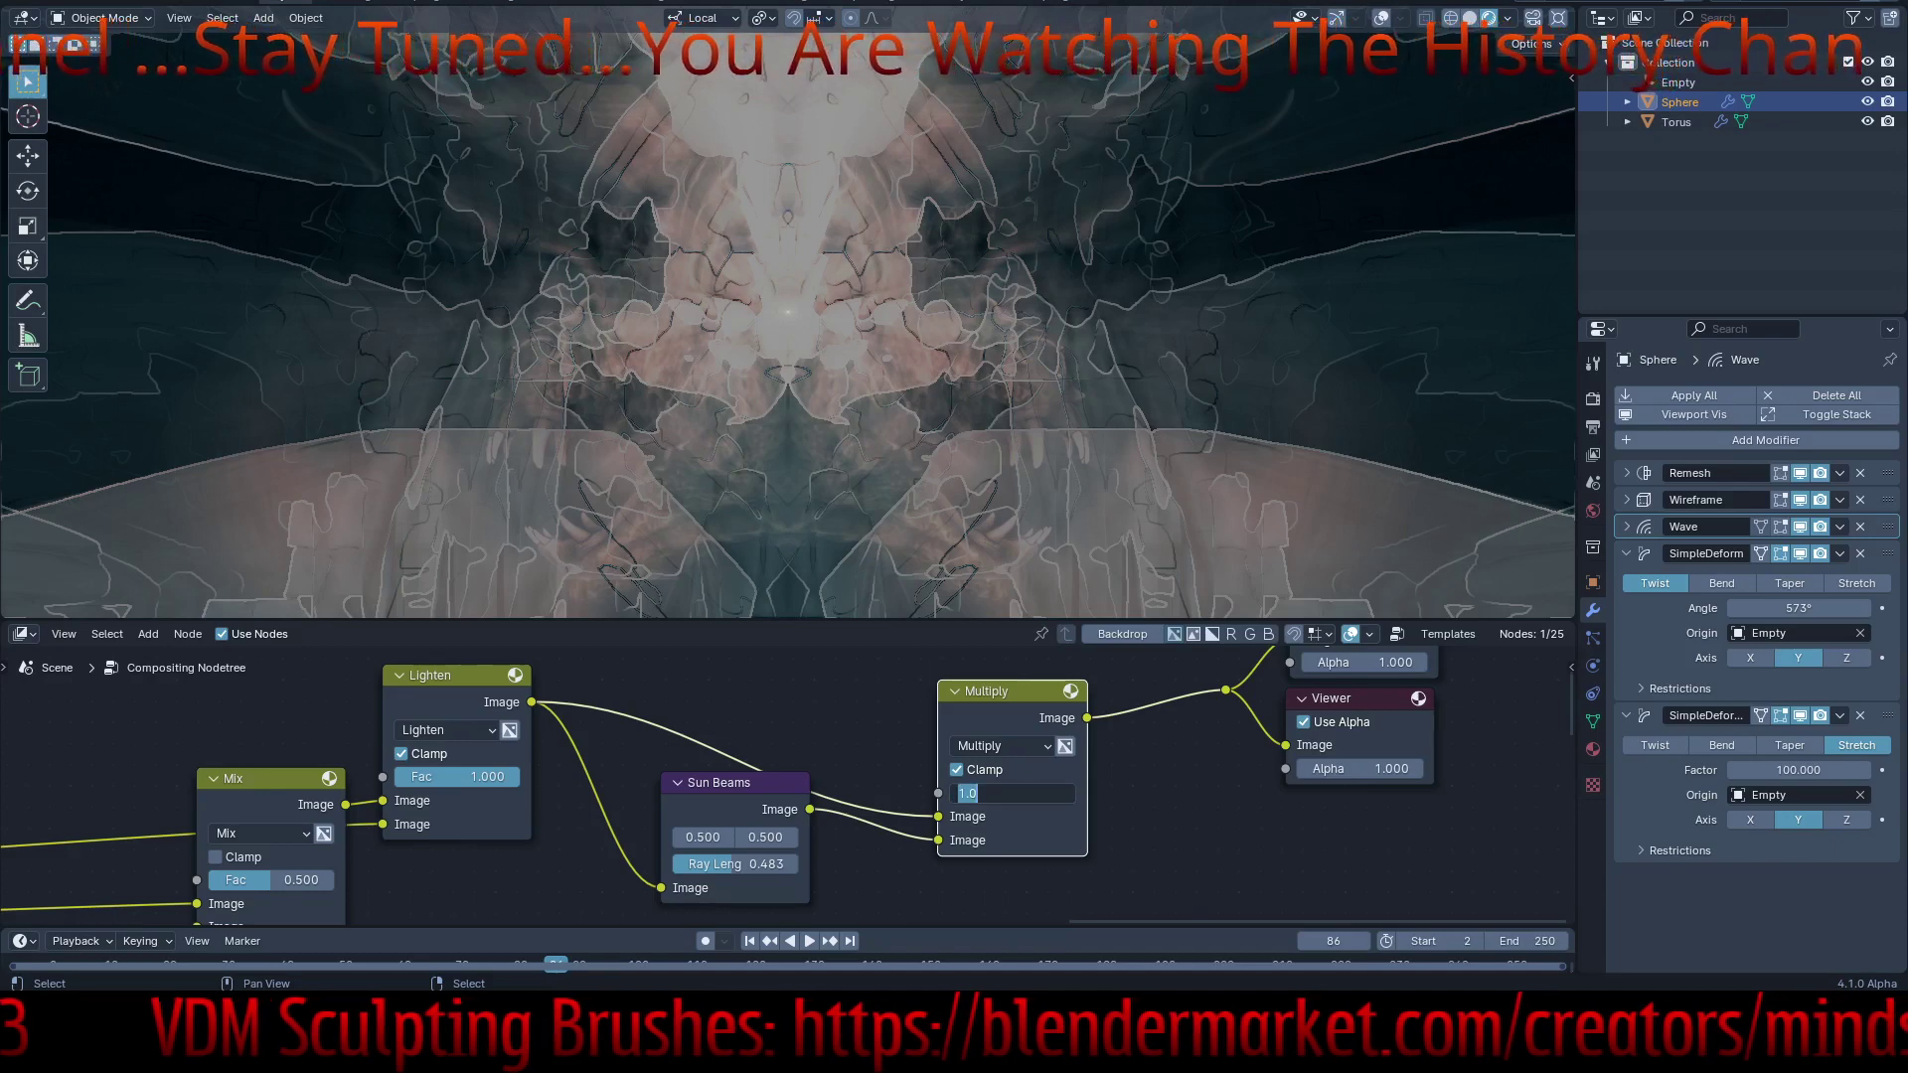
pyautogui.write('3')
pyautogui.press('Return')
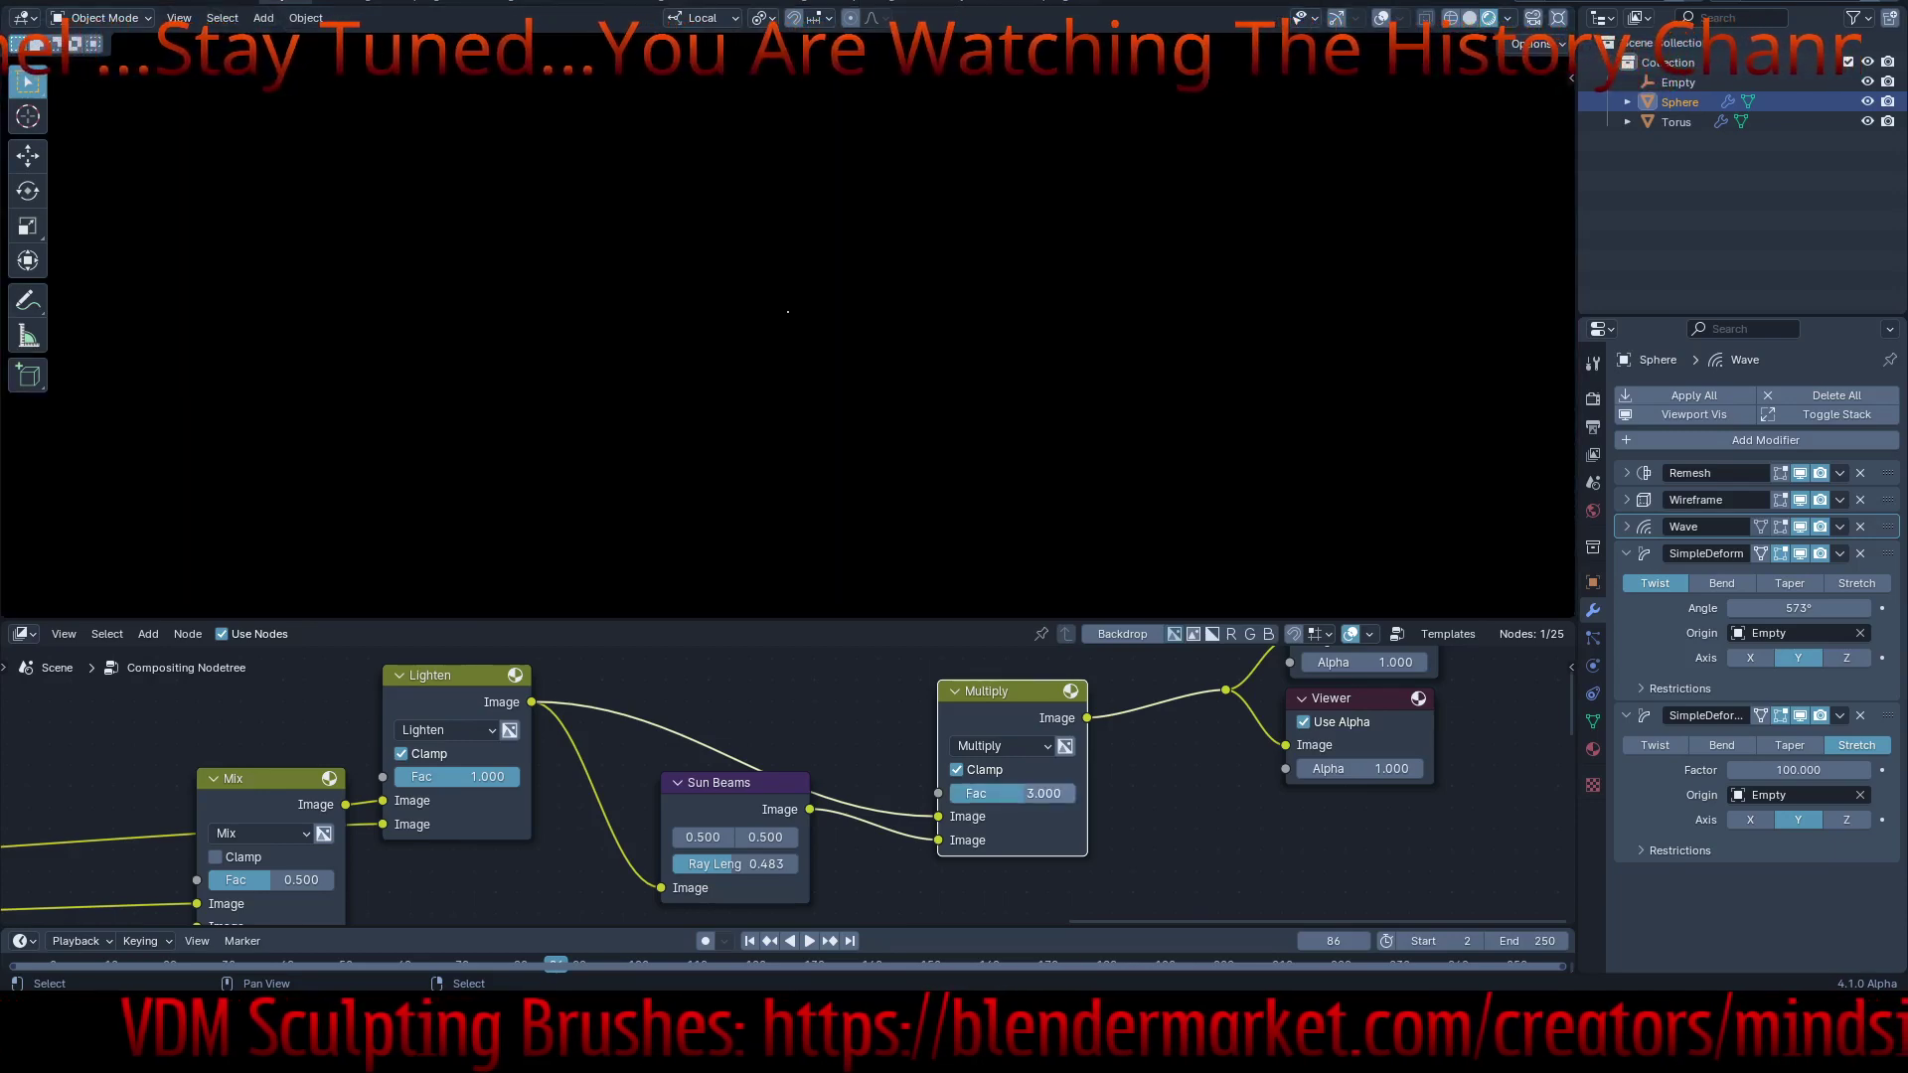
pyautogui.click(1023, 794)
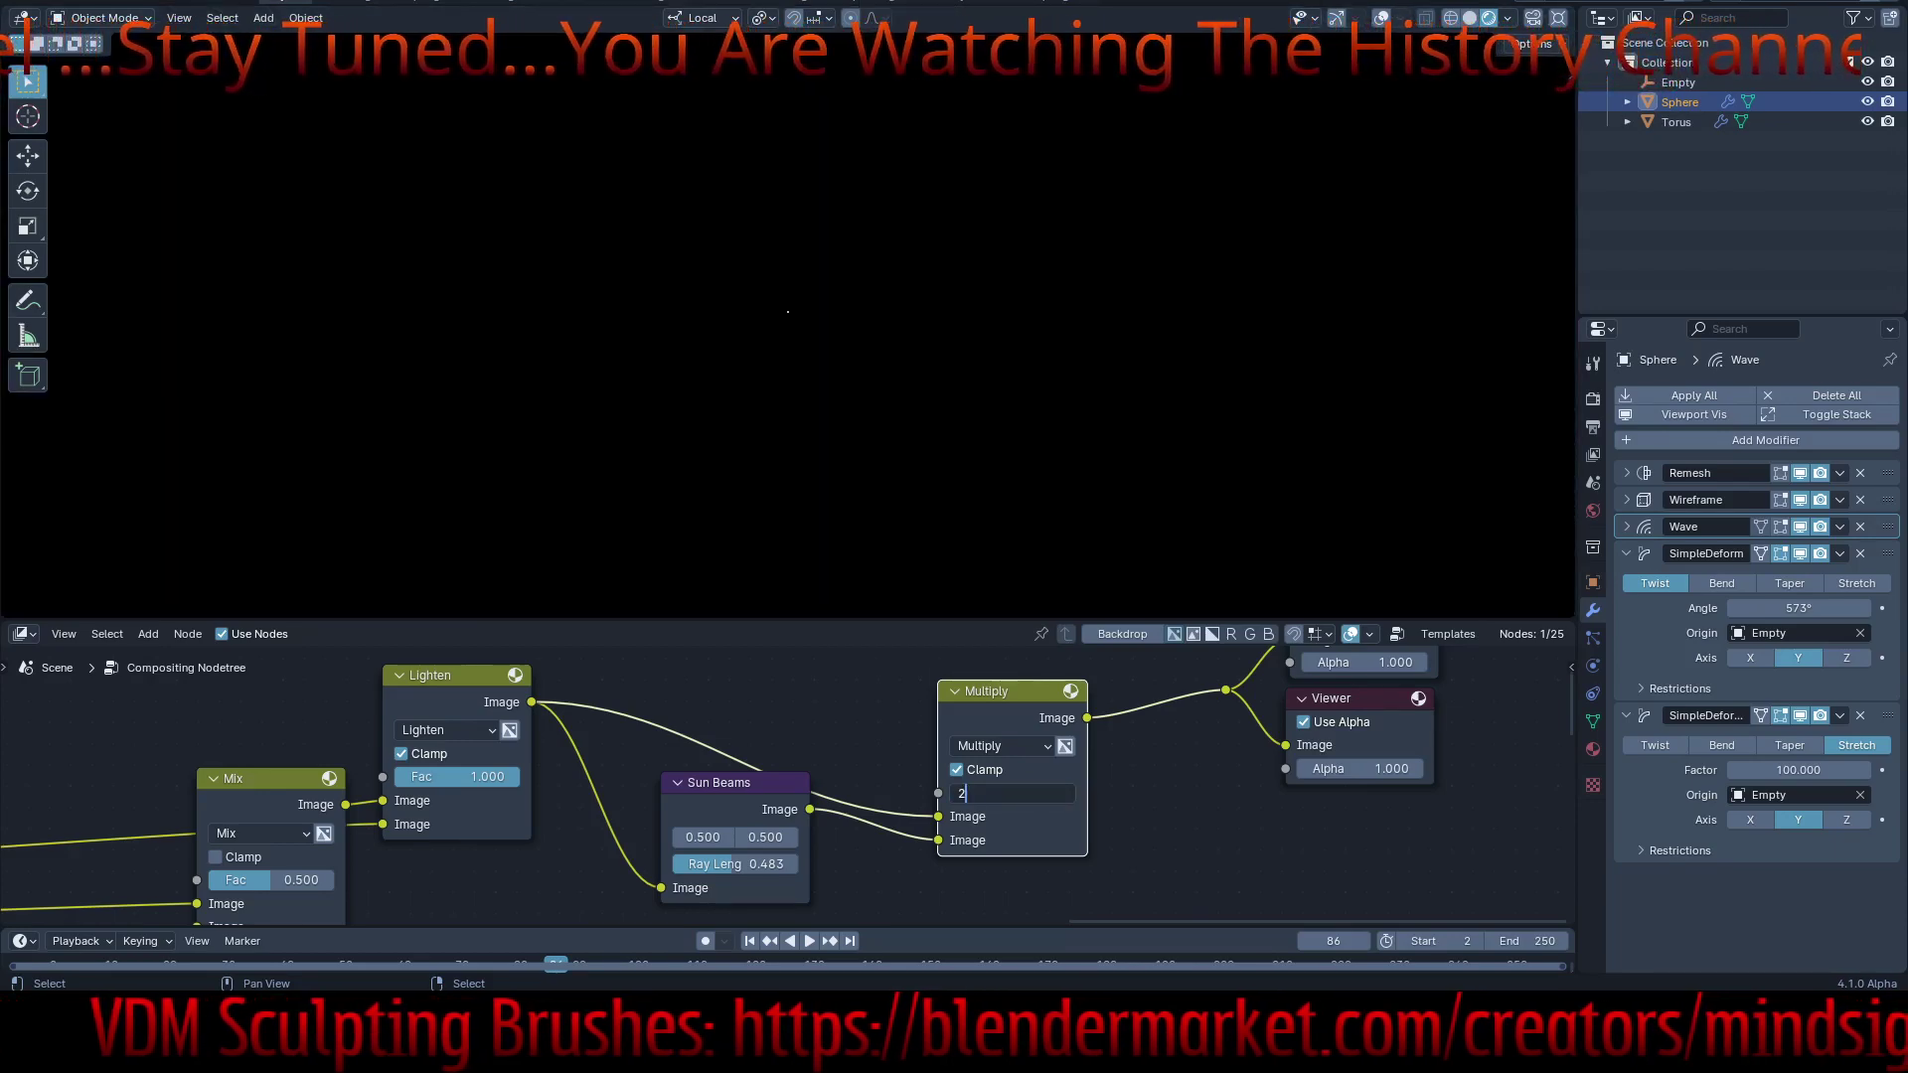
pyautogui.press('Return')
pyautogui.click(1015, 794)
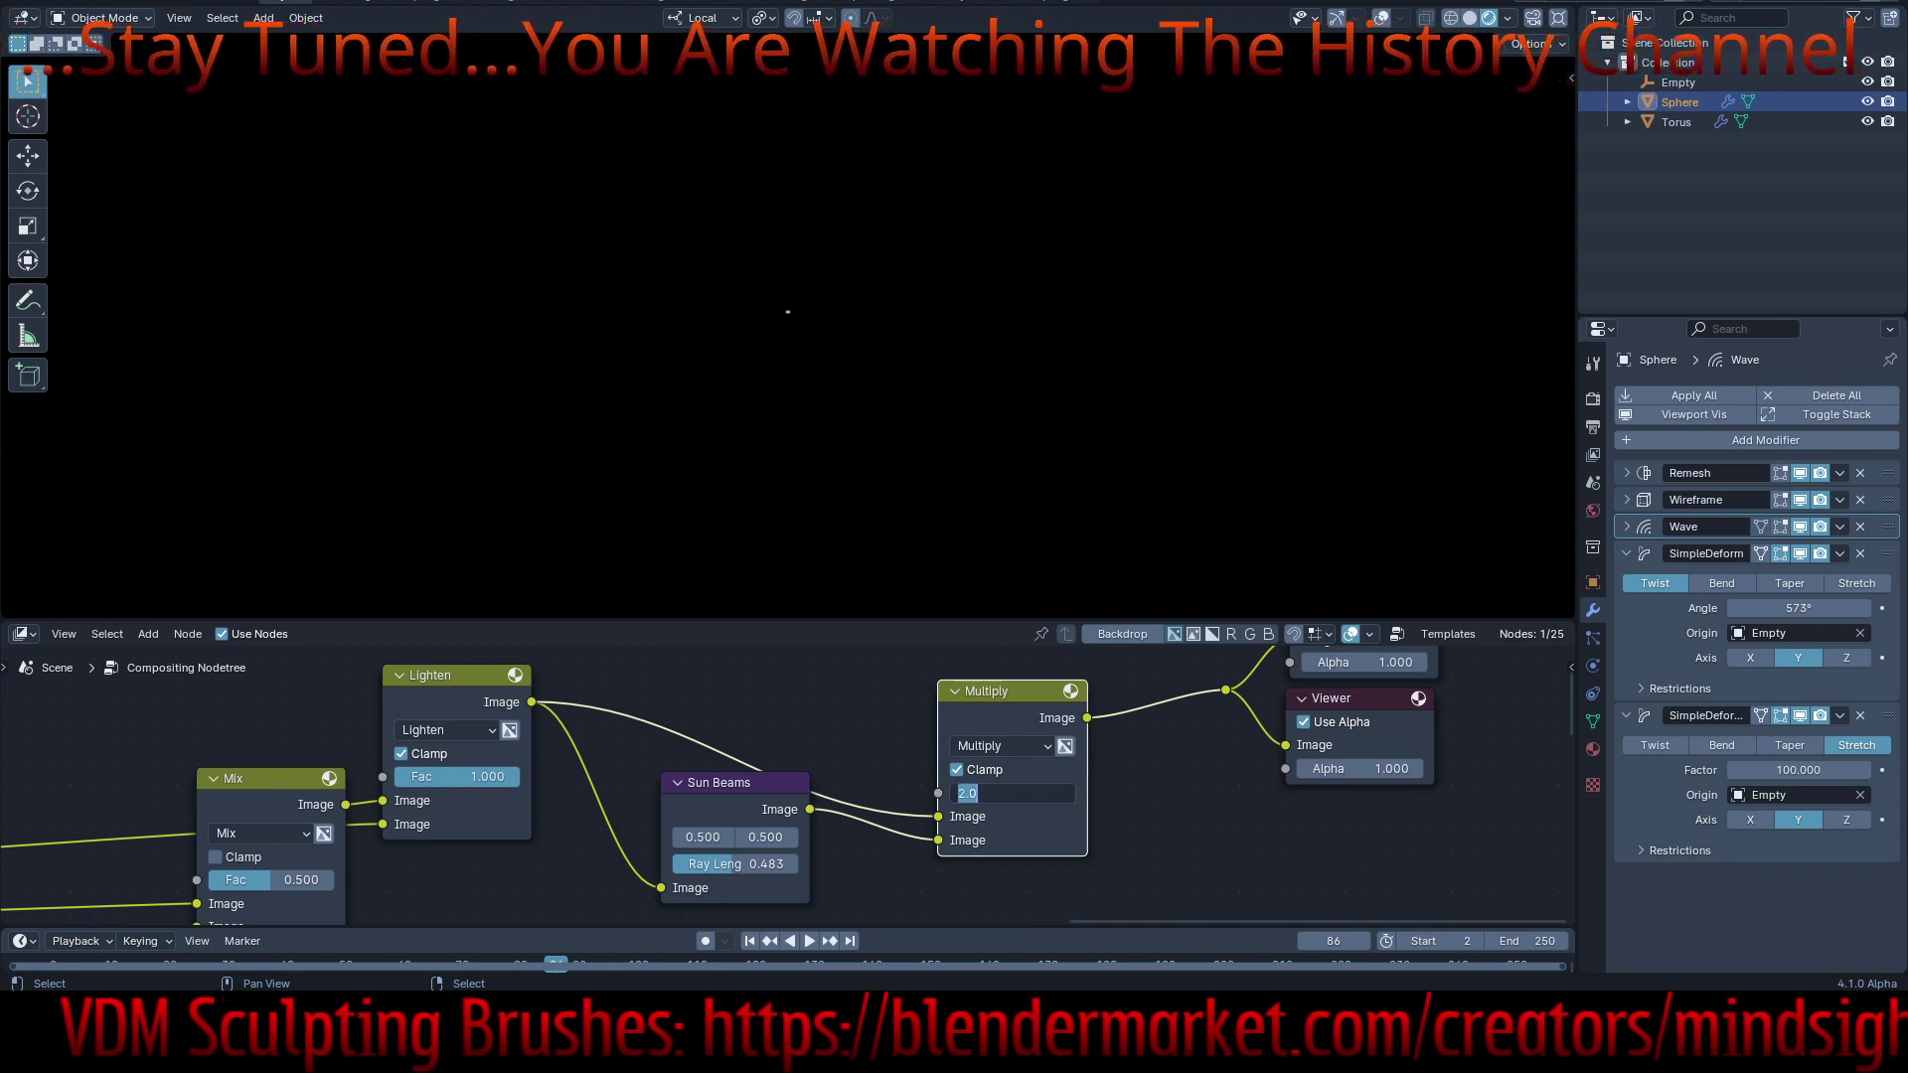
pyautogui.write('1')
pyautogui.press('Return')
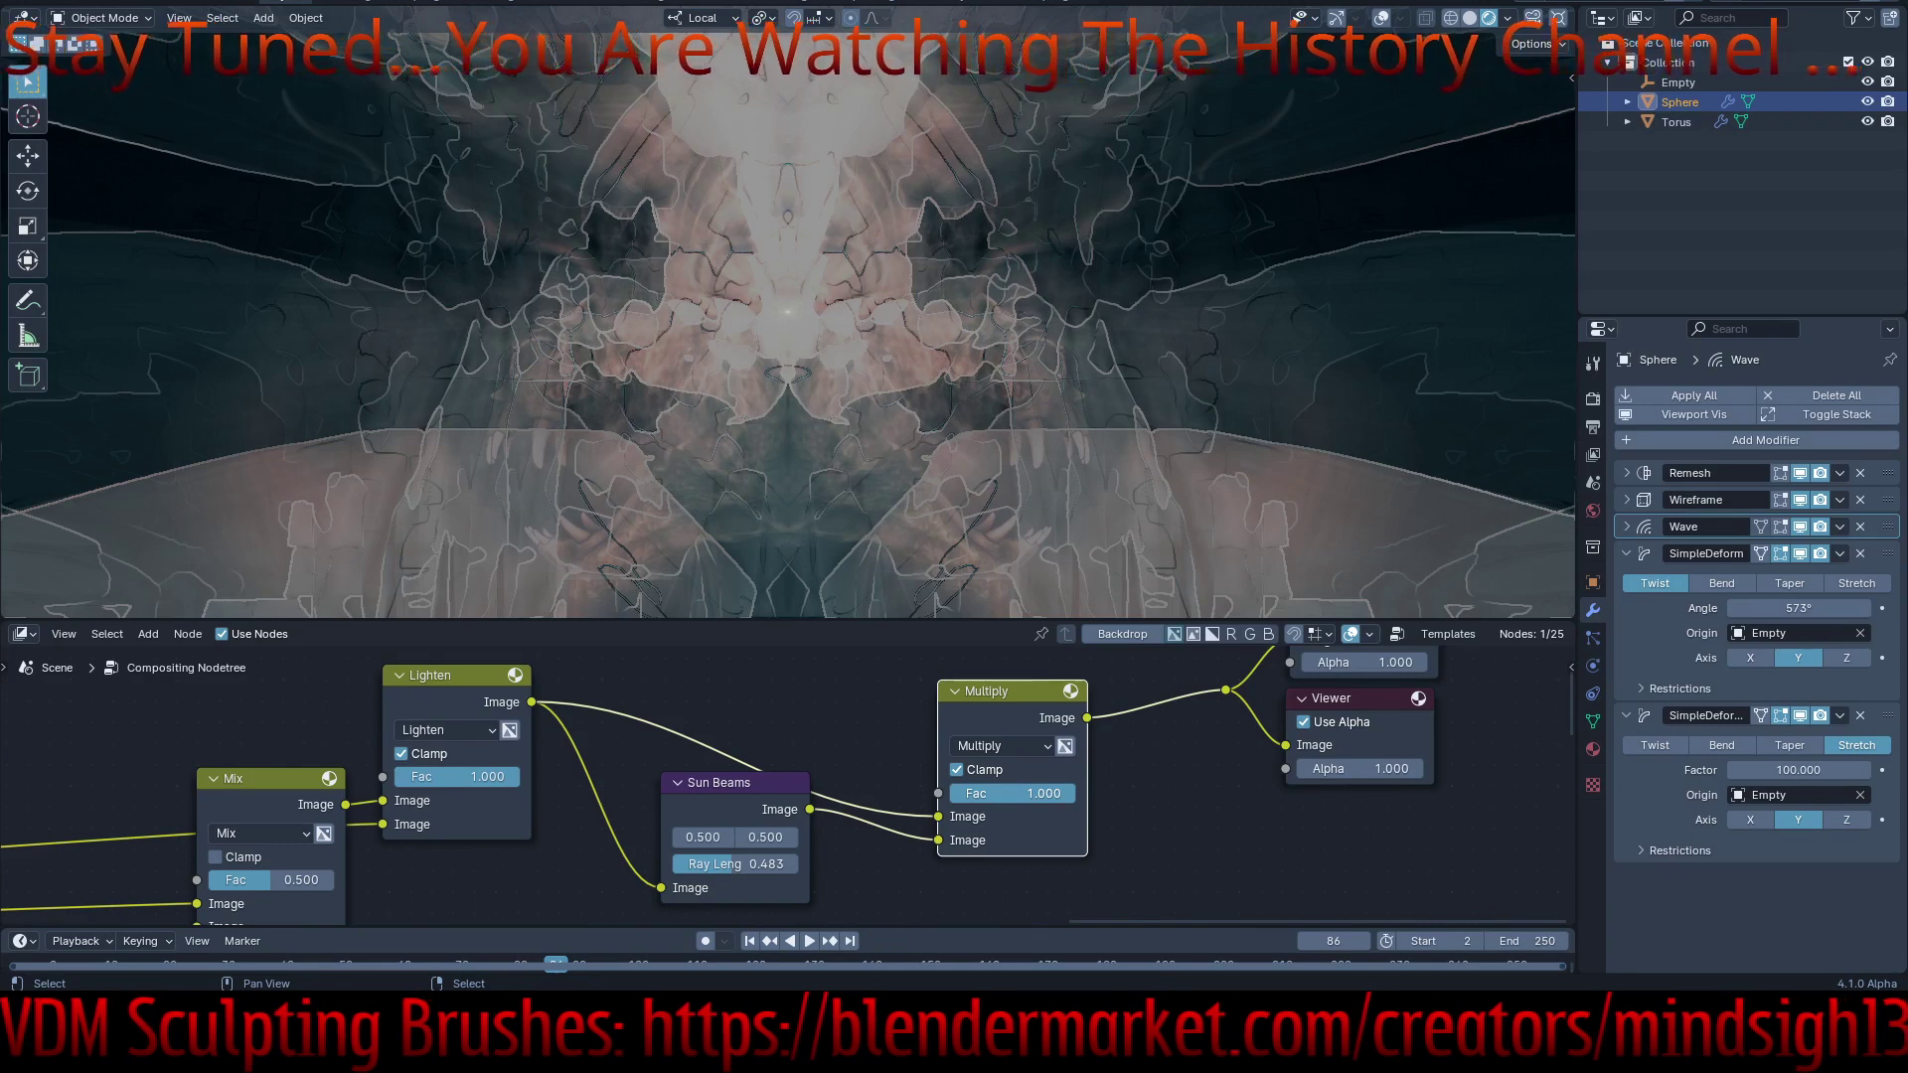
pyautogui.click(1015, 794)
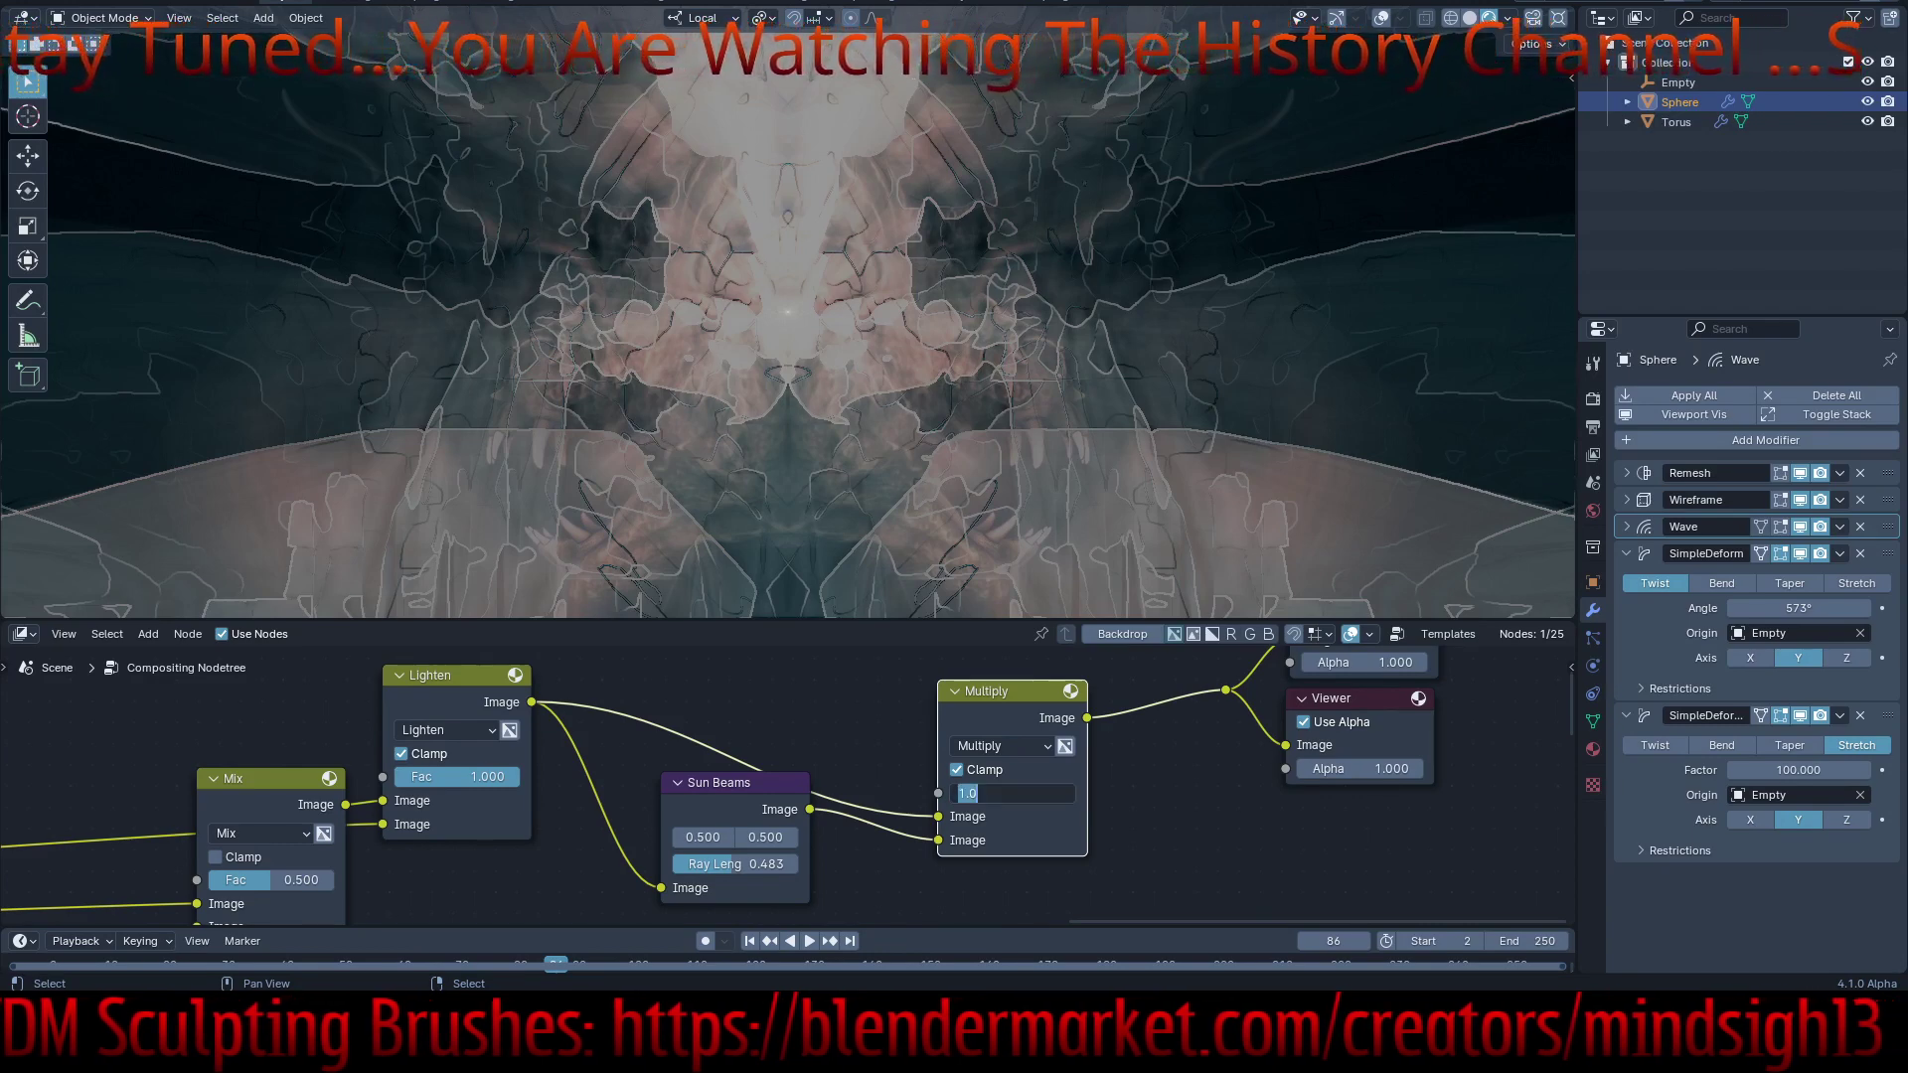
pyautogui.press('Return')
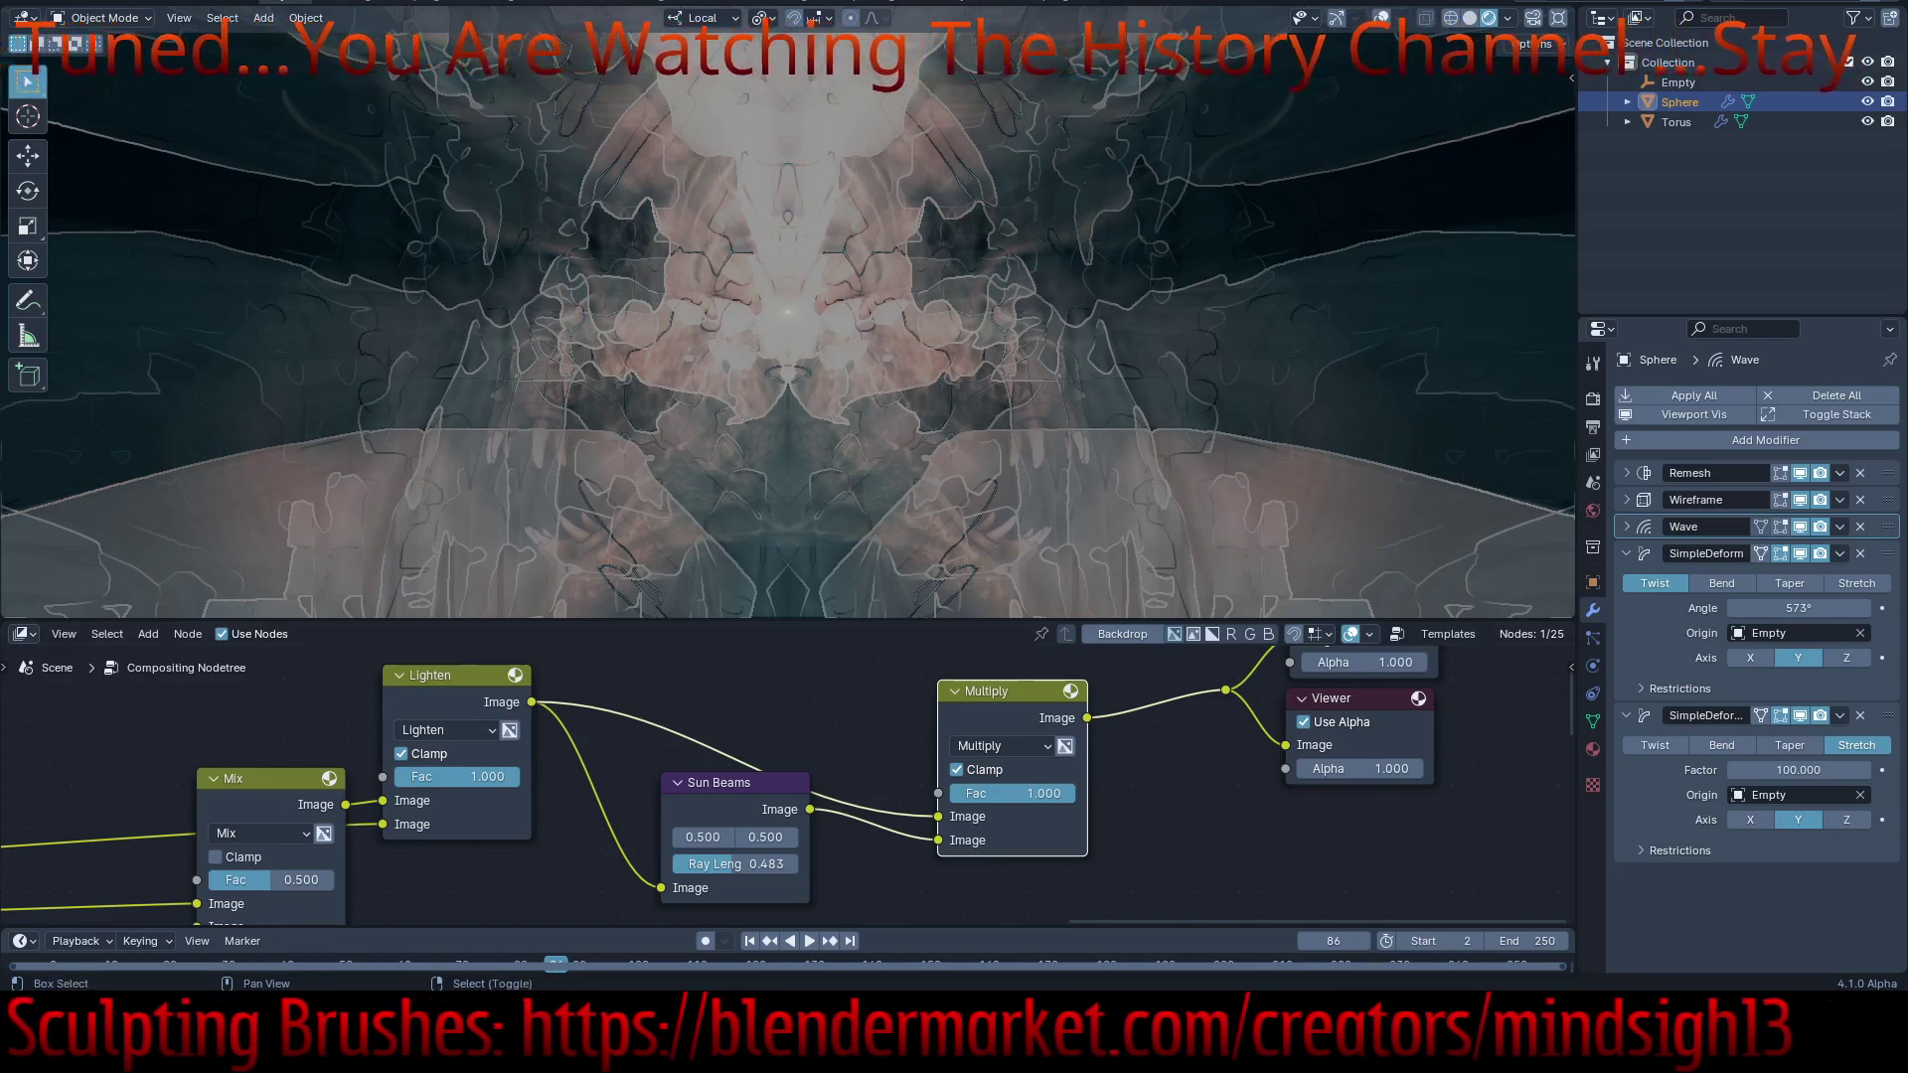
# - Play the animation and insert a Brightness/Contrast node on the link between the Multiply node and the outputs
pyautogui.hotkey('shift', 'space')
pyautogui.click(1137, 271)
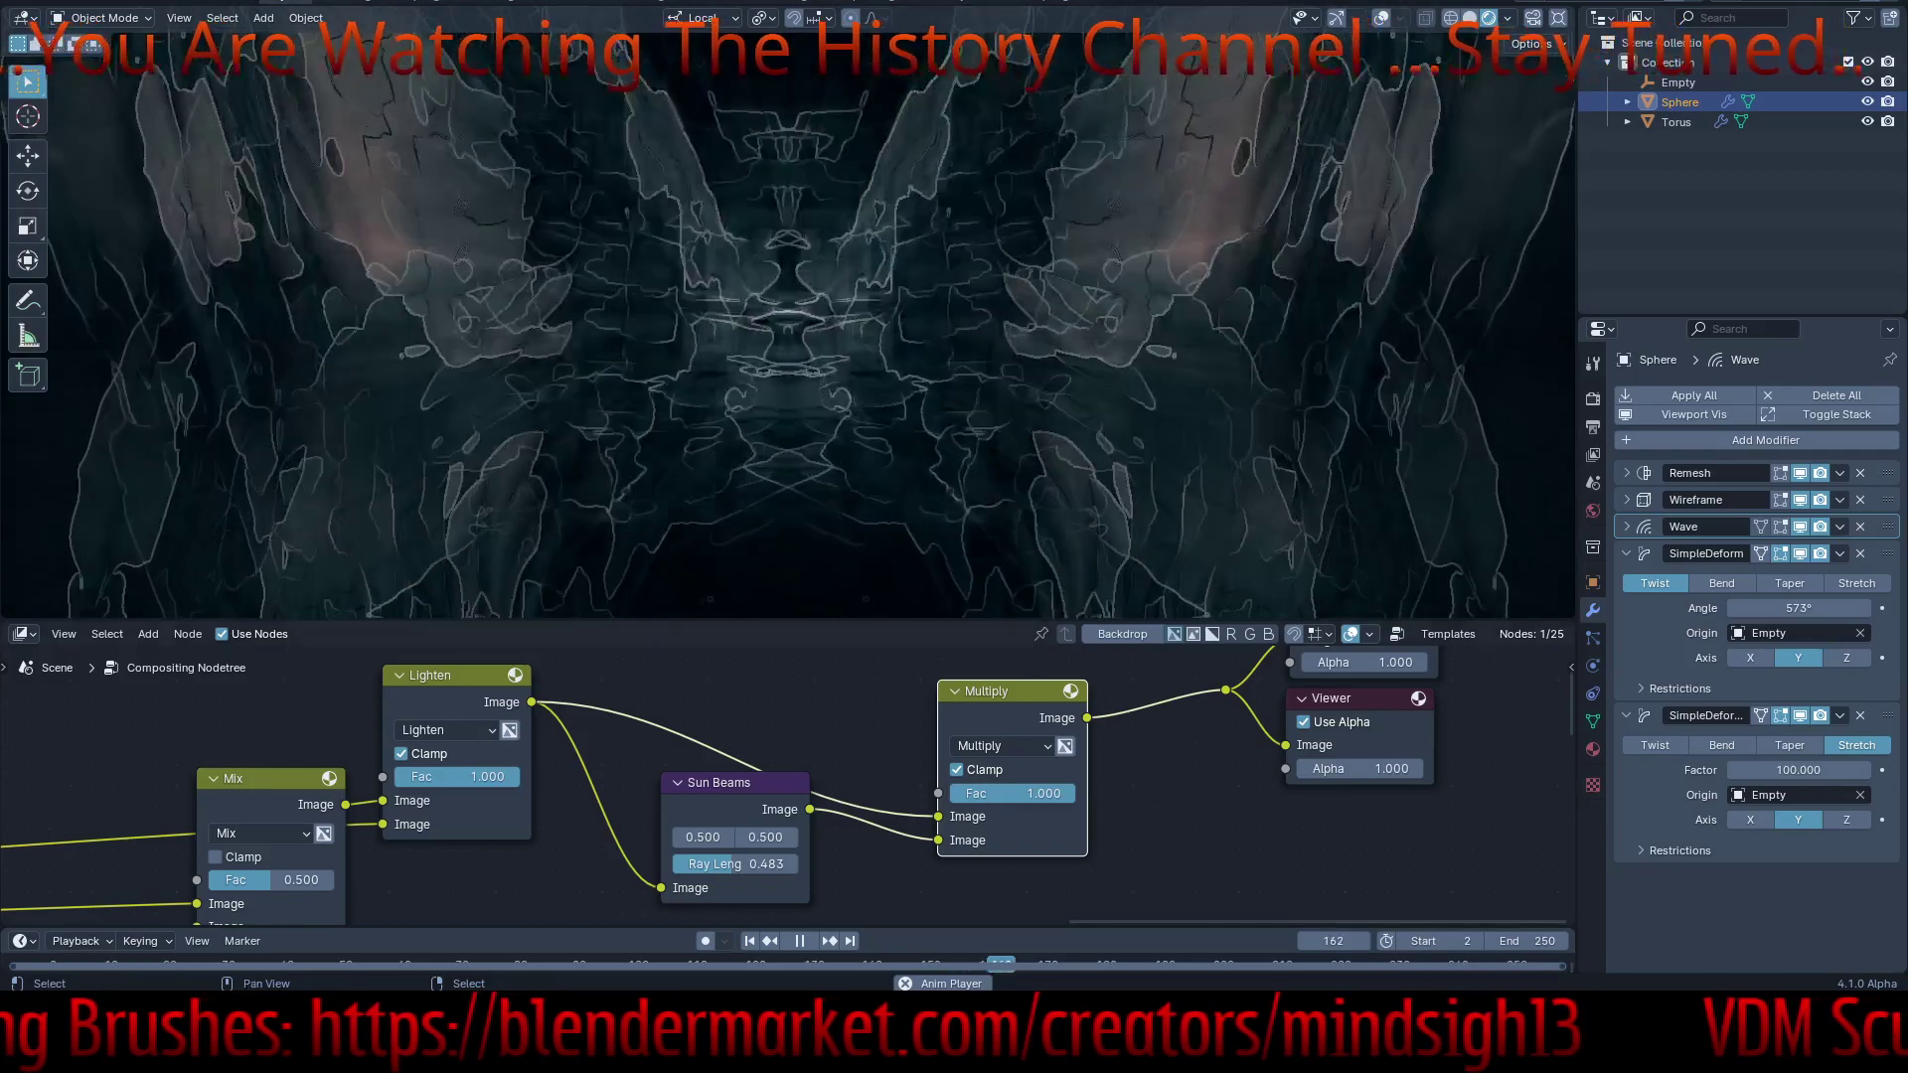
pyautogui.hotkey('alt', 'a')
pyautogui.hotkey('shift', 'a')
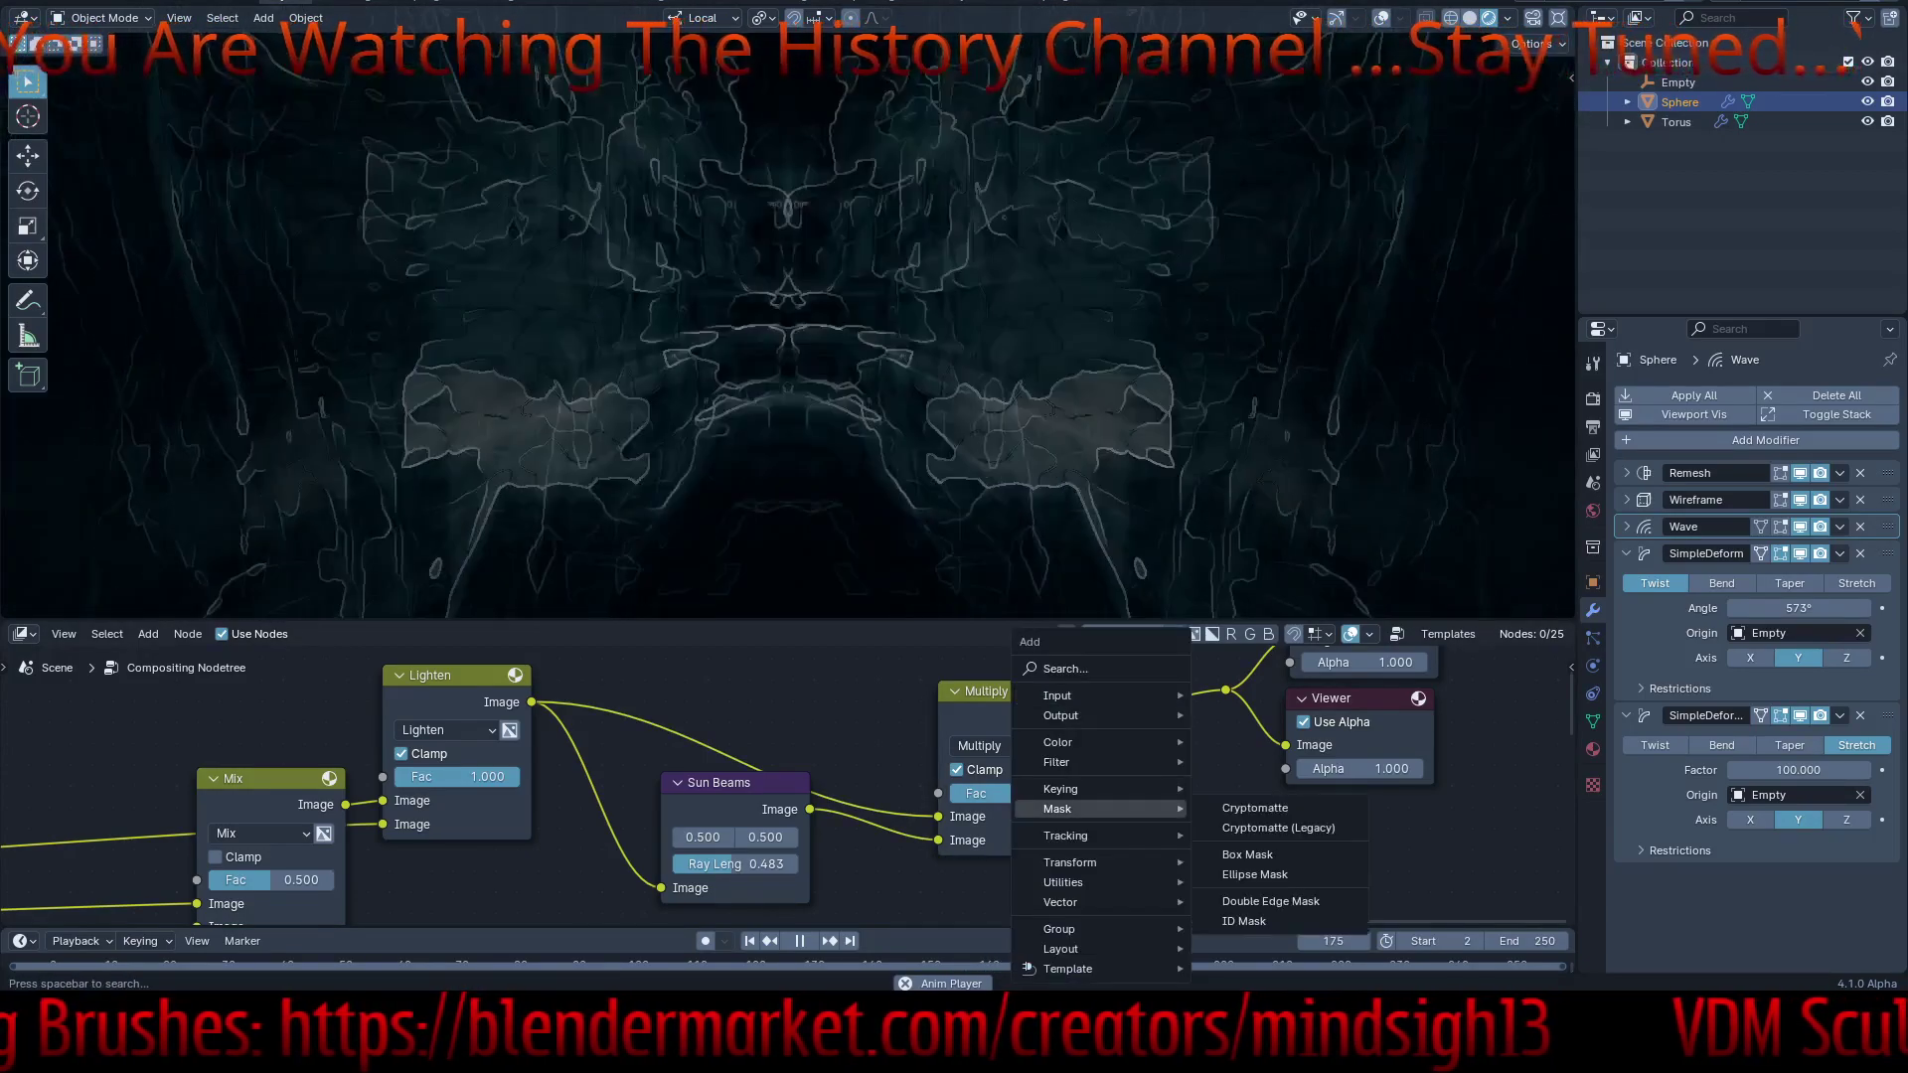
pyautogui.moveTo(1083, 742)
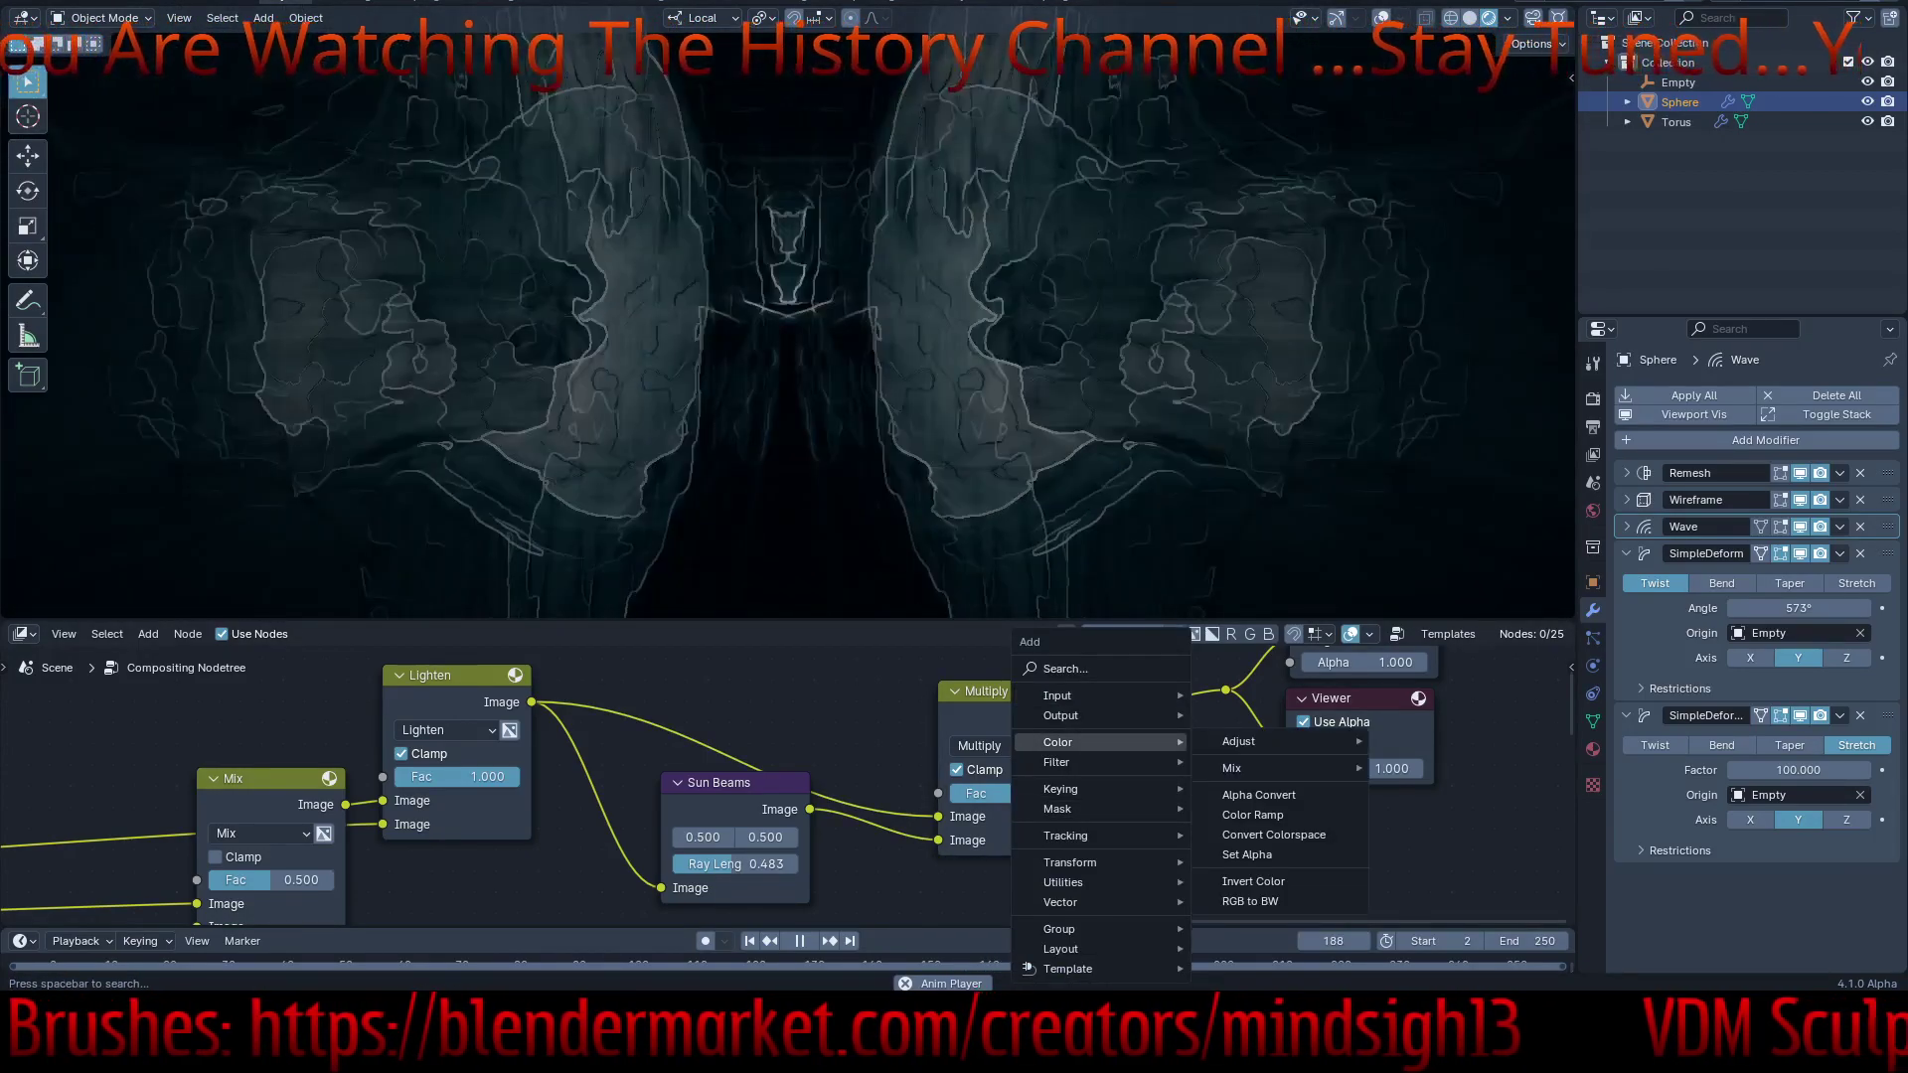
pyautogui.moveTo(1252, 741)
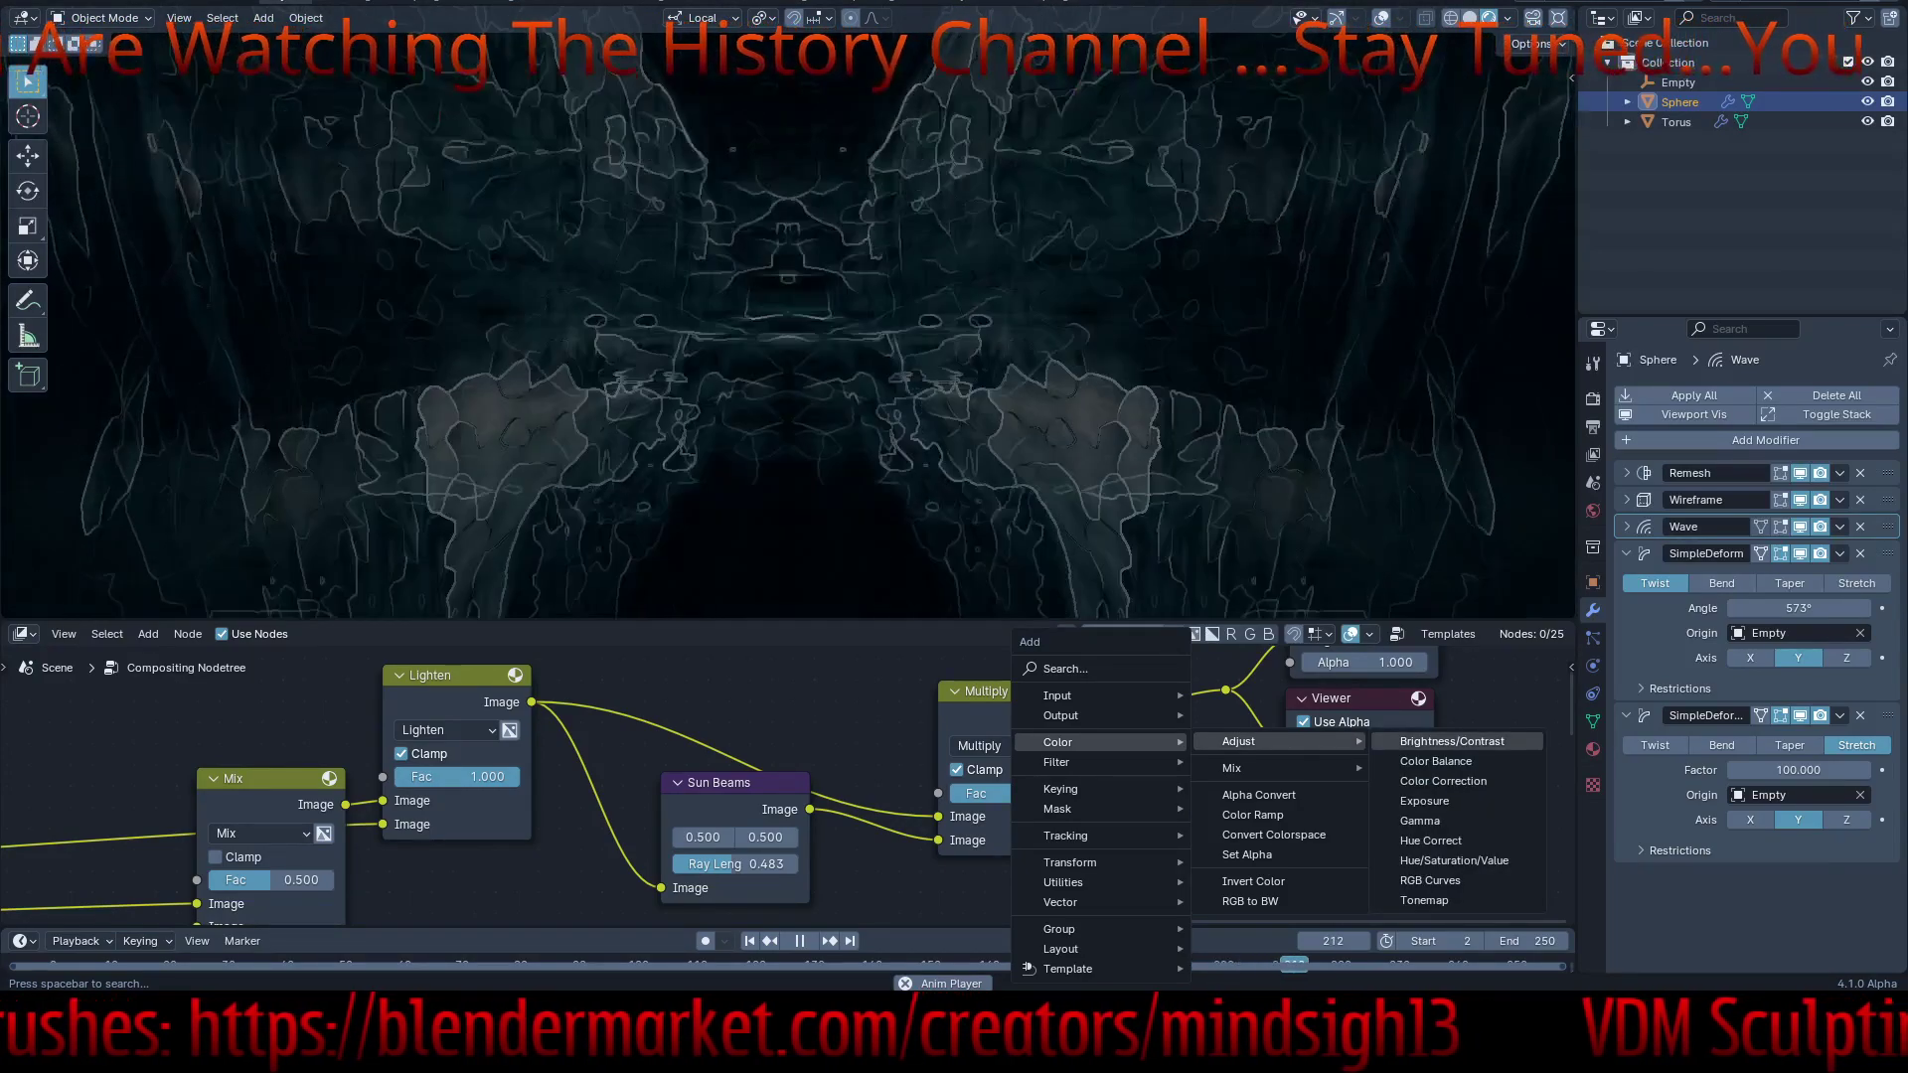
pyautogui.click(1452, 741)
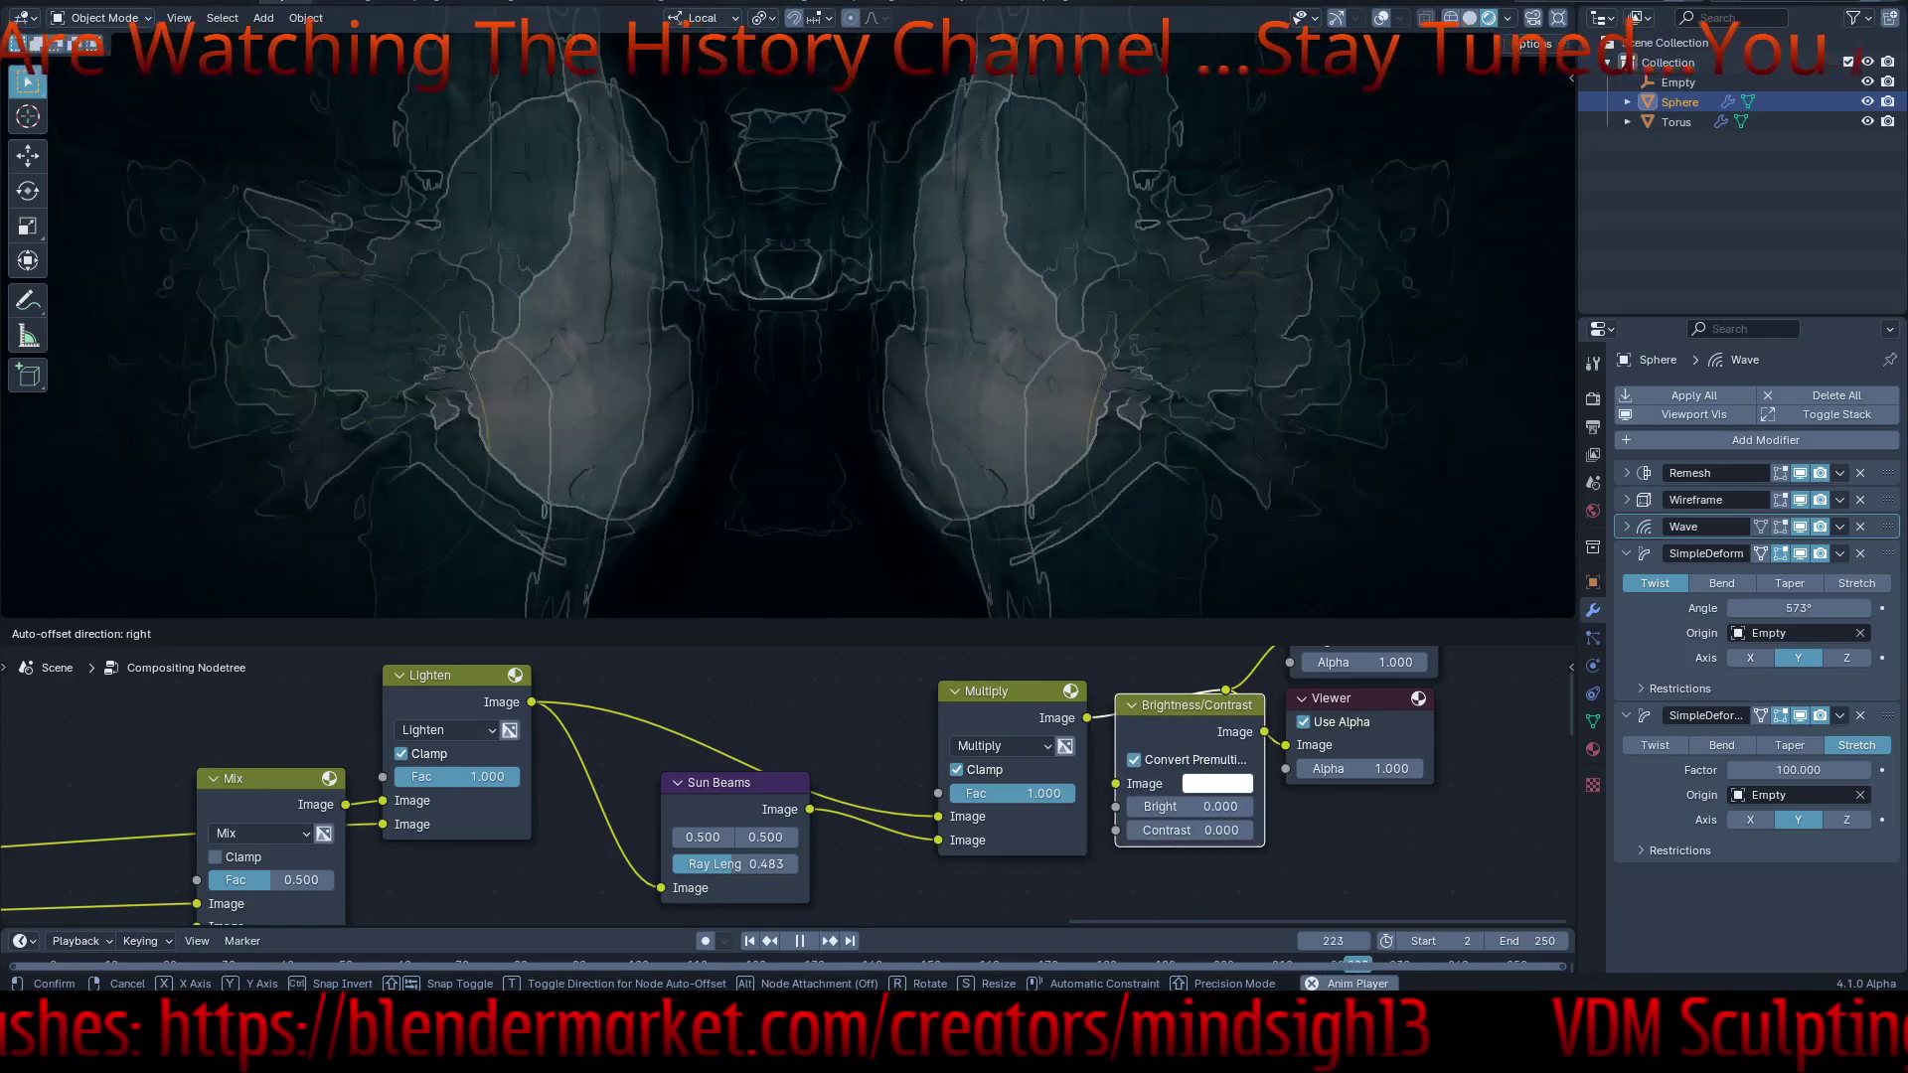
pyautogui.click(1117, 697)
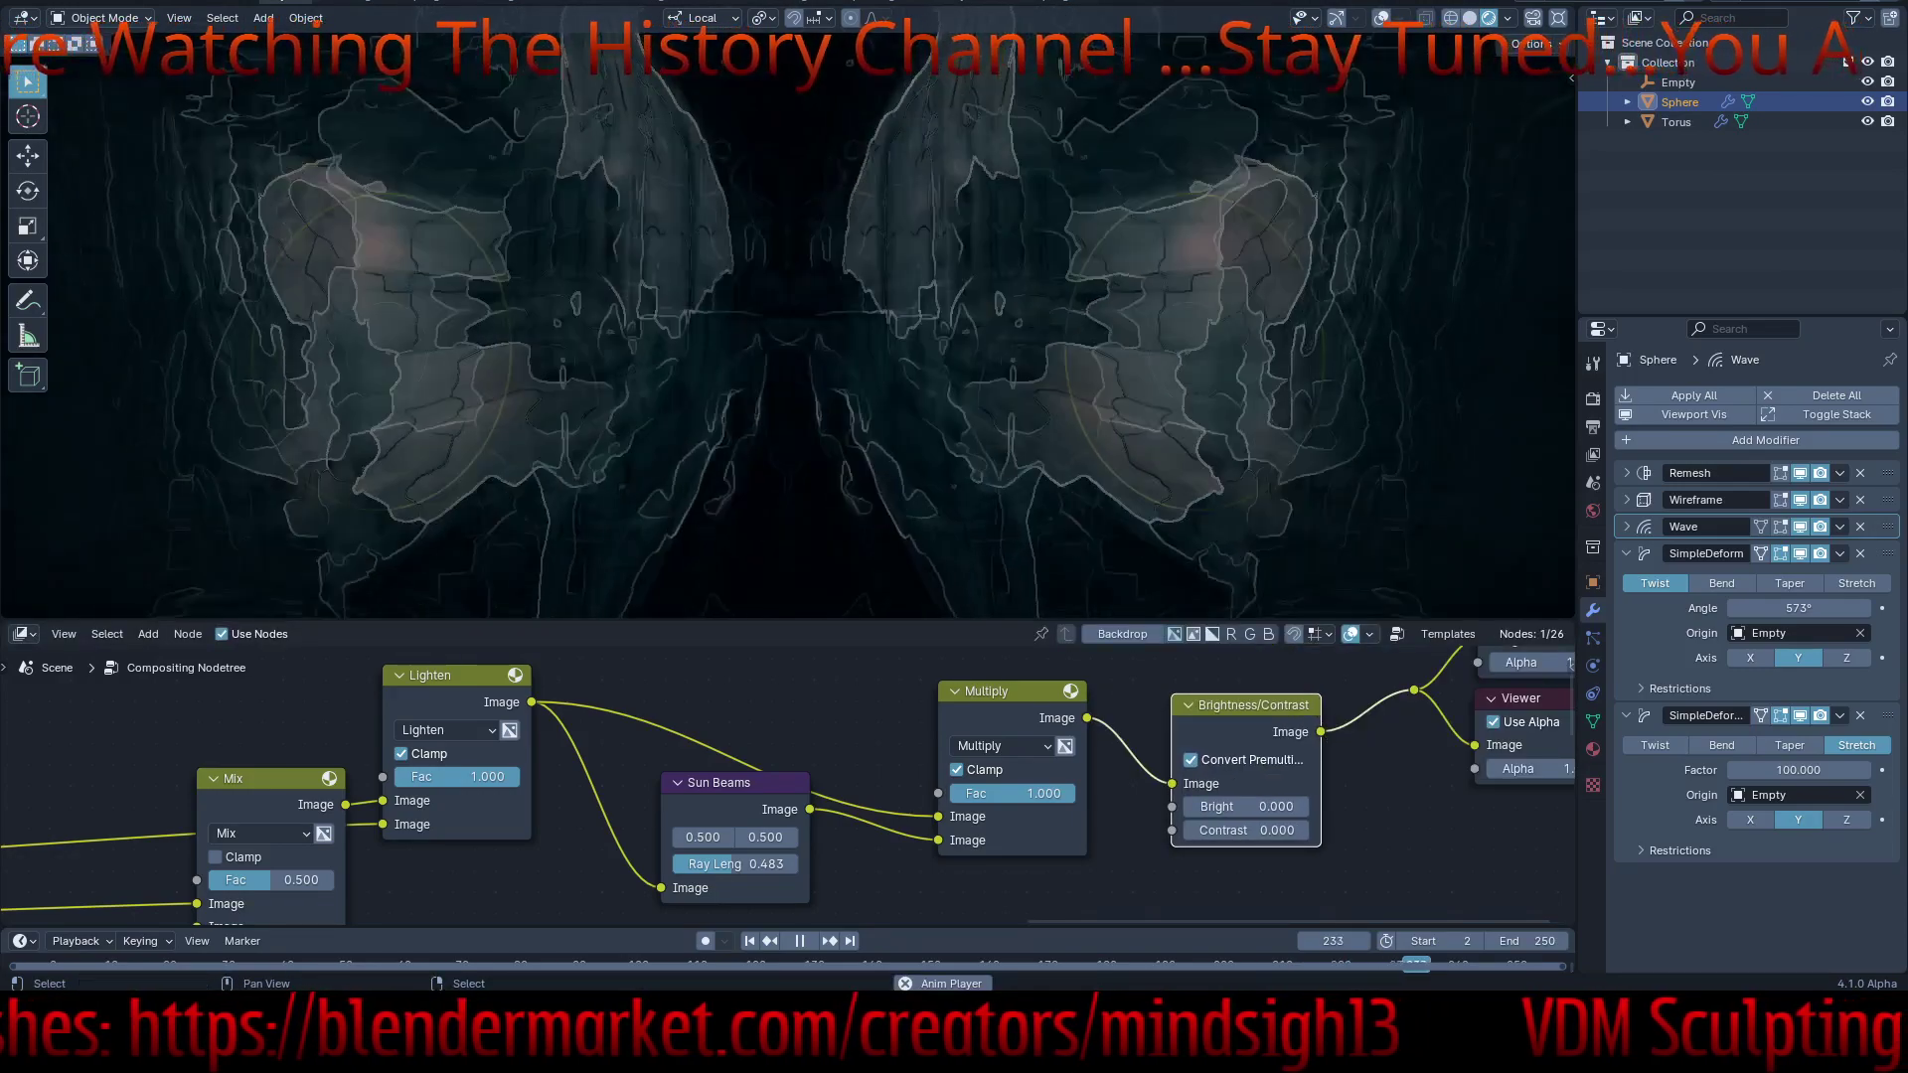
# - Set the Brightness/Contrast node's Bright to 2, try Contrast at 1 and raise it to 2, and judge the result in the enlarged viewport
pyautogui.click(1247, 806)
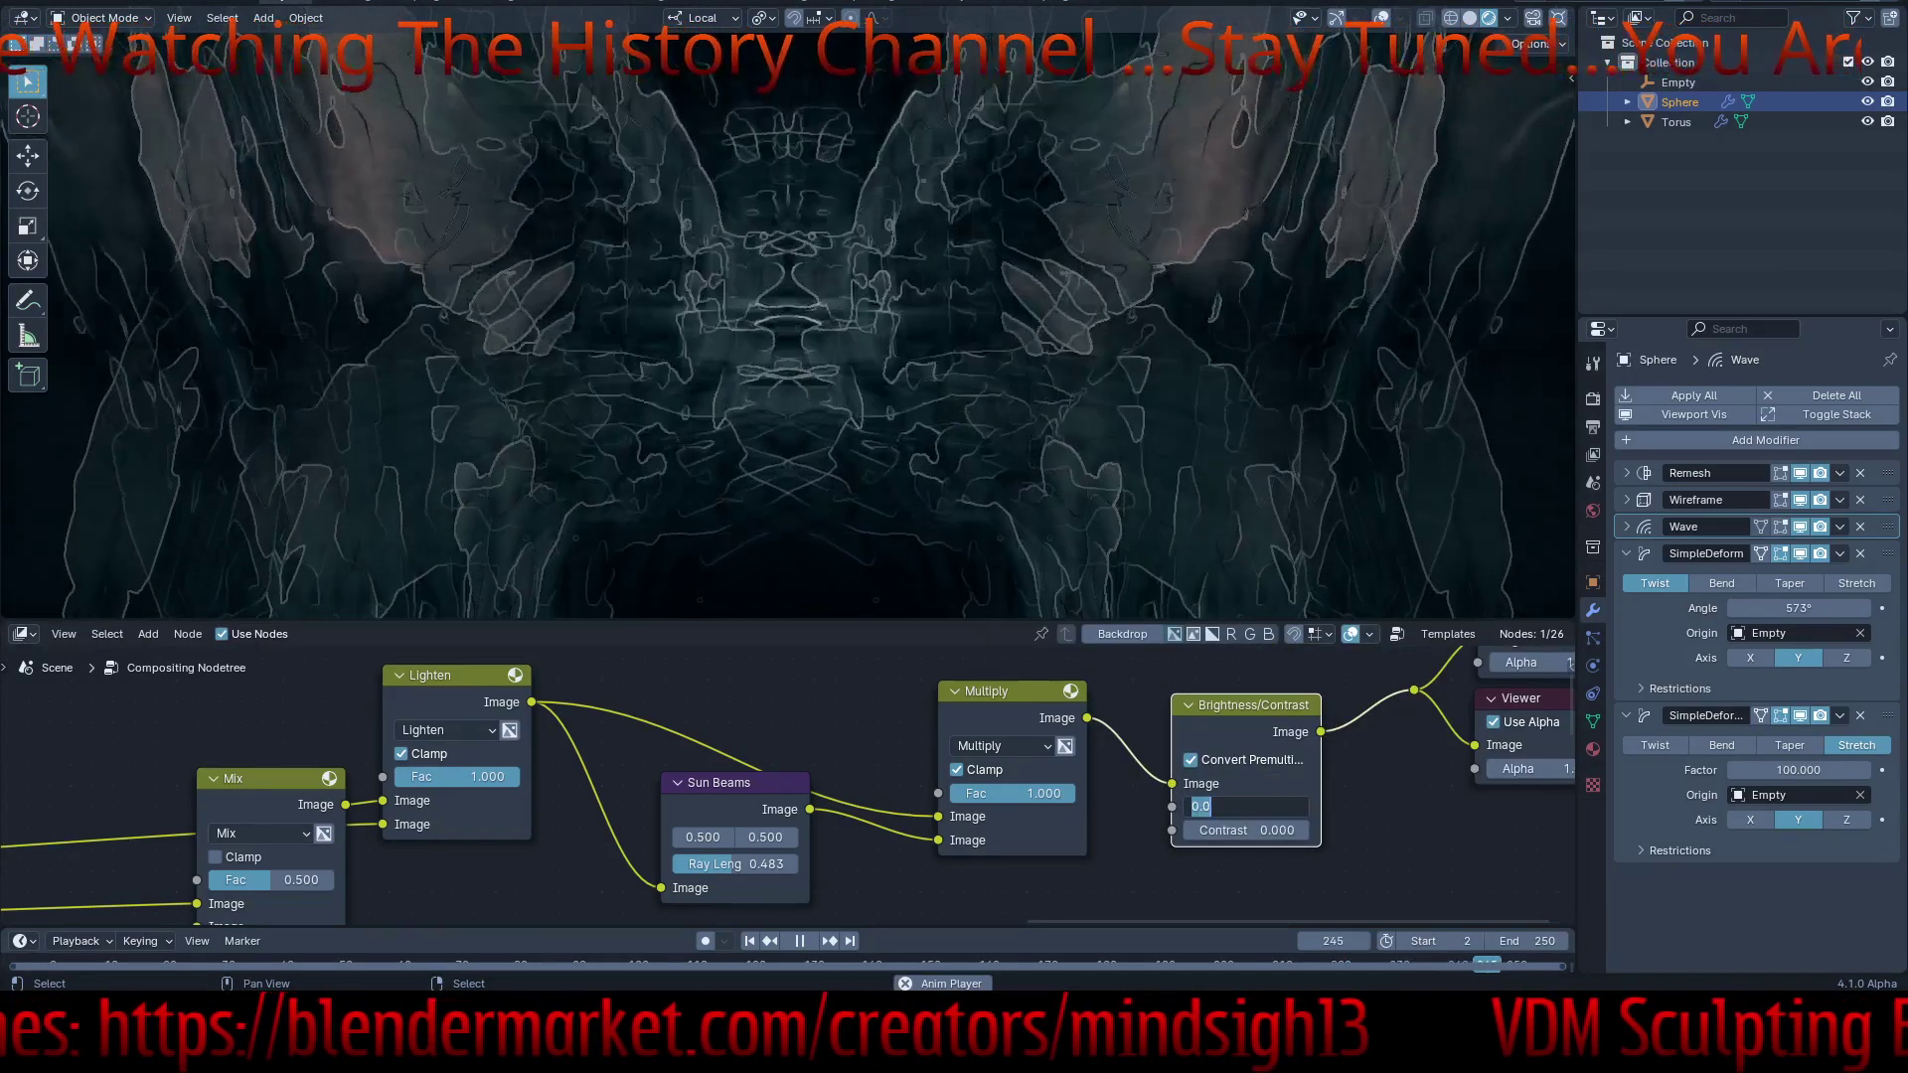
pyautogui.write('2')
pyautogui.press('Return')
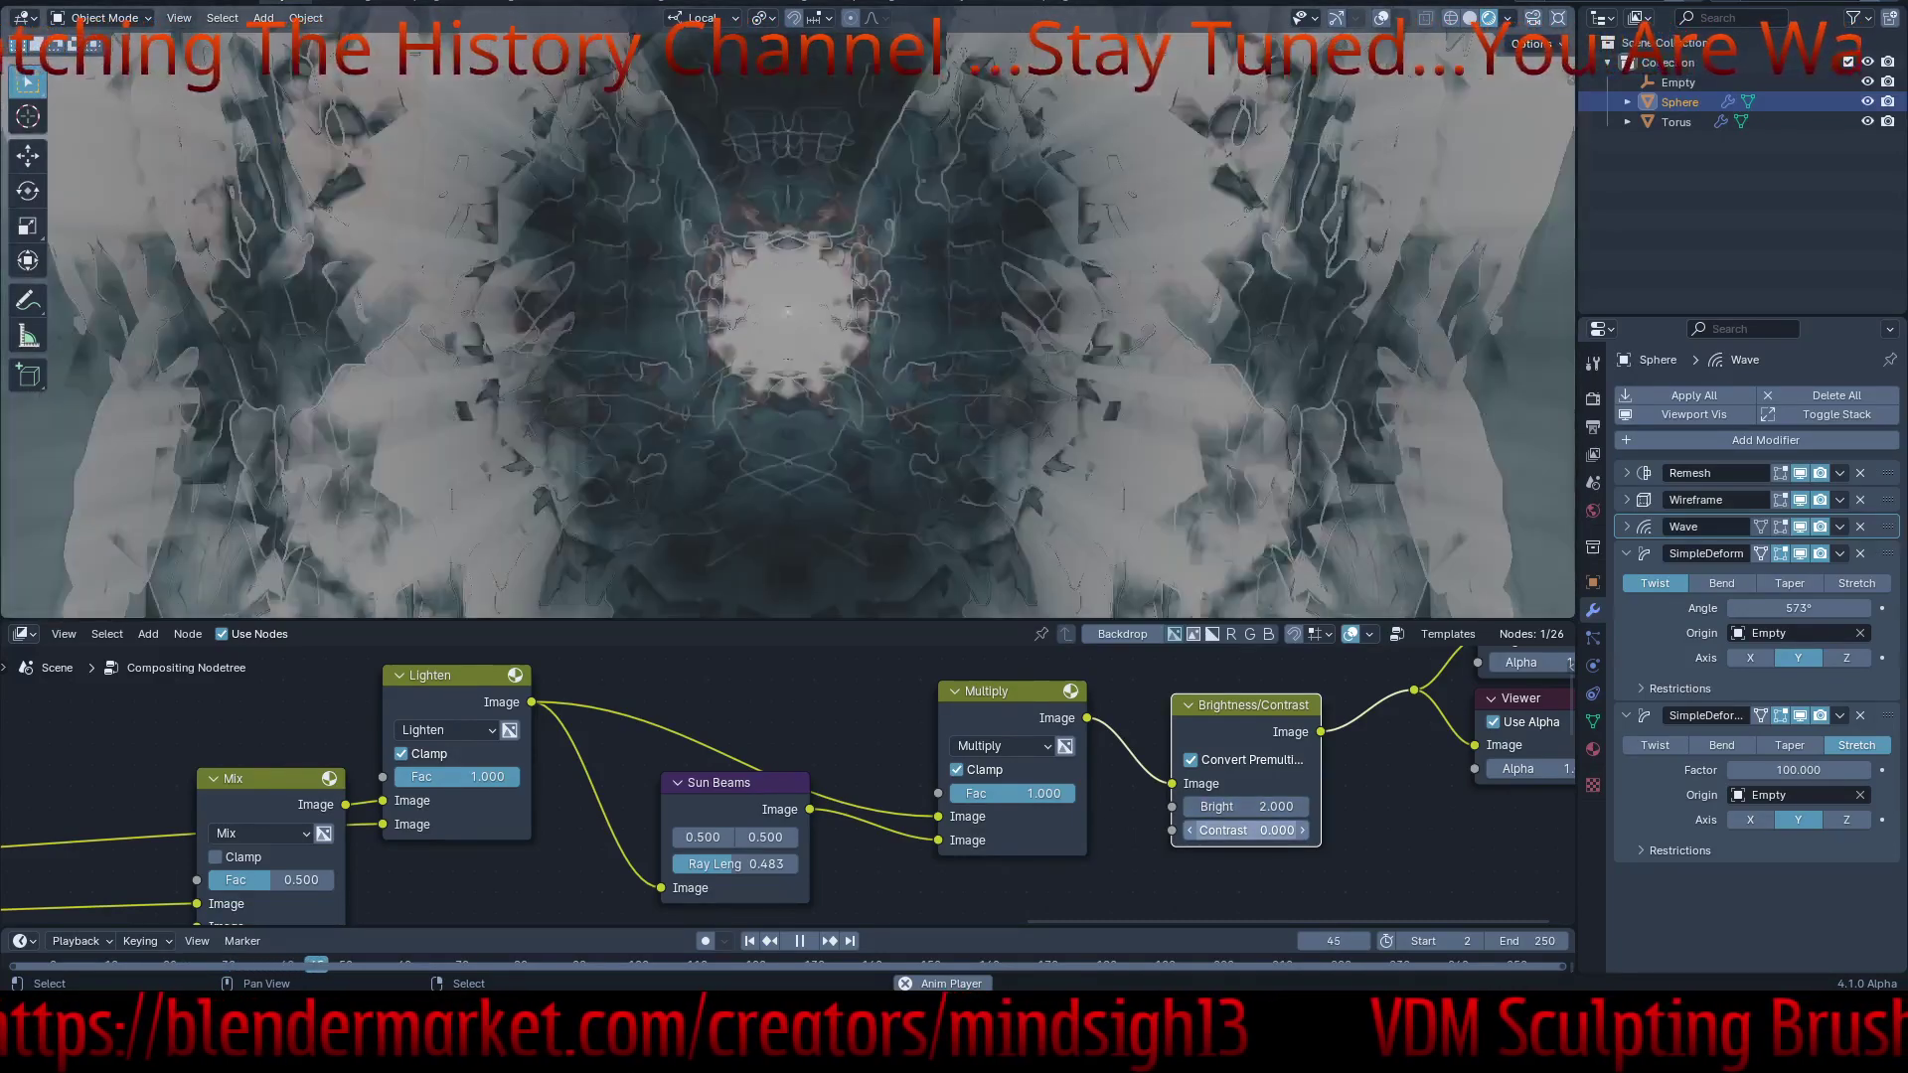
pyautogui.click(1246, 830)
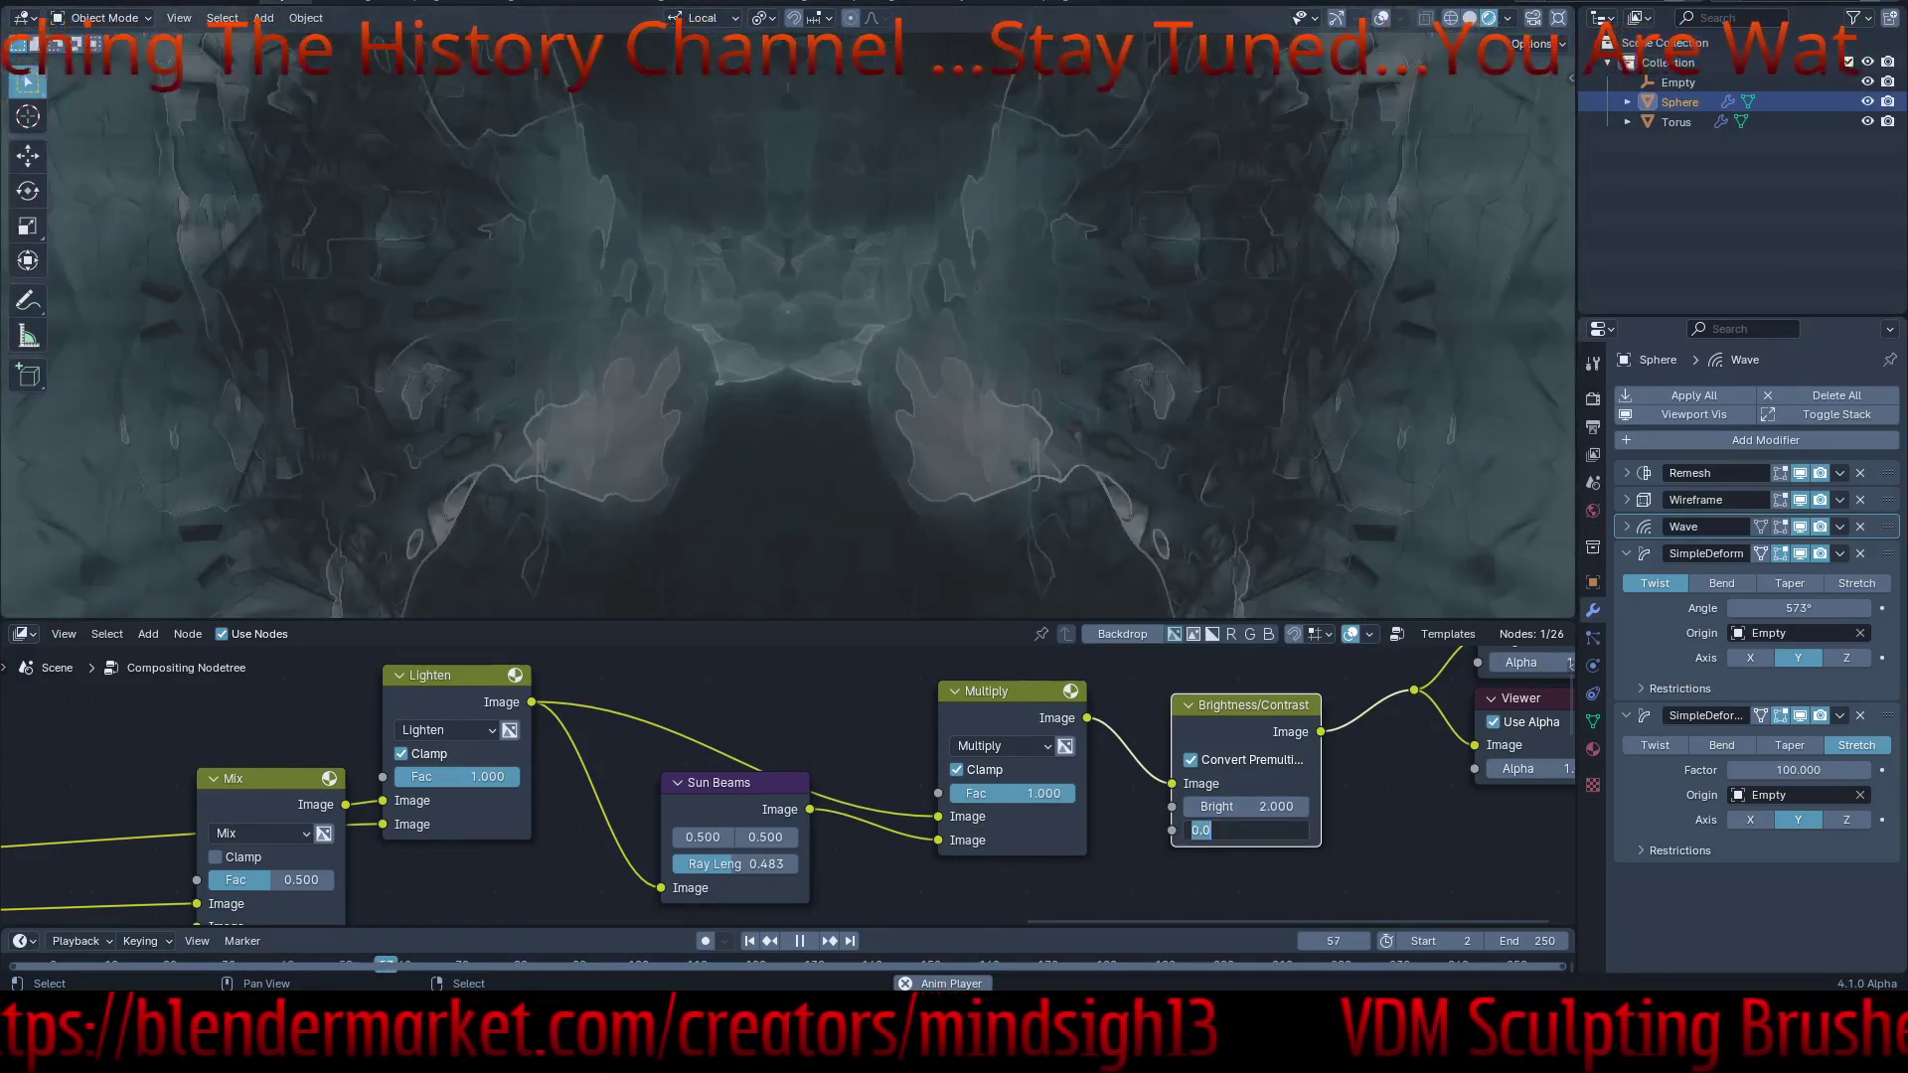
pyautogui.write('1')
pyautogui.press('Return')
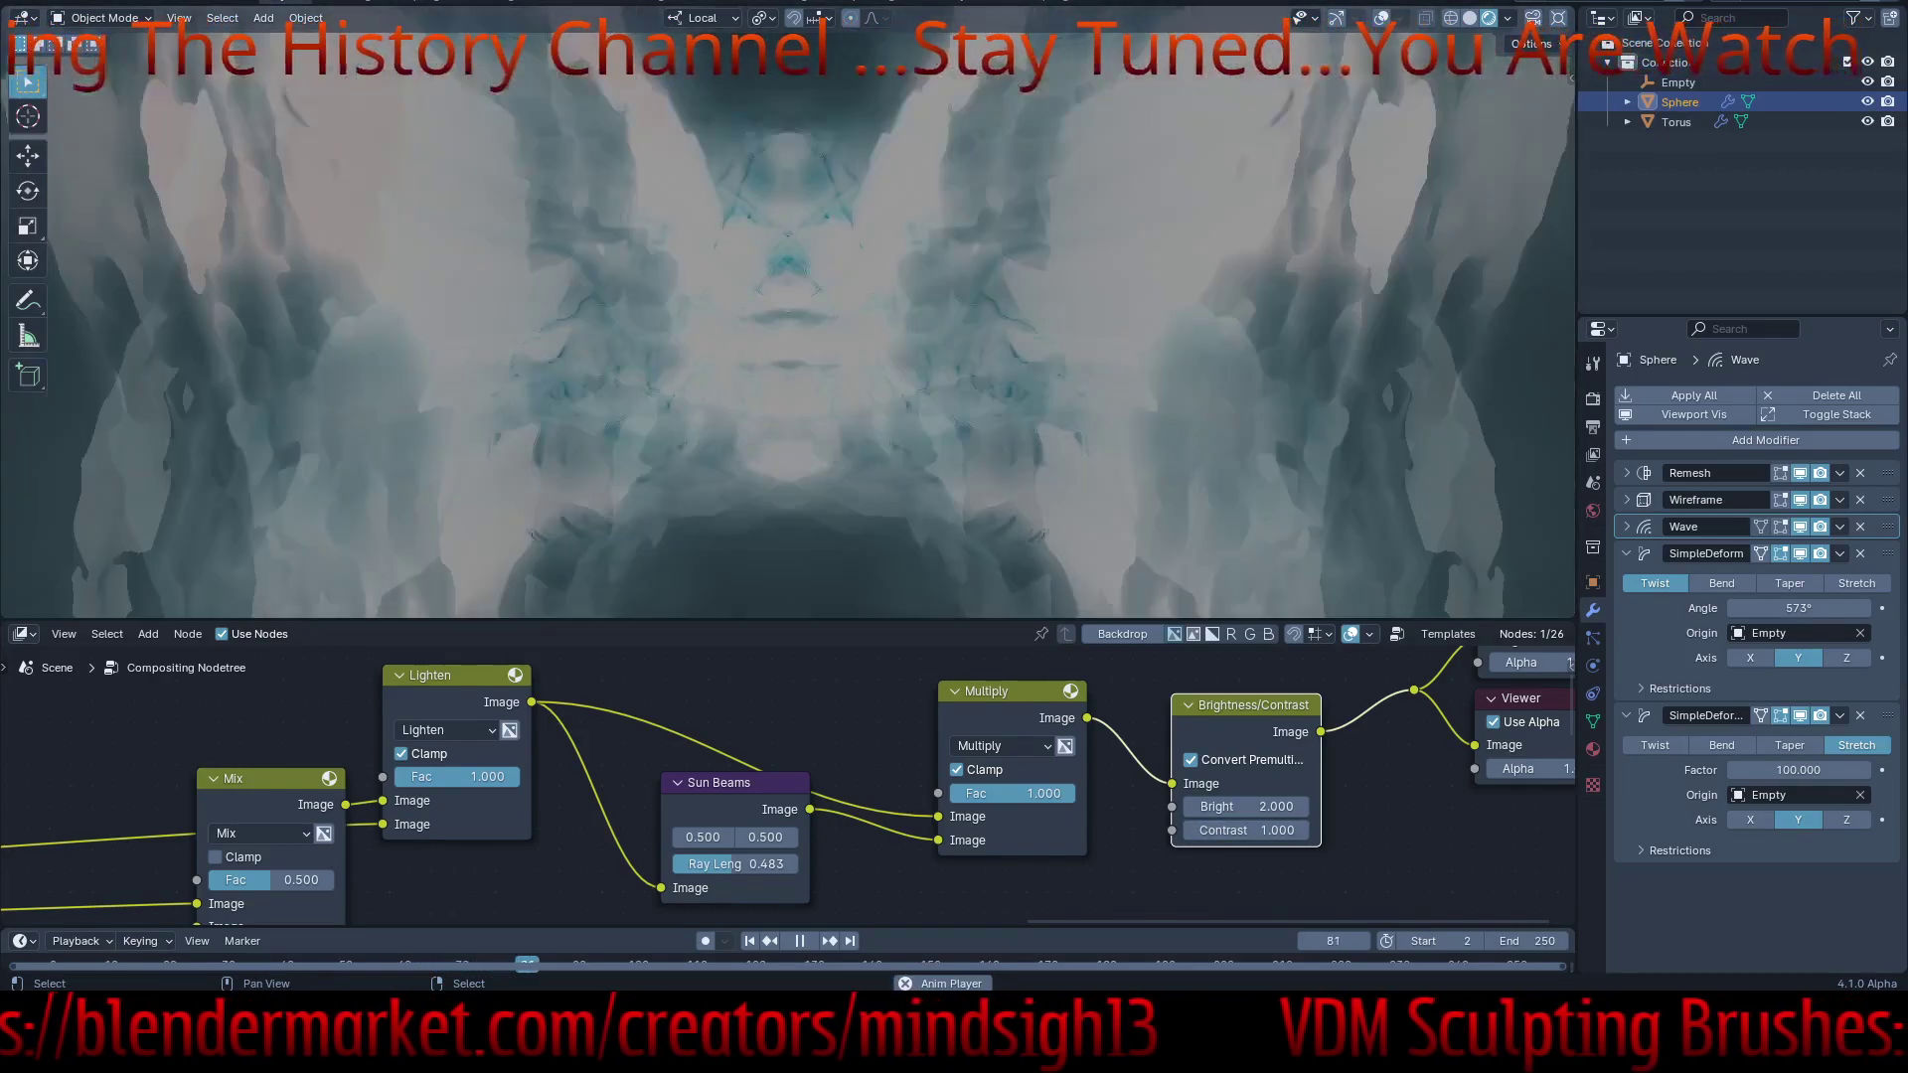
pyautogui.click(1246, 830)
pyautogui.write('2')
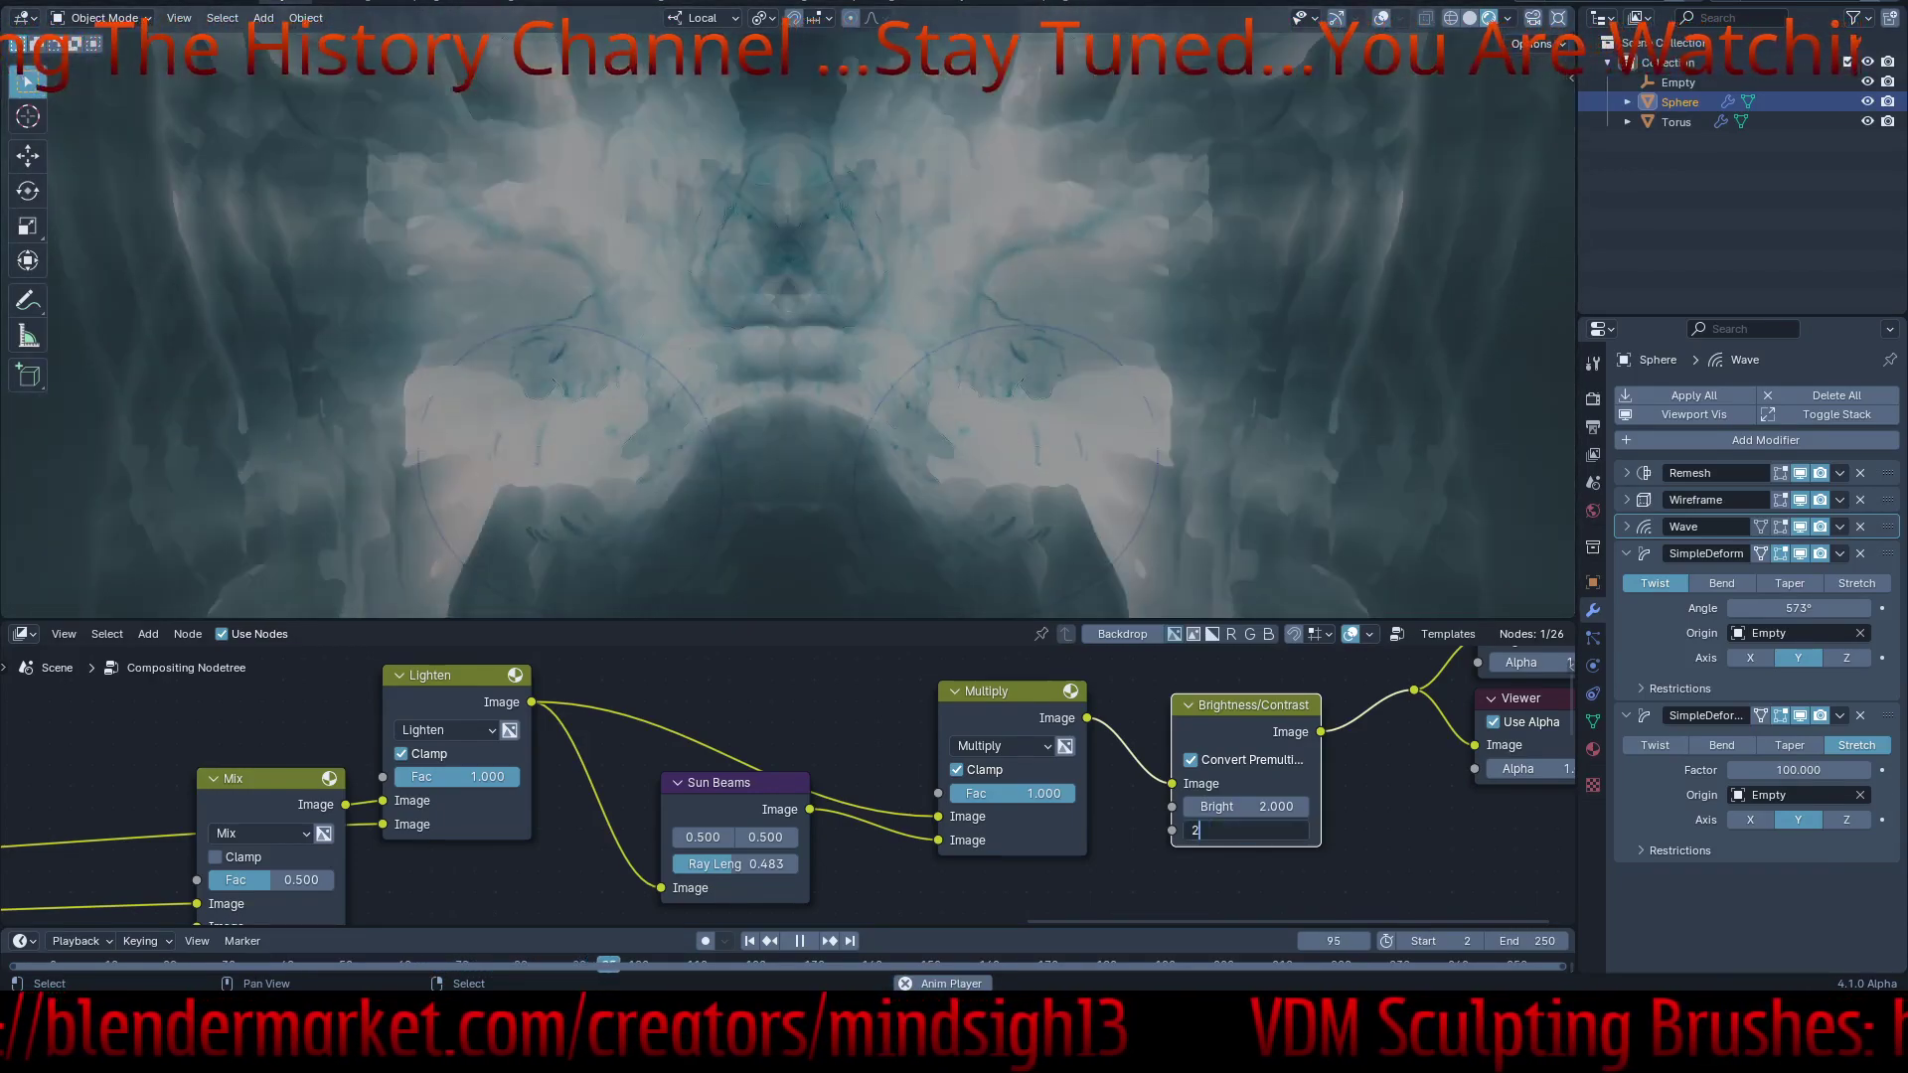
pyautogui.press('Return')
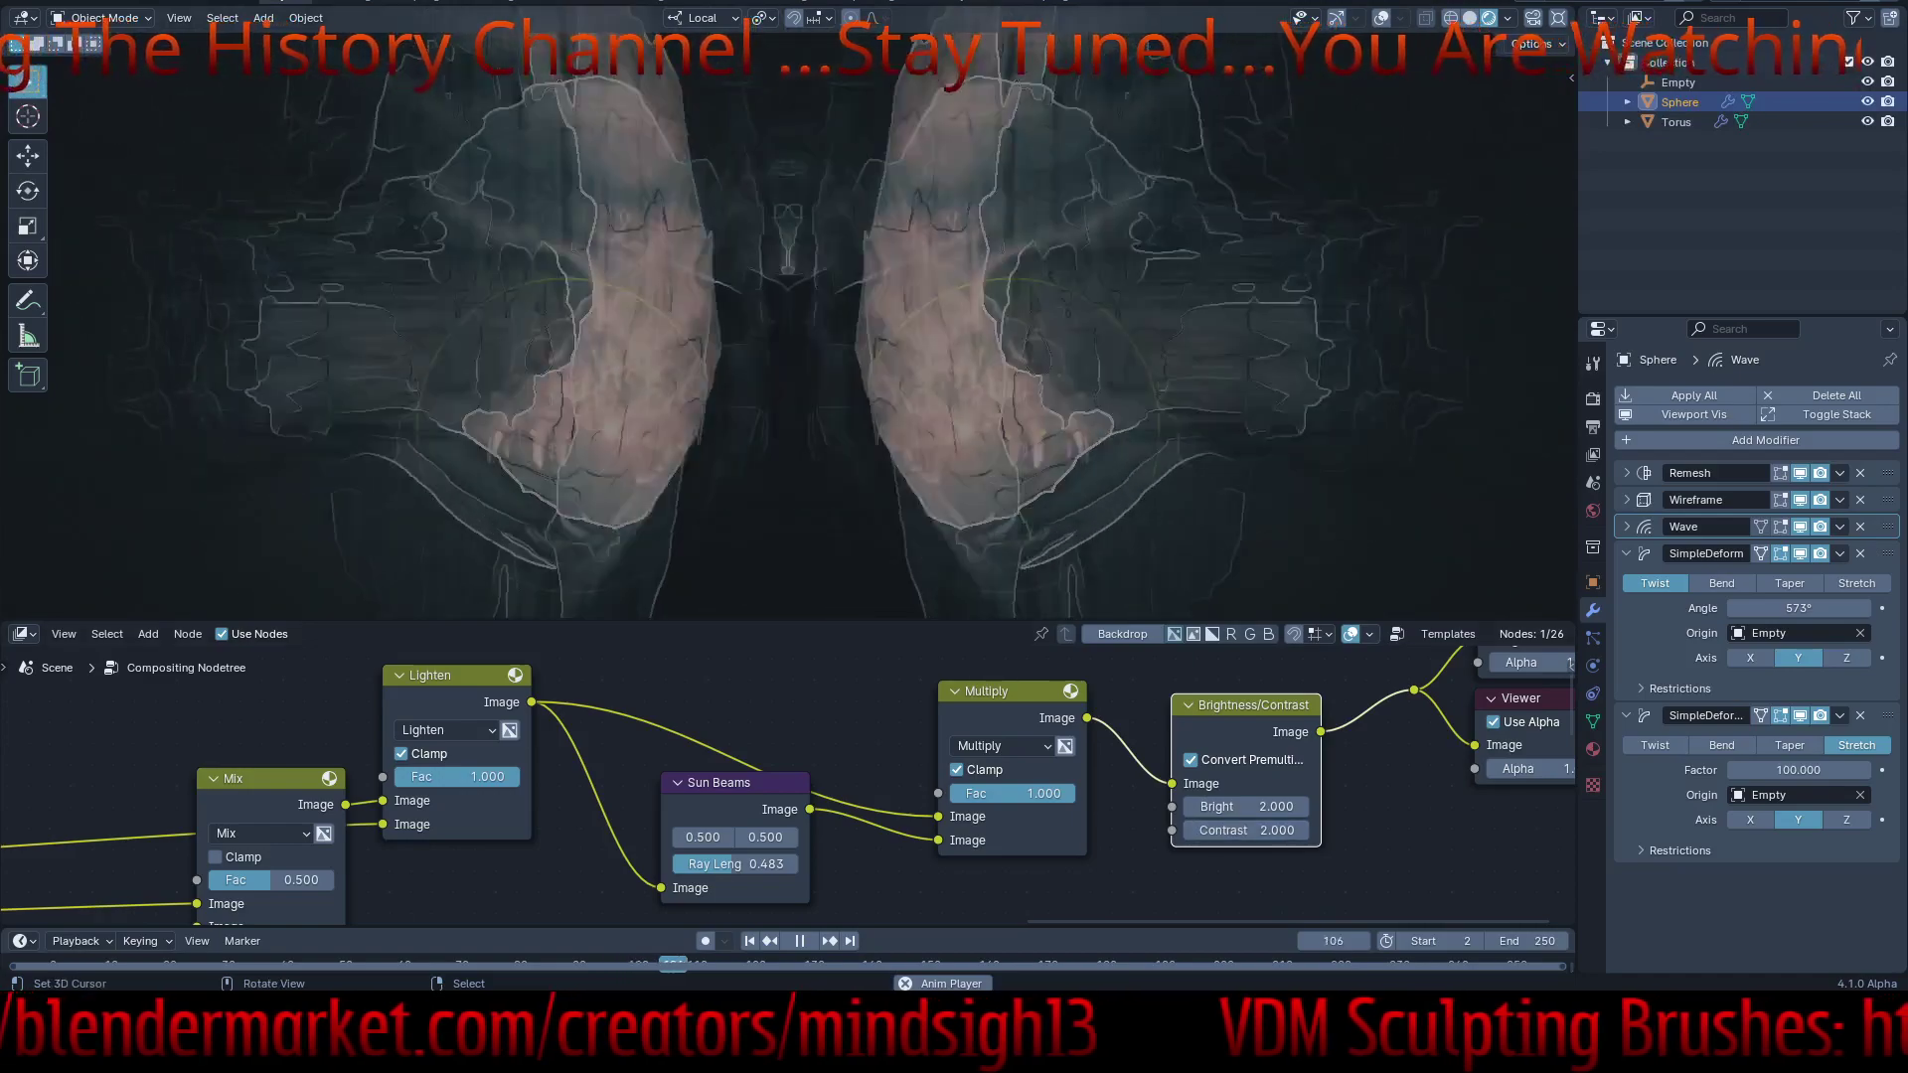
pyautogui.hotkey('ctrl', 'alt', 'space')
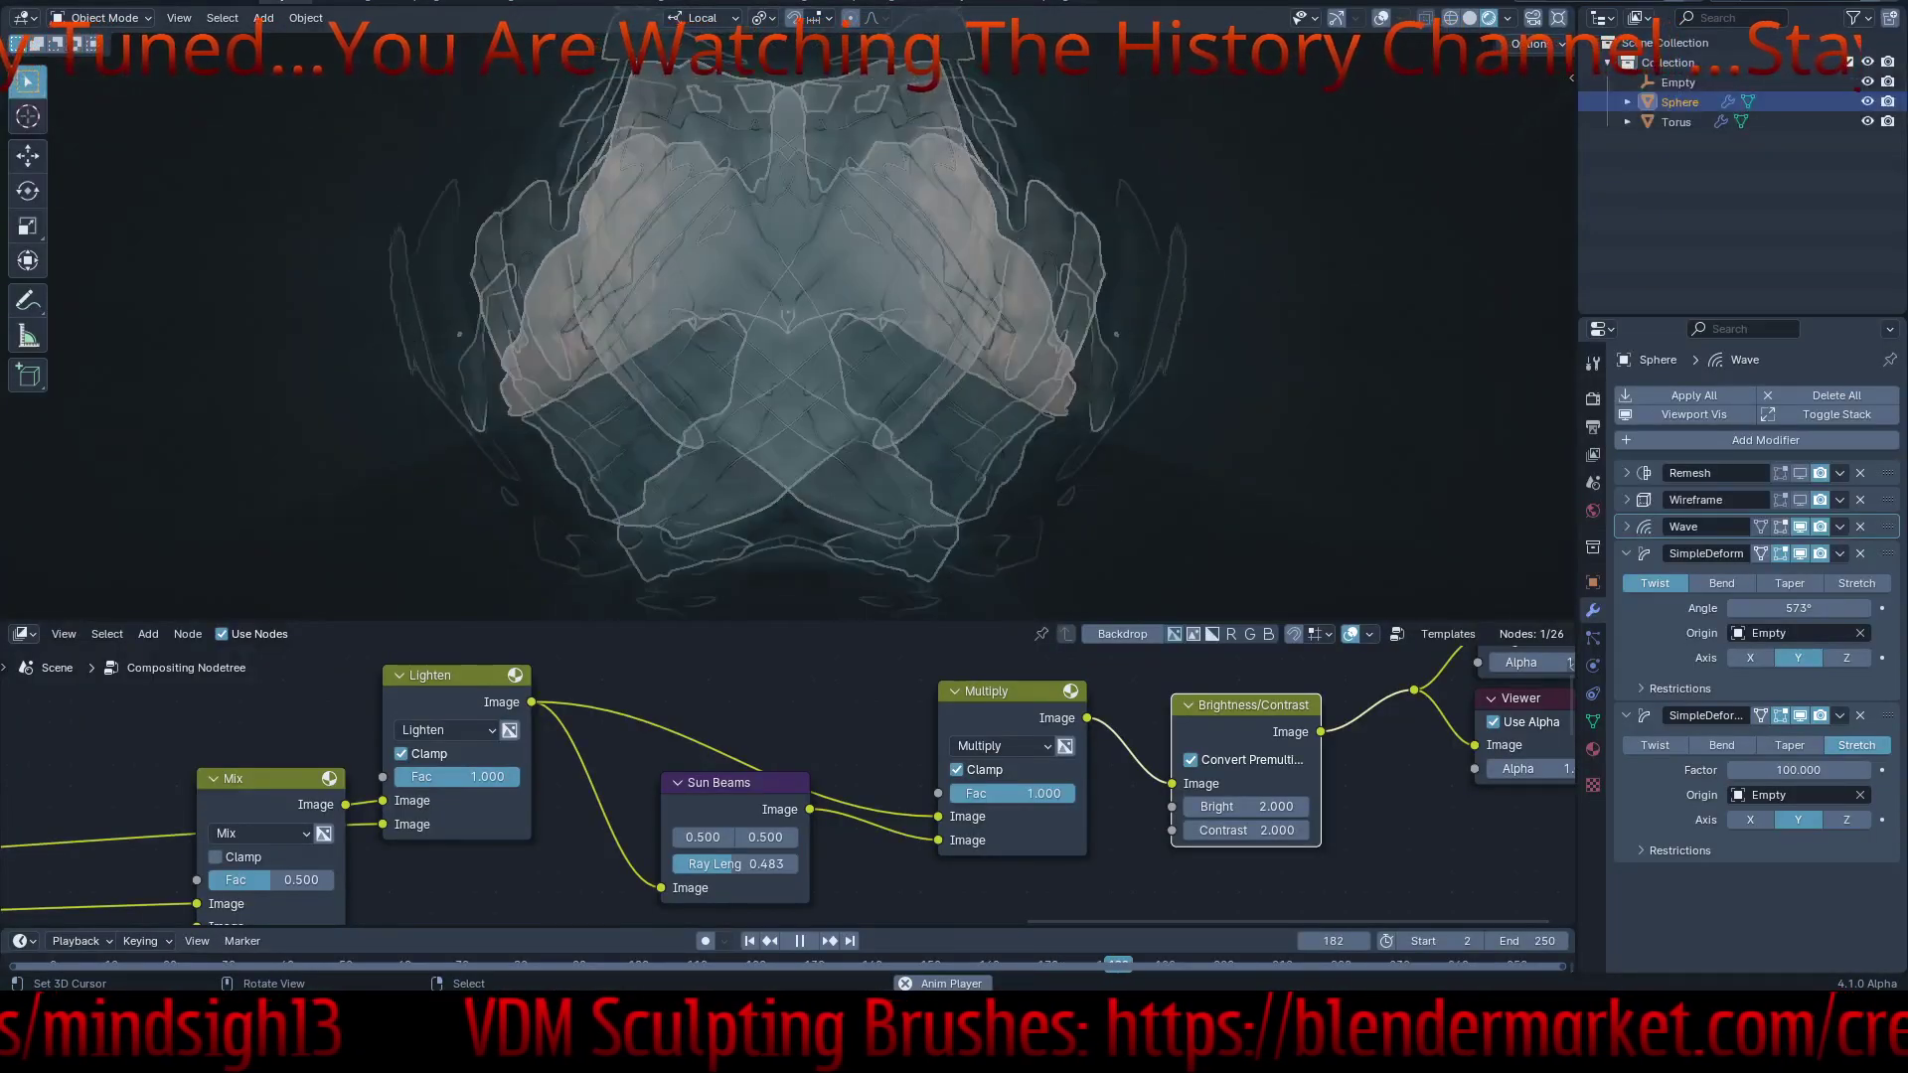
# - Try the golden-orange MatCap for the scene's lighting and replace it with the iridescent teal one
pyautogui.click(1593, 400)
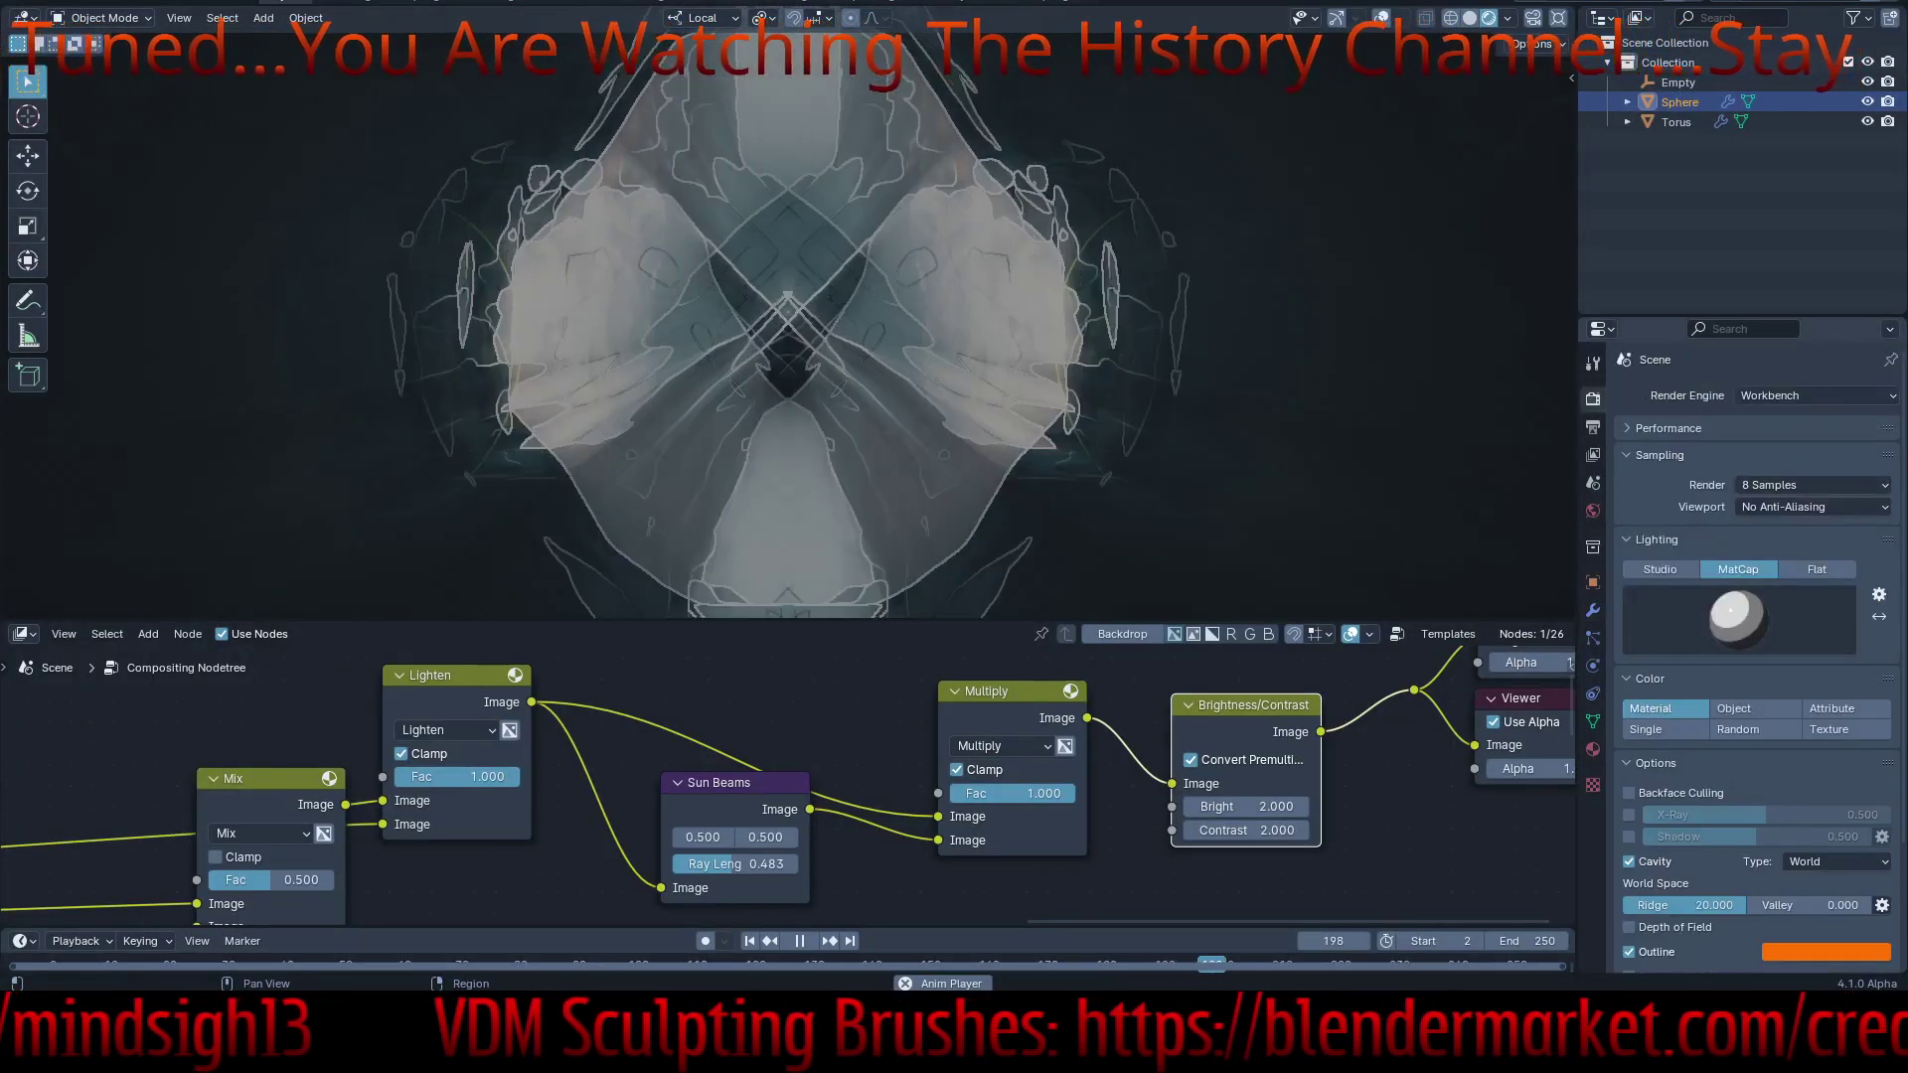
pyautogui.click(1739, 618)
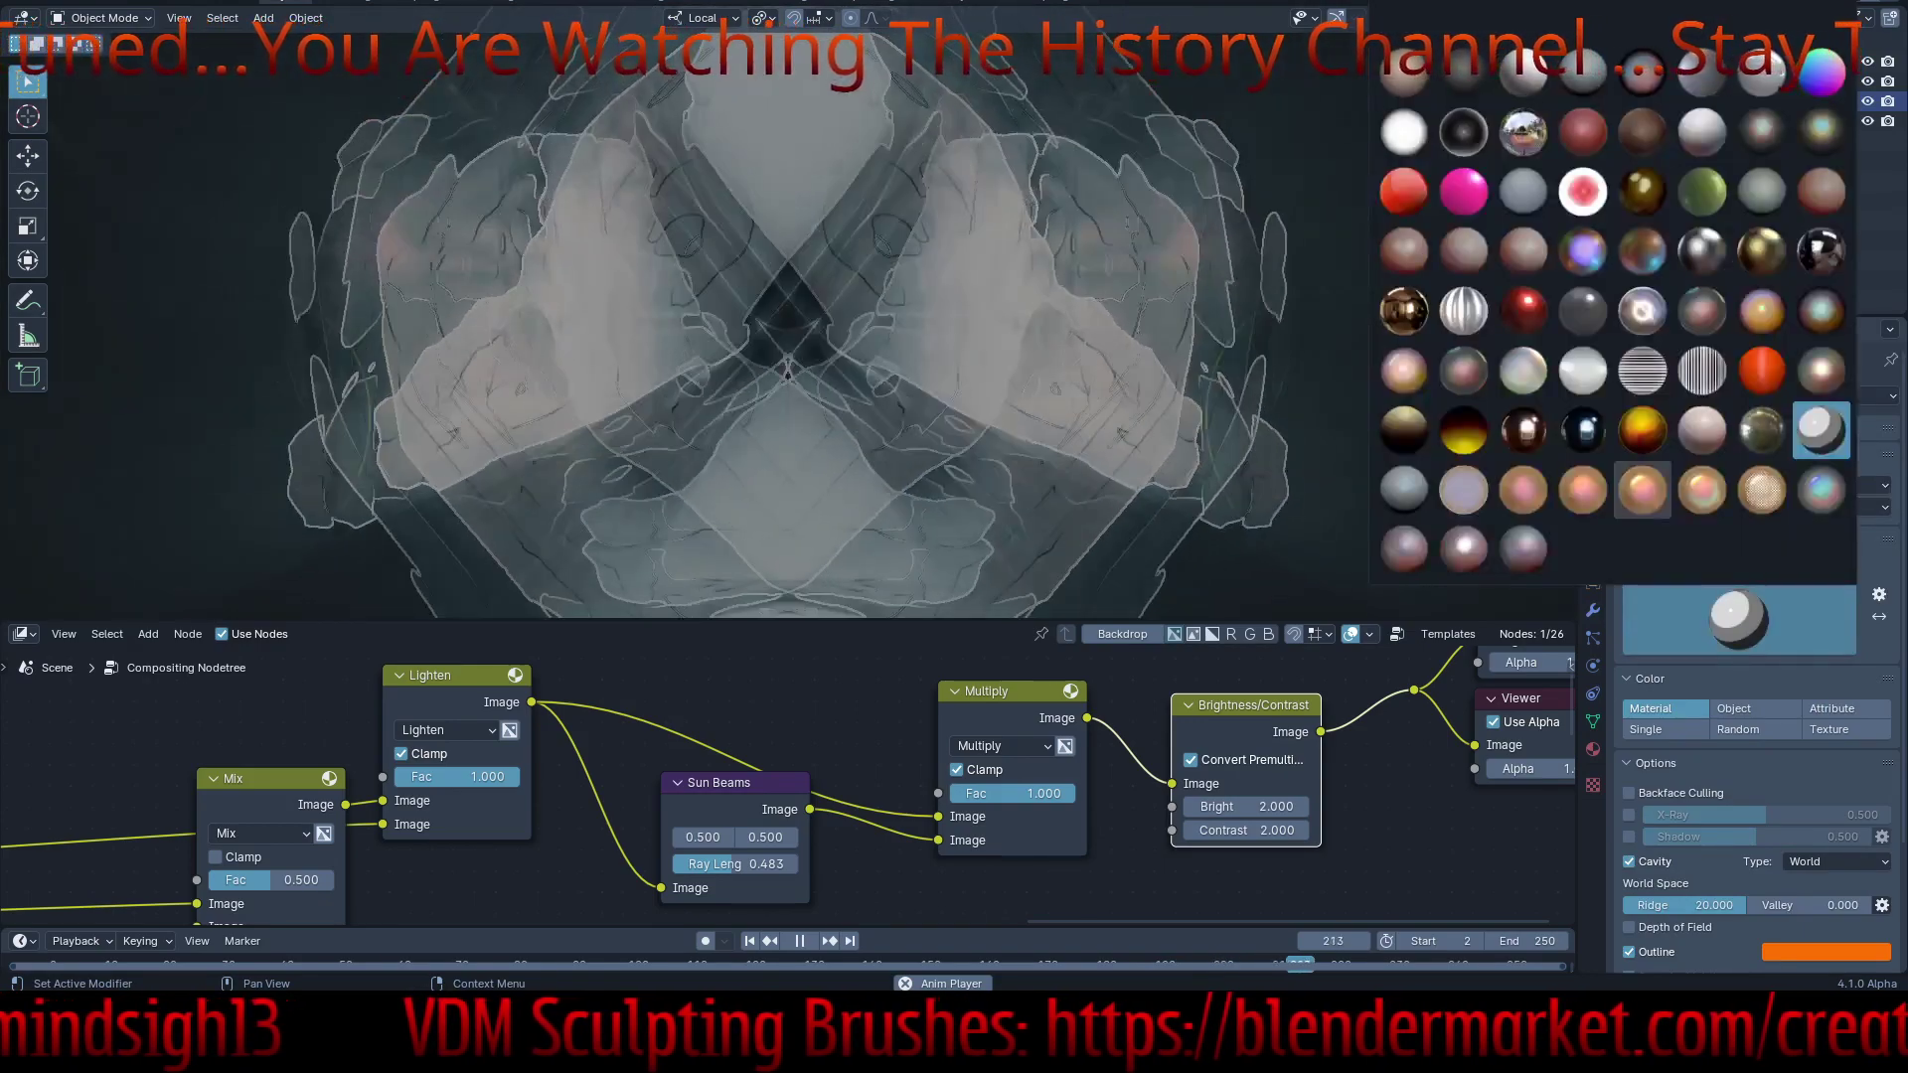
pyautogui.click(1643, 430)
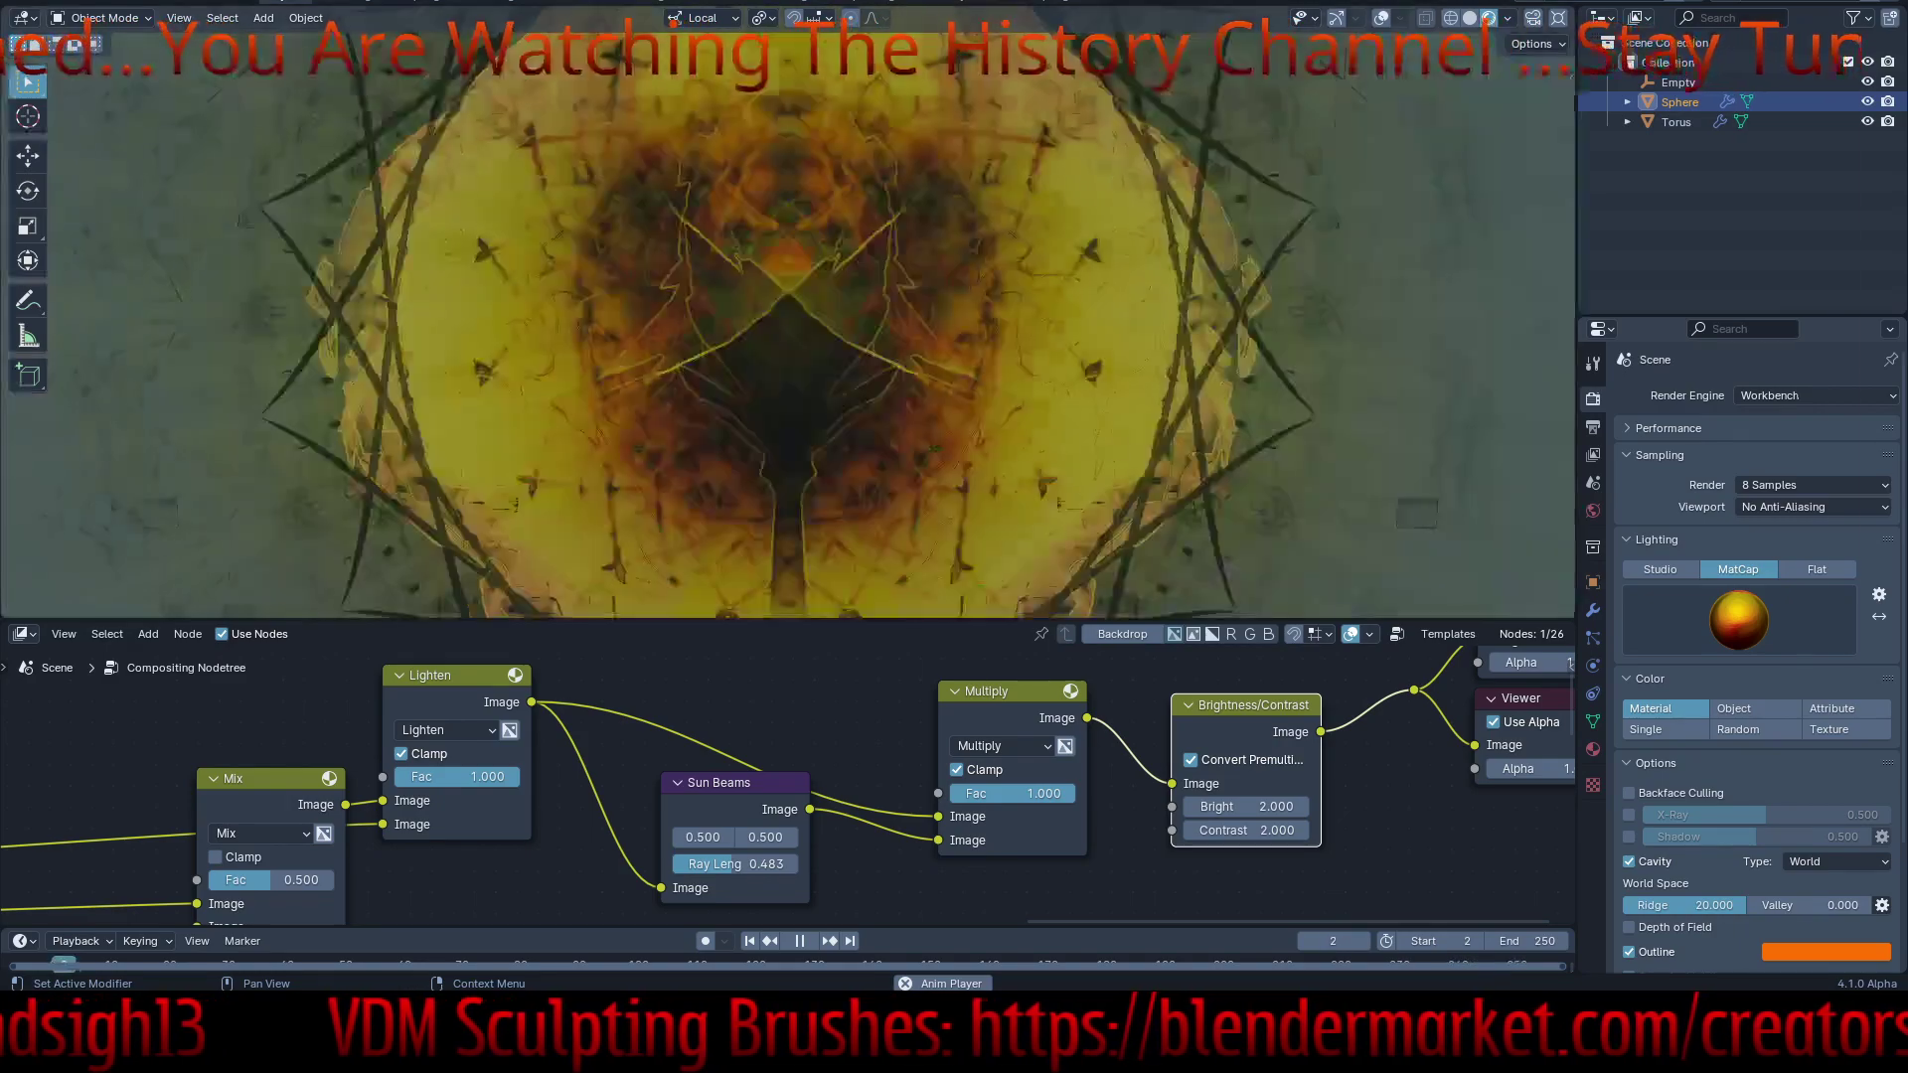
pyautogui.click(1739, 620)
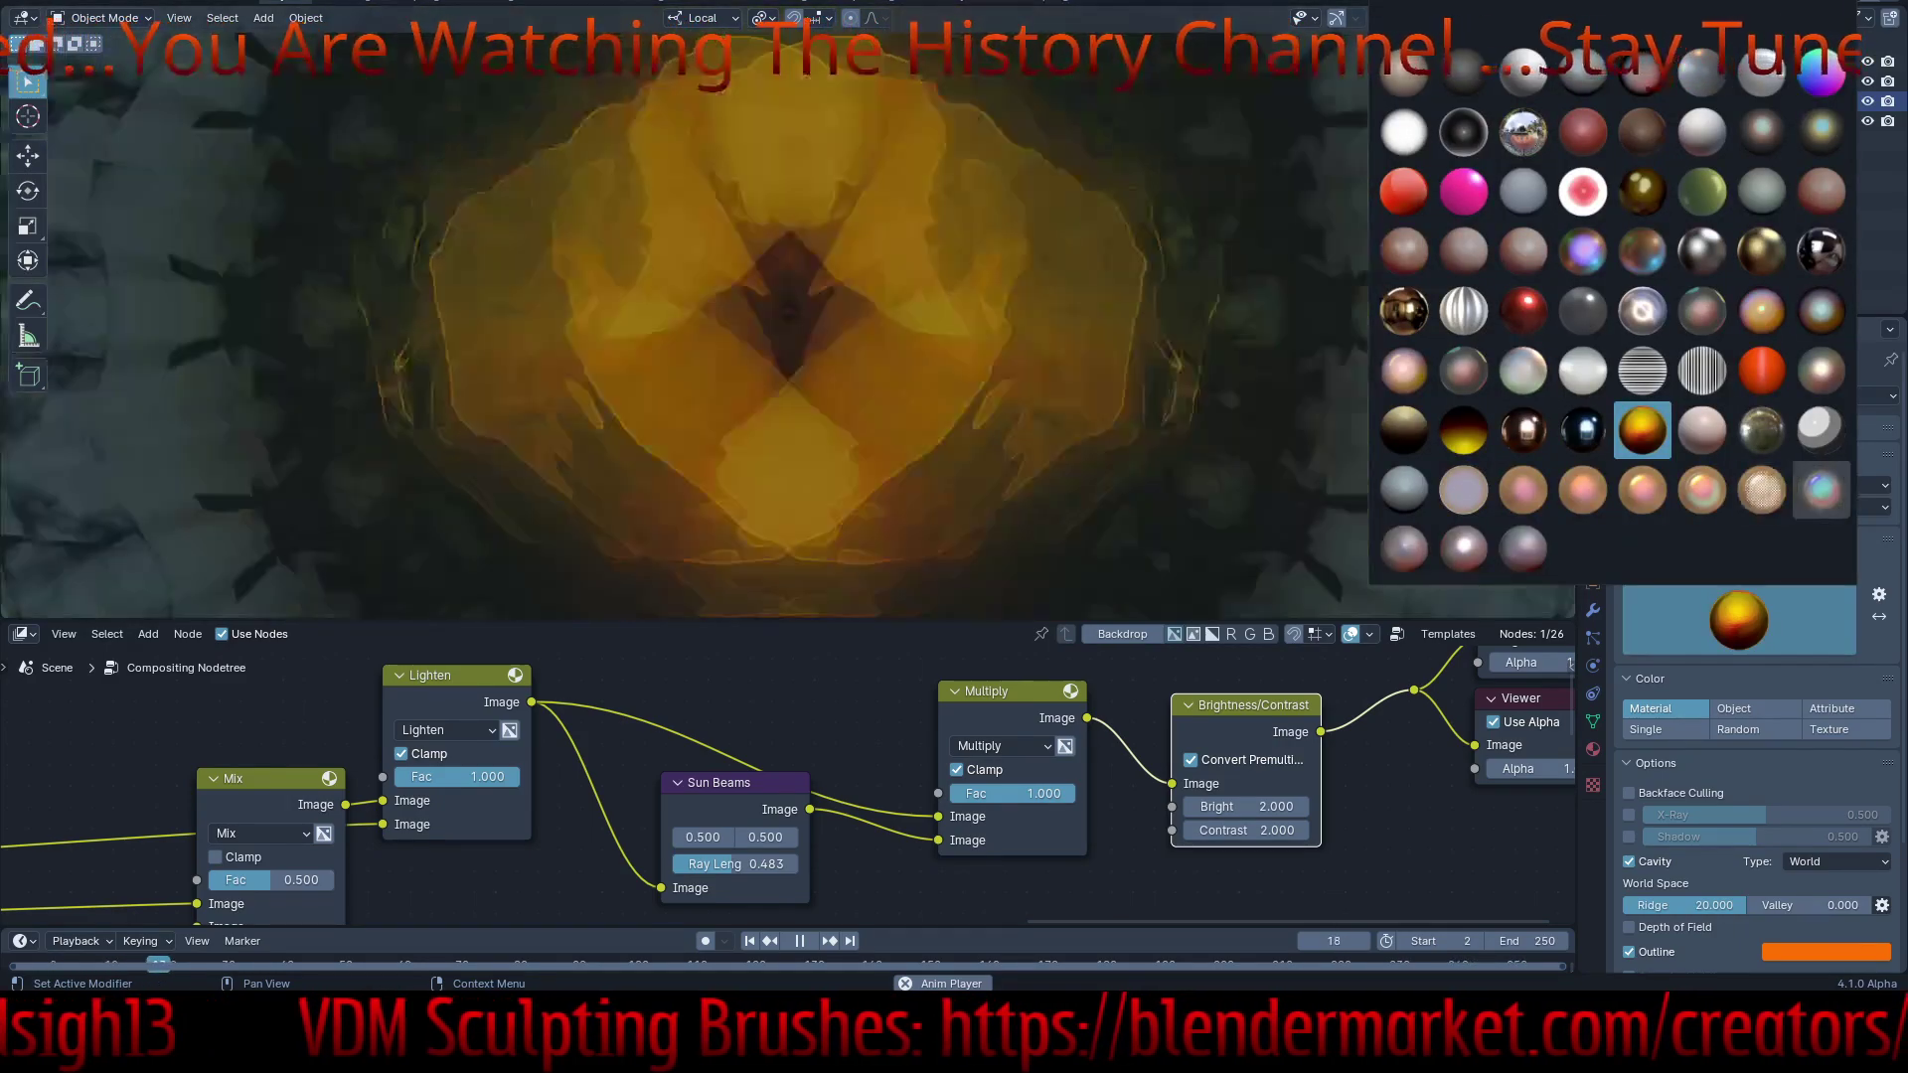
pyautogui.click(1822, 490)
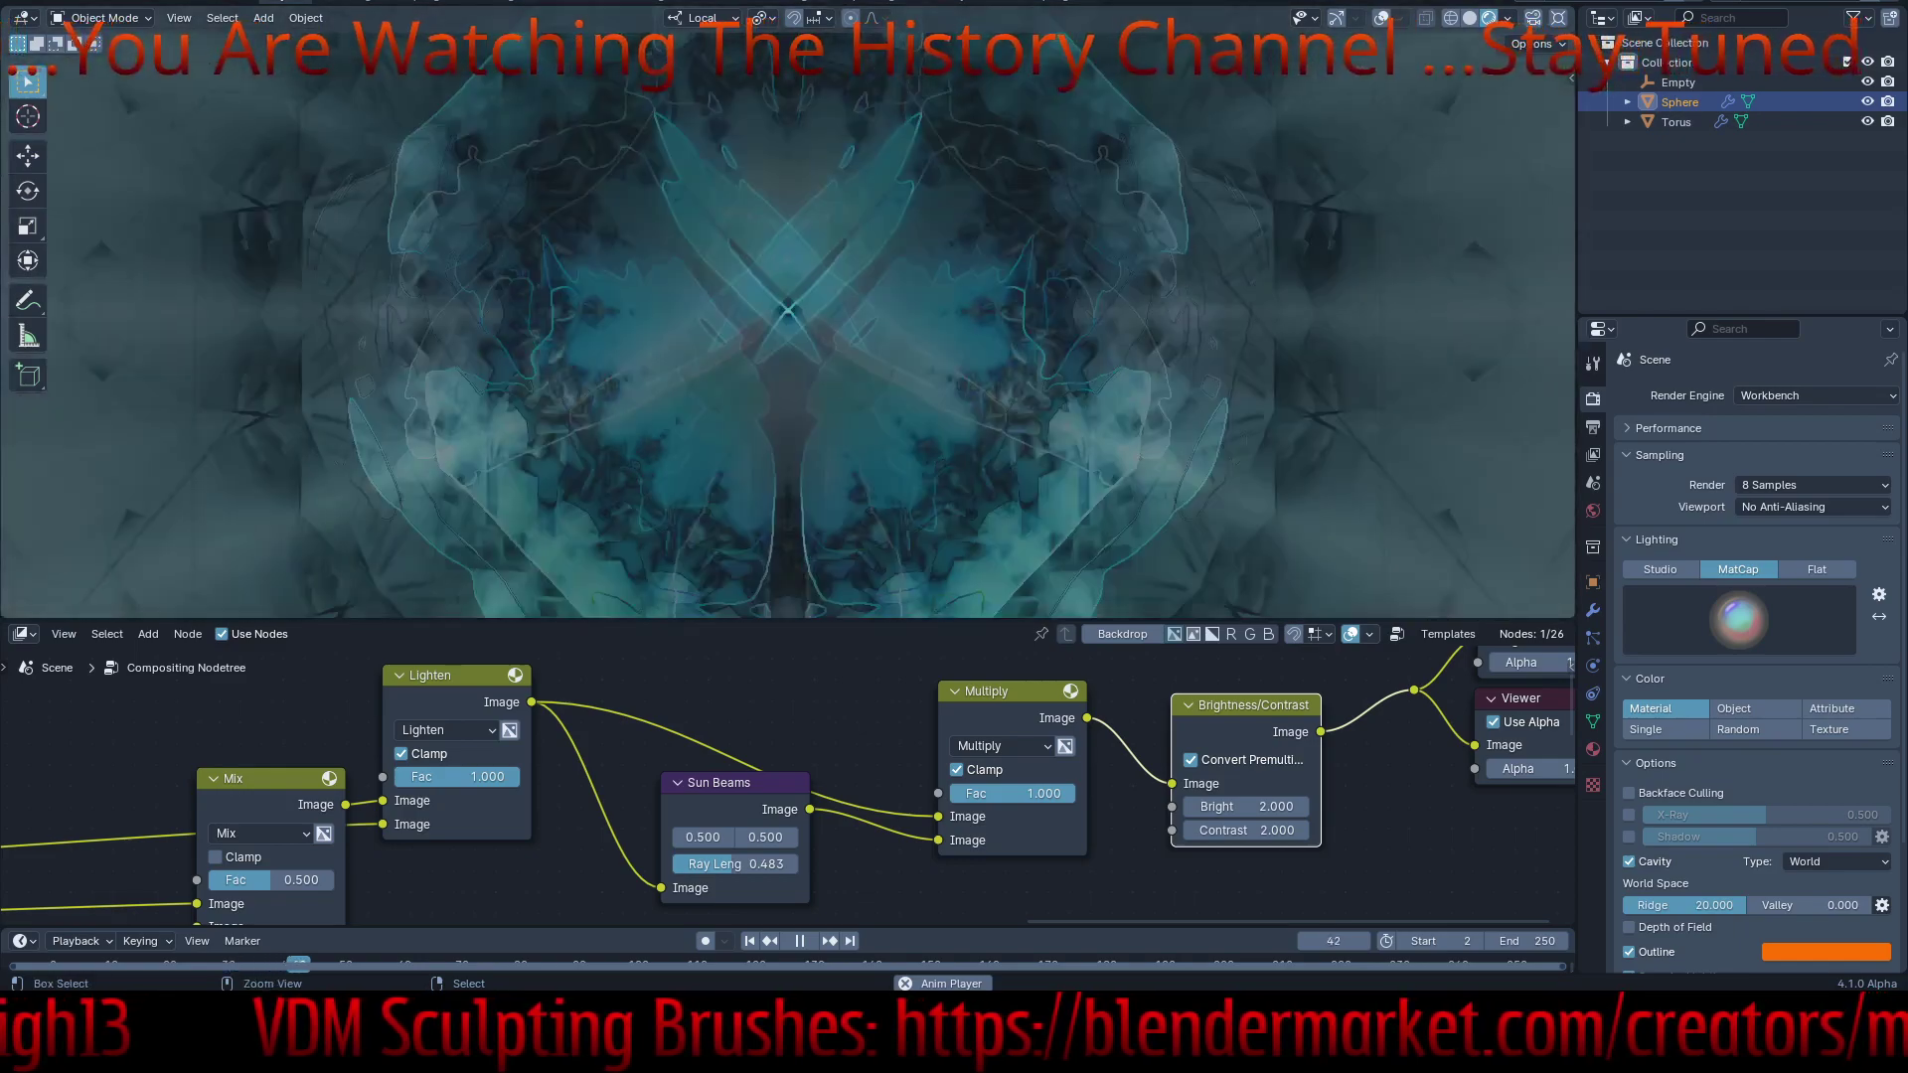
# - Examine the playing animation from different angles in the maximized viewport, pause it and restore the normal layout
pyautogui.hotkey('ctrl', 'space')
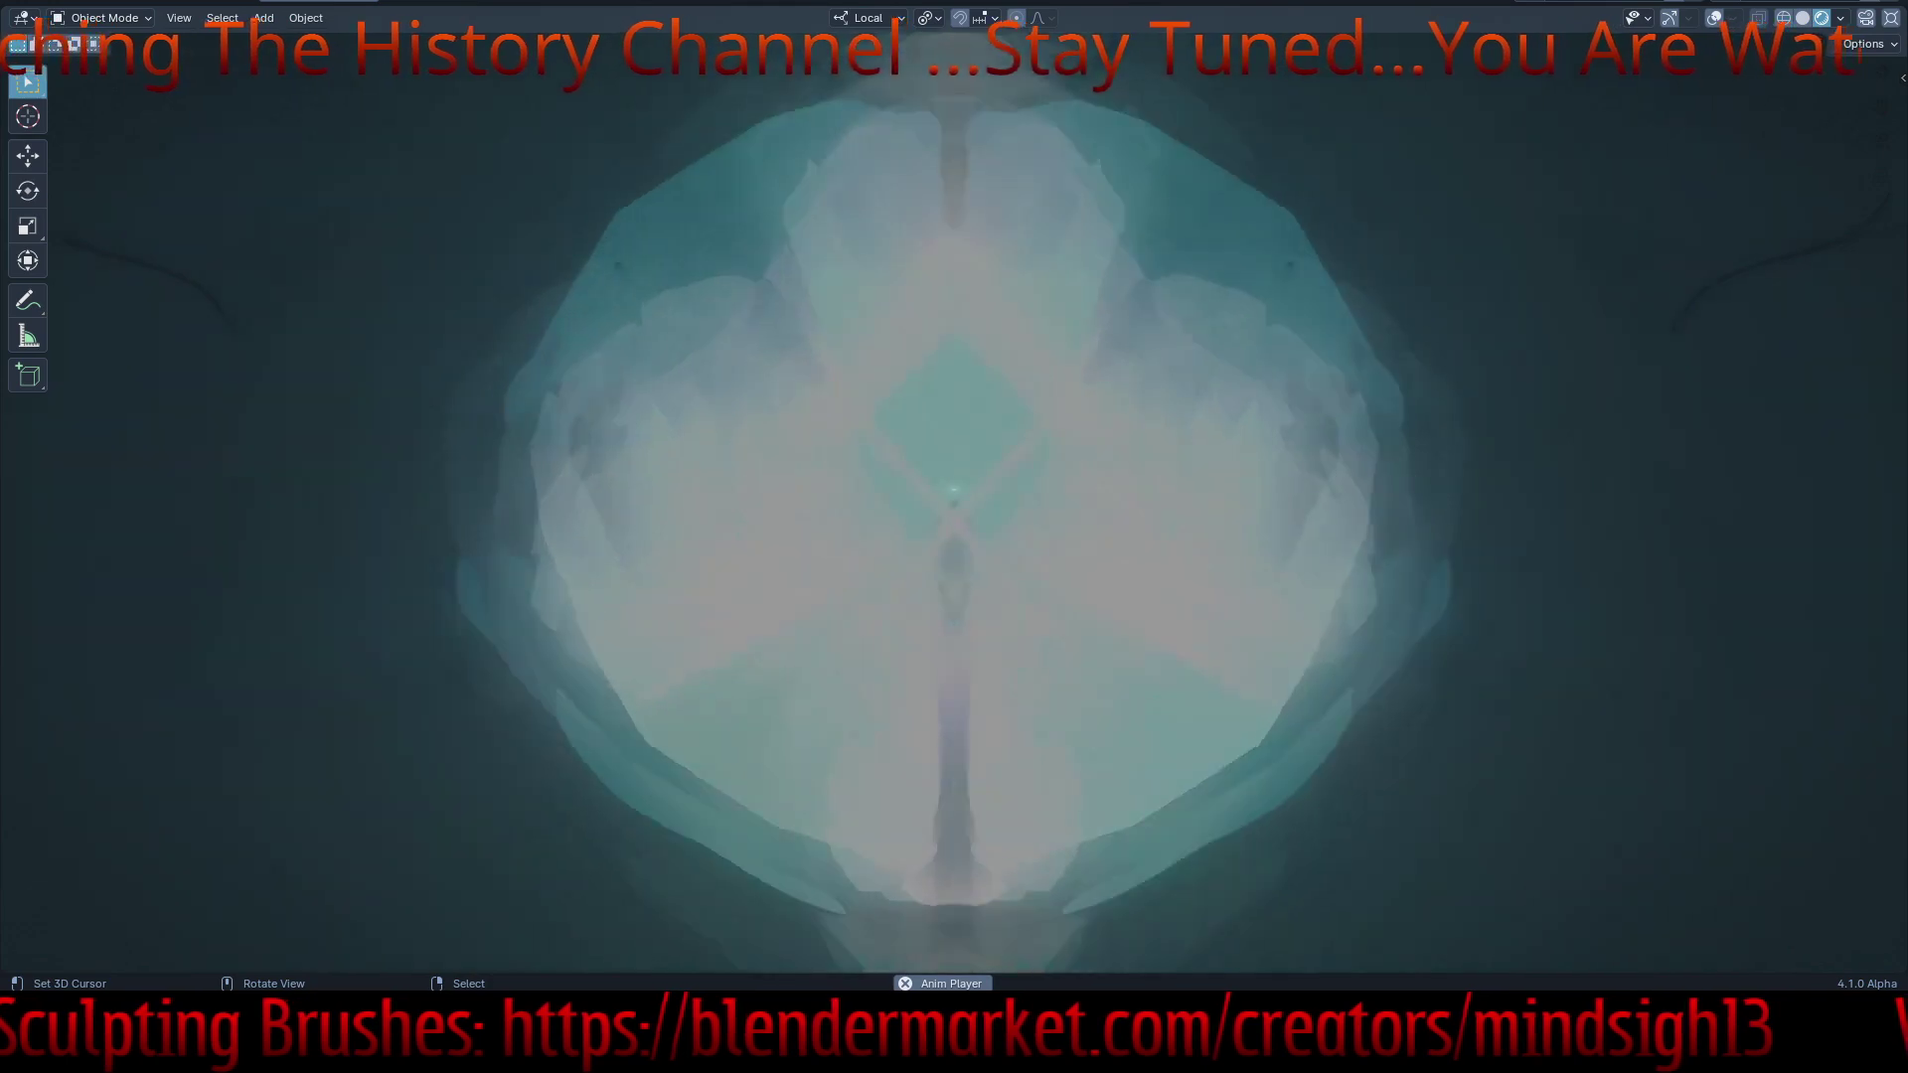
pyautogui.moveTo(954, 489); pyautogui.dragTo(1207, 489, button='middle')
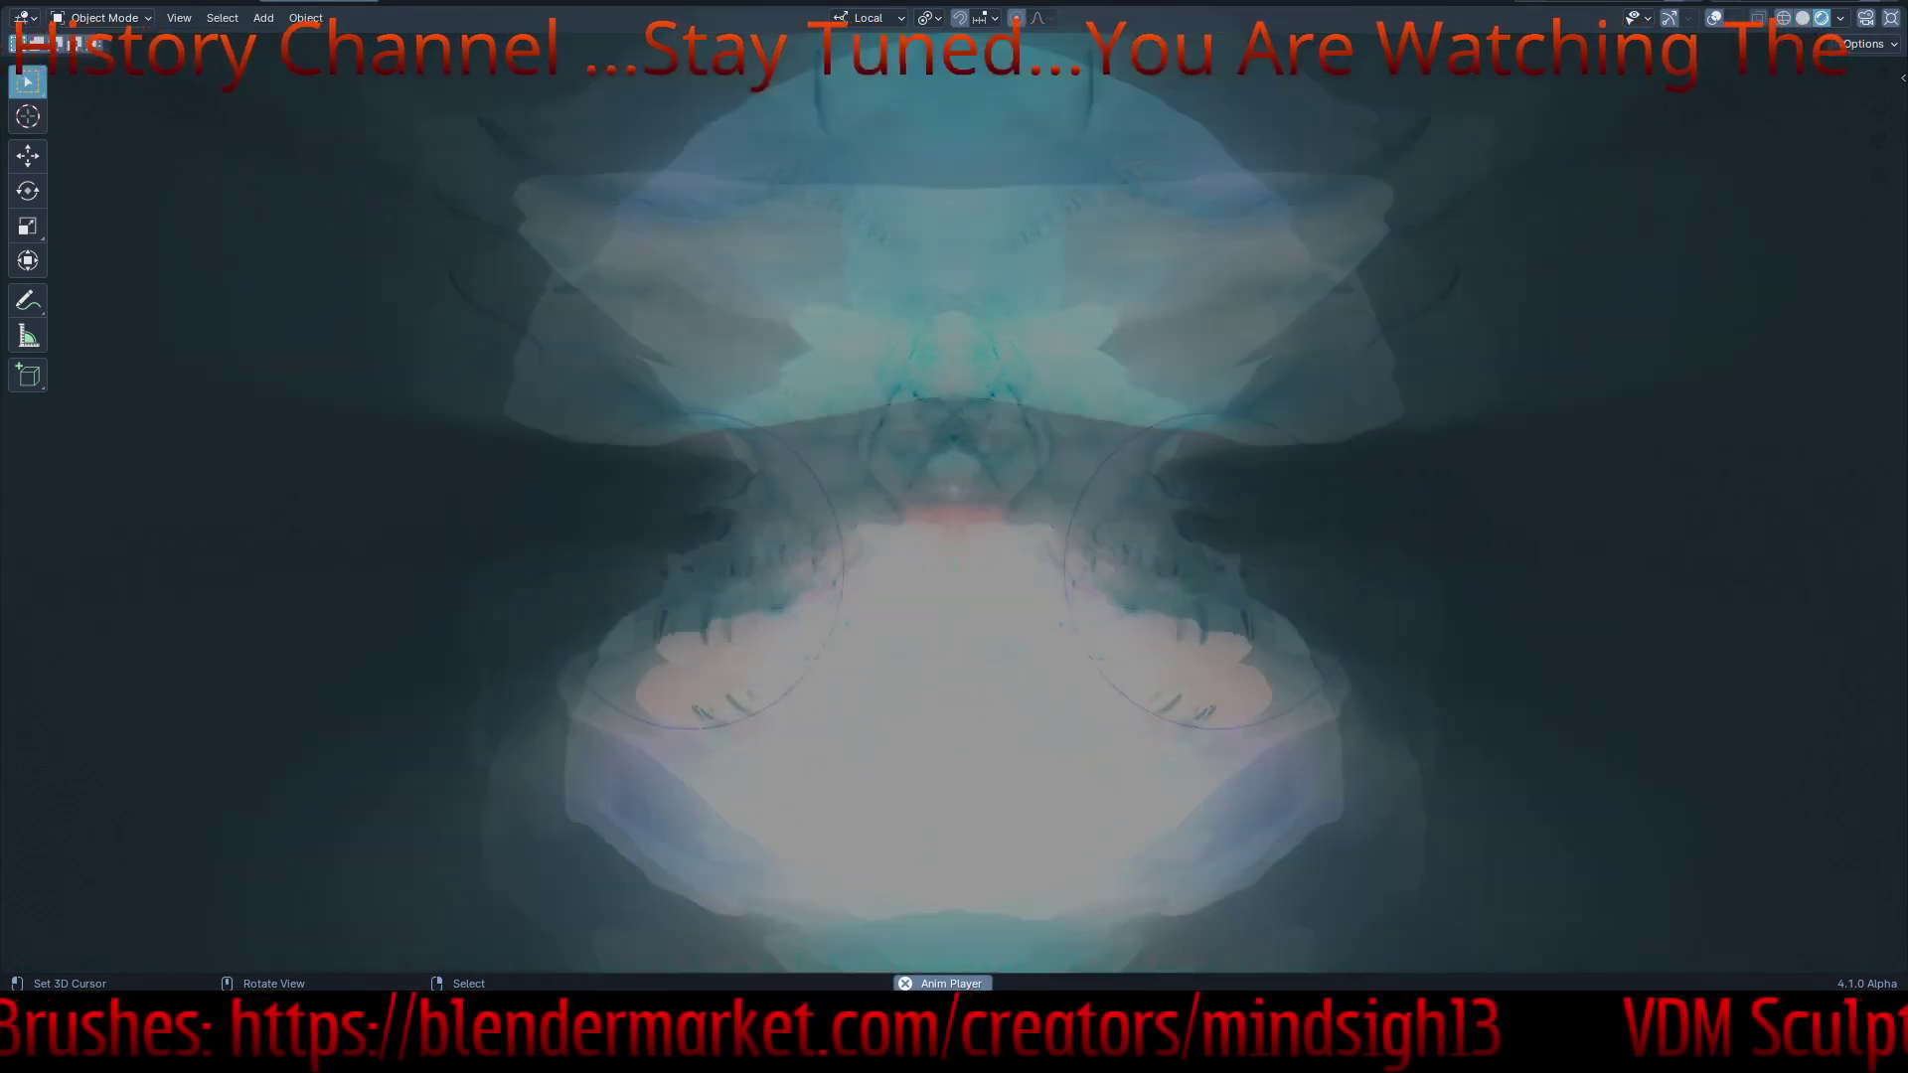
pyautogui.moveTo(954, 517)
pyautogui.mouseDown(button='middle')
pyautogui.moveTo(1034, 556)
pyautogui.moveTo(954, 517)
pyautogui.mouseUp(button='middle')
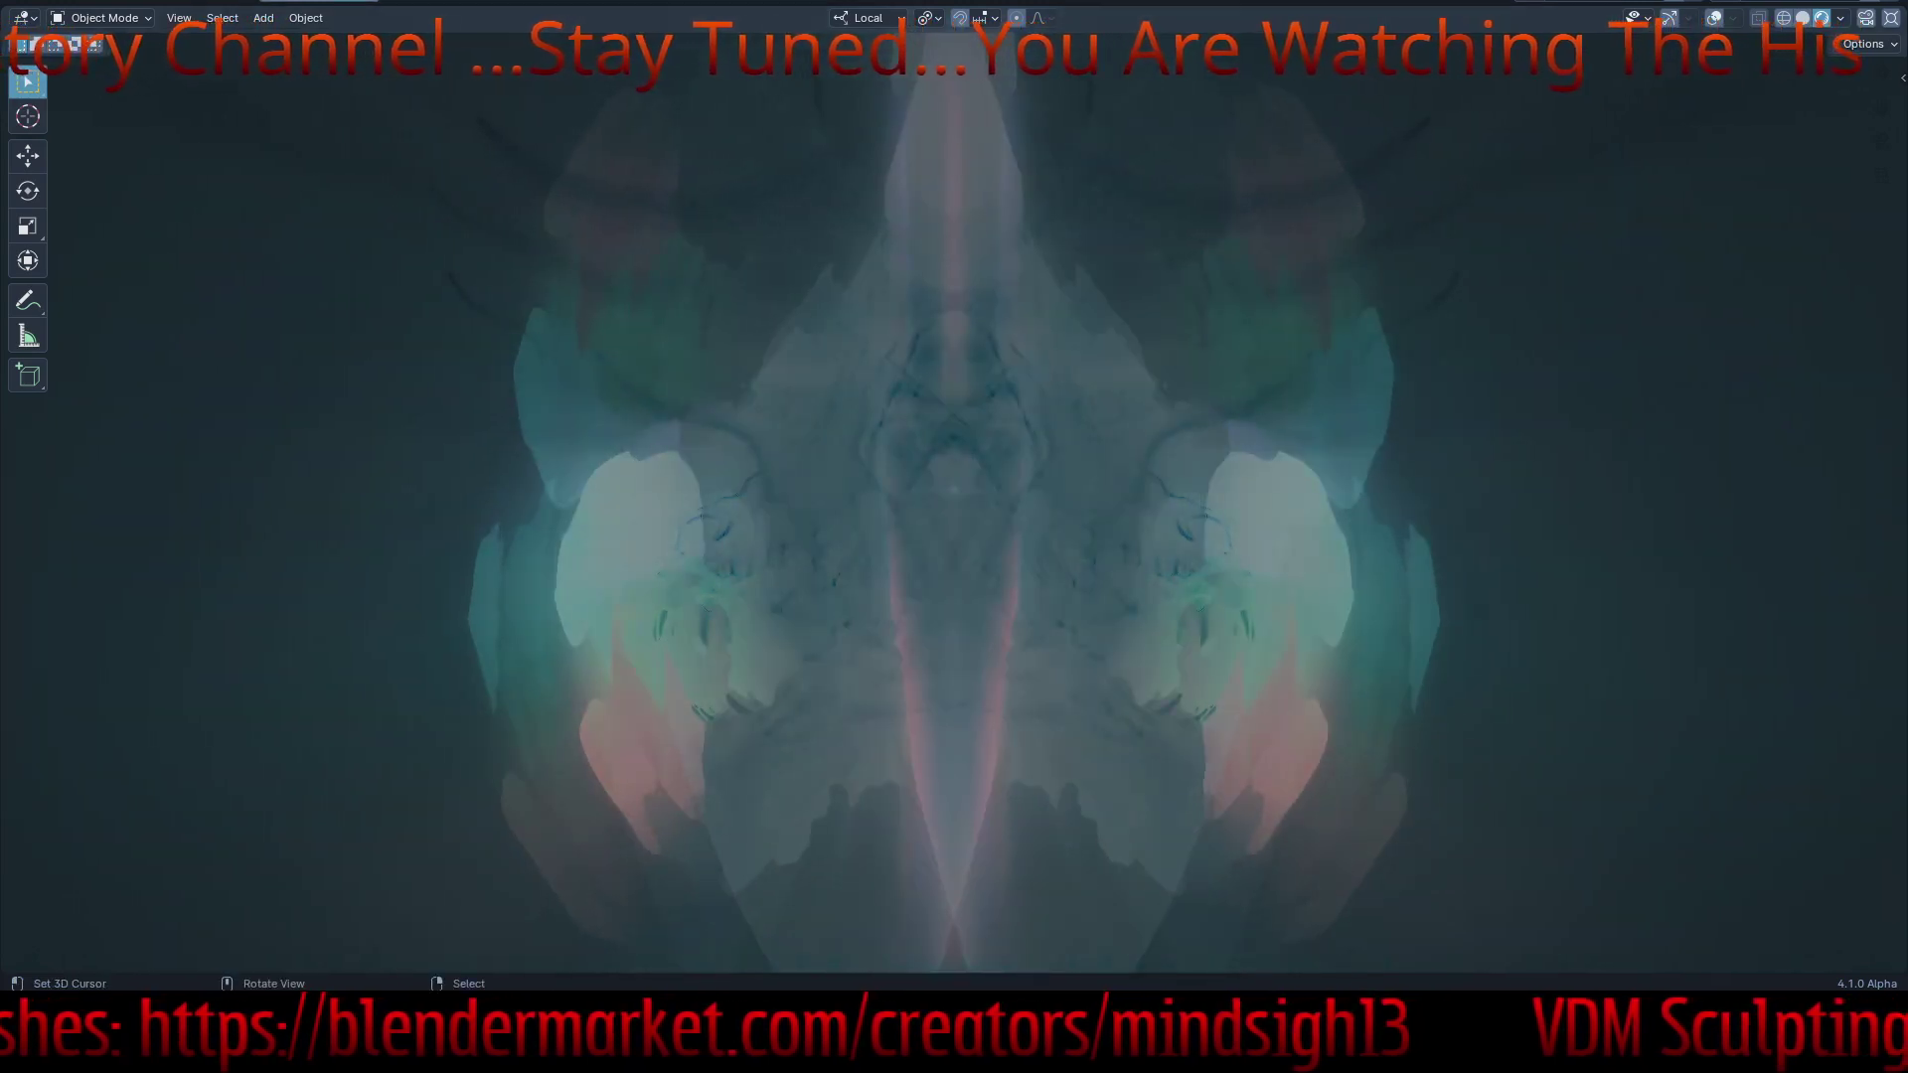
pyautogui.hotkey('ctrl', 'space')
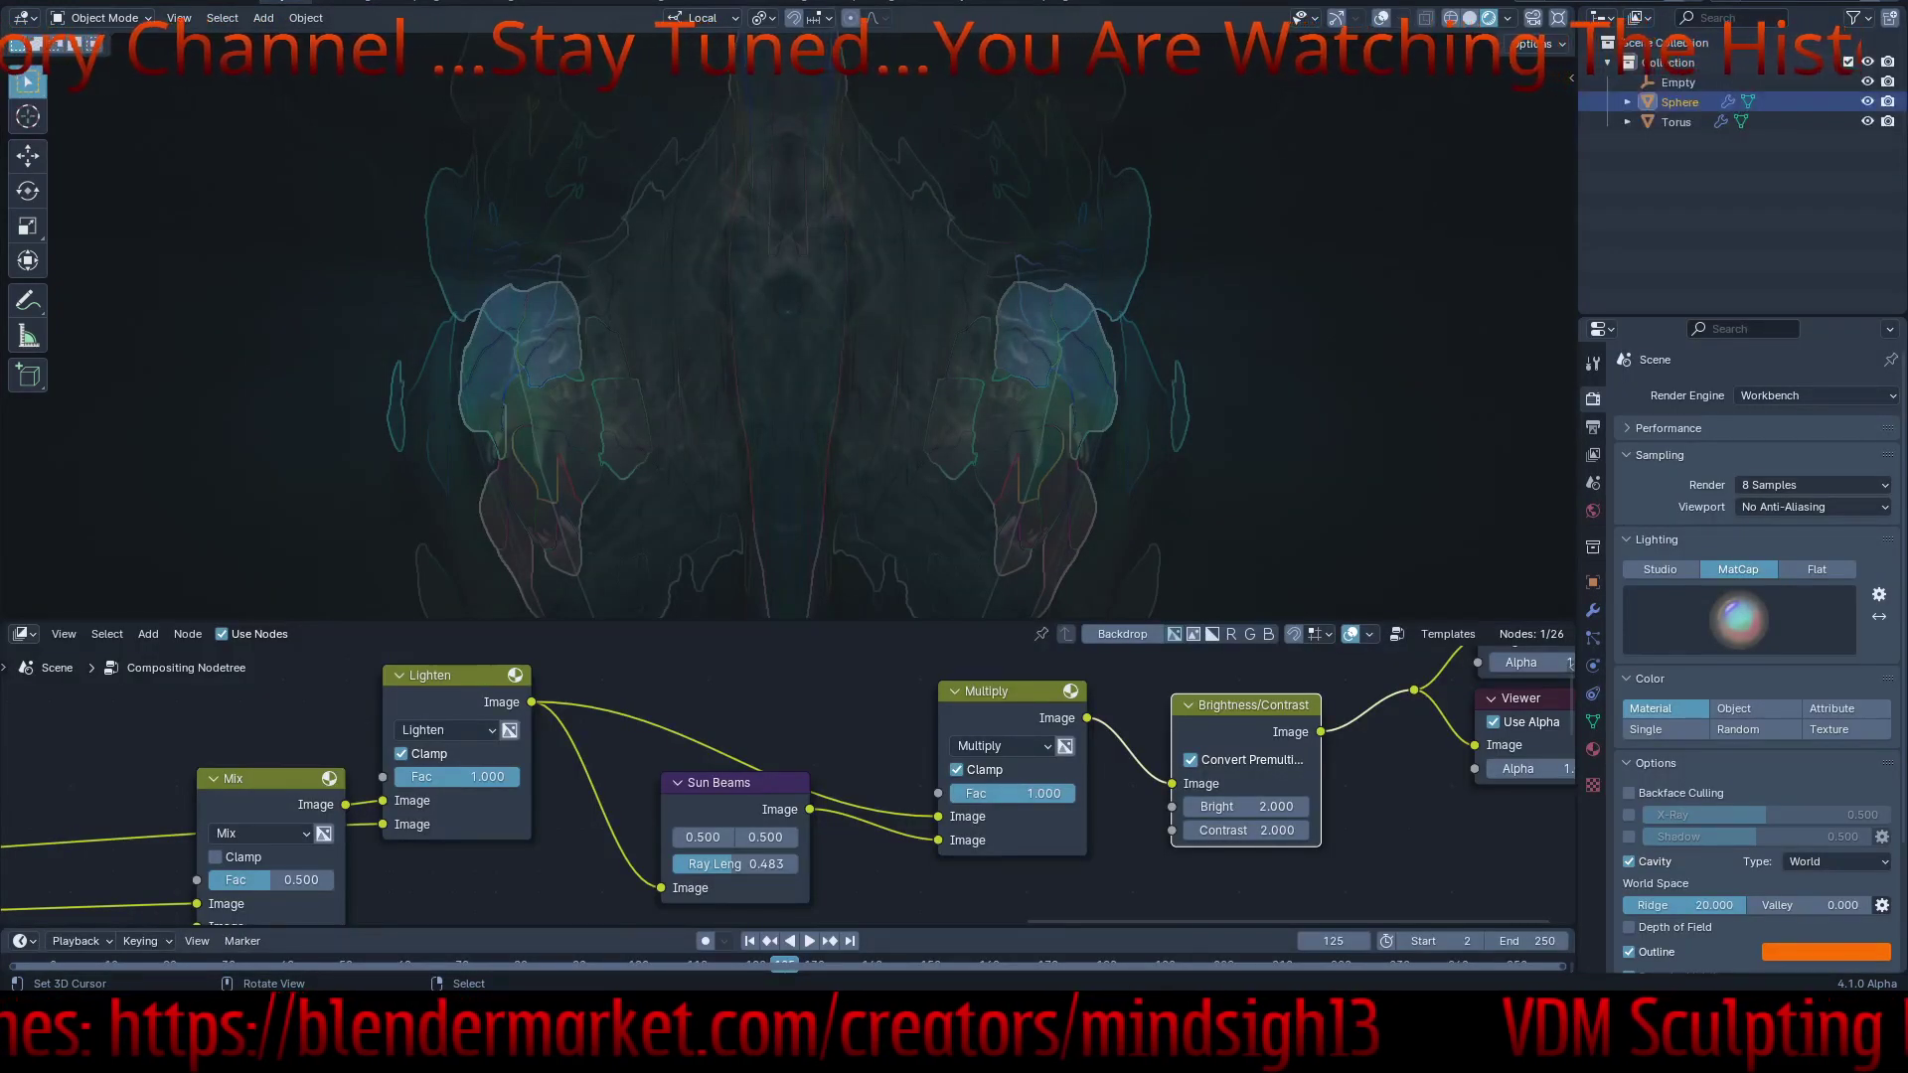
# - Set the Brightness/Contrast node's Contrast to 5 and its Bright to 1
pyautogui.scroll(3, 785, 338)
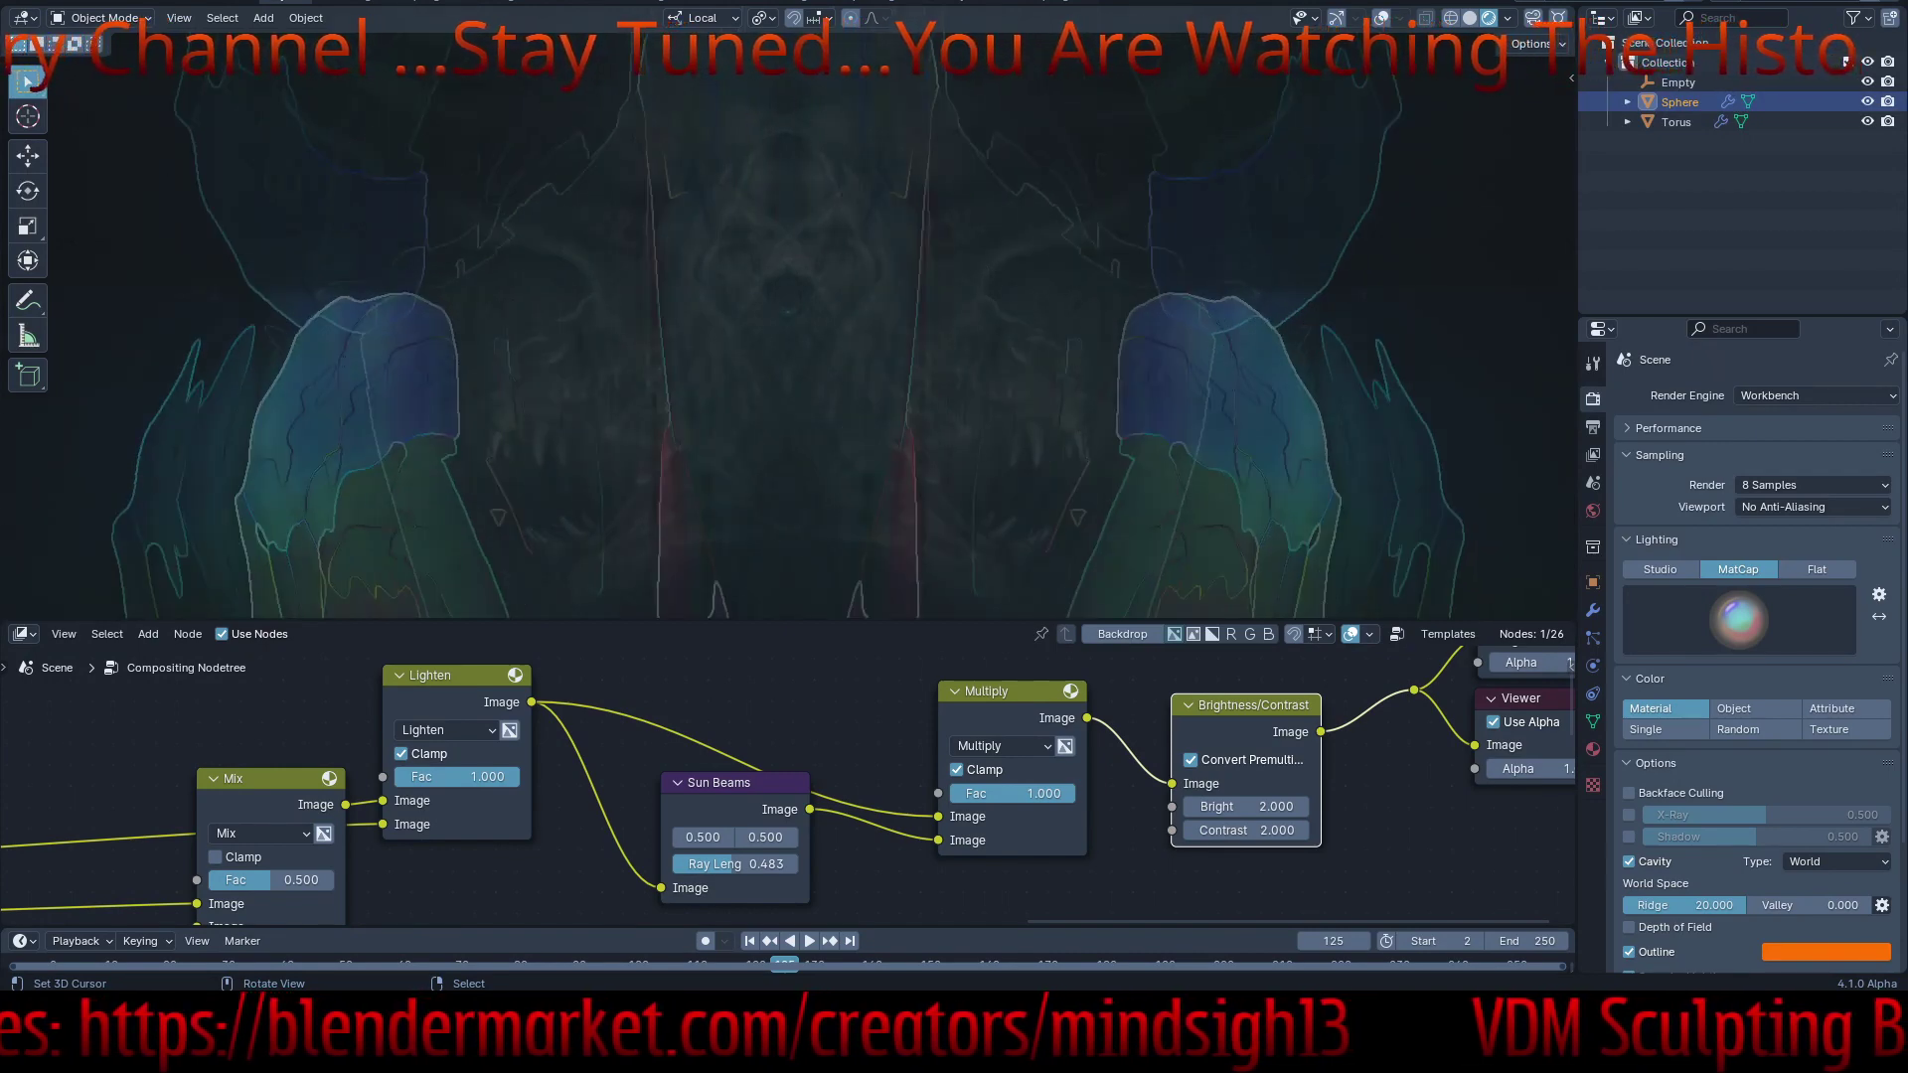
pyautogui.scroll(-2, 785, 338)
pyautogui.moveTo(1247, 830)
pyautogui.mouseDown()
pyautogui.moveTo(1291, 829)
pyautogui.moveTo(1262, 830)
pyautogui.moveTo(1282, 806)
pyautogui.moveTo(1247, 806)
pyautogui.mouseUp()
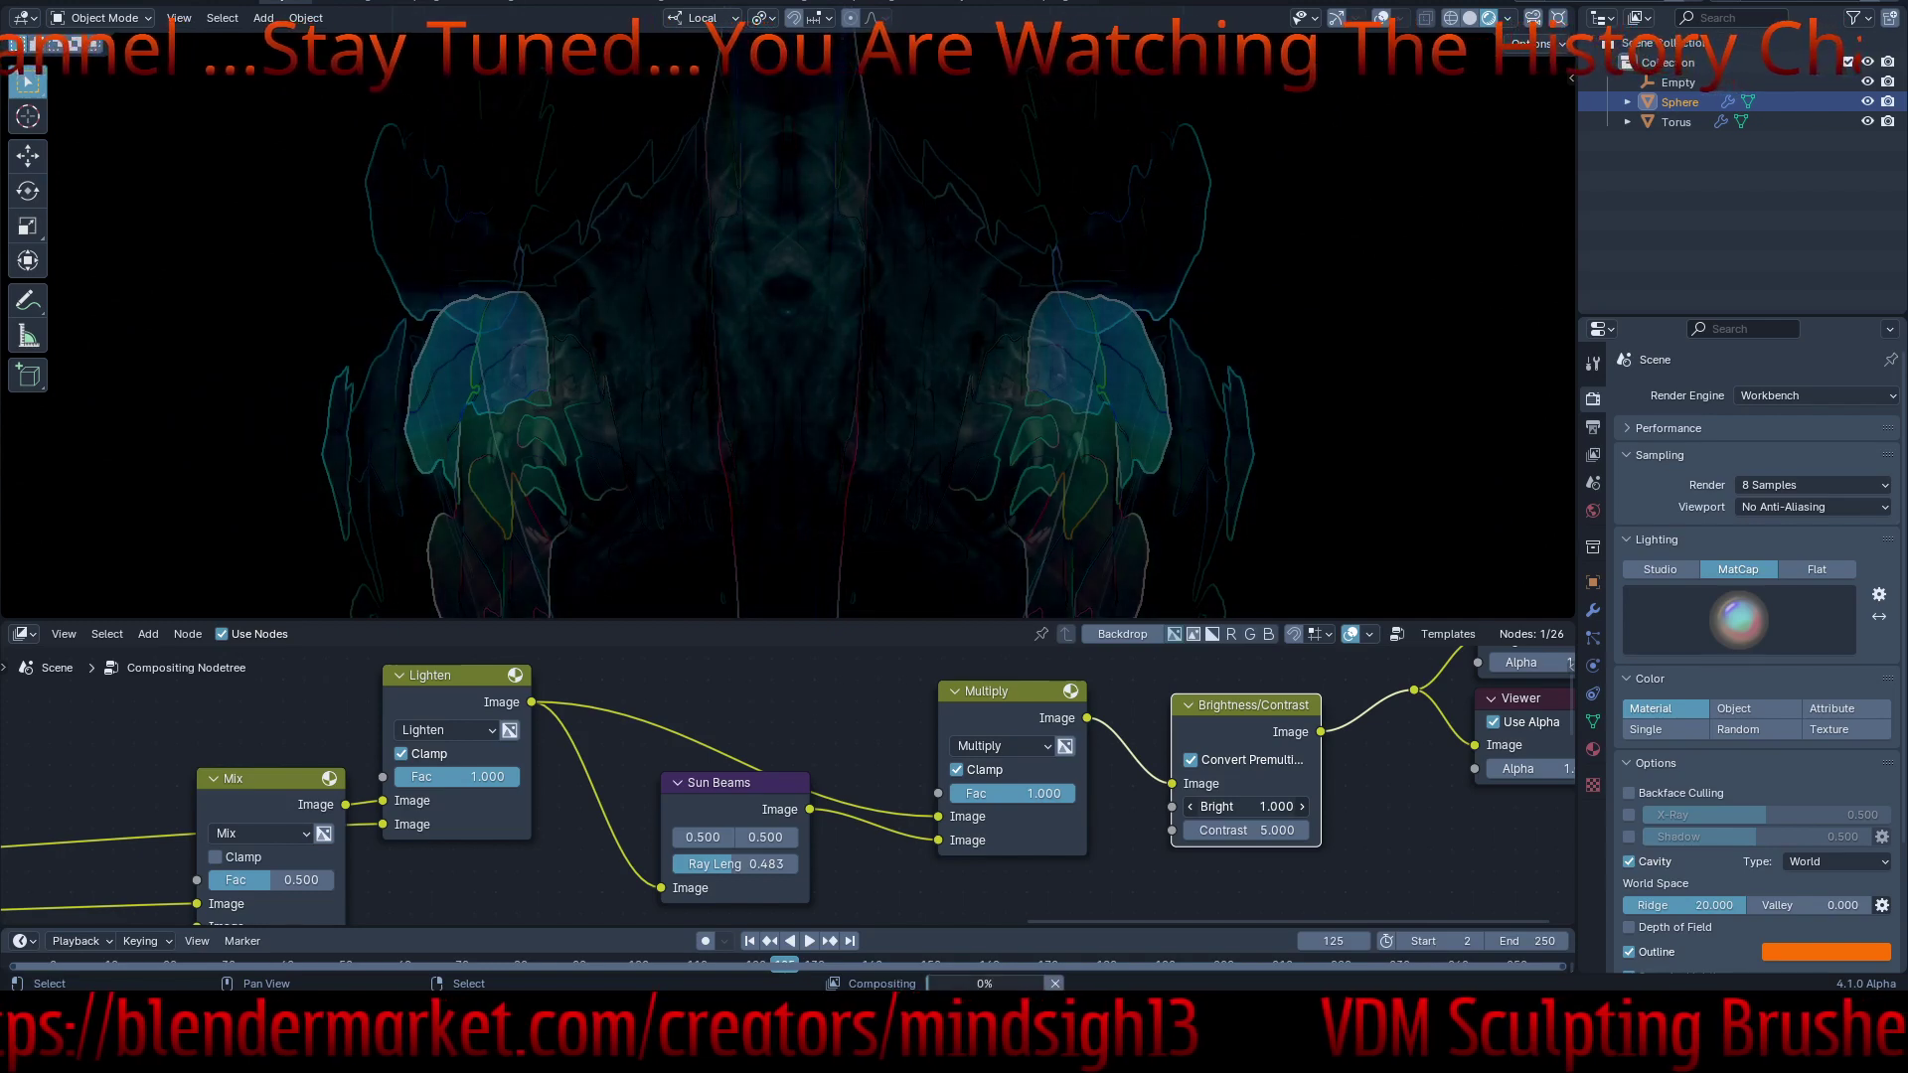
# - Set the Brightness/Contrast node's Contrast to 4.4, then try the dark grey and peach MatCaps before choosing the glossy red-orange one
pyautogui.moveTo(1247, 830)
pyautogui.mouseDown()
pyautogui.moveTo(1230, 829)
pyautogui.moveTo(1246, 829)
pyautogui.mouseUp()
pyautogui.click(1739, 618)
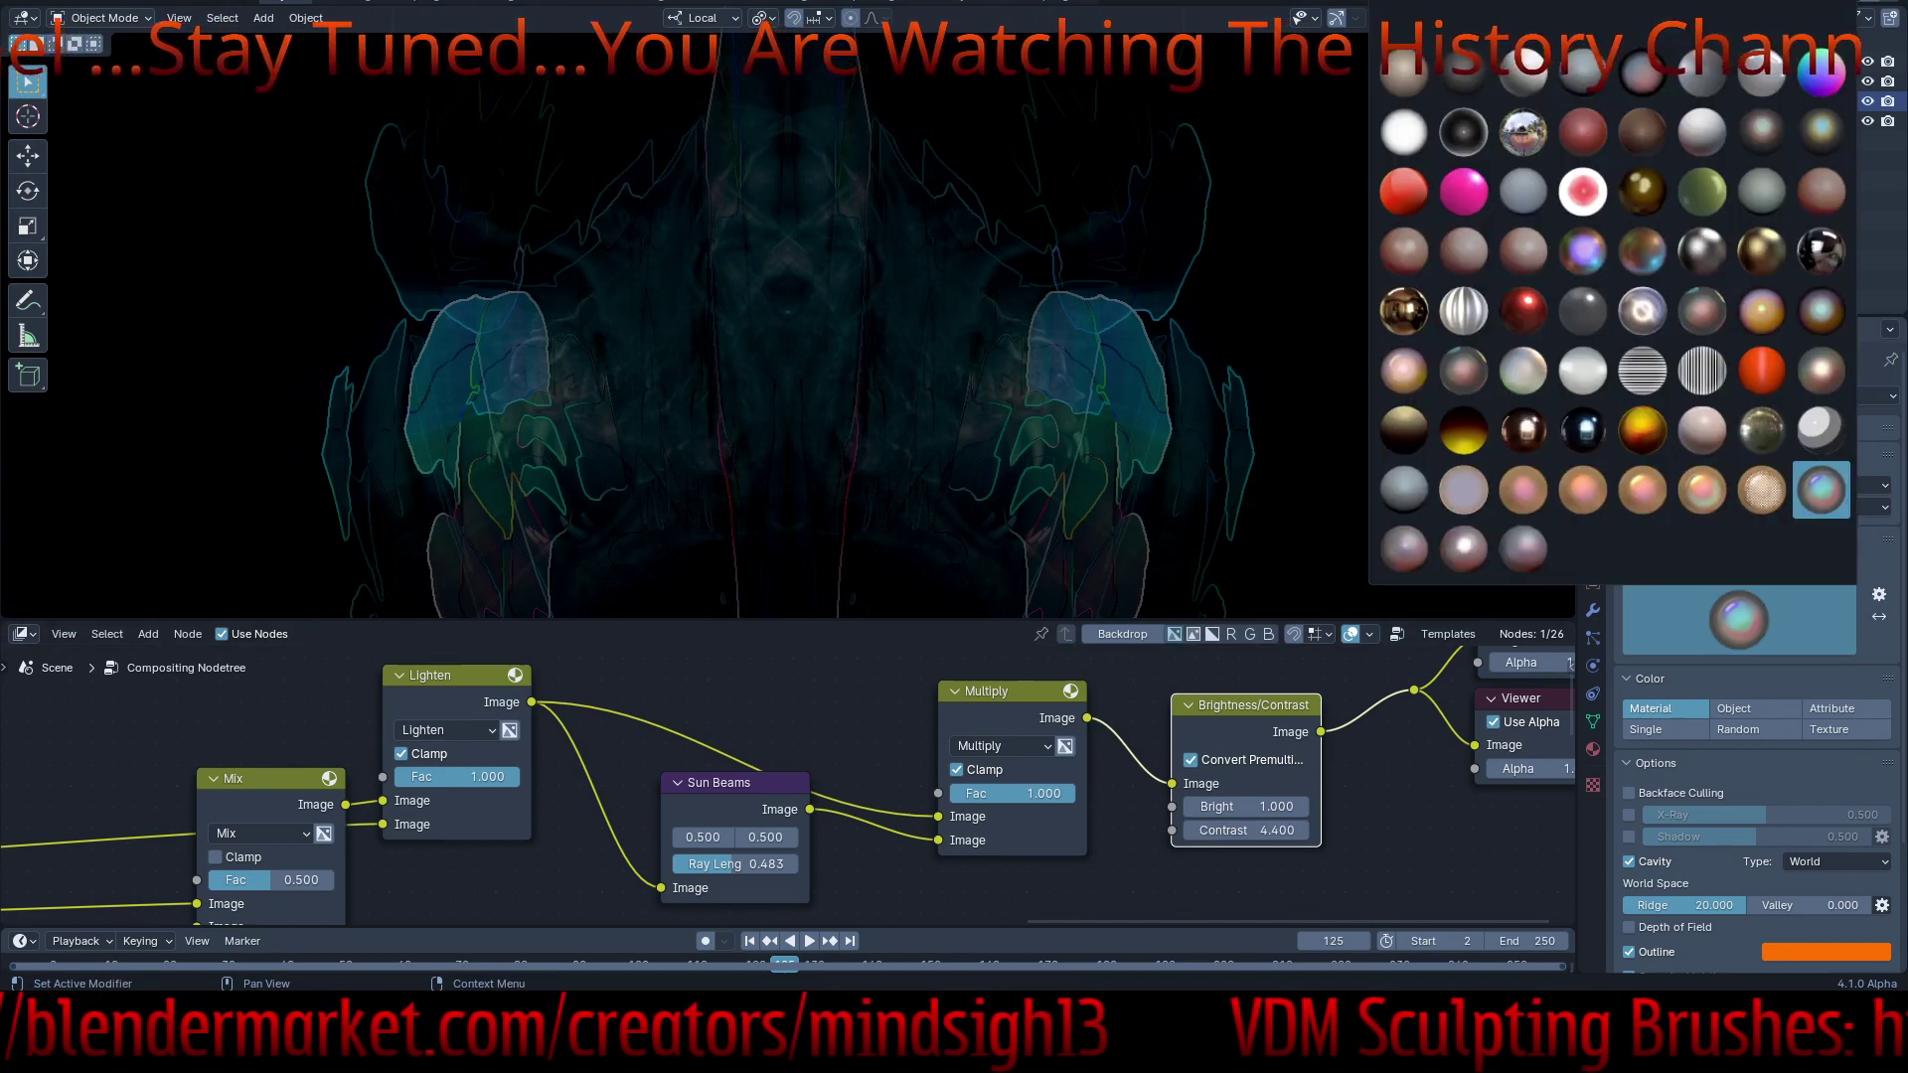
pyautogui.click(1463, 73)
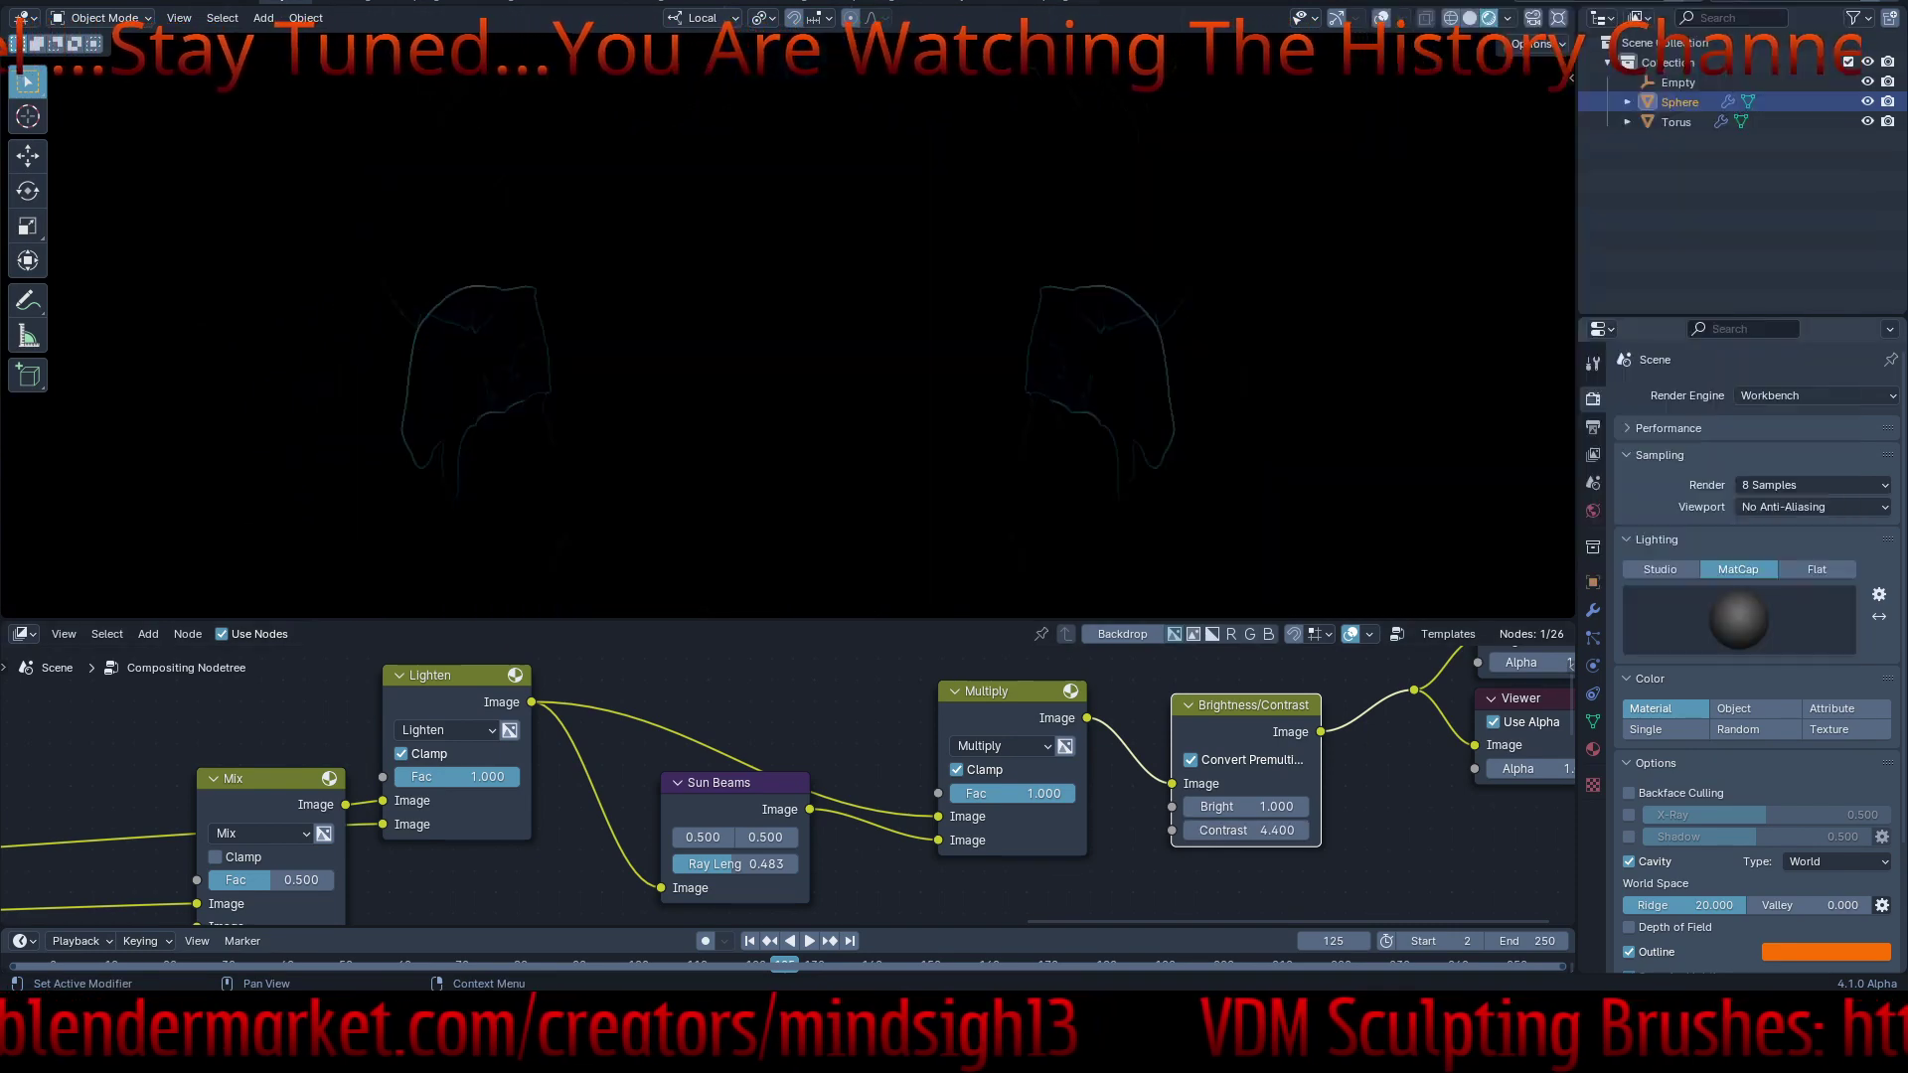
pyautogui.click(1739, 618)
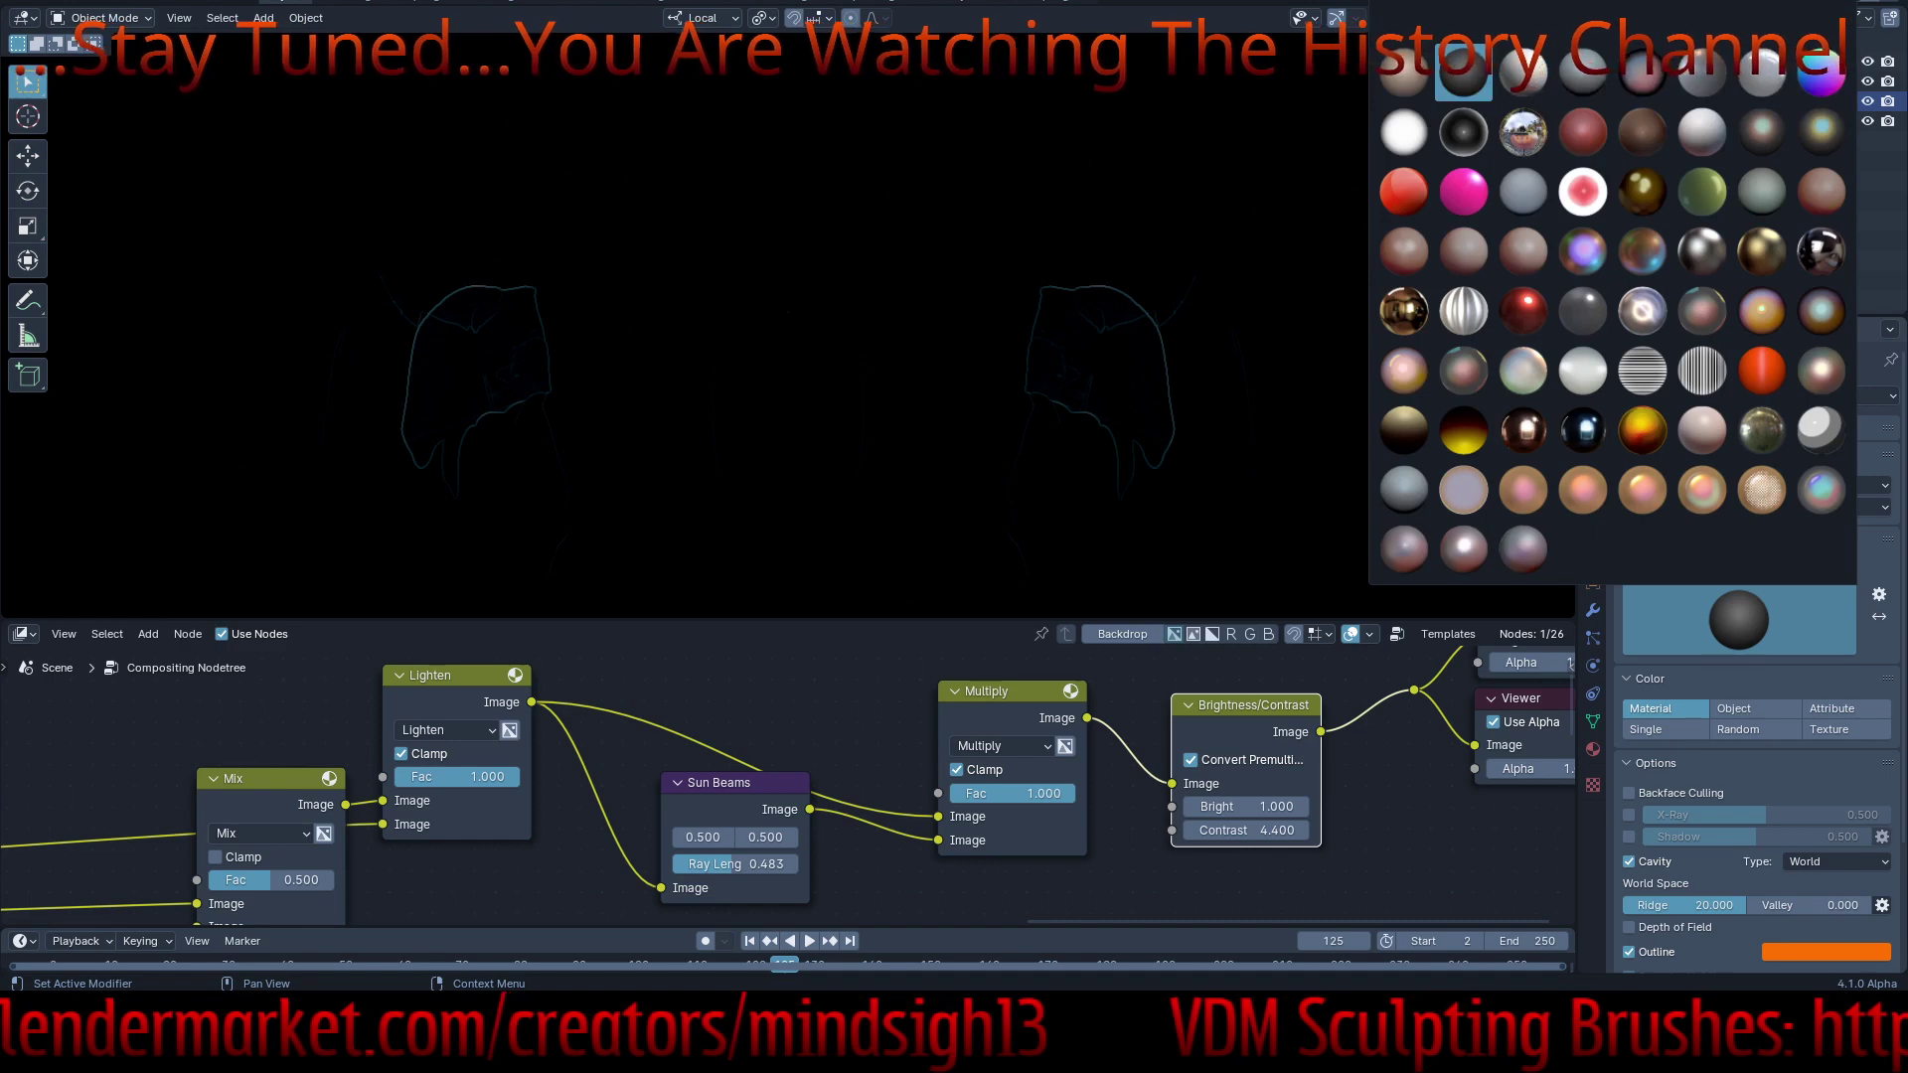
pyautogui.click(1642, 489)
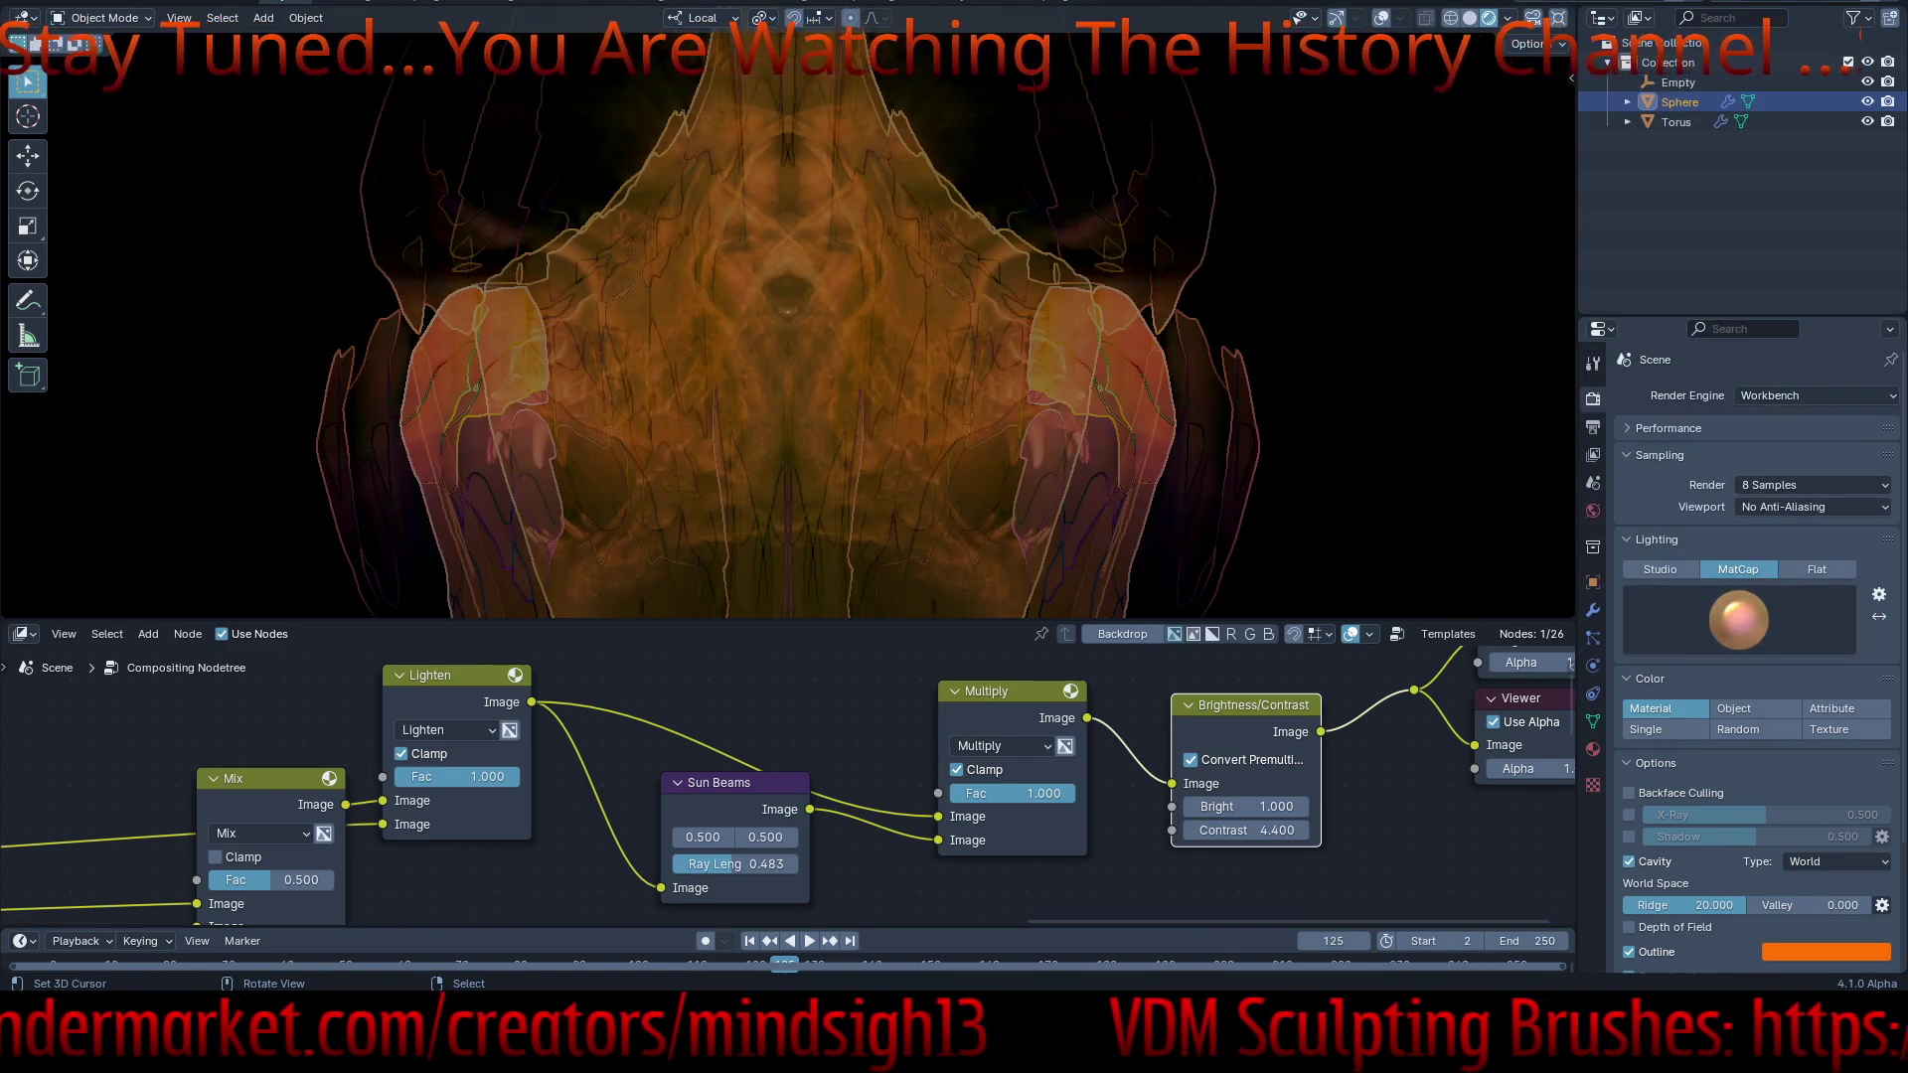
pyautogui.click(1739, 618)
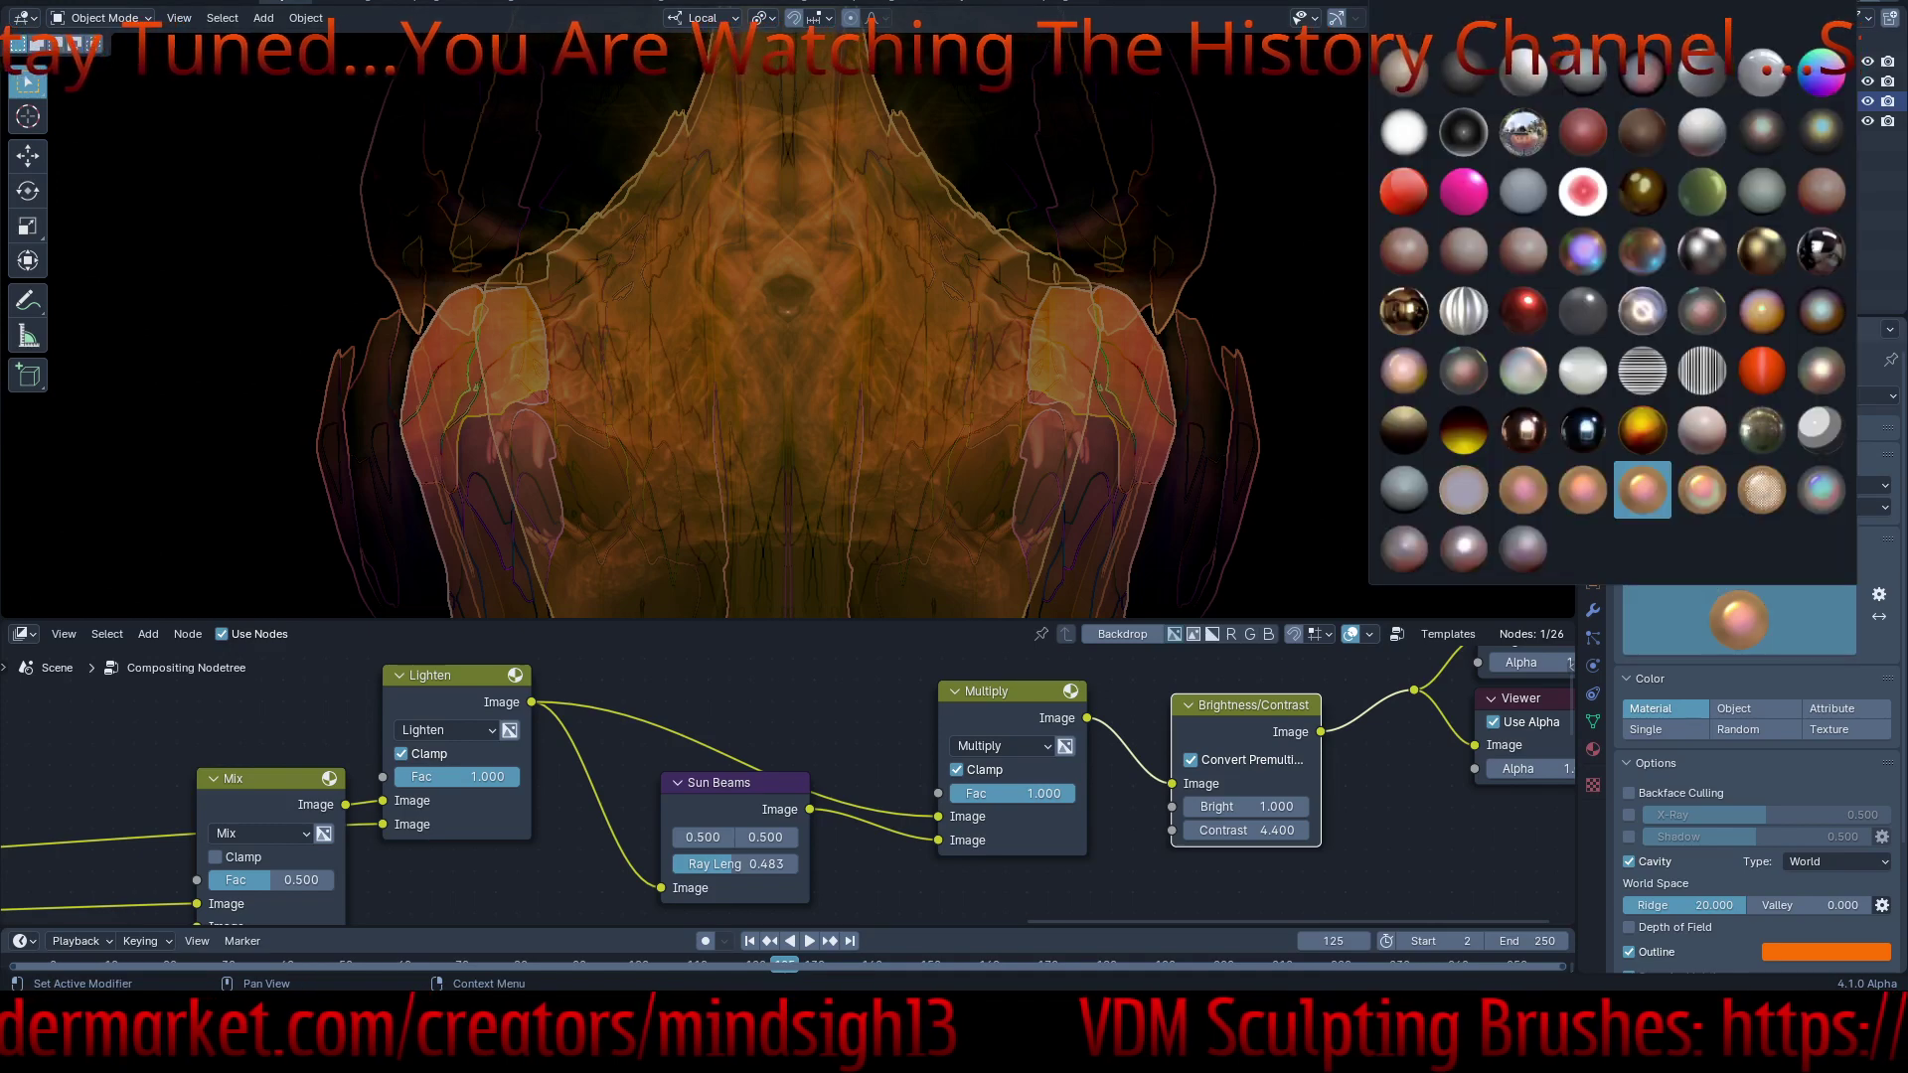
pyautogui.click(1762, 369)
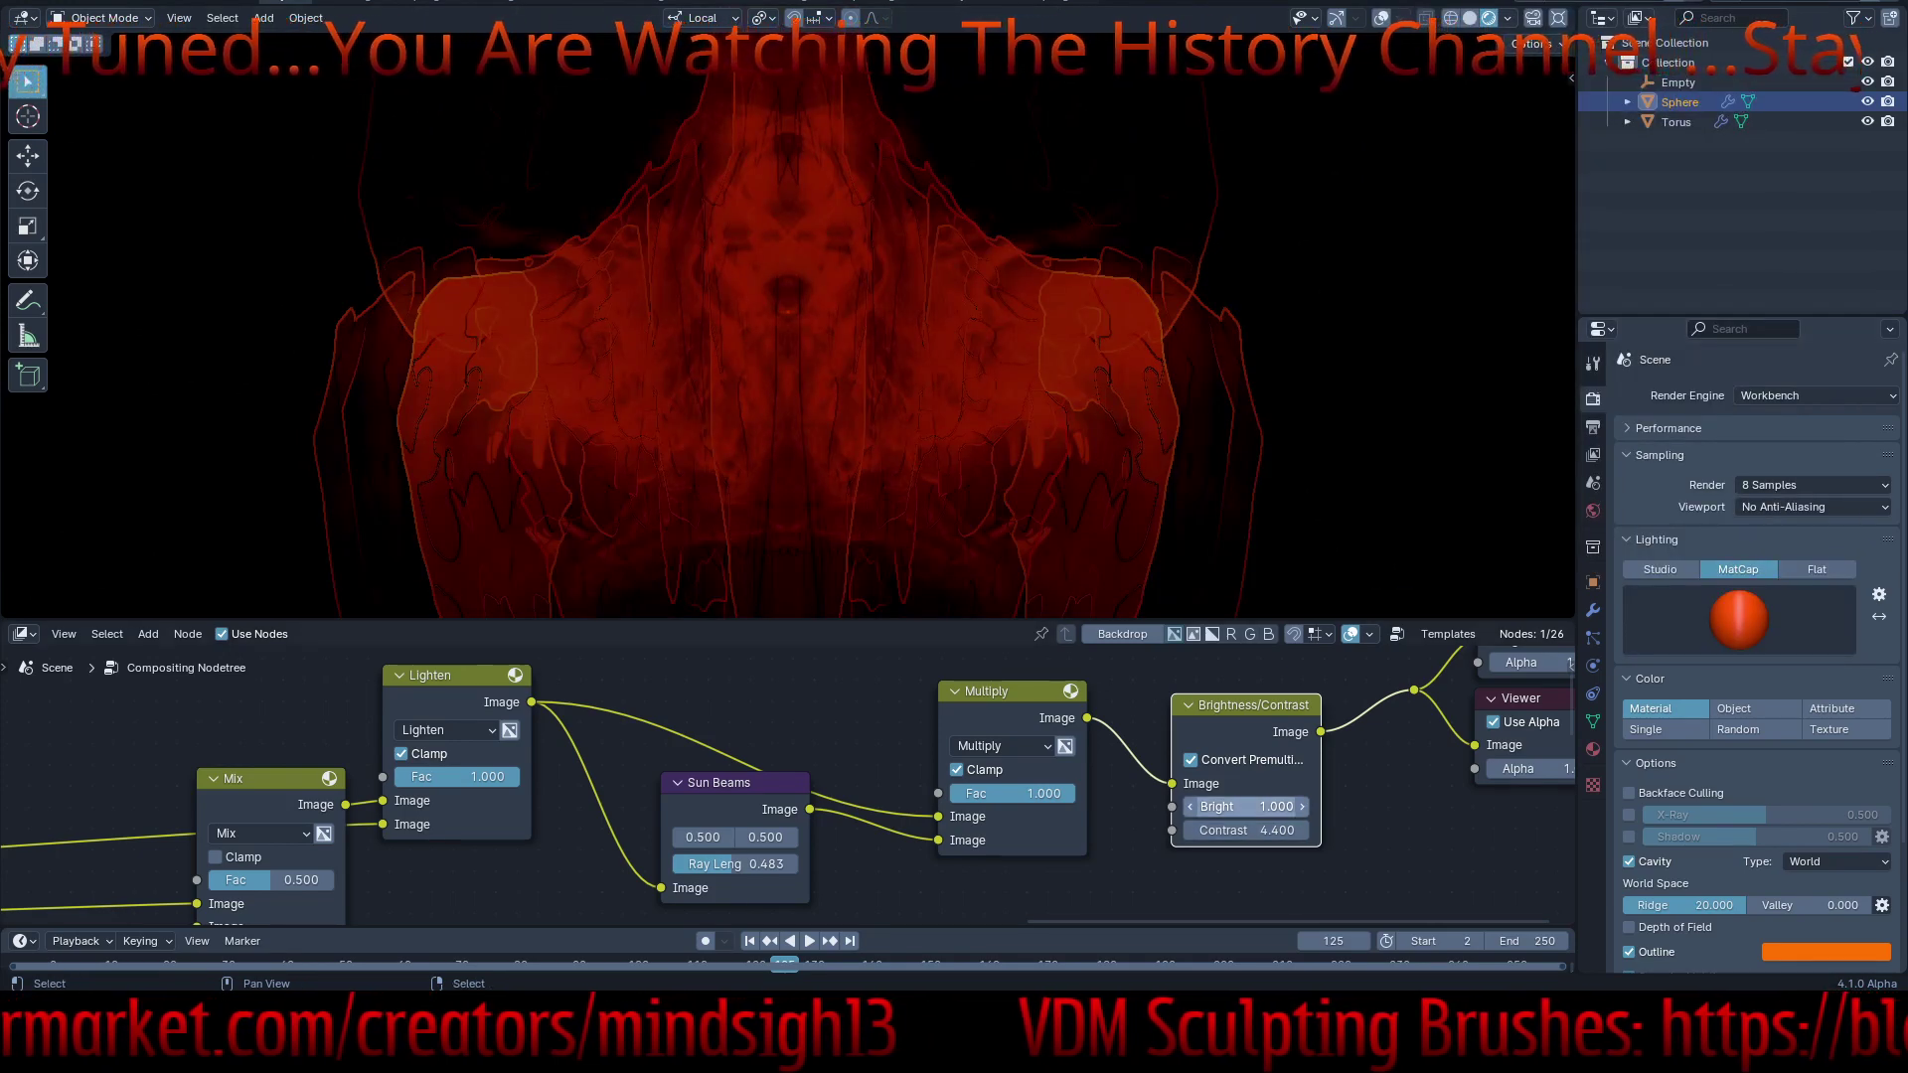
# - Raise the Brightness/Contrast node's Bright to 7.9 and Contrast to 12.4, and change the object outline color to bright green
pyautogui.moveTo(1248, 808); pyautogui.dragTo(1306, 807)
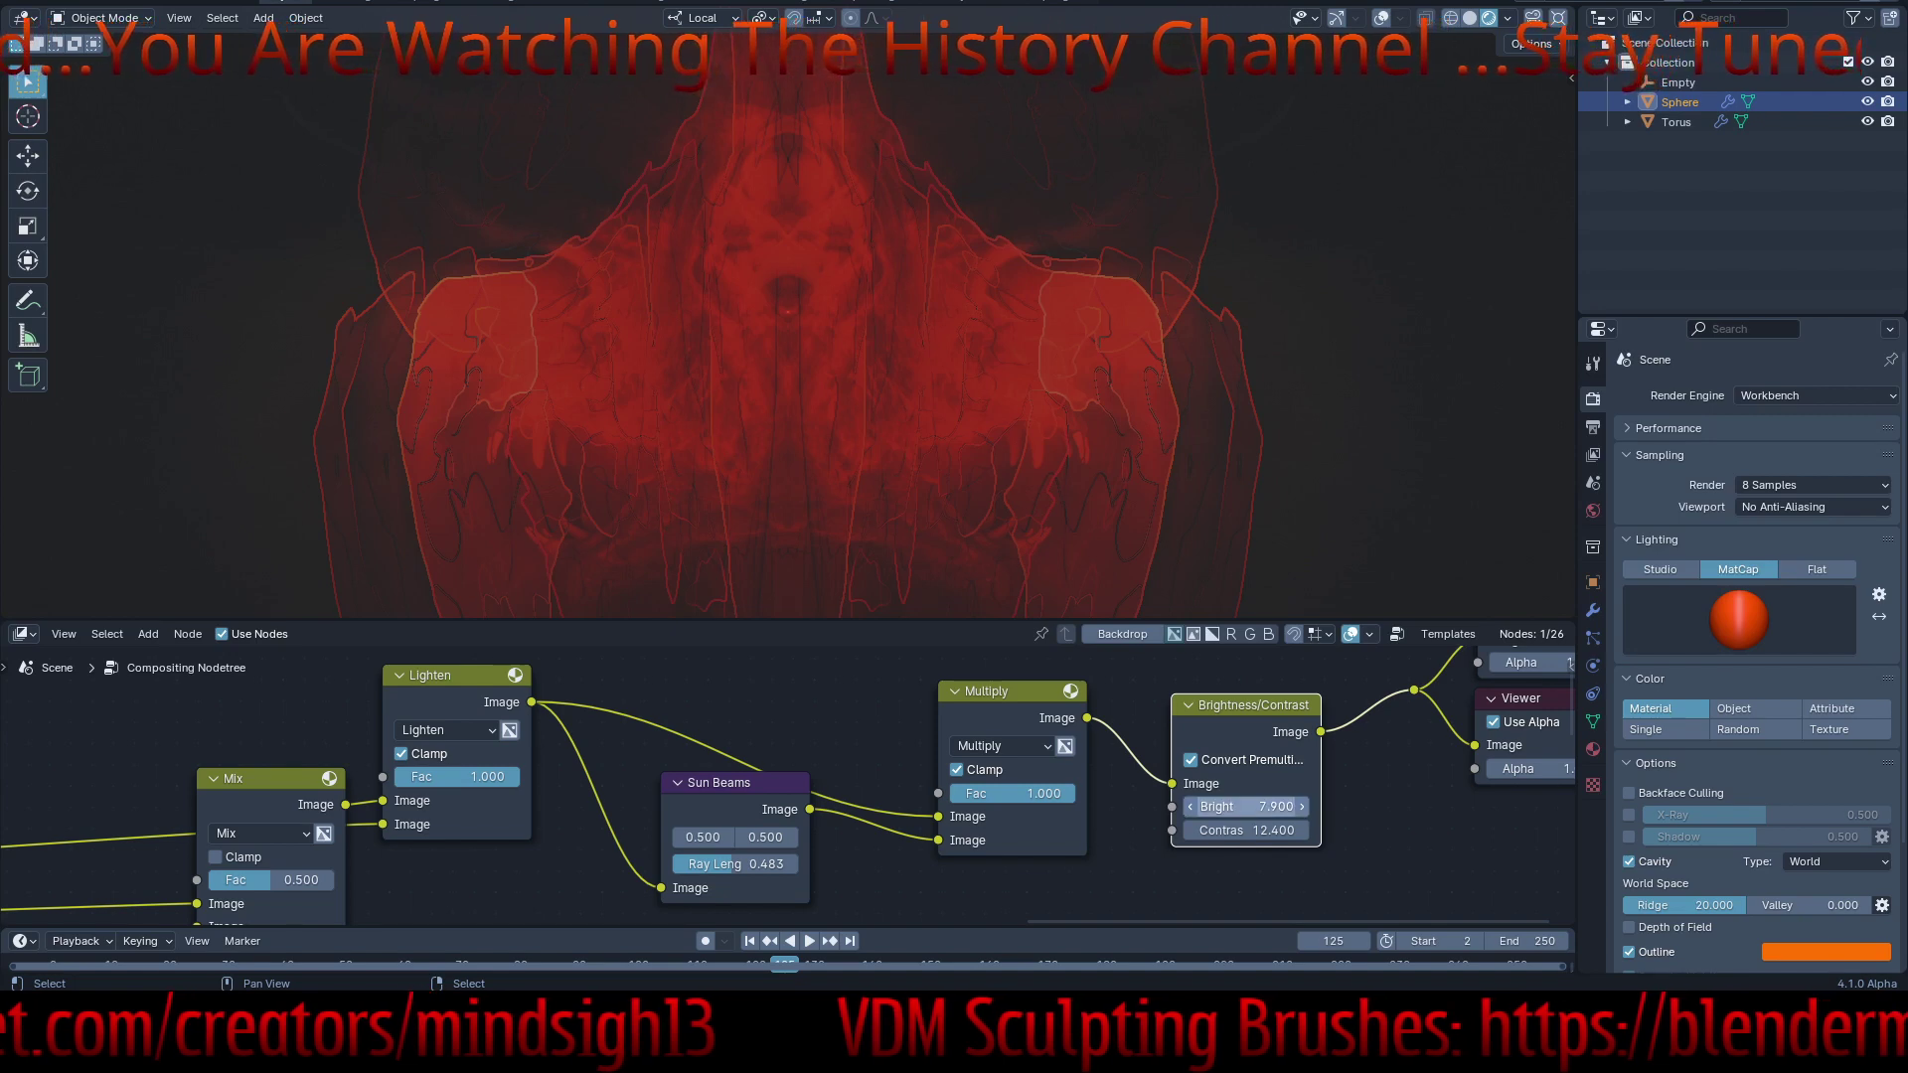
pyautogui.click(1827, 952)
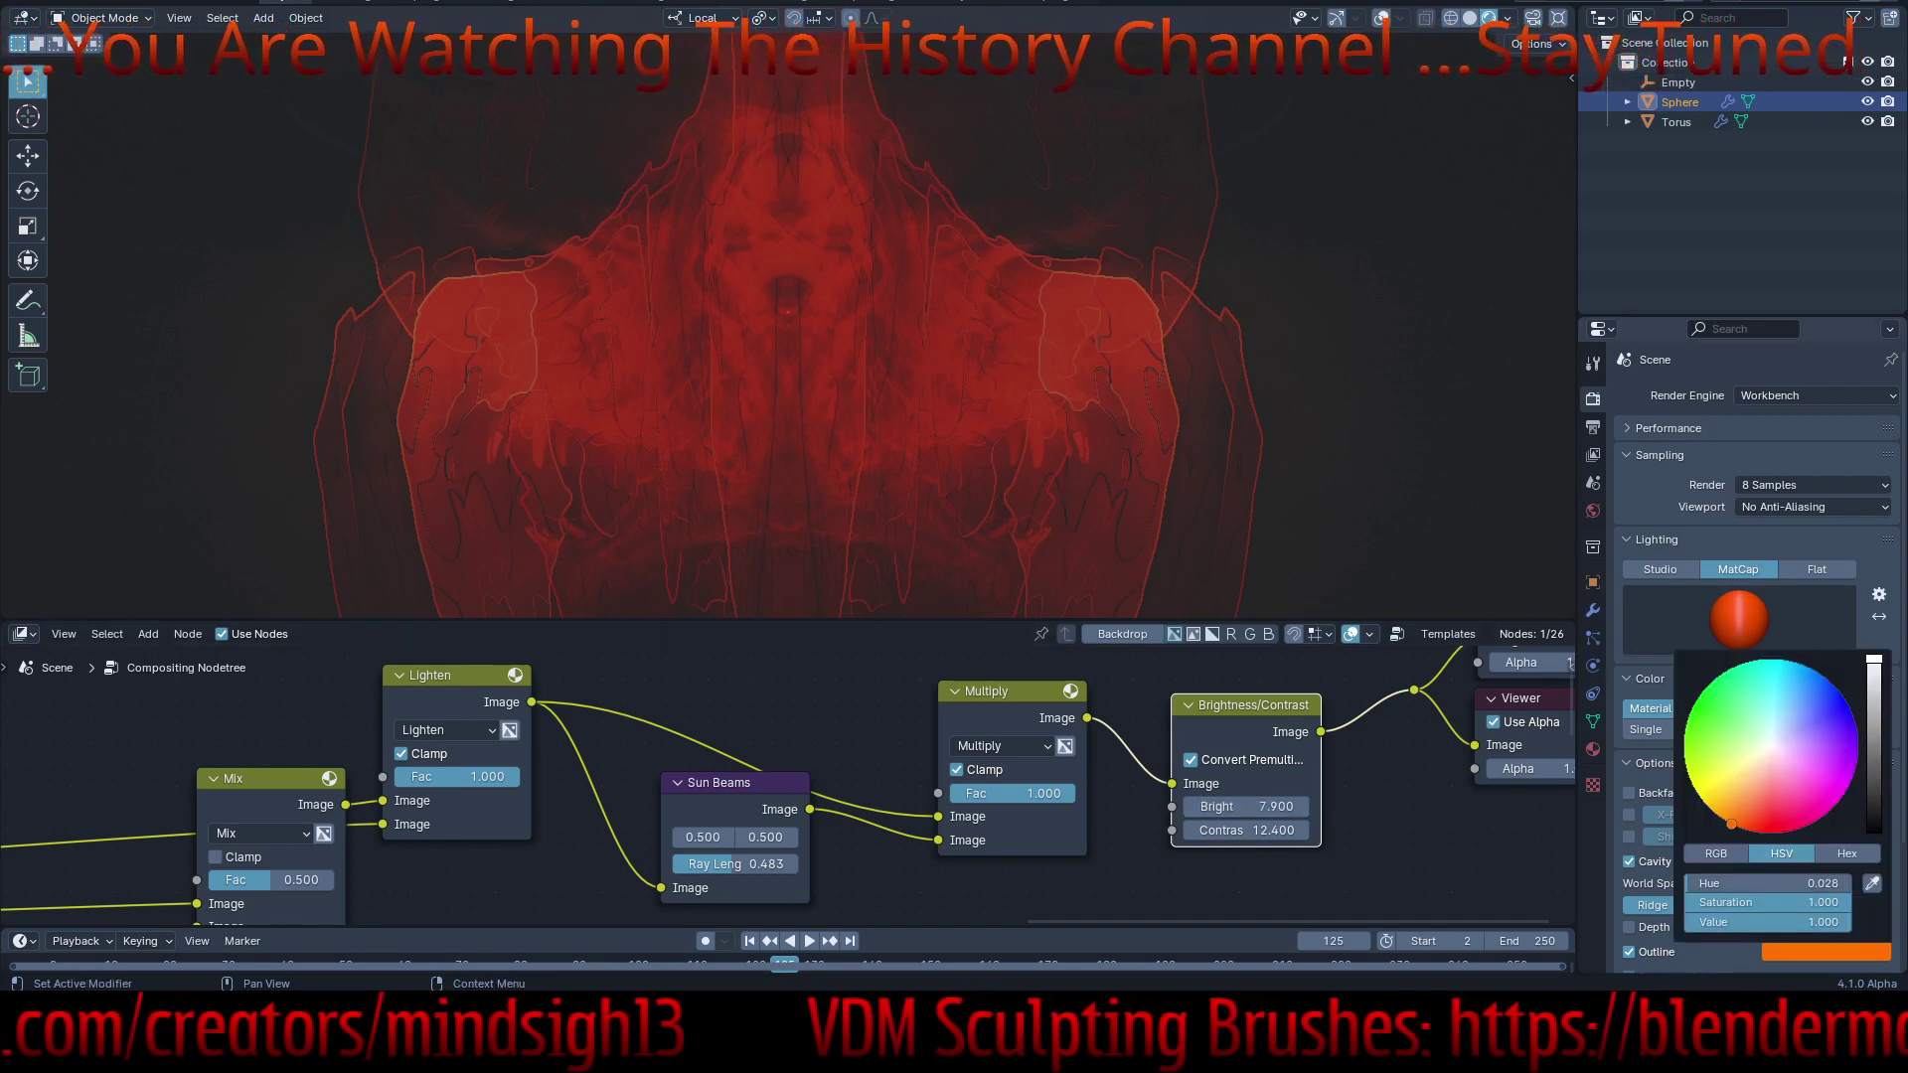
pyautogui.moveTo(1874, 661); pyautogui.dragTo(1874, 767)
pyautogui.moveTo(1731, 824)
pyautogui.mouseDown()
pyautogui.moveTo(1727, 721)
pyautogui.moveTo(1704, 689)
pyautogui.mouseUp()
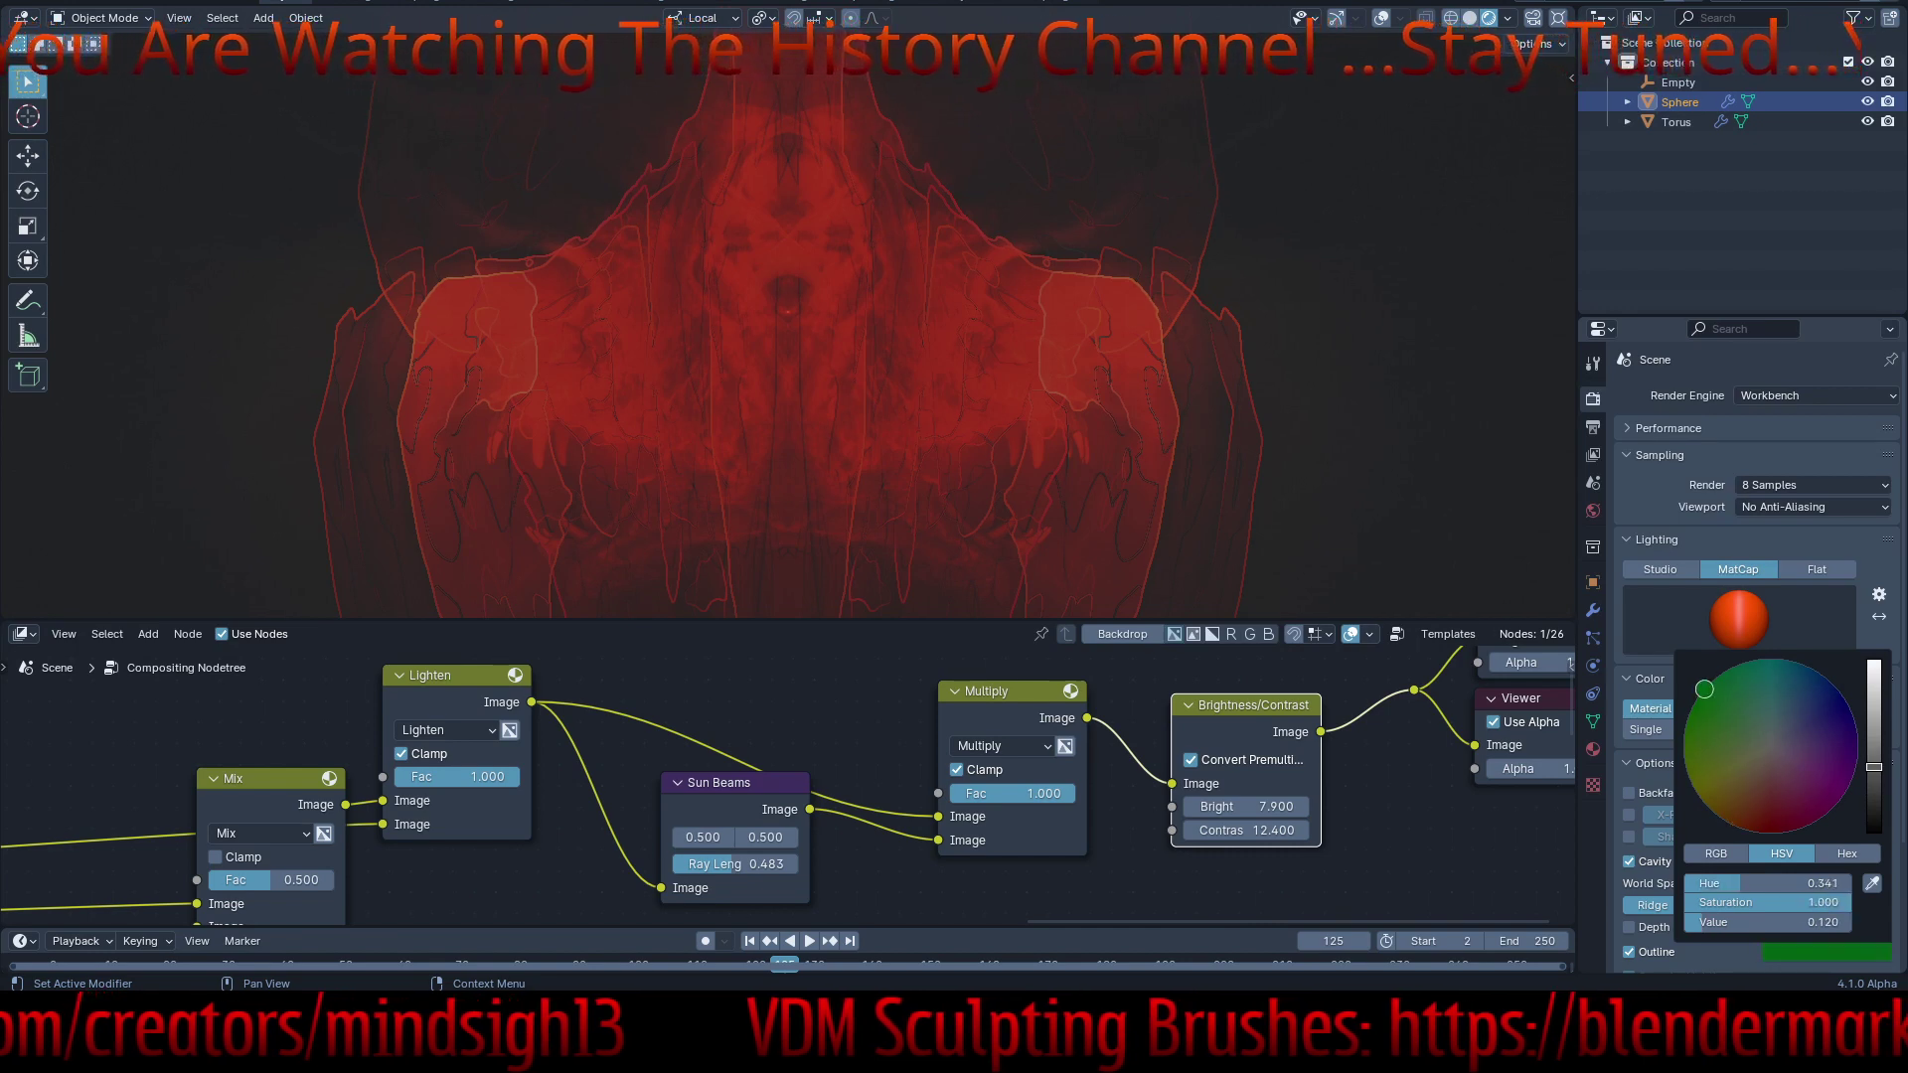
pyautogui.moveTo(1874, 767); pyautogui.dragTo(1875, 658)
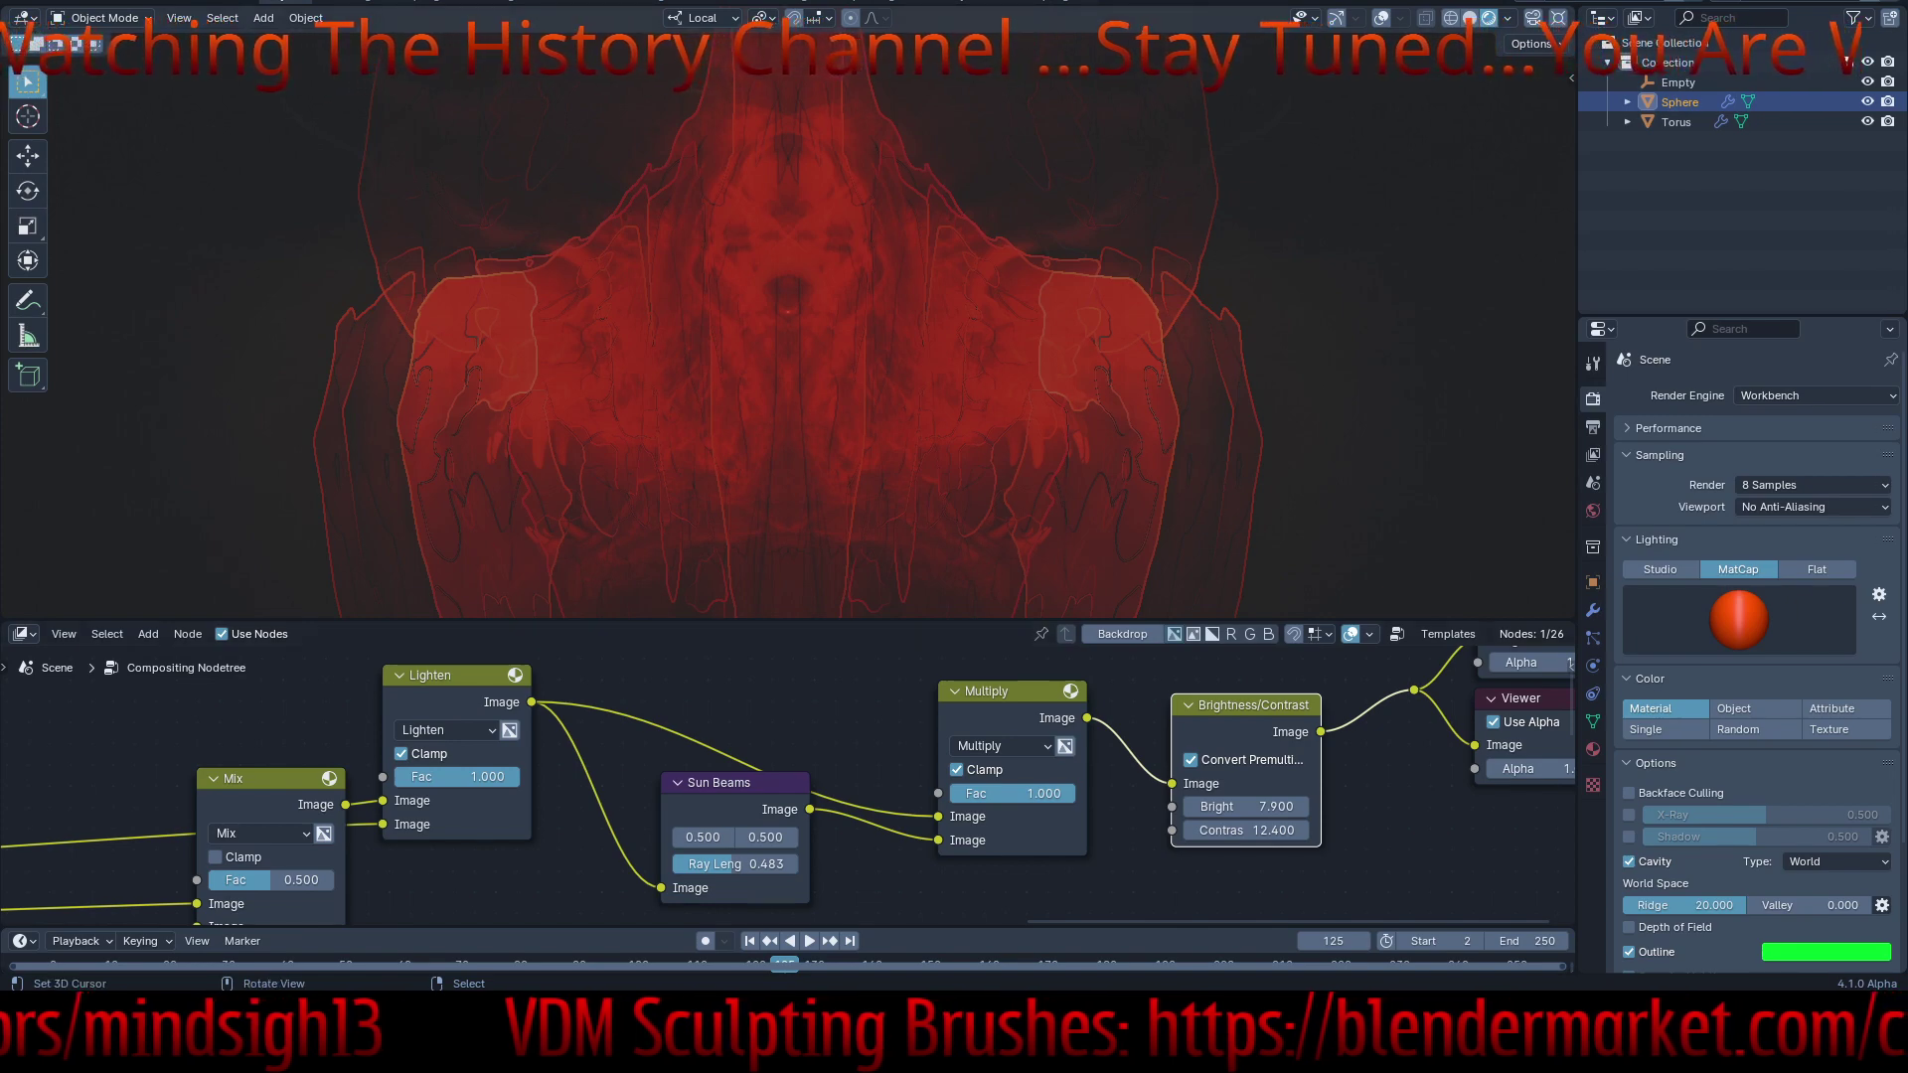
# - Play the animation and examine the red mirrored shapes from other angles
pyautogui.hotkey('shift', 'space')
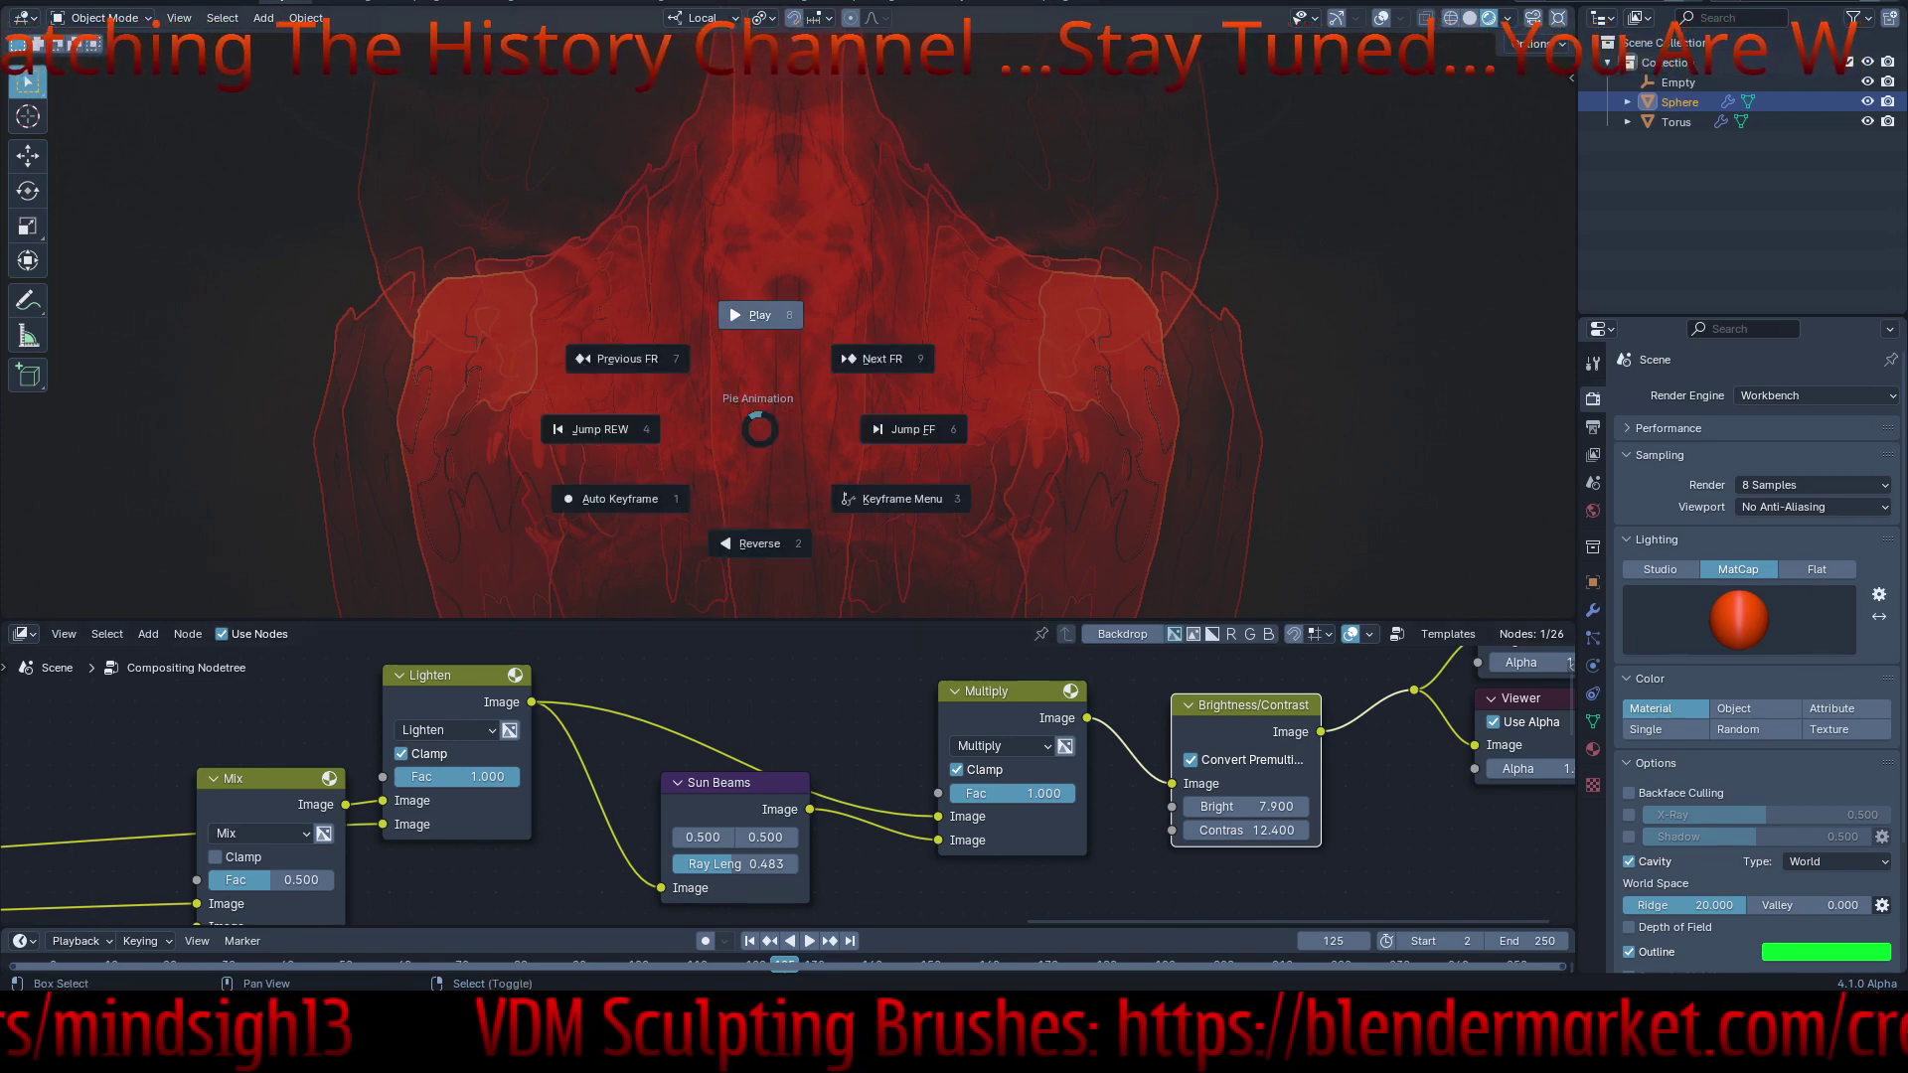
pyautogui.click(760, 315)
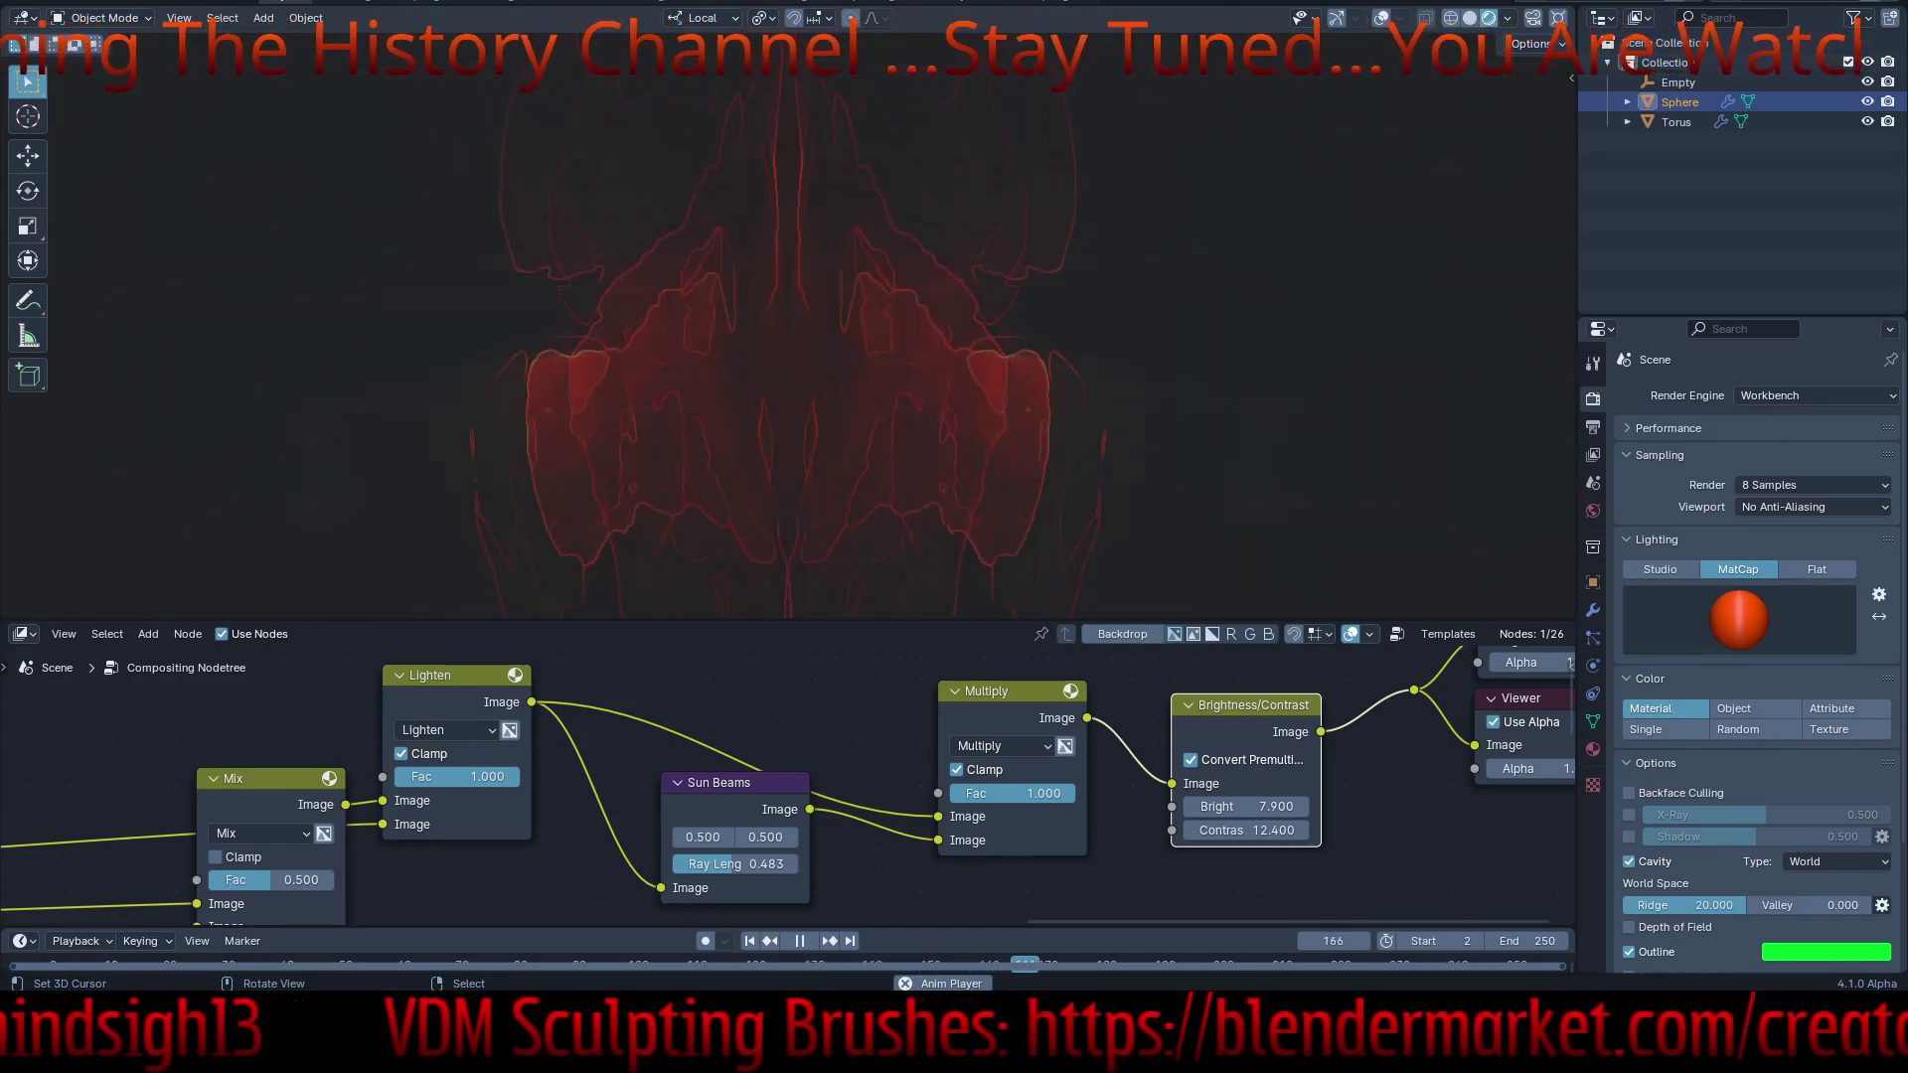
pyautogui.moveTo(788, 328); pyautogui.dragTo(874, 343, button='middle')
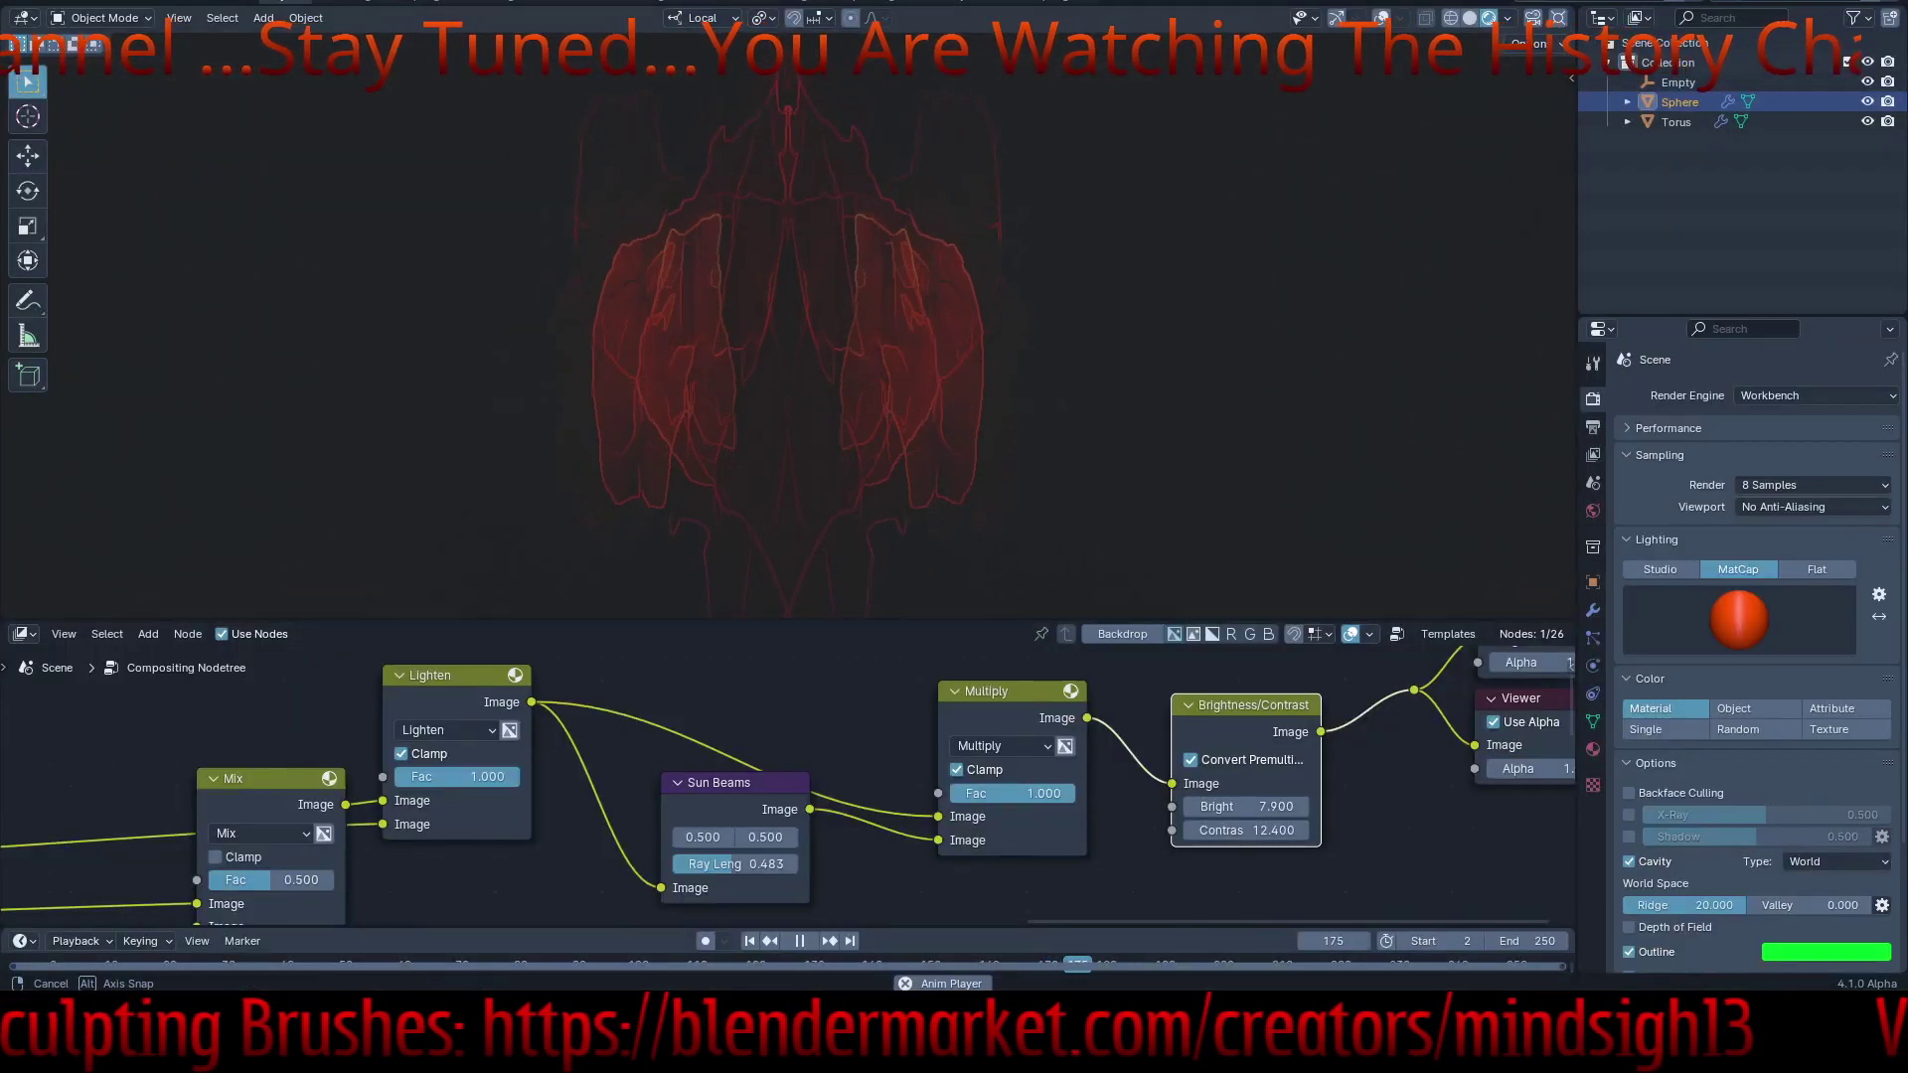
# - Replace the scene's red-orange MatCap with the black one that has glowing orange and violet rings
pyautogui.click(1739, 618)
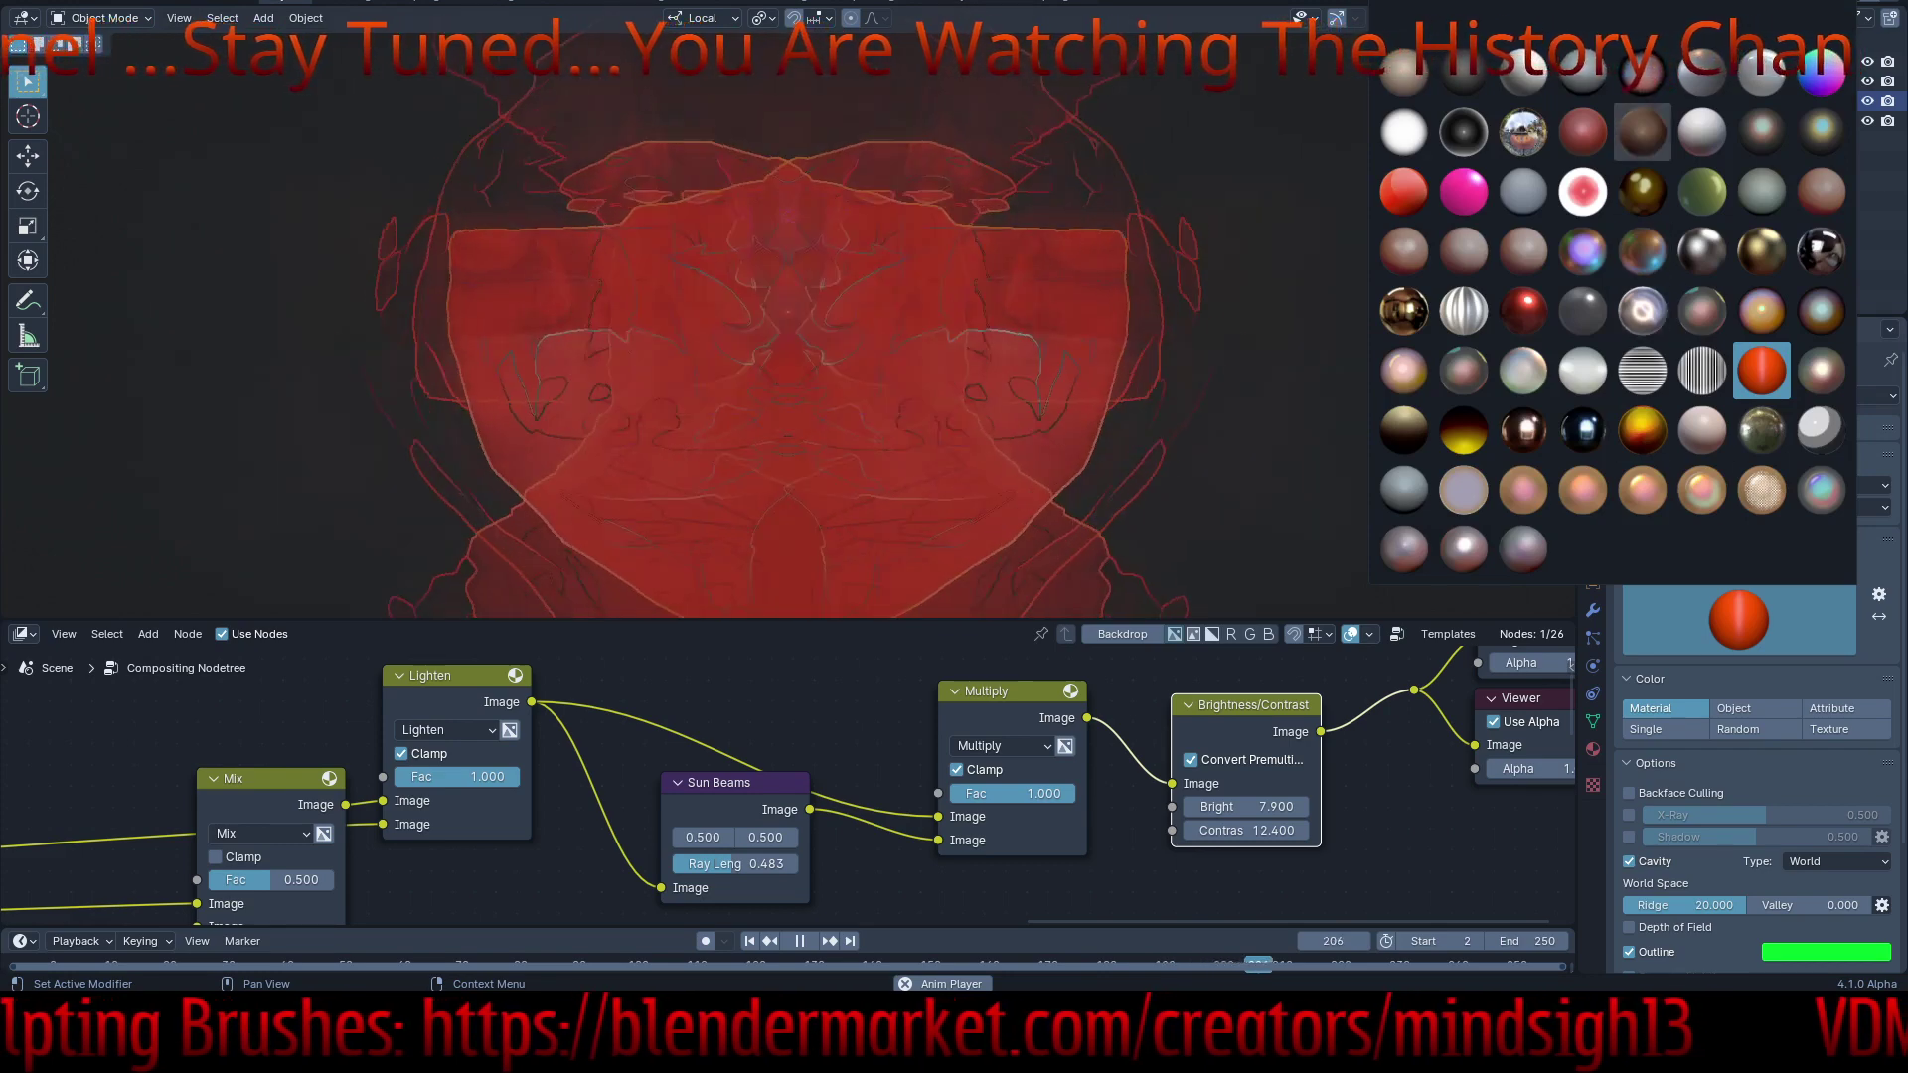
pyautogui.scroll(1, 1642, 210)
pyautogui.scroll(4, 1642, 211)
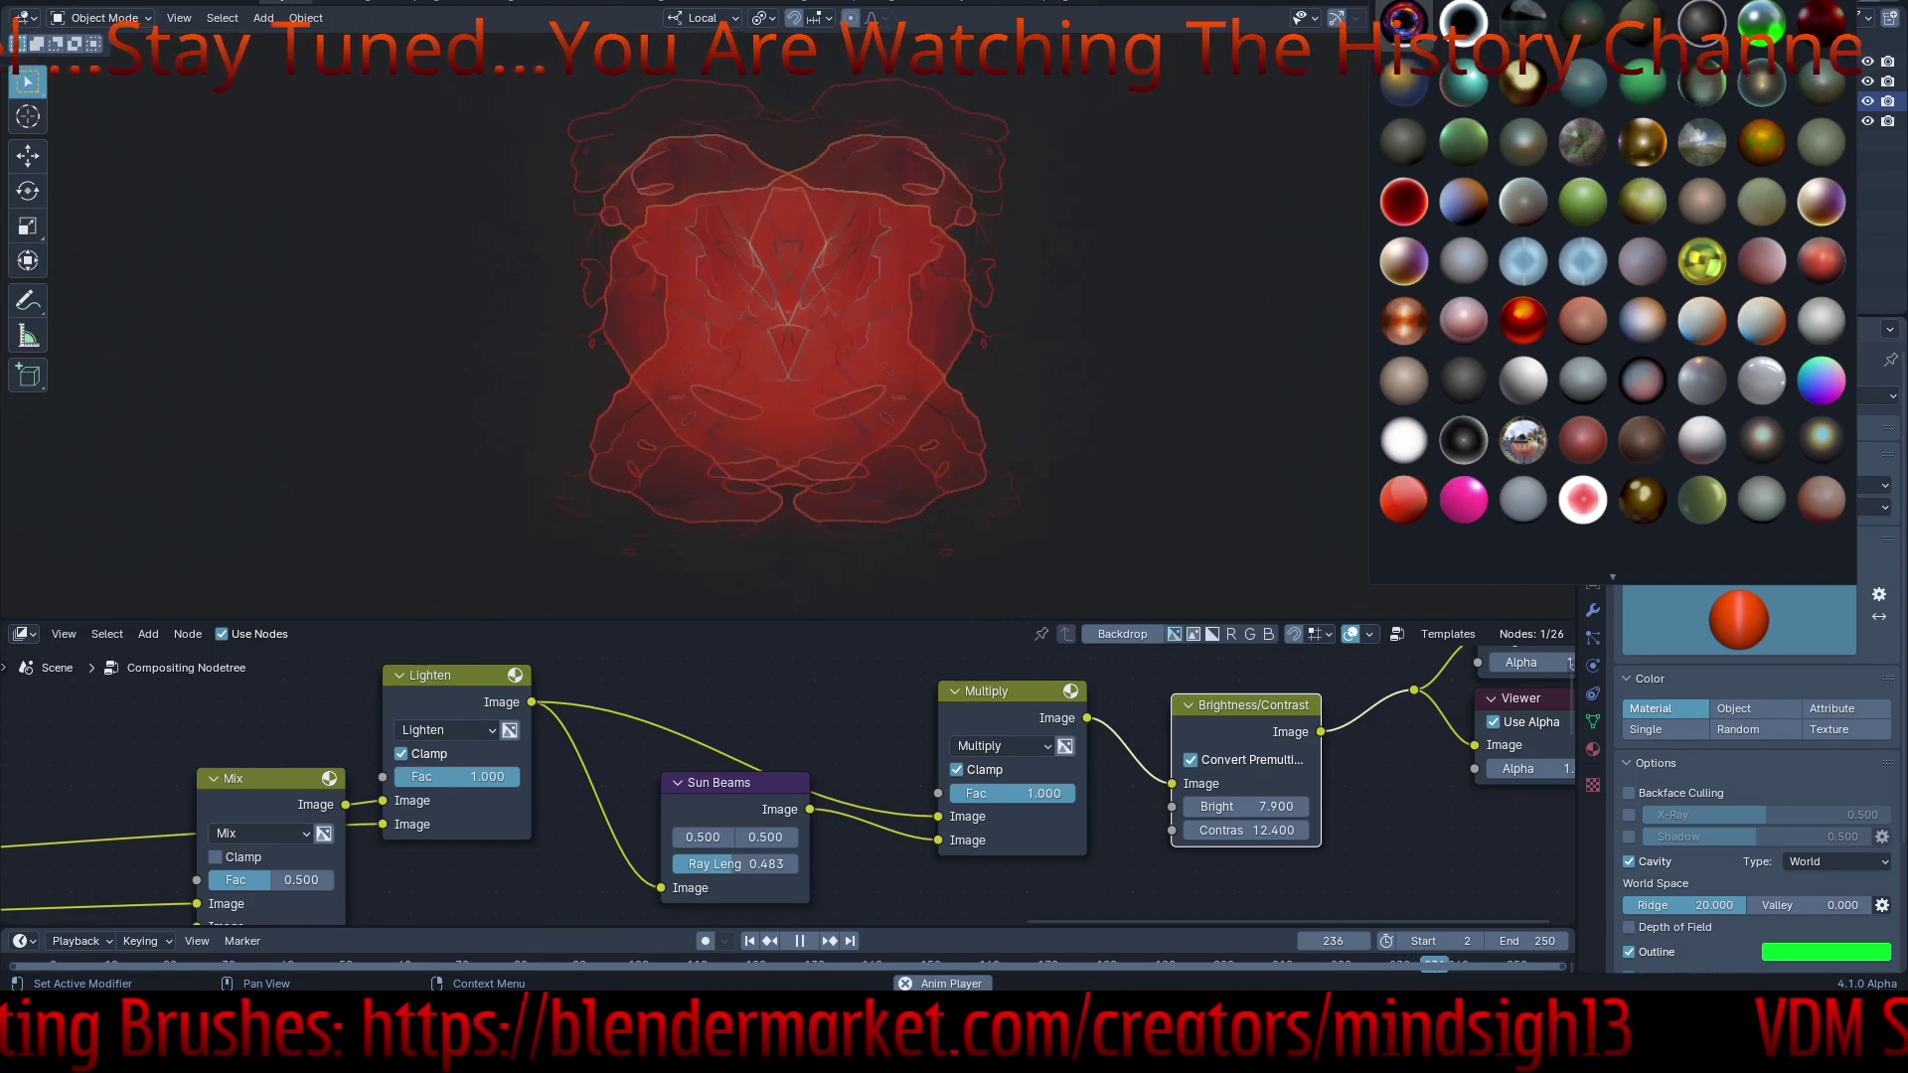
pyautogui.click(1403, 22)
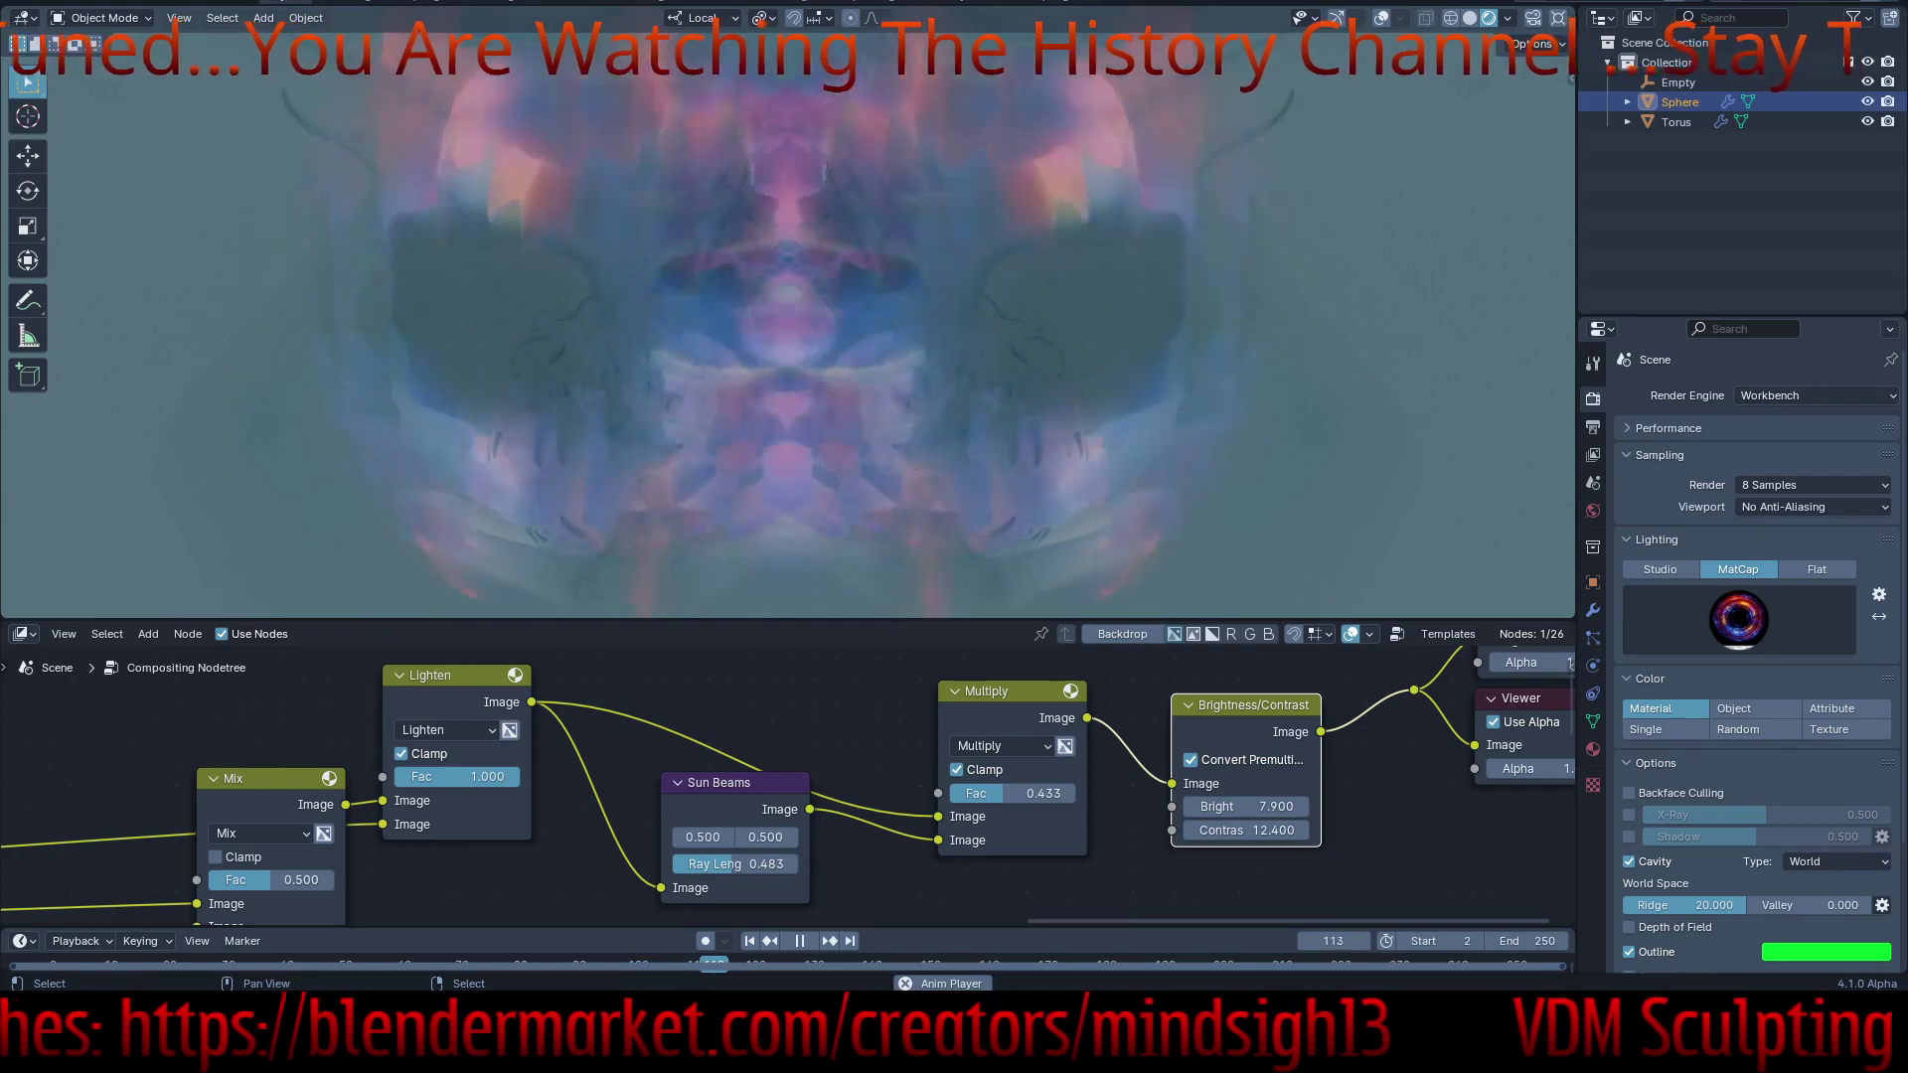
# - Bypass the Sun Beams node by feeding the Lighten node's image straight into the Multiply node, move it aside, and show the Sphere's modifiers
pyautogui.moveTo(661, 888); pyautogui.dragTo(938, 839)
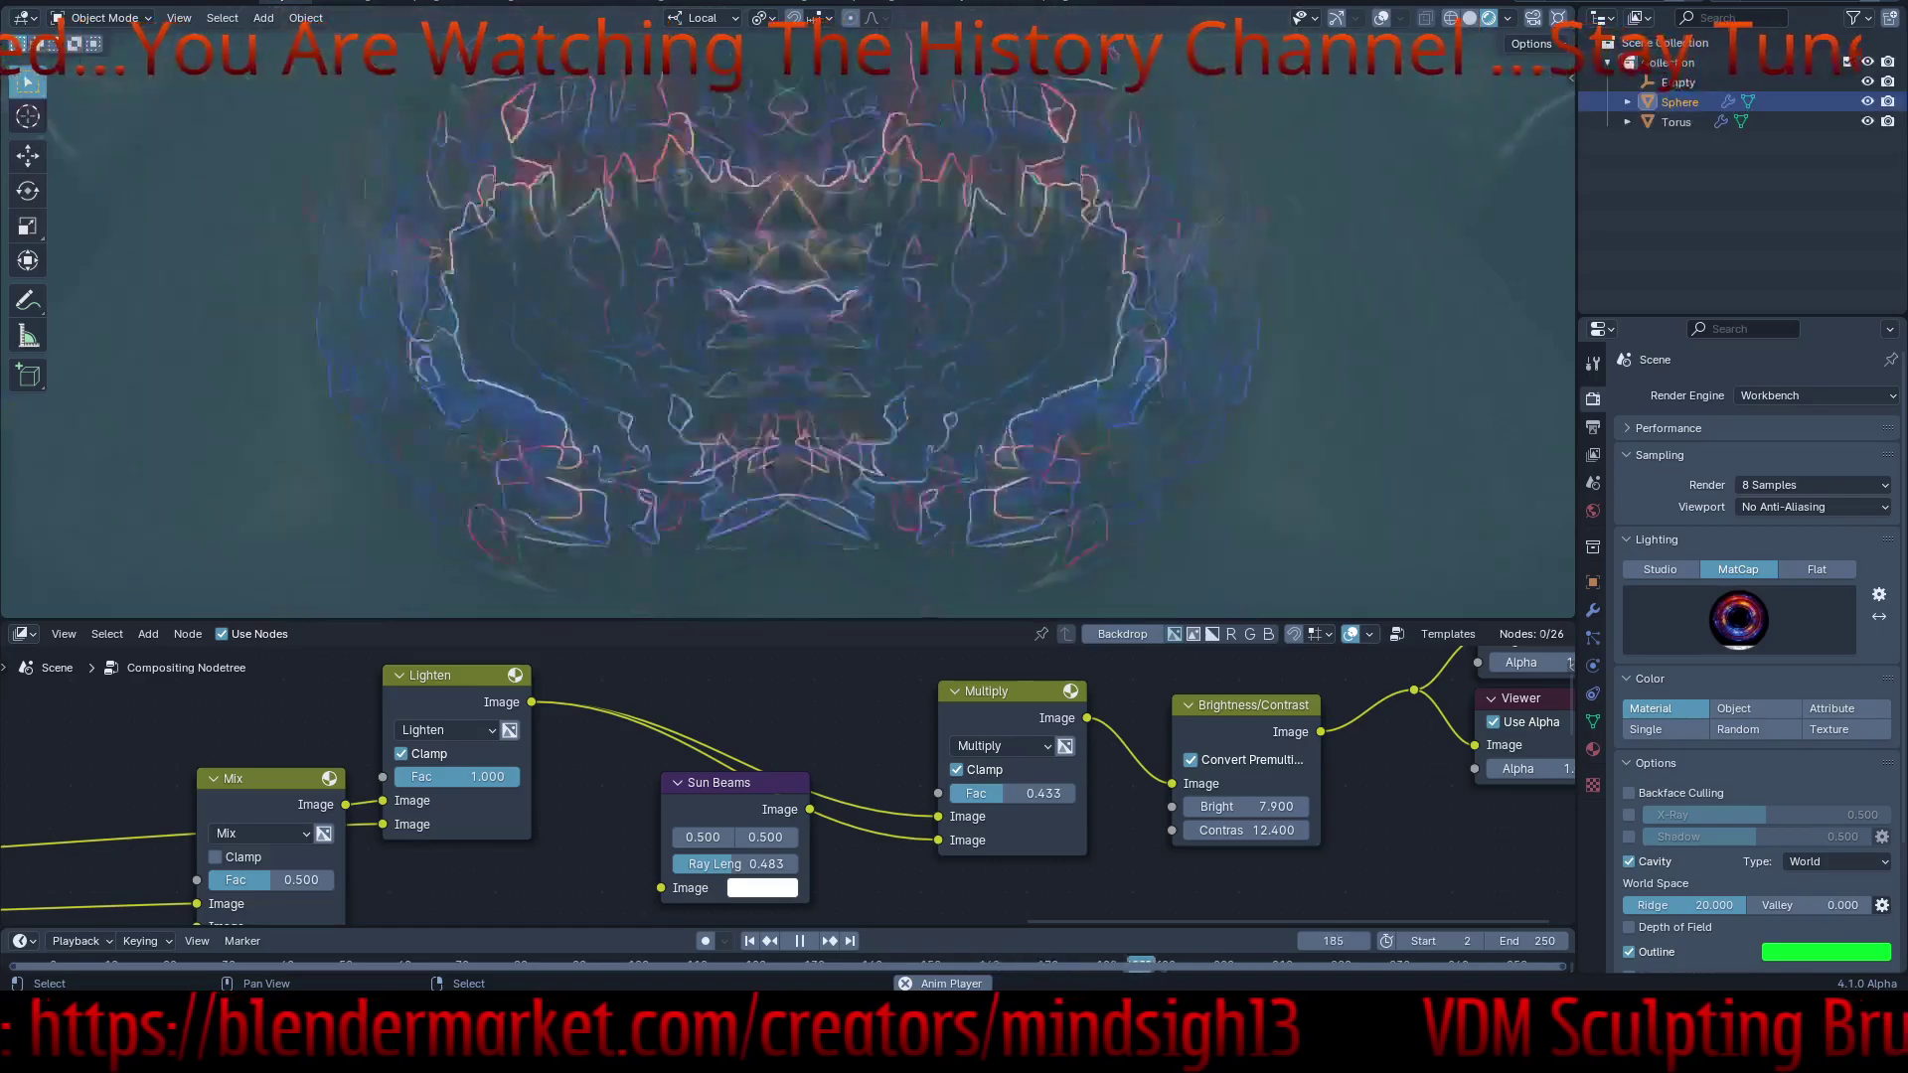
pyautogui.moveTo(718, 782); pyautogui.dragTo(625, 783)
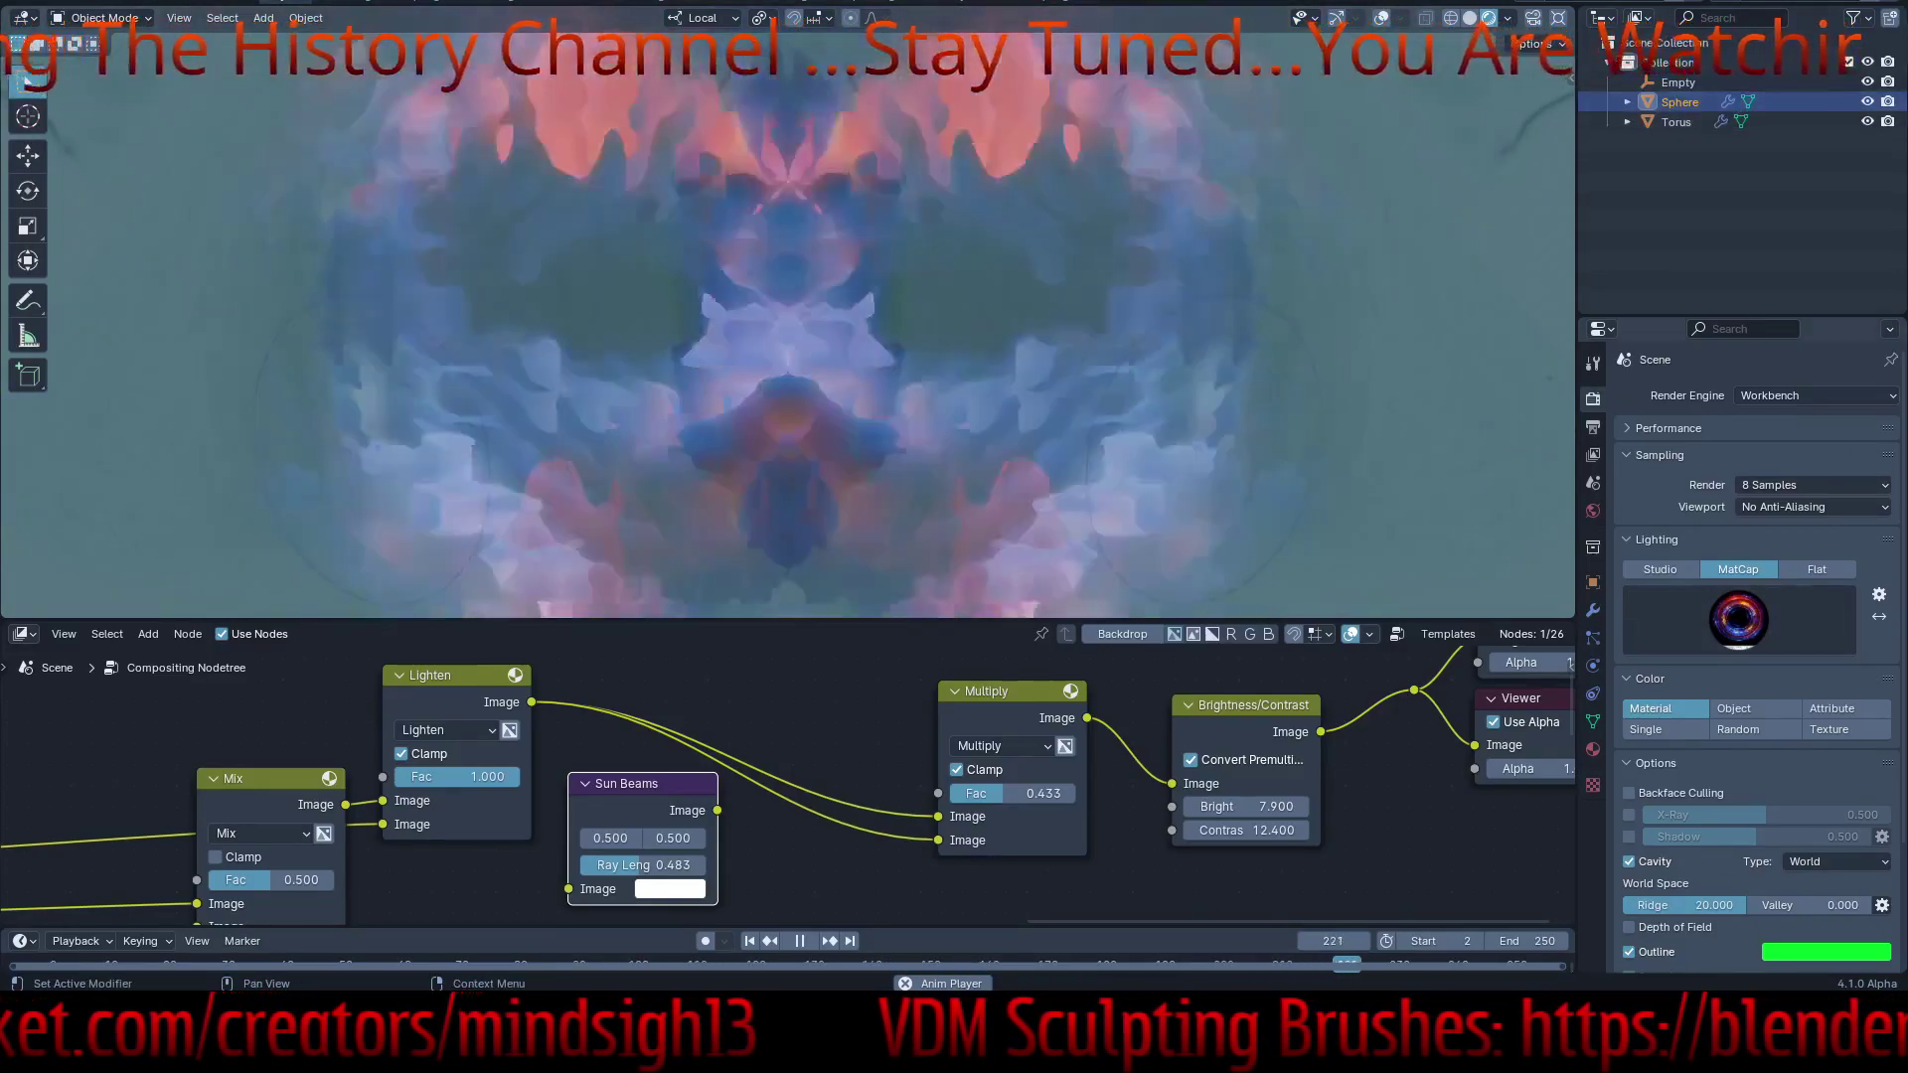
pyautogui.click(1593, 610)
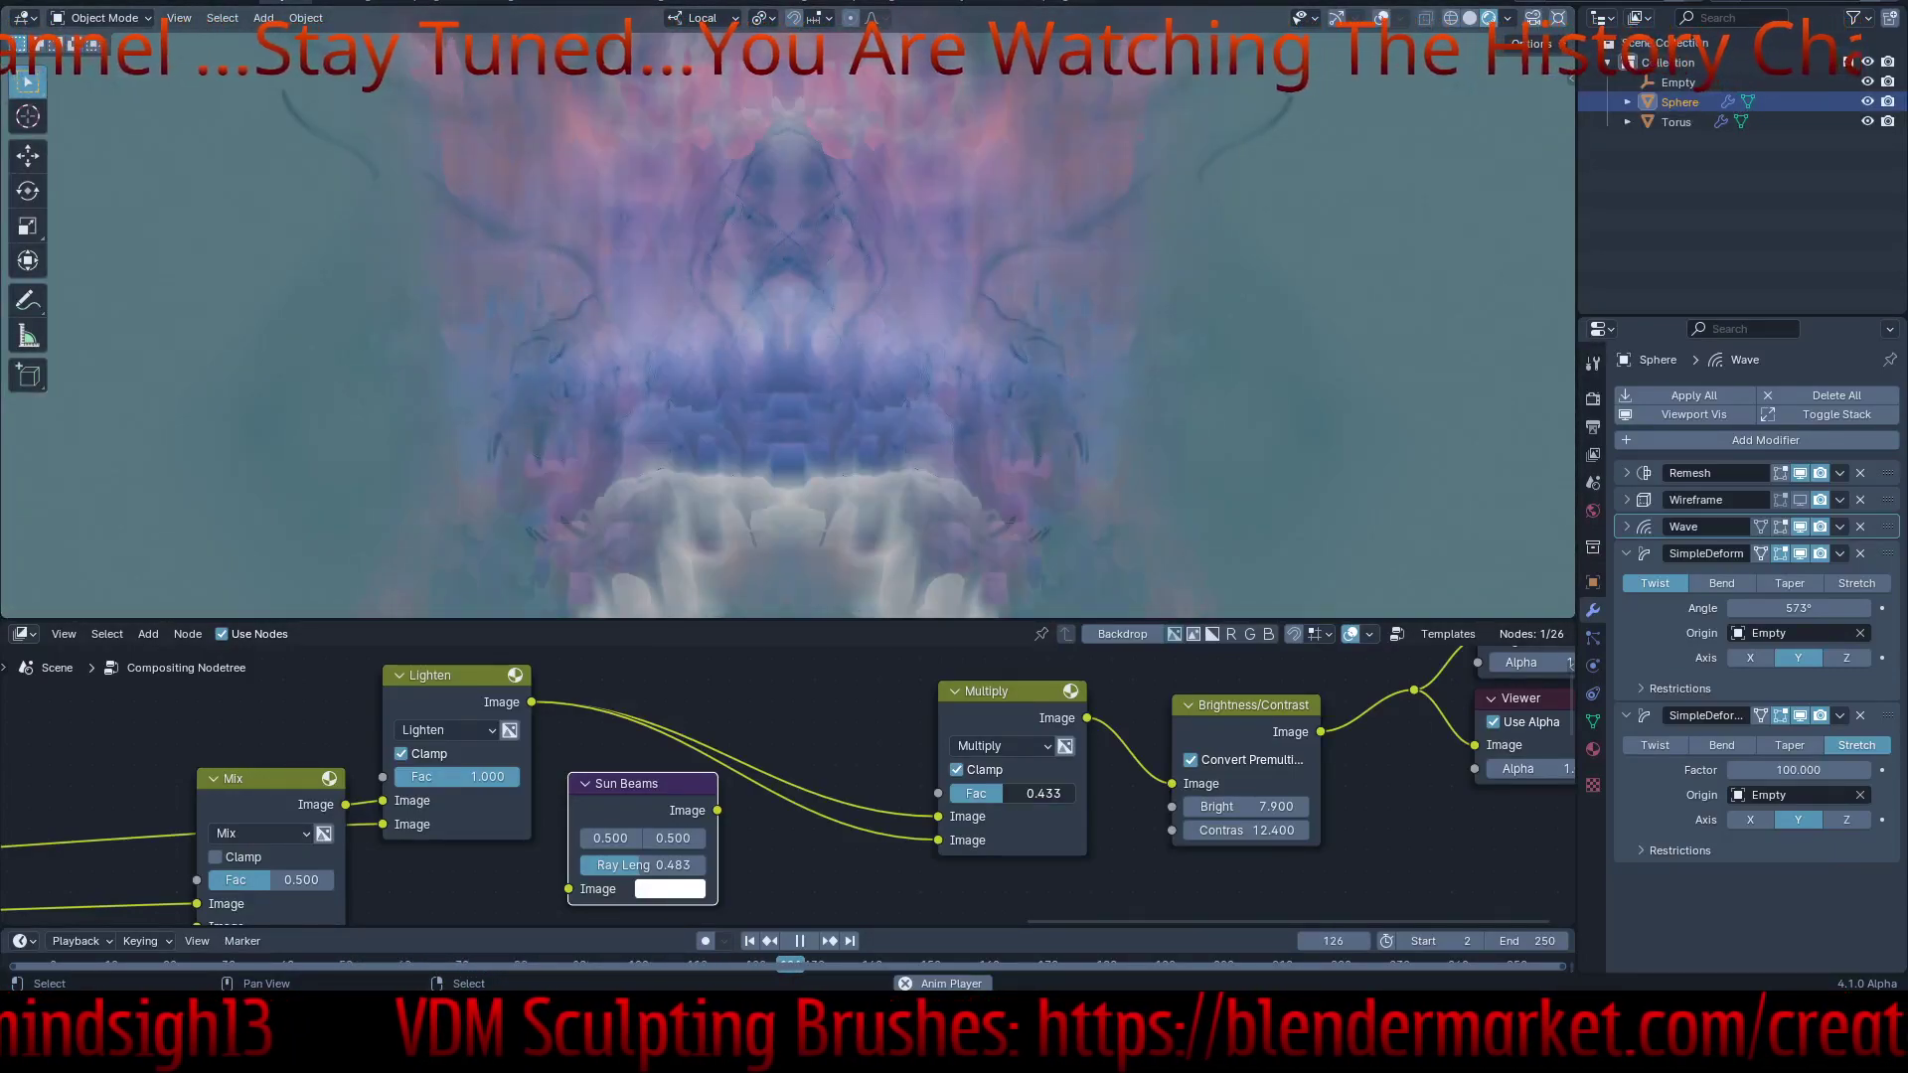
# - Try the last blend node at Fac 0.092 and in Darken mode, and settle on Lighten with Fac 1
pyautogui.moveTo(1003, 794); pyautogui.dragTo(961, 794)
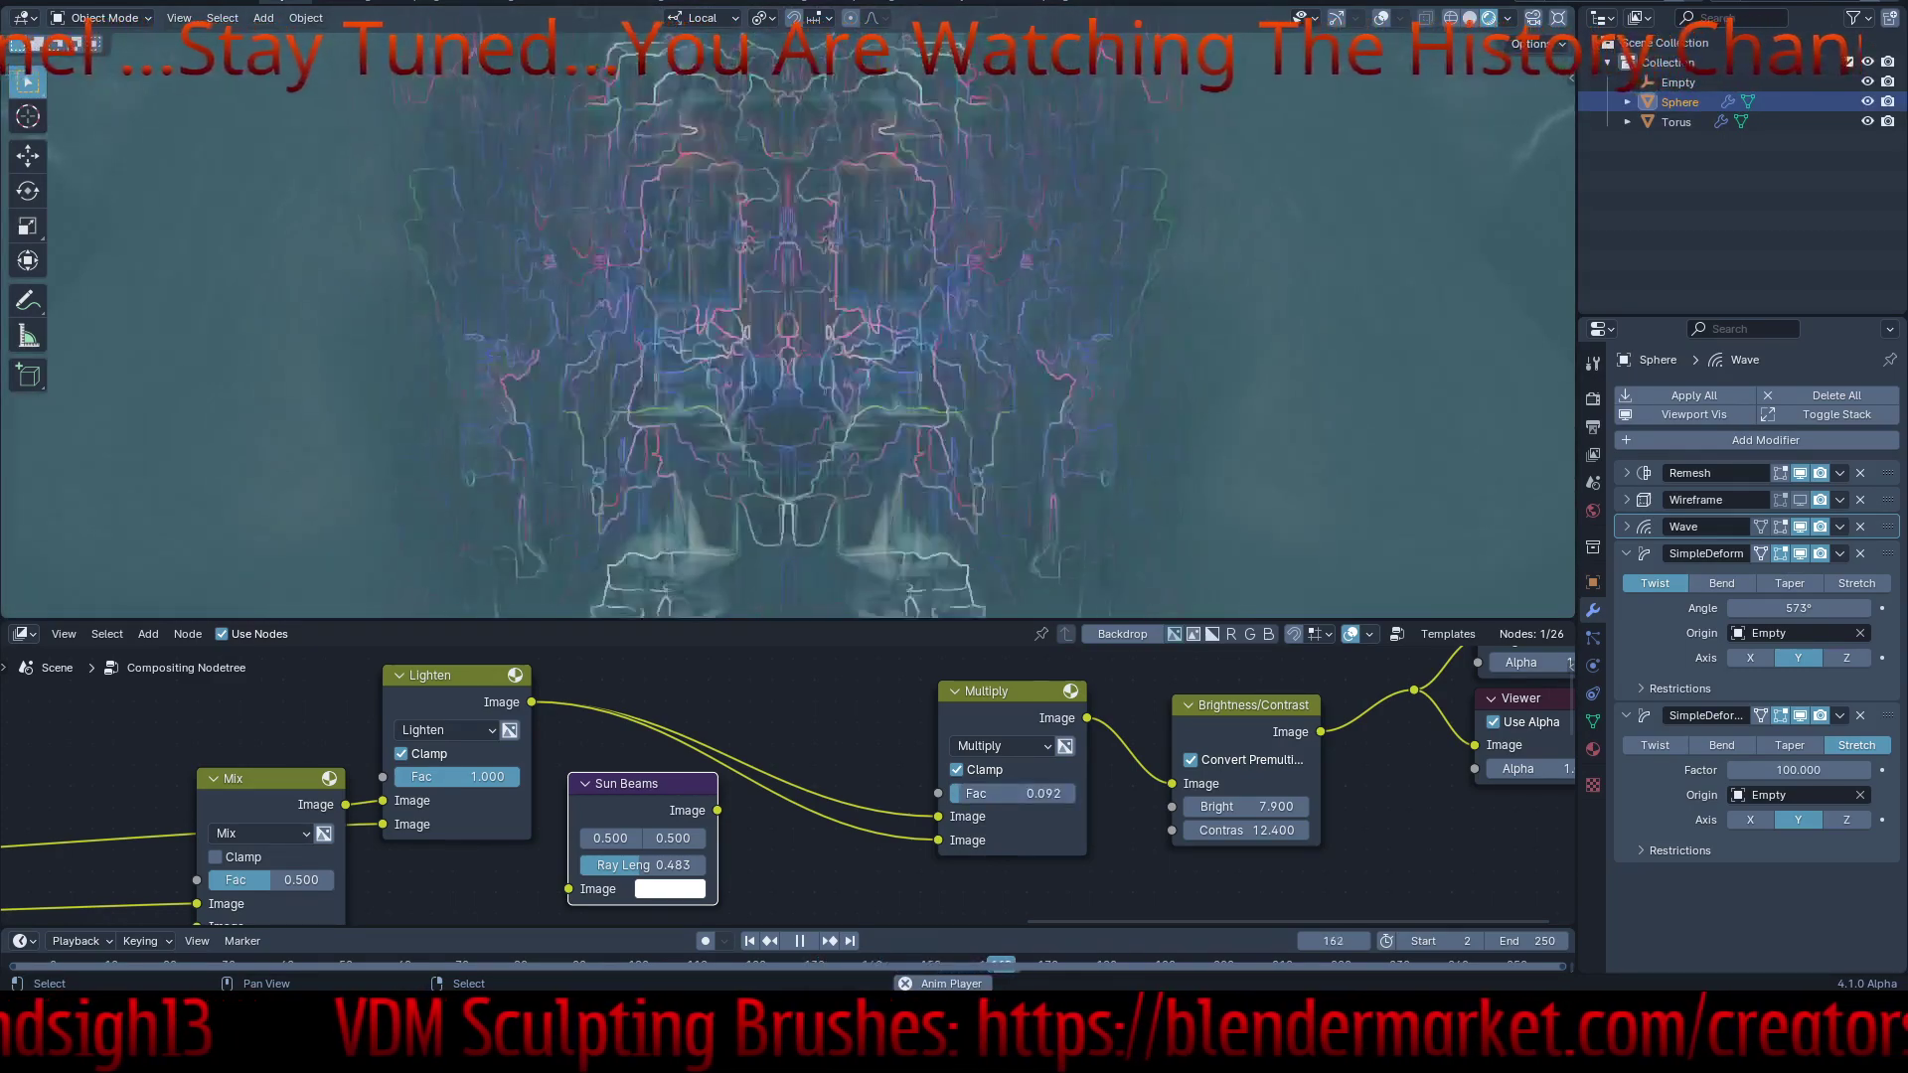
pyautogui.click(1002, 745)
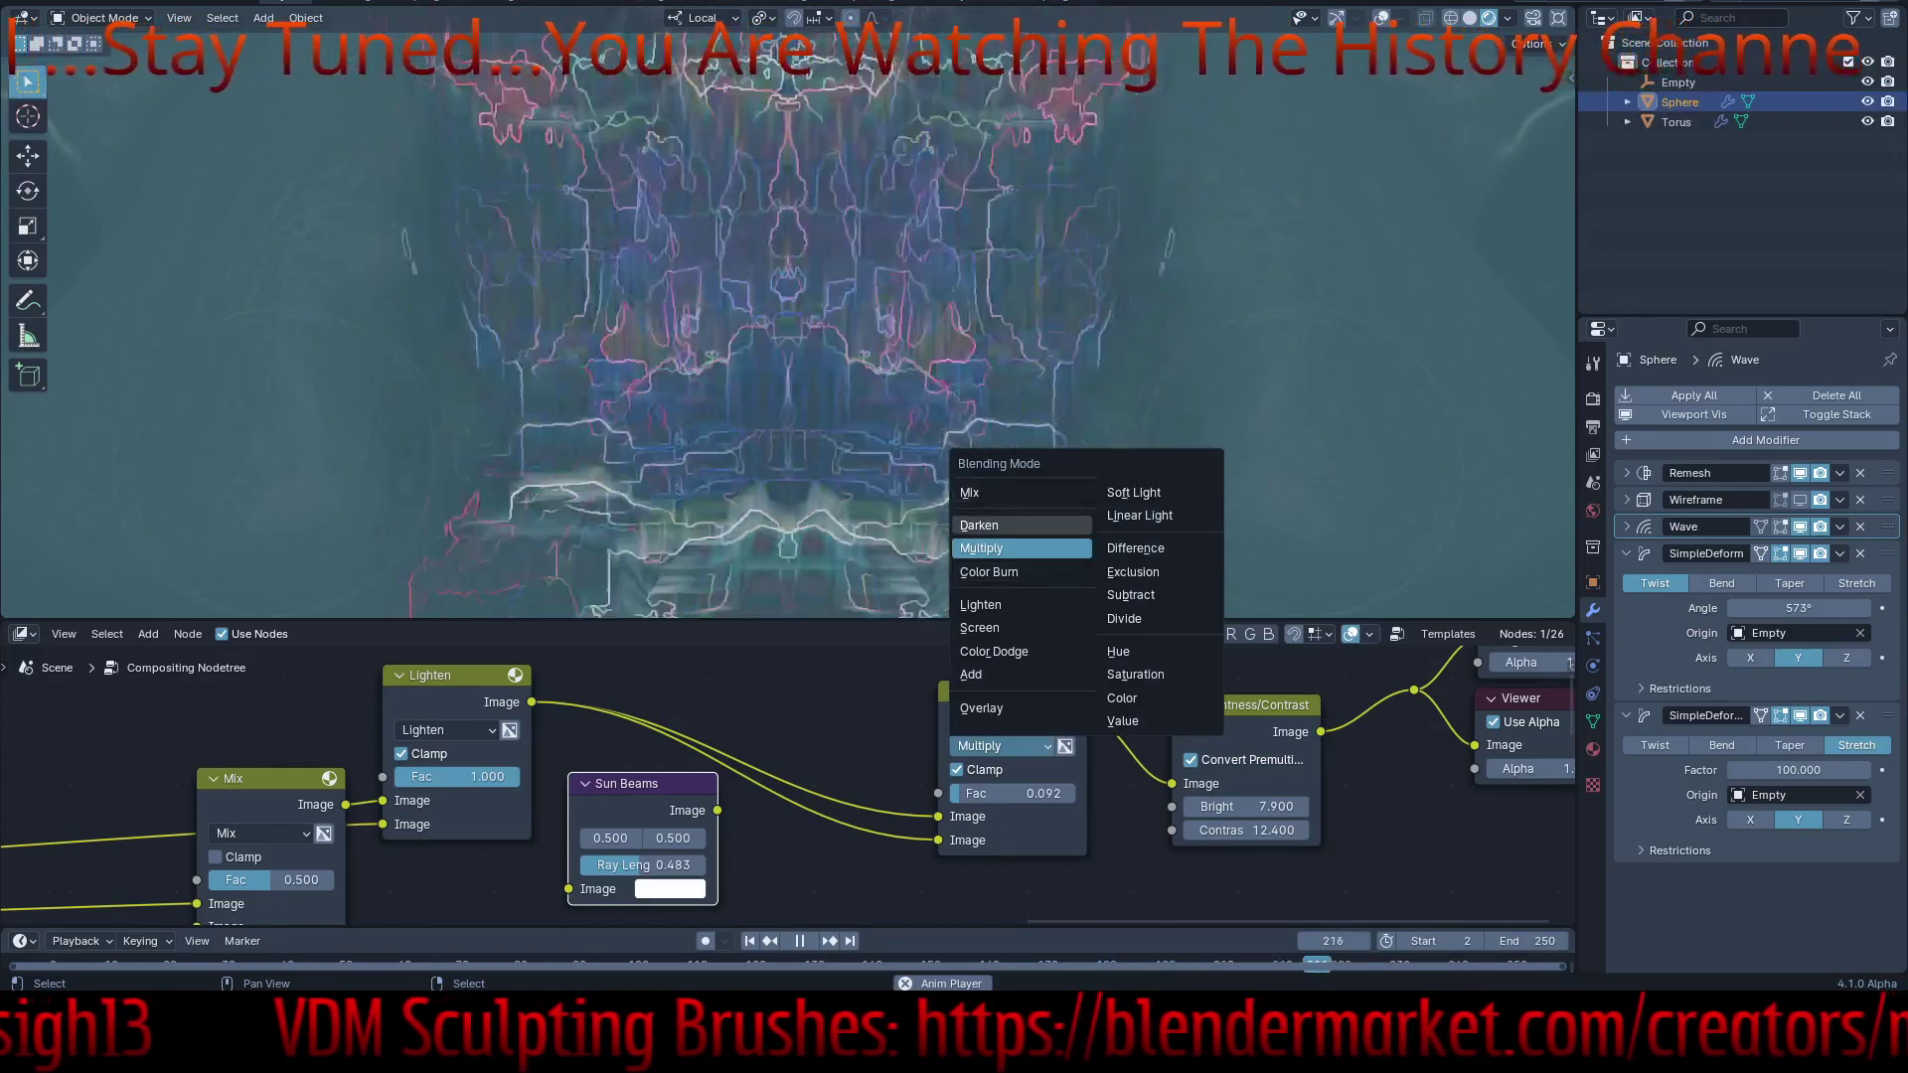
pyautogui.click(993, 524)
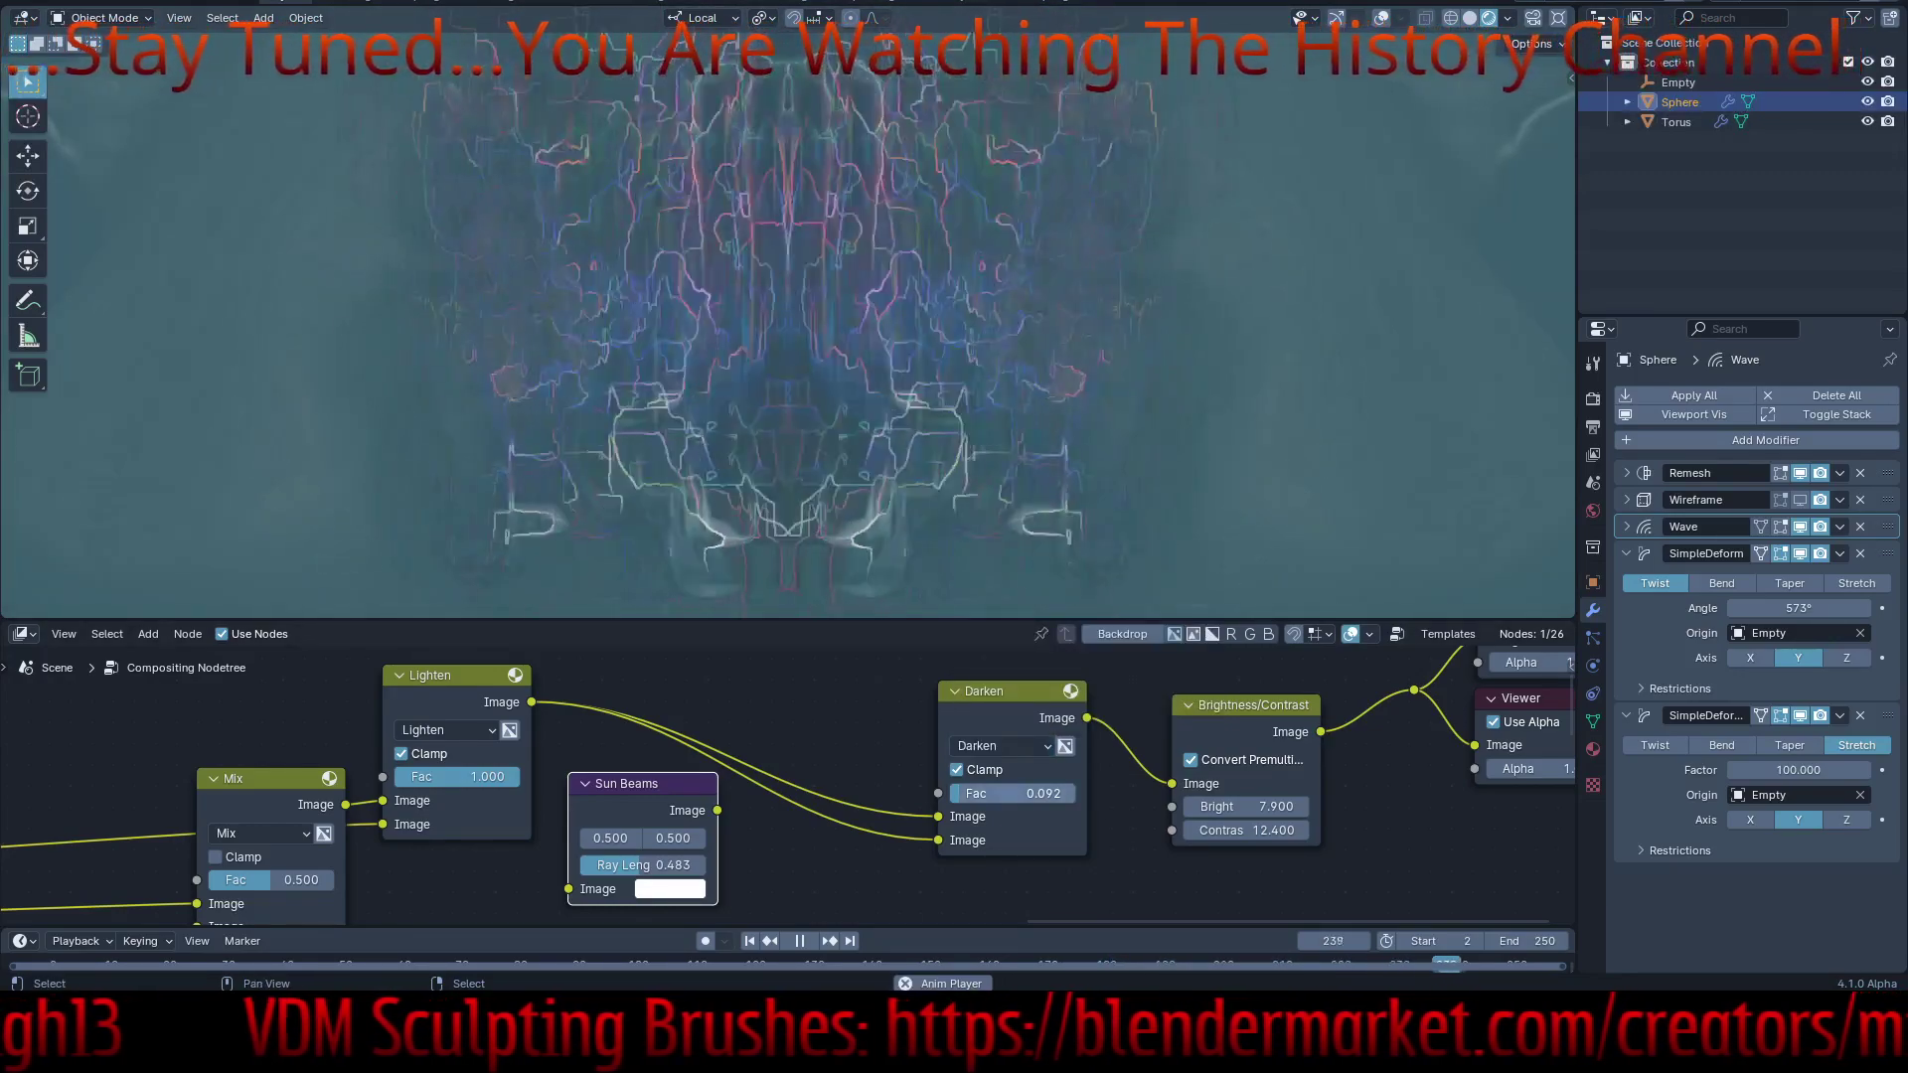
pyautogui.moveTo(1046, 793); pyautogui.dragTo(1076, 792)
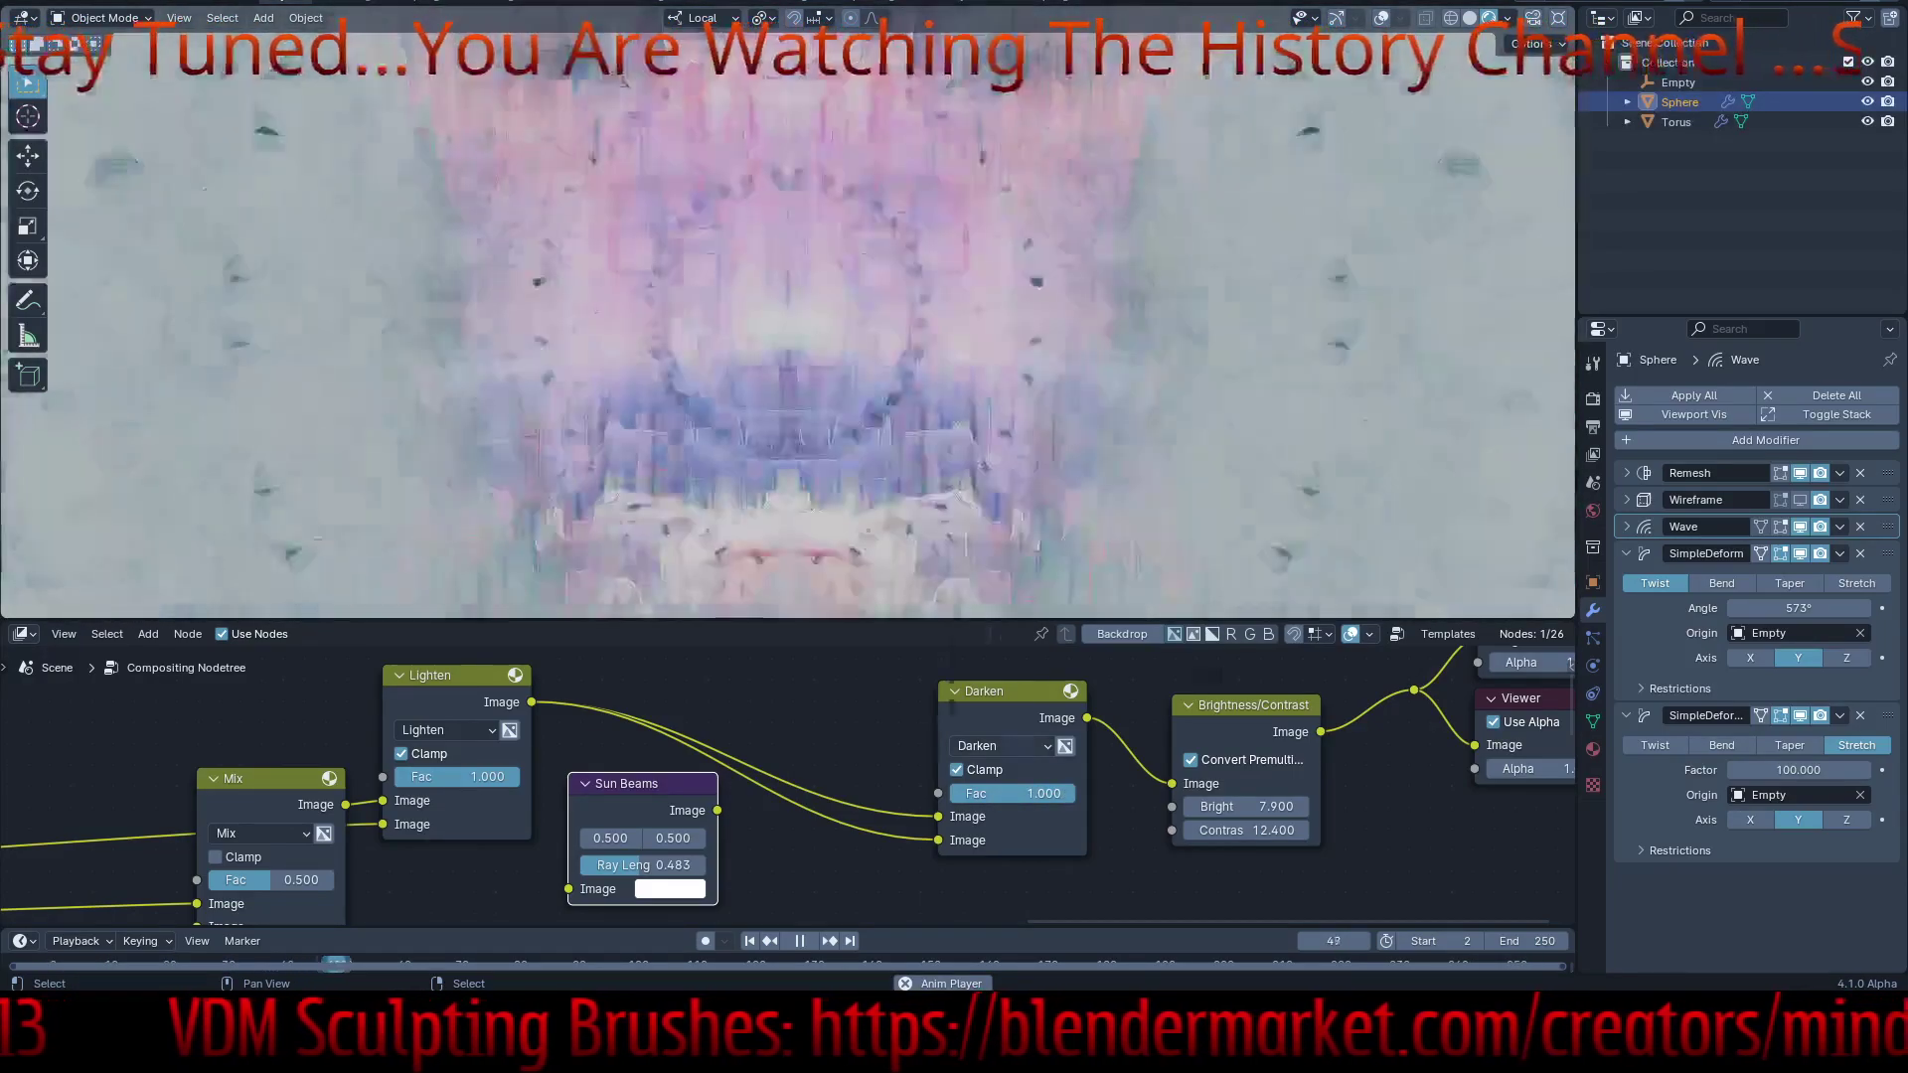
pyautogui.click(1001, 745)
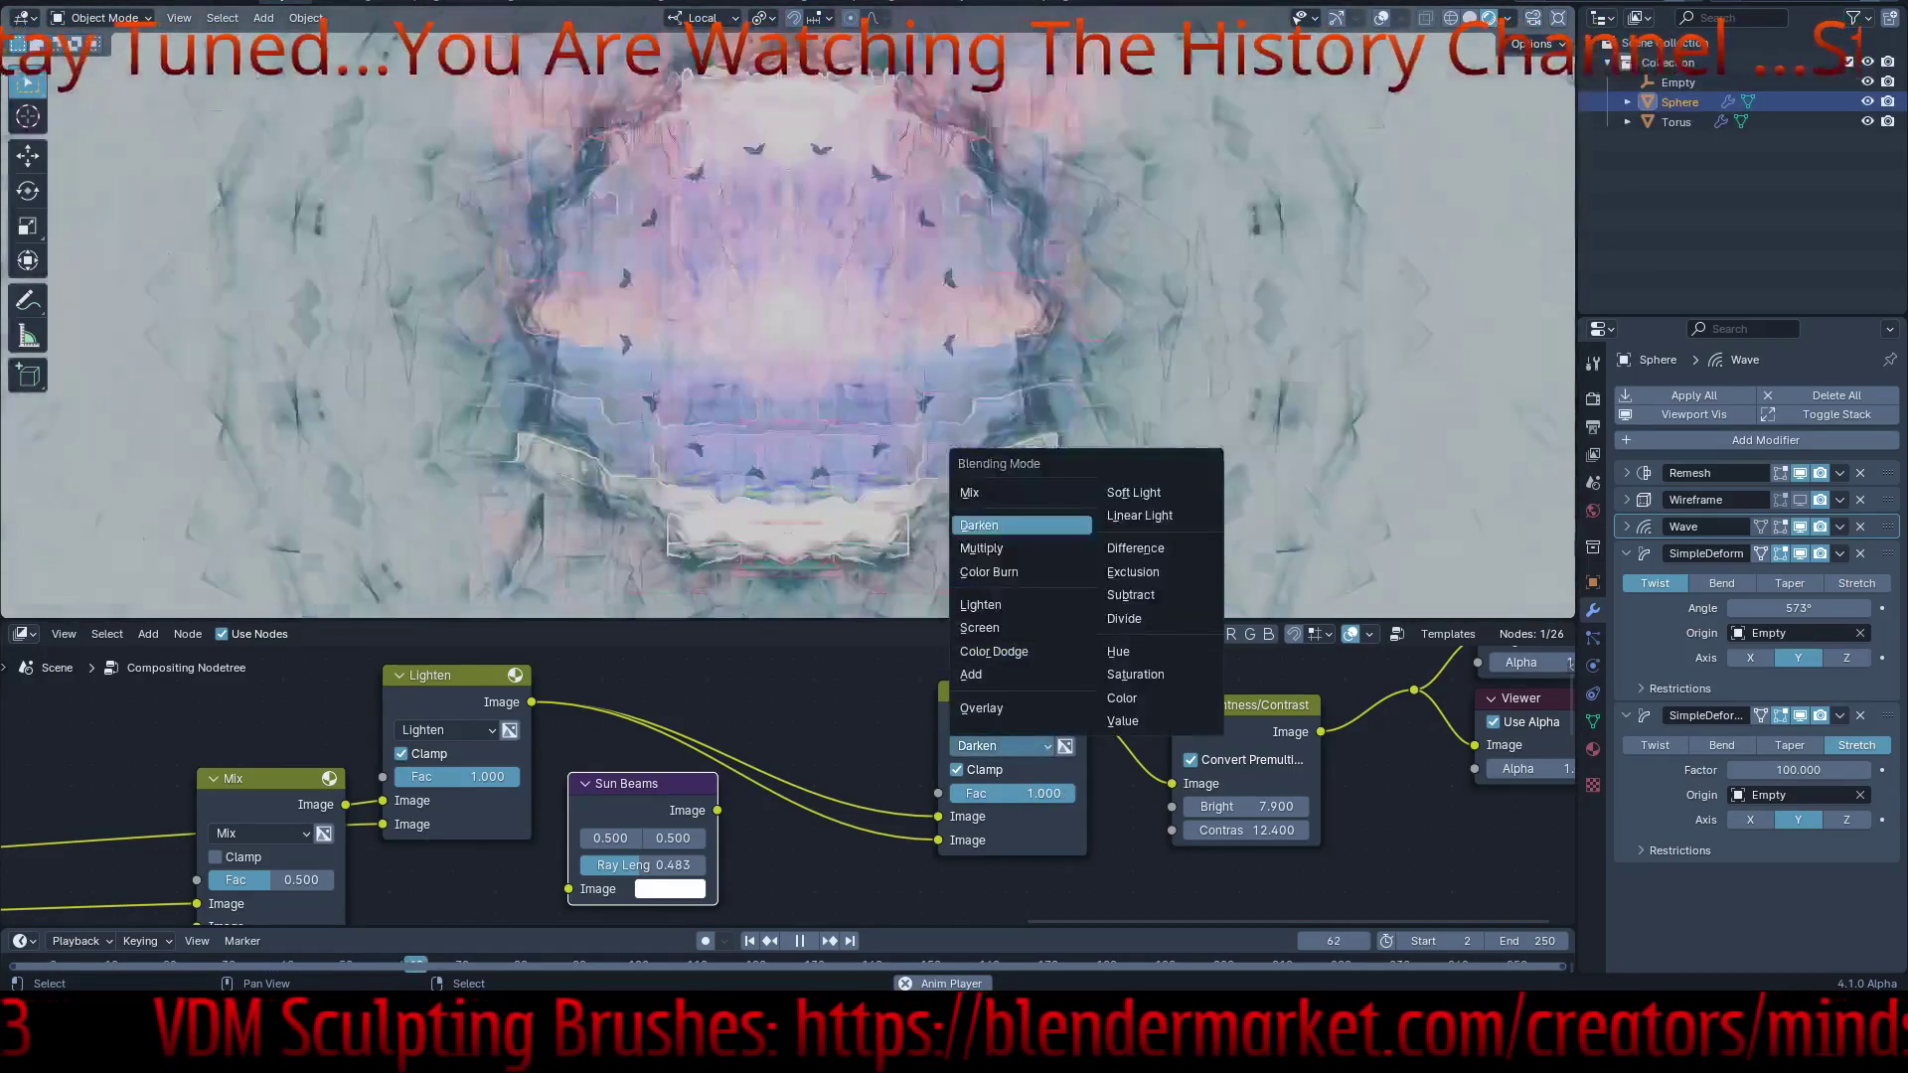
pyautogui.click(988, 601)
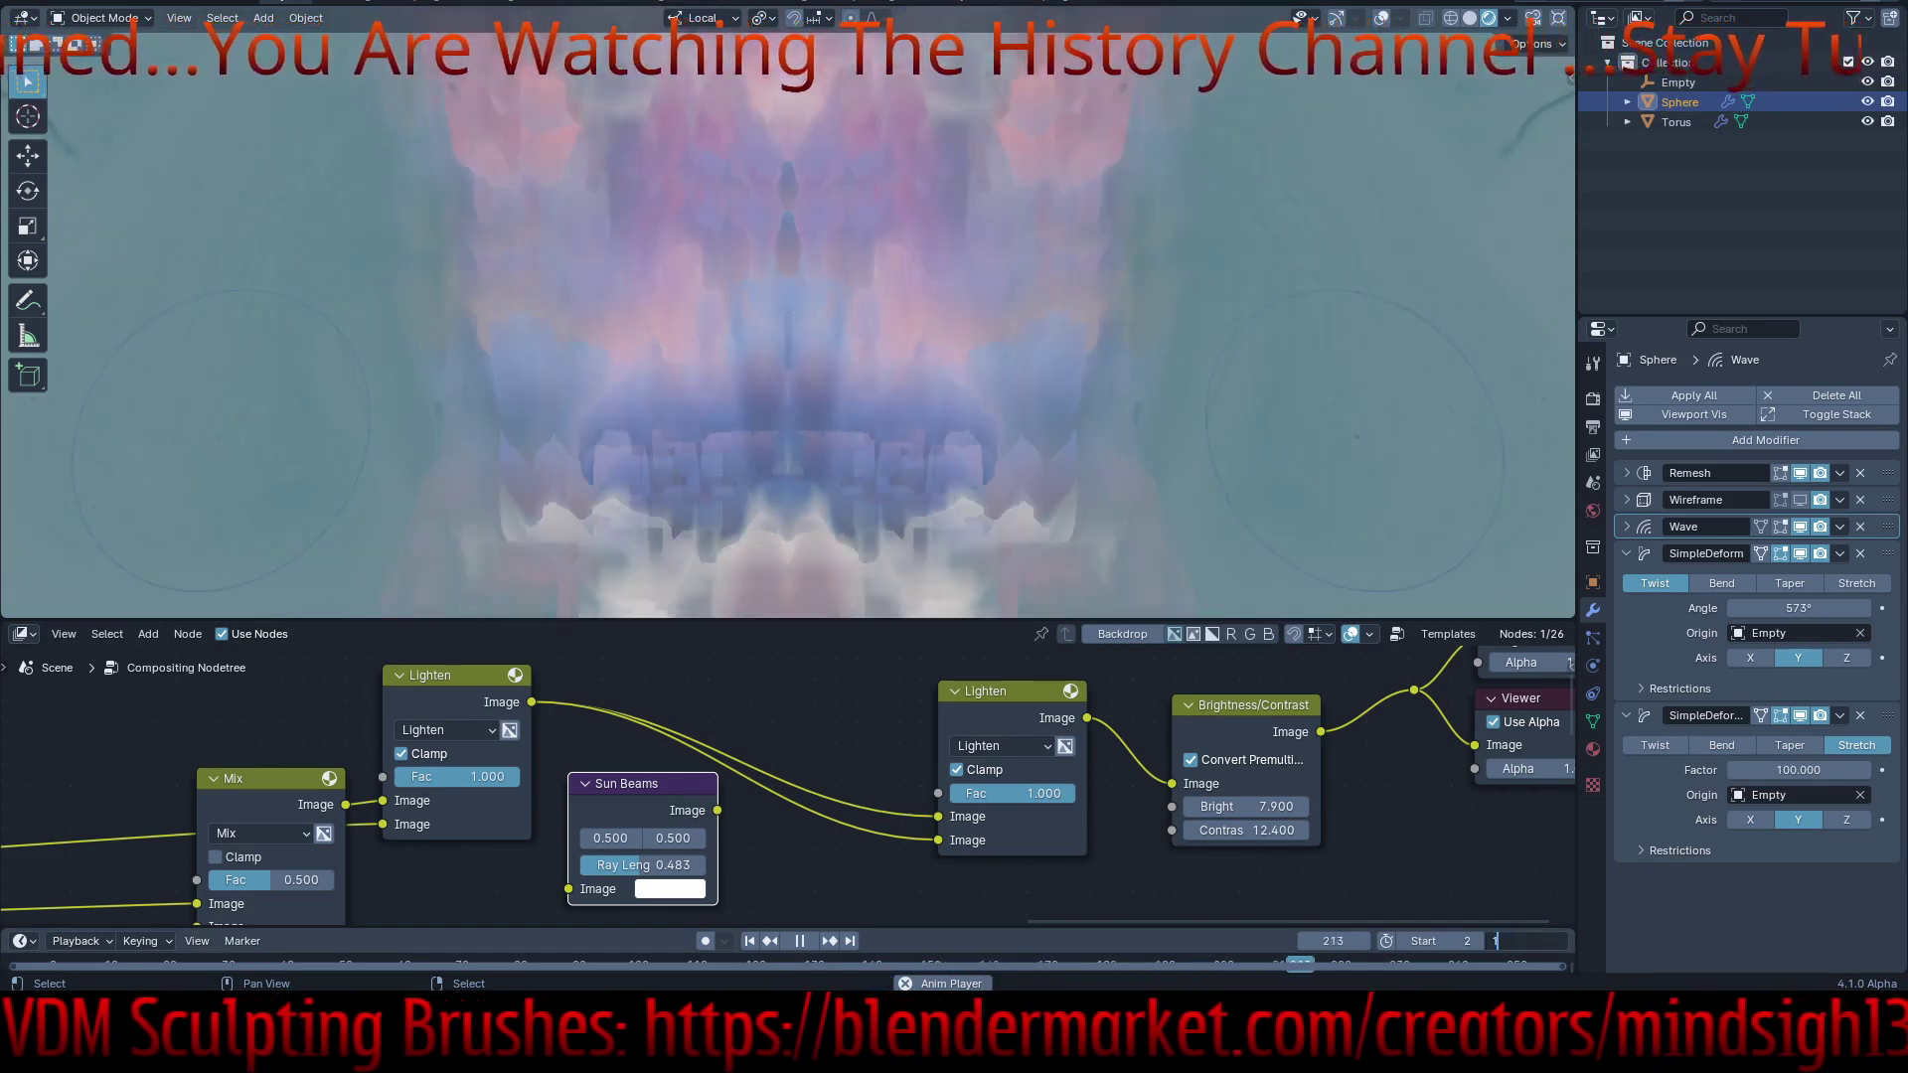
# - Set the animation's end frame to 125 and delete the disconnected Sun Beams node
pyautogui.press('Return')
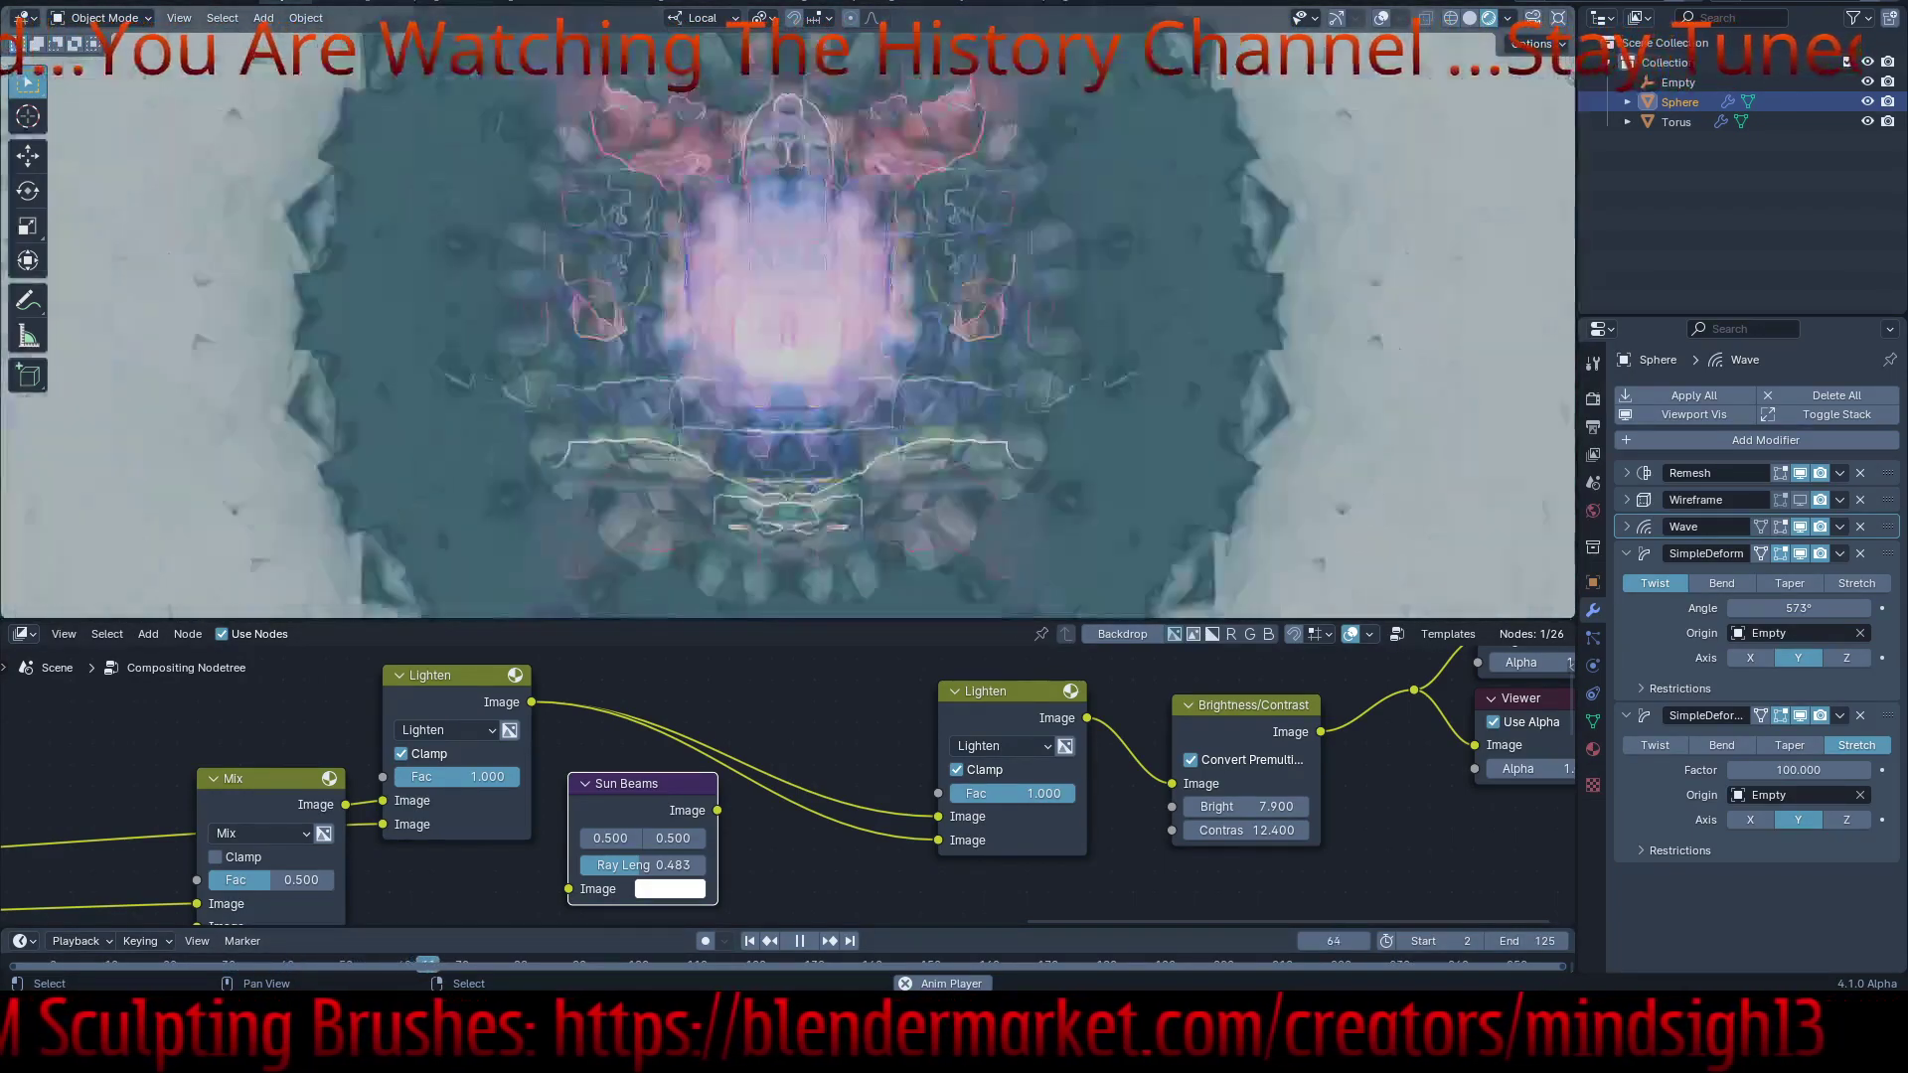
pyautogui.press('Delete')
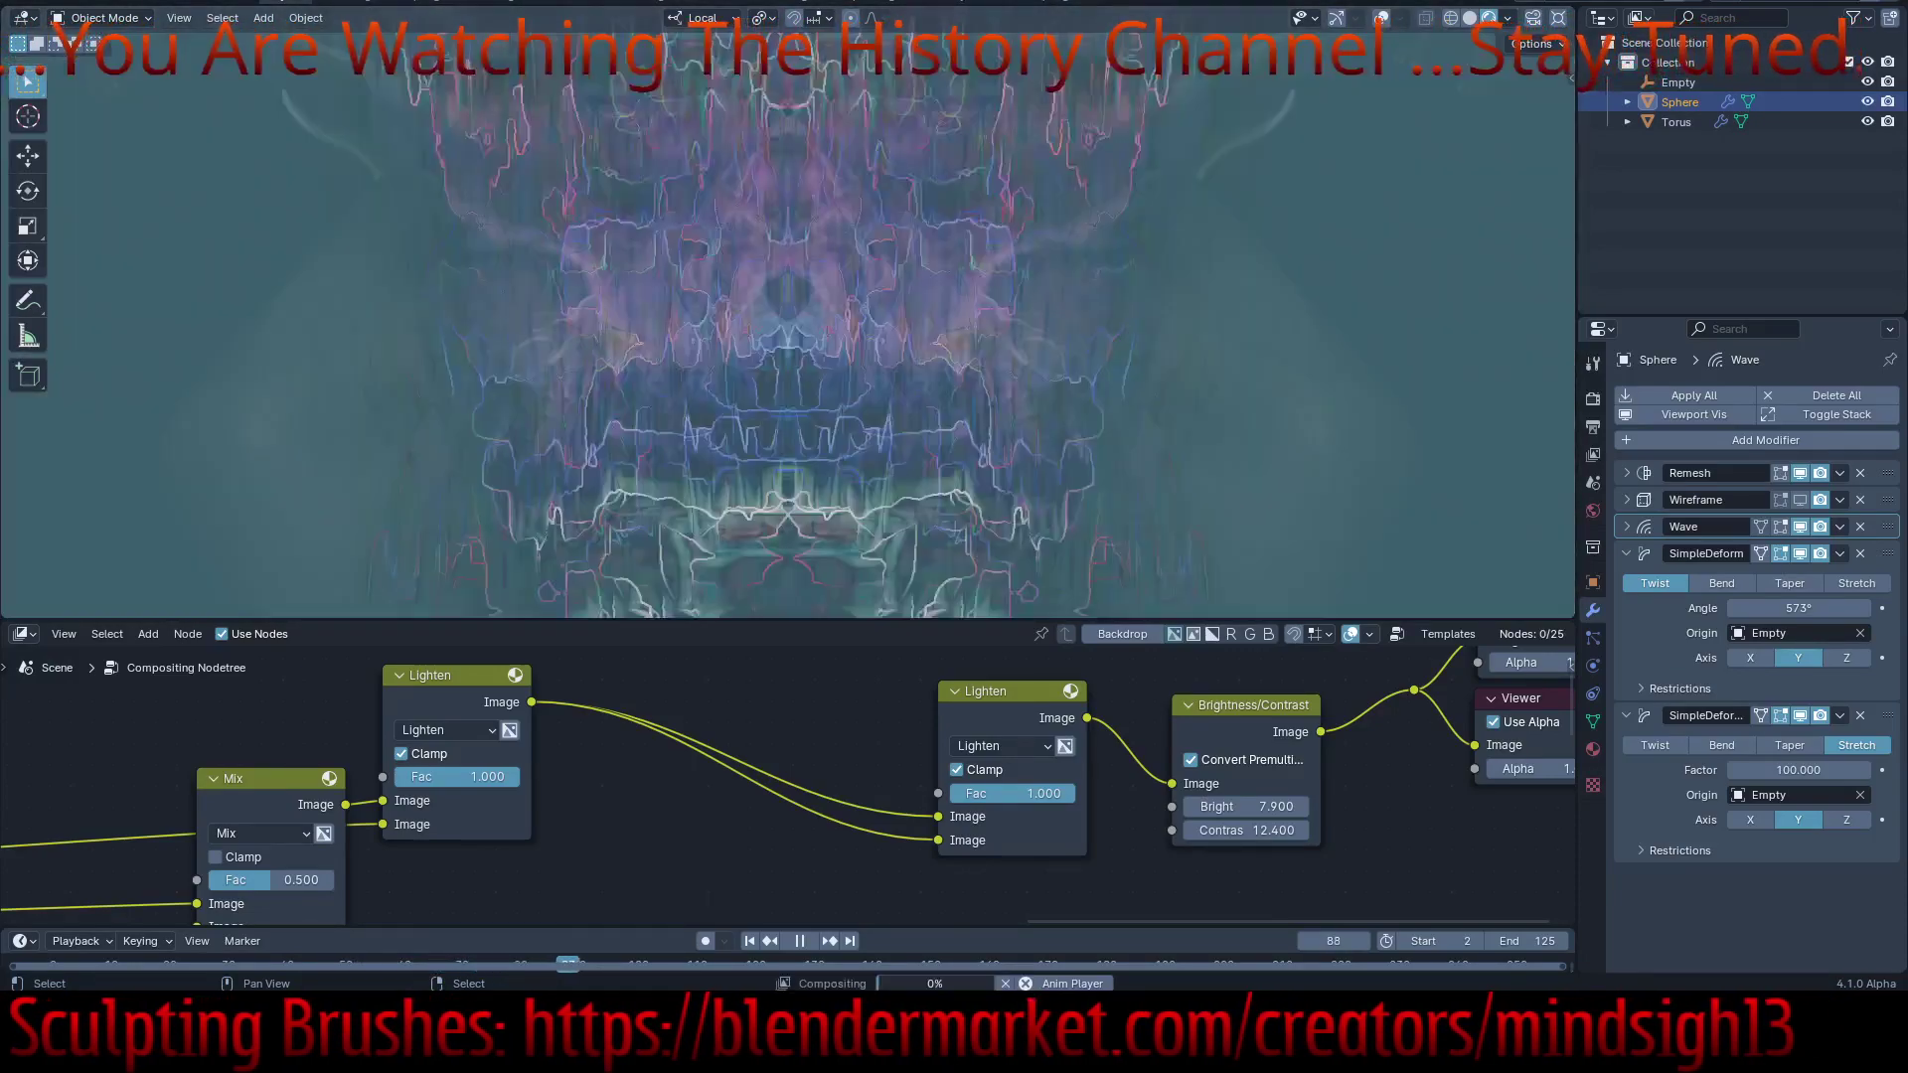
# - Set the Fac of the Lighten node following the Mix node to 0.617 and open its blending mode choices
pyautogui.scroll(-4, 953, 774)
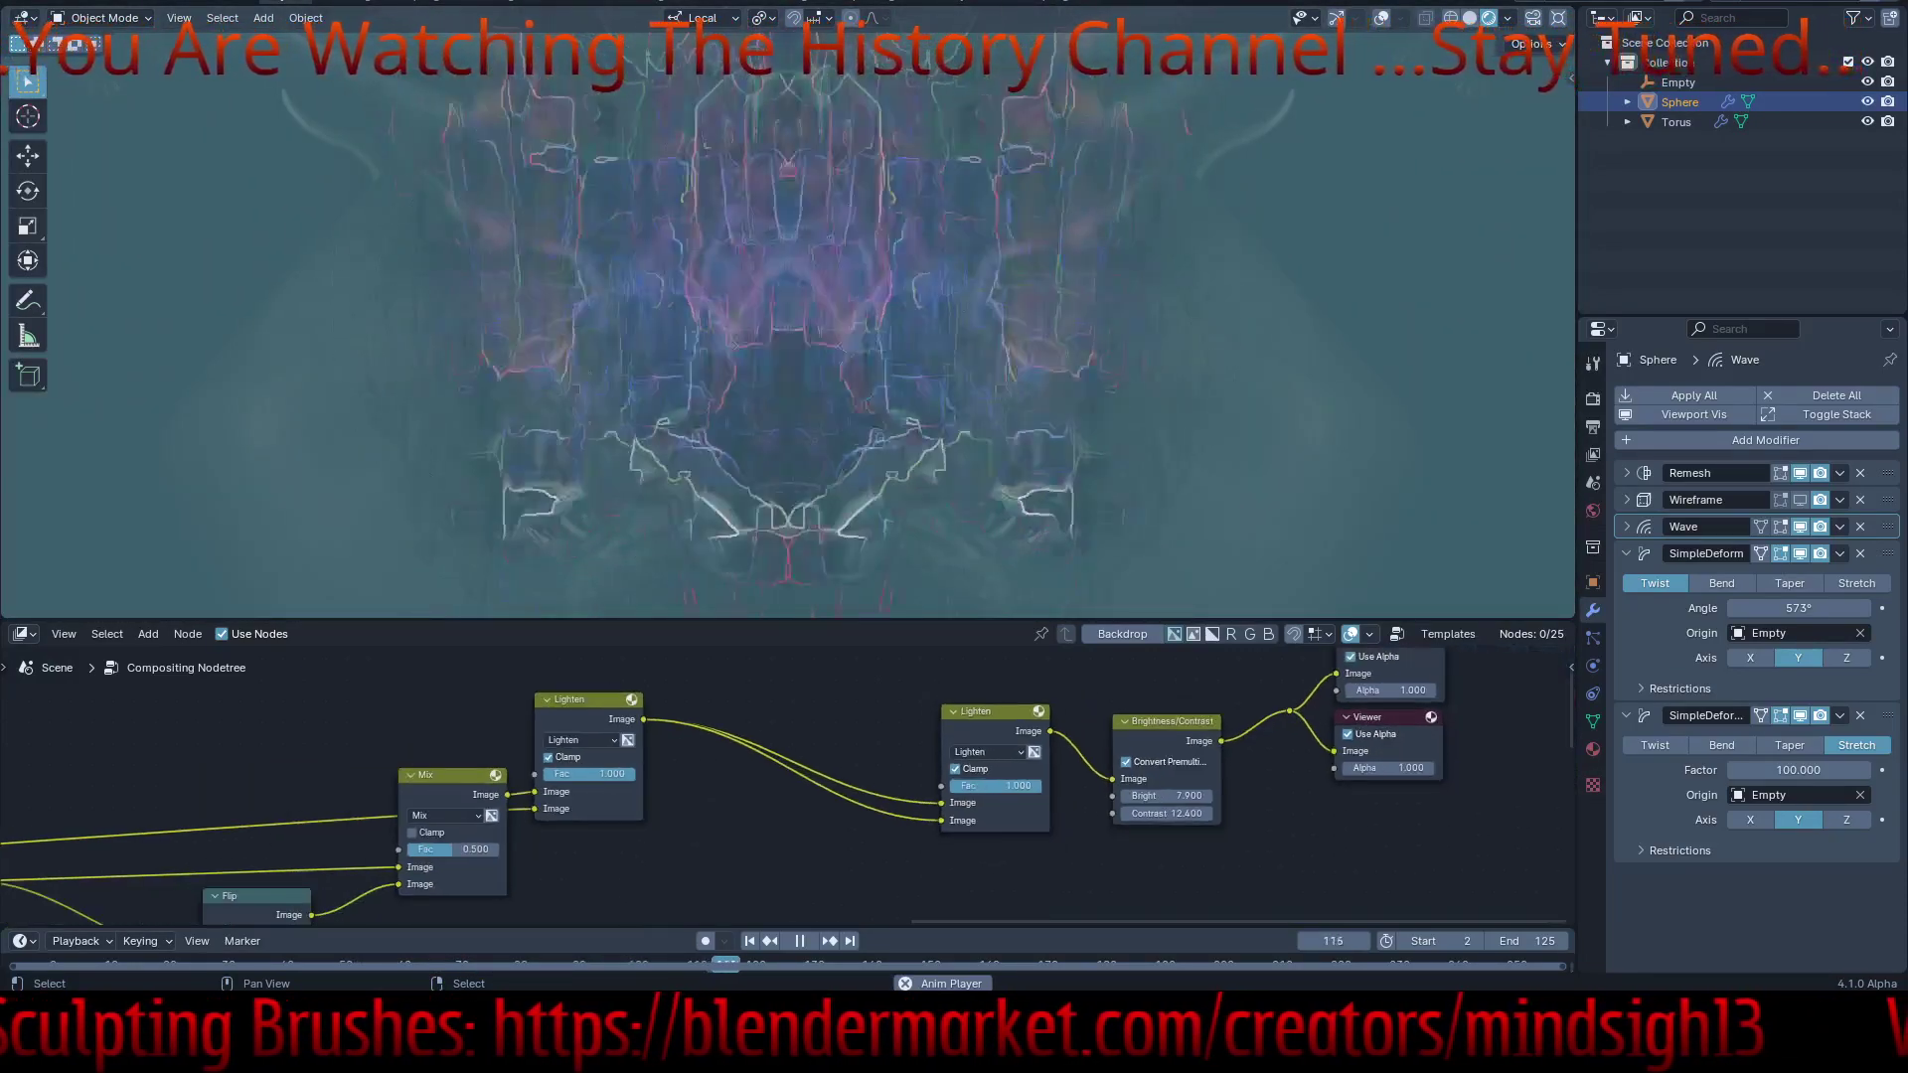
pyautogui.moveTo(953, 774); pyautogui.dragTo(1226, 786, button='middle')
pyautogui.scroll(2, 852, 768)
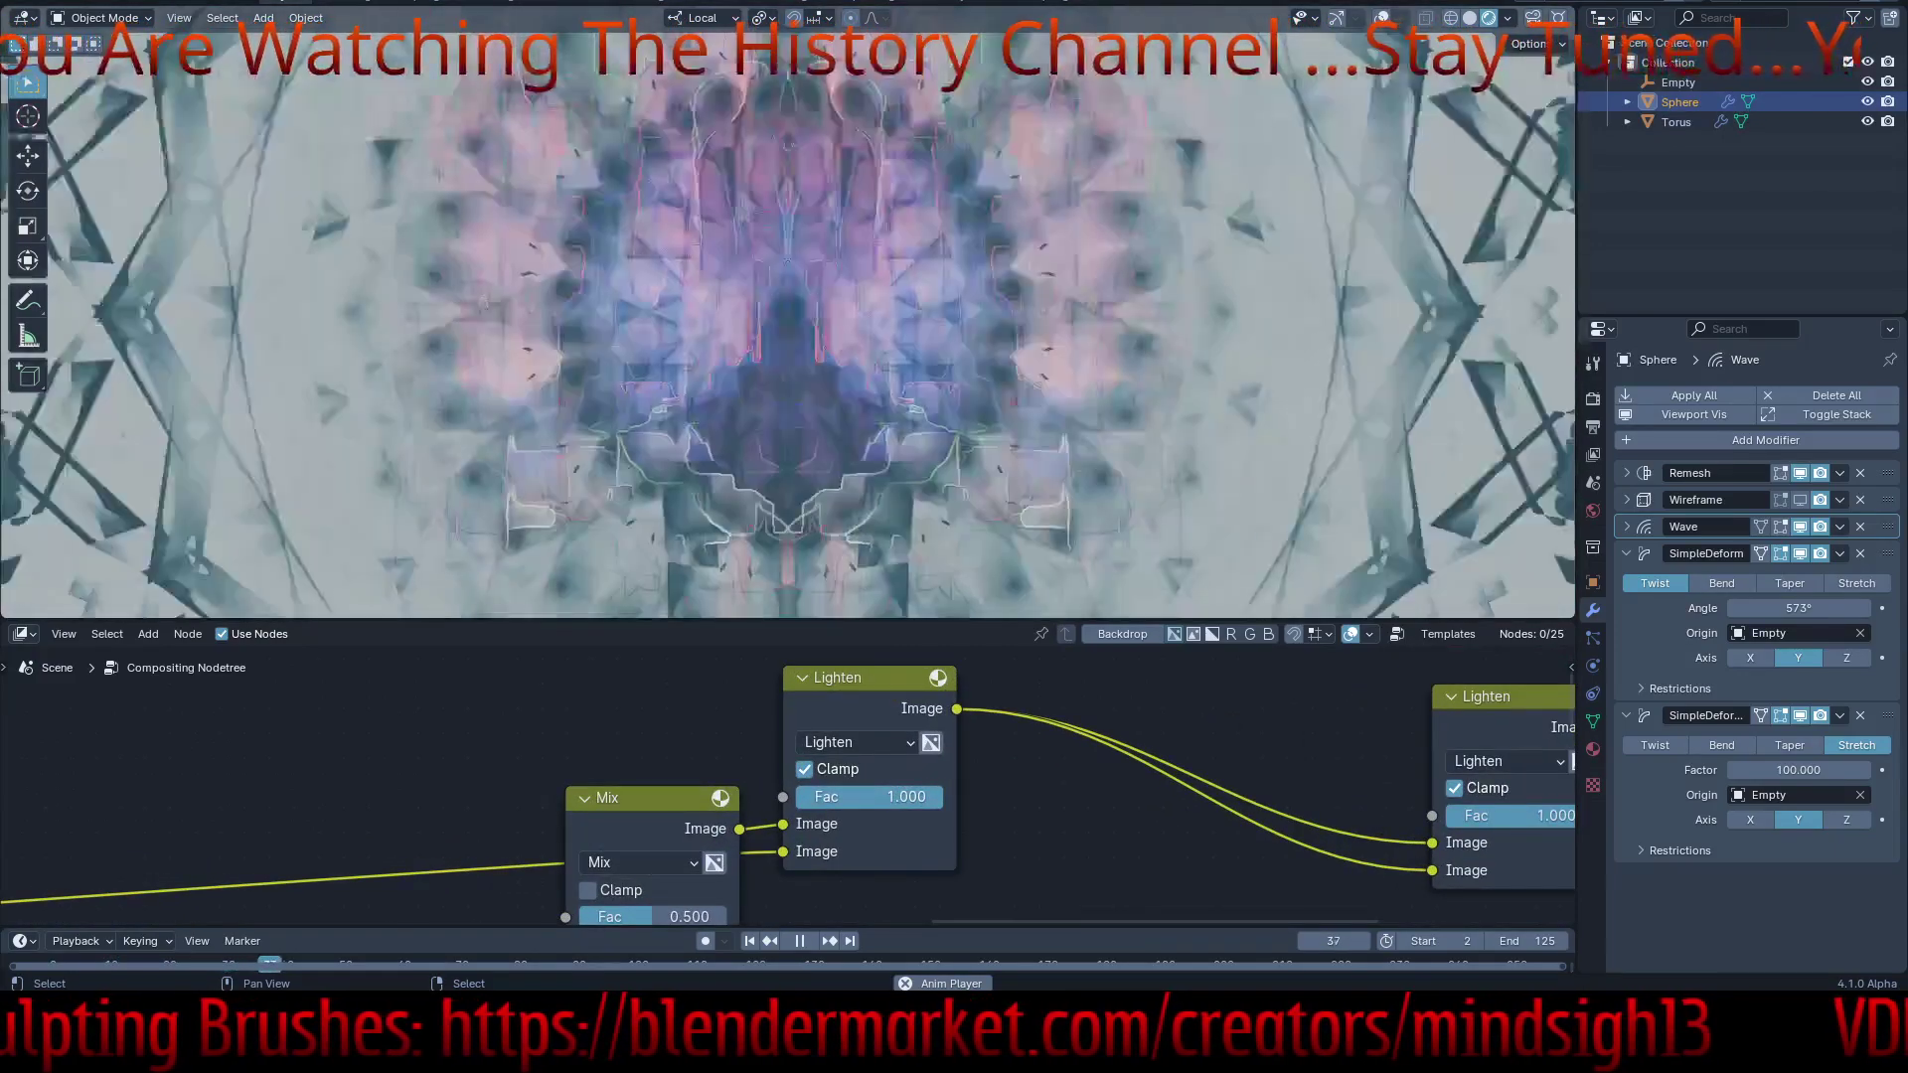
pyautogui.moveTo(878, 797); pyautogui.dragTo(823, 797)
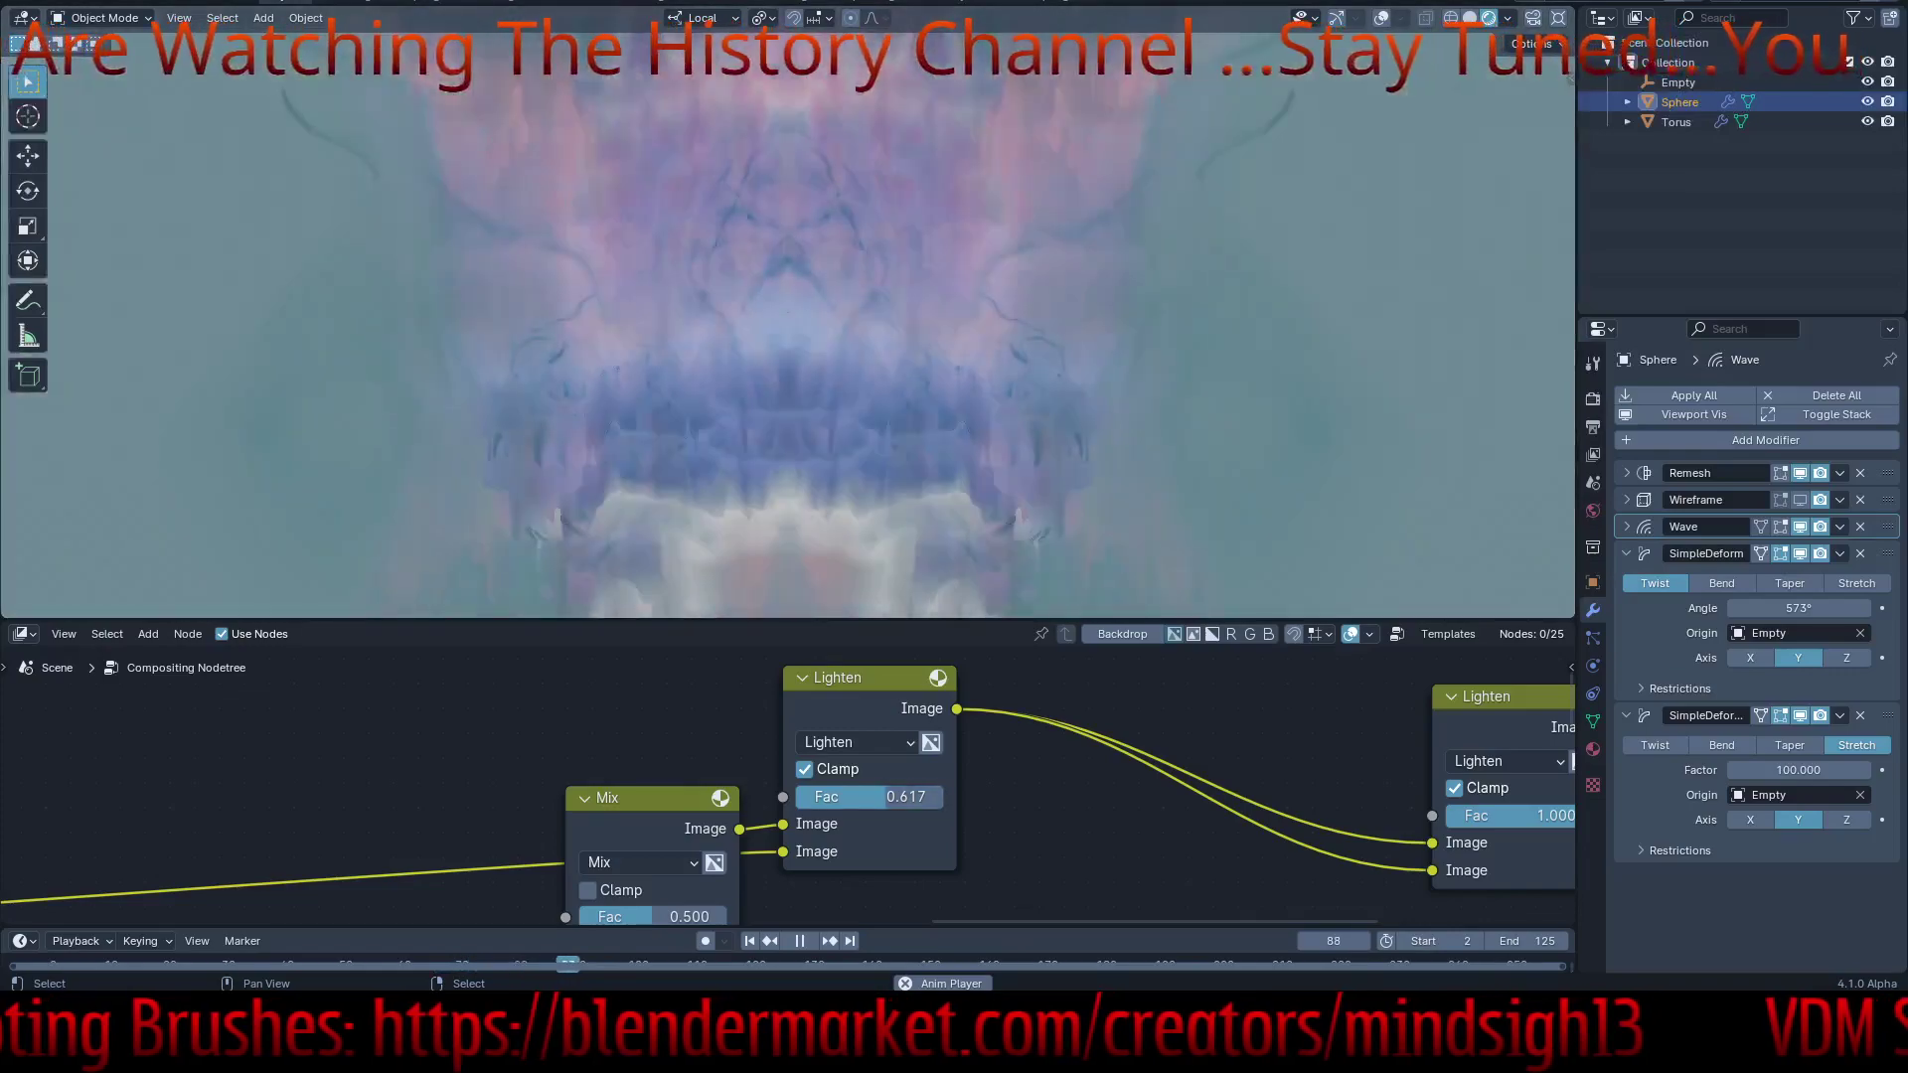
pyautogui.click(855, 742)
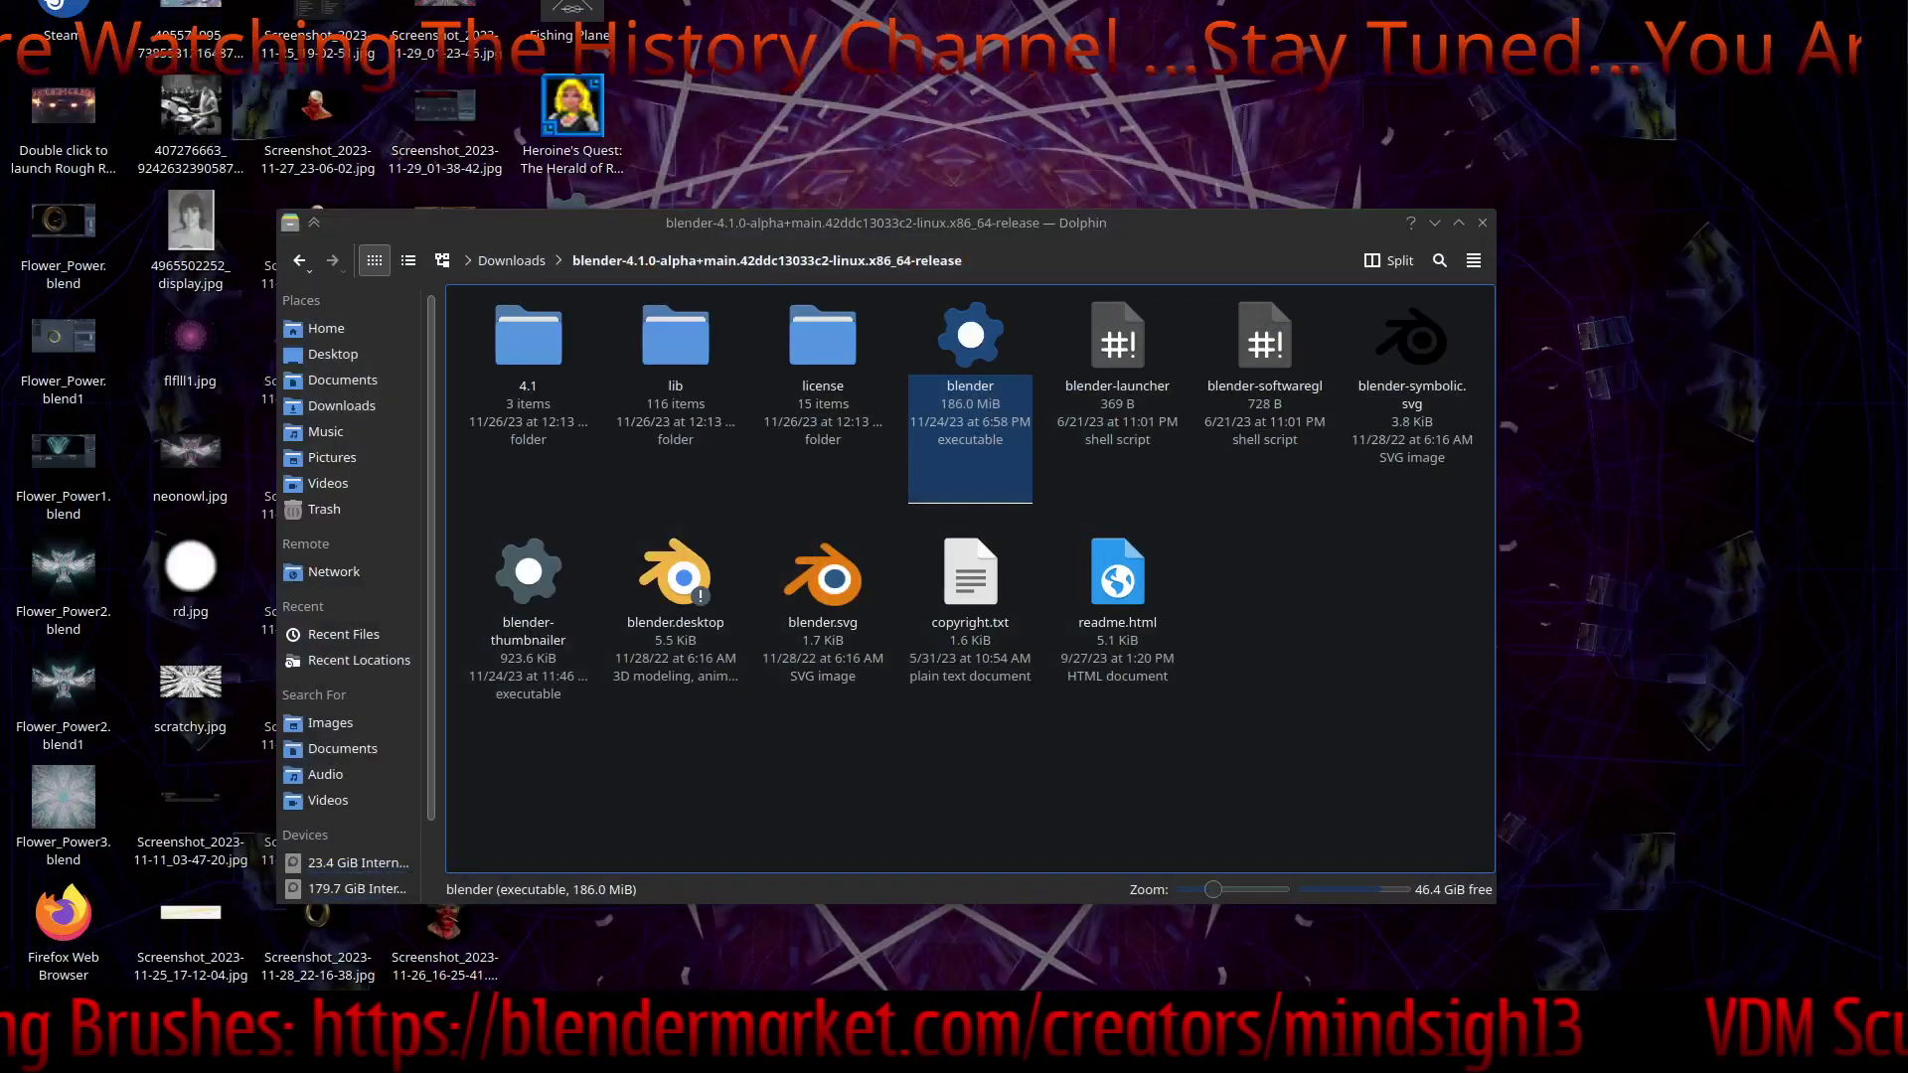
# - Relaunch Blender from its release folder and open the recent file Saturday_Loop_005.blend in a maximized window
pyautogui.doubleClick(970, 338)
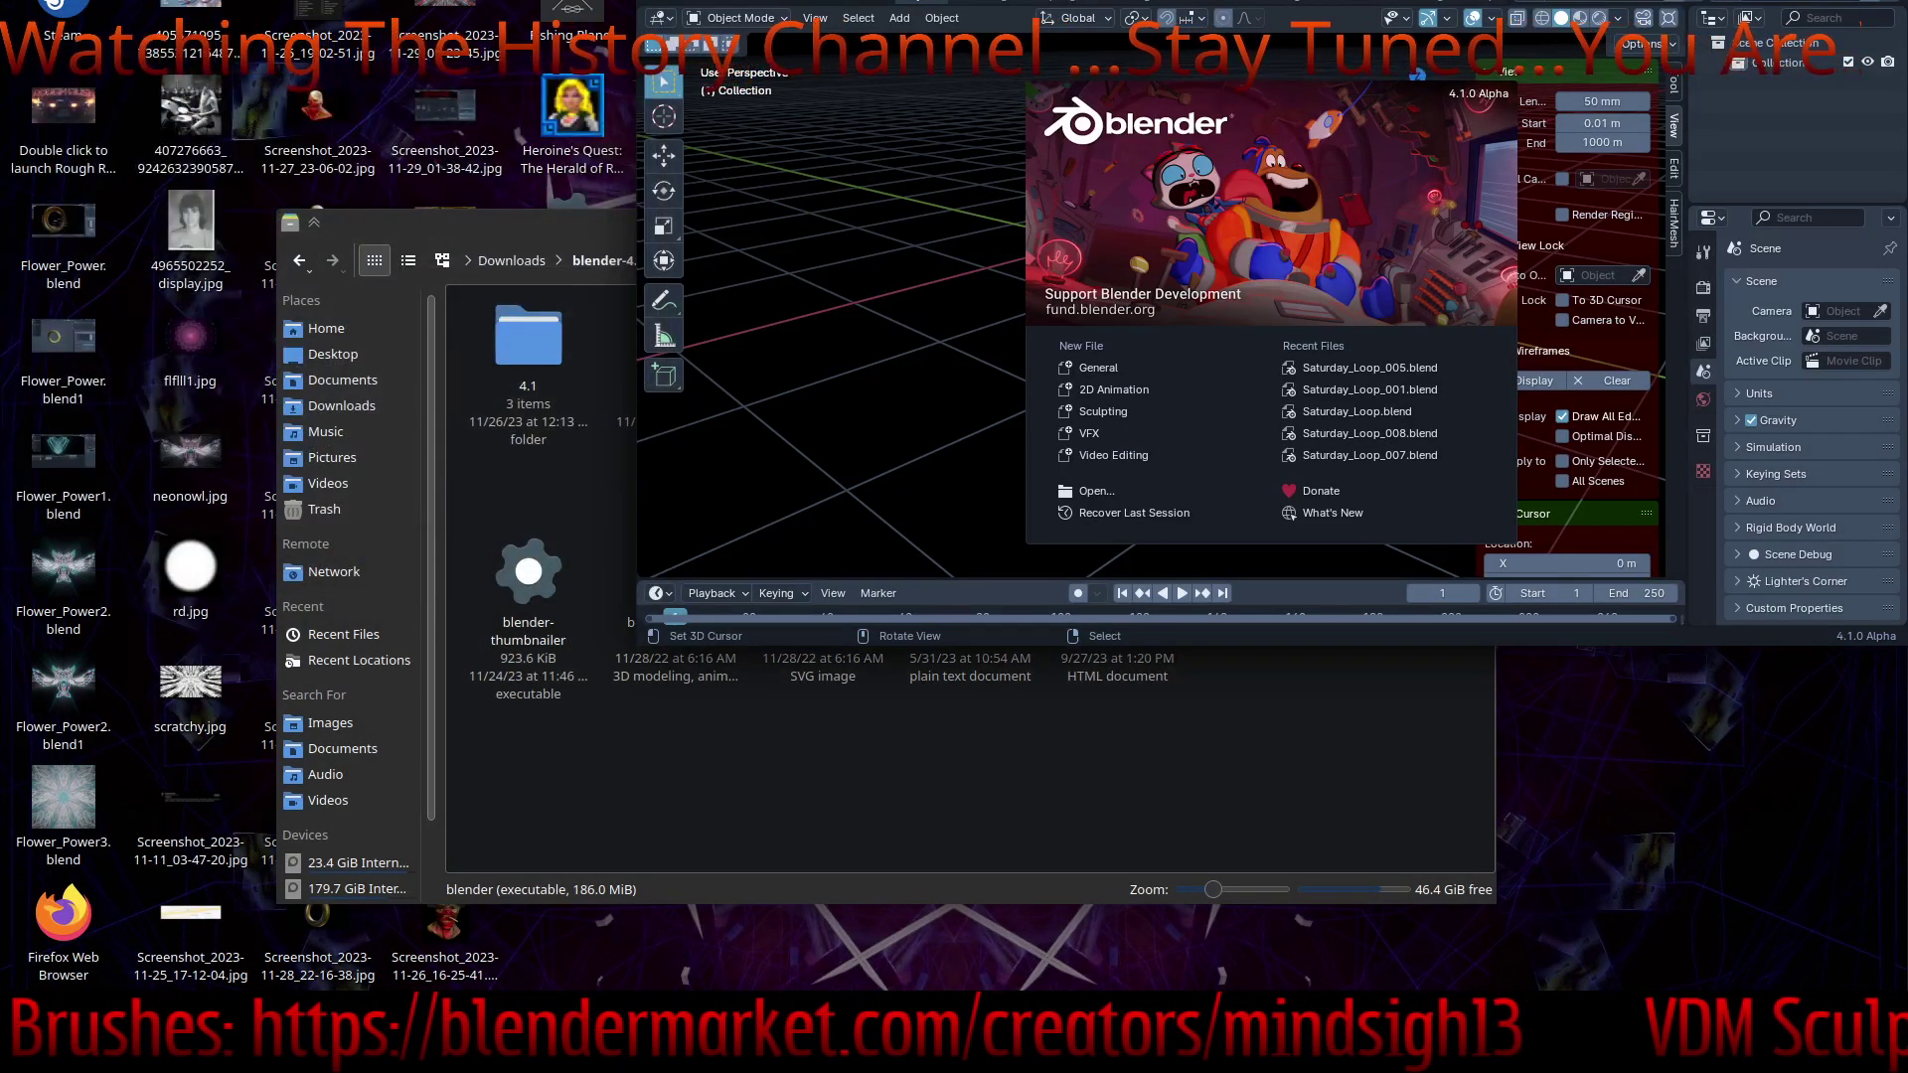
pyautogui.click(1369, 368)
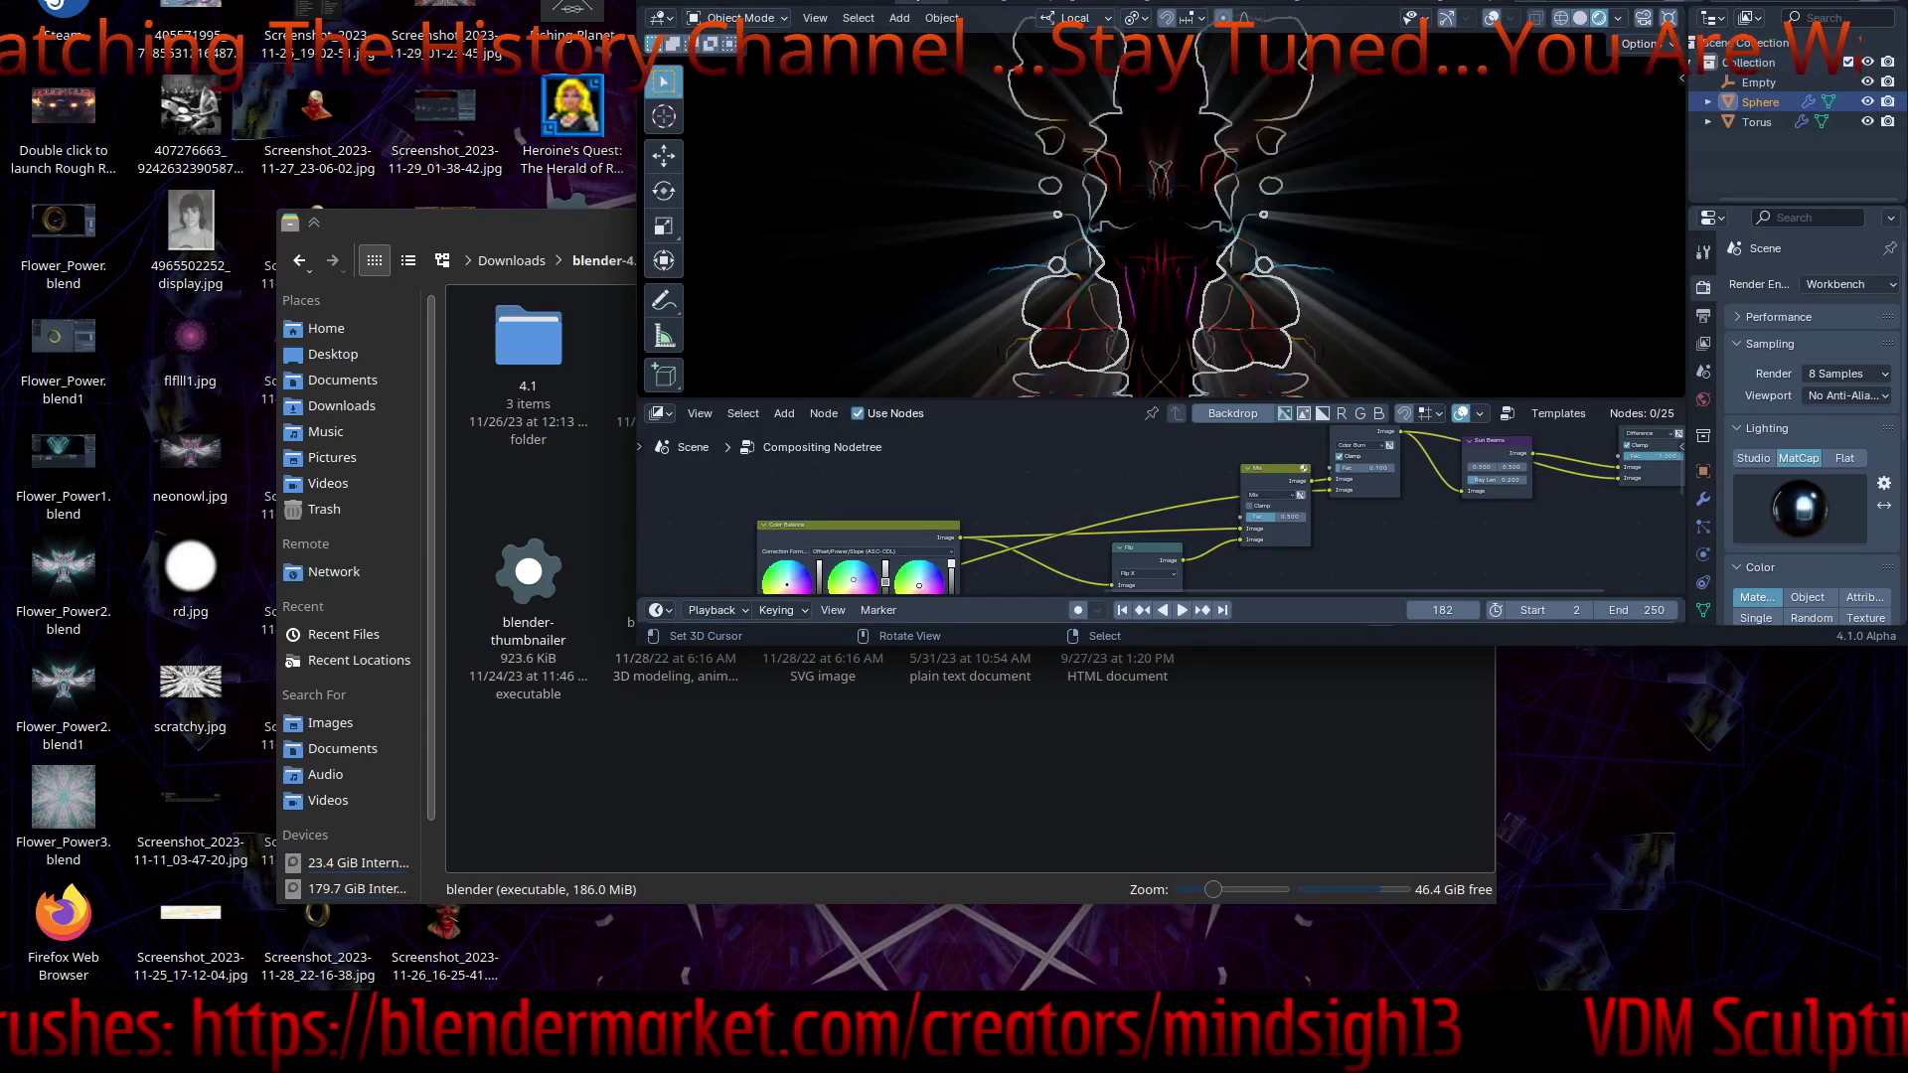
pyautogui.moveTo(1272, 0); pyautogui.dragTo(954, 0)
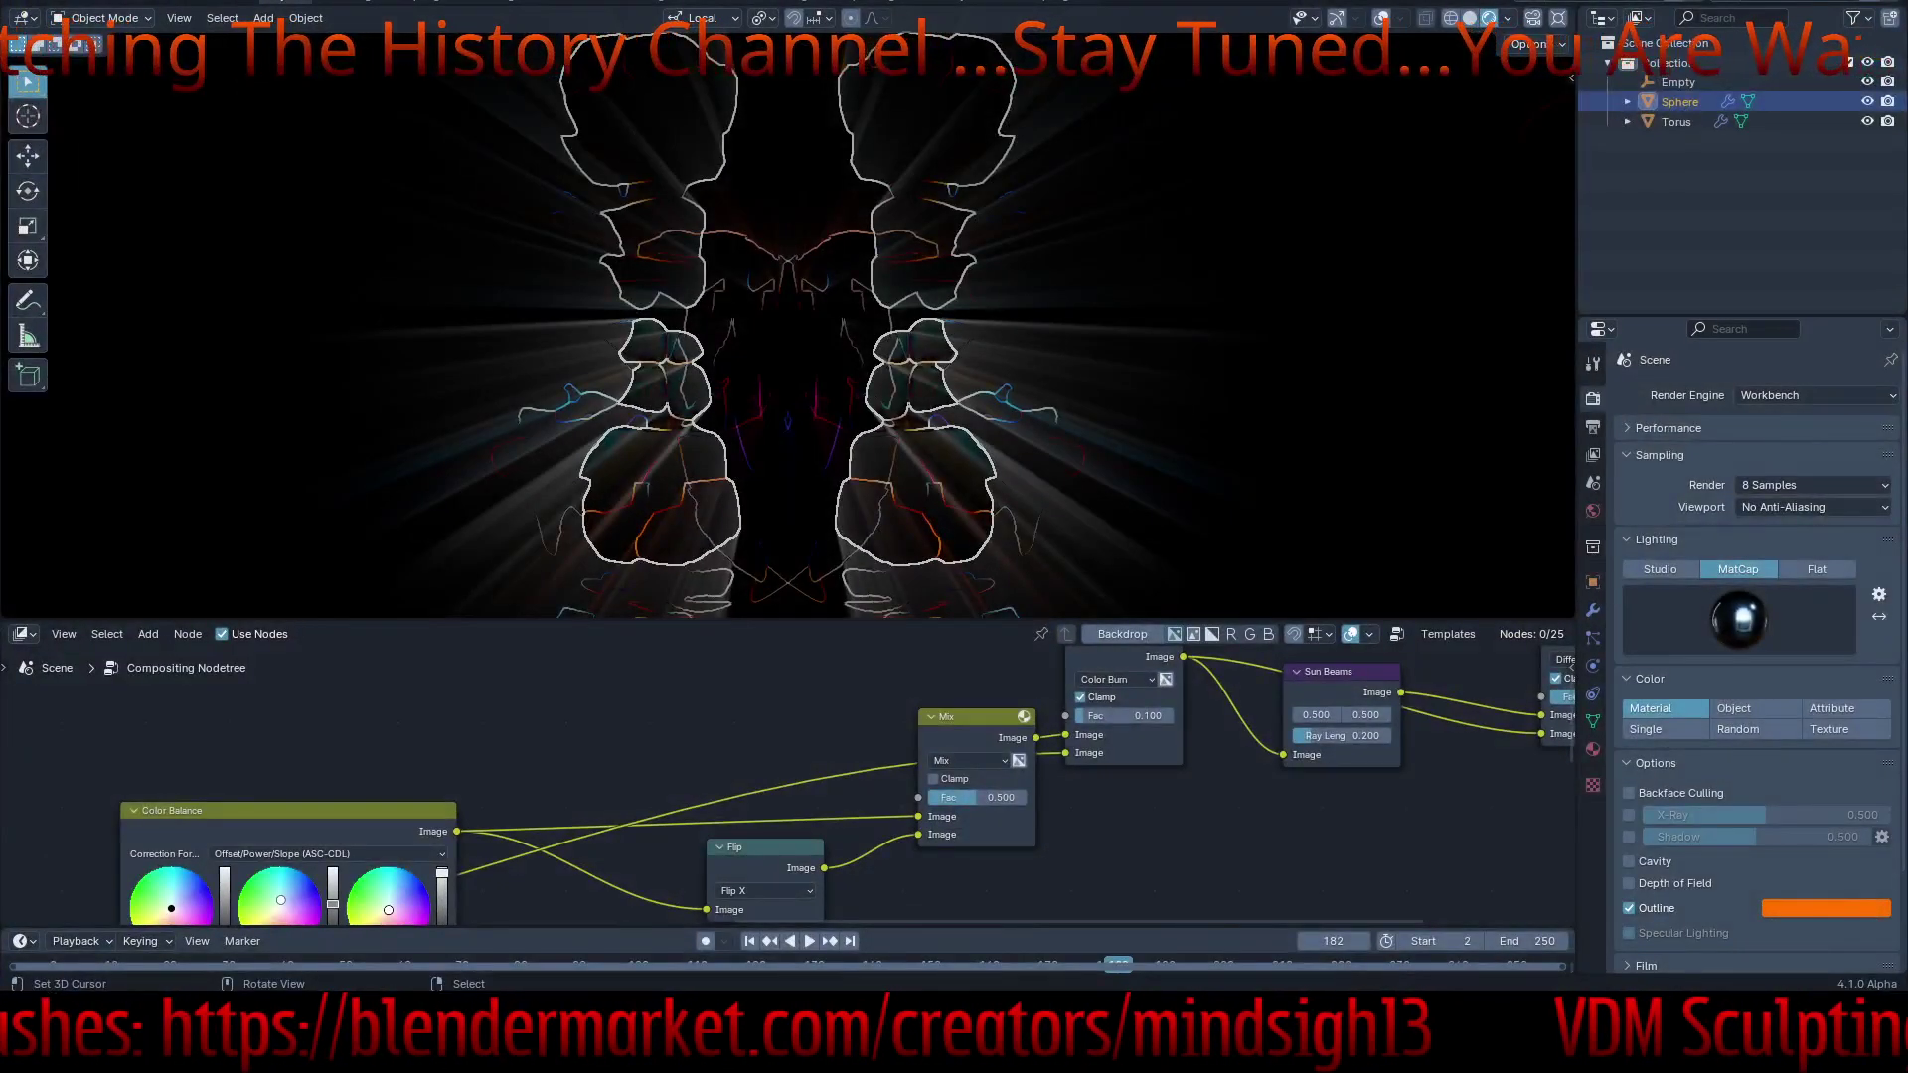
# - Play the animation, reroute the Color Burn output from Sun Beams to the Difference node's second image input, and move Sun Beams aside
pyautogui.hotkey('alt', 'a')
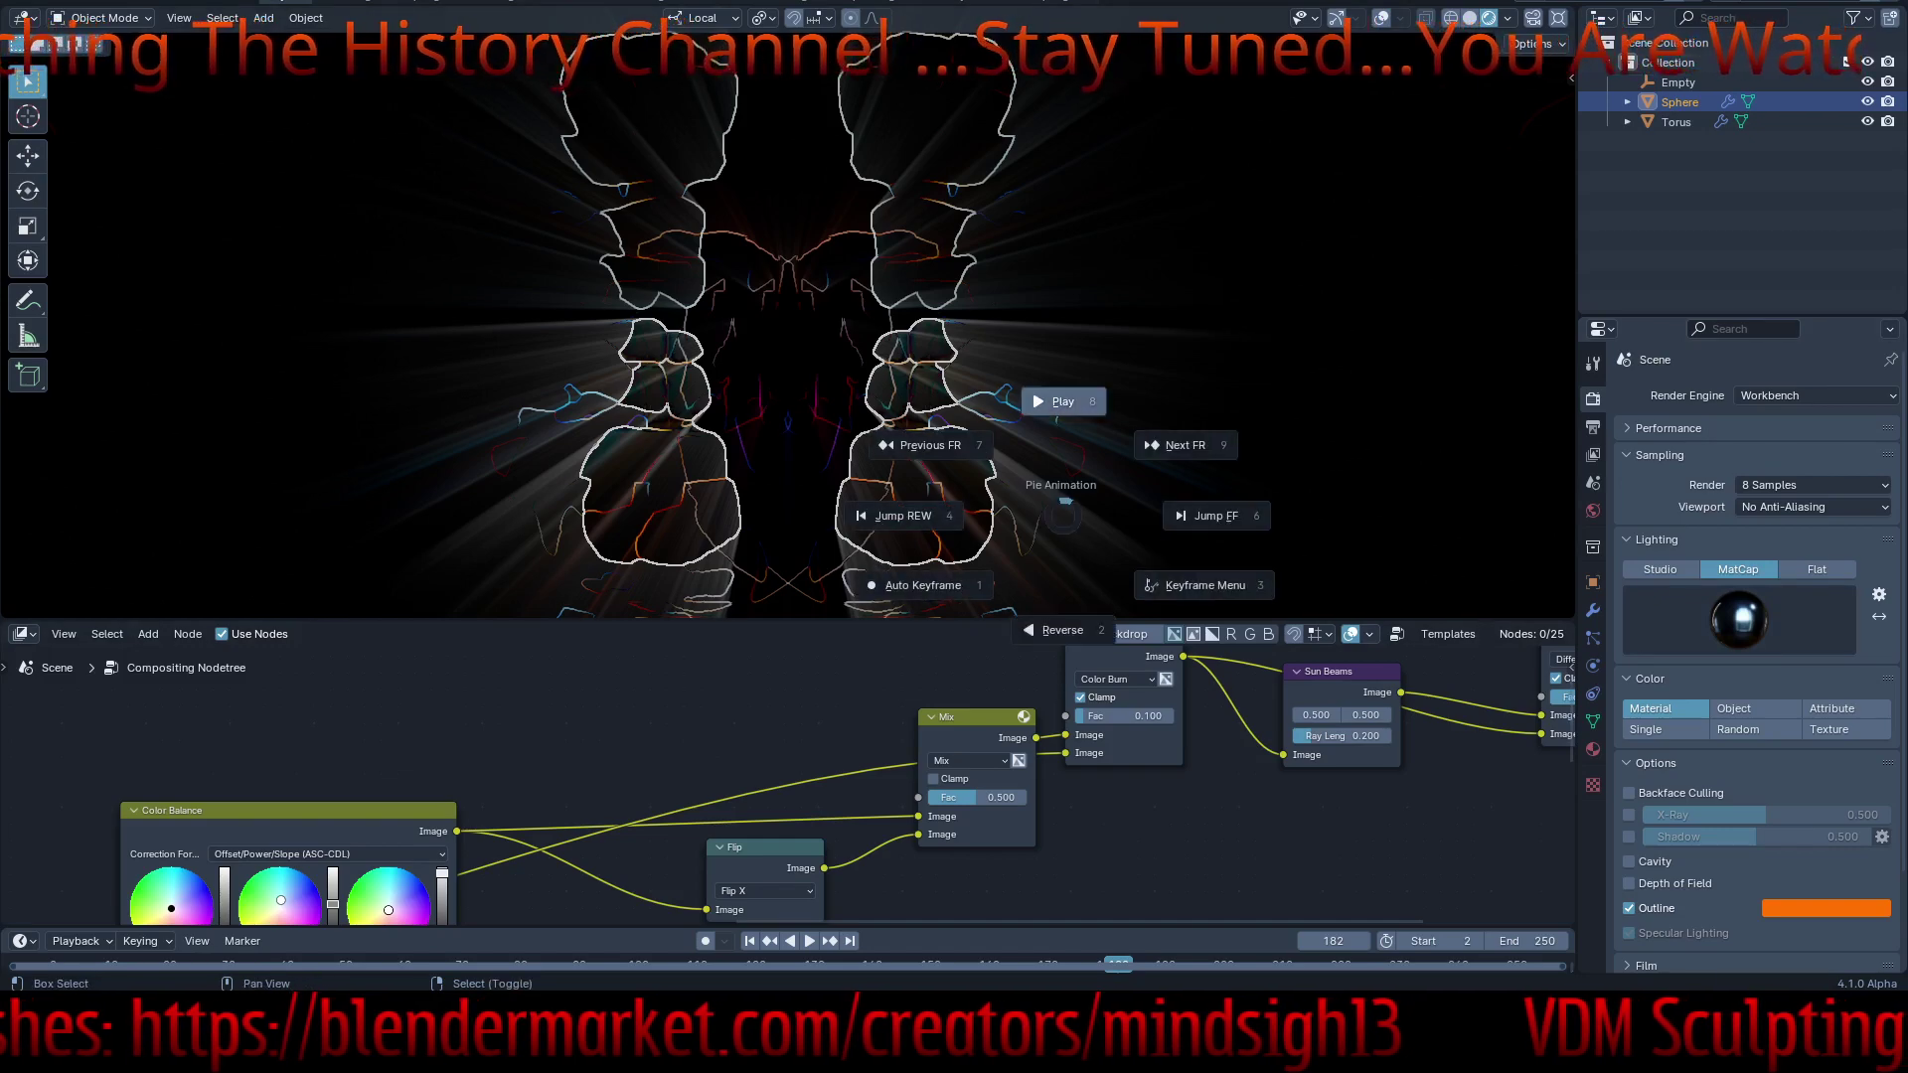
pyautogui.click(1063, 401)
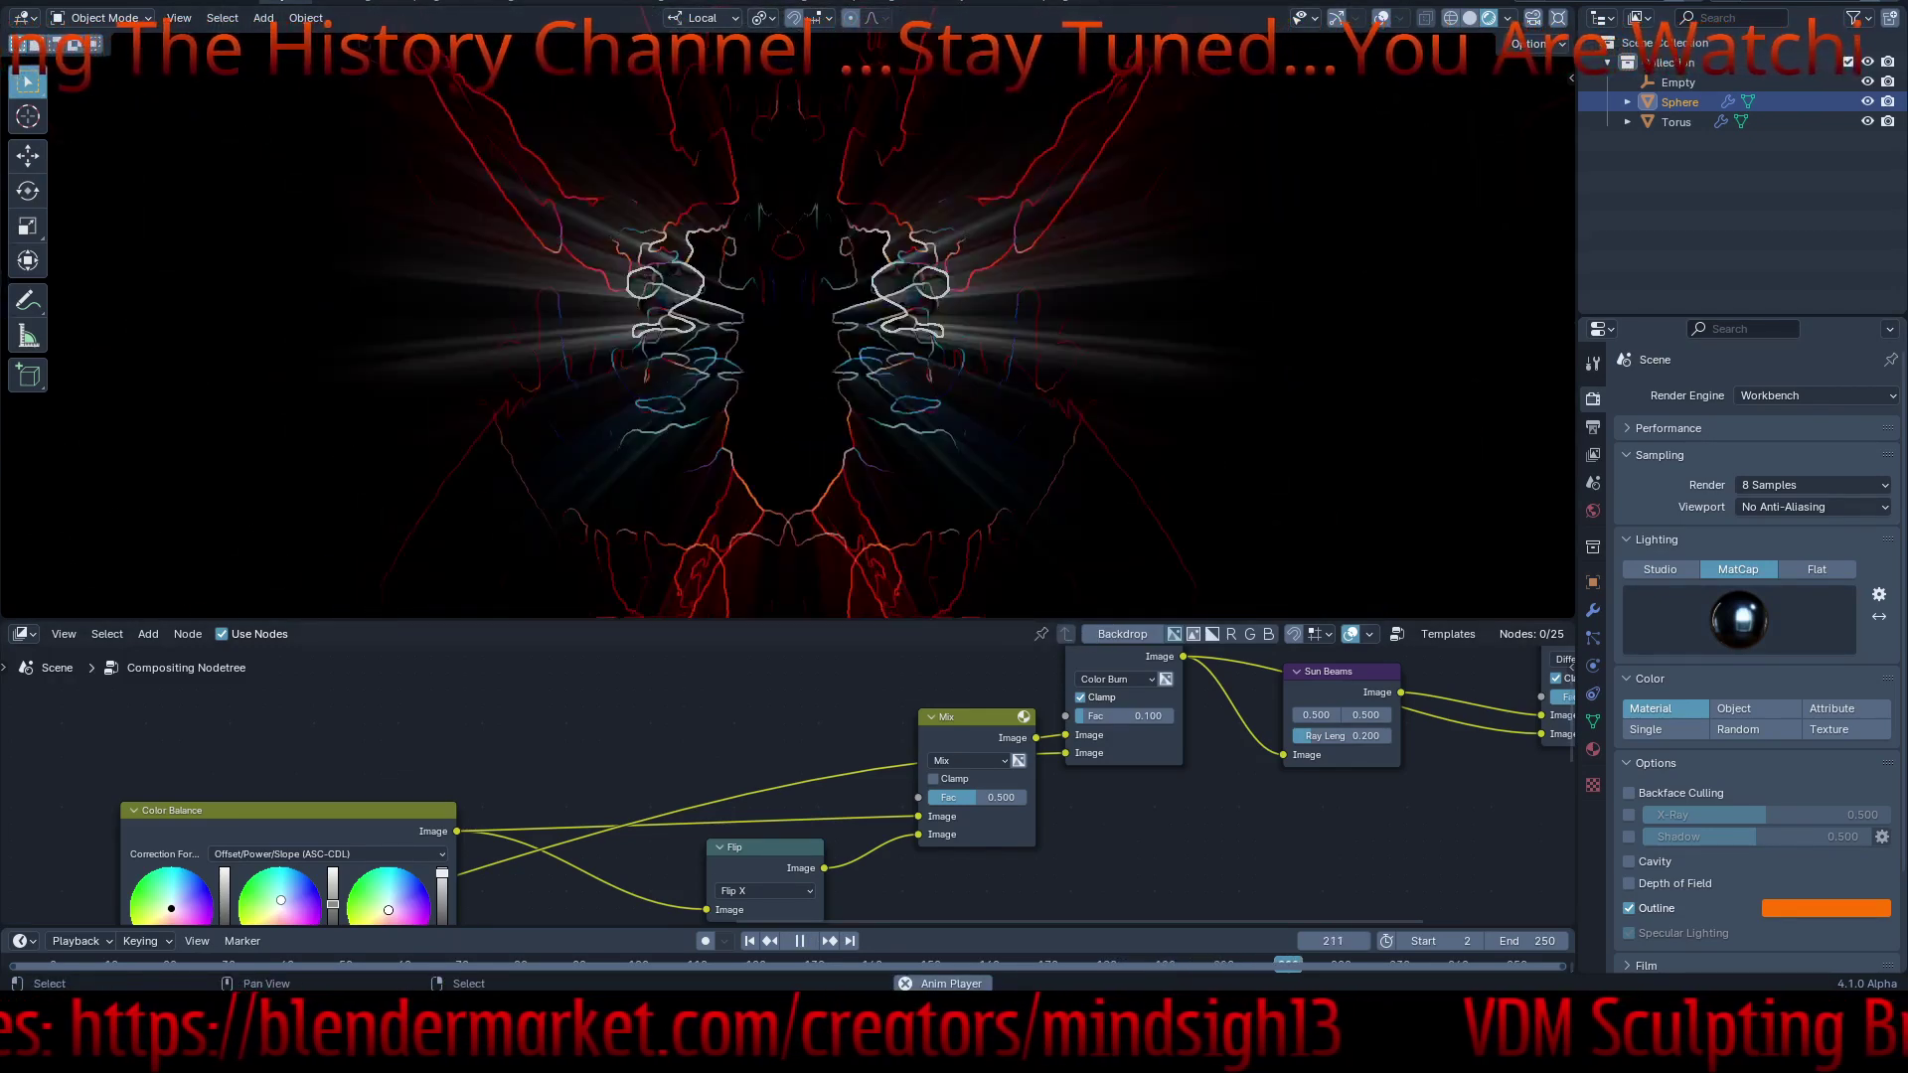
pyautogui.scroll(-2, 1089, 834)
pyautogui.moveTo(1284, 755); pyautogui.dragTo(949, 825, button='middle')
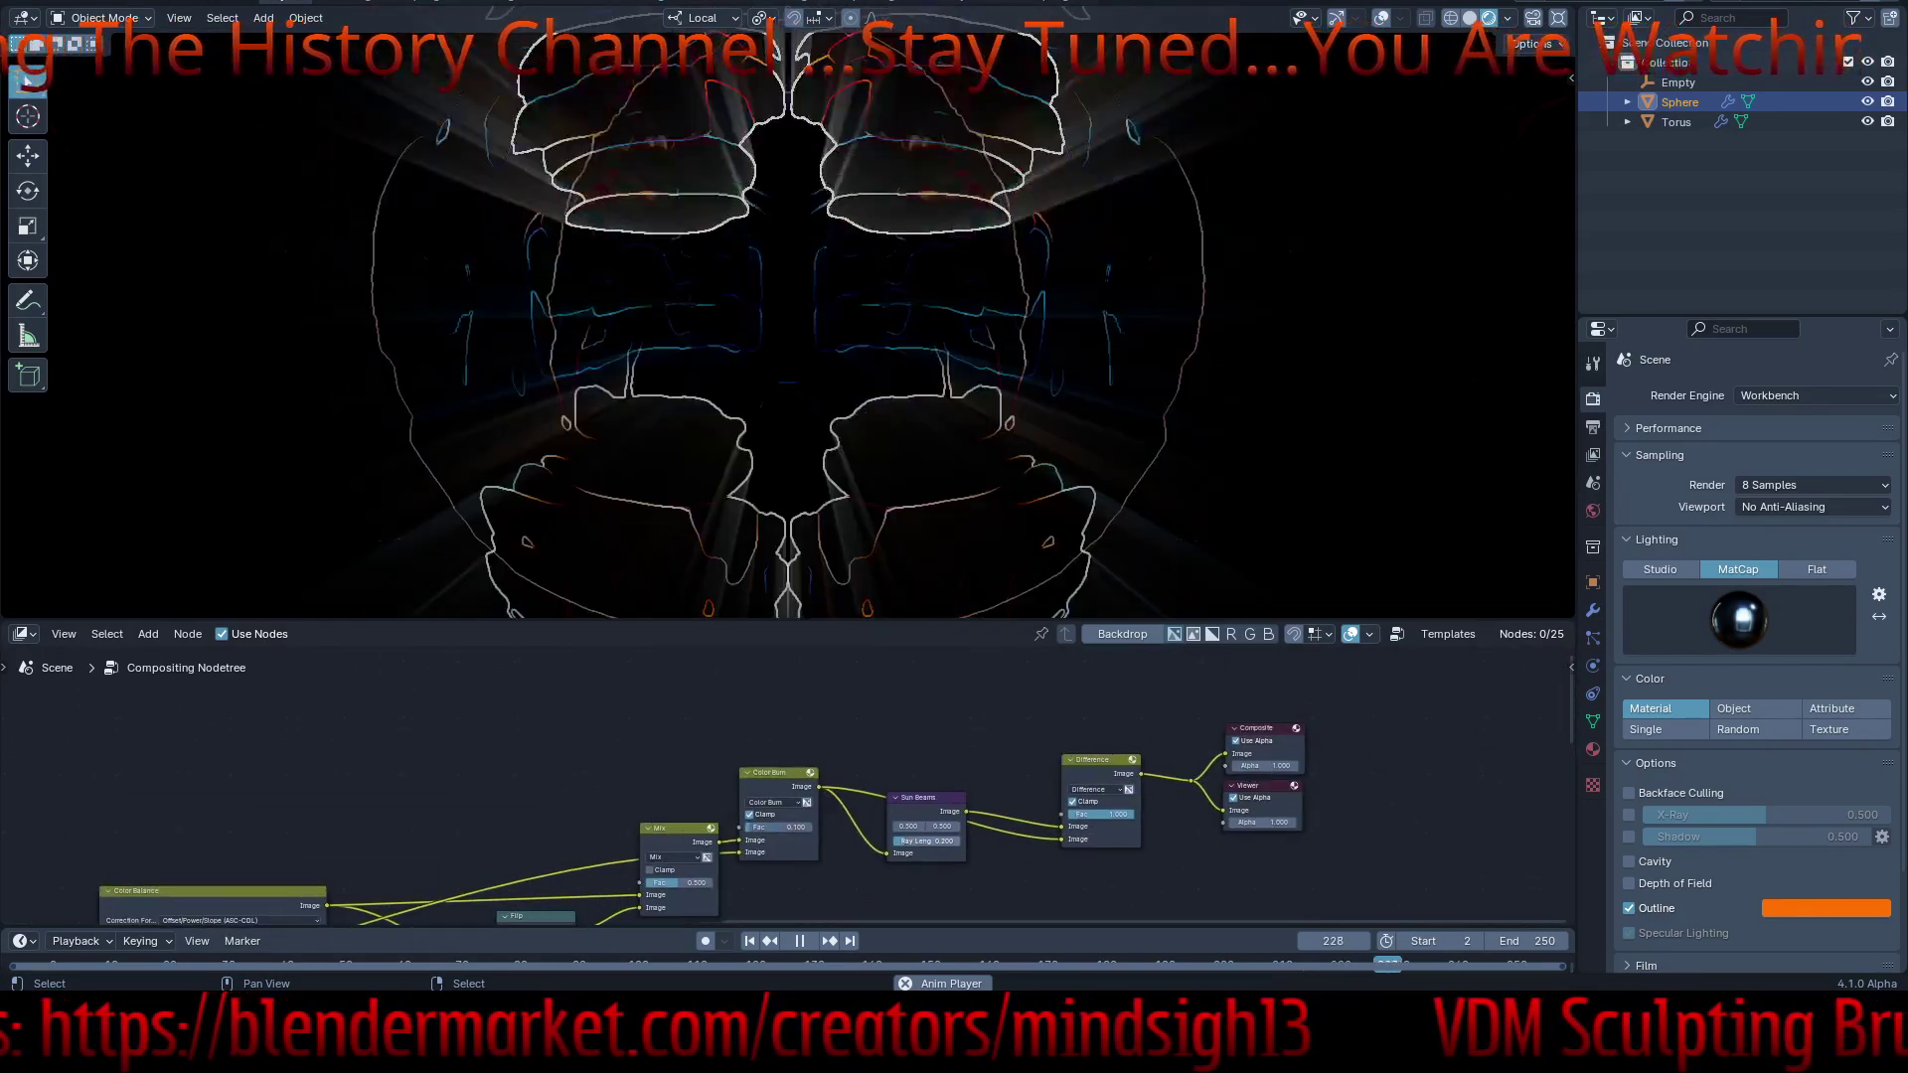
pyautogui.scroll(6, 949, 825)
pyautogui.moveTo(852, 867); pyautogui.dragTo(1130, 825)
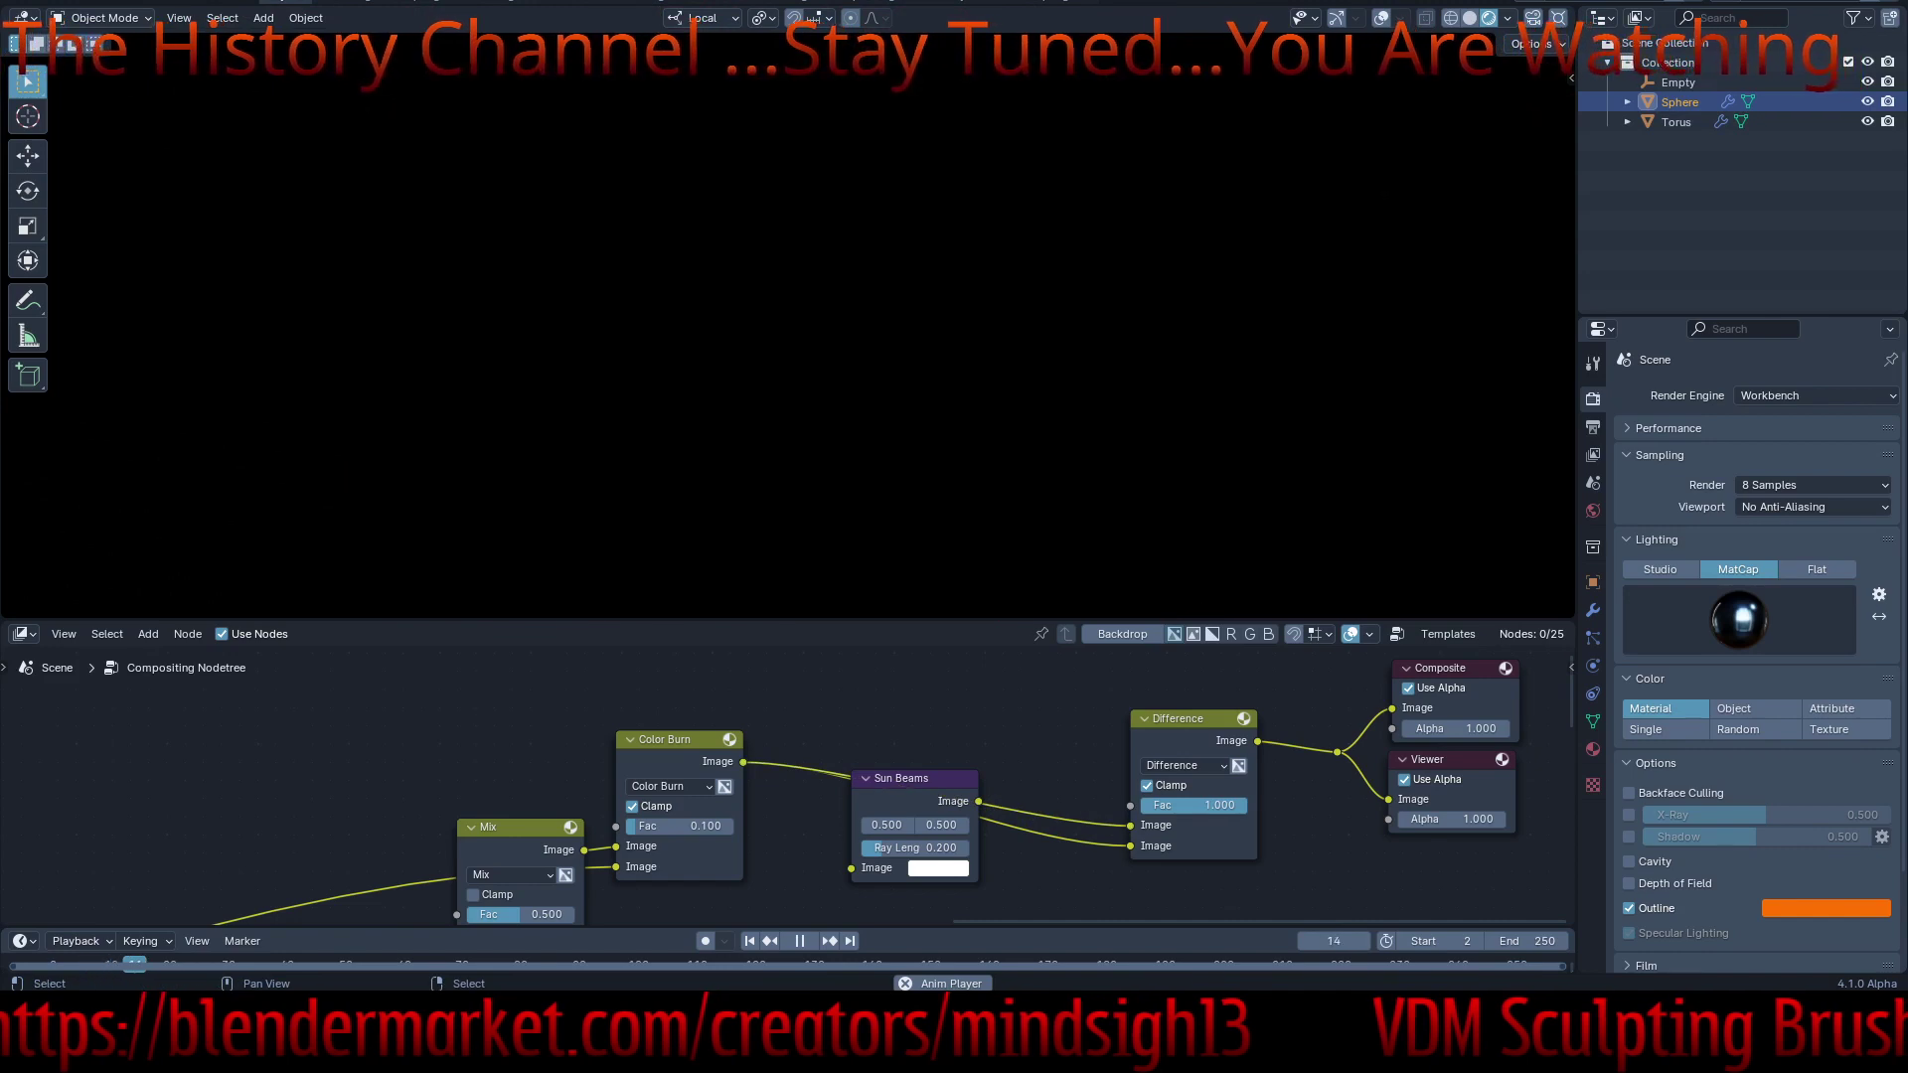
pyautogui.moveTo(924, 779); pyautogui.dragTo(875, 847)
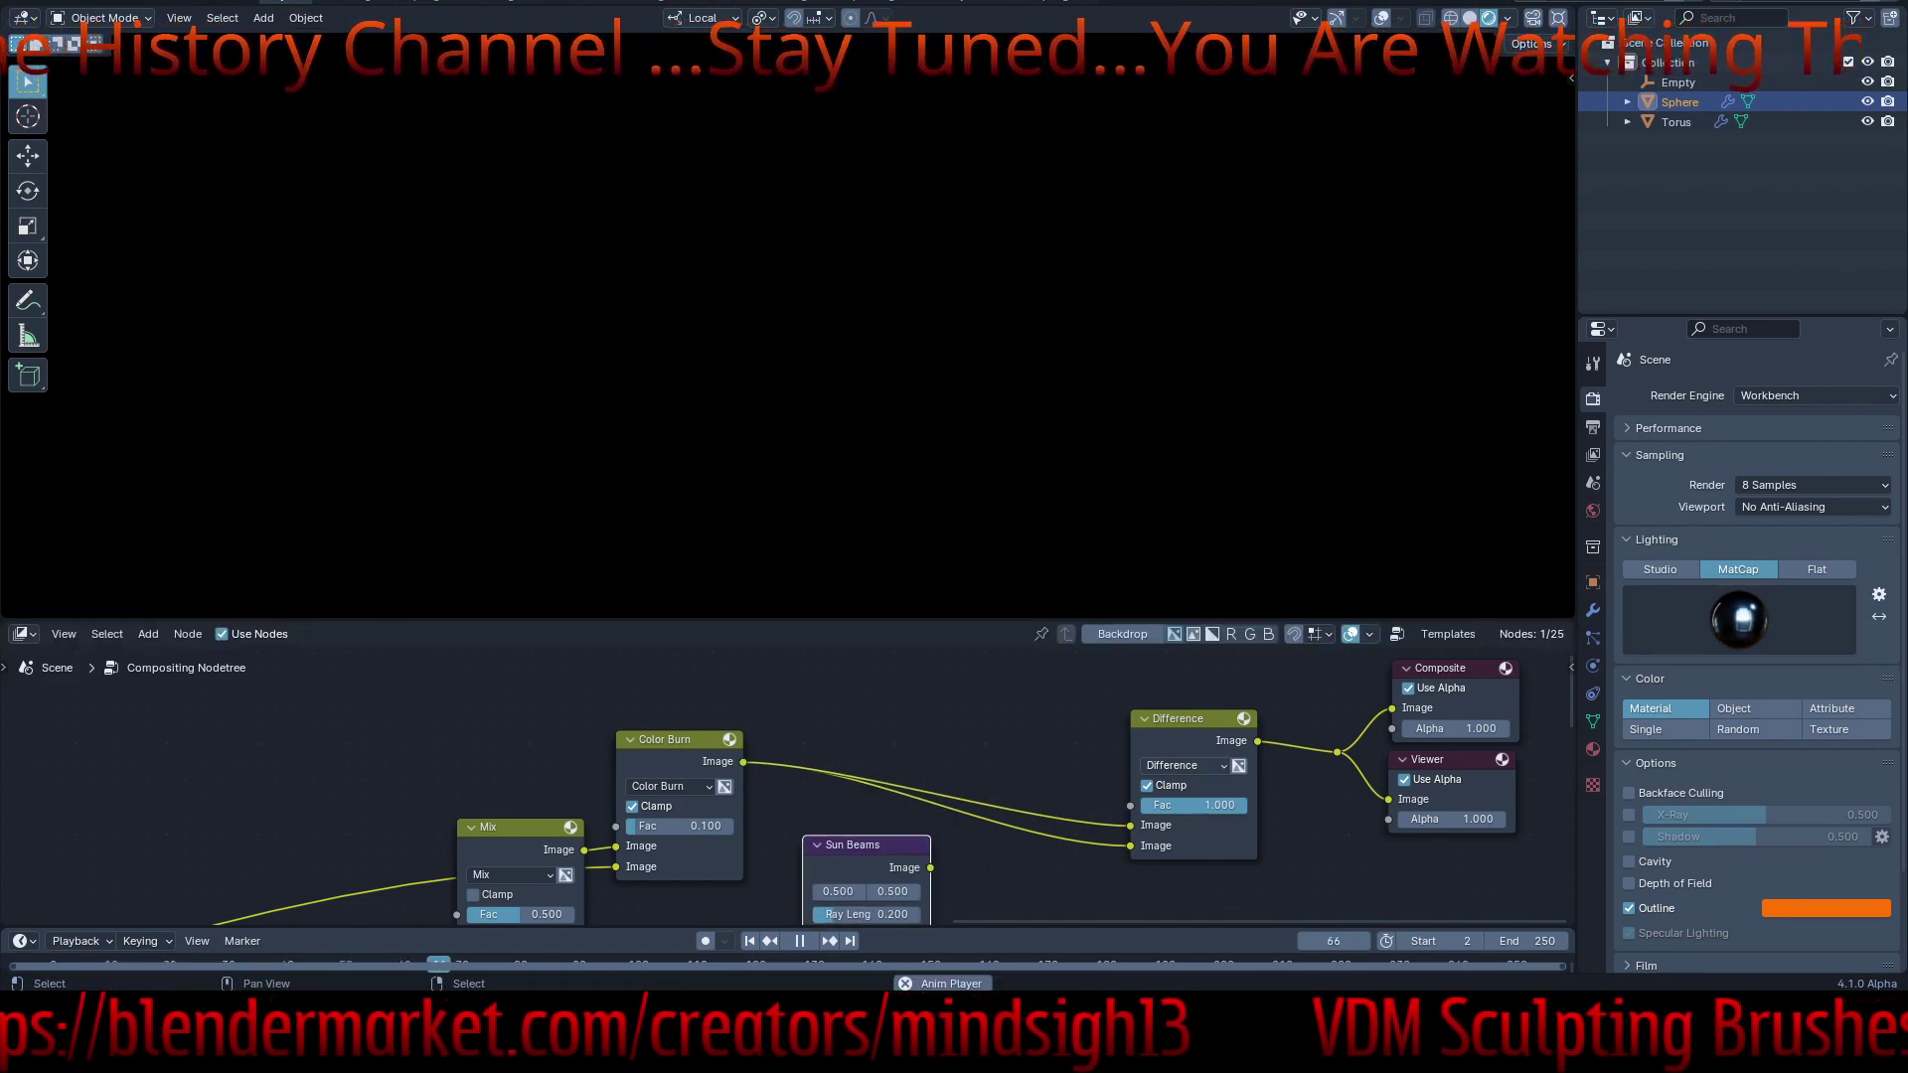
# - Switch the final Difference node's blending mode to Add and delete the disconnected Sun Beams node
pyautogui.click(1180, 766)
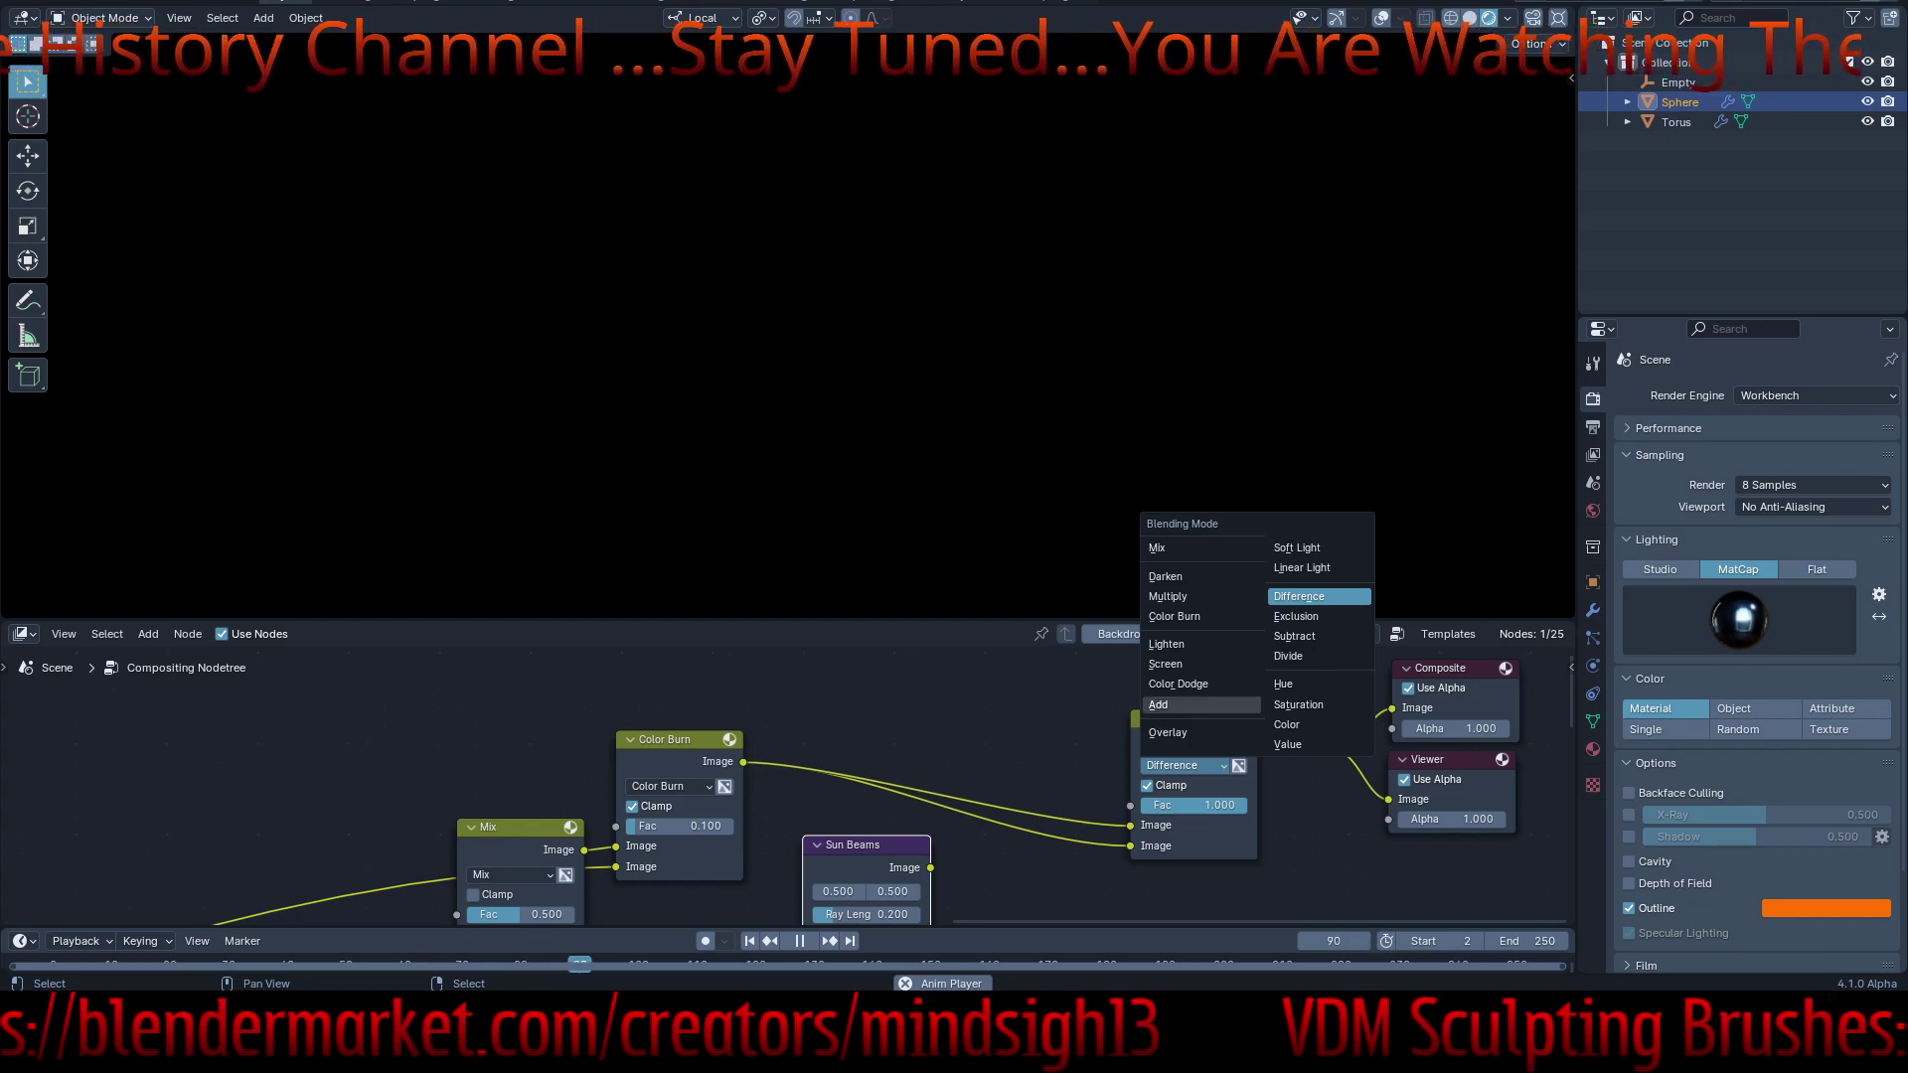
pyautogui.click(1159, 705)
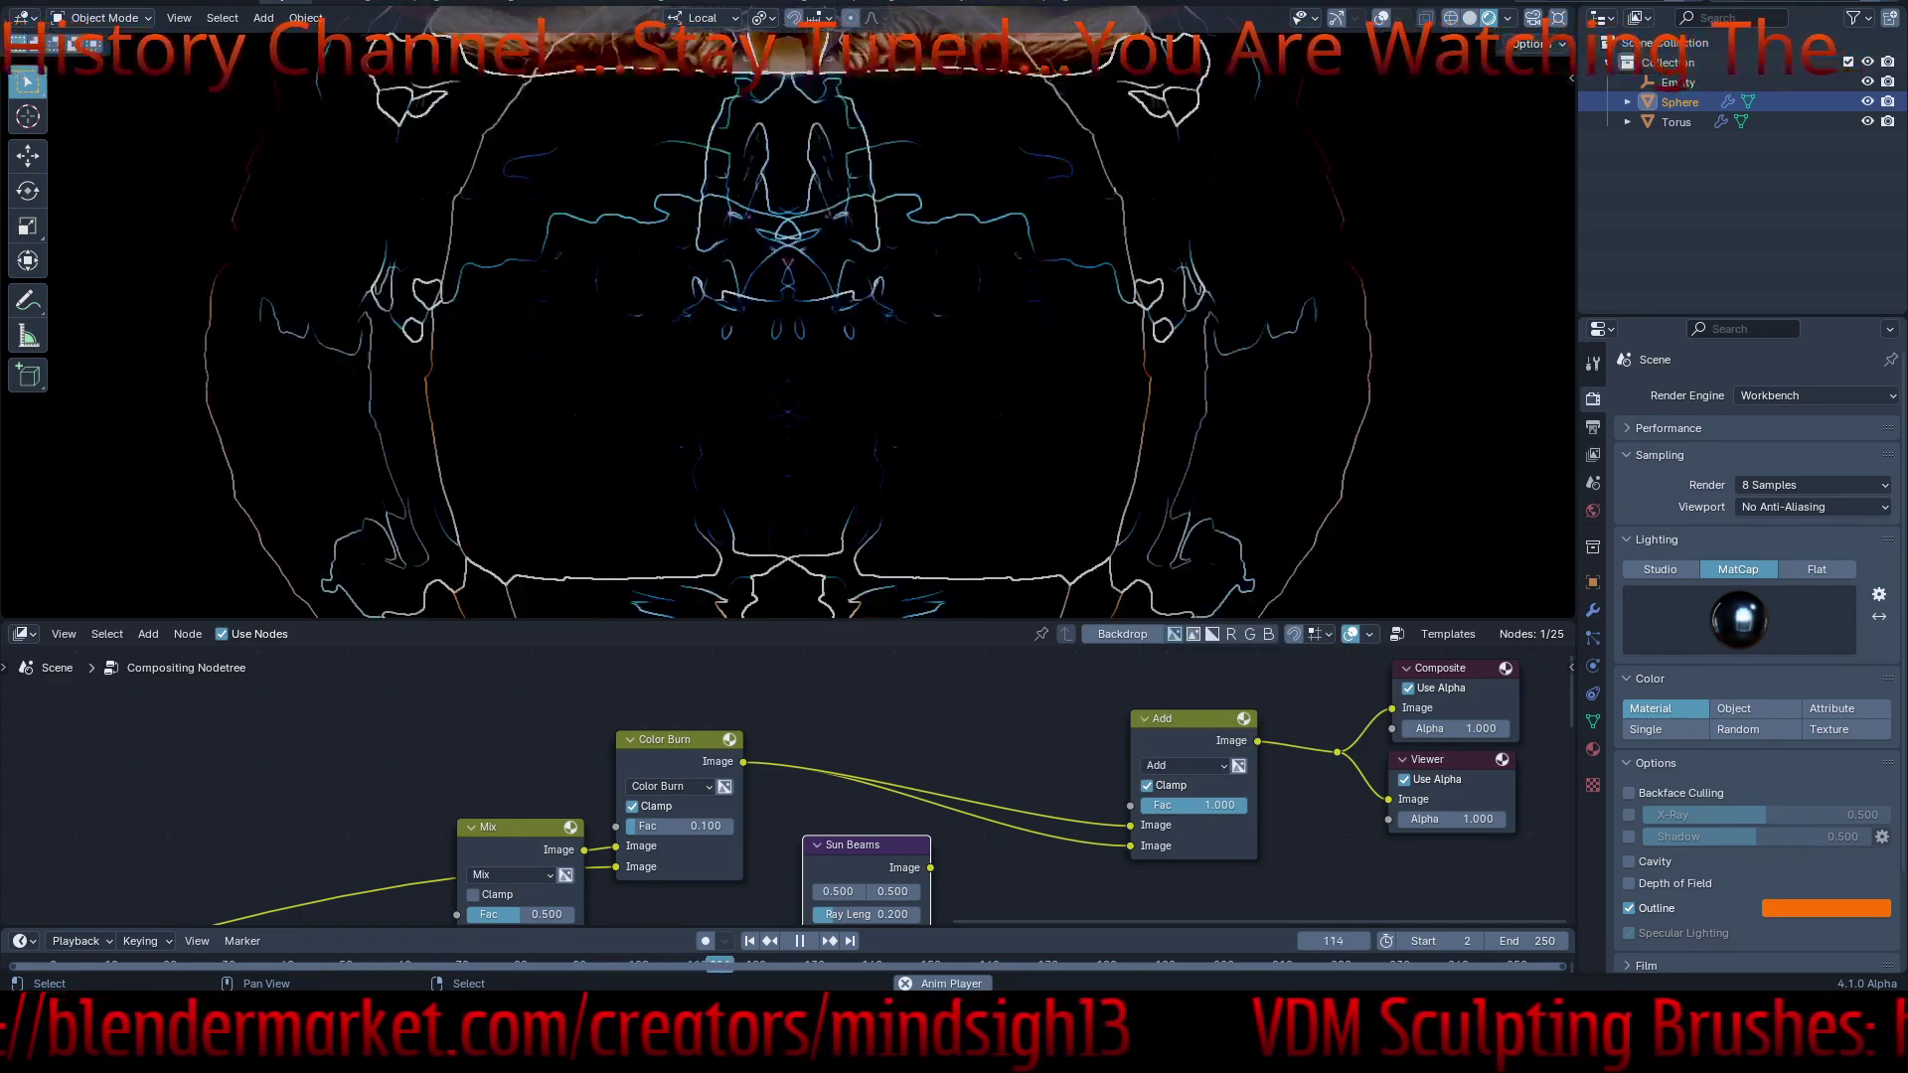
pyautogui.press('Delete')
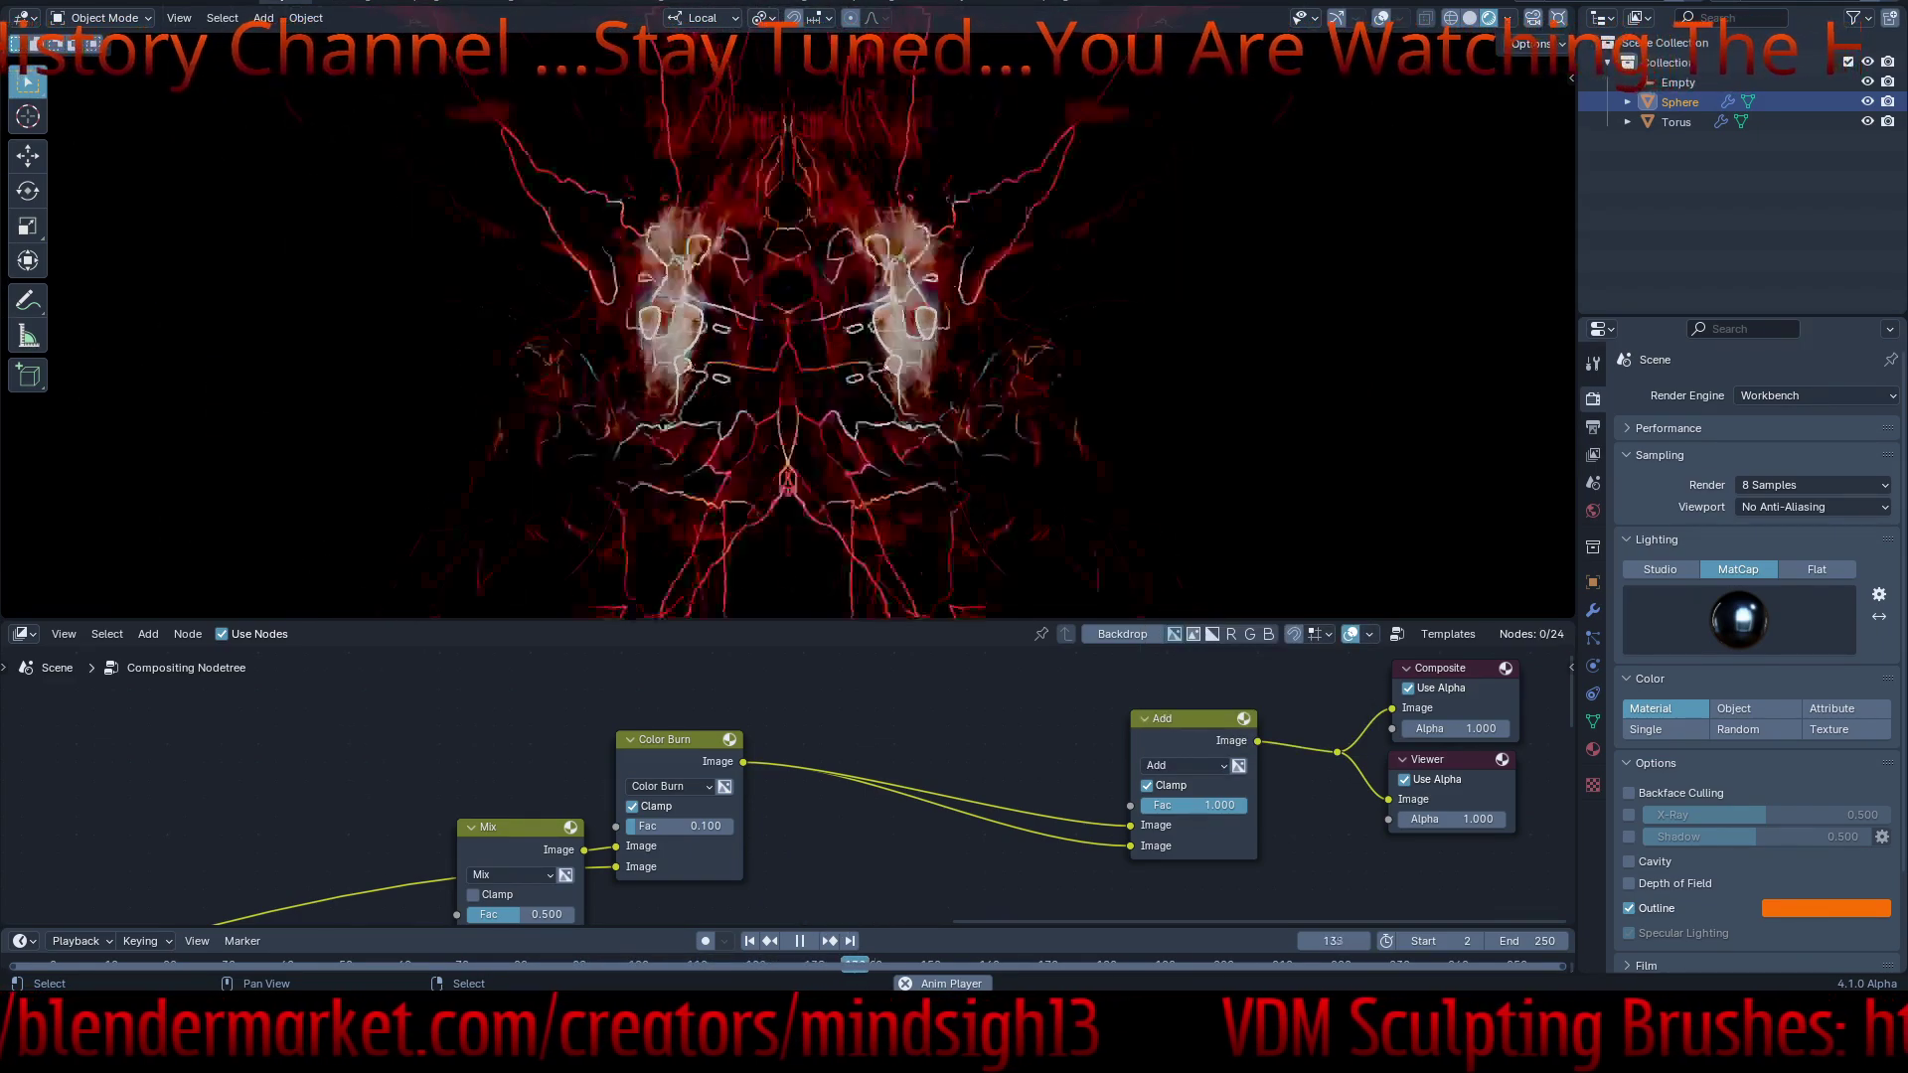
# - Add a Directional Blur node on the link from Color Burn to the Add node's second image input
pyautogui.hotkey('shift', 'a')
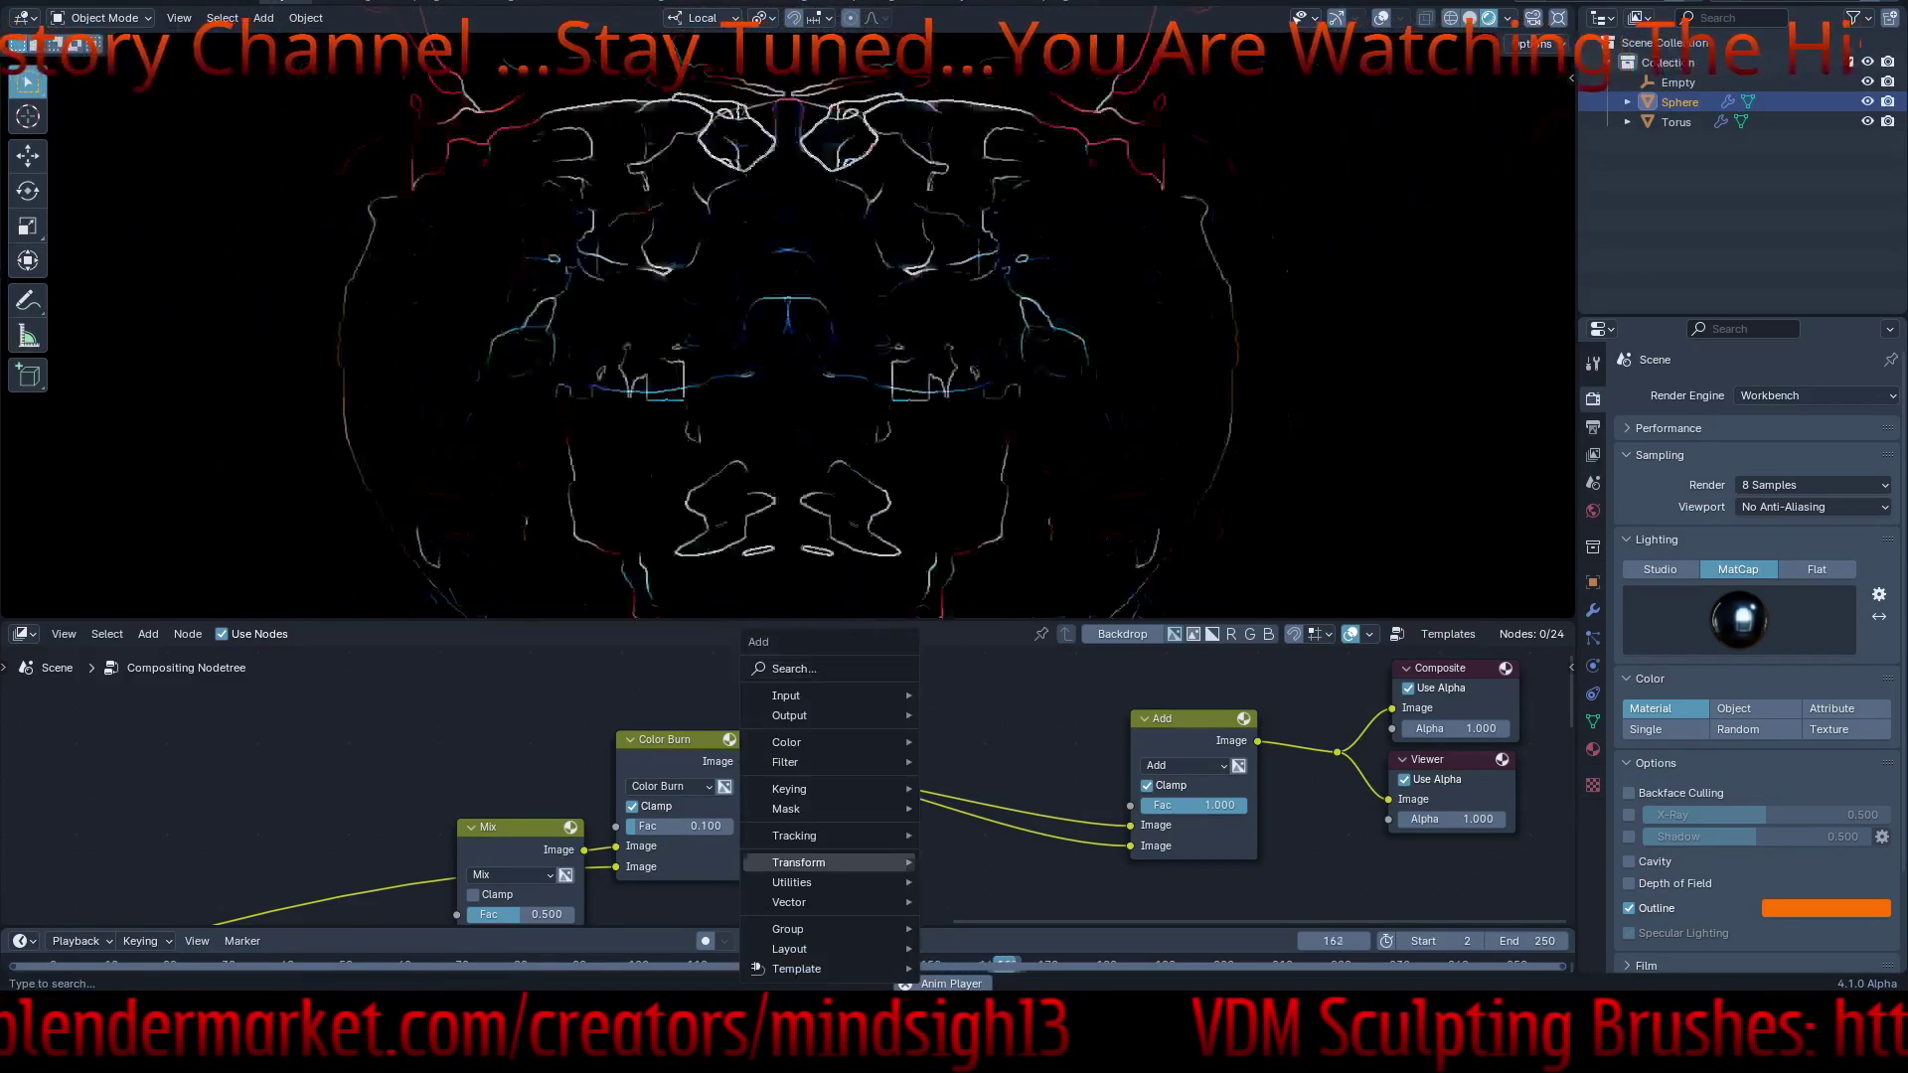
pyautogui.moveTo(795, 863)
pyautogui.moveTo(795, 762)
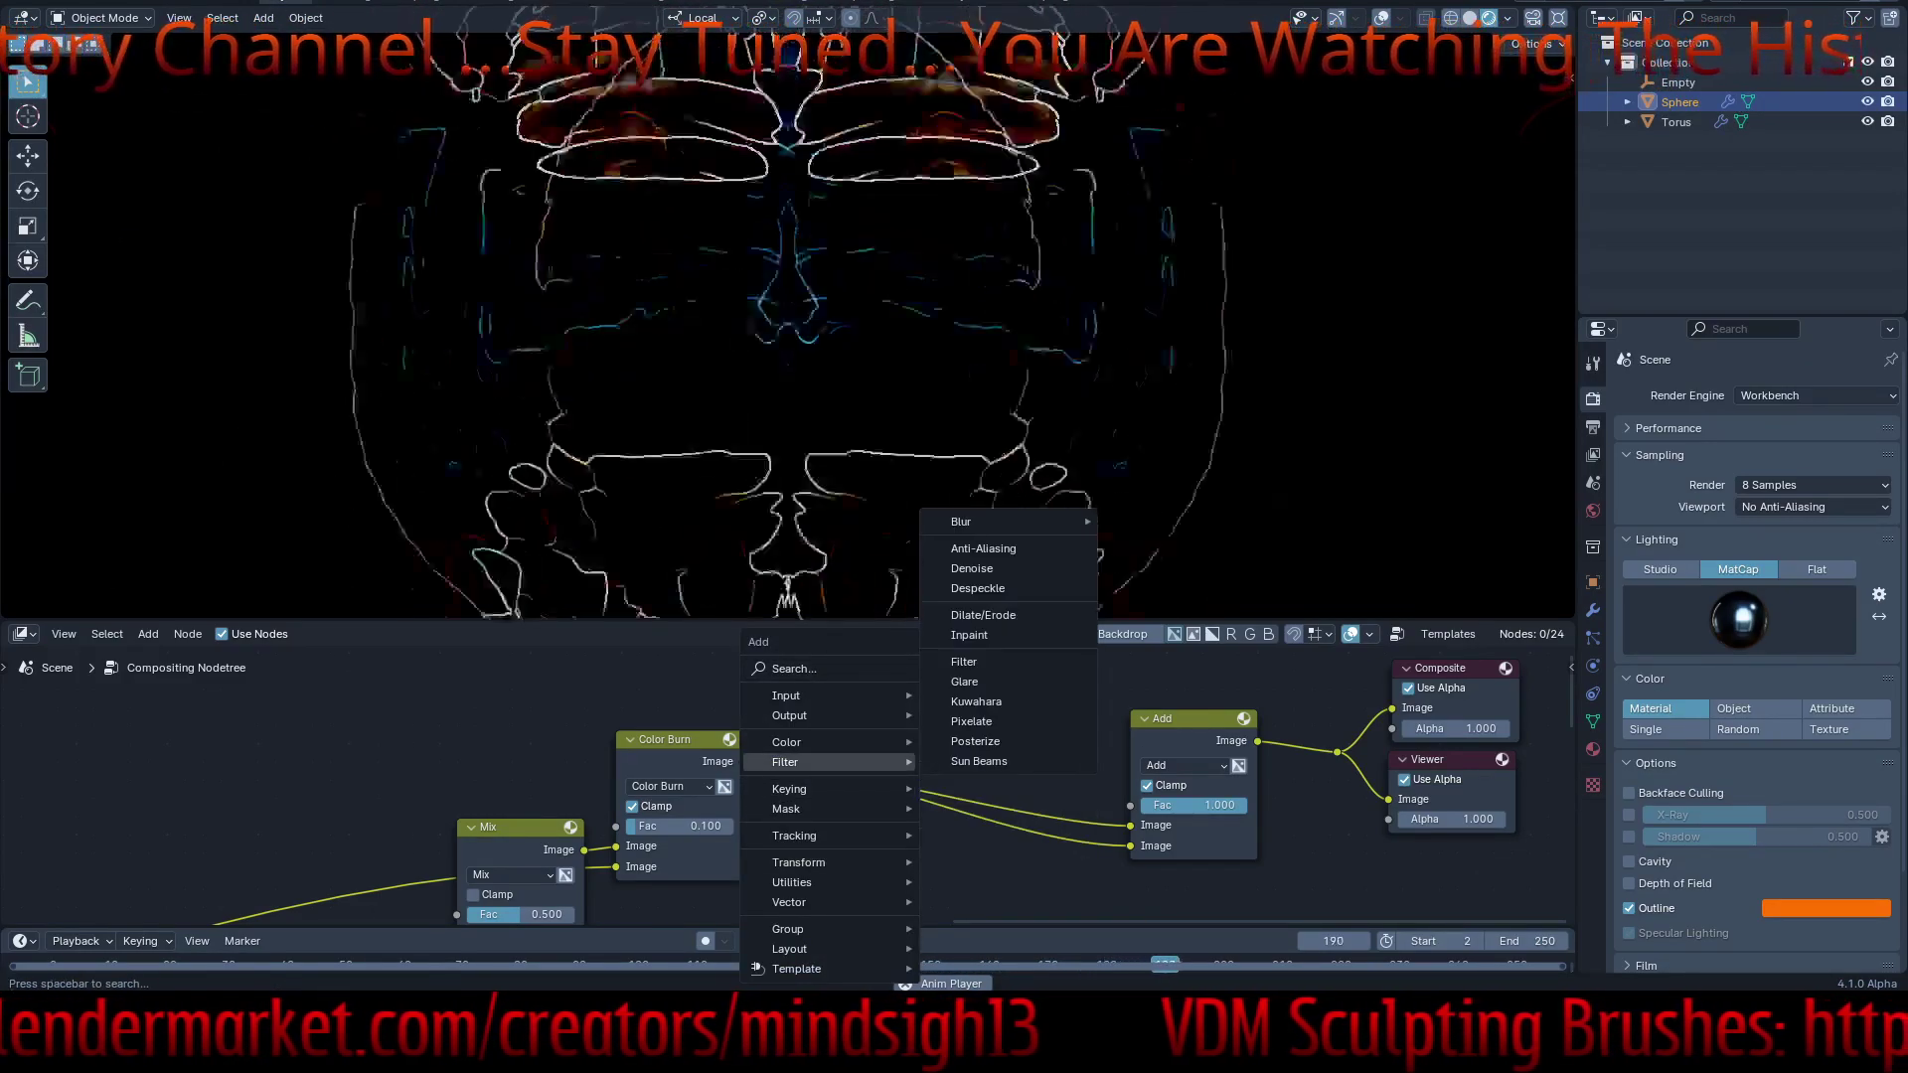
pyautogui.moveTo(1053, 522)
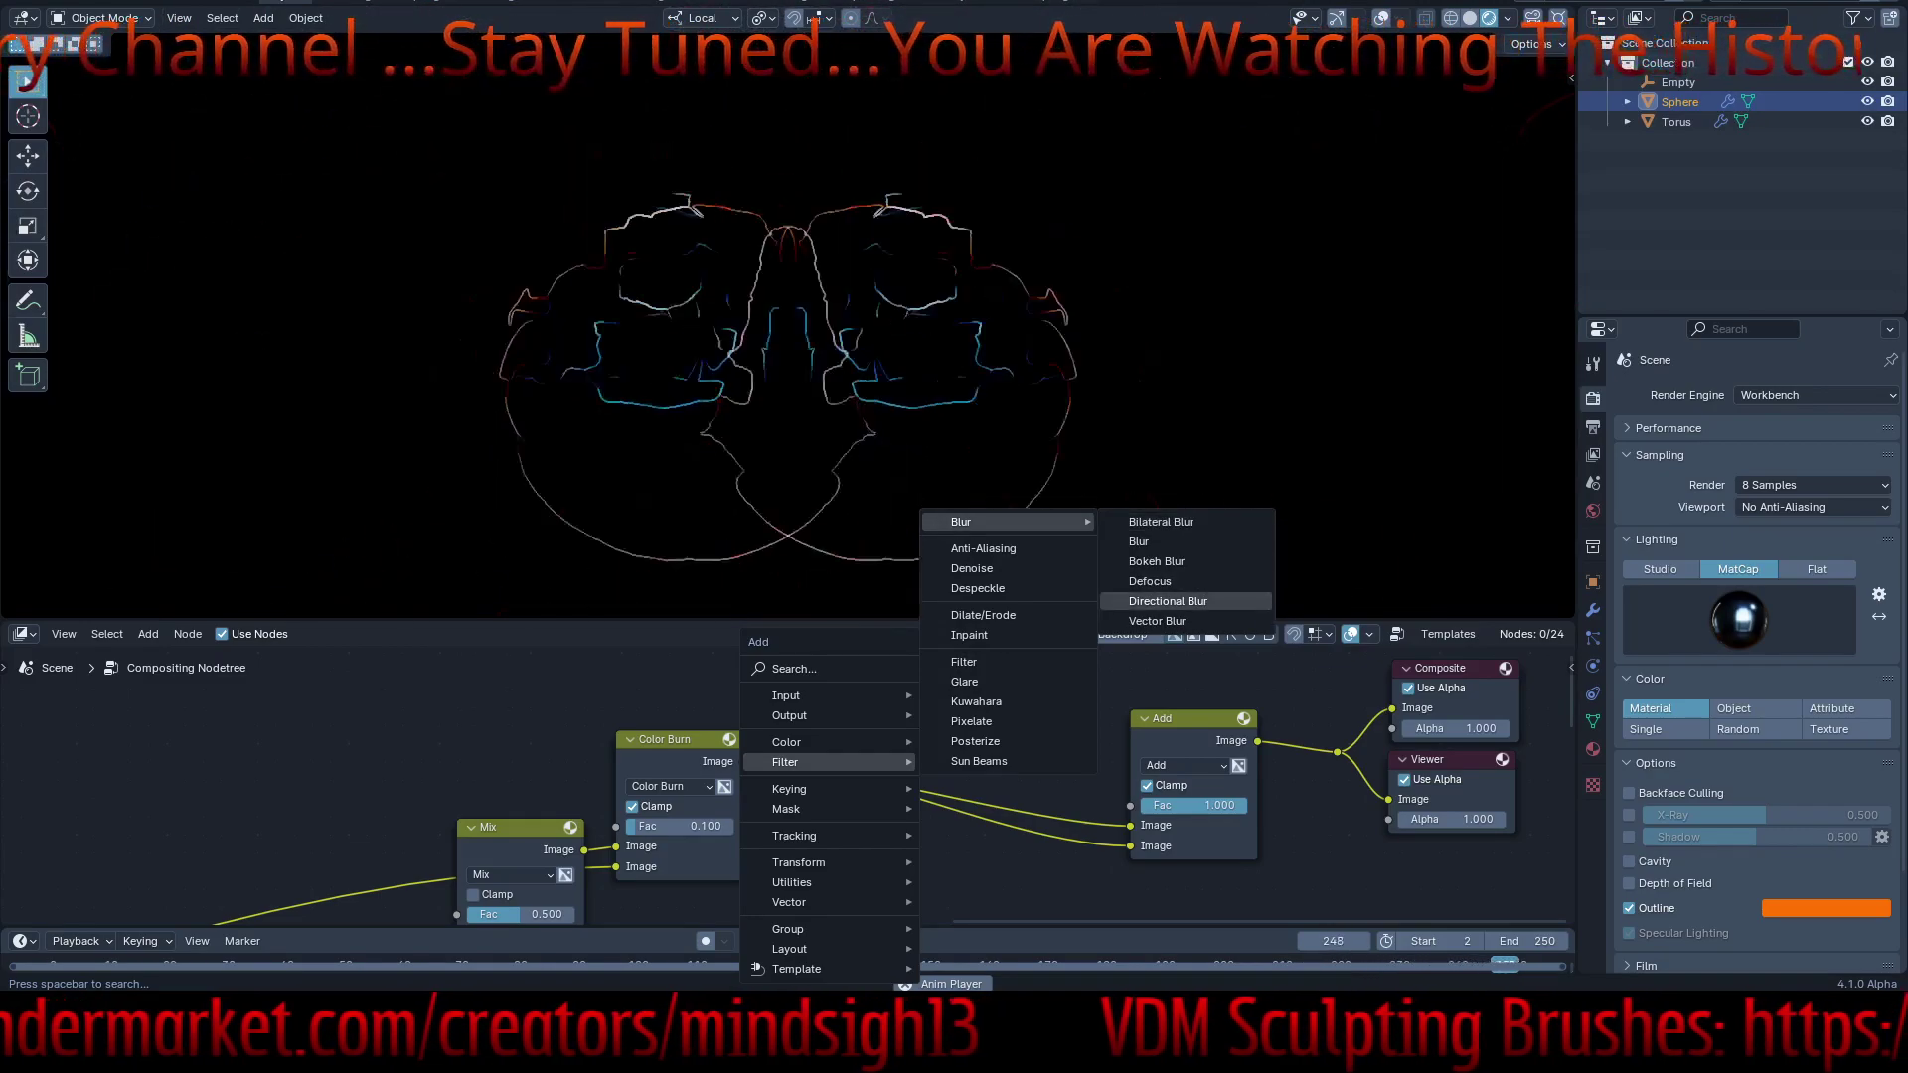
pyautogui.click(1168, 601)
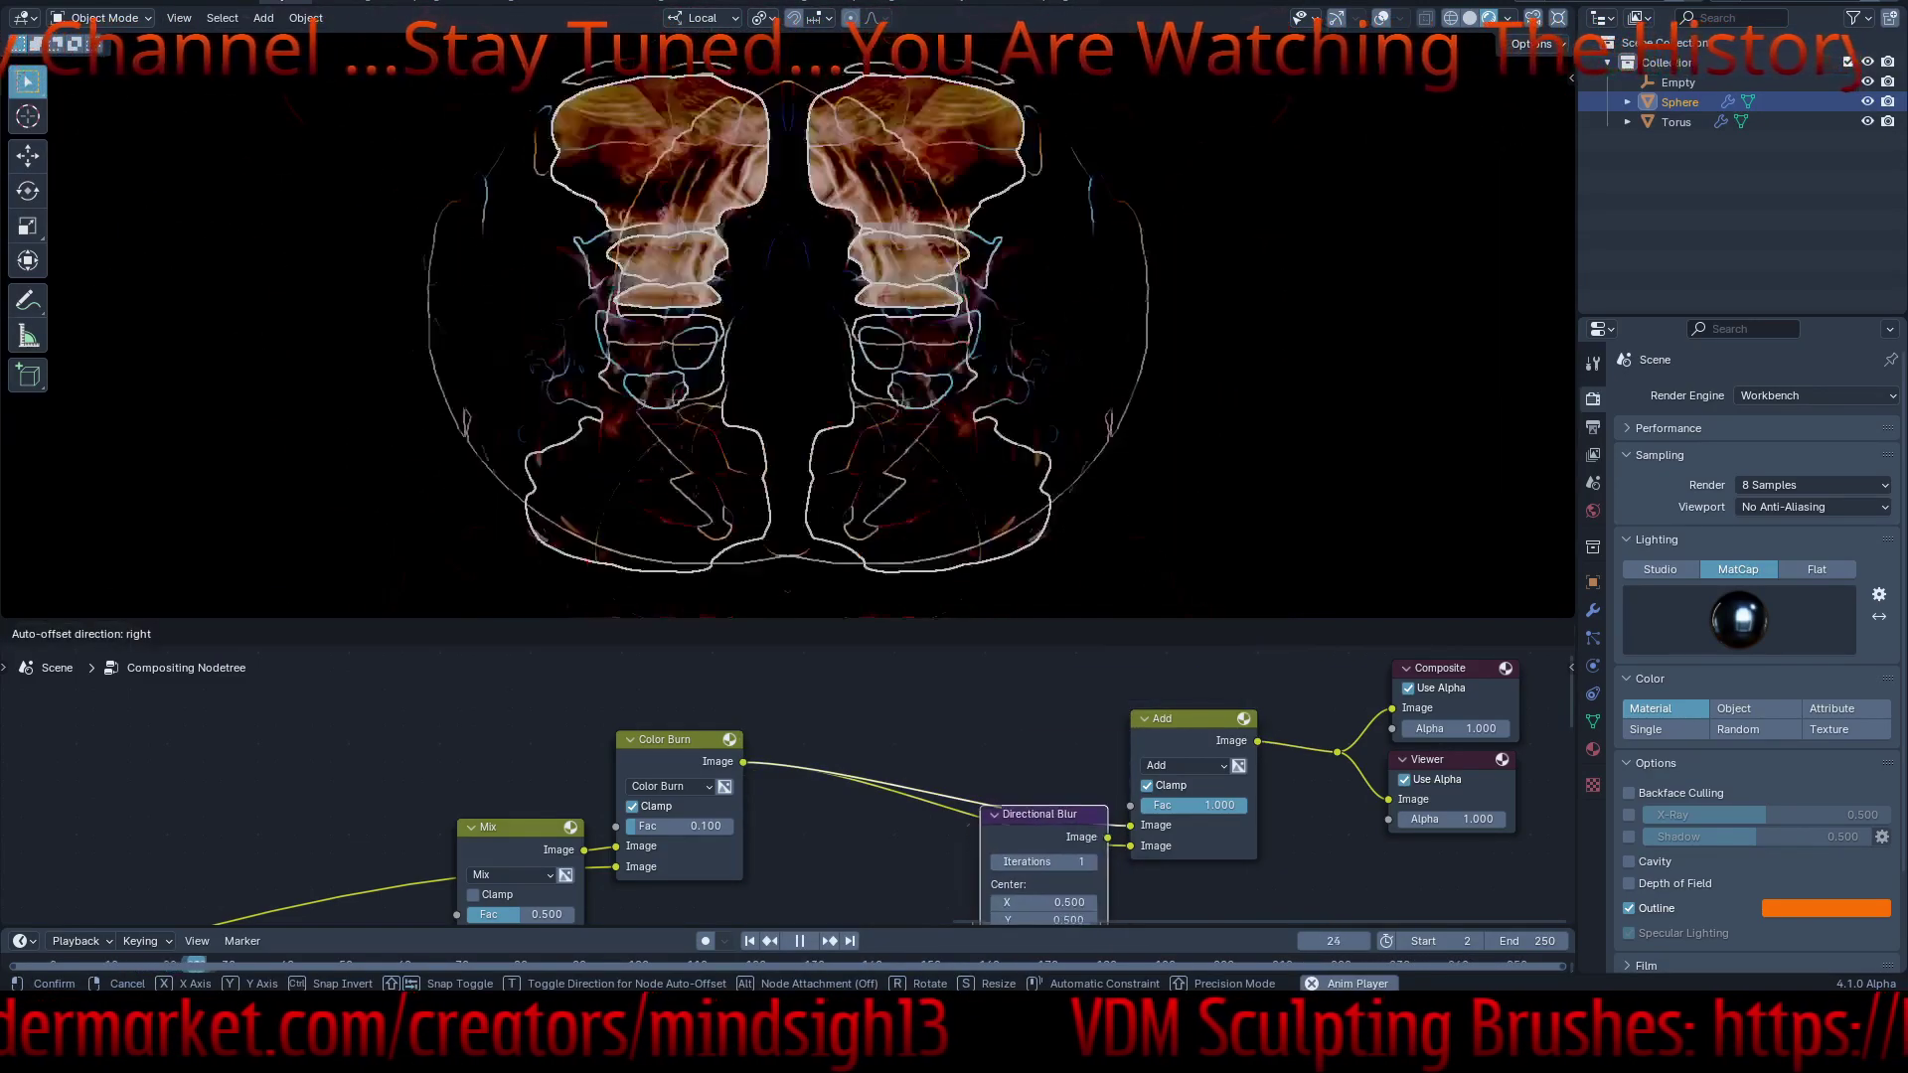
pyautogui.click(932, 814)
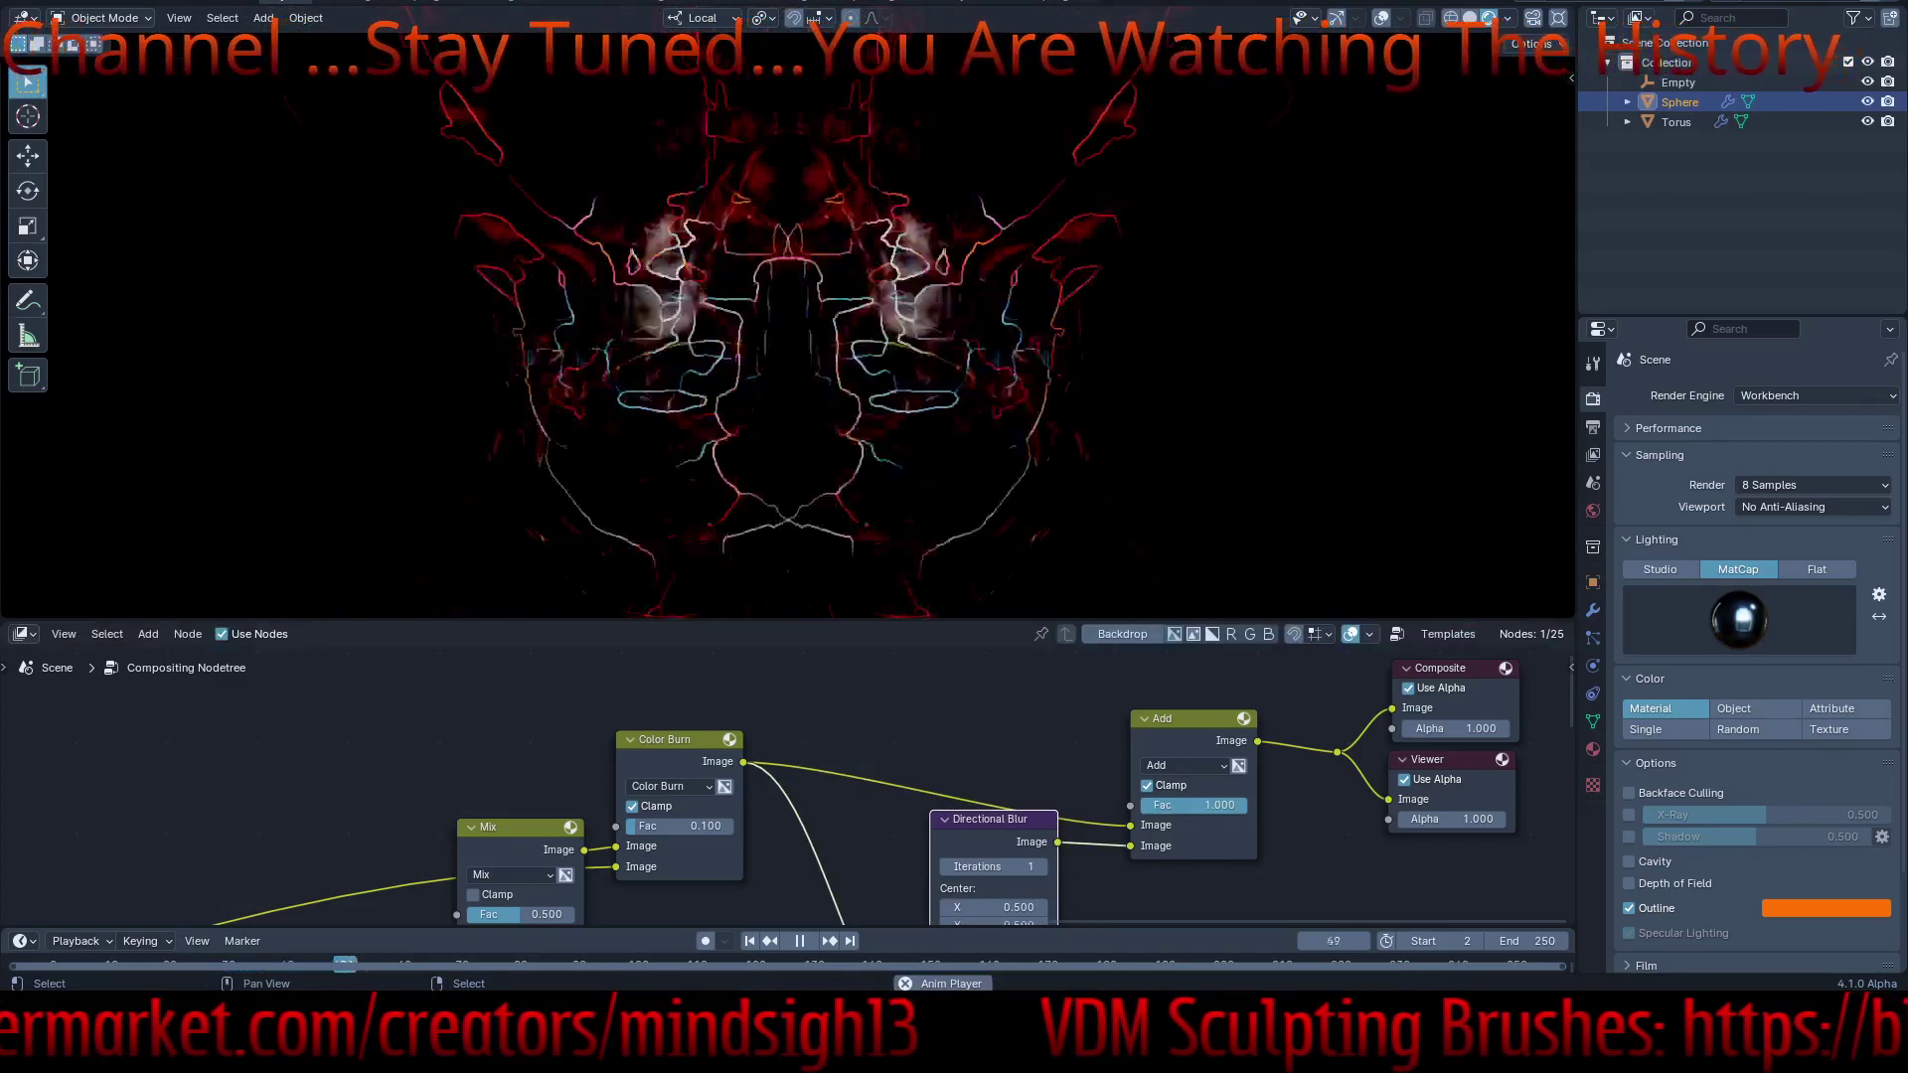
# - Set the Directional Blur node's Spin to 360° and its Iterations to 2
pyautogui.moveTo(939, 825); pyautogui.dragTo(1013, 622, button='middle')
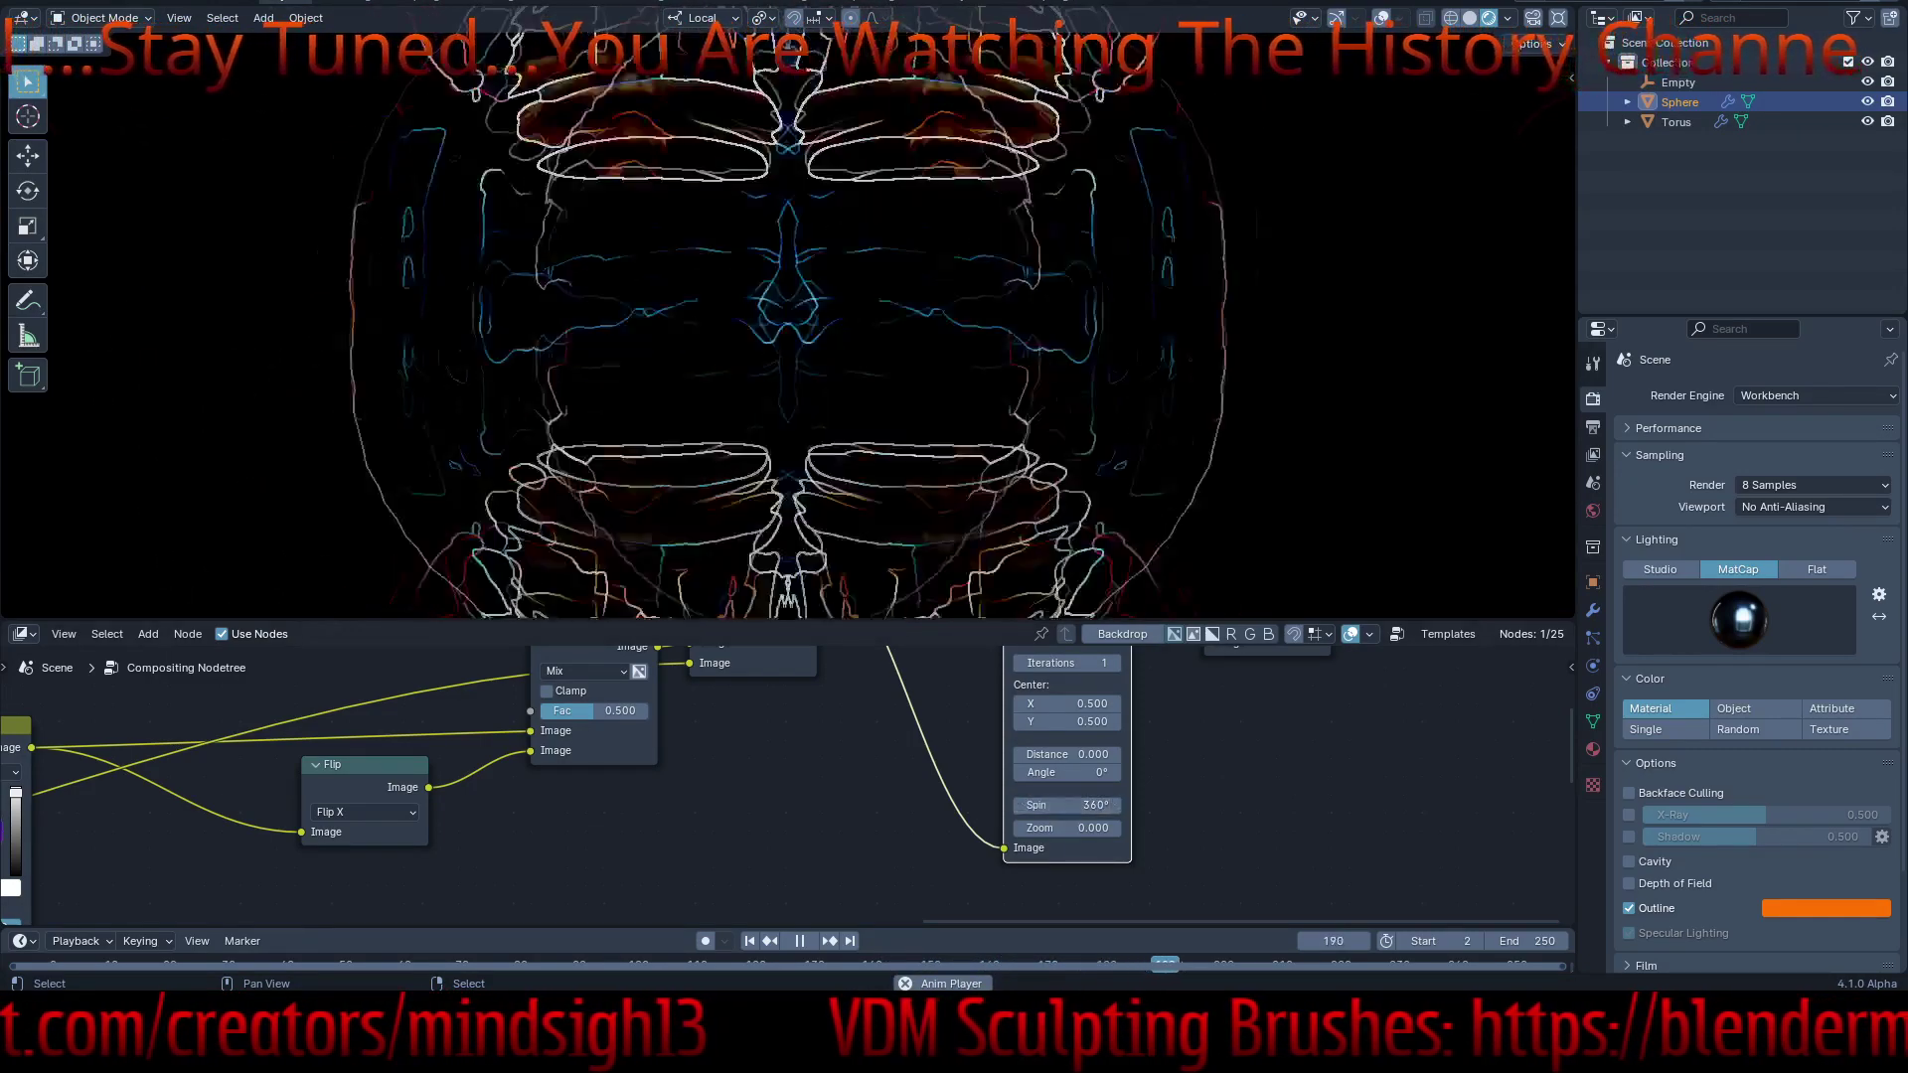
pyautogui.moveTo(1153, 776); pyautogui.dragTo(1112, 861, button='middle')
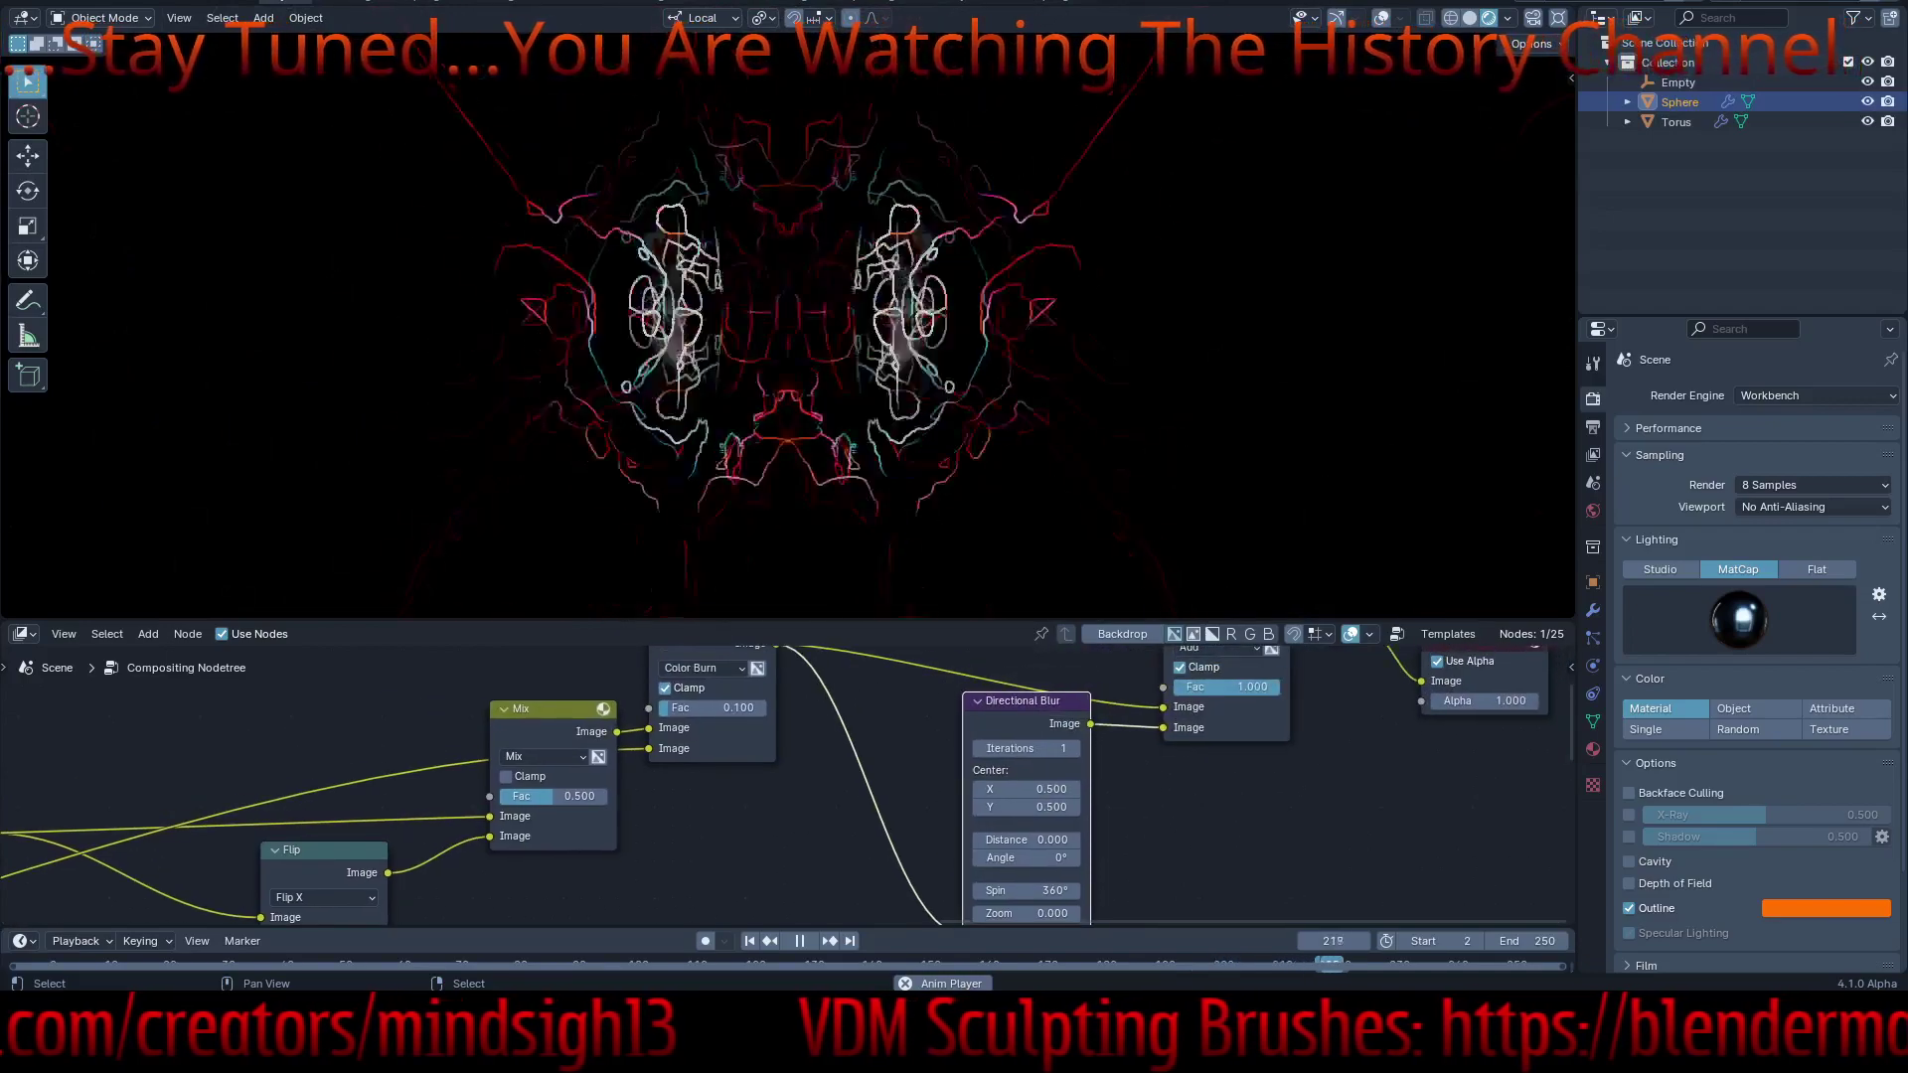
pyautogui.click(1074, 748)
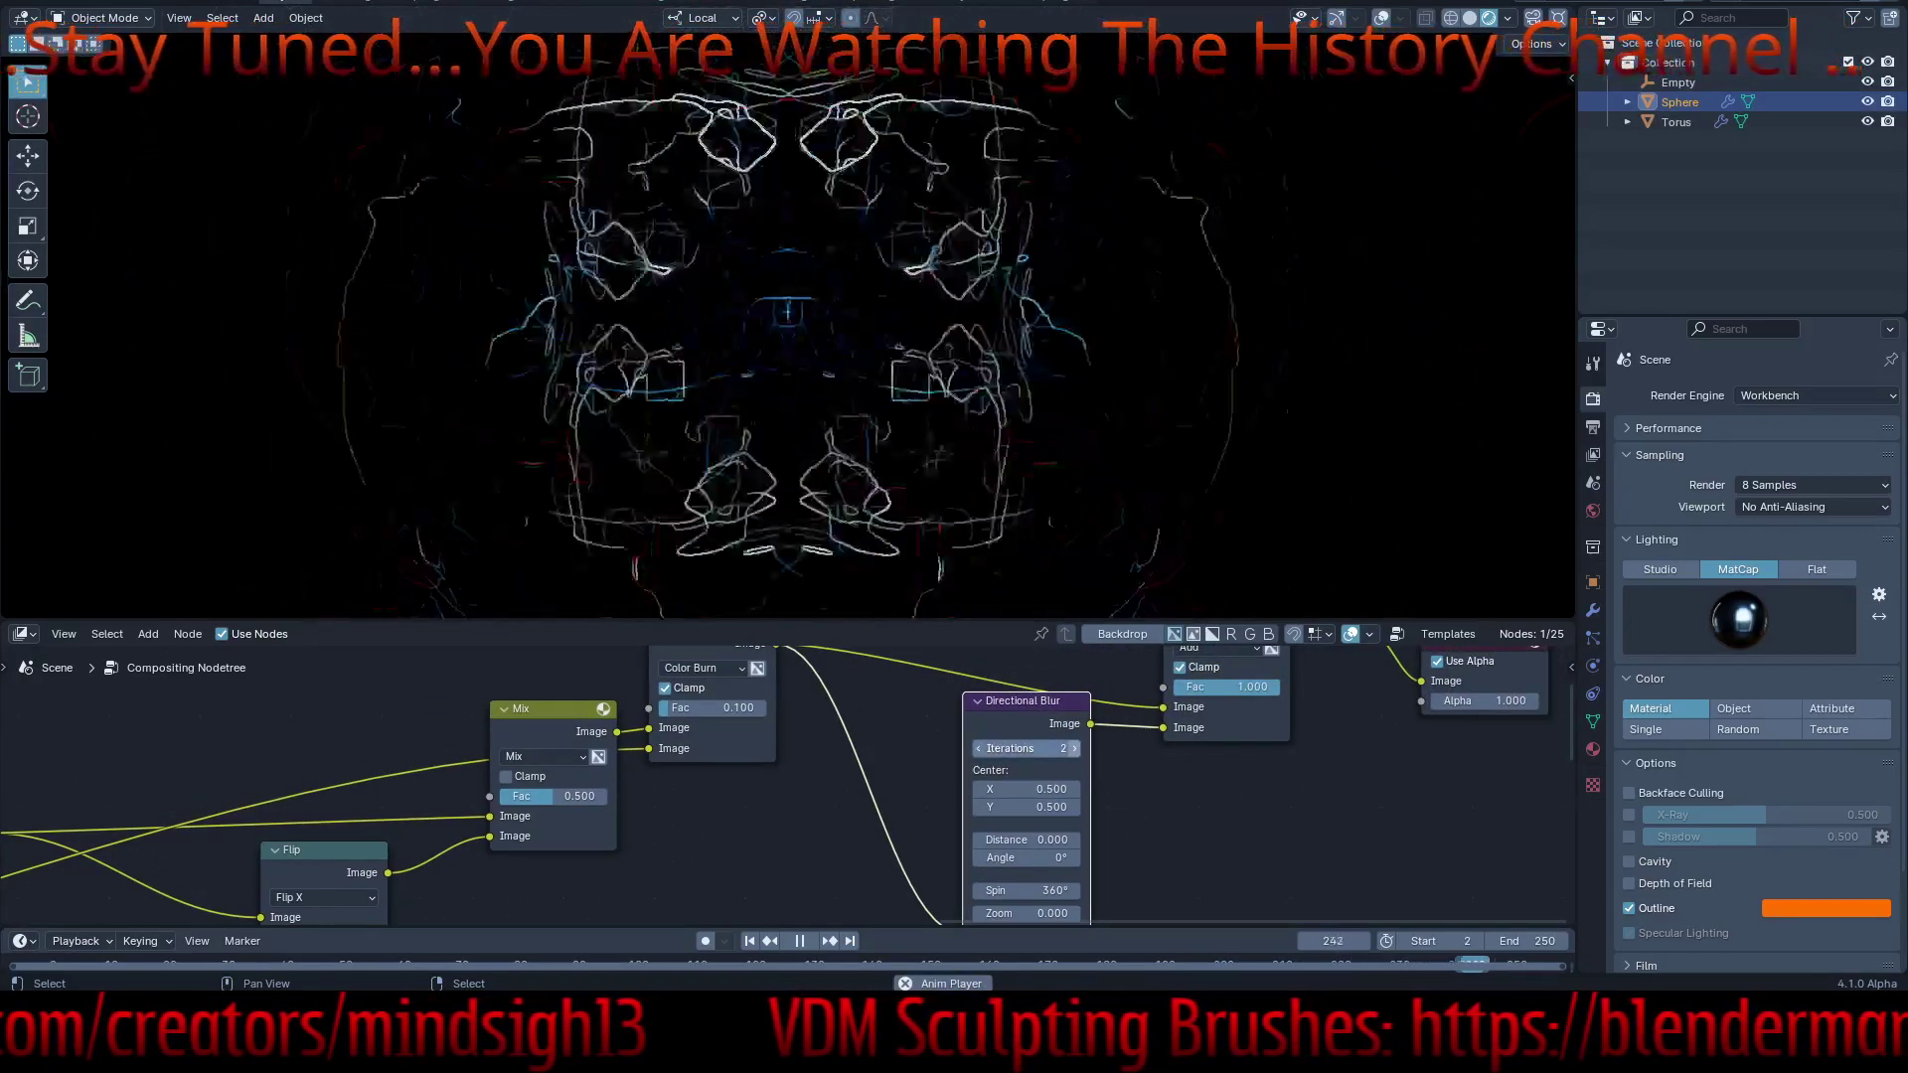